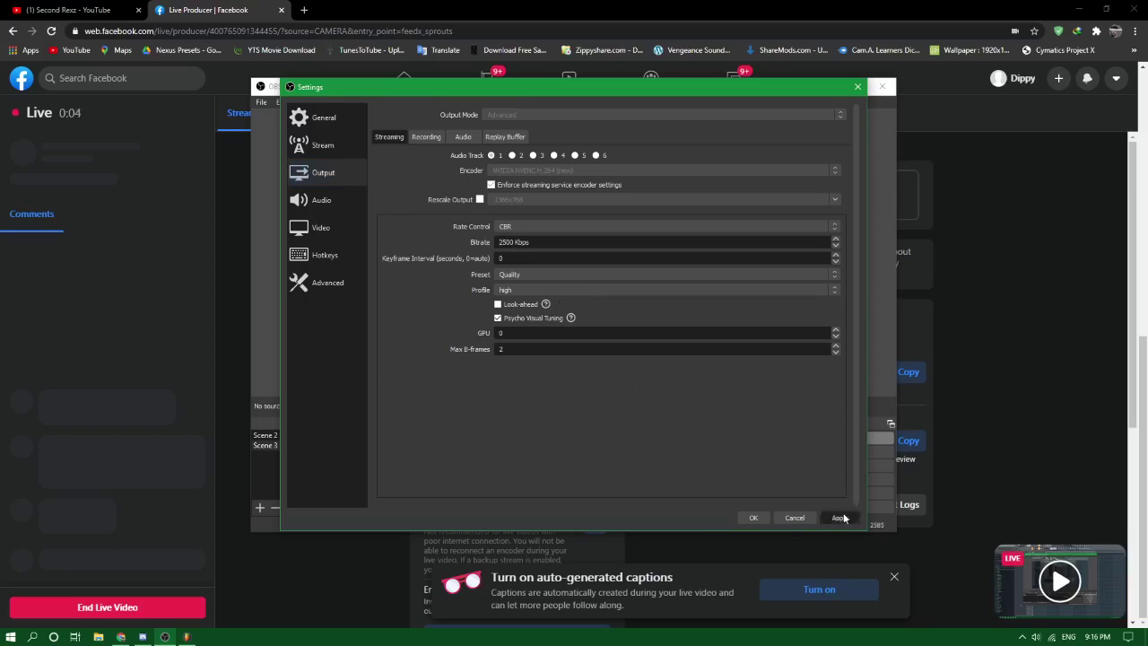
Step: Close the OBS output settings, minimise OBS and the browser, and bring up FL Studio
{"action": "left_click", "coordinate": [753, 517]}
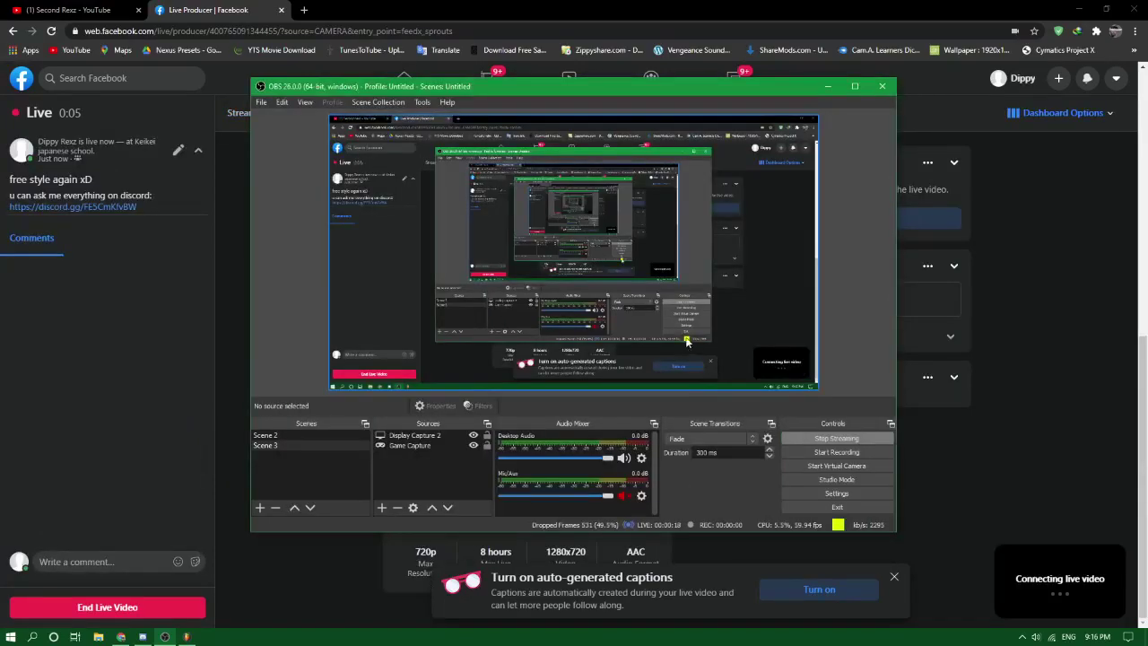
{"action": "left_click", "coordinate": [825, 86]}
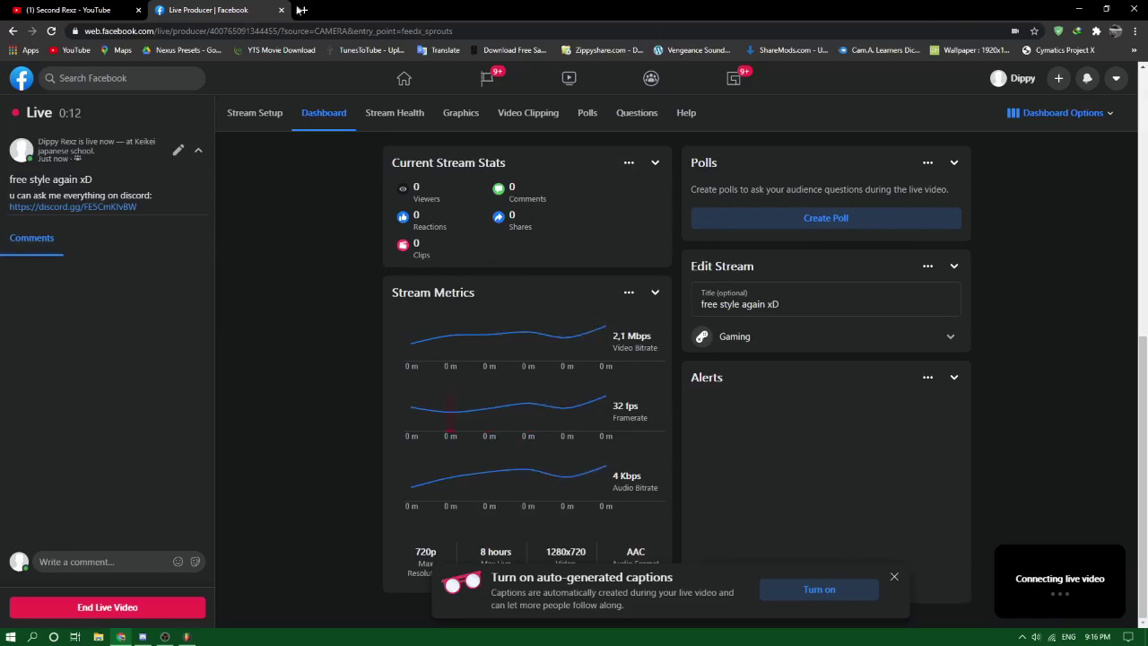
{"action": "left_click", "coordinate": [89, 9]}
{"action": "left_click", "coordinate": [216, 9]}
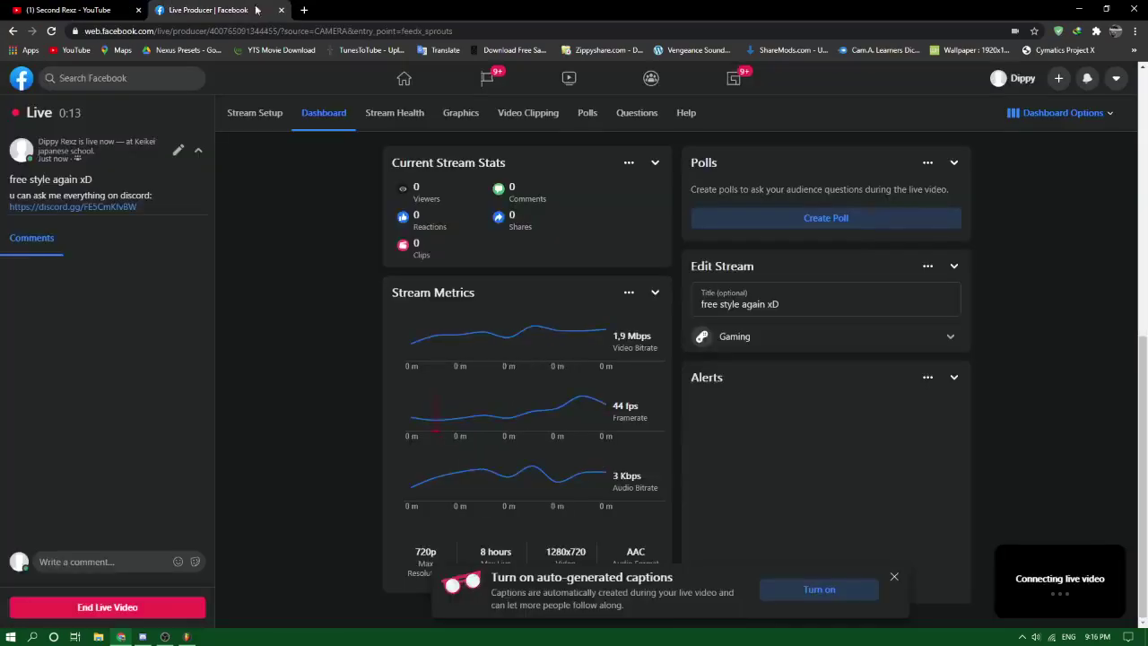
{"action": "left_click", "coordinate": [1071, 9]}
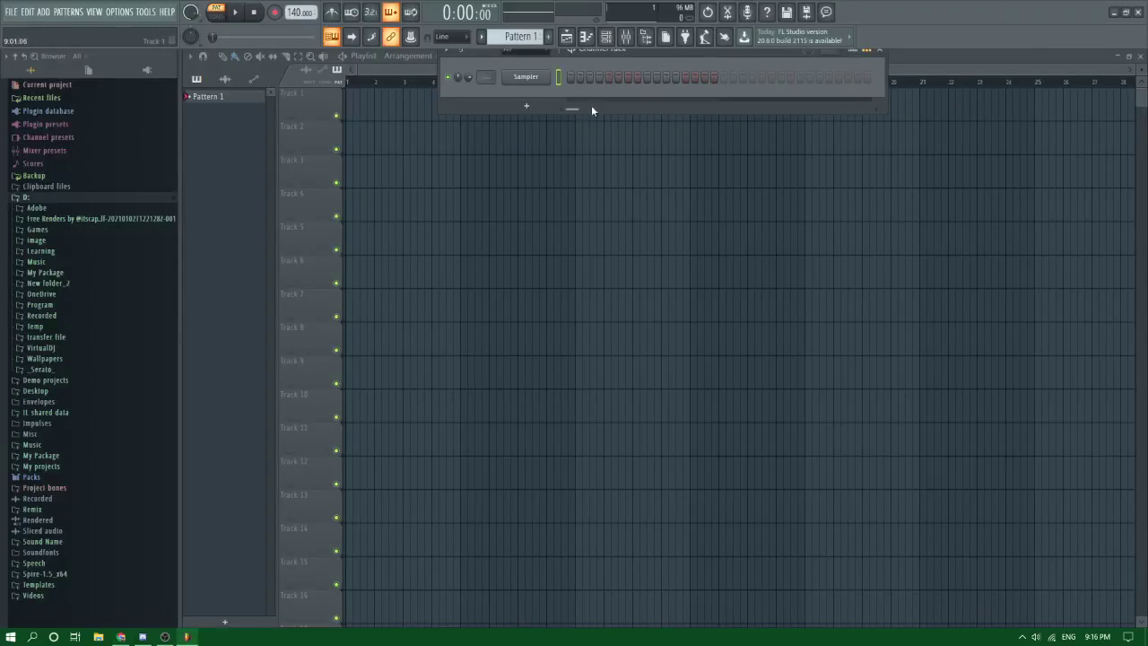
Step: Move the channel rack lower over the playlist, collapse the D: folder and expand the My Package folder
{"action": "left_click_drag", "start_coordinate": [486, 58], "coordinate": [502, 258]}
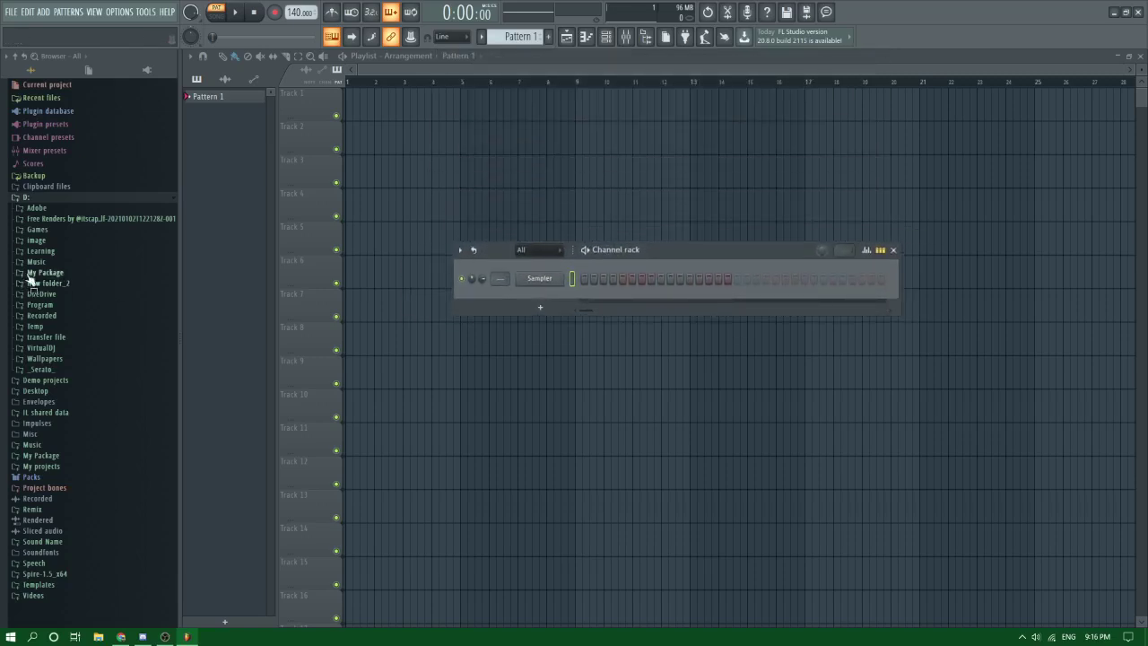
{"action": "left_click", "coordinate": [26, 198]}
{"action": "left_click", "coordinate": [40, 283]}
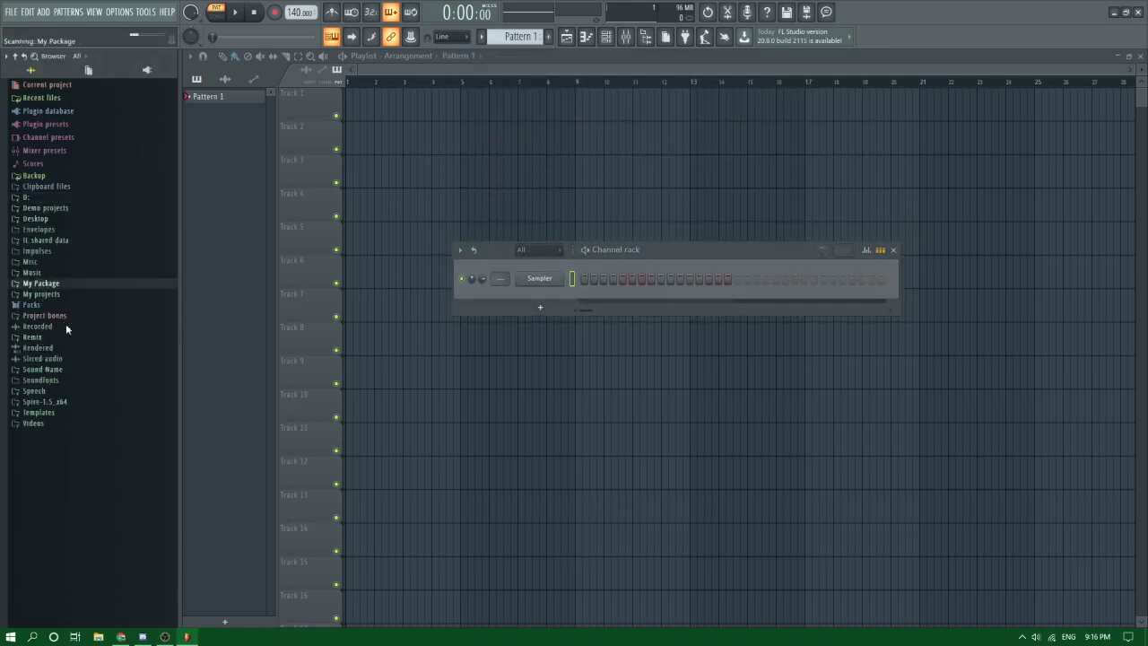
Step: Audition the loose kick samples in My Package, including Kickk V2_Master and KICK TH FULL
{"action": "scroll", "coordinate": [56, 342], "scroll_direction": "down", "scroll_amount": 8}
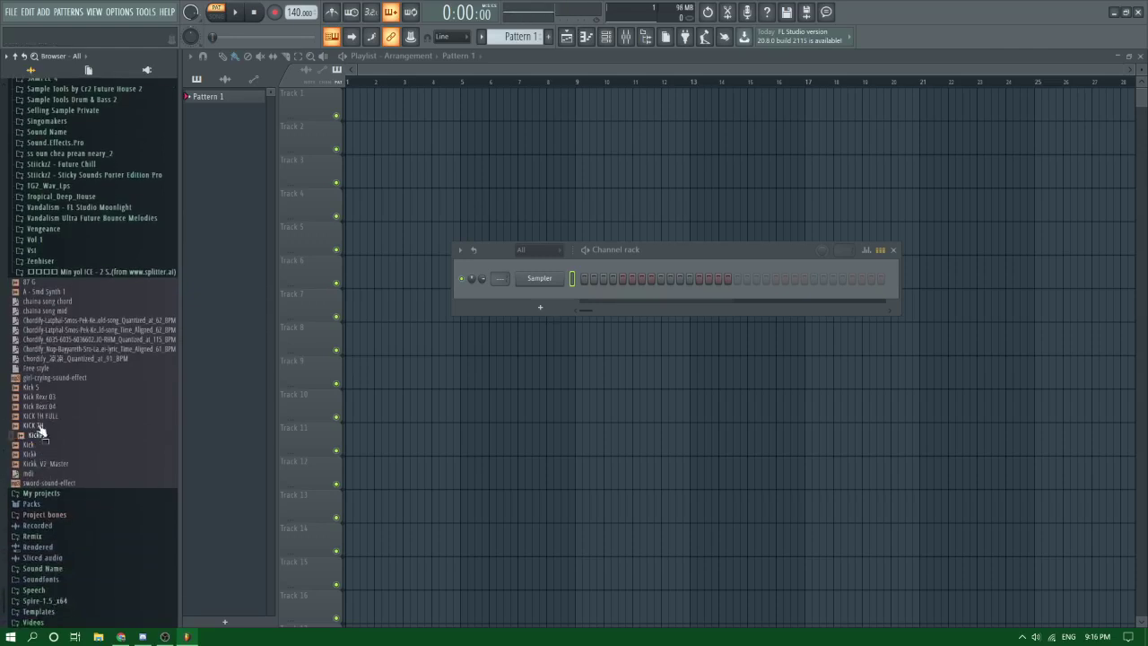
{"action": "left_click", "coordinate": [34, 455]}
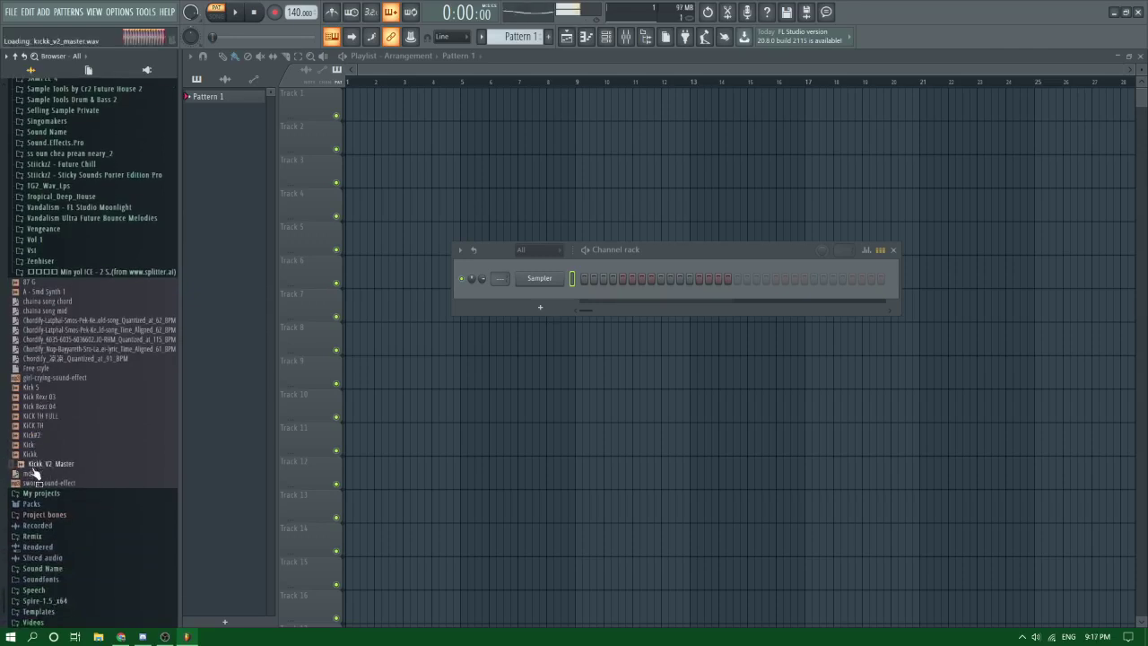
{"action": "left_click", "coordinate": [39, 427]}
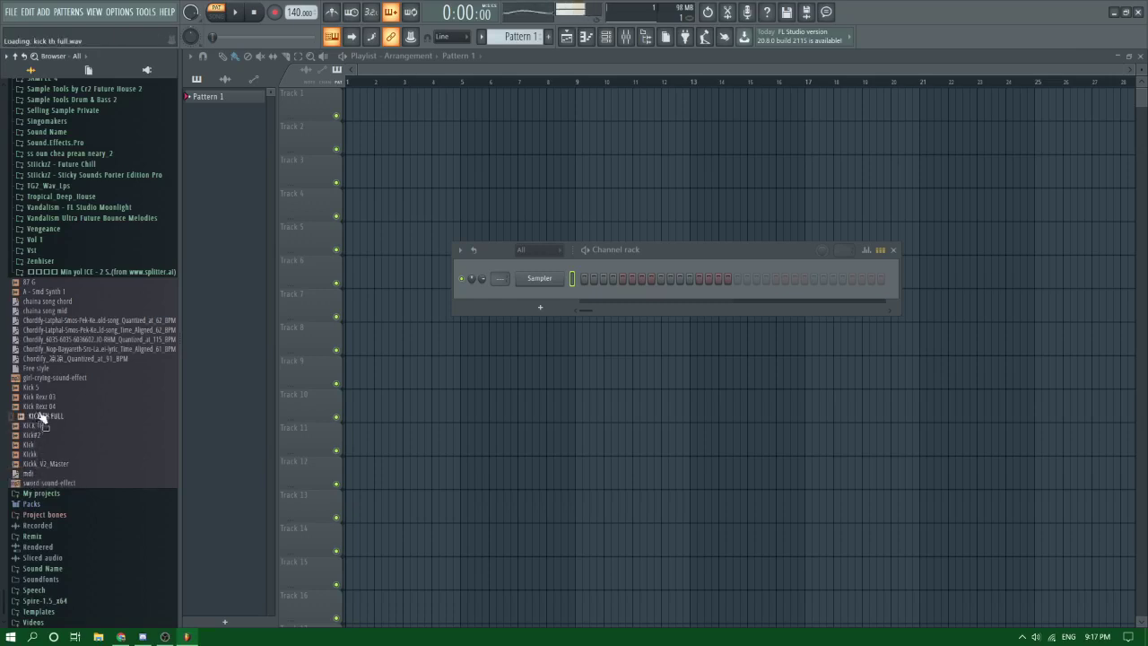
{"action": "scroll", "coordinate": [50, 359], "scroll_direction": "up", "scroll_amount": 10}
Step: Open the bass_loops folder of the Four4 - LoFi House pack and audition its synth bass loops
{"action": "left_click", "coordinate": [64, 271]}
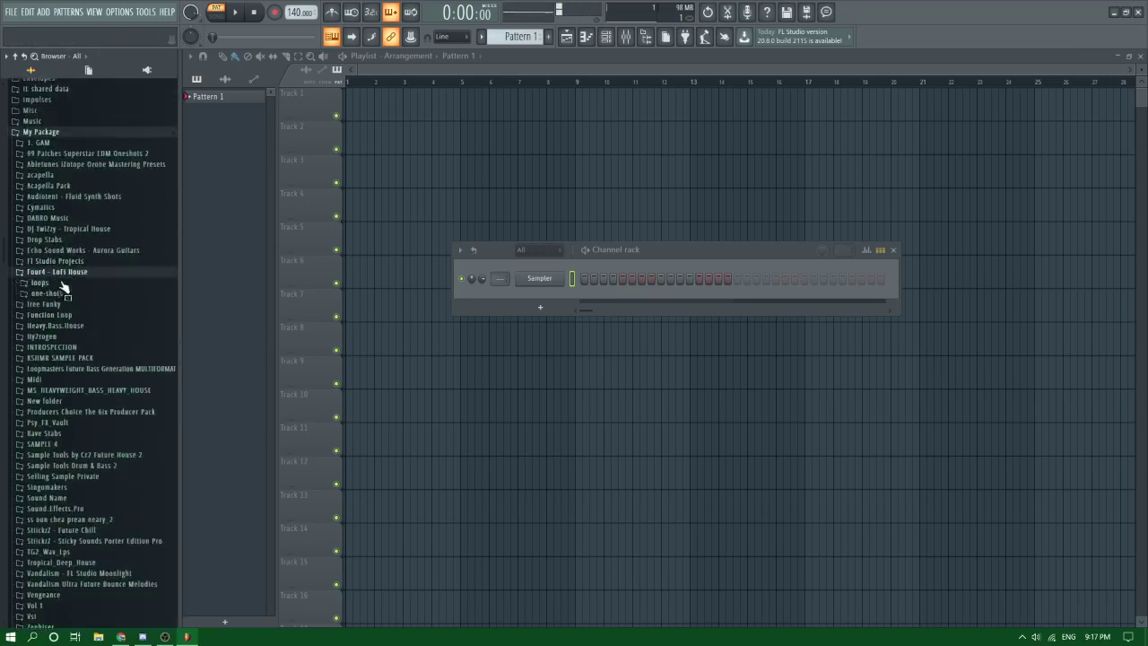
{"action": "left_click", "coordinate": [40, 283]}
{"action": "left_click", "coordinate": [52, 304]}
{"action": "left_click", "coordinate": [63, 381]}
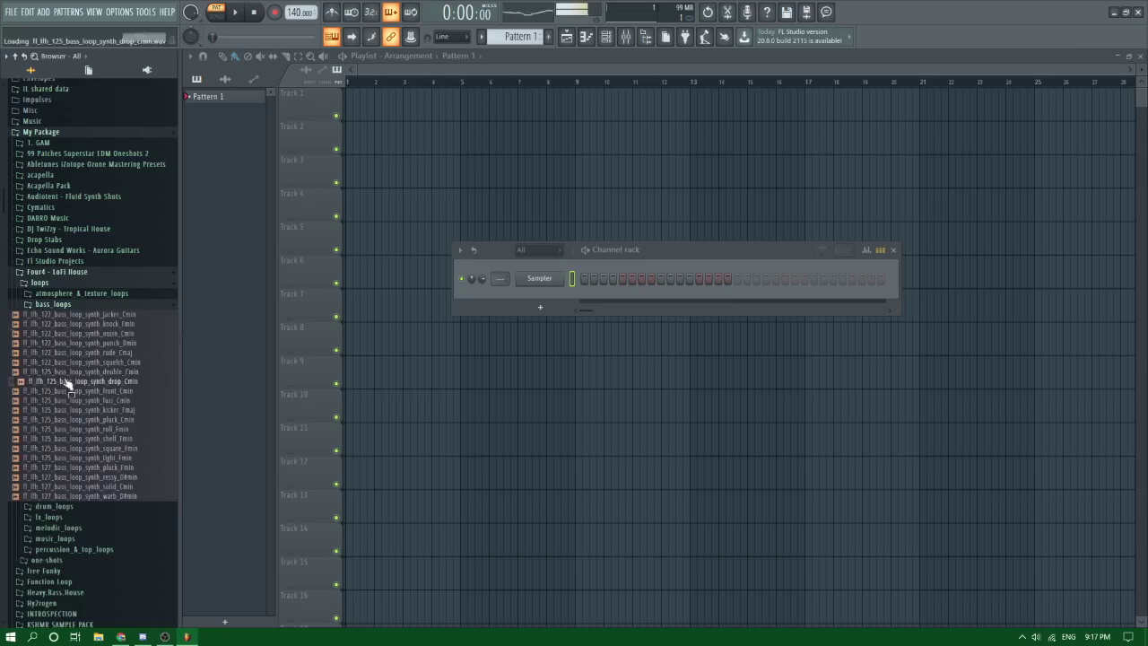
{"action": "left_click", "coordinate": [63, 410]}
Step: Expand the Drop Stabs folder and audition several of its stab samples
{"action": "left_click", "coordinate": [45, 239]}
{"action": "key", "text": "Up"}
{"action": "key", "text": "Up"}
{"action": "key", "text": "Up"}
{"action": "key", "text": "Up"}
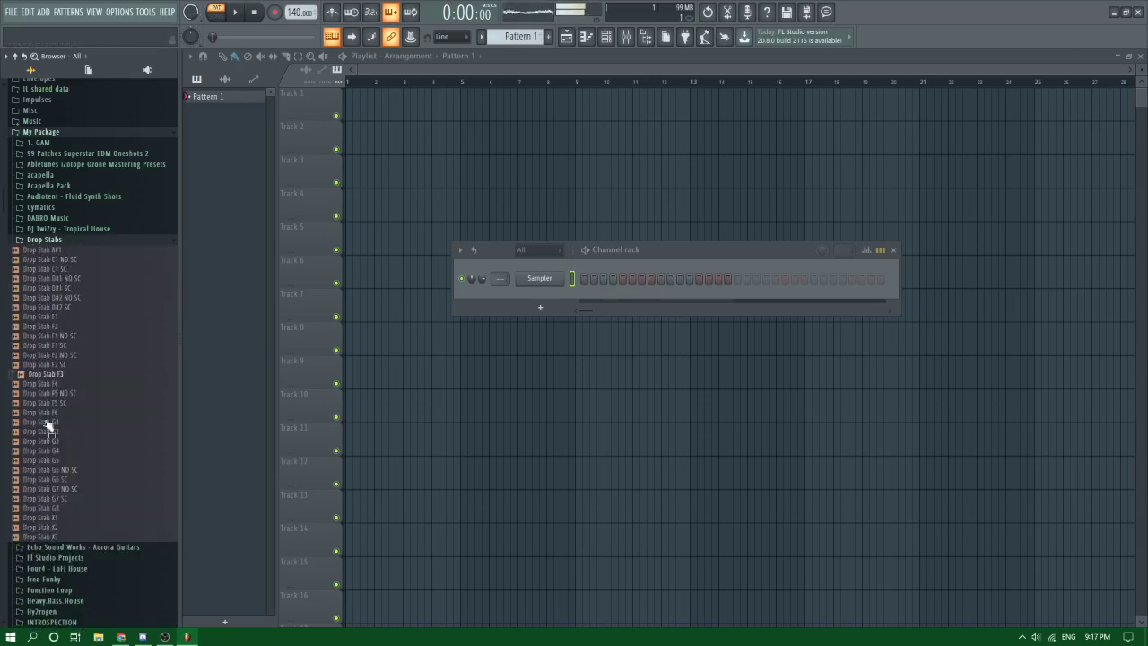
Step: Browse the DABRO_Retro Dance Music pack down to the Kontakt RDM_DRUM_KITS folder, then collapse the DABRO Music folder
{"action": "left_click", "coordinate": [50, 218]}
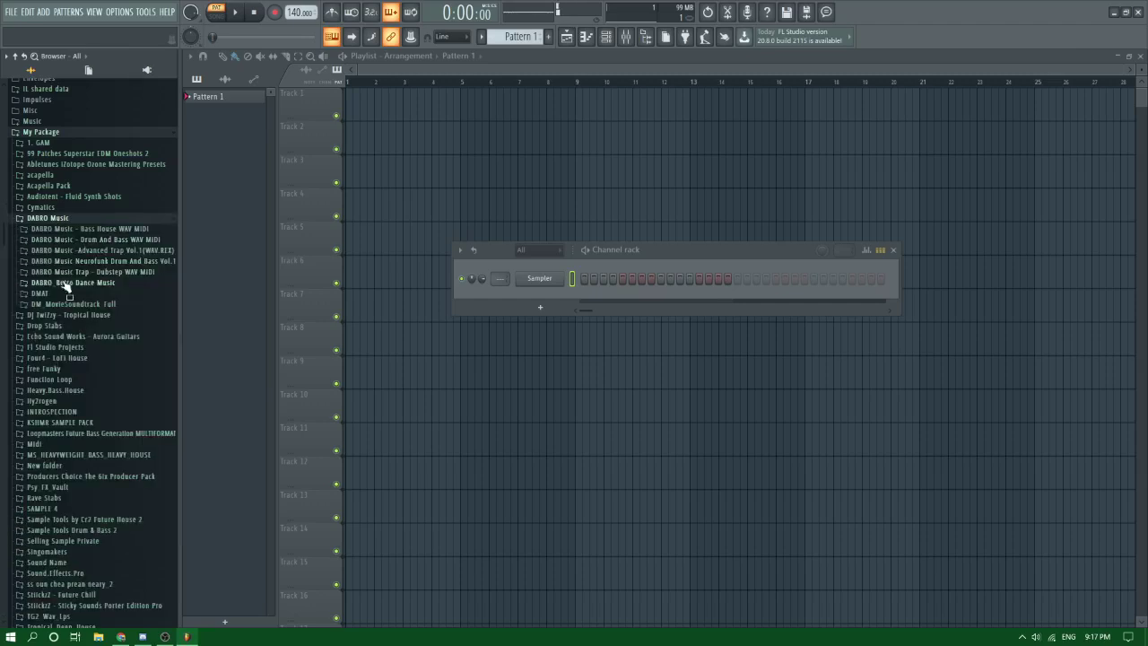
{"action": "left_click", "coordinate": [65, 285]}
{"action": "left_click", "coordinate": [72, 325]}
{"action": "left_click", "coordinate": [54, 347]}
{"action": "left_click", "coordinate": [67, 379]}
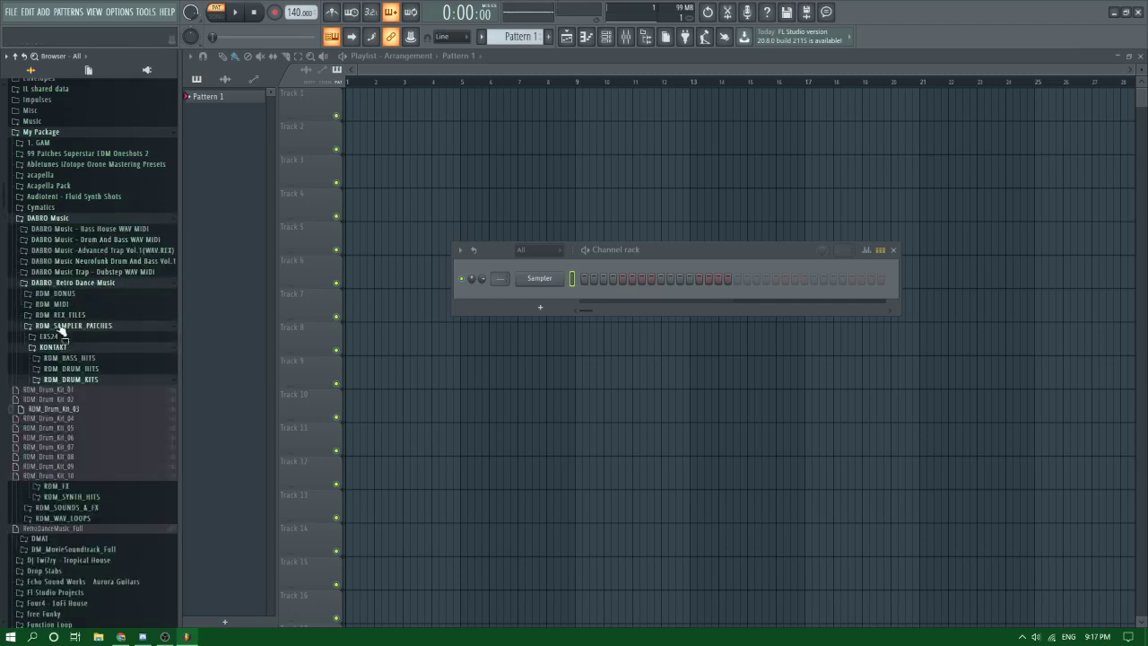
{"action": "left_click", "coordinate": [72, 284]}
{"action": "left_click", "coordinate": [63, 219]}
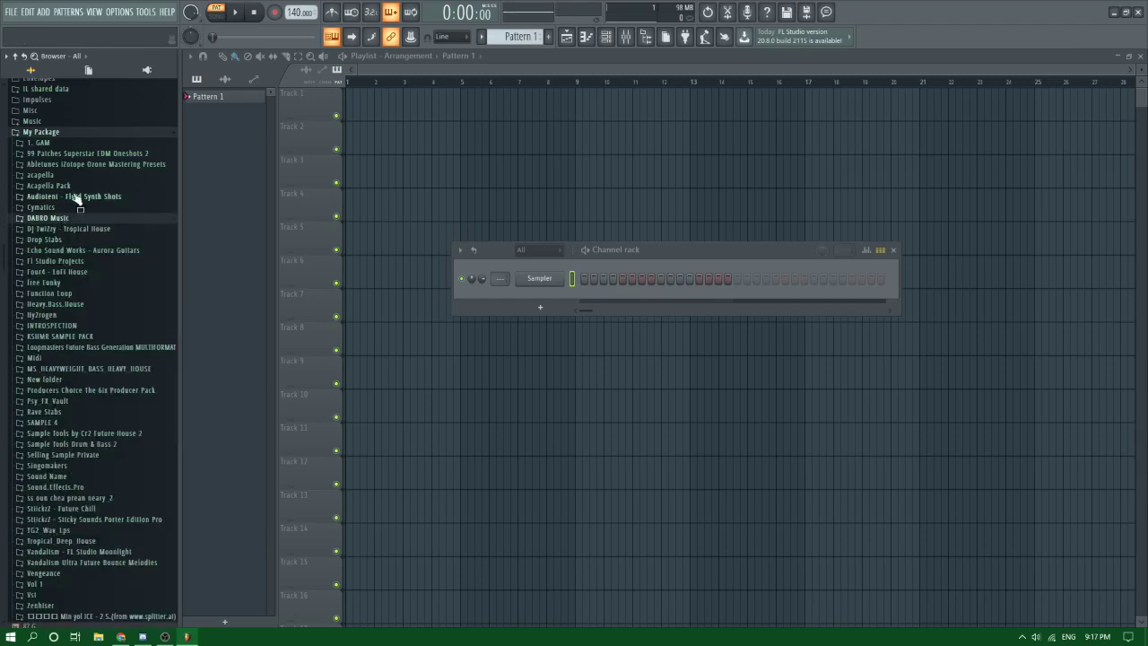
Step: Audition a range of synth shots from the Audiotent - Fluid Synth Shots pack
{"action": "left_click", "coordinate": [76, 197]}
{"action": "left_click", "coordinate": [74, 218]}
{"action": "left_click", "coordinate": [75, 256]}
{"action": "scroll", "coordinate": [73, 250], "scroll_direction": "down", "scroll_amount": 4}
{"action": "left_click", "coordinate": [71, 248]}
{"action": "scroll", "coordinate": [72, 248], "scroll_direction": "down", "scroll_amount": 3}
{"action": "left_click", "coordinate": [72, 248]}
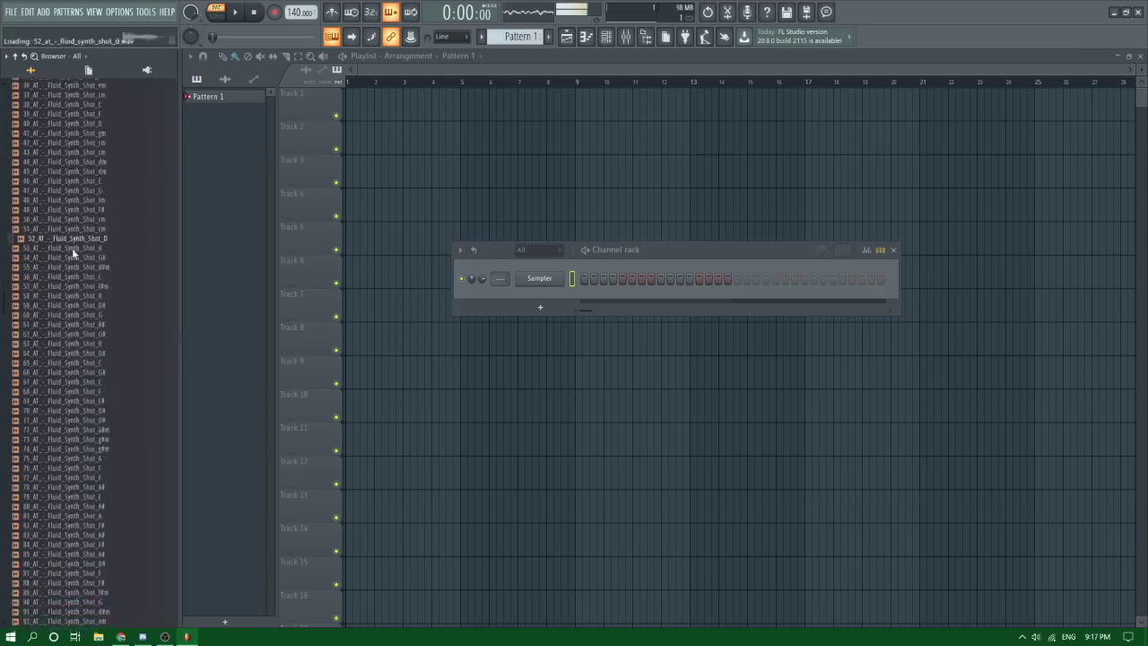
{"action": "scroll", "coordinate": [71, 248], "scroll_direction": "down", "scroll_amount": 10}
{"action": "left_click", "coordinate": [73, 191]}
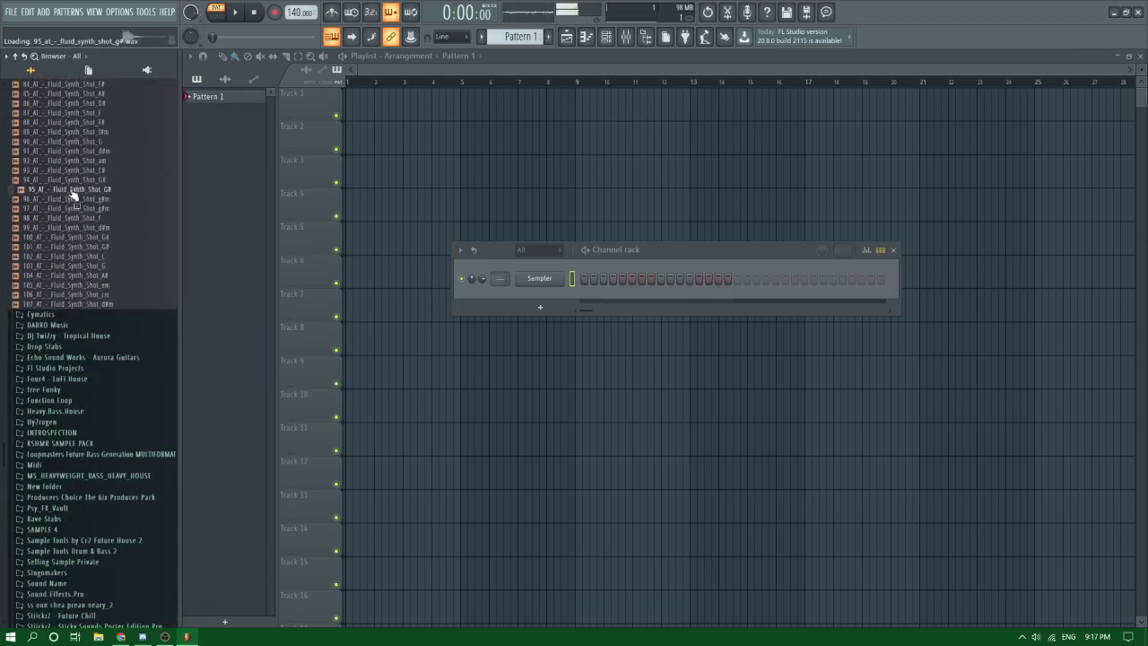
{"action": "left_click", "coordinate": [75, 179]}
{"action": "left_click", "coordinate": [75, 152]}
{"action": "left_click", "coordinate": [77, 133]}
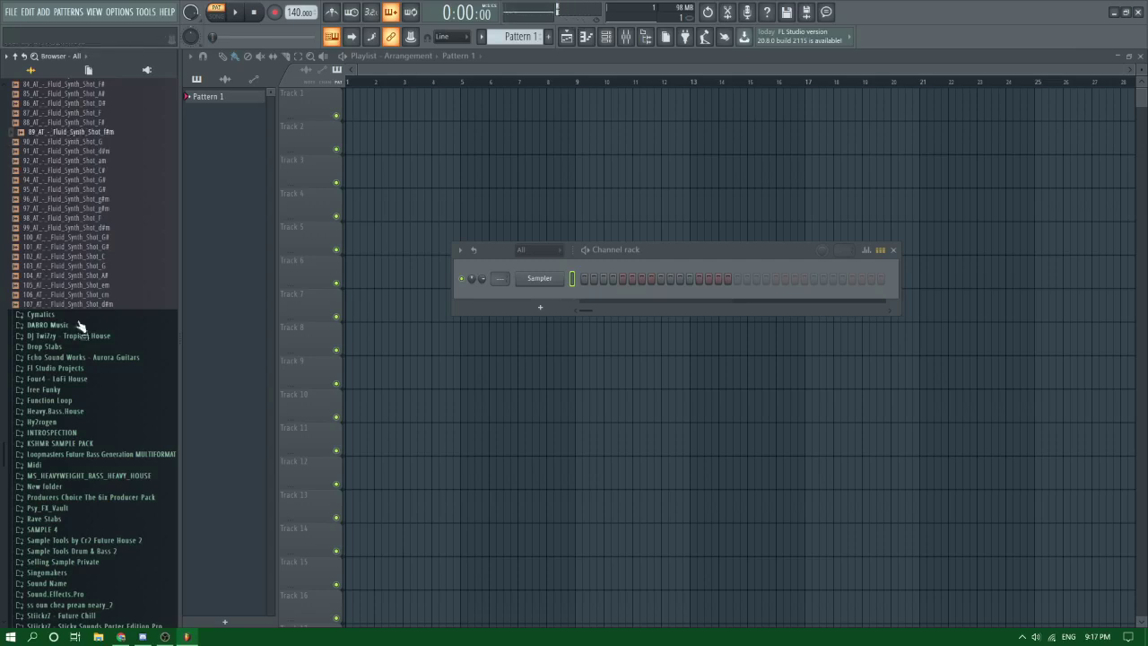
Step: Expand the Vengeance folder and look through its packs, including Essential Clubsounds Vol.4 and Essential Deep House
{"action": "left_click", "coordinate": [71, 210]}
{"action": "left_click", "coordinate": [70, 247]}
{"action": "scroll", "coordinate": [71, 248], "scroll_direction": "down", "scroll_amount": 8}
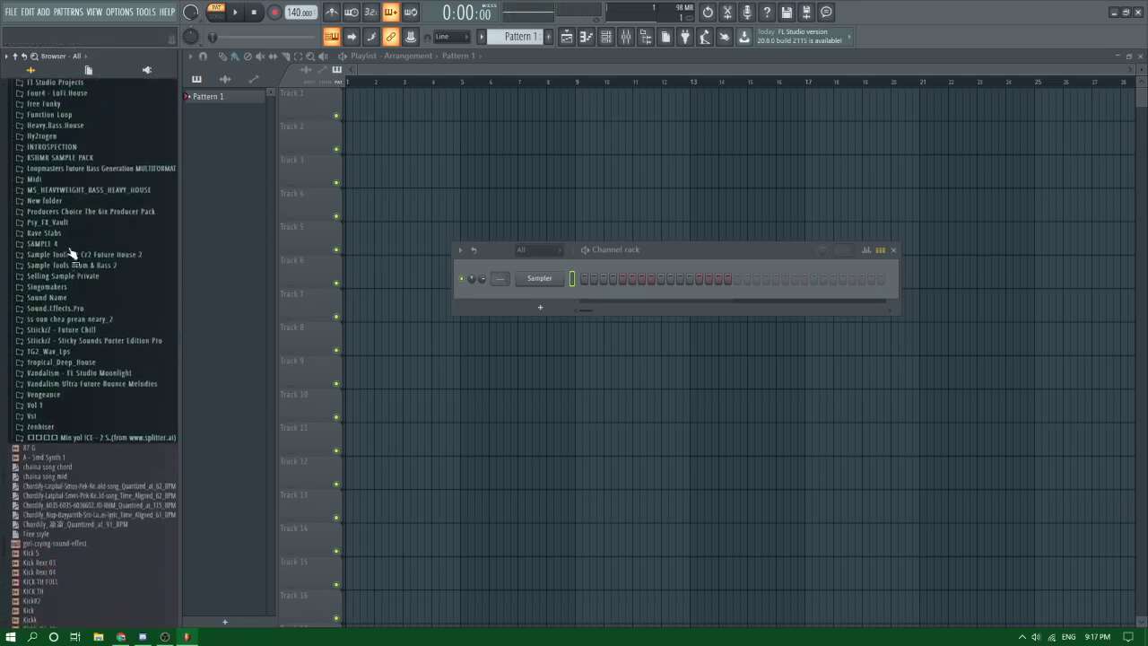
{"action": "left_click", "coordinate": [43, 393]}
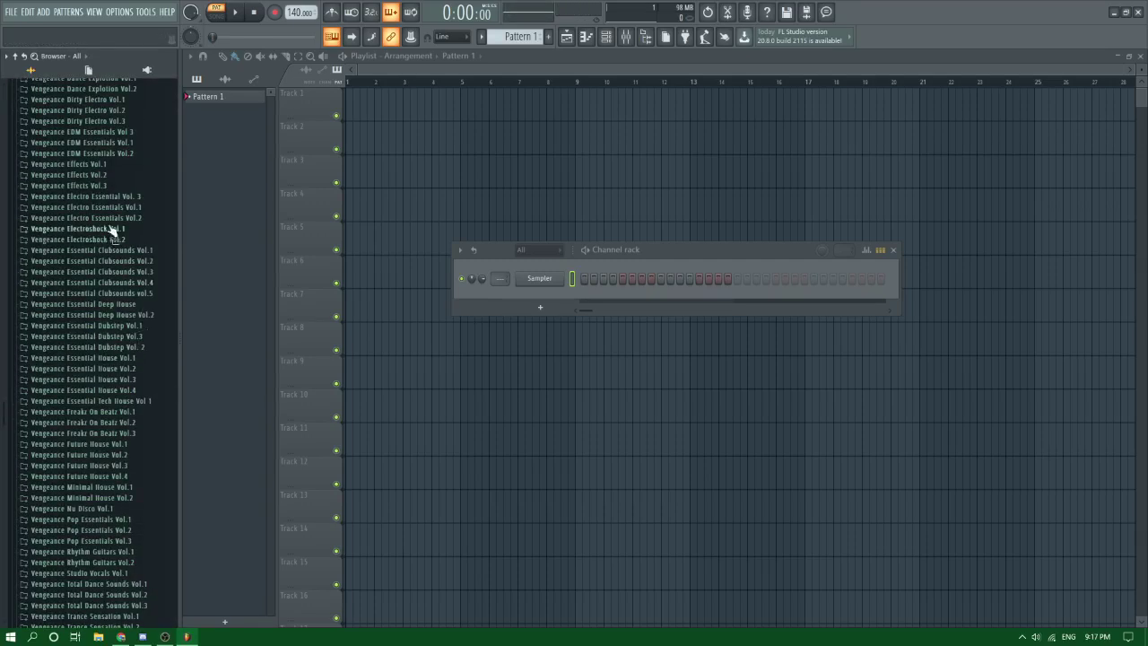
{"action": "left_click", "coordinate": [119, 283]}
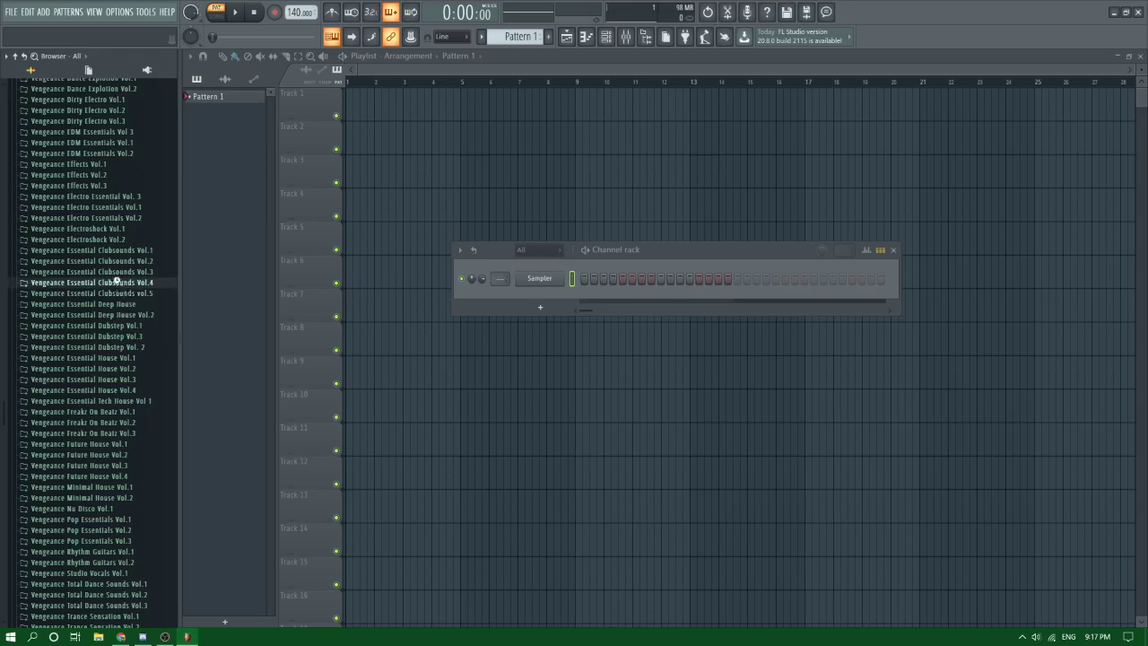
{"action": "left_click", "coordinate": [120, 283]}
{"action": "scroll", "coordinate": [122, 282], "scroll_direction": "down", "scroll_amount": 3}
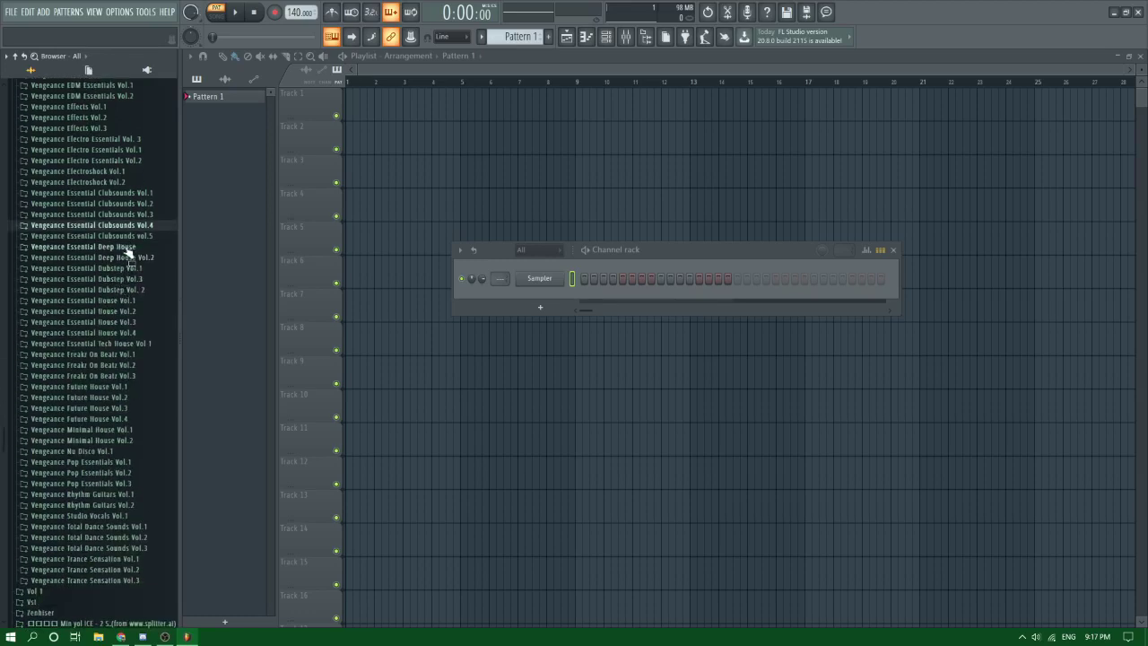
{"action": "left_click", "coordinate": [124, 248]}
{"action": "scroll", "coordinate": [107, 269], "scroll_direction": "up", "scroll_amount": 5}
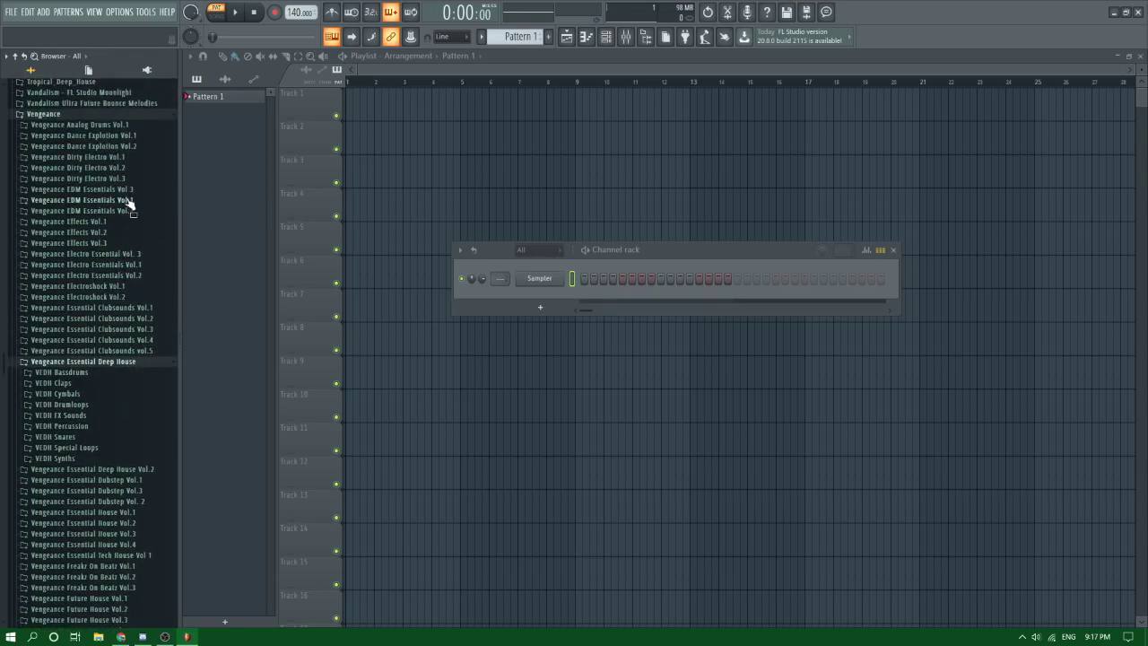
Step: Open the VEDM1 Bassdrums folder of Vengeance EDM Essentials Vol.1 and audition bassdrums among samples 005 to 019
{"action": "left_click", "coordinate": [131, 201]}
{"action": "left_click", "coordinate": [76, 212]}
{"action": "left_click", "coordinate": [77, 249]}
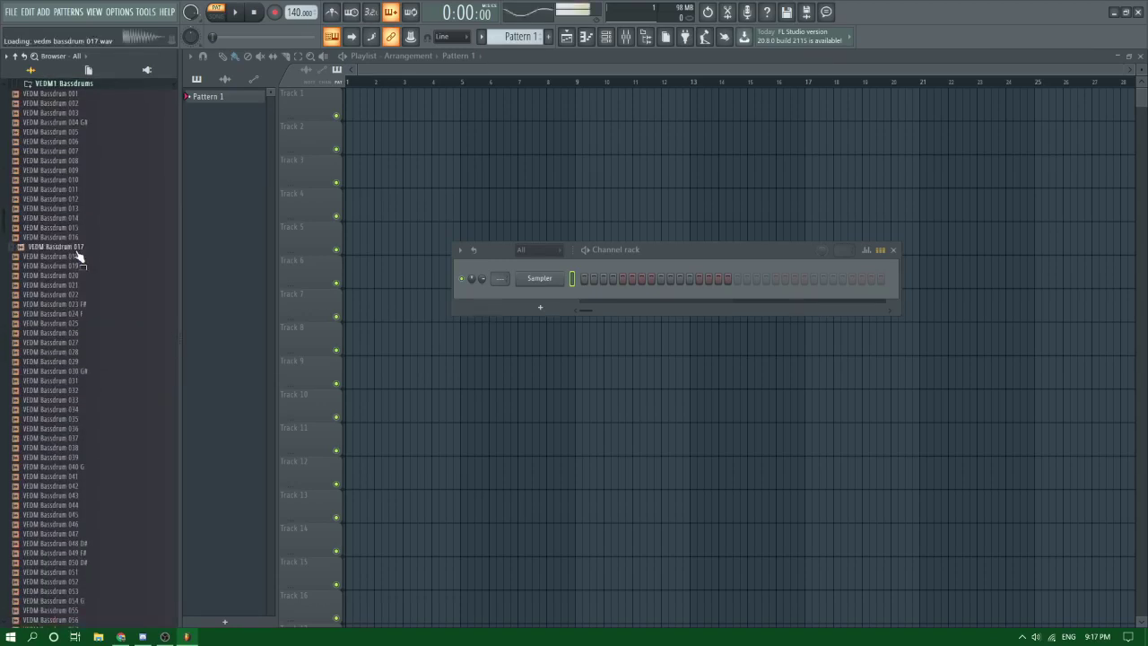
{"action": "left_click", "coordinate": [75, 266]}
{"action": "left_click", "coordinate": [77, 220]}
{"action": "left_click", "coordinate": [78, 210]}
{"action": "left_click", "coordinate": [81, 200]}
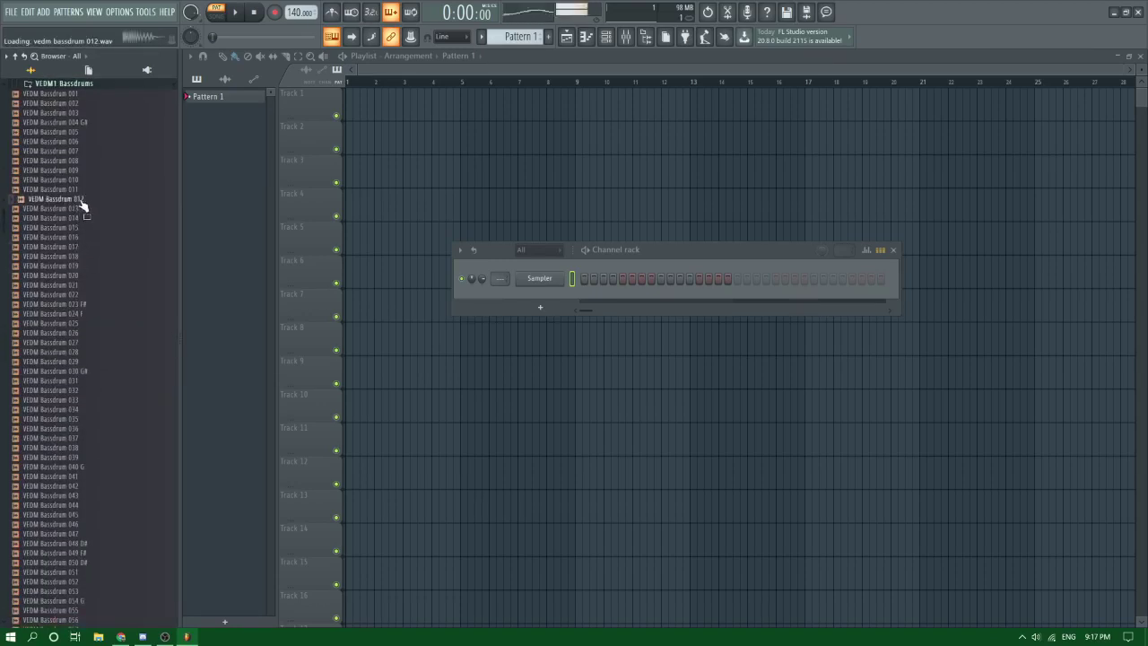
{"action": "left_click", "coordinate": [79, 171]}
{"action": "left_click", "coordinate": [77, 160]}
{"action": "left_click", "coordinate": [76, 150]}
{"action": "left_click", "coordinate": [75, 141]}
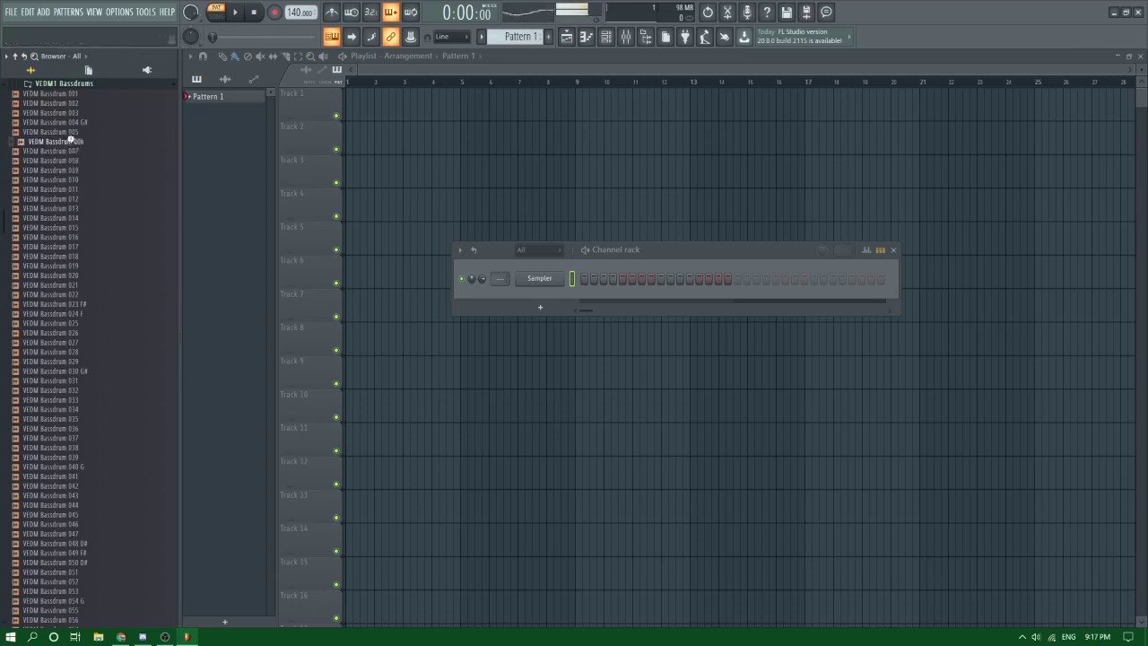
{"action": "left_click", "coordinate": [74, 132]}
{"action": "left_click", "coordinate": [76, 200]}
{"action": "left_click", "coordinate": [76, 239]}
{"action": "left_click", "coordinate": [77, 219]}
{"action": "left_click", "coordinate": [78, 172]}
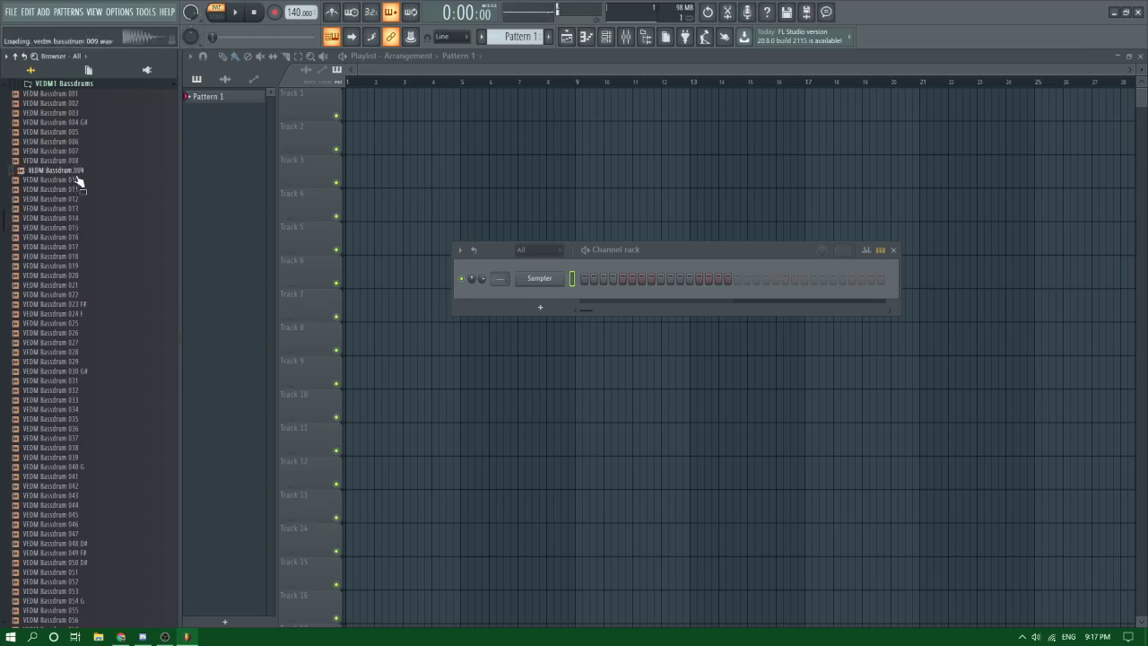
Step: Place VEDM Bassdrum 010 on Track 4 at the start of bar 1 in the playlist
{"action": "left_click", "coordinate": [78, 180]}
{"action": "left_click_drag", "start_coordinate": [62, 184], "coordinate": [360, 179]}
{"action": "scroll", "coordinate": [298, 208], "scroll_direction": "up", "scroll_amount": 2}
{"action": "left_click_drag", "start_coordinate": [466, 179], "coordinate": [245, 215]}
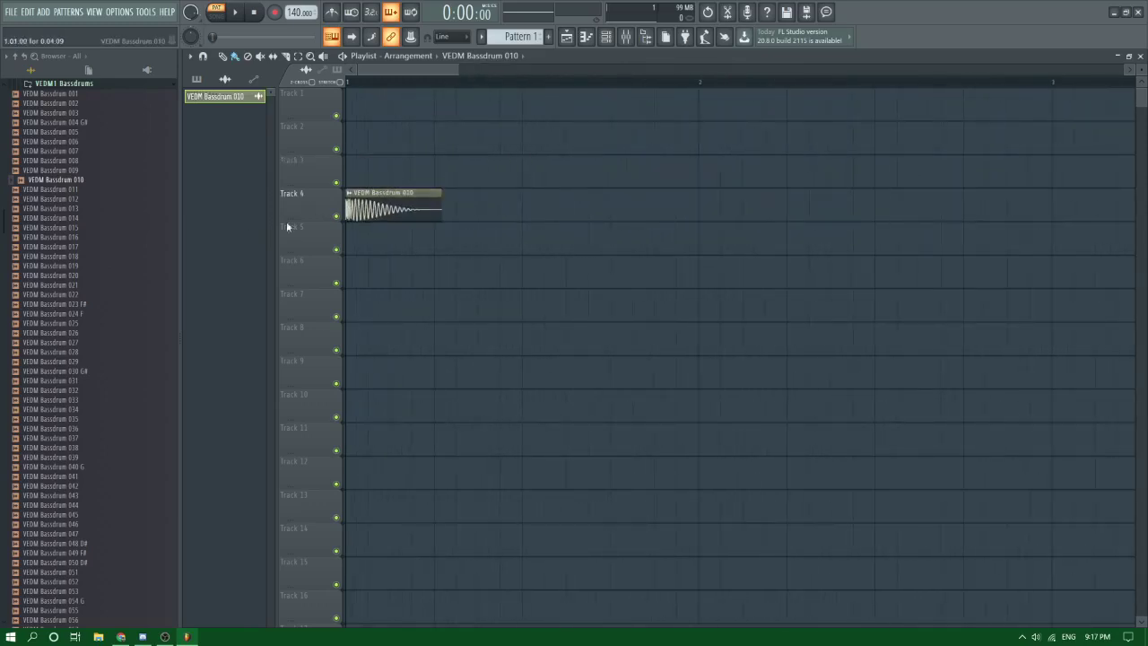
Step: Shorten the decay of the VEDM Bassdrum 010 clip by raising its fade-out in the sample settings
{"action": "double_click", "coordinate": [362, 211]}
{"action": "left_click_drag", "start_coordinate": [465, 361], "coordinate": [480, 399]}
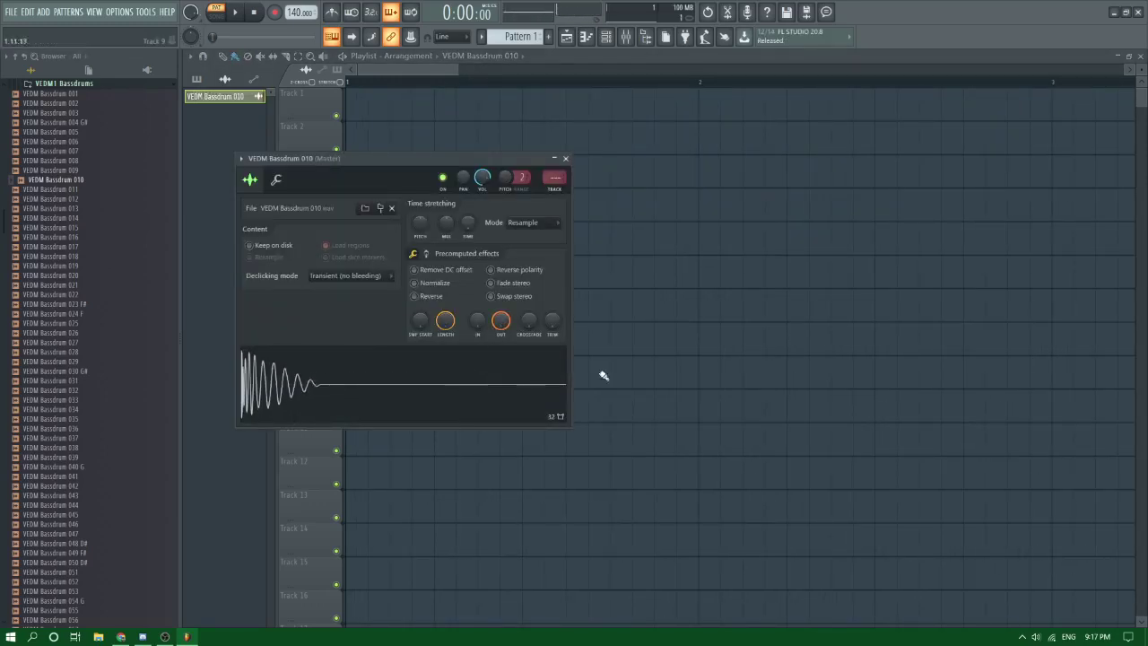
{"action": "key", "text": "Escape"}
Step: Audition VEDM Bassdrum 059 and place it on Track 6 at the start of bar 1
{"action": "scroll", "coordinate": [19, 387], "scroll_direction": "down", "scroll_amount": 10}
{"action": "left_click", "coordinate": [45, 363]}
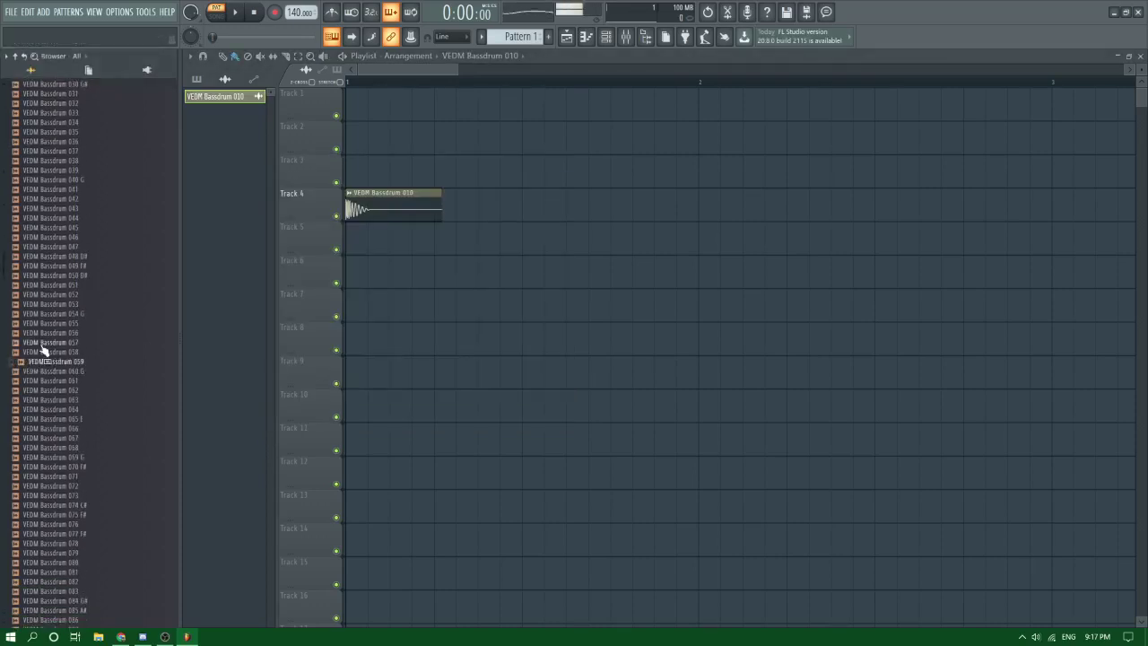
{"action": "left_click_drag", "start_coordinate": [46, 368], "coordinate": [316, 266]}
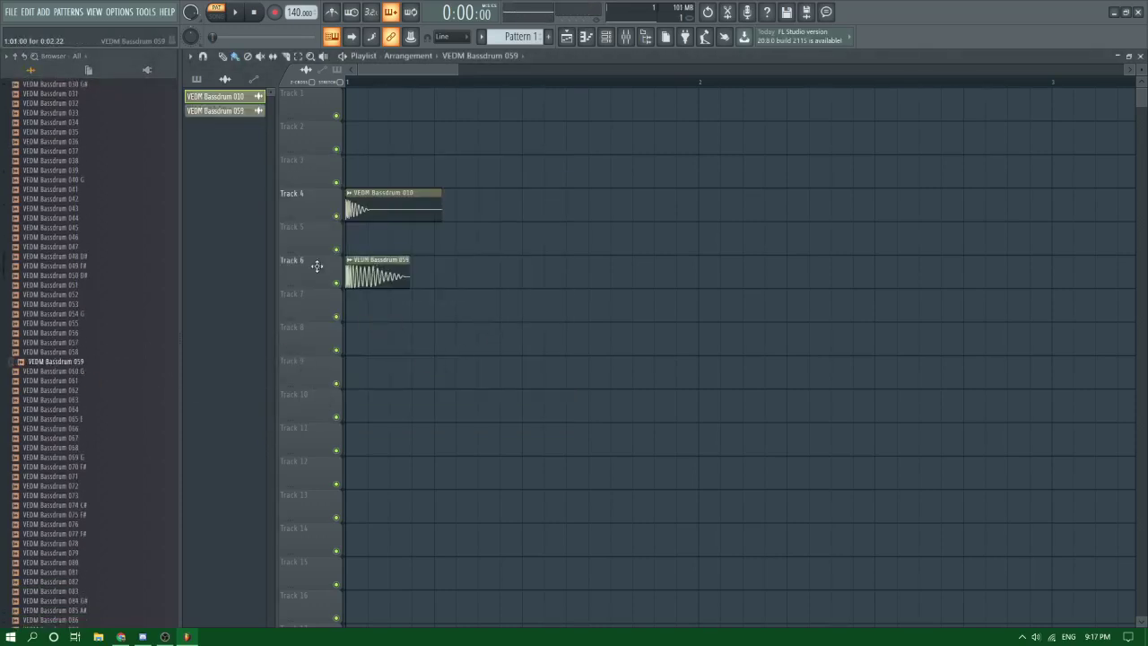
Step: Open the VEDM Bassdrum 059 sample in the Edison audio editor
{"action": "double_click", "coordinate": [367, 288]}
{"action": "right_click", "coordinate": [384, 380]}
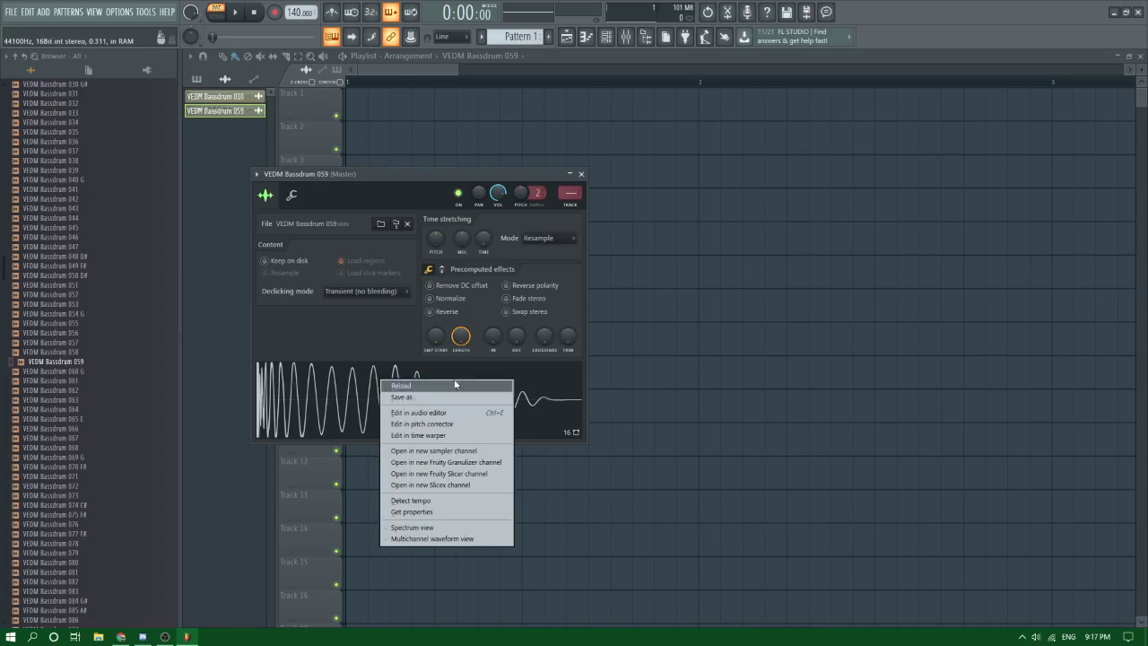
{"action": "left_click", "coordinate": [419, 413]}
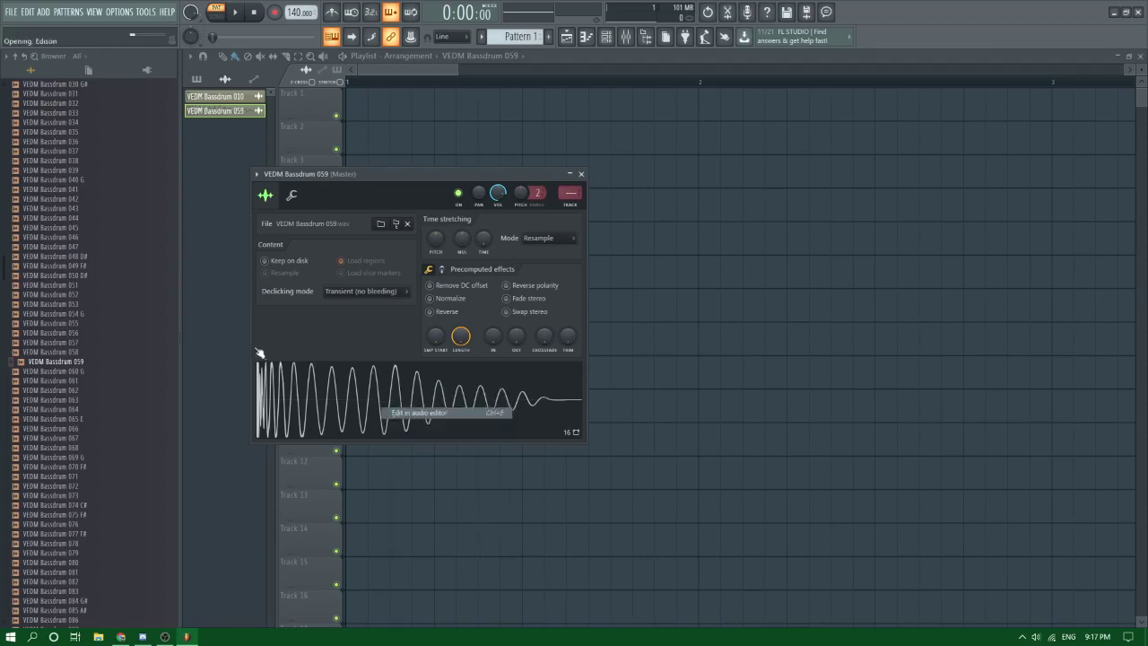
Step: Detect the pitch regions of the VEDM Bassdrum 059 sample in Edison and close the editor
{"action": "left_click", "coordinate": [293, 194]}
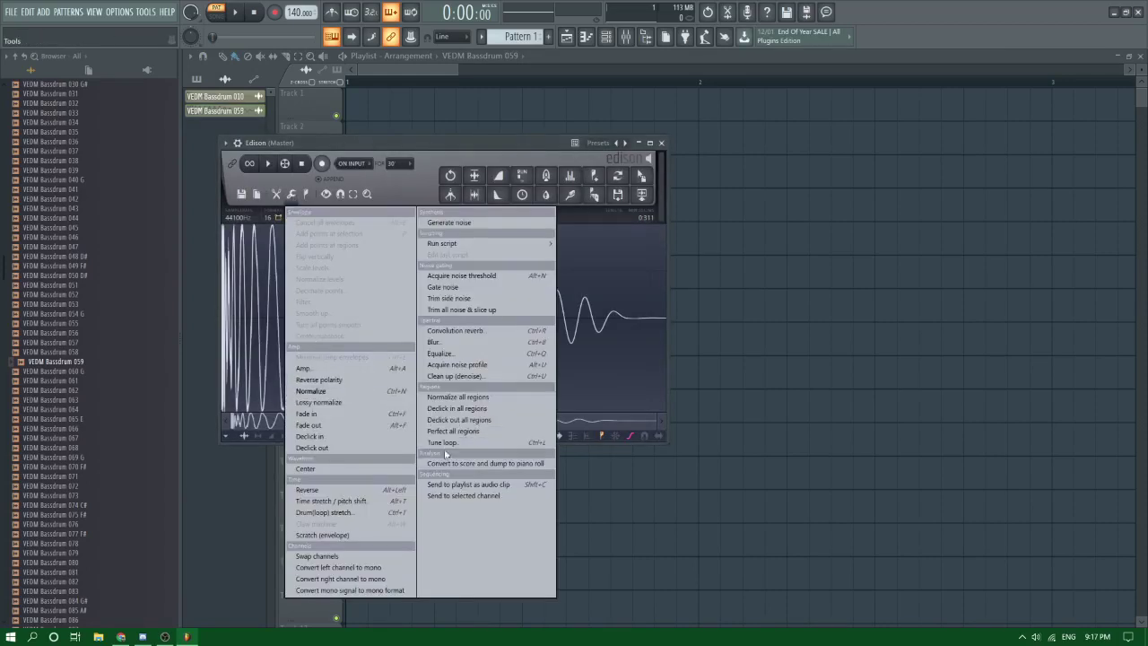
{"action": "right_click", "coordinate": [260, 273]}
{"action": "mouse_move", "coordinate": [287, 329]}
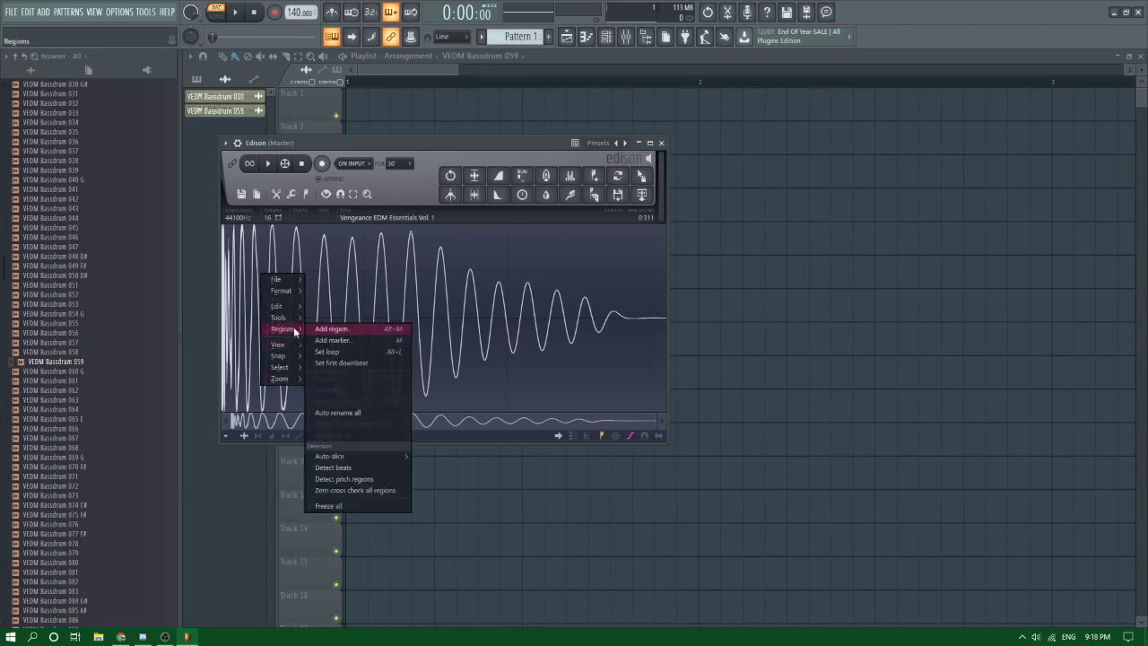
{"action": "left_click", "coordinate": [331, 480]}
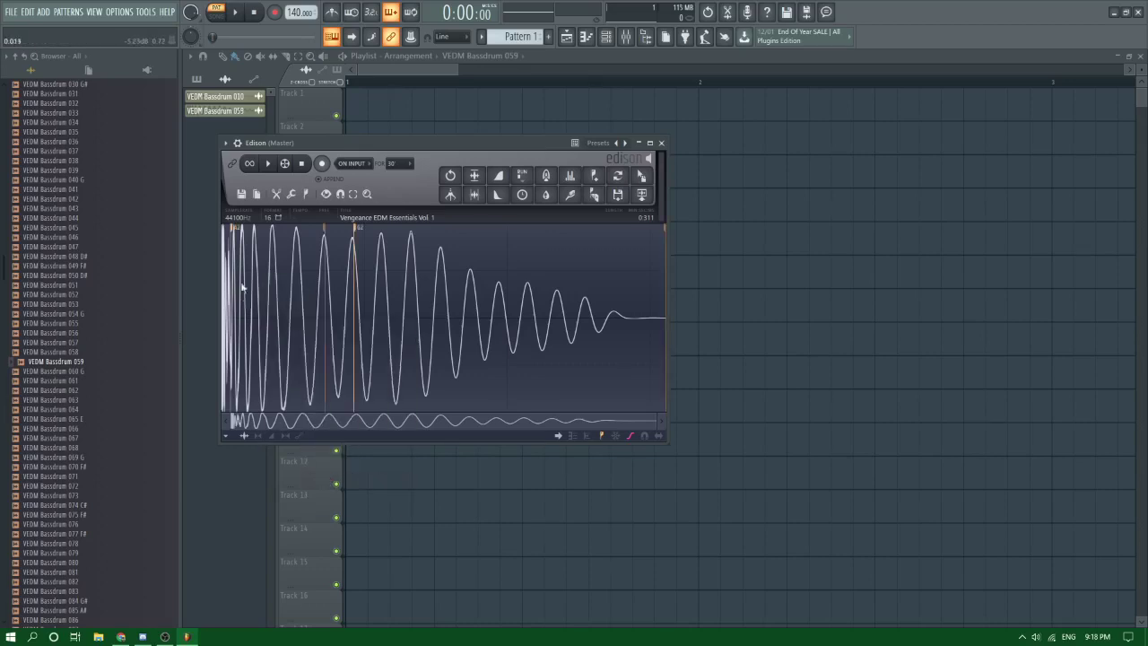
{"action": "left_click", "coordinate": [662, 144]}
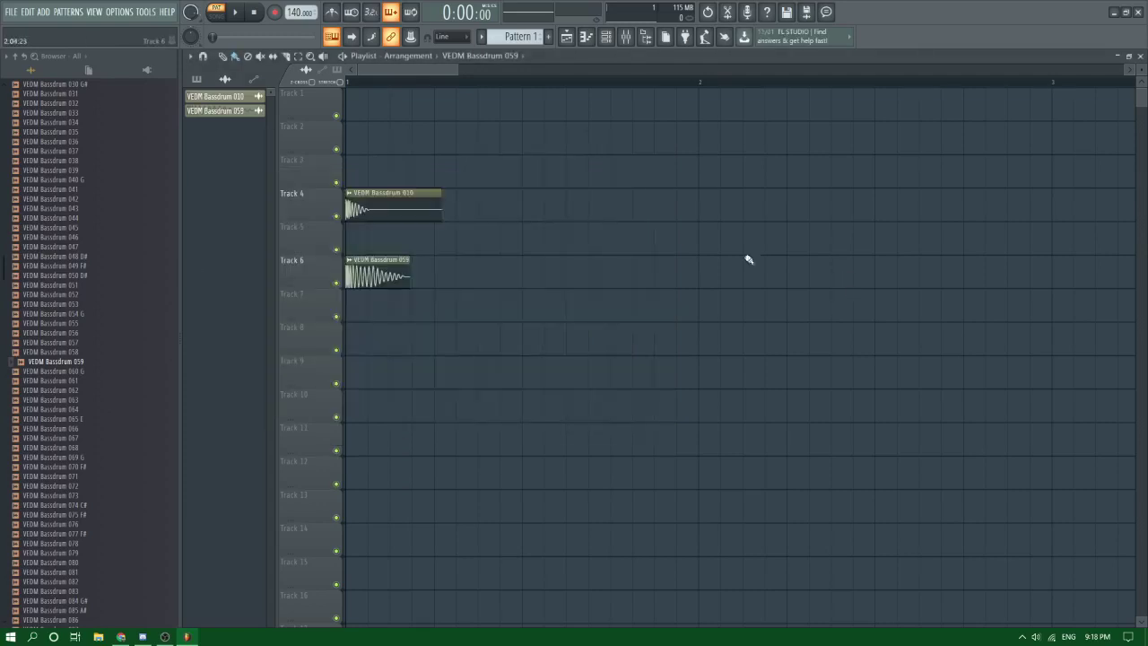
Step: Open the VEDM Bassdrum 010 sample in Edison, detect its pitch regions and close the editor
{"action": "double_click", "coordinate": [359, 206]}
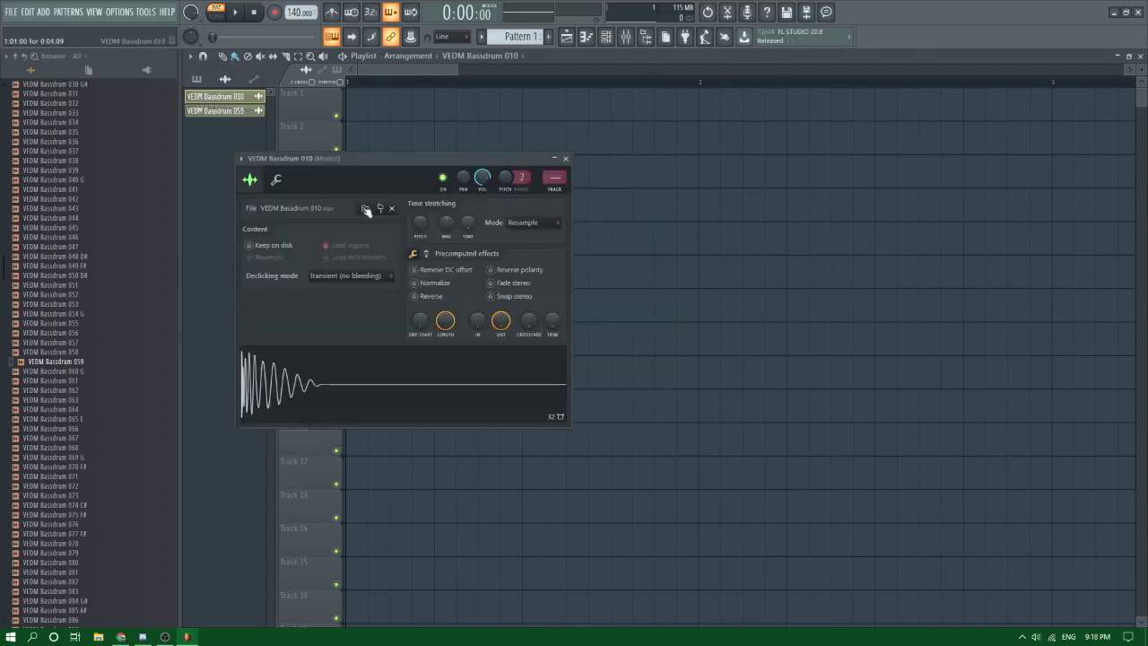
{"action": "right_click", "coordinate": [371, 366]}
{"action": "left_click", "coordinate": [408, 392]}
{"action": "right_click", "coordinate": [361, 316]}
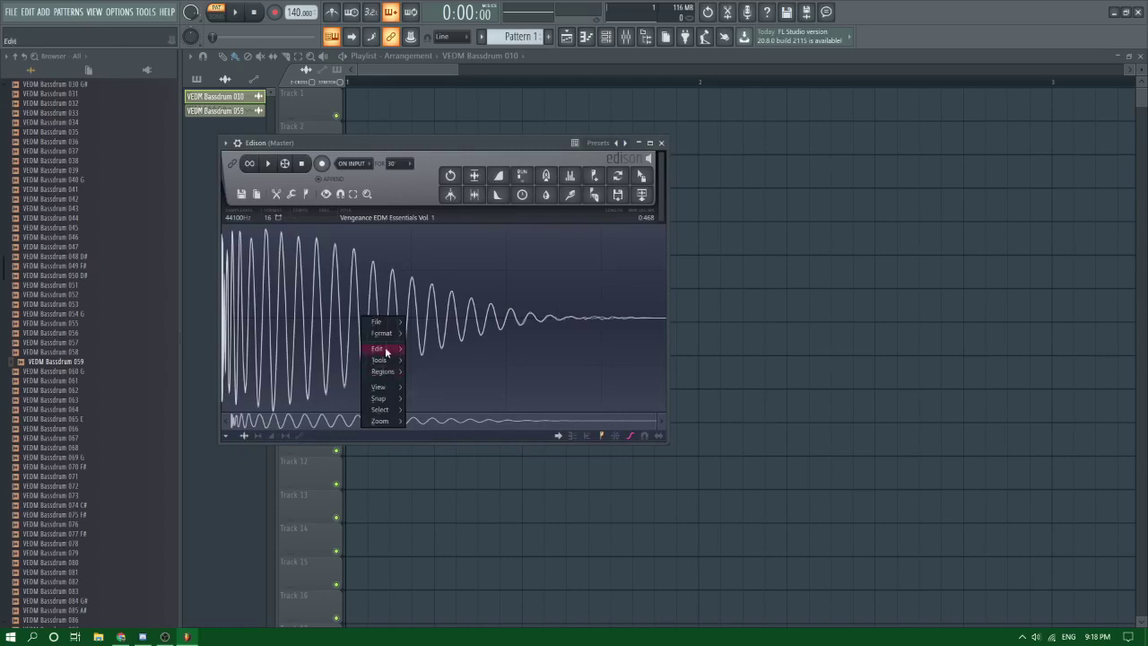
{"action": "mouse_move", "coordinate": [386, 377]}
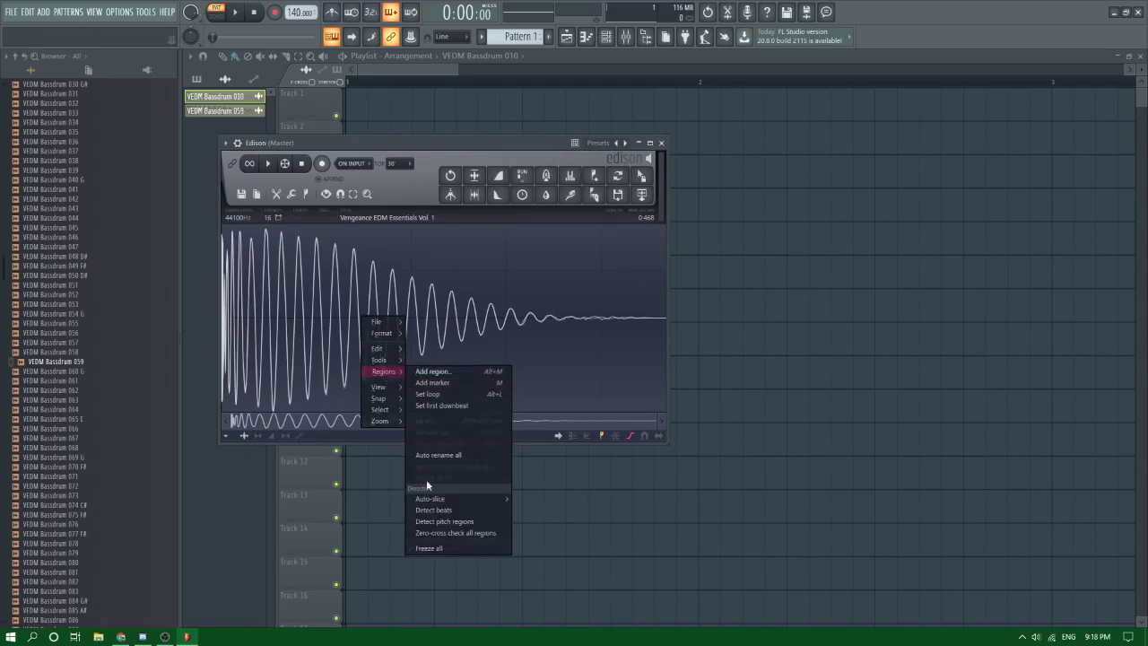
{"action": "left_click", "coordinate": [444, 522]}
{"action": "key", "text": "Escape"}
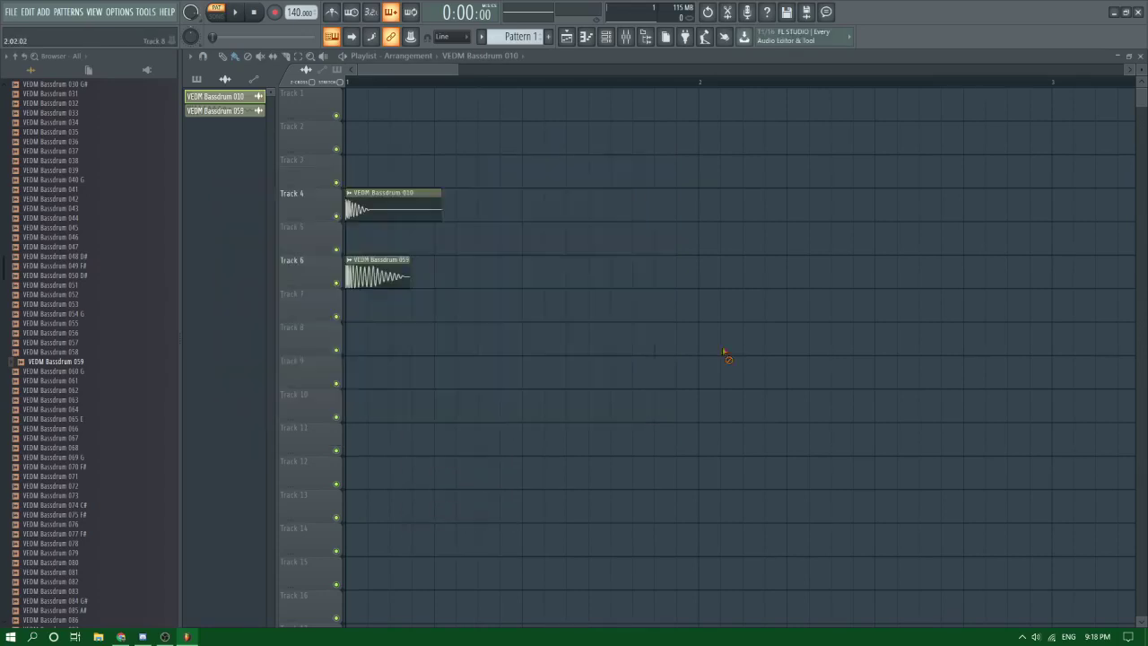
Step: Check the VEDM Bassdrum 059 sample settings, test playback and switch the transport to song mode
{"action": "double_click", "coordinate": [368, 276]}
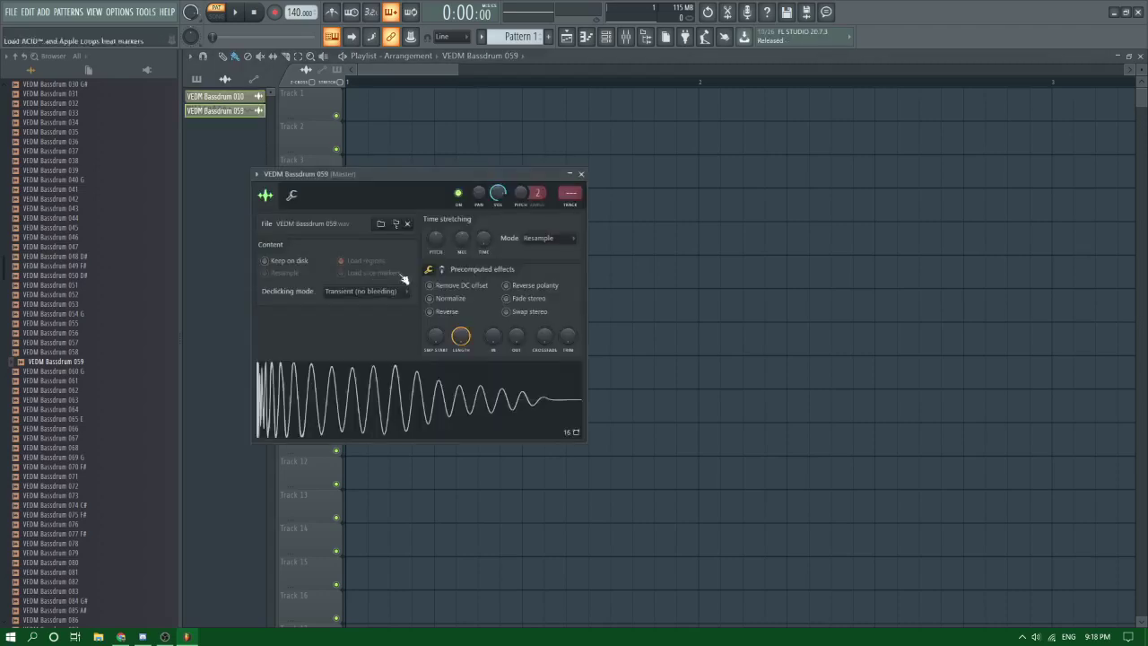
{"action": "key", "text": "Escape"}
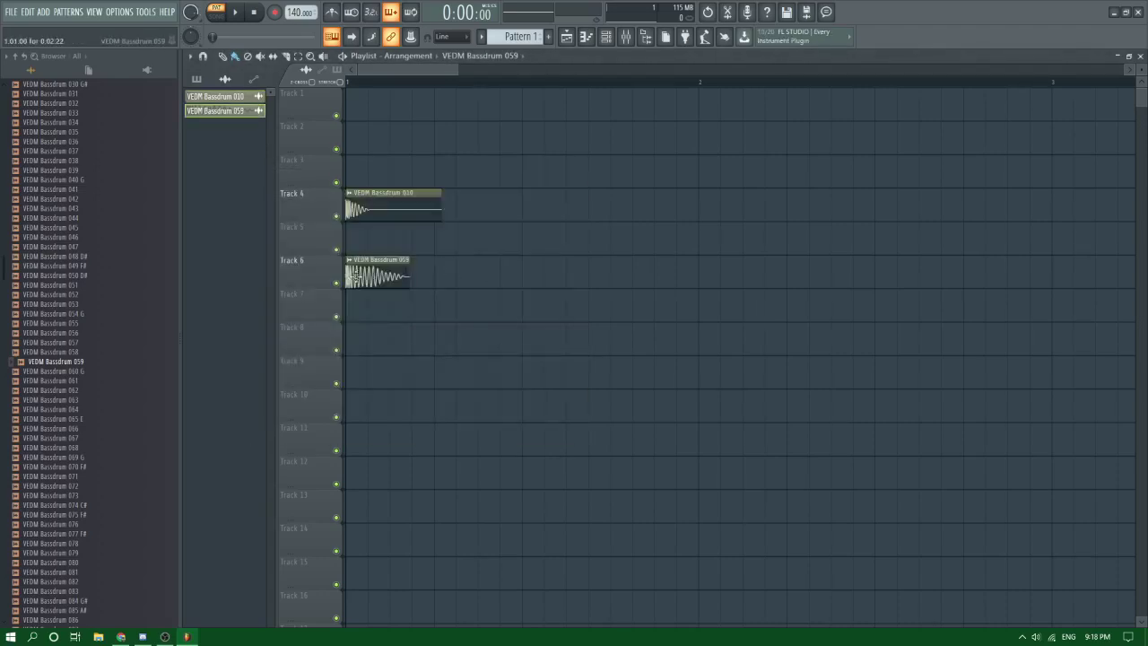
{"action": "scroll", "coordinate": [352, 276], "scroll_direction": "up", "scroll_amount": 4}
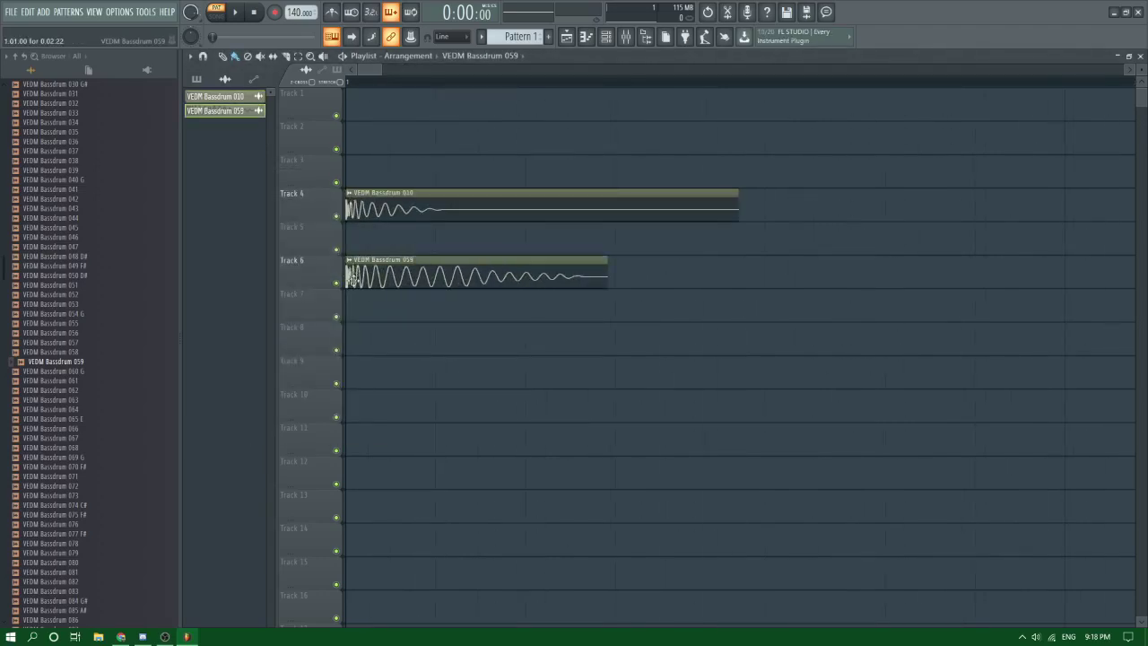
{"action": "double_click", "coordinate": [356, 279]}
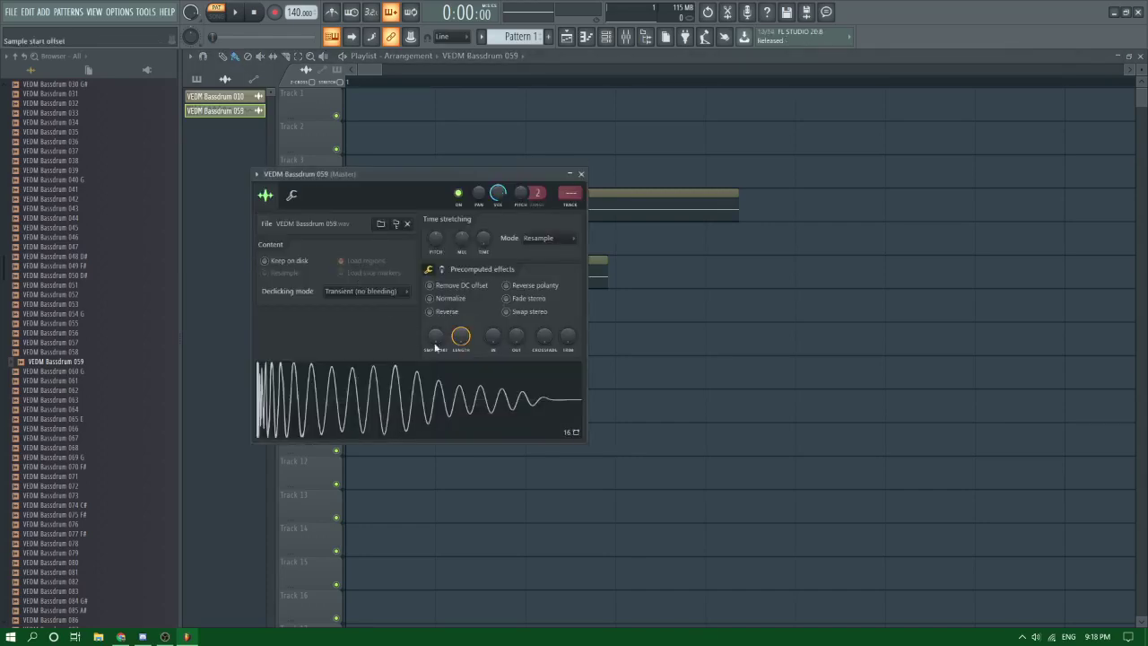
{"action": "key", "text": "Escape"}
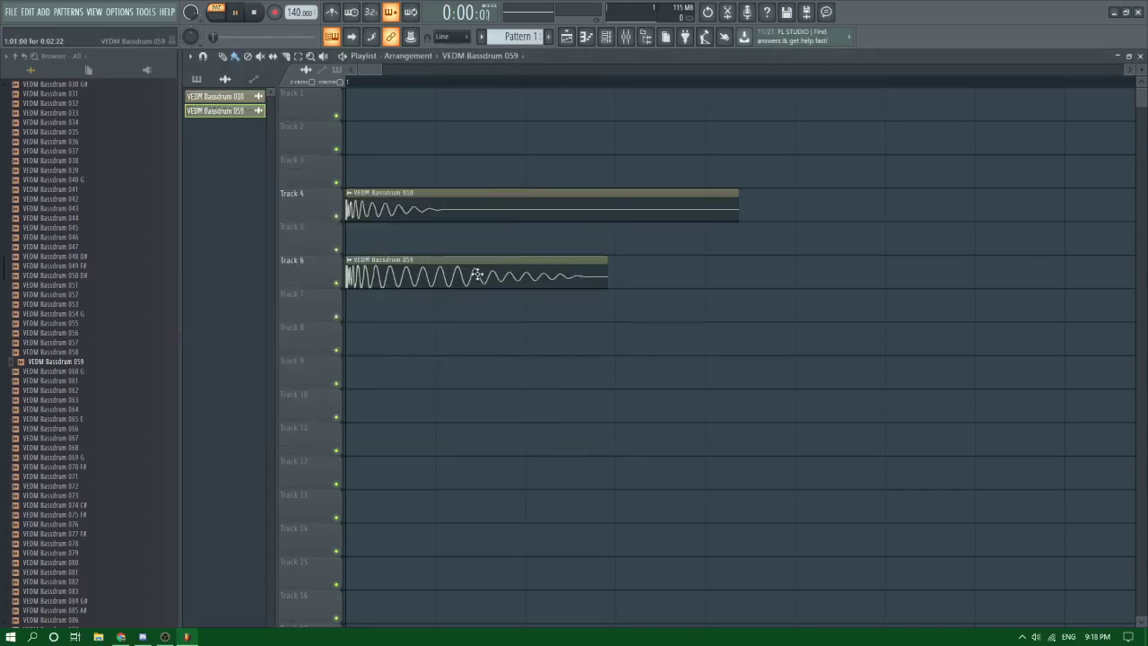
{"action": "key", "text": "space"}
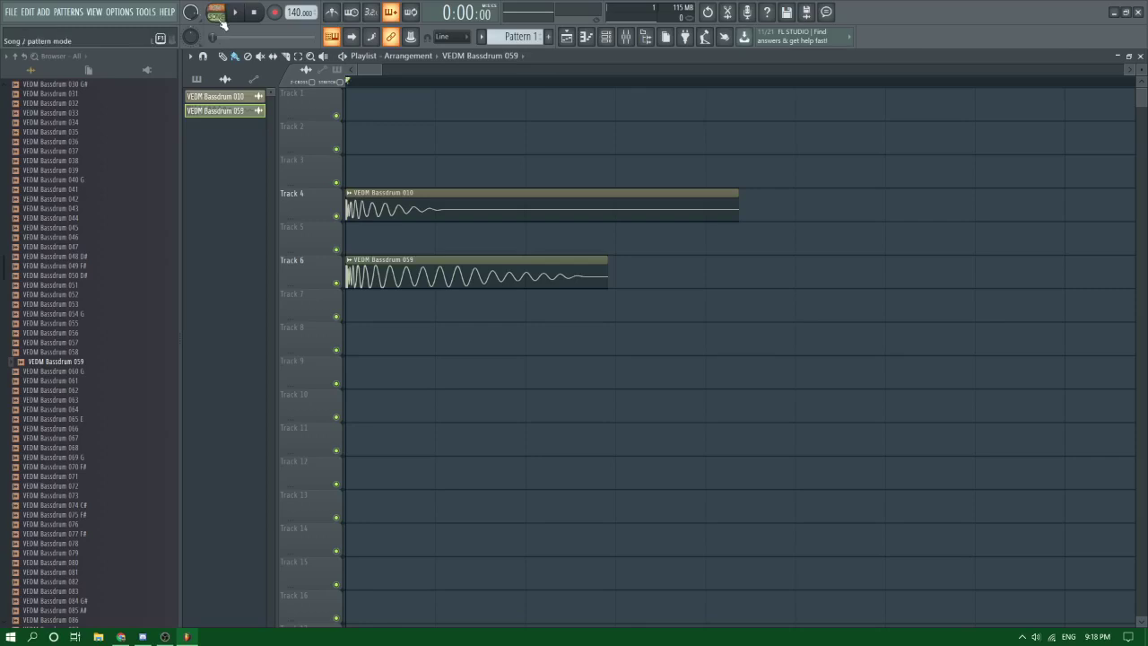
Step: Try adjusting the fade-in of the VEDM Bassdrum 059 sample and check its instrument settings before closing them
{"action": "double_click", "coordinate": [358, 272]}
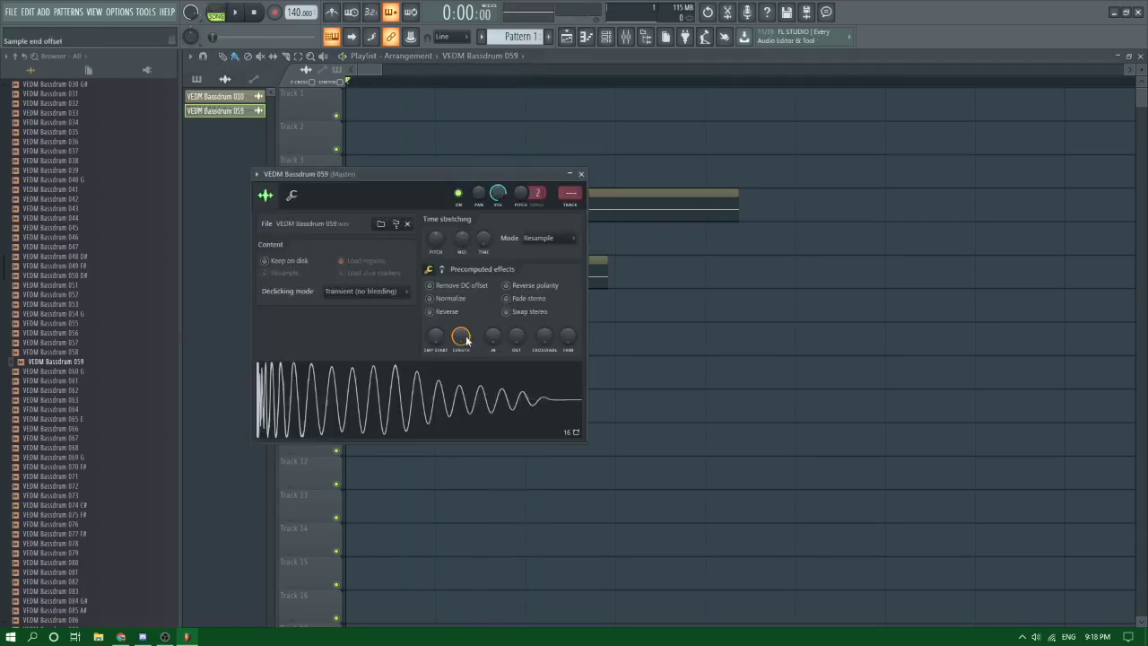
{"action": "mouse_move", "coordinate": [491, 337]}
{"action": "left_mouse_down"}
{"action": "mouse_move", "coordinate": [492, 319]}
{"action": "mouse_move", "coordinate": [492, 354]}
{"action": "left_mouse_up"}
{"action": "left_click_drag", "start_coordinate": [417, 177], "coordinate": [606, 185]}
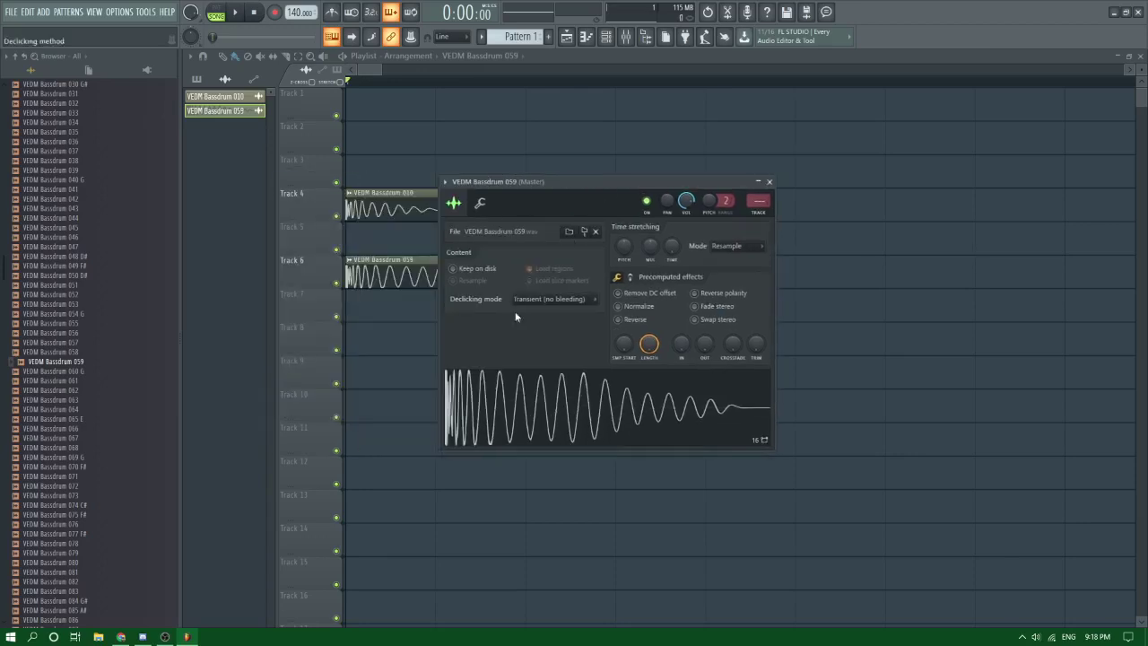
{"action": "left_click", "coordinate": [481, 204]}
{"action": "left_click", "coordinate": [454, 203]}
{"action": "left_click_drag", "start_coordinate": [471, 189], "coordinate": [505, 188]}
{"action": "key", "text": "Escape"}
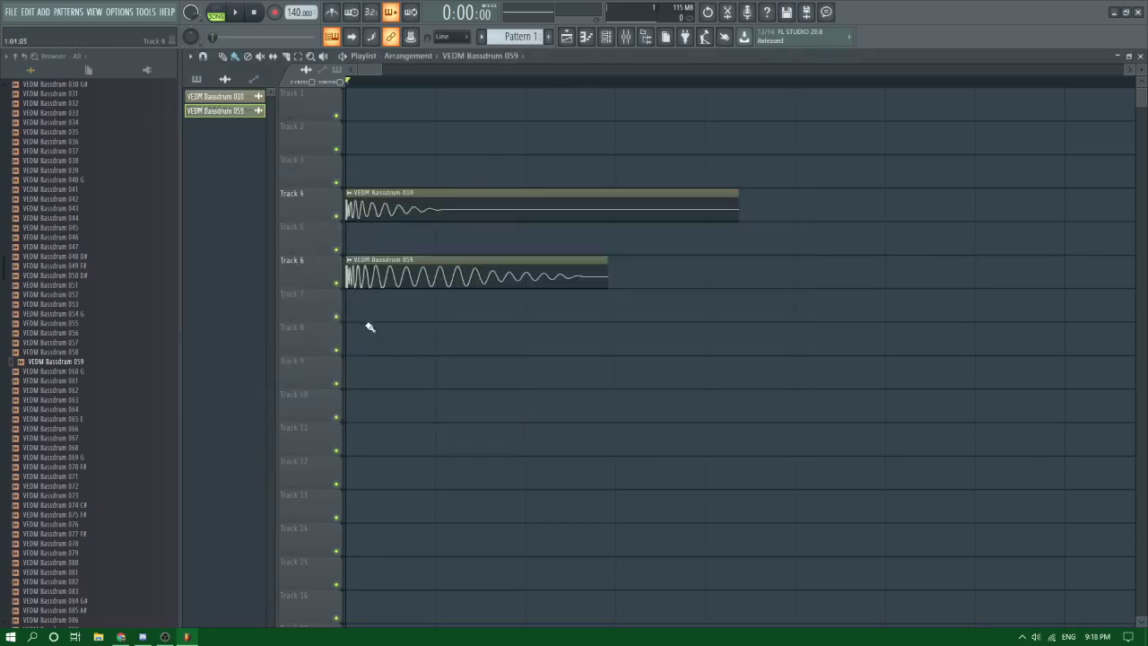
Step: Assign VEDM Bassdrum 059 to mixer track 1 and VEDM Bassdrum 010 to mixer track 2
{"action": "scroll", "coordinate": [413, 279], "scroll_direction": "down", "scroll_amount": 6}
{"action": "scroll", "coordinate": [346, 271], "scroll_direction": "up", "scroll_amount": 4}
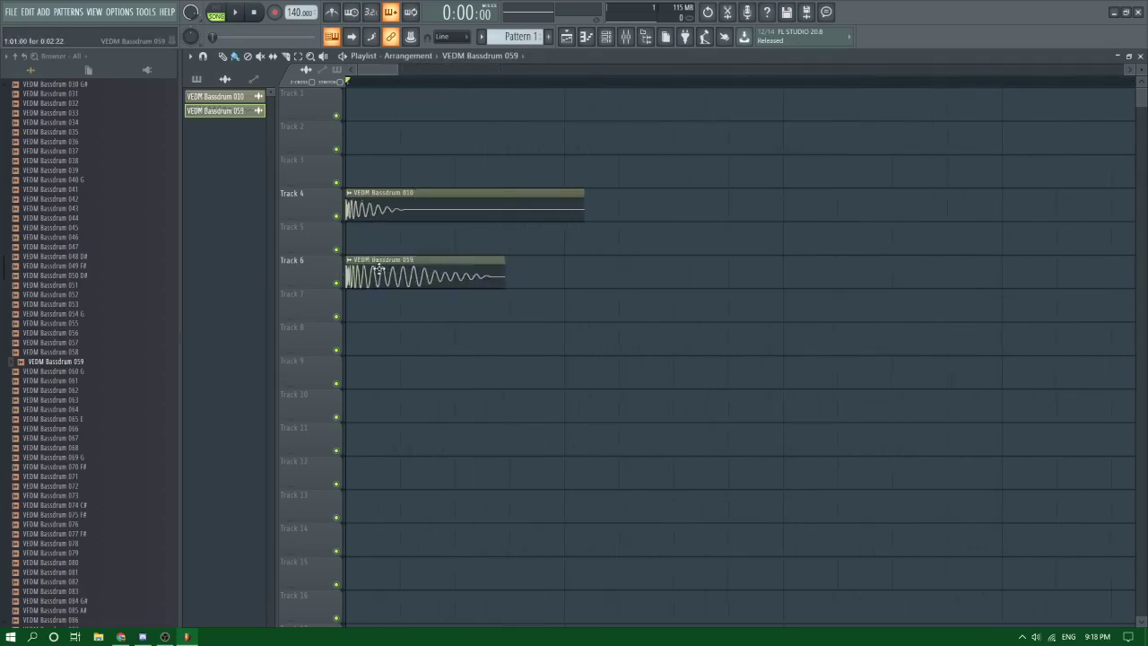
{"action": "double_click", "coordinate": [379, 274]}
{"action": "left_click", "coordinate": [793, 211]}
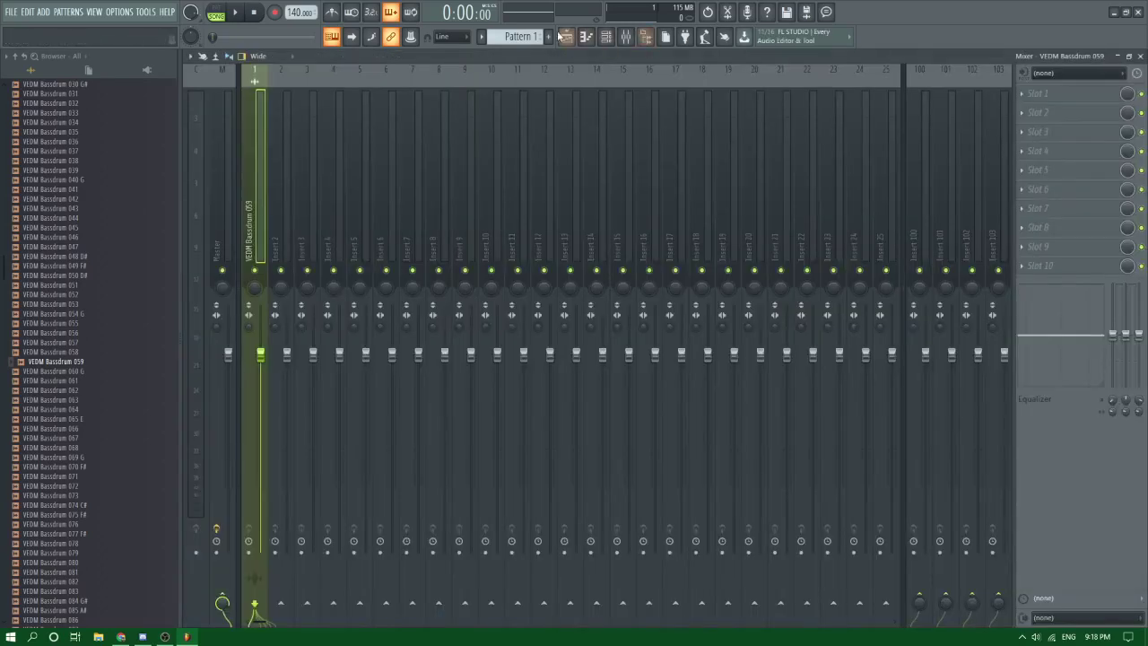
{"action": "left_click", "coordinate": [567, 39]}
{"action": "double_click", "coordinate": [410, 196]}
{"action": "left_click", "coordinate": [561, 188]}
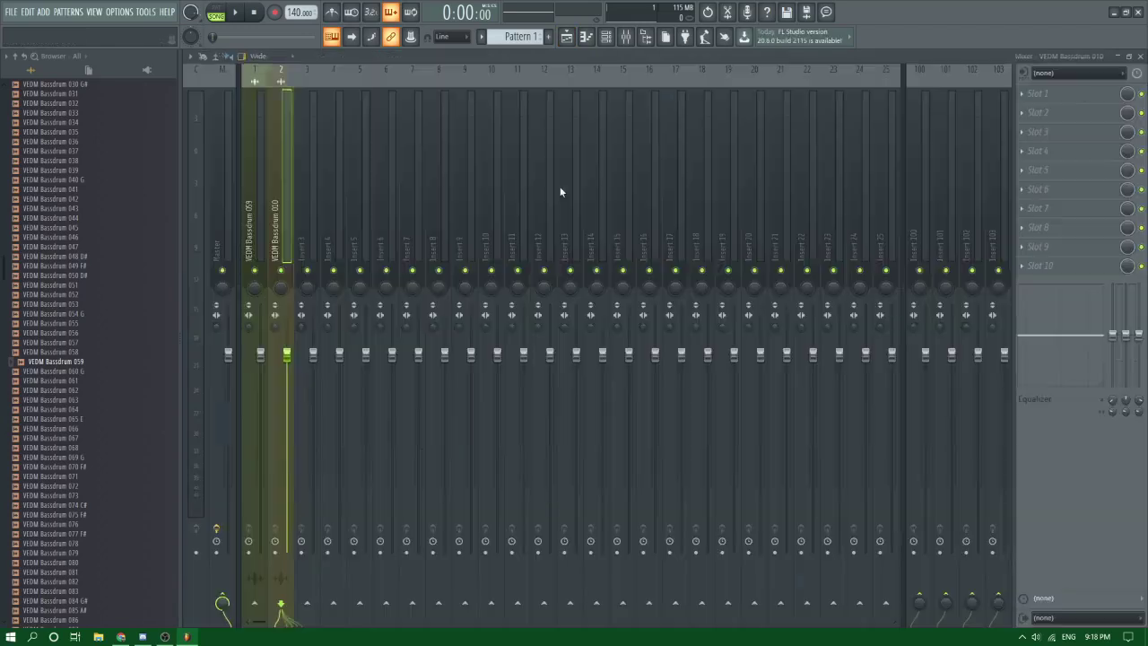
Step: Route the mixer tracks of both bassdrums only to Insert 3
{"action": "right_click", "coordinate": [306, 603]}
{"action": "left_click", "coordinate": [358, 581]}
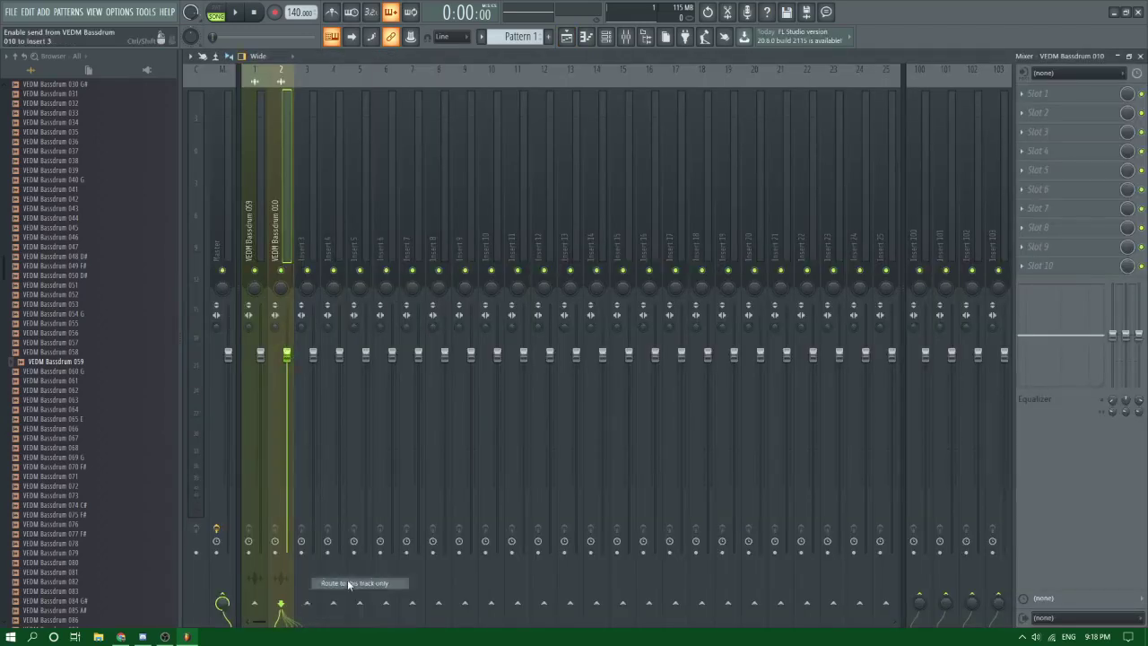
{"action": "left_click", "coordinate": [254, 263]}
{"action": "right_click", "coordinate": [307, 603]}
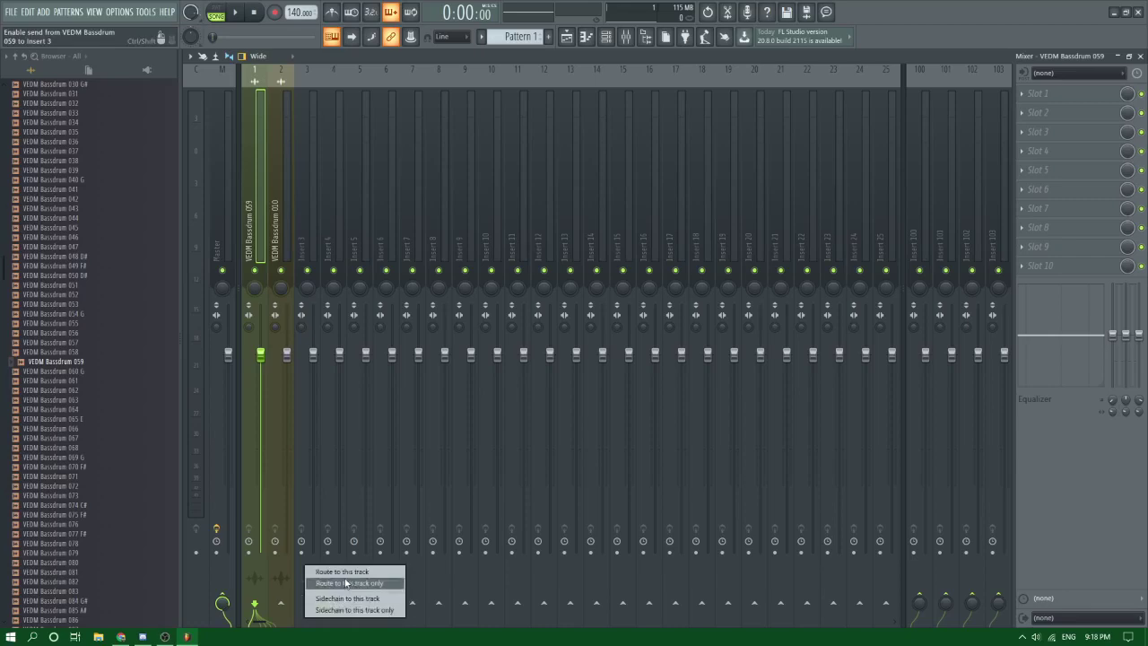
{"action": "left_click", "coordinate": [346, 583]}
Step: Load SPAN into slot 4 of Insert 3 and check the spectrum of the layered bassdrums during playback
{"action": "left_click", "coordinate": [283, 177]}
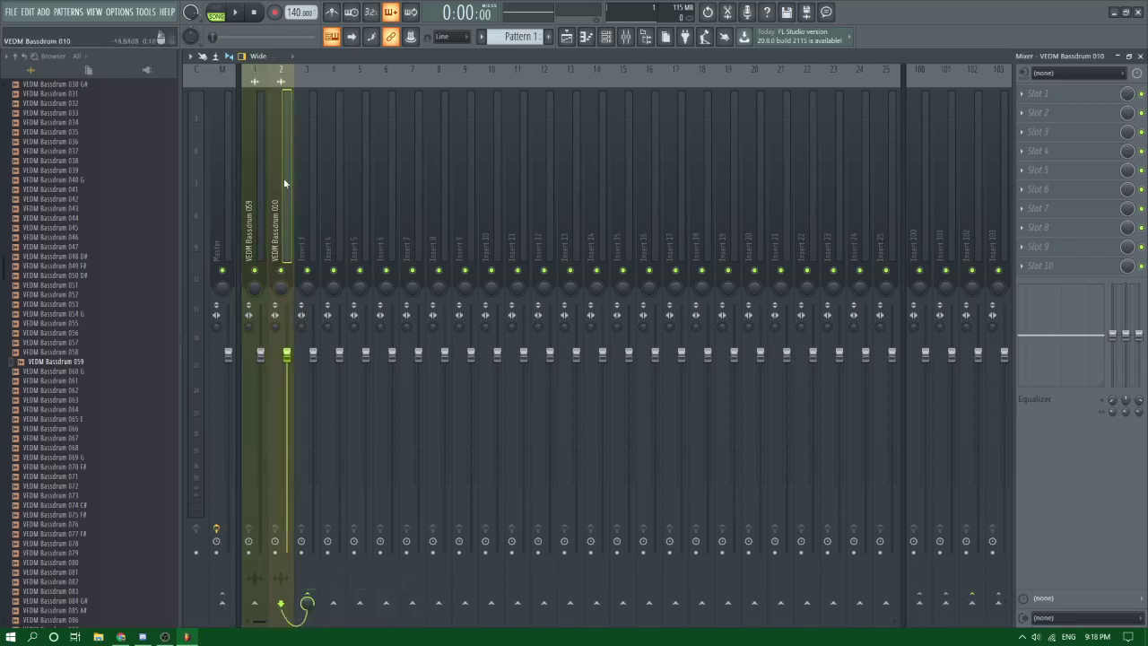
{"action": "left_click", "coordinate": [1027, 141]}
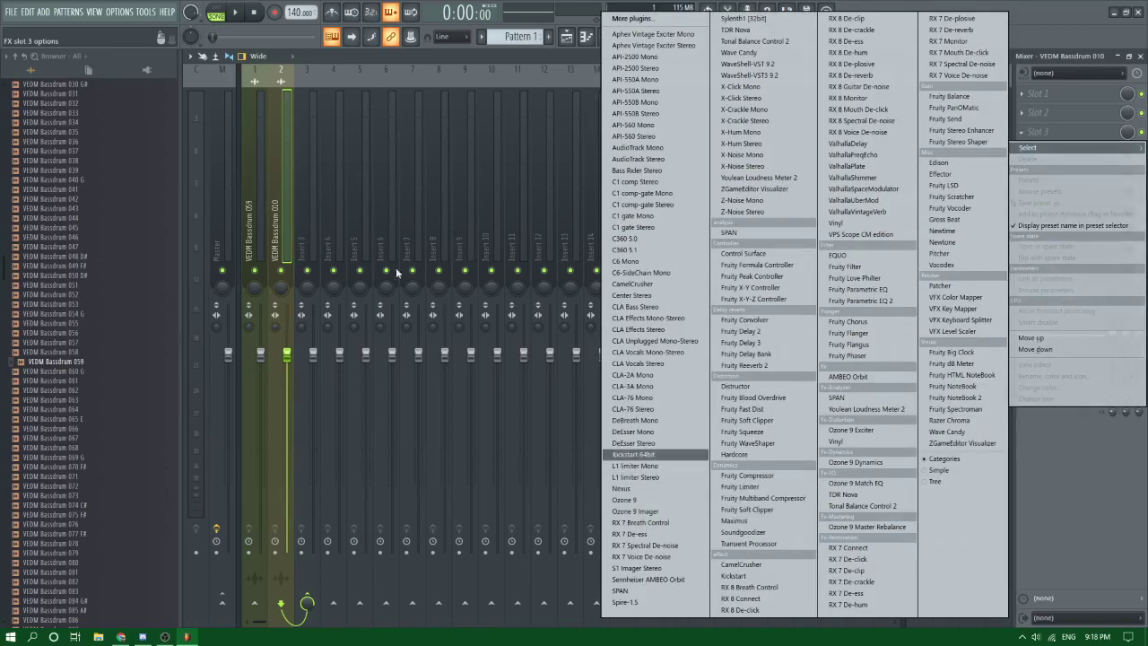
{"action": "left_click", "coordinate": [319, 205]}
{"action": "left_click", "coordinate": [319, 204]}
{"action": "left_click", "coordinate": [1037, 151]}
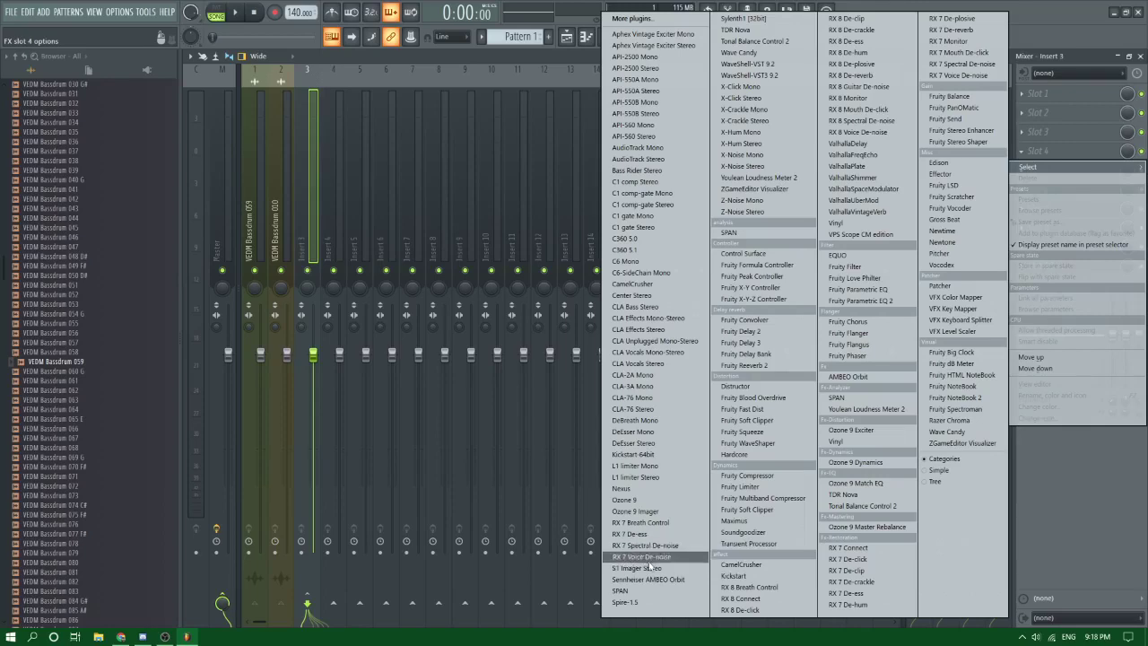
{"action": "left_click", "coordinate": [628, 590]}
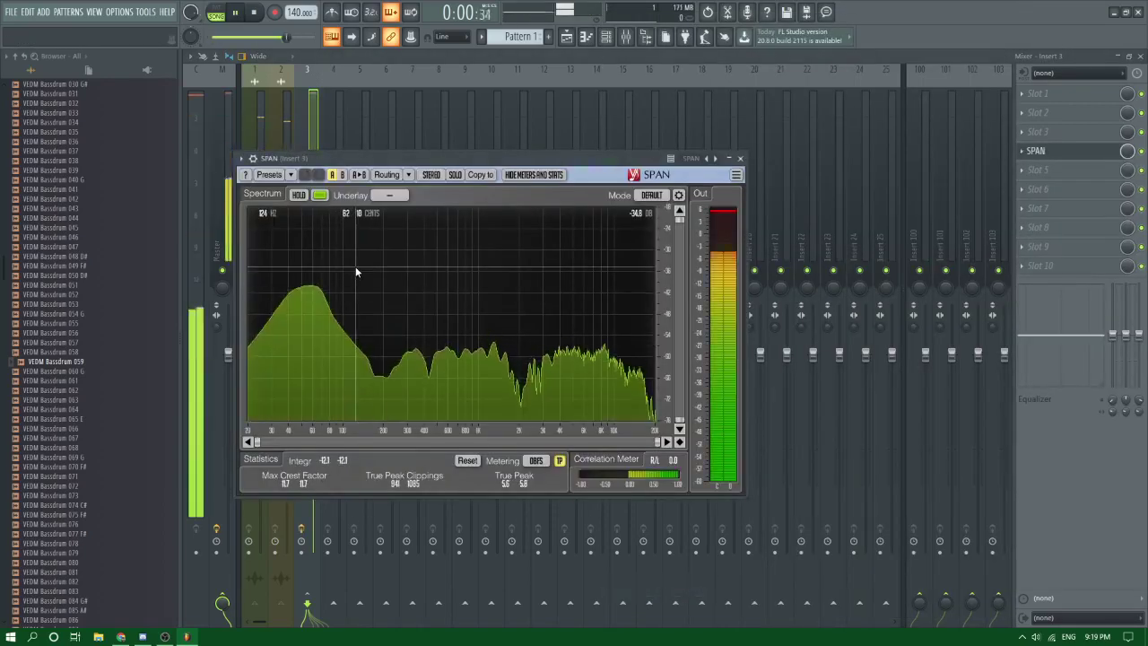
{"action": "key", "text": "space"}
Step: Raise the sample start offset of the VEDM Bassdrum 059 clip and audition the change
{"action": "left_click", "coordinate": [567, 38]}
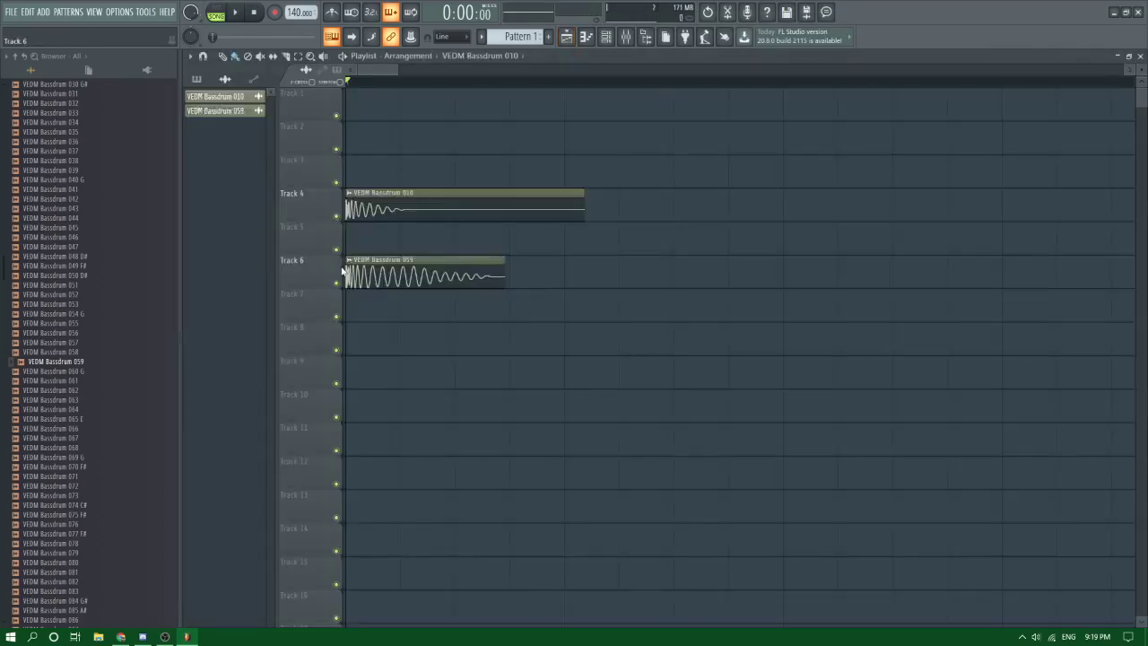
{"action": "scroll", "coordinate": [401, 237], "scroll_direction": "up", "scroll_amount": 2}
{"action": "double_click", "coordinate": [374, 261]}
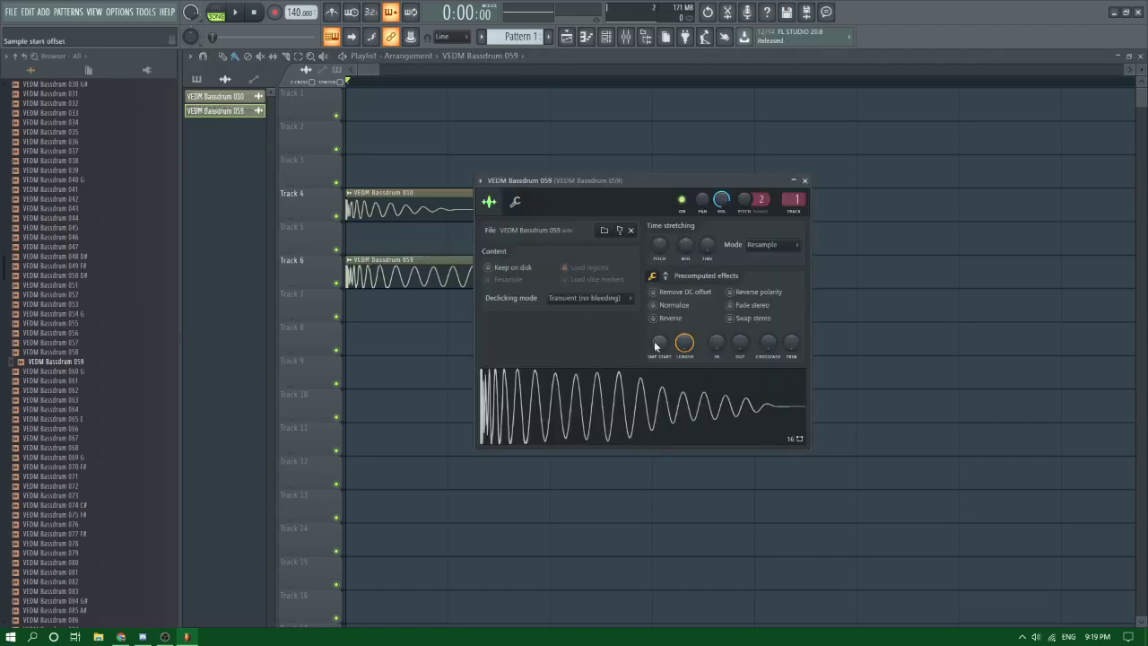
{"action": "left_click_drag", "start_coordinate": [657, 342], "coordinate": [657, 328]}
{"action": "key", "text": "space"}
{"action": "key", "text": "space"}
Step: Audition the bassdrums in the mixer and add Fruity Parametric EQ 2 to slot 2 of the VEDM Bassdrum 059 track
{"action": "left_click", "coordinate": [625, 36]}
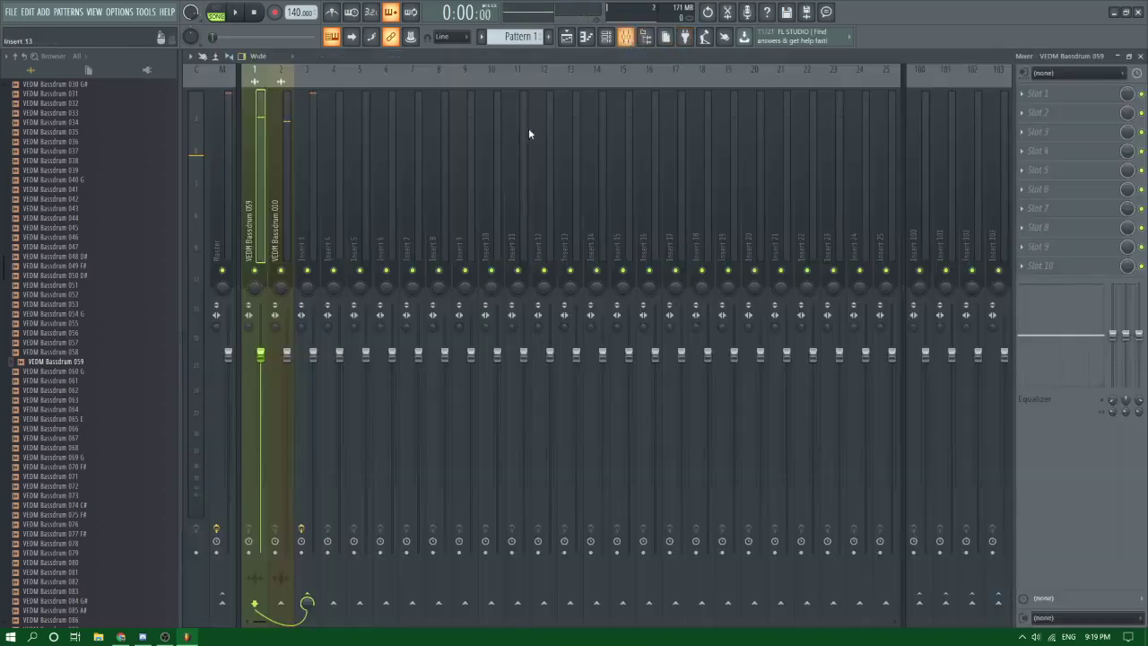
{"action": "key", "text": "space"}
{"action": "key", "text": "space"}
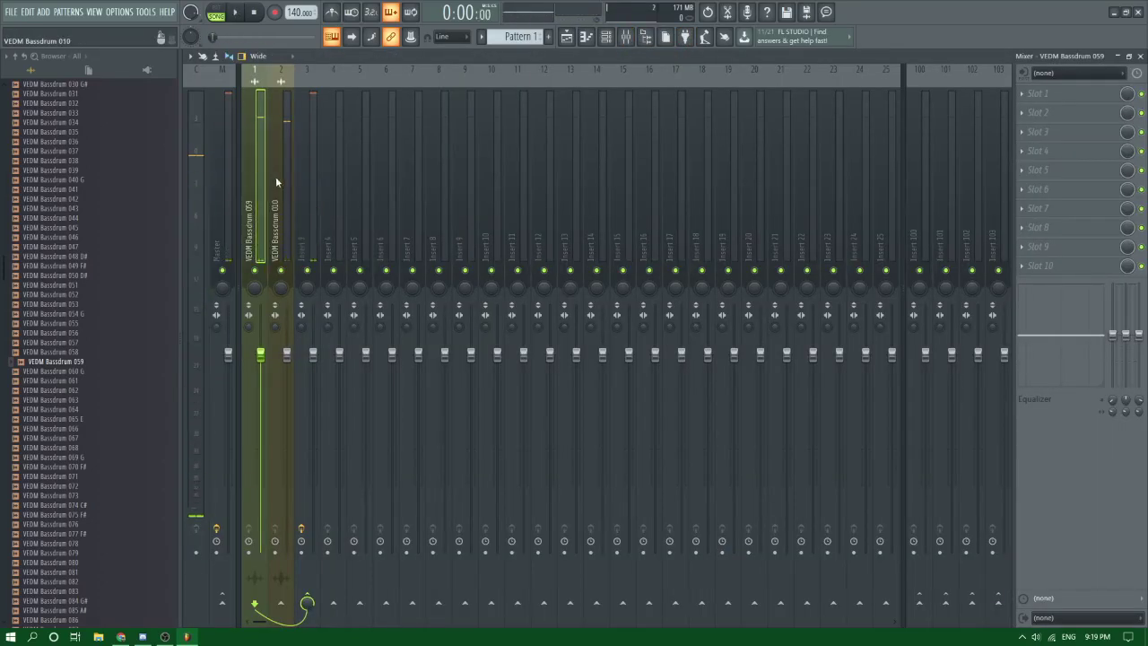
{"action": "left_click", "coordinate": [1031, 112]}
{"action": "left_click", "coordinate": [861, 301]}
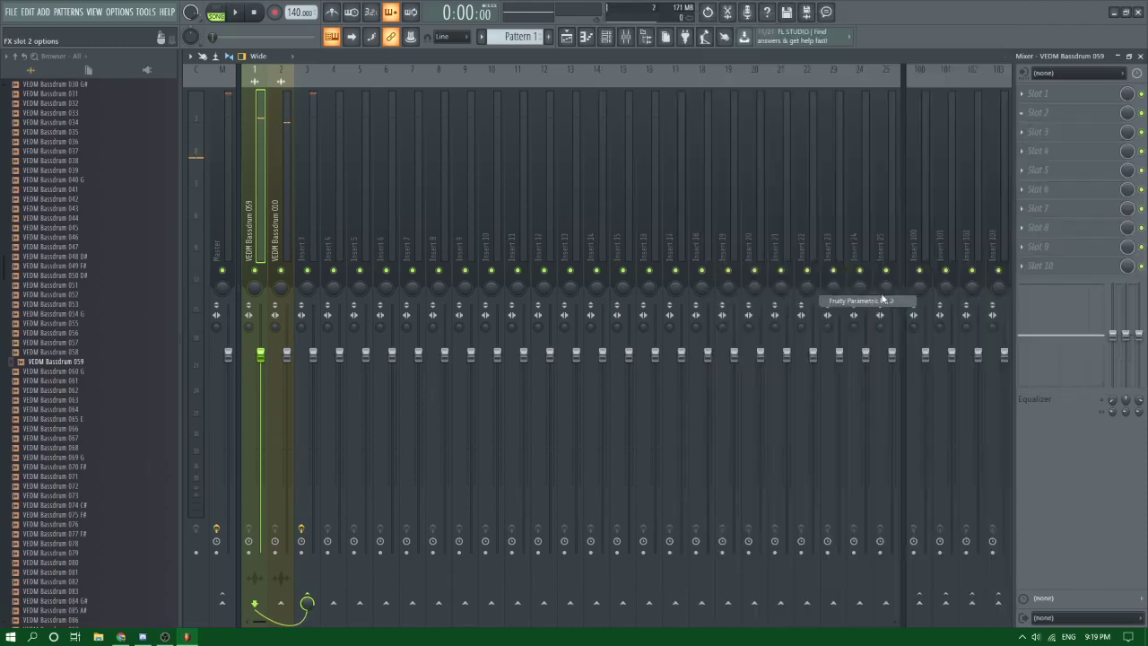
Step: Lower EQ band 7 to -18 dB to cut the highs, nudge bands 1 and 2, and play both clips in the playlist
{"action": "left_click_drag", "start_coordinate": [472, 320], "coordinate": [478, 339]}
{"action": "key", "text": "space"}
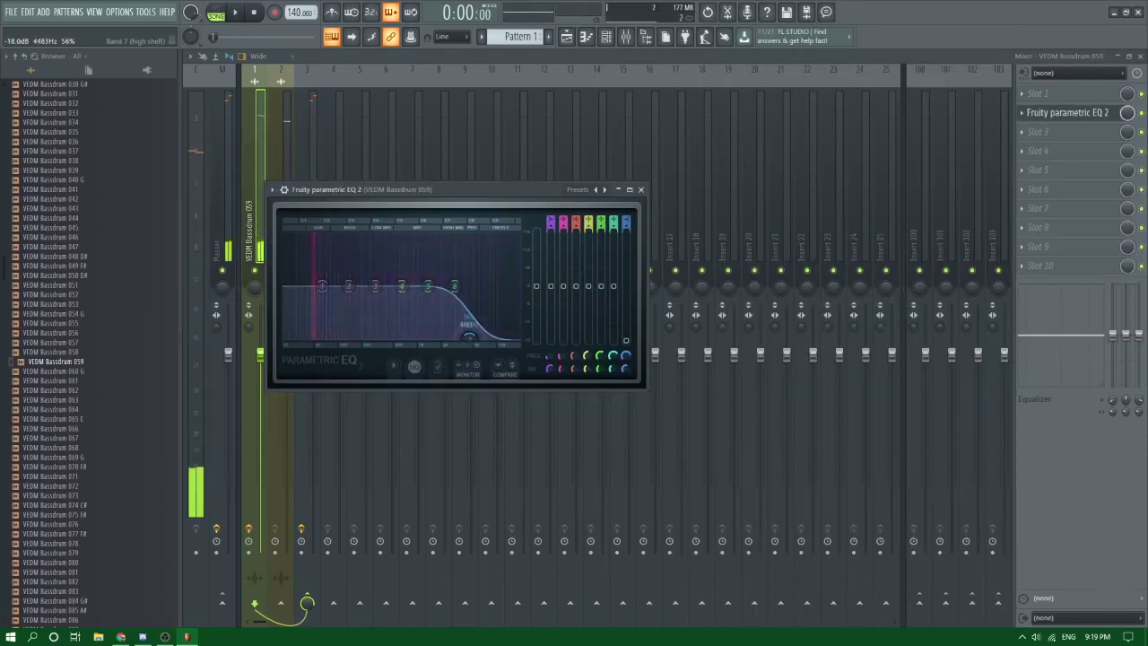
{"action": "key", "text": "space"}
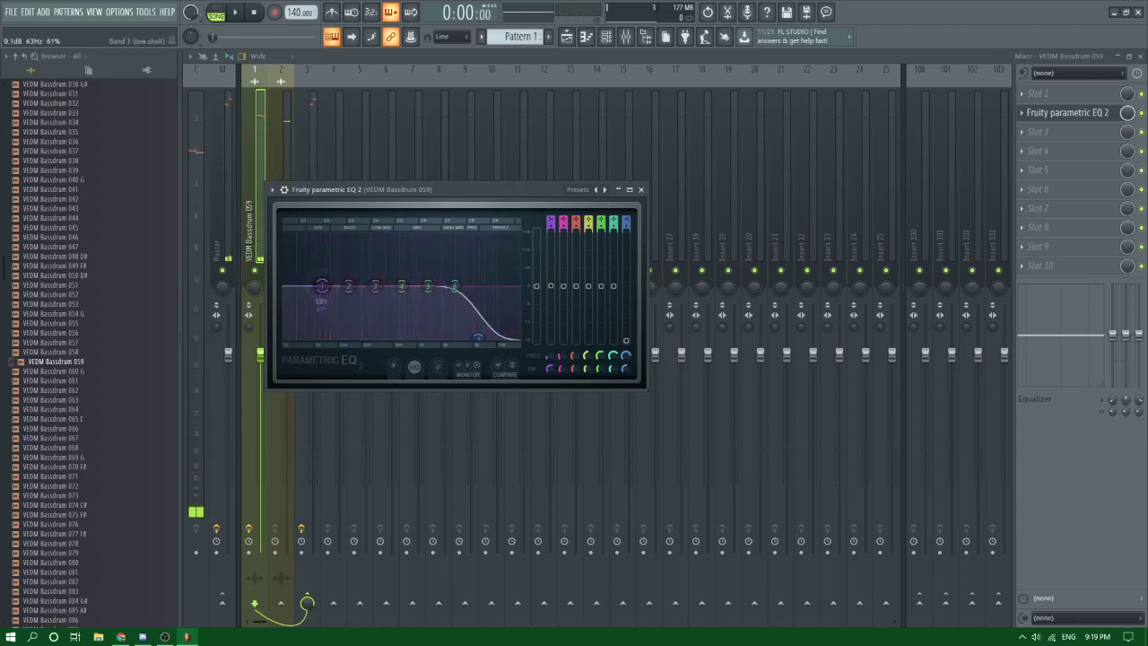
{"action": "key", "text": "space"}
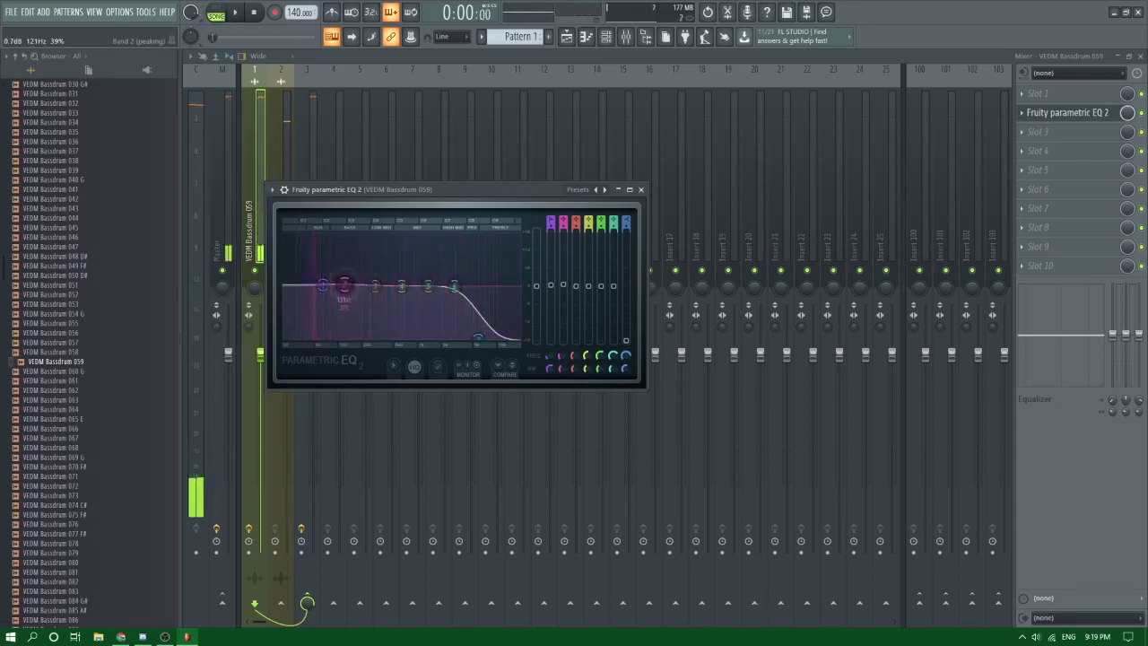
{"action": "key", "text": "space"}
{"action": "left_click", "coordinate": [574, 36]}
{"action": "scroll", "coordinate": [279, 270], "scroll_direction": "down", "scroll_amount": 3}
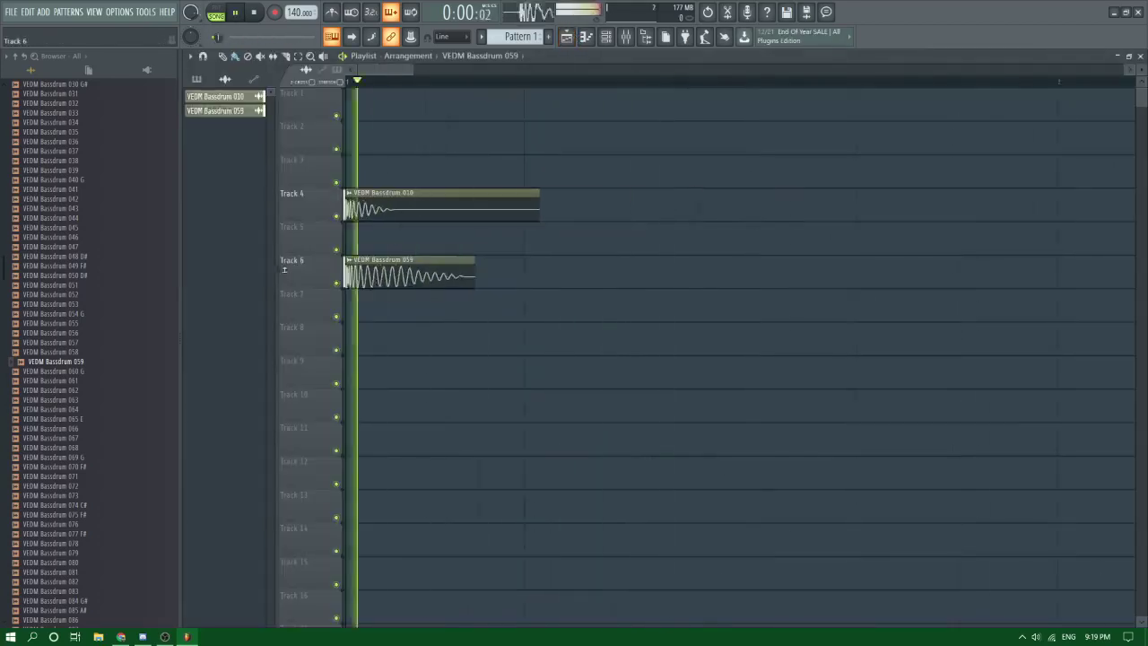
Step: Remove the VEDM Bassdrum 059 clip from Track 6 and play the VEDM Bassdrum 010 clip on its own
{"action": "key", "text": "space"}
{"action": "double_click", "coordinate": [388, 213]}
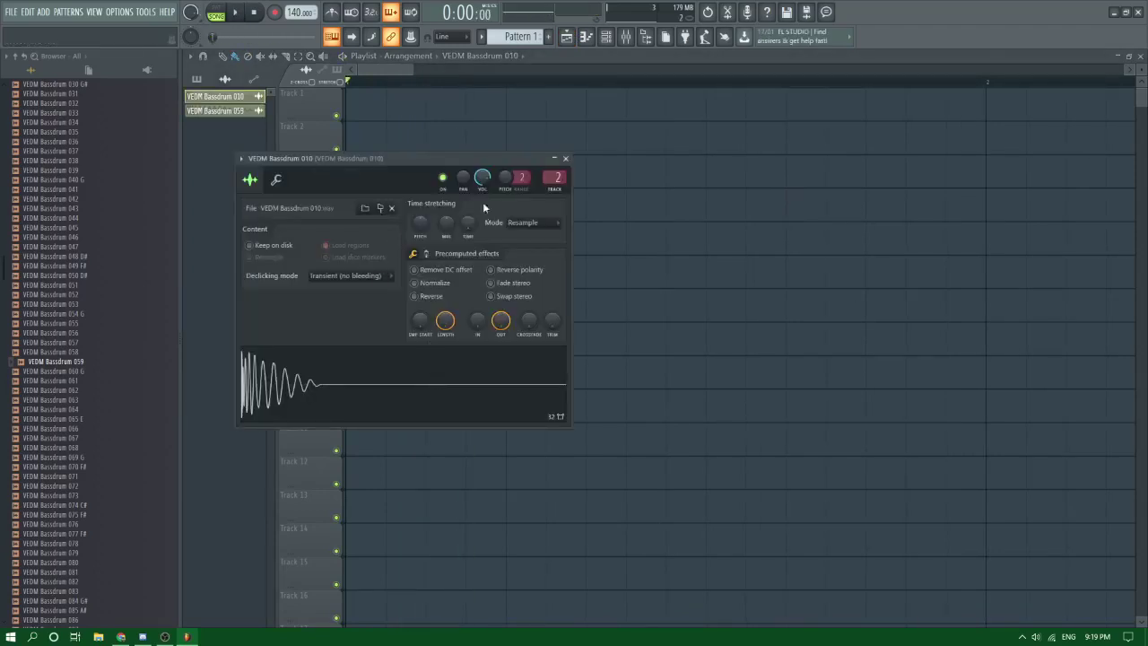
{"action": "right_click", "coordinate": [611, 336]}
{"action": "key", "text": "space"}
{"action": "right_click", "coordinate": [443, 267]}
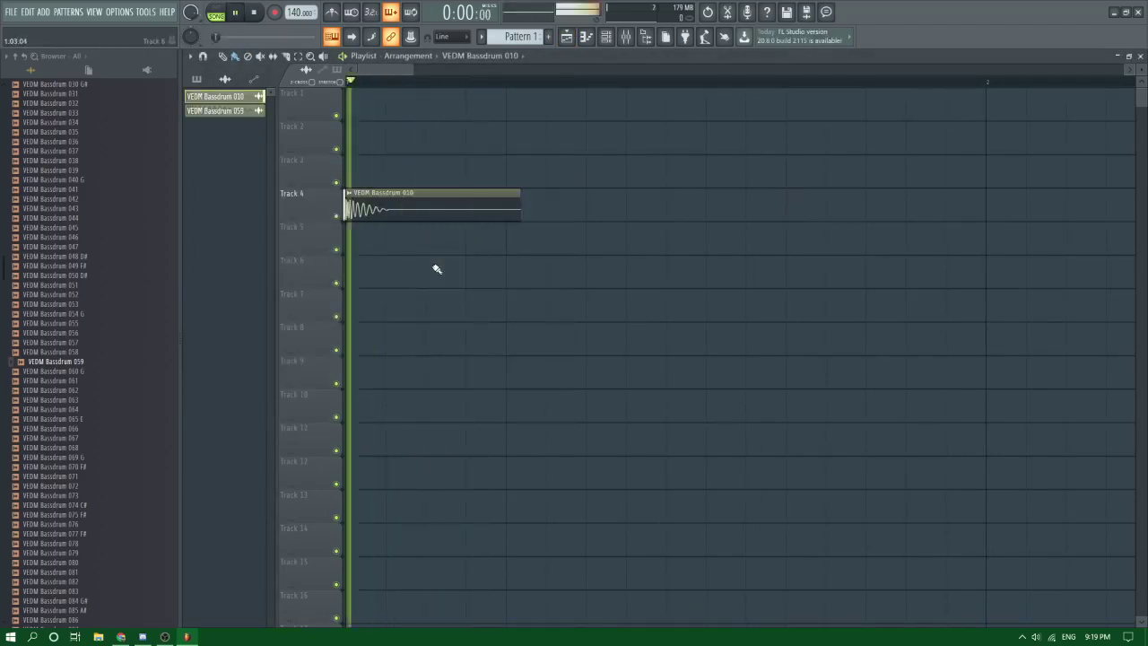
{"action": "key", "text": "space"}
{"action": "left_click_drag", "start_coordinate": [408, 298], "coordinate": [397, 258]}
{"action": "right_click", "coordinate": [399, 259]}
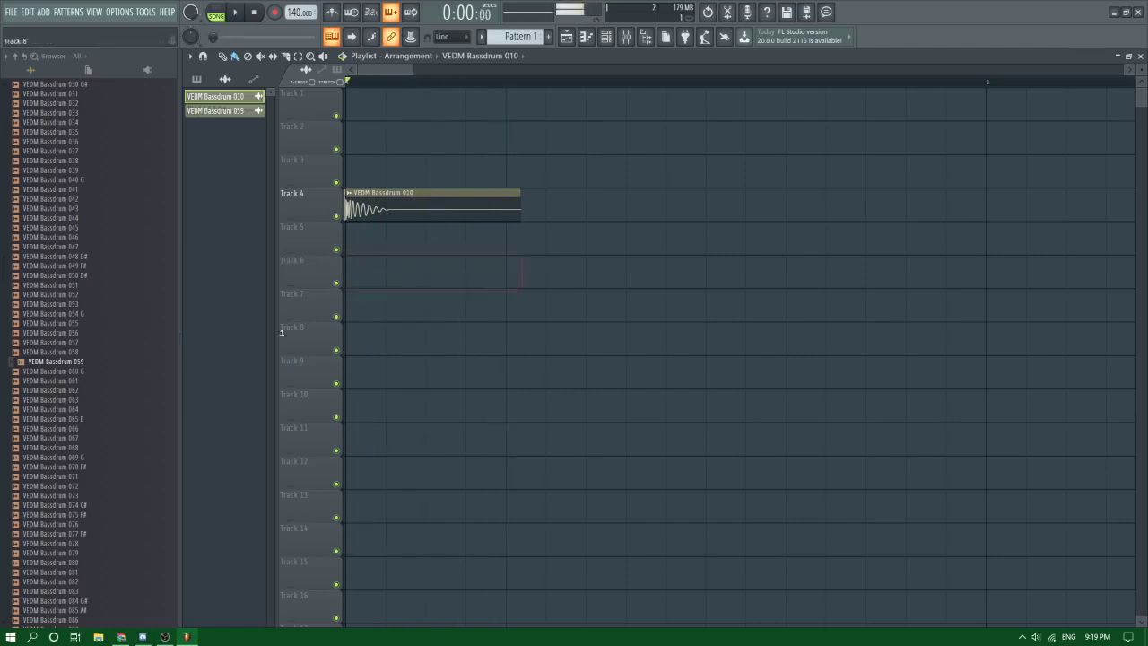
Step: Audition other bassdrum samples, place VEDM Bassdrum 020 at the start of Track 5 and play it layered with VEDM Bassdrum 010
{"action": "scroll", "coordinate": [64, 296], "scroll_direction": "up", "scroll_amount": 6}
{"action": "left_click", "coordinate": [63, 303]}
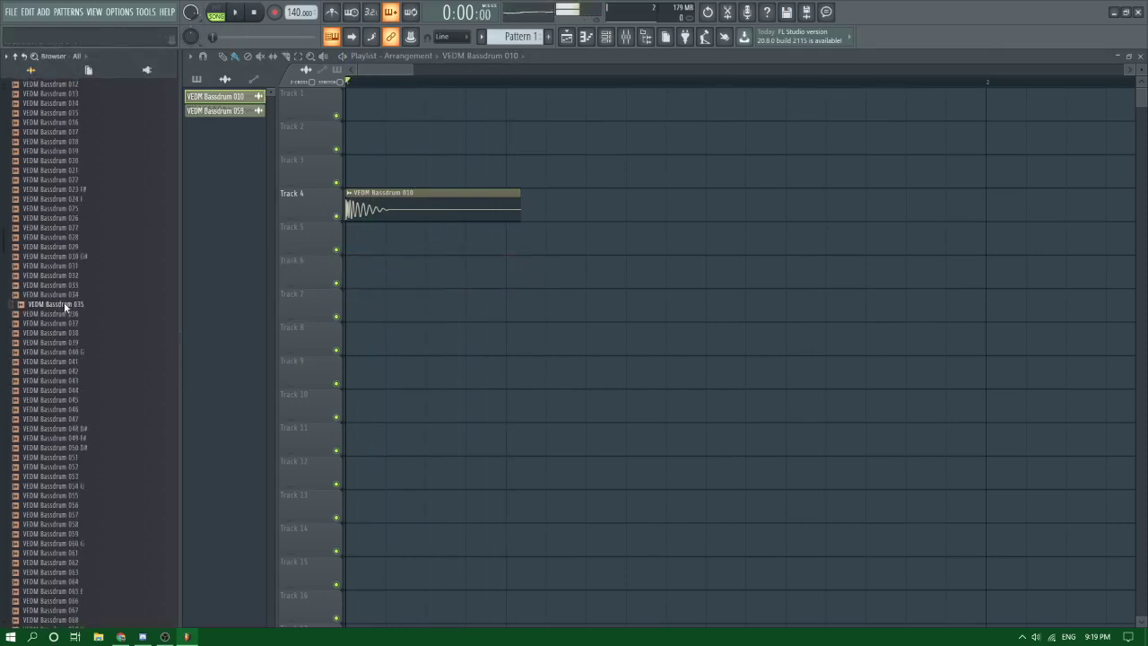
{"action": "left_click", "coordinate": [75, 219]}
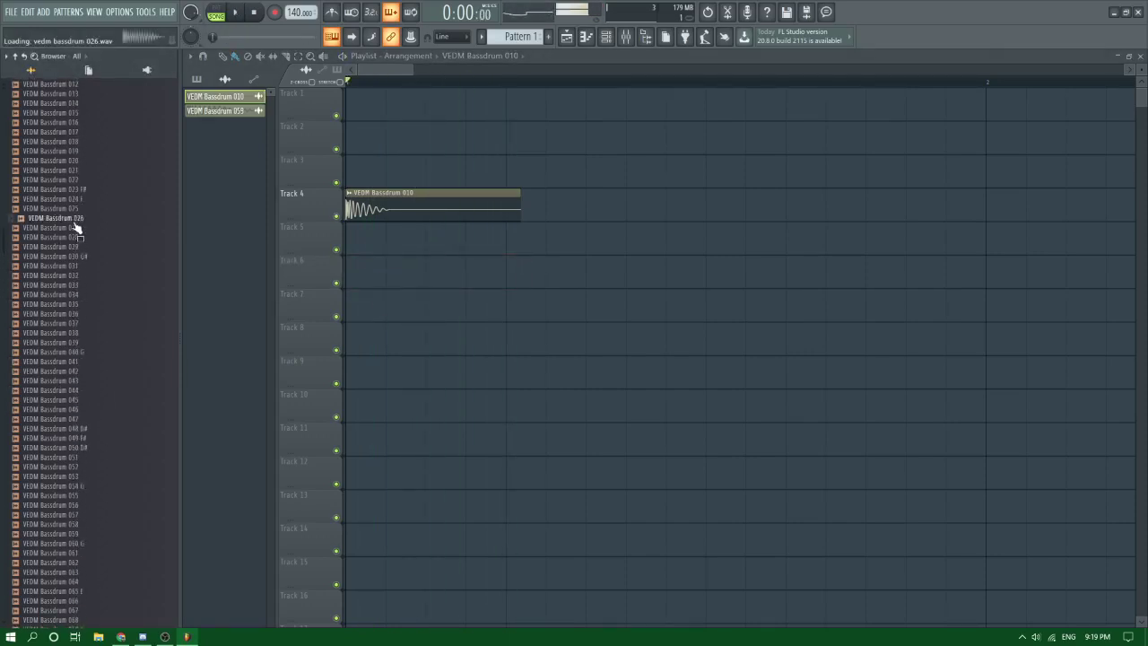
{"action": "left_click", "coordinate": [71, 190]}
{"action": "left_click", "coordinate": [77, 160]}
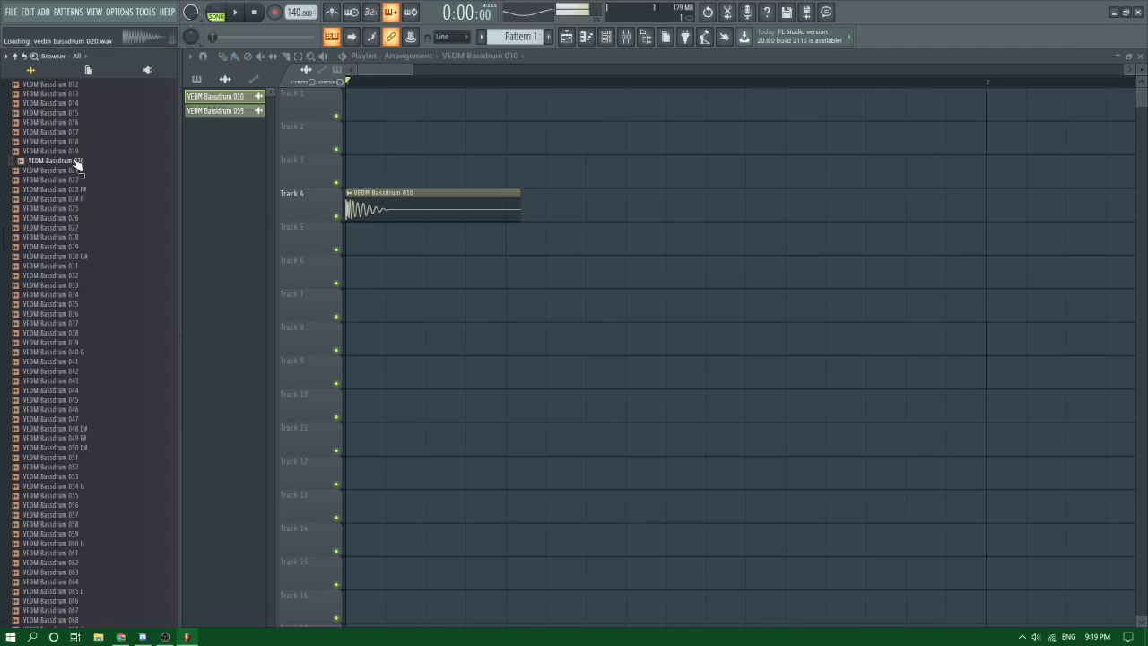
{"action": "left_click_drag", "start_coordinate": [77, 161], "coordinate": [365, 240]}
{"action": "key", "text": "space"}
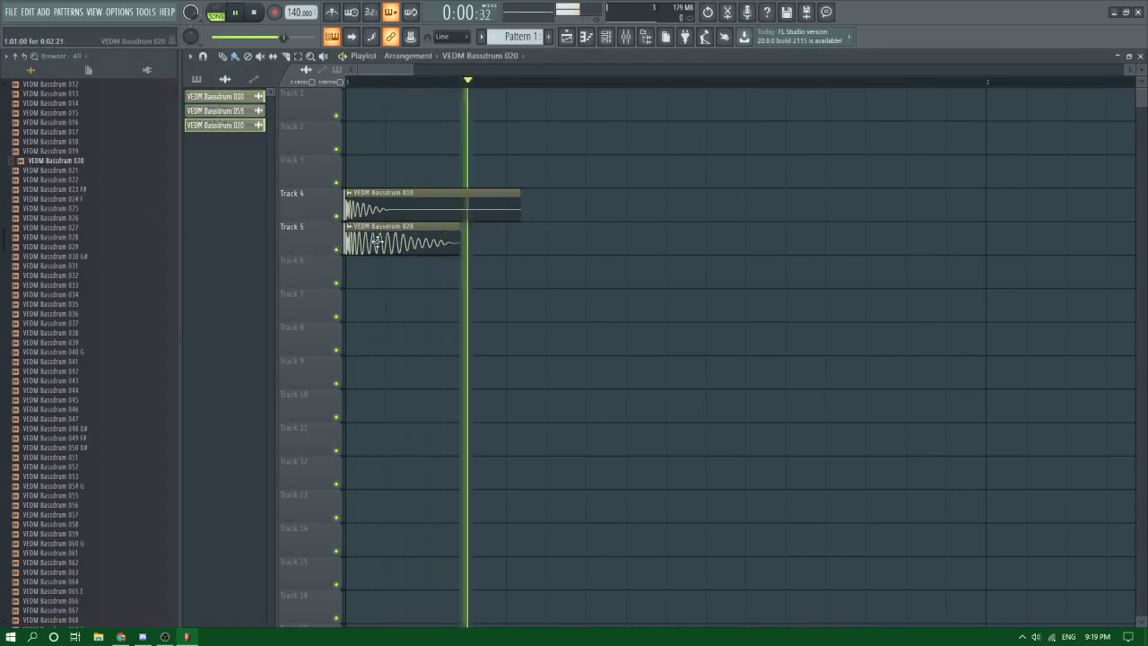
{"action": "key", "text": "space"}
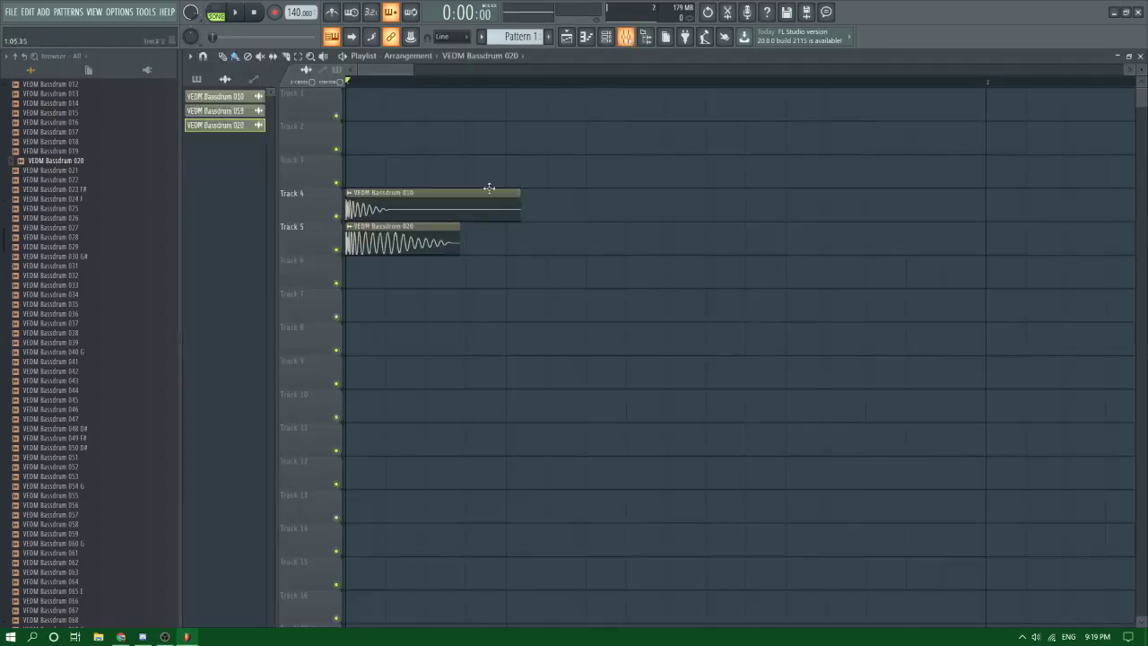
Step: Assign the VEDM Bassdrum 020 sample to a mixer track in its channel settings and play the layered bassdrums
{"action": "double_click", "coordinate": [376, 234]}
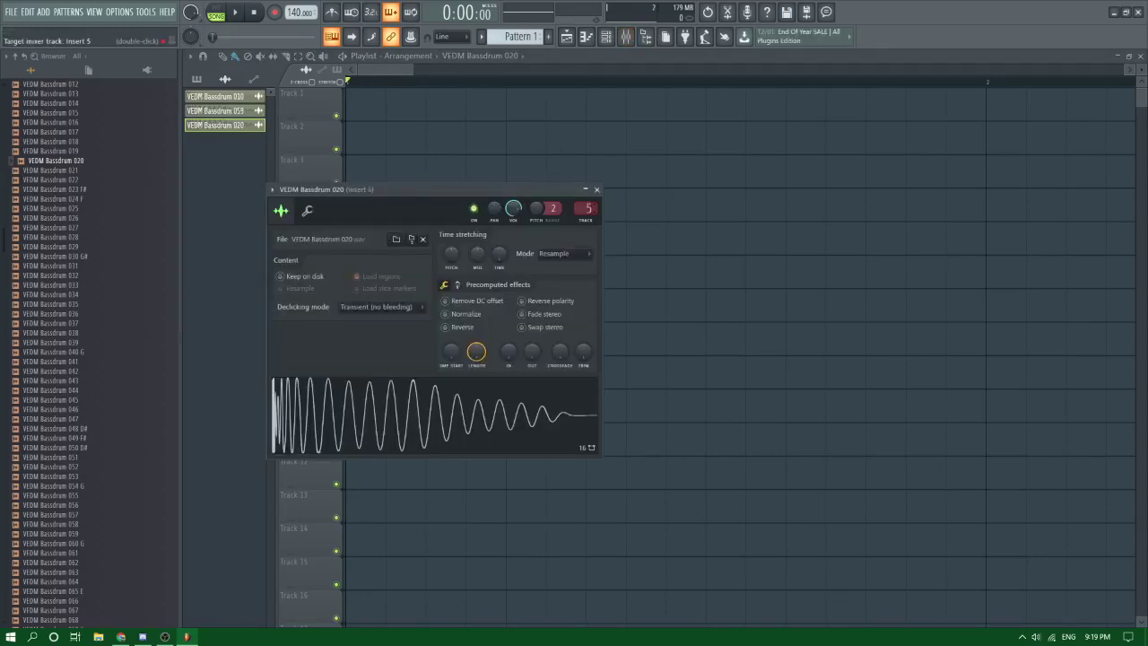
{"action": "left_click", "coordinate": [597, 190]}
{"action": "key", "text": "space"}
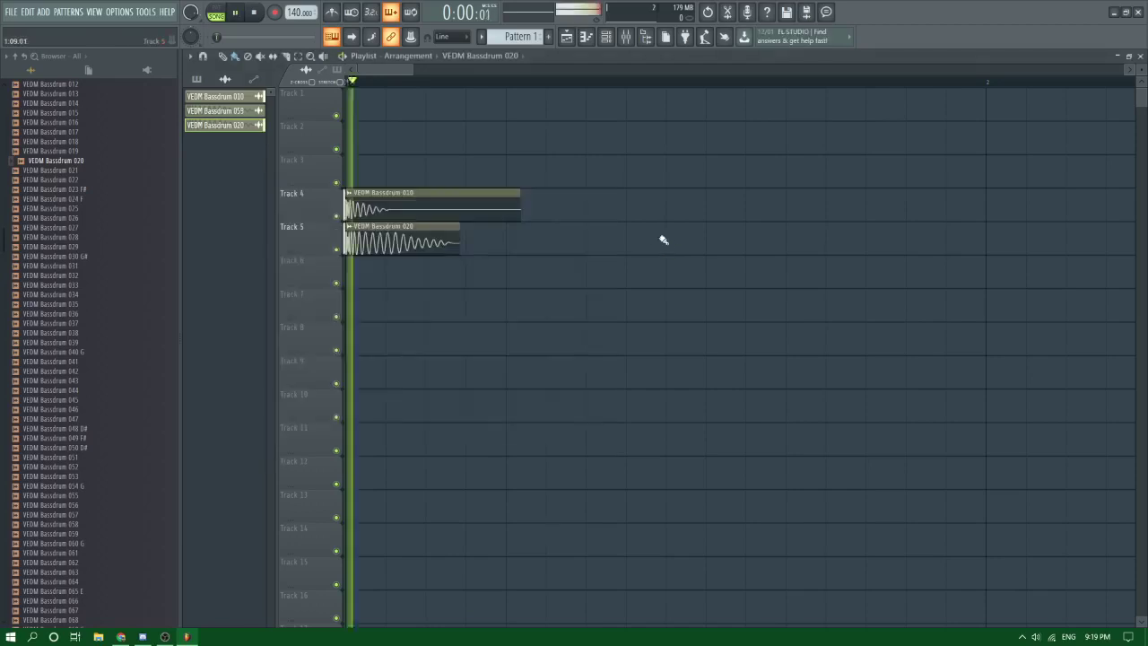
{"action": "key", "text": "space"}
{"action": "key", "text": "space"}
Step: Play the layered bassdrums through the mixer and check their combined spectrum in SPAN on Insert 3
{"action": "left_click", "coordinate": [625, 39]}
{"action": "key", "text": "space"}
{"action": "key", "text": "space"}
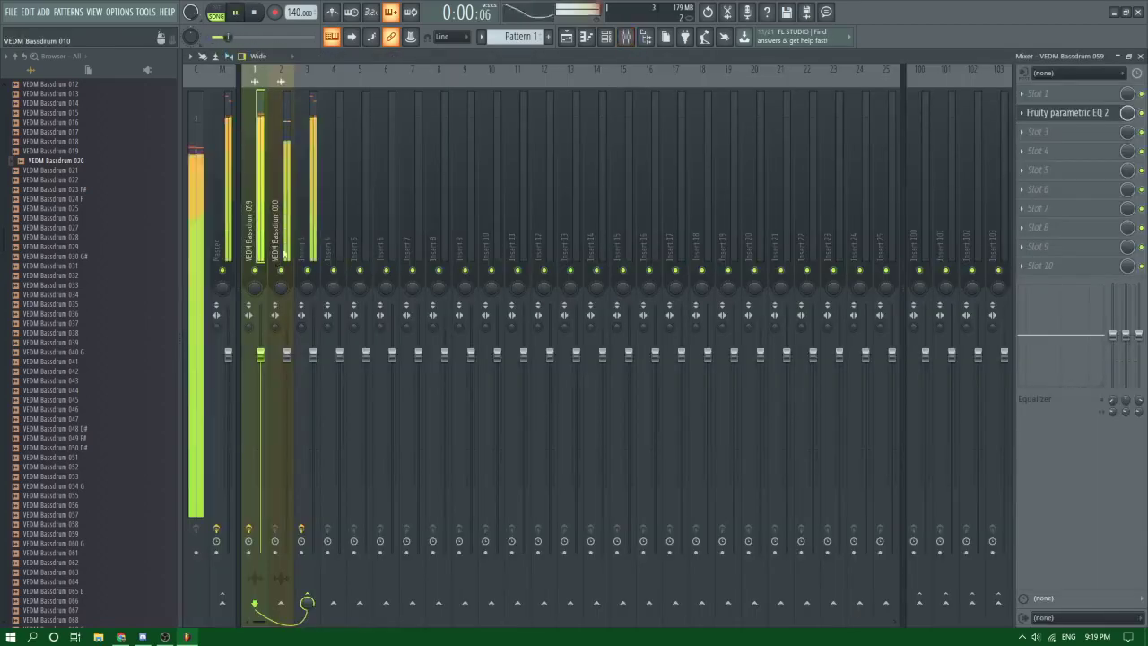
{"action": "key", "text": "space"}
{"action": "left_click", "coordinate": [283, 195]}
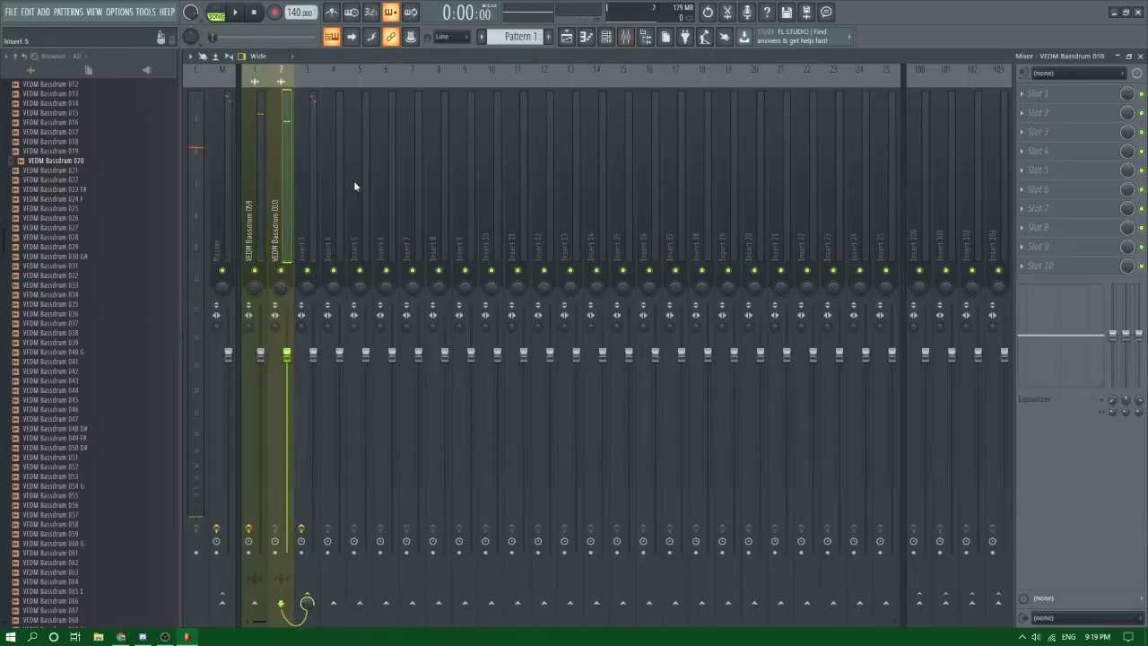
{"action": "left_click", "coordinate": [307, 178]}
{"action": "left_click", "coordinate": [1076, 151]}
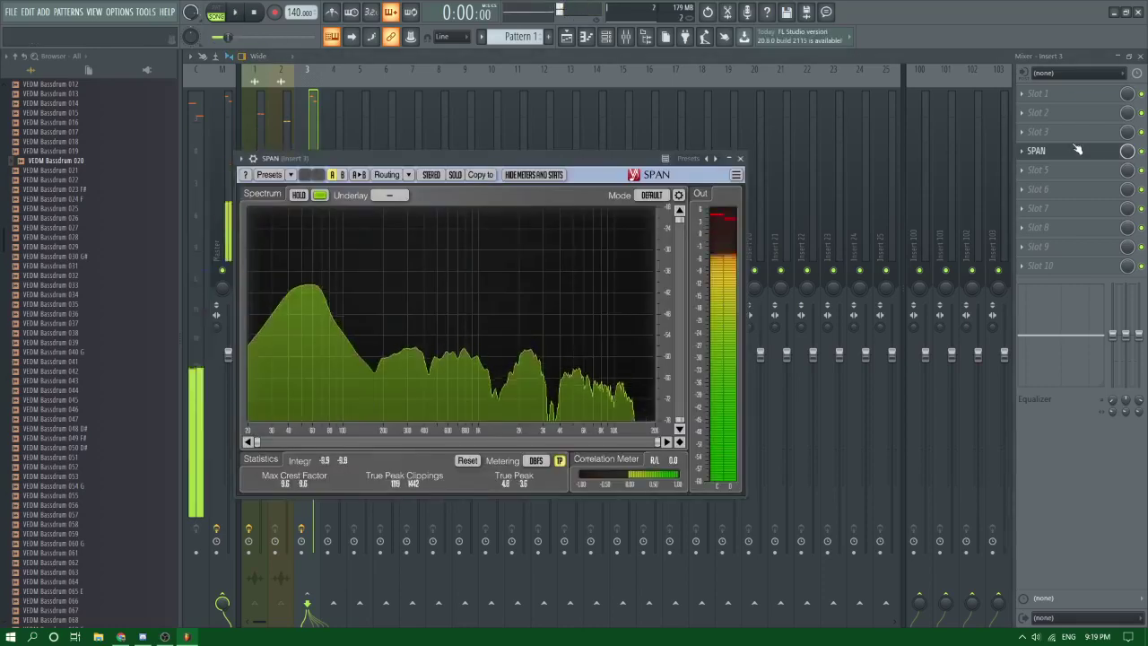
{"action": "key", "text": "space"}
{"action": "left_click", "coordinate": [282, 137]}
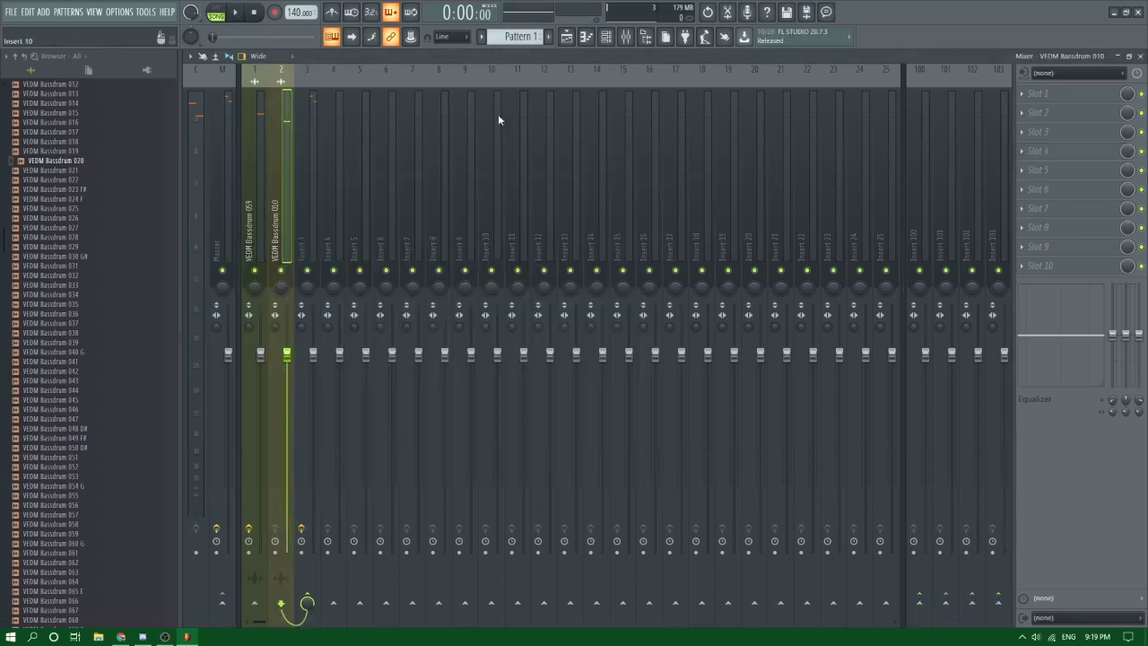
Step: Set band 7 of the VEDM Bassdrum 059 track's Fruity Parametric EQ 2 to 900 Hz at -18 dB and audition the change
{"action": "left_click", "coordinate": [251, 182]}
{"action": "left_click", "coordinate": [1052, 118]}
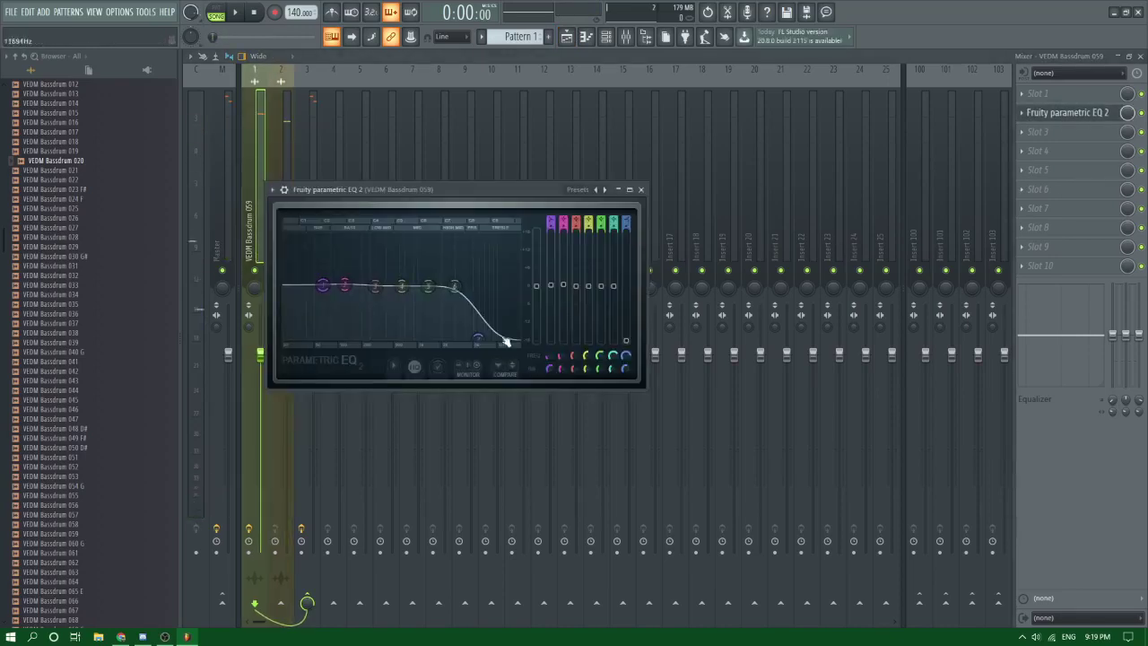
{"action": "left_click_drag", "start_coordinate": [505, 341], "coordinate": [412, 337]}
{"action": "key", "text": "space"}
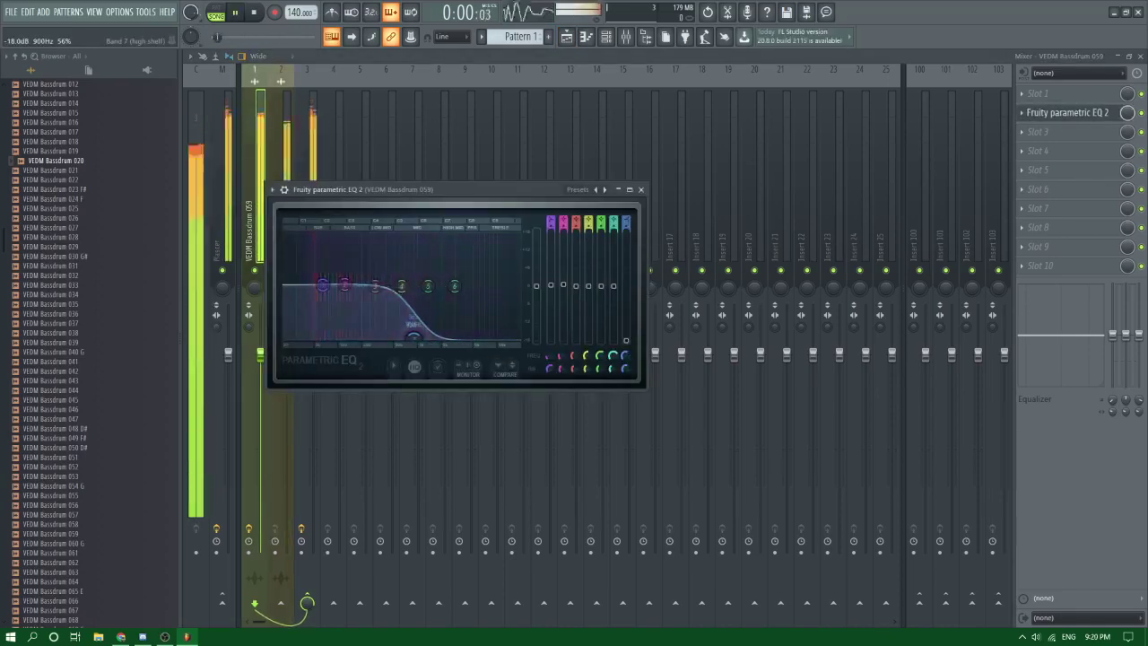
{"action": "key", "text": "space"}
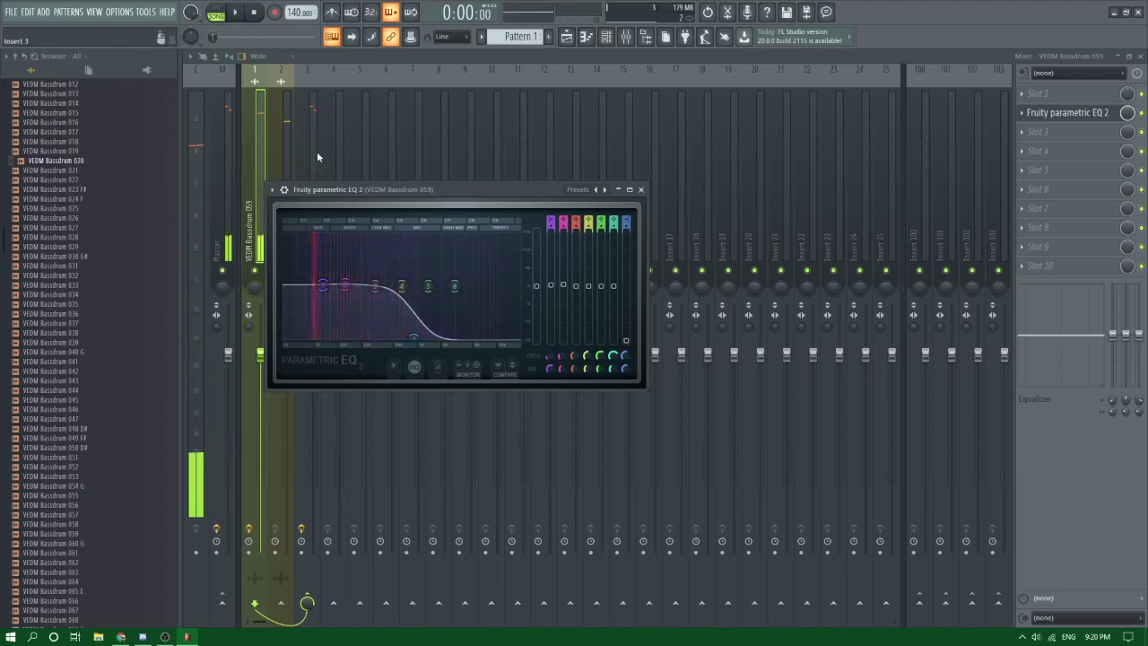
Step: Check the bus spectrum in SPAN during playback and add Fruity Parametric EQ 2 to slot 2 of Insert 3
{"action": "left_click", "coordinate": [316, 157]}
{"action": "left_click", "coordinate": [1054, 151]}
{"action": "key", "text": "space"}
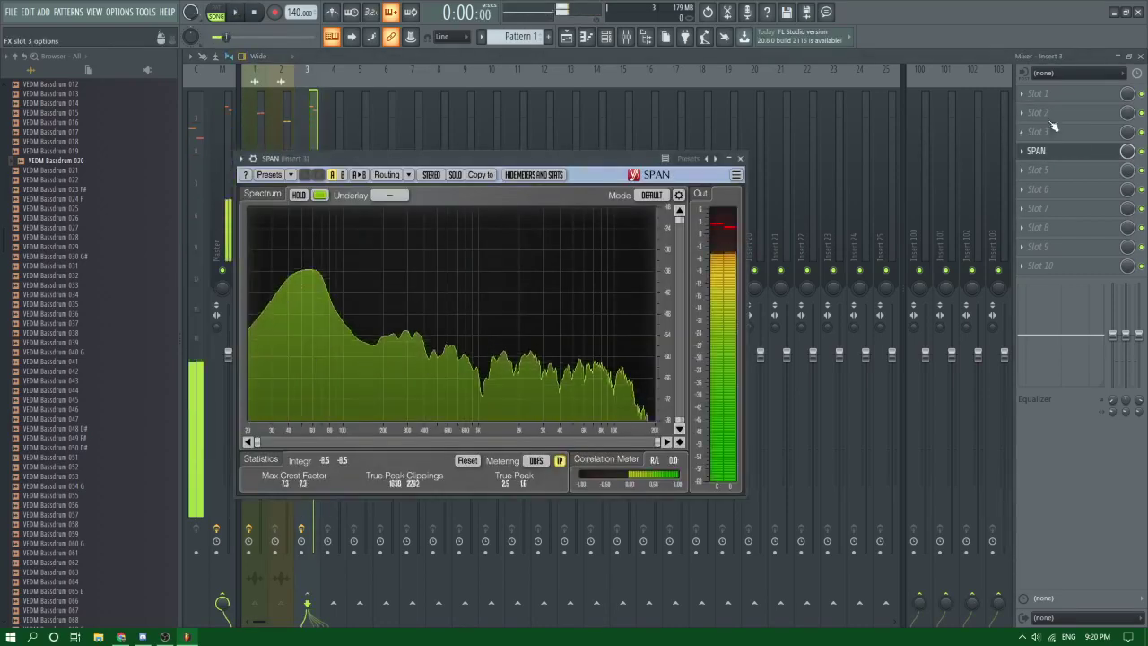
{"action": "left_click", "coordinate": [1050, 120]}
{"action": "mouse_move", "coordinate": [1029, 128]}
{"action": "left_click", "coordinate": [861, 300]}
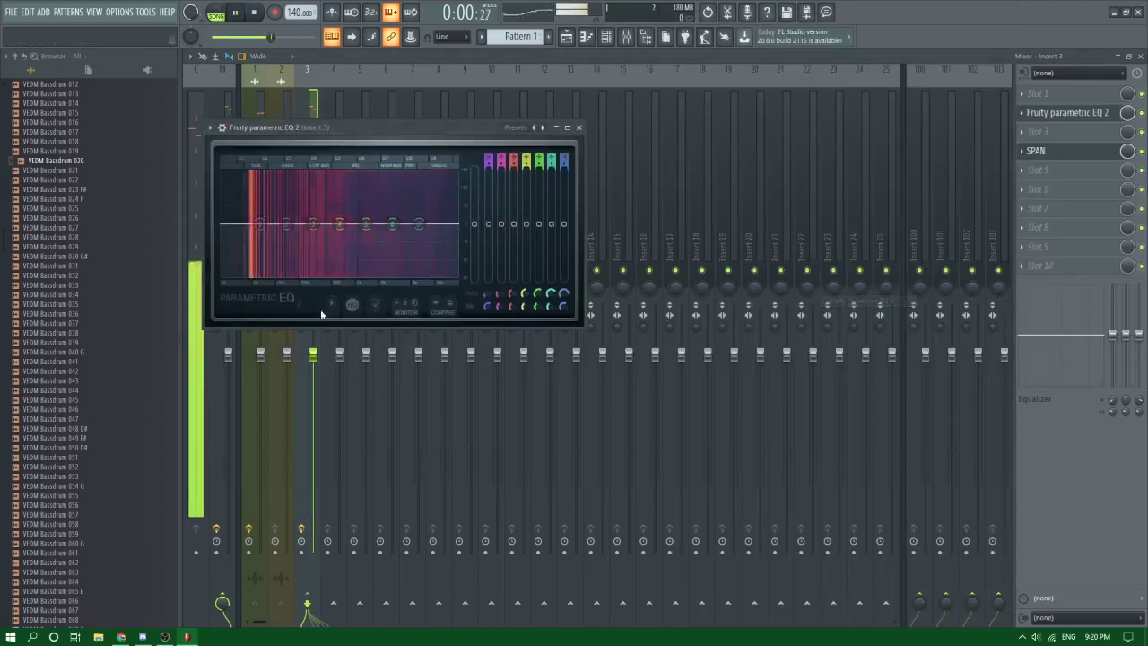
Step: Switch to the Facebook Live Producer page in the browser, check the notifications and return to FL Studio
{"action": "key", "text": "alt+Tab"}
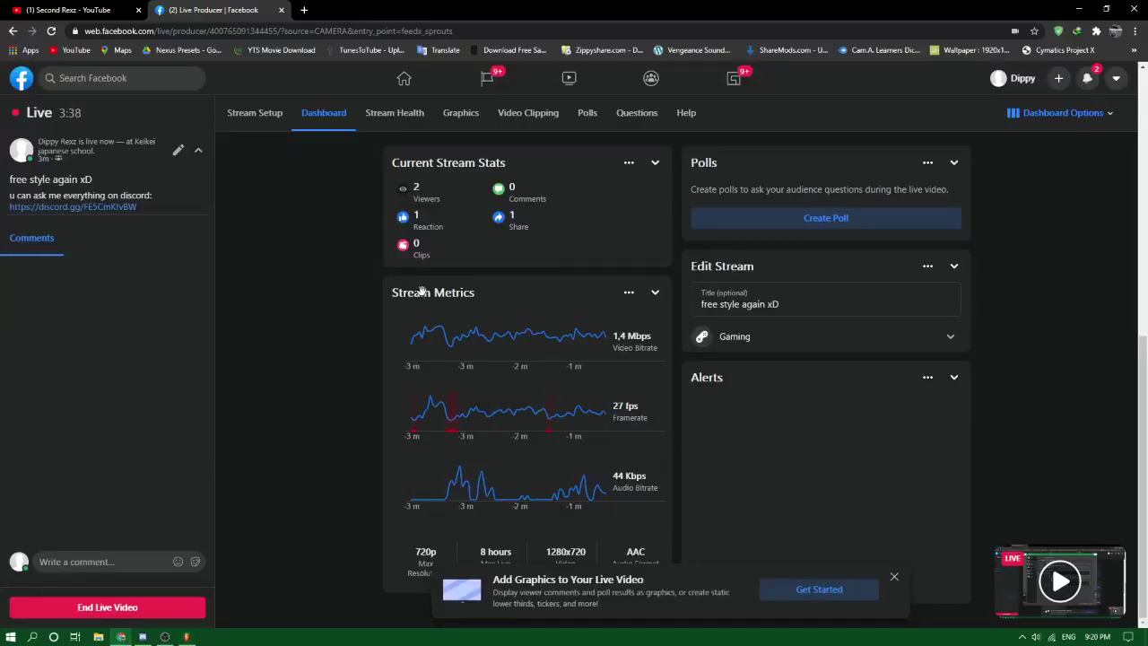
{"action": "left_click", "coordinate": [1088, 77]}
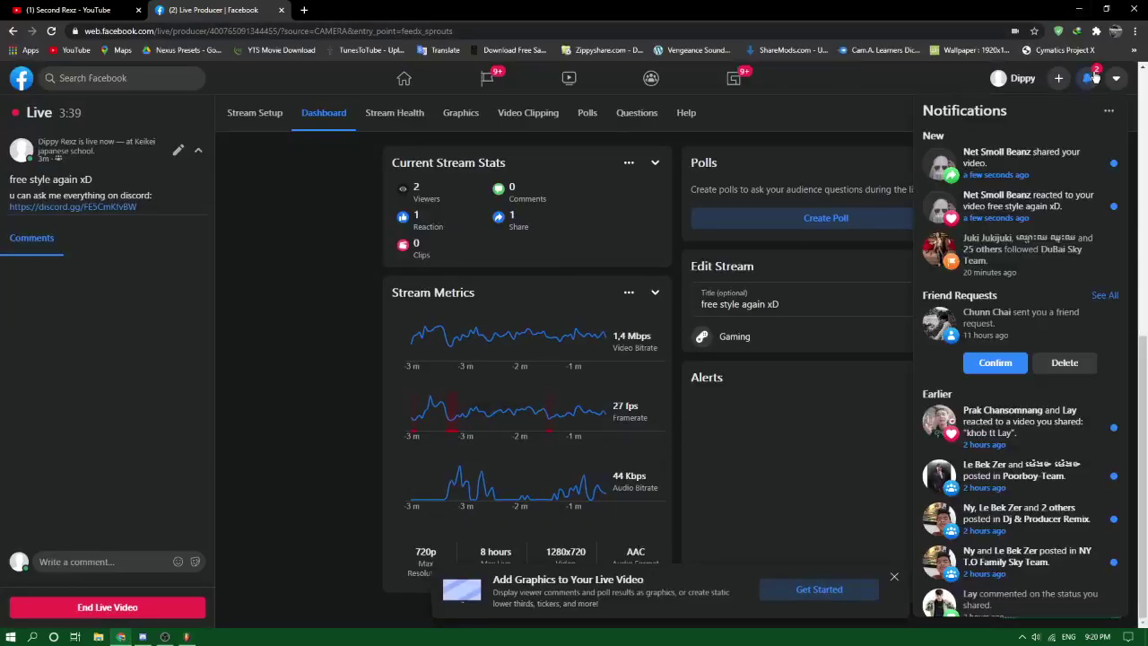
{"action": "left_click", "coordinate": [1091, 78]}
{"action": "key", "text": "alt+Tab"}
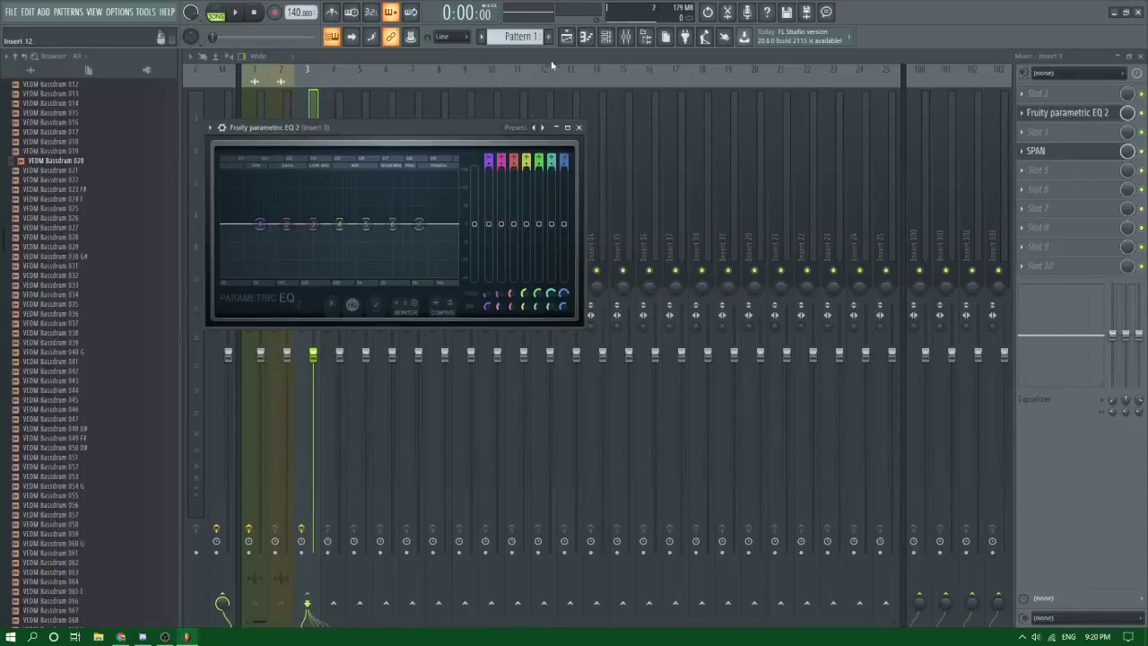
Step: Return to the playlist, preview VEDM Bassdrum 033 and 034, and start a new empty project
{"action": "left_click", "coordinate": [566, 37]}
{"action": "left_click", "coordinate": [52, 286]}
{"action": "left_click", "coordinate": [52, 296]}
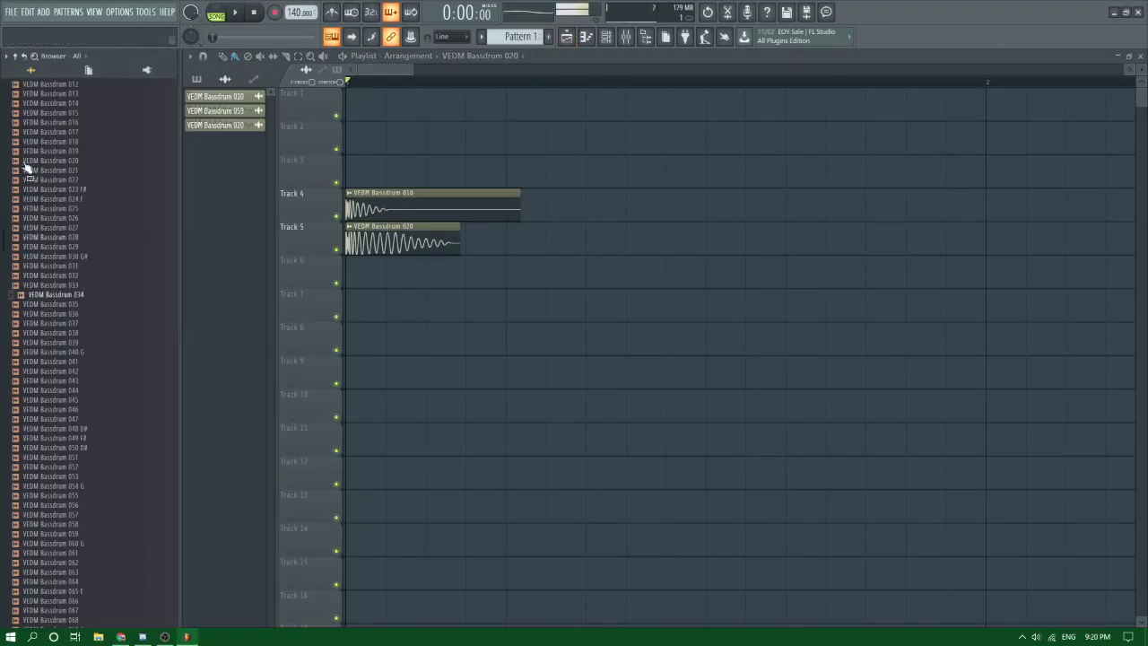
{"action": "left_click", "coordinate": [10, 14]}
{"action": "left_click", "coordinate": [27, 28]}
{"action": "left_click", "coordinate": [605, 353]}
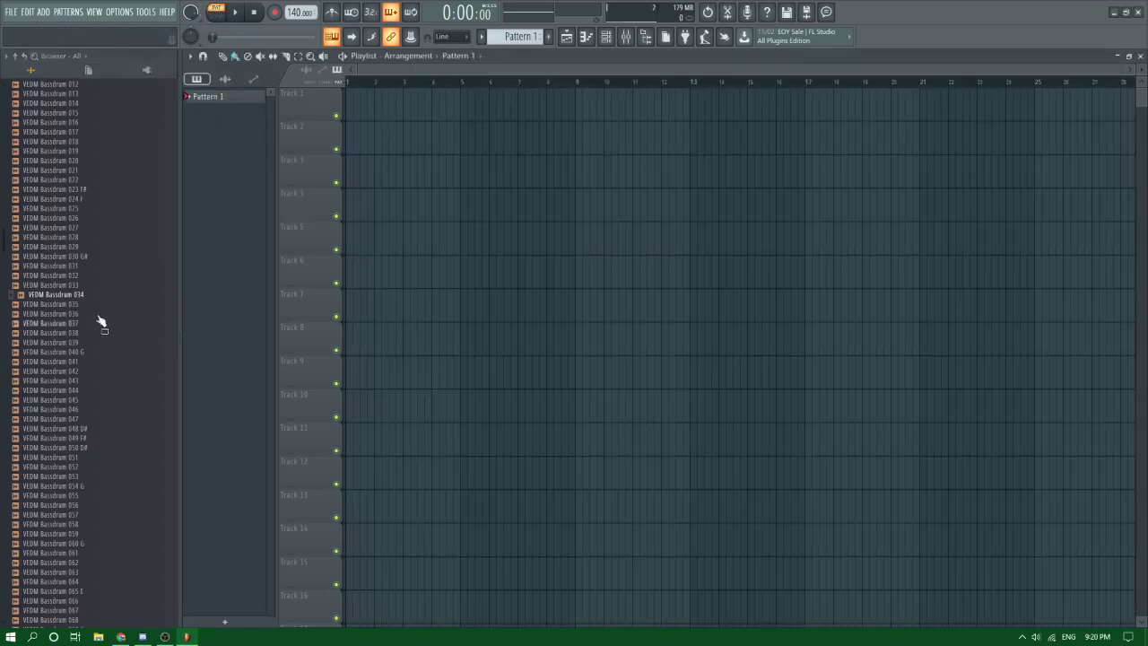
Step: Audition samples in the VEDM1 Bassdrums folder, including VEDM Bassdrum 009, 010, 011, 023 F# and 024 F
{"action": "scroll", "coordinate": [77, 313], "scroll_direction": "up", "scroll_amount": 4}
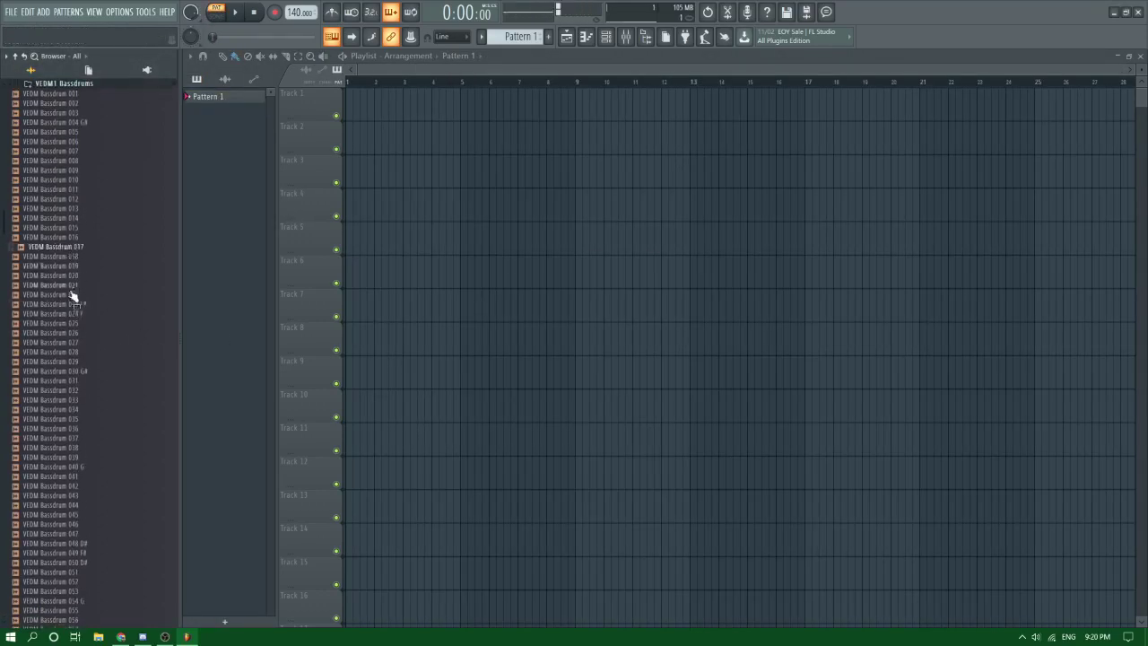
{"action": "left_click", "coordinate": [75, 299]}
{"action": "left_click", "coordinate": [80, 180]}
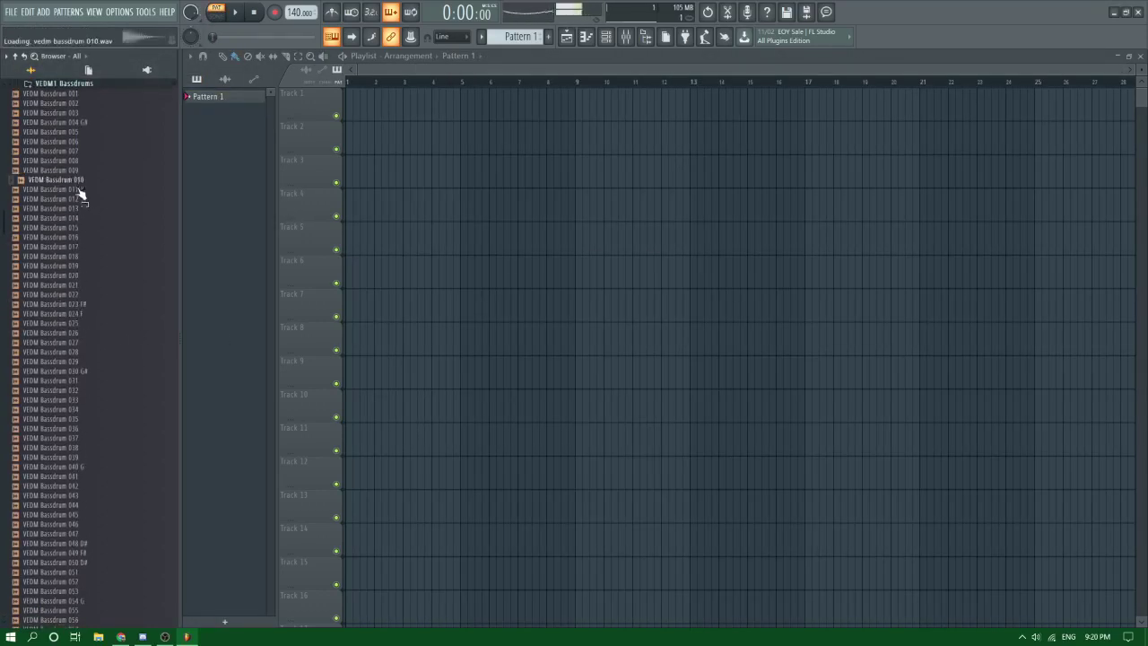
{"action": "left_click", "coordinate": [77, 305]}
{"action": "left_click", "coordinate": [67, 172]}
{"action": "left_click", "coordinate": [66, 171]}
{"action": "left_click", "coordinate": [62, 189]}
{"action": "left_click", "coordinate": [87, 314]}
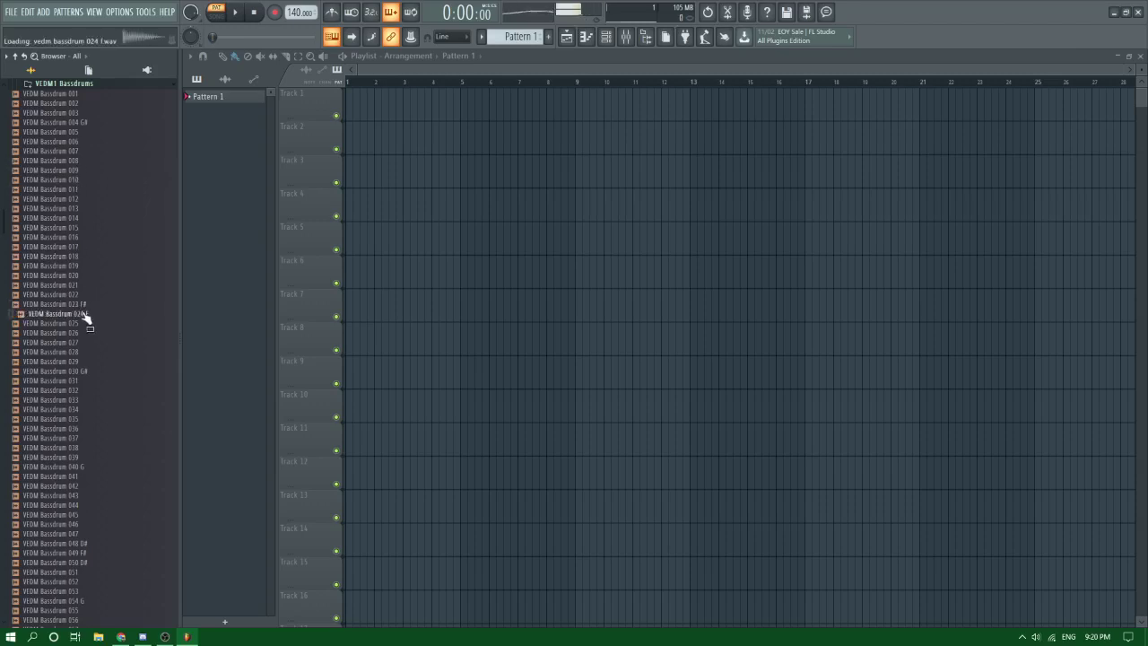
Step: Compare VEDM Bassdrum 018, 019 and 020, and place VEDM Bassdrum 020 at the start of Track 6
{"action": "left_click", "coordinate": [80, 276]}
{"action": "left_click", "coordinate": [80, 258]}
{"action": "left_click", "coordinate": [75, 276]}
{"action": "left_click", "coordinate": [73, 266]}
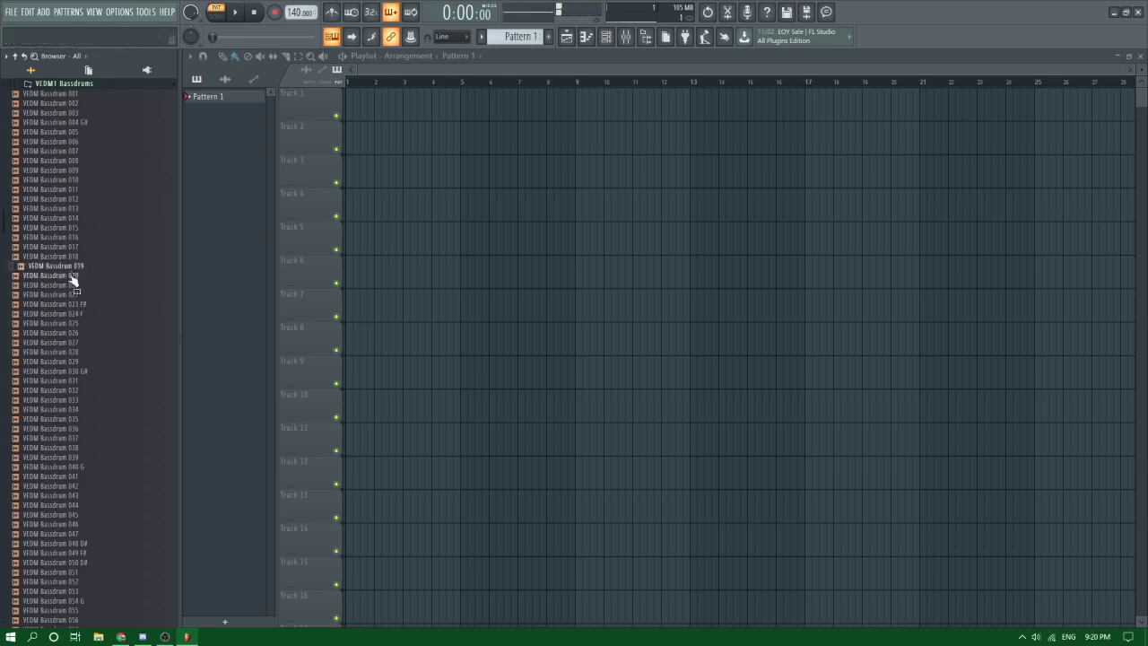
{"action": "left_click_drag", "start_coordinate": [74, 275], "coordinate": [221, 279]}
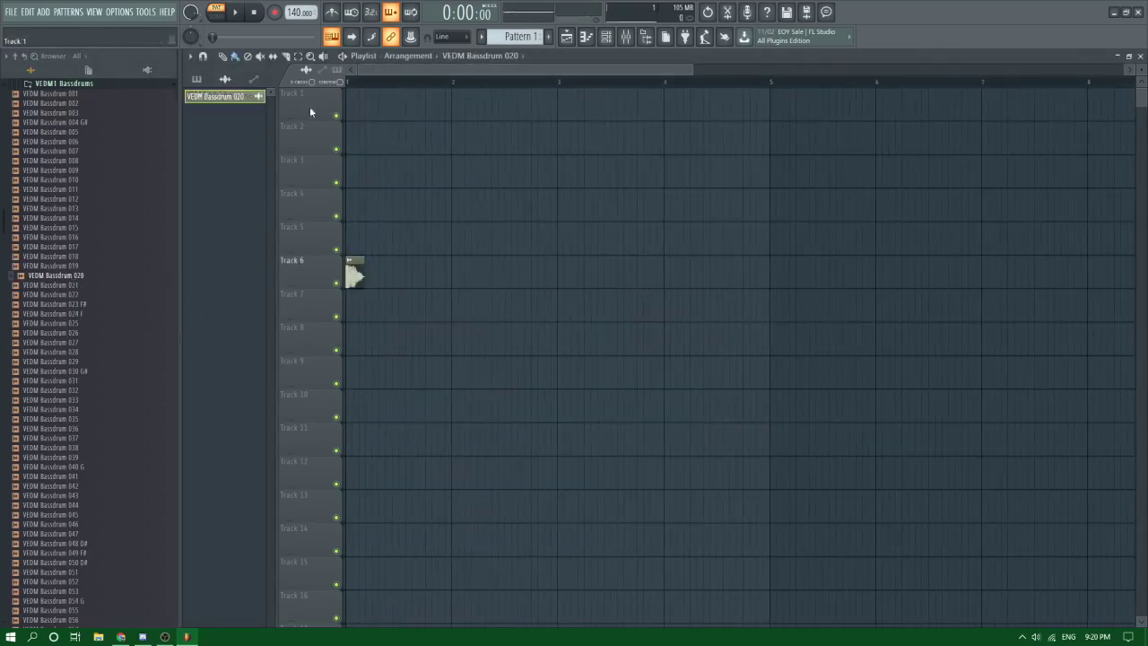
Step: Add a slight fade-out to the VEDM Bassdrum 020 sample and route it to mixer track 1
{"action": "double_click", "coordinate": [379, 281]}
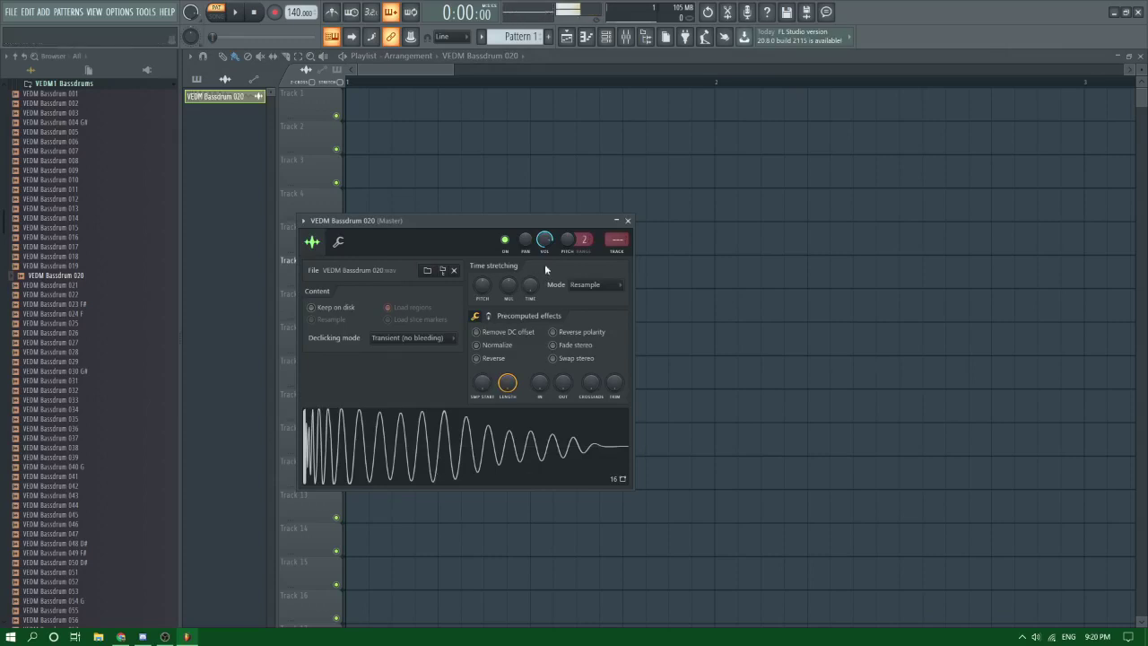
{"action": "left_click_drag", "start_coordinate": [561, 393], "coordinate": [564, 401]}
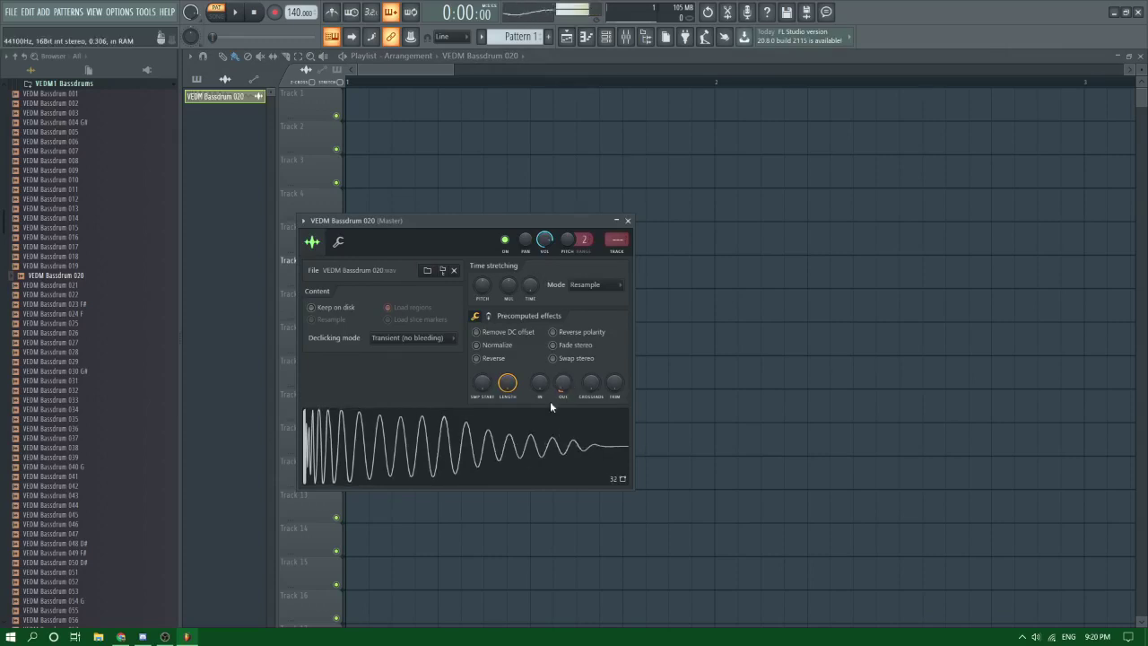
{"action": "key", "text": "ctrl+l"}
Step: Return to the playlist and open the VEDM Open hihats folder inside VEDM1 Cymbals
{"action": "scroll", "coordinate": [39, 313], "scroll_direction": "up", "scroll_amount": 3}
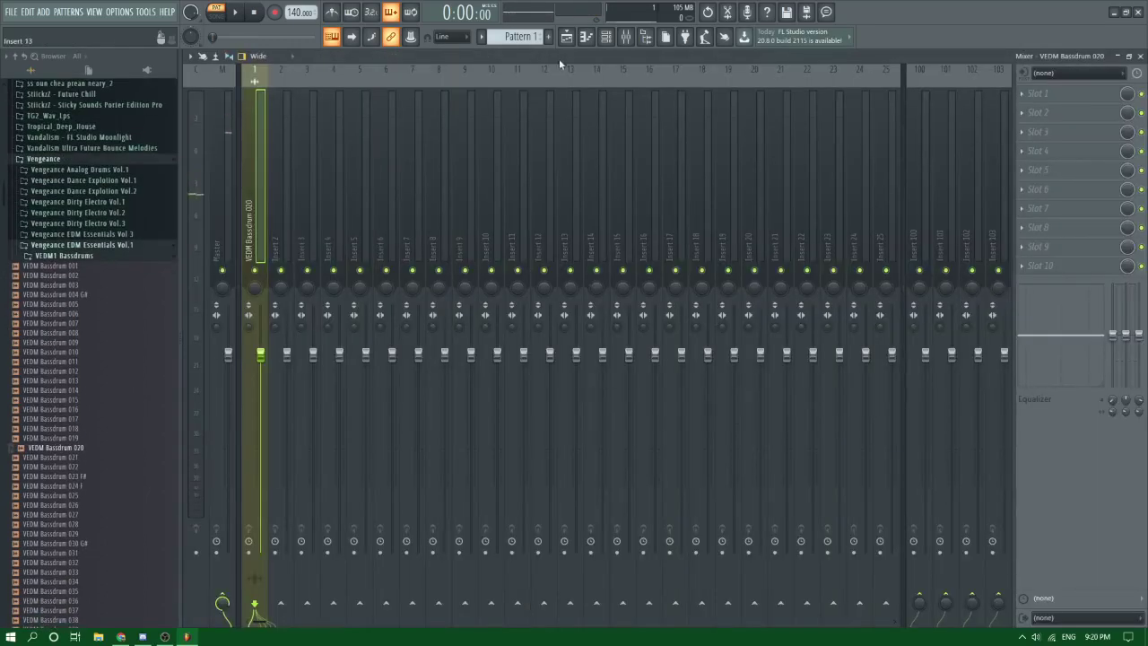
{"action": "left_click", "coordinate": [569, 42]}
{"action": "left_click", "coordinate": [59, 257]}
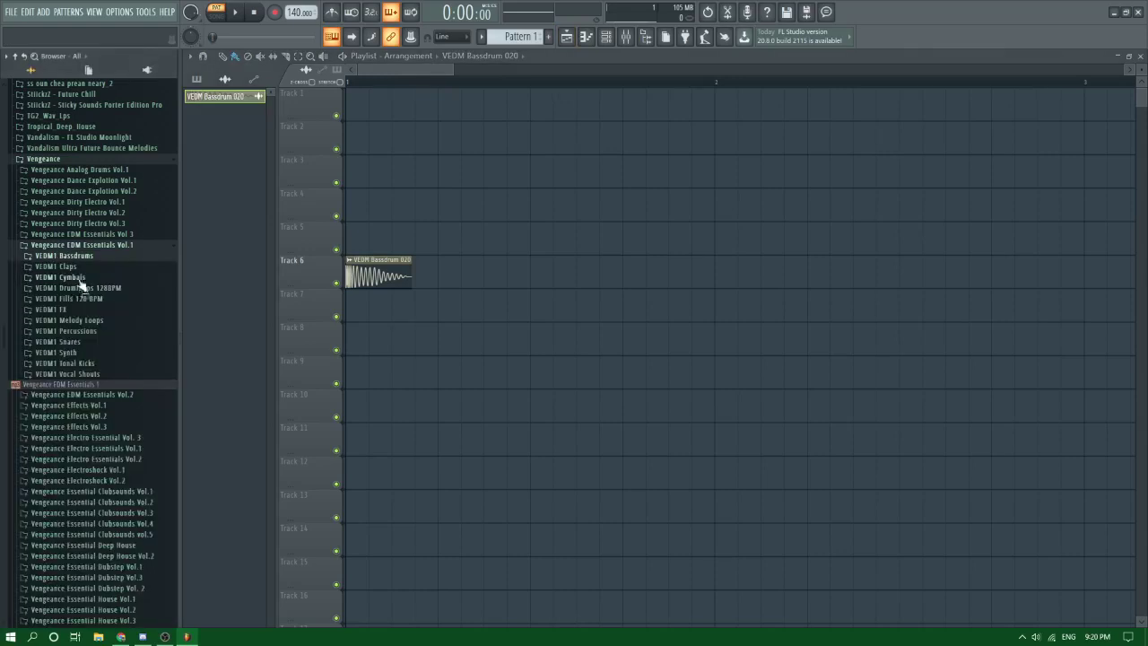
{"action": "left_click", "coordinate": [63, 277]}
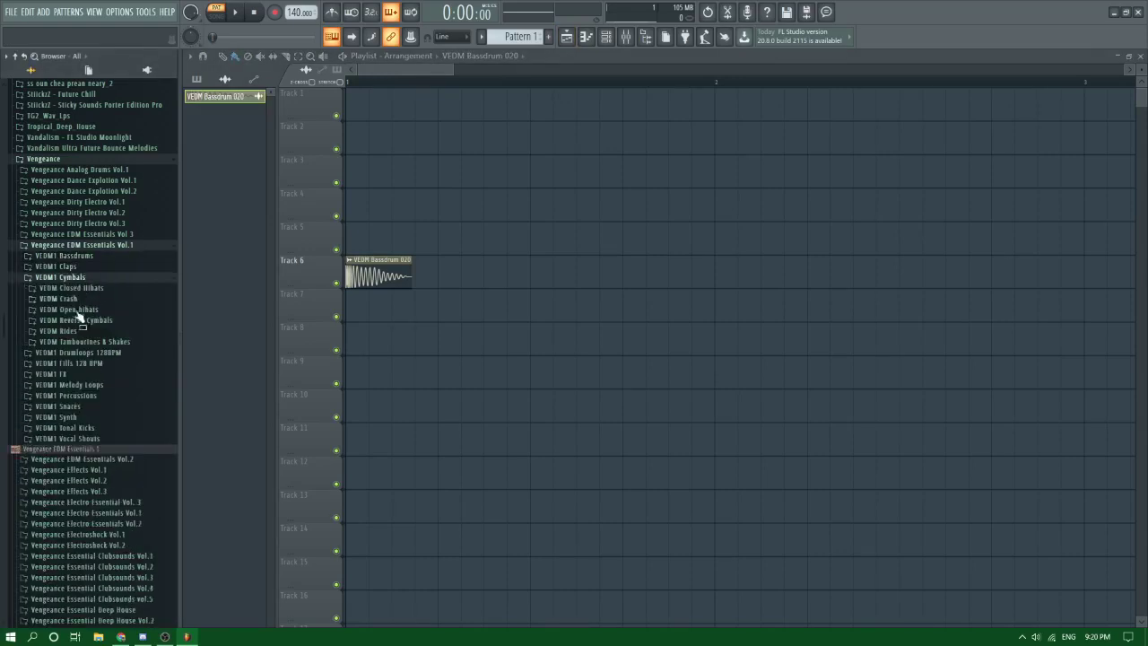
{"action": "left_click", "coordinate": [79, 322]}
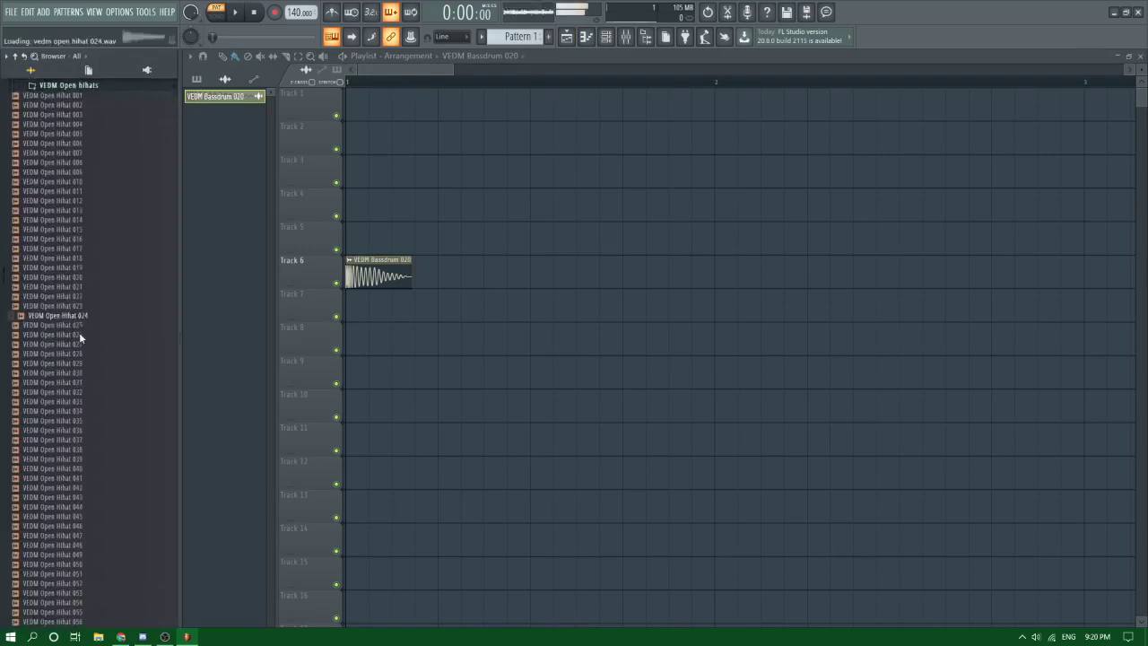
Step: Audition open hihat samples in the first part of the folder, including VEDM Open Hihat 001, 004, 011, 015 and 016
{"action": "left_click", "coordinate": [87, 240]}
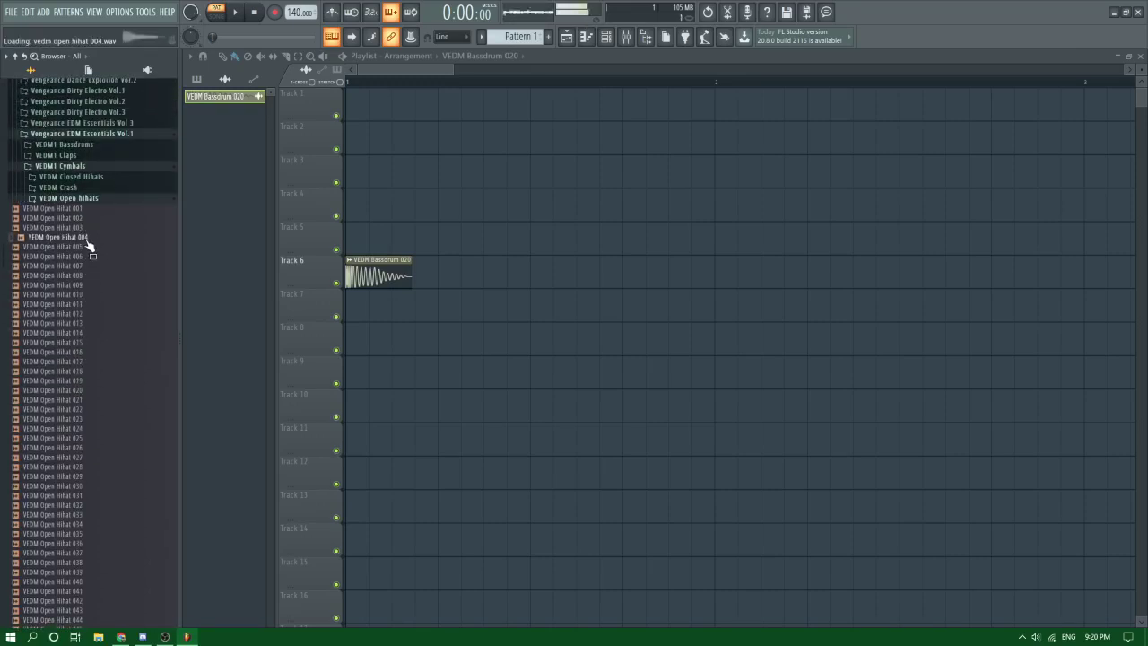
{"action": "left_click", "coordinate": [84, 212]}
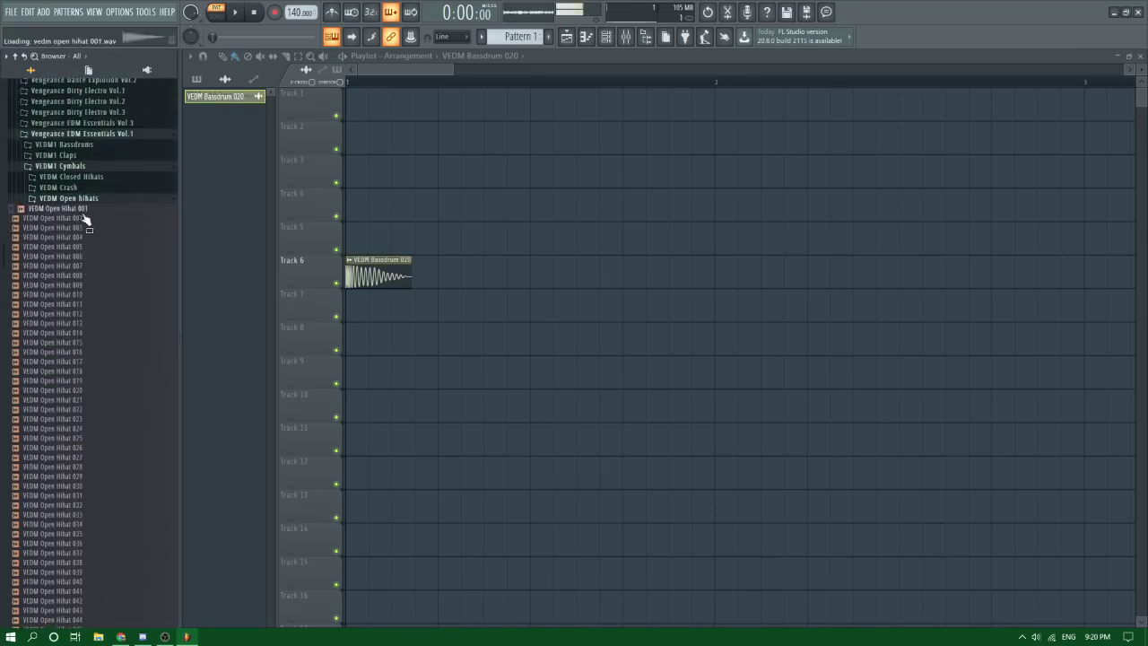
{"action": "left_click", "coordinate": [80, 334]}
{"action": "left_click", "coordinate": [81, 362]}
{"action": "left_click", "coordinate": [80, 353]}
{"action": "left_click", "coordinate": [79, 344]}
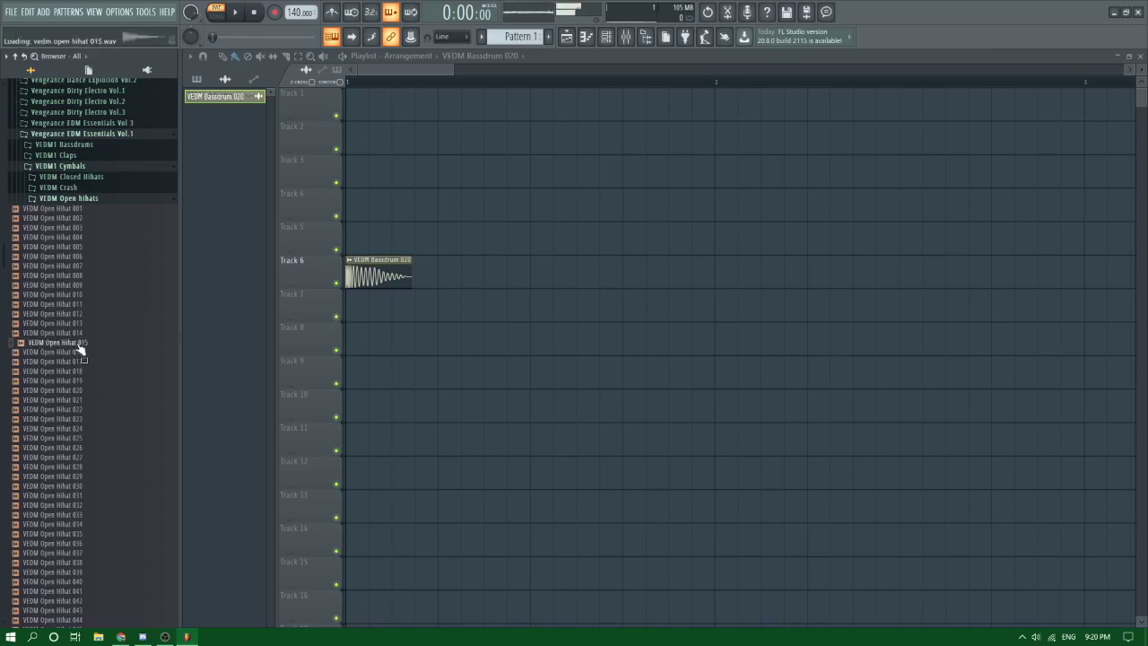
{"action": "left_click", "coordinate": [83, 208]}
{"action": "left_click", "coordinate": [71, 304]}
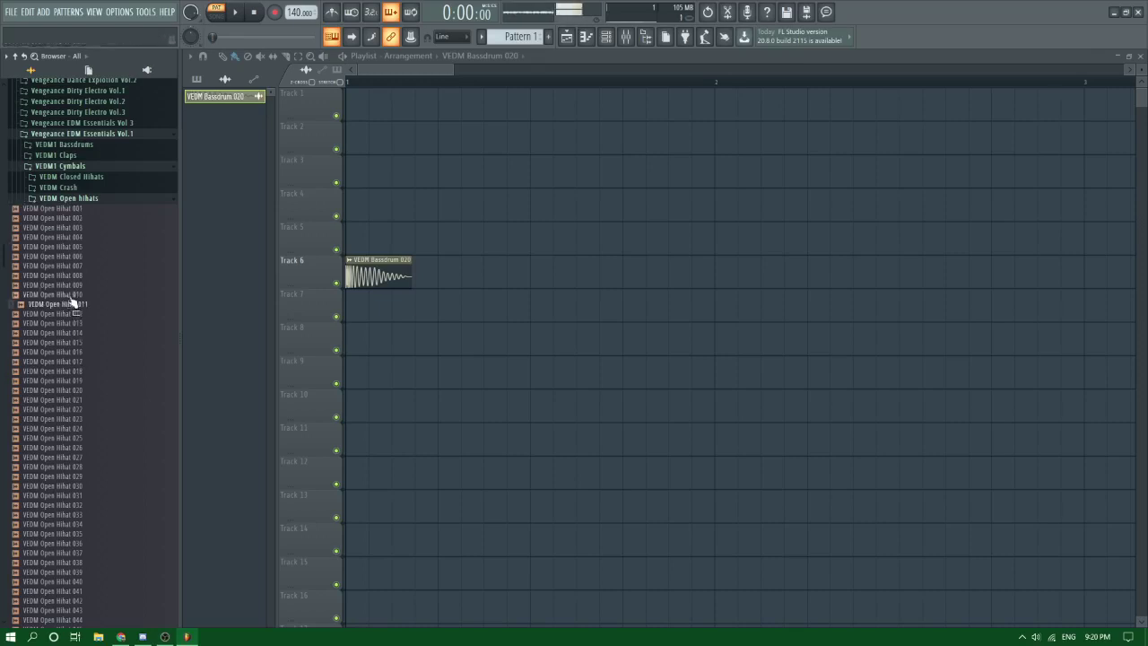
{"action": "left_click", "coordinate": [72, 295]}
{"action": "left_click", "coordinate": [71, 277]}
{"action": "left_click", "coordinate": [71, 247]}
{"action": "left_click", "coordinate": [72, 352]}
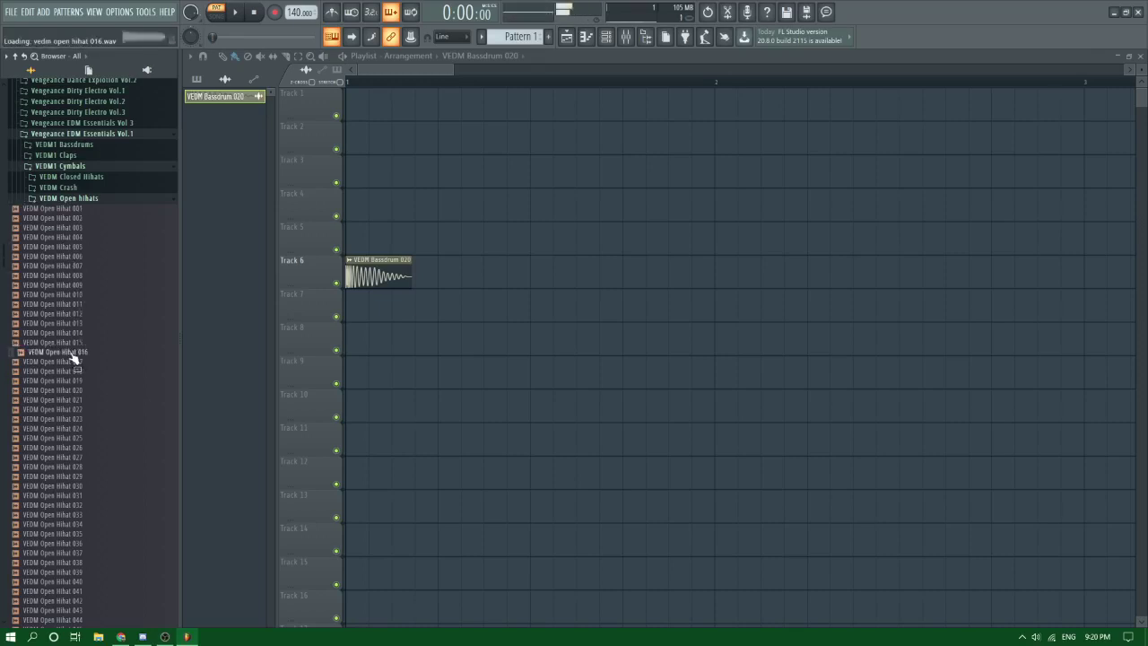
Step: Compare VEDM Open Hihat 033 and 029, and place VEDM Open Hihat 029 at the start of Track 5 above the kick
{"action": "scroll", "coordinate": [62, 363], "scroll_direction": "down", "scroll_amount": 6}
{"action": "left_click", "coordinate": [68, 345]}
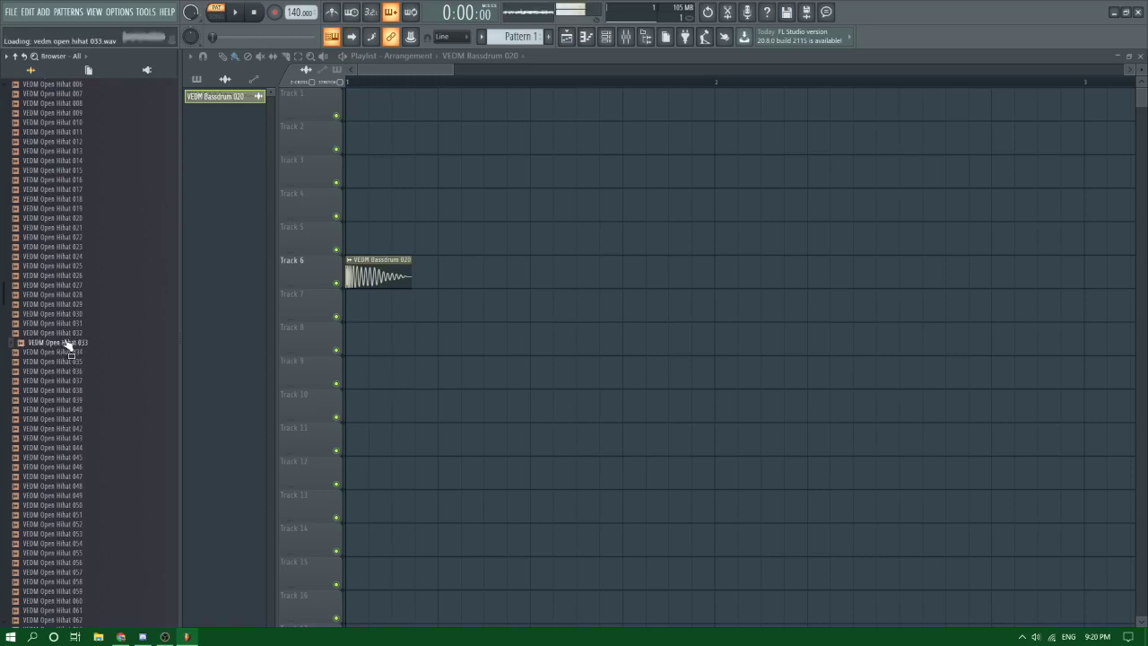
{"action": "left_click", "coordinate": [70, 325]}
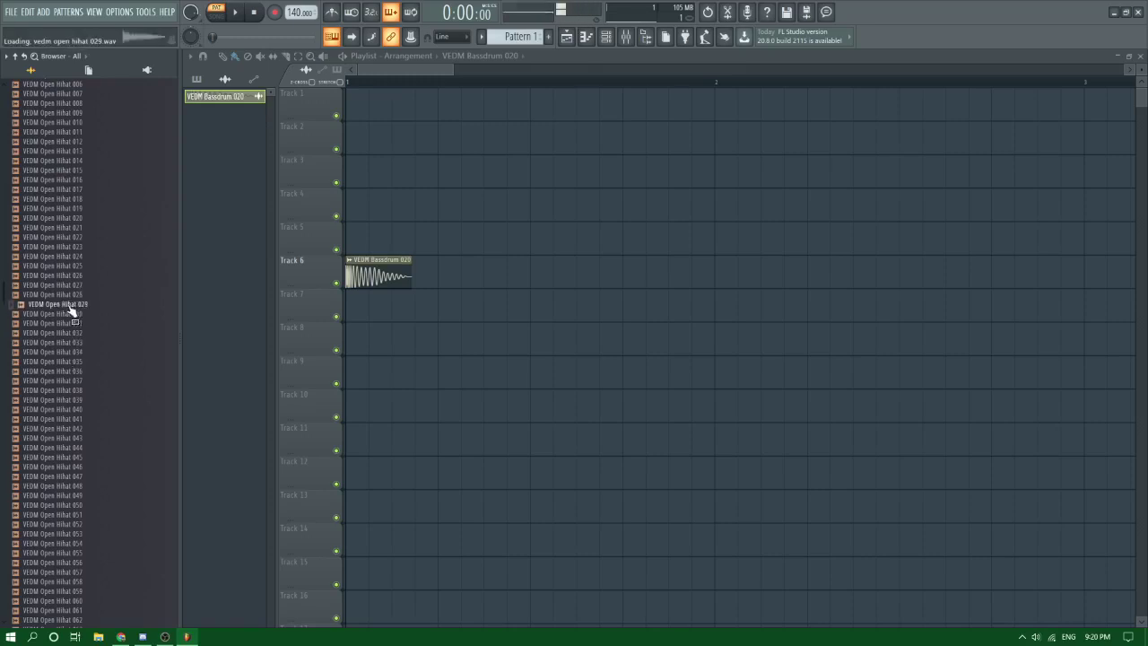
{"action": "left_click_drag", "start_coordinate": [71, 310], "coordinate": [358, 235]}
Step: Give the VEDM Open Hihat 029 sample a long fade-out and a slight fade-in
{"action": "double_click", "coordinate": [376, 240]}
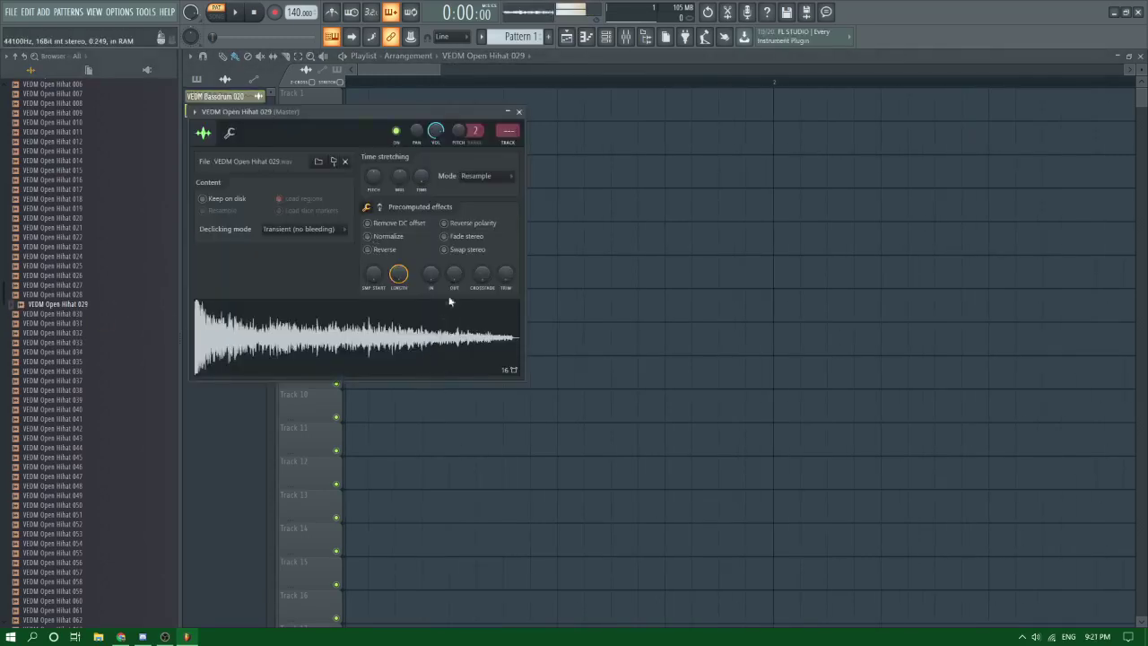
{"action": "left_click_drag", "start_coordinate": [453, 274], "coordinate": [430, 263]}
{"action": "key", "text": "Escape"}
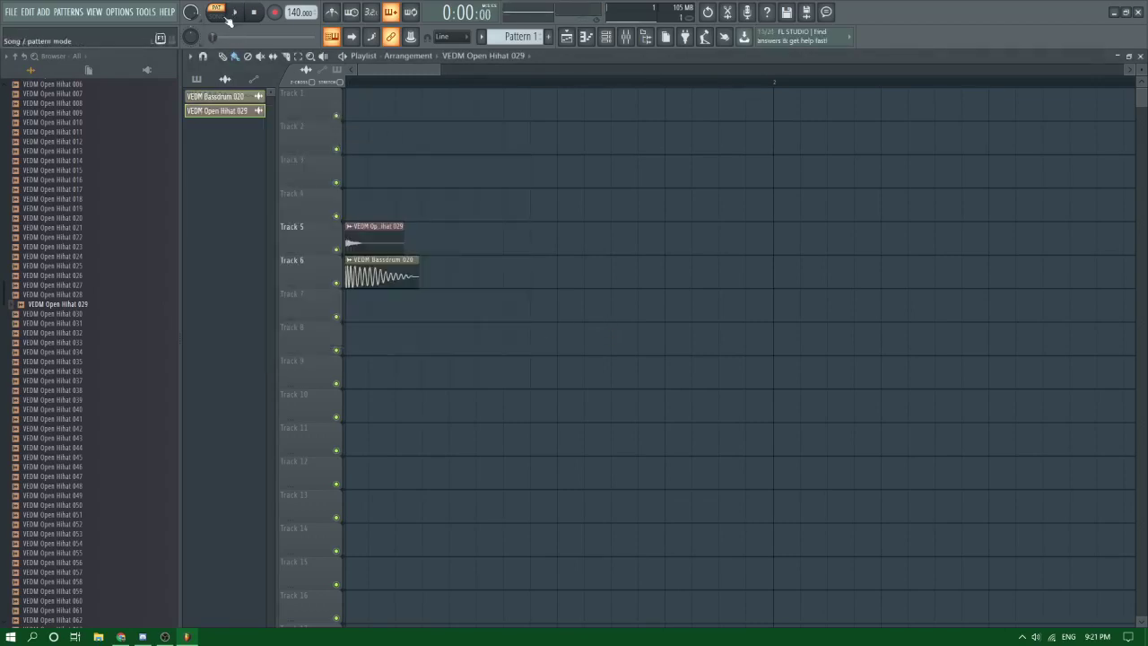
Step: Lower the channel volume of VEDM Open Hihat 029 and play it layered with the kick in song mode
{"action": "double_click", "coordinate": [386, 272]}
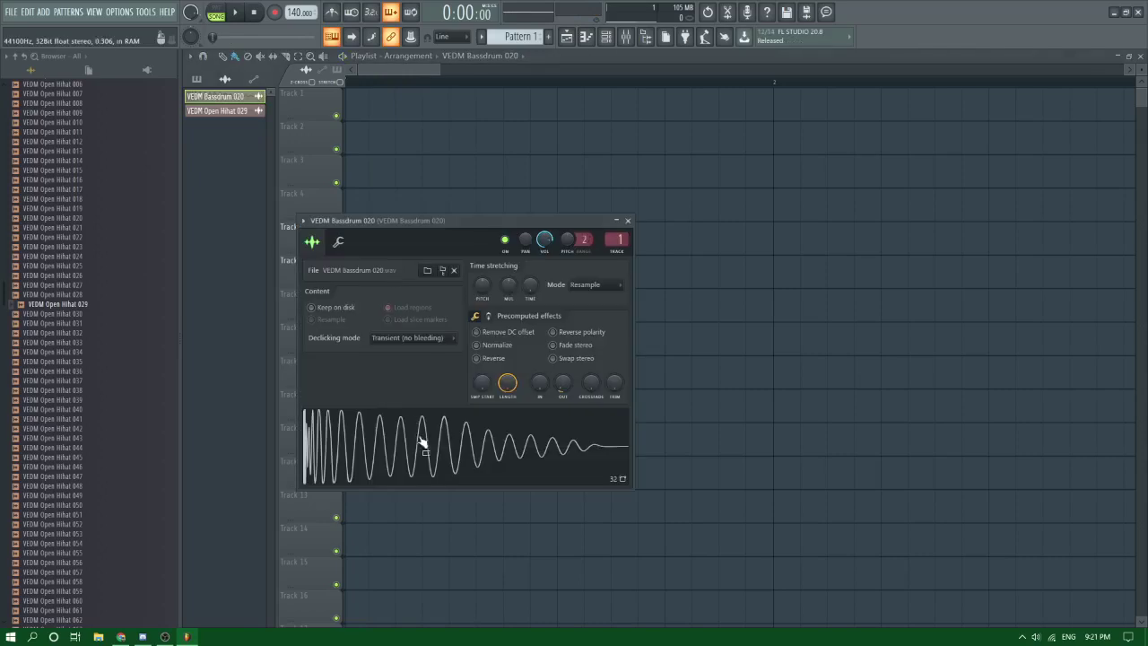
{"action": "key", "text": "Escape"}
{"action": "double_click", "coordinate": [379, 242]}
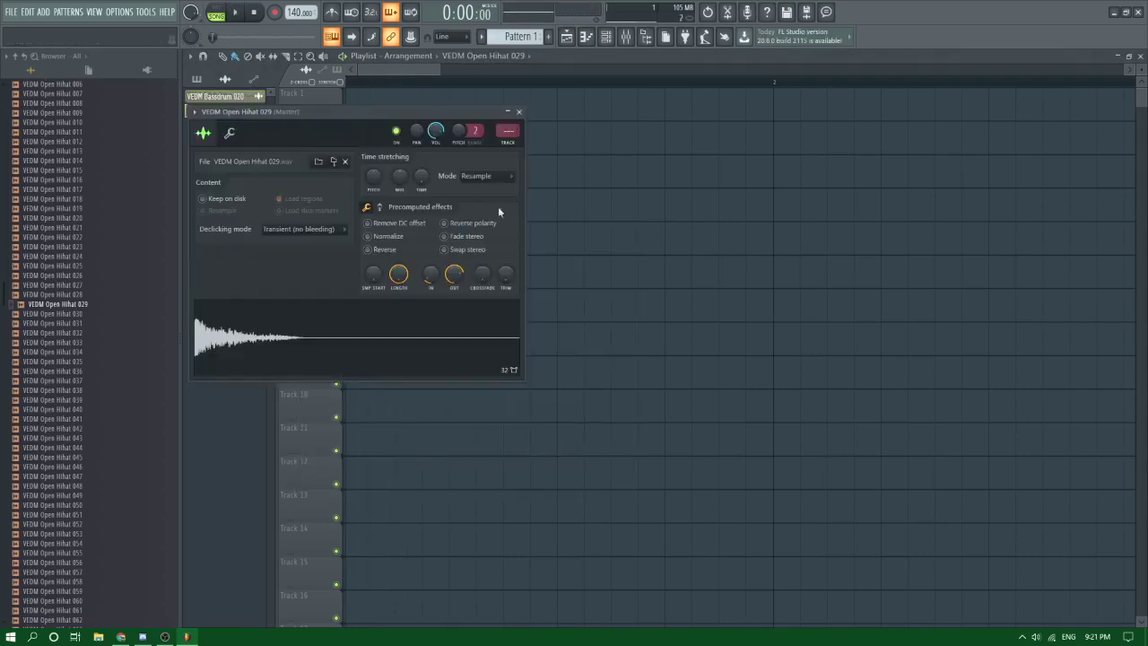
{"action": "key", "text": "space"}
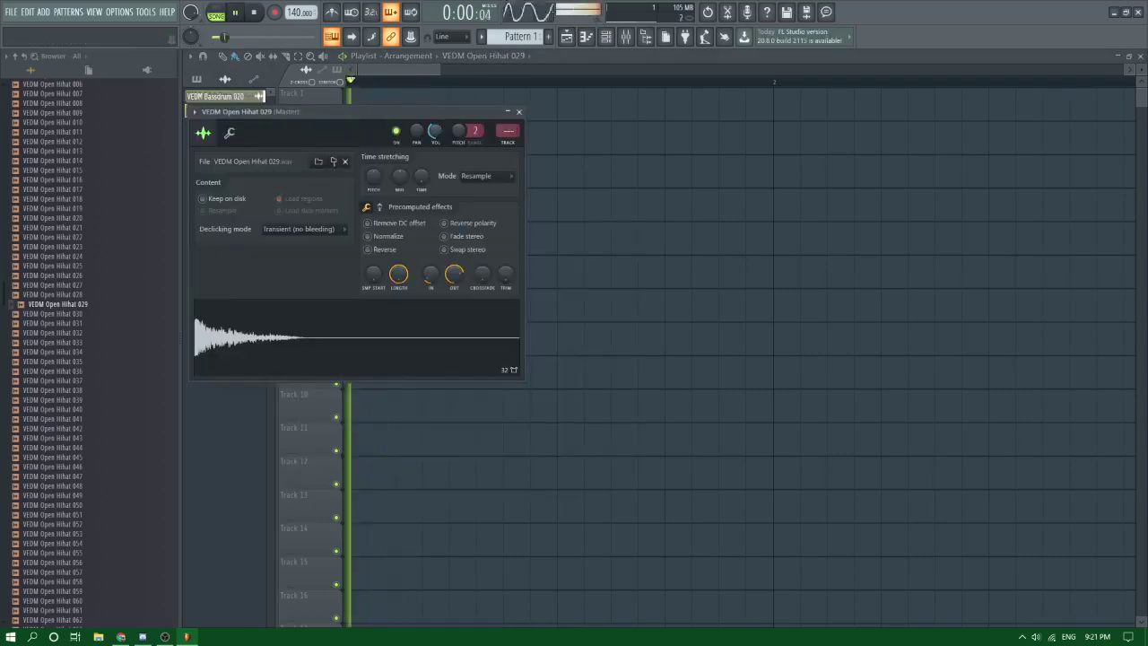
{"action": "key", "text": "space"}
Step: Audition alternative open hihats further through the folder, including VEDM Open Hihat 031, 051 and 070
{"action": "left_click", "coordinate": [75, 307]}
{"action": "left_click", "coordinate": [74, 324]}
{"action": "scroll", "coordinate": [75, 328], "scroll_direction": "down", "scroll_amount": 6}
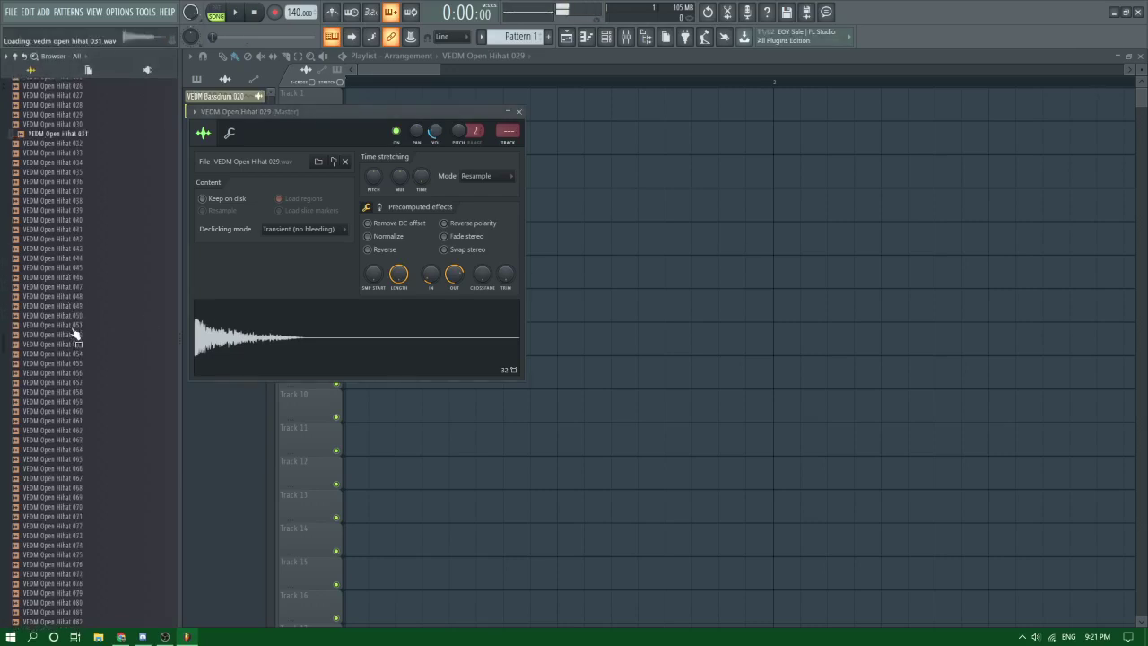
{"action": "left_click", "coordinate": [73, 327]}
{"action": "left_click", "coordinate": [74, 349]}
{"action": "scroll", "coordinate": [73, 340], "scroll_direction": "down", "scroll_amount": 4}
{"action": "left_click", "coordinate": [74, 335]}
{"action": "left_click", "coordinate": [74, 343]}
{"action": "left_click", "coordinate": [72, 351]}
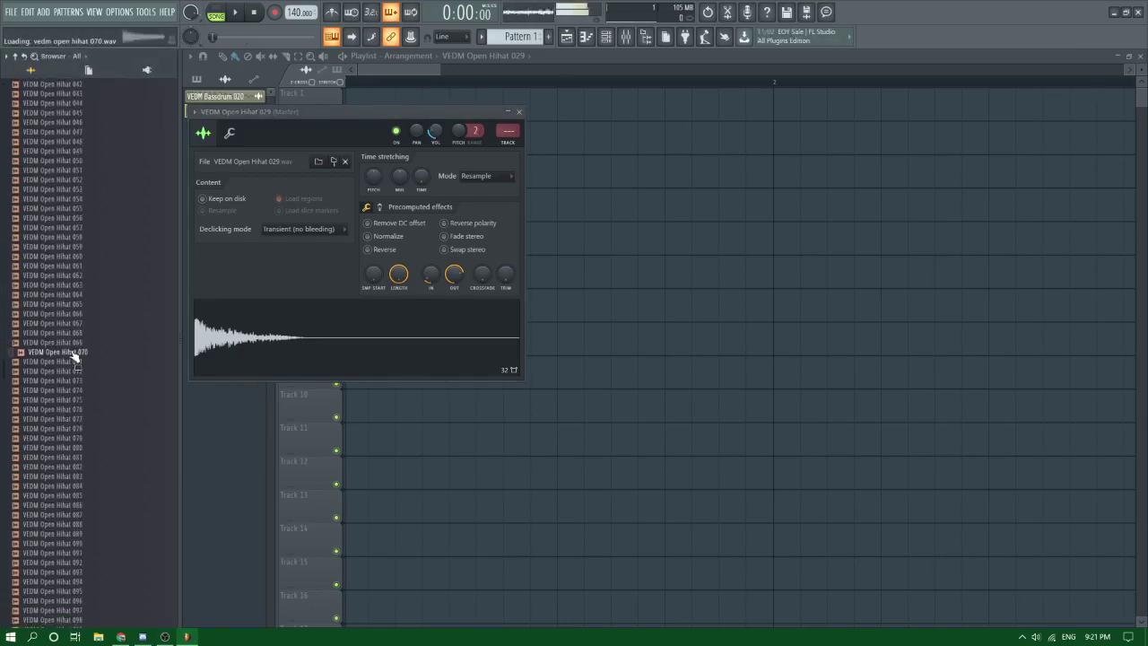
Step: Preview VEDM Open Hihat 076, replace the hihat channel's sample with VEDM Open Hihat 079 and remove its fade-in
{"action": "scroll", "coordinate": [73, 351], "scroll_direction": "down", "scroll_amount": 2}
{"action": "left_click", "coordinate": [72, 352]}
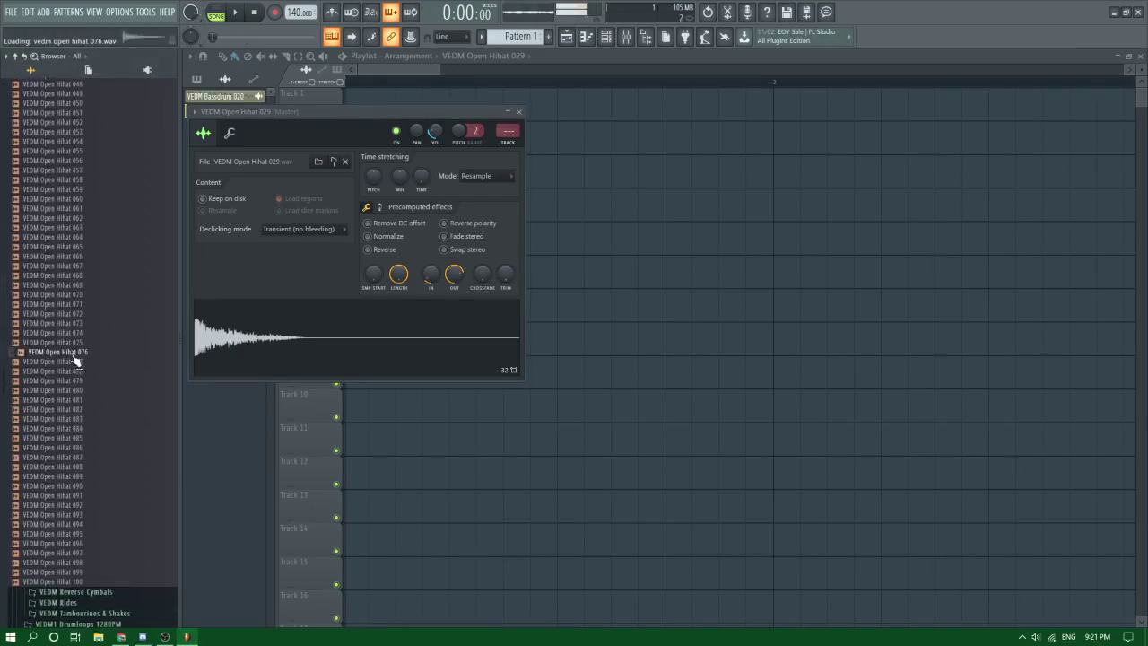
{"action": "left_click", "coordinate": [59, 381]}
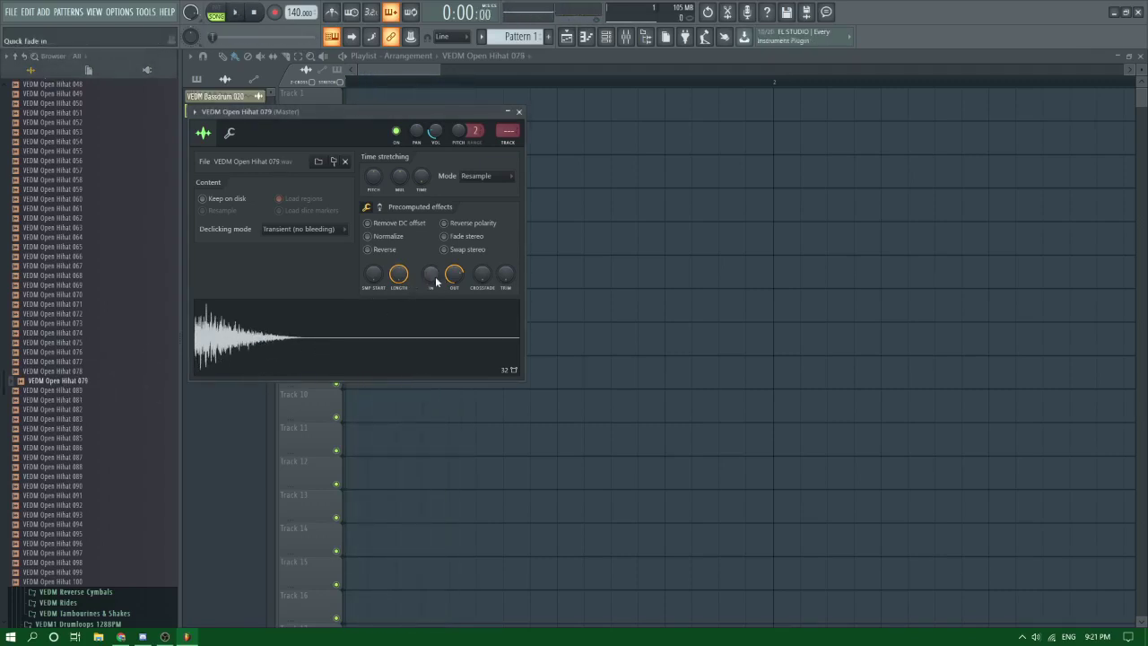
{"action": "key", "text": "space"}
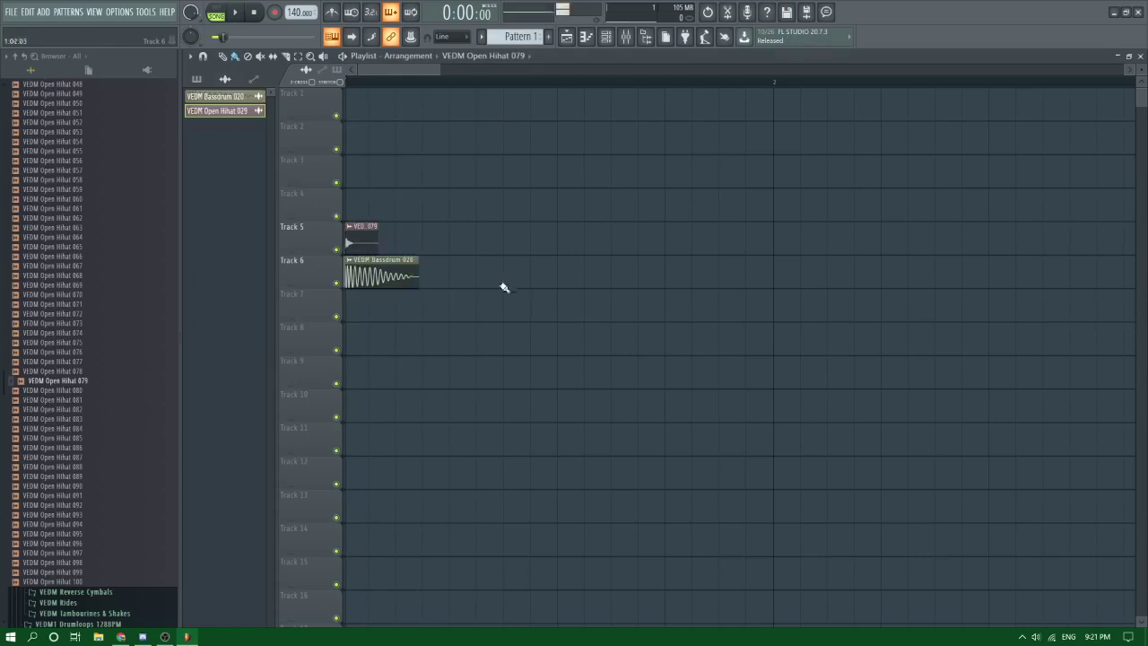
Step: Duplicate the kick and hihat clips together to the fourth beat of bar 1 and play the result
{"action": "left_click_drag", "start_coordinate": [498, 282], "coordinate": [325, 208]}
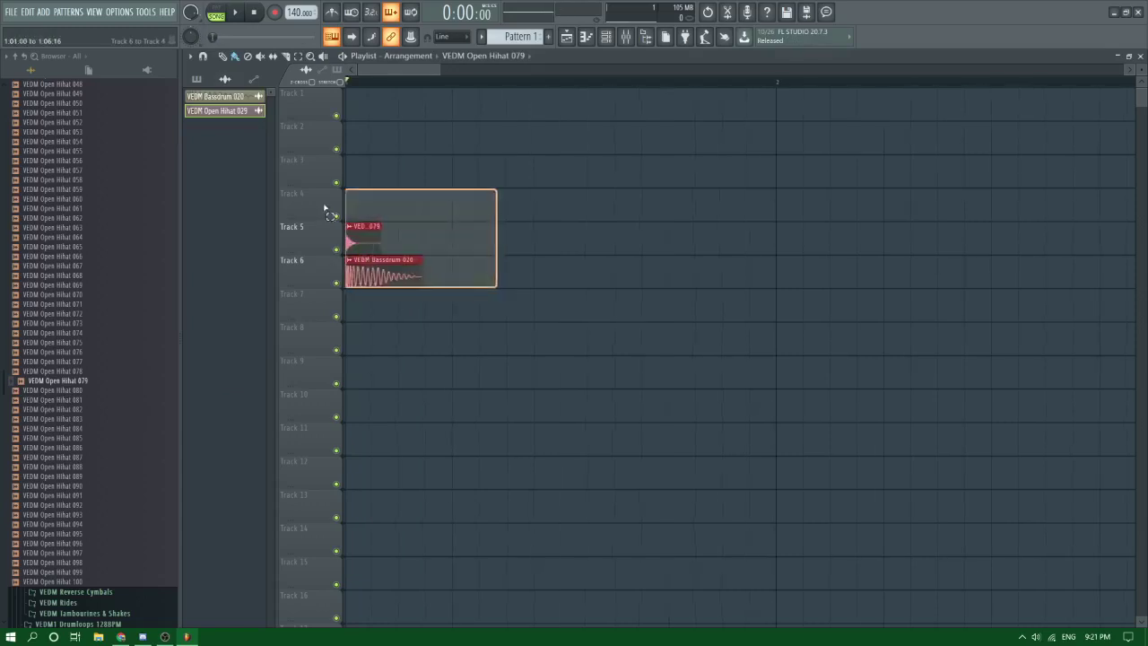
{"action": "left_click_drag", "start_coordinate": [383, 271], "coordinate": [700, 274]}
{"action": "key", "text": "space"}
{"action": "key", "text": "space"}
{"action": "left_click", "coordinate": [685, 316], "text": "ctrl"}
{"action": "scroll", "coordinate": [688, 269], "scroll_direction": "up", "scroll_amount": 5}
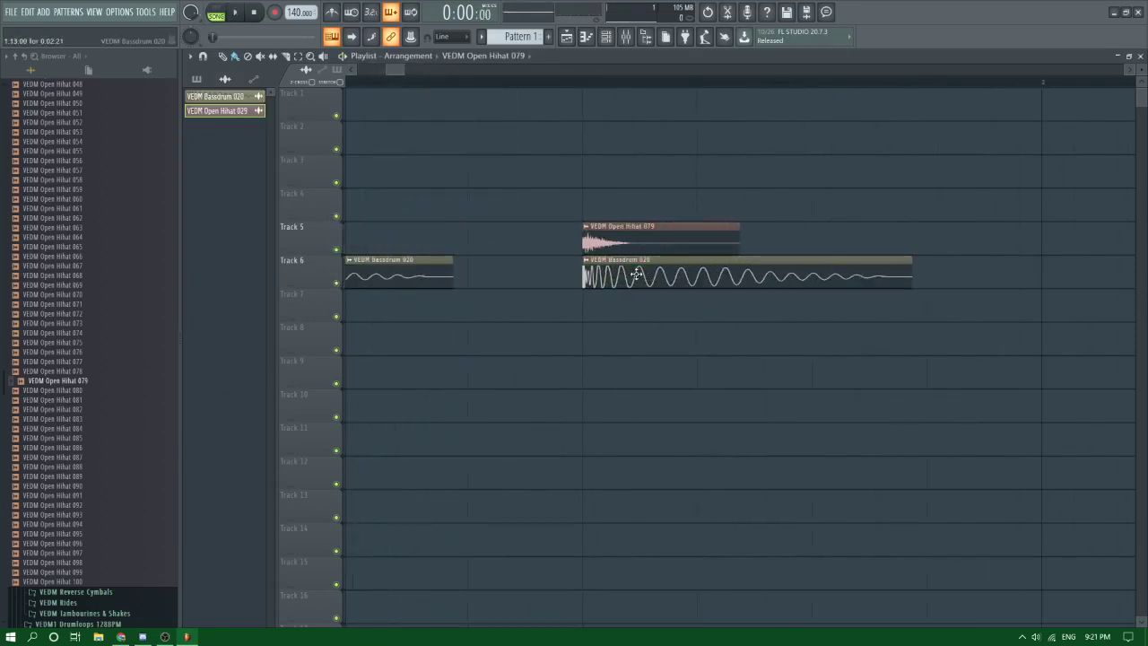
Step: Add Fruity Parametric EQ 2 to slot 4 of the VEDM Bassdrum 020 mixer track
{"action": "double_click", "coordinate": [638, 273]}
{"action": "left_click", "coordinate": [625, 36]}
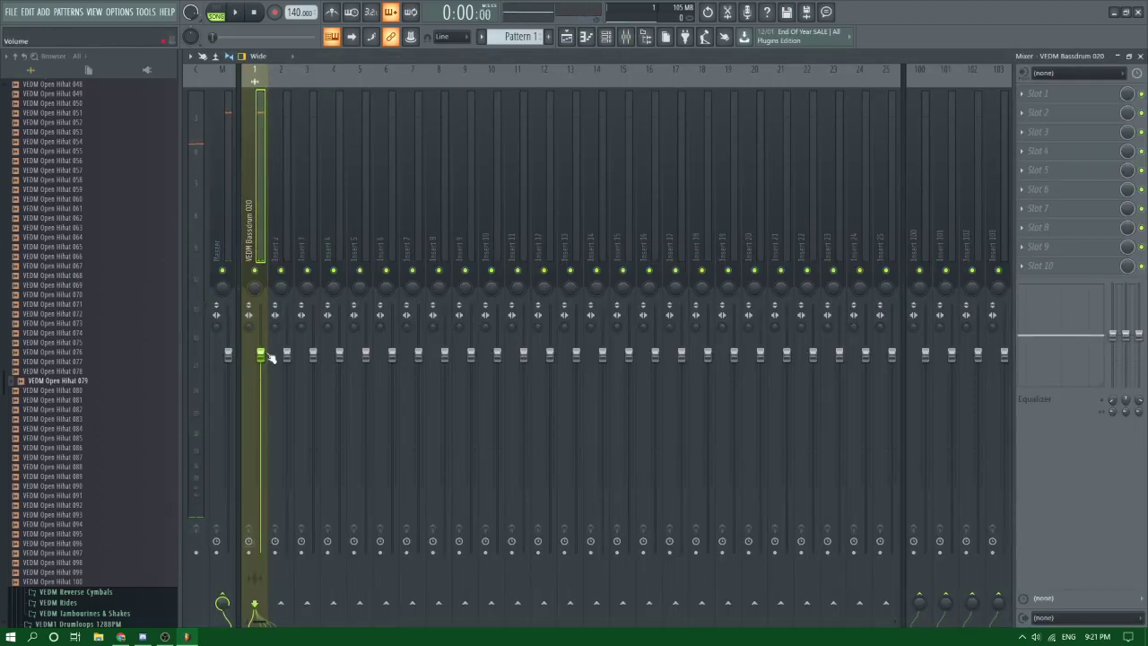
{"action": "left_click", "coordinate": [1038, 151]}
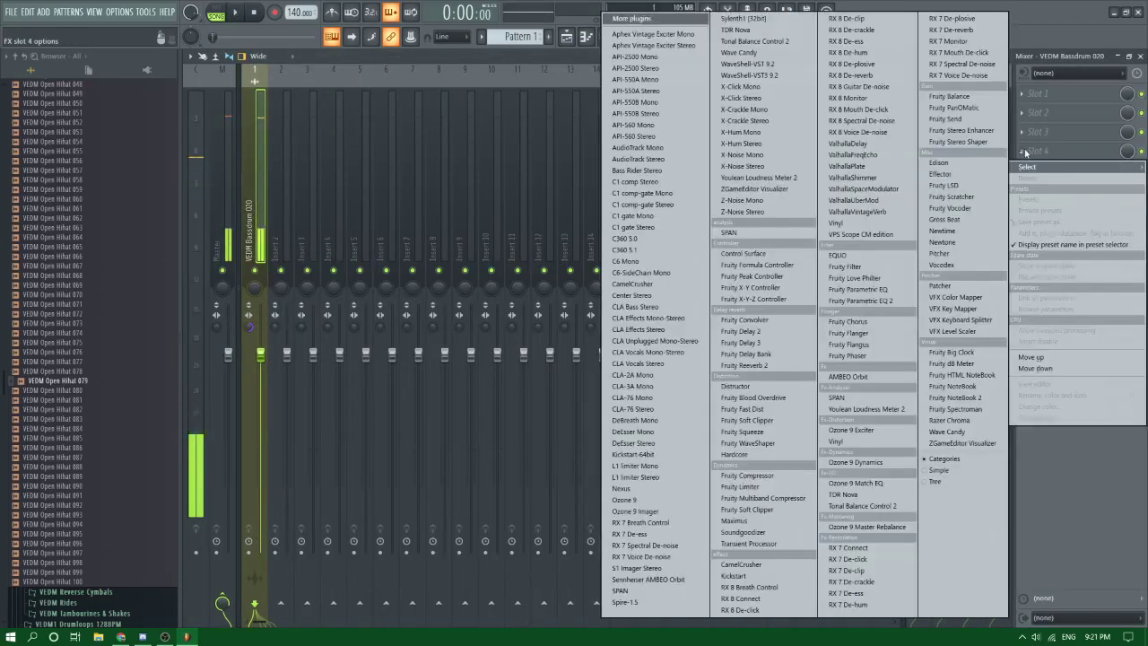
{"action": "left_click", "coordinate": [866, 300]}
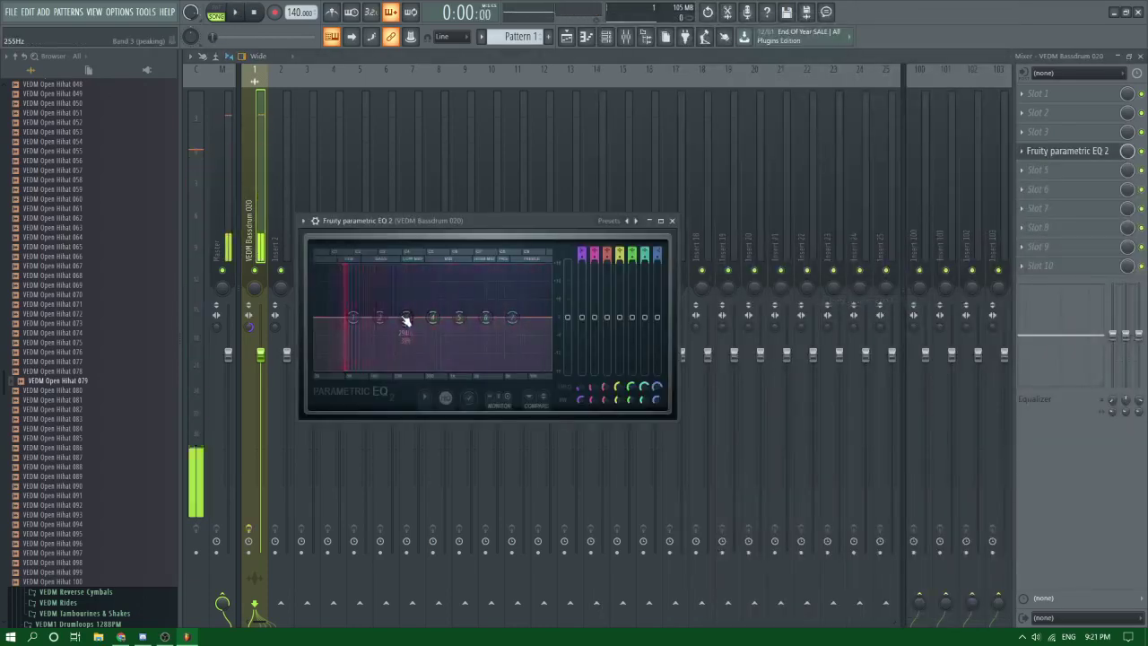
Step: Slightly boost the kick EQ's band 1 low shelf at about 113 Hz while listening to playback
{"action": "mouse_move", "coordinate": [359, 318]}
{"action": "left_mouse_down"}
{"action": "mouse_move", "coordinate": [357, 305]}
{"action": "mouse_move", "coordinate": [376, 318]}
{"action": "left_mouse_up"}
{"action": "key", "text": "space"}
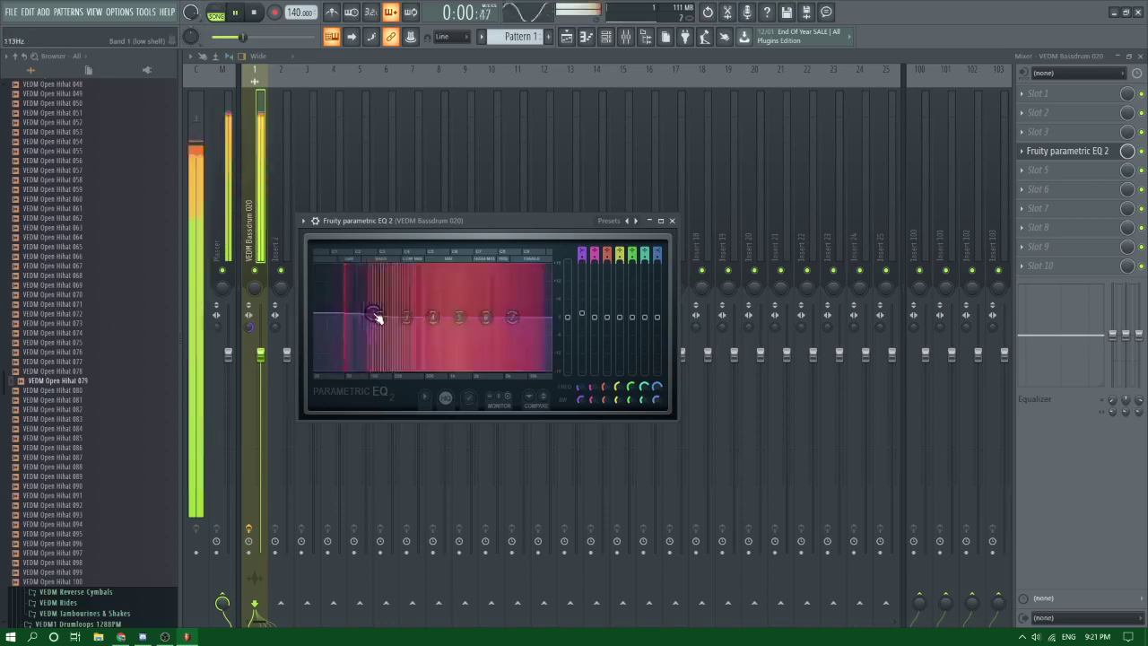
{"action": "key", "text": "space"}
Step: Sweep band 5 of the kick EQ during playback and leave it as a narrow, moderate cut in the upper mids
{"action": "left_click_drag", "start_coordinate": [485, 319], "coordinate": [482, 364]}
{"action": "key", "text": "space"}
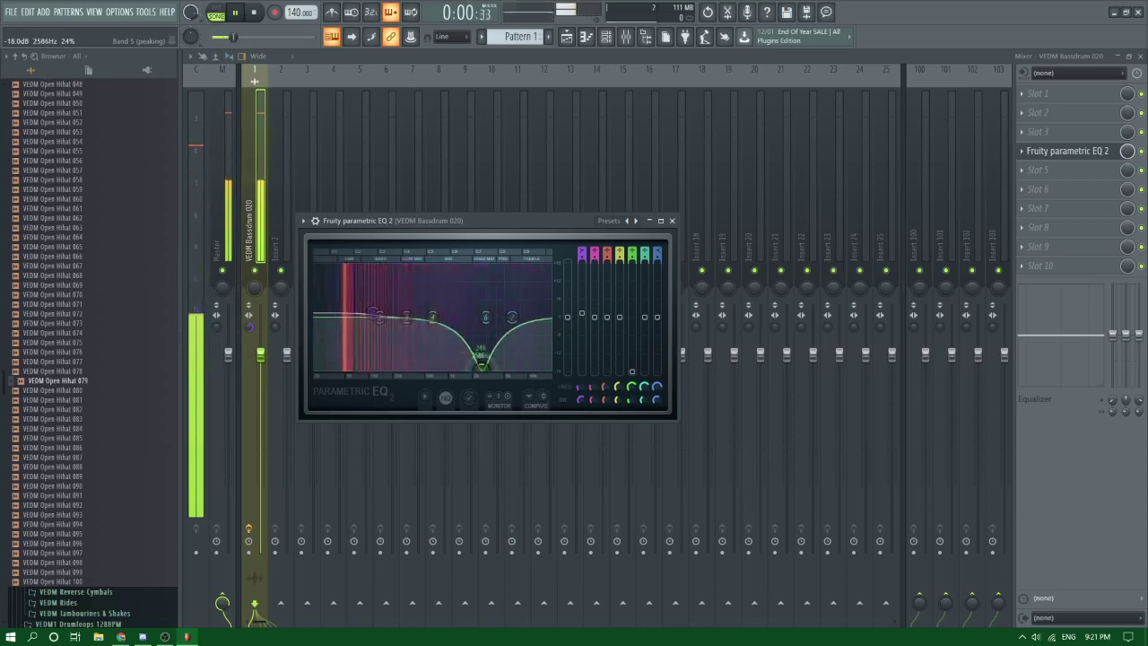
{"action": "key", "text": "space"}
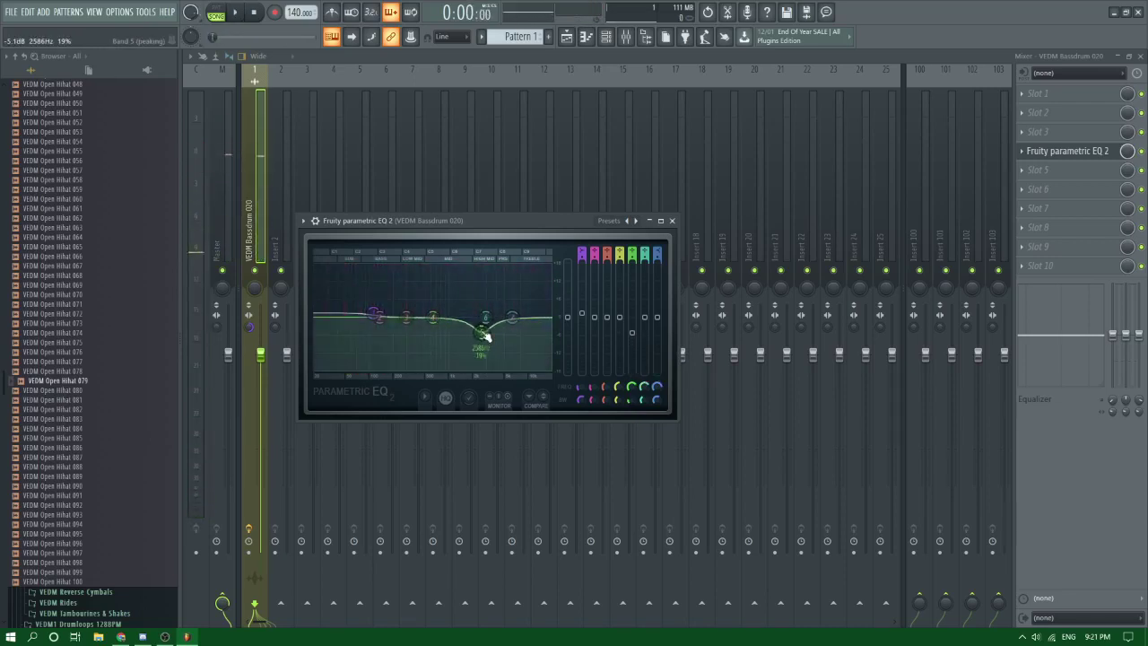
{"action": "key", "text": "space"}
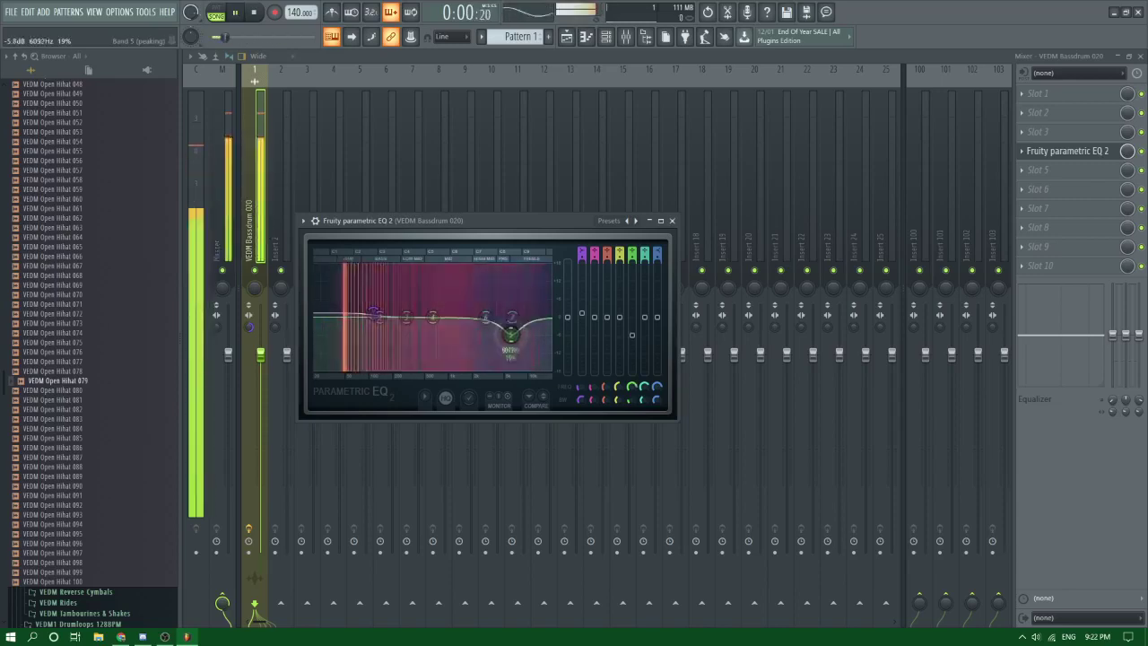
{"action": "mouse_move", "coordinate": [484, 331]}
{"action": "left_mouse_down"}
{"action": "mouse_move", "coordinate": [461, 334]}
{"action": "mouse_move", "coordinate": [448, 356]}
{"action": "mouse_move", "coordinate": [485, 366]}
{"action": "mouse_move", "coordinate": [440, 363]}
{"action": "mouse_move", "coordinate": [541, 363]}
{"action": "mouse_move", "coordinate": [457, 350]}
{"action": "mouse_move", "coordinate": [491, 327]}
{"action": "left_mouse_up"}
{"action": "key", "text": "space"}
{"action": "key", "text": "space"}
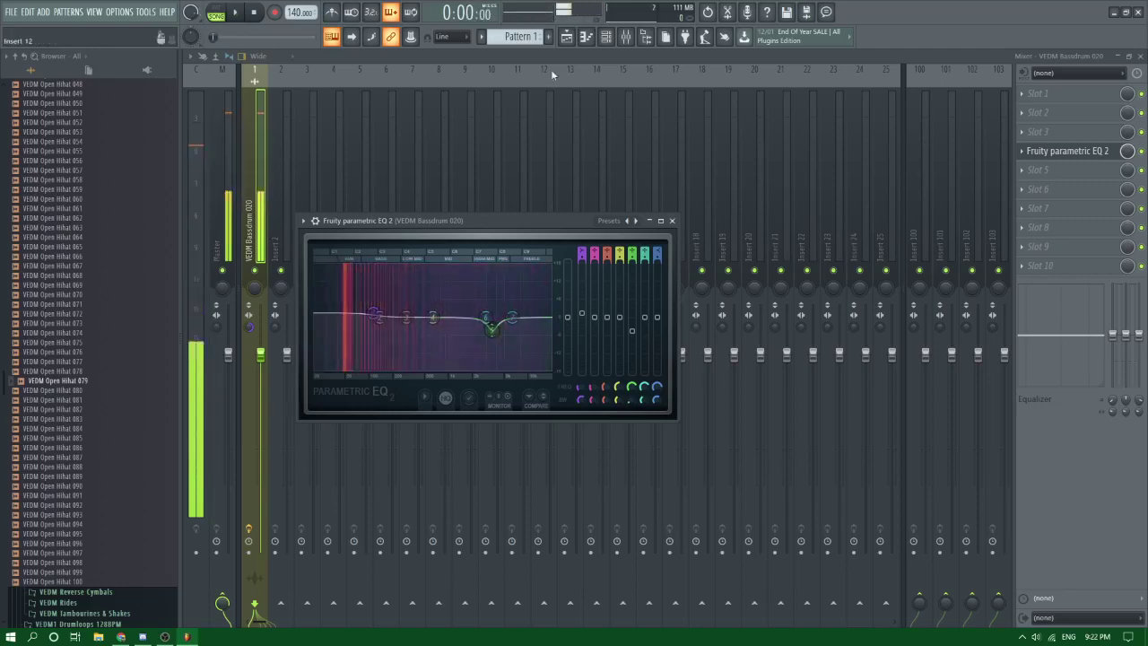
Step: Reopen the hihat channel from the playlist and try VEDM Open Hihat 080 and 083 as its sample
{"action": "left_click", "coordinate": [566, 37]}
{"action": "double_click", "coordinate": [623, 241]}
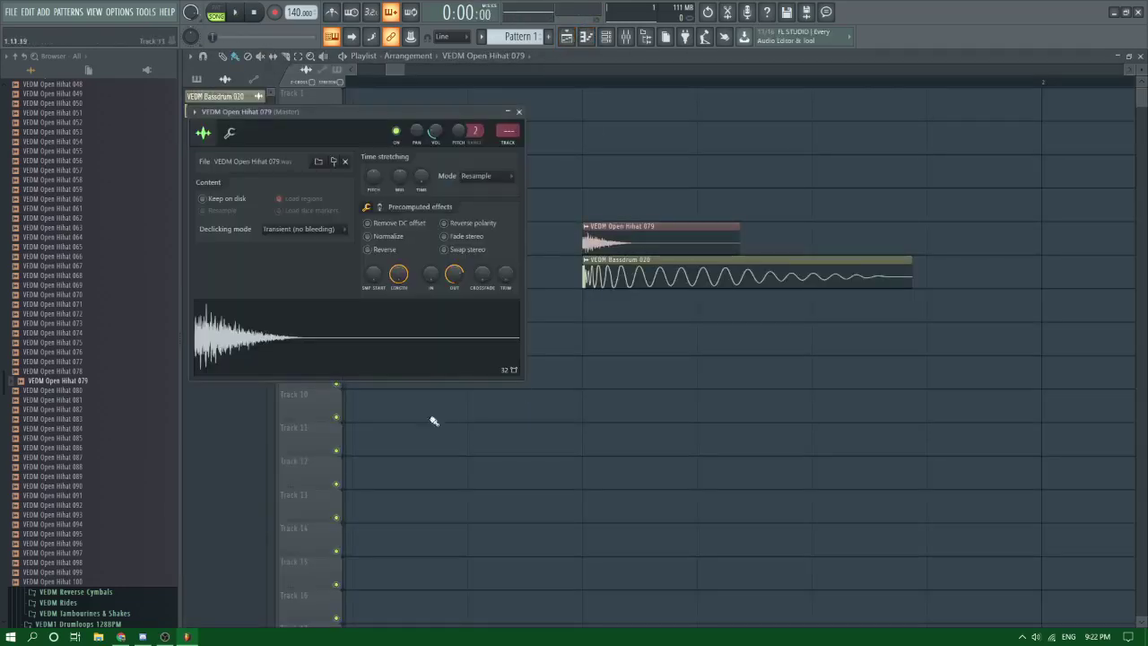
{"action": "left_click", "coordinate": [51, 391]}
{"action": "left_click_drag", "start_coordinate": [50, 398], "coordinate": [300, 353]}
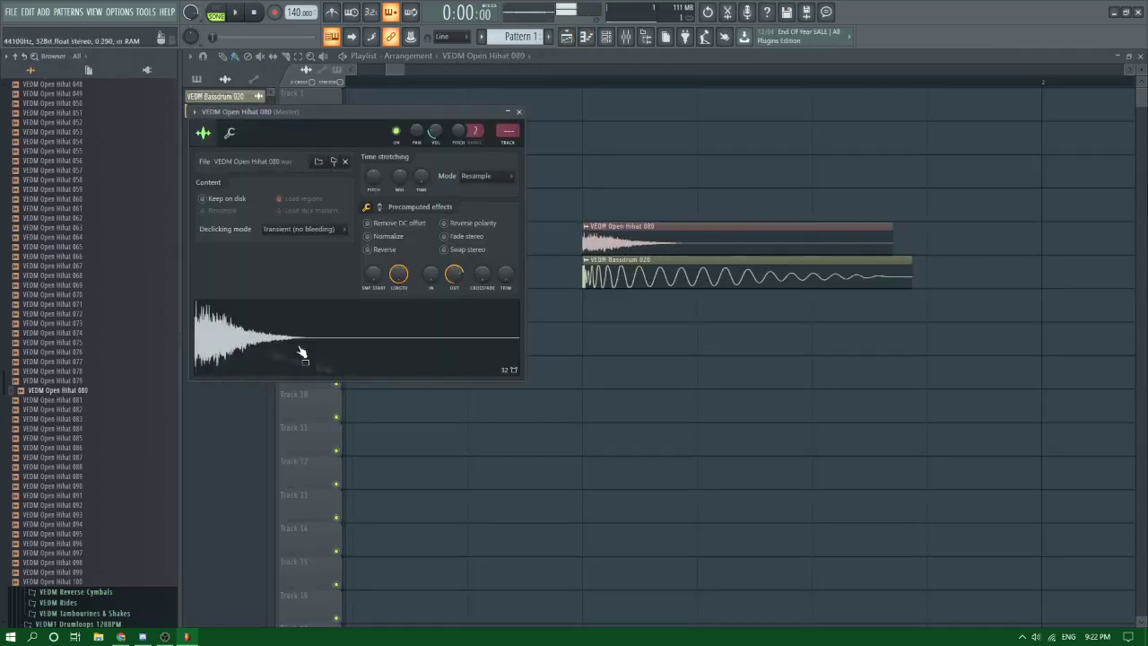
{"action": "left_click", "coordinate": [51, 418]}
{"action": "left_click_drag", "start_coordinate": [50, 419], "coordinate": [269, 347]}
Step: Replace the hihat channel's sample with VEDM Open Hihat 051 and play it with the kick
{"action": "scroll", "coordinate": [23, 285], "scroll_direction": "up", "scroll_amount": 6}
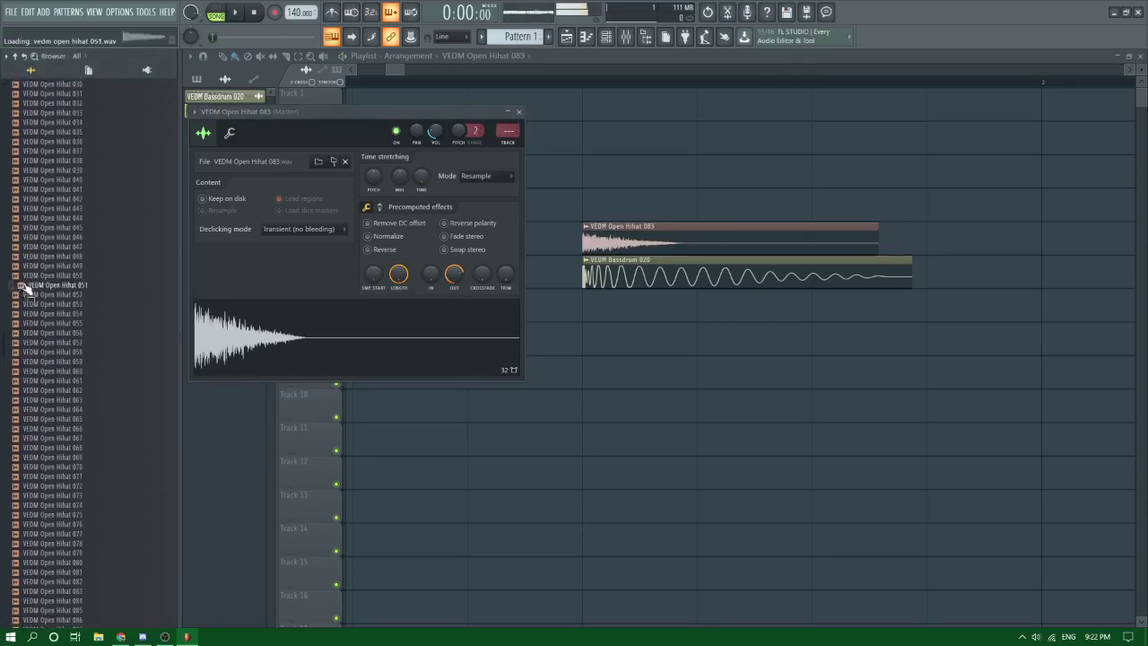
{"action": "left_click", "coordinate": [36, 284]}
{"action": "left_click_drag", "start_coordinate": [36, 284], "coordinate": [272, 303]}
{"action": "key", "text": "space"}
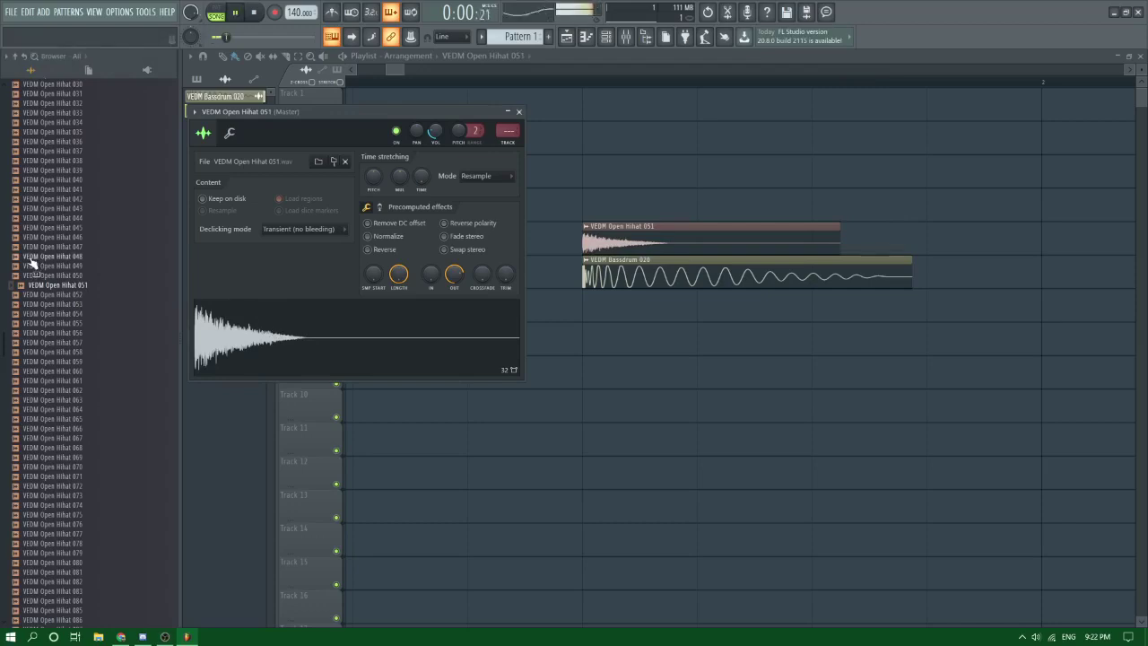
Step: Select bar 1 of the playlist as the loop range and play the kick with the open hihat
{"action": "key", "text": "space"}
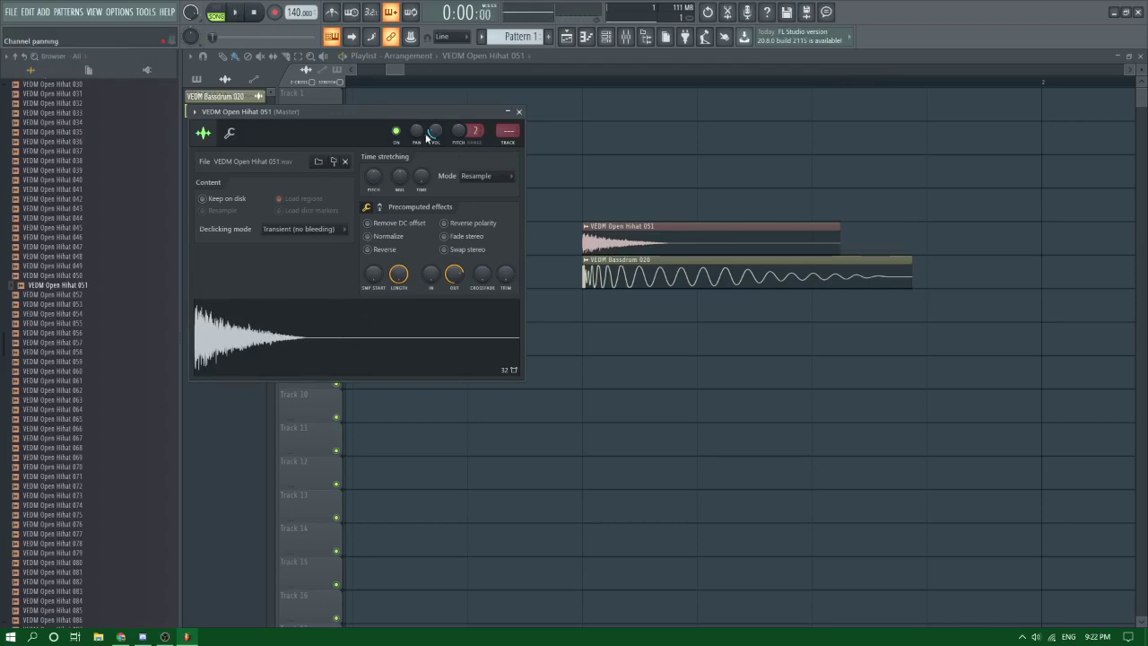
{"action": "key", "text": "space"}
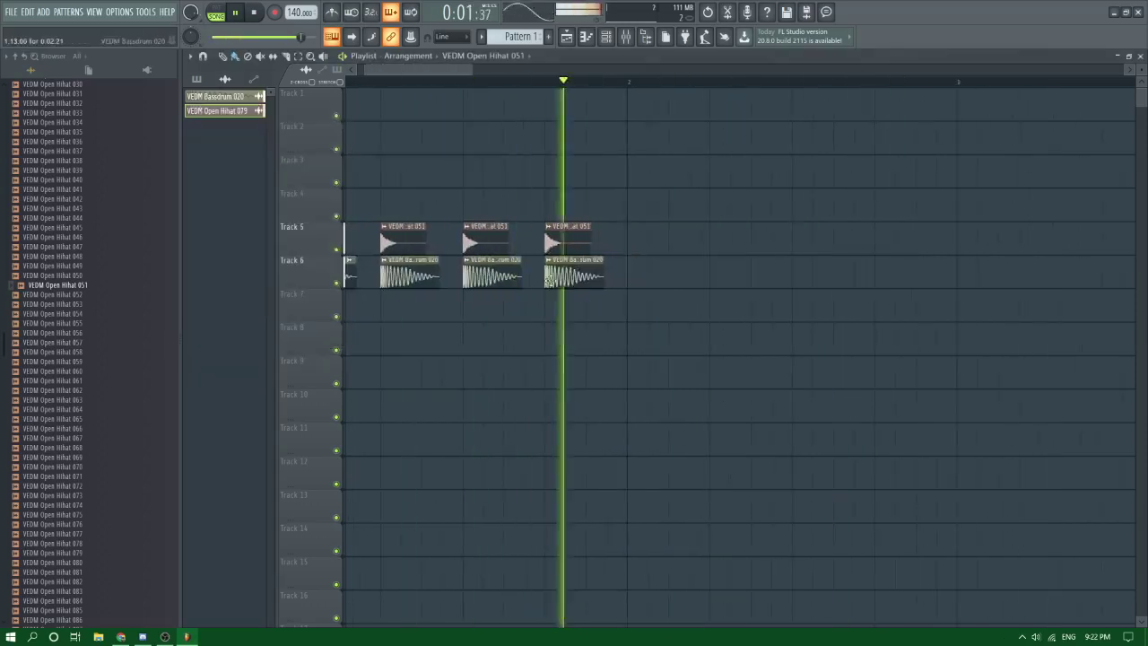
{"action": "scroll", "coordinate": [538, 186], "scroll_direction": "down", "scroll_amount": 3}
{"action": "key", "text": "space"}
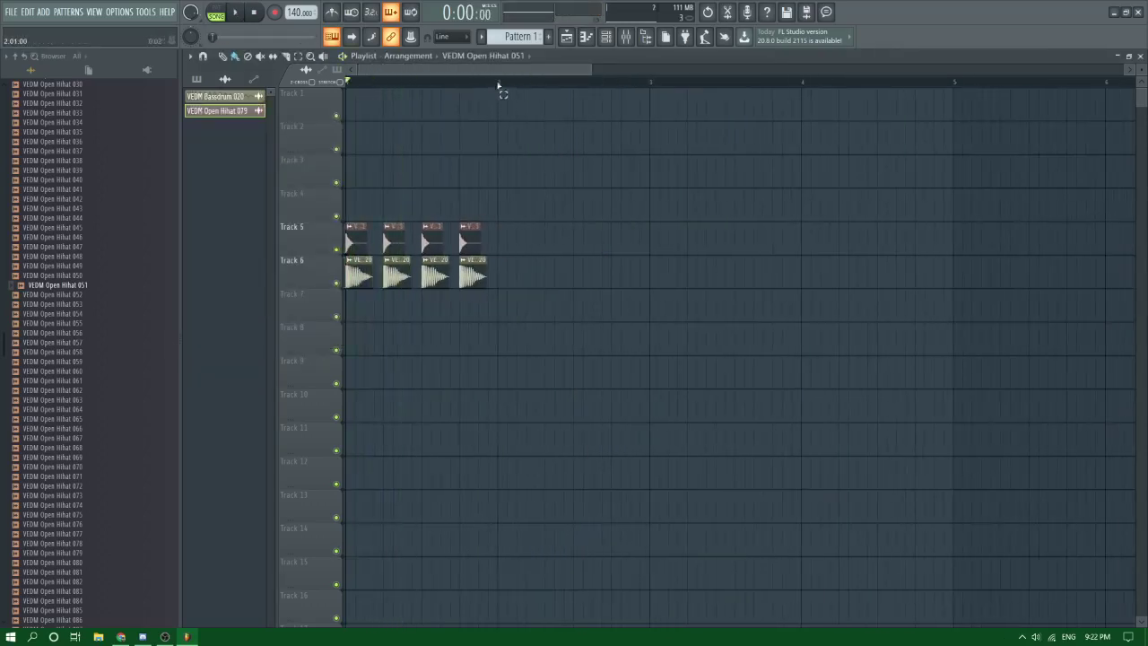
{"action": "left_click_drag", "start_coordinate": [498, 83], "coordinate": [346, 84]}
{"action": "key", "text": "space"}
{"action": "key", "text": "space"}
Step: Replace the hihat channel's sample with VEDM Open Hihat 048 and listen to it with the kick
{"action": "scroll", "coordinate": [134, 320], "scroll_direction": "up", "scroll_amount": 2}
{"action": "left_click", "coordinate": [58, 325]}
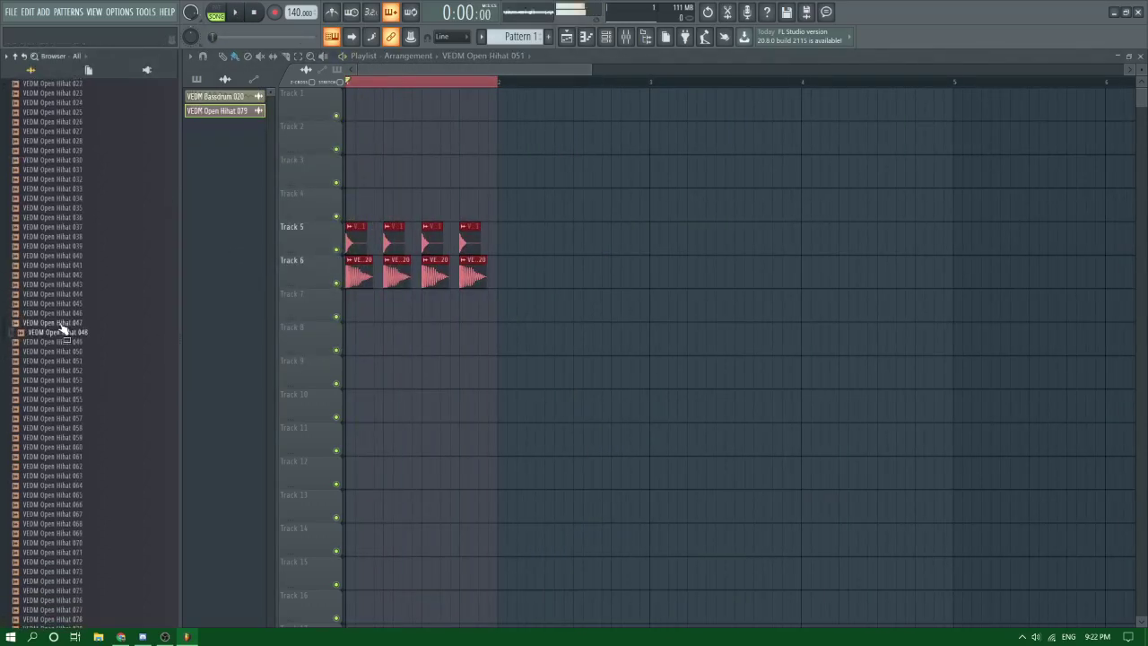
{"action": "scroll", "coordinate": [63, 376], "scroll_direction": "up", "scroll_amount": 5}
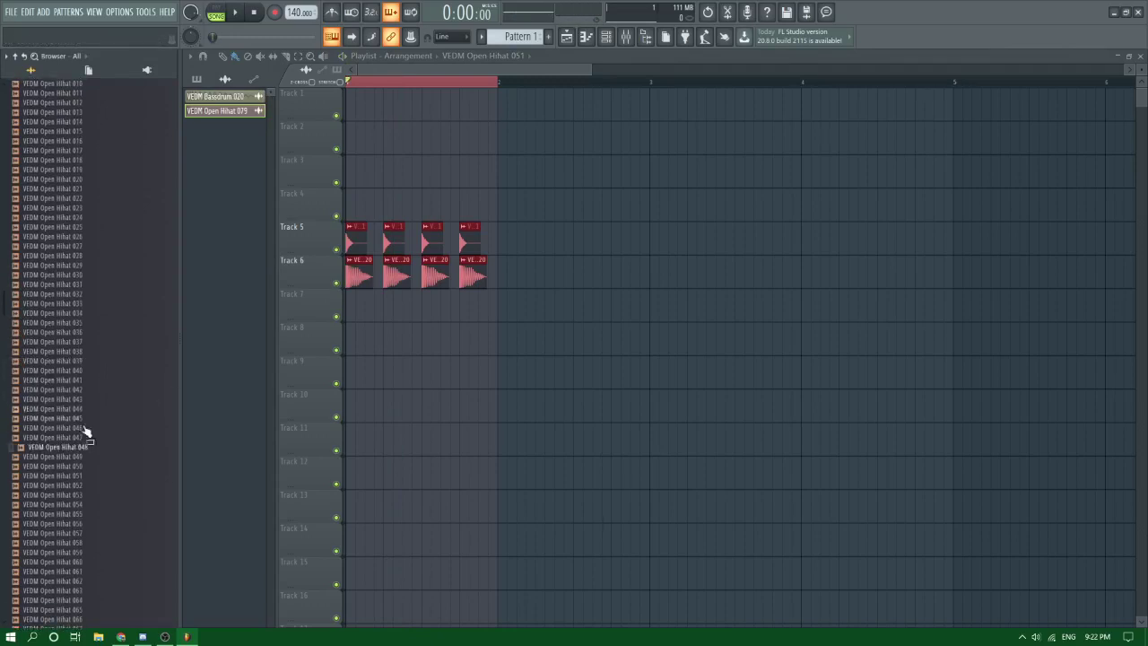
{"action": "left_click_drag", "start_coordinate": [106, 454], "coordinate": [357, 242]}
{"action": "double_click", "coordinate": [357, 242]}
{"action": "key", "text": "space"}
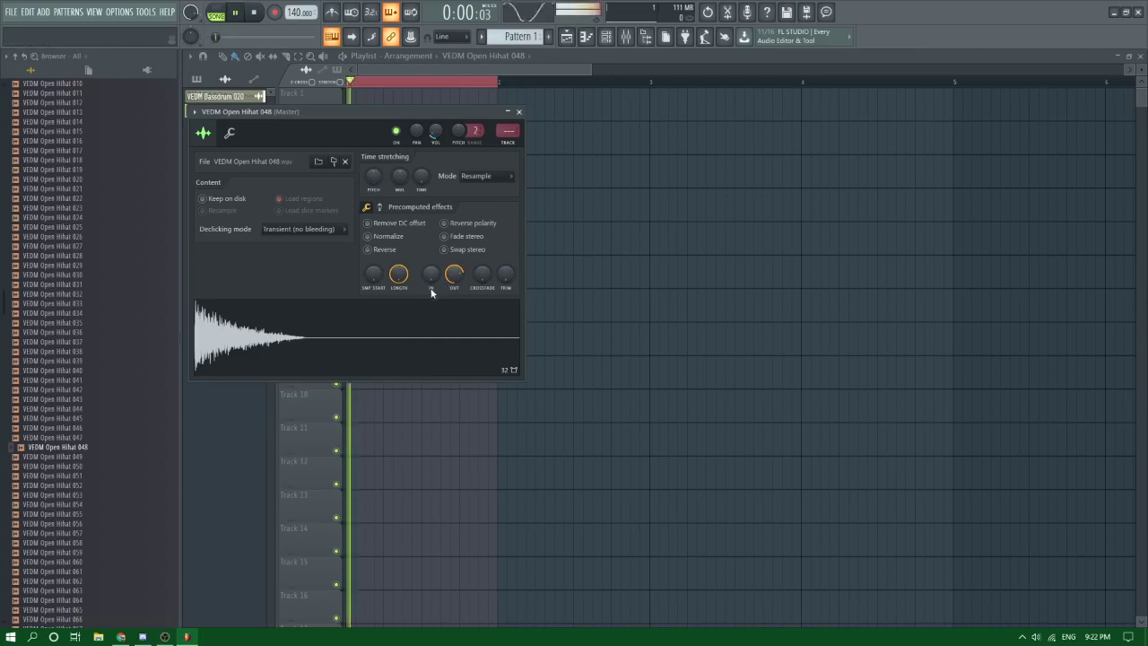
{"action": "key", "text": "space"}
{"action": "key", "text": "Escape"}
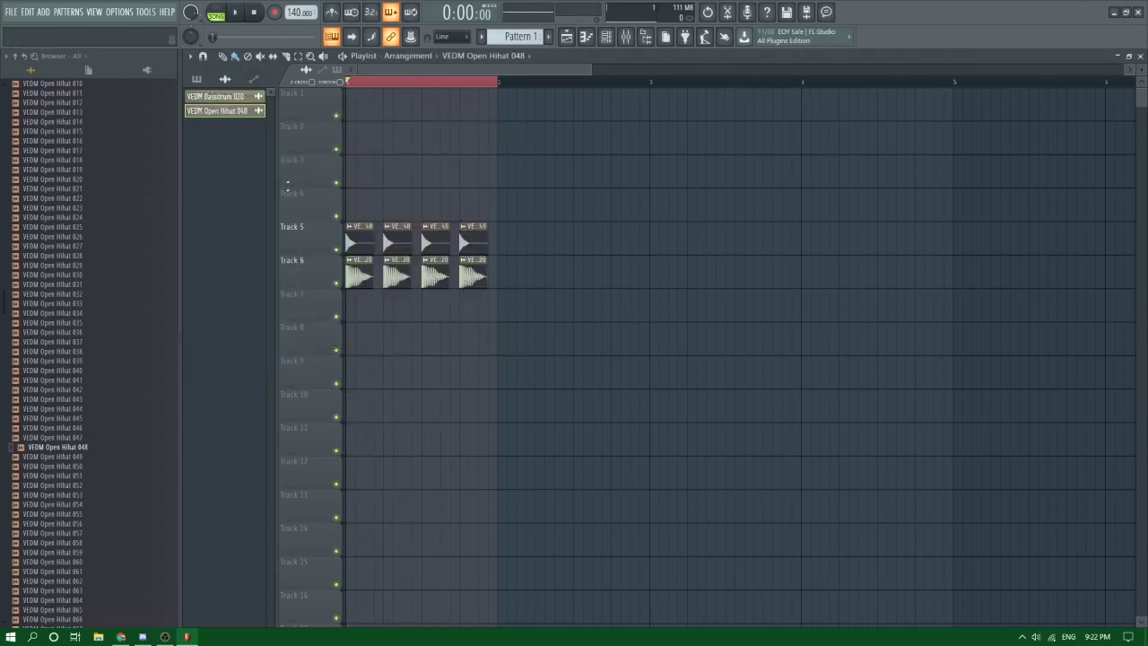
Step: Switch to the live stream page in Chrome, post the comment "f i'm suck can't make a kick lmao", and return to FL Studio
{"action": "left_click", "coordinate": [121, 638]}
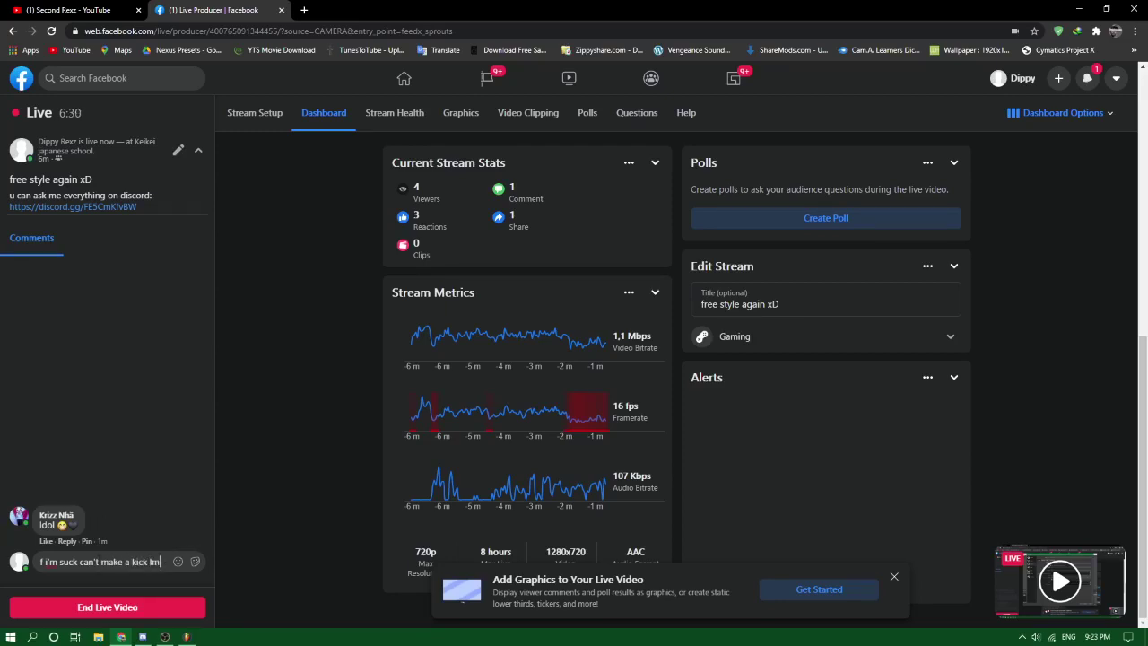
{"action": "type", "text": "ao"}
{"action": "key", "text": "Return"}
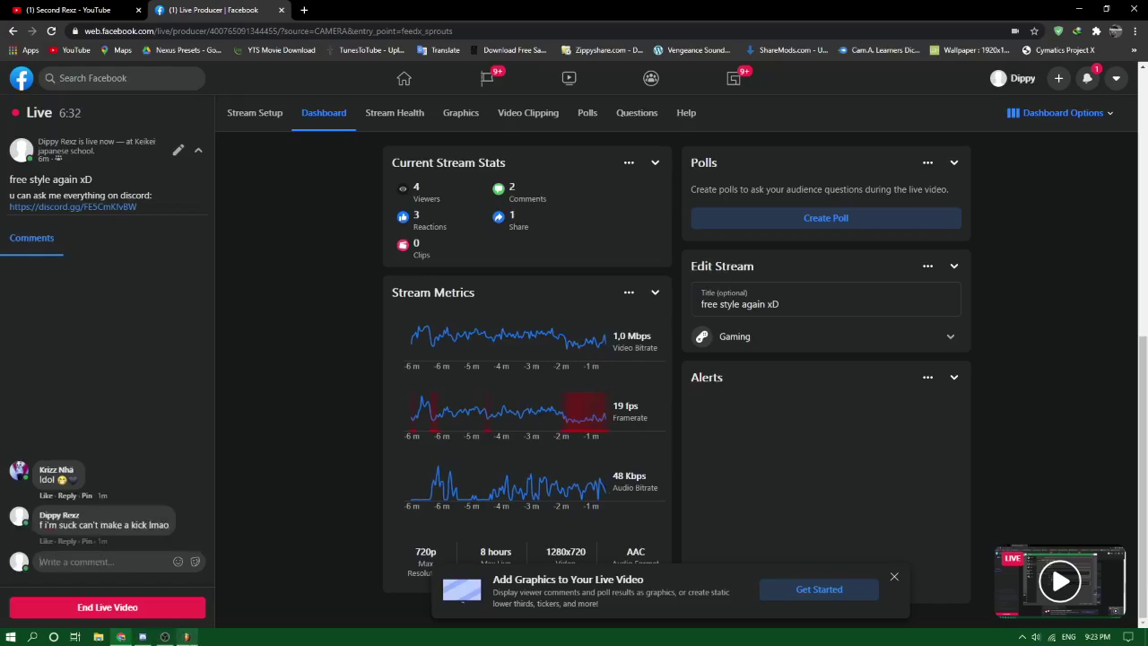
{"action": "key", "text": "alt+Tab"}
Step: Adjust the quick fade-out of the VEDM Bassdrum 020 channel and play the loop
{"action": "key", "text": "space"}
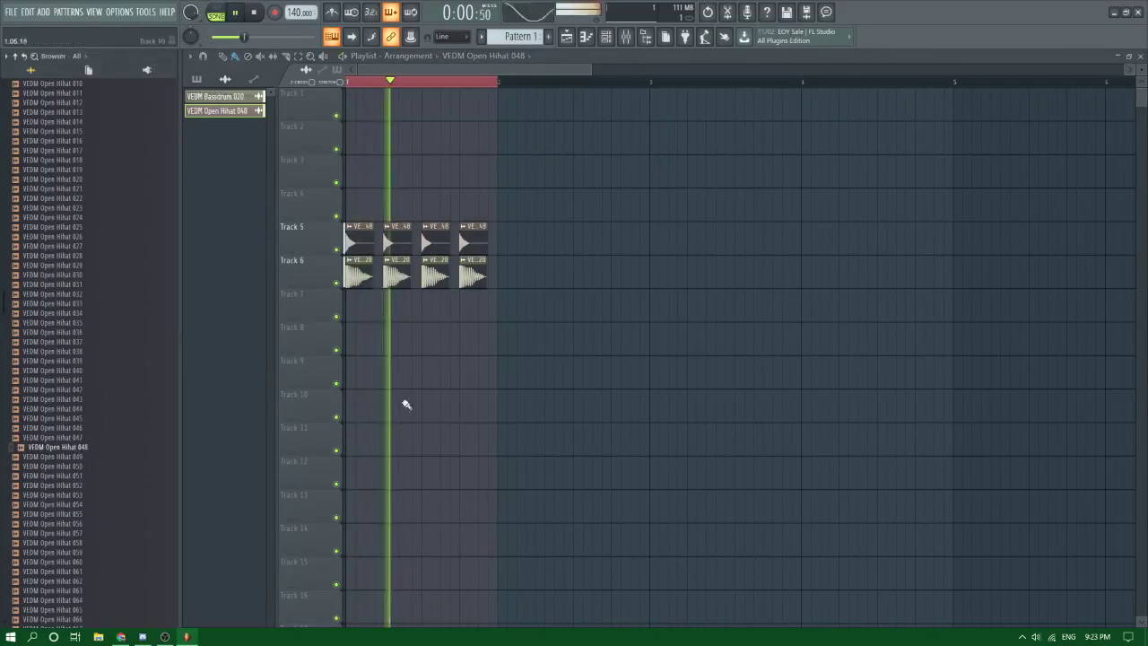
{"action": "key", "text": "space"}
{"action": "double_click", "coordinate": [397, 276]}
{"action": "left_click_drag", "start_coordinate": [562, 401], "coordinate": [561, 398]}
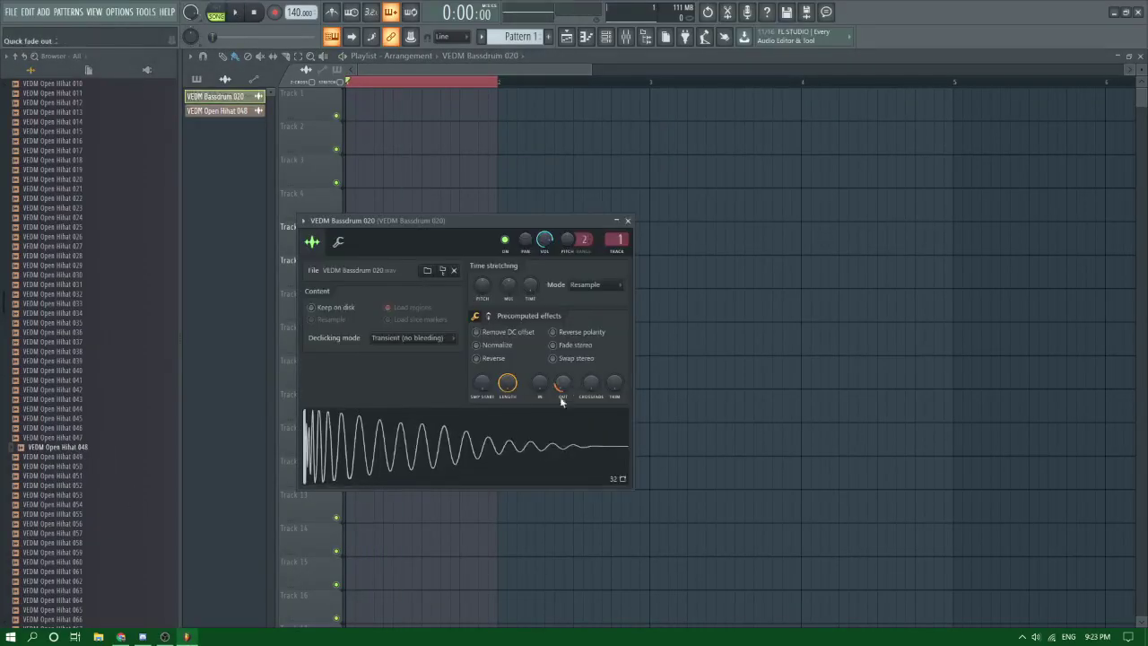
{"action": "left_click", "coordinate": [581, 430]}
{"action": "right_click", "coordinate": [686, 418]}
{"action": "key", "text": "space"}
{"action": "key", "text": "space"}
{"action": "key", "text": "space"}
{"action": "key", "text": "space"}
Step: Lower the volume fader of the VEDM Bassdrum 020 mixer track and return to the playlist
{"action": "left_click", "coordinate": [626, 39]}
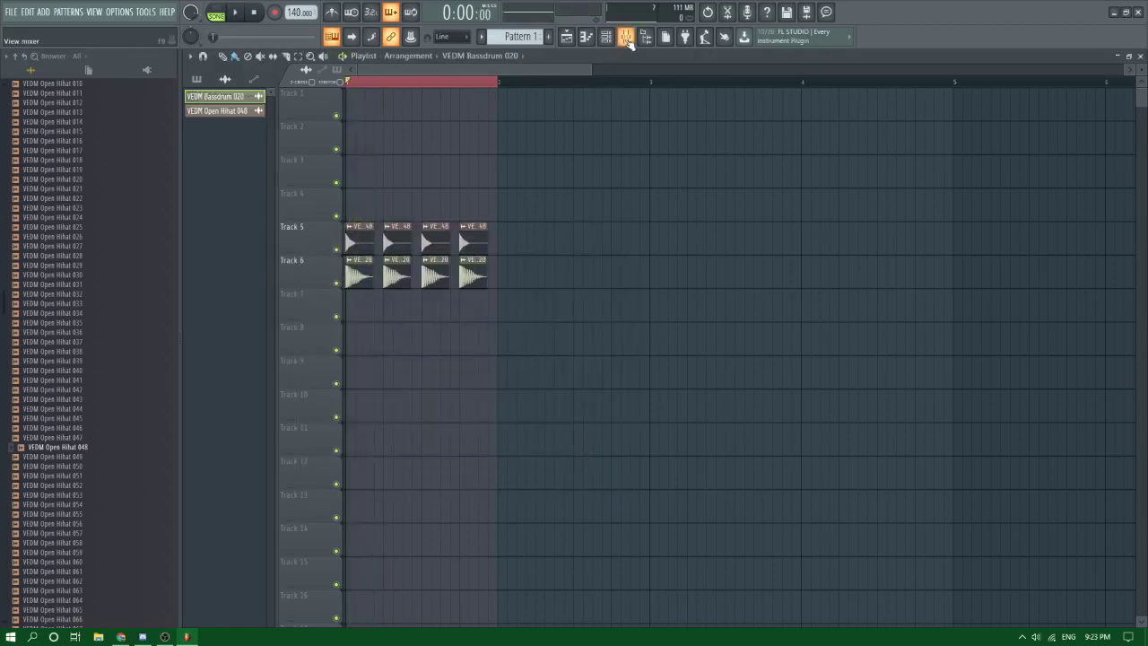
{"action": "left_click", "coordinate": [625, 36]}
{"action": "key", "text": "space"}
{"action": "left_click_drag", "start_coordinate": [260, 354], "coordinate": [260, 379]}
{"action": "left_click", "coordinate": [572, 39]}
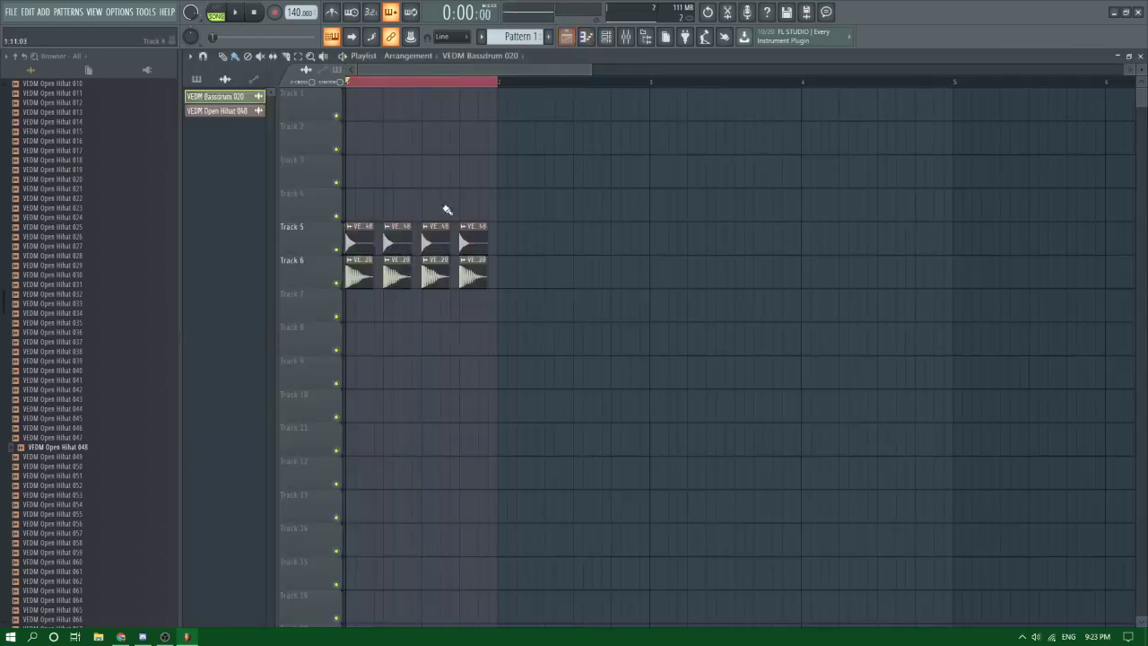
Step: Route the VEDM Open Hihat 048 channel to mixer track 2 and lower that track's volume to 84%
{"action": "double_click", "coordinate": [469, 248]}
{"action": "key", "text": "space"}
{"action": "left_click", "coordinate": [510, 145]}
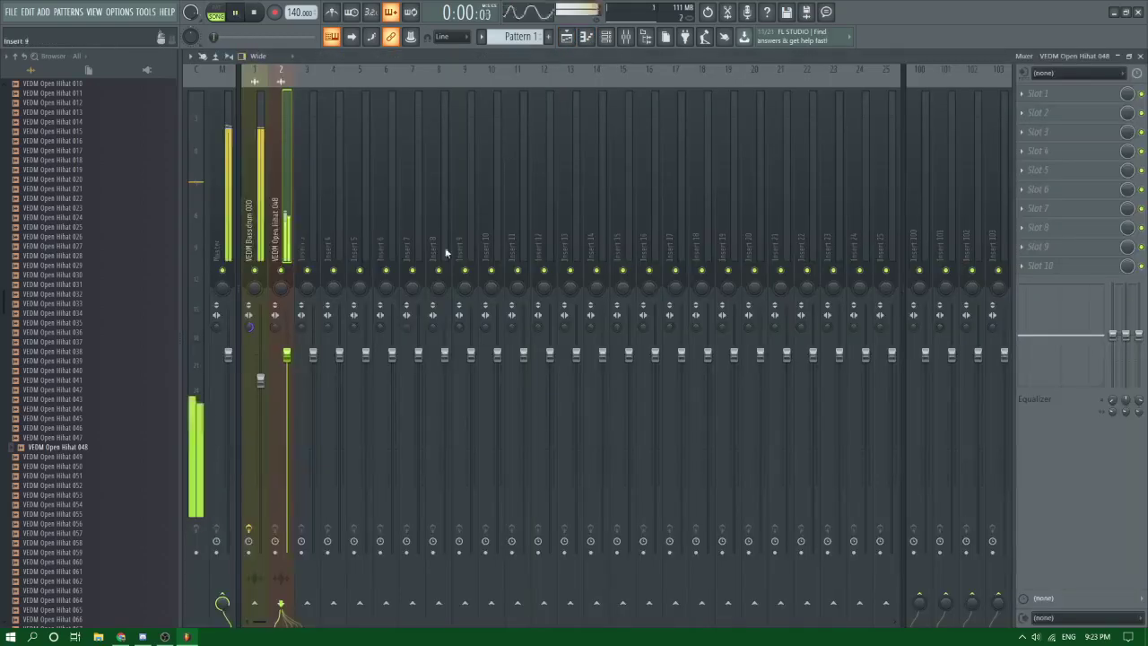
{"action": "key", "text": "space"}
{"action": "left_click_drag", "start_coordinate": [287, 368], "coordinate": [287, 384]}
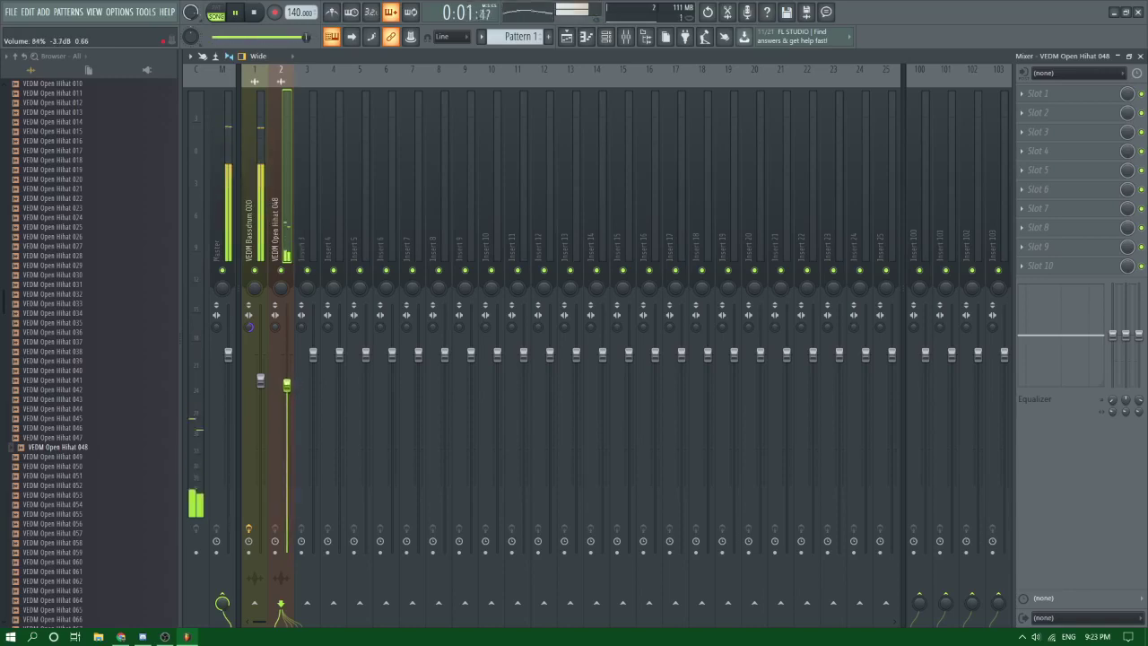
{"action": "key", "text": "space"}
Step: Audition other VEDM open hihat samples such as 045, 023 and 009 and compare them with the playing loop
{"action": "left_click", "coordinate": [93, 418]}
{"action": "key", "text": "F5"}
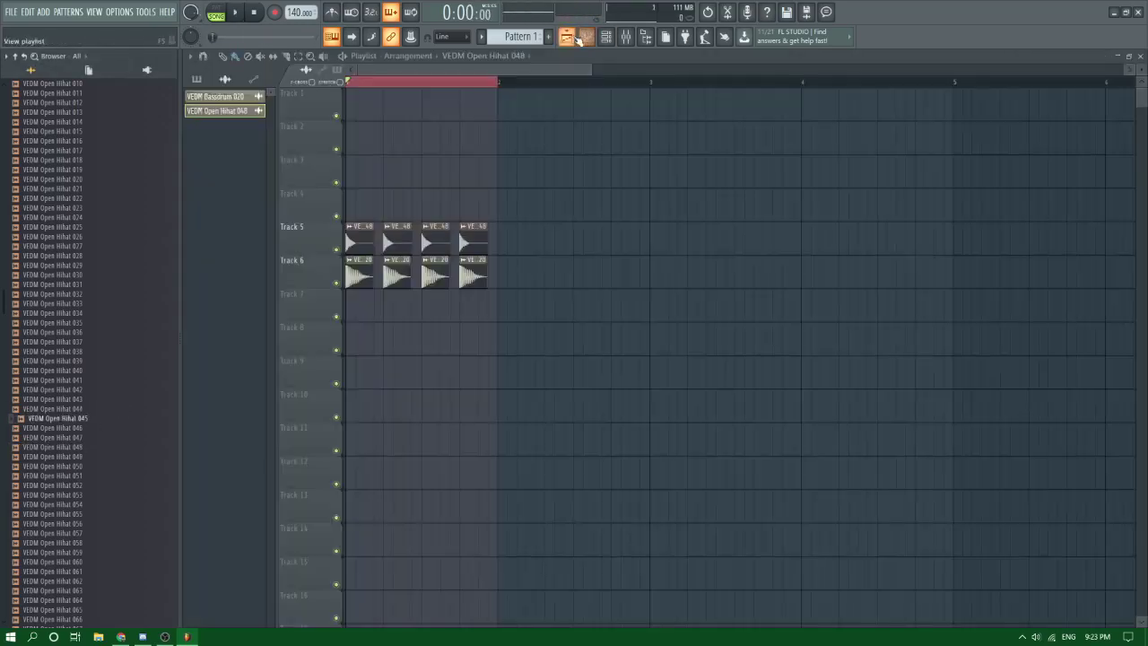
{"action": "scroll", "coordinate": [22, 319], "scroll_direction": "up", "scroll_amount": 4}
{"action": "scroll", "coordinate": [22, 320], "scroll_direction": "up", "scroll_amount": 3}
{"action": "key", "text": "space"}
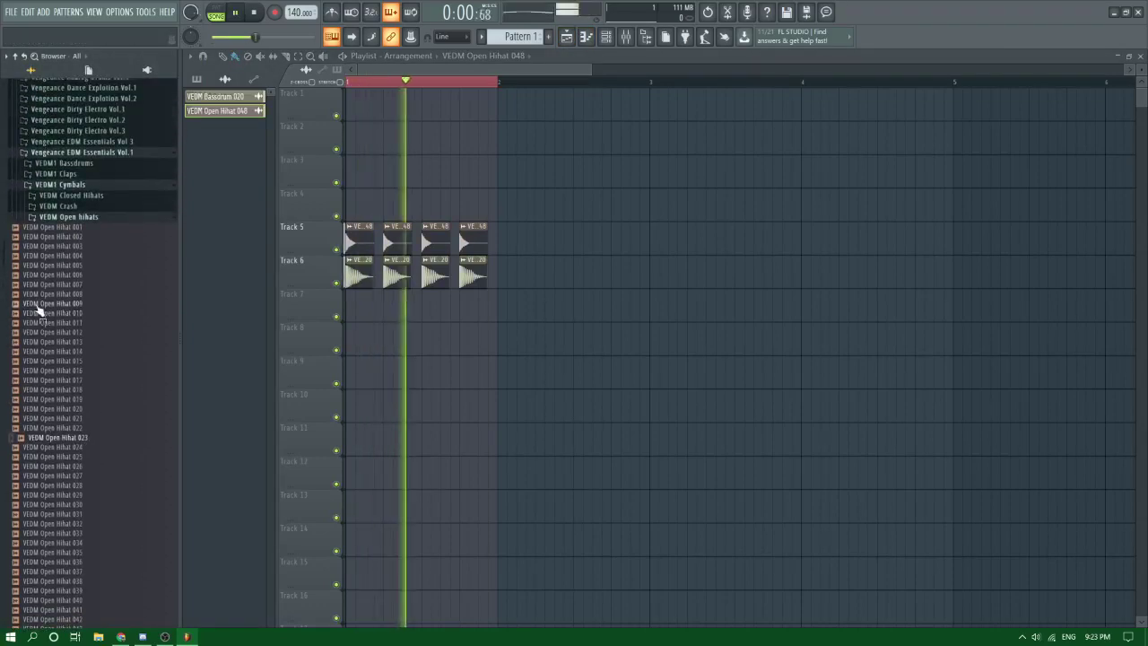
{"action": "key", "text": "space"}
{"action": "left_click", "coordinate": [71, 305]}
Step: Start a new empty project in place of the current one
{"action": "left_click", "coordinate": [12, 15]}
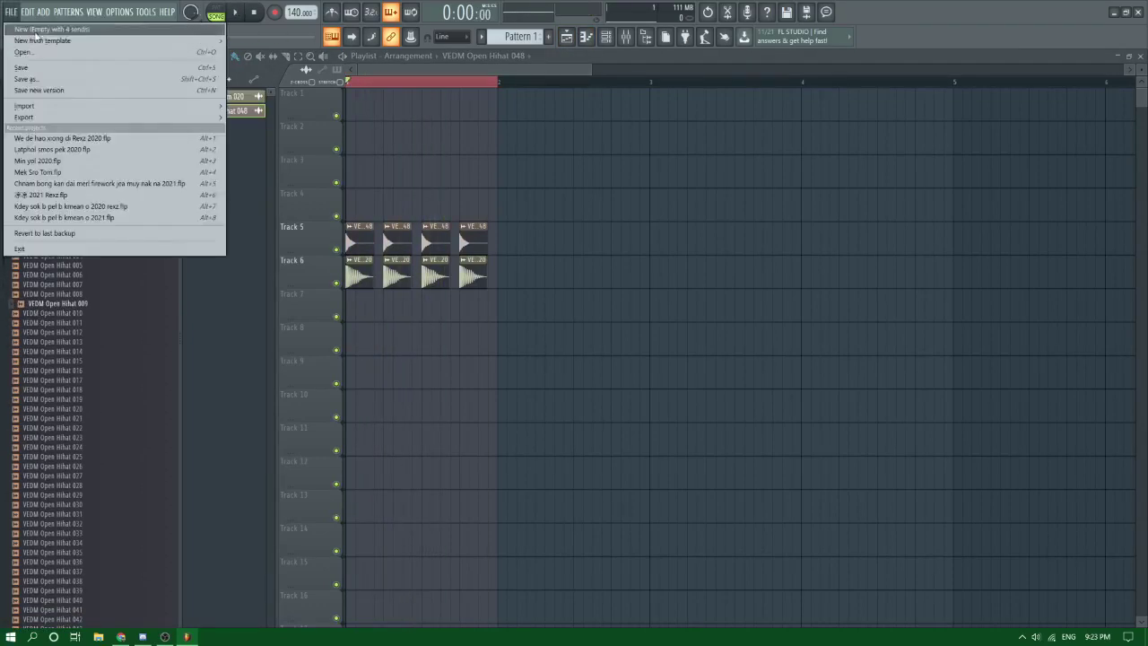
{"action": "left_click", "coordinate": [27, 25]}
{"action": "left_click", "coordinate": [588, 352]}
Step: Audition the loose kick samples below the Vengeance folders and place KICK TH on playlist Track 7
{"action": "left_click", "coordinate": [81, 153]}
{"action": "scroll", "coordinate": [95, 192], "scroll_direction": "down", "scroll_amount": 10}
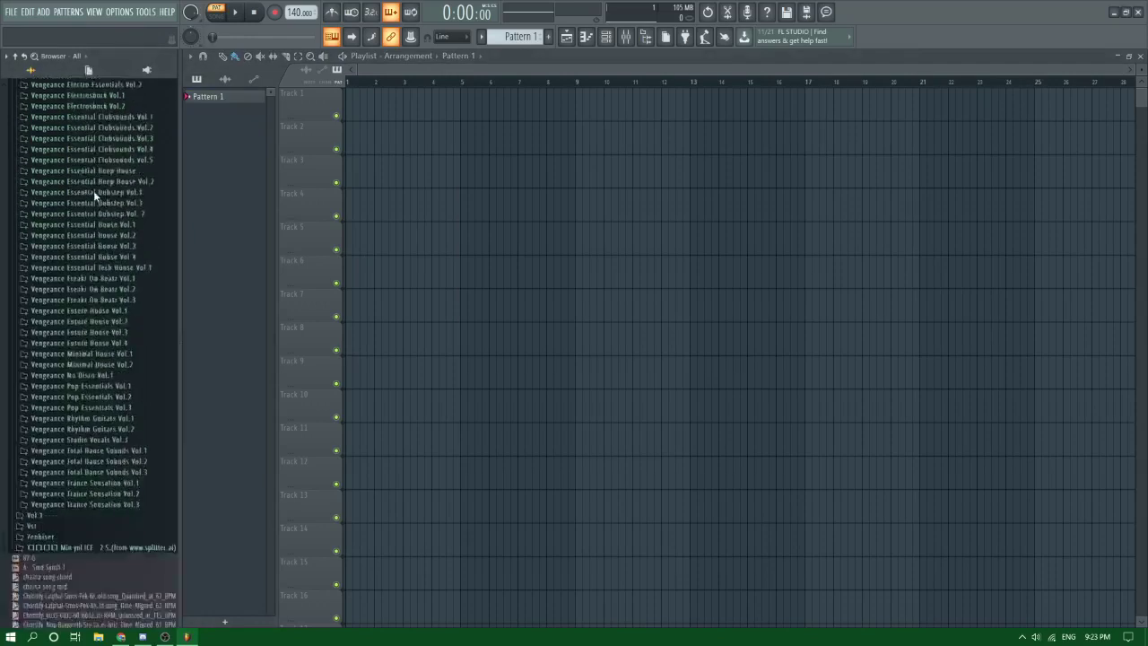
{"action": "left_click", "coordinate": [48, 397]}
{"action": "left_click", "coordinate": [42, 389]}
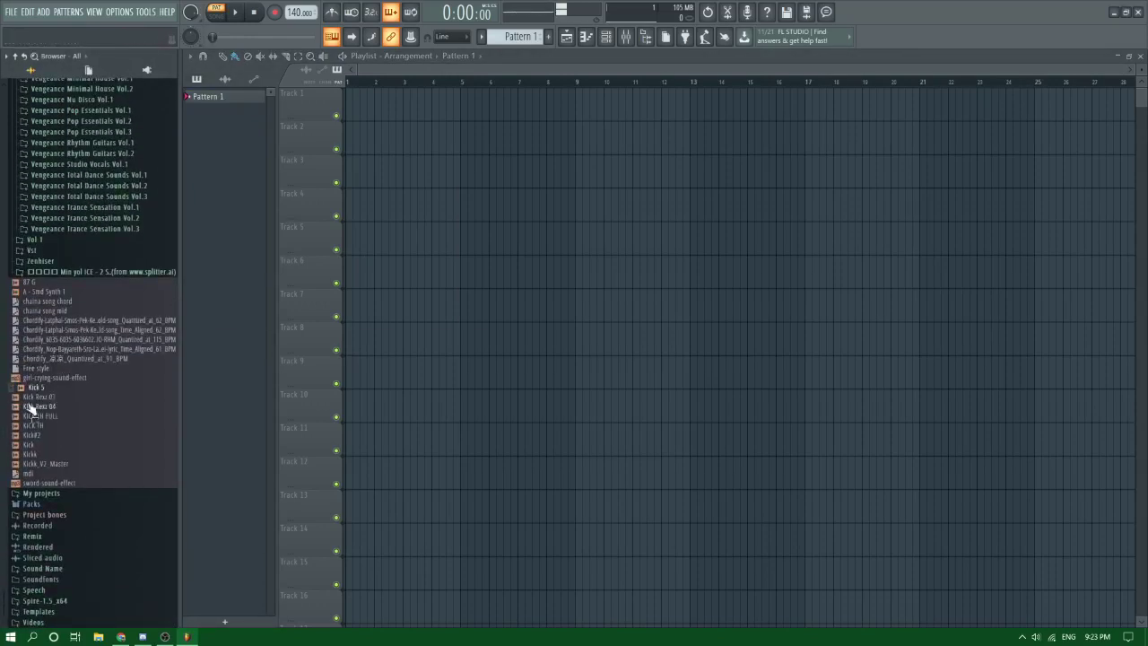
{"action": "left_click", "coordinate": [45, 435]}
{"action": "left_click_drag", "start_coordinate": [328, 434], "coordinate": [535, 308]}
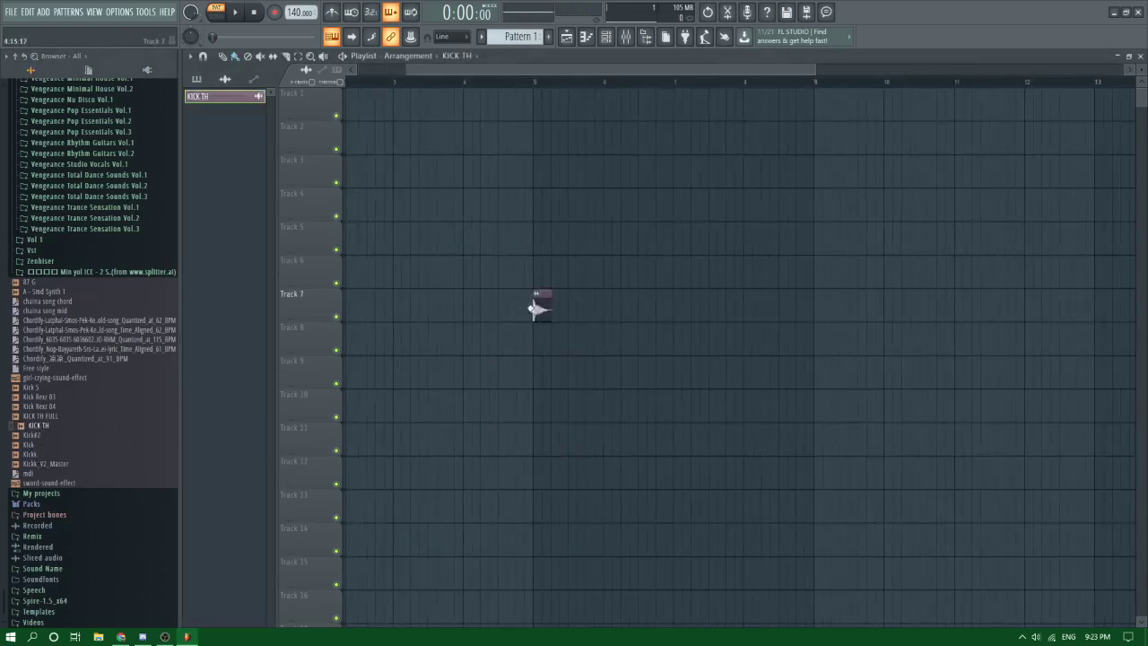
Step: Move the KICK TH clip to the start of bar 1 on Track 7
{"action": "left_click_drag", "start_coordinate": [393, 302], "coordinate": [329, 242]}
{"action": "left_click_drag", "start_coordinate": [523, 75], "coordinate": [480, 77]}
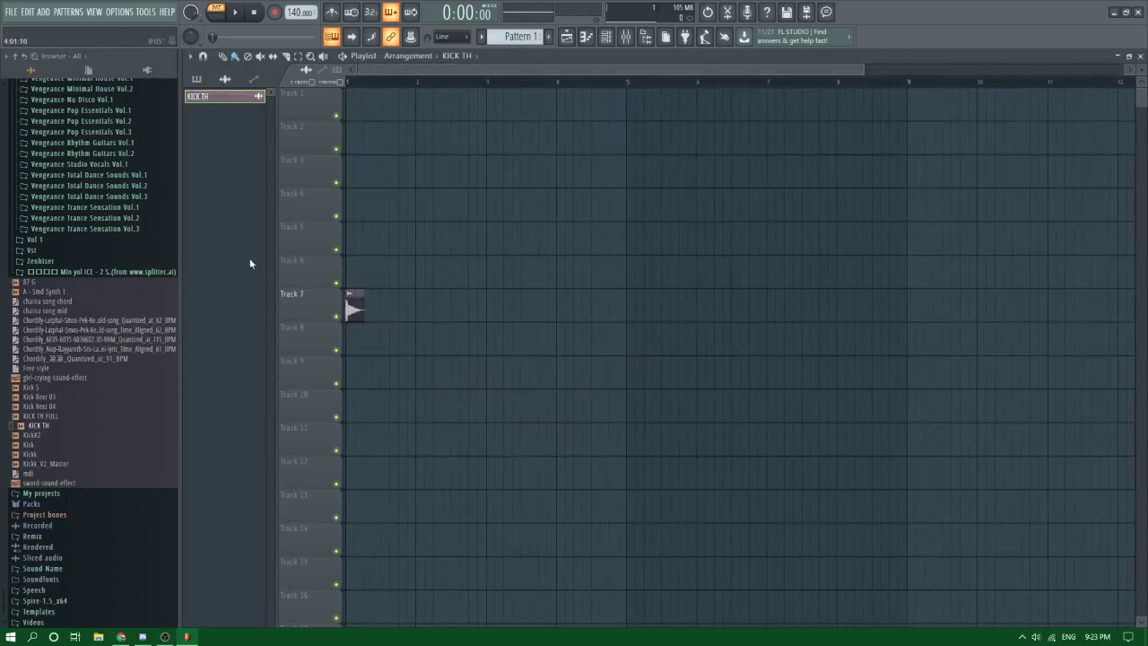
{"action": "scroll", "coordinate": [366, 314], "scroll_direction": "up", "scroll_amount": 8}
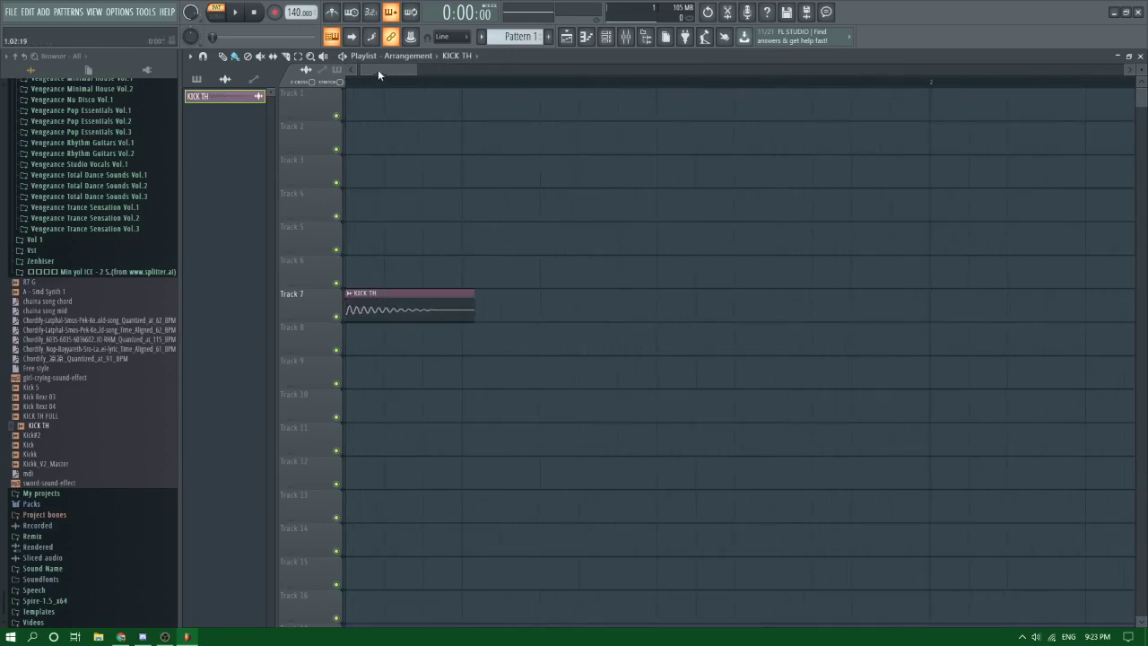
{"action": "scroll", "coordinate": [378, 72], "scroll_direction": "up", "scroll_amount": 1}
Step: Normalize the KICK TH sample and route its channel to mixer track 1
{"action": "double_click", "coordinate": [403, 303]}
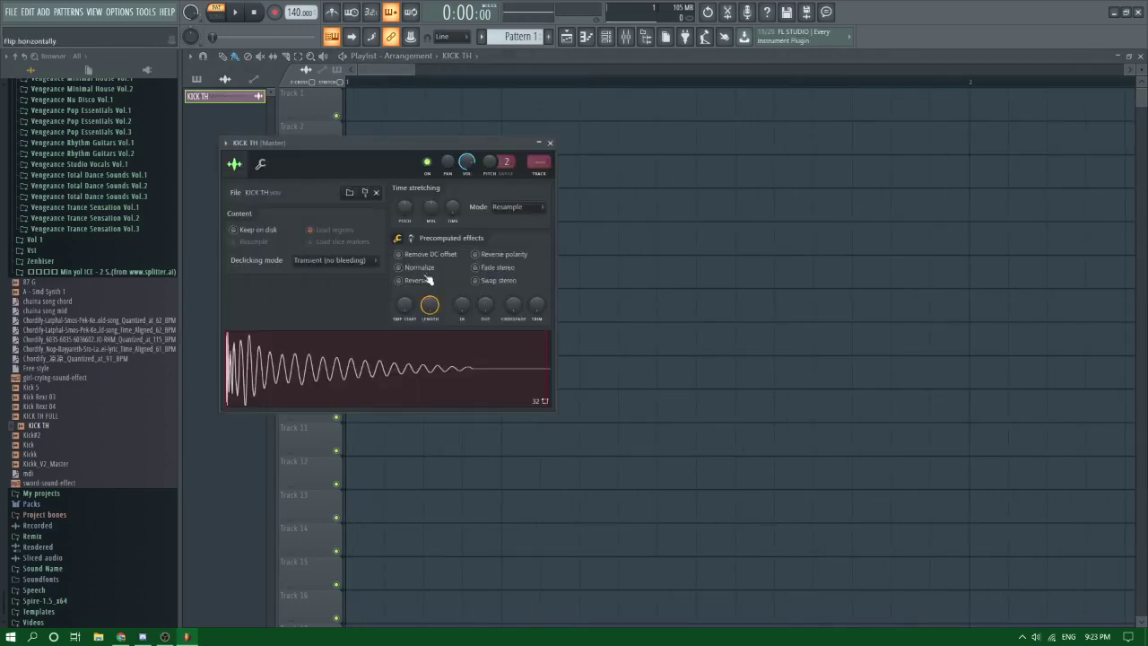
{"action": "left_click", "coordinate": [414, 267]}
{"action": "left_click", "coordinate": [414, 351]}
{"action": "left_click", "coordinate": [535, 173]}
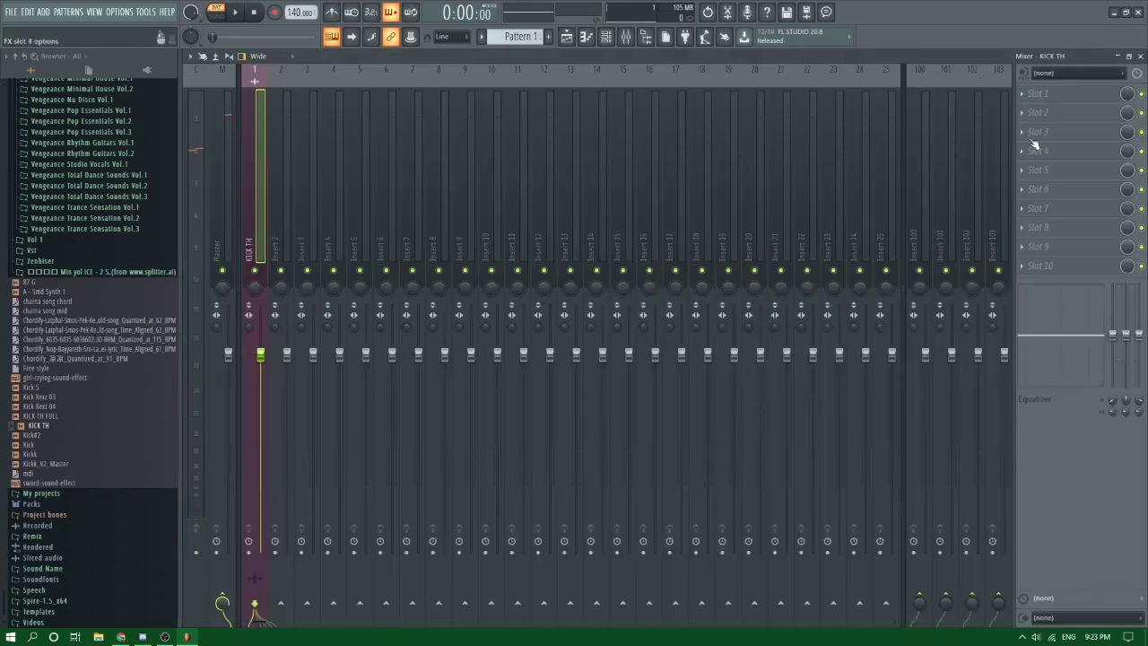
Step: Load Fruity parametric EQ 2 in slot 3 of the KICK TH track and slightly boost its band 1 low shelf
{"action": "left_click", "coordinate": [1040, 130]}
{"action": "left_click", "coordinate": [877, 305]}
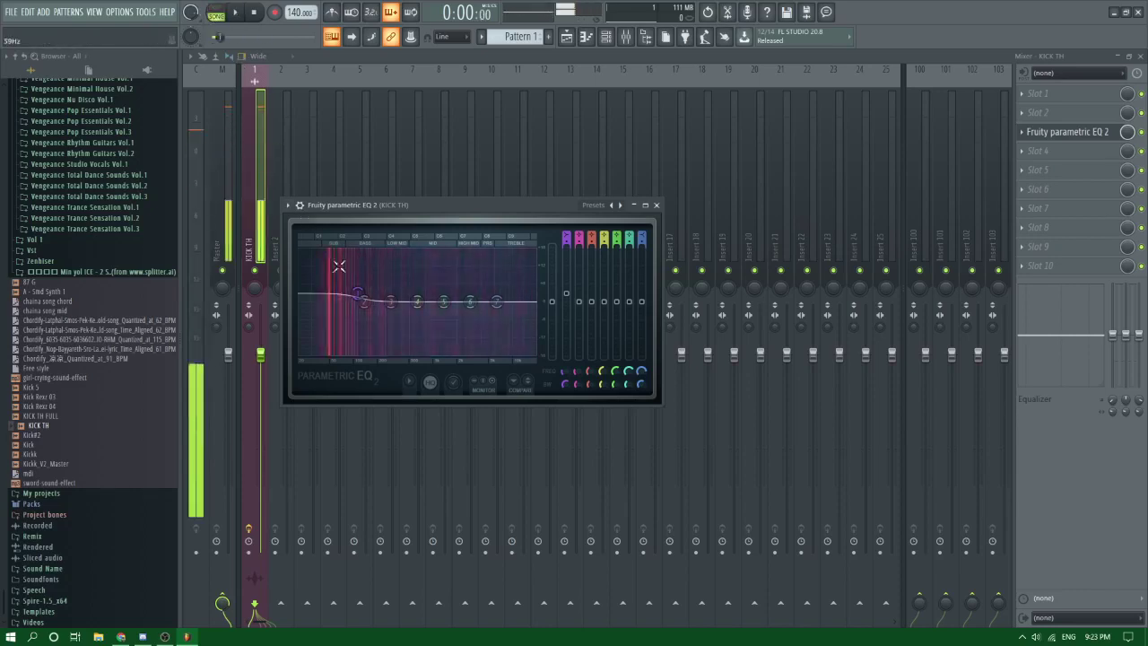
{"action": "left_click_drag", "start_coordinate": [357, 293], "coordinate": [359, 290]}
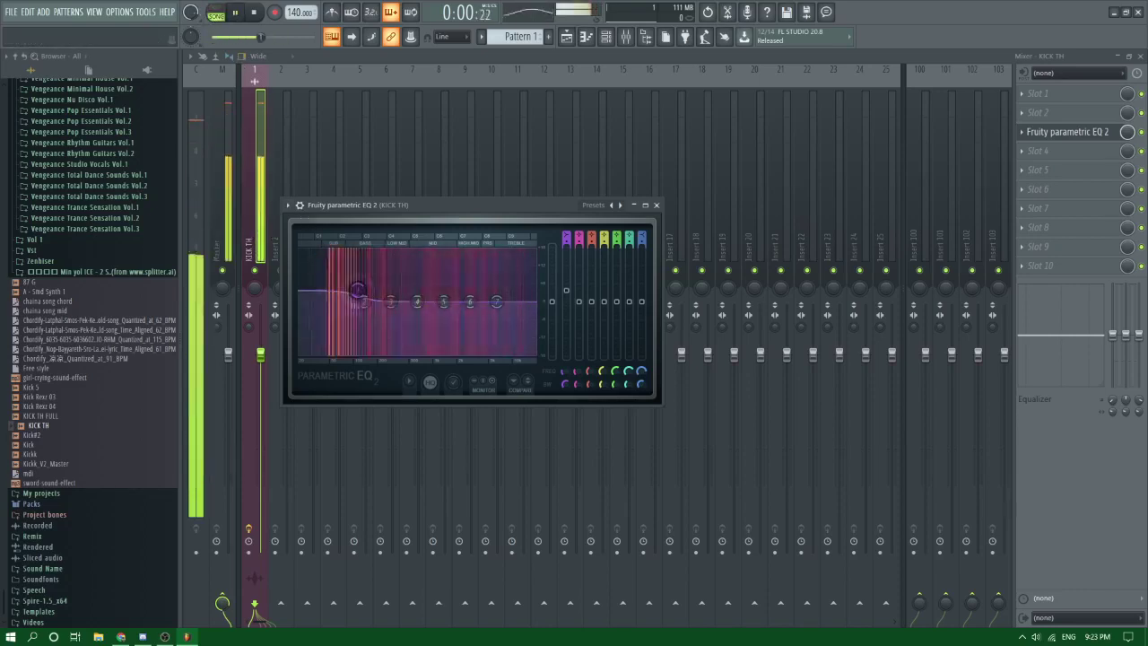
Step: Adjust the KICK TH mixer track's stereo separation and slightly lower its volume fader while listening to playback
{"action": "left_click", "coordinate": [266, 355]}
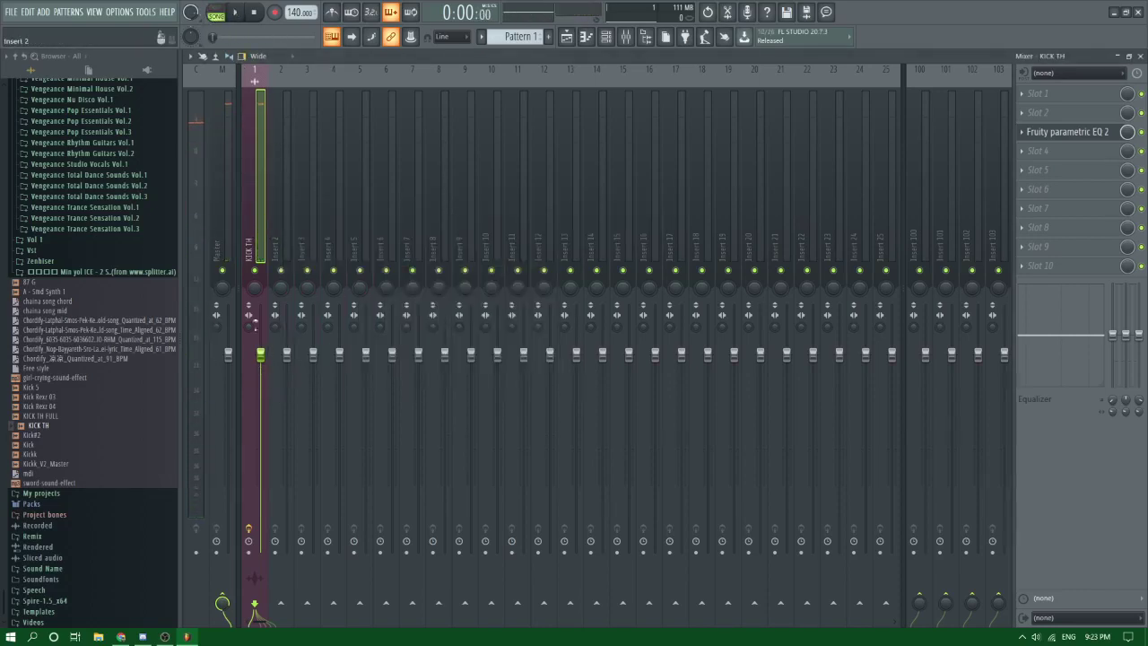
{"action": "key", "text": "space"}
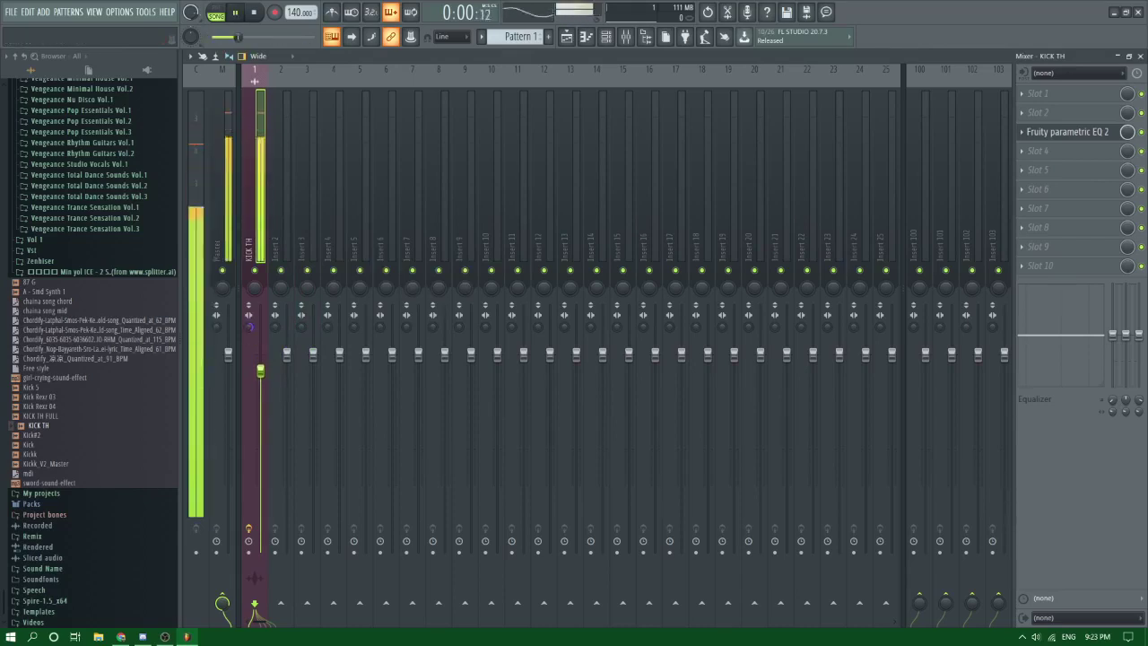
{"action": "key", "text": "space"}
Step: Set band 6 of the KICK TH EQ to a narrow, shallow cut just below 1 kHz and slightly lower the band 7 high shelf
{"action": "left_click", "coordinate": [1062, 134]}
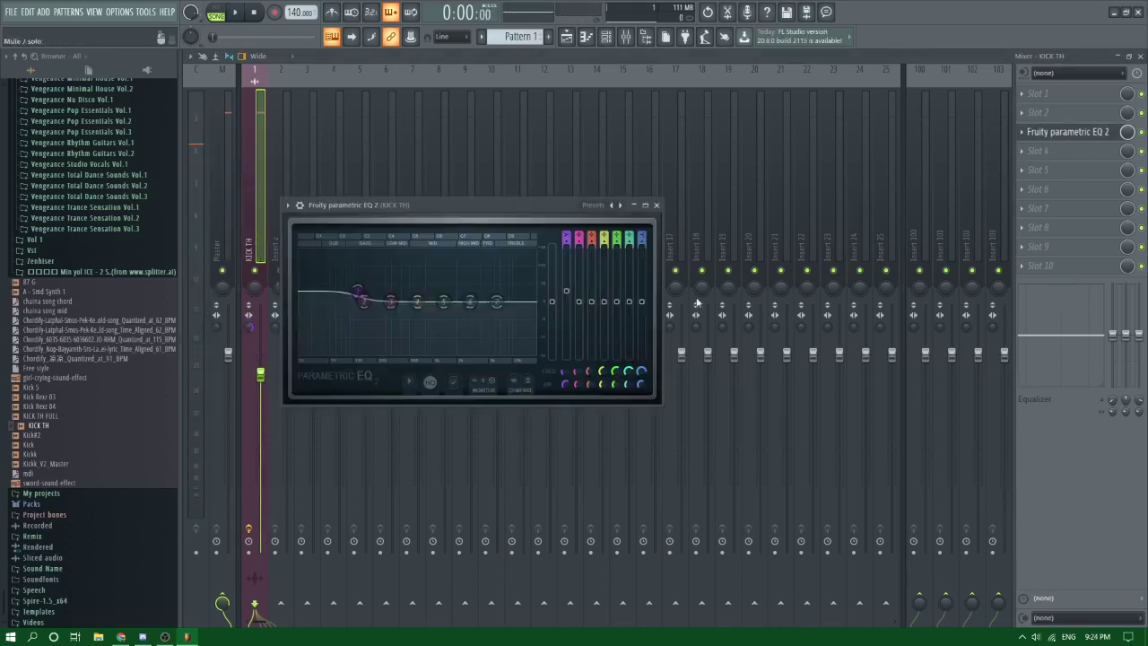
{"action": "key", "text": "space"}
{"action": "left_click_drag", "start_coordinate": [475, 350], "coordinate": [476, 347]}
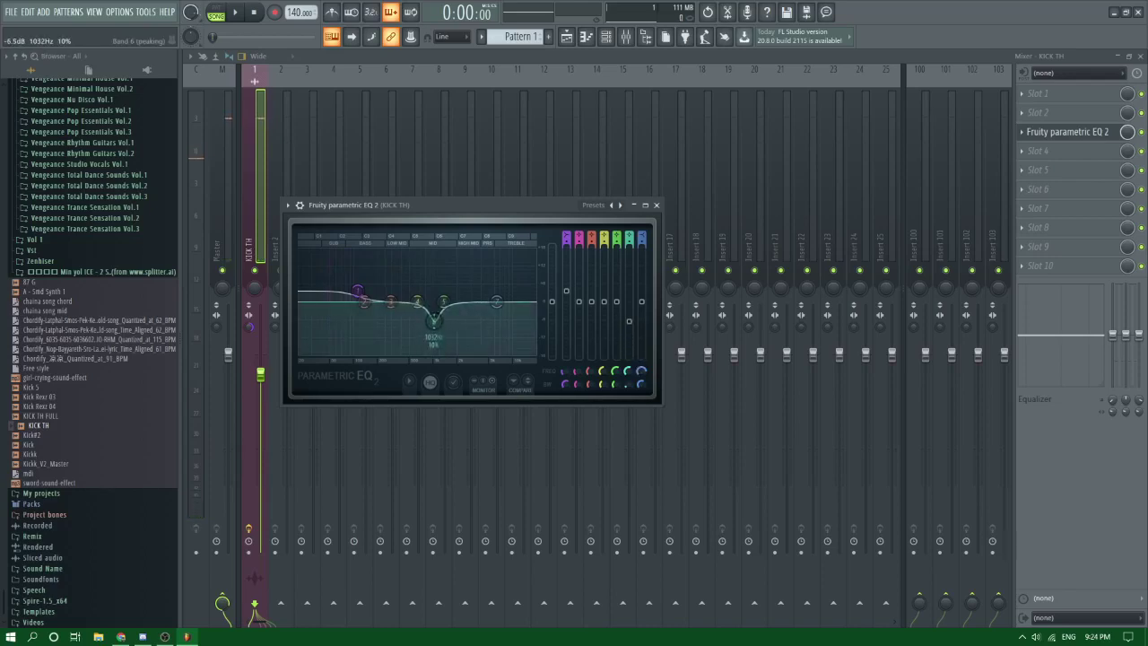
{"action": "key", "text": "space"}
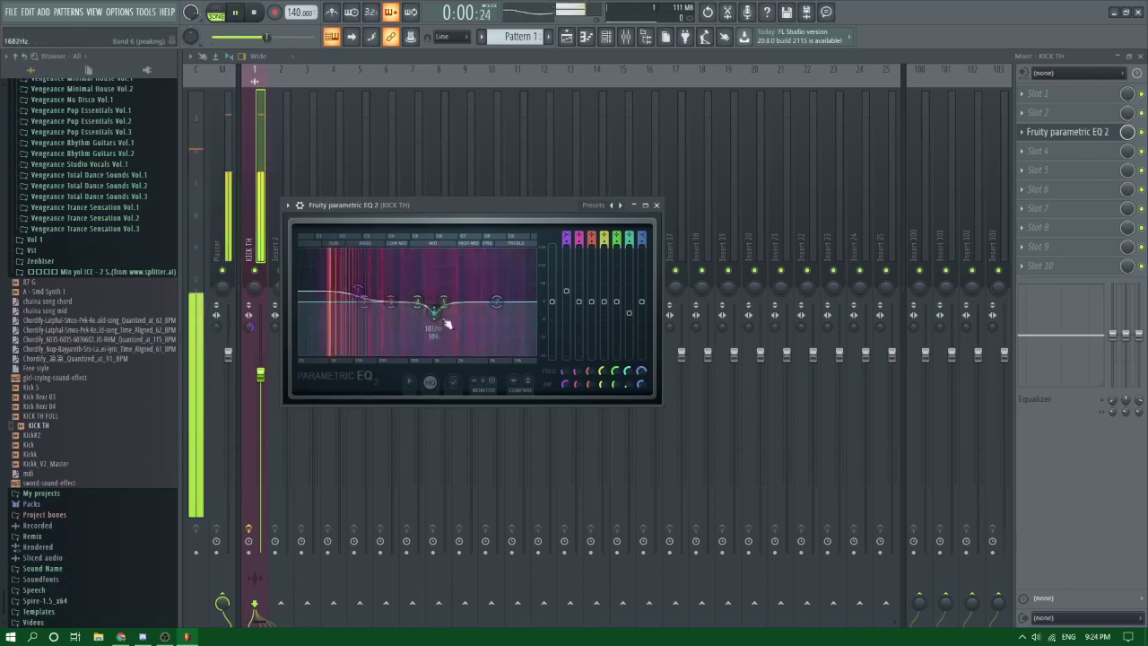
{"action": "key", "text": "space"}
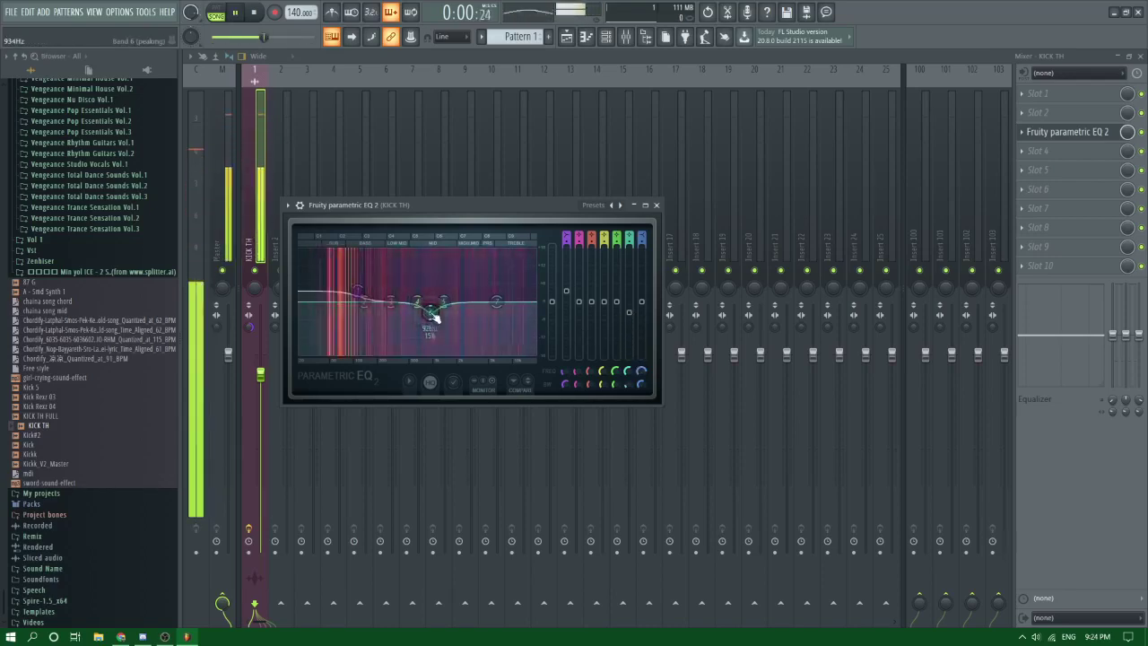
{"action": "key", "text": "space"}
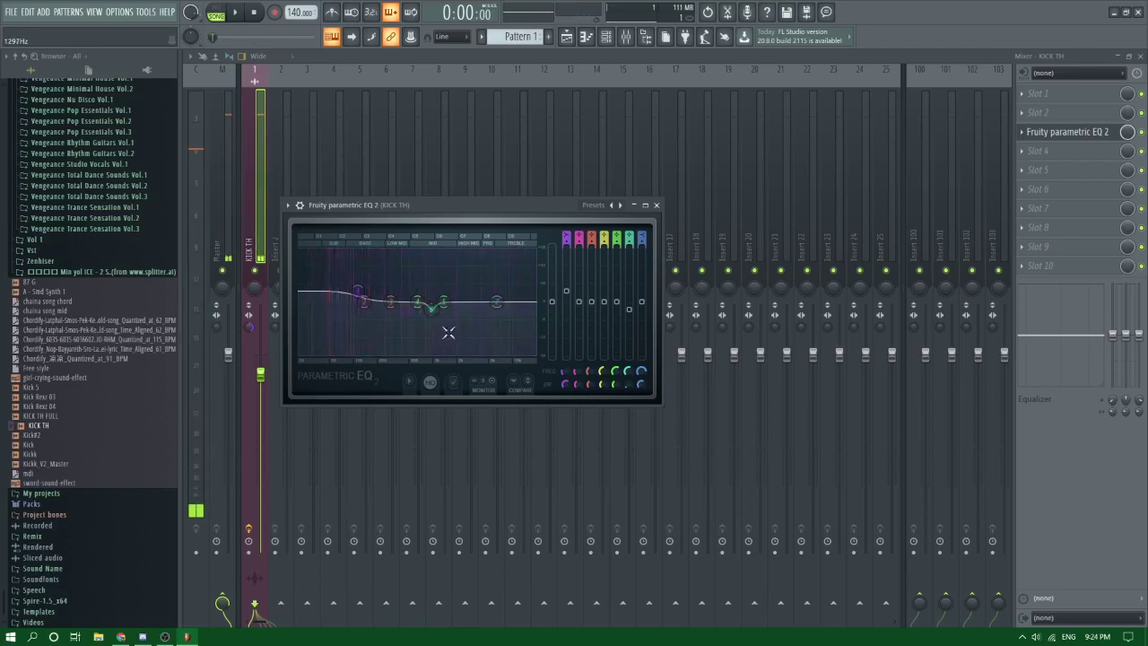
{"action": "mouse_move", "coordinate": [496, 302]}
{"action": "left_mouse_down"}
{"action": "mouse_move", "coordinate": [522, 285]}
{"action": "mouse_move", "coordinate": [464, 292]}
{"action": "mouse_move", "coordinate": [462, 304]}
{"action": "mouse_move", "coordinate": [482, 310]}
{"action": "left_mouse_up"}
{"action": "key", "text": "space"}
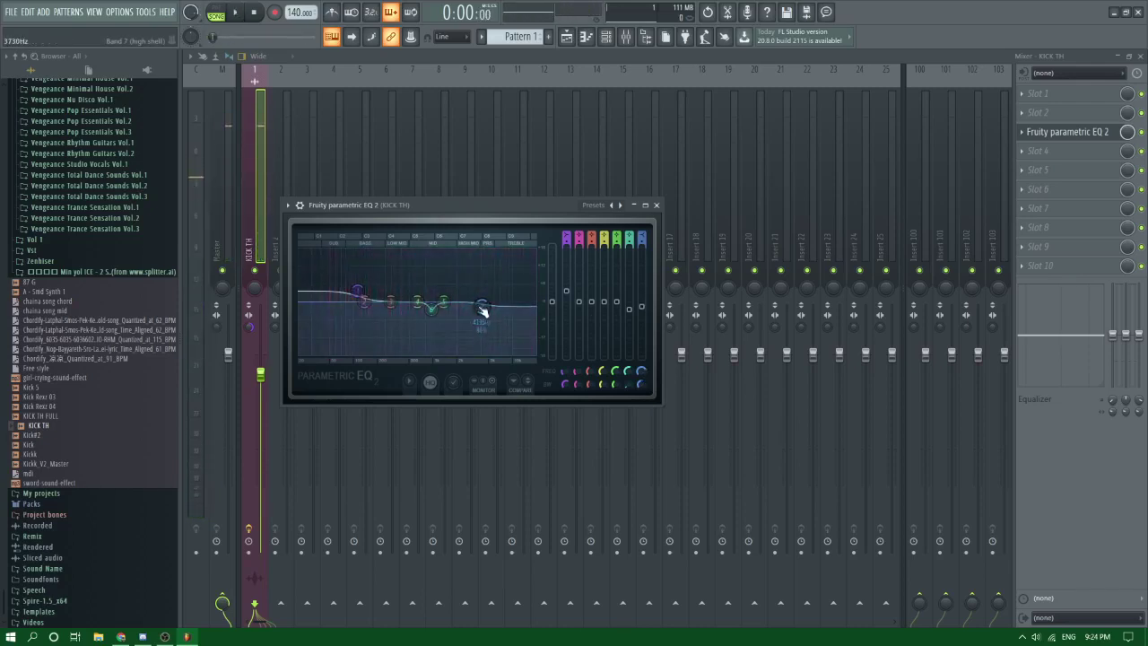
Step: Play the kick and slightly raise the KICK TH mixer track's volume fader
{"action": "key", "text": "space"}
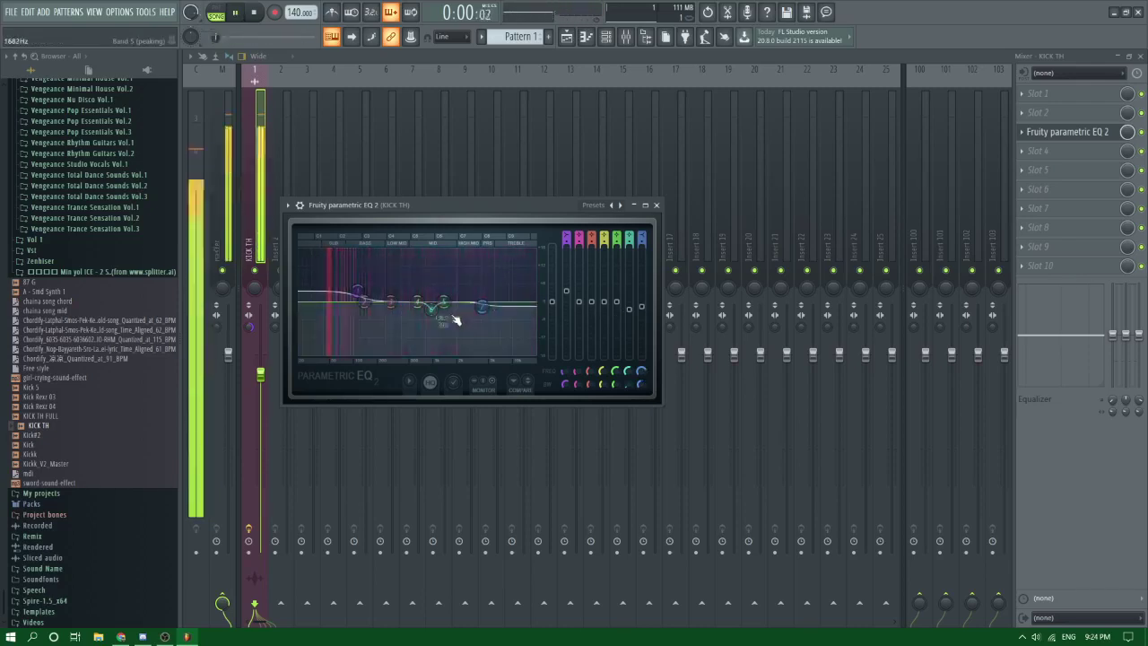
{"action": "key", "text": "space"}
{"action": "left_click_drag", "start_coordinate": [260, 374], "coordinate": [260, 368]}
{"action": "key", "text": "space"}
{"action": "key", "text": "space"}
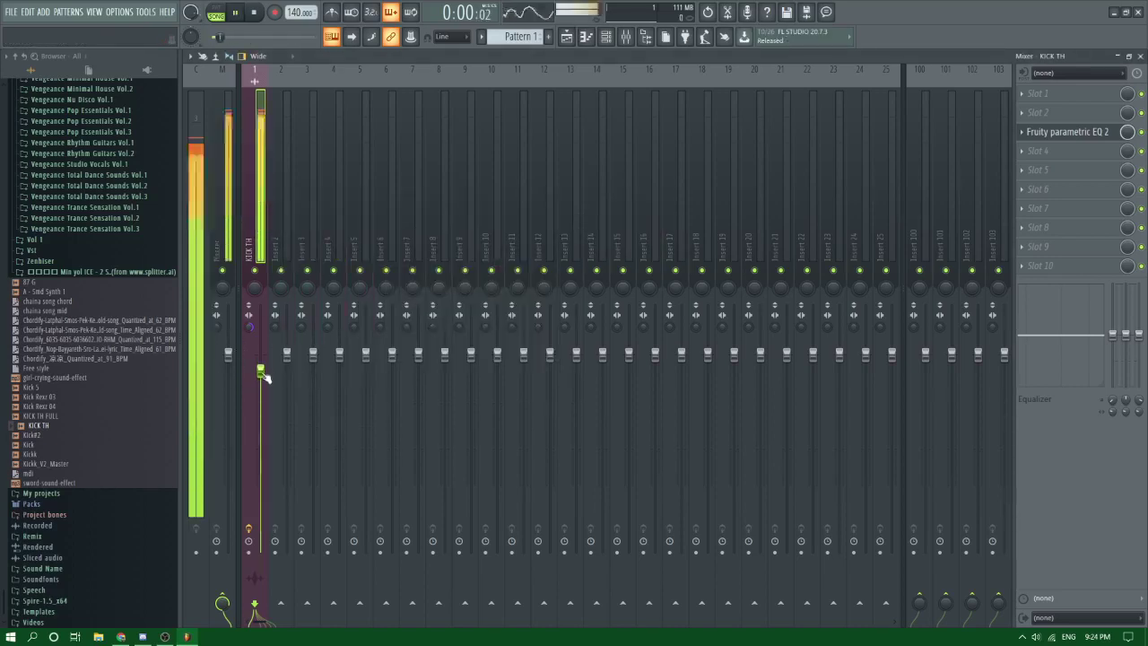
Step: Fill bars 1 to 4 of playlist Track 7 with a KICK TH clip on every beat and duplicate them into bars 5 to 8
{"action": "left_click", "coordinate": [579, 41]}
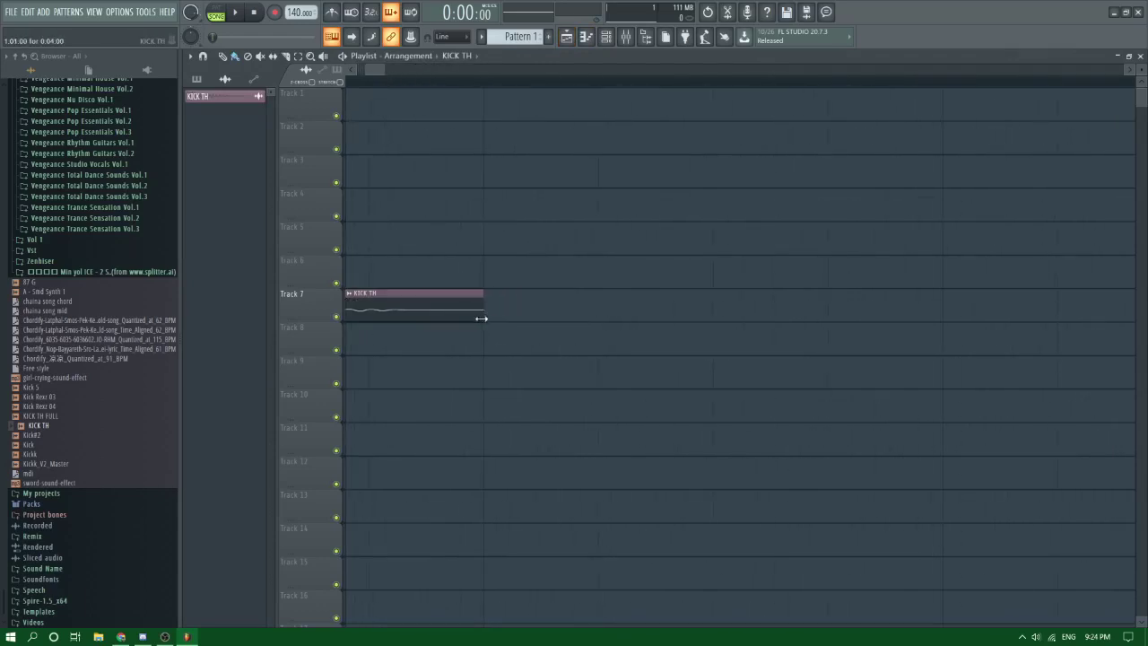
{"action": "scroll", "coordinate": [504, 330], "scroll_direction": "down", "scroll_amount": 5}
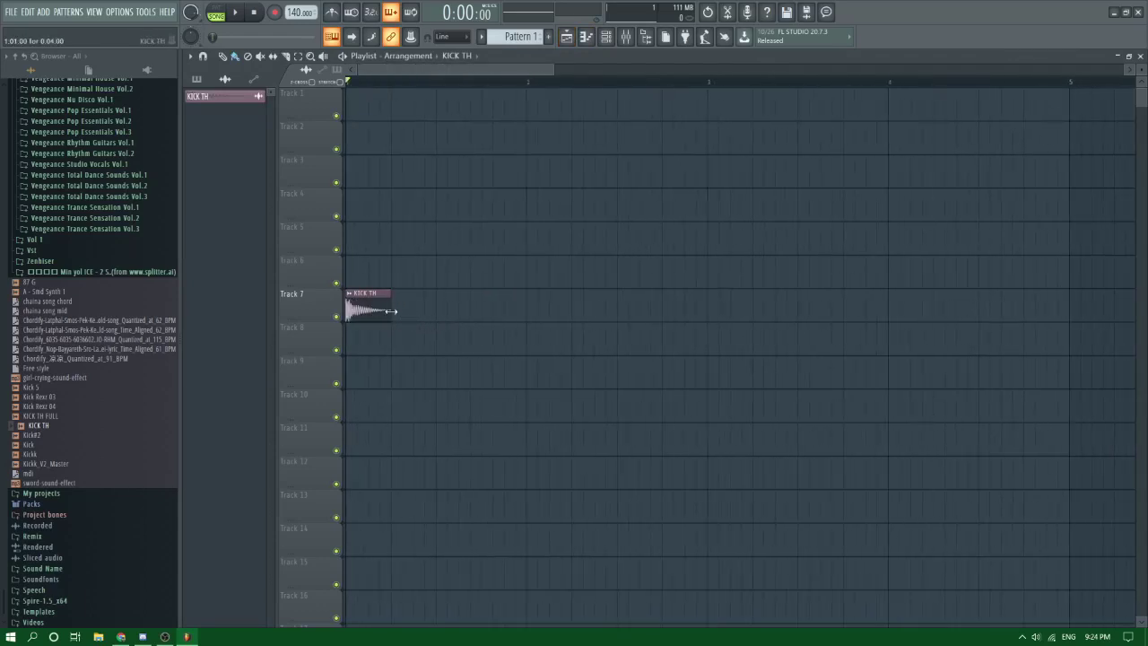
{"action": "left_click_drag", "start_coordinate": [391, 310], "coordinate": [1088, 313]}
{"action": "scroll", "coordinate": [1067, 316], "scroll_direction": "down", "scroll_amount": 4}
{"action": "right_click", "coordinate": [682, 313]}
{"action": "left_click_drag", "start_coordinate": [737, 313], "coordinate": [311, 318]}
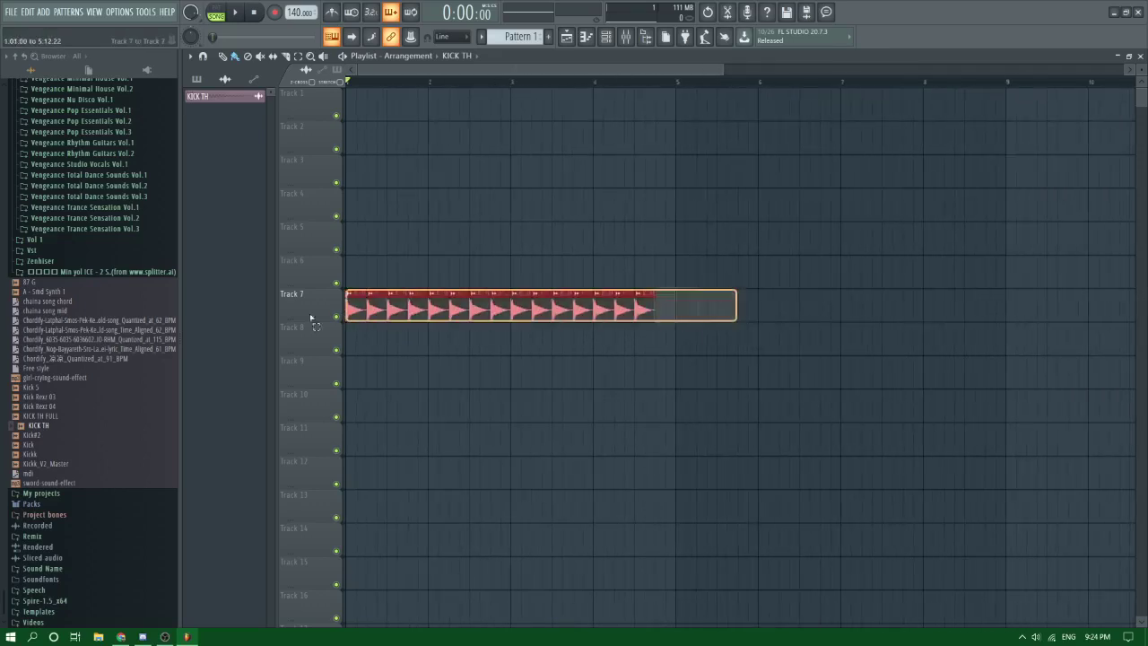
{"action": "left_click", "coordinate": [673, 317]}
{"action": "left_click_drag", "start_coordinate": [691, 314], "coordinate": [201, 322]}
{"action": "key", "text": "ctrl+b"}
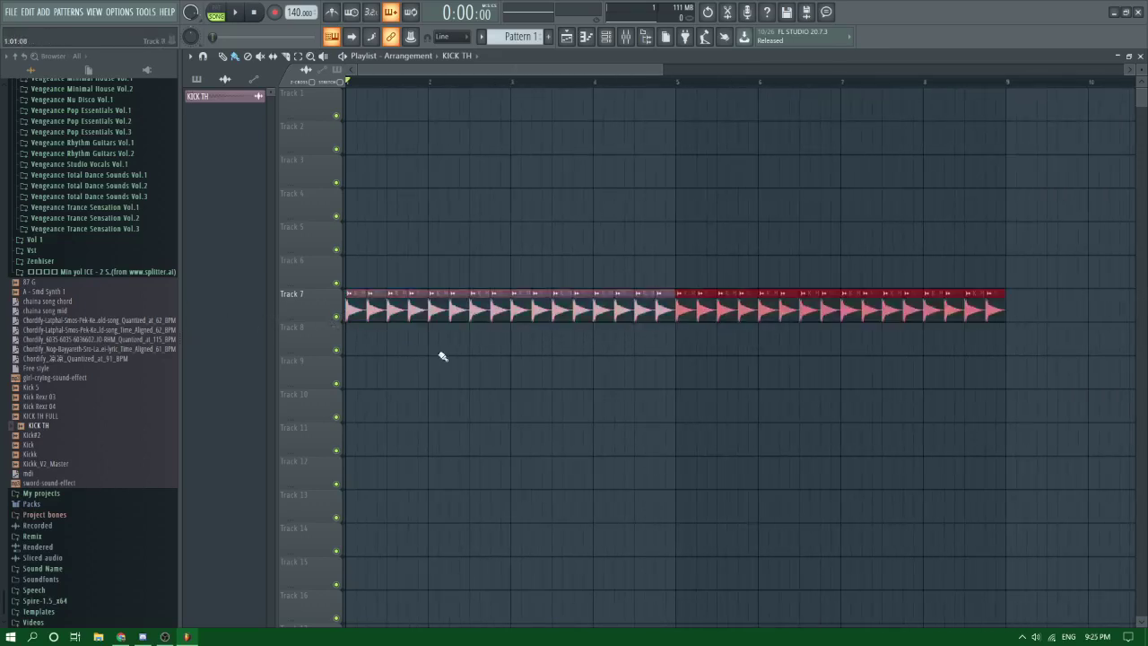
Step: Delete the last three kicks of bar 8 and duplicate the remaining kick run from bar 9
{"action": "scroll", "coordinate": [645, 343], "scroll_direction": "down", "scroll_amount": 3}
{"action": "right_click", "coordinate": [682, 317]}
{"action": "right_click", "coordinate": [664, 318]}
{"action": "left_click_drag", "start_coordinate": [762, 326], "coordinate": [135, 321]}
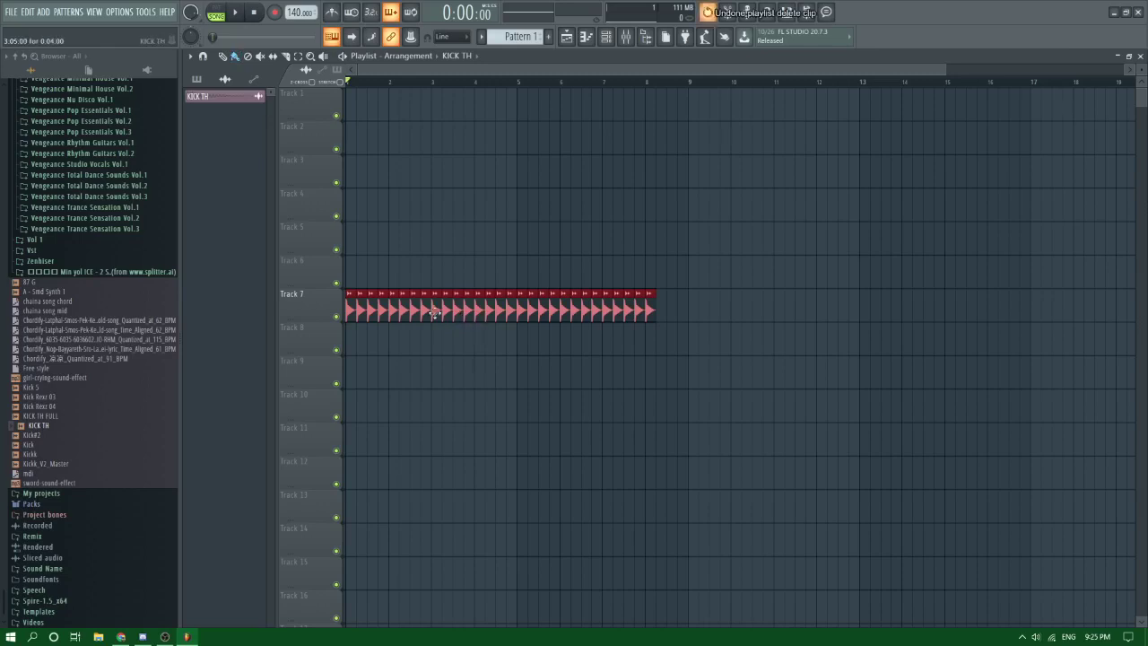
{"action": "key", "text": "ctrl+b"}
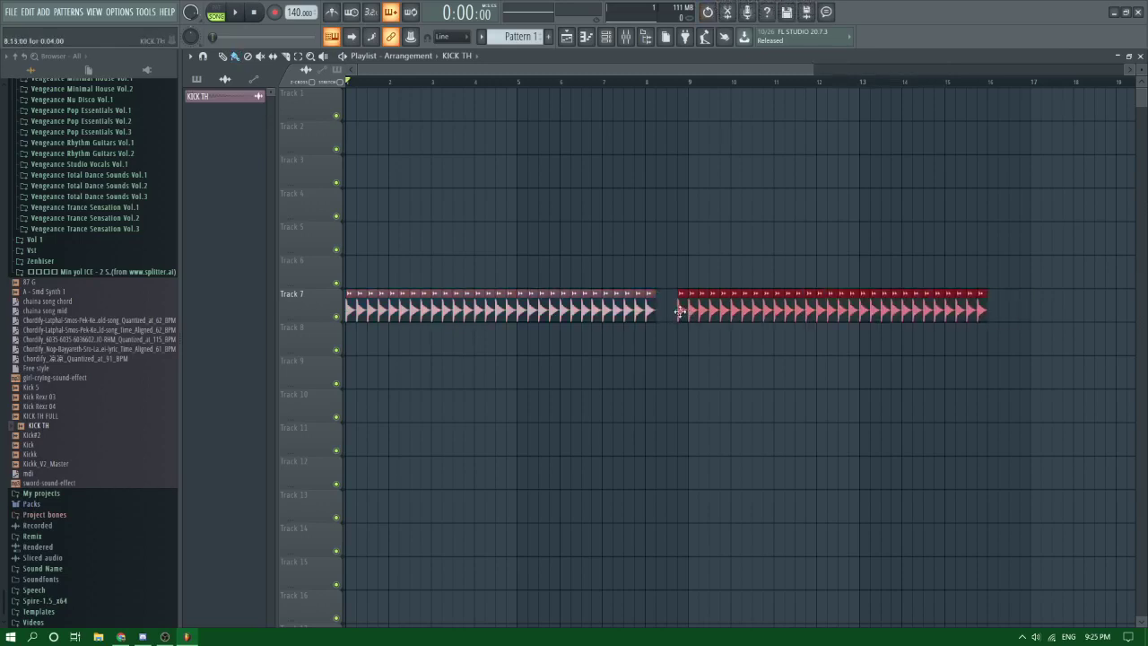
Step: Load Fruity parametric EQ 2 in slot 1 of the KICK TH mixer track with the 20Hz + 18kHz cut preset
{"action": "scroll", "coordinate": [687, 311], "scroll_direction": "down", "scroll_amount": 3}
{"action": "left_click", "coordinate": [630, 392], "text": "ctrl"}
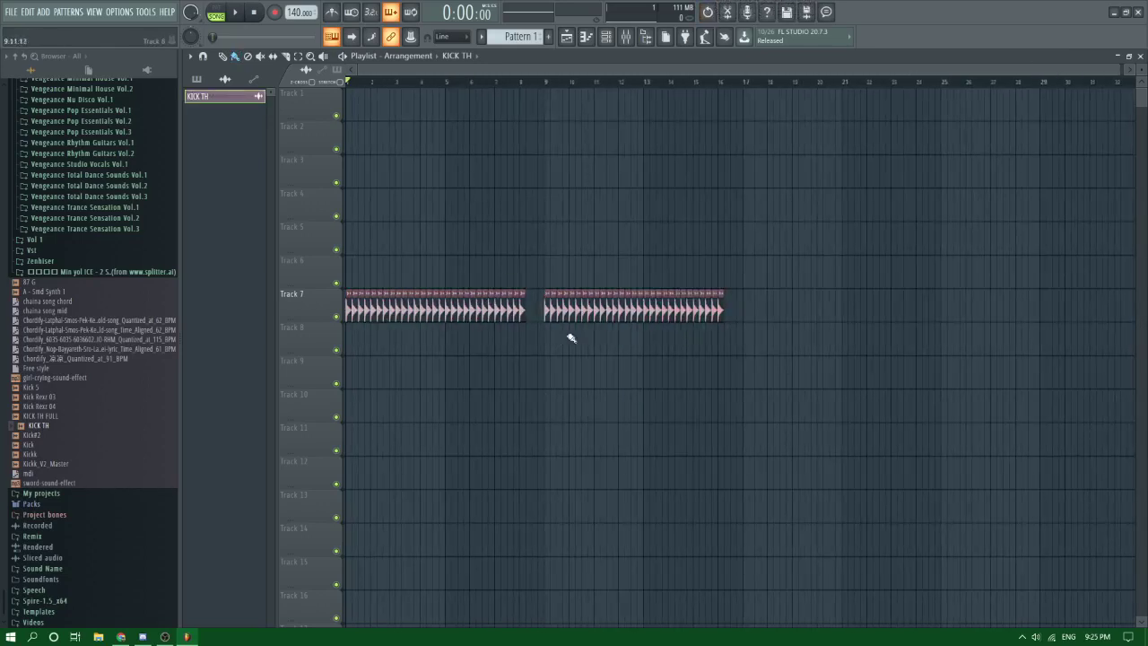
{"action": "double_click", "coordinate": [593, 310]}
{"action": "left_click", "coordinate": [627, 37]}
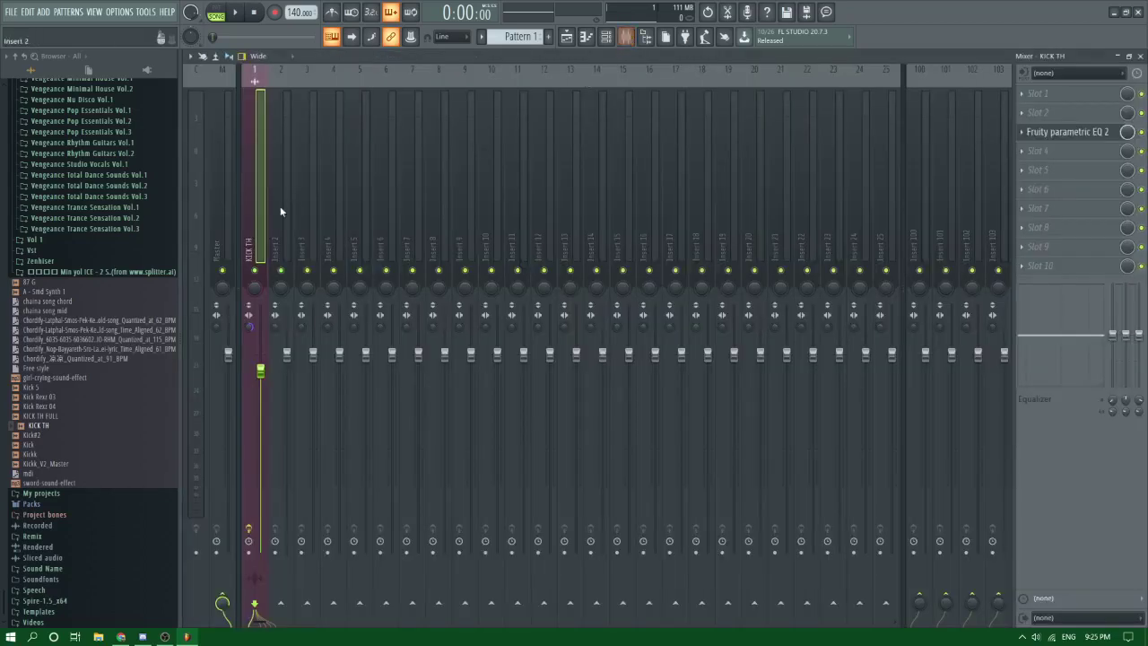
{"action": "left_click", "coordinate": [1026, 94]}
{"action": "left_click", "coordinate": [866, 298]}
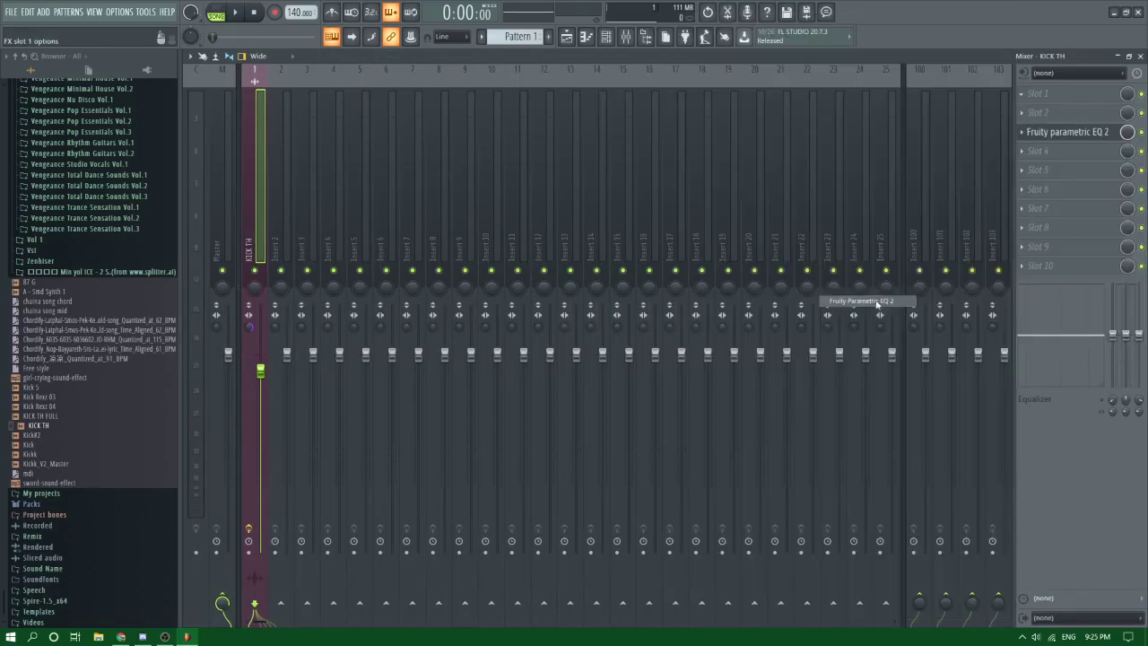
{"action": "left_click", "coordinate": [589, 174]}
{"action": "left_click", "coordinate": [589, 174]}
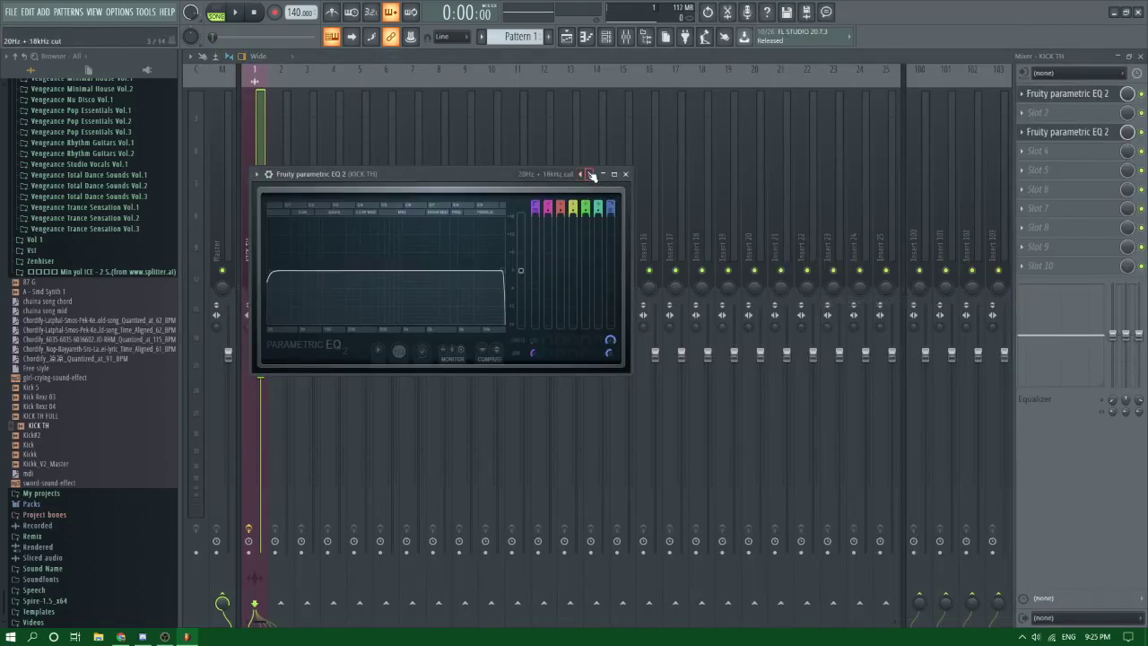
Step: Create an automation clip for the slot 1 EQ's band 1 frequency and raise its starting point to about 53%
{"action": "right_click", "coordinate": [589, 174]}
{"action": "left_click", "coordinate": [468, 171]}
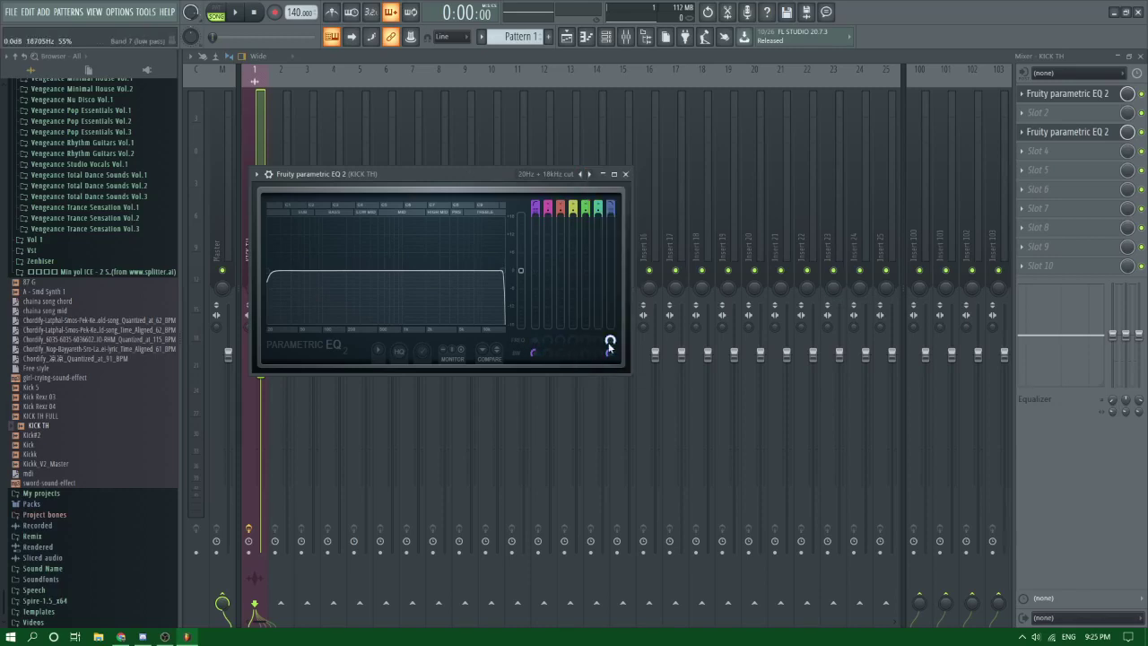
{"action": "right_click", "coordinate": [533, 343]}
{"action": "left_click", "coordinate": [569, 424]}
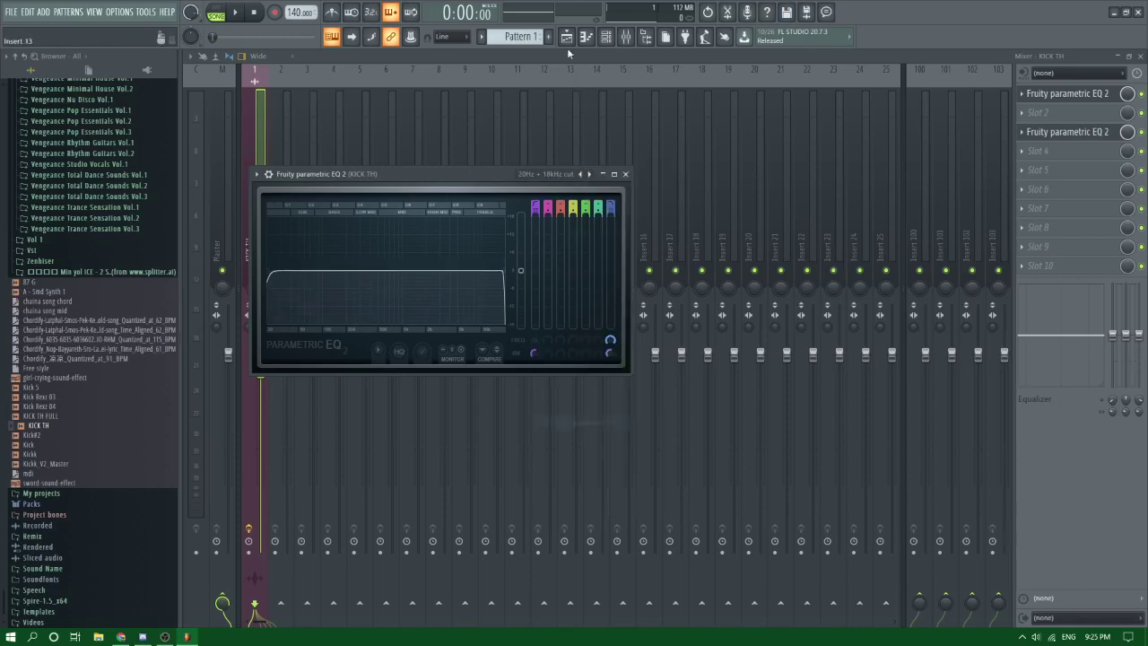
{"action": "left_click", "coordinate": [565, 37]}
{"action": "left_click_drag", "start_coordinate": [346, 118], "coordinate": [342, 110]}
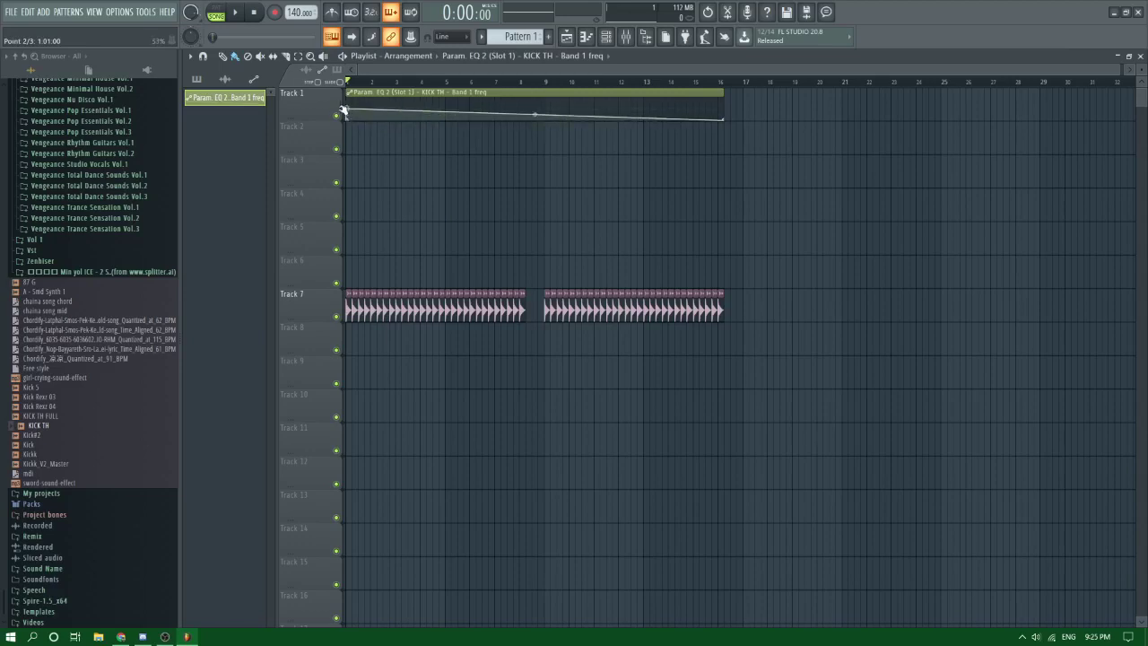
Step: Bend the band 1 frequency automation so it falls mainly towards its end, listening around bars 8 and 15
{"action": "key", "text": "space"}
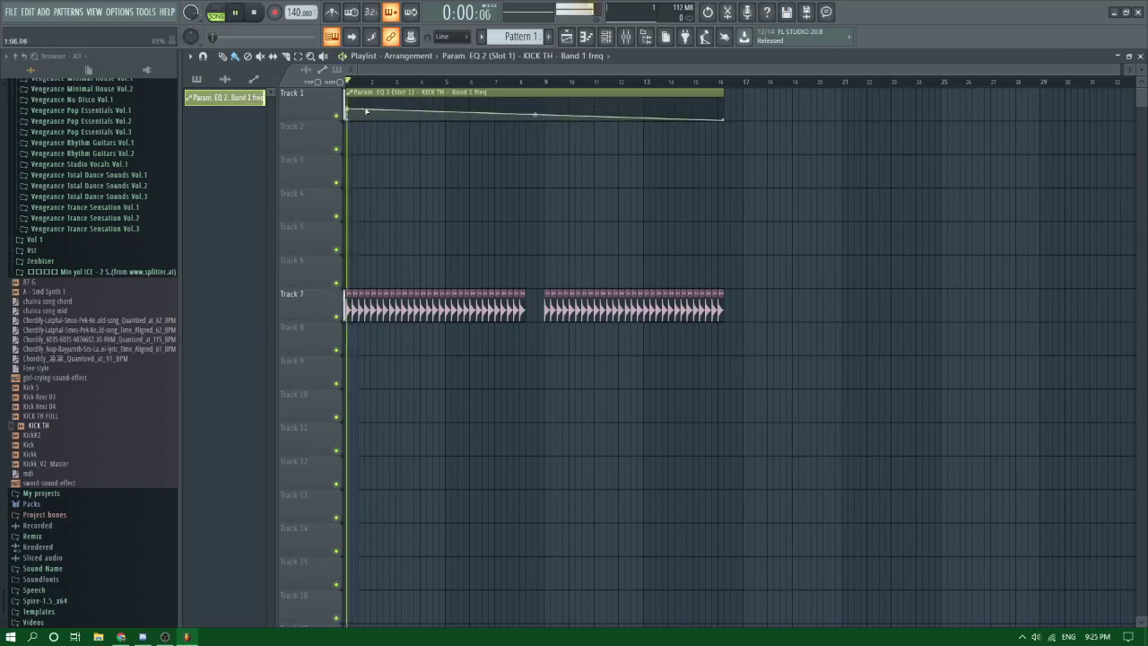
{"action": "left_click", "coordinate": [519, 82]}
{"action": "scroll", "coordinate": [540, 291], "scroll_direction": "up", "scroll_amount": 4}
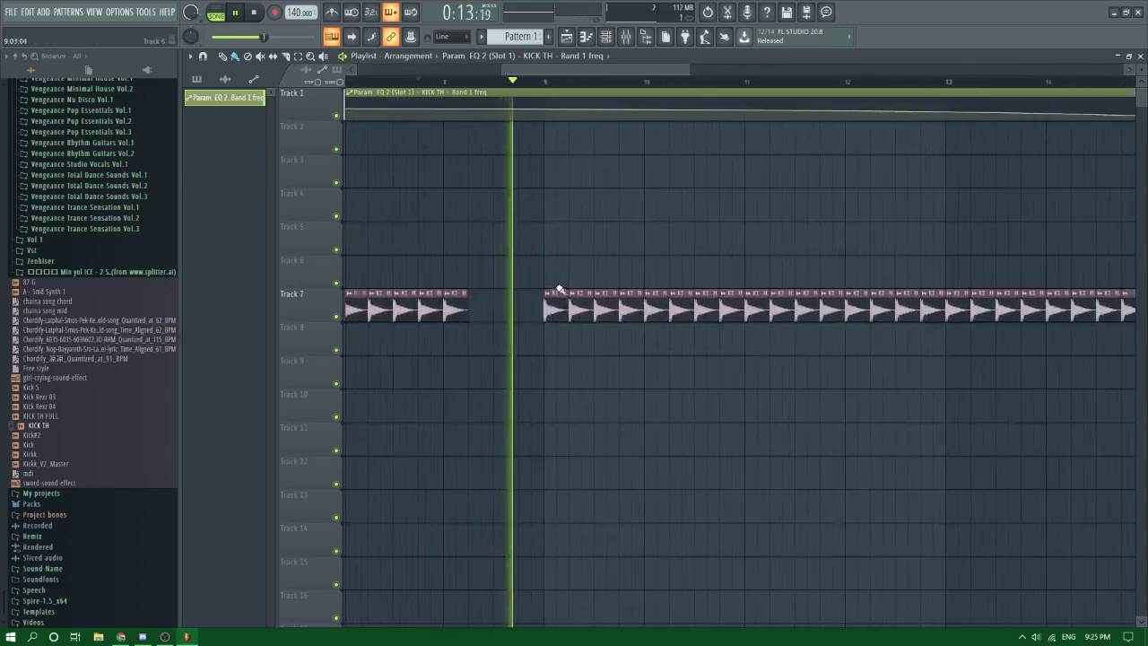
{"action": "scroll", "coordinate": [549, 300], "scroll_direction": "down", "scroll_amount": 3}
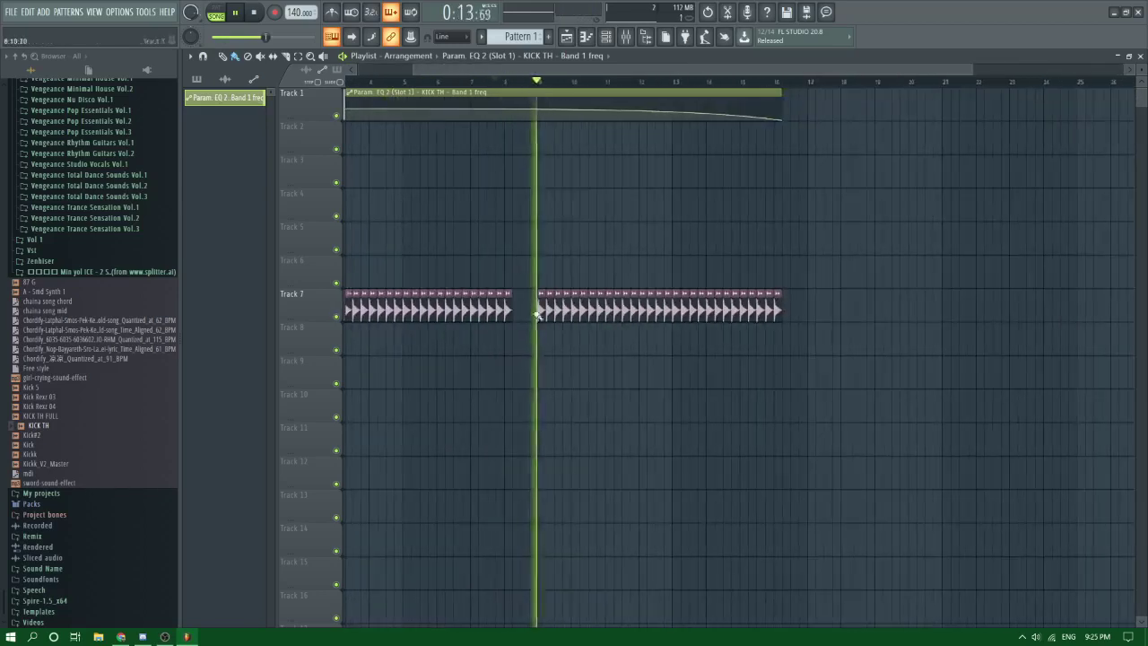
{"action": "left_click", "coordinate": [728, 82]}
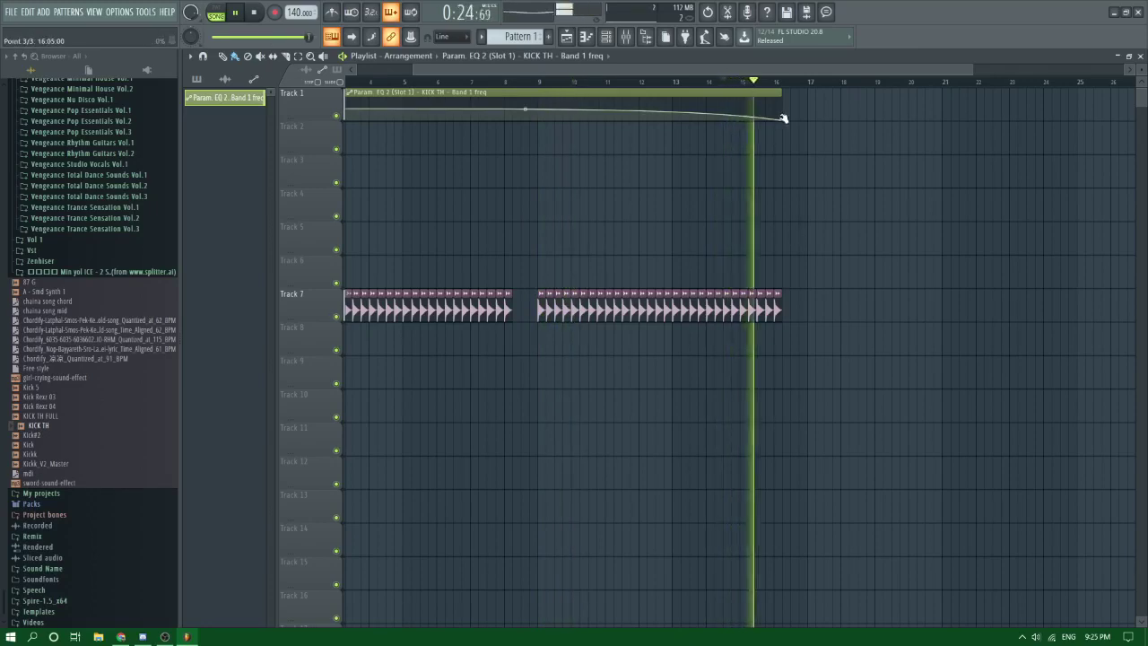
Step: Extend the band 1 frequency automation clip to bar 17 and play its final bars
{"action": "mouse_move", "coordinate": [782, 118]}
{"action": "left_mouse_down"}
{"action": "mouse_move", "coordinate": [804, 127]}
{"action": "mouse_move", "coordinate": [772, 132]}
{"action": "left_mouse_up"}
{"action": "key", "text": "space"}
{"action": "key", "text": "space"}
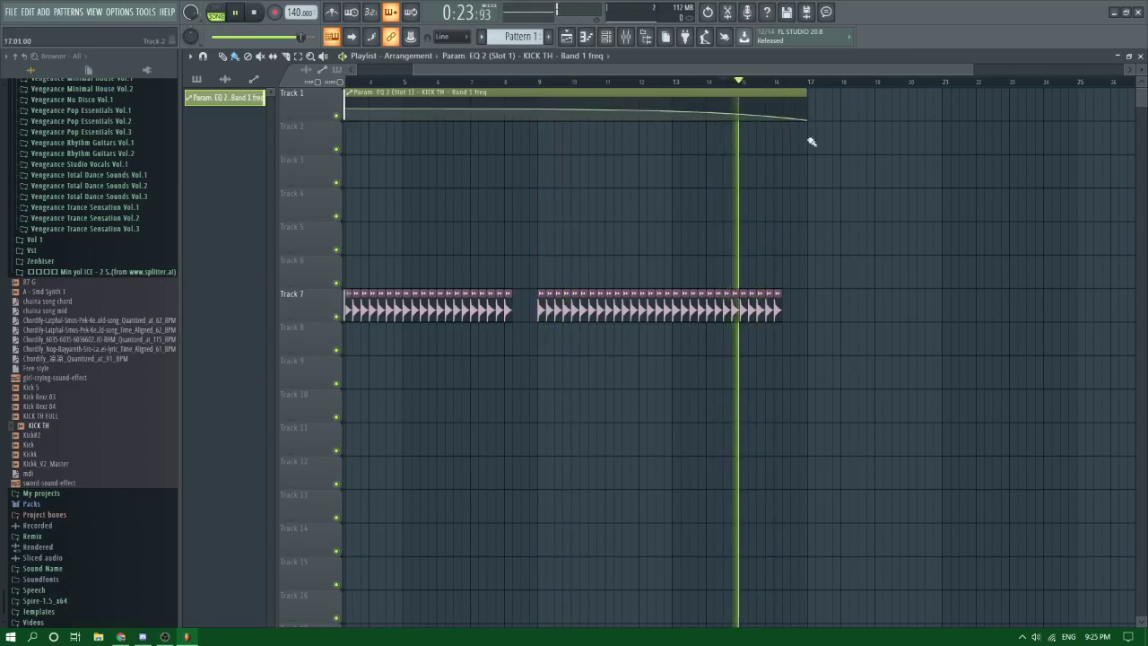
{"action": "scroll", "coordinate": [785, 319], "scroll_direction": "up", "scroll_amount": 2}
{"action": "scroll", "coordinate": [785, 319], "scroll_direction": "up", "scroll_amount": 2}
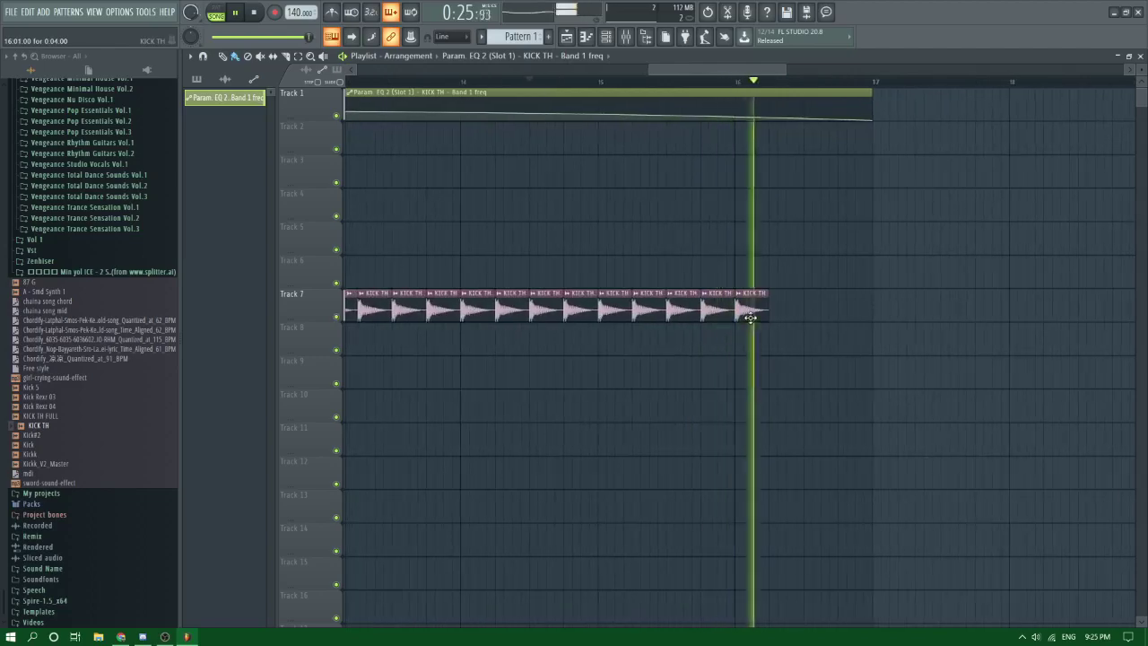
Step: Duplicate all Track 7 kicks from bars 1 to 16 so the copies start at bar 17
{"action": "left_click", "coordinate": [822, 307]}
{"action": "scroll", "coordinate": [819, 308], "scroll_direction": "down", "scroll_amount": 3}
{"action": "key", "text": "space"}
{"action": "right_click", "coordinate": [778, 282]}
{"action": "scroll", "coordinate": [747, 351], "scroll_direction": "down", "scroll_amount": 1}
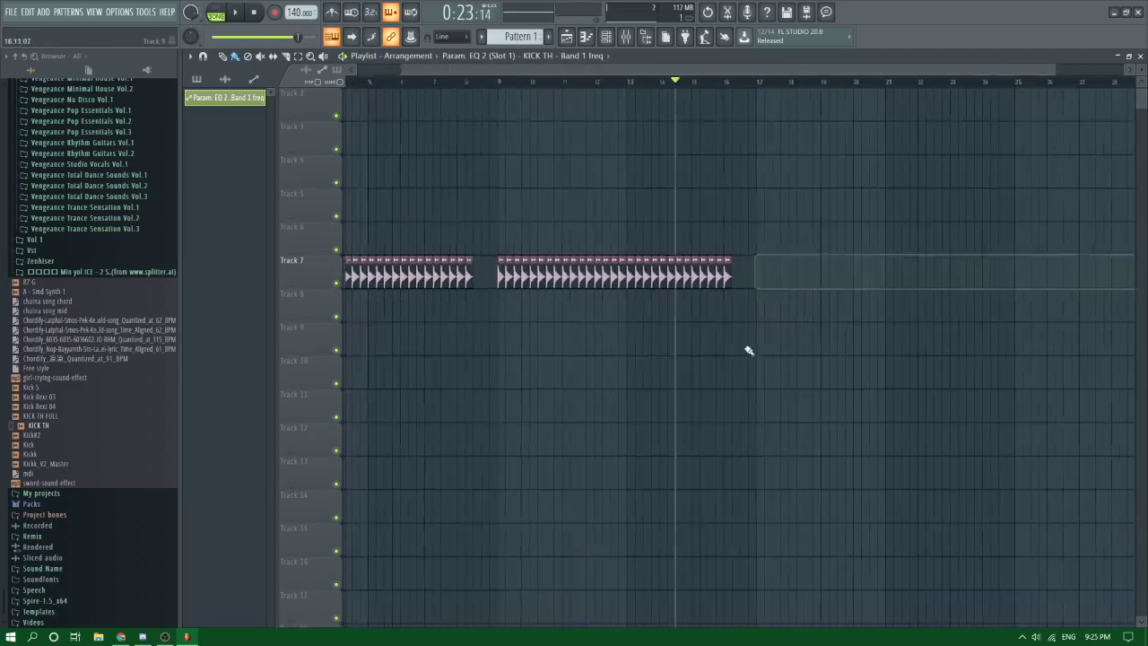
{"action": "left_click_drag", "start_coordinate": [825, 309], "coordinate": [296, 269]}
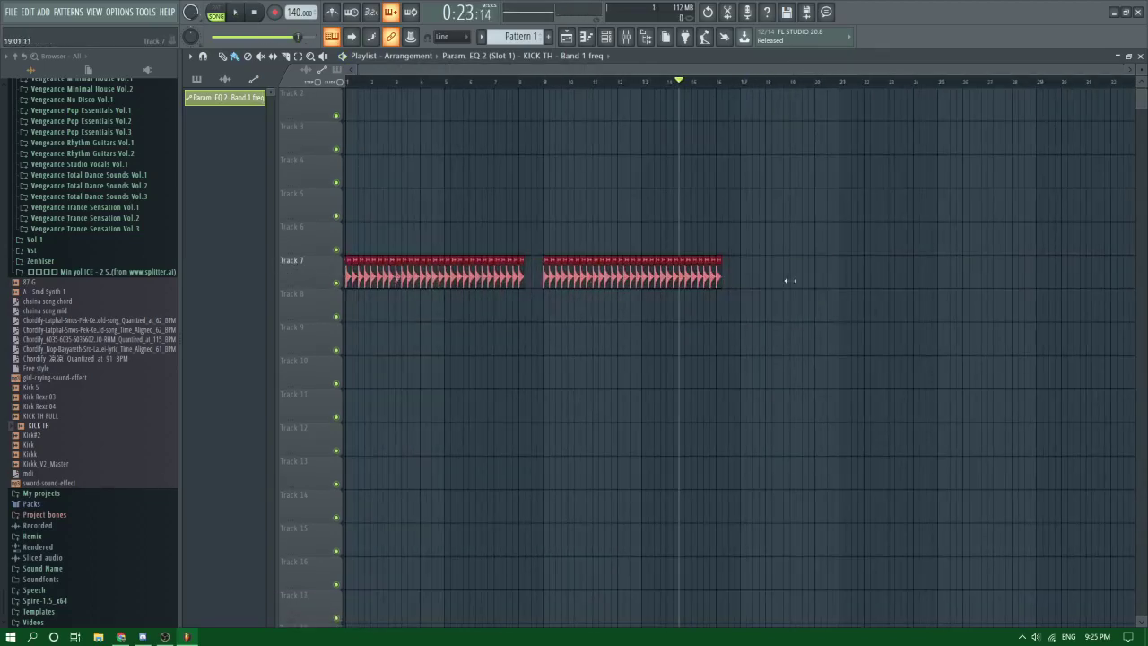
{"action": "key", "text": "ctrl+b"}
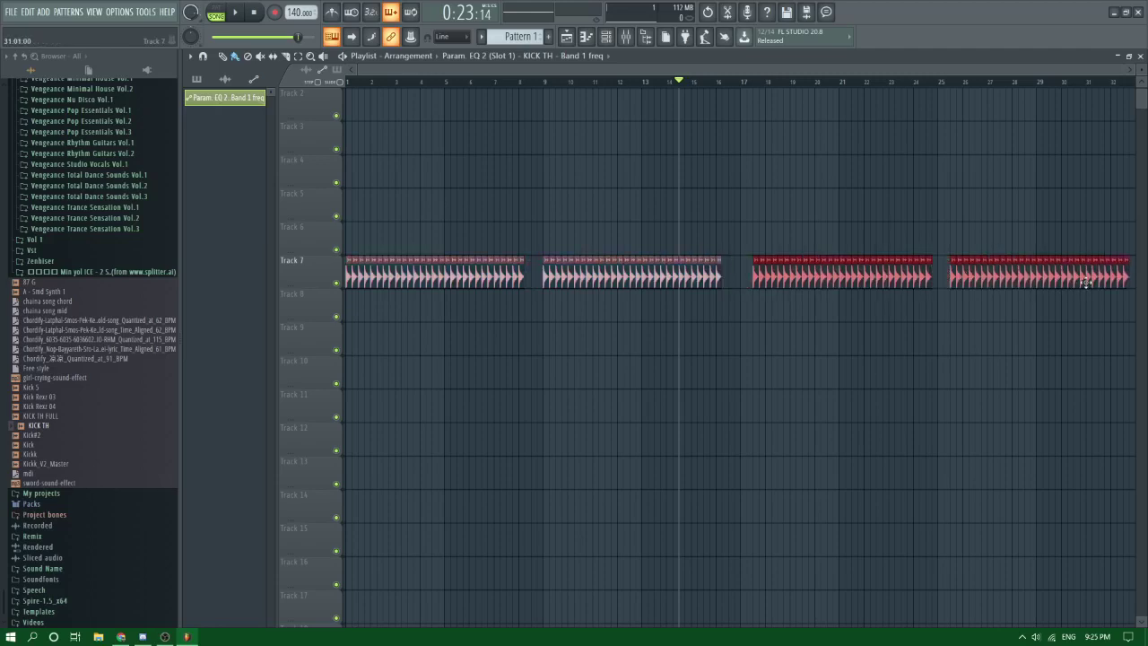
Step: Browse to the Drum One Shots in Vol 1's Sample Pack and audition several Ultrasonic claps
{"action": "left_click", "coordinate": [36, 251]}
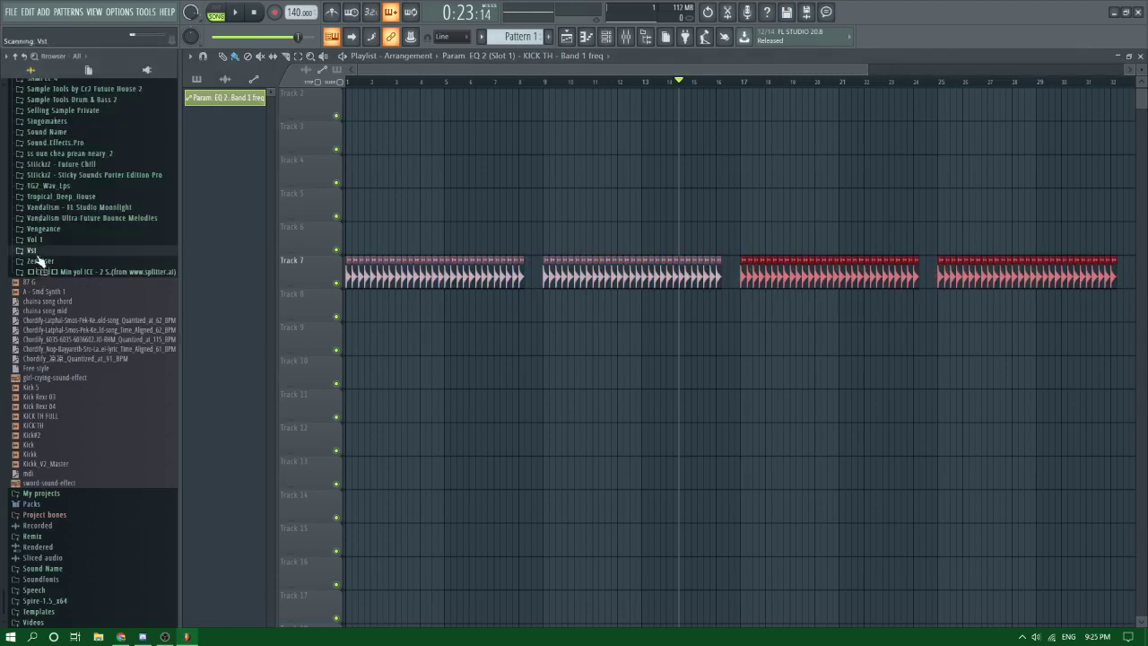
{"action": "left_click", "coordinate": [38, 252]}
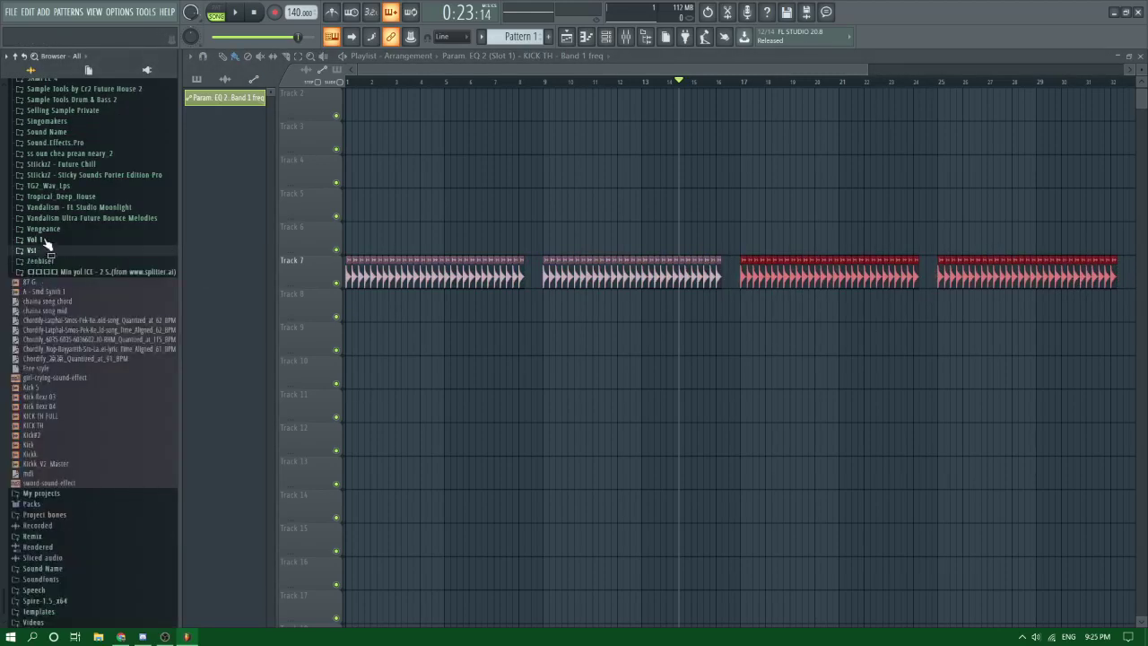
{"action": "left_click", "coordinate": [36, 239]}
{"action": "left_click", "coordinate": [52, 261]}
{"action": "left_click", "coordinate": [59, 282]}
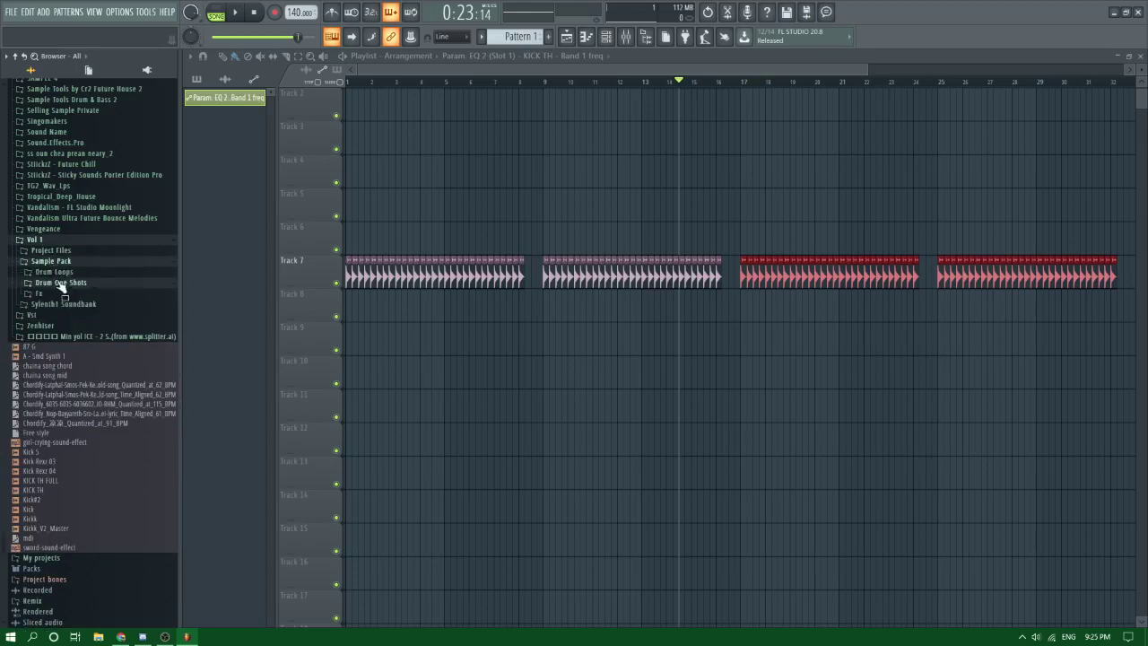
{"action": "left_click", "coordinate": [55, 304]}
{"action": "left_click", "coordinate": [63, 332]}
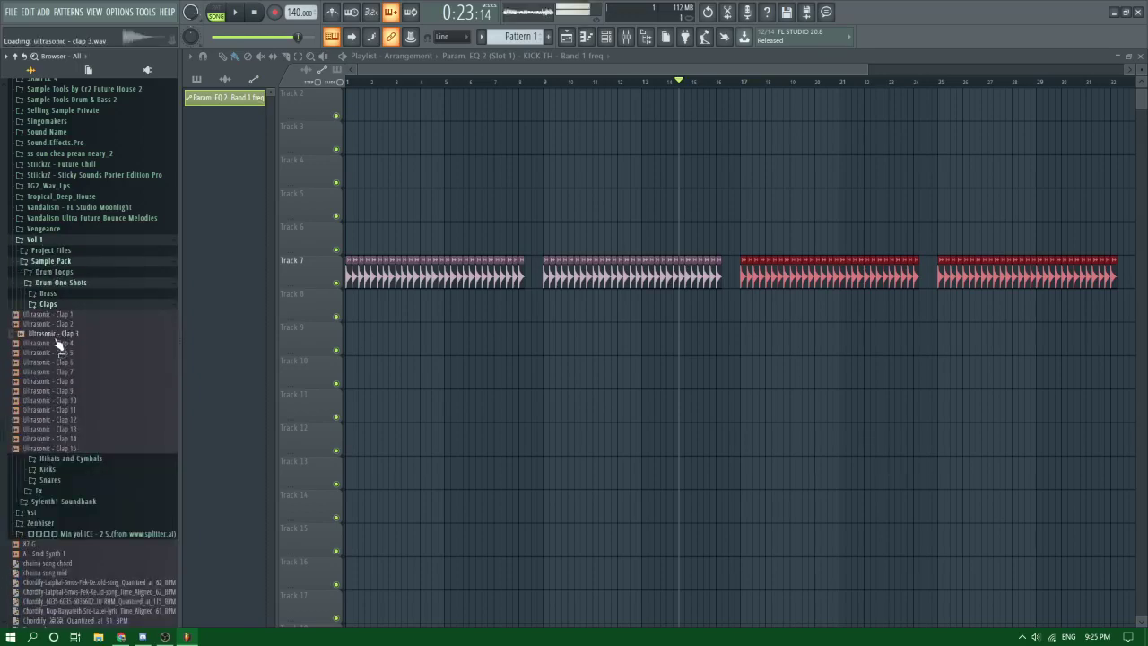
{"action": "left_click", "coordinate": [57, 410]}
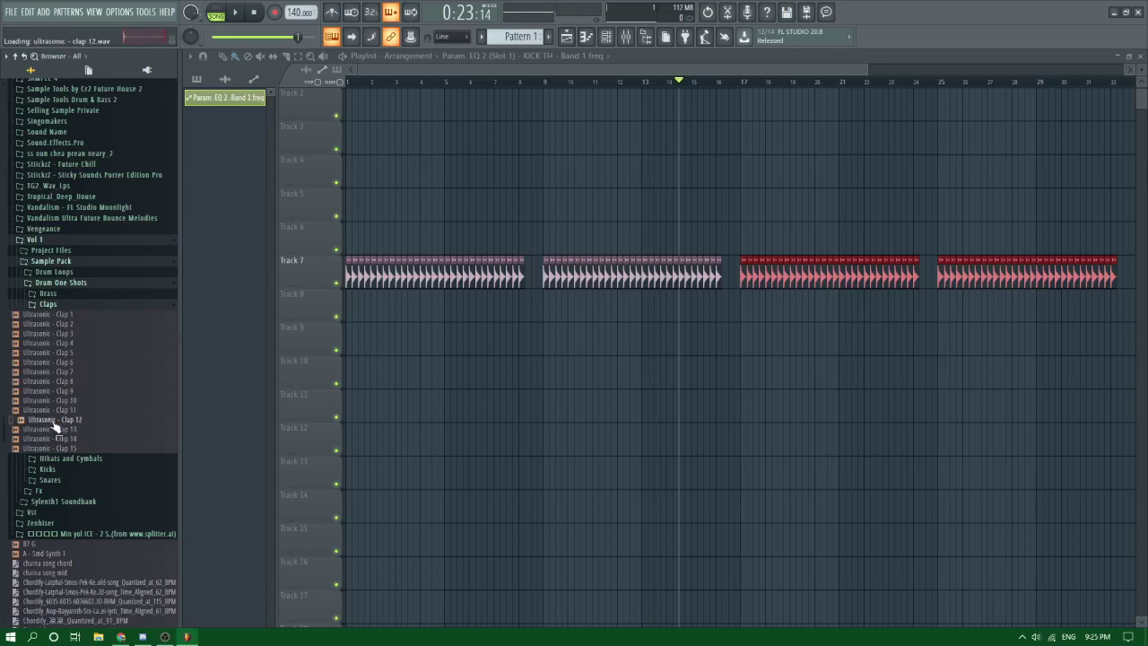
Step: Audition the Ultrasonic brass one shots and a few of the snares in the same pack
{"action": "left_click", "coordinate": [51, 294]}
{"action": "left_click", "coordinate": [51, 323]}
{"action": "left_click", "coordinate": [53, 313]}
{"action": "left_click", "coordinate": [57, 304]}
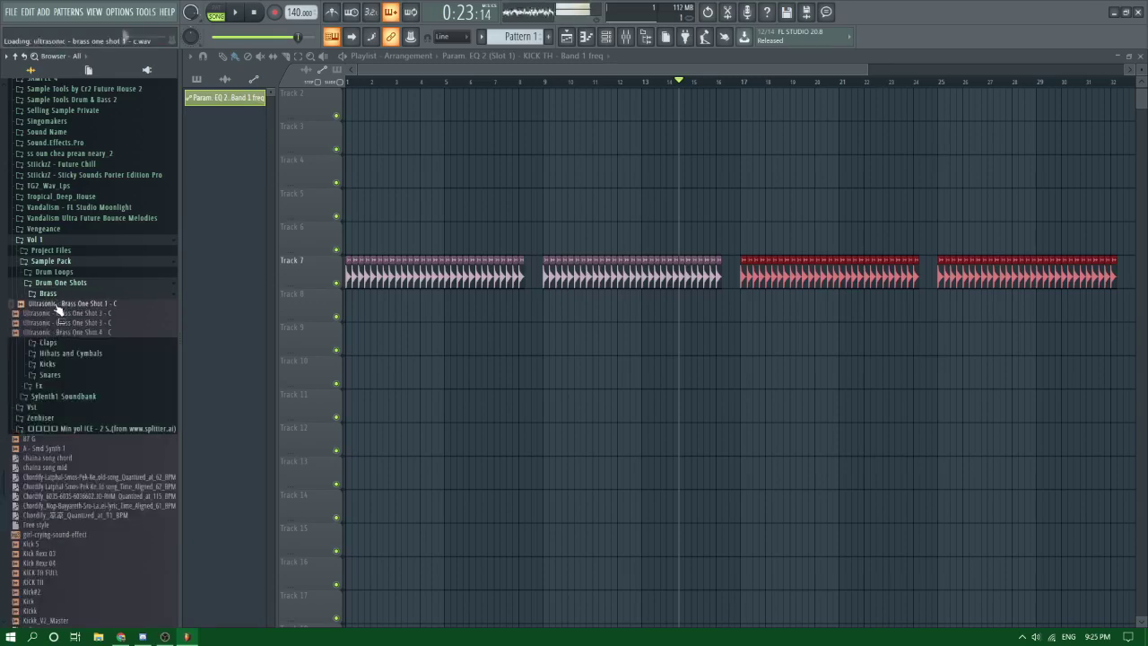
{"action": "left_click", "coordinate": [63, 332]}
{"action": "left_click", "coordinate": [49, 374]}
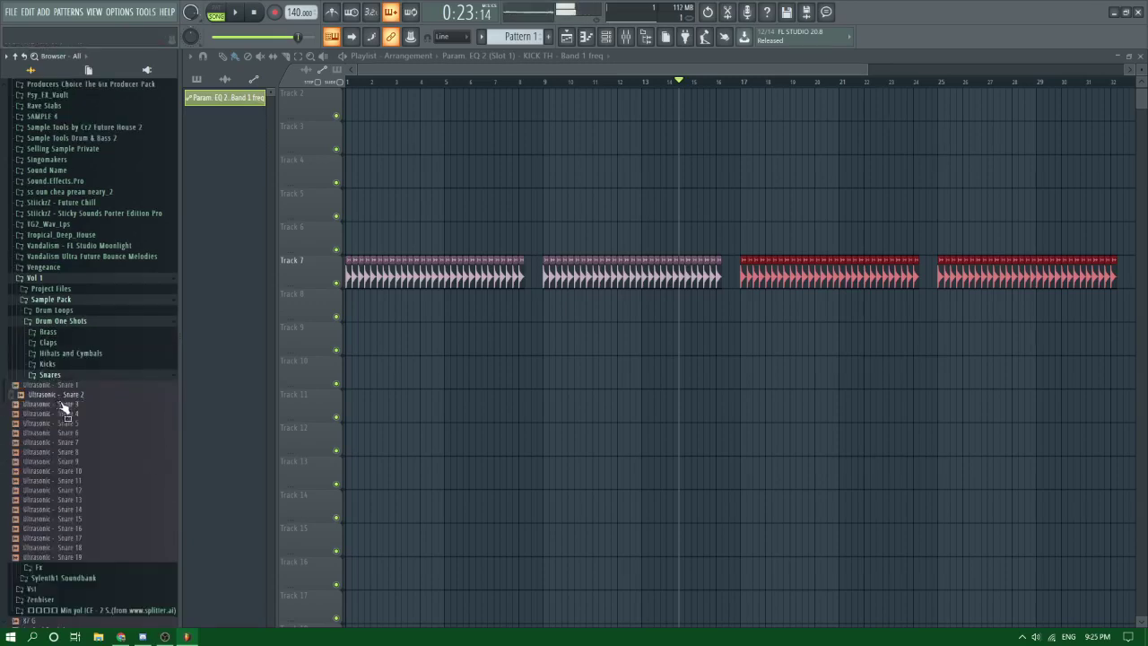
{"action": "left_click", "coordinate": [59, 413]}
Step: Browse to the GHOUSE Drum Hits 03 Claps folder inside Zenhiser's Zenhiser_GHouse pack
{"action": "scroll", "coordinate": [65, 437], "scroll_direction": "down", "scroll_amount": 5}
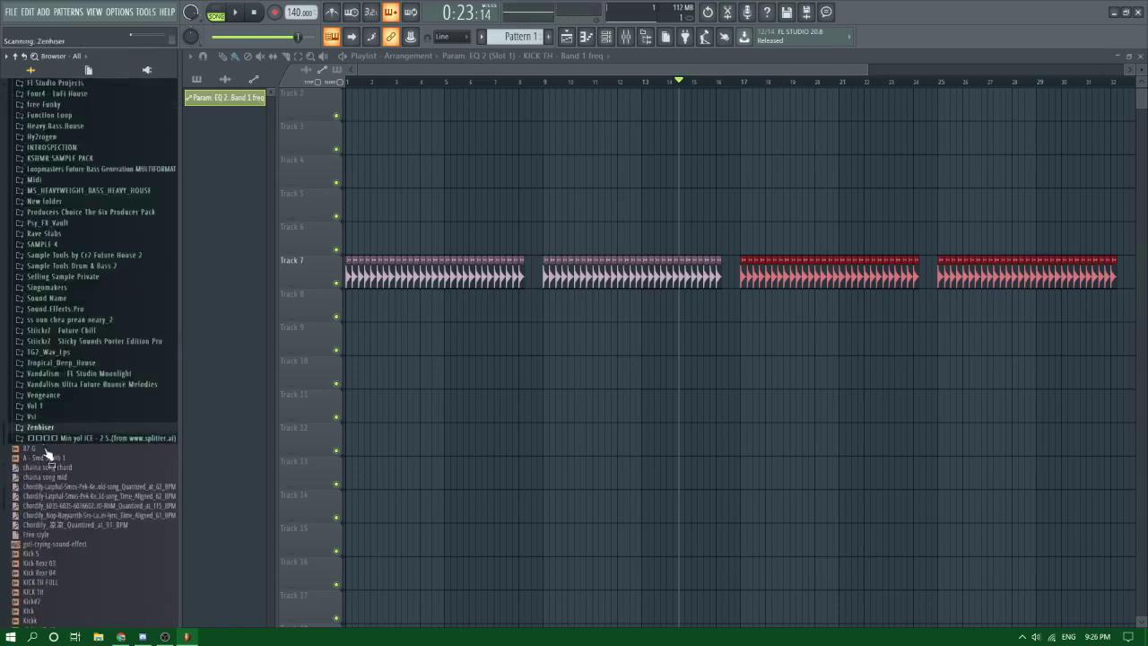
{"action": "left_click", "coordinate": [44, 447]}
{"action": "left_click", "coordinate": [59, 508]}
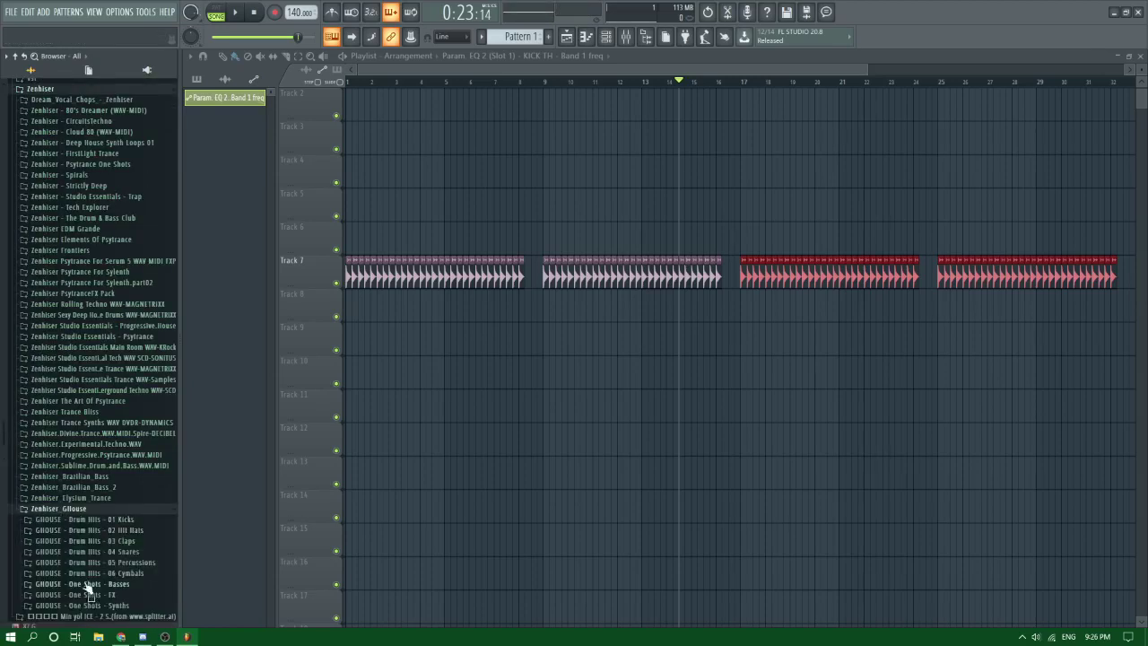
{"action": "left_click", "coordinate": [97, 540]}
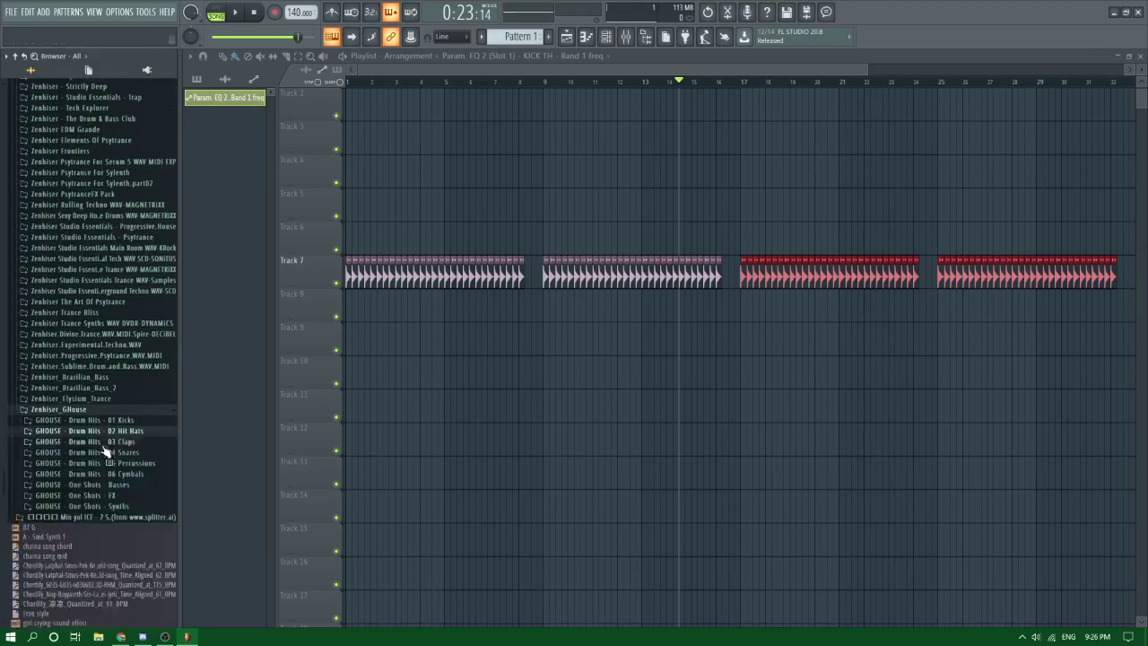
{"action": "left_click", "coordinate": [105, 459]}
{"action": "left_click", "coordinate": [102, 462]}
{"action": "left_click", "coordinate": [101, 480]}
{"action": "left_click", "coordinate": [96, 463]}
Step: Audition the GHOUSE Zenhiser claps from 007 through 020, plus a few of the first ones including 005
{"action": "left_click", "coordinate": [82, 501]}
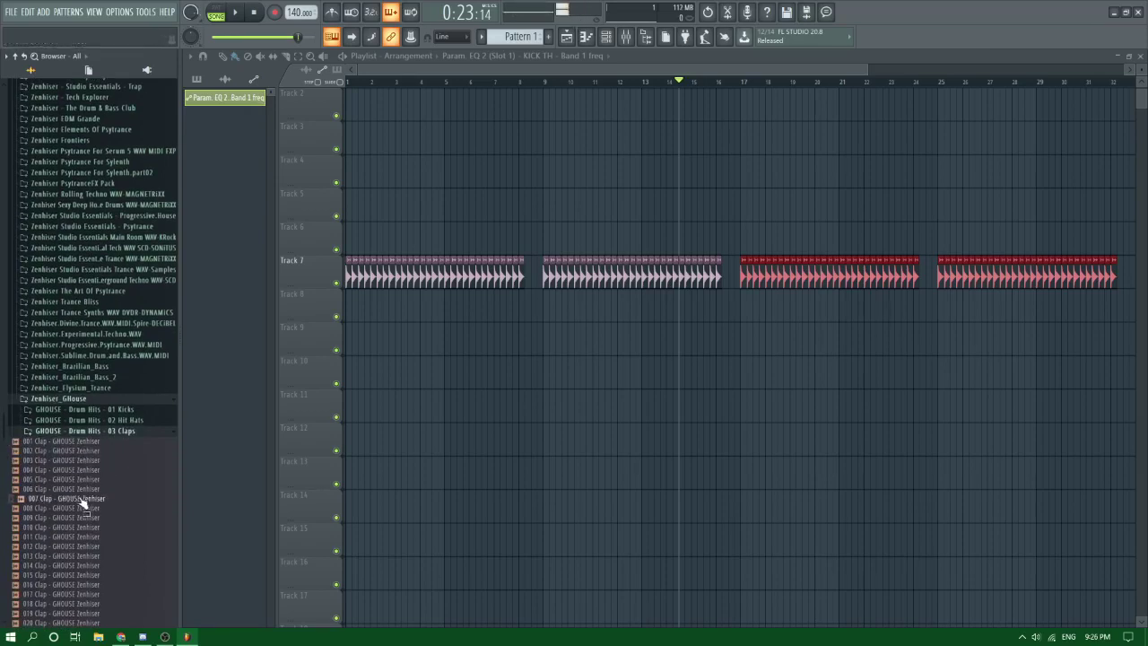
{"action": "left_click", "coordinate": [80, 510]}
{"action": "left_click", "coordinate": [80, 520]}
{"action": "left_click", "coordinate": [78, 510]}
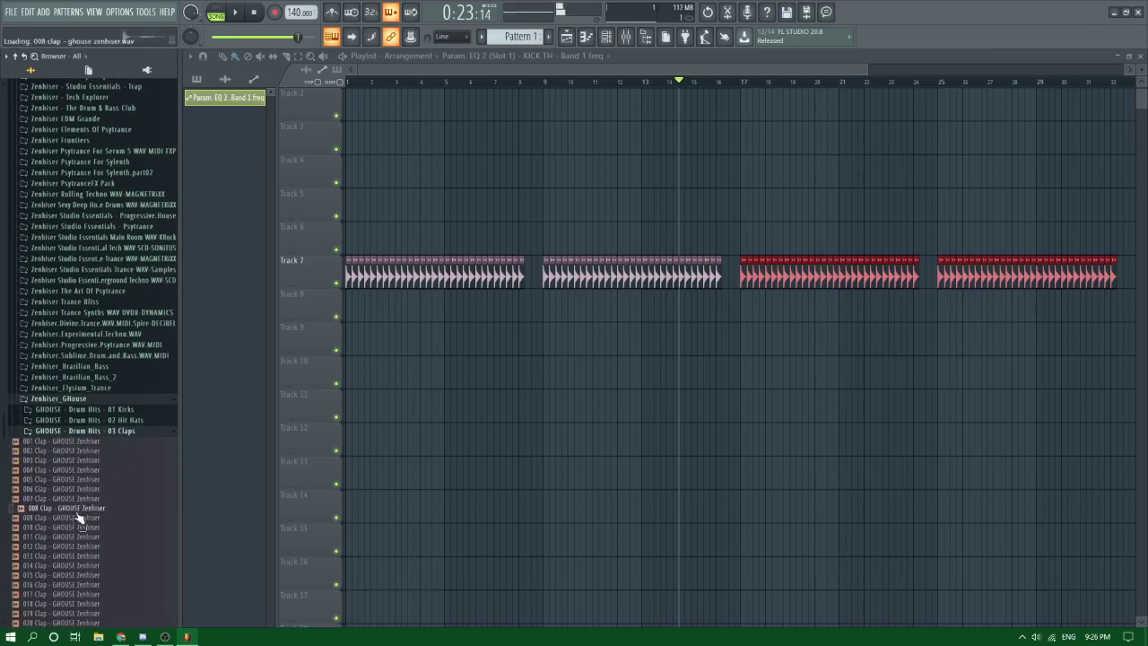
{"action": "left_click", "coordinate": [75, 528]}
{"action": "scroll", "coordinate": [77, 527], "scroll_direction": "down", "scroll_amount": 4}
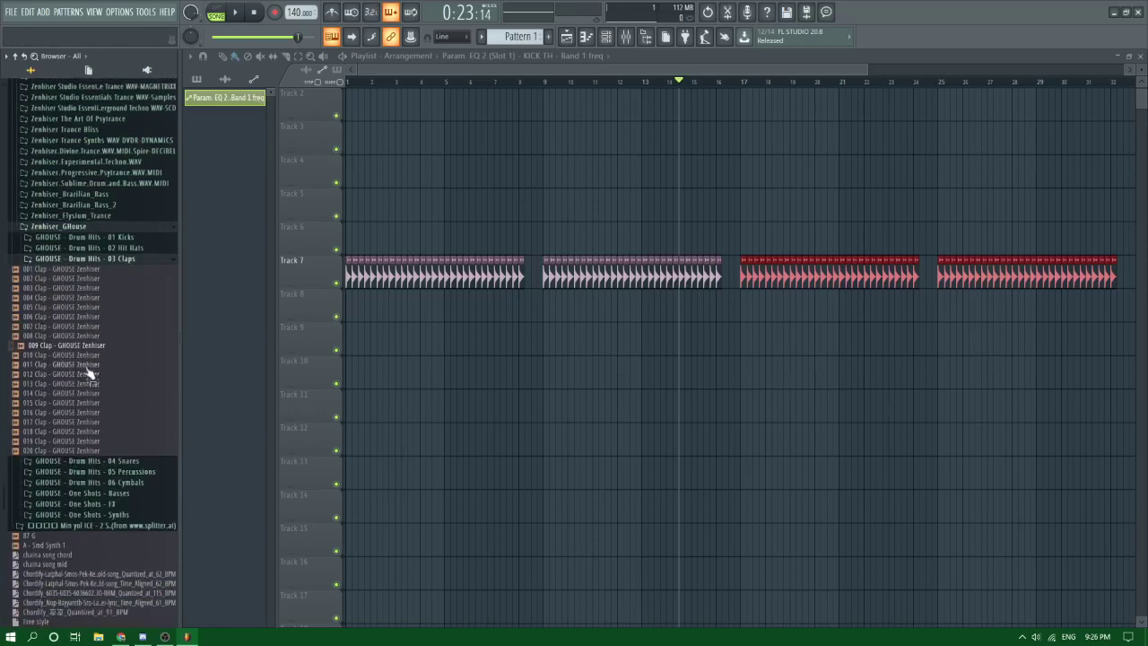
{"action": "left_click", "coordinate": [83, 364]}
{"action": "left_click", "coordinate": [83, 373]}
{"action": "left_click", "coordinate": [85, 383]}
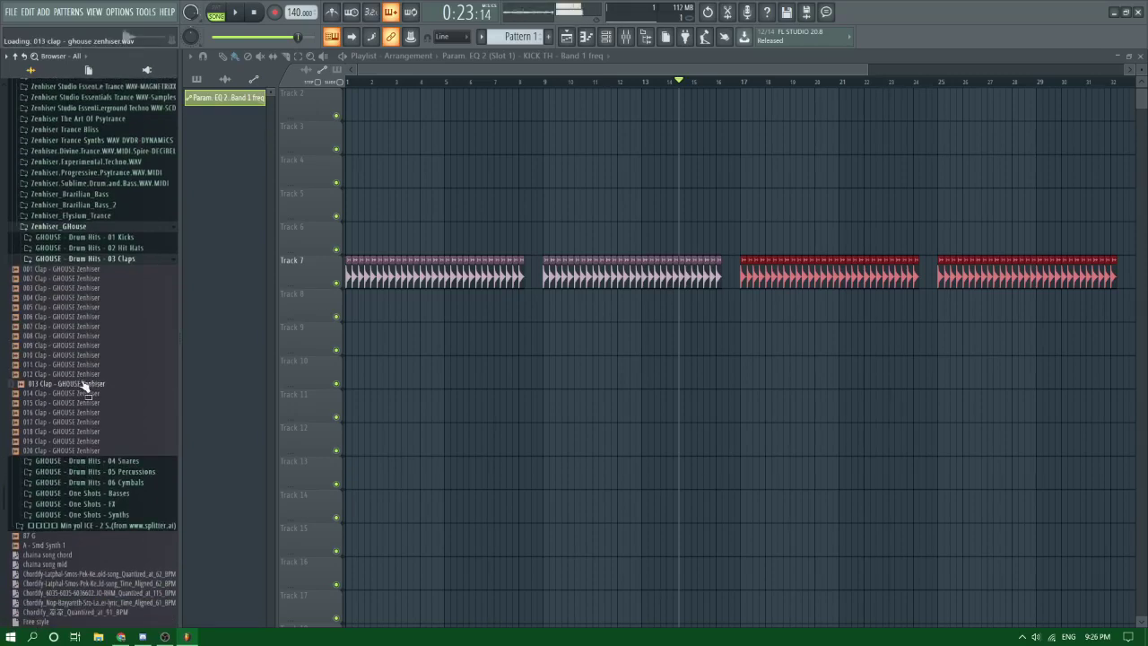
{"action": "left_click", "coordinate": [84, 393]}
{"action": "left_click", "coordinate": [83, 403]}
{"action": "left_click", "coordinate": [79, 412]}
{"action": "left_click", "coordinate": [79, 421]}
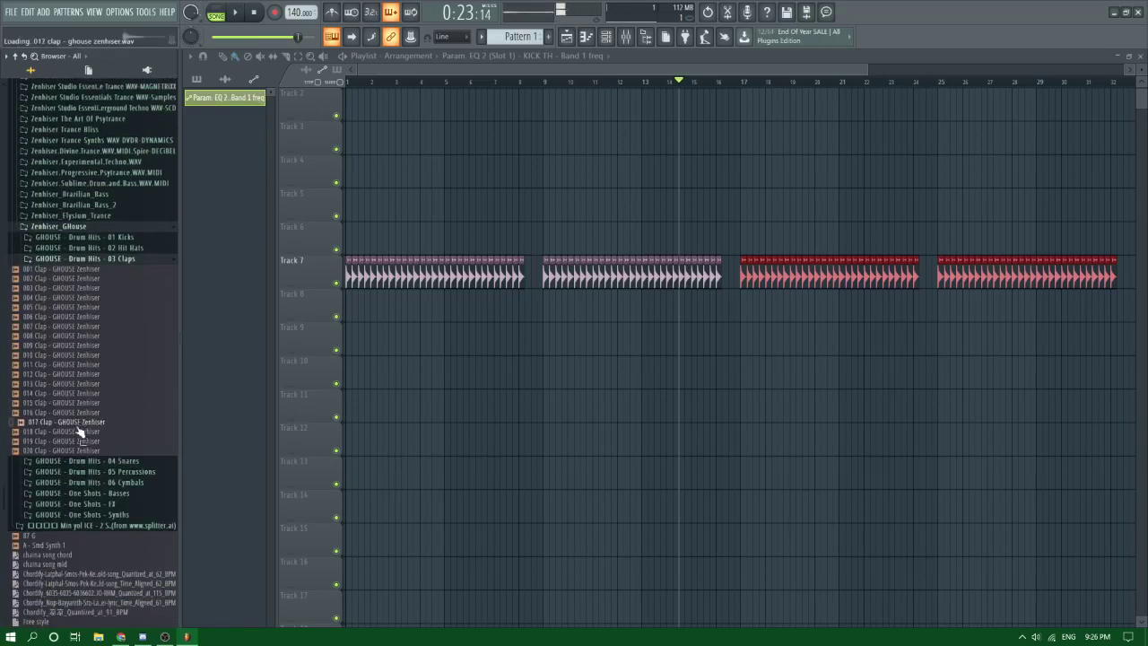
{"action": "left_click", "coordinate": [79, 431]}
{"action": "left_click", "coordinate": [79, 441]}
{"action": "left_click", "coordinate": [79, 450]}
{"action": "left_click", "coordinate": [80, 306]}
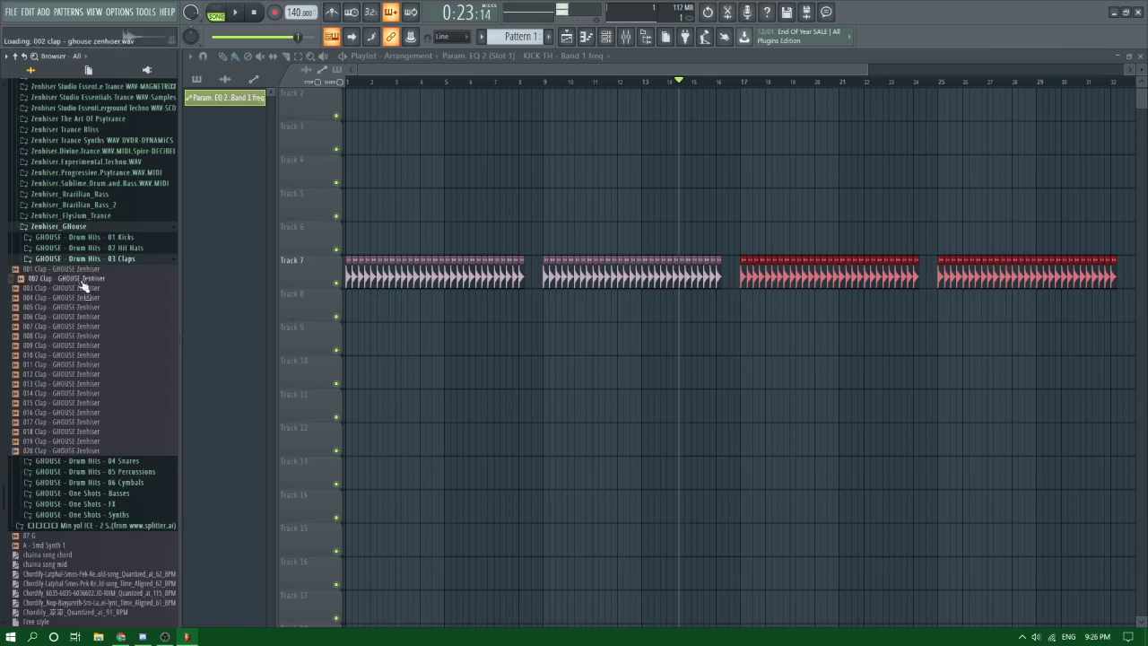
Step: Place 005 Clap - GHOUSE Zenhiser on Track 8 at beats 2 and 4 of bars 17 and 18, playing it against the kicks
{"action": "left_click_drag", "start_coordinate": [83, 314], "coordinate": [748, 305]}
{"action": "left_click", "coordinate": [741, 90]}
{"action": "key", "text": "space"}
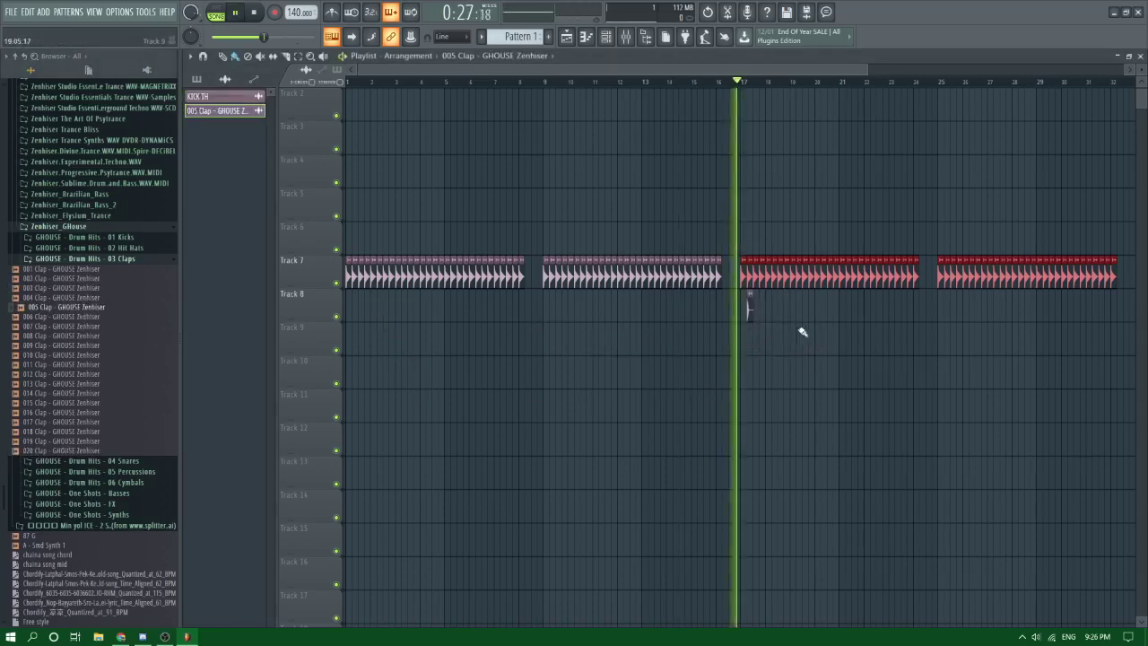
{"action": "scroll", "coordinate": [725, 322], "scroll_direction": "up", "scroll_amount": 5}
{"action": "left_click", "coordinate": [632, 316]}
{"action": "key", "text": "space"}
{"action": "mouse_move", "coordinate": [689, 316]}
{"action": "left_mouse_down"}
{"action": "mouse_move", "coordinate": [556, 320]}
{"action": "mouse_move", "coordinate": [725, 318]}
{"action": "mouse_move", "coordinate": [691, 317]}
{"action": "left_mouse_up"}
{"action": "key", "text": "space"}
Step: Open the Fruity parametric EQ 2 in slot 3 of the KICK TH mixer track and play from bar 17
{"action": "double_click", "coordinate": [697, 274]}
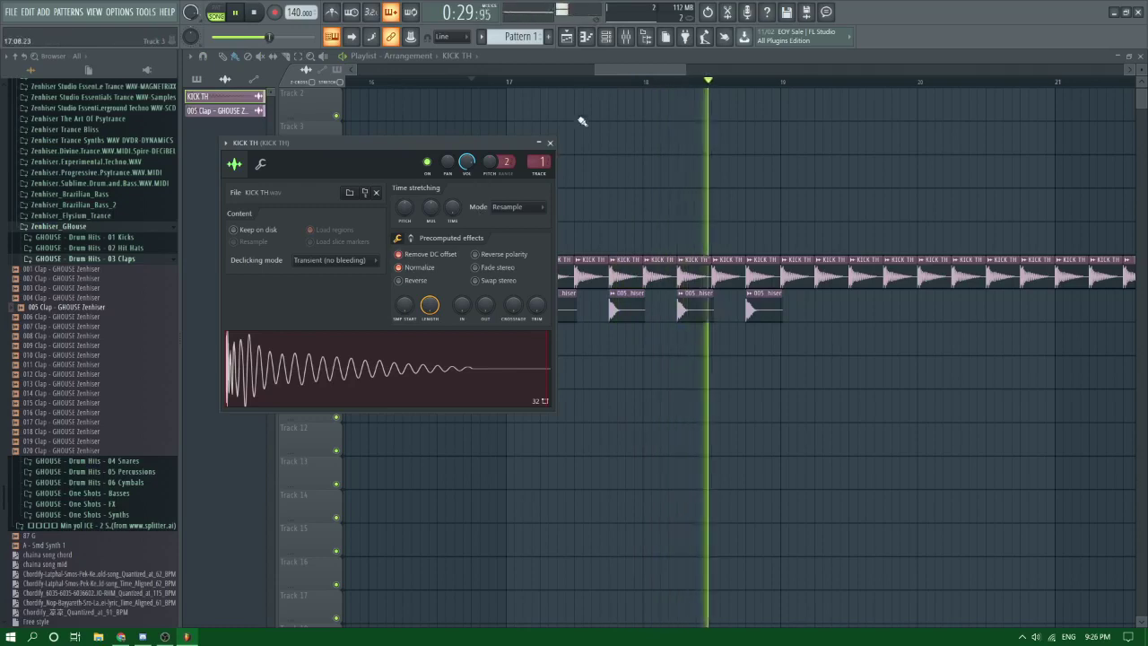
{"action": "left_click", "coordinate": [624, 36]}
{"action": "key", "text": "space"}
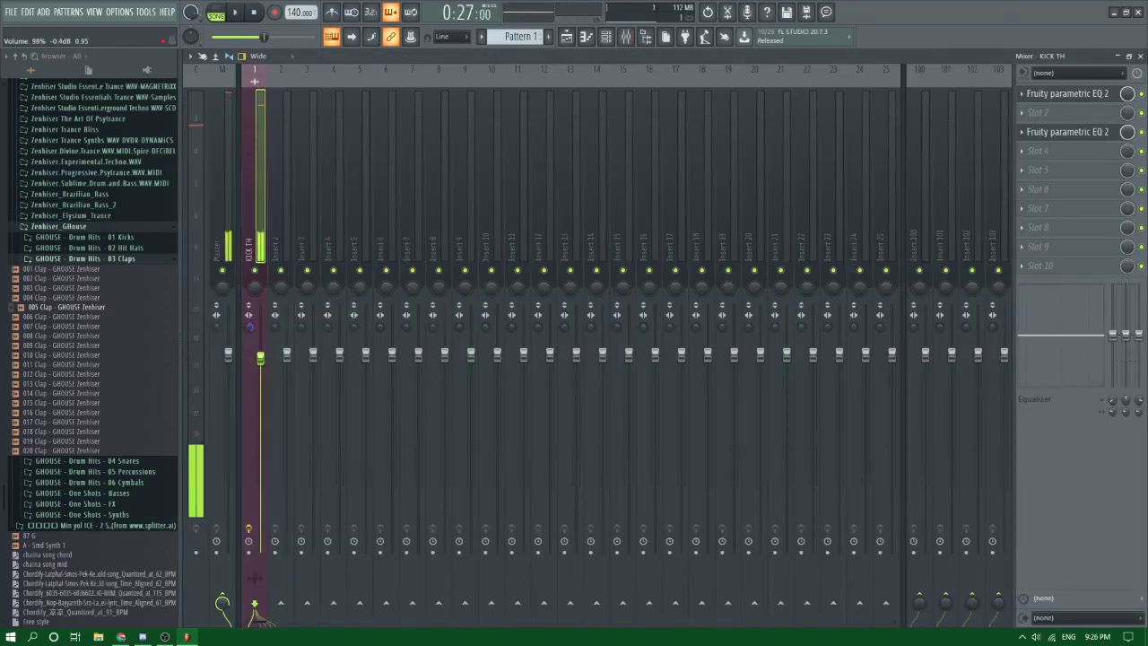
{"action": "left_click", "coordinate": [1067, 132]}
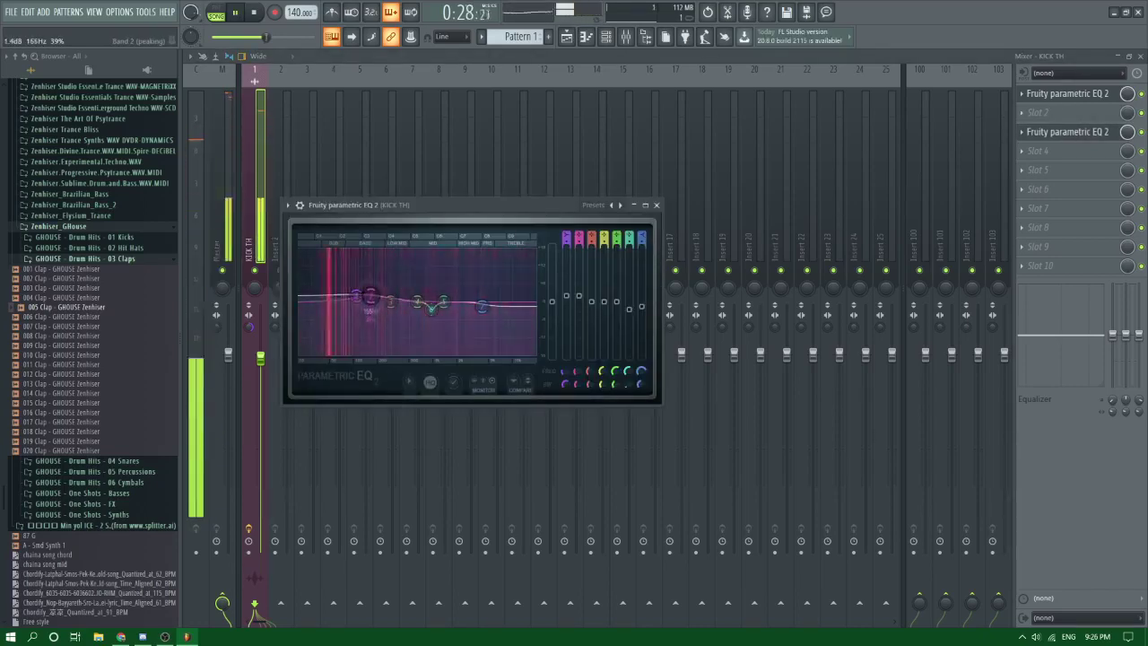
Step: Try raising the low bands and the band 7 high shelf on the kick's EQ while listening
{"action": "mouse_move", "coordinate": [347, 304]}
{"action": "left_mouse_down"}
{"action": "mouse_move", "coordinate": [366, 304]}
{"action": "mouse_move", "coordinate": [343, 309]}
{"action": "mouse_move", "coordinate": [347, 294]}
{"action": "left_mouse_up"}
{"action": "key", "text": "space"}
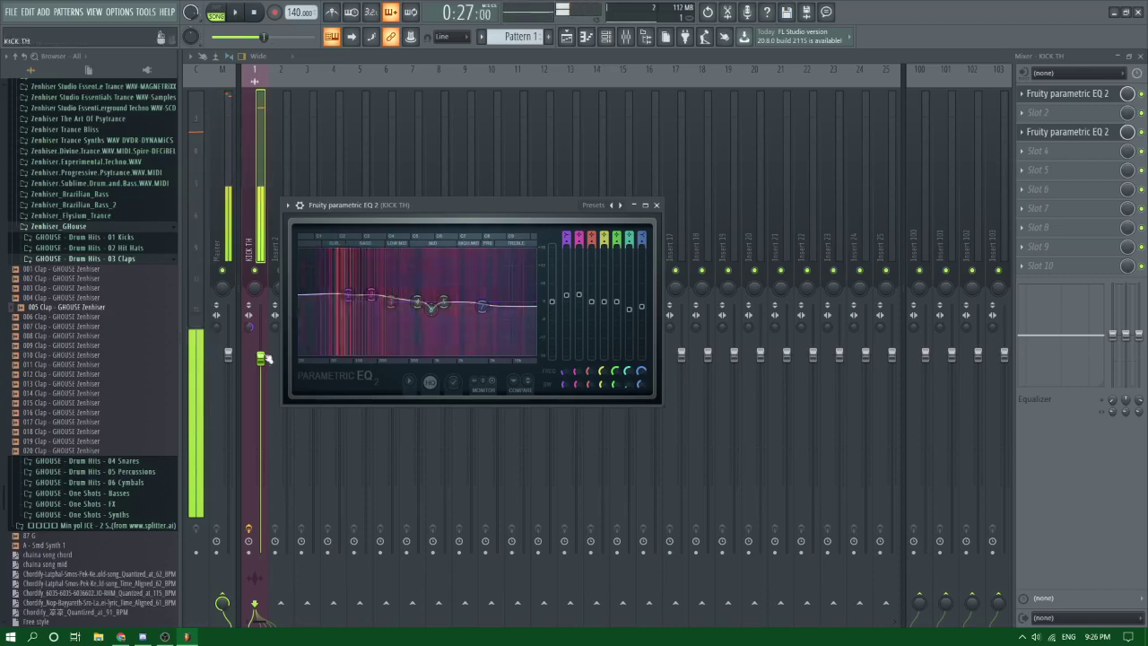
{"action": "left_click_drag", "start_coordinate": [491, 296], "coordinate": [484, 302]}
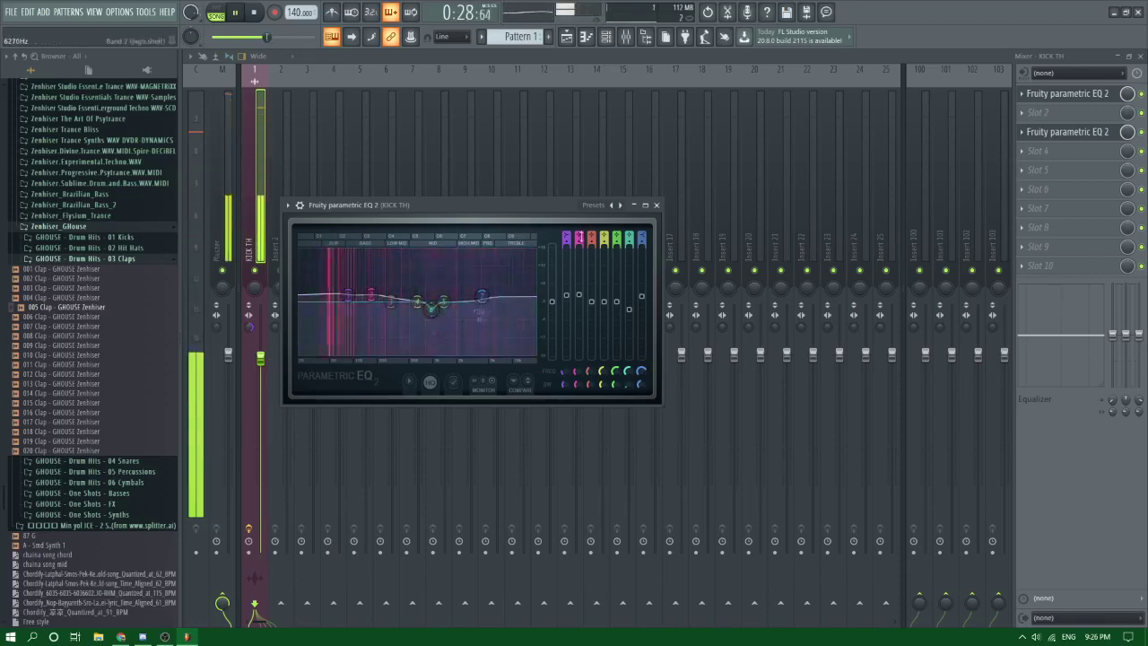
{"action": "key", "text": "space"}
Step: Reset the kick's EQ to the Default preset, then slightly raise band 1 at about 105 Hz and band 7 at about 5094 Hz
{"action": "right_click", "coordinate": [619, 205]}
{"action": "left_click", "coordinate": [627, 210]}
{"action": "key", "text": "space"}
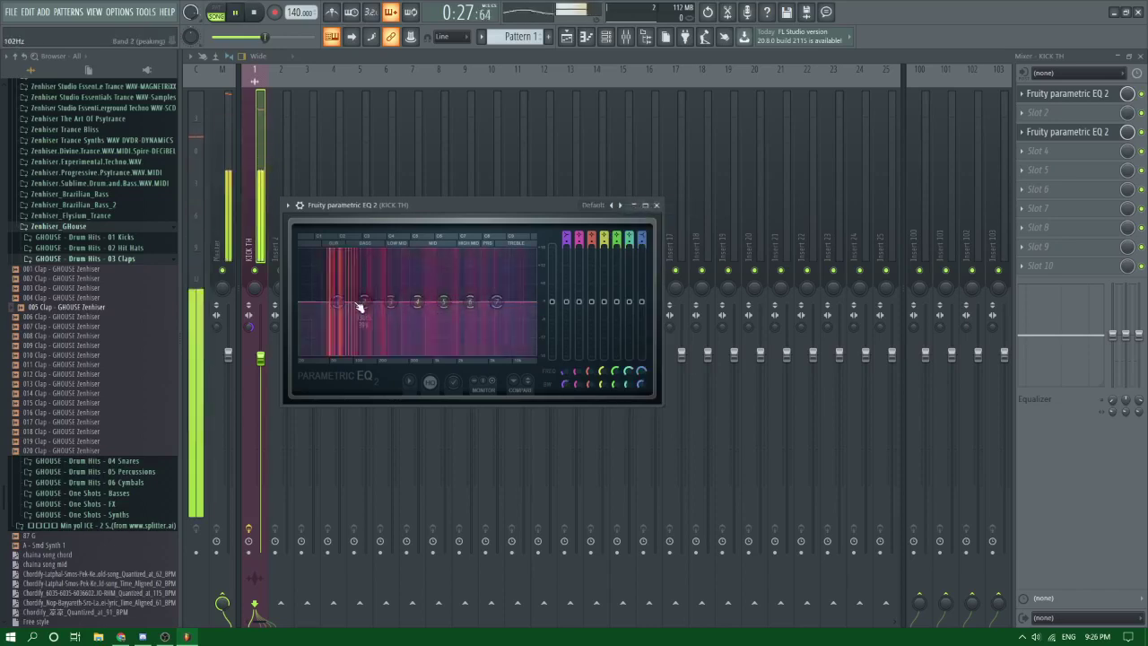
{"action": "key", "text": "space"}
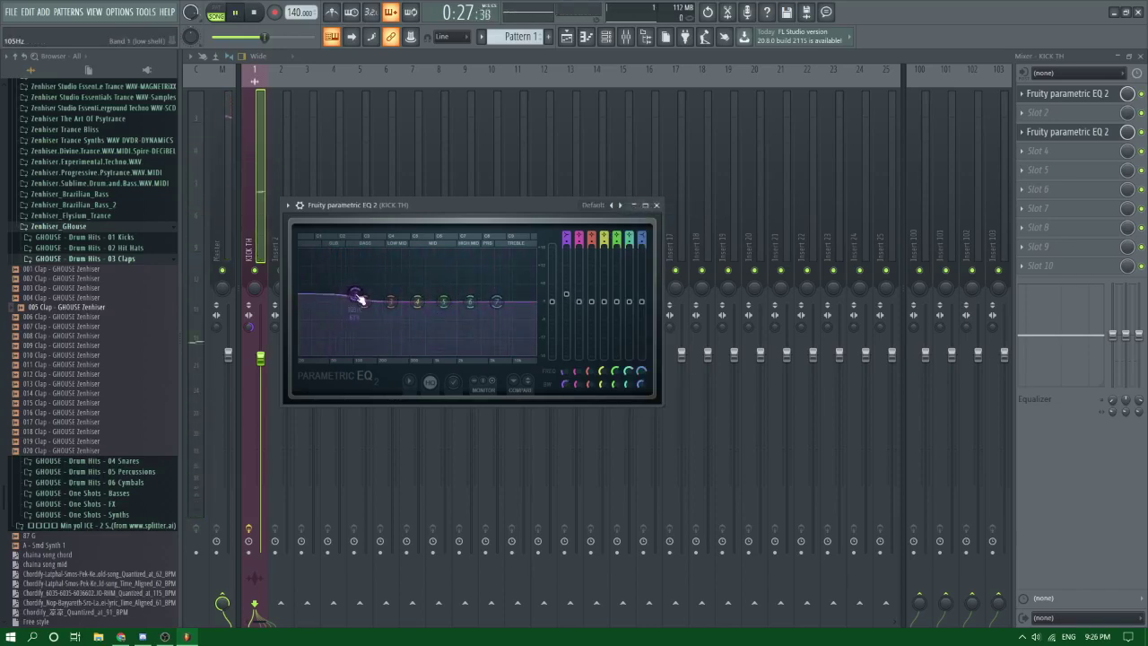
{"action": "key", "text": "space"}
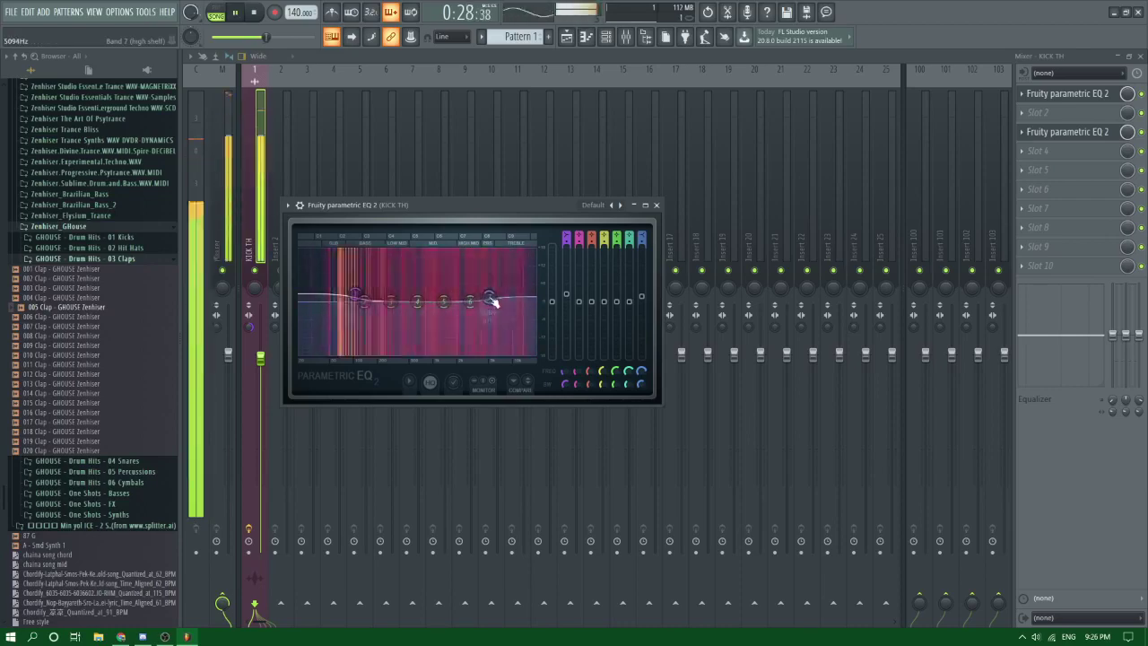
{"action": "key", "text": "space"}
Step: Route the 005 Clap to mixer track 2 and lower its fader to 84% (-3.7 dB)
{"action": "left_click", "coordinate": [574, 40]}
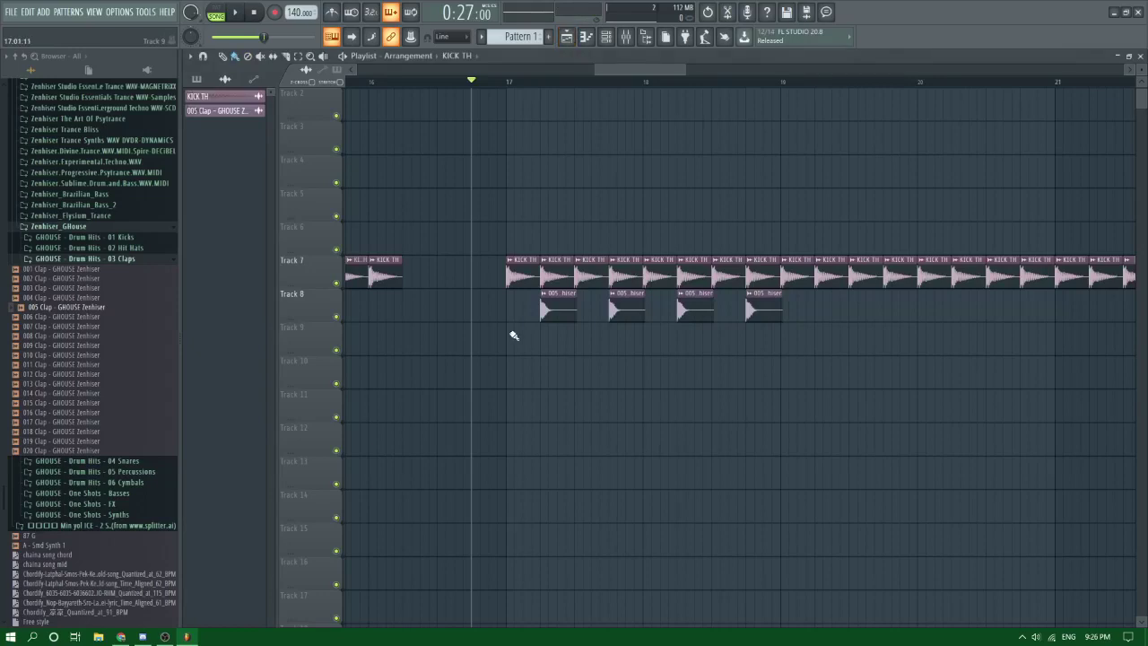
{"action": "double_click", "coordinate": [621, 303]}
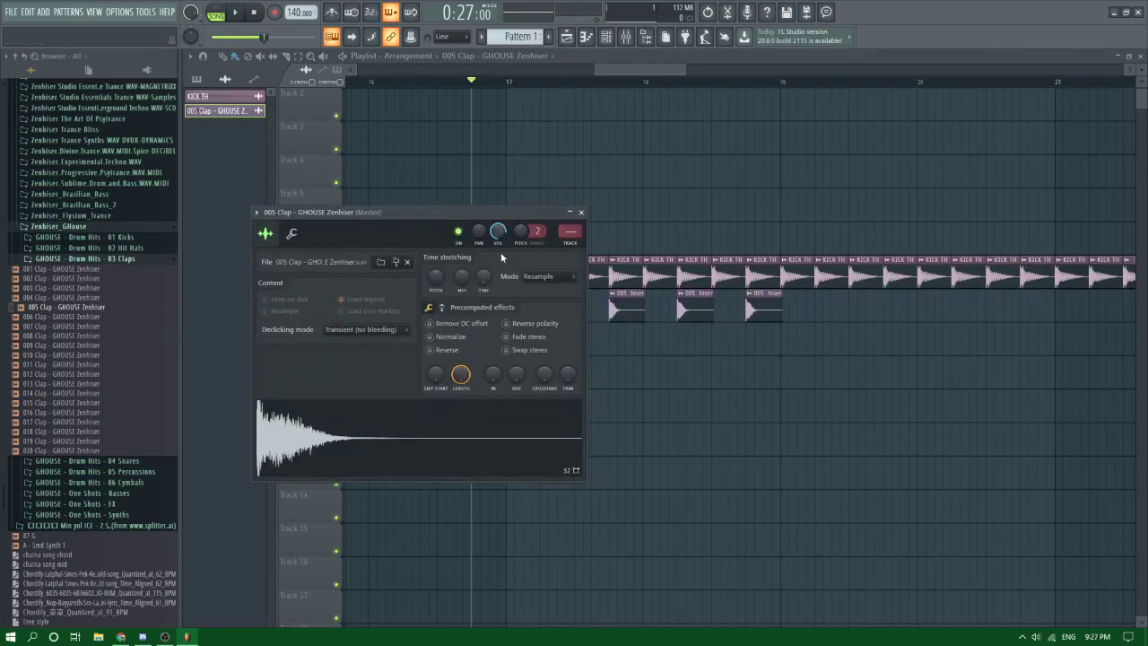
{"action": "double_click", "coordinate": [572, 239]}
{"action": "left_click_drag", "start_coordinate": [278, 360], "coordinate": [278, 391]}
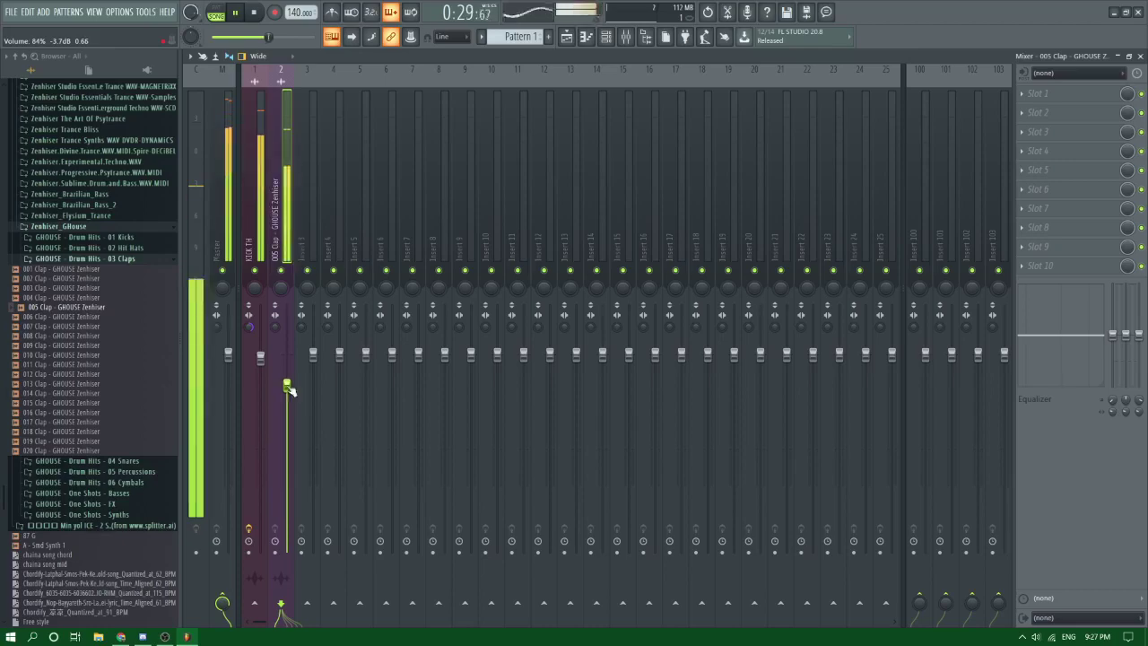
{"action": "key", "text": "space"}
Step: Duplicate the Track 8 claps so they fill bars 17 to 24 on beats 2 and 4
{"action": "left_click", "coordinate": [566, 38]}
{"action": "scroll", "coordinate": [517, 300], "scroll_direction": "down", "scroll_amount": 3}
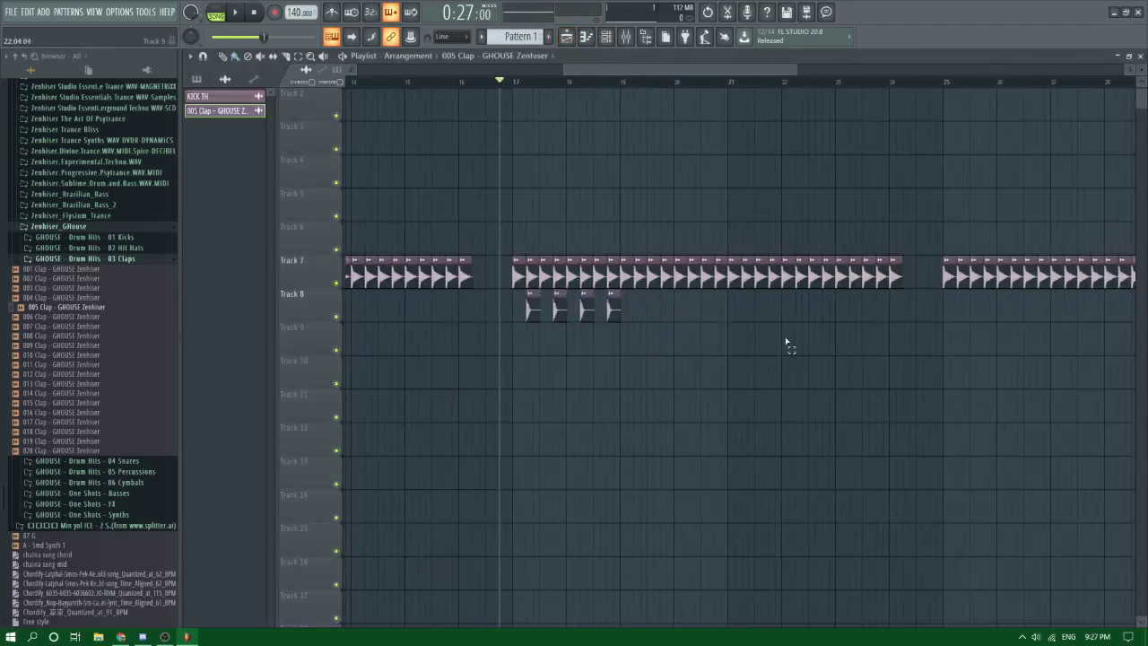
{"action": "mouse_move", "coordinate": [789, 345]}
{"action": "left_mouse_down"}
{"action": "mouse_move", "coordinate": [500, 303]}
{"action": "mouse_move", "coordinate": [766, 331]}
{"action": "mouse_move", "coordinate": [533, 308]}
{"action": "left_mouse_up"}
{"action": "key", "text": "space"}
{"action": "mouse_move", "coordinate": [534, 311]}
{"action": "left_mouse_down"}
{"action": "mouse_move", "coordinate": [830, 312]}
{"action": "mouse_move", "coordinate": [750, 311]}
{"action": "left_mouse_up"}
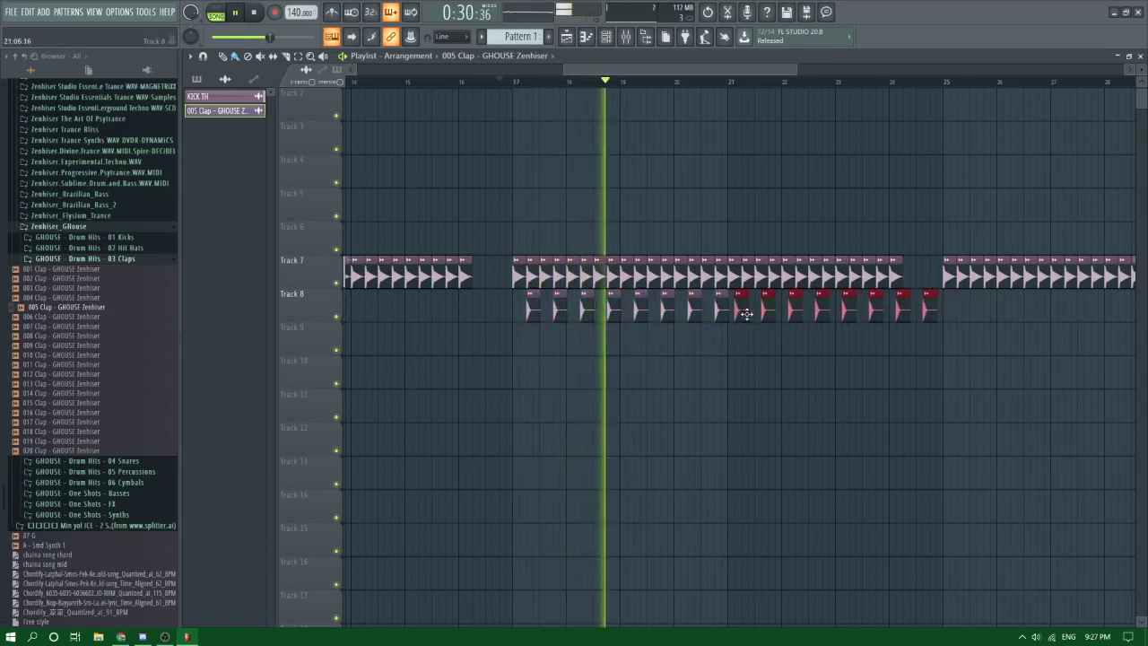
{"action": "left_click", "coordinate": [517, 134]}
{"action": "key", "text": "space"}
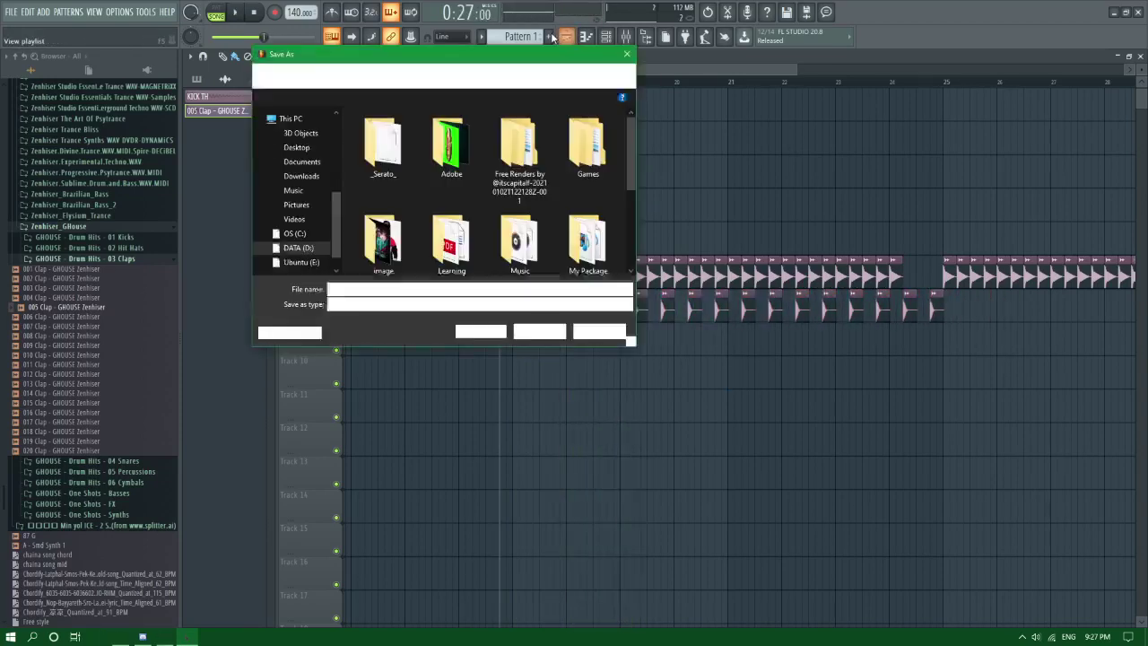
Step: Save the project as "free style" on the DATA (D:) drive
{"action": "key", "text": "ctrl+s"}
{"action": "type", "text": "Free st"}
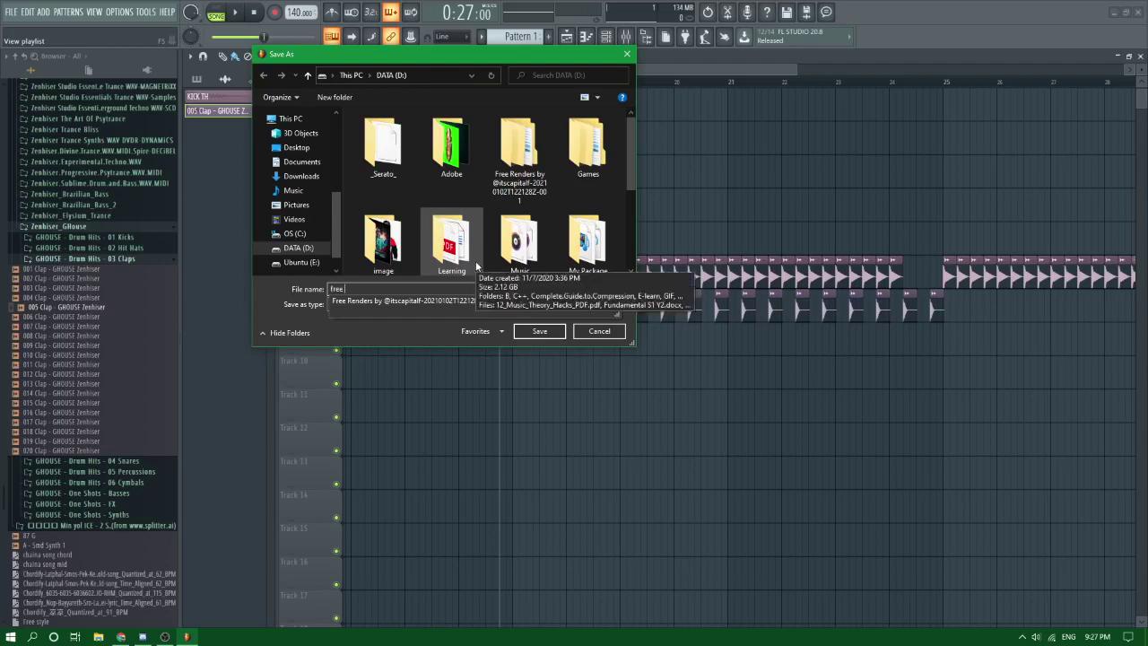
{"action": "key", "text": "Return"}
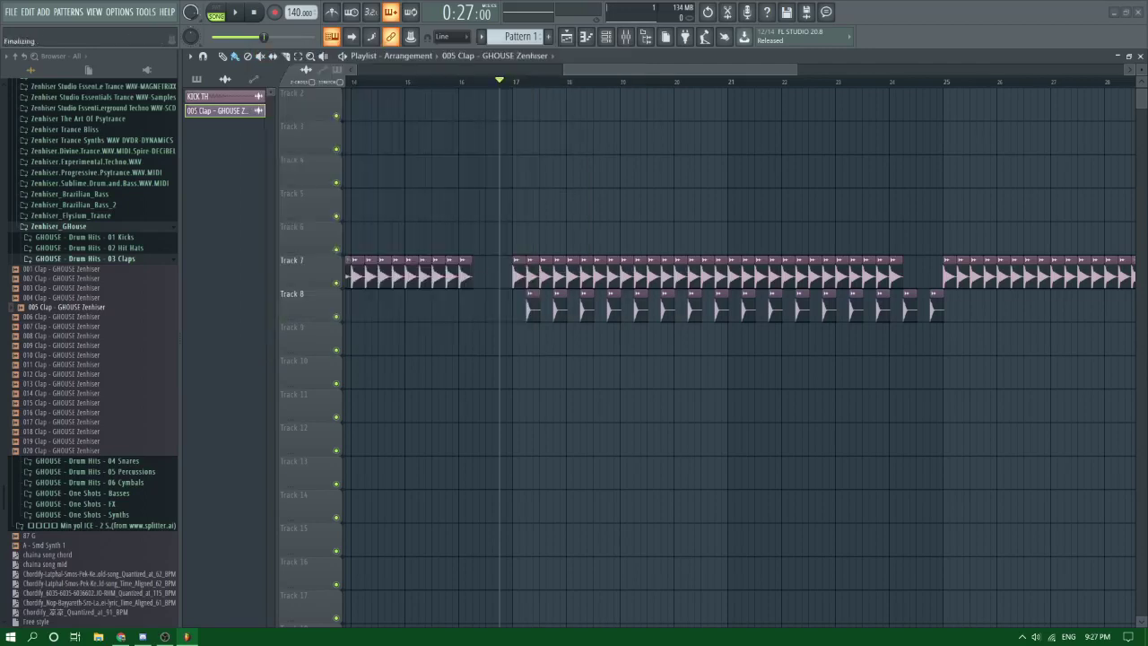
Step: Add a Nexus instrument as a new channel in the channel rack
{"action": "left_click", "coordinate": [607, 38]}
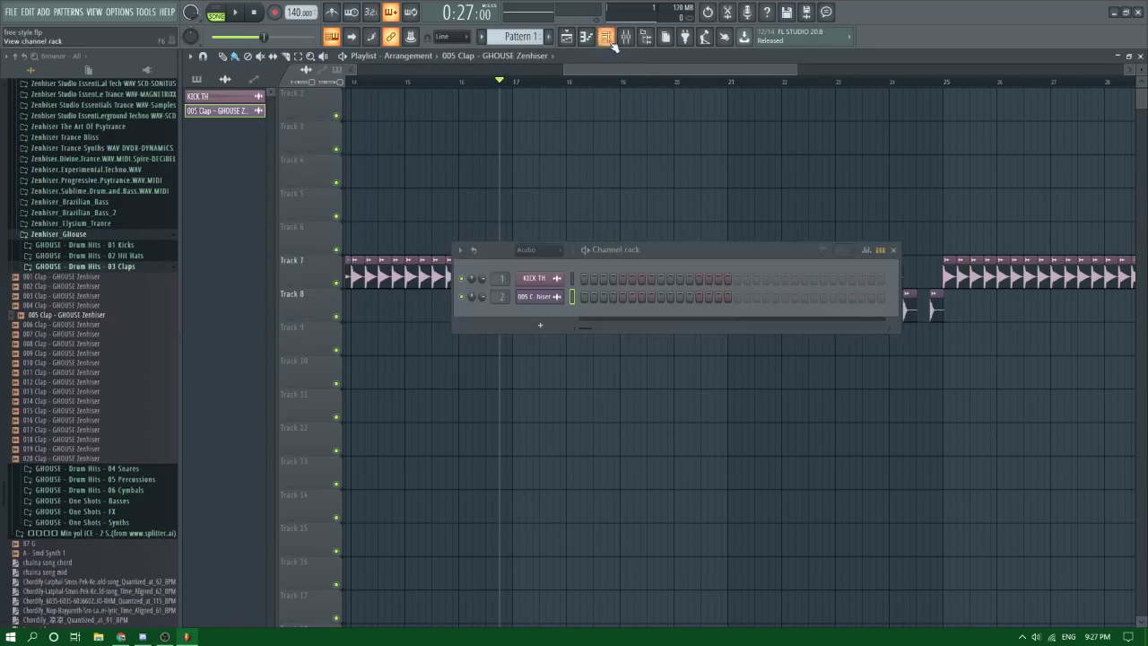
{"action": "left_click", "coordinate": [539, 251]}
{"action": "left_click", "coordinate": [535, 306]}
{"action": "left_click", "coordinate": [535, 307]}
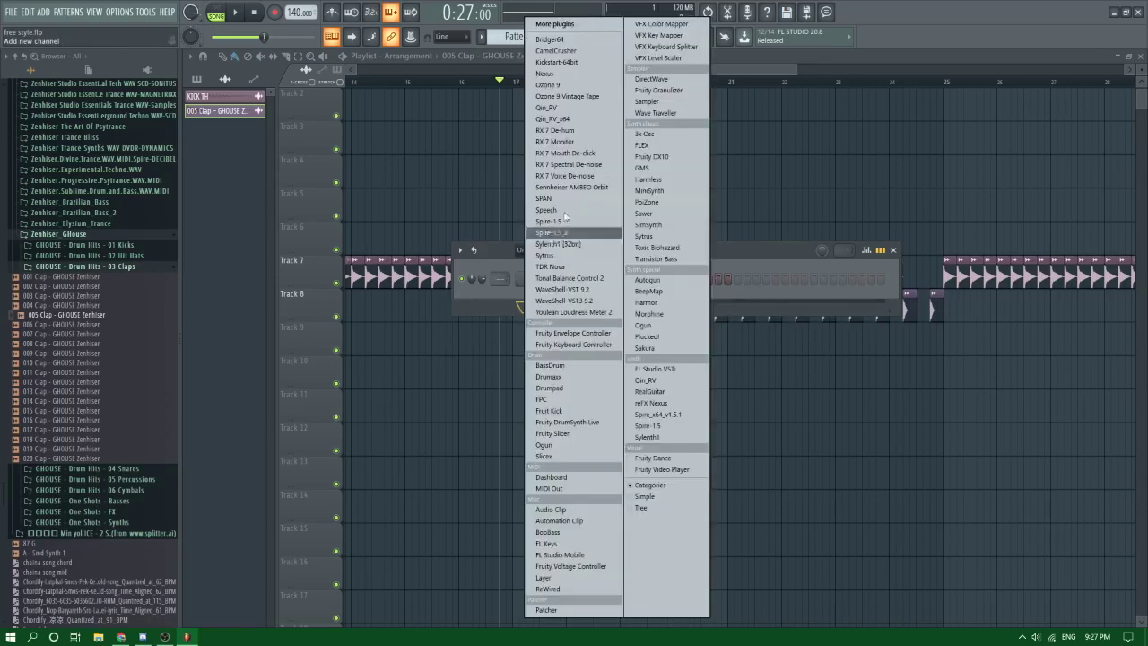
{"action": "left_click", "coordinate": [549, 74]}
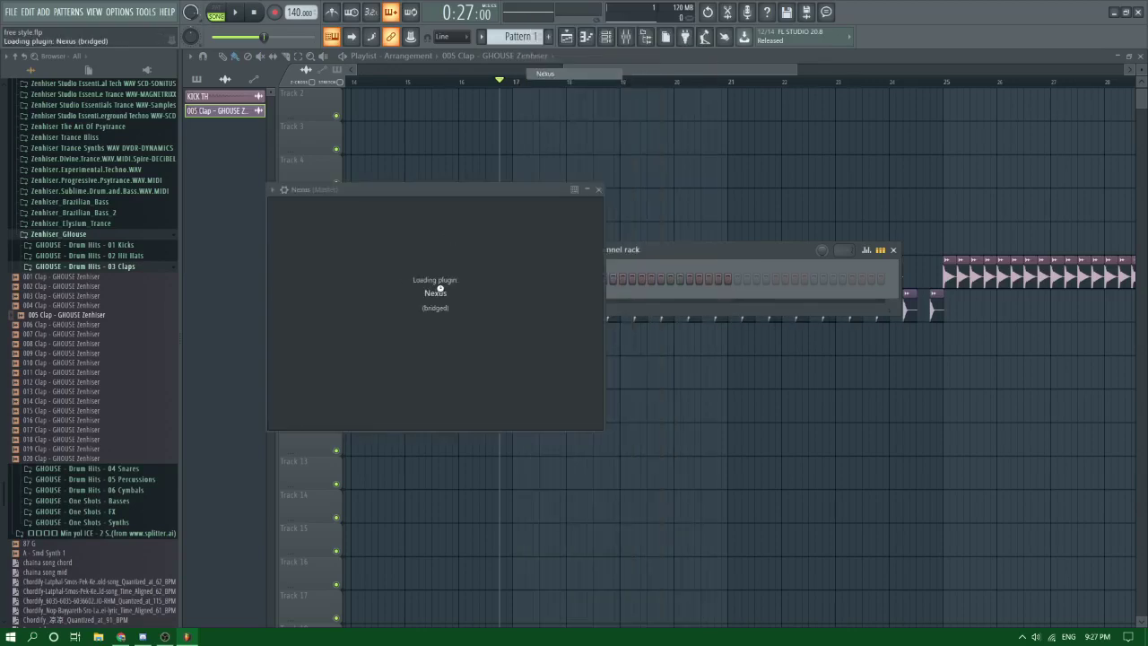
Step: Choose an XP Bigtone Signature category in Nexus and look through its arpeggio and bass presets
{"action": "left_click_drag", "start_coordinate": [508, 264], "coordinate": [504, 303]}
{"action": "scroll", "coordinate": [509, 277], "scroll_direction": "down", "scroll_amount": 3}
{"action": "left_click", "coordinate": [489, 283]}
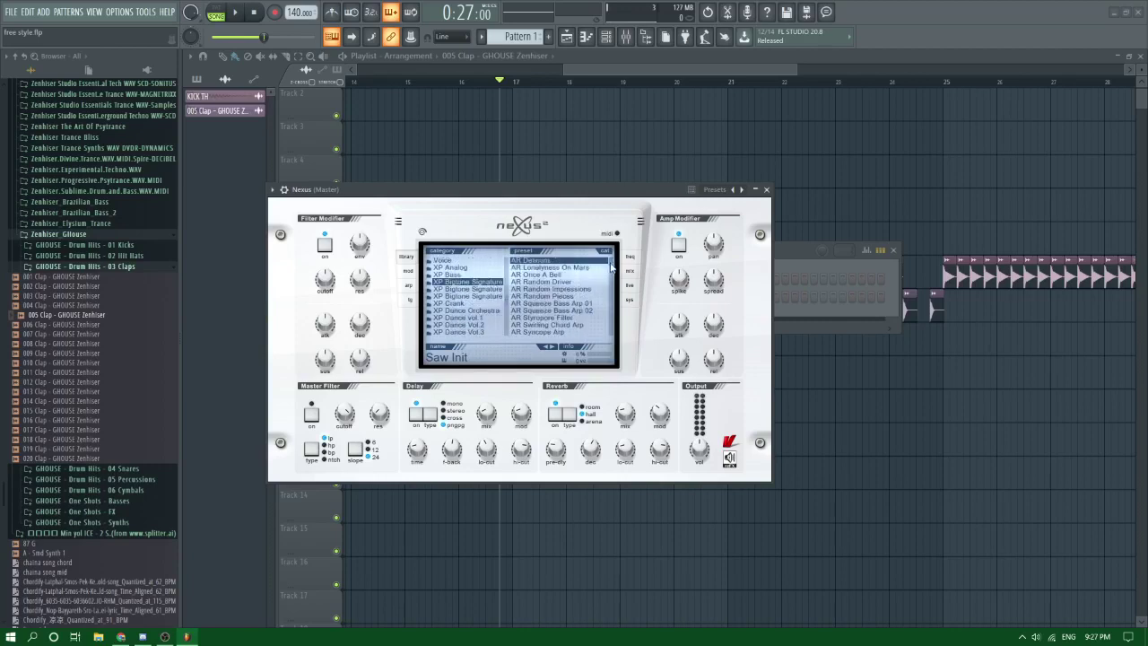
{"action": "left_click_drag", "start_coordinate": [611, 264], "coordinate": [612, 279]}
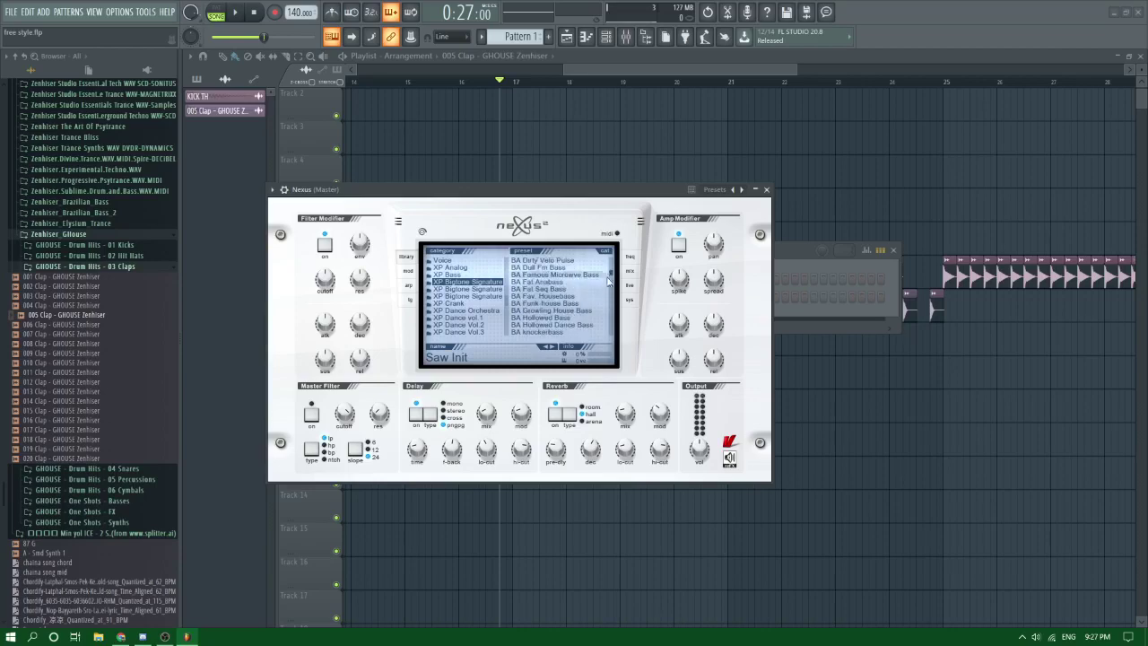
{"action": "scroll", "coordinate": [610, 277], "scroll_direction": "up", "scroll_amount": 5}
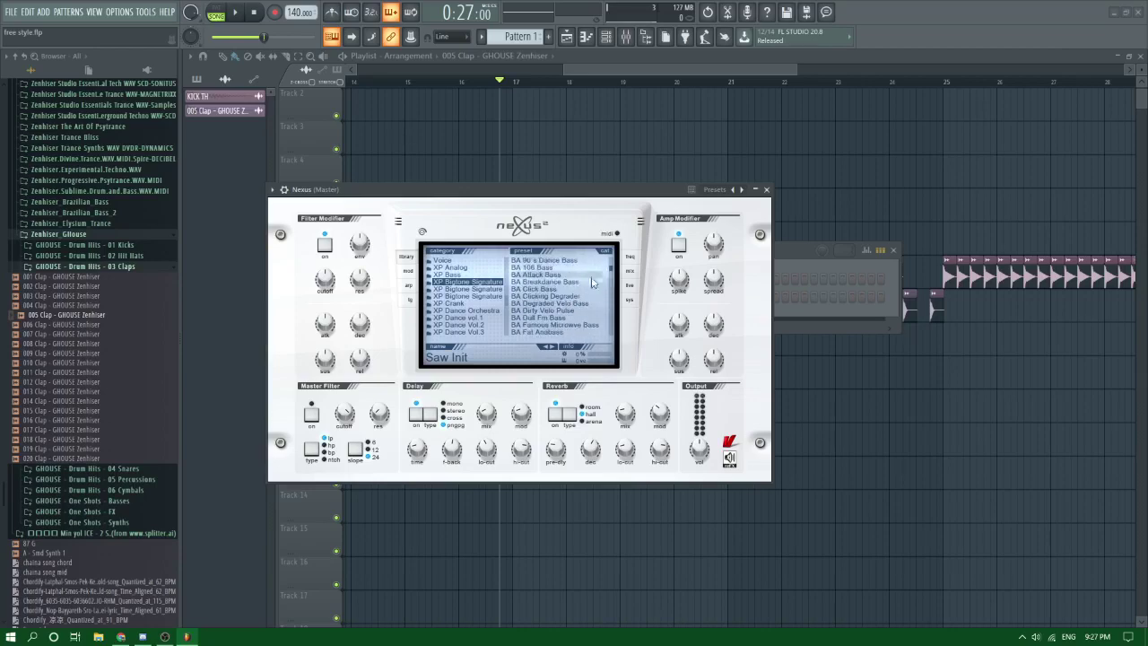
Step: Route the Nexus channel to the empty mixer insert 3
{"action": "left_click", "coordinate": [628, 36]}
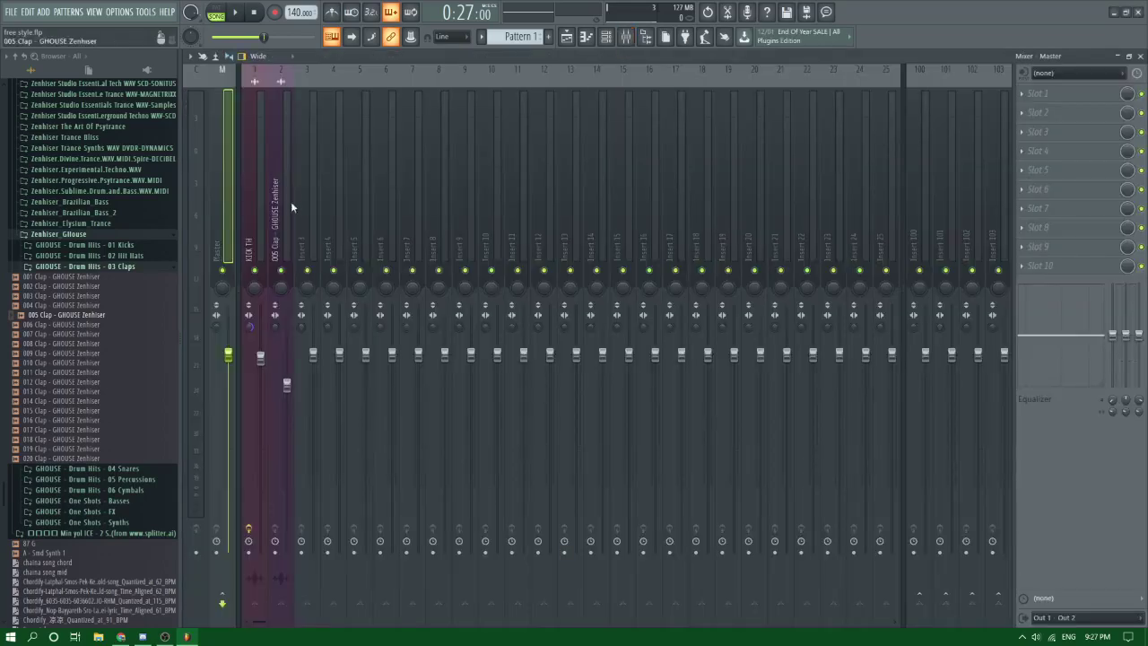
{"action": "right_click", "coordinate": [300, 185]}
{"action": "left_click", "coordinate": [463, 190]}
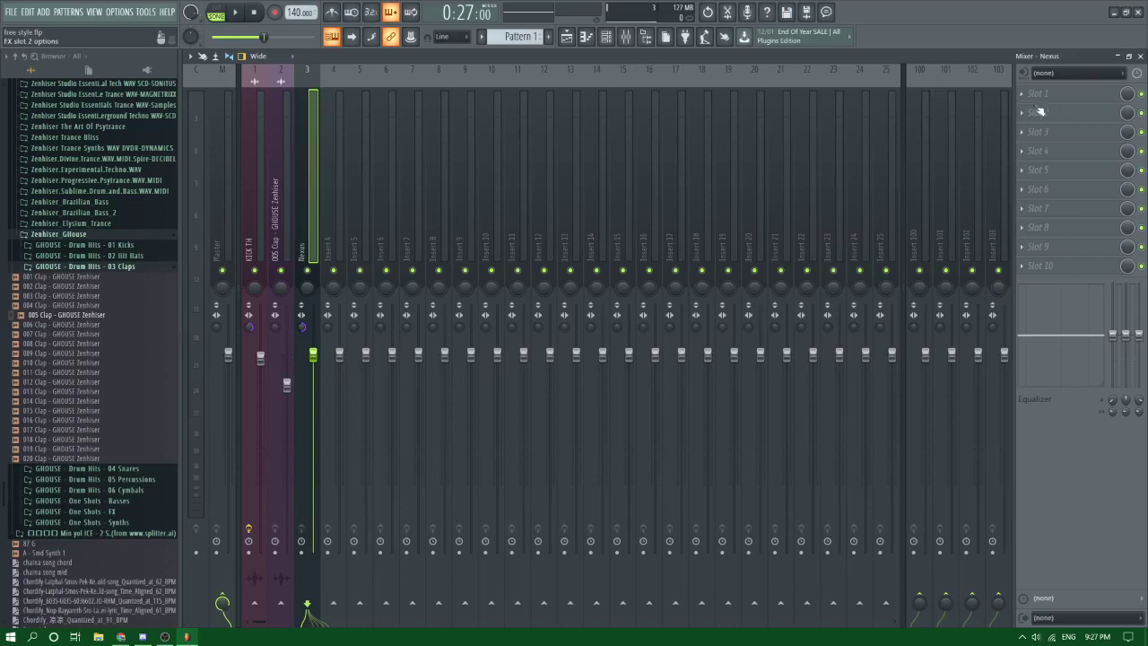
Step: Load Kickstart into slot 2 of the Nexus mixer track and choose its Subbass Tight curve
{"action": "left_click", "coordinate": [1038, 111]}
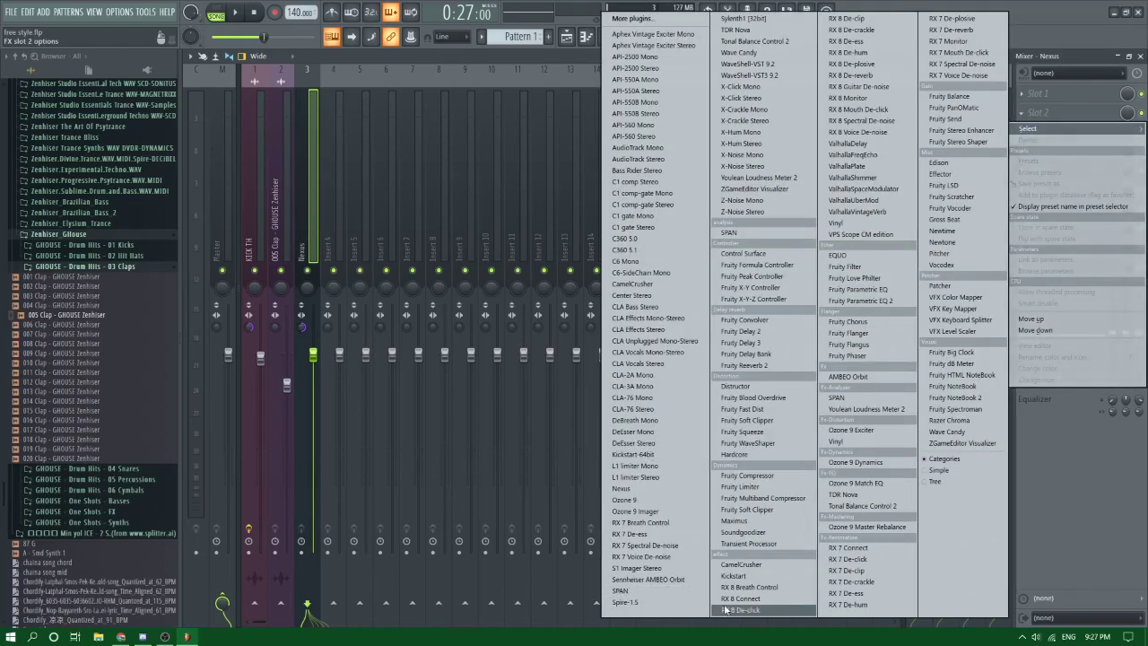
{"action": "left_click", "coordinate": [734, 575]}
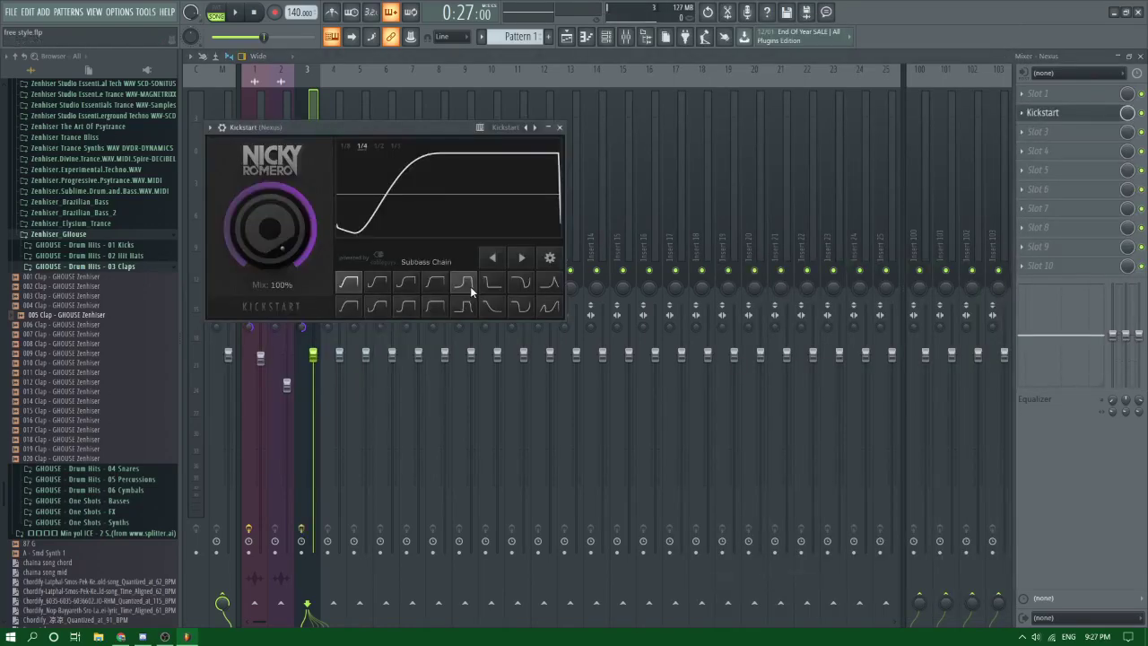
{"action": "left_click", "coordinate": [462, 309]}
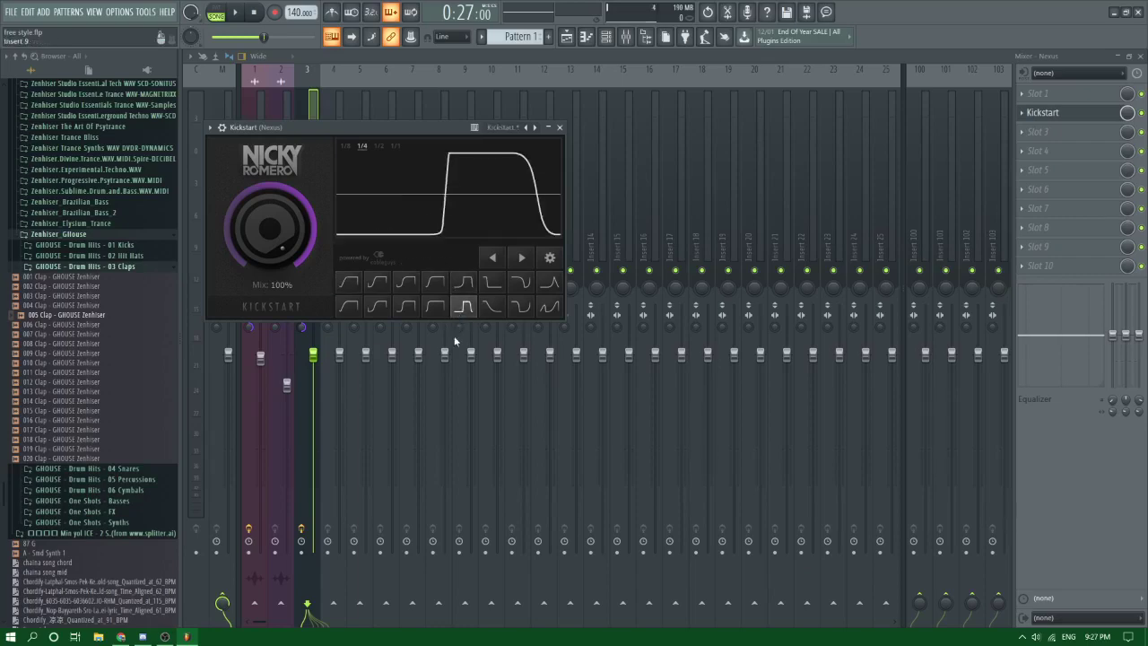
Step: Place an A4 note at the start of bar 1 in the Nexus piano roll and lengthen it to one beat
{"action": "left_click", "coordinate": [587, 38]}
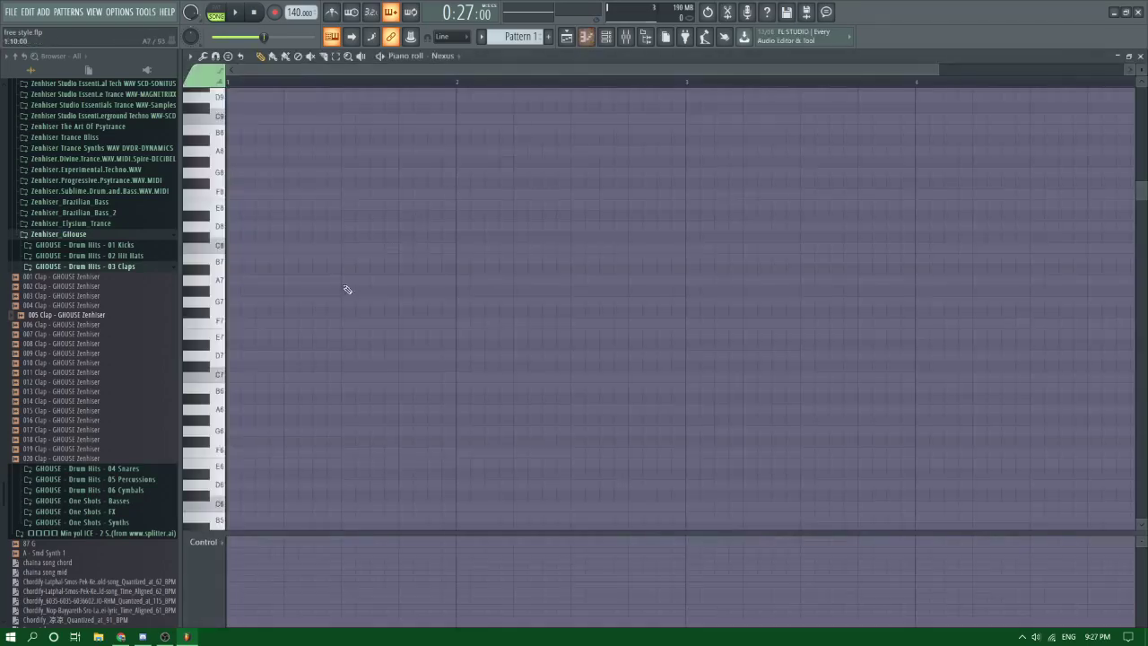
{"action": "scroll", "coordinate": [223, 349], "scroll_direction": "down", "scroll_amount": 10}
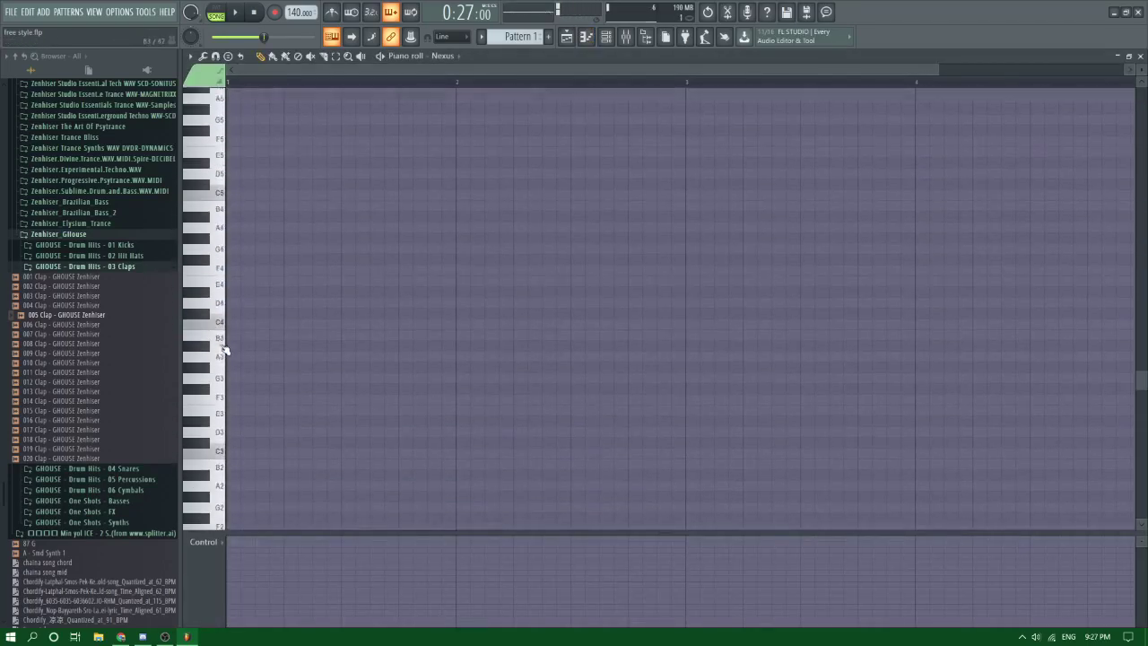
{"action": "left_click", "coordinate": [231, 270]}
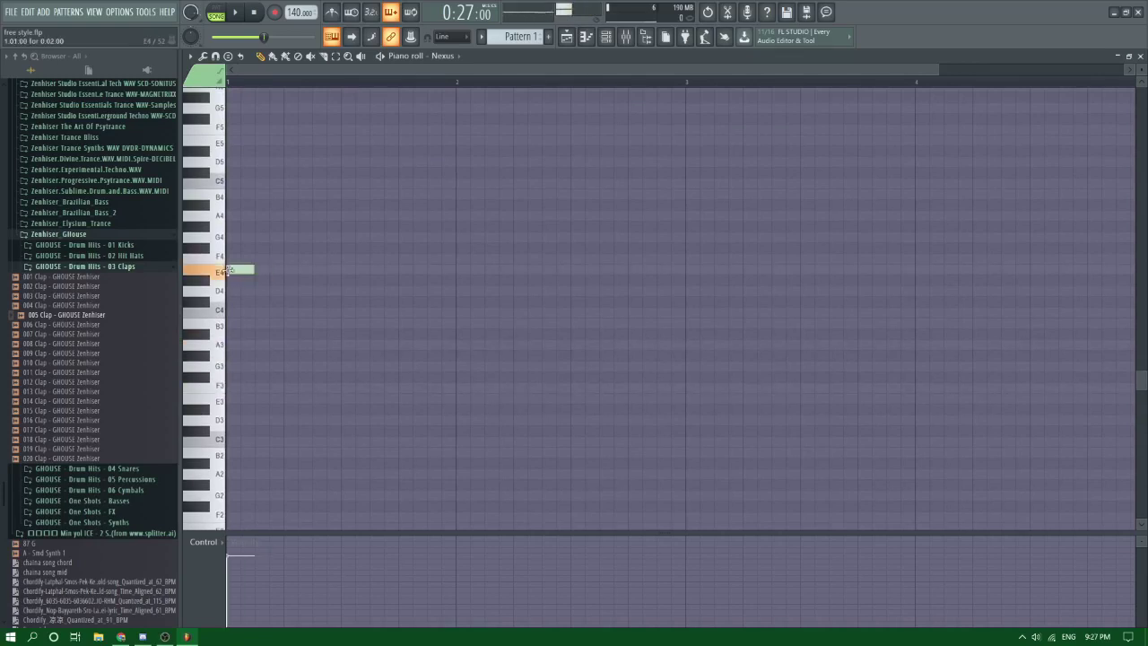
{"action": "left_click_drag", "start_coordinate": [216, 270], "coordinate": [185, 323]}
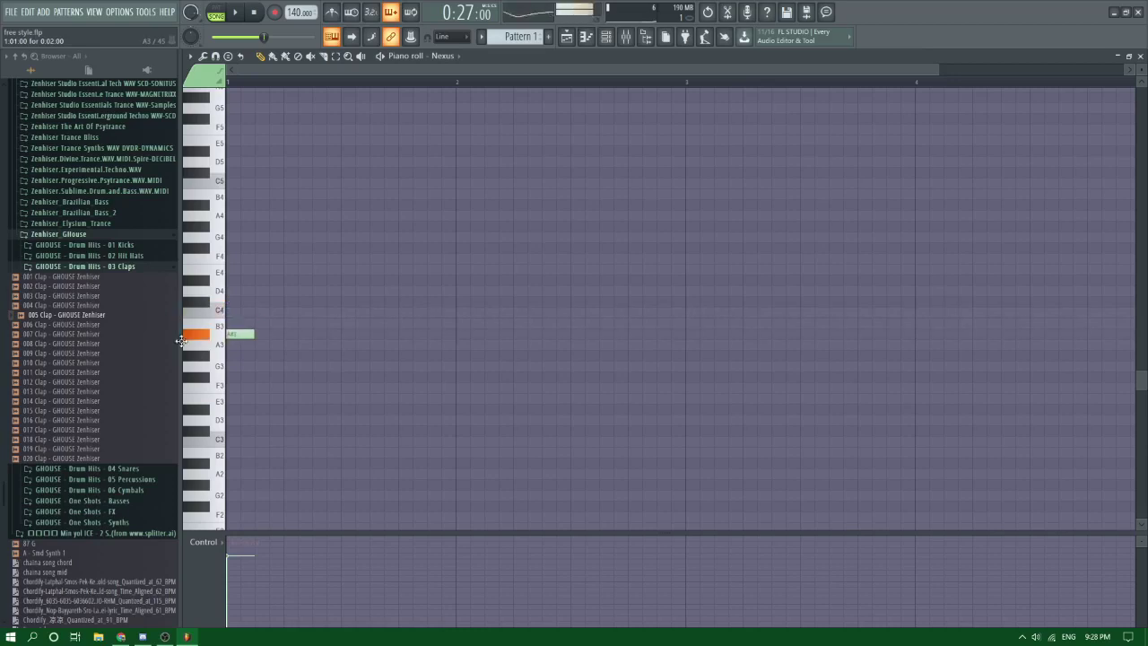
{"action": "left_click_drag", "start_coordinate": [170, 372], "coordinate": [173, 225]}
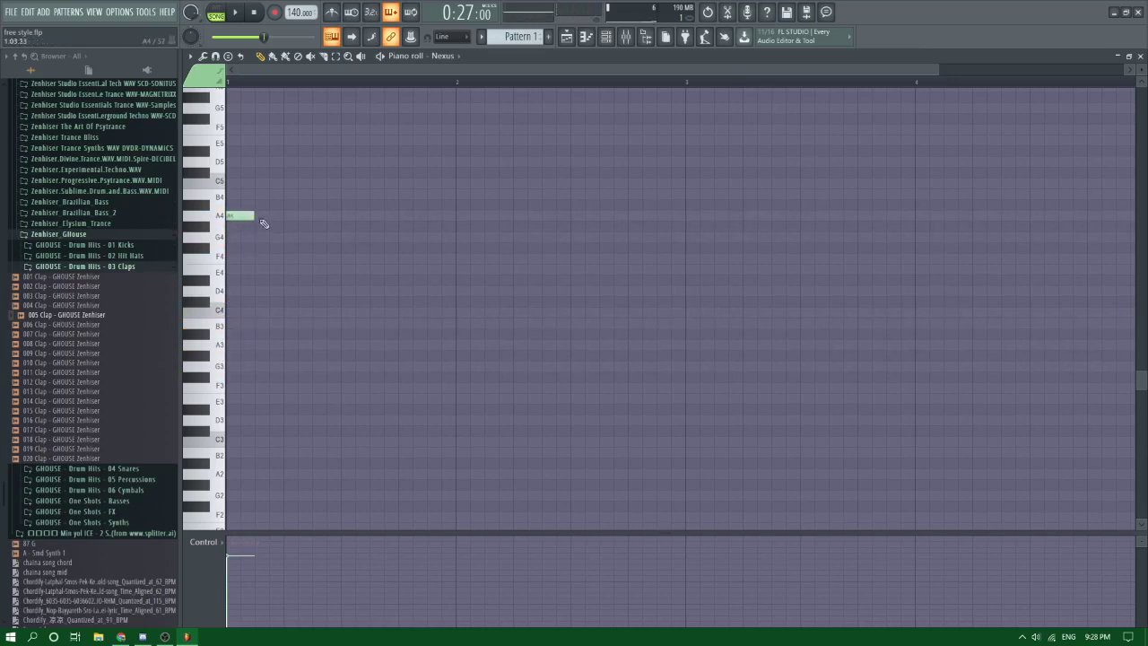
{"action": "left_click_drag", "start_coordinate": [474, 253], "coordinate": [146, 197]}
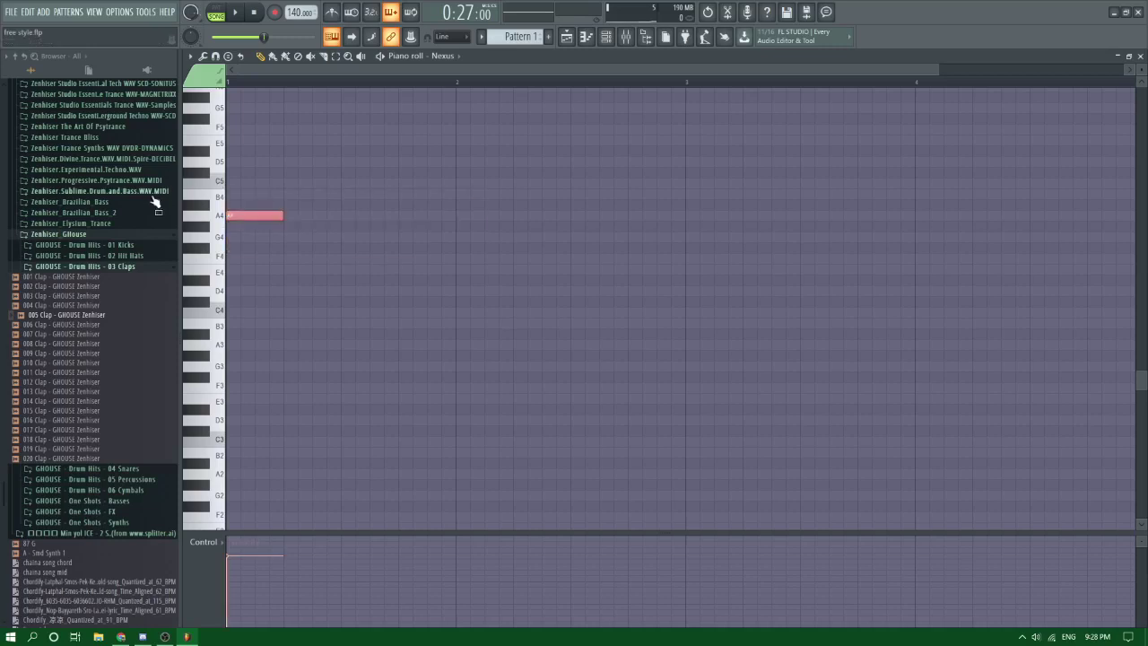
Step: Duplicate the one-beat A4 note until sixteen notes fill bars 1 to 4
{"action": "key", "text": "ctrl+b"}
{"action": "key", "text": "ctrl+b"}
{"action": "key", "text": "ctrl+b"}
{"action": "key", "text": "ctrl+b"}
{"action": "key", "text": "ctrl+b"}
{"action": "key", "text": "ctrl+b"}
{"action": "key", "text": "ctrl+b"}
{"action": "key", "text": "ctrl+b"}
{"action": "key", "text": "ctrl+b"}
{"action": "key", "text": "ctrl+b"}
{"action": "key", "text": "ctrl+b"}
{"action": "scroll", "coordinate": [666, 333], "scroll_direction": "down", "scroll_amount": 2}
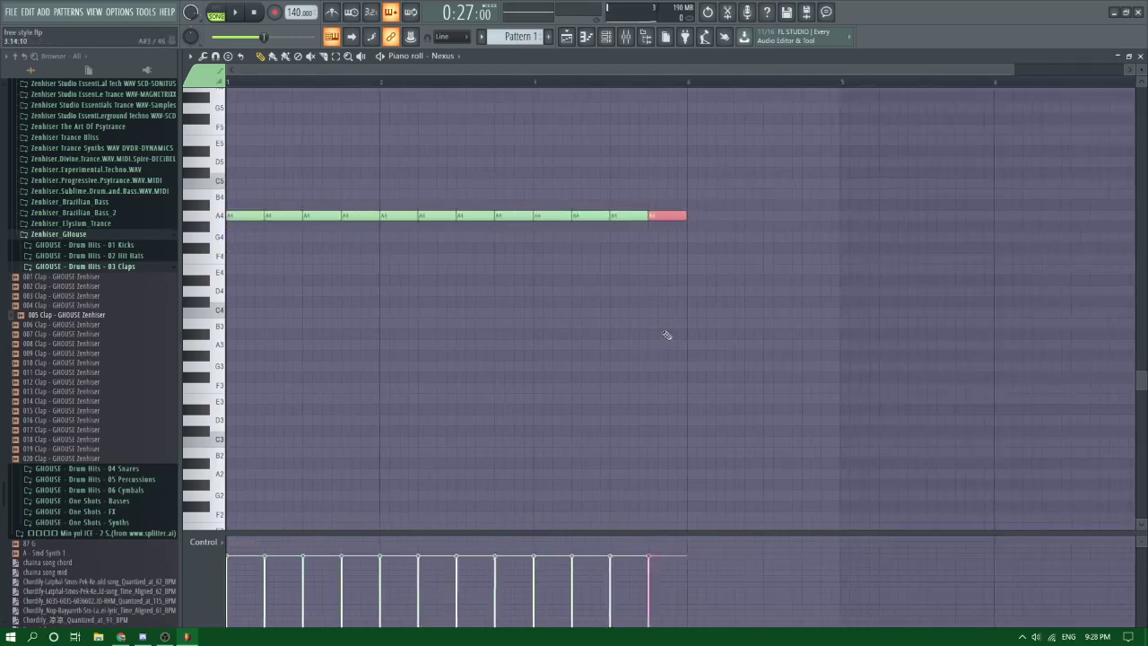
{"action": "key", "text": "ctrl+b"}
{"action": "key", "text": "ctrl+b"}
{"action": "key", "text": "ctrl+b"}
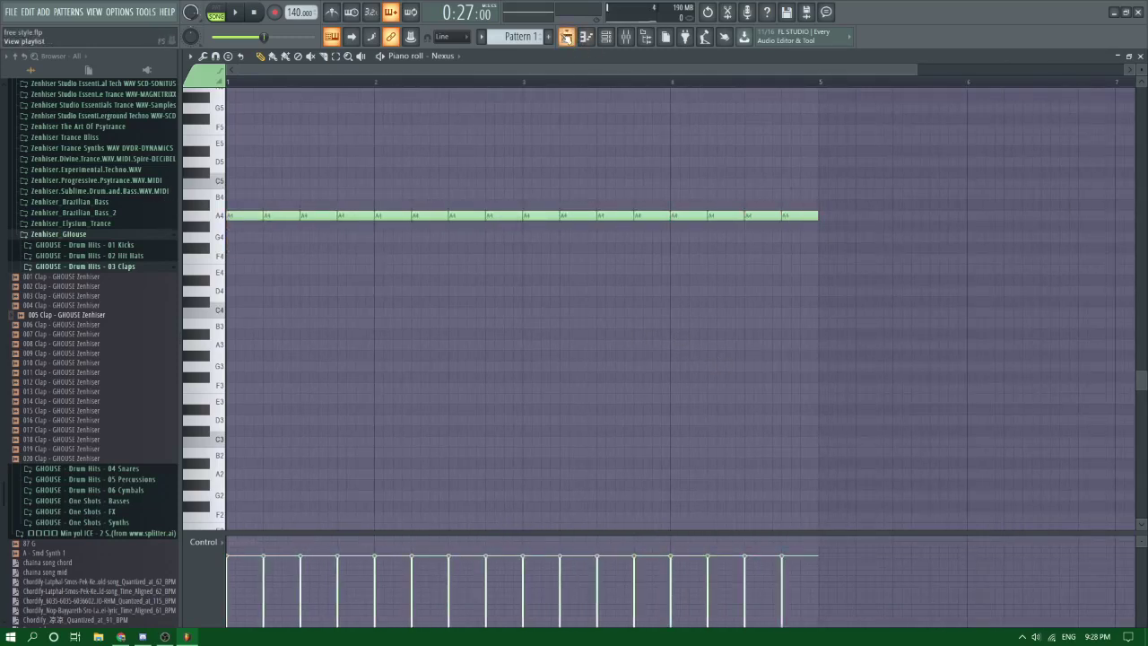
Step: Place Pattern 1 on playlist Track 6 starting at bar 17
{"action": "left_click", "coordinate": [566, 39]}
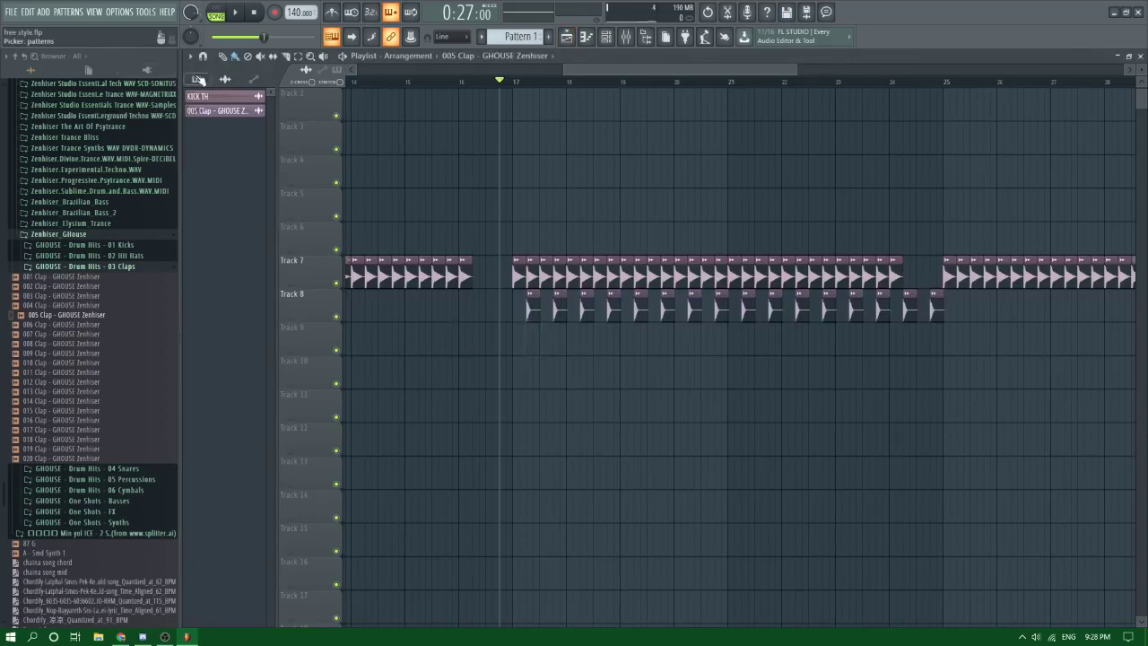
{"action": "left_click", "coordinate": [199, 79]}
{"action": "left_click_drag", "start_coordinate": [205, 99], "coordinate": [523, 233]}
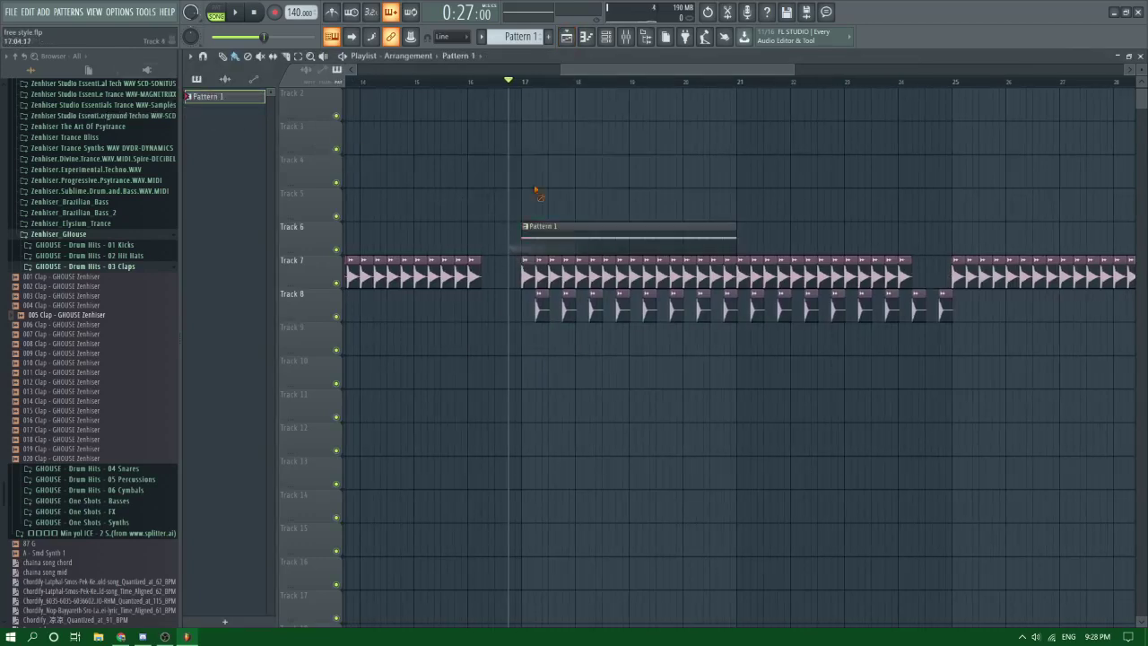
Step: Play the arrangement and slightly lower the Nexus mixer track's volume
{"action": "key", "text": "space"}
{"action": "key", "text": "space"}
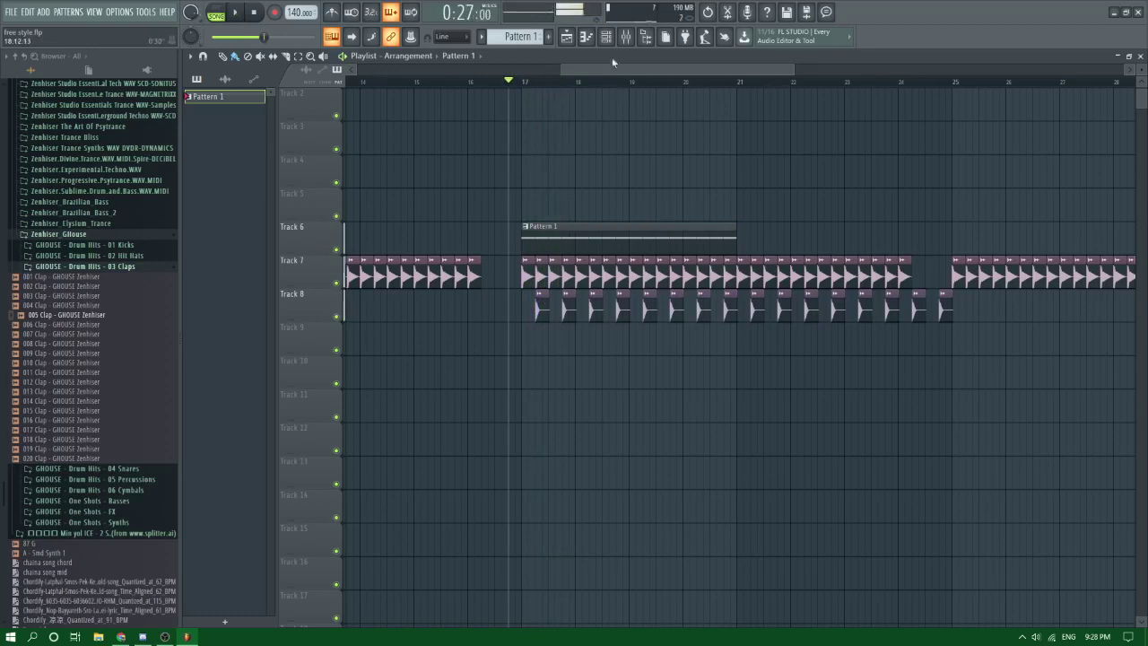
{"action": "left_click", "coordinate": [628, 38]}
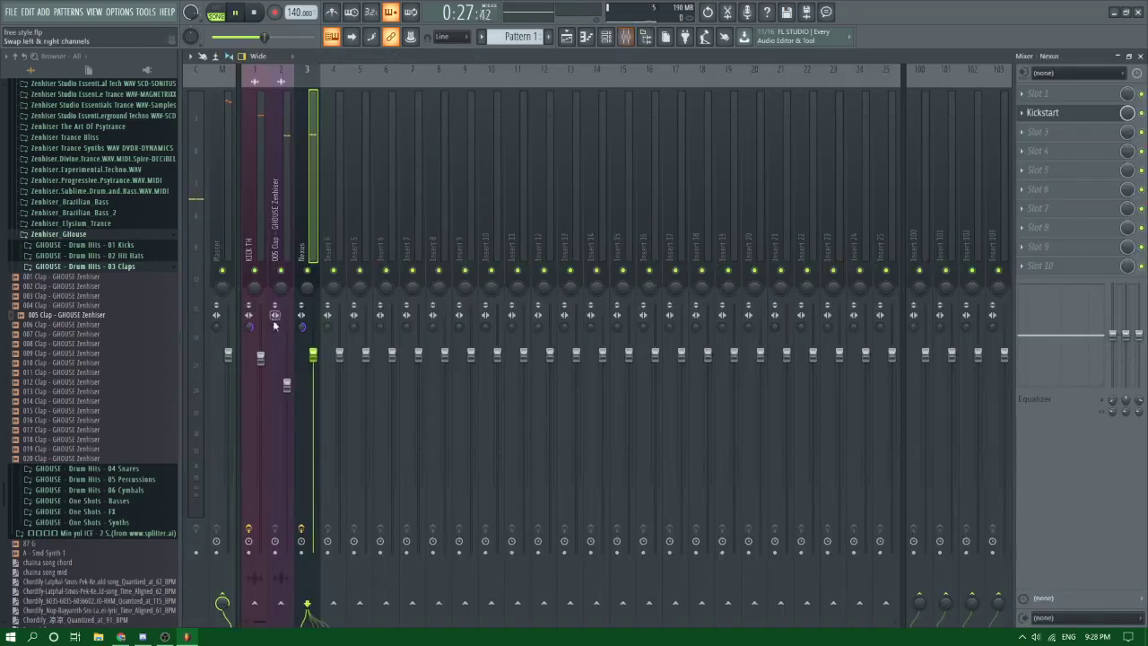
{"action": "key", "text": "space"}
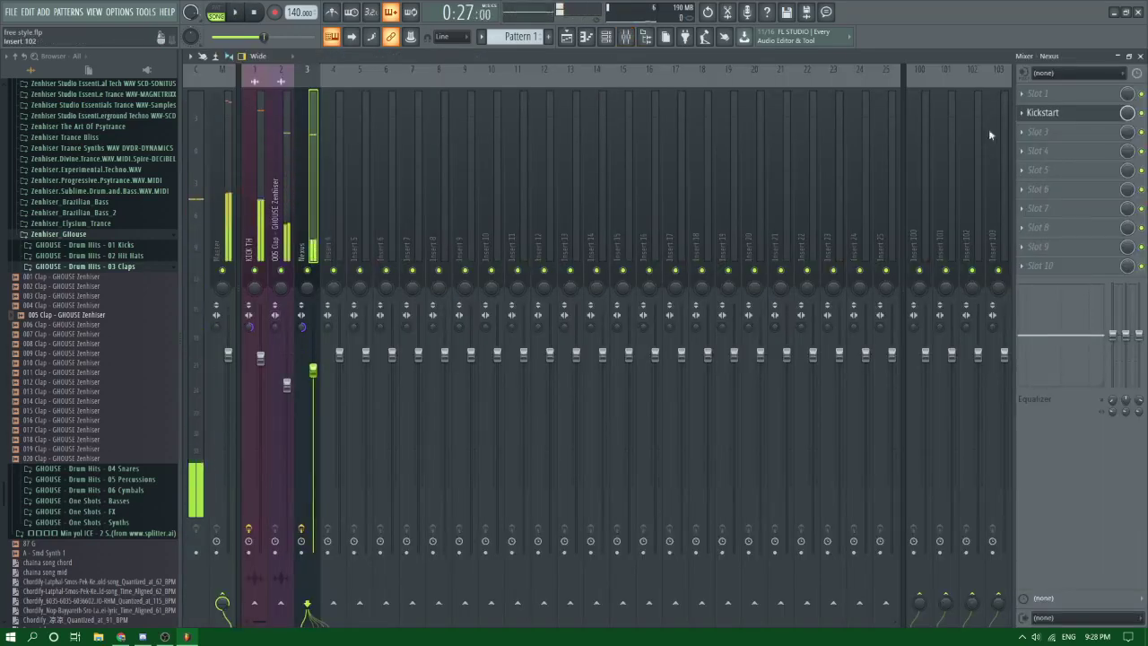
Step: Try the Mids Chain and Free Punch curves in the Nexus track's Kickstart during playback and return to Subbass Tight
{"action": "left_click", "coordinate": [1043, 114]}
{"action": "key", "text": "space"}
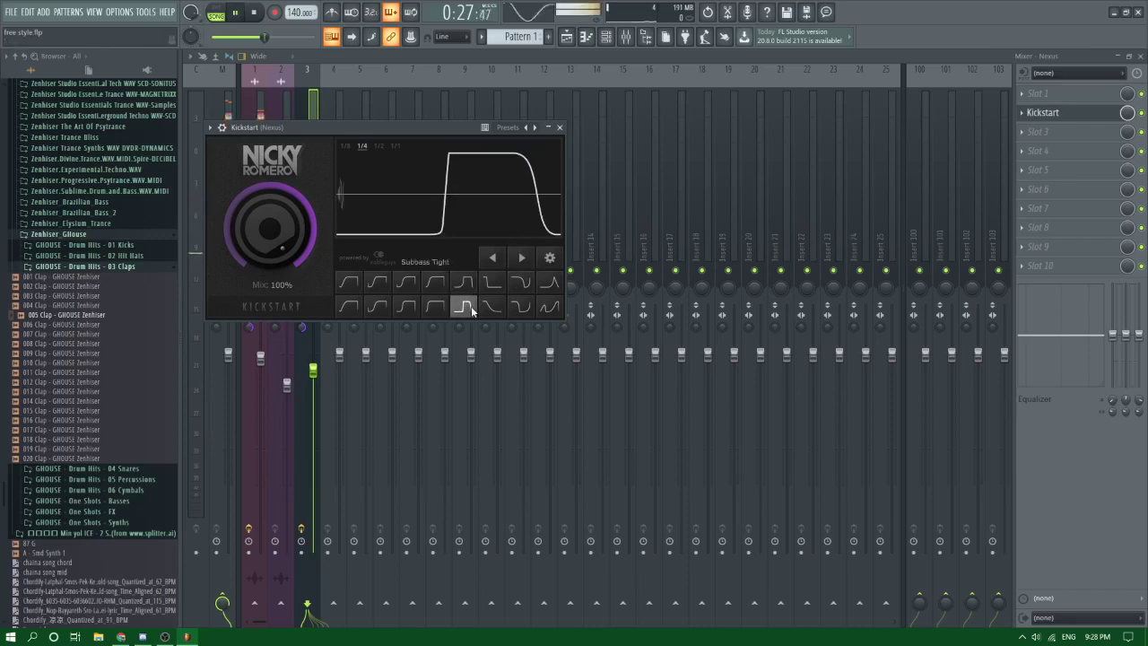
{"action": "left_click", "coordinate": [409, 306]}
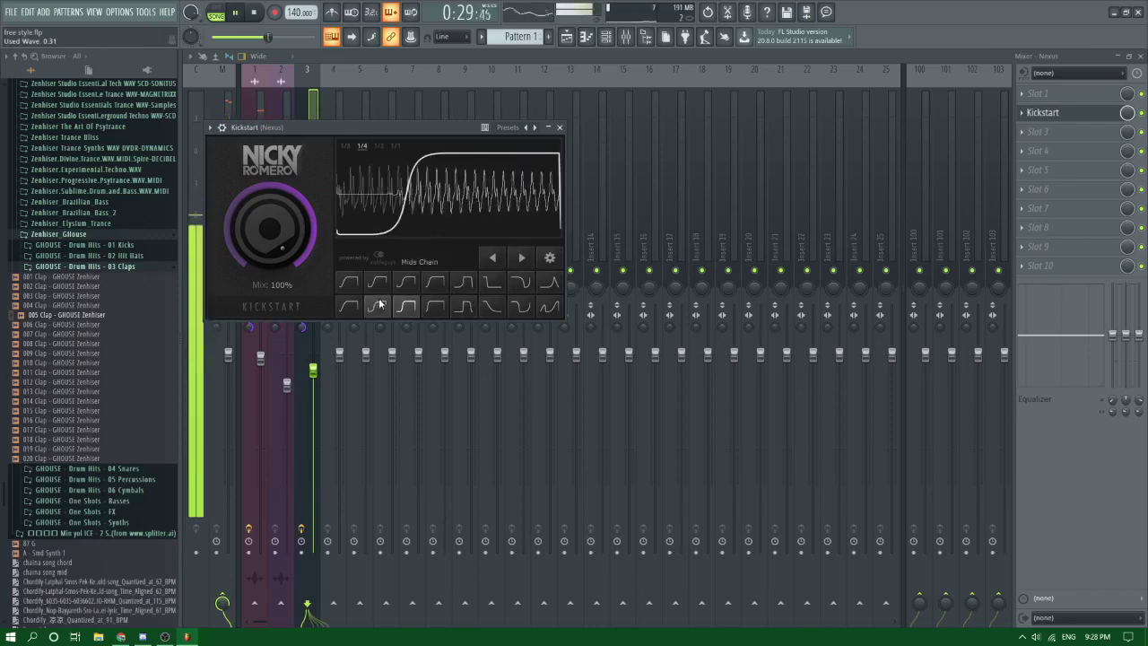
{"action": "key", "text": "space"}
{"action": "left_click", "coordinate": [349, 283]}
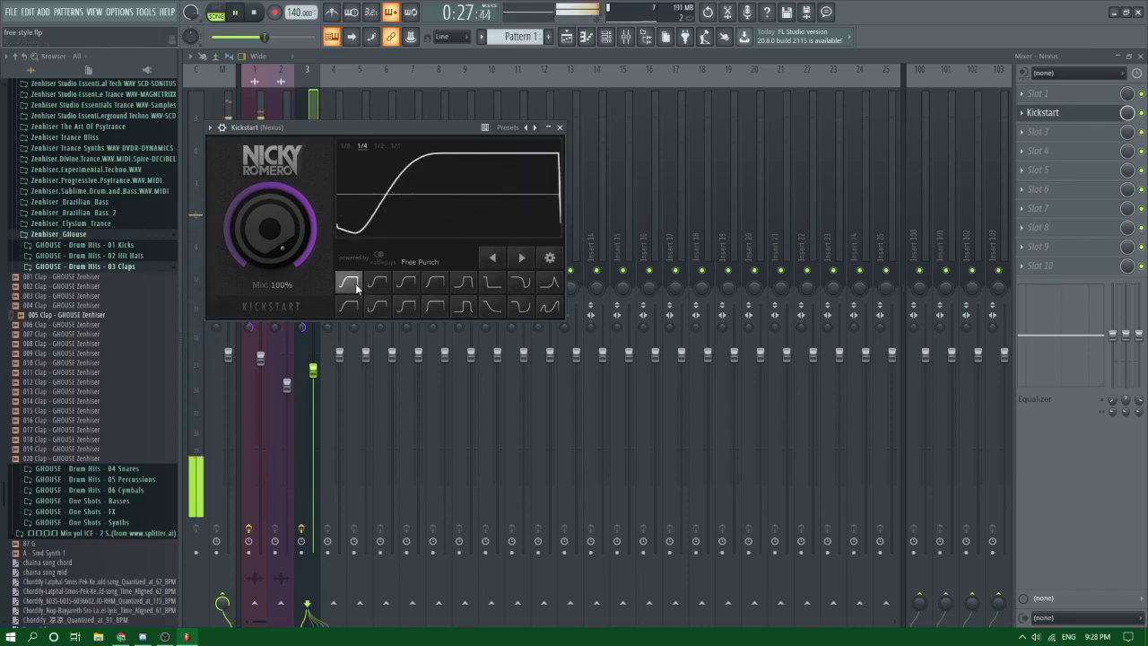
{"action": "left_click", "coordinate": [464, 283]}
{"action": "left_click", "coordinate": [465, 305]}
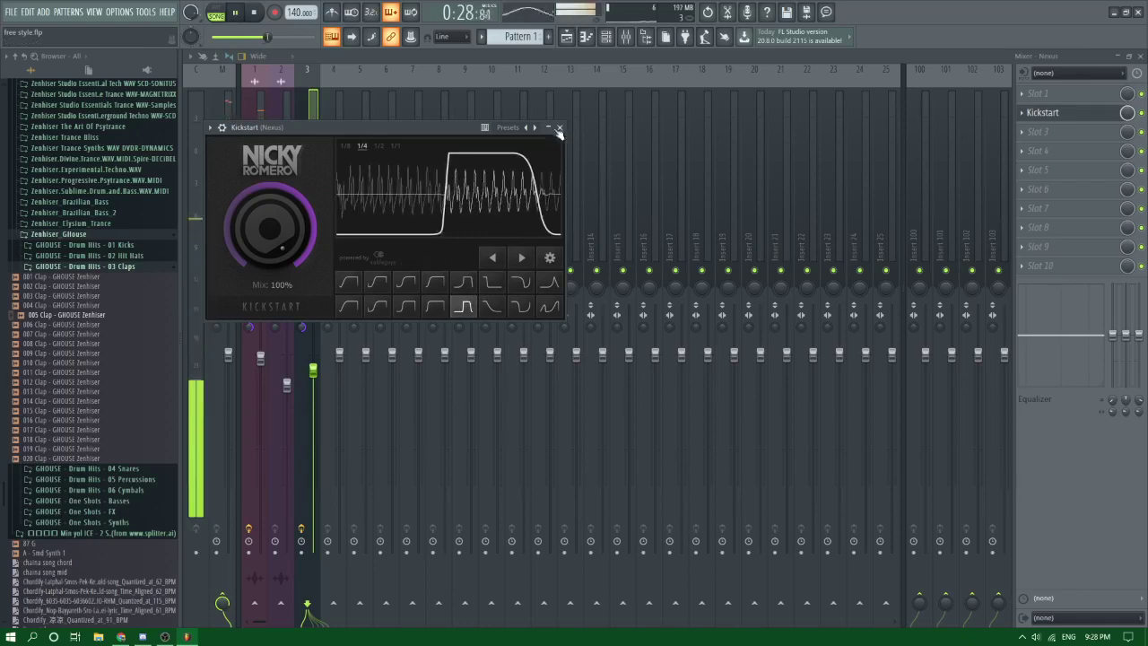
Step: Add a two-step C5 note at 1:07:00 above the A4 notes in Pattern 1 while it plays
{"action": "left_click", "coordinate": [566, 37]}
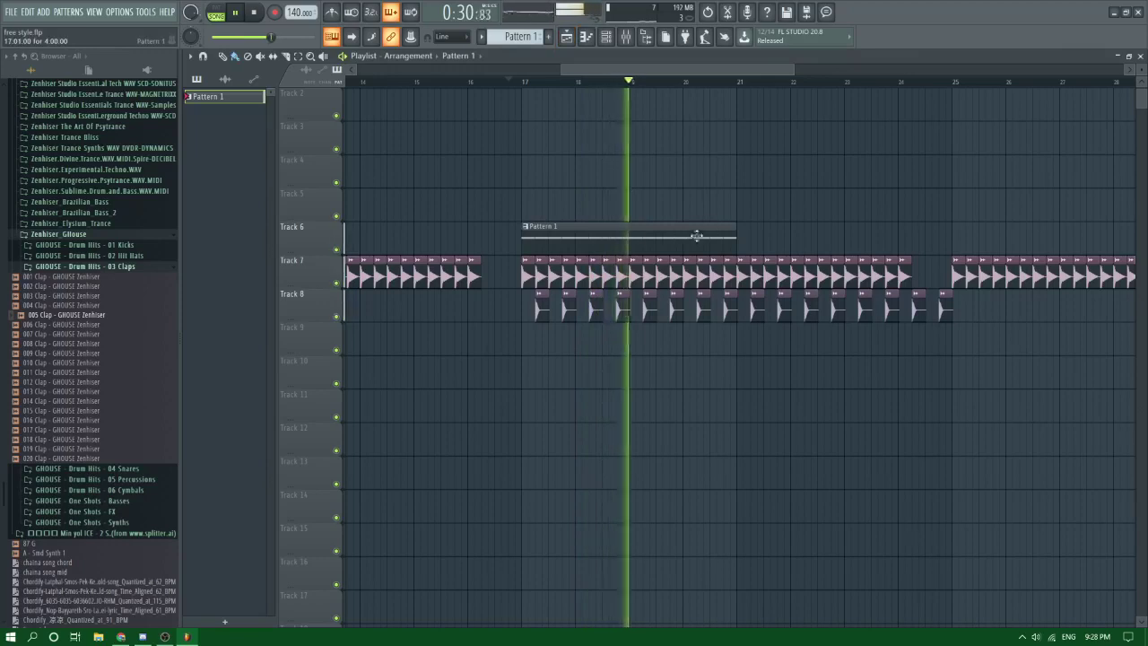
{"action": "key", "text": "F7"}
{"action": "key", "text": "space"}
{"action": "left_click", "coordinate": [263, 181]}
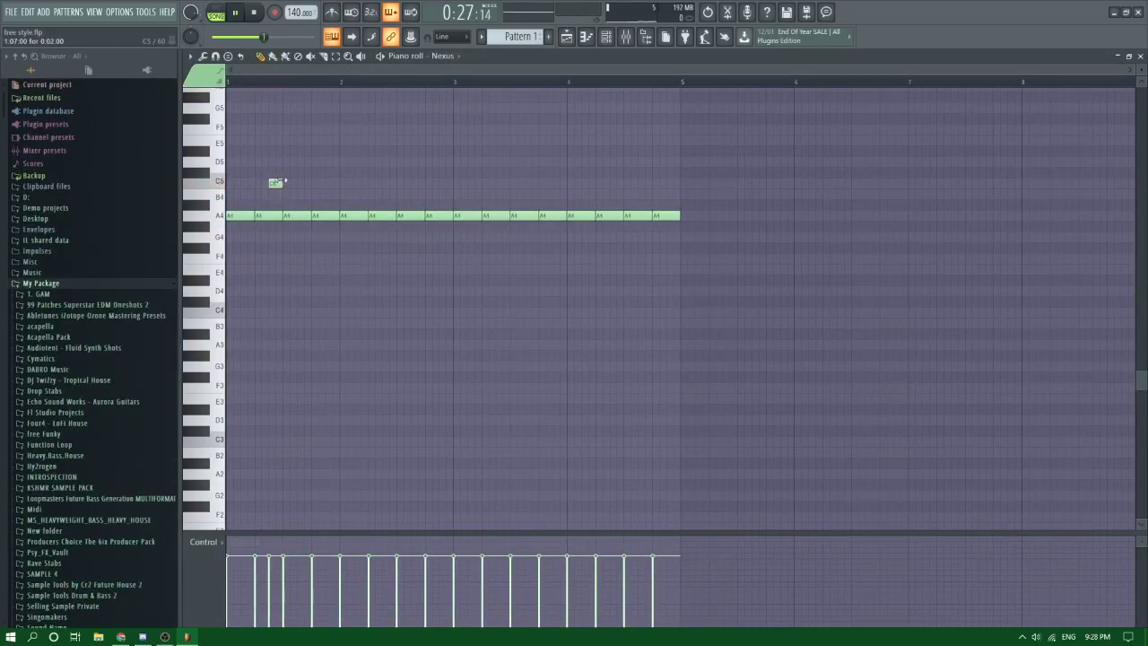
{"action": "key", "text": "space"}
Step: Try a Nexus portamento speed of 1/8D on the BA Click Bass preset and play the pattern
{"action": "key", "text": "F6"}
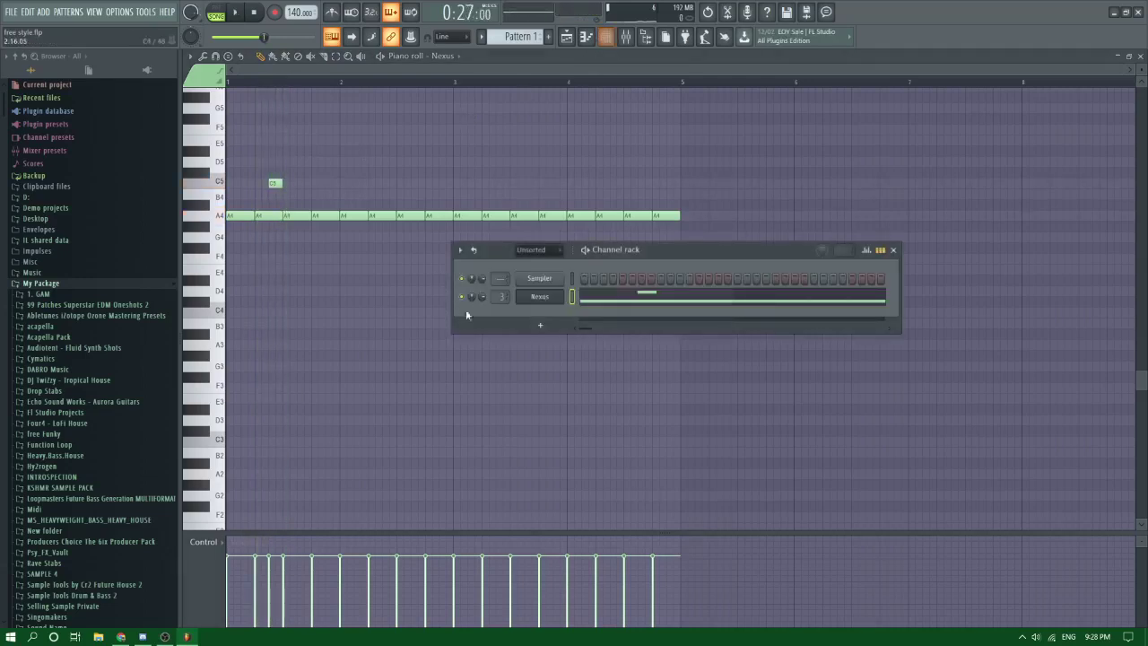
{"action": "left_click", "coordinate": [523, 297]}
{"action": "left_click", "coordinate": [407, 272]}
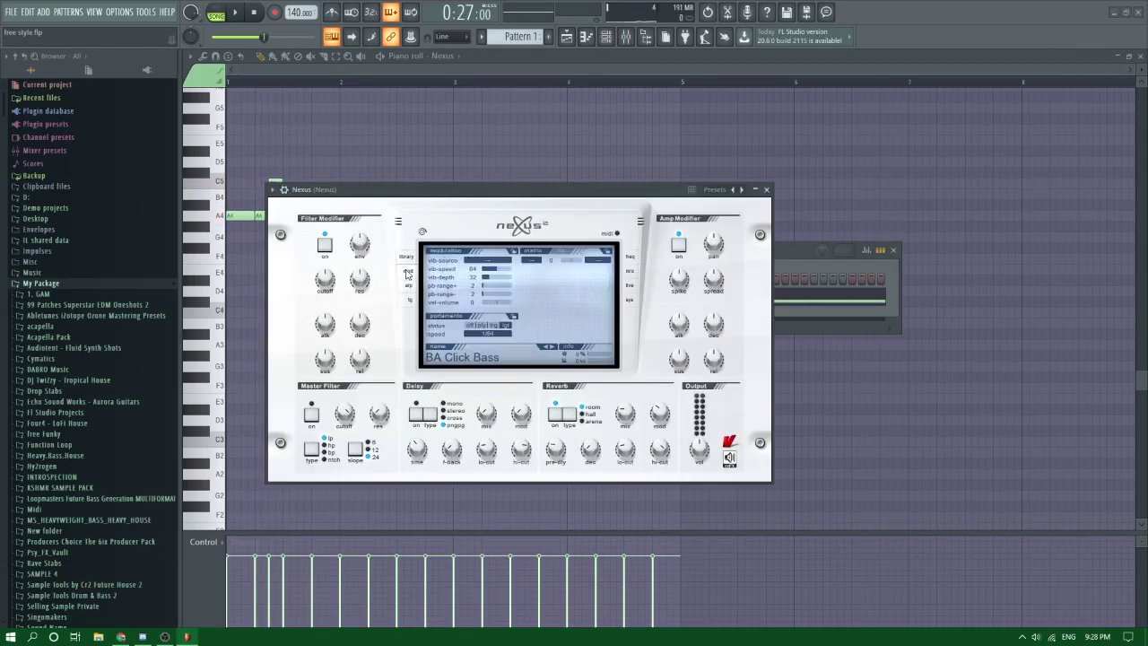
{"action": "left_click", "coordinate": [489, 333]}
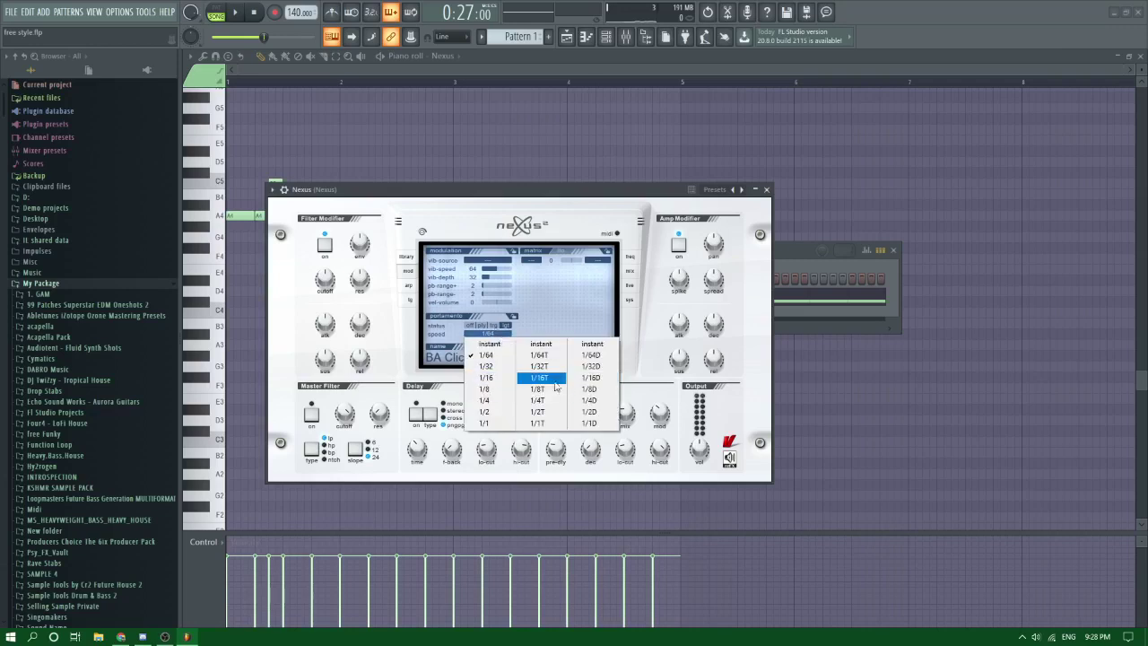
{"action": "left_click", "coordinate": [591, 389]}
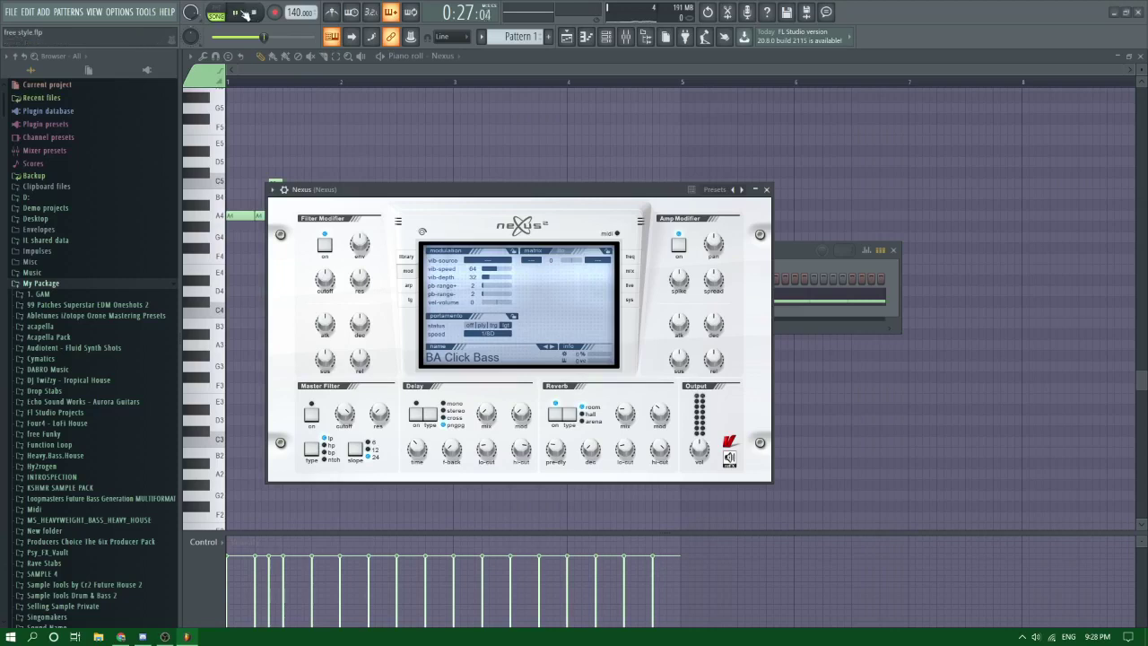
{"action": "key", "text": "space"}
{"action": "left_click", "coordinate": [257, 84]}
{"action": "key", "text": "space"}
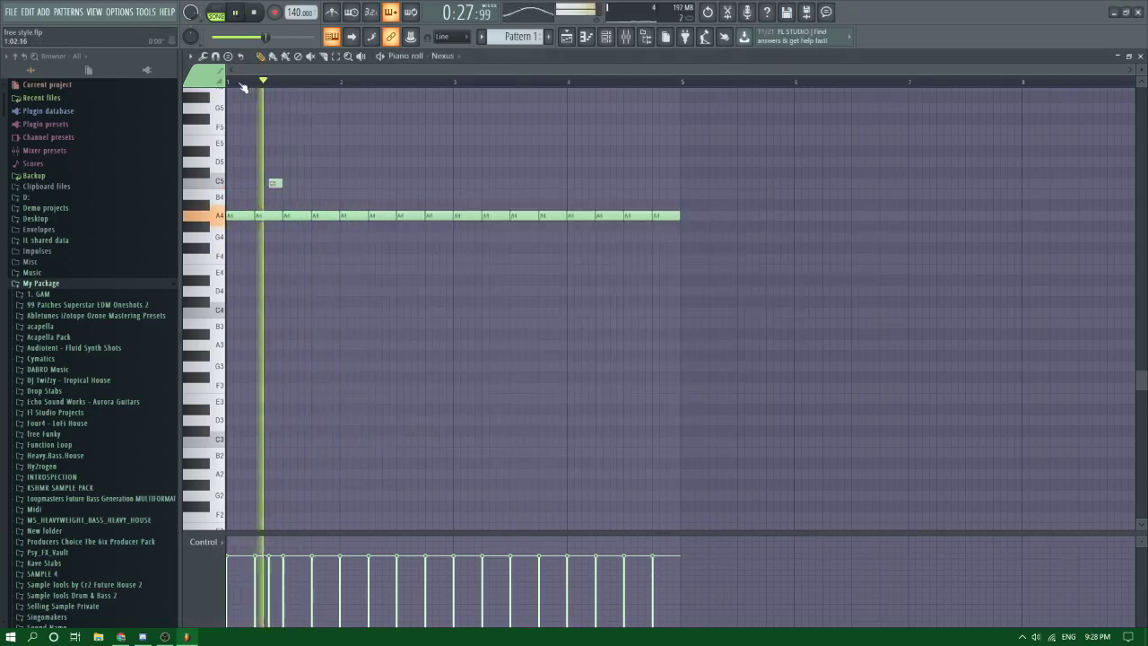
{"action": "key", "text": "space"}
{"action": "key", "text": "space"}
Step: Set the Nexus portamento speed to 1/8T and play the pattern
{"action": "left_click", "coordinate": [606, 36]}
{"action": "key", "text": "space"}
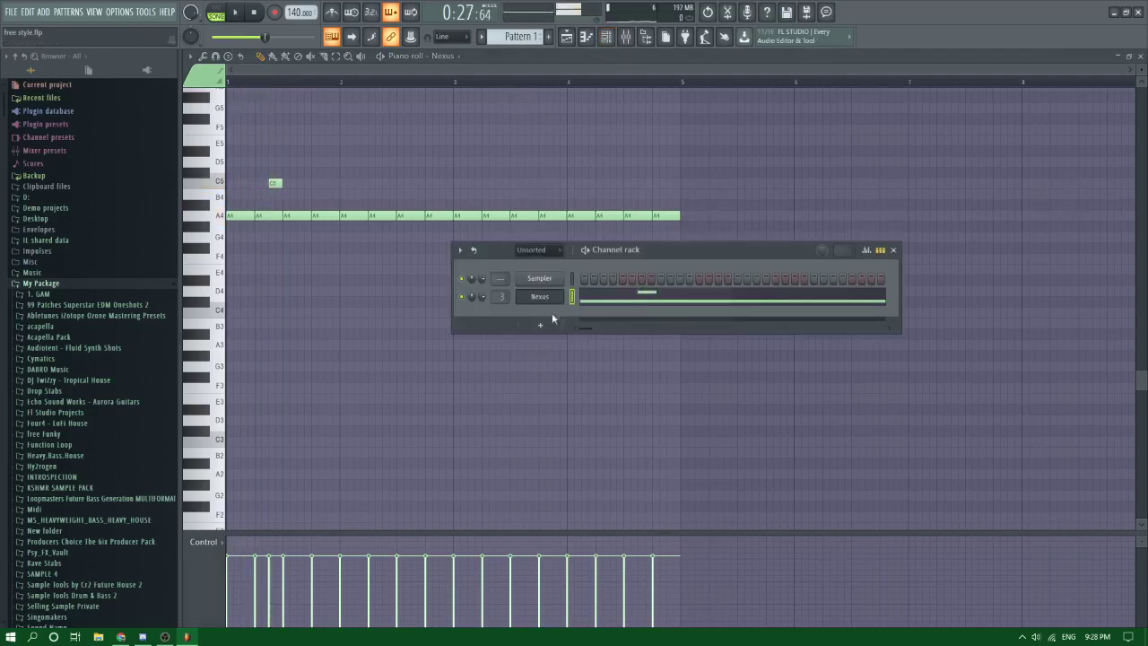
{"action": "left_click", "coordinate": [544, 299]}
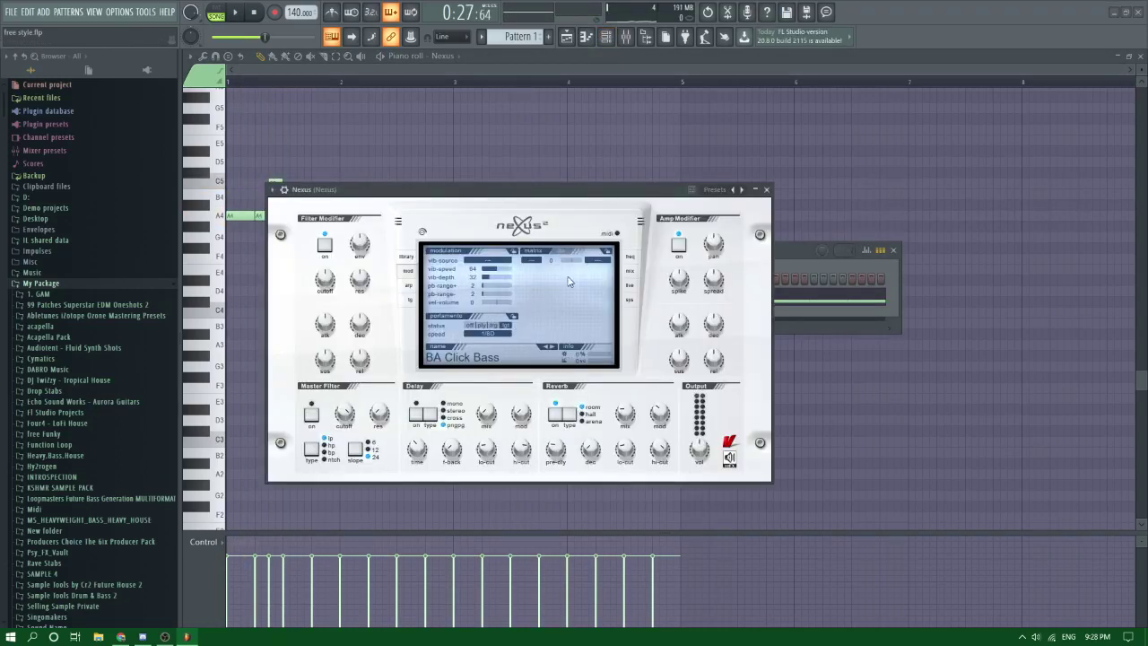
{"action": "left_click", "coordinate": [498, 335]}
{"action": "left_click", "coordinate": [536, 388]}
{"action": "left_click", "coordinate": [392, 158]}
{"action": "key", "text": "space"}
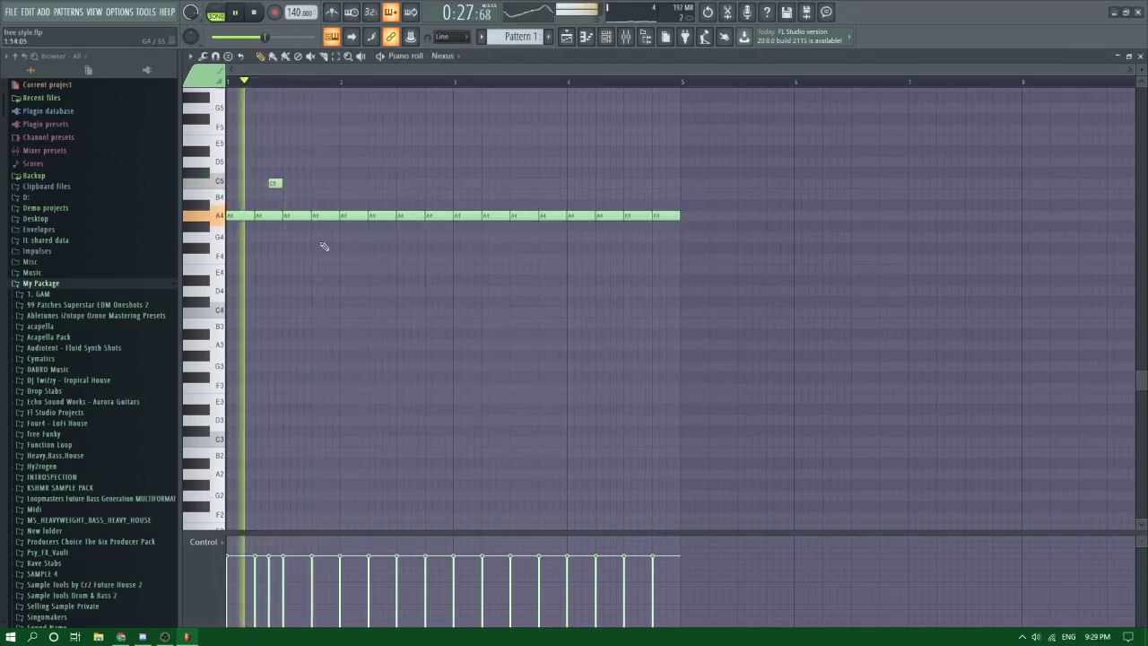
{"action": "key", "text": "space"}
Step: Play the arrangement from late in bar 16 and clear the Track 8 claps in bars 17 to 19
{"action": "left_click", "coordinate": [566, 36]}
{"action": "left_click", "coordinate": [501, 84]}
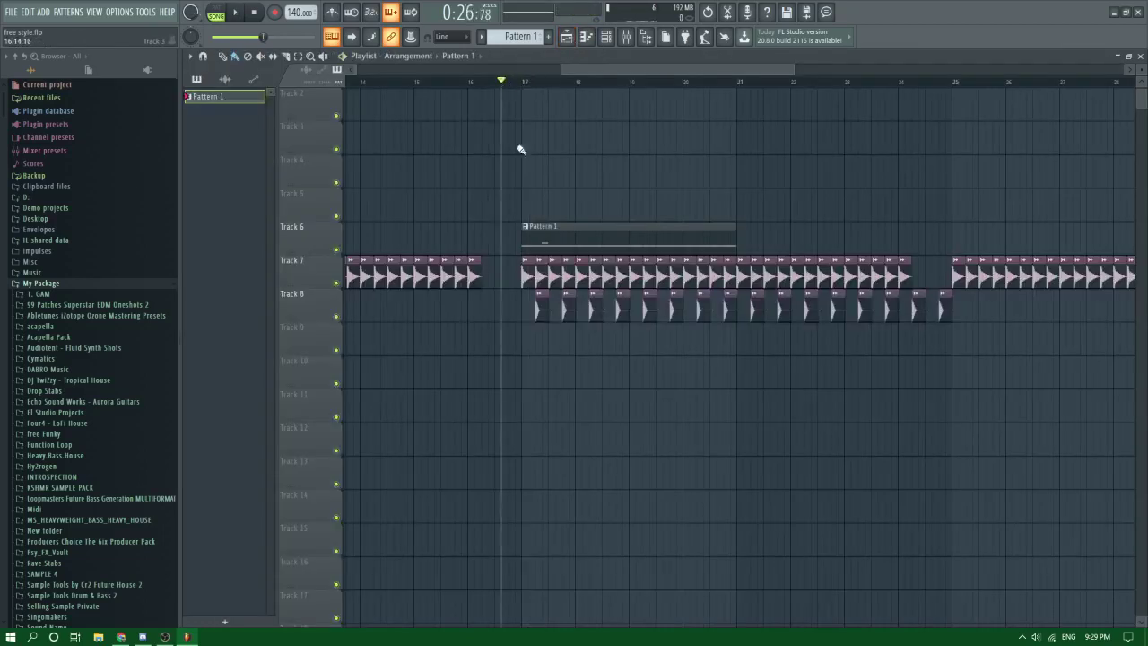
{"action": "key", "text": "space"}
{"action": "left_click_drag", "start_coordinate": [524, 301], "coordinate": [667, 322]}
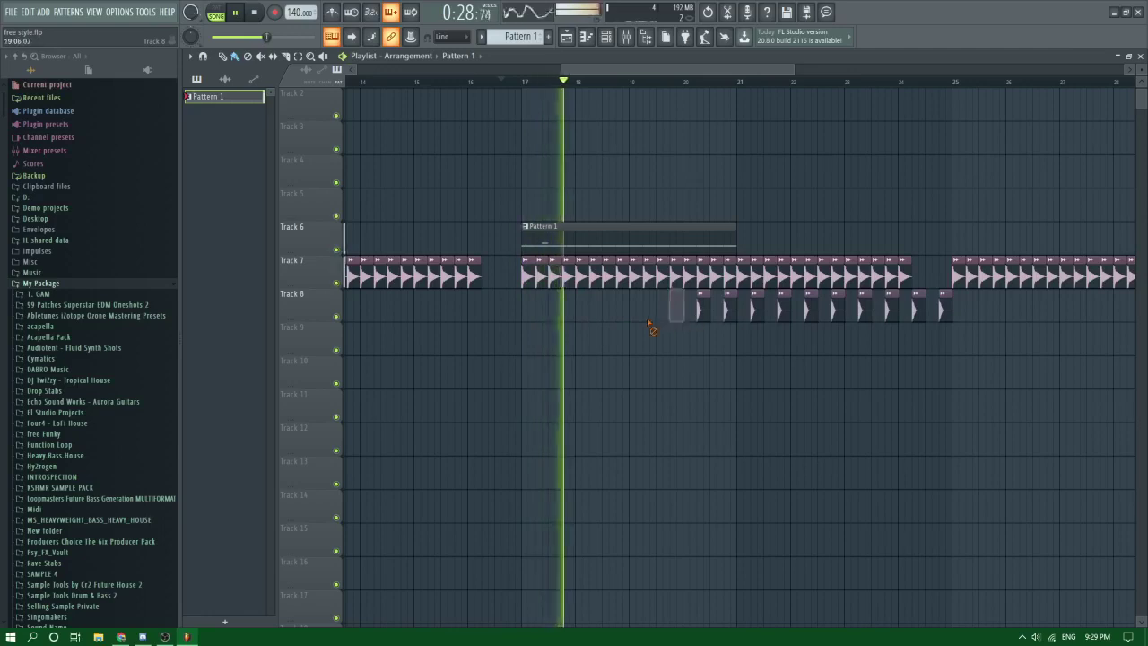
{"action": "key", "text": "space"}
{"action": "right_click", "coordinate": [674, 310]}
Step: Put the Track 8 claps back on alternate beats in bars 17 to 19 and play the arrangement
{"action": "left_click_drag", "start_coordinate": [632, 315], "coordinate": [607, 312]}
{"action": "key", "text": "space"}
{"action": "key", "text": "space"}
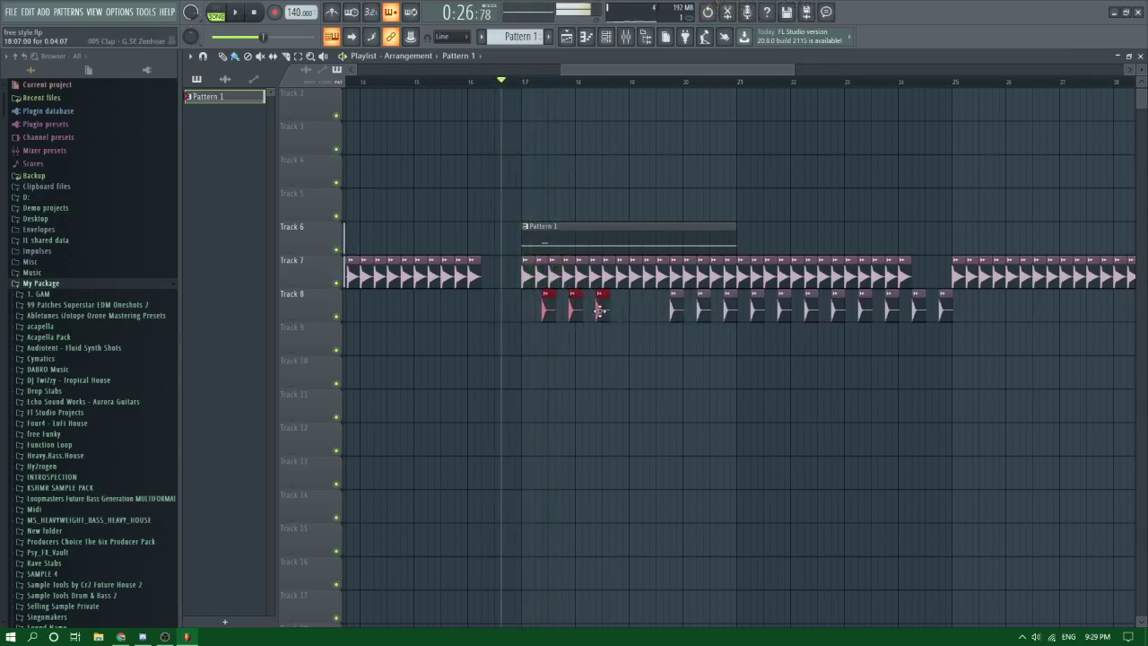
{"action": "key", "text": "space"}
{"action": "left_click", "coordinate": [621, 309]}
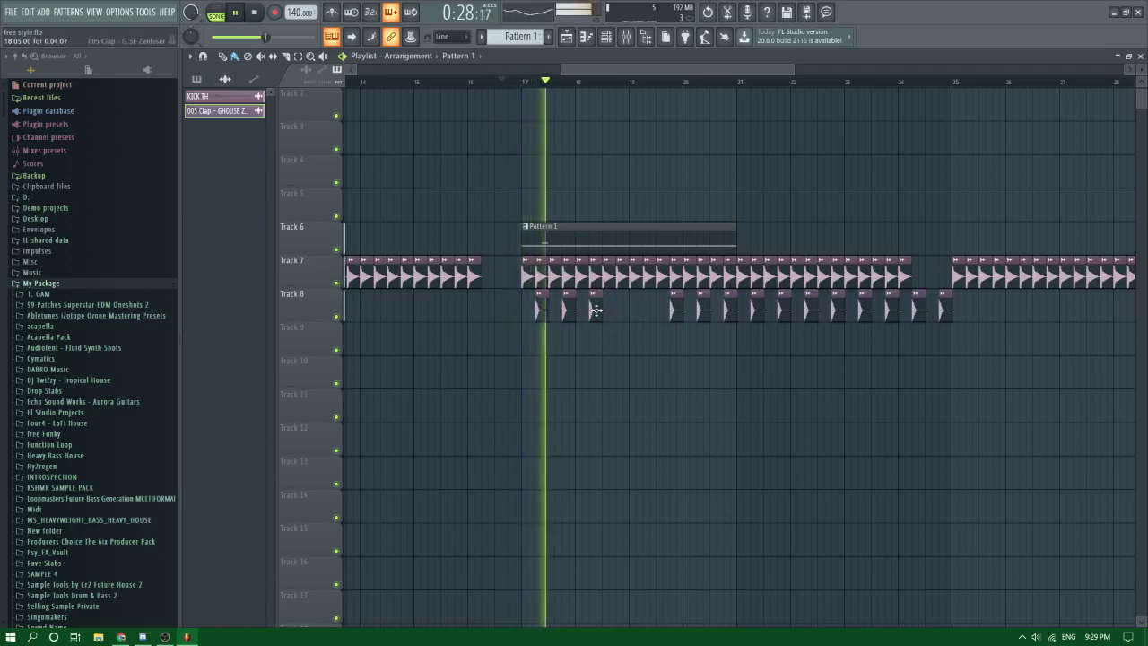
Step: Open Pattern 1's Nexus notes and lower the two-step C5 note at 1:07:00 to C4 during playback
{"action": "double_click", "coordinate": [577, 243]}
{"action": "key", "text": "space"}
{"action": "scroll", "coordinate": [330, 193], "scroll_direction": "left", "scroll_amount": 1}
{"action": "left_click_drag", "start_coordinate": [275, 183], "coordinate": [275, 313]}
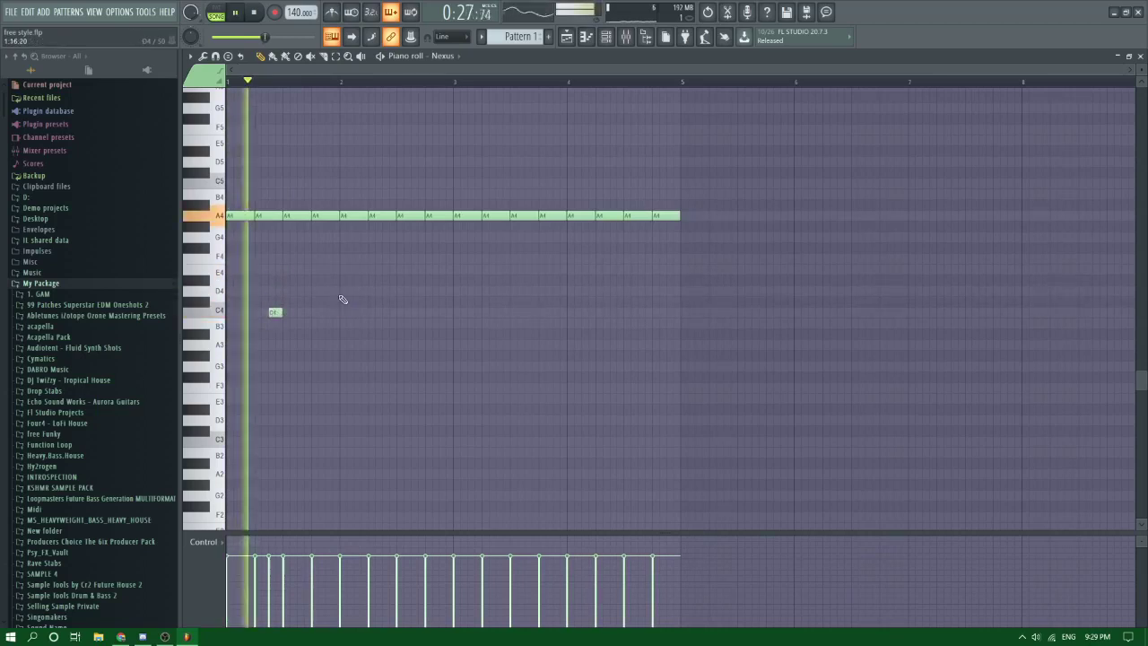
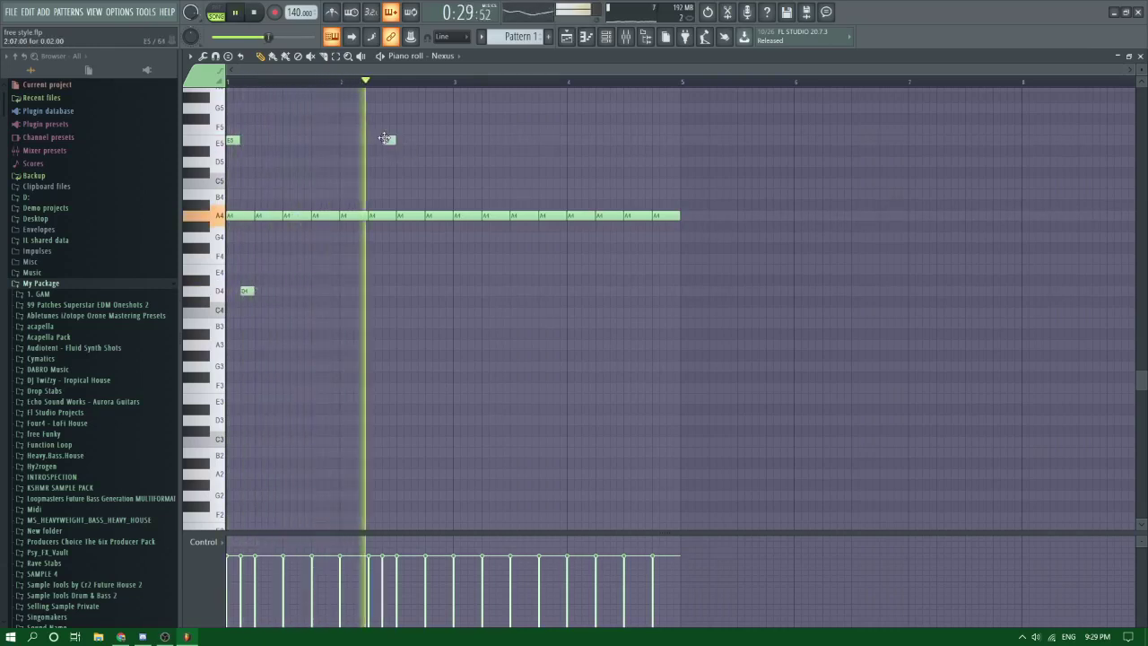
Step: Try a two-step D4 note at 2:07:00 in Pattern 1 and move it to 2:11:00, replaying the pattern
{"action": "key", "text": "space"}
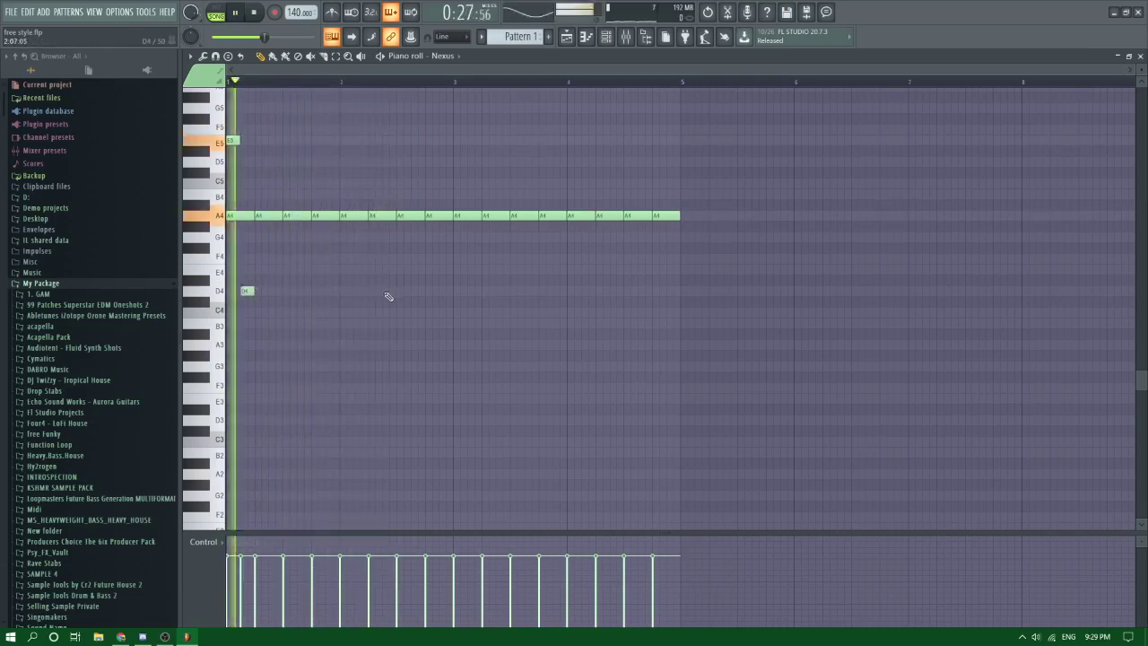
{"action": "left_click", "coordinate": [388, 291]}
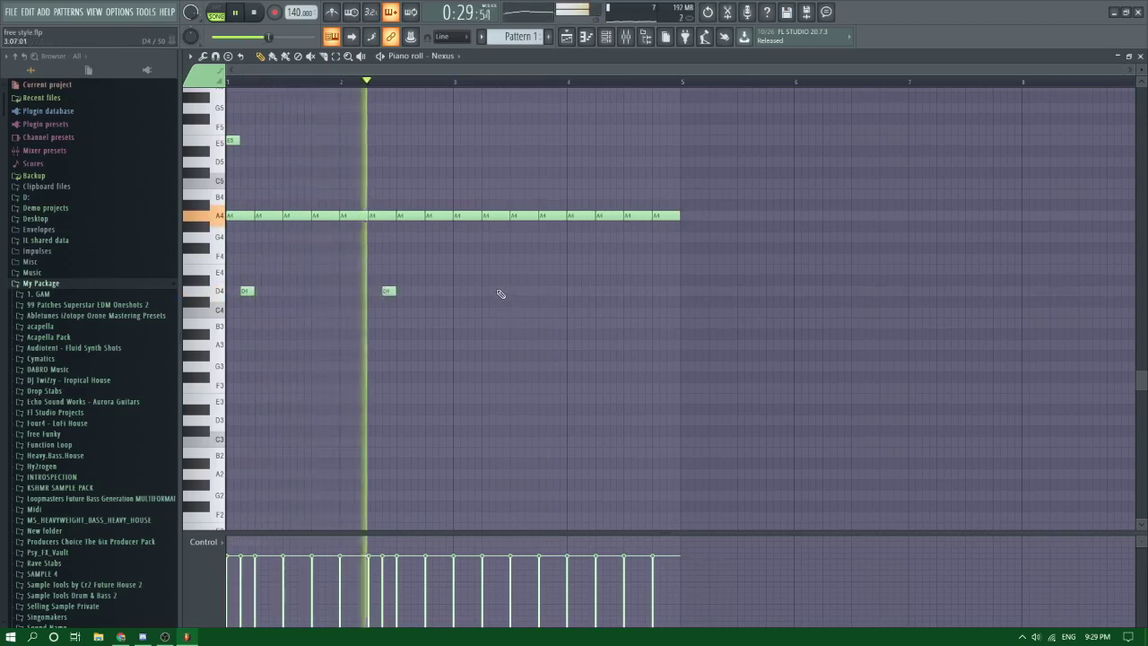
{"action": "key", "text": "space"}
{"action": "left_click_drag", "start_coordinate": [386, 294], "coordinate": [416, 293]}
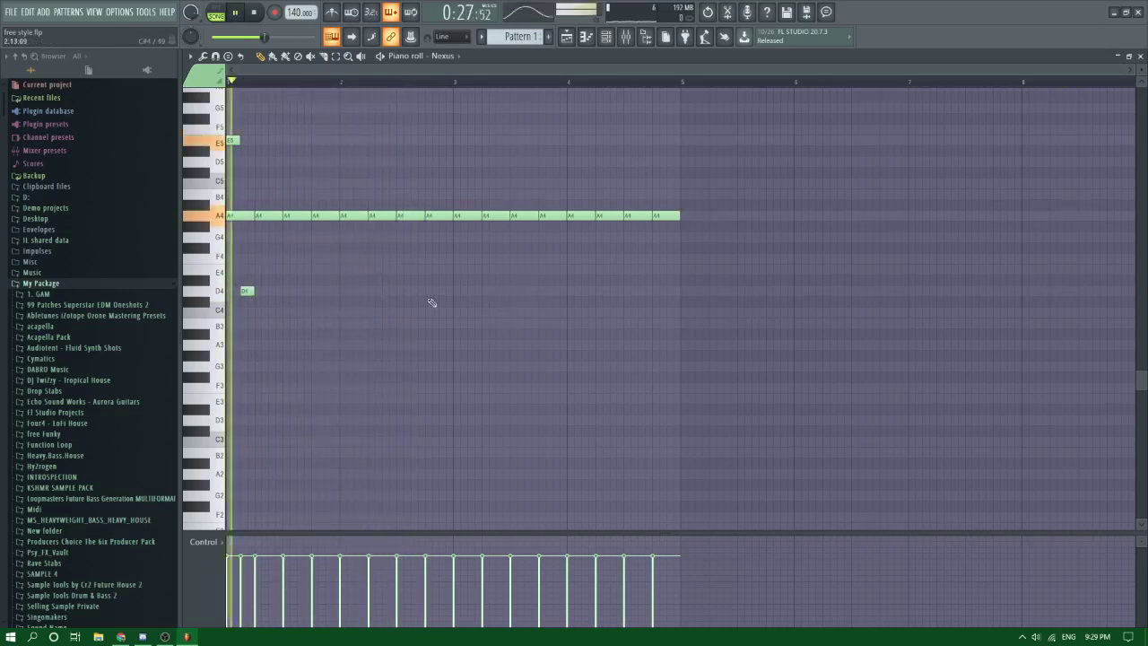
Step: Place two-step notes in Pattern 1: D4 at 3:01:00, E5 at 3:03:00 and D4 at 4:11:00, checking them during playback
{"action": "left_click", "coordinate": [531, 292]}
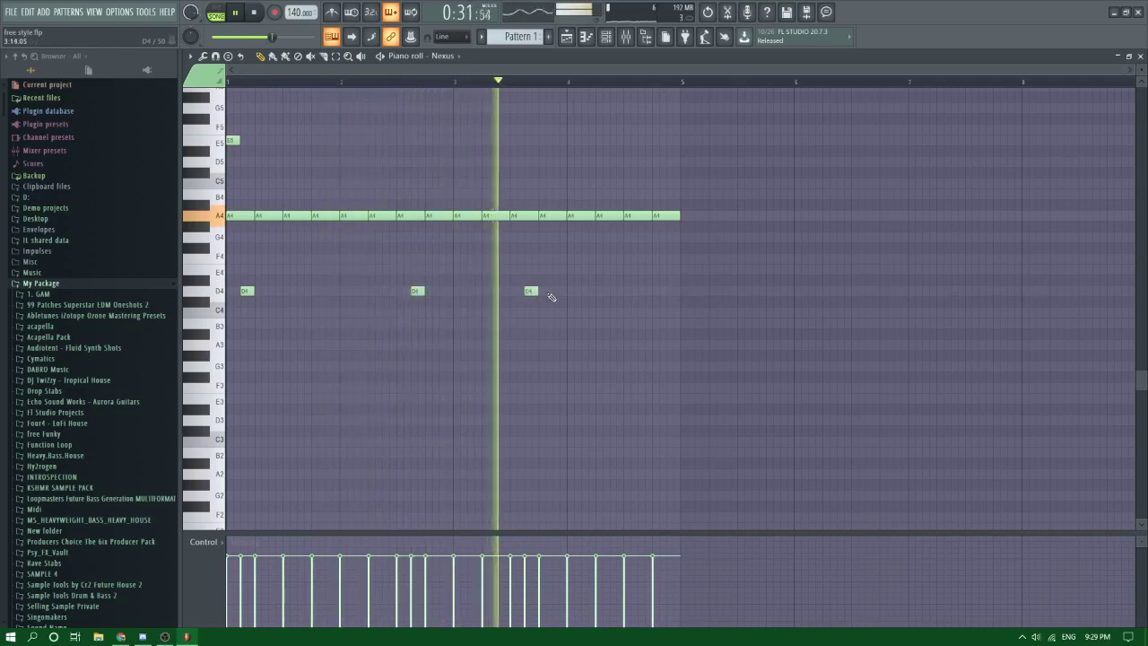
{"action": "key", "text": "space"}
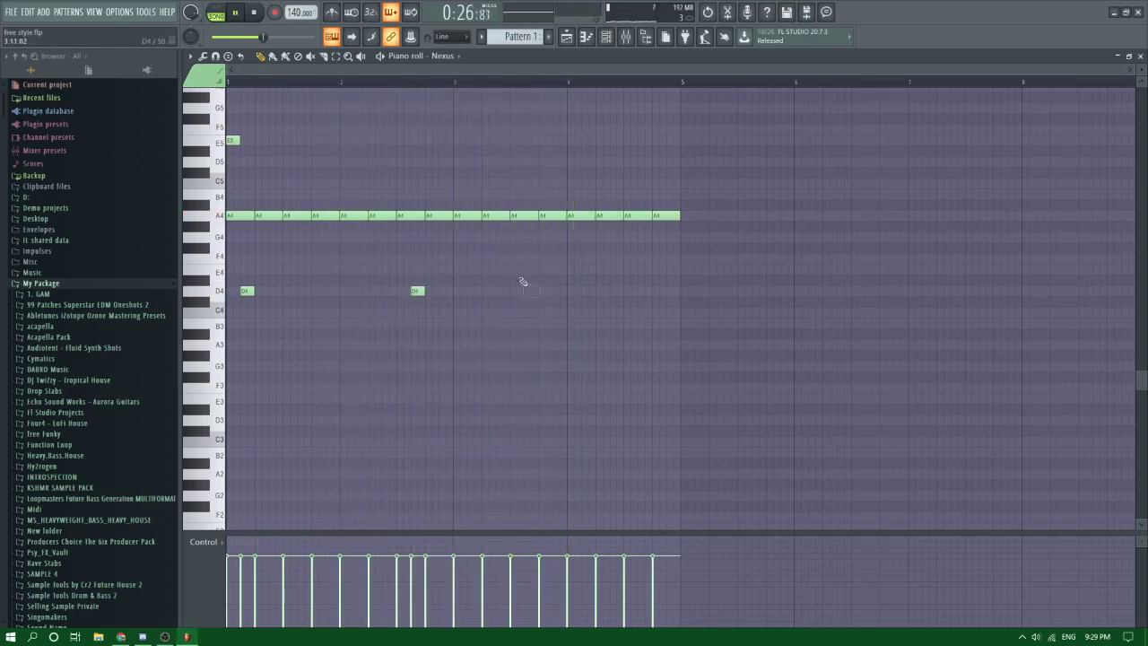
{"action": "left_click", "coordinate": [459, 140]}
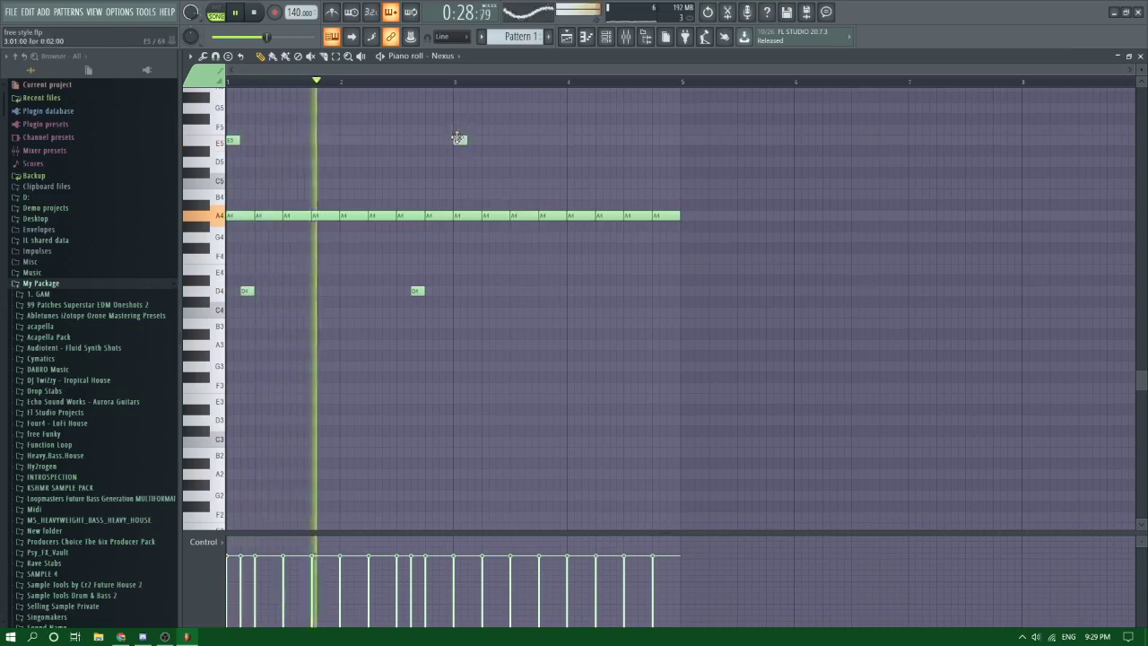
{"action": "left_click", "coordinate": [473, 291]}
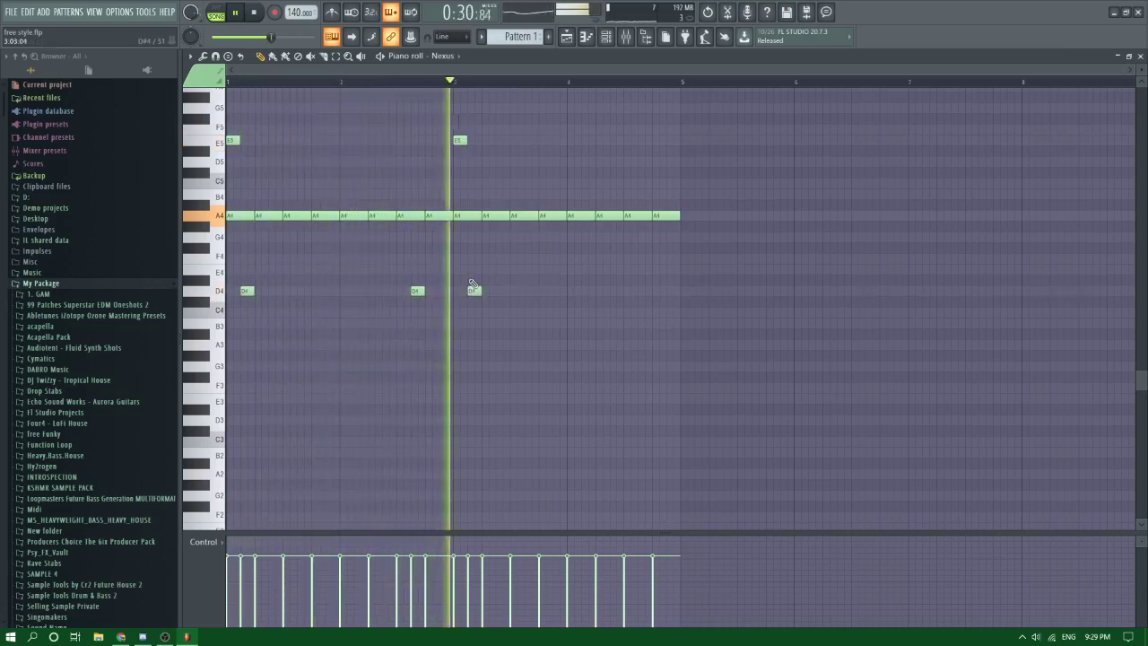
{"action": "key", "text": "space"}
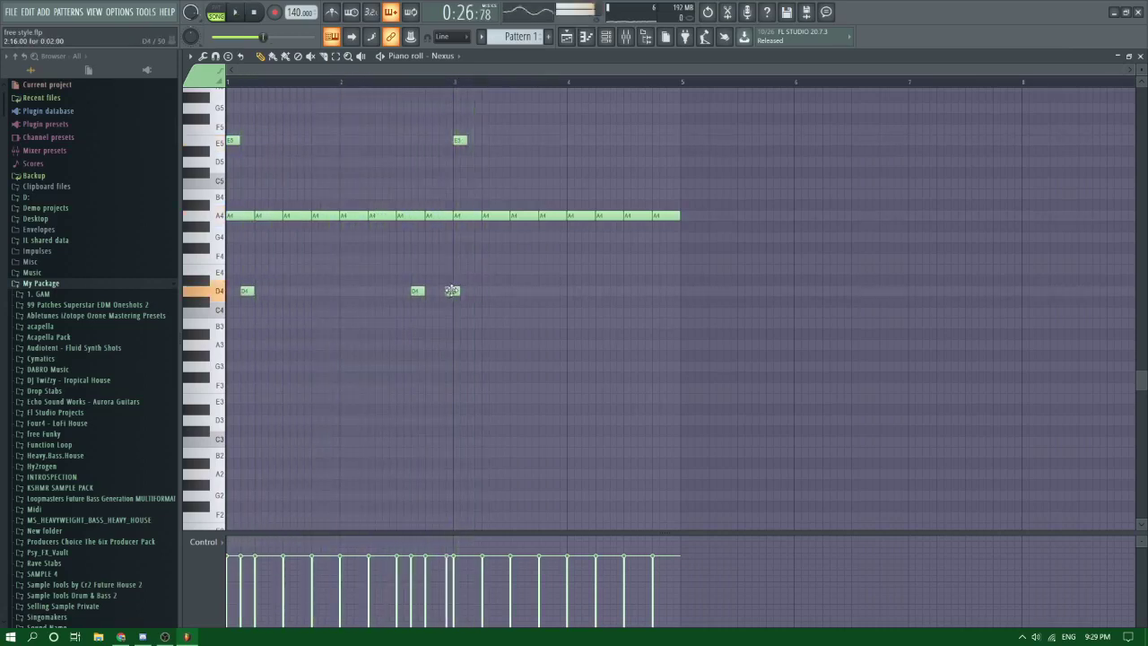
{"action": "left_click", "coordinate": [434, 84]}
{"action": "key", "text": "space"}
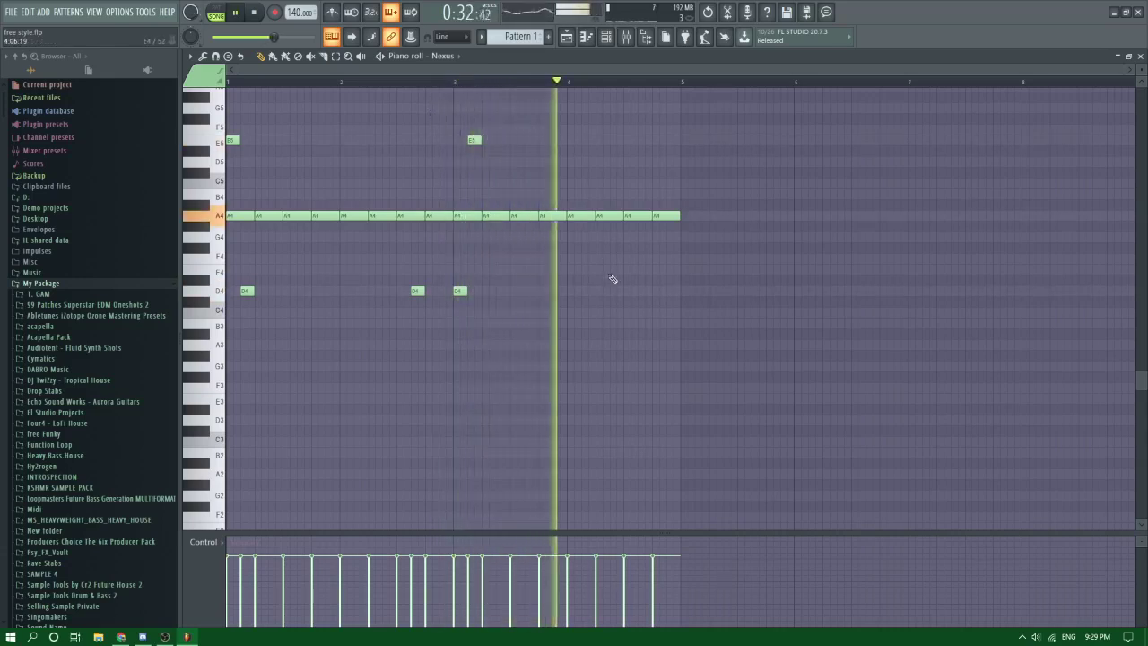
{"action": "left_click", "coordinate": [638, 291]}
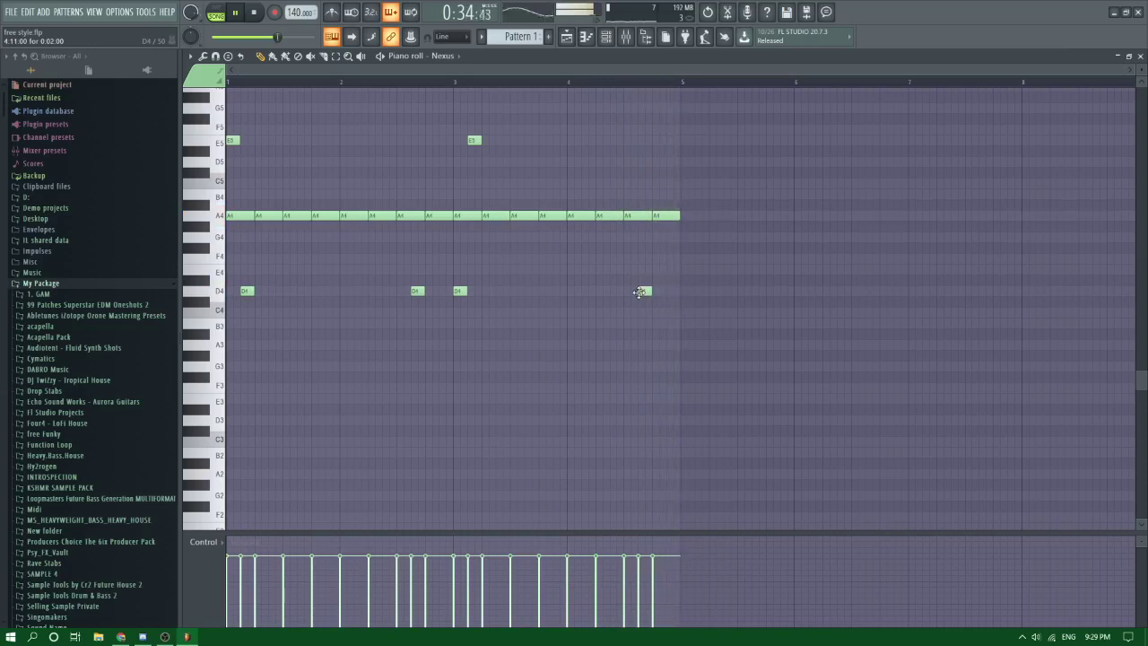
Step: Place a second Pattern 1 clip on Track 6 at bar 21 and play the arrangement
{"action": "left_click", "coordinate": [587, 38]}
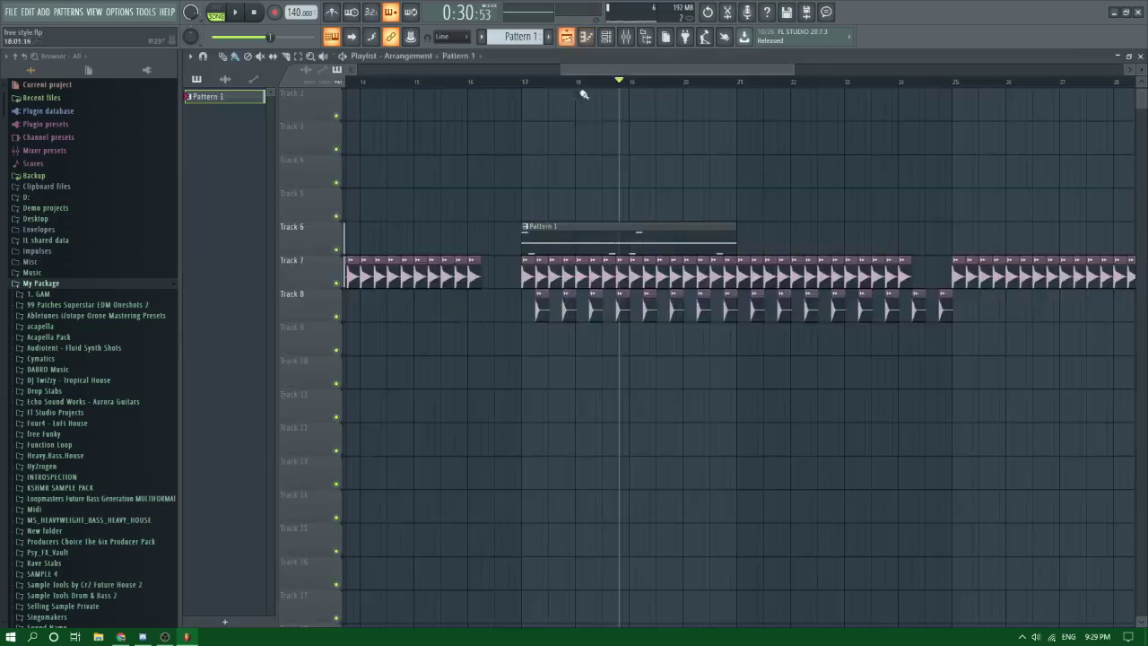
{"action": "left_click", "coordinate": [504, 81]}
{"action": "left_click", "coordinate": [777, 243]}
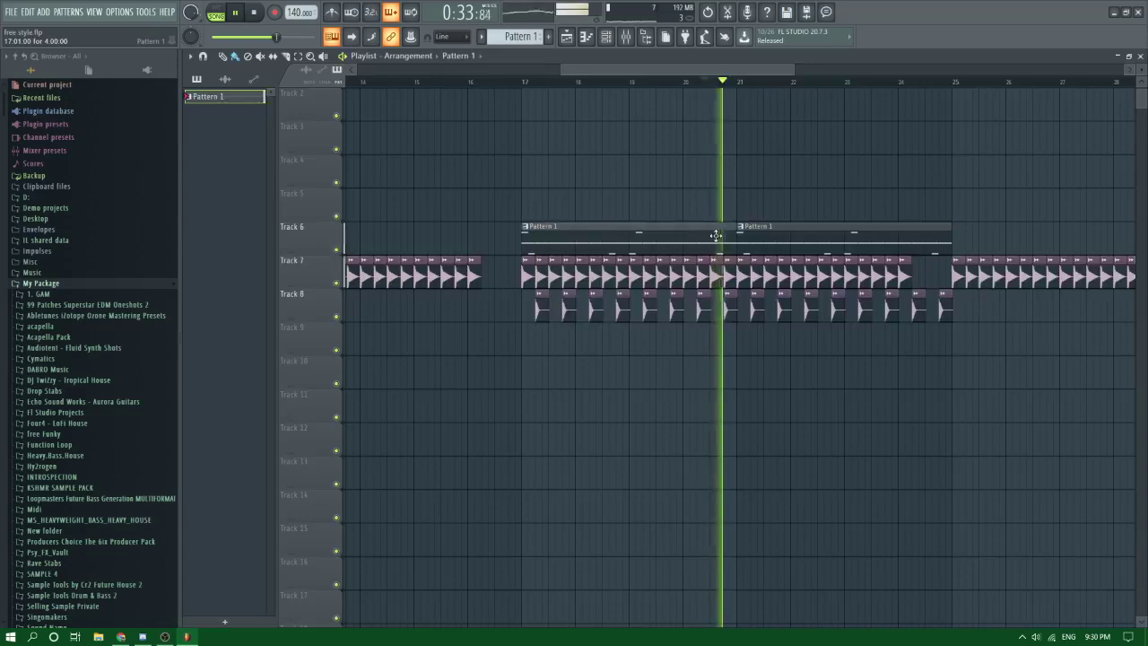
Step: Raise Pattern 1's D4 note at 4:11:00 to E5 and play the arrangement
{"action": "double_click", "coordinate": [712, 235]}
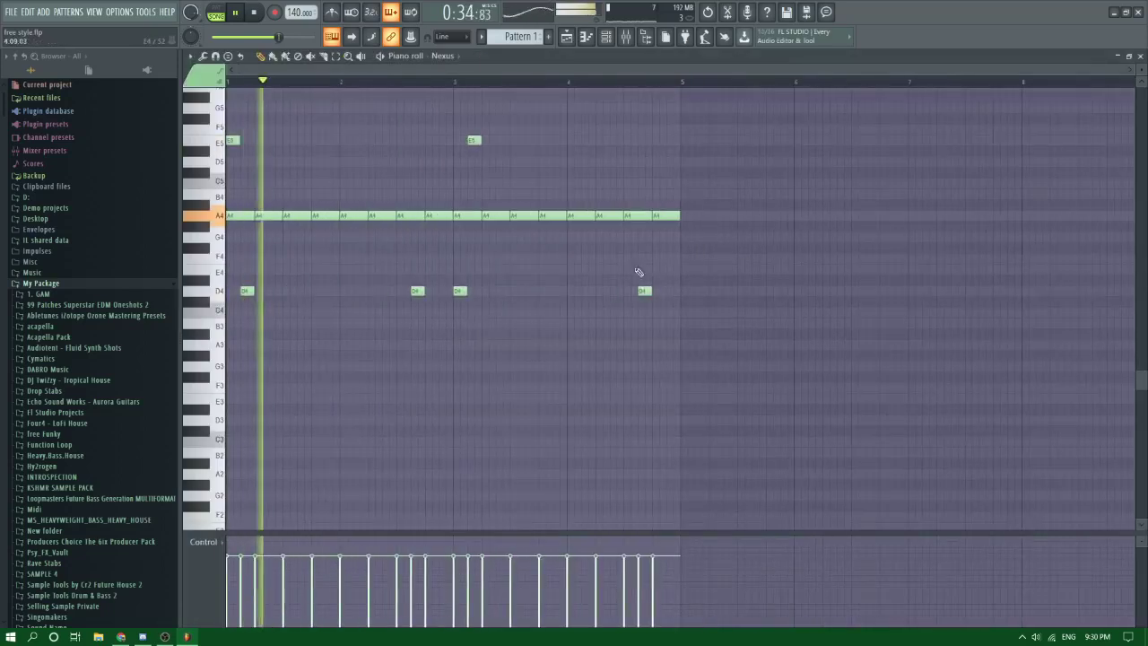
{"action": "key", "text": "space"}
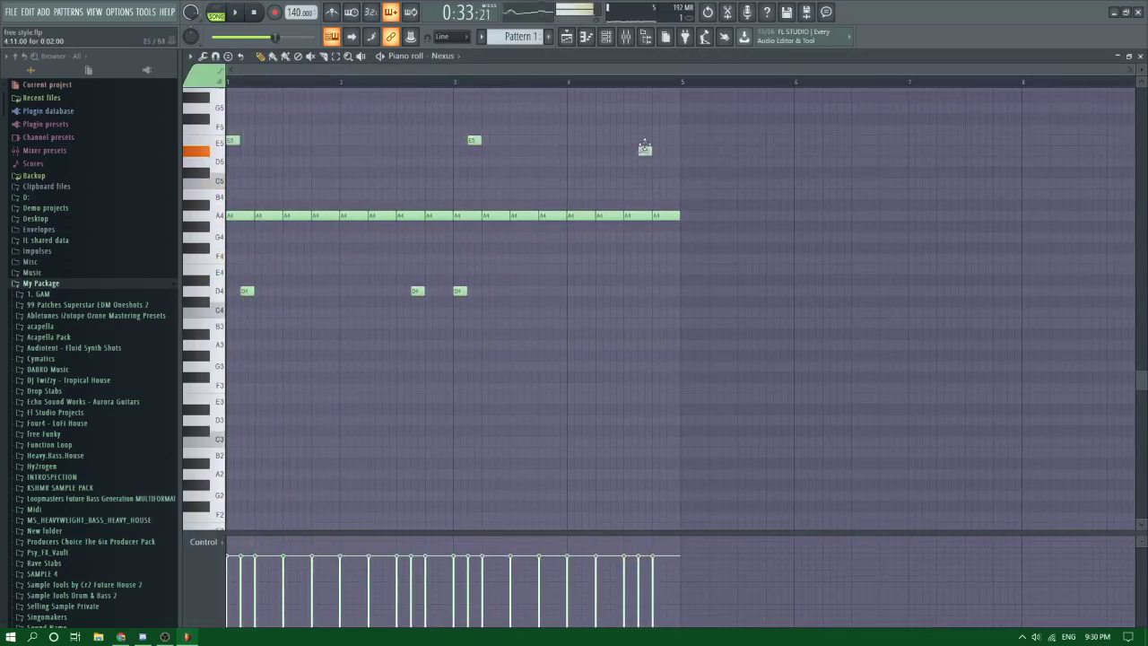
{"action": "key", "text": "space"}
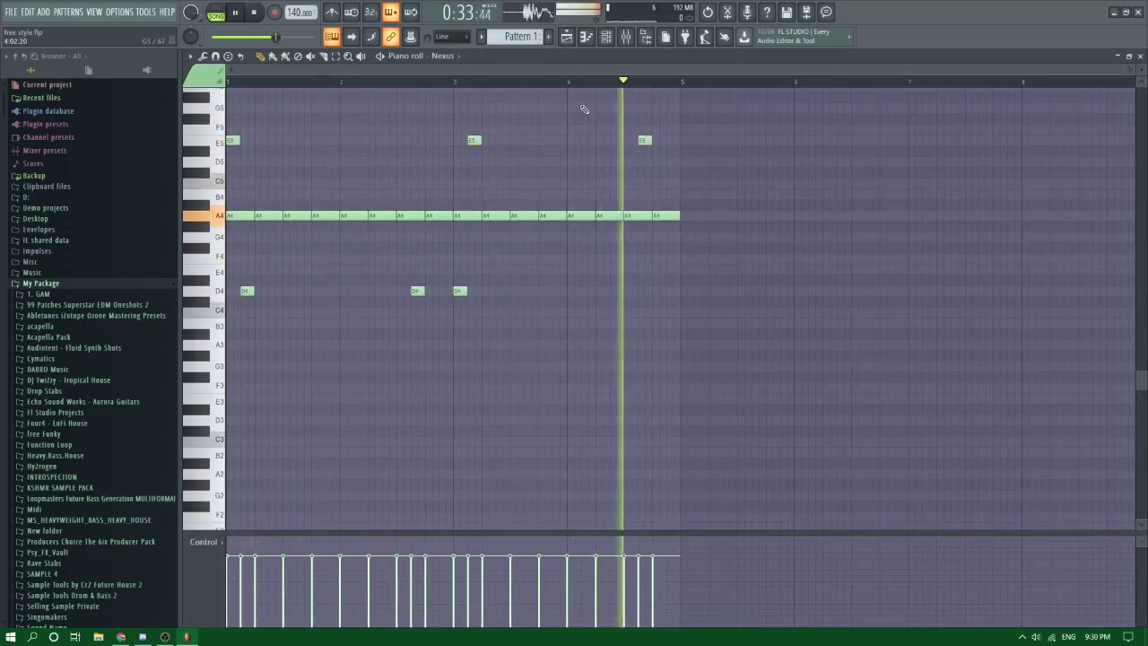
{"action": "left_click", "coordinate": [566, 36]}
{"action": "scroll", "coordinate": [564, 200], "scroll_direction": "down", "scroll_amount": 2}
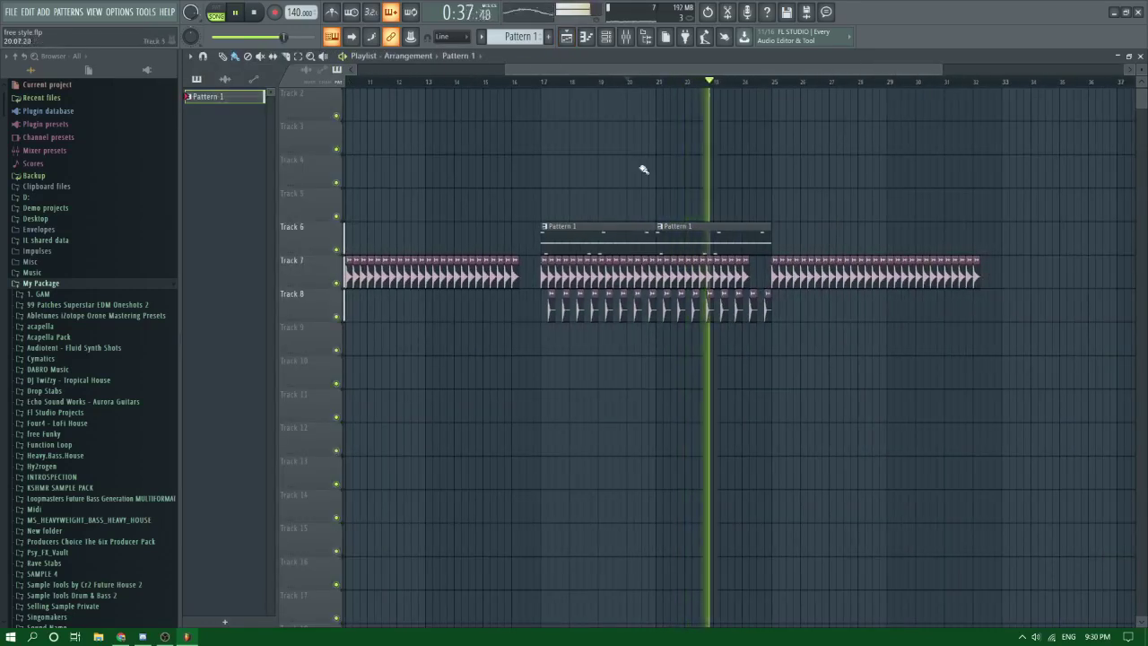
{"action": "key", "text": "space"}
Step: Delete all the short D4 and E5 notes from Pattern 1, keeping only the A4 notes, while it plays
{"action": "key", "text": "F7"}
{"action": "double_click", "coordinate": [417, 290]}
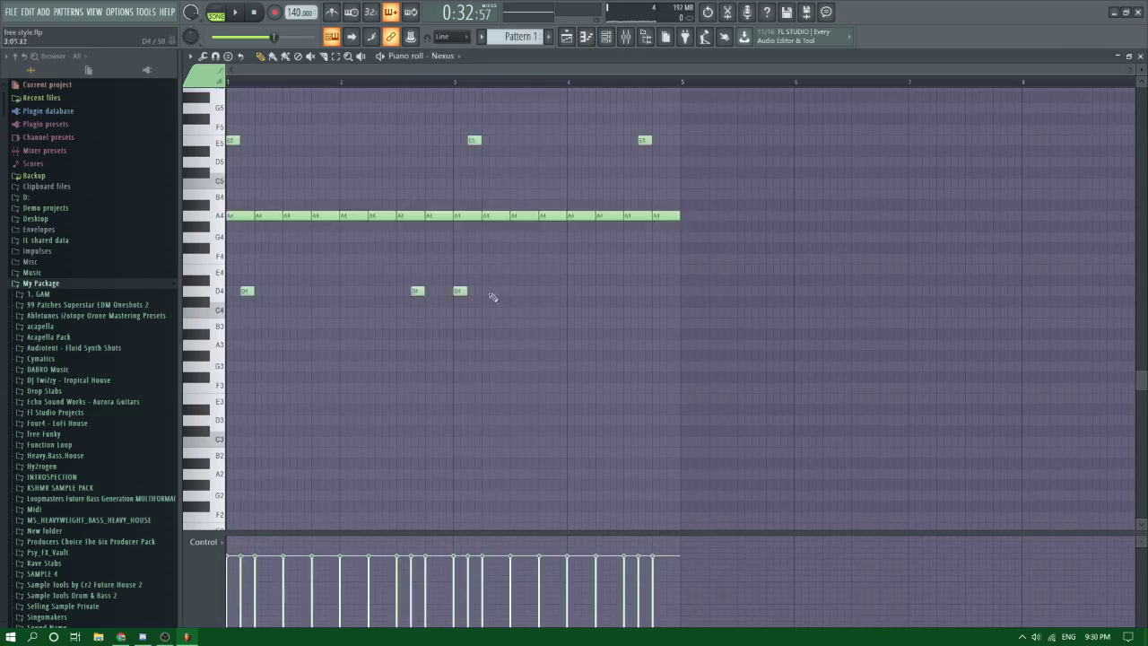
{"action": "key", "text": "space"}
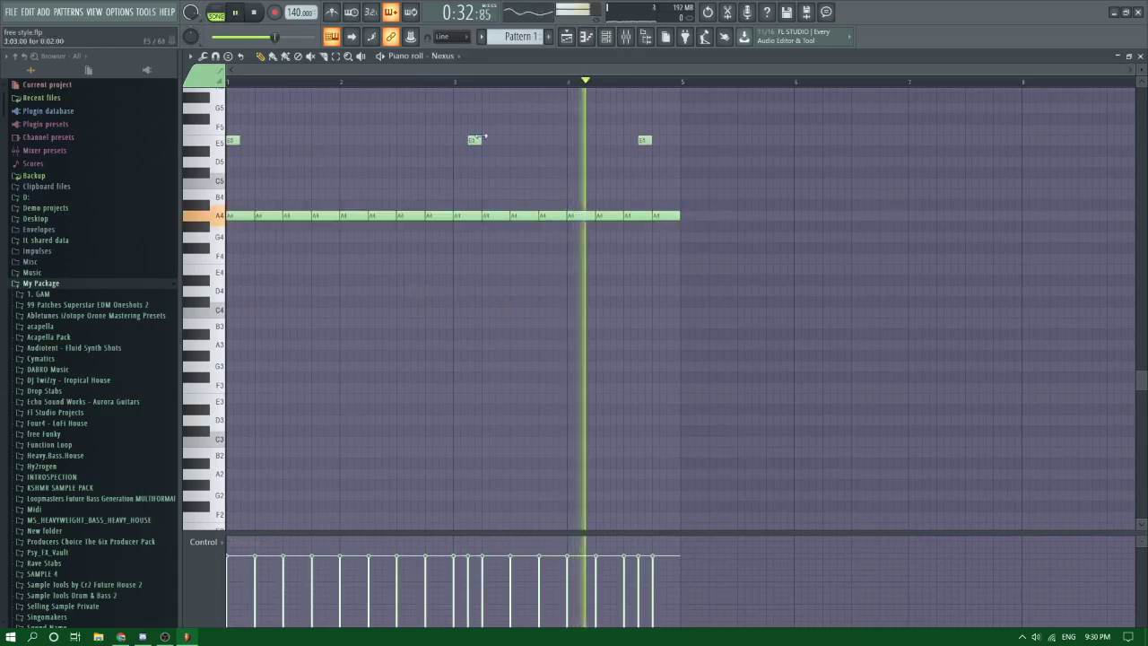
{"action": "right_click", "coordinate": [645, 141]}
{"action": "right_click", "coordinate": [470, 141]}
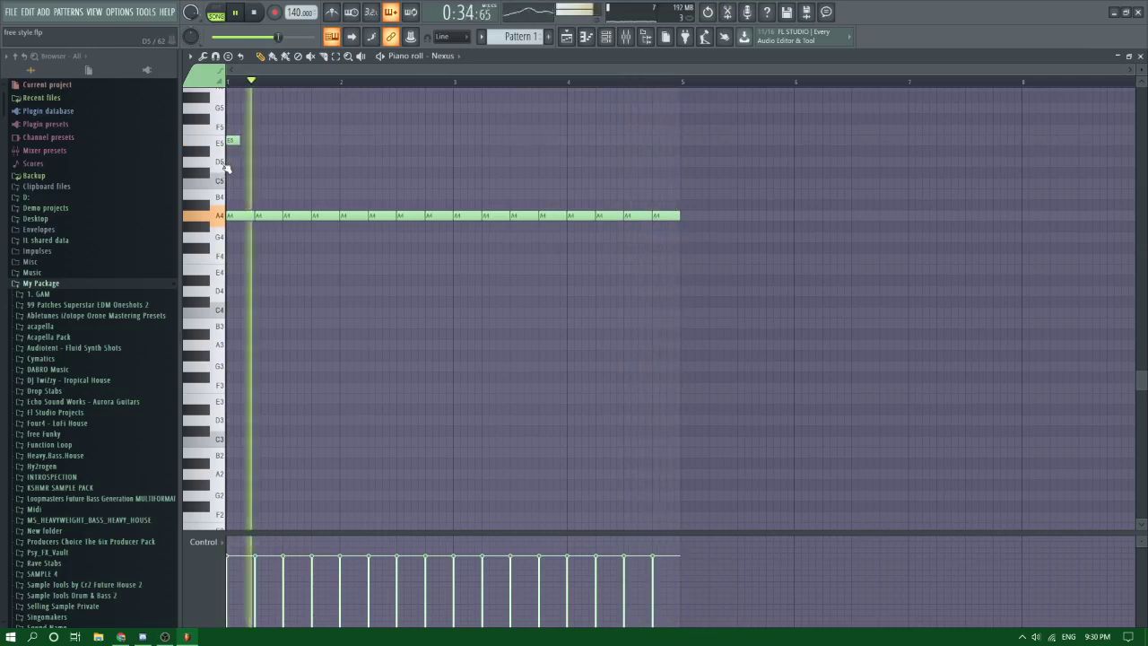
{"action": "right_click", "coordinate": [237, 143]}
{"action": "key", "text": "space"}
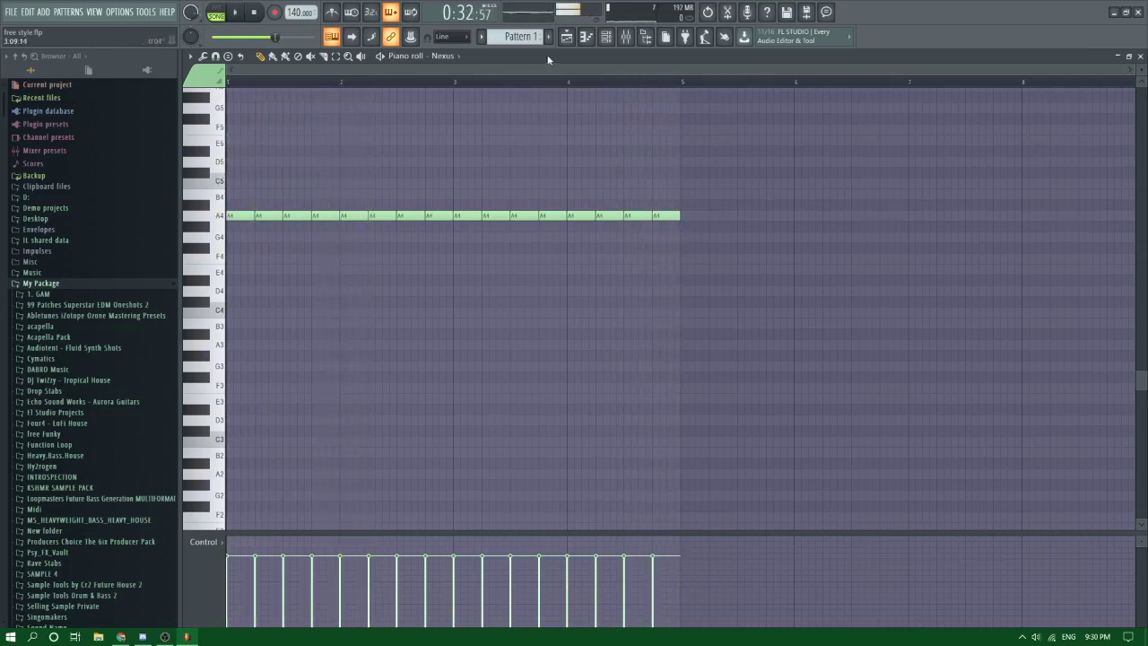
Step: Load Fruity Parametric EQ 2 in slot 1 of the Nexus mixer track and slightly boost low band 1 at about 109 Hz
{"action": "left_click", "coordinate": [606, 36]}
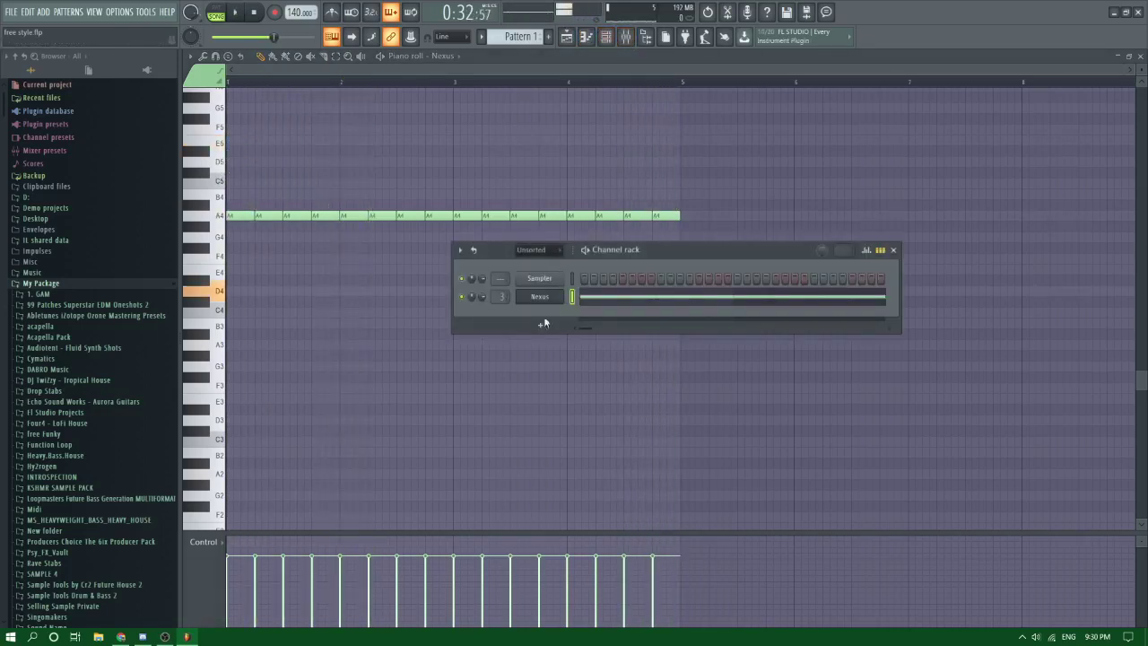
{"action": "key", "text": "space"}
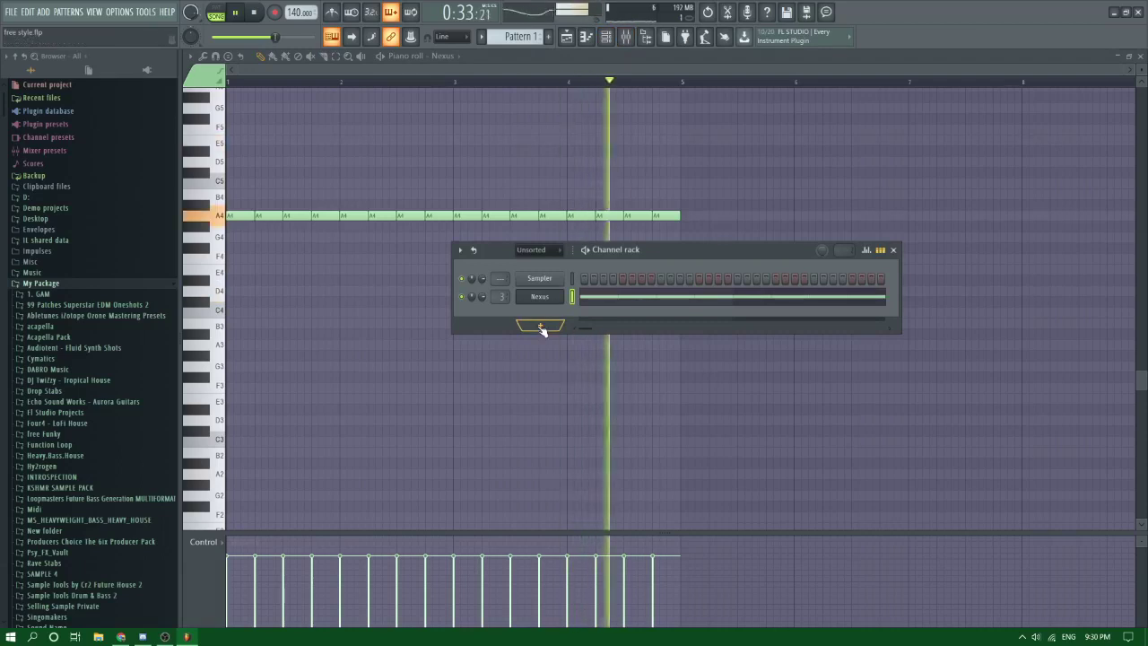
{"action": "key", "text": "space"}
{"action": "left_click", "coordinate": [627, 37]}
{"action": "key", "text": "space"}
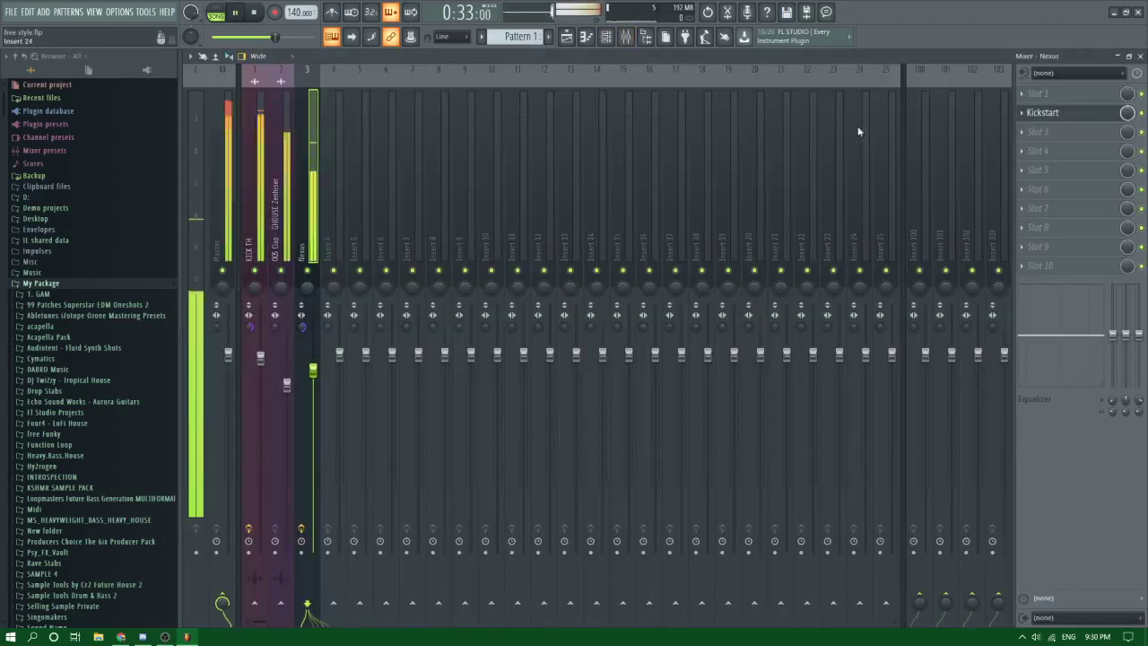
{"action": "key", "text": "space"}
{"action": "left_click", "coordinate": [1042, 94]}
{"action": "left_click", "coordinate": [846, 301]}
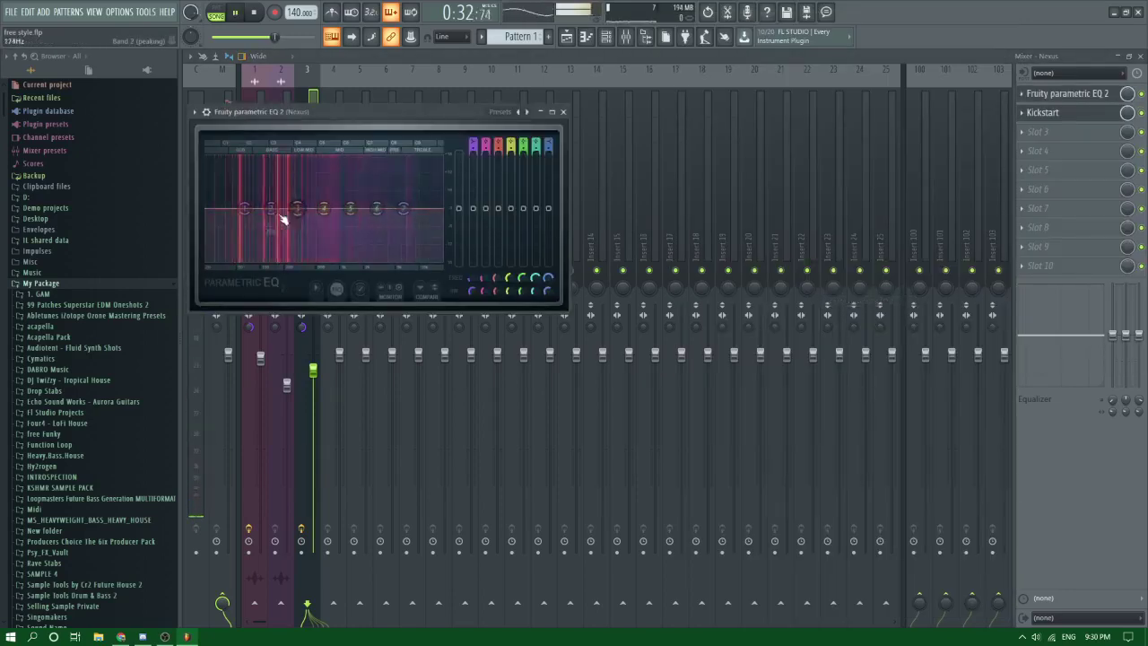
{"action": "left_click_drag", "start_coordinate": [254, 201], "coordinate": [242, 199]}
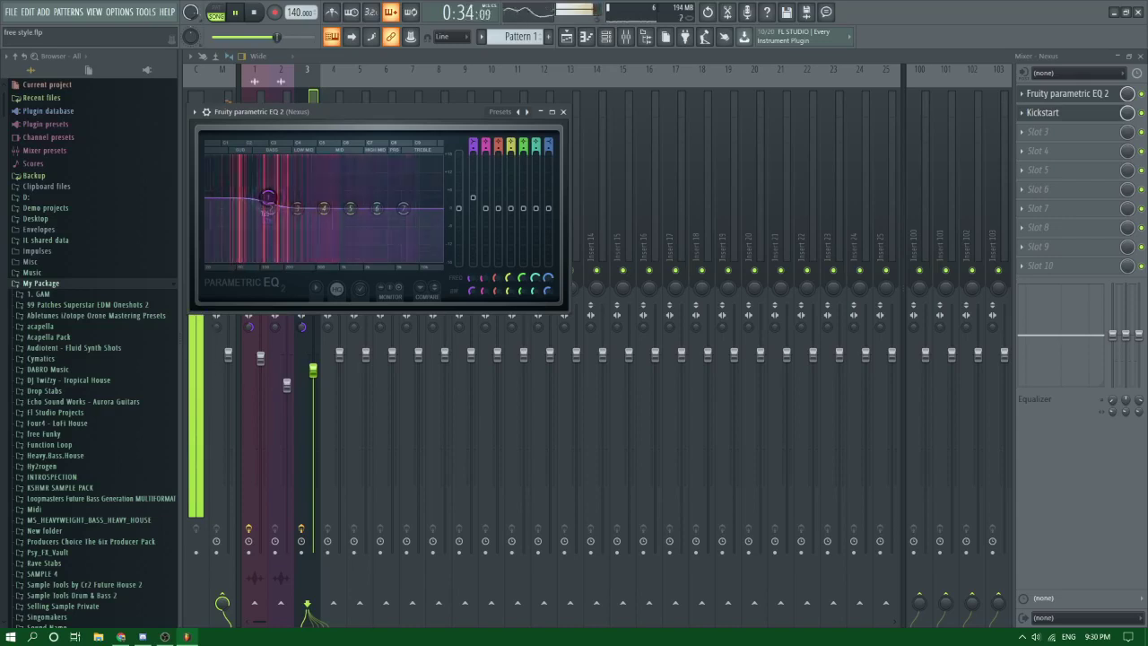
{"action": "left_click_drag", "start_coordinate": [268, 197], "coordinate": [265, 198]}
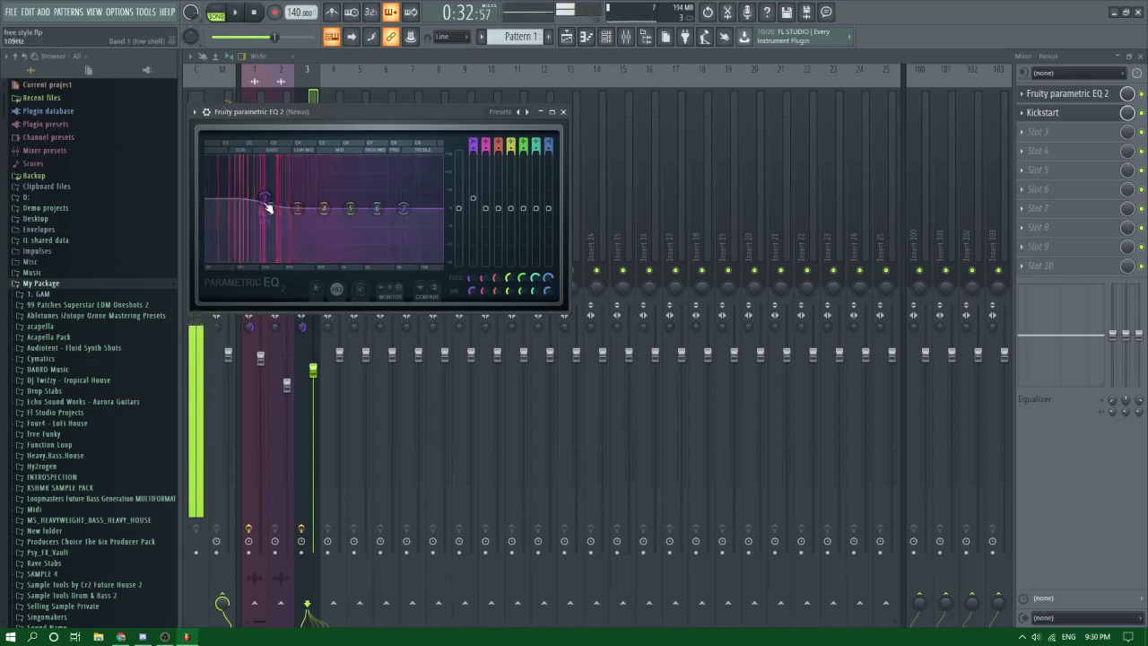
Step: Transpose all Pattern 1 notes down five semitones to E4 and play them
{"action": "left_click", "coordinate": [586, 37]}
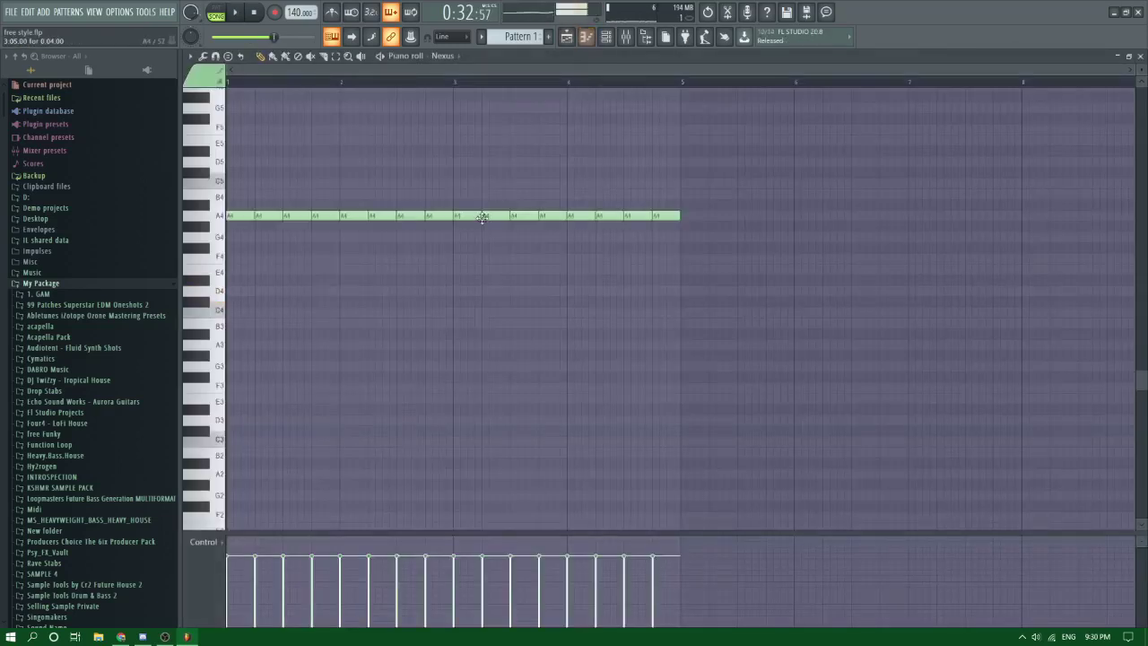
{"action": "key", "text": "ctrl+a"}
{"action": "key", "text": "Down"}
{"action": "key", "text": "Down"}
{"action": "key", "text": "Down"}
{"action": "key", "text": "Down"}
{"action": "key", "text": "Down"}
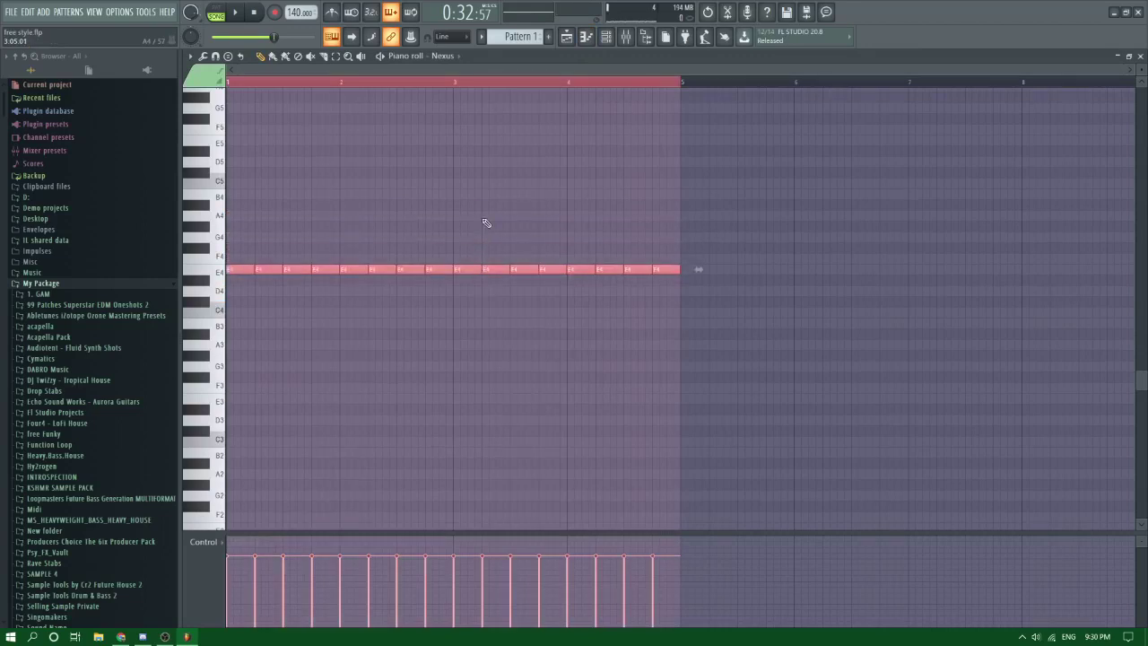
{"action": "key", "text": "space"}
{"action": "key", "text": "space"}
{"action": "key", "text": "space"}
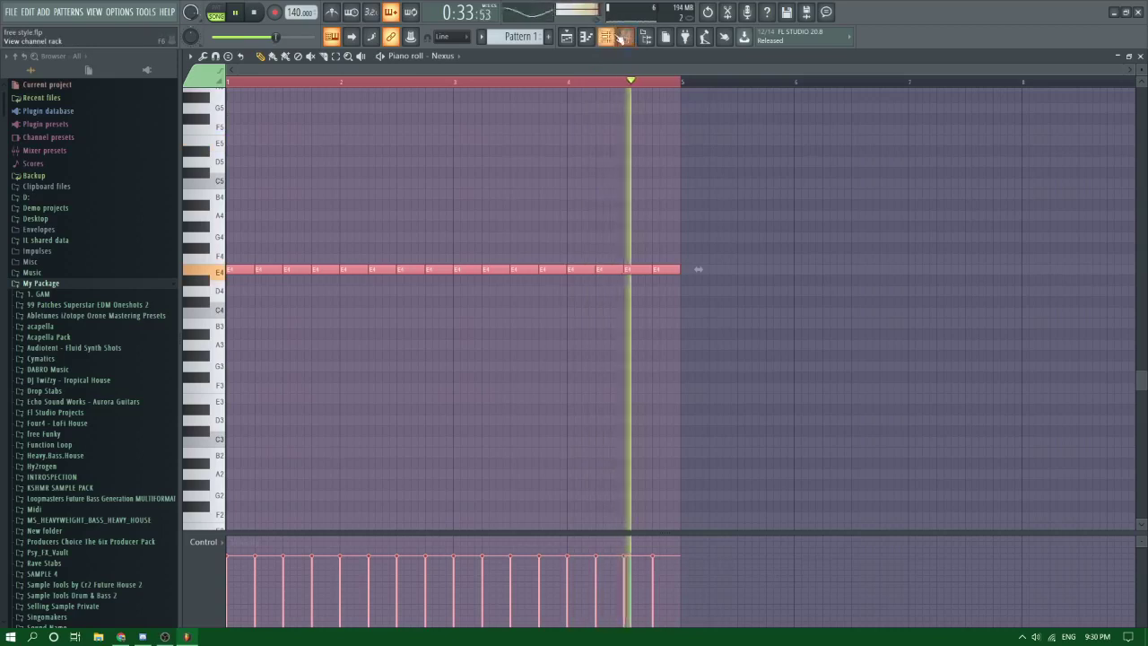
Step: Open Kickstart on the Nexus mixer track and listen to the sidechained bass
{"action": "key", "text": "F9"}
{"action": "key", "text": "space"}
{"action": "left_click", "coordinate": [1042, 112]}
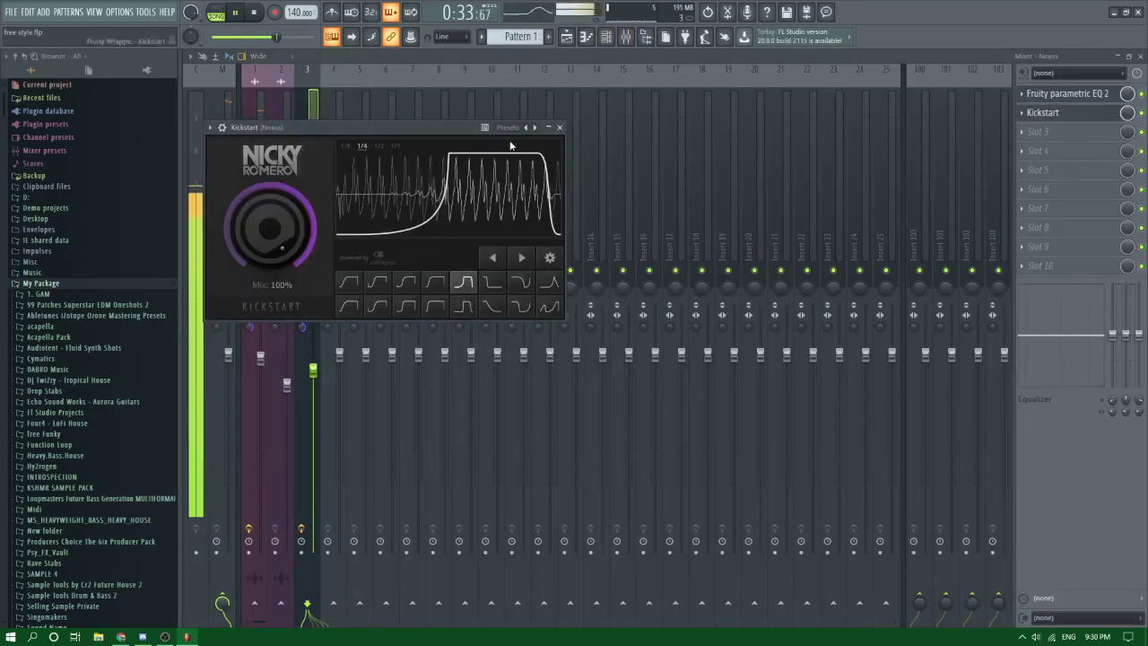
{"action": "key", "text": "space"}
{"action": "key", "text": "space"}
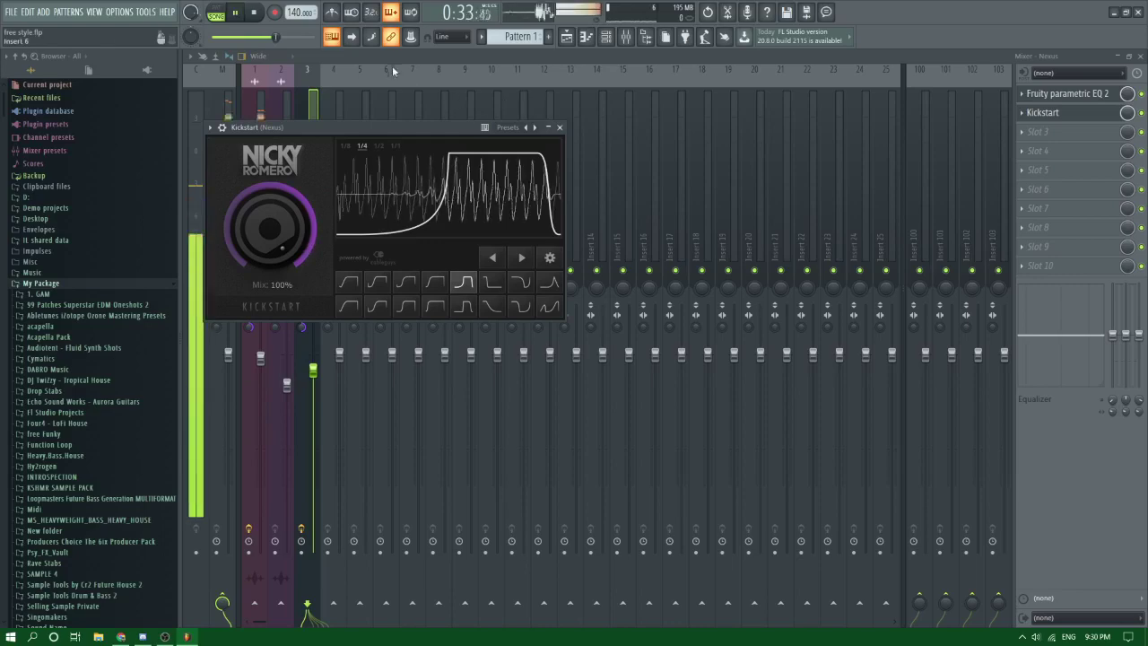
Step: Play the arrangement from just before bar 17 and check the track levels in the mixer
{"action": "key", "text": "space"}
{"action": "key", "text": "F5"}
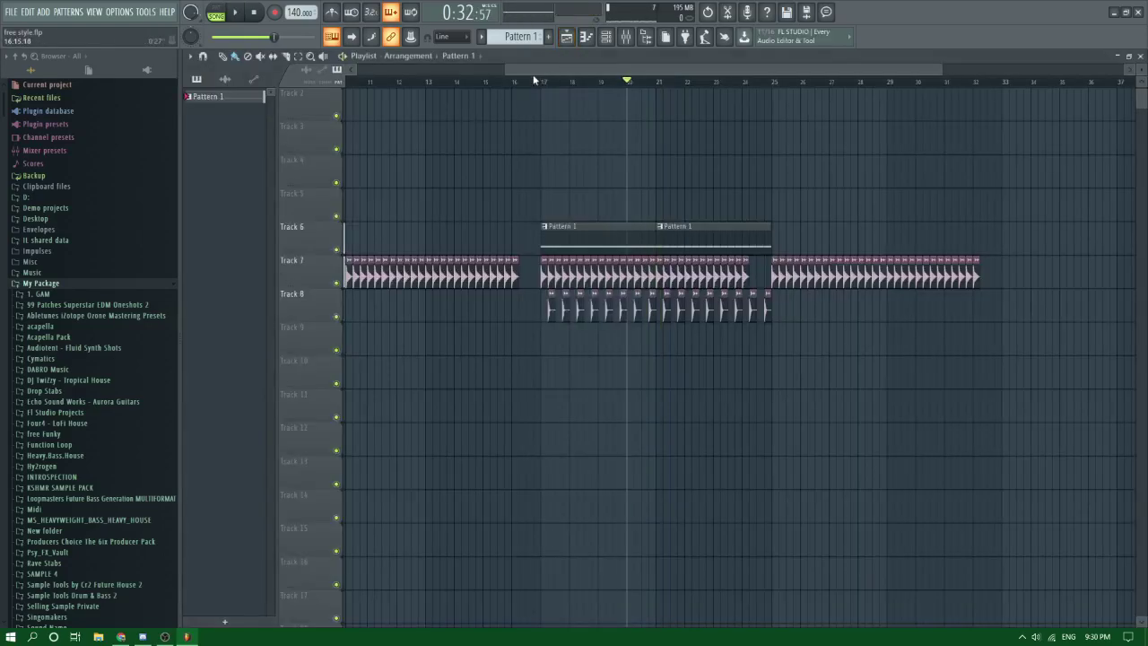
{"action": "left_click", "coordinate": [534, 77]}
{"action": "key", "text": "space"}
{"action": "left_click", "coordinate": [626, 35]}
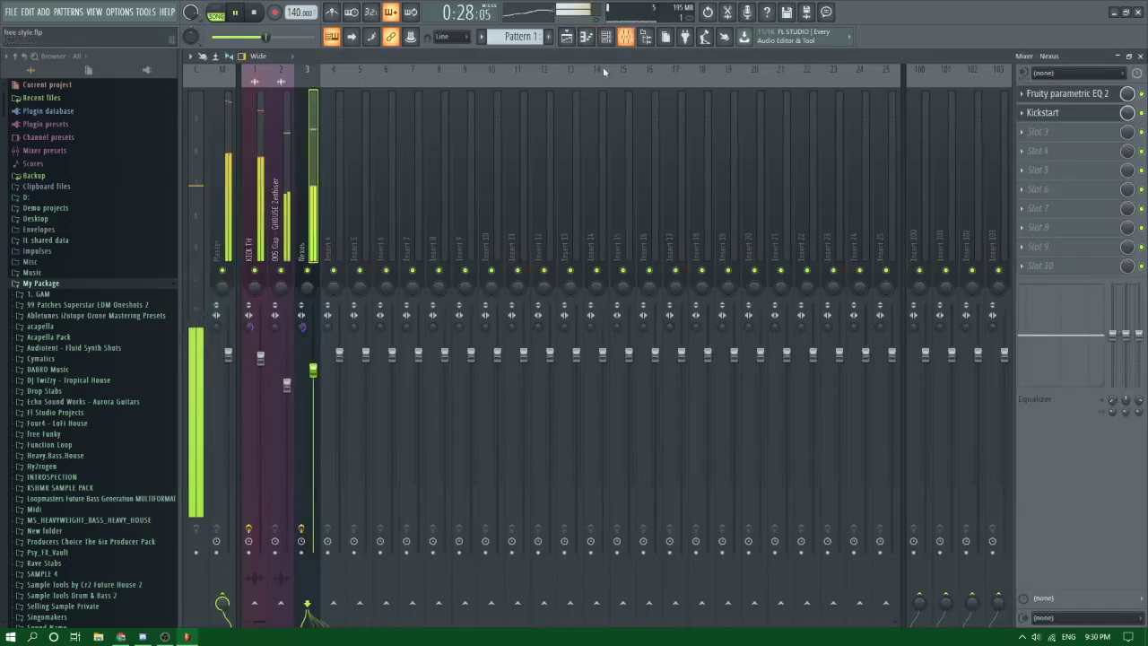
{"action": "key", "text": "space"}
Step: In the Nexus track's Parametric EQ 2, give band 7 a steep slope and cut the highs from about 684 Hz
{"action": "left_click", "coordinate": [1045, 95]}
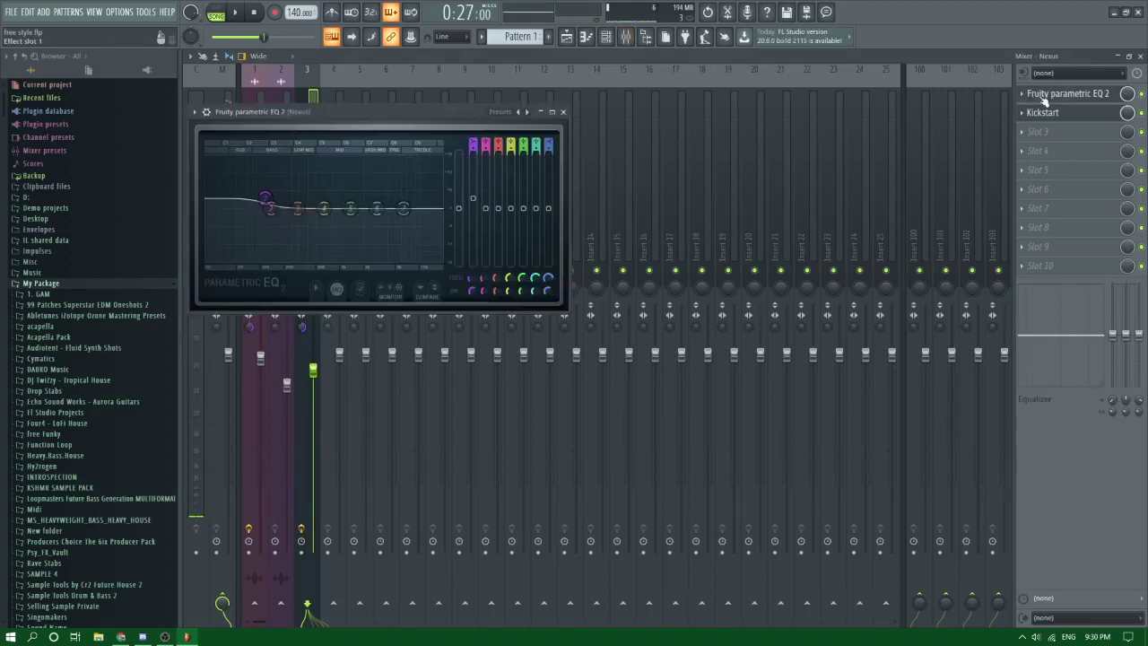
{"action": "right_click", "coordinate": [403, 209]}
{"action": "key", "text": "space"}
{"action": "left_click", "coordinate": [463, 251]}
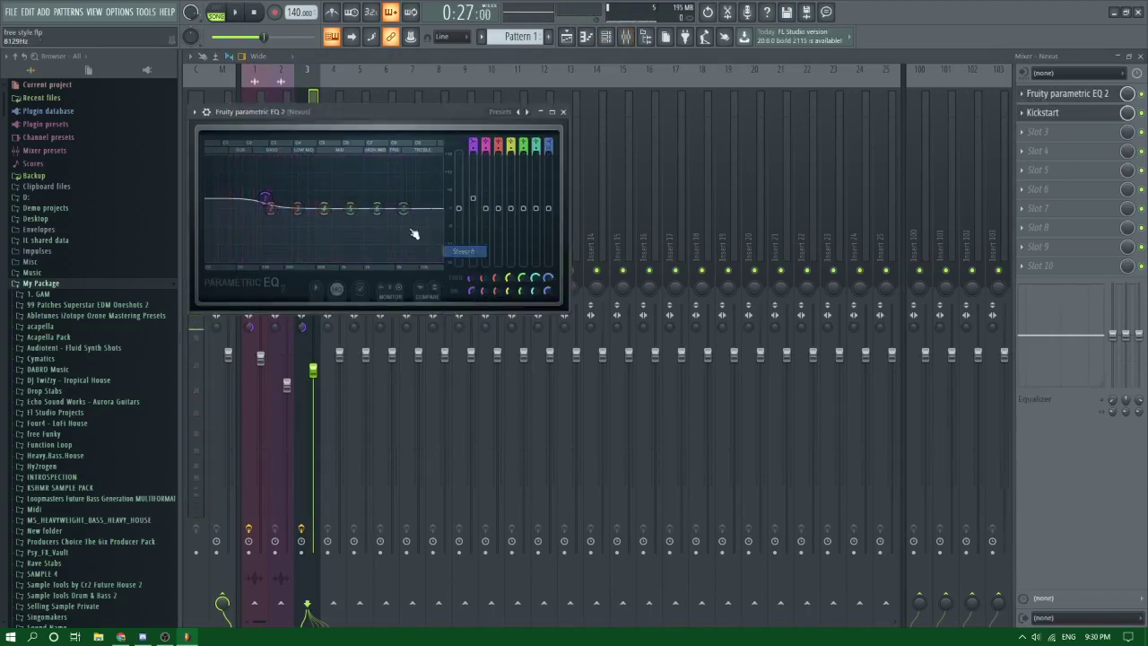
{"action": "left_click_drag", "start_coordinate": [403, 209], "coordinate": [347, 257]}
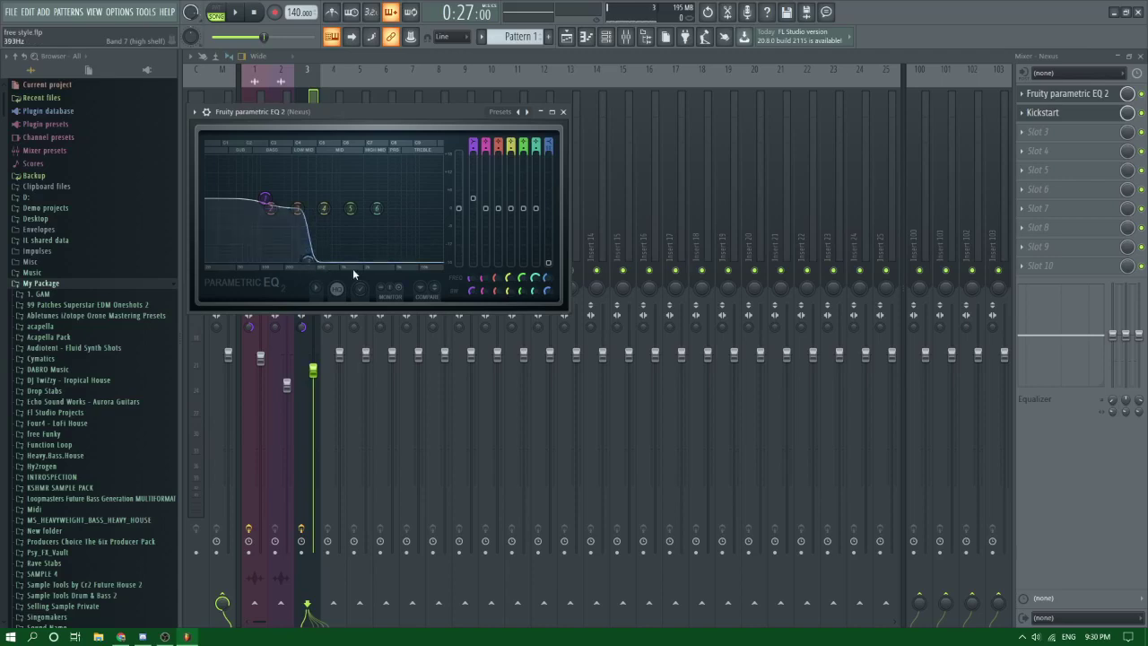
{"action": "left_click_drag", "start_coordinate": [332, 266], "coordinate": [332, 261]}
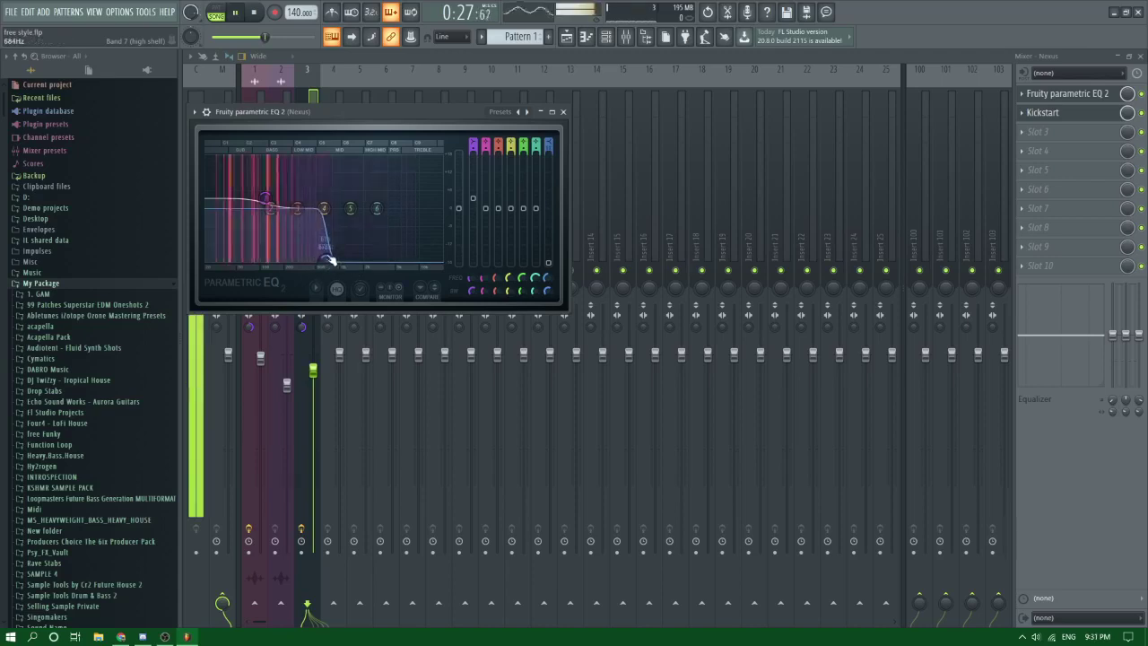
{"action": "key", "text": "space"}
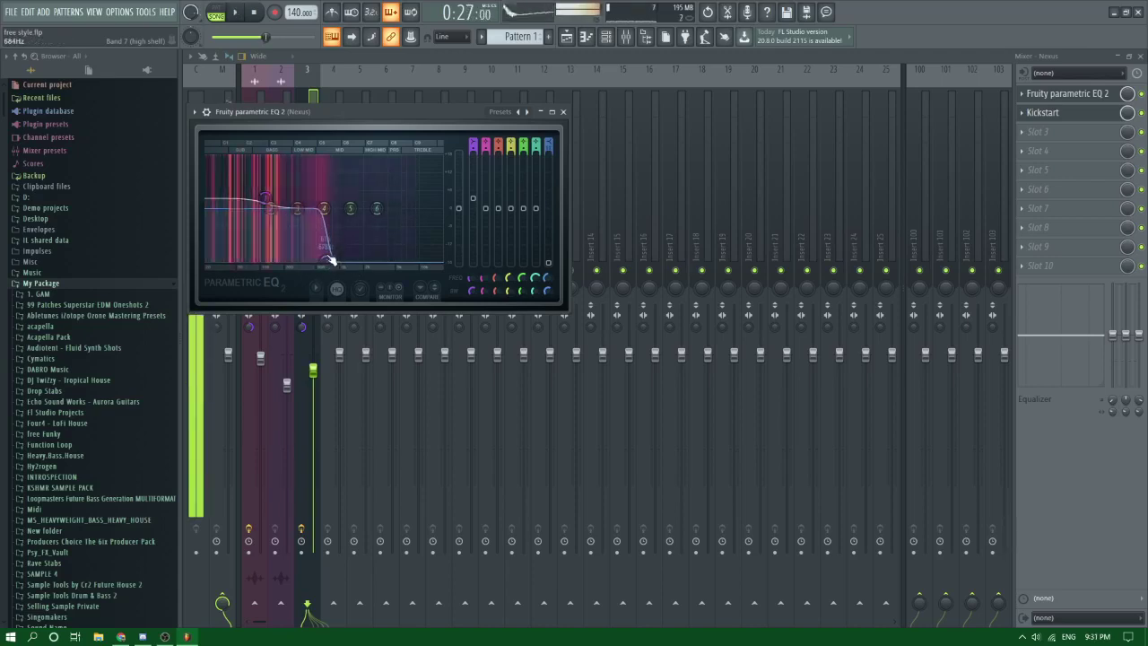
Step: Play the drop in the playlist from just before bar 16 to hear the filtered bass
{"action": "left_click", "coordinate": [586, 37]}
{"action": "left_click", "coordinate": [567, 37]}
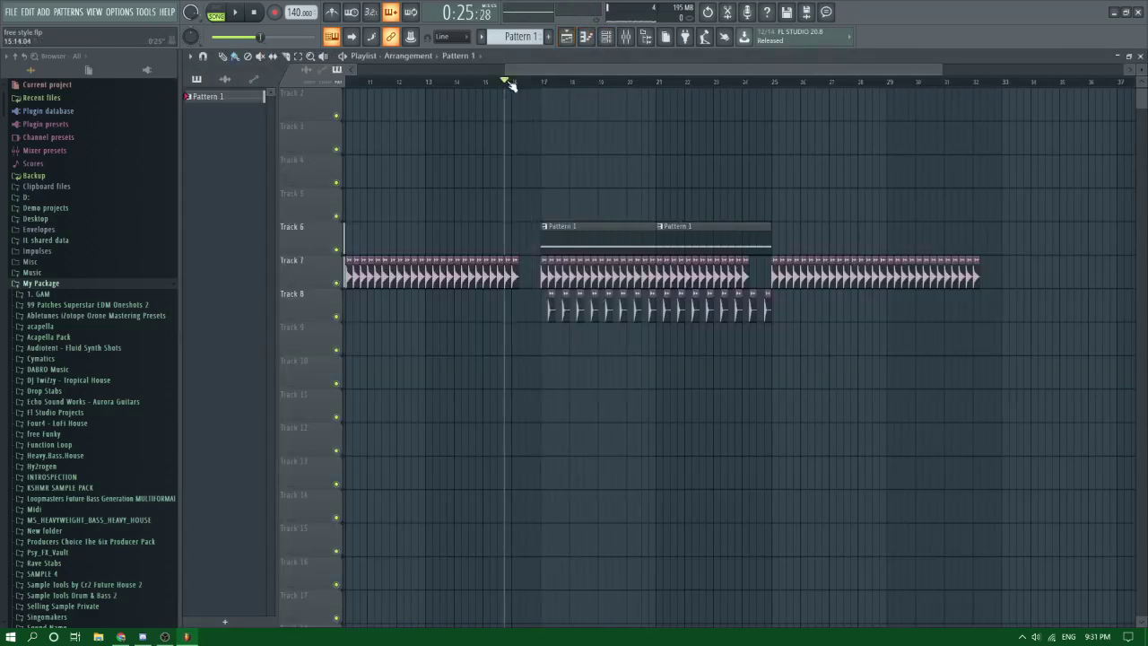
{"action": "key", "text": "space"}
{"action": "scroll", "coordinate": [512, 149], "scroll_direction": "up", "scroll_amount": 1}
{"action": "scroll", "coordinate": [518, 149], "scroll_direction": "down", "scroll_amount": 2}
{"action": "scroll", "coordinate": [529, 149], "scroll_direction": "up", "scroll_amount": 5}
{"action": "scroll", "coordinate": [534, 150], "scroll_direction": "down", "scroll_amount": 2}
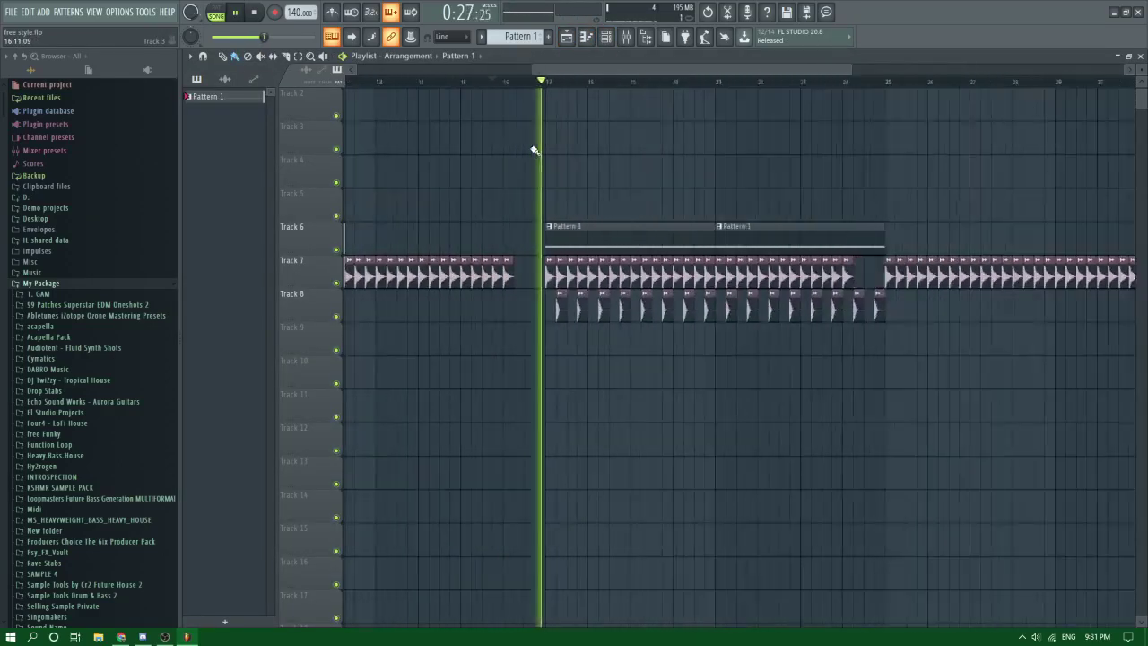
{"action": "scroll", "coordinate": [533, 150], "scroll_direction": "down", "scroll_amount": 1}
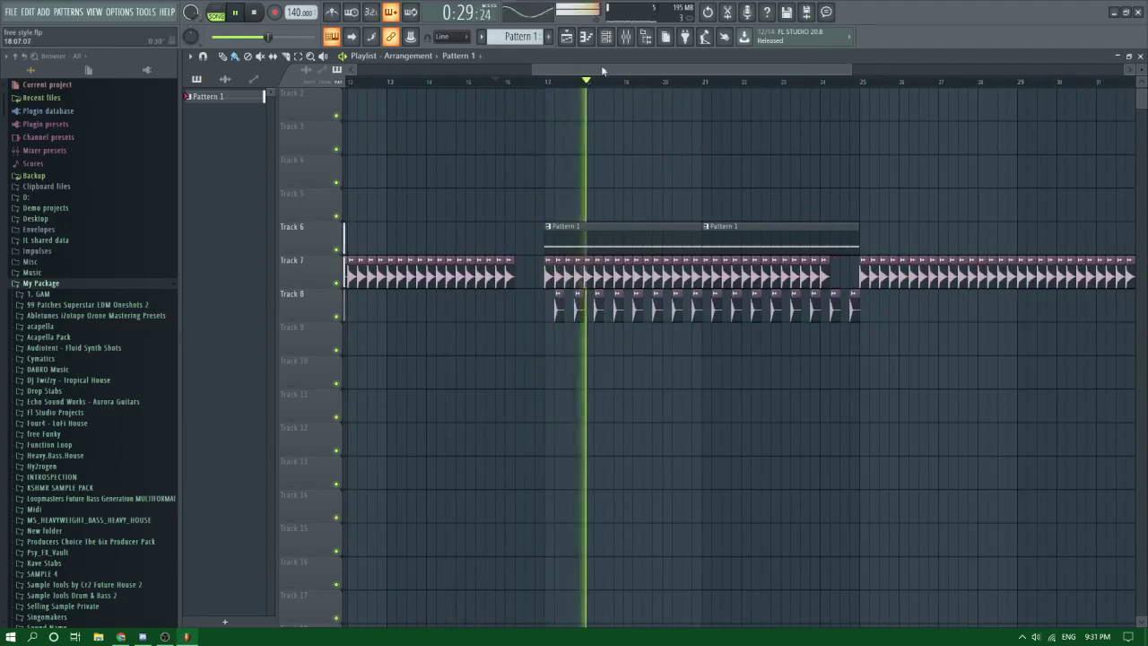
Step: Audition Nexus bass presets such as BA Dirty Velo Pulse, BA Fat Seq Bass and BA Growling House Bass, and load BA Leather Bass
{"action": "left_click", "coordinate": [609, 38]}
{"action": "left_click", "coordinate": [543, 297]}
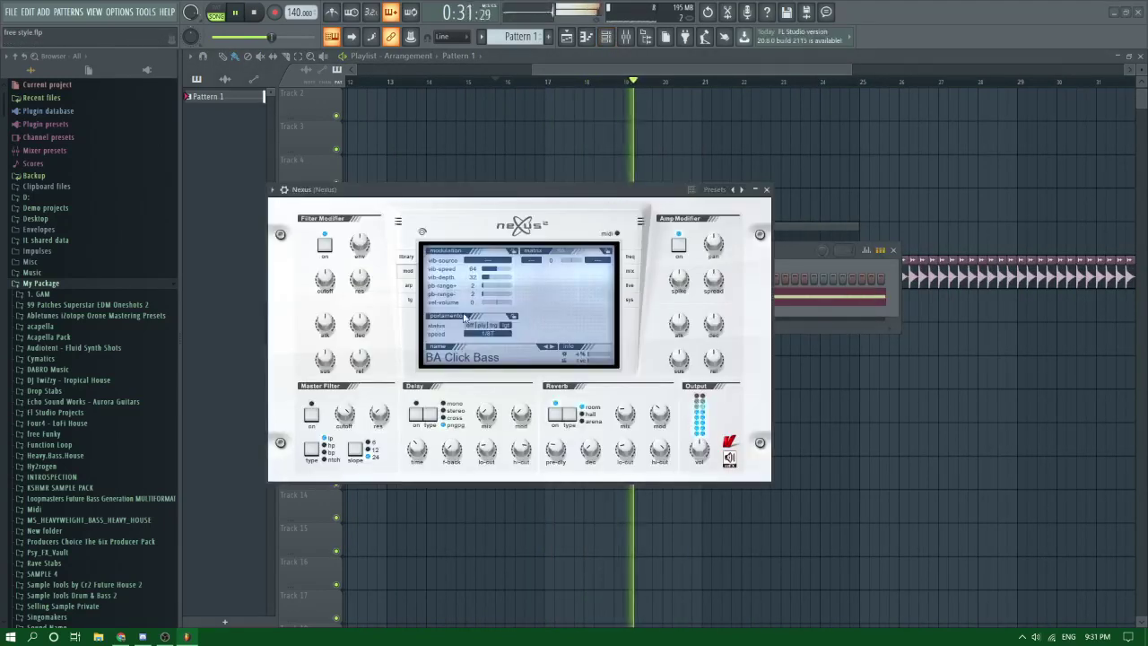
{"action": "left_click", "coordinate": [407, 257]}
{"action": "left_click", "coordinate": [548, 289]}
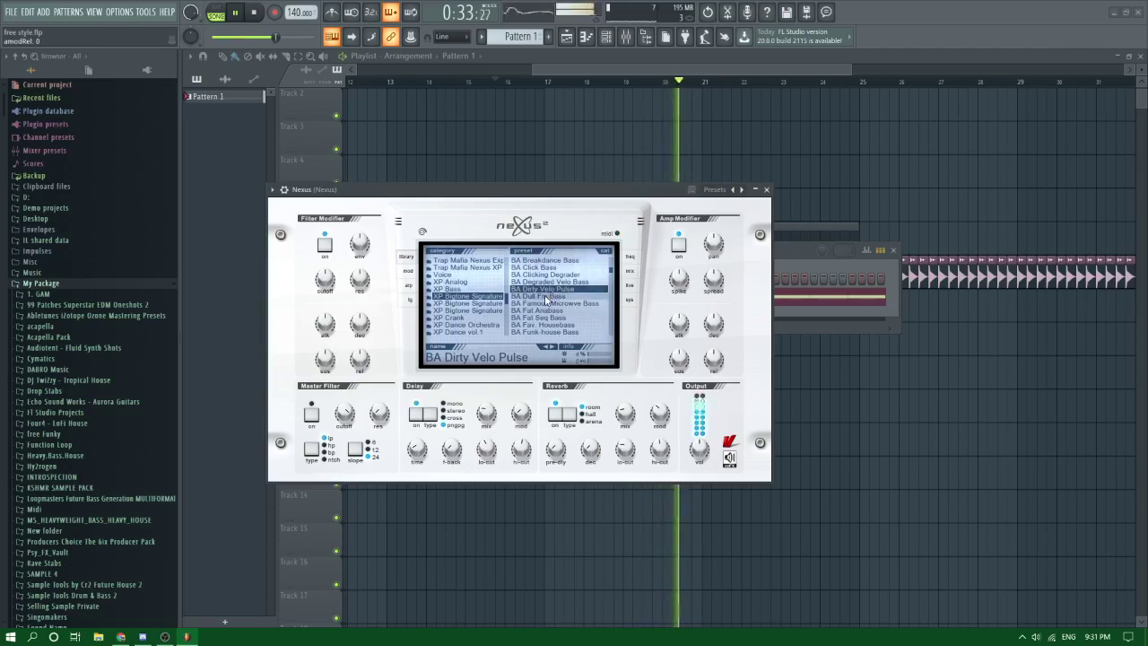
{"action": "left_click", "coordinate": [546, 298]}
{"action": "left_click", "coordinate": [542, 319]}
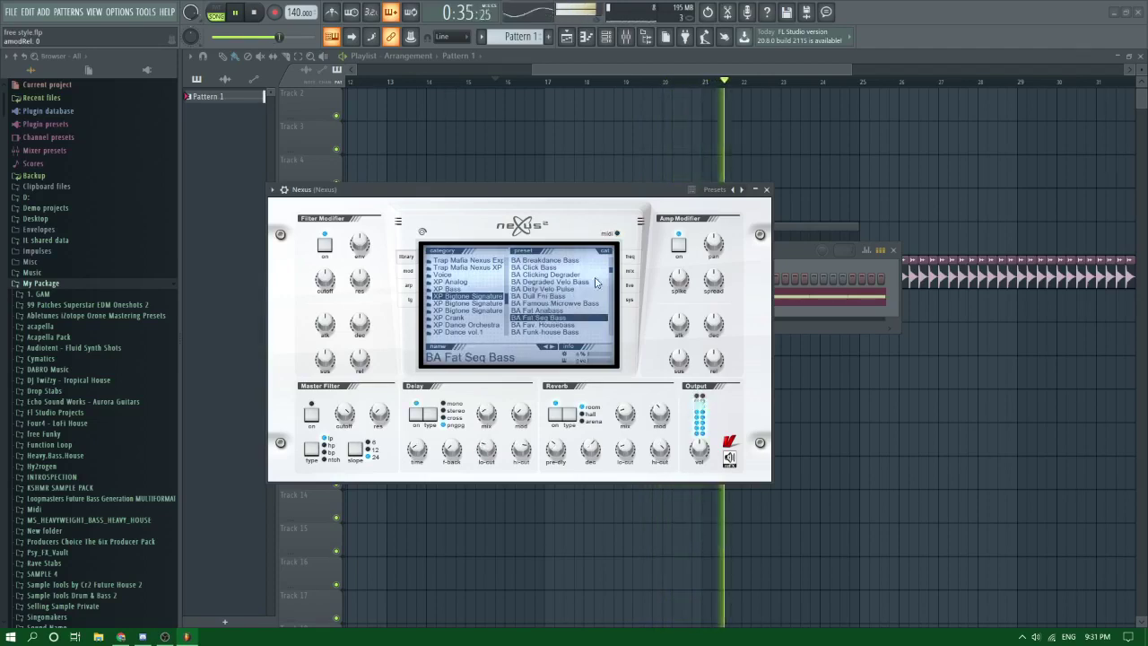
{"action": "left_click_drag", "start_coordinate": [611, 271], "coordinate": [611, 274]}
{"action": "left_click", "coordinate": [556, 304]}
{"action": "left_click", "coordinate": [541, 333]}
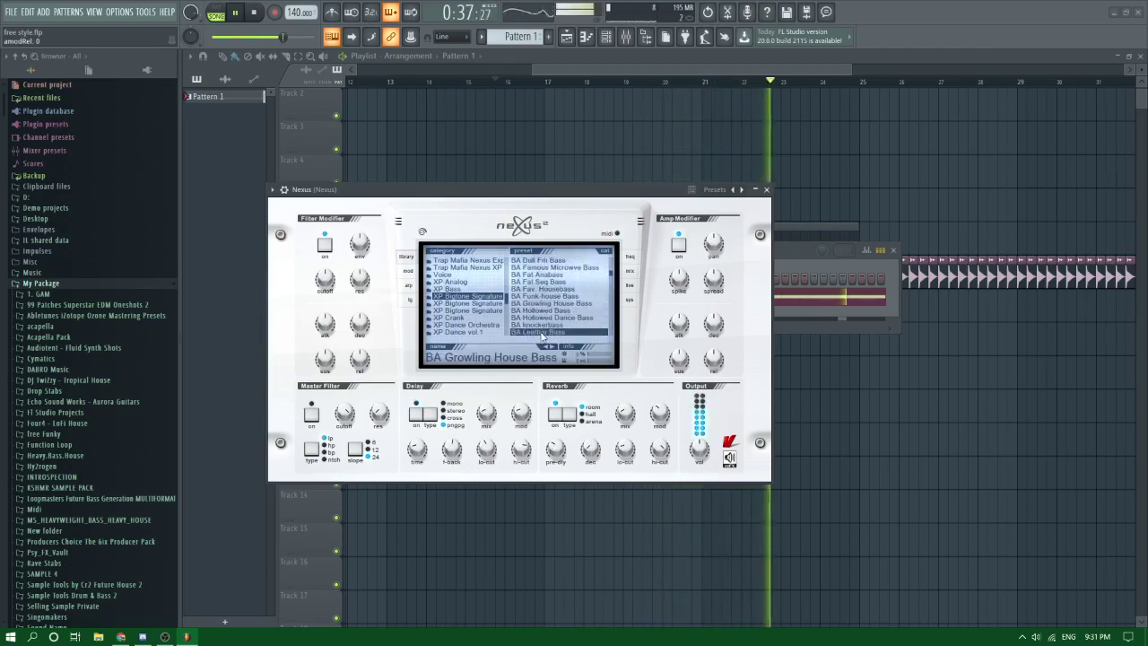
{"action": "left_click", "coordinate": [541, 332]}
{"action": "scroll", "coordinate": [547, 314], "scroll_direction": "down", "scroll_amount": 6}
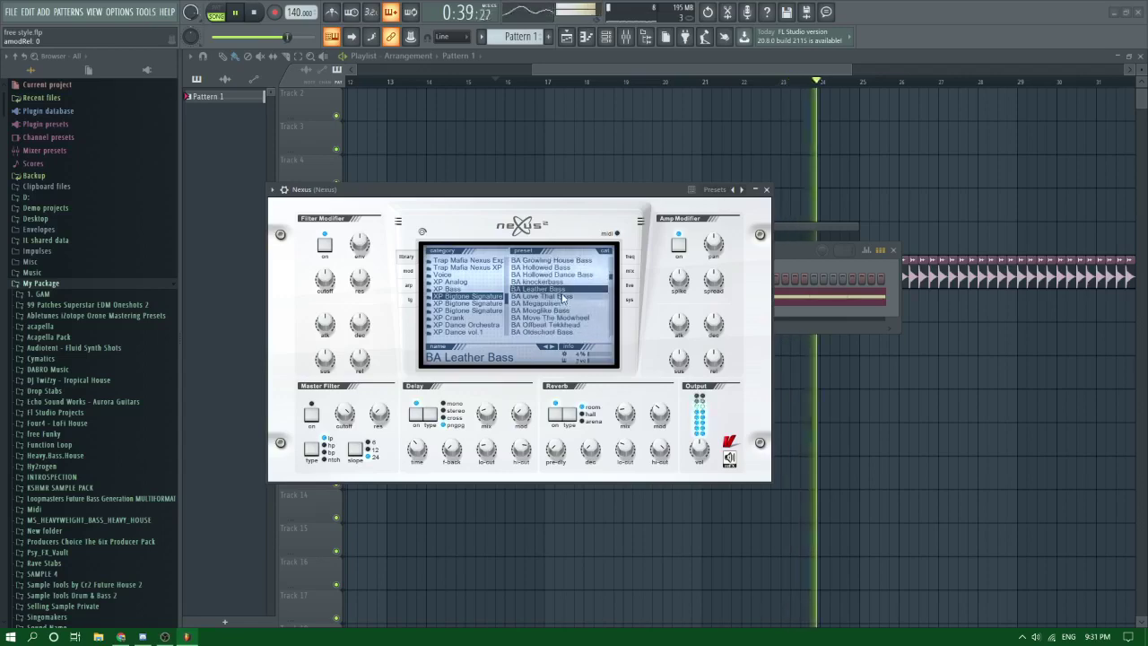
{"action": "left_click", "coordinate": [766, 189]}
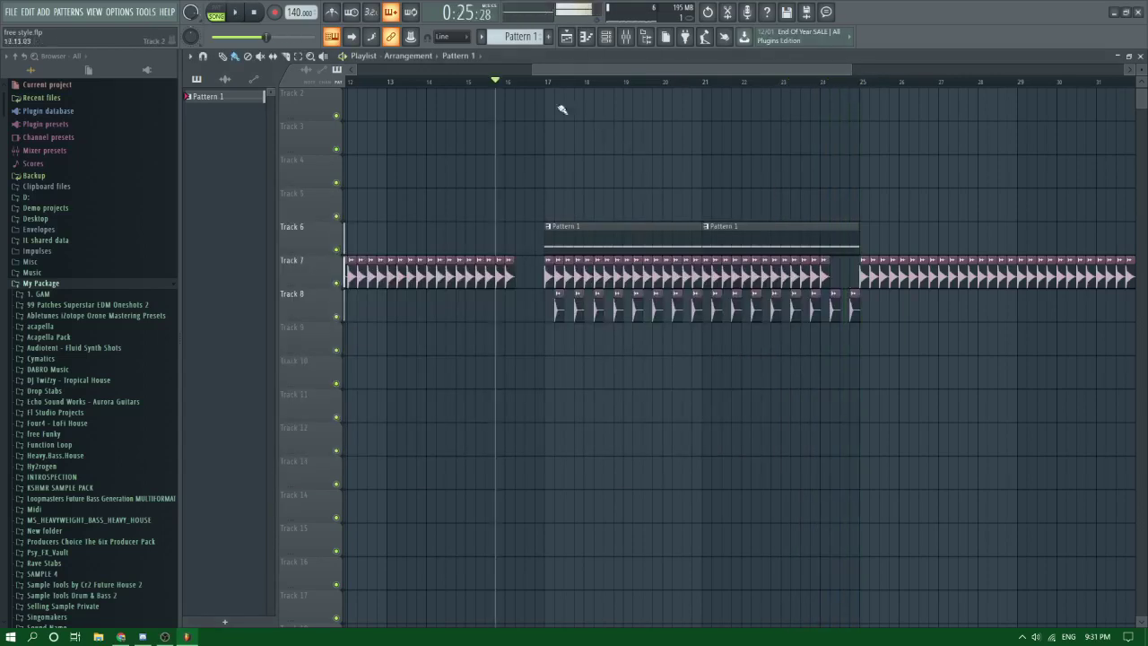
Step: Set Kickstart on the Nexus mixer track to the Subbass Tight curve and play the drop
{"action": "key", "text": "space"}
{"action": "key", "text": "F9"}
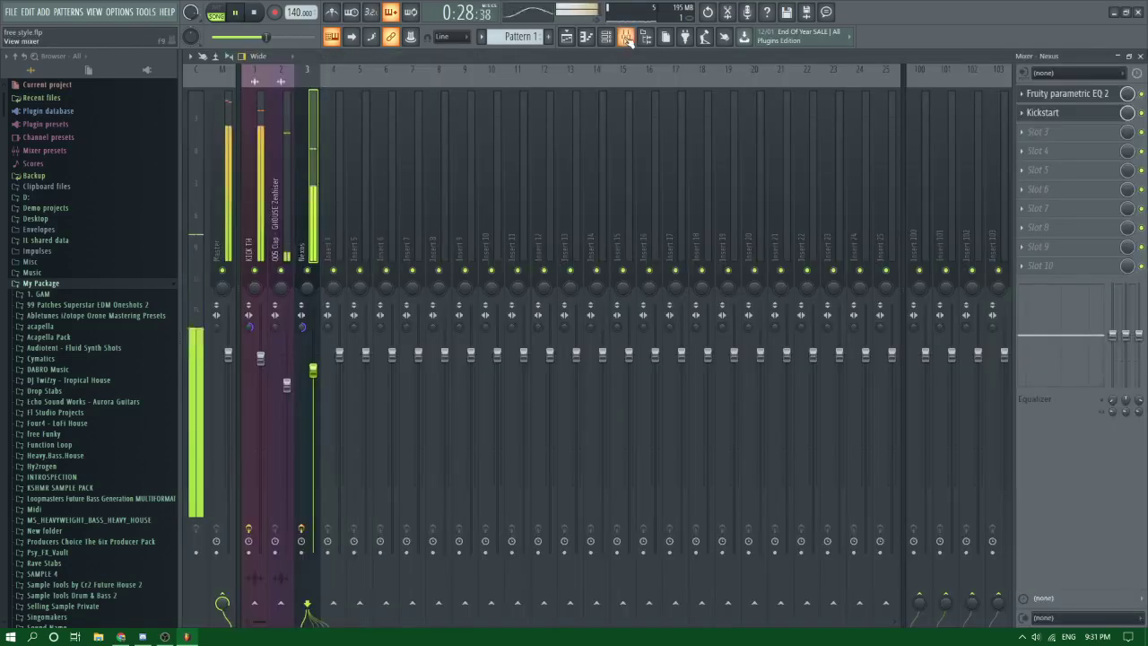
{"action": "key", "text": "space"}
{"action": "left_click", "coordinate": [1067, 93]}
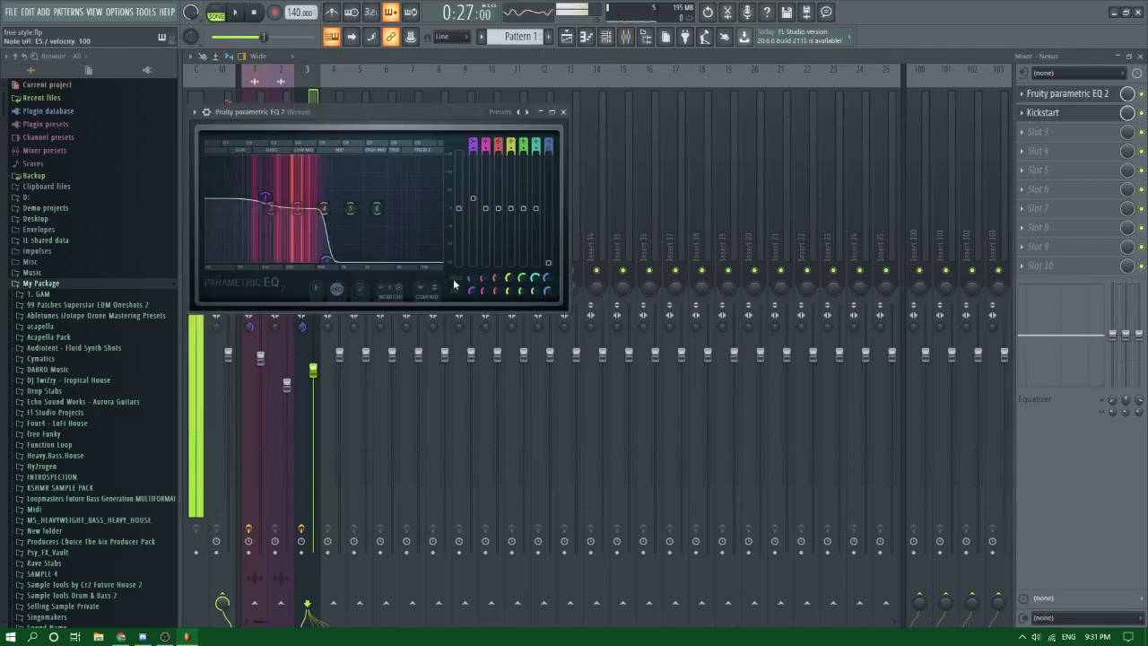
{"action": "left_click", "coordinate": [1042, 113]}
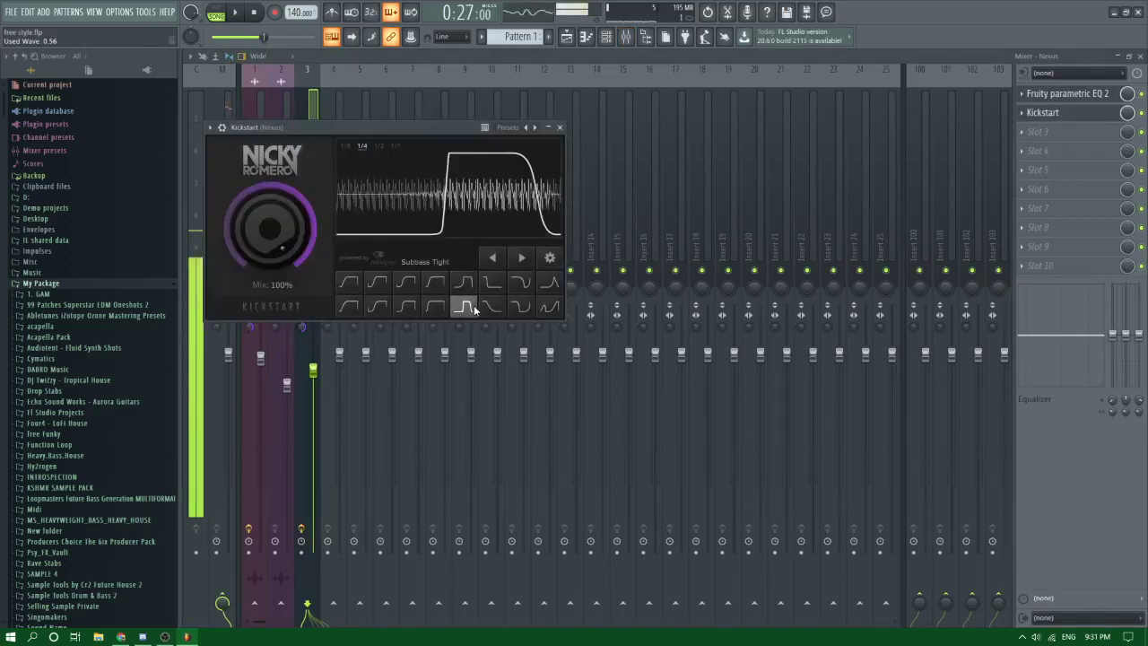
{"action": "key", "text": "space"}
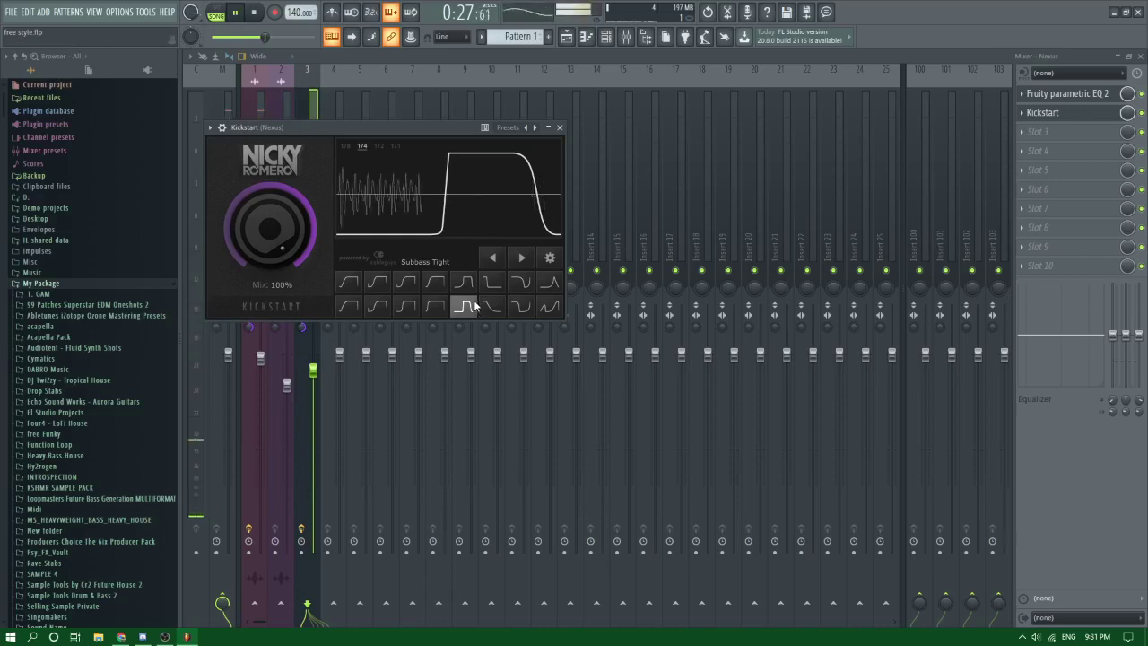
Step: Add a BooBass channel to Pattern 1 and copy the Nexus channel's notes into it
{"action": "left_click", "coordinate": [566, 36]}
{"action": "key", "text": "space"}
{"action": "key", "text": "F6"}
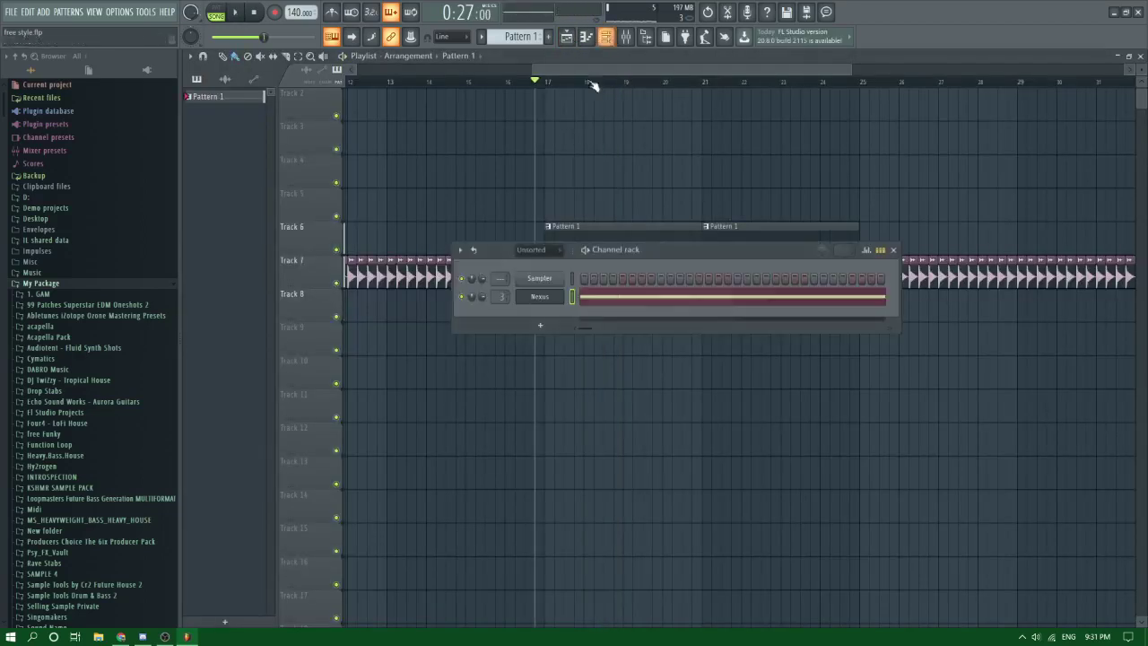
{"action": "left_click", "coordinate": [550, 331]}
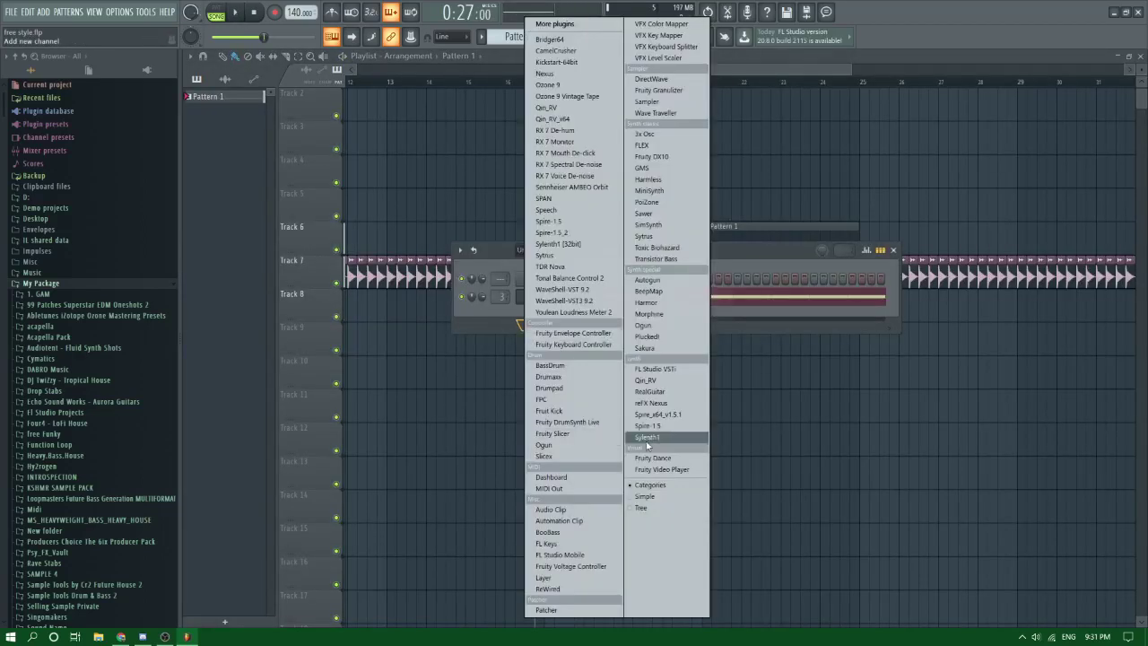
{"action": "left_click", "coordinate": [548, 531]}
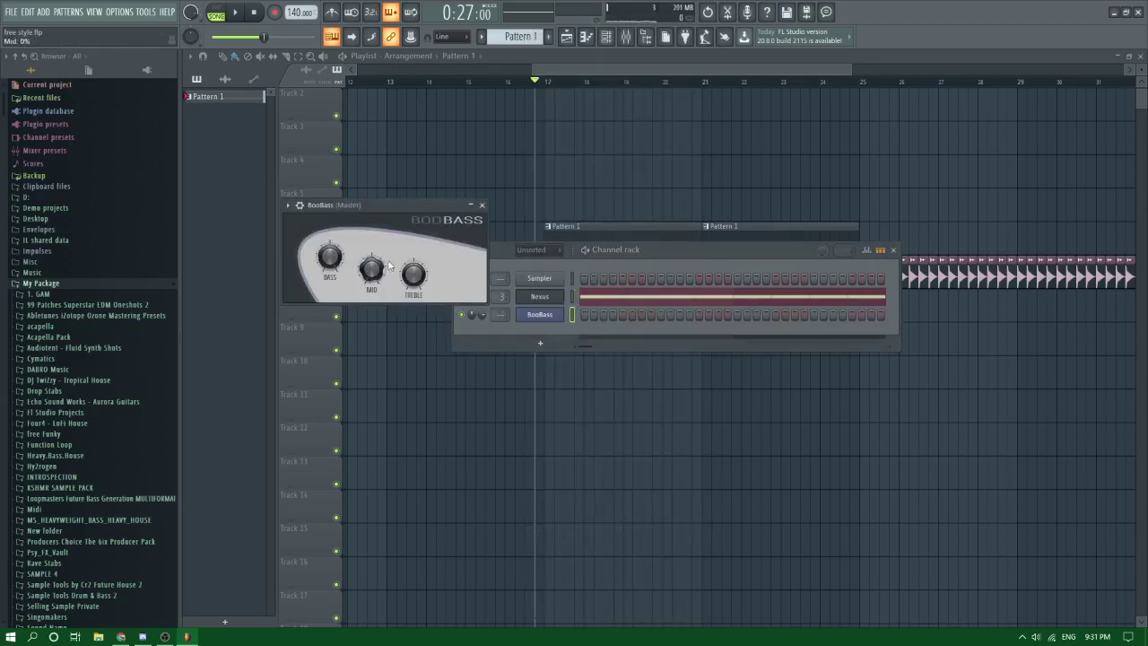
{"action": "left_click", "coordinate": [573, 316]}
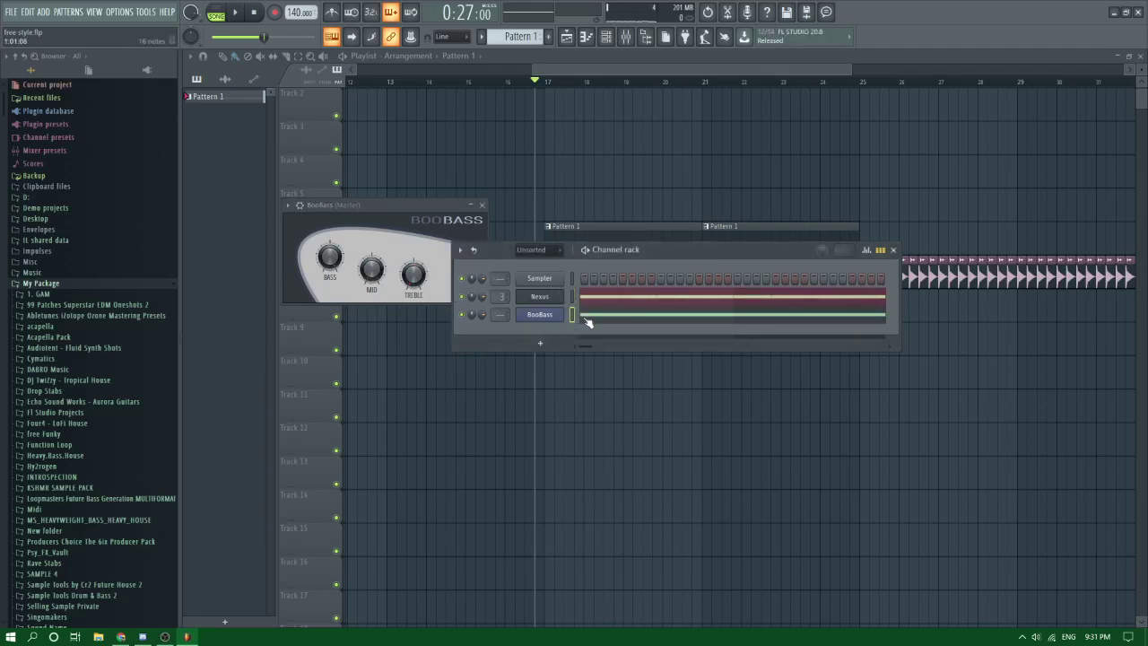
Step: Route BooBass to mixer track 4 and turn up that track's stereo separation knob
{"action": "key", "text": "ctrl+l"}
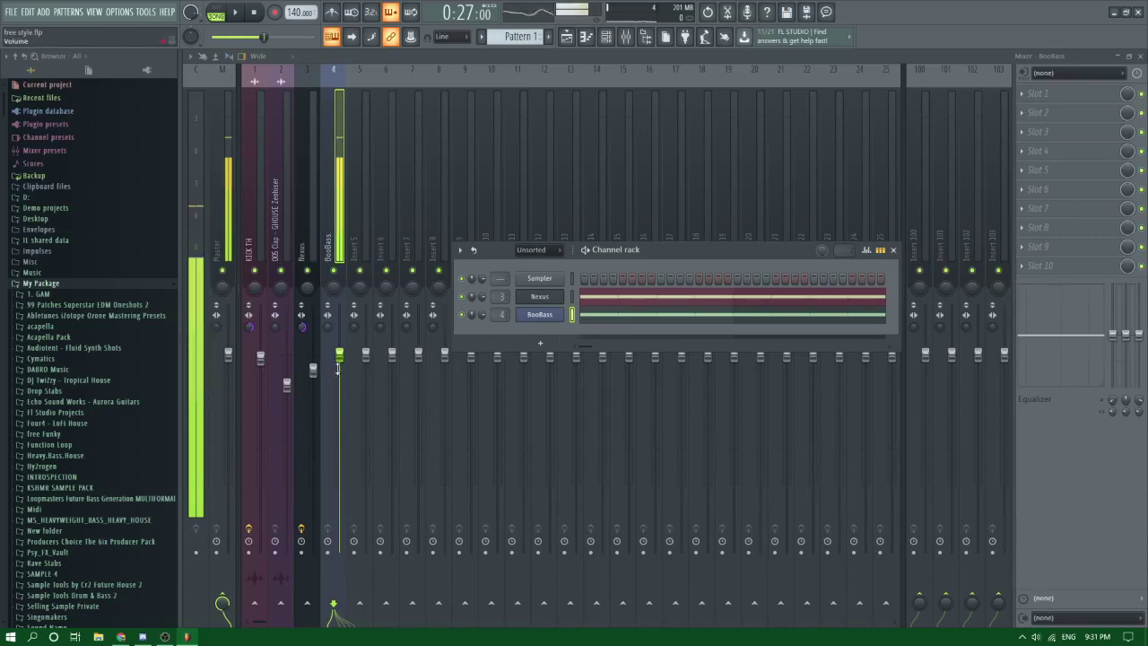
{"action": "left_click_drag", "start_coordinate": [328, 328], "coordinate": [328, 269]}
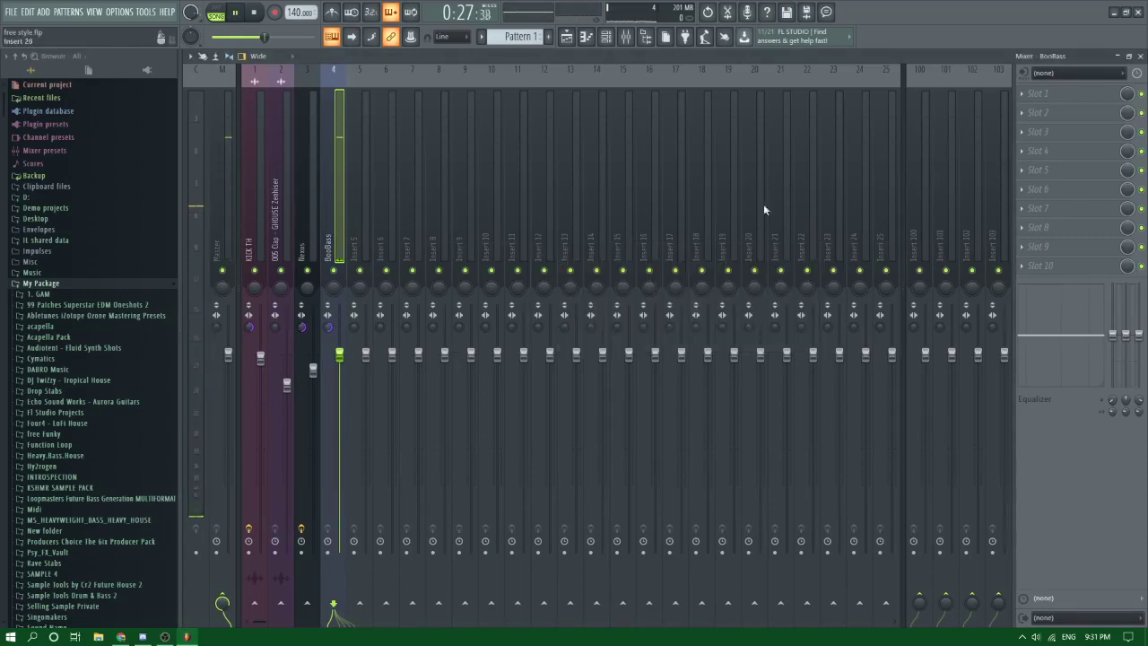
Step: Load Kickstart with the Subbass Chain curve in slot 3 of the BooBass track and raise the track volume to 107%
{"action": "left_click", "coordinate": [1038, 132]}
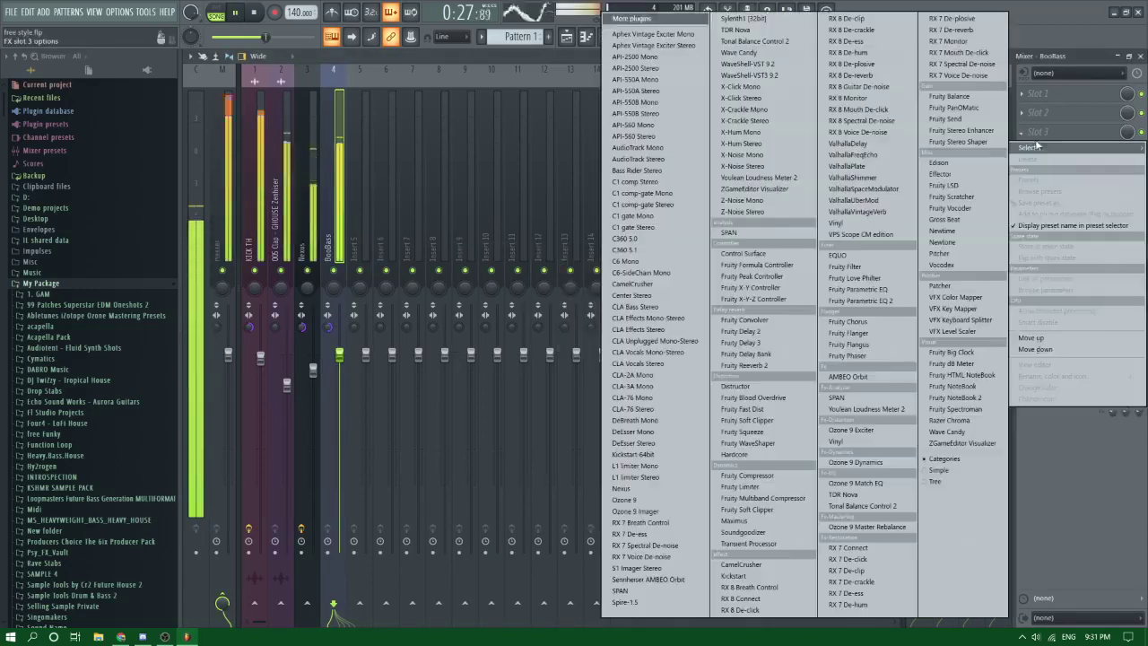
{"action": "left_click", "coordinate": [733, 575]}
{"action": "left_click", "coordinate": [508, 330]}
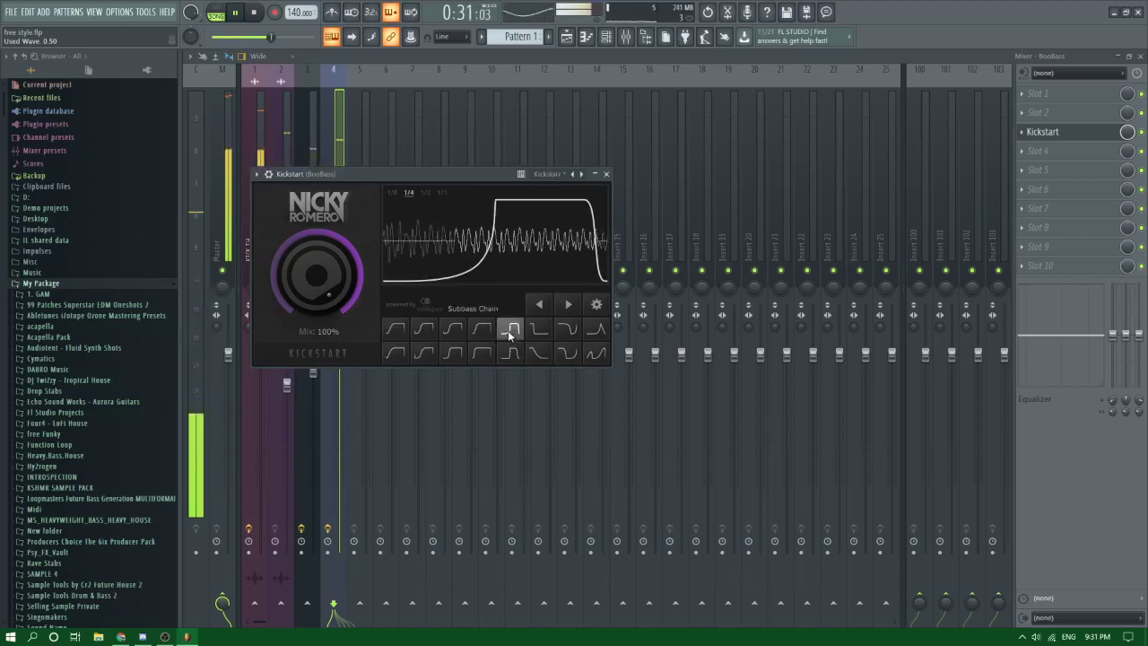
{"action": "left_click", "coordinate": [340, 138]}
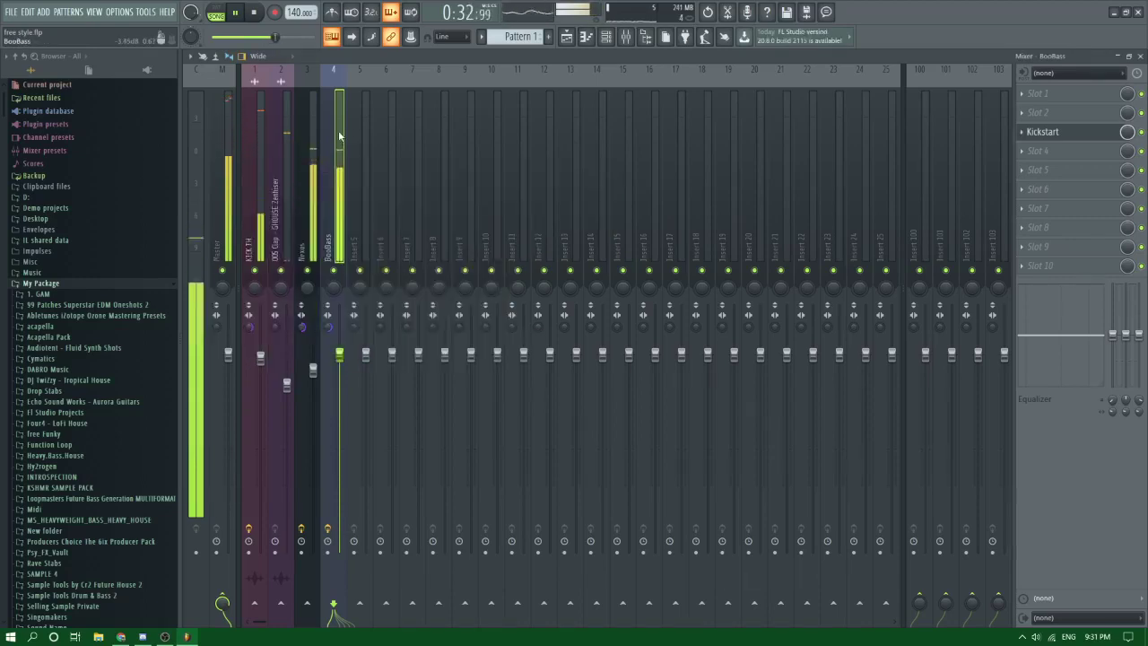
{"action": "left_click_drag", "start_coordinate": [340, 355], "coordinate": [339, 348]}
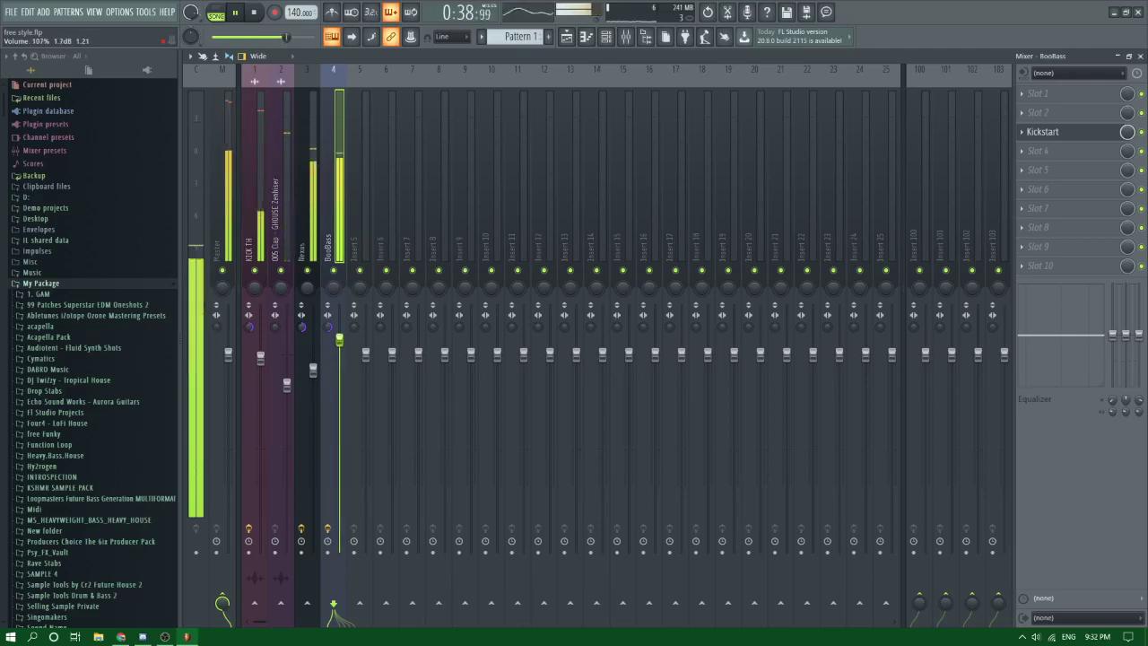
Step: Try all BooBass notes an octave higher at E5 during playback and move them back to E4
{"action": "left_click", "coordinate": [566, 37]}
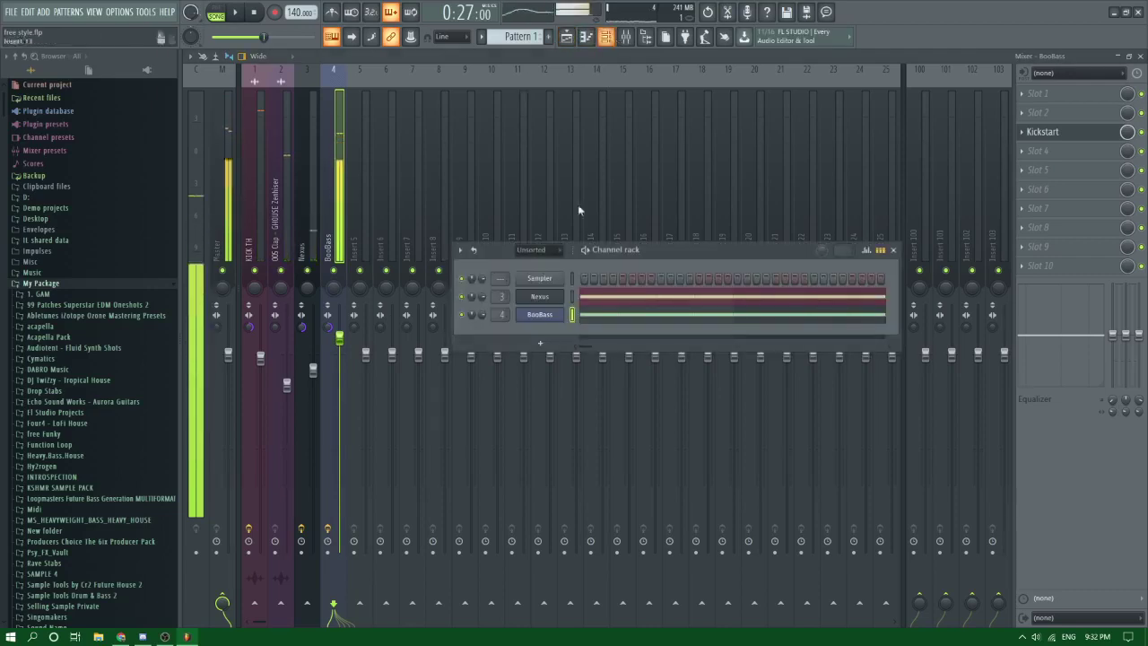
{"action": "left_click", "coordinate": [575, 320]}
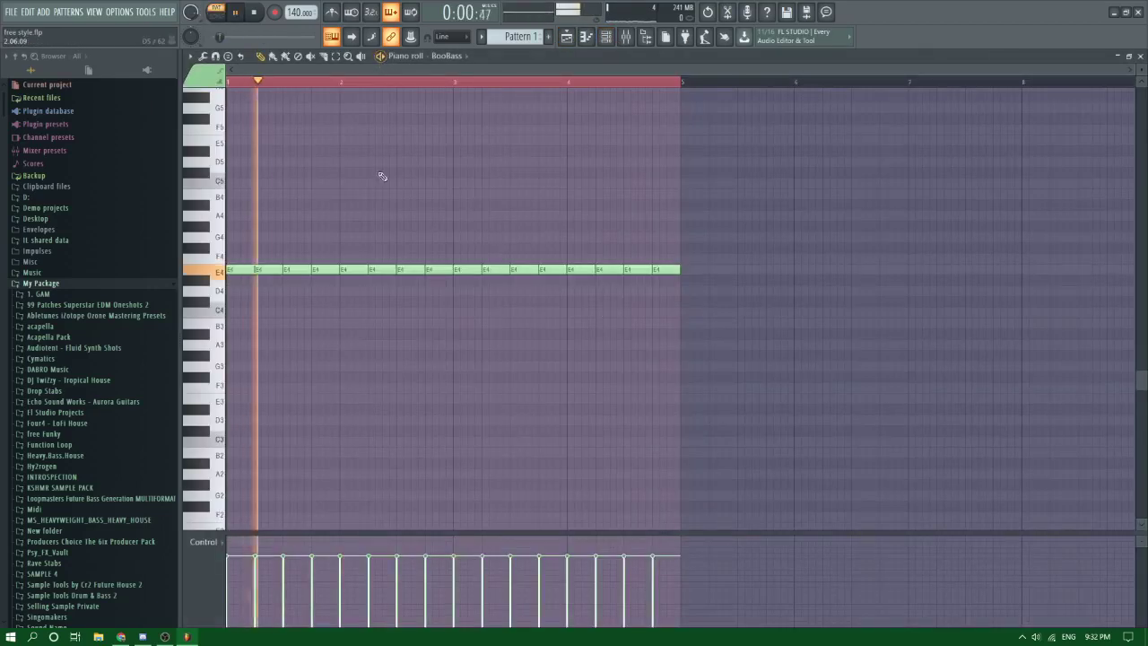
{"action": "left_click_drag", "start_coordinate": [851, 327], "coordinate": [222, 221]}
{"action": "key", "text": "space"}
{"action": "key", "text": "ctrl+Up"}
{"action": "key", "text": "space"}
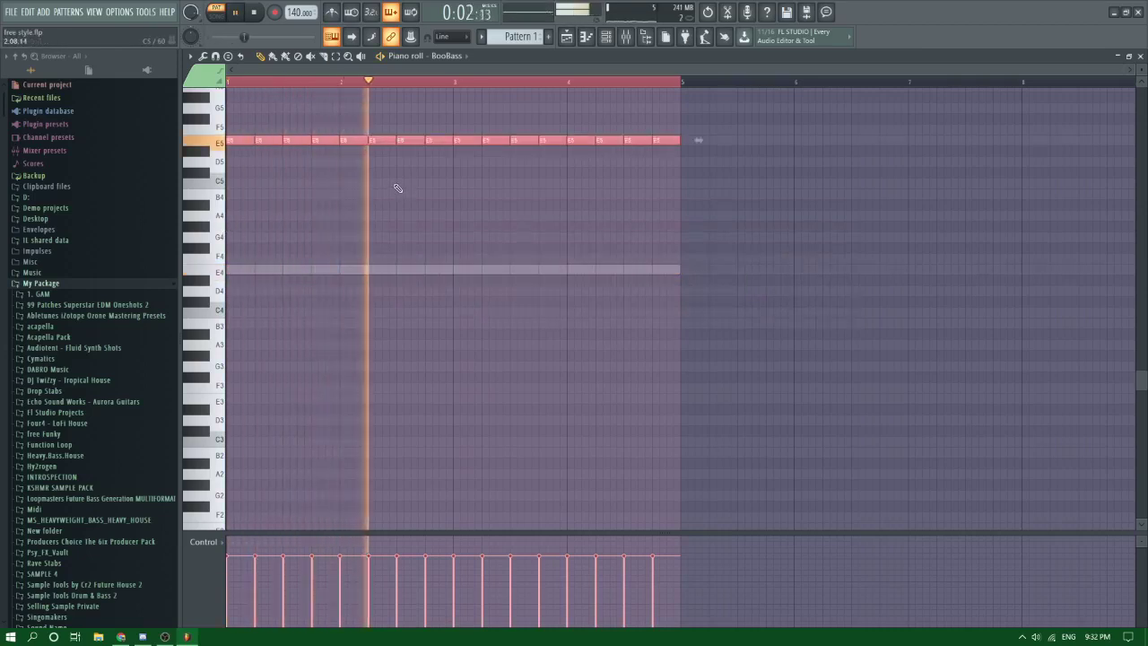
{"action": "key", "text": "ctrl+Down"}
{"action": "key", "text": "space"}
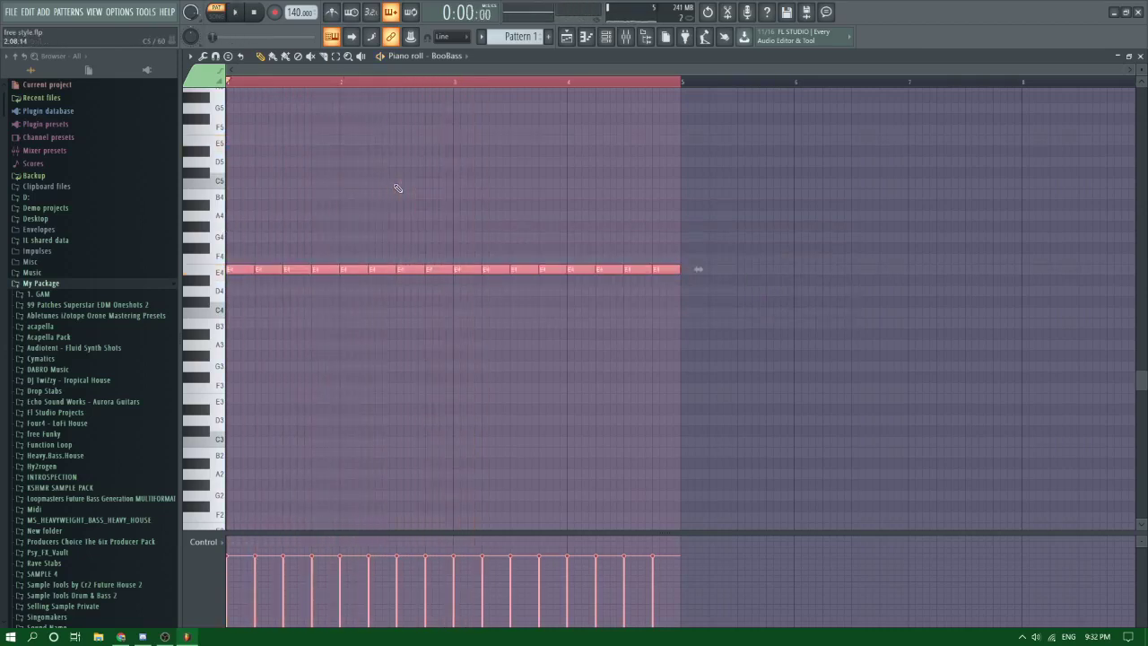
Step: Solo the BooBass channel and listen to its E4 notes on their own
{"action": "left_click", "coordinate": [607, 40]}
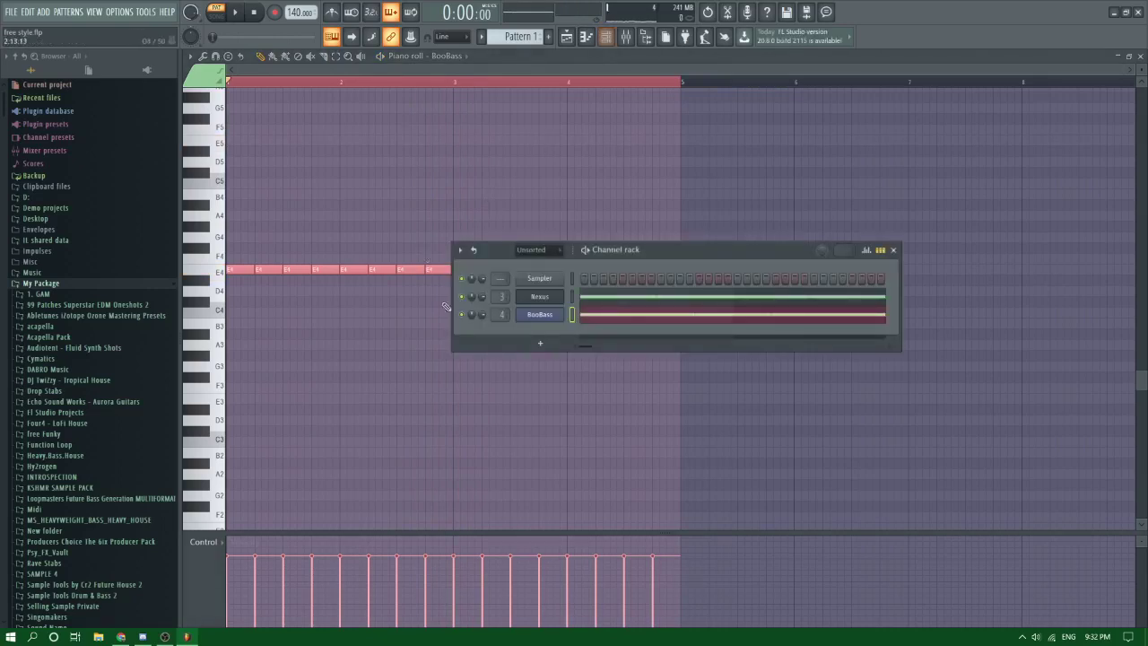
{"action": "key", "text": "space"}
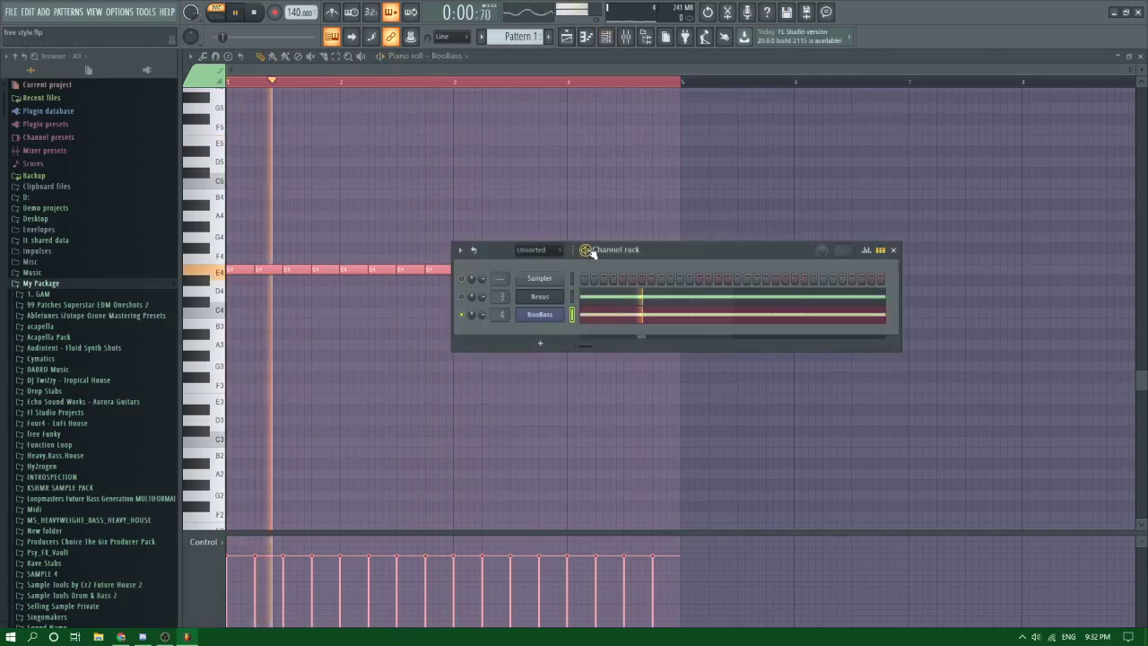
{"action": "key", "text": "F6"}
{"action": "key", "text": "ctrl+a"}
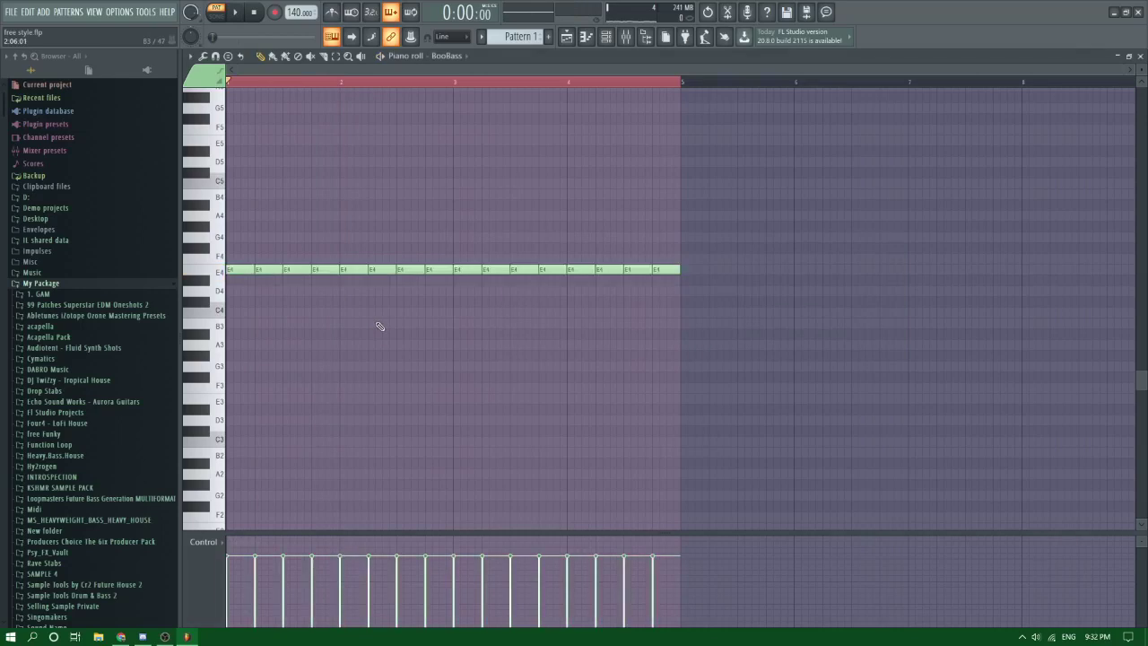
Step: Transpose the BooBass notes up one octave to E5 and play the pattern to audition the bass
{"action": "key", "text": "ctrl+Up"}
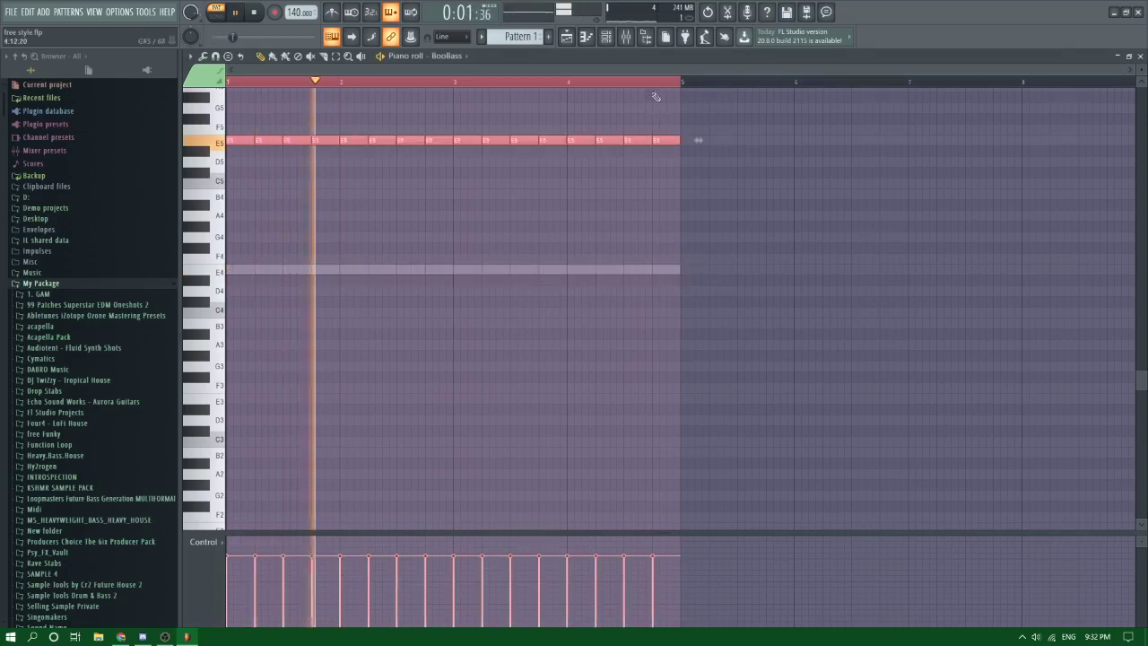
{"action": "key", "text": "space"}
{"action": "left_click", "coordinate": [628, 40]}
{"action": "key", "text": "space"}
{"action": "key", "text": "space"}
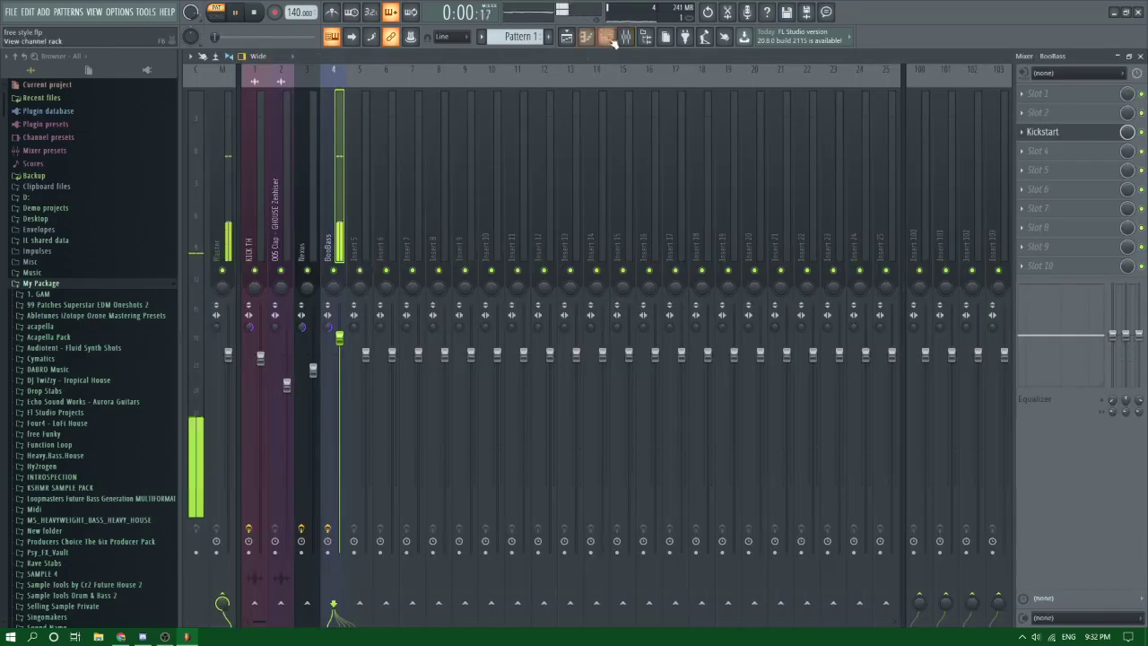
Step: Replace the BooBass channel's instrument with Sytrus
{"action": "left_click", "coordinate": [610, 40]}
{"action": "right_click", "coordinate": [535, 316]}
{"action": "mouse_move", "coordinate": [588, 408]}
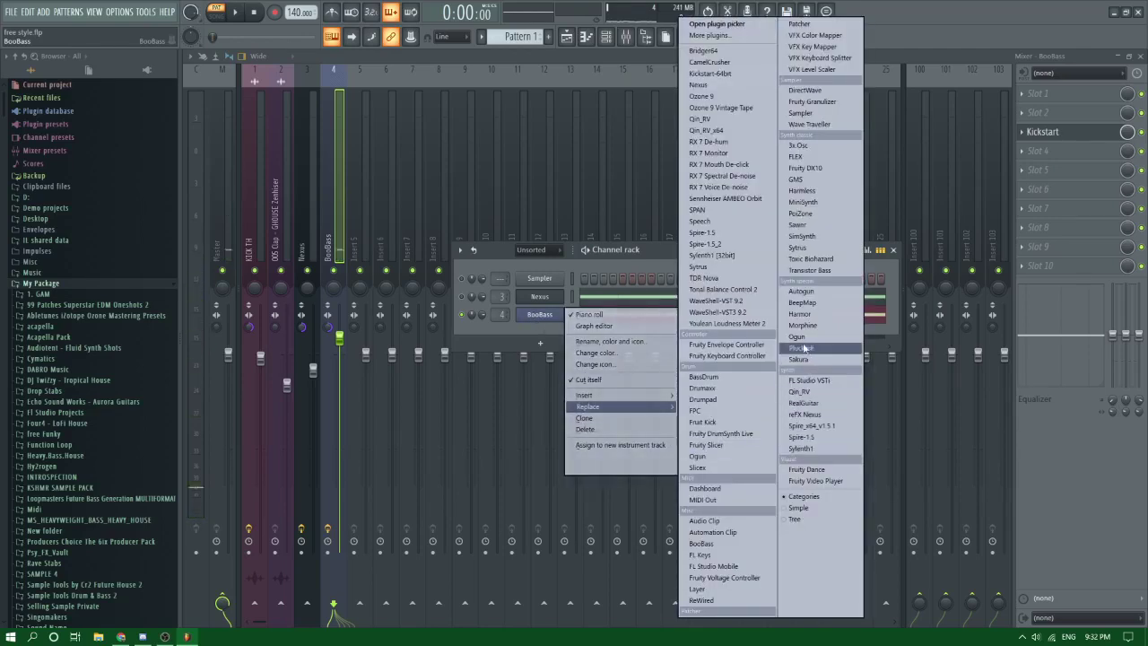
{"action": "left_click", "coordinate": [795, 249]}
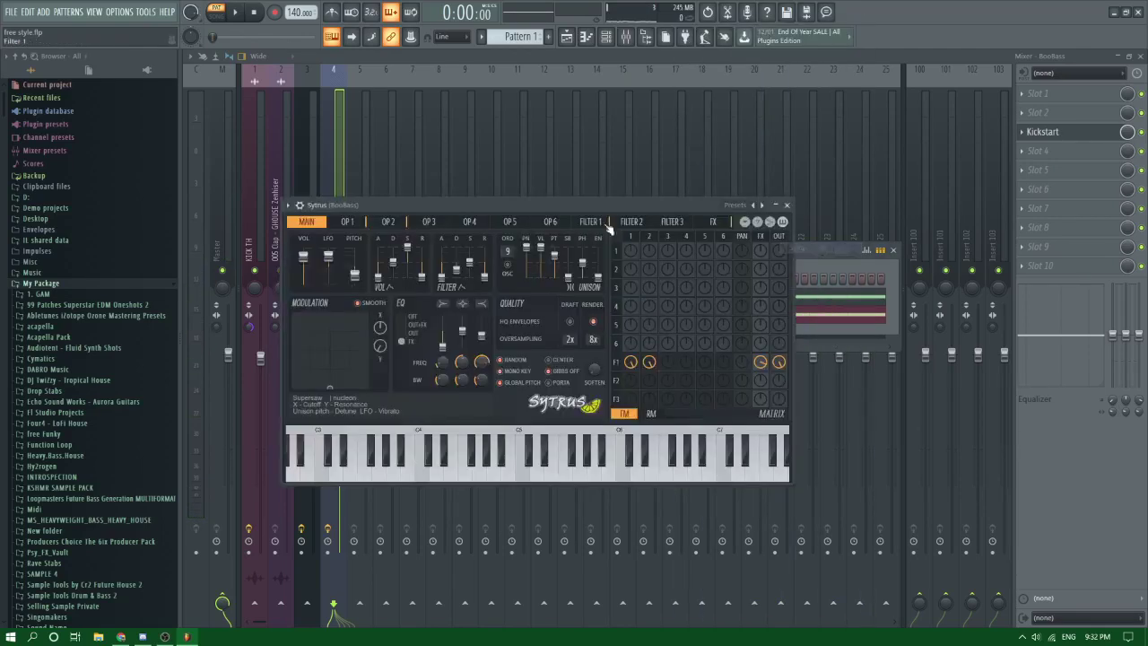
Step: Load the Deep bass preset in Sytrus and lower the channel's notes one octave to E4
{"action": "left_click", "coordinate": [754, 206]}
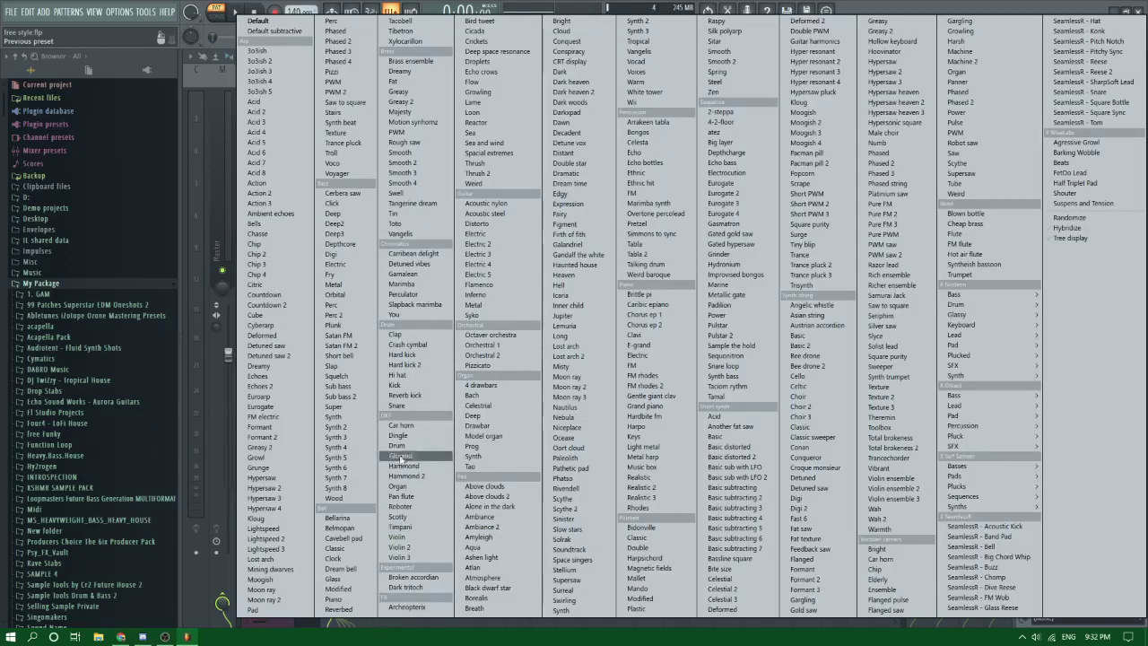
{"action": "left_click", "coordinate": [340, 227]}
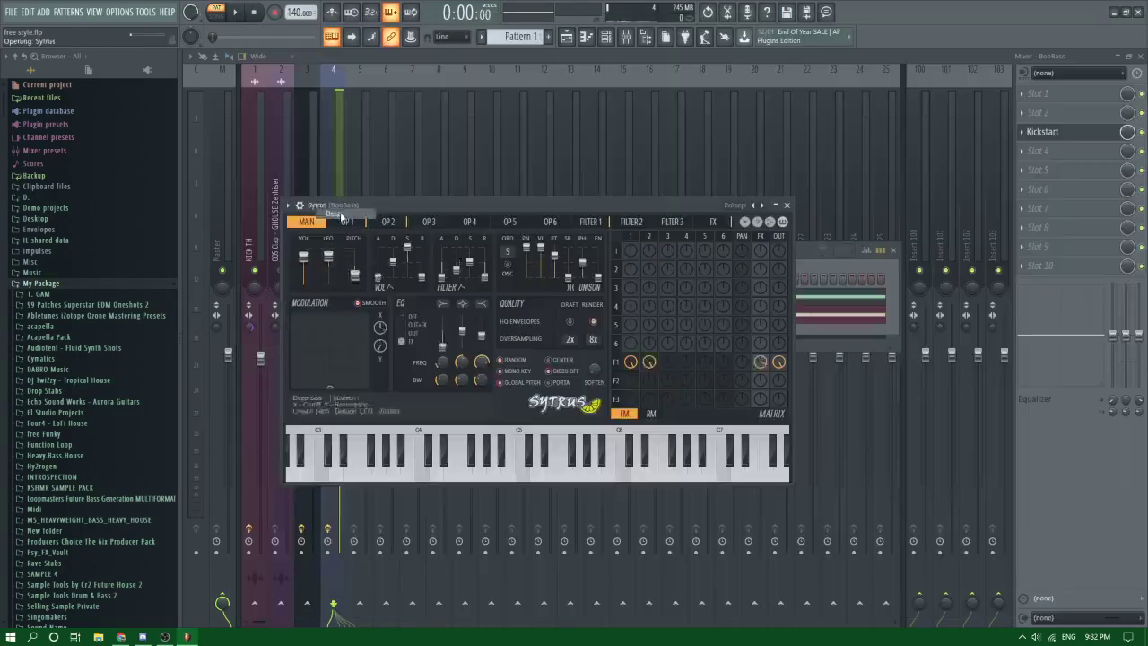
{"action": "left_click", "coordinate": [586, 37]}
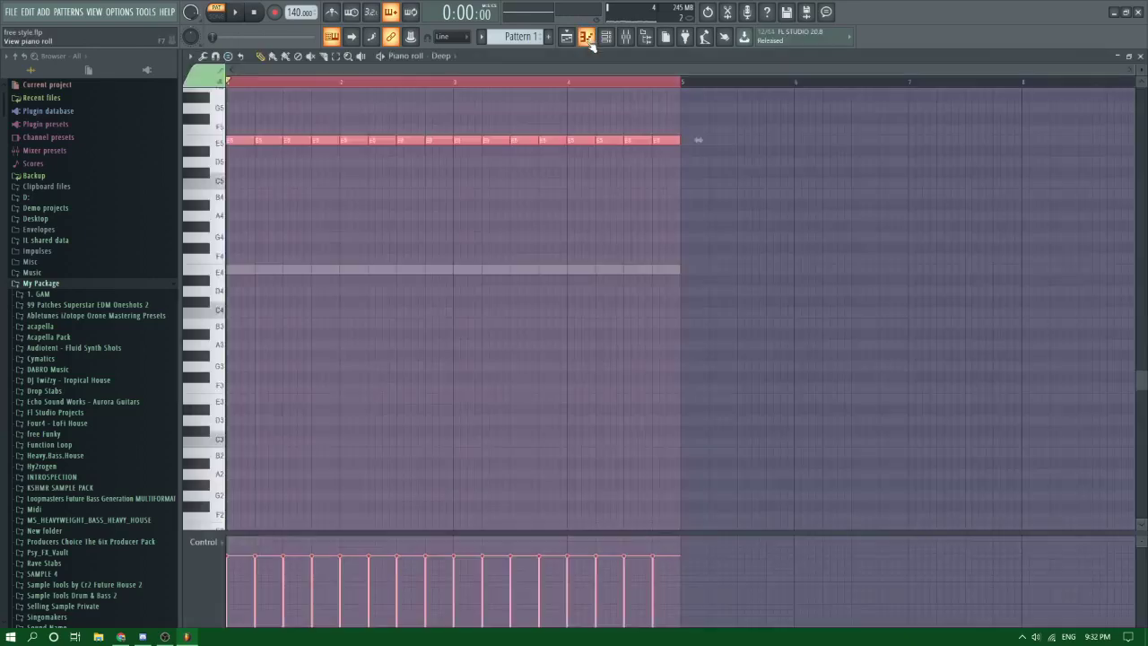
{"action": "key", "text": "space"}
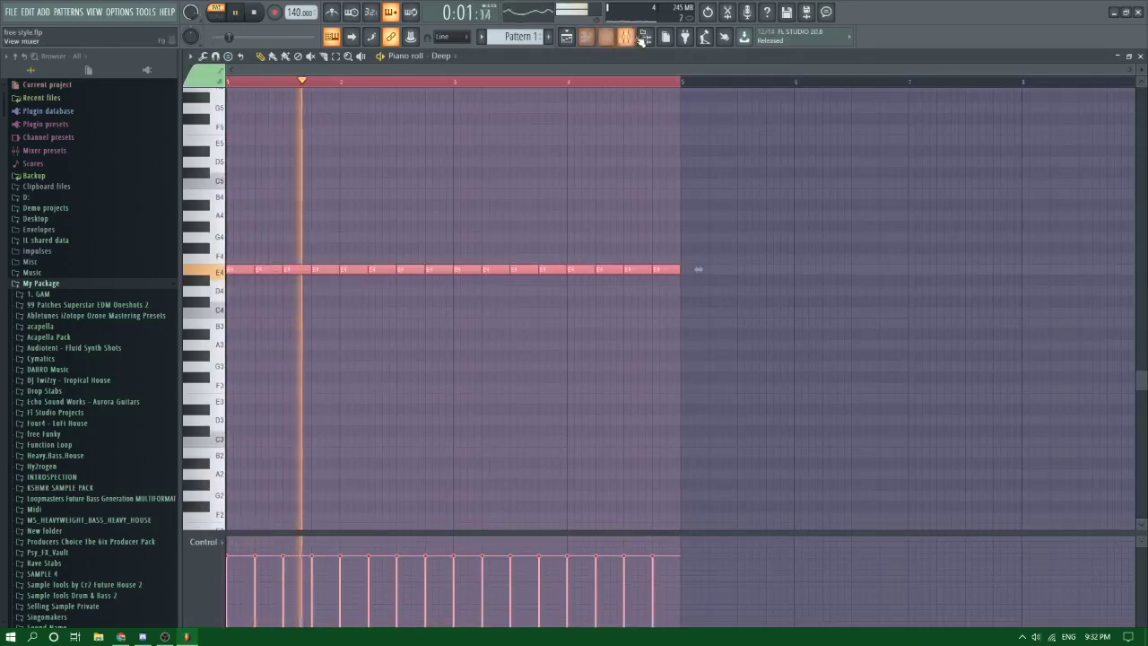
Step: Add Fruity parametric EQ 2 in slot 1 of the BooBass mixer track and pull high-shelf band 7 down and toward the low frequencies
{"action": "left_click", "coordinate": [625, 36]}
{"action": "left_click", "coordinate": [1052, 95]}
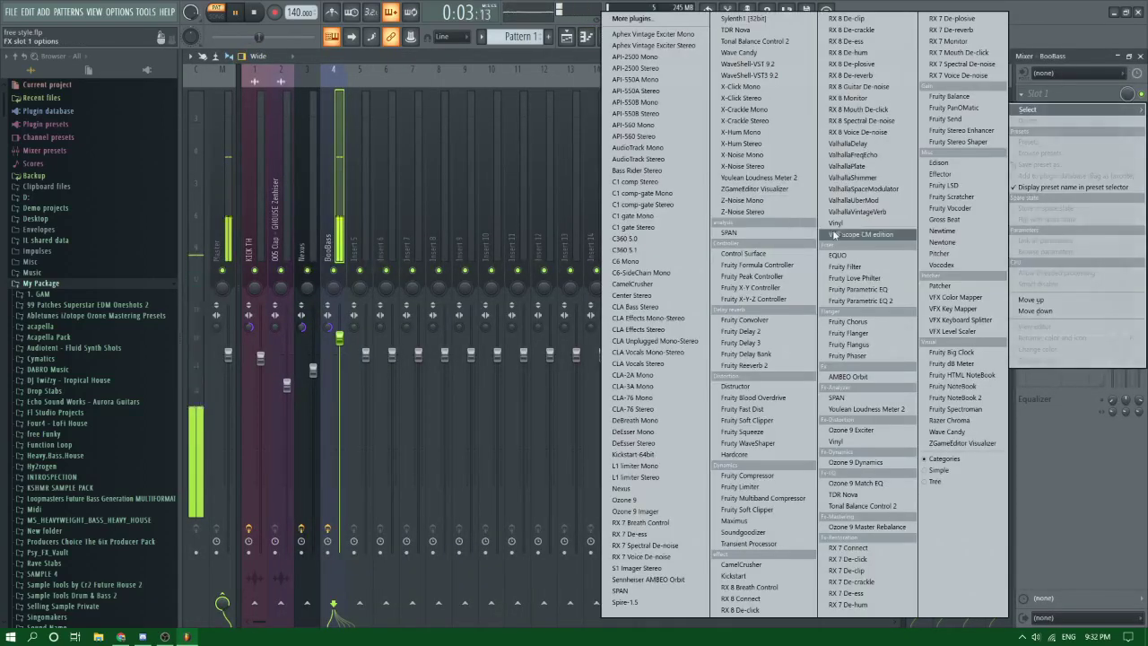
{"action": "left_click", "coordinate": [860, 300]}
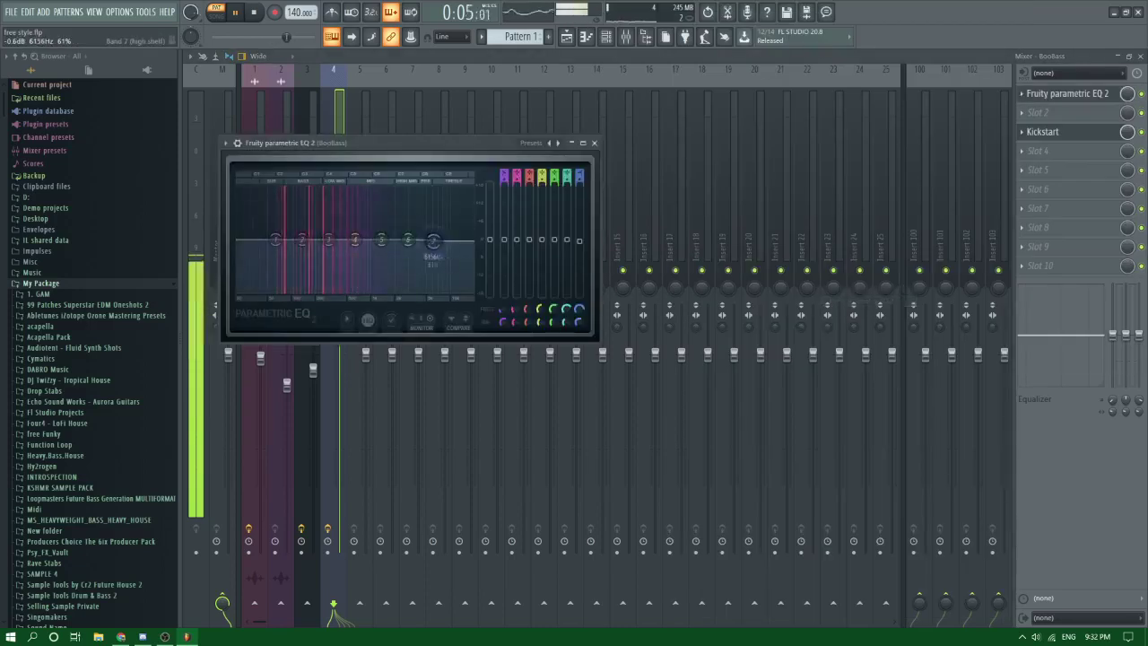
{"action": "left_click_drag", "start_coordinate": [433, 241], "coordinate": [317, 289]}
{"action": "key", "text": "space"}
Step: Play the arrangement repeatedly from just before bar 17 to check how the new bass sits with the kick and clap
{"action": "left_click", "coordinate": [566, 36]}
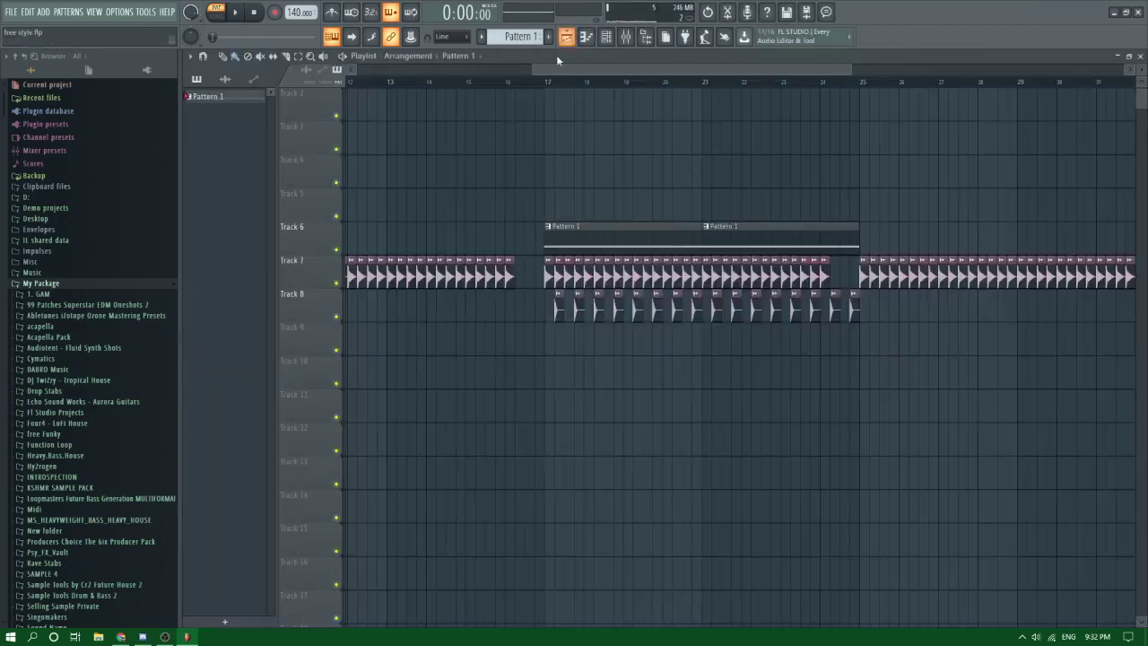
{"action": "left_click", "coordinate": [535, 82]}
{"action": "key", "text": "space"}
{"action": "key", "text": "space"}
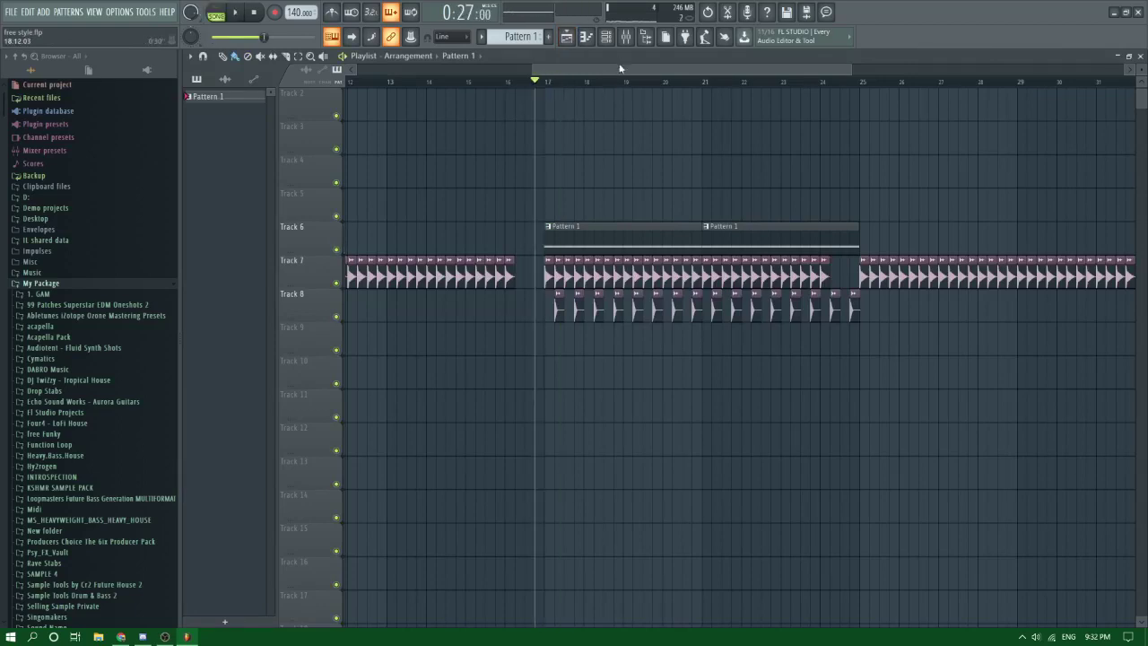
{"action": "left_click", "coordinate": [607, 37]}
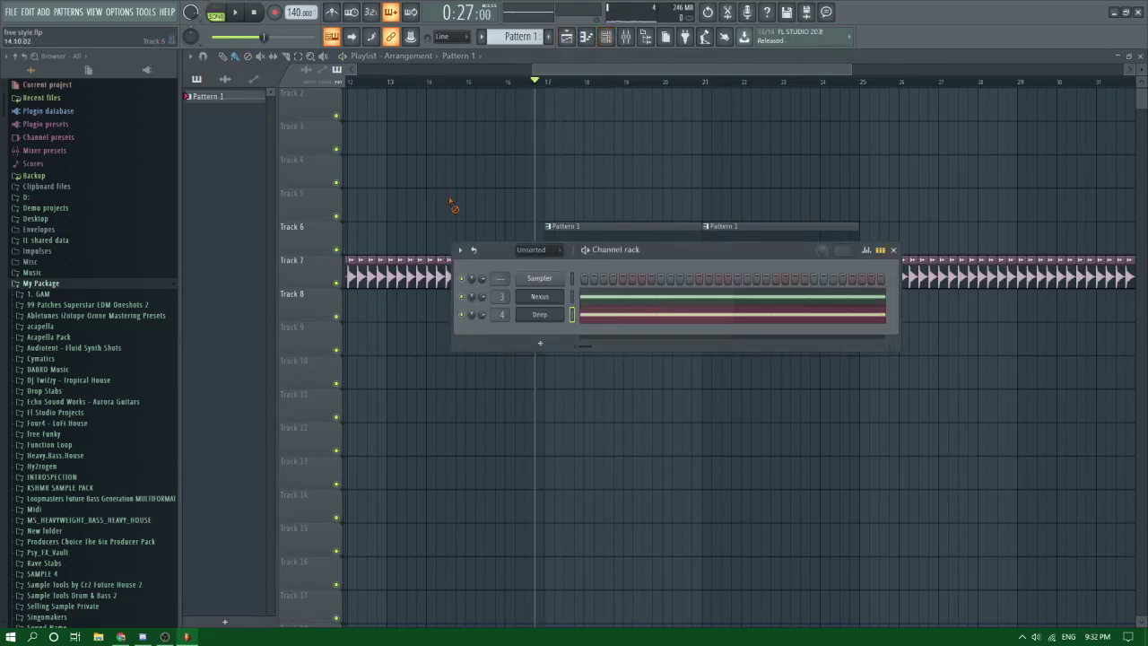
{"action": "key", "text": "F6"}
{"action": "key", "text": "space"}
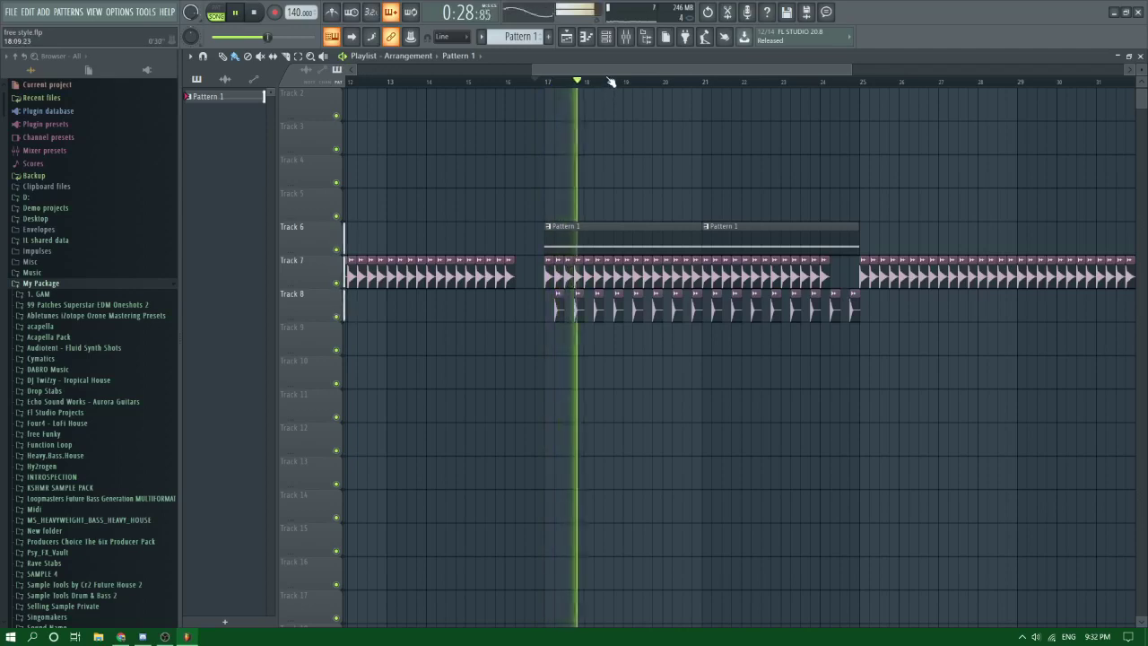
{"action": "key", "text": "space"}
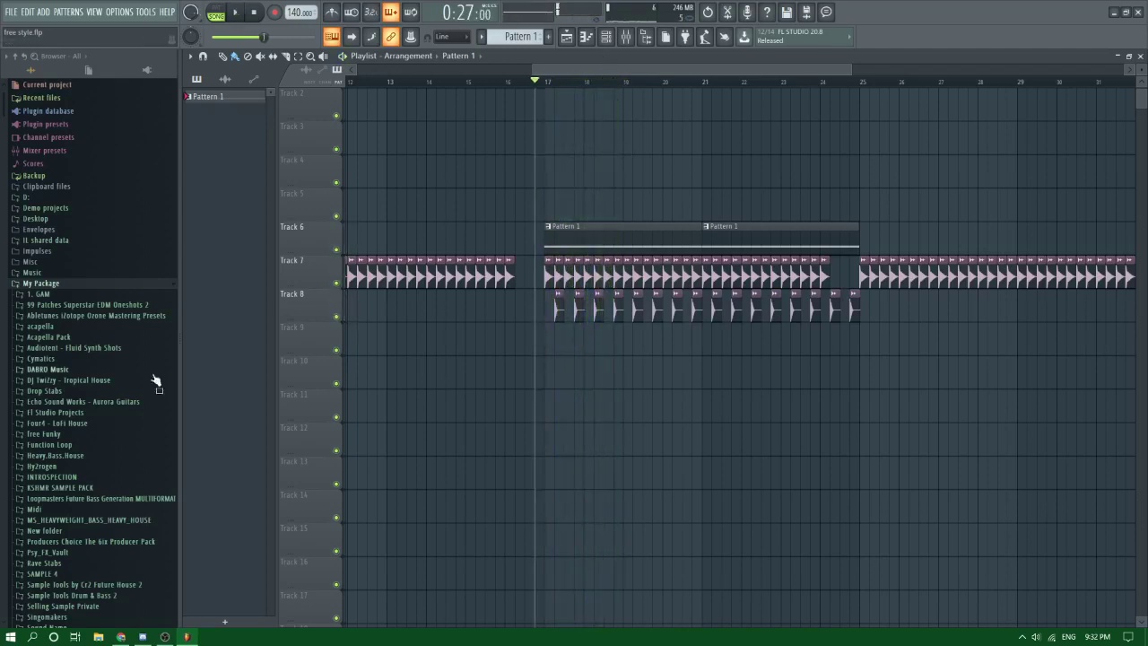
{"action": "key", "text": "space"}
{"action": "key", "text": "space"}
{"action": "key", "text": "space"}
{"action": "key", "text": "space"}
{"action": "key", "text": "space"}
Step: Duplicate the two Pattern 1 clips on Track 6 so the copies start at bar 25
{"action": "scroll", "coordinate": [598, 203], "scroll_direction": "down", "scroll_amount": 2}
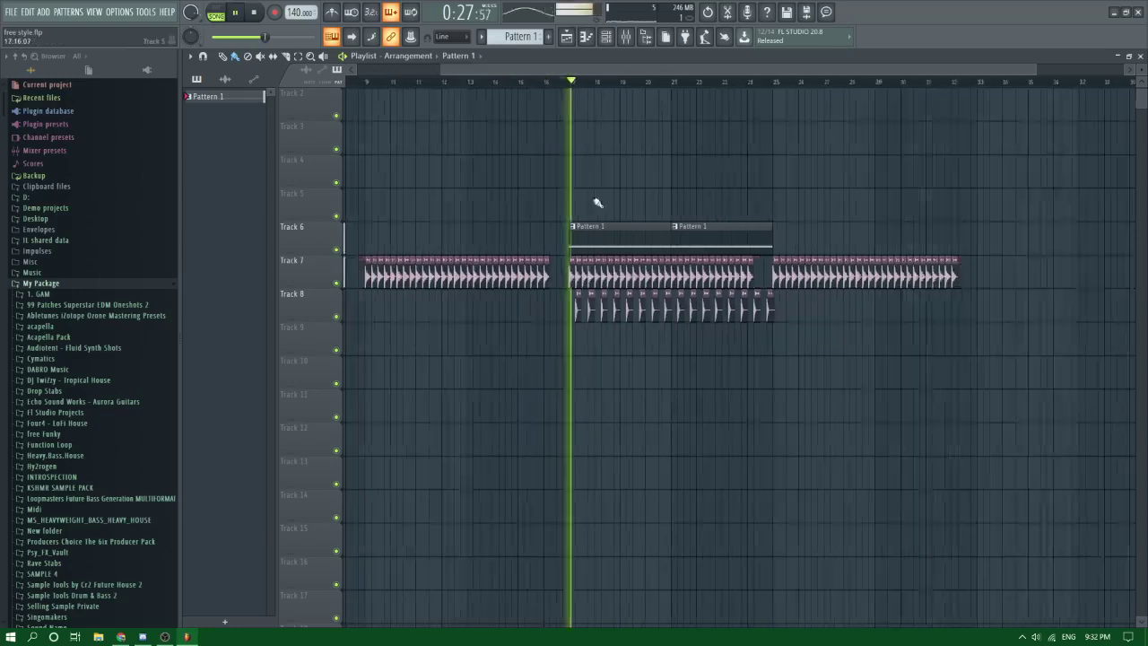
{"action": "scroll", "coordinate": [598, 203], "scroll_direction": "down", "scroll_amount": 1}
{"action": "left_click_drag", "start_coordinate": [739, 242], "coordinate": [779, 243]}
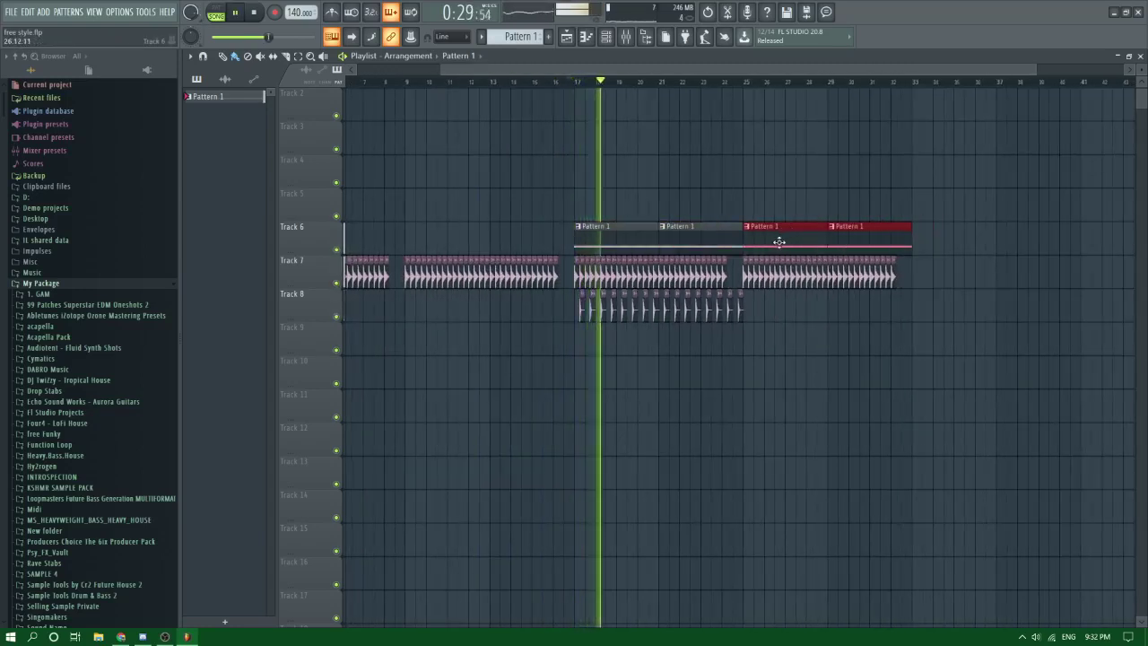
Step: Duplicate the row of clap clips on Track 8 and align the copies beneath the Pattern 1 clips starting at bar 25
{"action": "left_click_drag", "start_coordinate": [769, 290], "coordinate": [577, 351]}
{"action": "key", "text": "ctrl+b"}
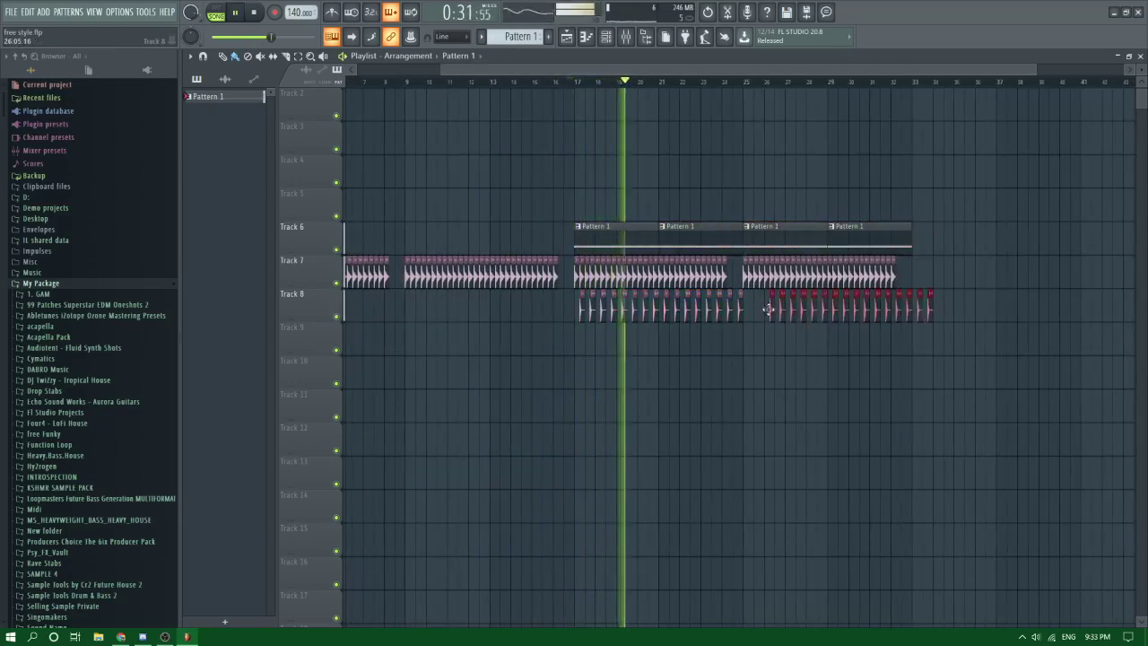
{"action": "left_click_drag", "start_coordinate": [768, 309], "coordinate": [750, 310]}
{"action": "left_click", "coordinate": [684, 381], "text": "ctrl"}
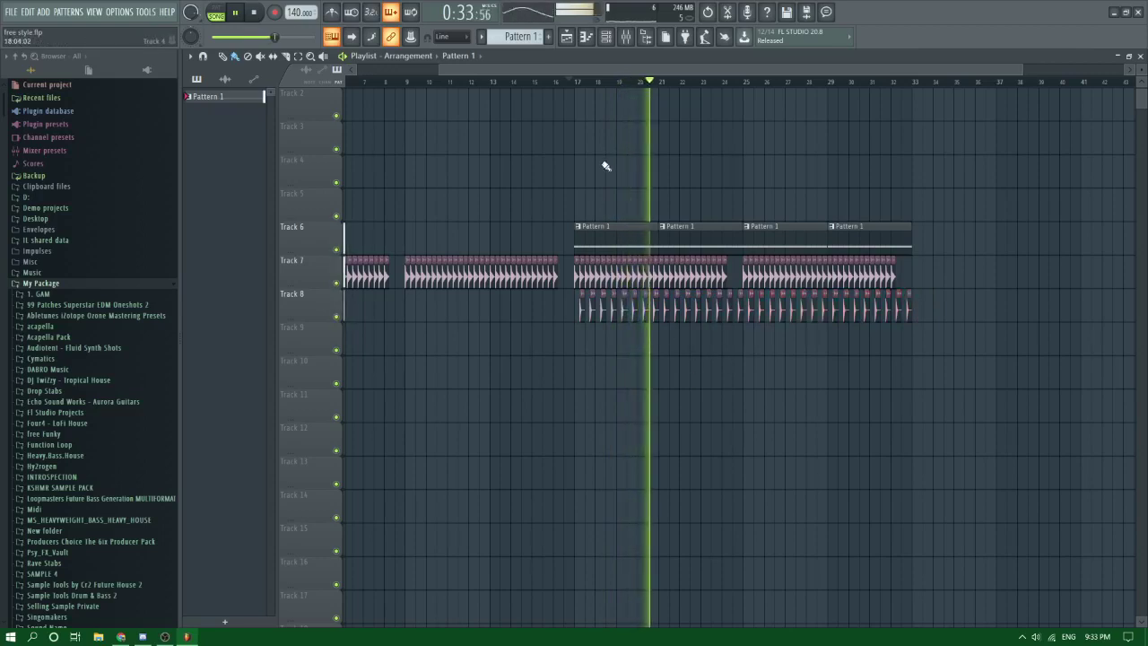
{"action": "key", "text": "space"}
Step: Add a Harmless synth channel and load its Industrial FG bass preset
{"action": "left_click", "coordinate": [606, 36]}
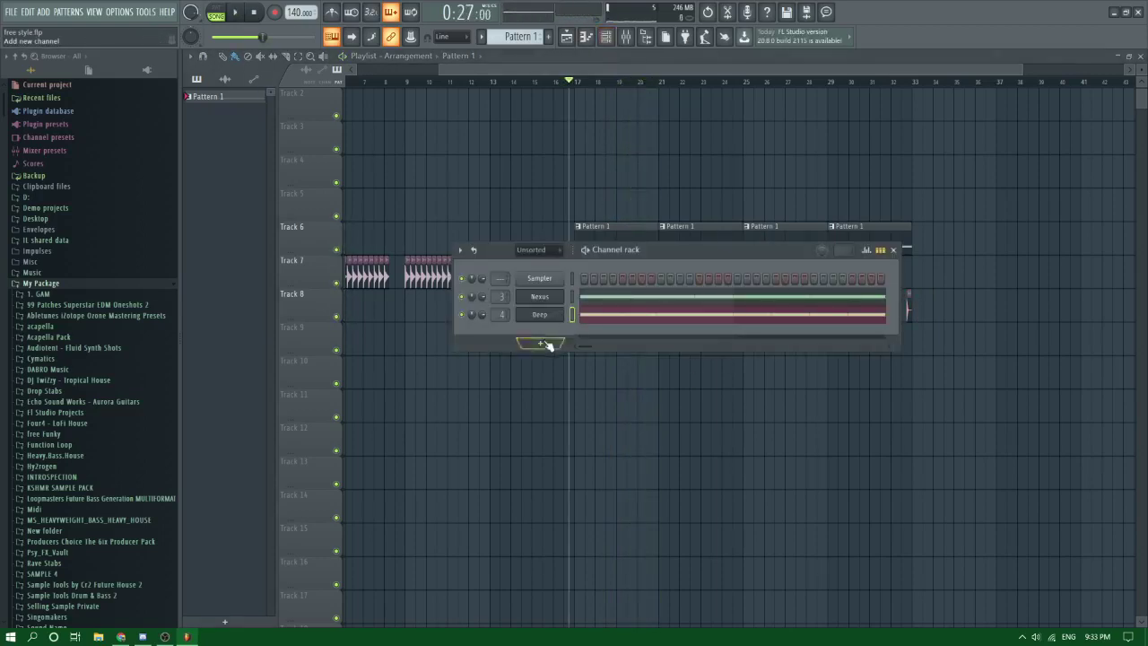
{"action": "left_click", "coordinate": [542, 343]}
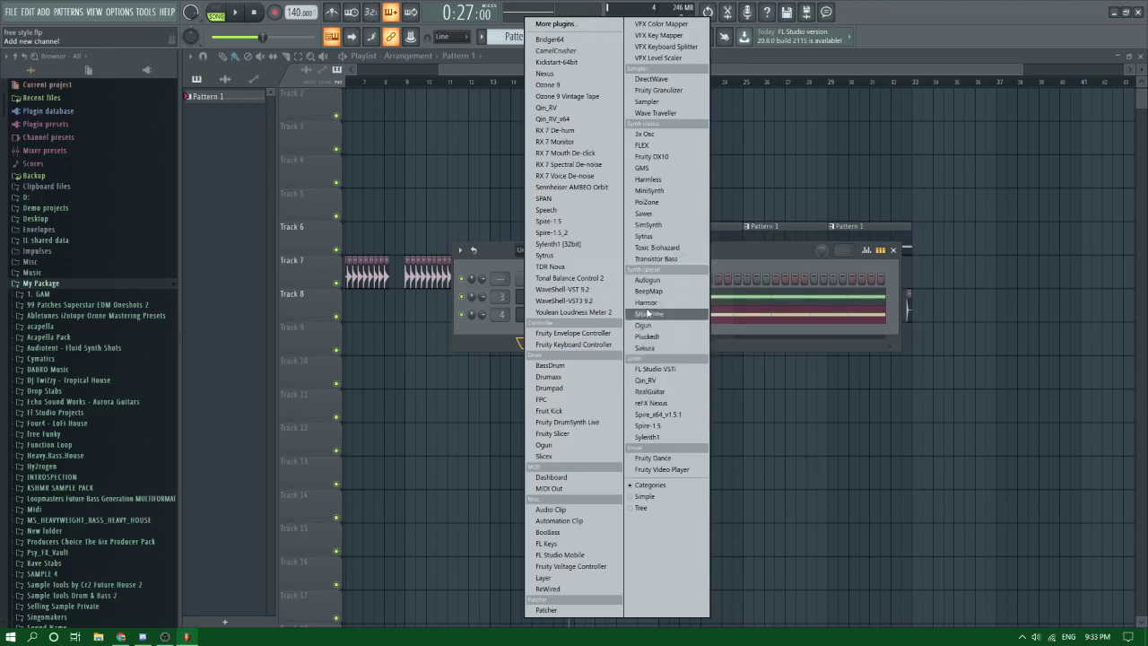
{"action": "left_click", "coordinate": [659, 180]}
{"action": "right_click", "coordinate": [625, 398]}
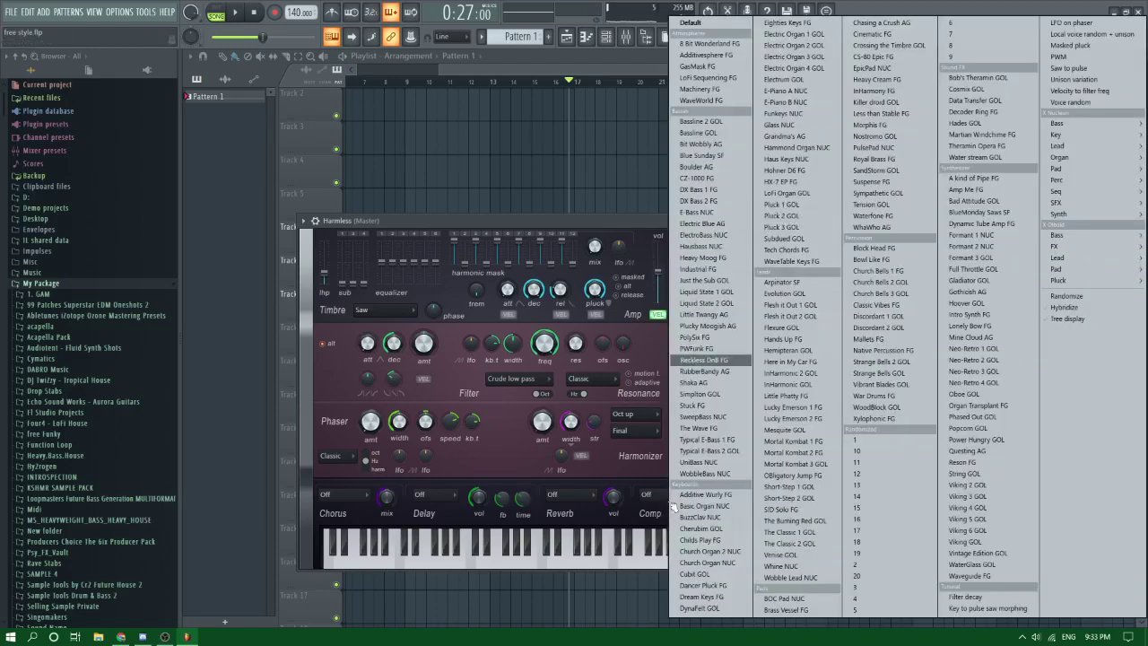
{"action": "left_click", "coordinate": [705, 271]}
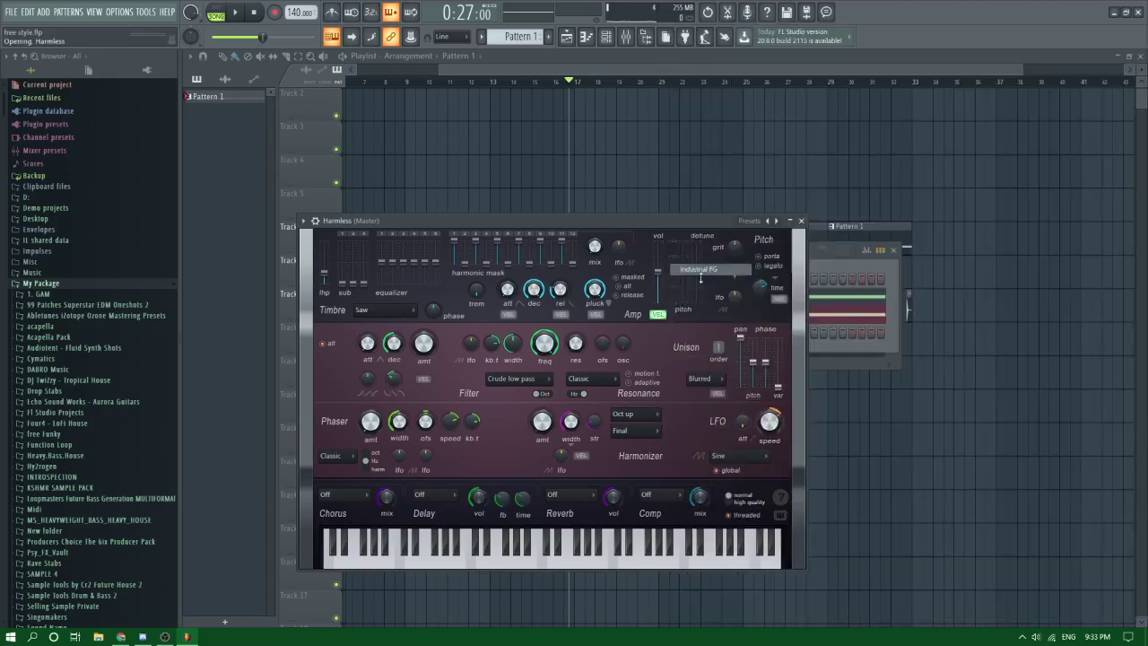
Step: Route the Industrial FG channel to mixer insert 5 and add Fruity parametric EQ 2 in slot 3
{"action": "left_click", "coordinate": [628, 38]}
{"action": "left_click", "coordinate": [354, 190]}
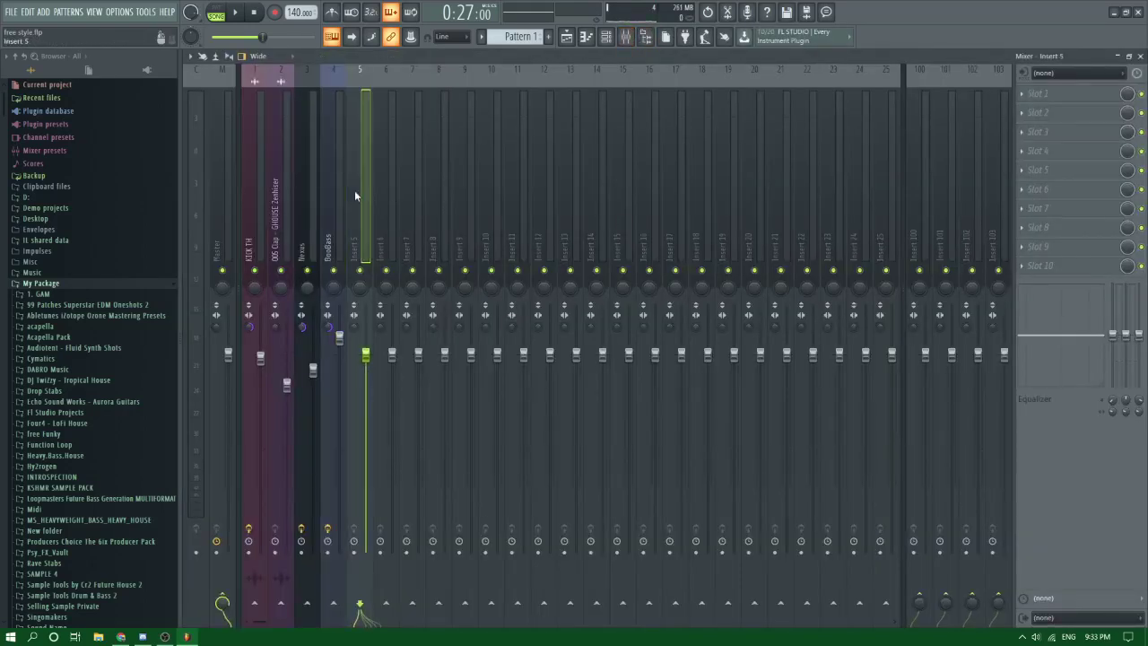
{"action": "key", "text": "ctrl+l"}
{"action": "left_click", "coordinate": [1040, 132]}
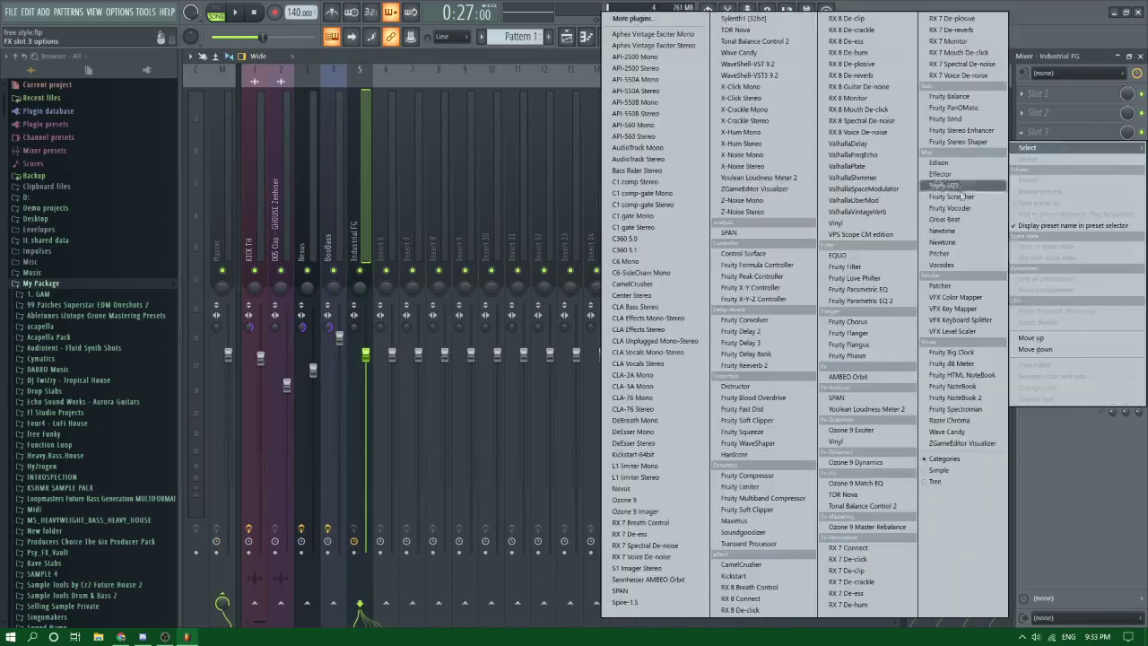
{"action": "left_click", "coordinate": [862, 302]}
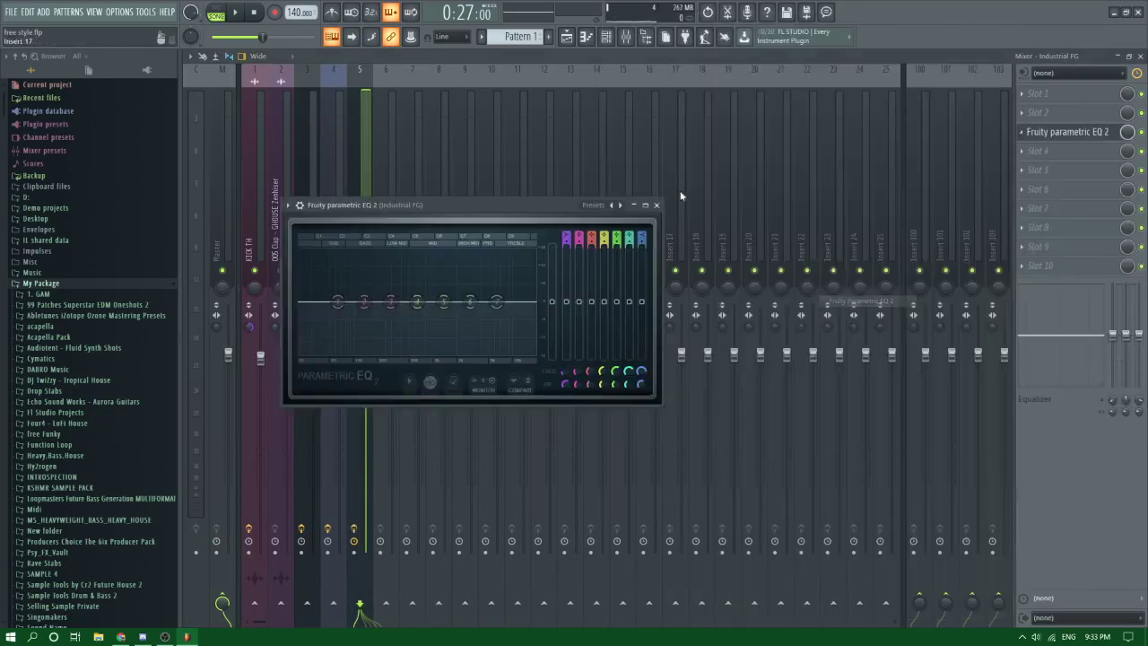
{"action": "left_click", "coordinate": [622, 205]}
Step: Place three short, separated E5 notes in the first bar of the Industrial FG piano roll, the second one at step 7
{"action": "key", "text": "F7"}
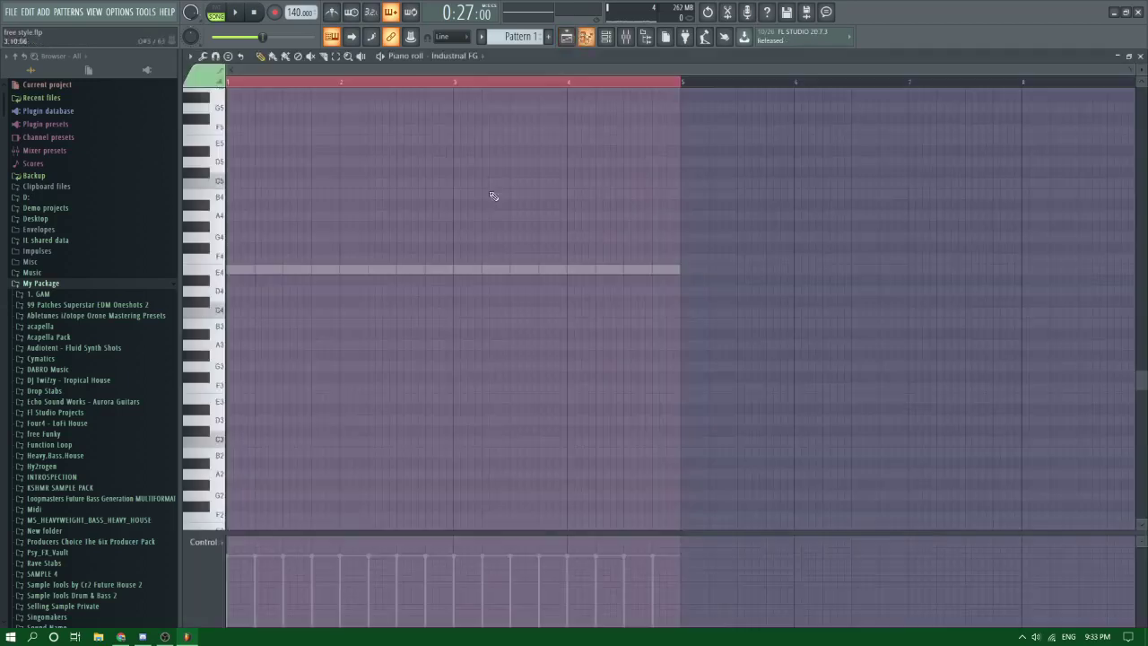
{"action": "scroll", "coordinate": [224, 193], "scroll_direction": "up", "scroll_amount": 4}
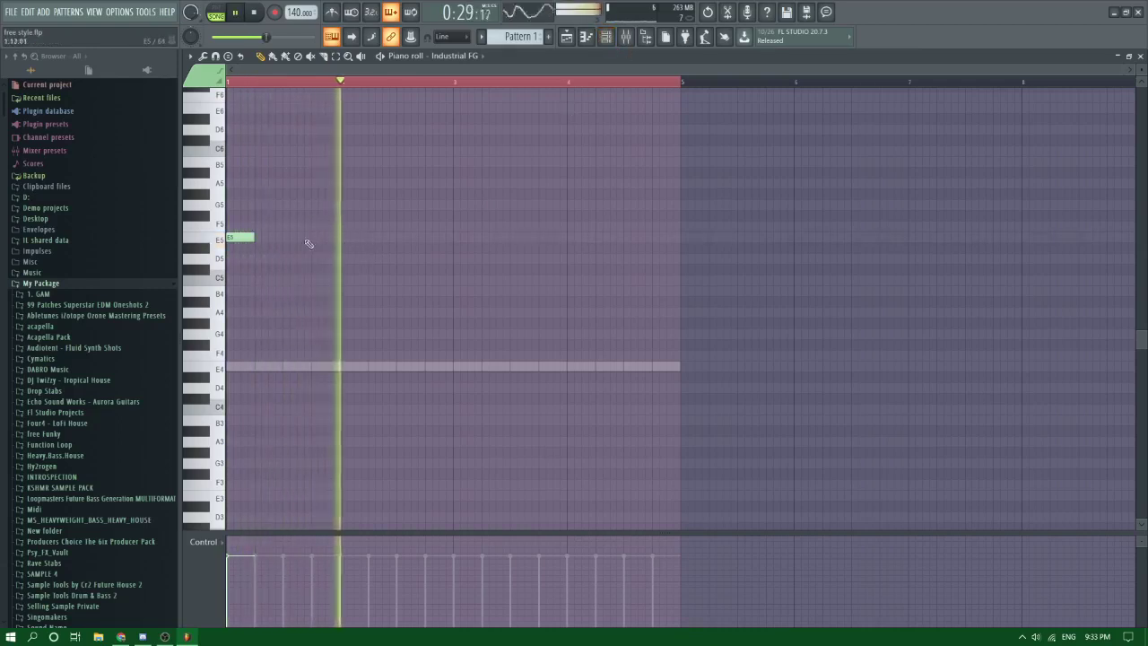
{"action": "key", "text": "space"}
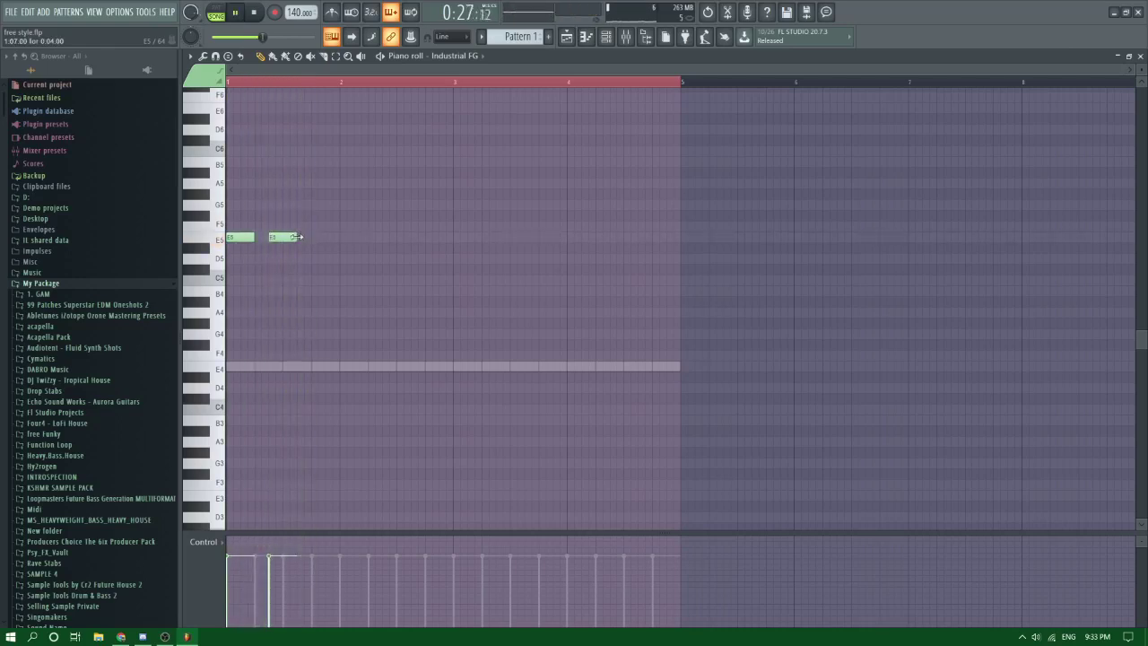
{"action": "left_click_drag", "start_coordinate": [299, 237], "coordinate": [285, 239]}
{"action": "left_click", "coordinate": [310, 237]}
{"action": "key", "text": "space"}
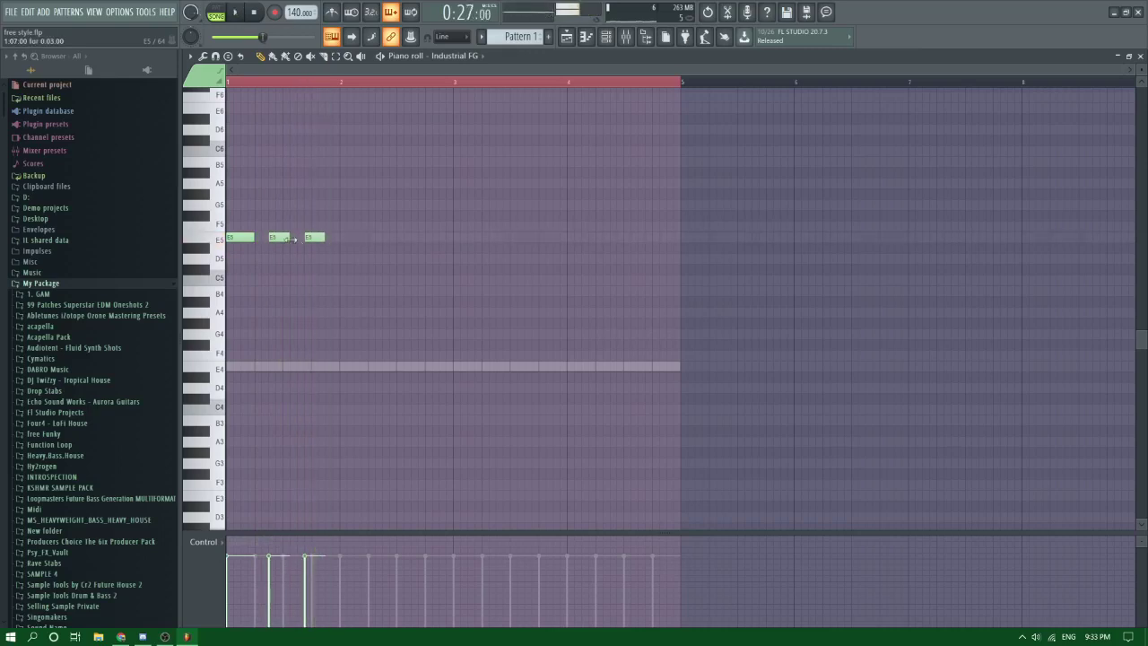
Step: Rework the second and third E5 notes to four steps each, end to end from step 7, checking the rhythm in playback
{"action": "left_click_drag", "start_coordinate": [311, 238], "coordinate": [322, 239]}
{"action": "key", "text": "space"}
{"action": "key", "text": "space"}
{"action": "left_click", "coordinate": [327, 239]}
{"action": "key", "text": "space"}
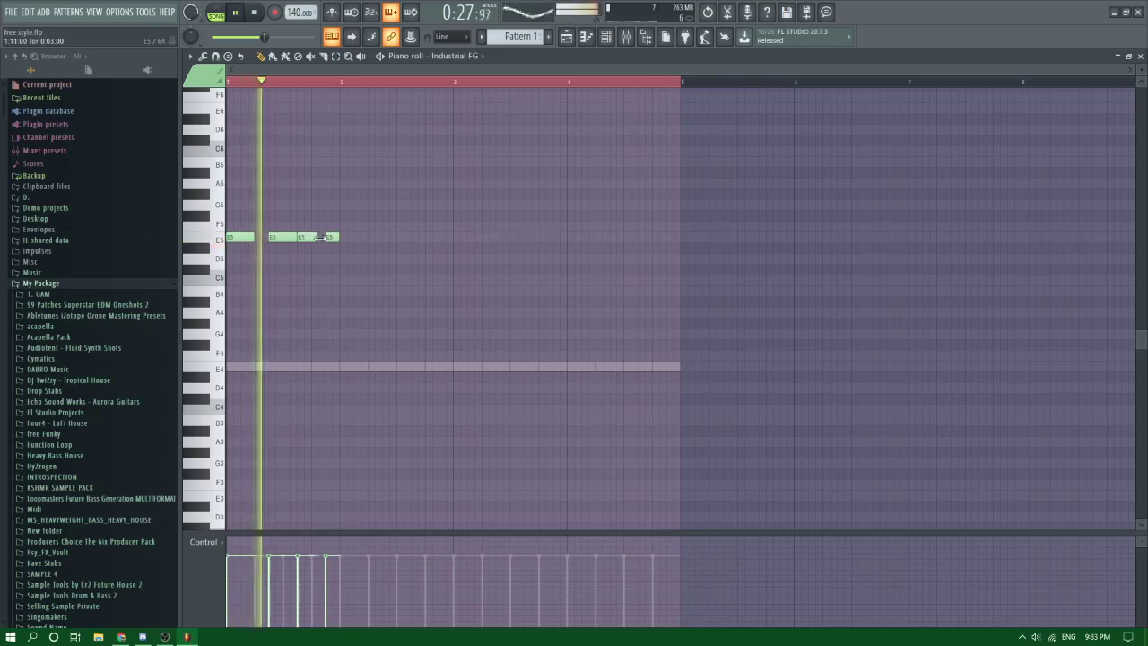
{"action": "key", "text": "space"}
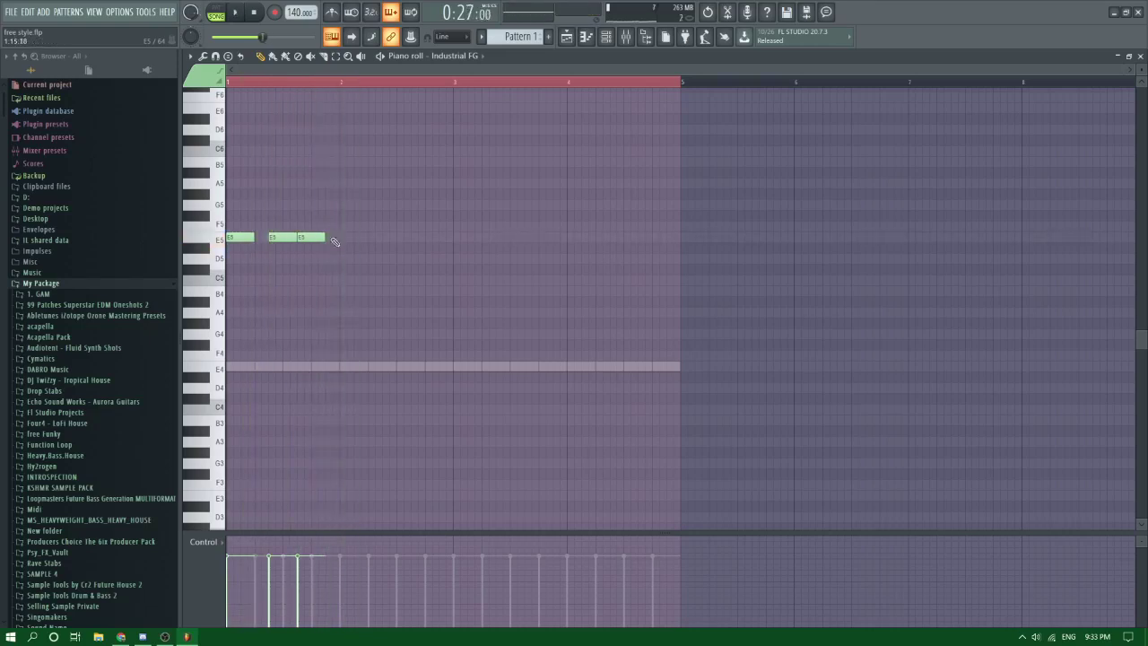
Step: Play the new notes, then route the KICK TH mixer track to the Industrial FG track
{"action": "key", "text": "space"}
{"action": "key", "text": "F9"}
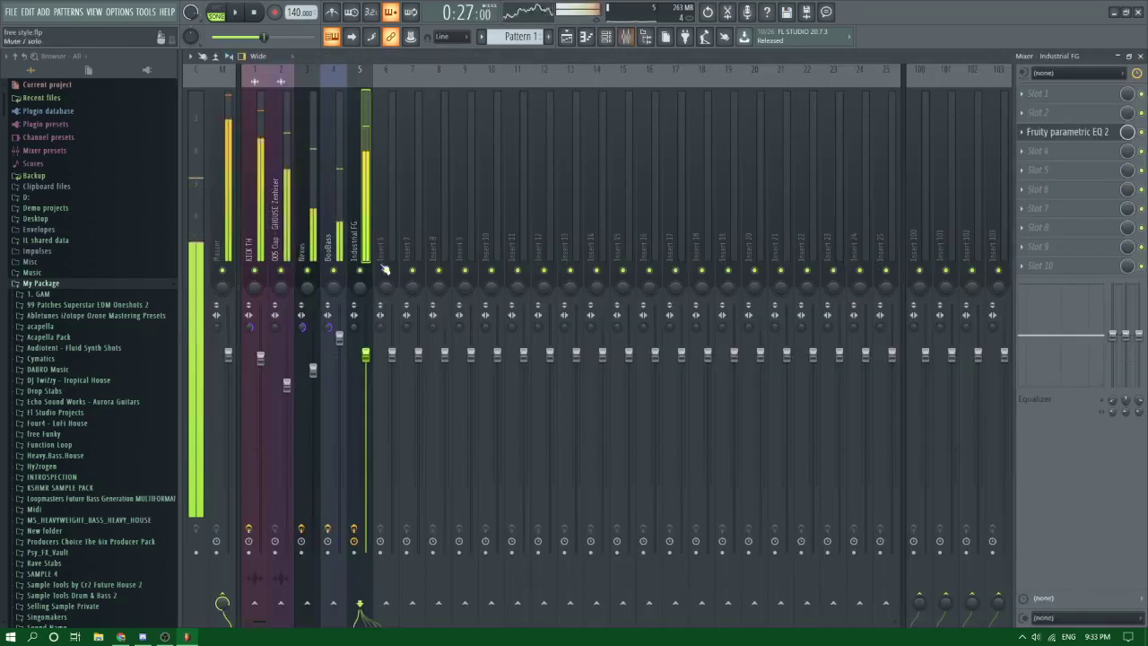
{"action": "left_click", "coordinate": [358, 220]}
{"action": "left_click", "coordinate": [254, 229]}
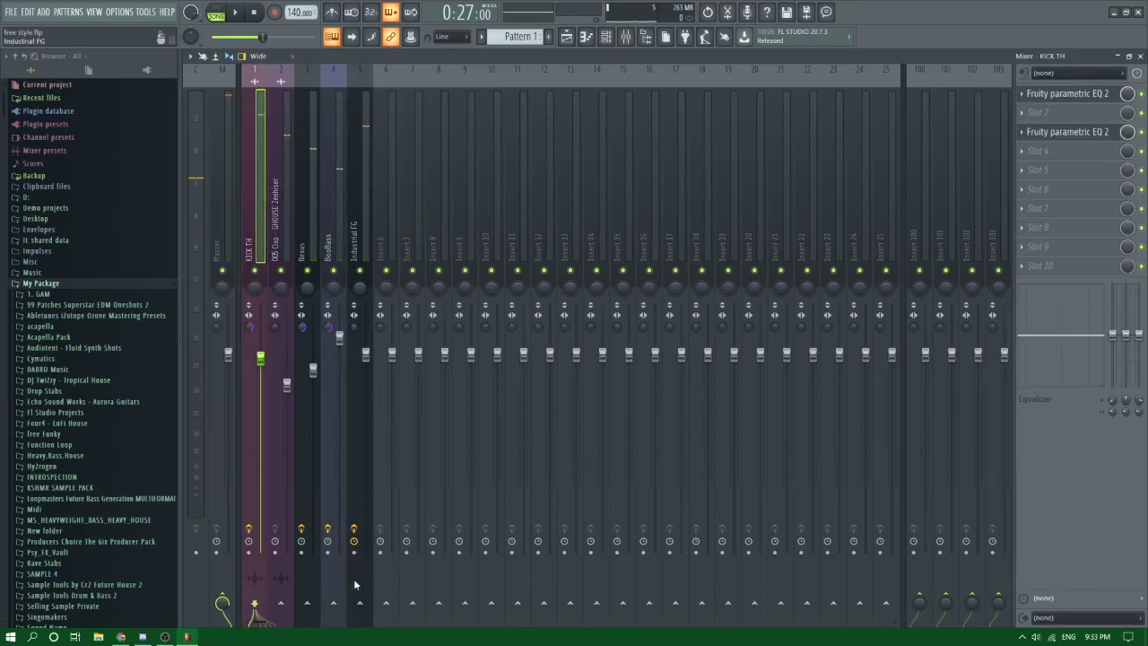
{"action": "right_click", "coordinate": [359, 602]}
{"action": "left_click", "coordinate": [377, 599]}
Step: Add Fruity Limiter in slot 1 of the Industrial FG track, lowering its compressor threshold to about -19 dB and raising the ratio
{"action": "left_click", "coordinate": [370, 243]}
{"action": "left_click", "coordinate": [1061, 97]}
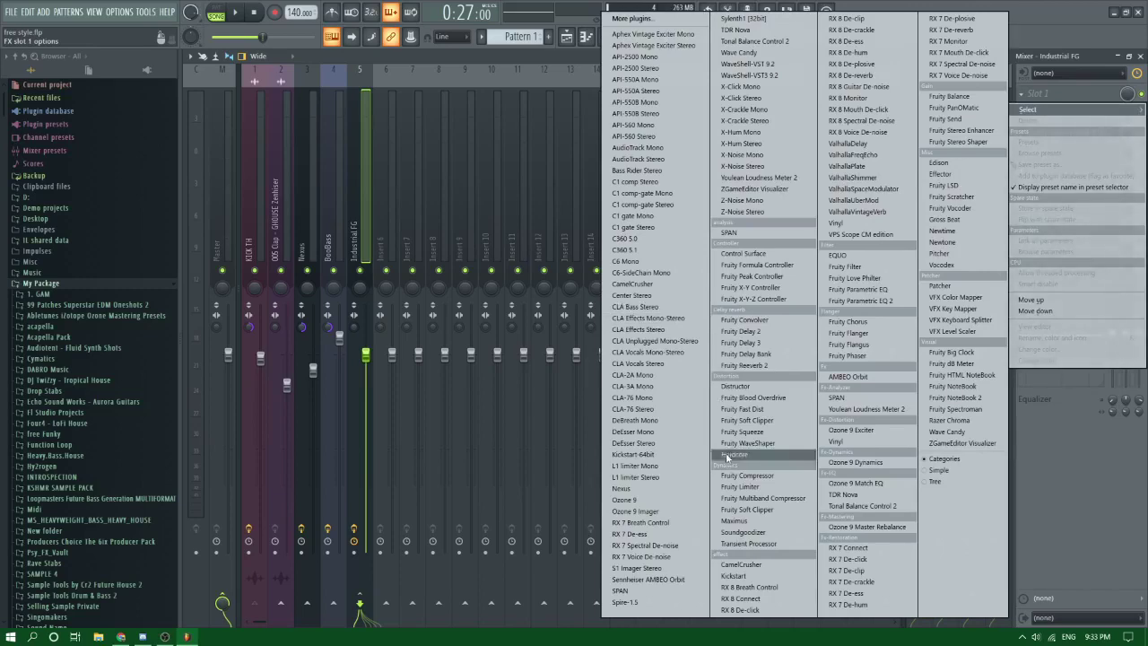
{"action": "left_click", "coordinate": [739, 486]}
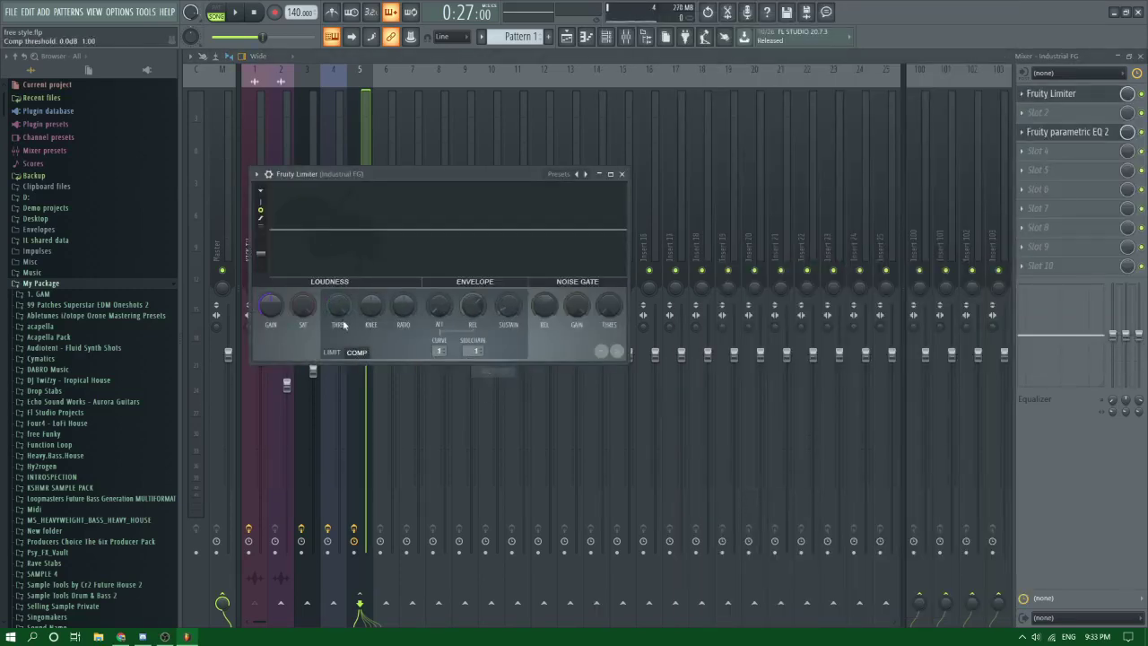
{"action": "left_click_drag", "start_coordinate": [403, 307], "coordinate": [338, 302]}
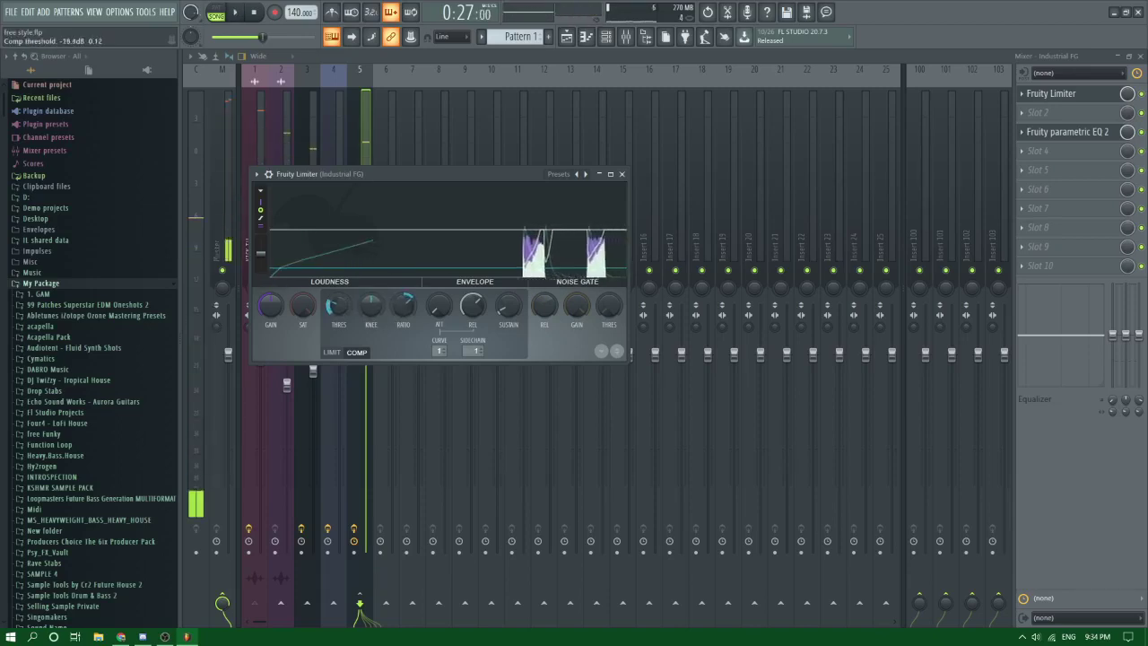
Step: Add Fruity Reeverb 2 in slot 4 of the Industrial FG track and adjust its wet level, room size and decay while playing test notes
{"action": "left_click", "coordinate": [1054, 158]}
{"action": "left_click", "coordinate": [753, 368]}
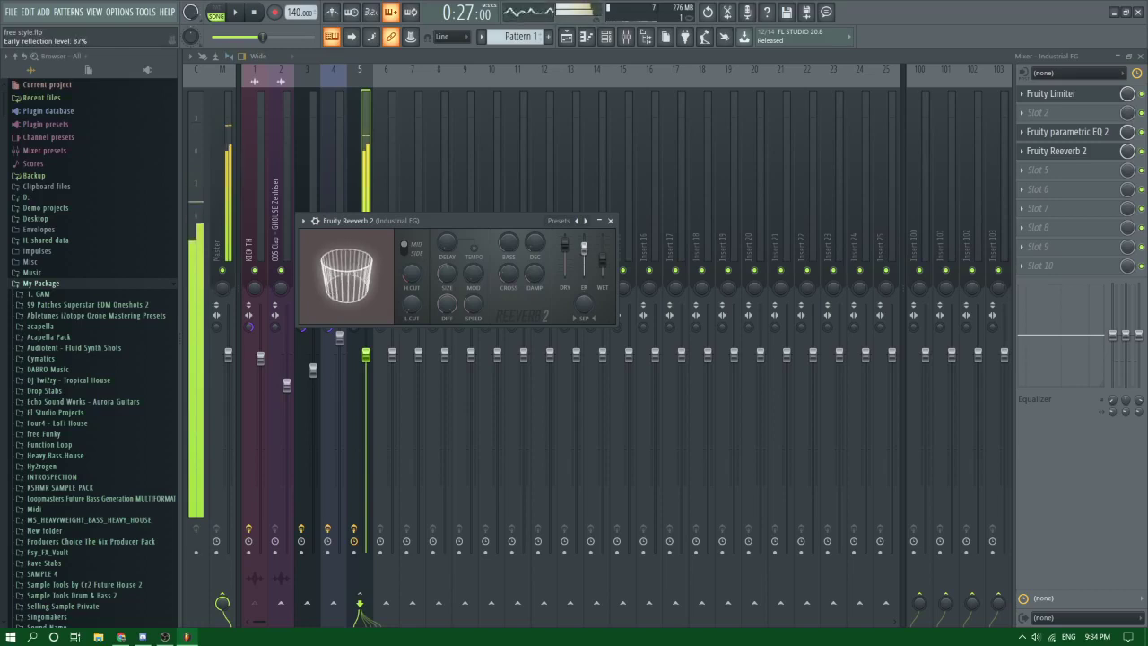
{"action": "left_click_drag", "start_coordinate": [603, 265], "coordinate": [604, 268]}
{"action": "key", "text": "c"}
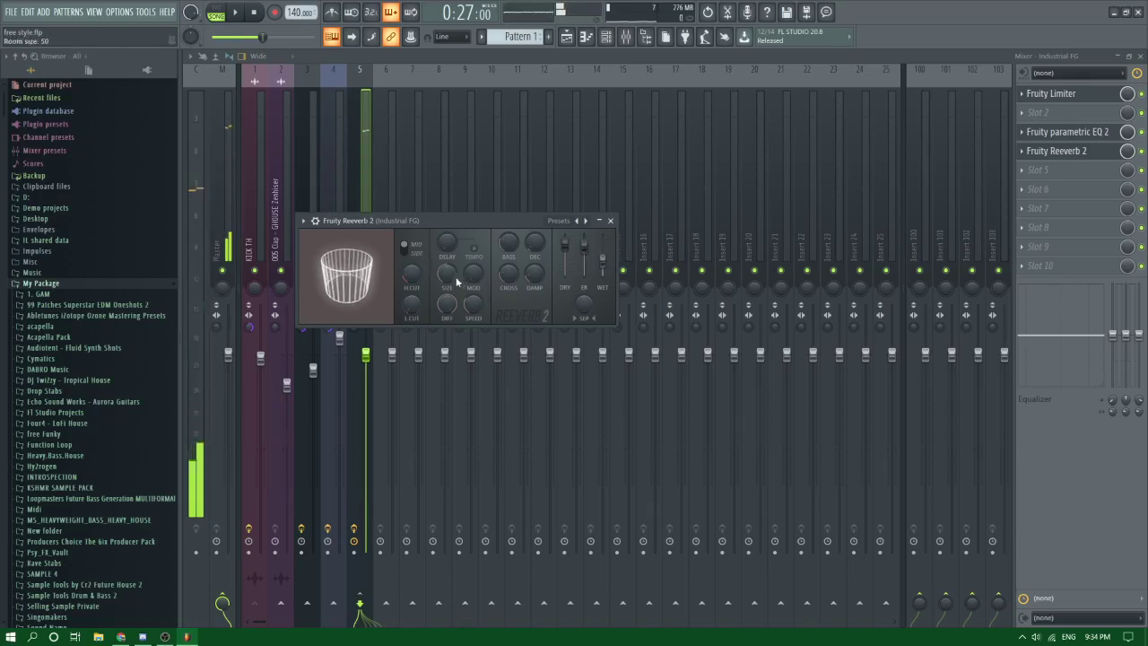
{"action": "left_click_drag", "start_coordinate": [451, 276], "coordinate": [450, 264]}
{"action": "key", "text": "c"}
{"action": "left_click_drag", "start_coordinate": [534, 245], "coordinate": [533, 258]}
{"action": "key", "text": "c"}
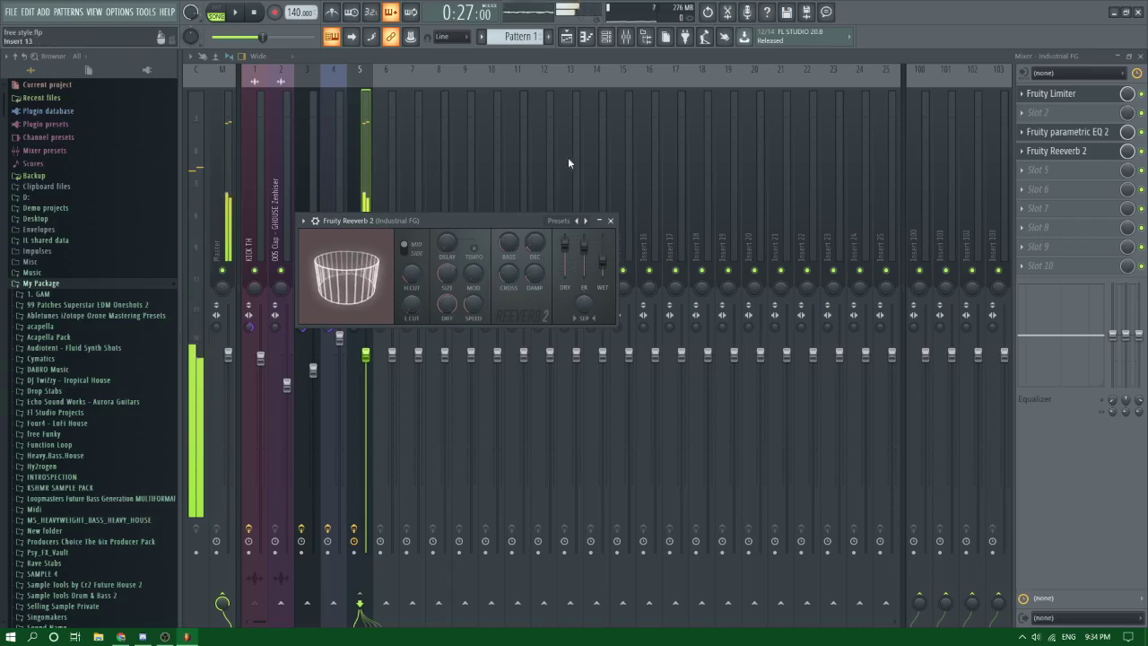
Step: Reduce the Industrial FG pattern to notes at steps 1 and 11 of bar 1 and transpose them down an octave to E4
{"action": "left_click", "coordinate": [587, 44]}
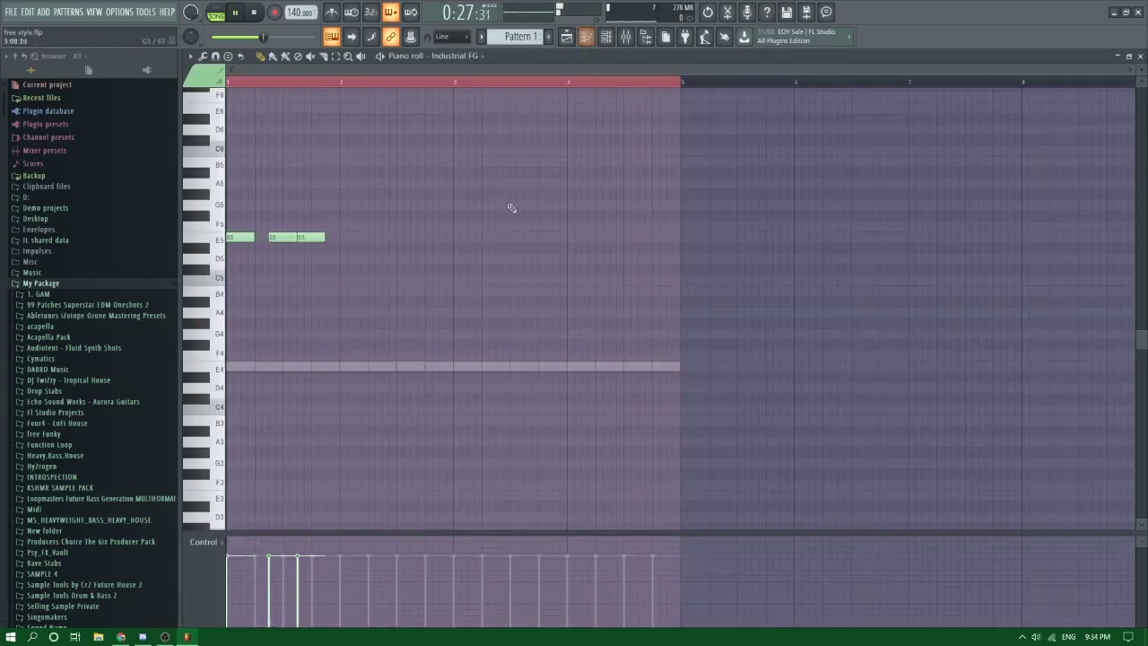
{"action": "right_click", "coordinate": [301, 236]}
{"action": "left_click_drag", "start_coordinate": [284, 237], "coordinate": [312, 237]}
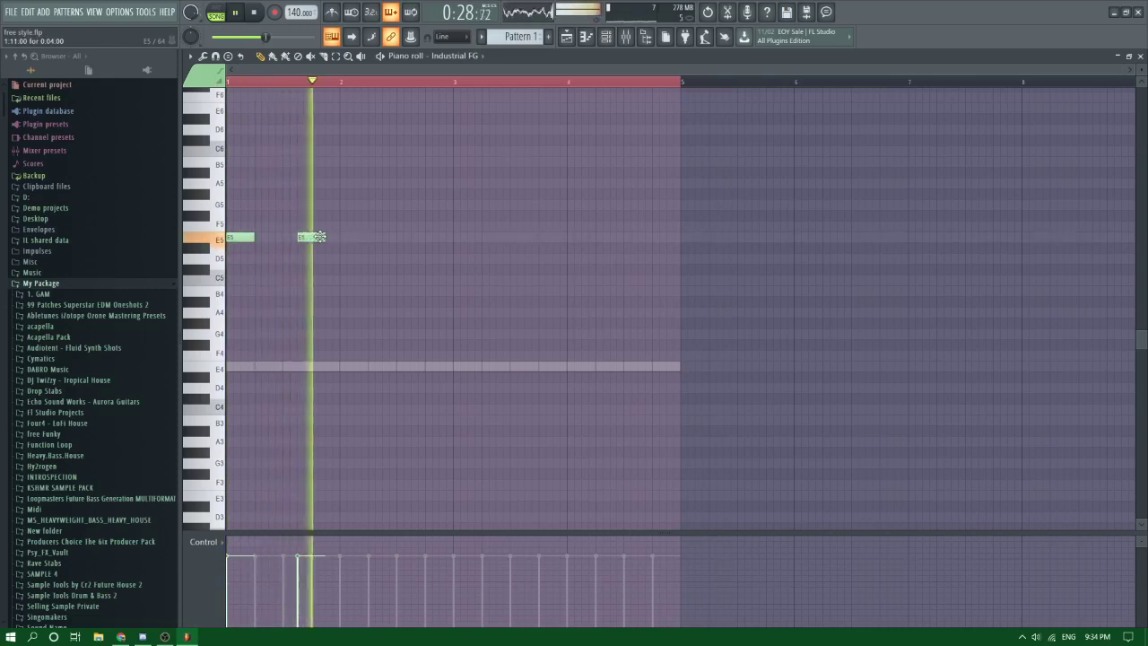
{"action": "key", "text": "space"}
{"action": "left_click_drag", "start_coordinate": [471, 251], "coordinate": [140, 229]}
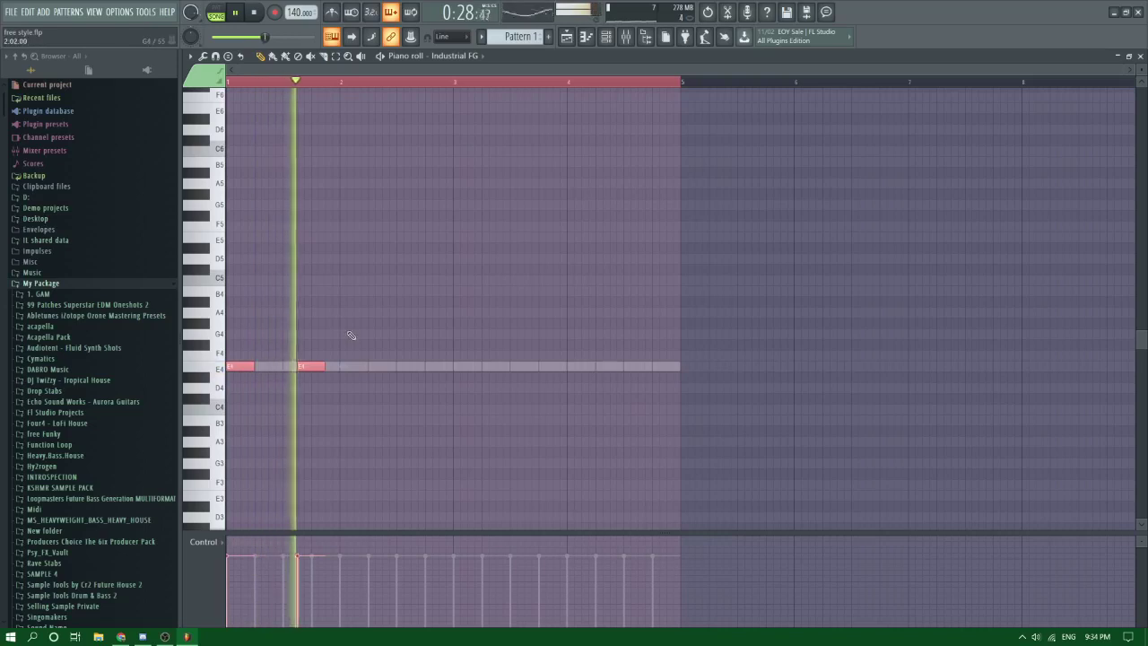
{"action": "left_click", "coordinate": [368, 365]}
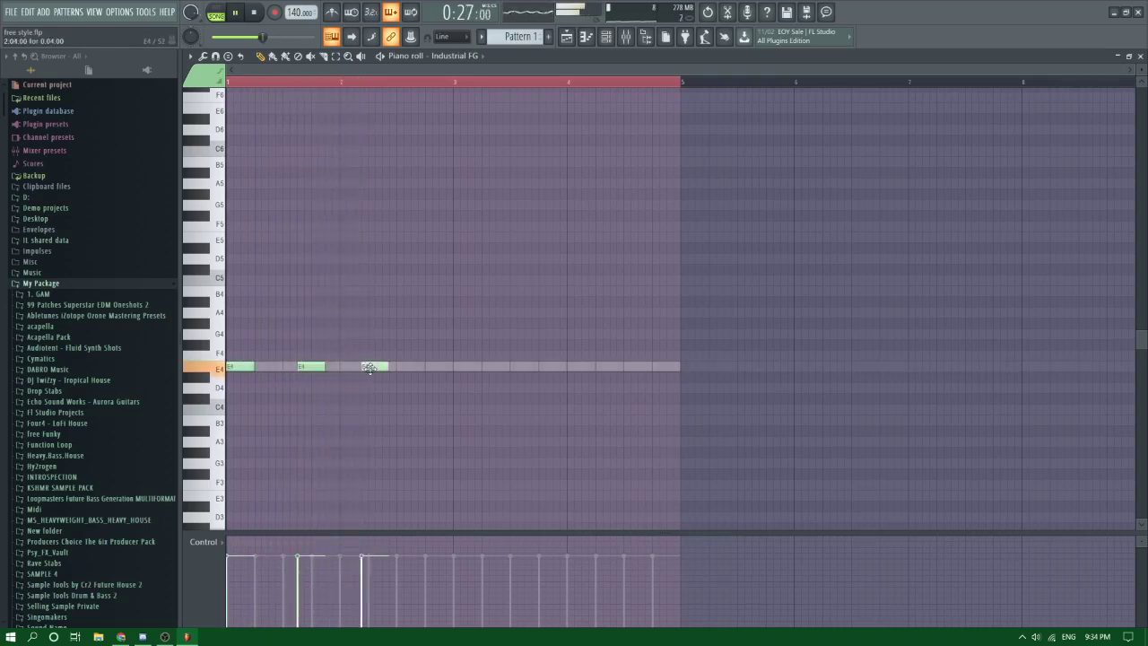
{"action": "left_click_drag", "start_coordinate": [370, 368], "coordinate": [390, 367]}
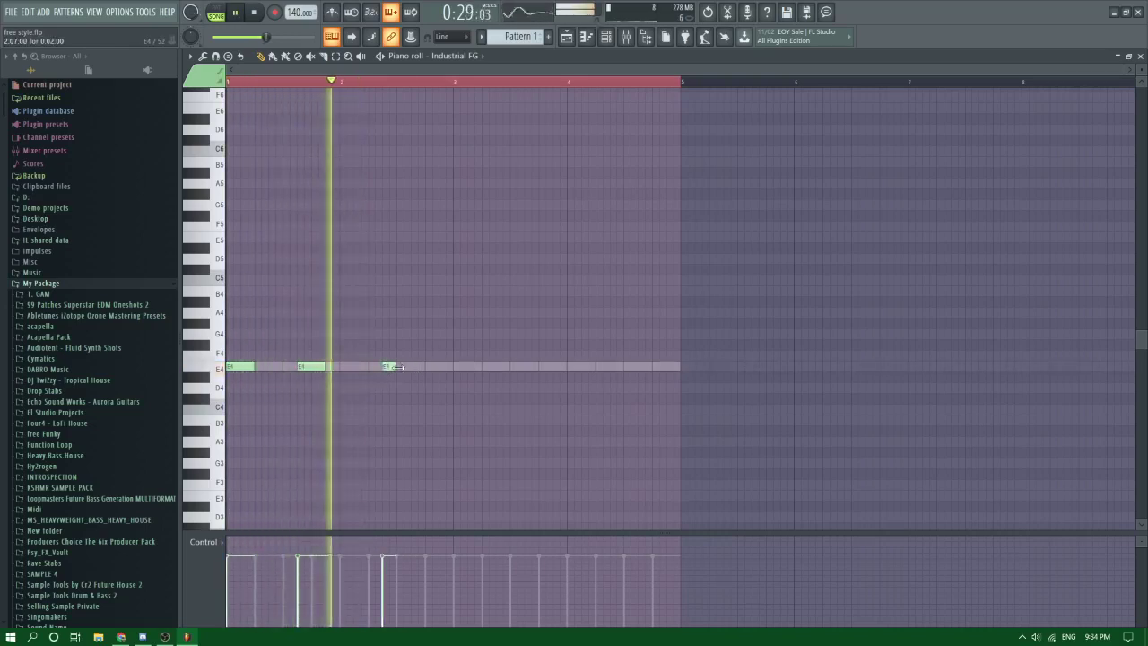
{"action": "left_click", "coordinate": [411, 367]}
{"action": "key", "text": "space"}
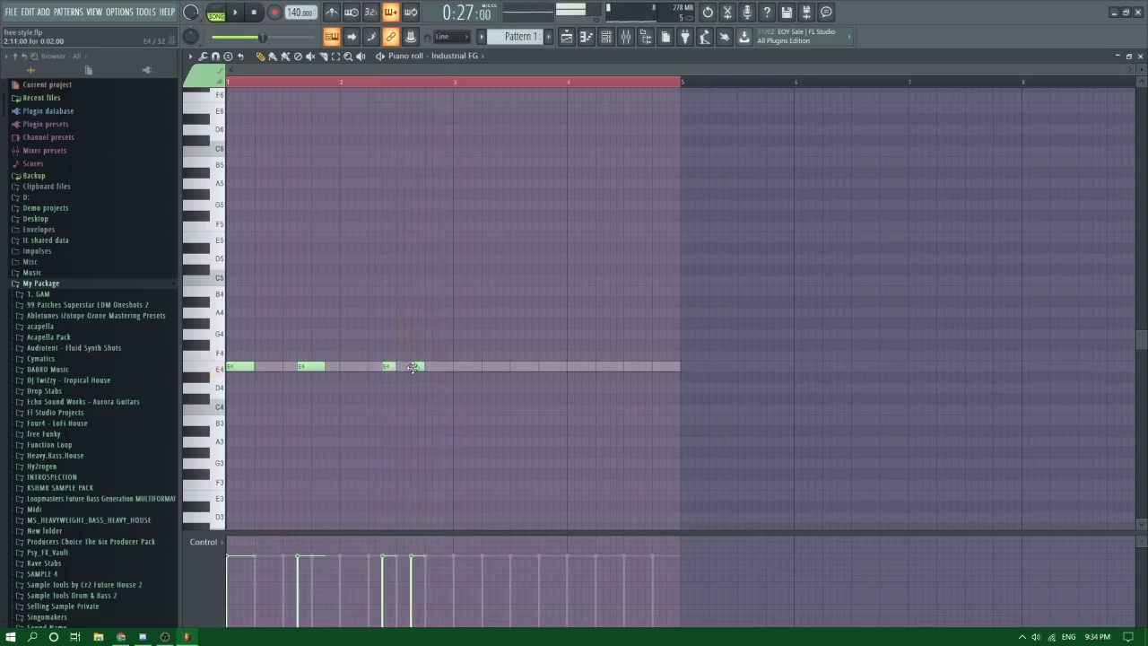
{"action": "key", "text": "space"}
{"action": "left_click", "coordinate": [422, 367]}
{"action": "left_click", "coordinate": [441, 368]}
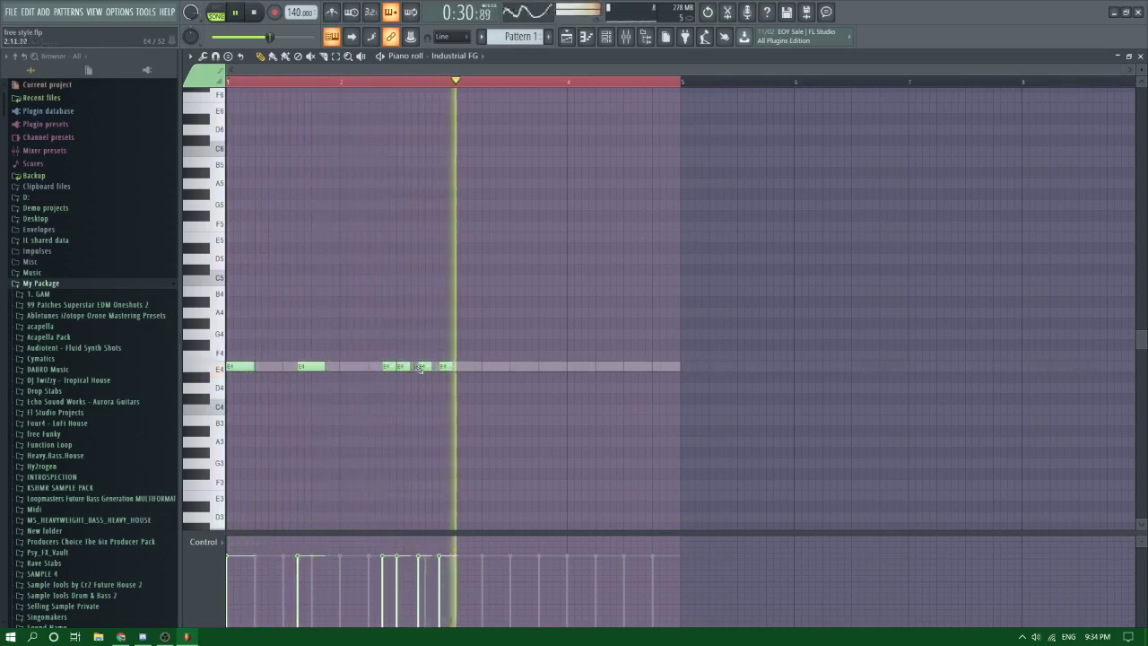
{"action": "key", "text": "space"}
{"action": "key", "text": "space"}
{"action": "right_click", "coordinate": [443, 366]}
{"action": "right_click", "coordinate": [424, 367]}
{"action": "right_click", "coordinate": [402, 366]}
{"action": "right_click", "coordinate": [387, 366]}
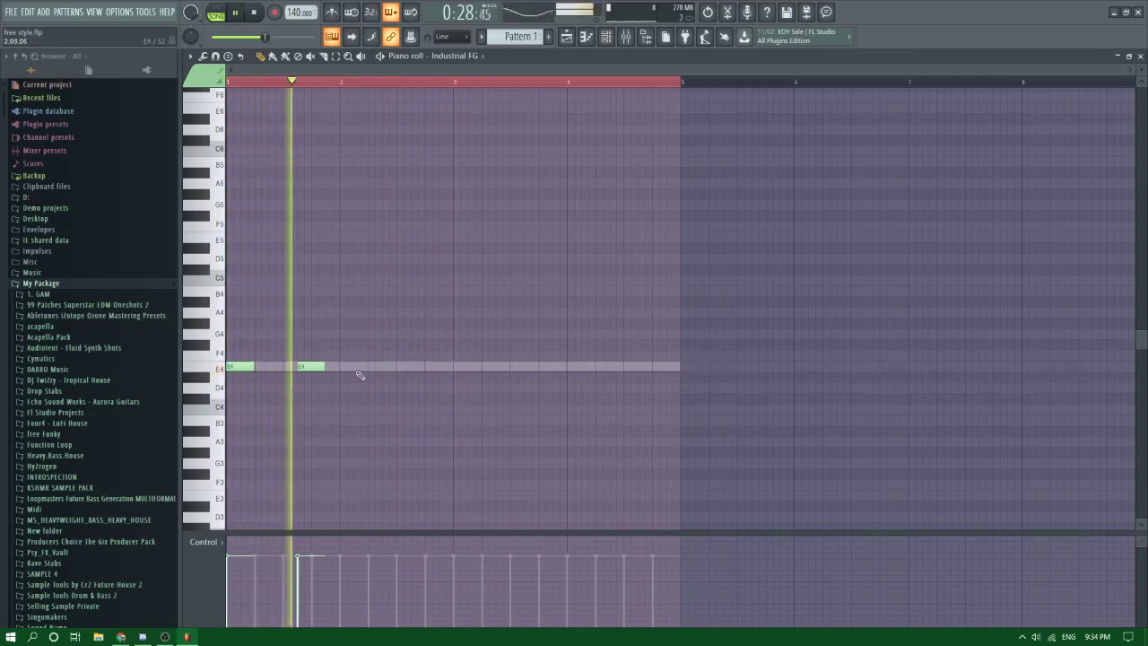
{"action": "left_click", "coordinate": [357, 367]}
{"action": "key", "text": "space"}
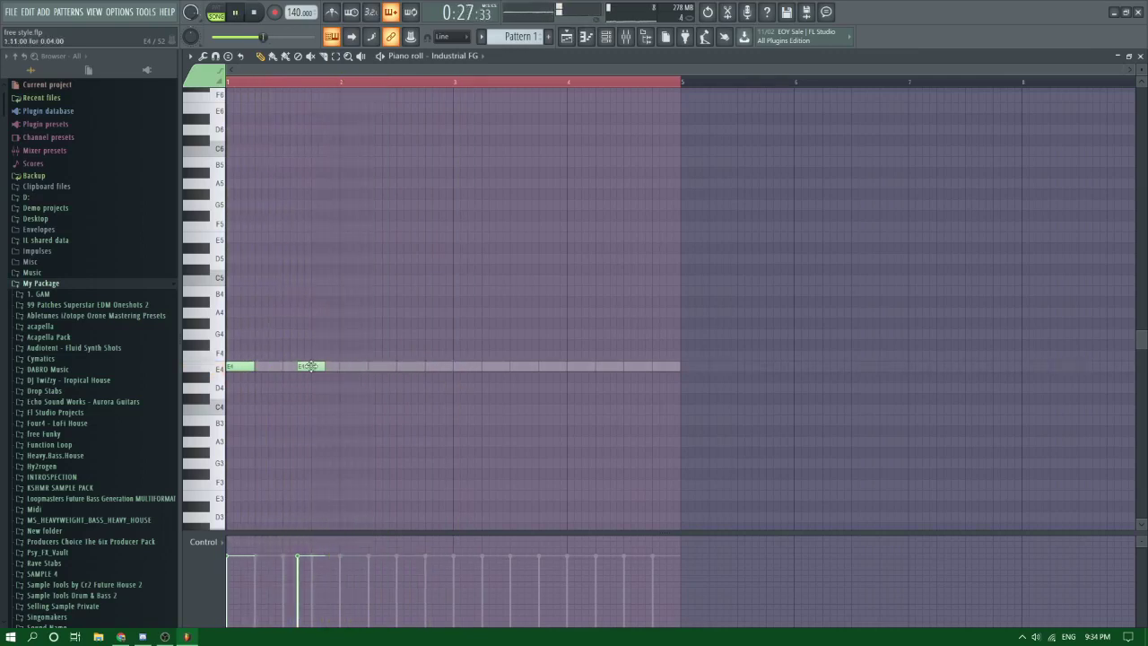
Step: Add four-step E4 notes at steps 1 and 11 of bar 2, steps 1, 7 and 11 of bar 3, and steps 1 and 11 of bar 4
{"action": "left_click", "coordinate": [345, 367]}
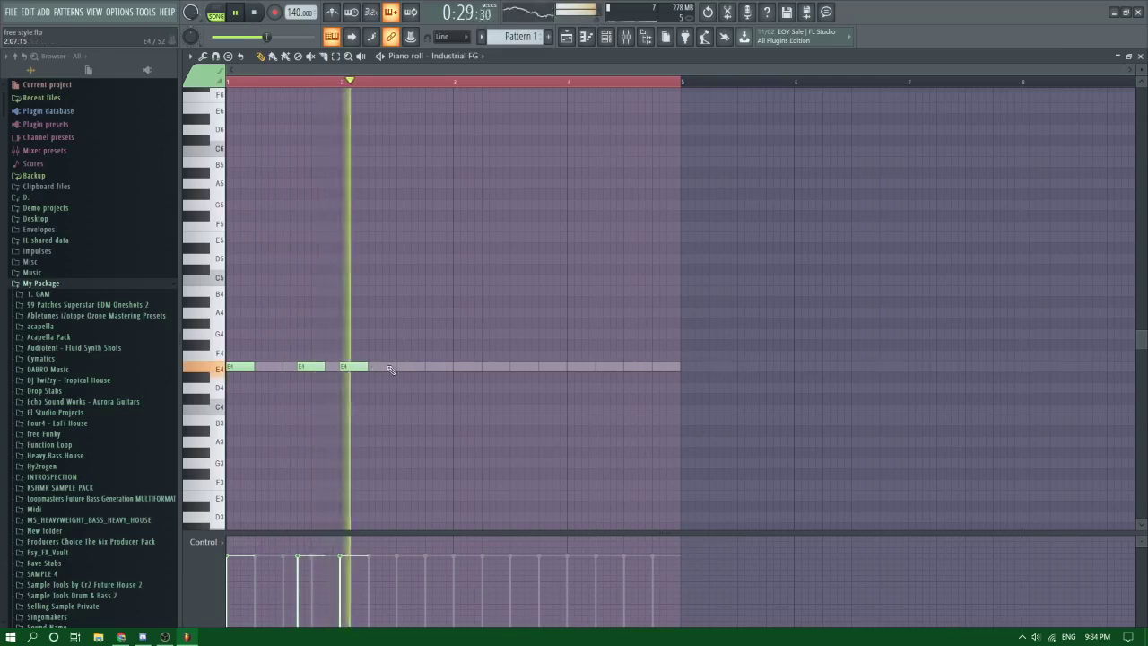
{"action": "left_click", "coordinate": [423, 366]}
{"action": "left_click", "coordinate": [466, 367]}
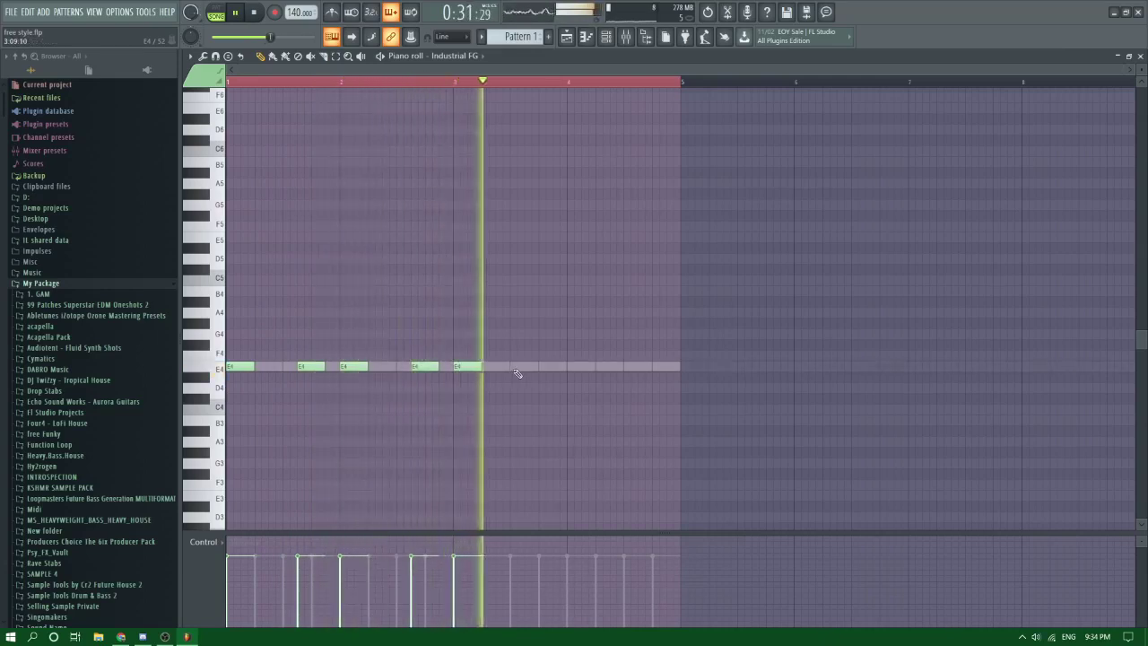
{"action": "left_click", "coordinate": [507, 368]}
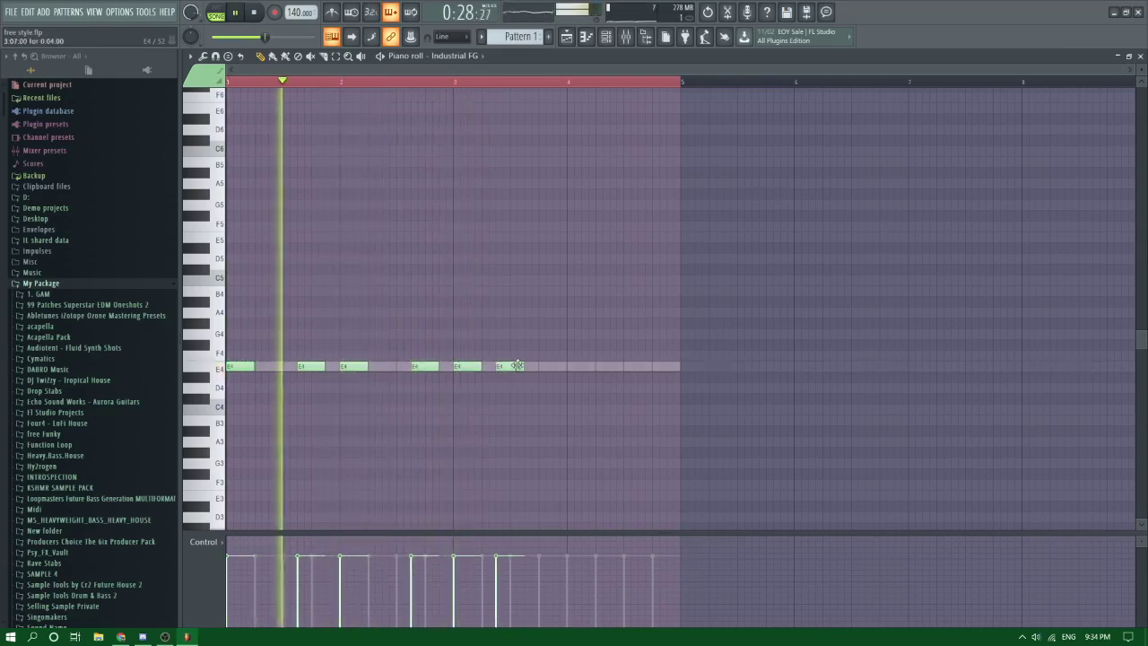
{"action": "left_click", "coordinate": [538, 367]}
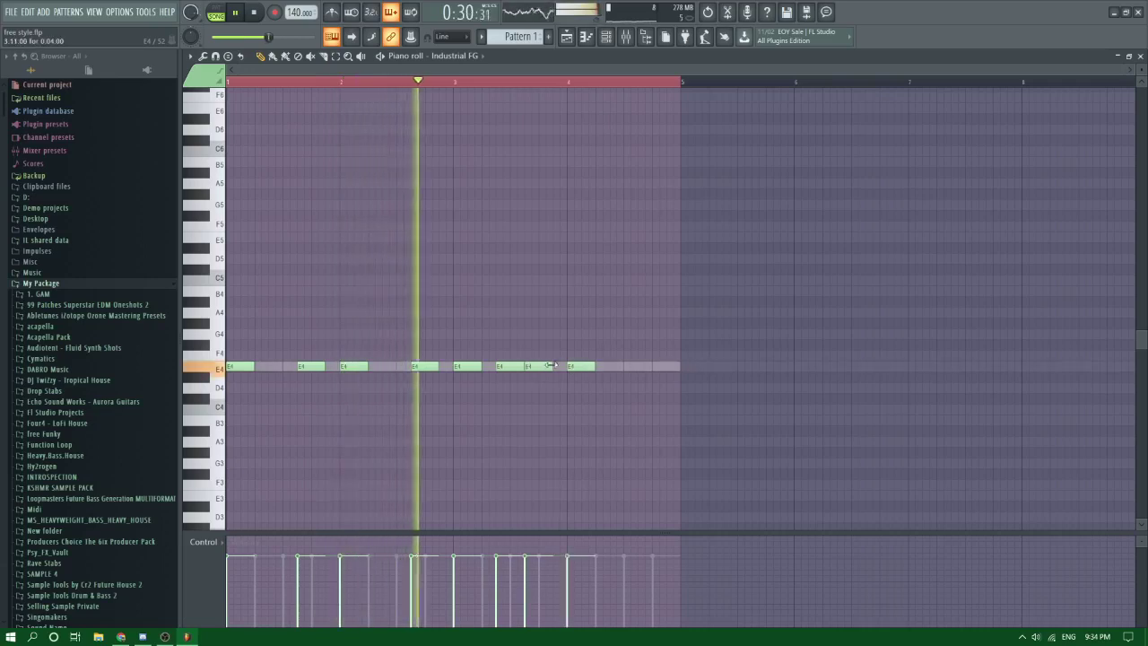
{"action": "left_click", "coordinate": [581, 367]}
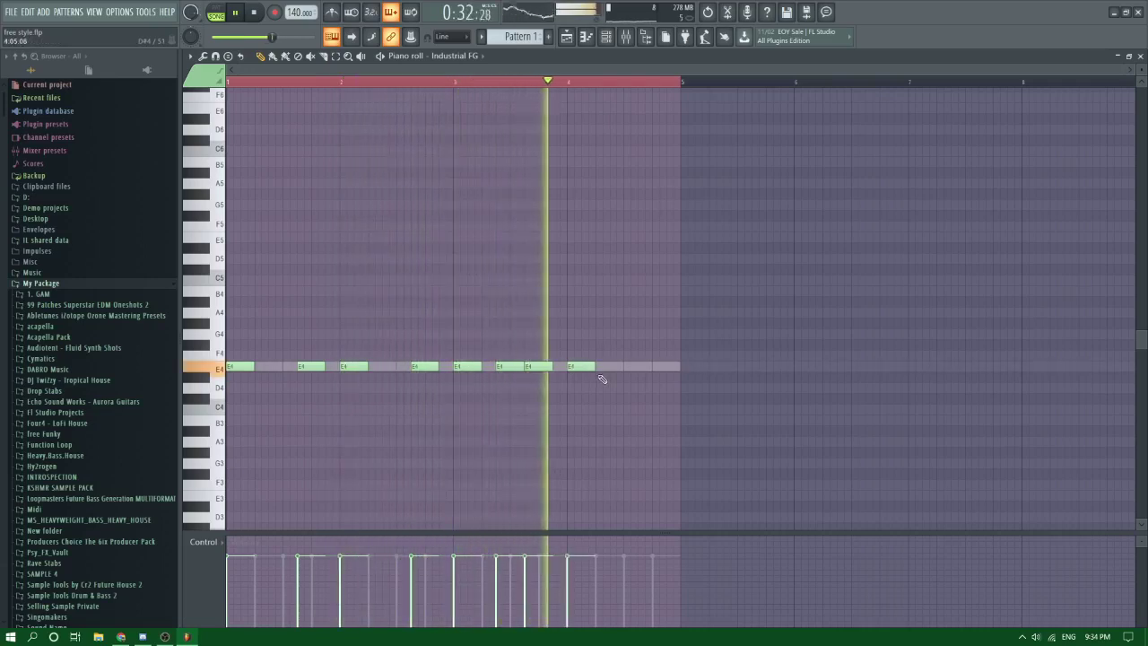
{"action": "left_click", "coordinate": [638, 367]}
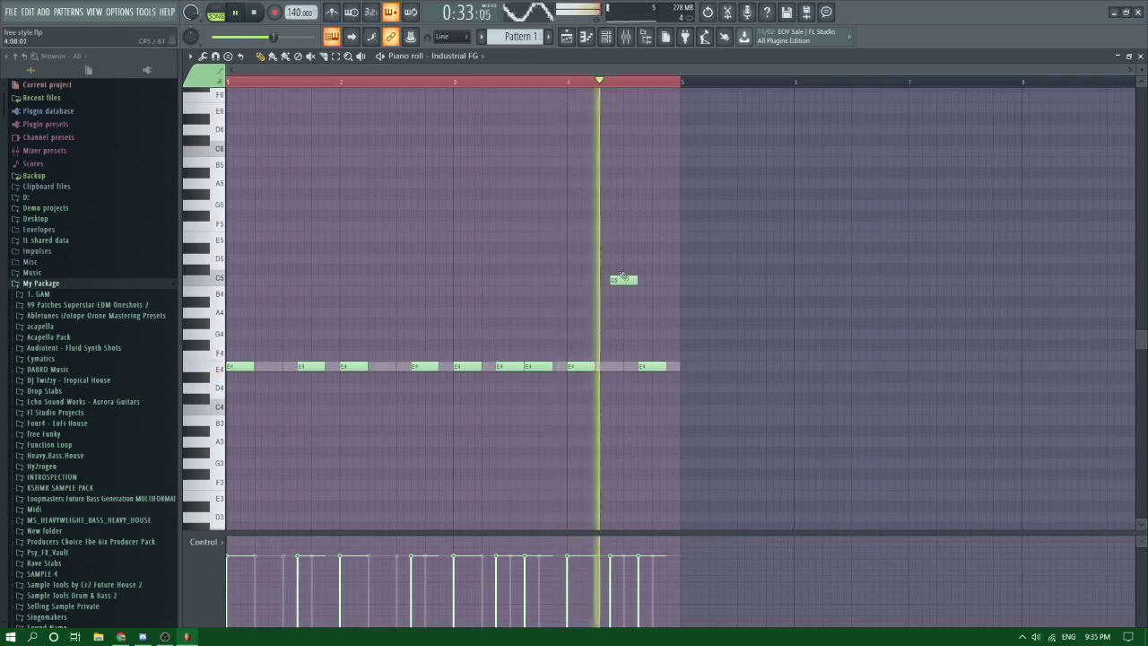
Step: Replace the last E4 note in bar 4 with a B4 at step 9 and a C5 at step 13, checking them in playback
{"action": "right_click", "coordinate": [653, 370]}
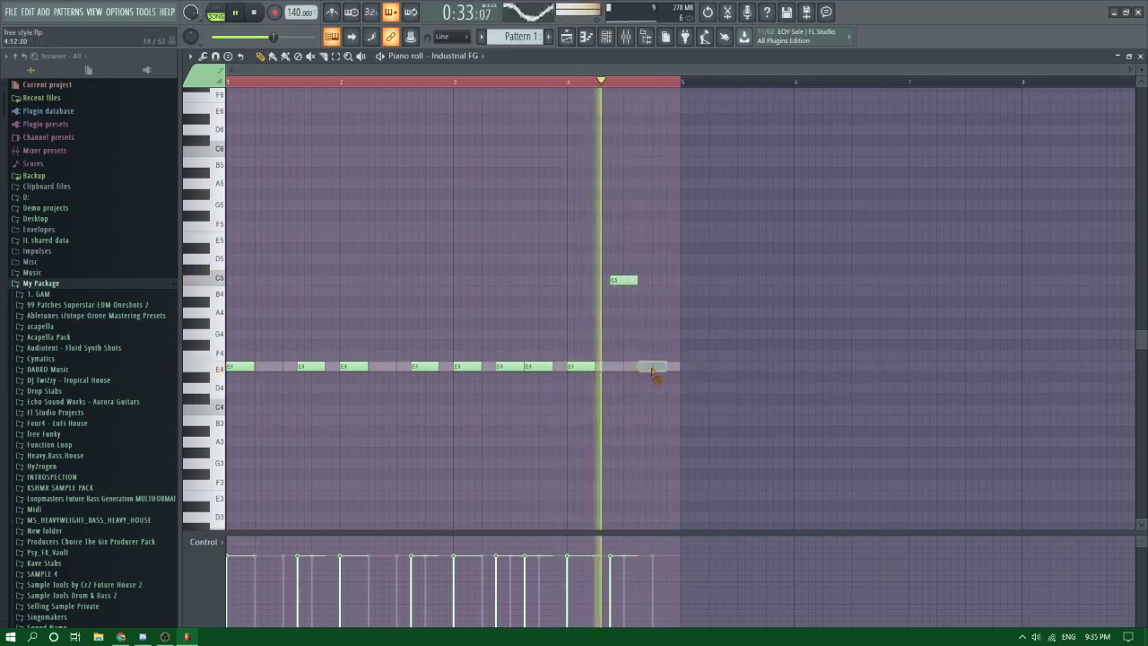
{"action": "left_click", "coordinate": [627, 279]}
{"action": "left_click", "coordinate": [655, 290]}
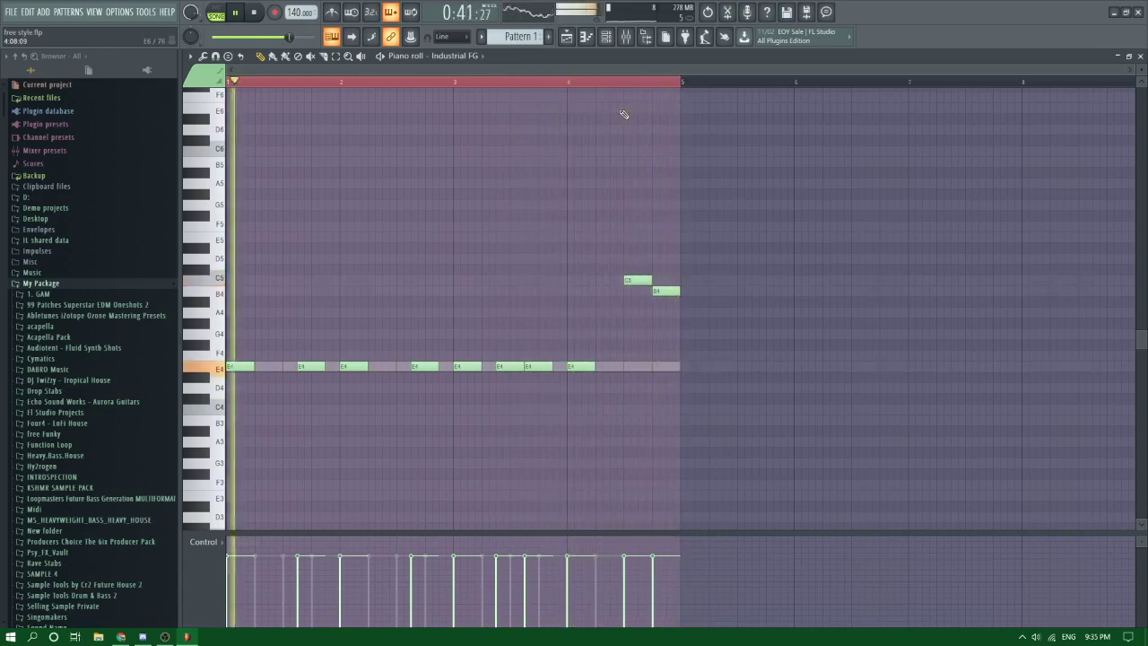
{"action": "key", "text": "space"}
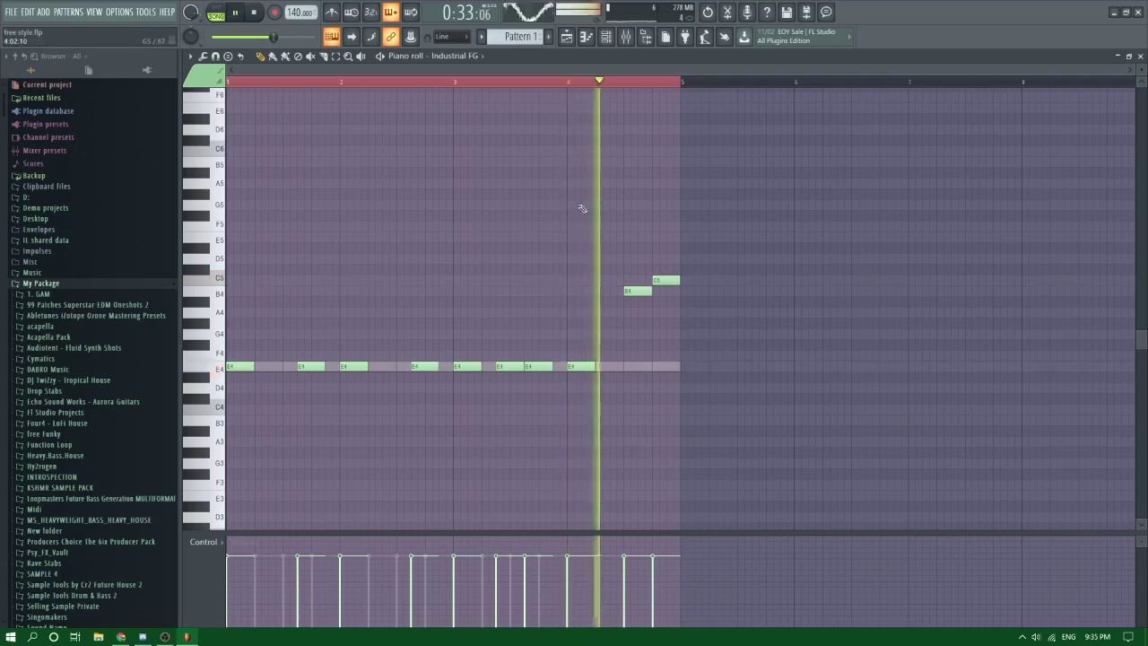
Step: Add a C5 note at step 5 of bar 4, comparing playback without it, and transpose all notes up one octave
{"action": "left_click", "coordinate": [599, 281]}
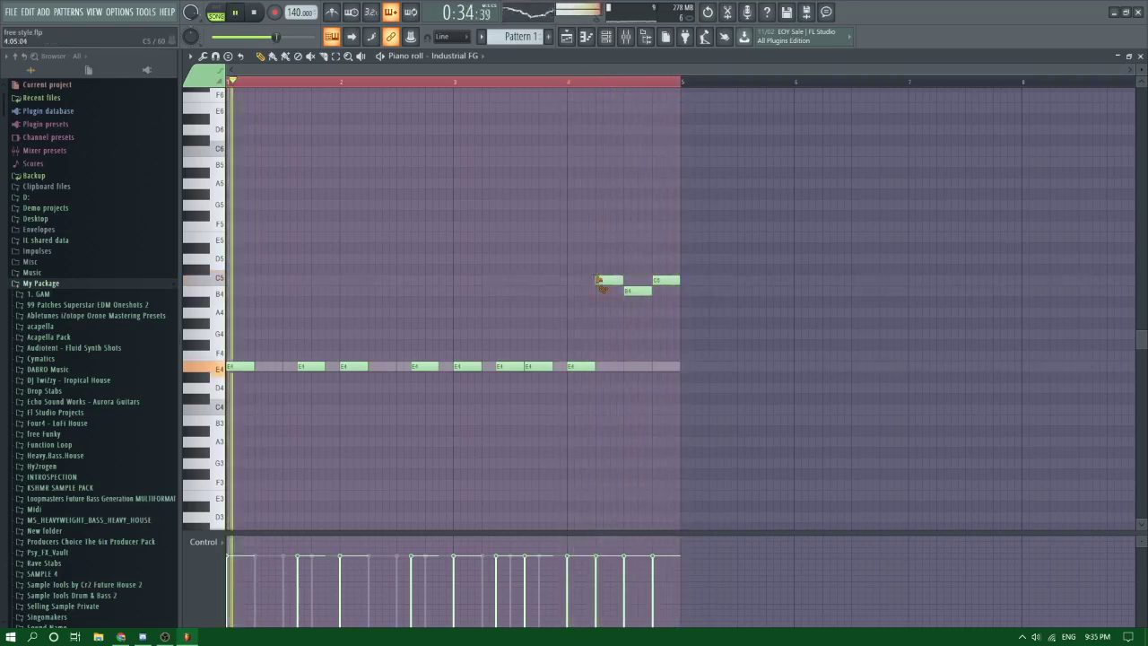
{"action": "right_click", "coordinate": [599, 281]}
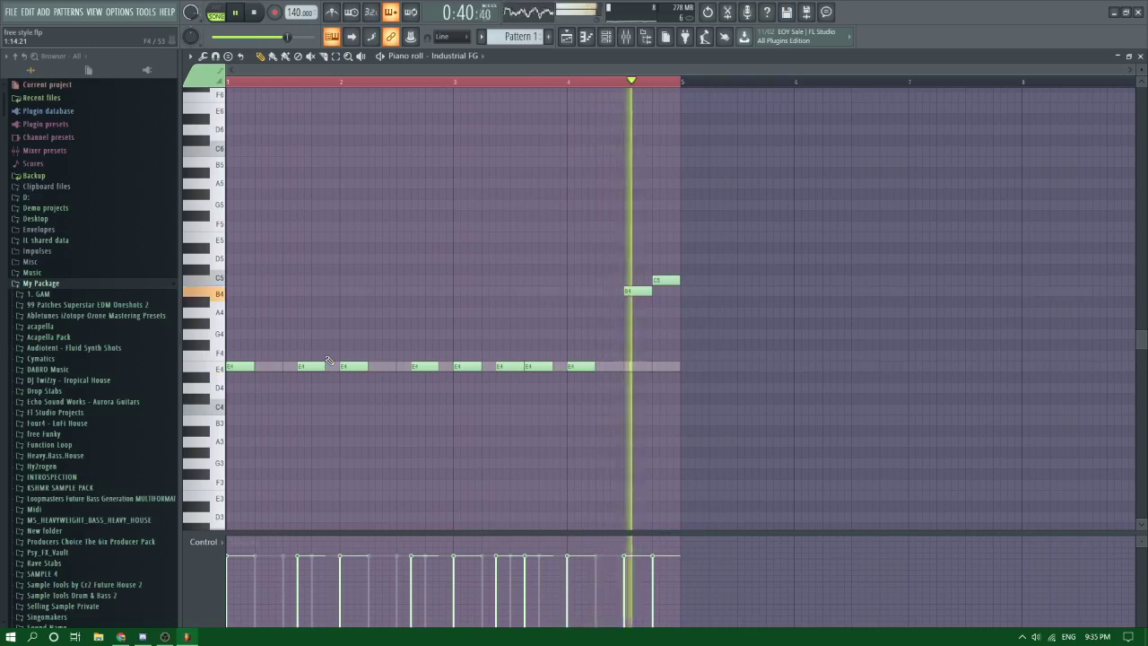
{"action": "key", "text": "space"}
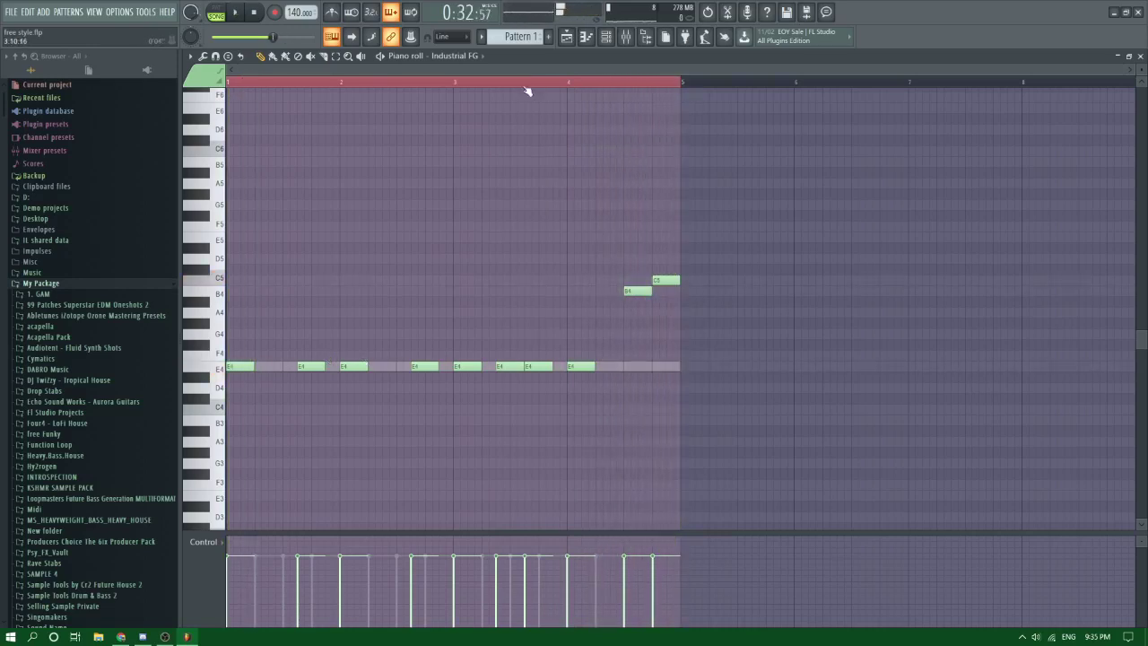
{"action": "left_click", "coordinate": [603, 280]}
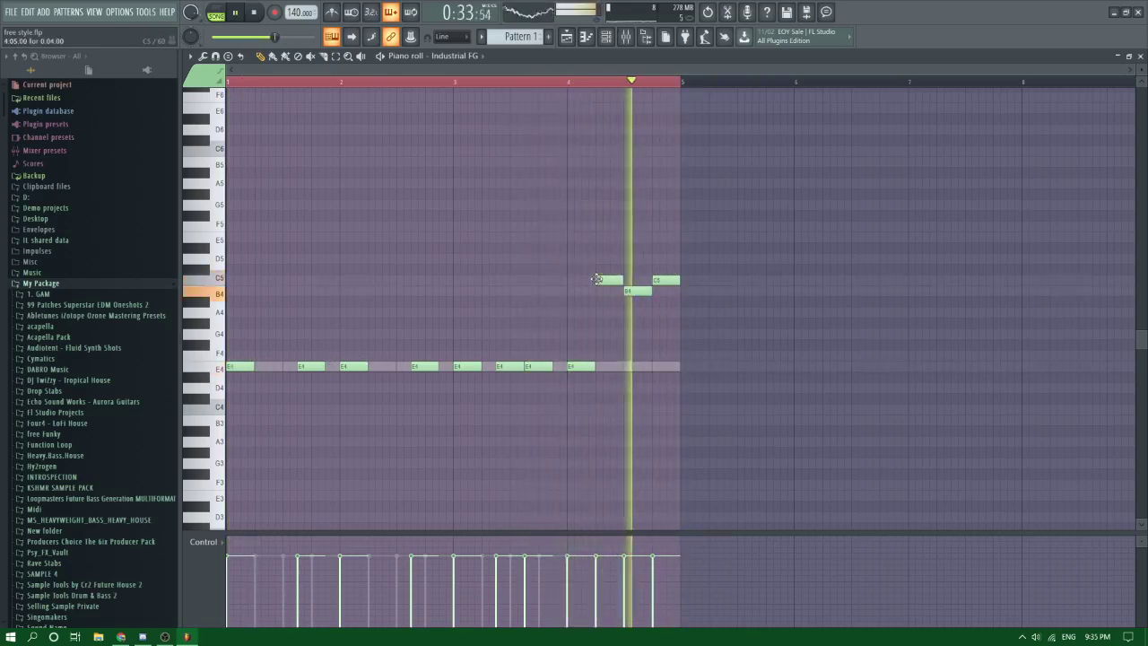
{"action": "key", "text": "ctrl+a"}
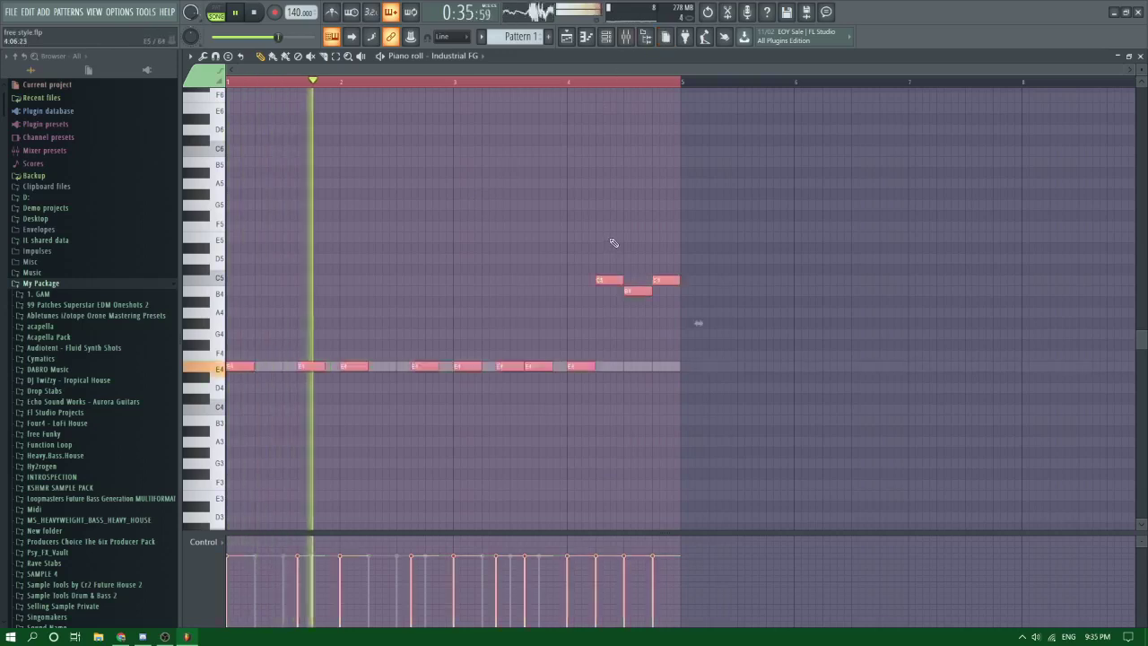
{"action": "key", "text": "ctrl+Up"}
Step: Lower the BooBass mixer track's volume to about 101% and the Nexus track's volume to about 77% during playback
{"action": "left_click", "coordinate": [625, 36]}
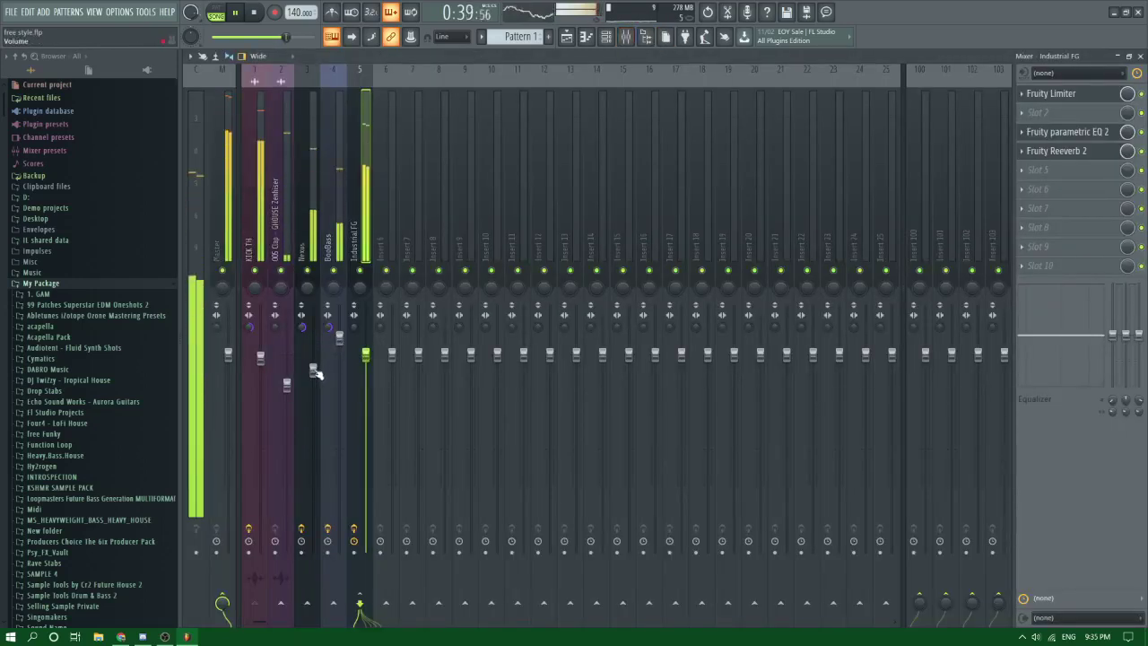
{"action": "key", "text": "space"}
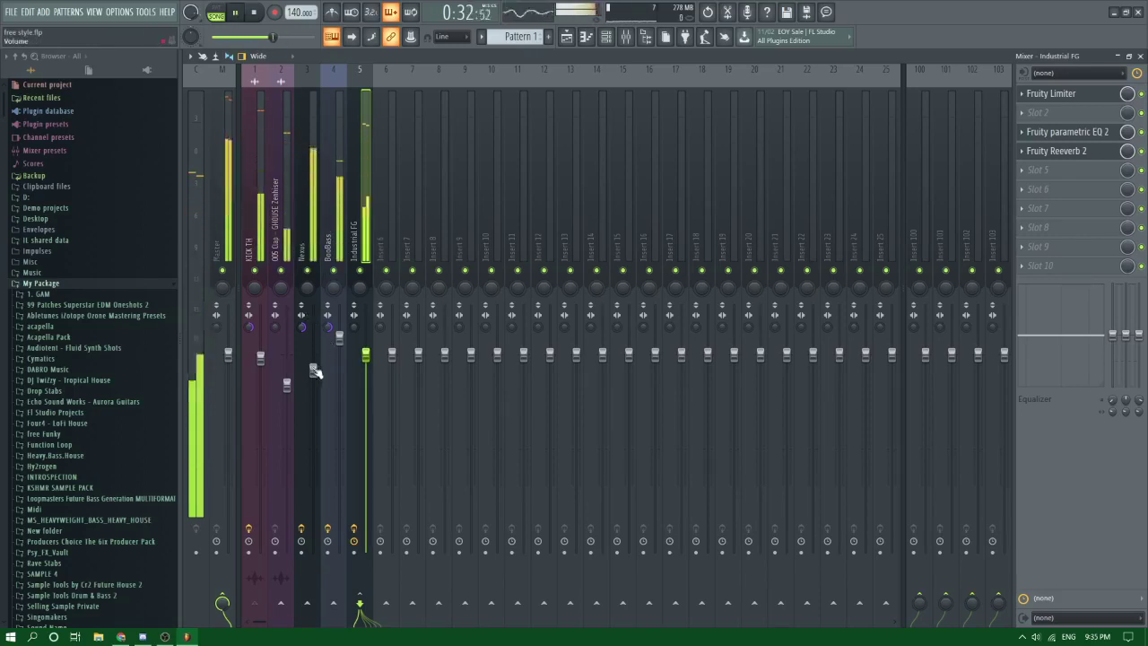
{"action": "left_click_drag", "start_coordinate": [340, 338], "coordinate": [339, 352]}
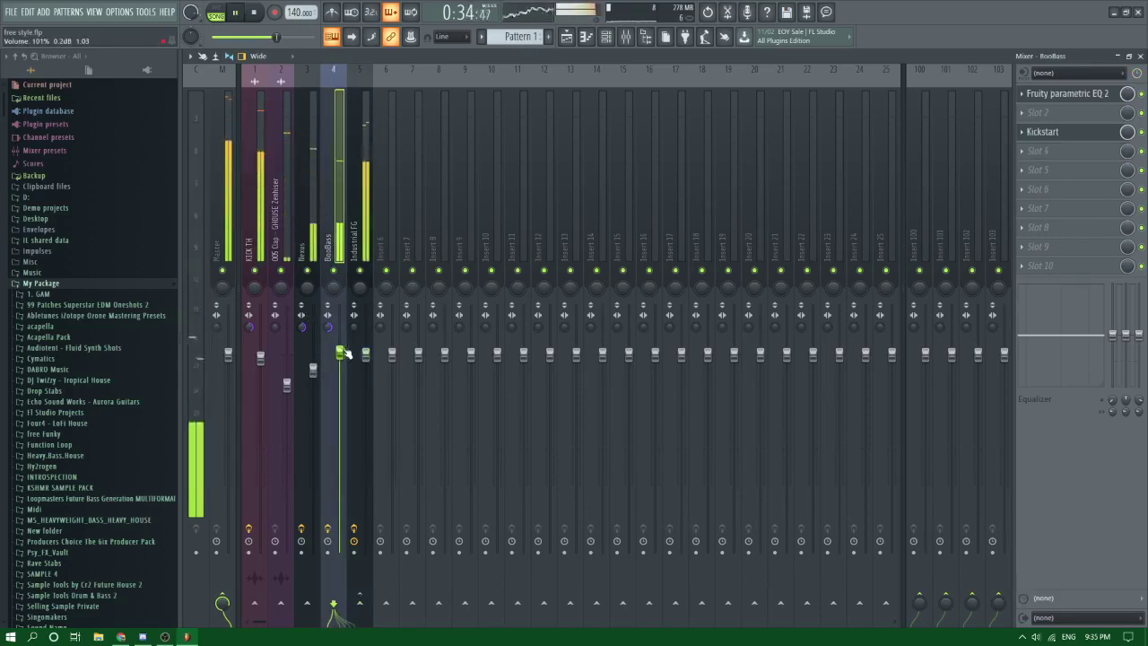
{"action": "left_click_drag", "start_coordinate": [313, 368], "coordinate": [313, 399]}
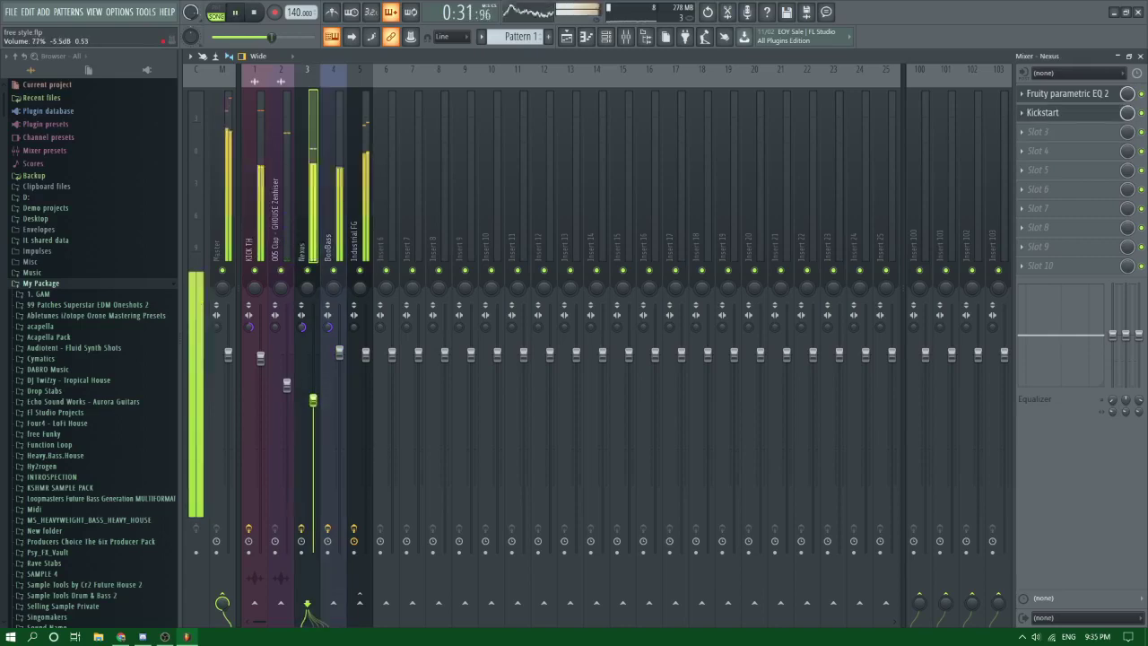
Step: Check the Industrial FG track's Parametric EQ 2 settings and play the drop with its reverb bypassed
{"action": "left_click", "coordinate": [366, 355]}
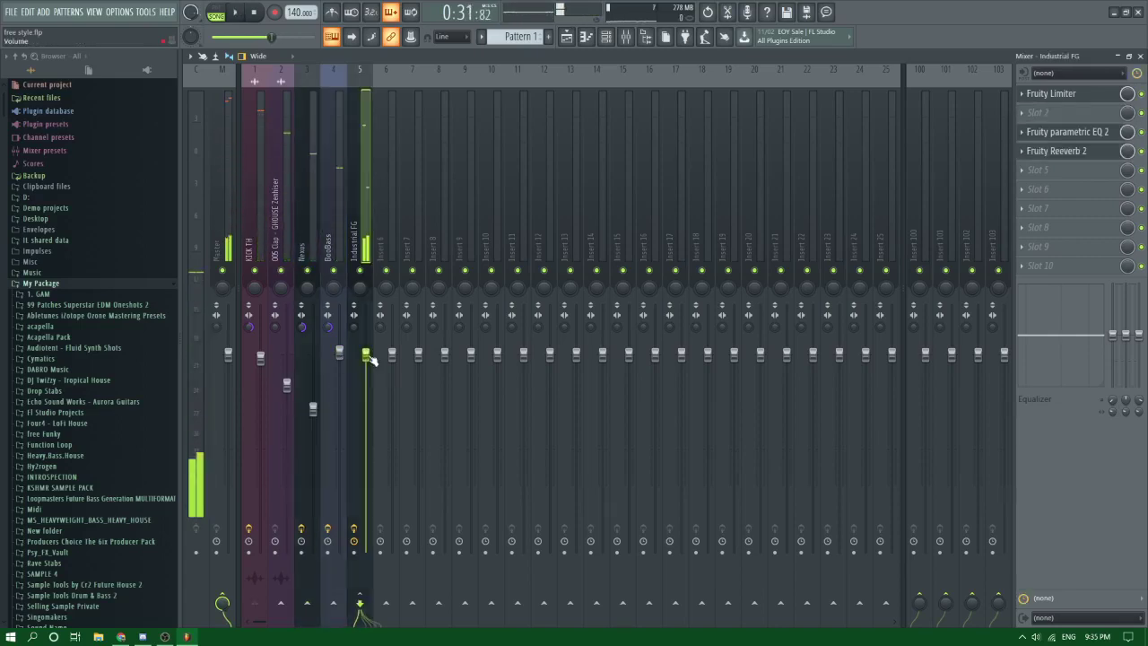
{"action": "left_click", "coordinate": [1073, 135]}
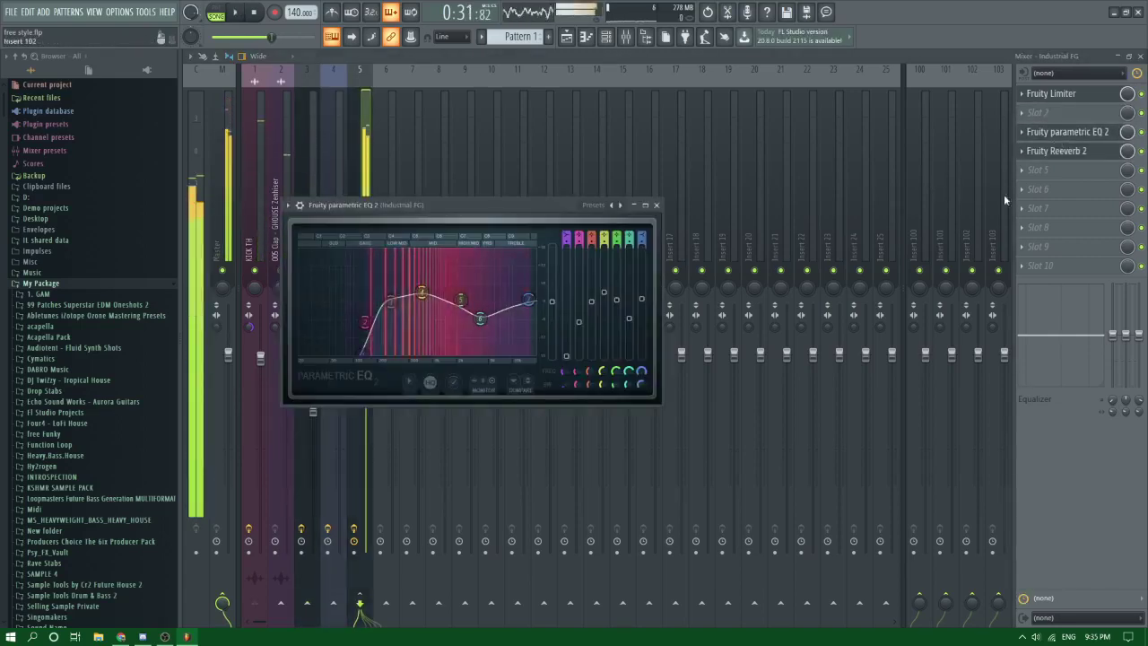
{"action": "left_click", "coordinate": [1074, 135]}
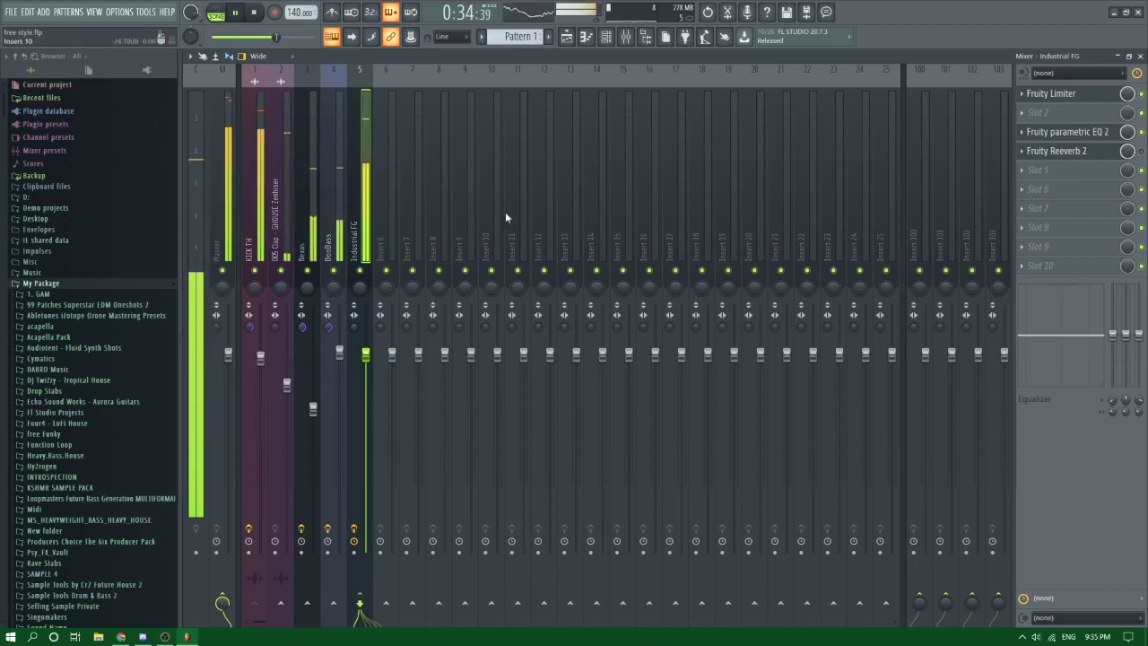
{"action": "key", "text": "space"}
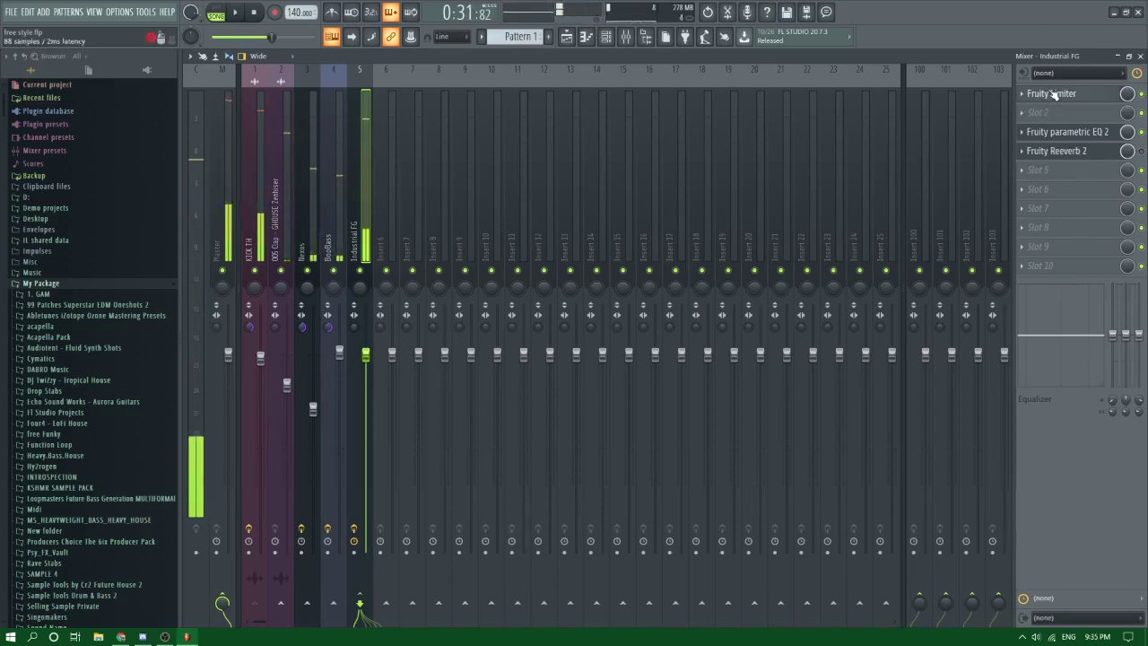
Step: Adjust the compressor release in the Industrial FG track's Fruity Limiter during playback and re-enable the track's Fruity Reeverb 2
{"action": "left_click", "coordinate": [1058, 95]}
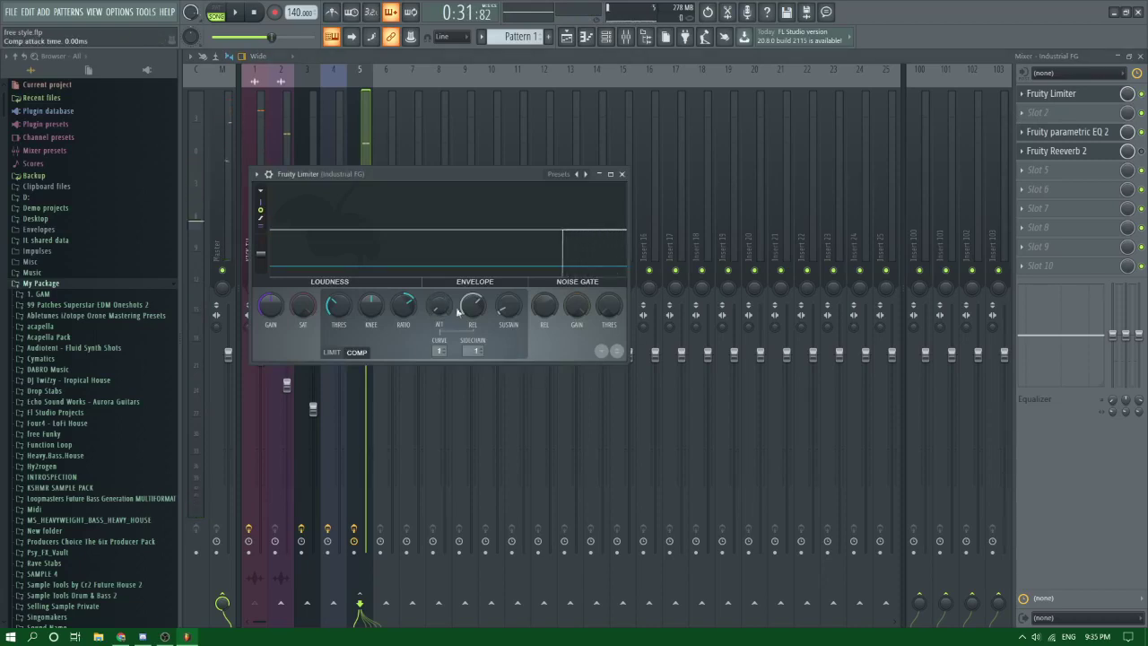
{"action": "key", "text": "space"}
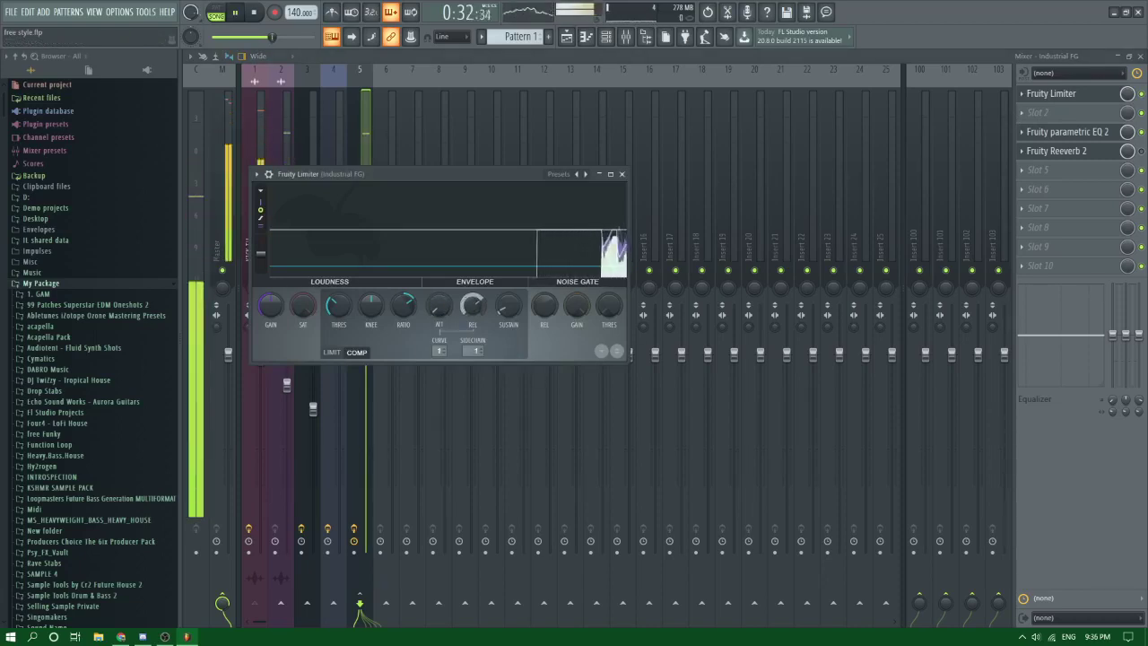
{"action": "right_click", "coordinate": [476, 308]}
{"action": "left_click", "coordinate": [482, 312]}
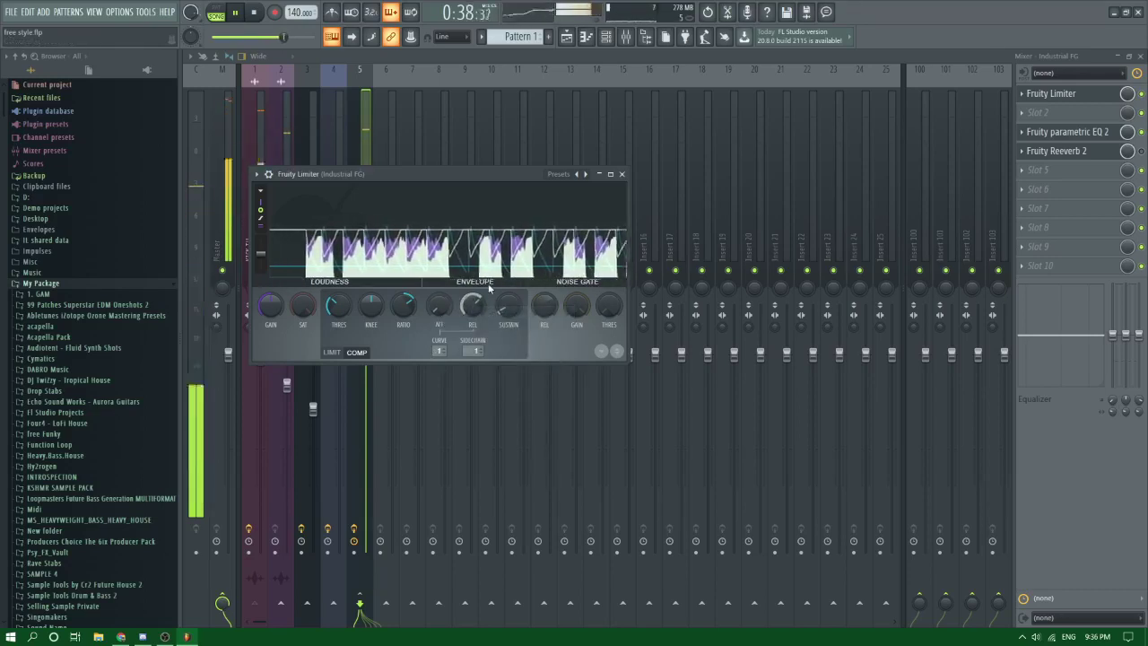
{"action": "key", "text": "space"}
{"action": "left_click", "coordinate": [1142, 151]}
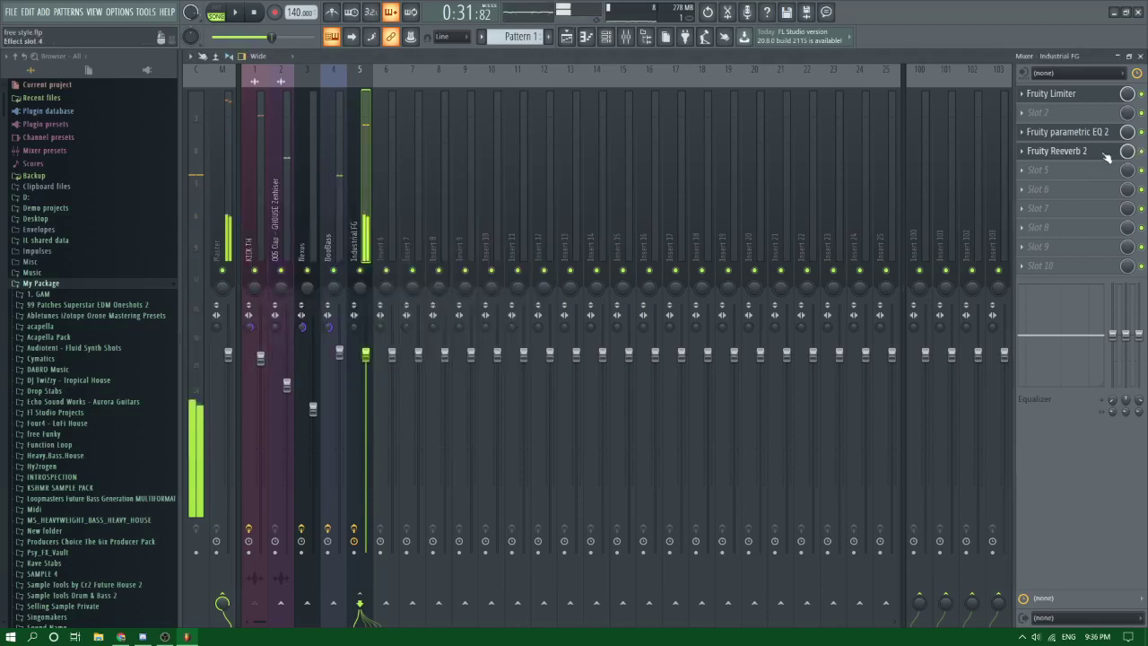
Step: Examine the Fruity Reeverb 2 settings on the Industrial FG track while auditioning the drop
{"action": "left_click", "coordinate": [1098, 150]}
{"action": "key", "text": "c"}
{"action": "key", "text": "c"}
{"action": "key", "text": "c"}
{"action": "key", "text": "c"}
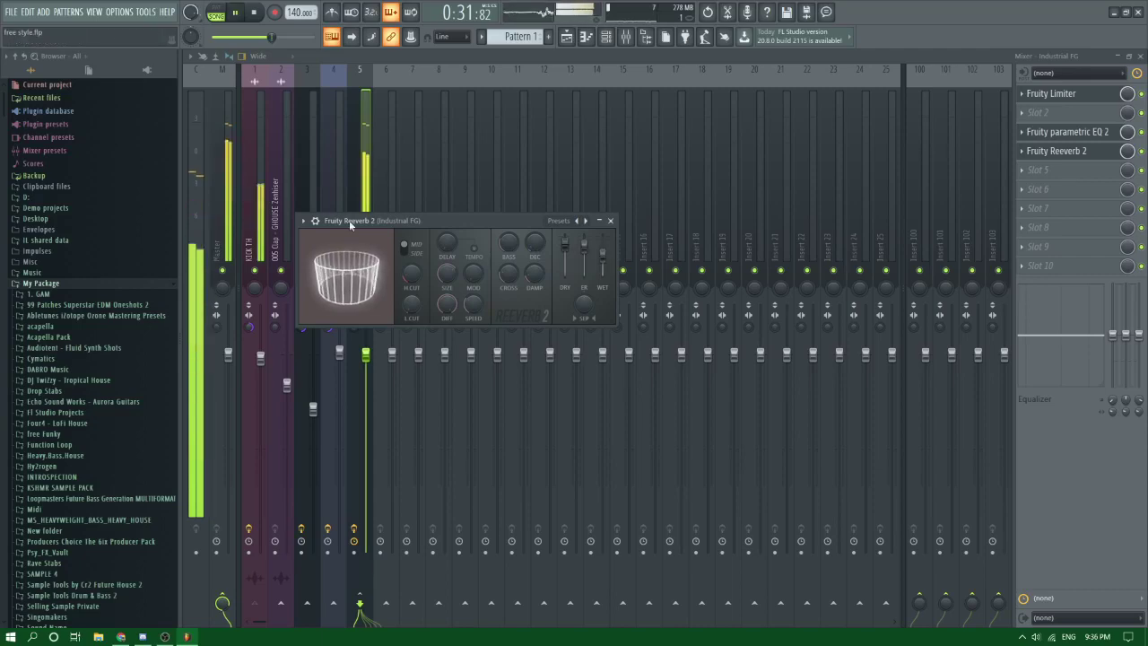
{"action": "key", "text": "Escape"}
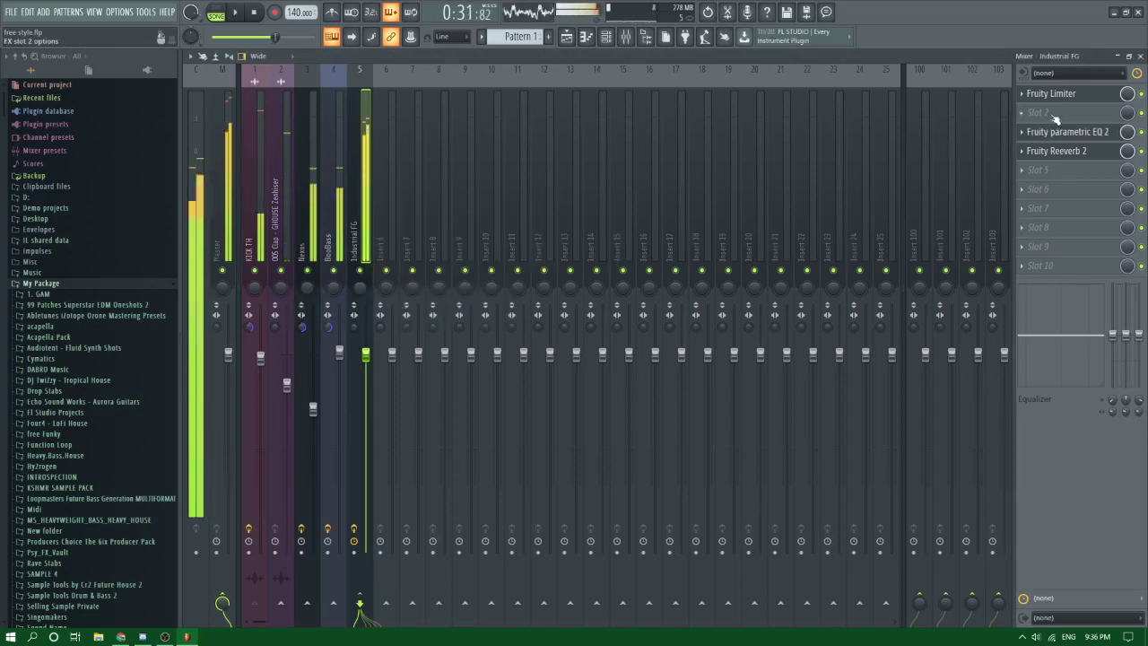
Step: Load Fruity Stereo Enhancer into effect slot 2 of the Industrial FG track and replace it with Fruity Stereo Shaper
{"action": "left_click", "coordinate": [1055, 119]}
{"action": "mouse_move", "coordinate": [1040, 131]}
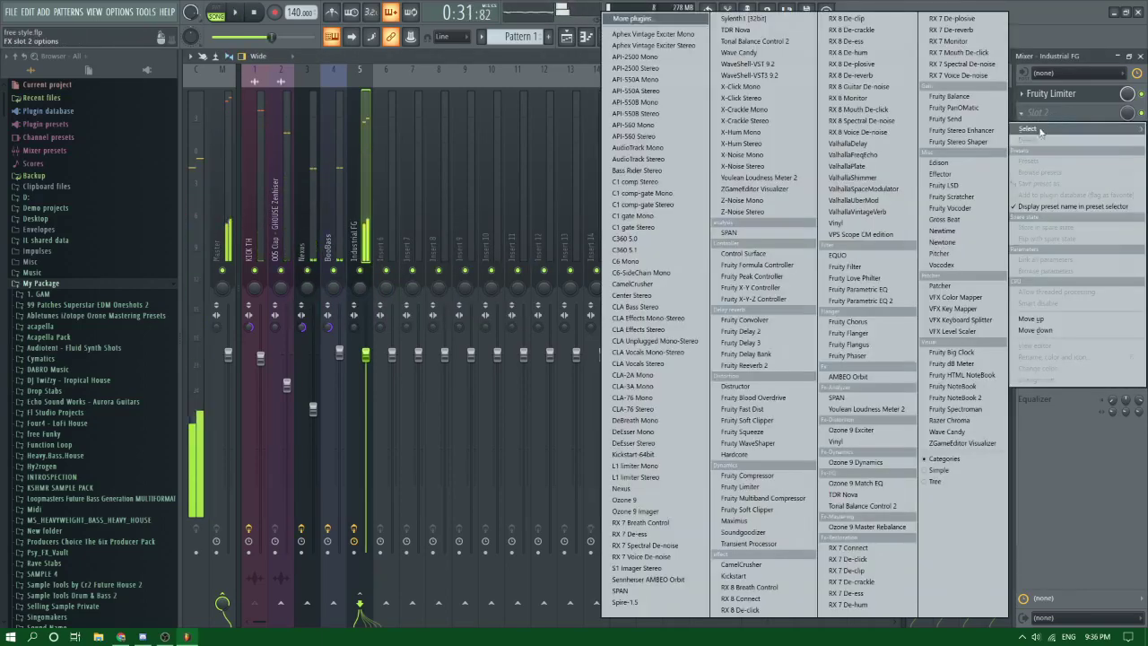
{"action": "left_click", "coordinate": [964, 131]}
{"action": "left_click", "coordinate": [1022, 114]}
{"action": "mouse_move", "coordinate": [1029, 129]}
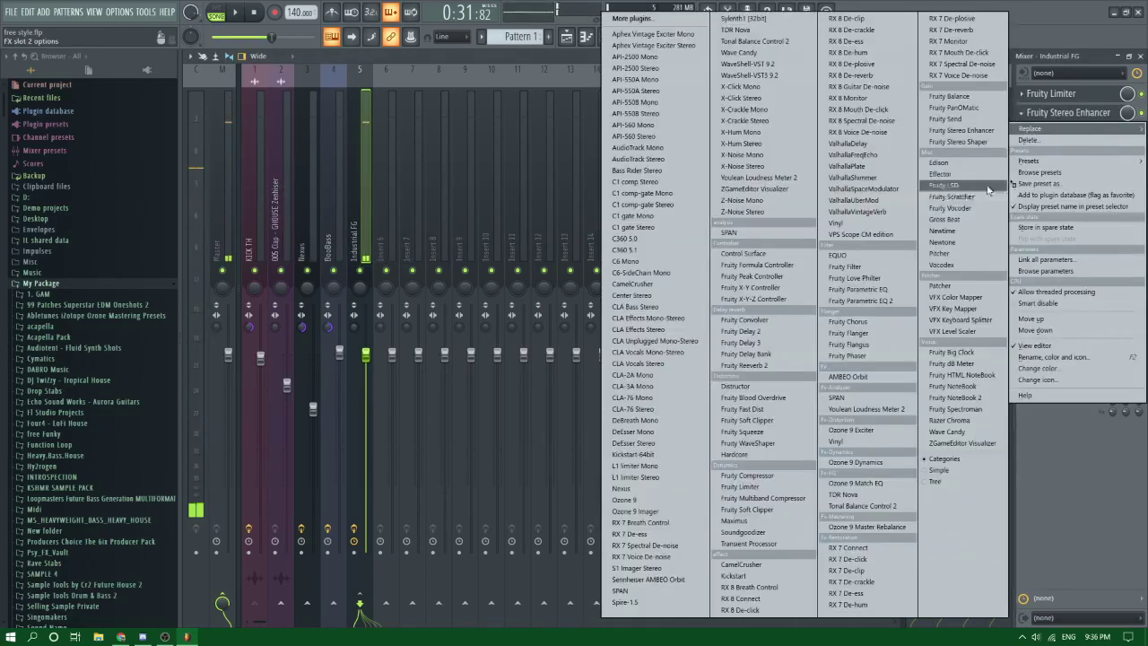
{"action": "left_click", "coordinate": [961, 141]}
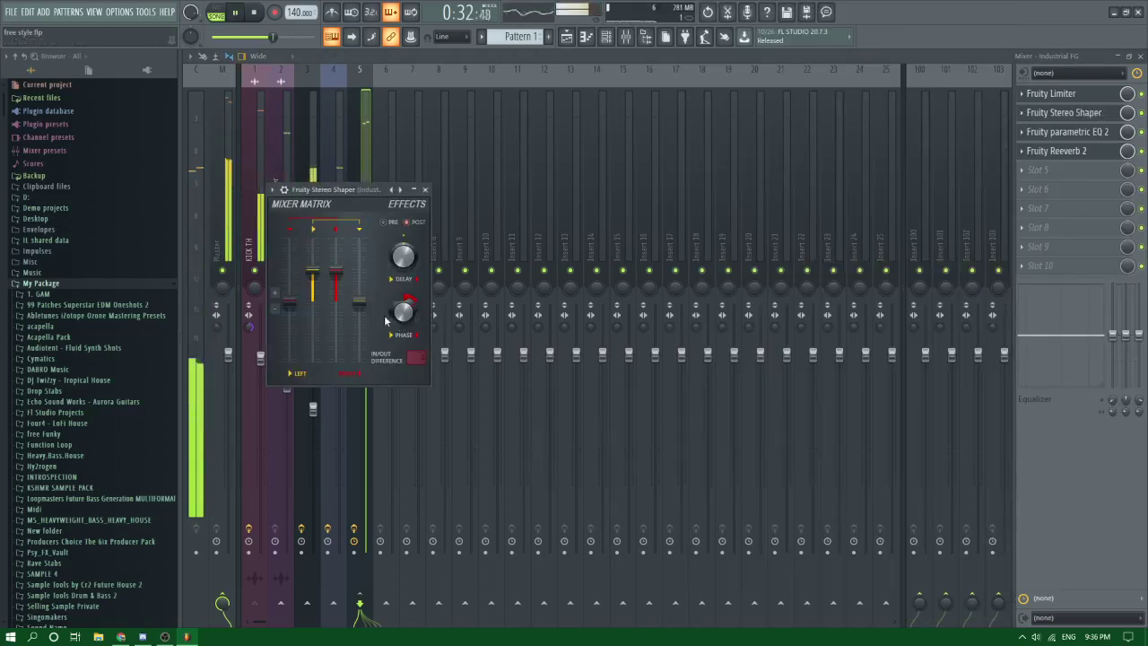
Step: Bypass the Industrial FG track's Fruity Limiter, lower the track's volume to about 90%, and check its notes during playback
{"action": "left_click", "coordinate": [1141, 95]}
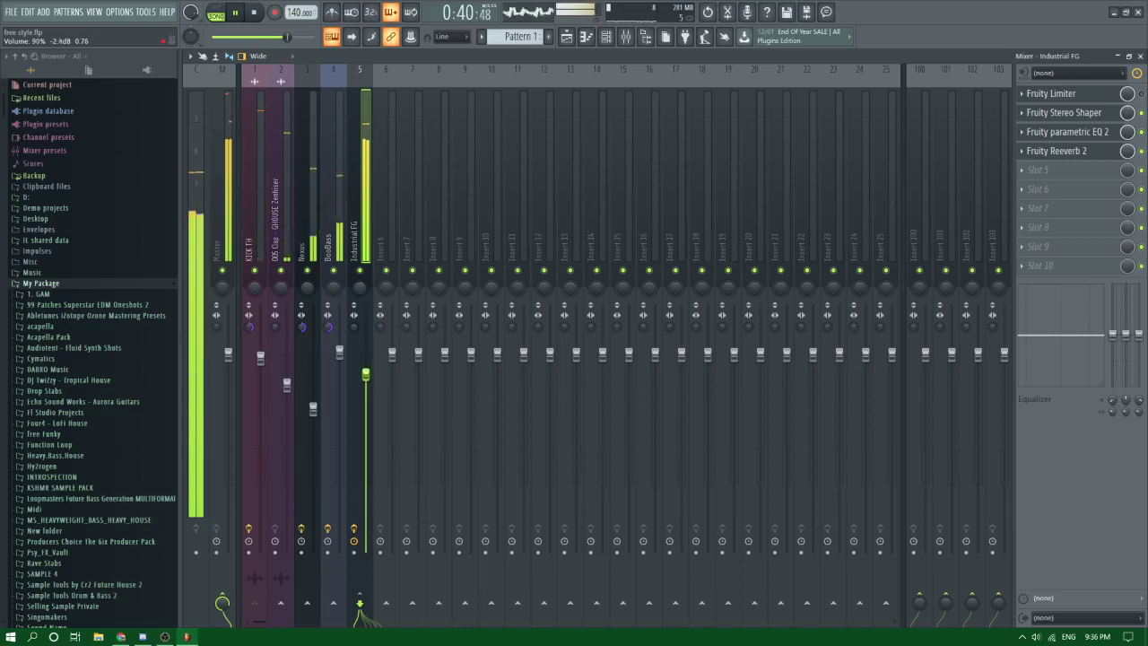
{"action": "left_click", "coordinate": [585, 36]}
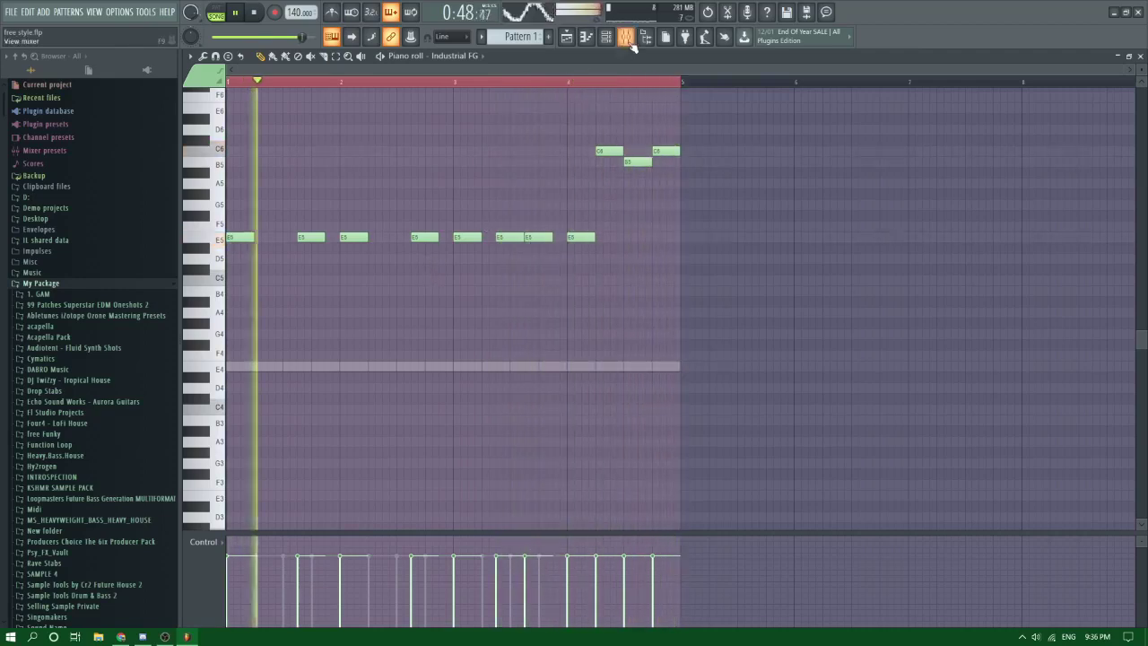
{"action": "key", "text": "F9"}
Step: Add Fruity Delay Bank to slot 5 of the Industrial FG track with the Classic ping pong preset, and fine-tune its feedback
{"action": "left_click", "coordinate": [1044, 170]}
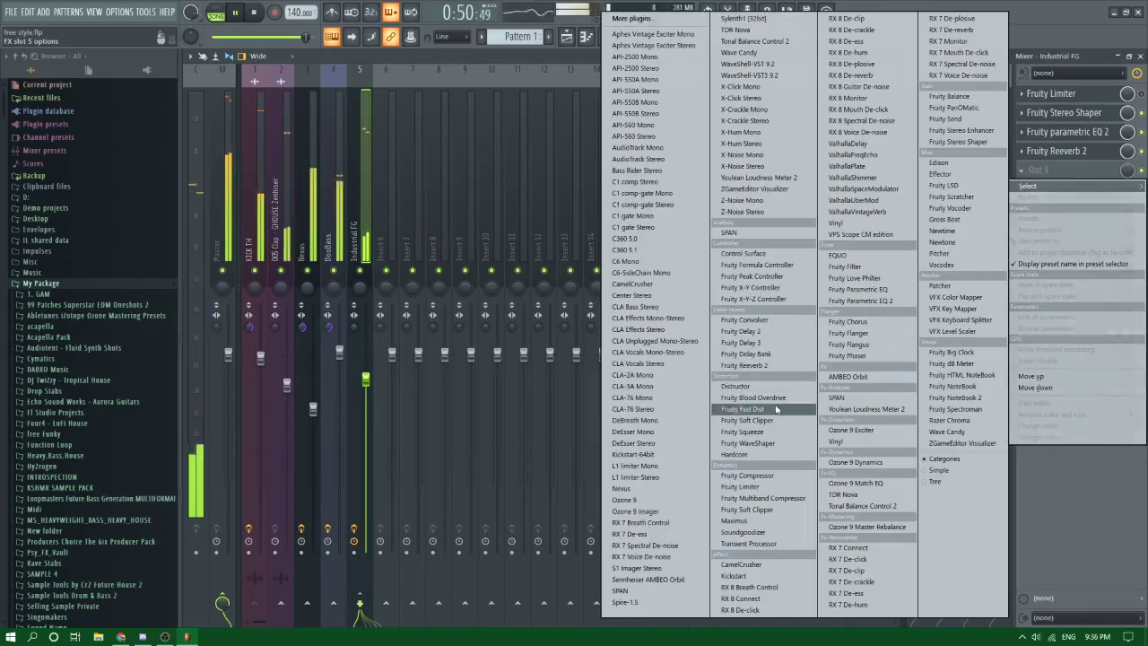
{"action": "left_click", "coordinate": [774, 357]}
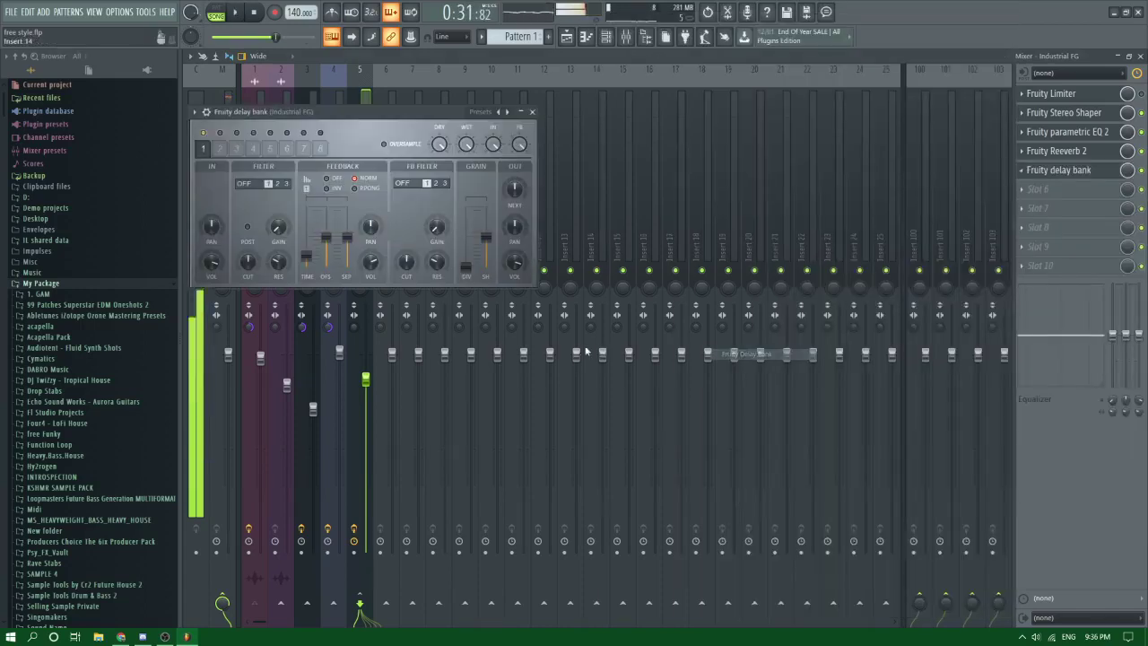
{"action": "left_click", "coordinate": [507, 114]}
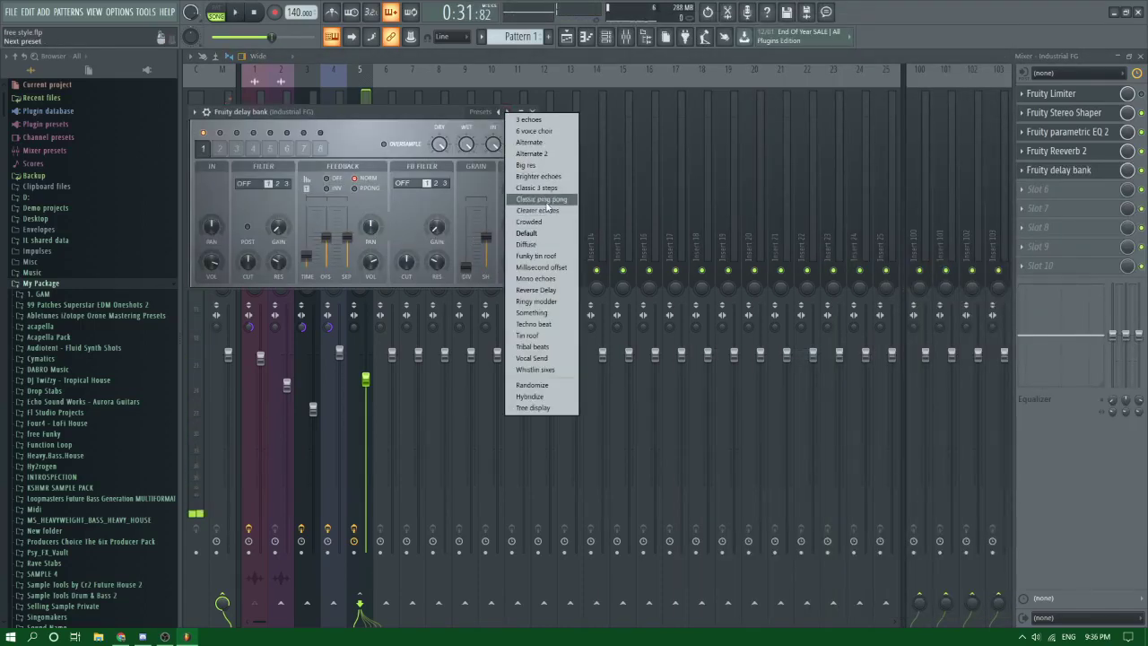
{"action": "left_click", "coordinate": [545, 200]}
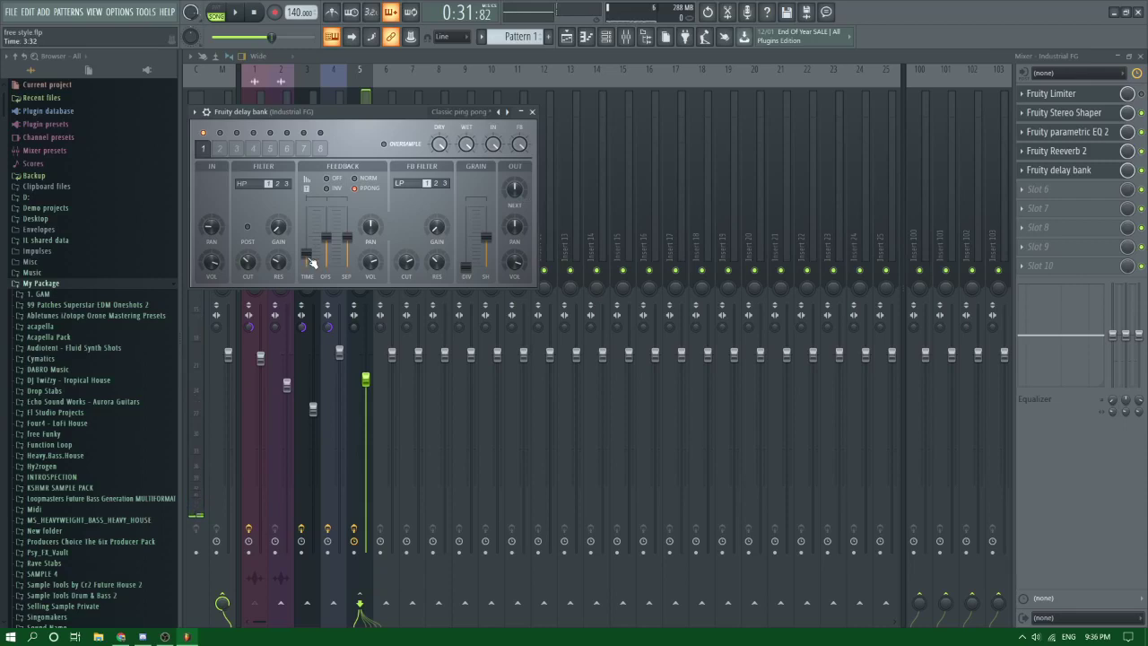
{"action": "key", "text": "e"}
{"action": "left_click_drag", "start_coordinate": [407, 263], "coordinate": [406, 270]}
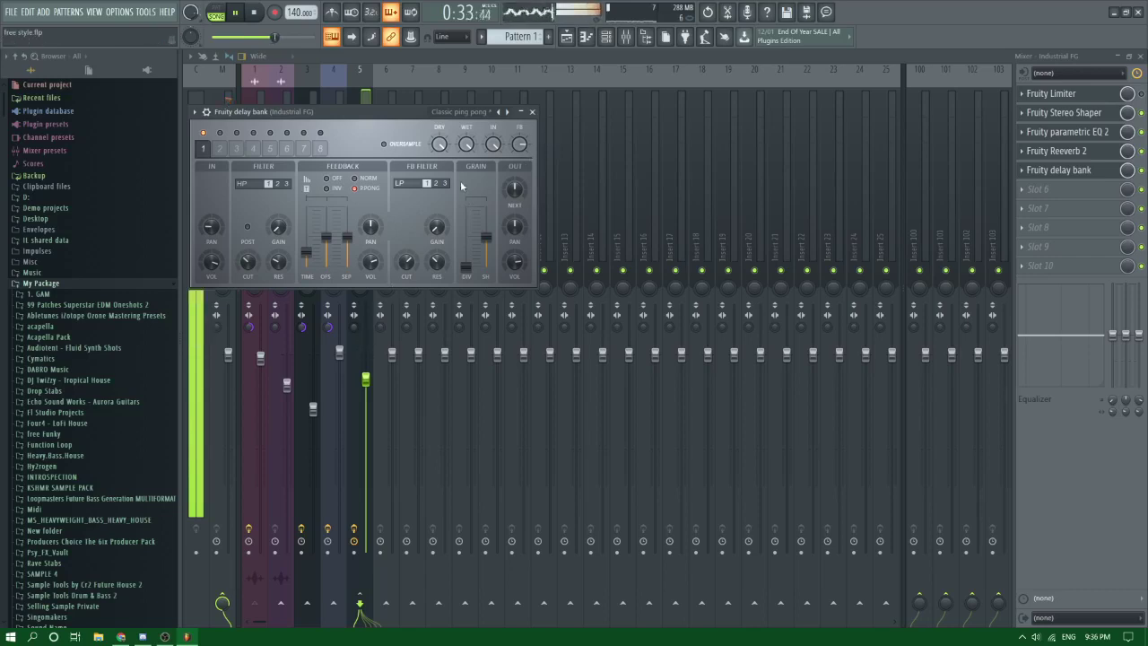
Step: Balance the Industrial FG mixer track's volume during playback, setting it to about 87%
{"action": "left_click_drag", "start_coordinate": [366, 379], "coordinate": [366, 386]}
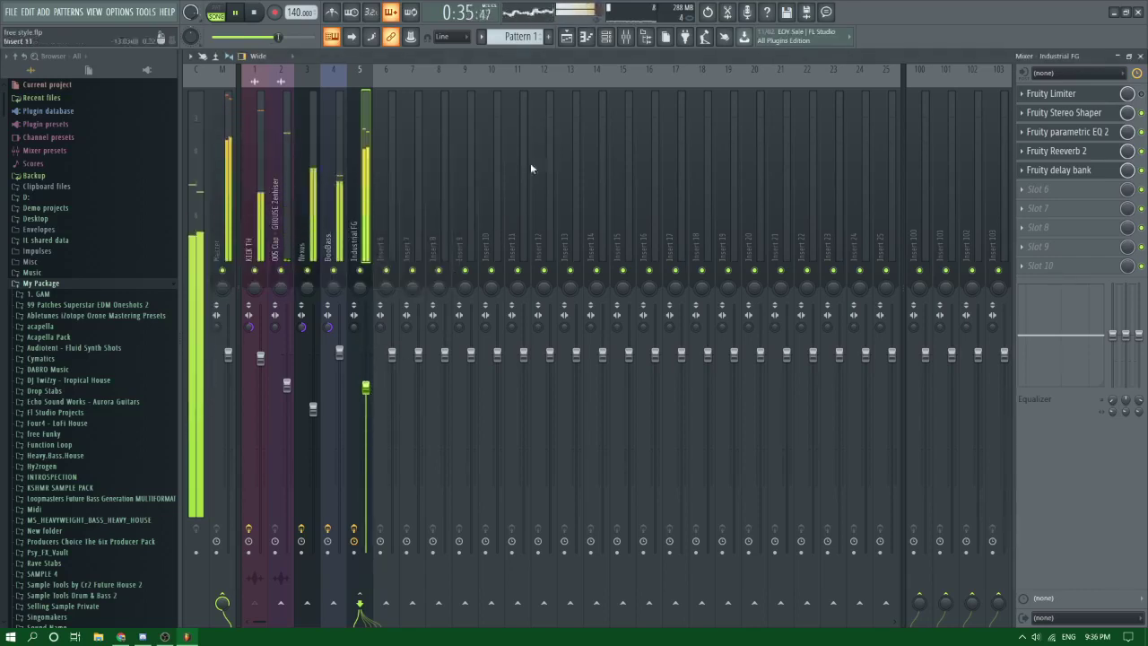
{"action": "left_click_drag", "start_coordinate": [367, 387], "coordinate": [367, 380]}
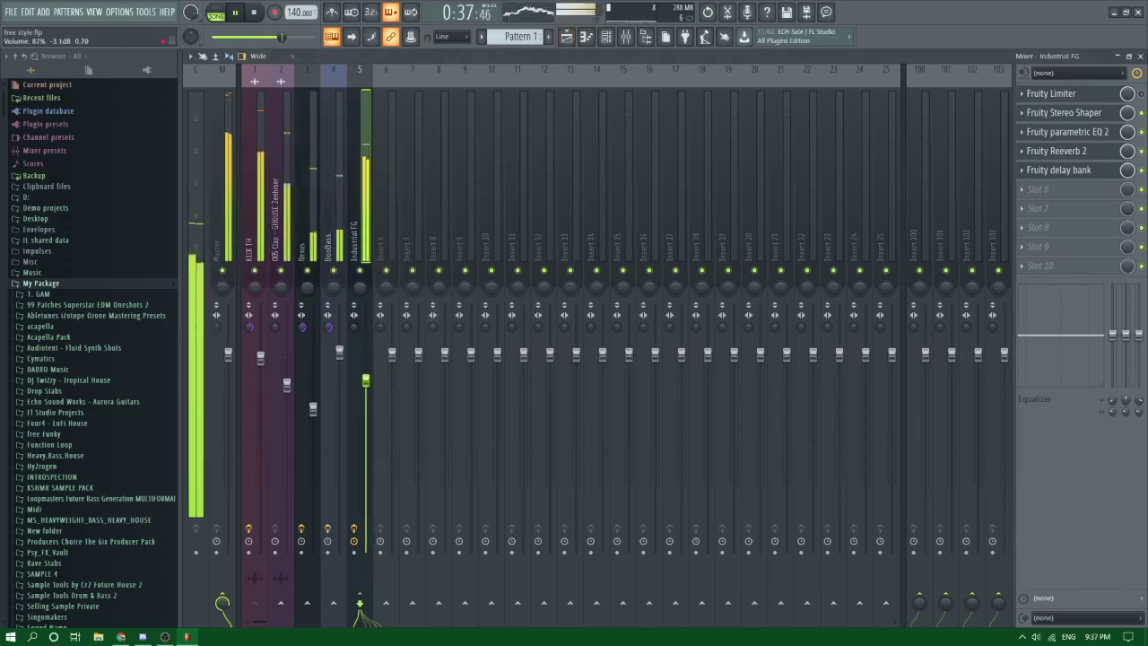
Step: Delete the Pattern 1 clips from bar 25 onward on Track 6 and merge the earlier ones into one eight-bar pattern starting at bar 17
{"action": "key", "text": "F5"}
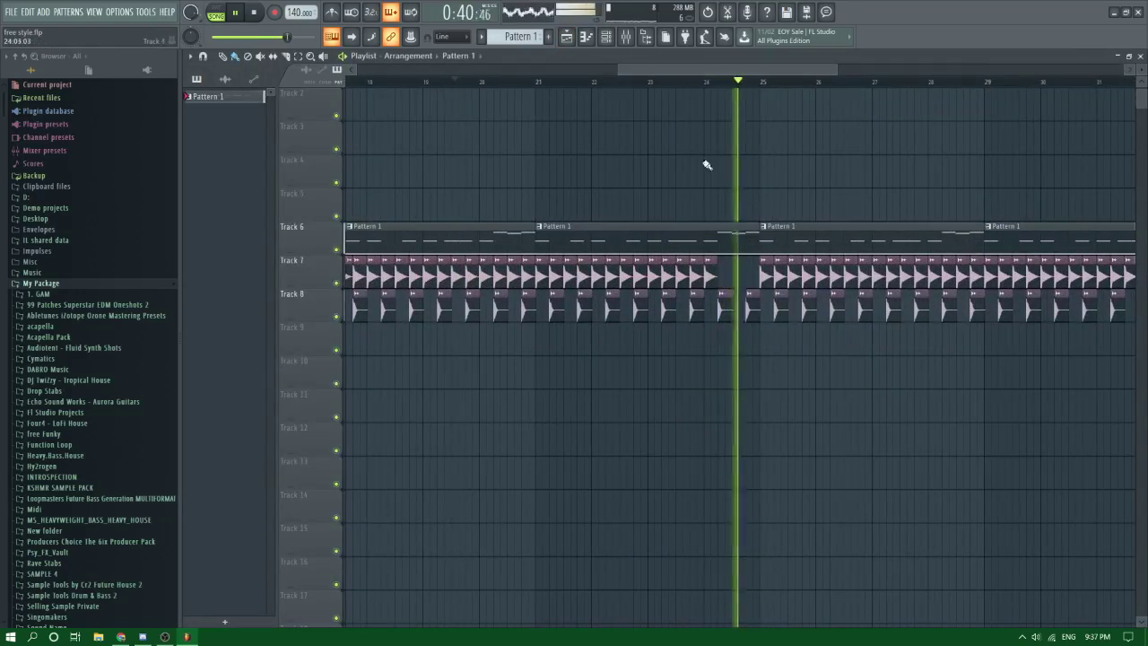
{"action": "key", "text": "space"}
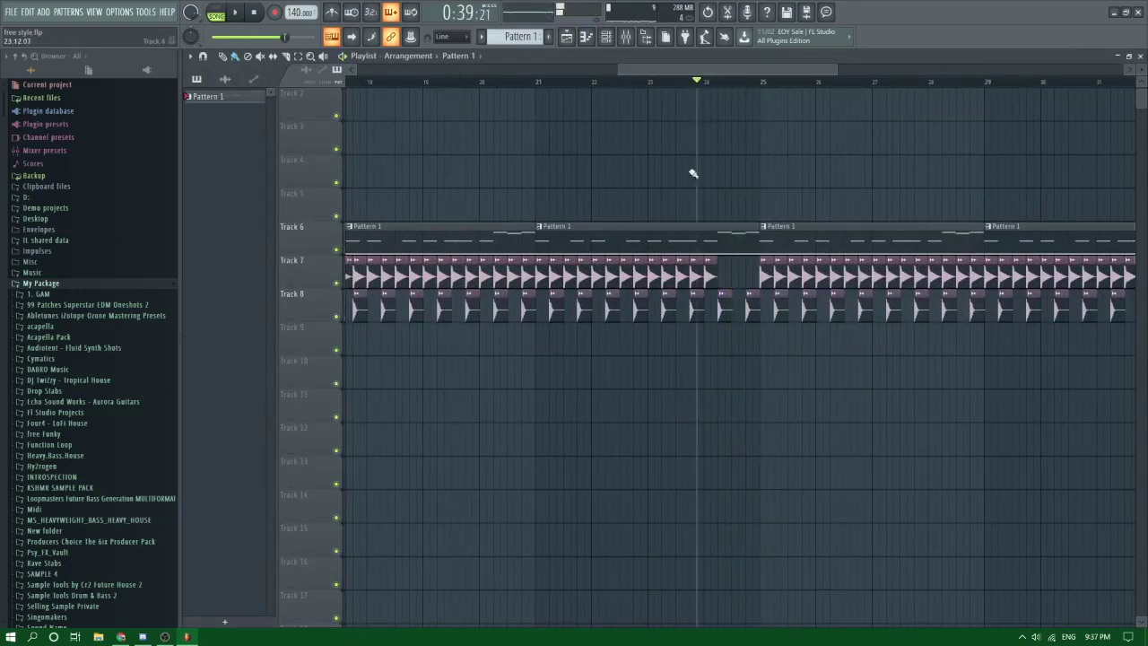
{"action": "scroll", "coordinate": [692, 173], "scroll_direction": "down", "scroll_amount": 3}
{"action": "right_click", "coordinate": [786, 236]}
{"action": "right_click", "coordinate": [834, 236]}
{"action": "left_click_drag", "start_coordinate": [782, 237], "coordinate": [541, 231]}
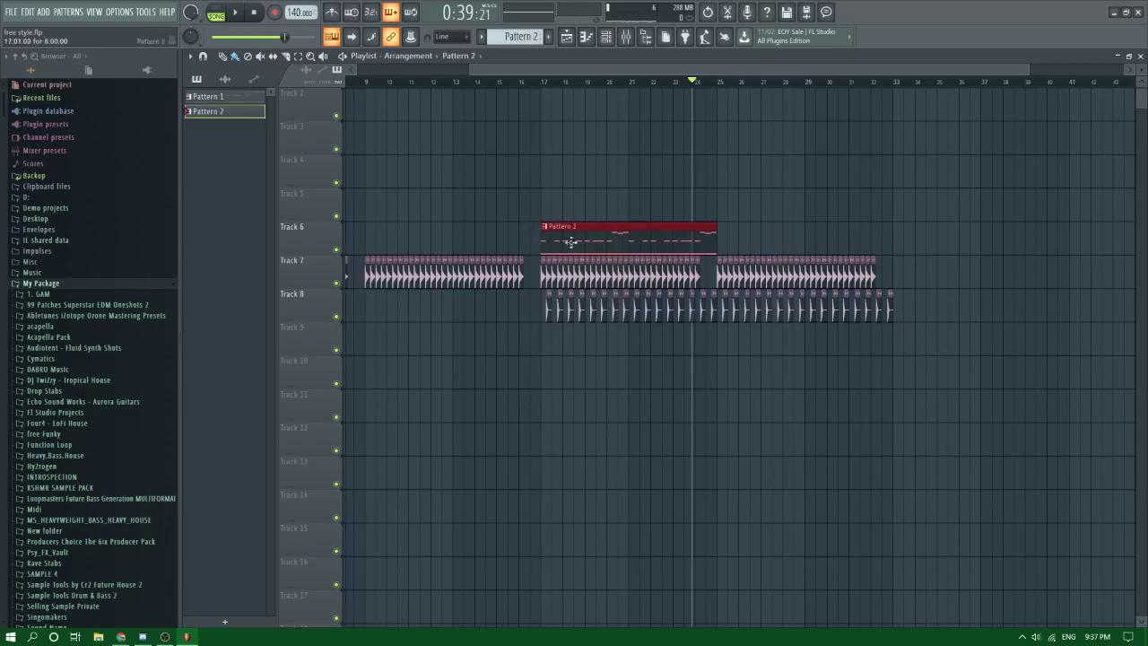
Step: Open the merged pattern's Industrial FG notes and shorten the C6 at step 5 of bar 8 to two steps
{"action": "double_click", "coordinate": [636, 241]}
{"action": "left_click", "coordinate": [728, 85]}
{"action": "key", "text": "space"}
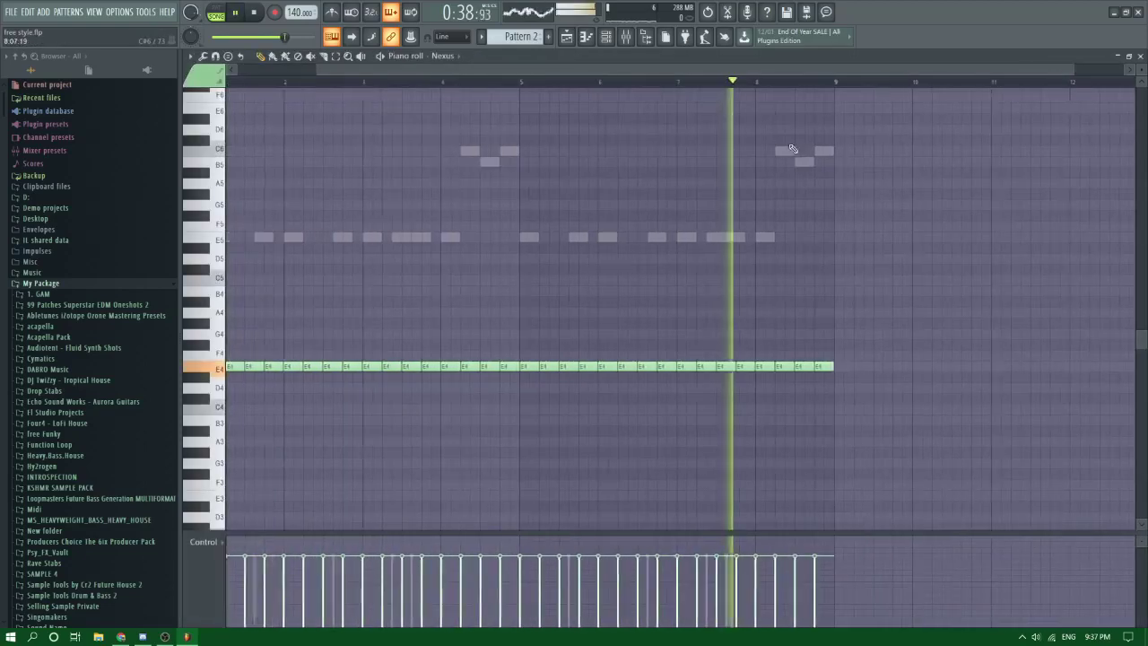
{"action": "scroll", "coordinate": [789, 148], "scroll_direction": "up", "scroll_amount": 3}
{"action": "right_click", "coordinate": [801, 149]}
{"action": "right_click", "coordinate": [801, 149]}
{"action": "key", "text": "space"}
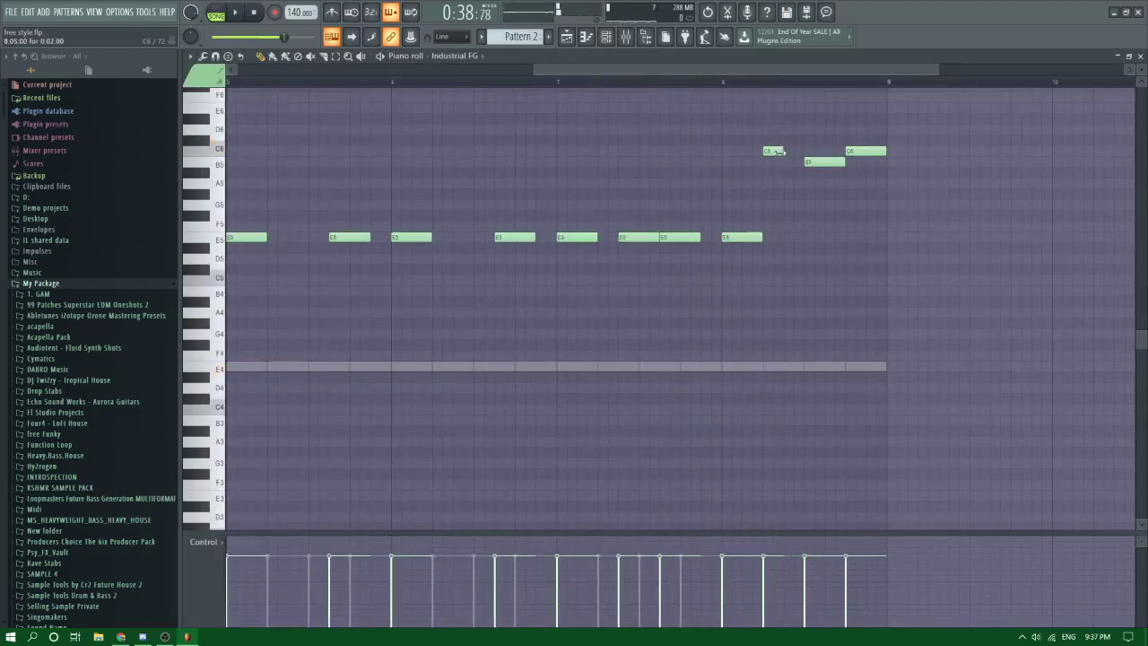
{"action": "key", "text": "space"}
Step: Try a two-step A5 note at step 7 of bar 8 in playback
{"action": "left_click", "coordinate": [790, 183]}
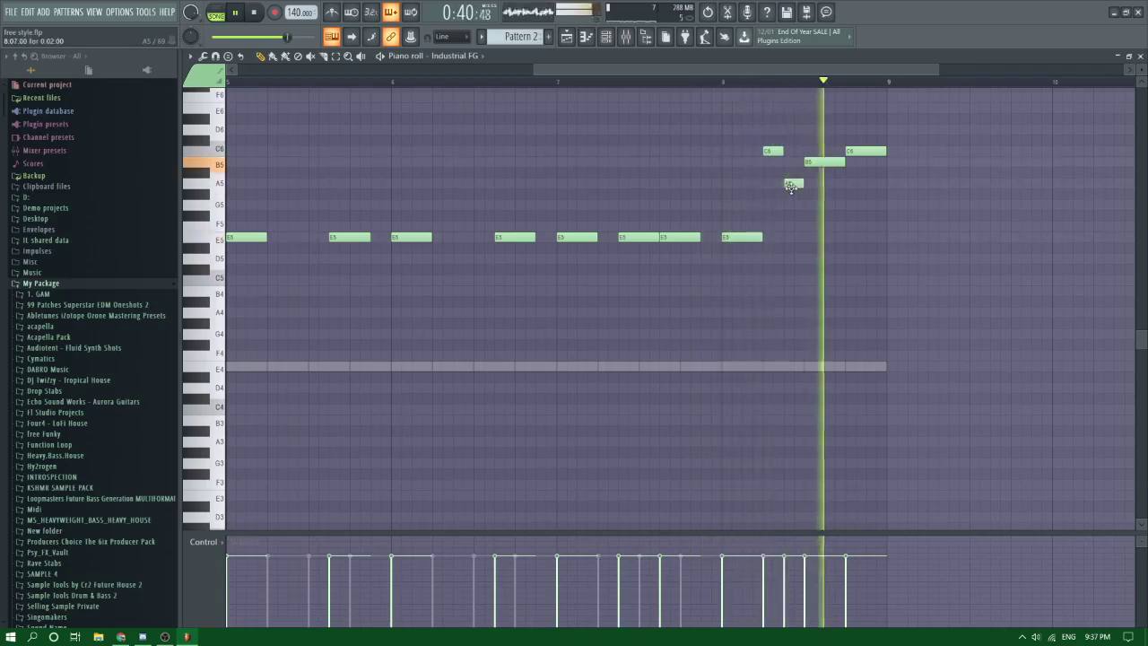
{"action": "key", "text": "space"}
{"action": "right_click", "coordinate": [792, 184]}
Step: Replace the B5 and final C6 in bar 8 with a two-step C6 at step 9 and a two-step B5 at step 11
{"action": "right_click", "coordinate": [826, 162]}
{"action": "key", "text": "space"}
{"action": "left_click", "coordinate": [826, 163]}
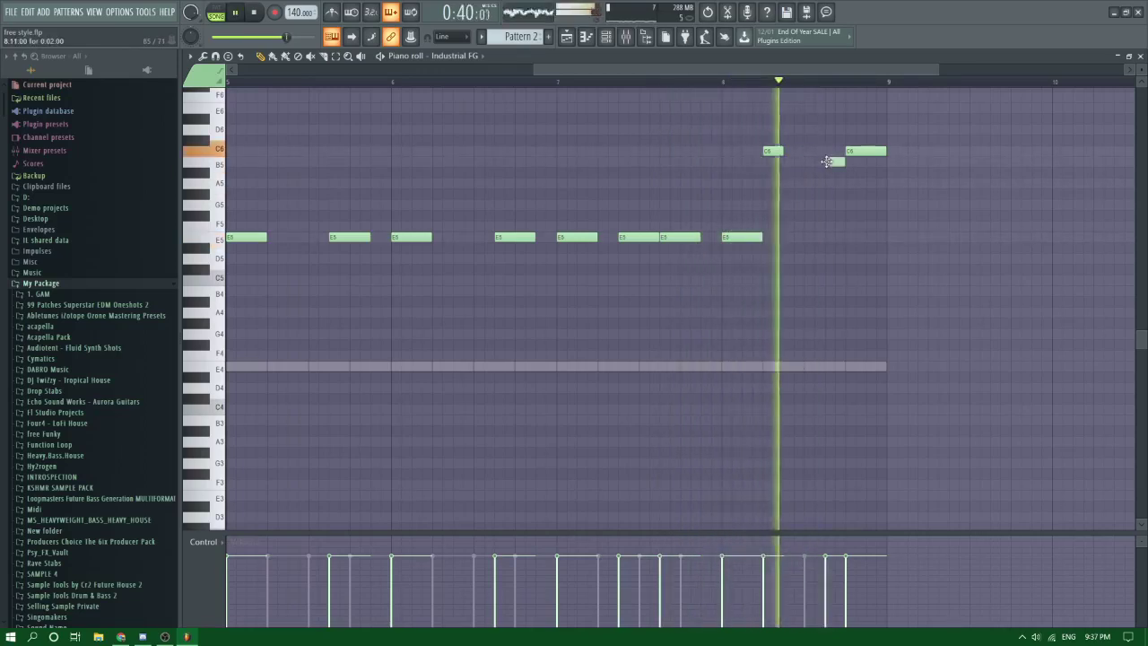
{"action": "right_click", "coordinate": [853, 151]}
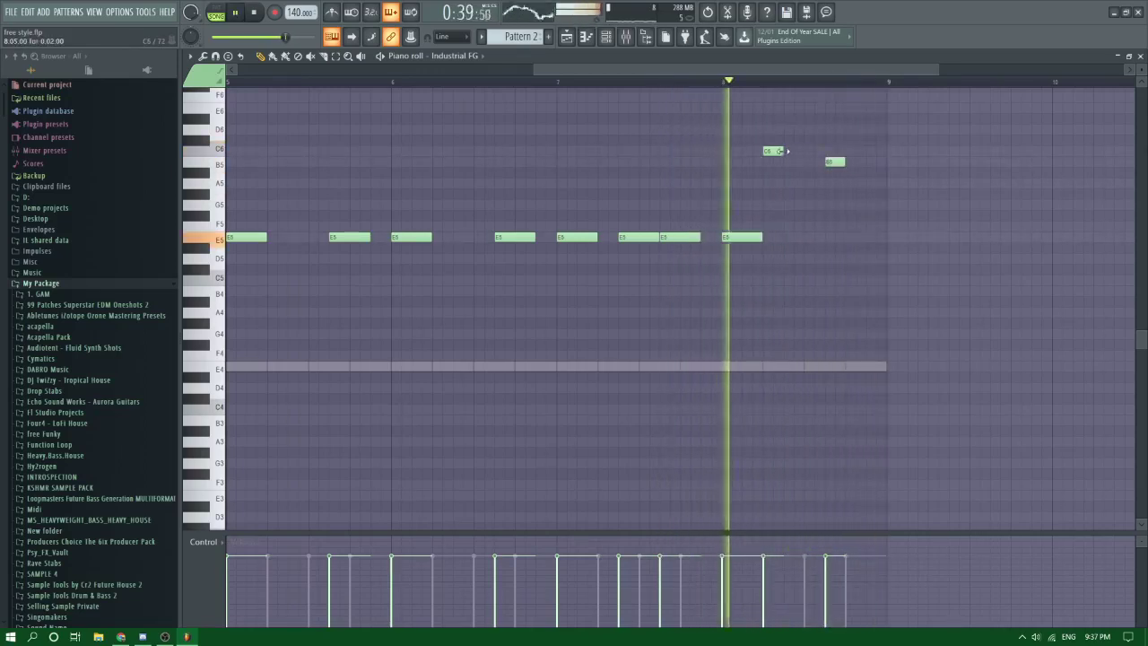
{"action": "left_click", "coordinate": [804, 150]}
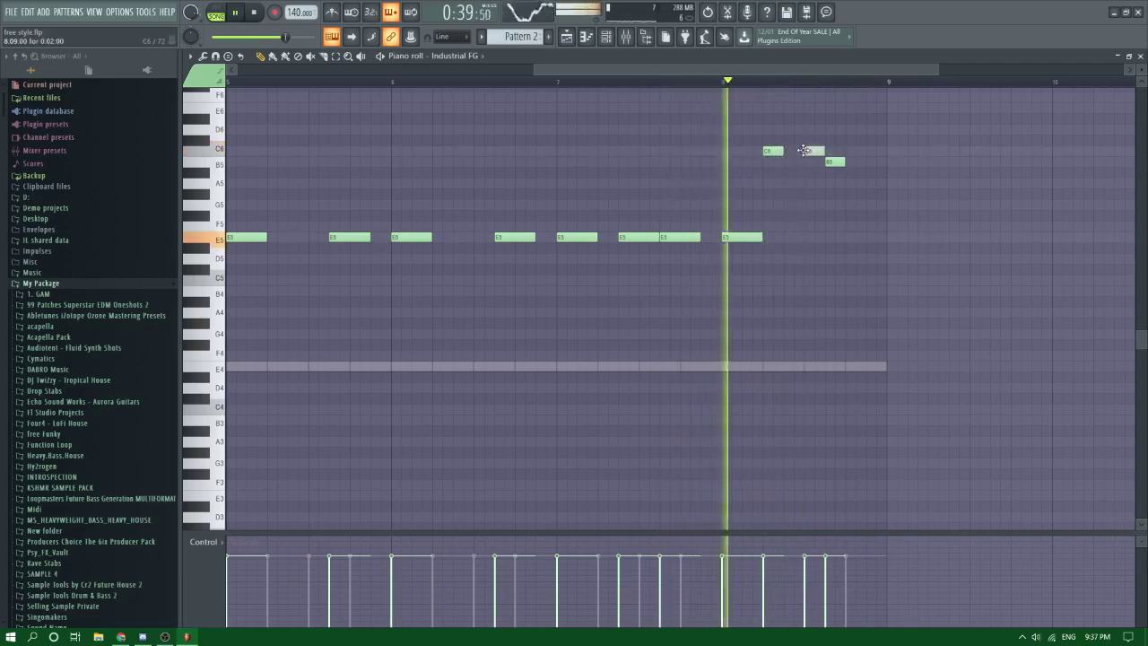
Step: Try C6 and B5 as bar 8's ending, replace them with two-step G5 and F#5 notes at steps 13 and 15, and return to the playlist
{"action": "left_click", "coordinate": [852, 151]}
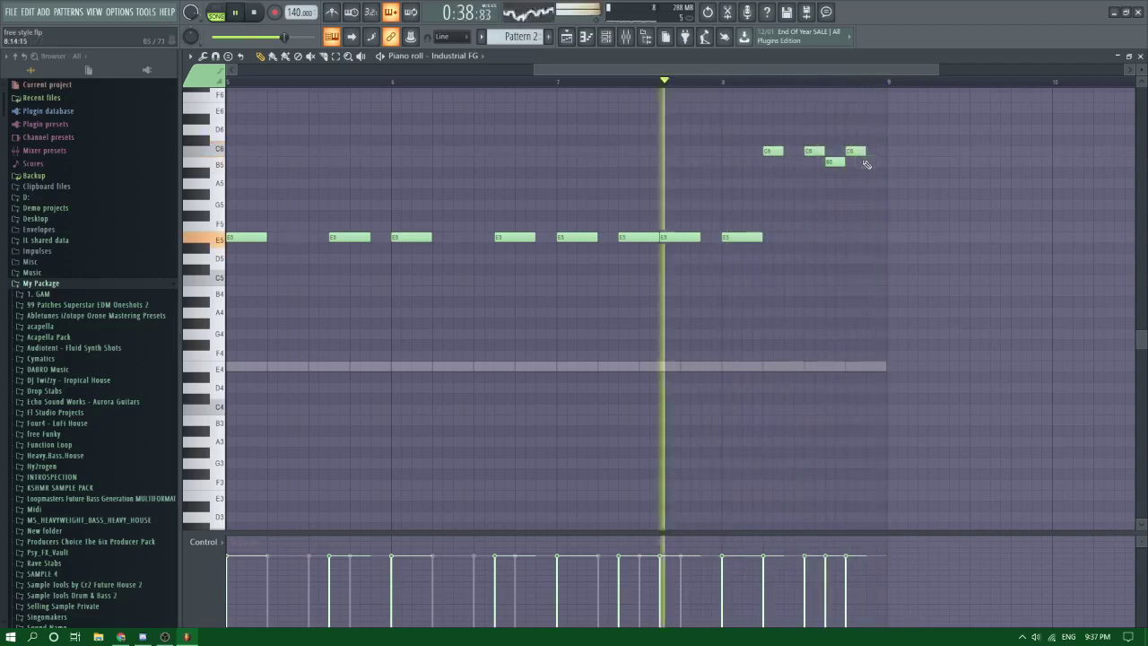
{"action": "left_click", "coordinate": [869, 161]}
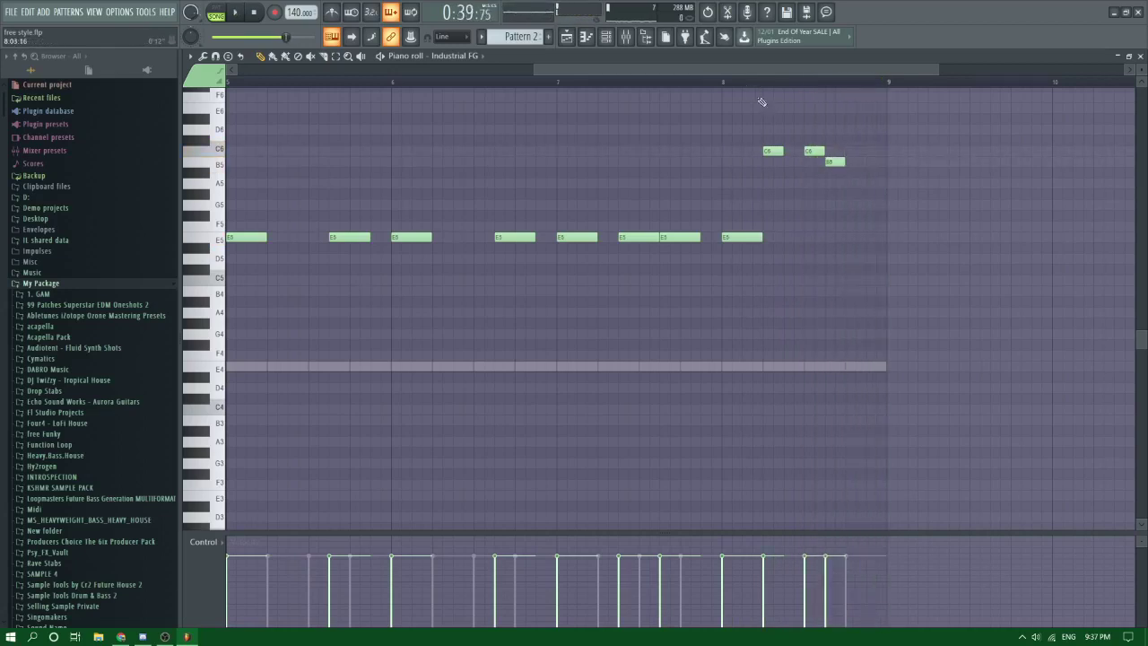
{"action": "left_click", "coordinate": [854, 204]}
{"action": "left_click", "coordinate": [871, 216]}
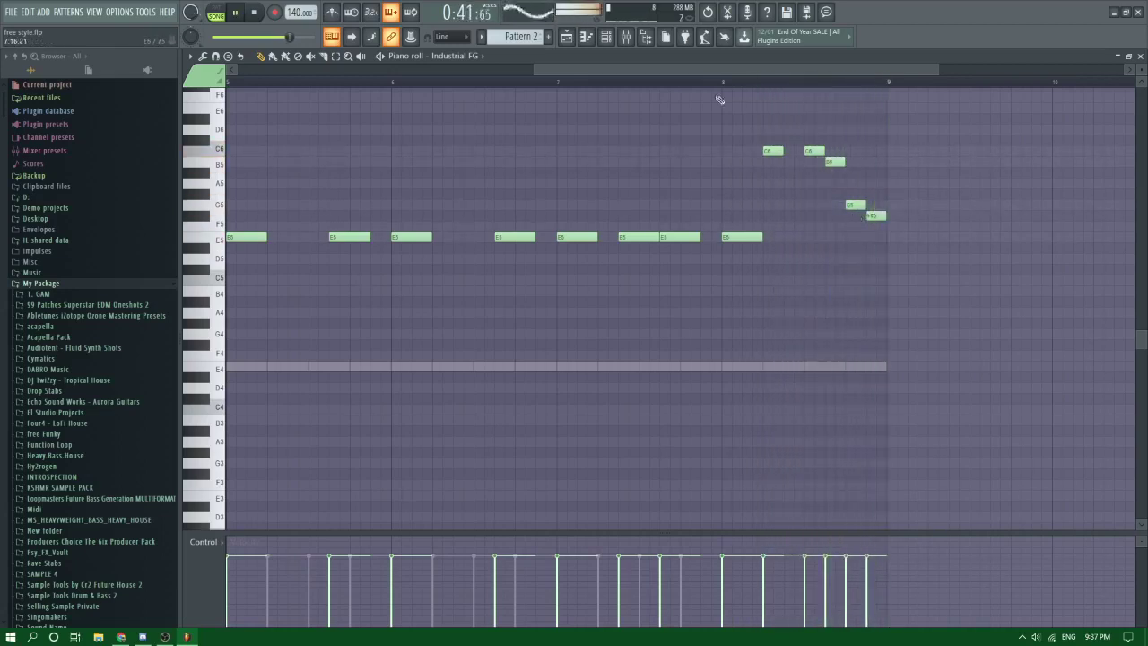
{"action": "key", "text": "F5"}
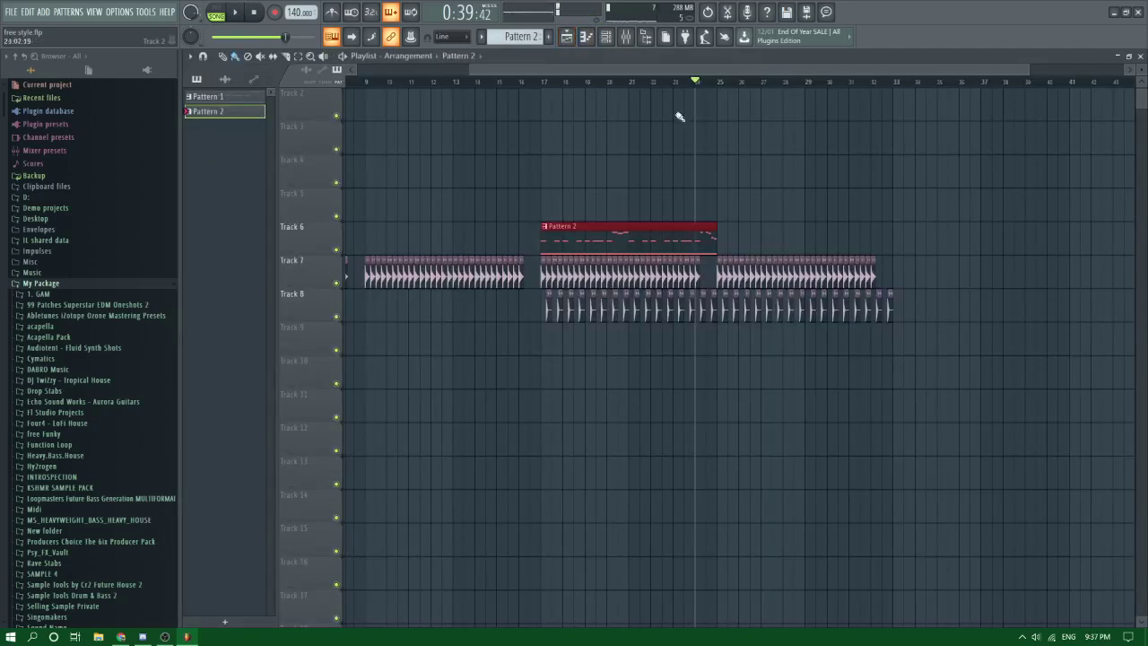
Step: Loop playback over playlist bars 17 to 24 and open Pattern 2's Industrial FG notes
{"action": "left_click_drag", "start_coordinate": [550, 85], "coordinate": [725, 110]}
{"action": "key", "text": "space"}
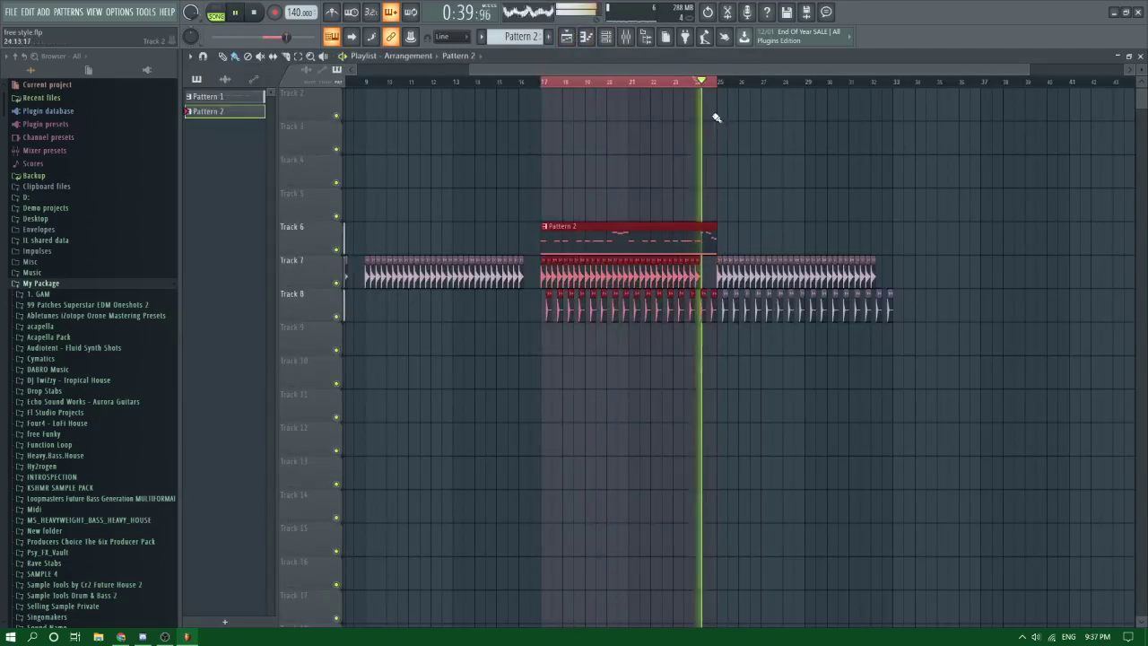
{"action": "left_click", "coordinate": [704, 184], "text": "ctrl"}
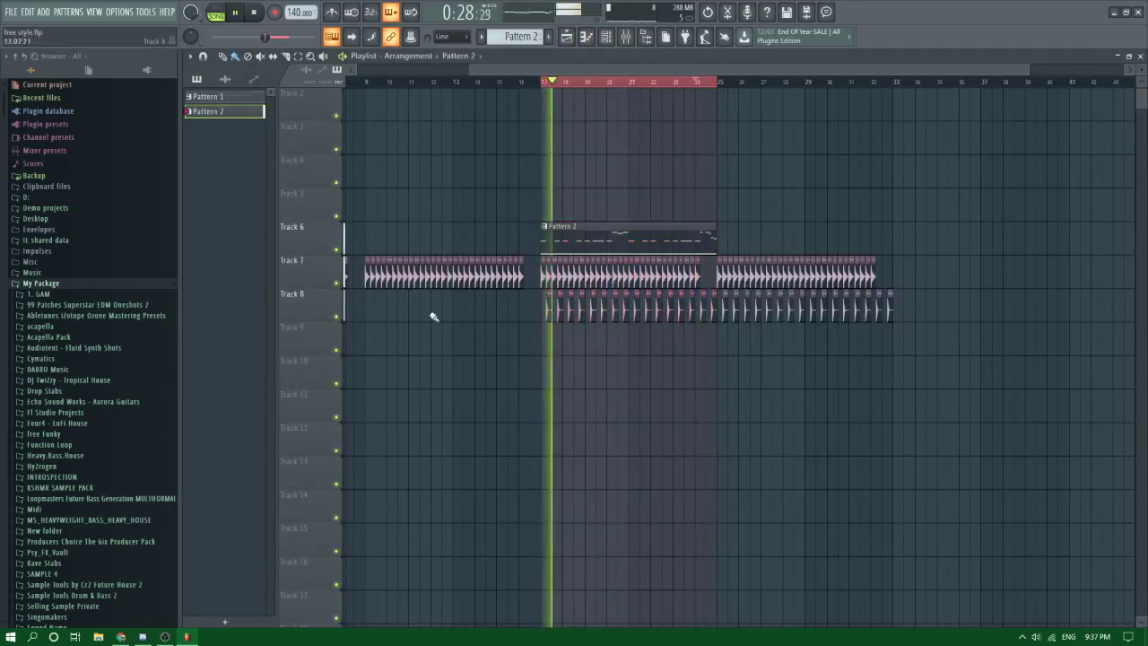
{"action": "double_click", "coordinate": [642, 236]}
{"action": "double_click", "coordinate": [869, 216]}
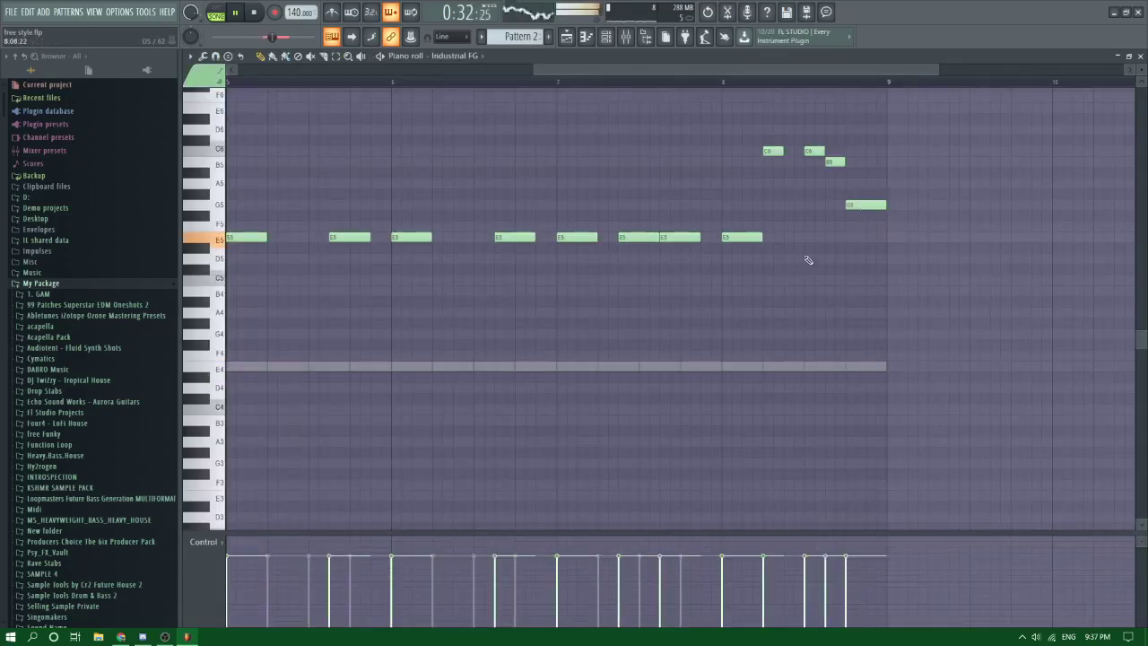
{"action": "scroll", "coordinate": [806, 260], "scroll_direction": "down", "scroll_amount": 3}
{"action": "scroll", "coordinate": [45, 309], "scroll_direction": "down", "scroll_amount": 3}
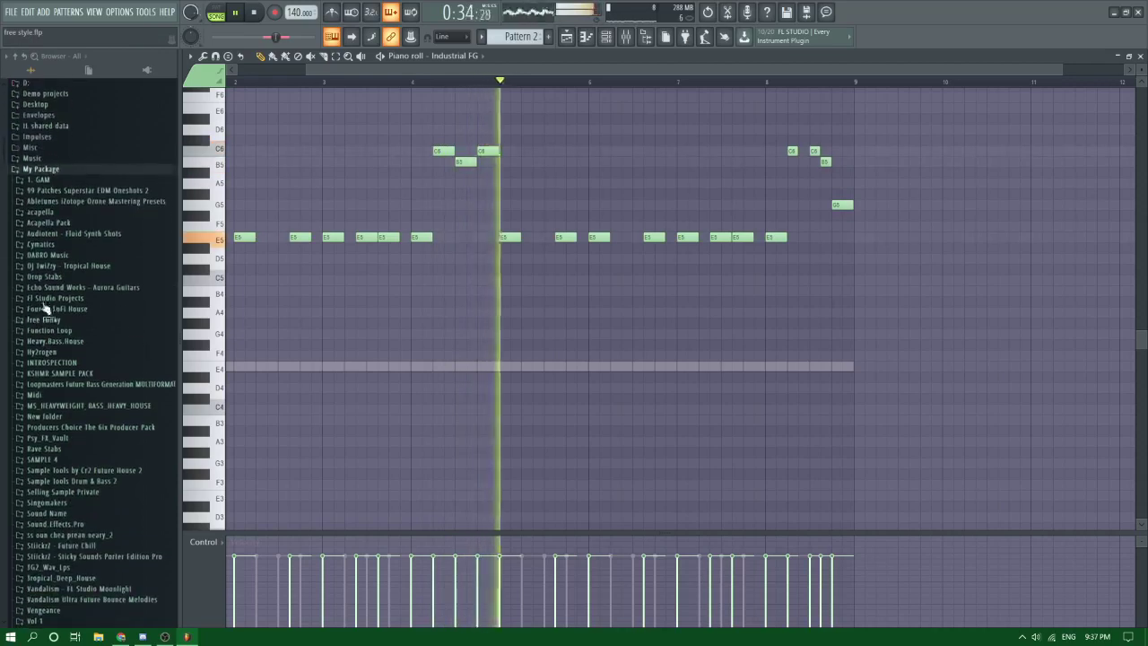
Step: Browse the Producers Choice The 6ix Producer Pack and Drop Stabs folders and preview Drop Stab F2 NO SC
{"action": "left_click", "coordinate": [605, 38]}
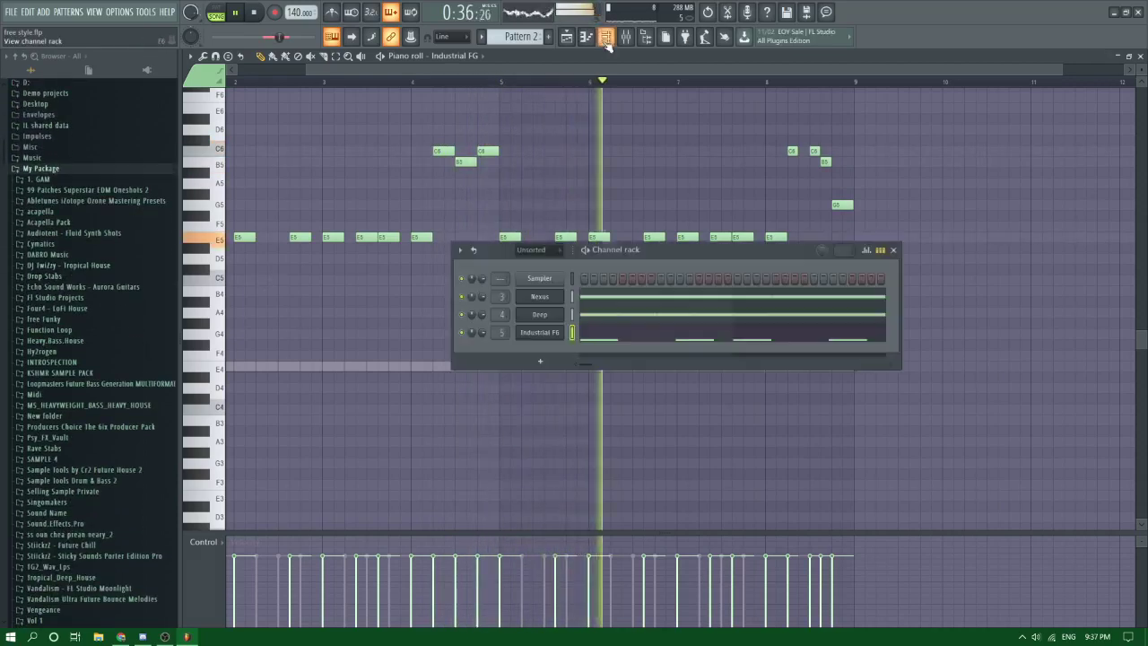
{"action": "left_click", "coordinate": [77, 427]}
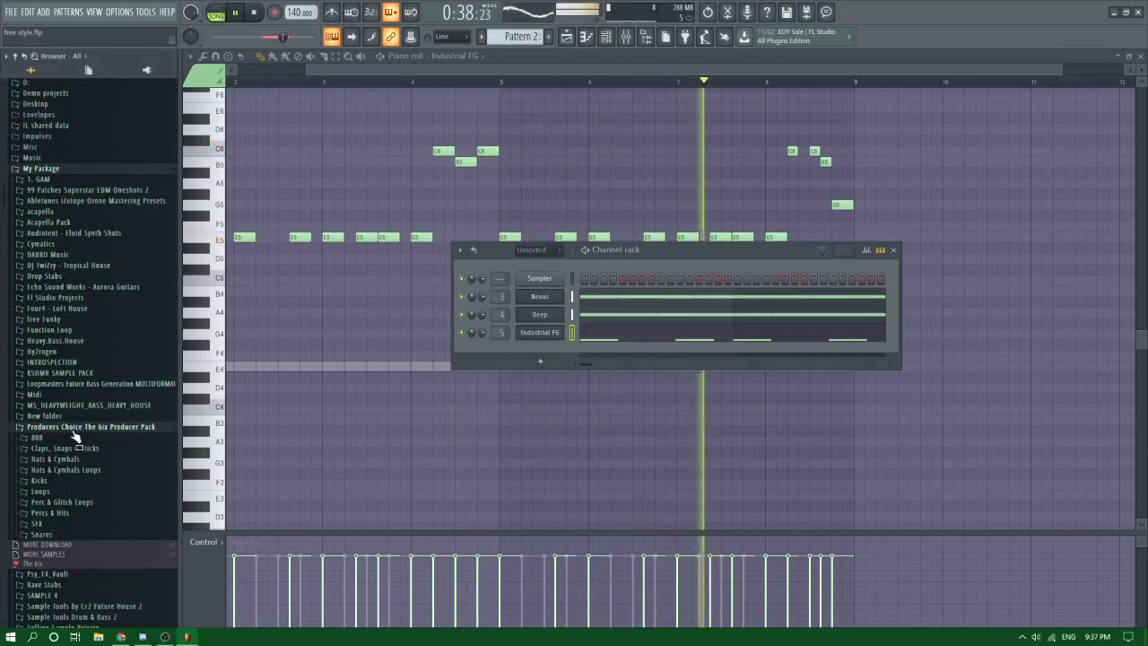
{"action": "left_click", "coordinate": [43, 275]}
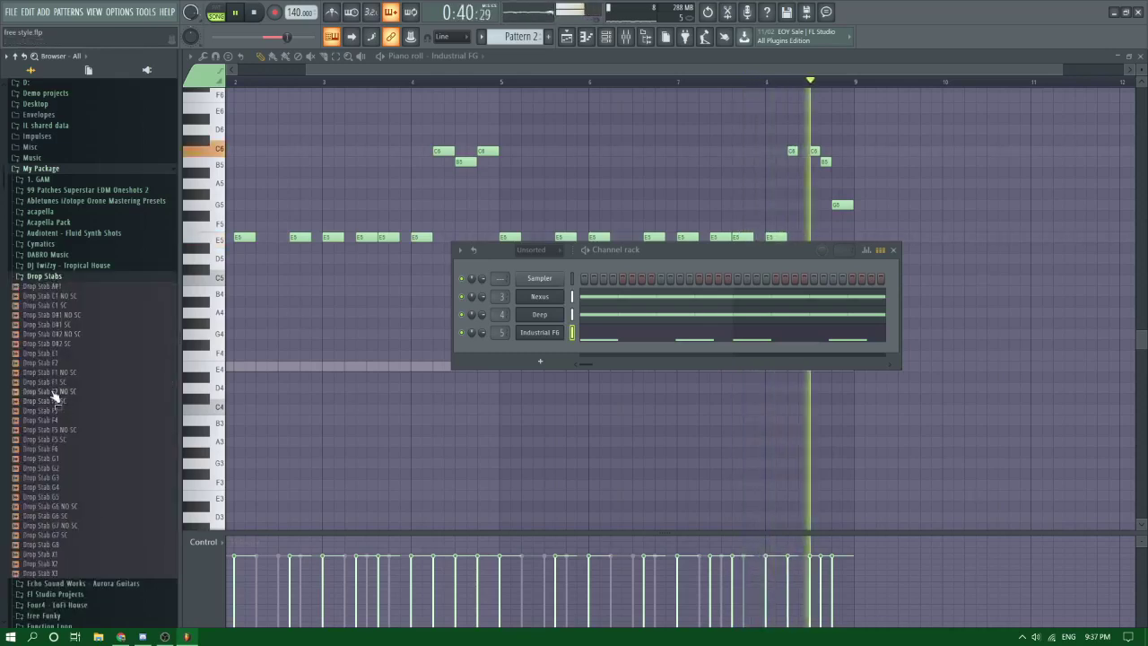
{"action": "left_click_drag", "start_coordinate": [54, 394], "coordinate": [819, 131]}
Step: Try four short C6 notes with rising velocities across steps 7 and 8 of bar 8 in playback
{"action": "left_click", "coordinate": [770, 84]}
{"action": "key", "text": "space"}
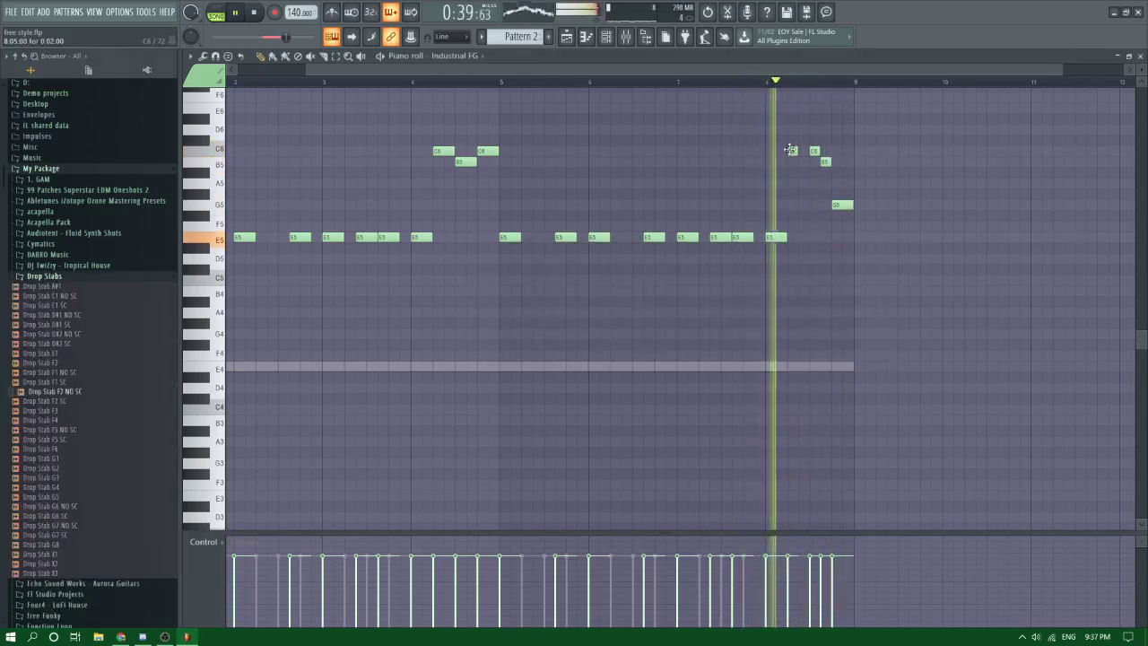
{"action": "scroll", "coordinate": [793, 148], "scroll_direction": "up", "scroll_amount": 2}
{"action": "key", "text": "space"}
{"action": "left_click", "coordinate": [806, 152]}
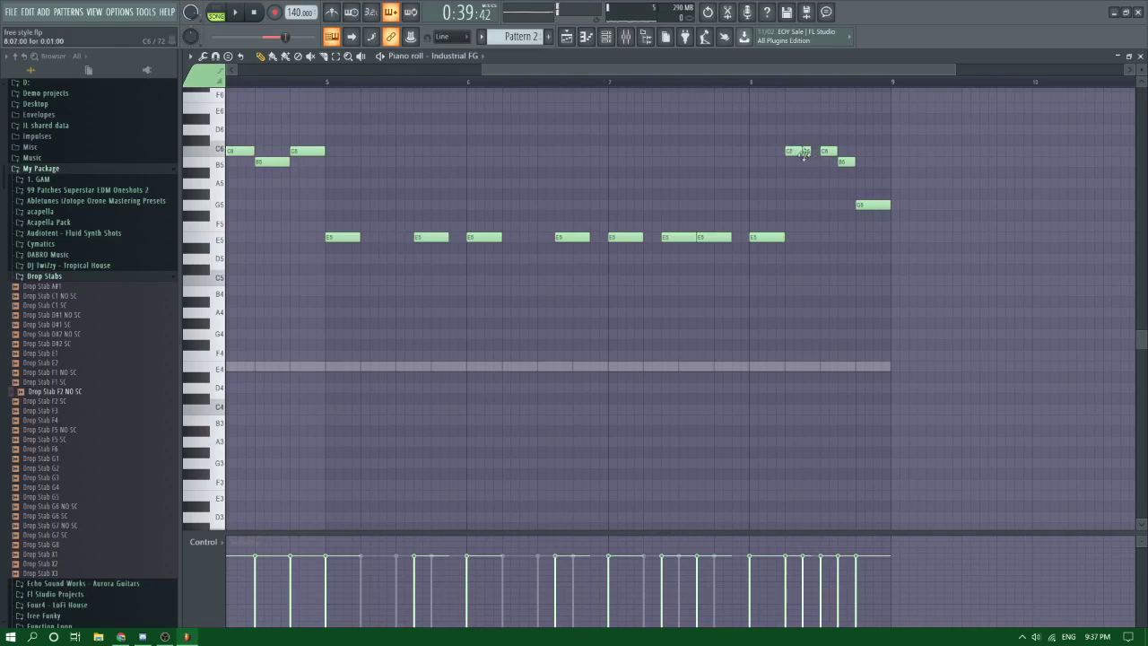
{"action": "scroll", "coordinate": [812, 152], "scroll_direction": "up", "scroll_amount": 5}
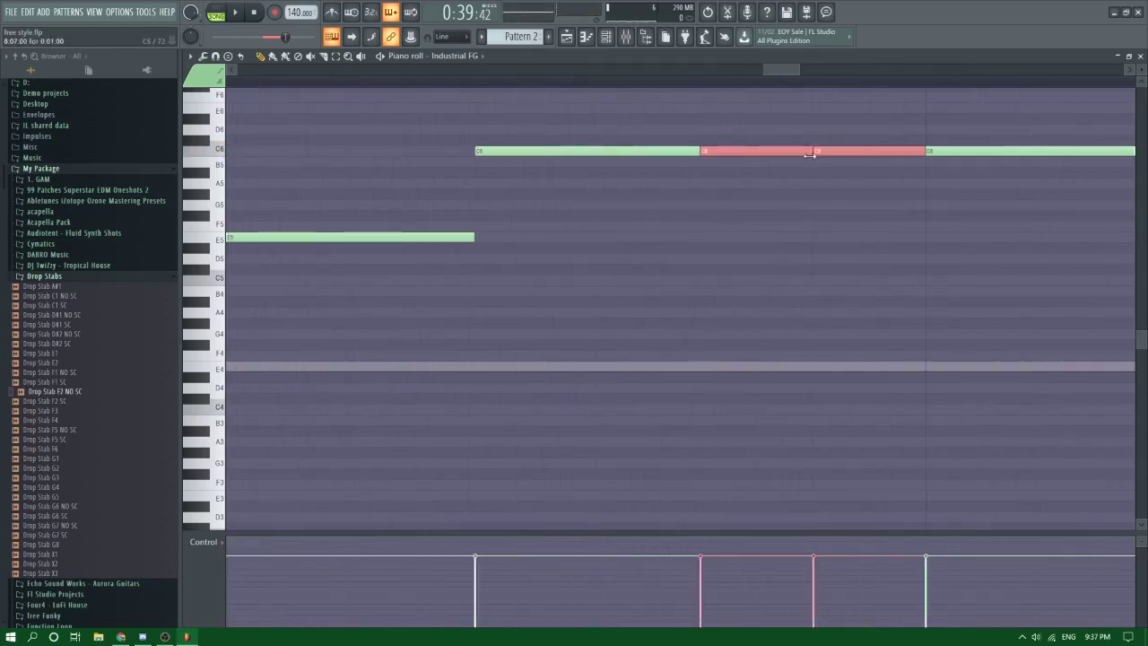
{"action": "left_click", "coordinate": [724, 162]}
{"action": "left_click_drag", "start_coordinate": [735, 165], "coordinate": [860, 152]}
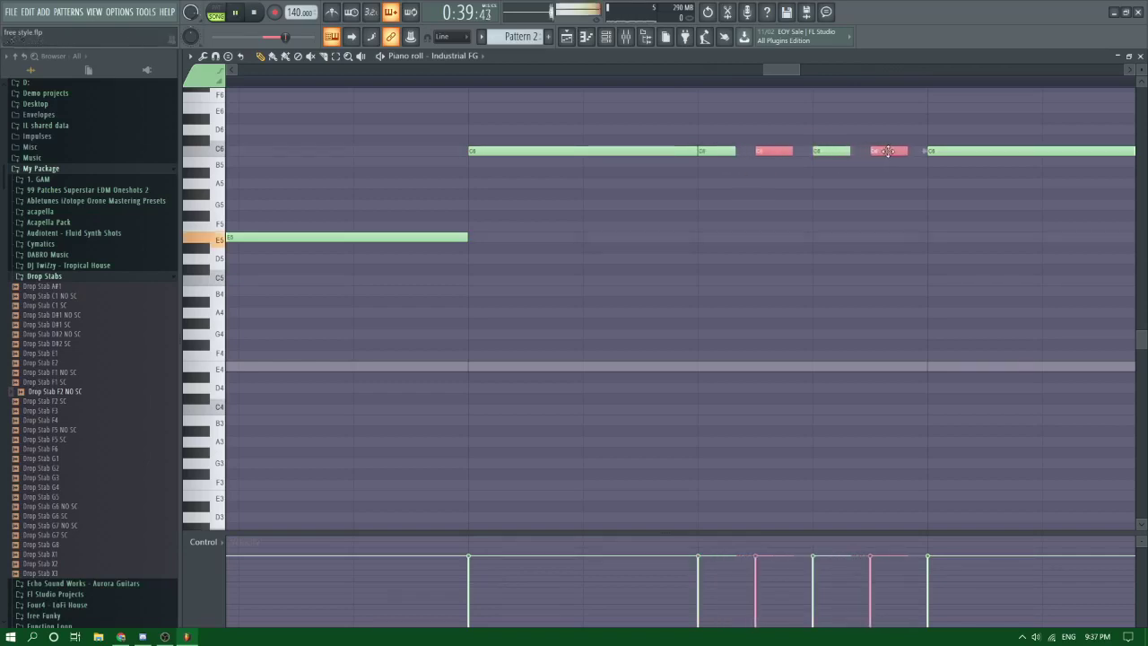
{"action": "scroll", "coordinate": [888, 151], "scroll_direction": "down", "scroll_amount": 5}
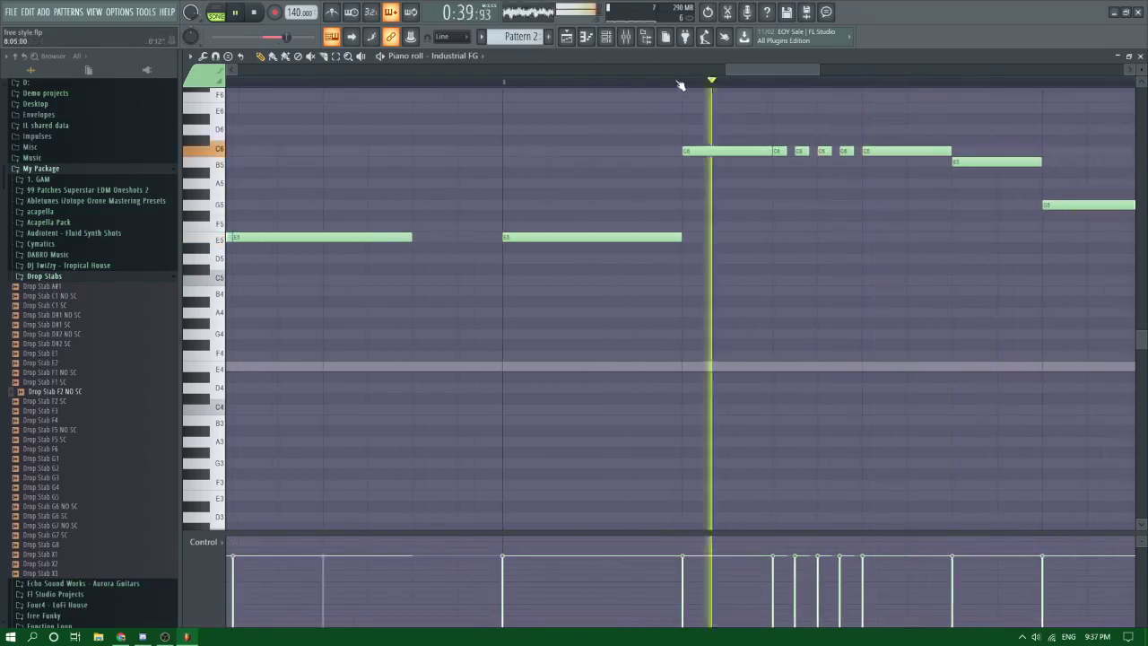
{"action": "key", "text": "space"}
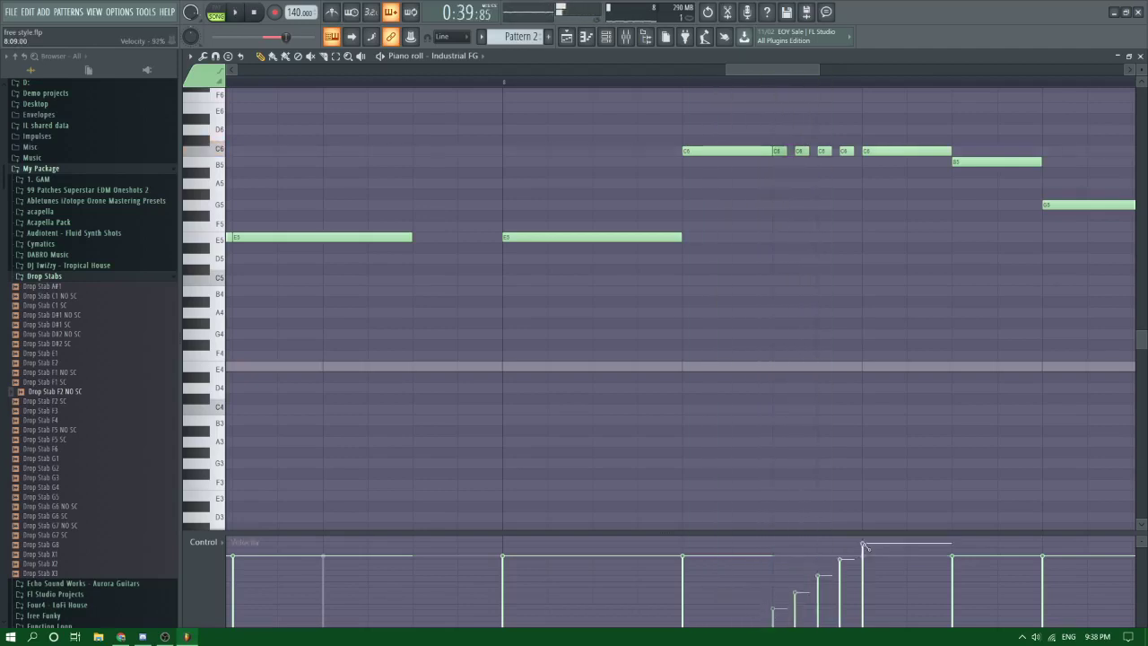
{"action": "key", "text": "space"}
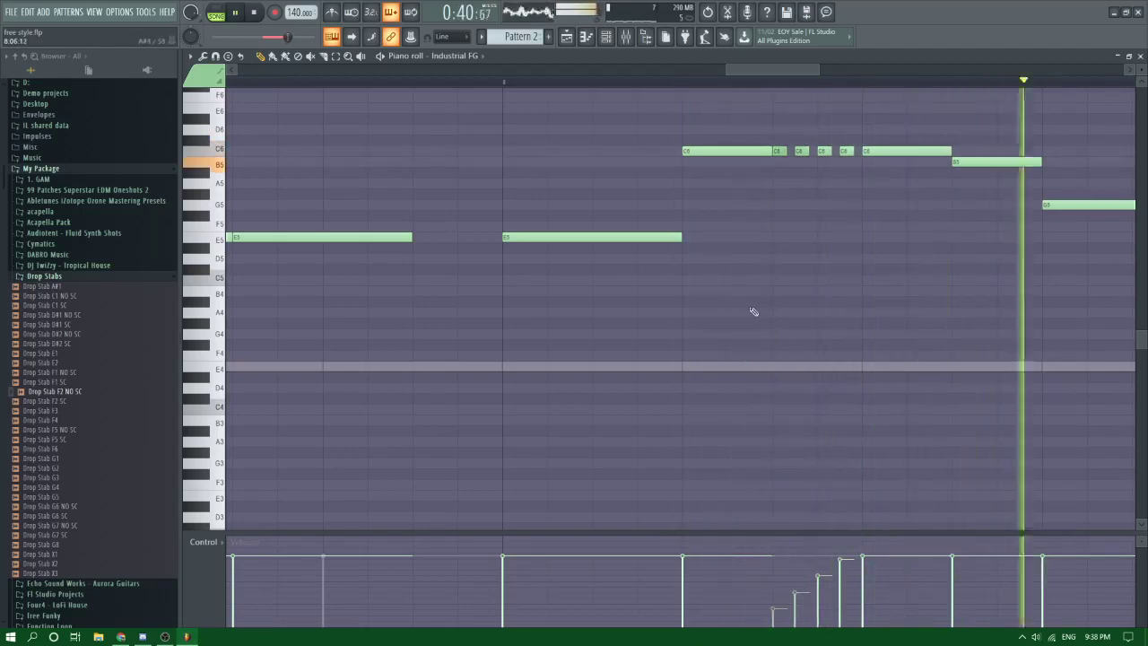
{"action": "key", "text": "space"}
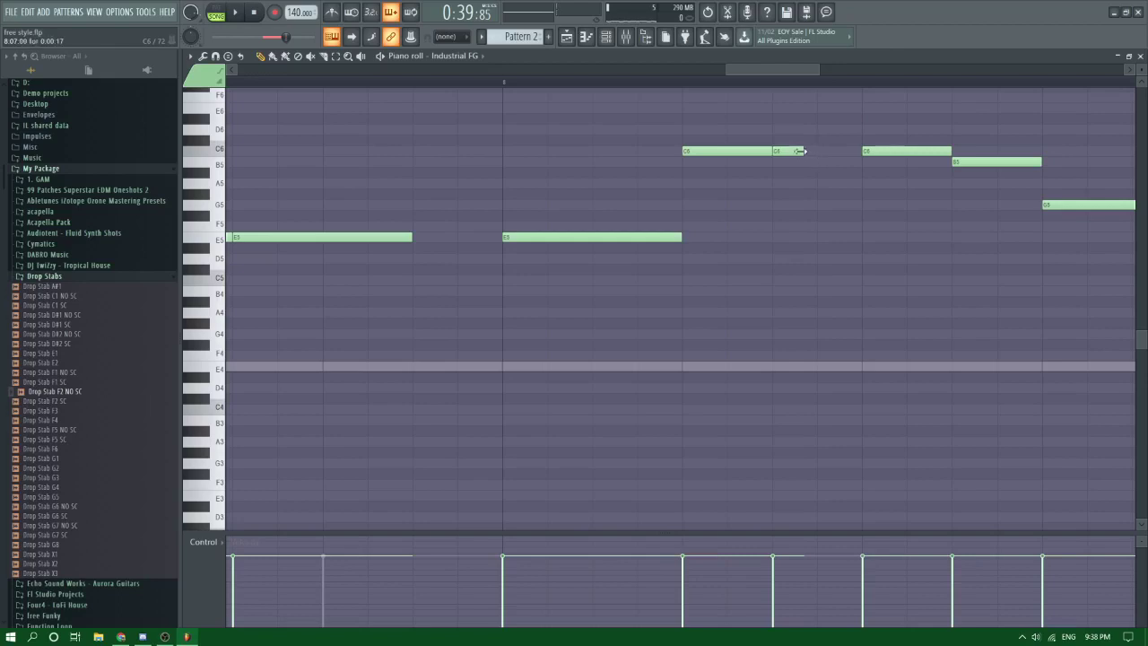
Step: Try shorter C6 notes of varied length from step 7 of bar 8 in playback, and delete the attempt
{"action": "key", "text": "space"}
{"action": "scroll", "coordinate": [771, 176], "scroll_direction": "down", "scroll_amount": 2}
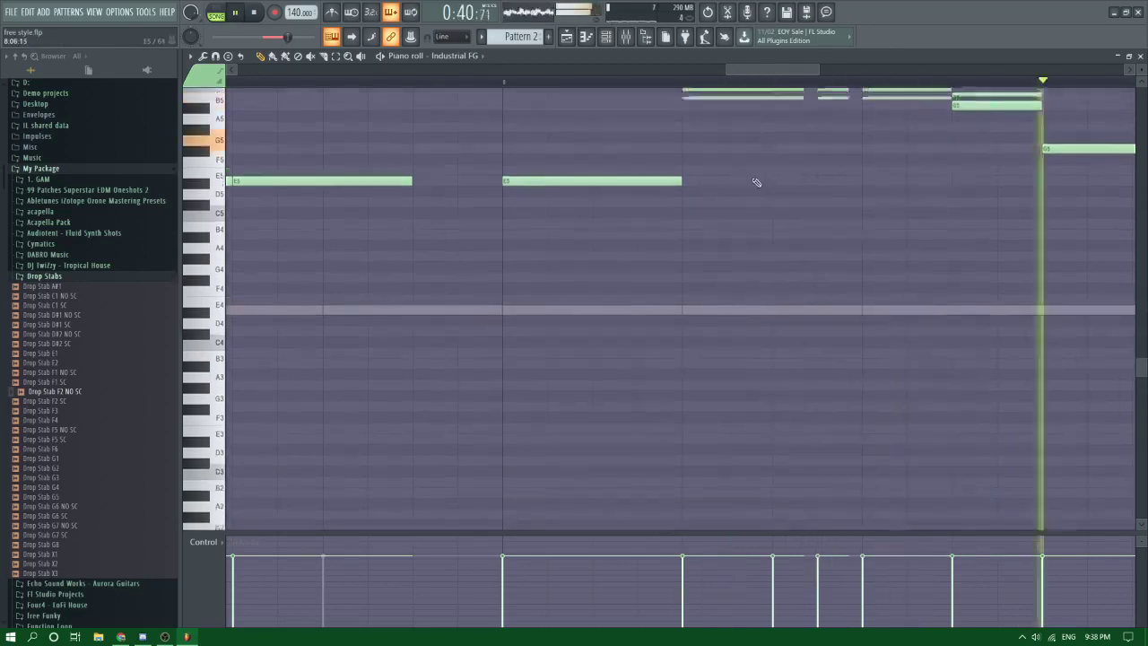
{"action": "scroll", "coordinate": [756, 182], "scroll_direction": "up", "scroll_amount": 4}
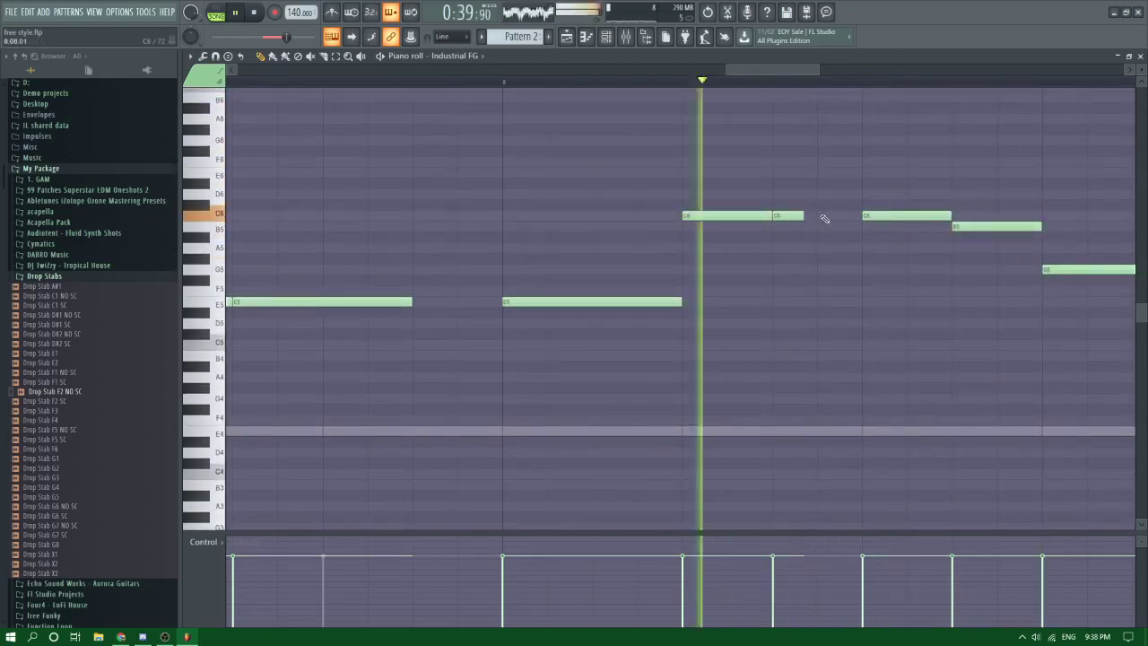
{"action": "left_click_drag", "start_coordinate": [802, 215], "coordinate": [835, 213]}
{"action": "scroll", "coordinate": [835, 213], "scroll_direction": "down", "scroll_amount": 3}
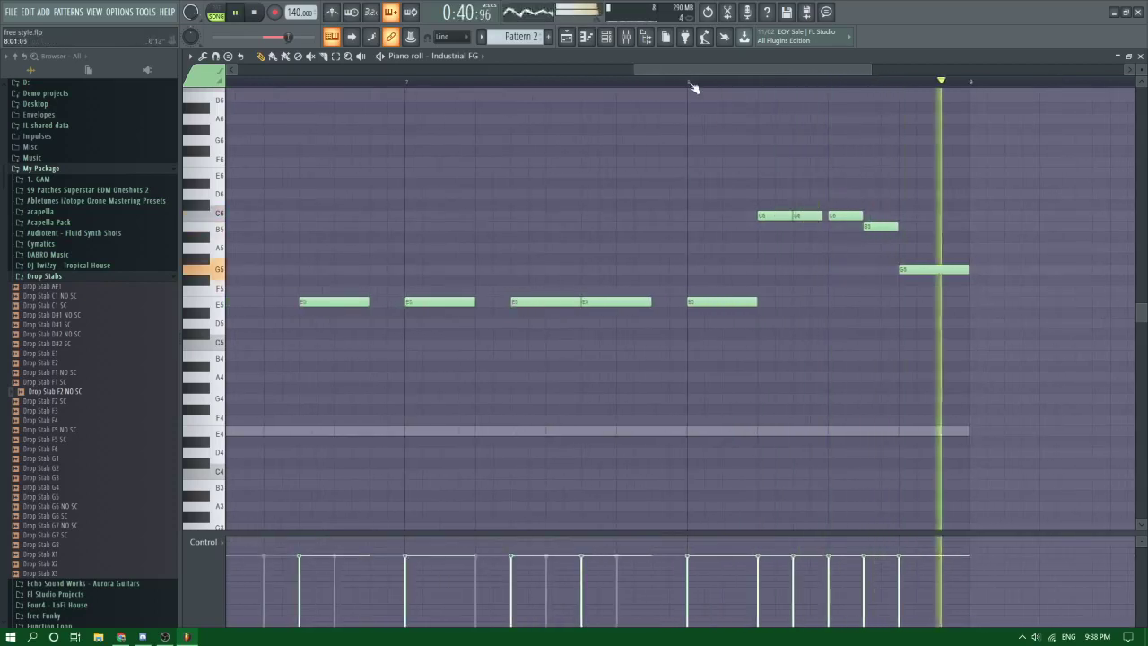
{"action": "right_click", "coordinate": [802, 217]}
Step: Place a two-step C6 note at step 7 of bar 8 and play the pattern
{"action": "key", "text": "space"}
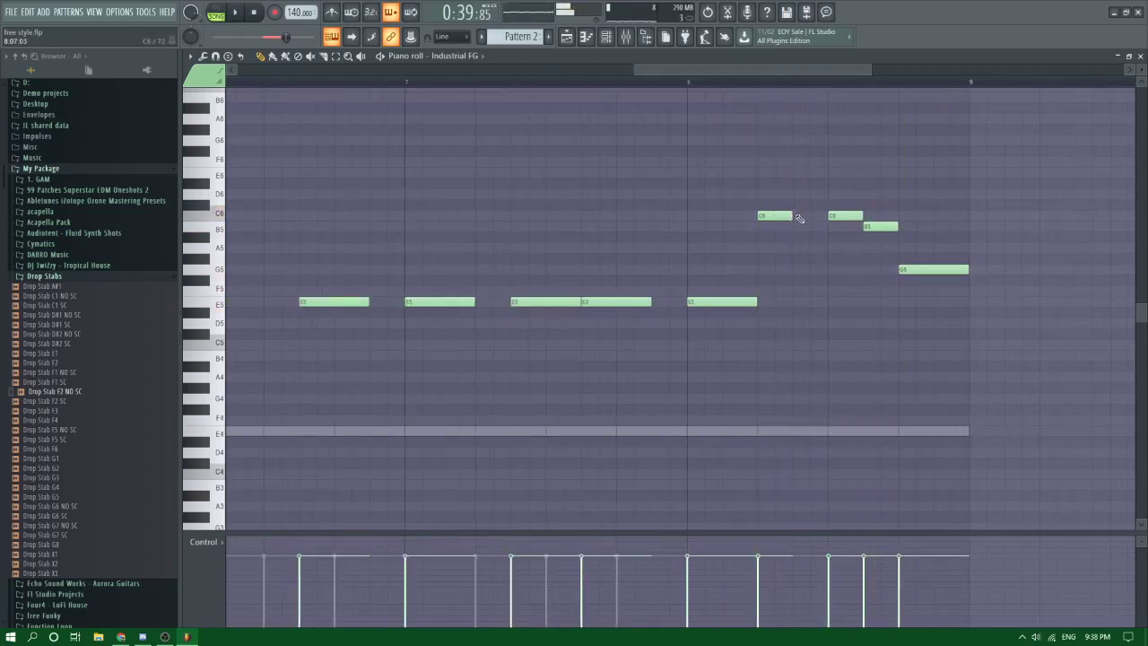
{"action": "left_click", "coordinate": [798, 216]}
{"action": "key", "text": "space"}
{"action": "scroll", "coordinate": [802, 225], "scroll_direction": "down", "scroll_amount": 2}
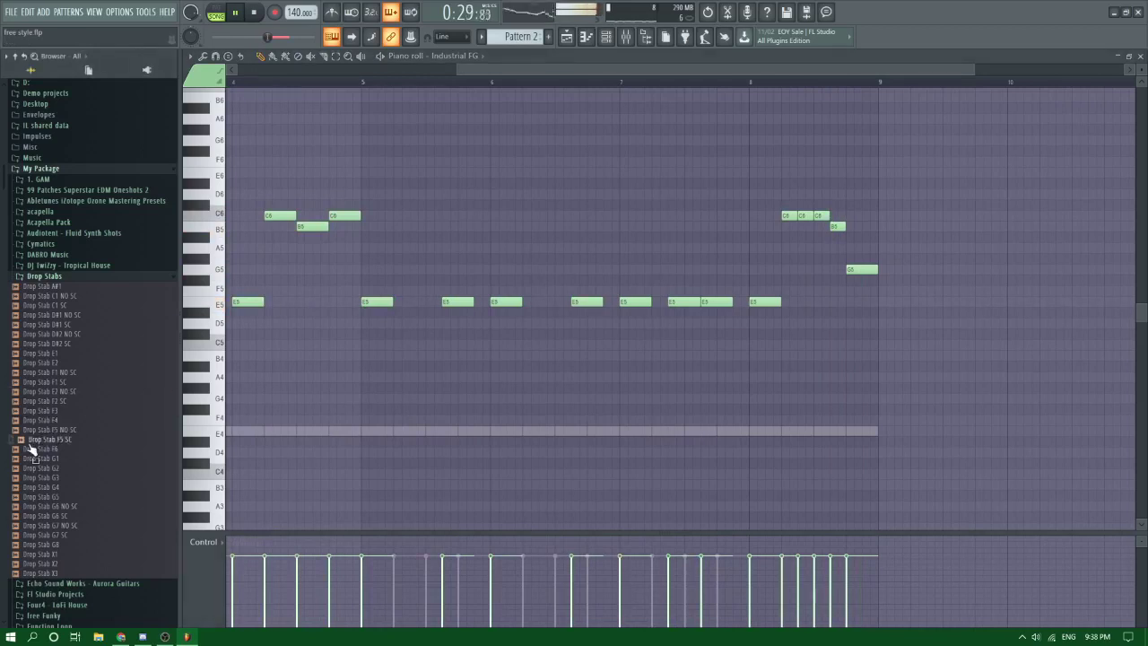
Step: Return to the playlist, load the Drop Stab G2 sample as a new channel and enable its volume envelope
{"action": "left_click", "coordinate": [567, 38]}
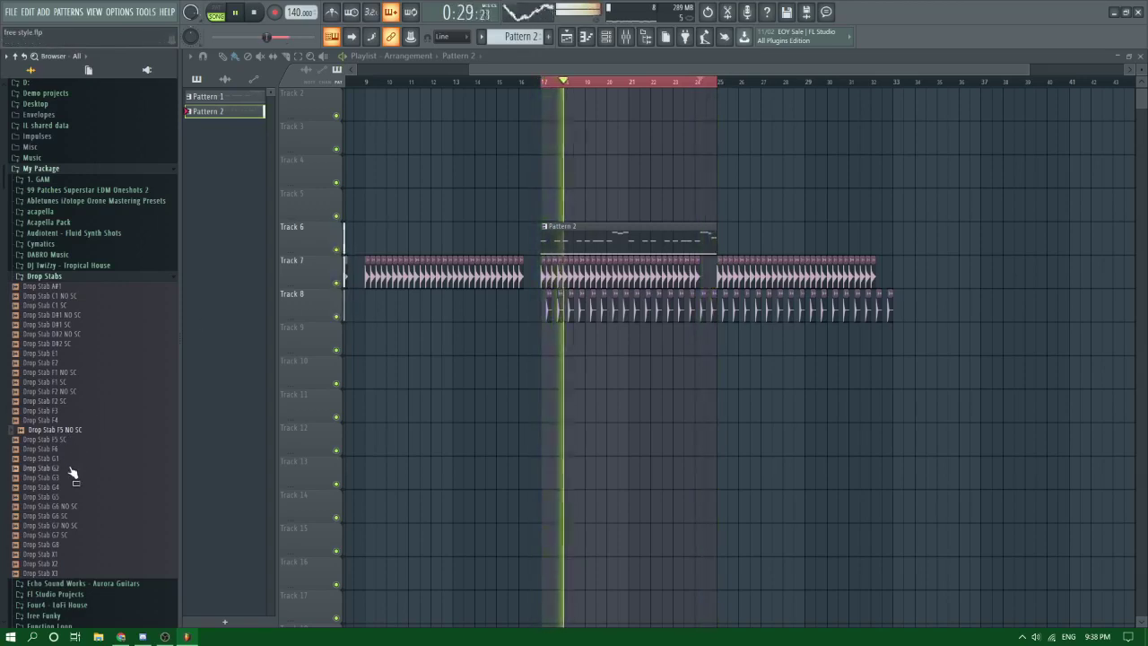
{"action": "key", "text": "F6"}
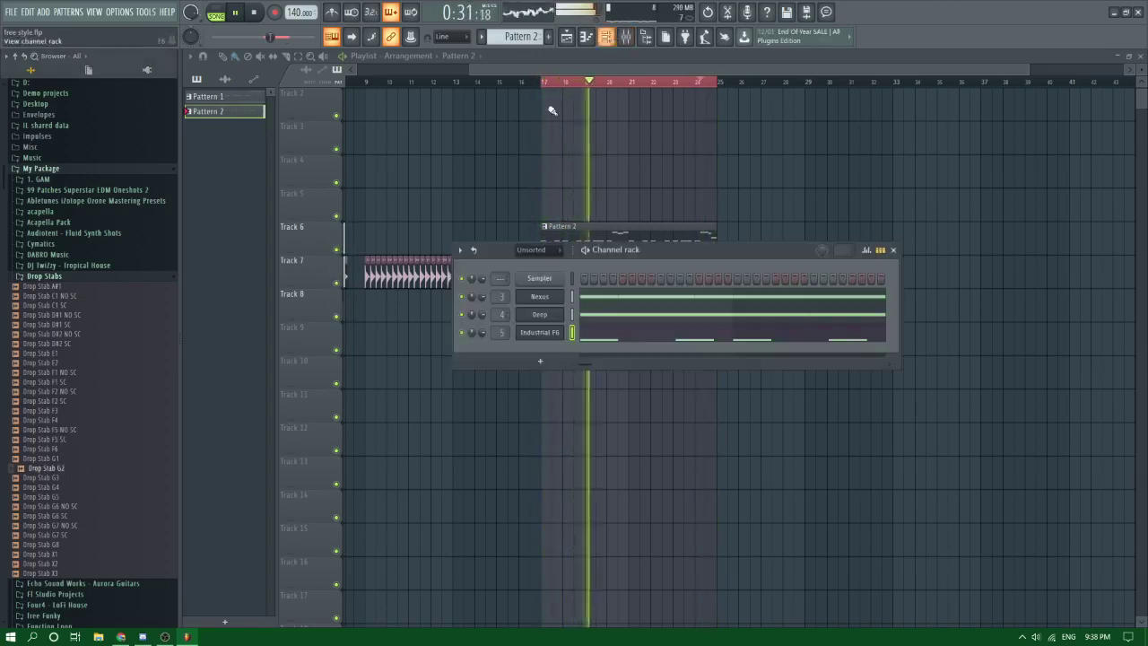
{"action": "key", "text": "space"}
{"action": "left_click_drag", "start_coordinate": [45, 477], "coordinate": [538, 349]}
{"action": "left_click", "coordinate": [539, 353]}
{"action": "left_click", "coordinate": [240, 135]}
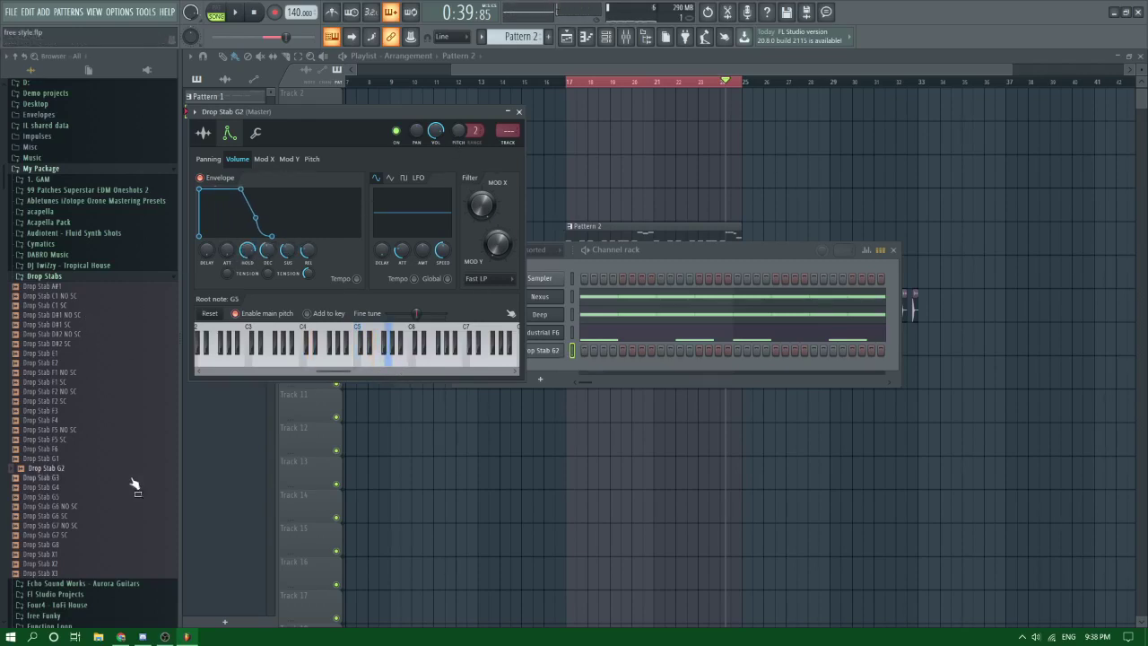
Step: Look through the remaining Drop Stabs, Rave Stabs and DABRO Music folders for another stab sound during playback
{"action": "scroll", "coordinate": [60, 558], "scroll_direction": "down", "scroll_amount": 6}
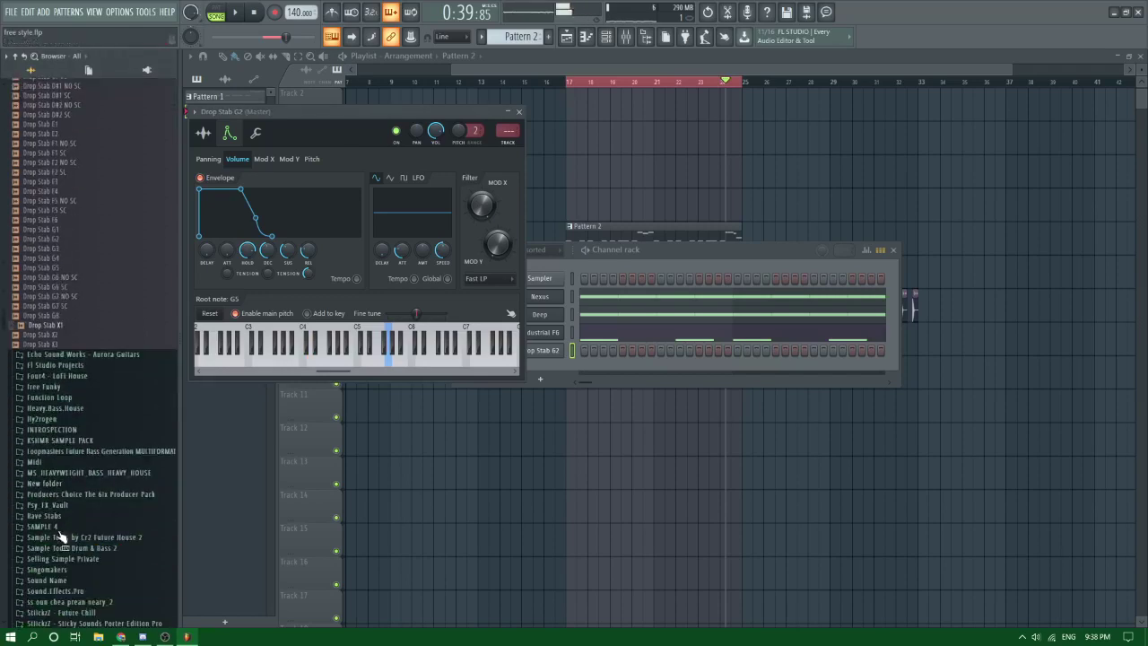
{"action": "key", "text": "space"}
{"action": "scroll", "coordinate": [36, 531], "scroll_direction": "down", "scroll_amount": 3}
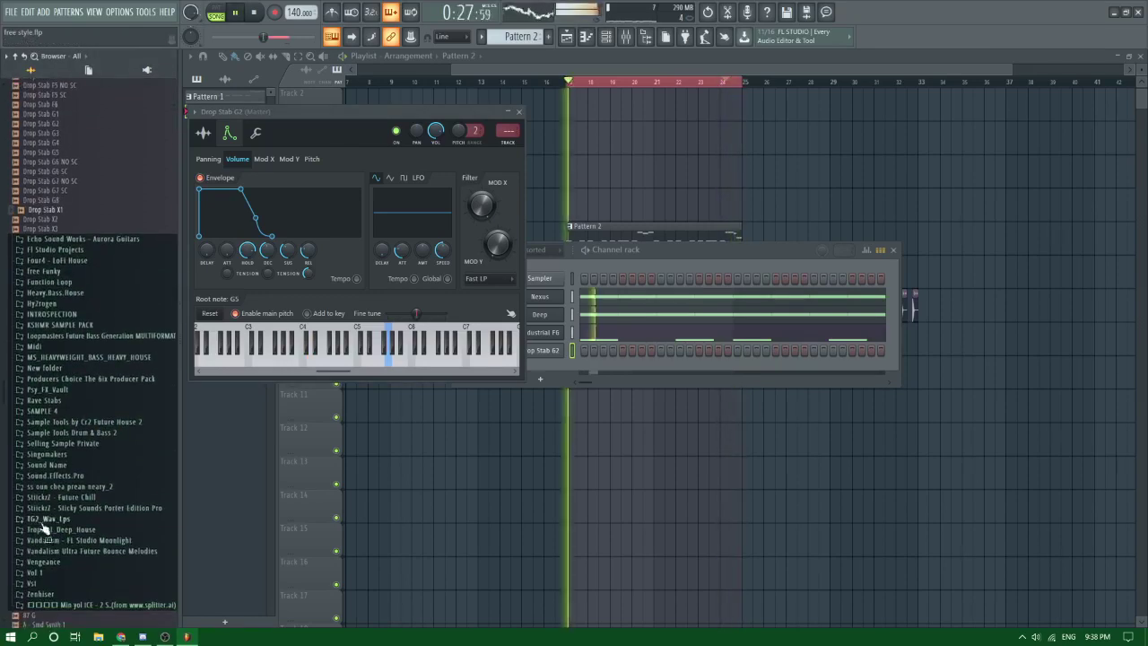
{"action": "left_click", "coordinate": [45, 399]}
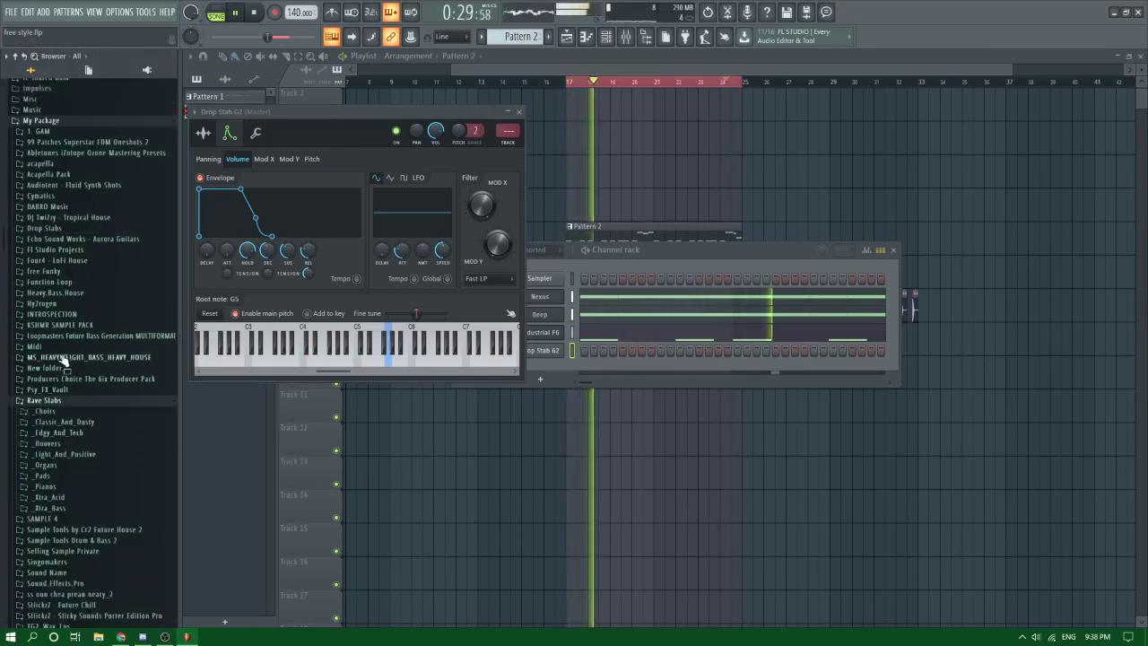
{"action": "left_click", "coordinate": [56, 207]}
{"action": "left_click", "coordinate": [61, 211]}
{"action": "scroll", "coordinate": [60, 211], "scroll_direction": "down", "scroll_amount": 3}
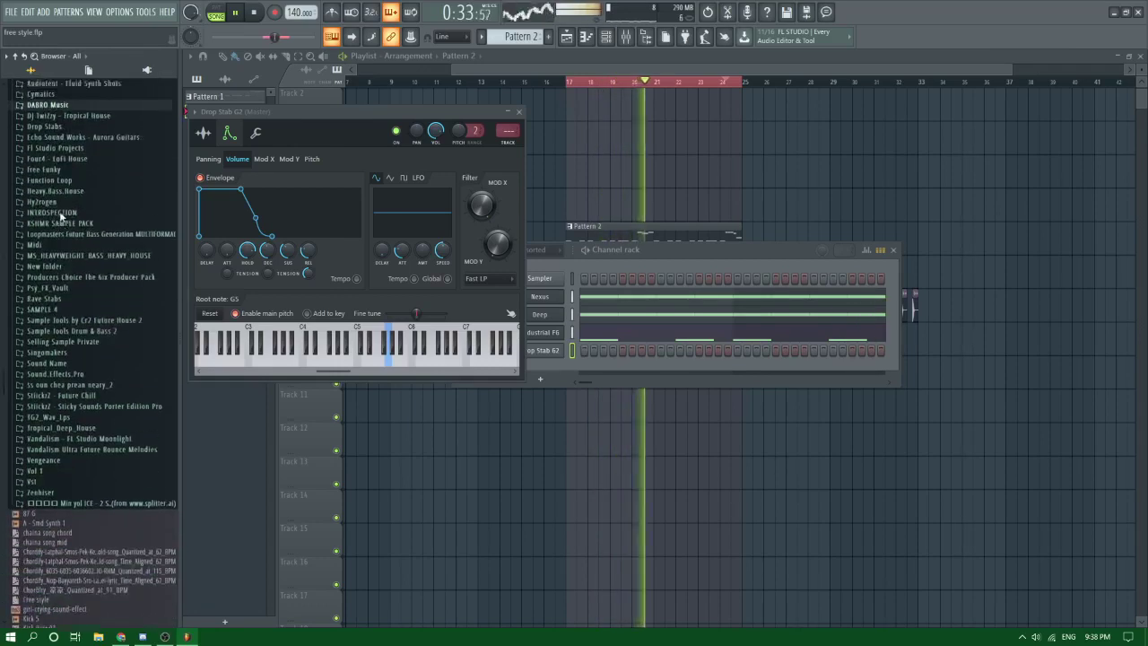
Step: Browse the Vengeance library to the VEC5 Synth folder of Essential Clubsounds vol.5 and check its bass one-shots
{"action": "left_click", "coordinate": [41, 449]}
{"action": "scroll", "coordinate": [43, 455], "scroll_direction": "down", "scroll_amount": 7}
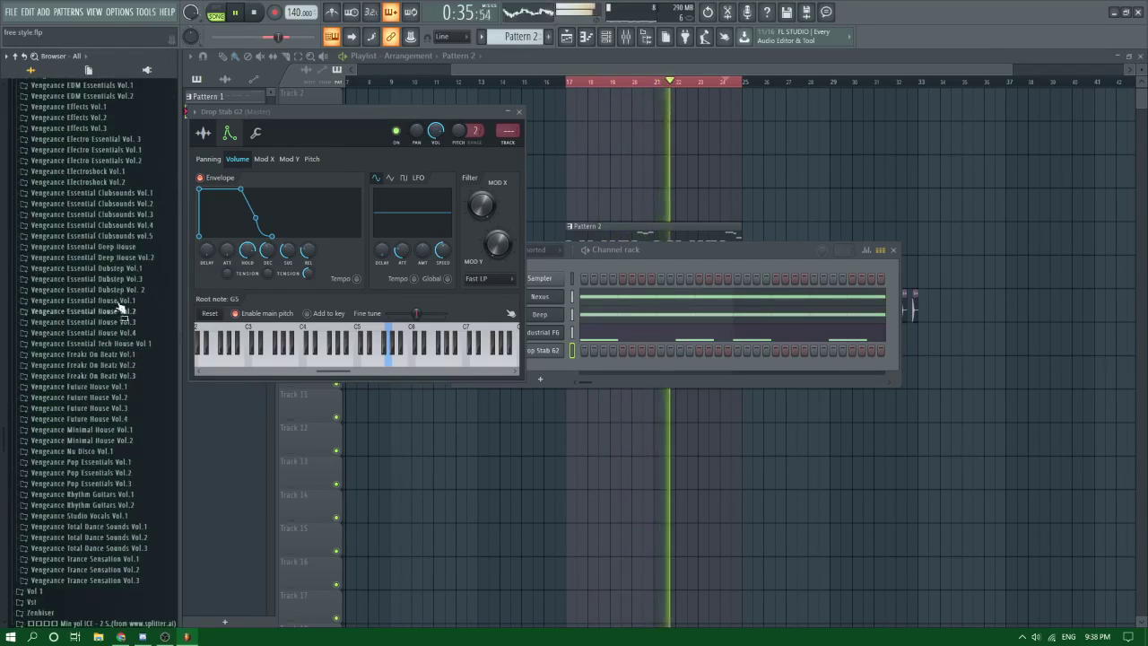
{"action": "left_click", "coordinate": [90, 235]}
{"action": "scroll", "coordinate": [128, 292], "scroll_direction": "up", "scroll_amount": 1}
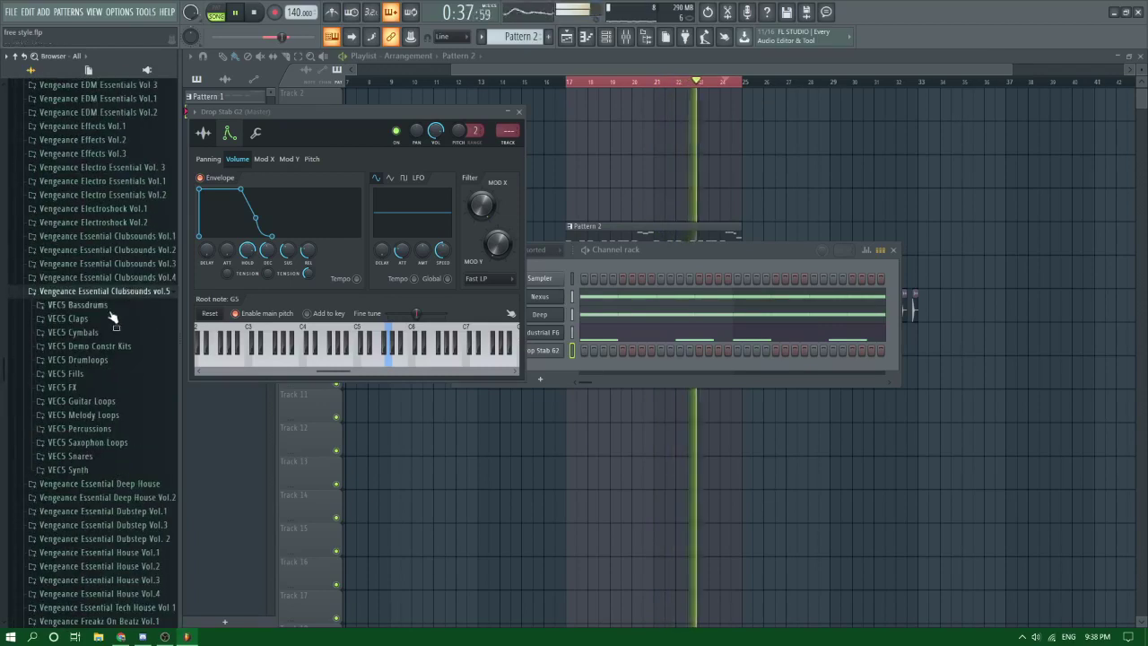
{"action": "left_click", "coordinate": [80, 471]}
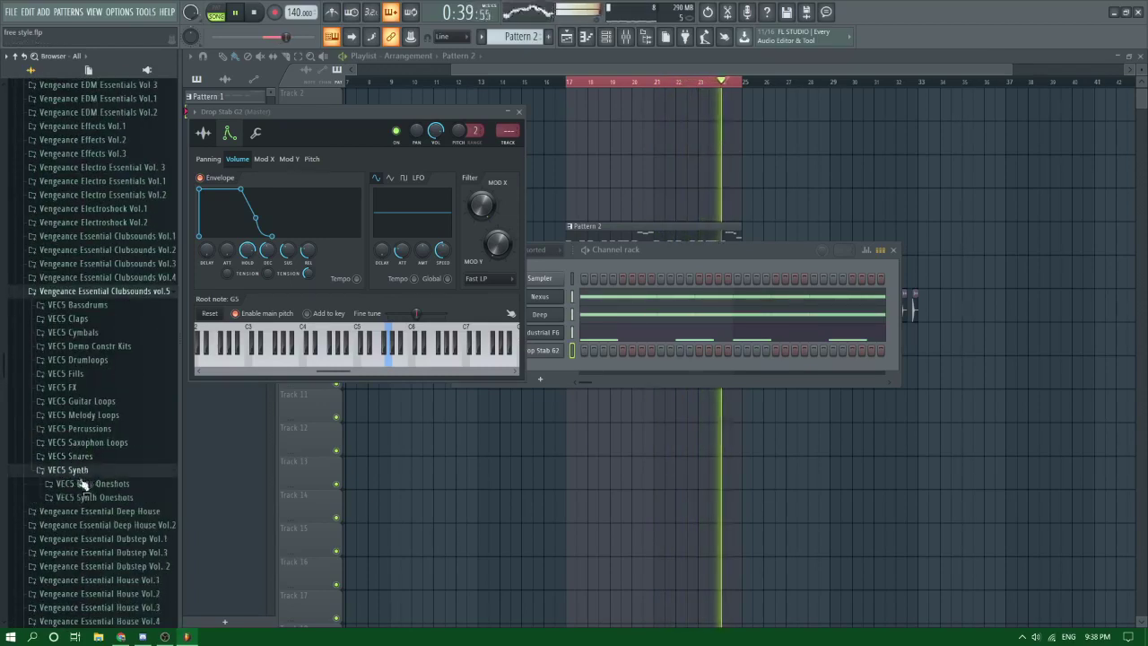
{"action": "left_click", "coordinate": [85, 485]}
{"action": "left_click", "coordinate": [100, 87]}
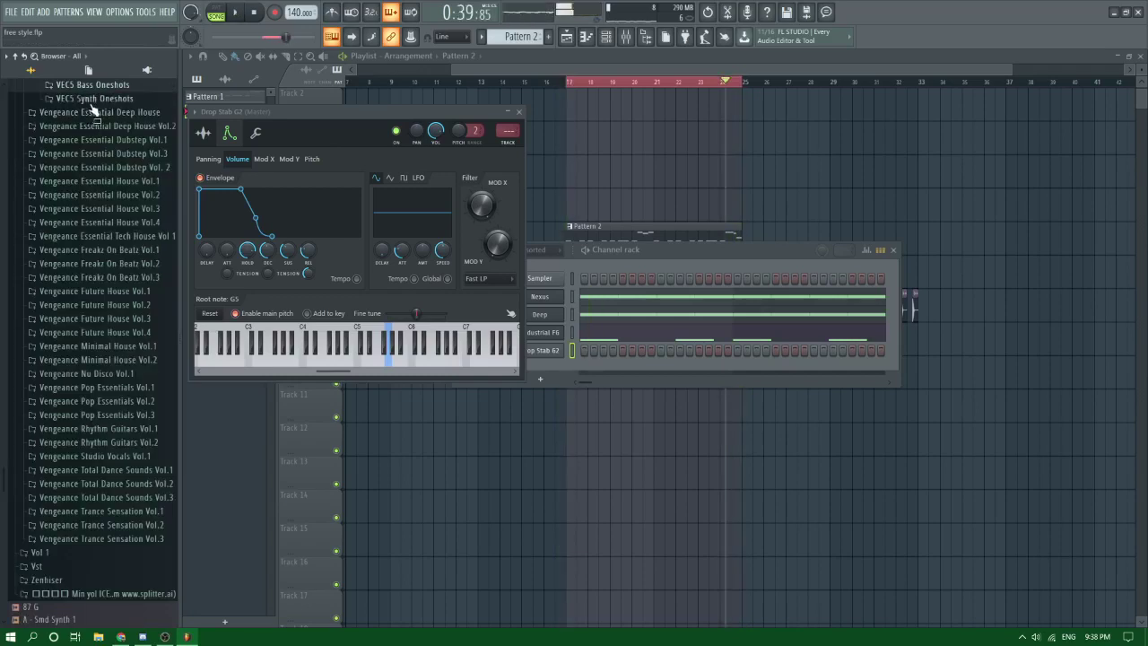
Step: Open the VEC5 Synth Oneshots folder and audition its synth shots in order to find a stab sound
{"action": "left_click", "coordinate": [94, 99]}
{"action": "left_click", "coordinate": [96, 162]}
{"action": "left_click", "coordinate": [97, 264]}
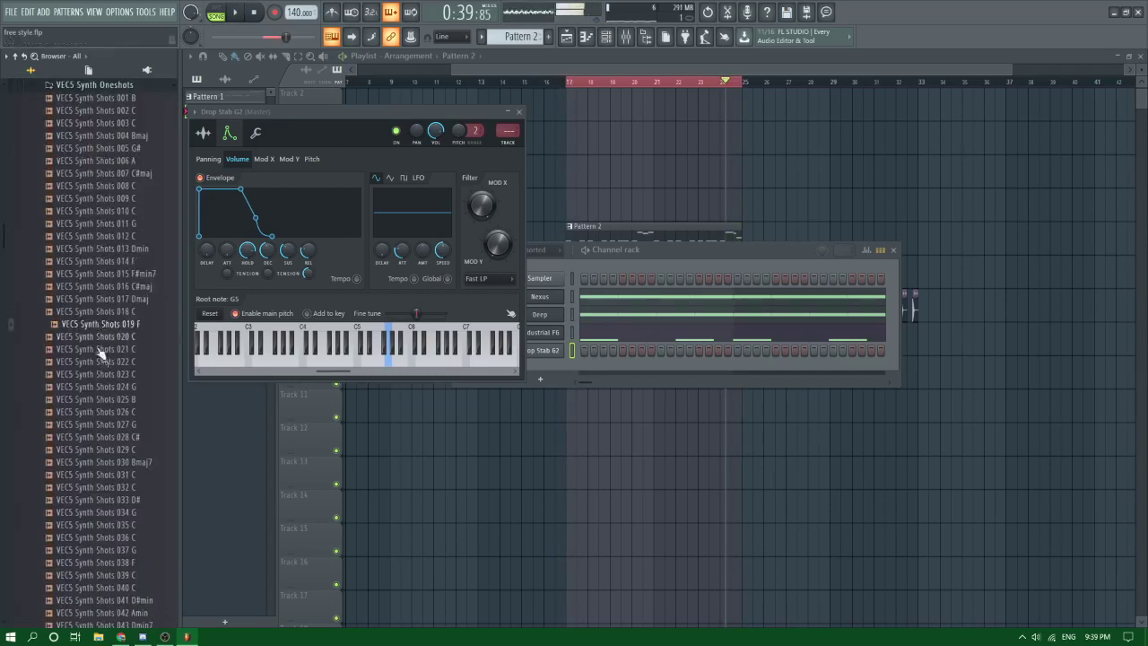
{"action": "scroll", "coordinate": [98, 359], "scroll_direction": "down", "scroll_amount": 4}
{"action": "left_click", "coordinate": [90, 401]}
{"action": "left_click", "coordinate": [92, 437]}
{"action": "left_click", "coordinate": [95, 451]}
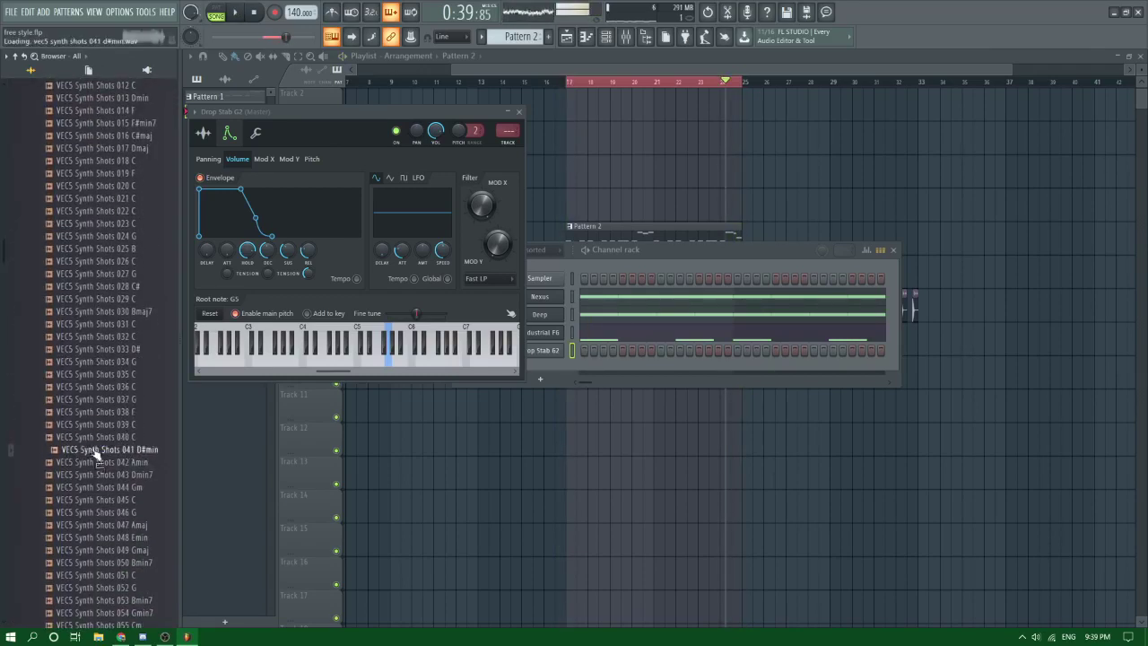
{"action": "left_click", "coordinate": [97, 463]}
{"action": "left_click", "coordinate": [97, 477]}
{"action": "left_click", "coordinate": [91, 502]}
{"action": "scroll", "coordinate": [95, 493], "scroll_direction": "down", "scroll_amount": 6}
{"action": "left_click", "coordinate": [106, 391]}
{"action": "left_click", "coordinate": [121, 362]}
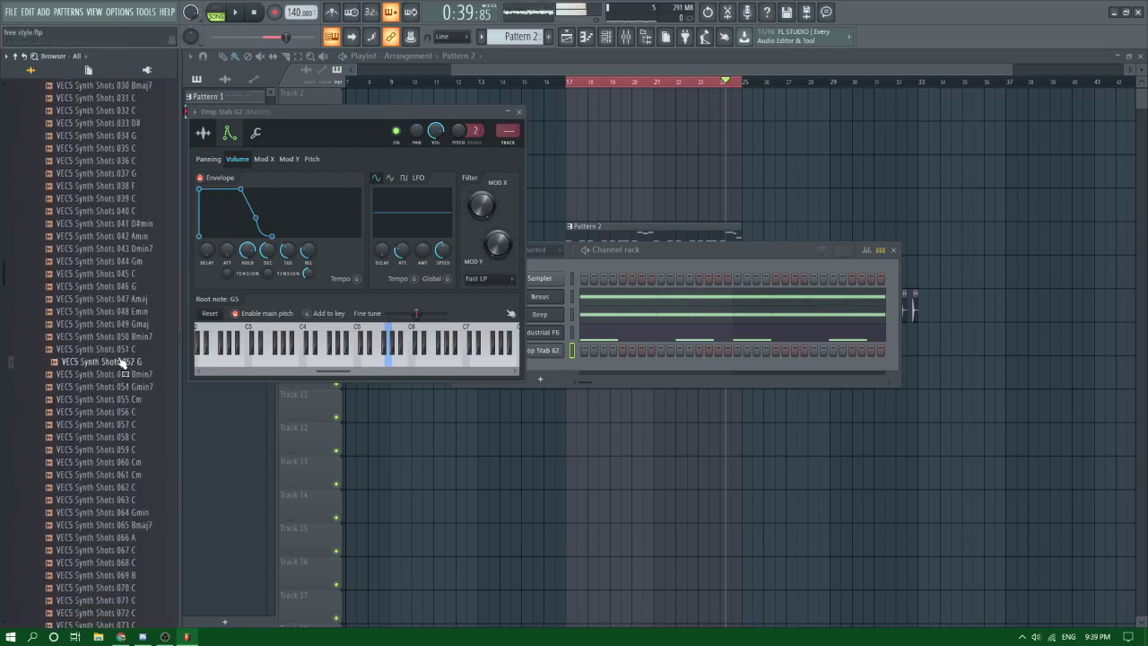
{"action": "scroll", "coordinate": [112, 484], "scroll_direction": "down", "scroll_amount": 6}
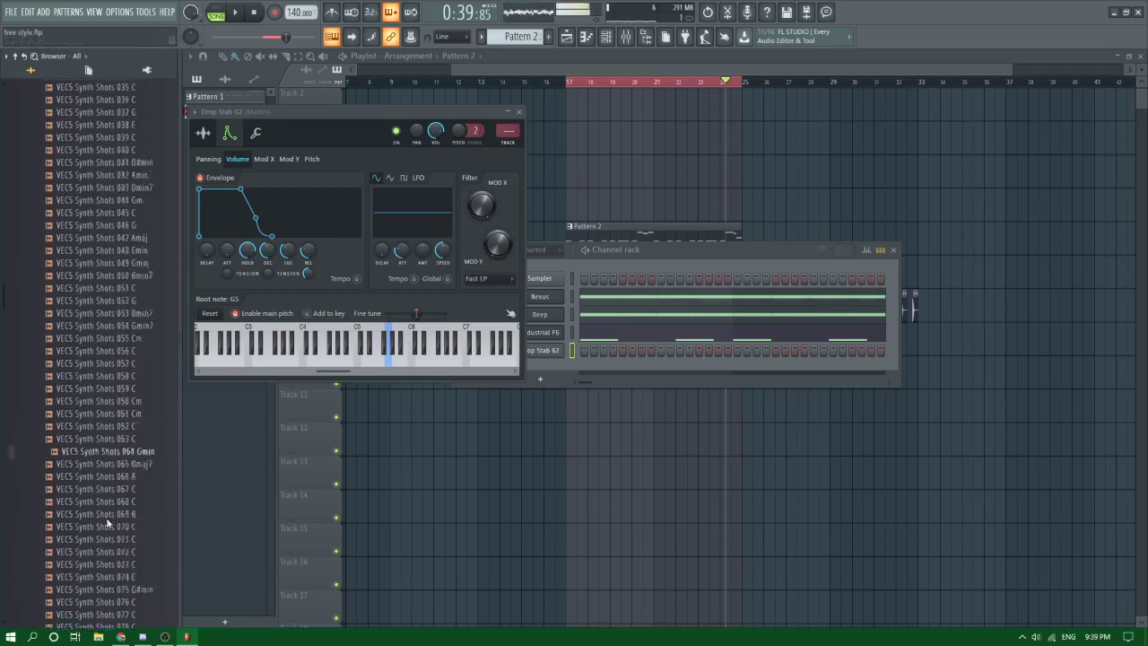
{"action": "left_click", "coordinate": [101, 377]}
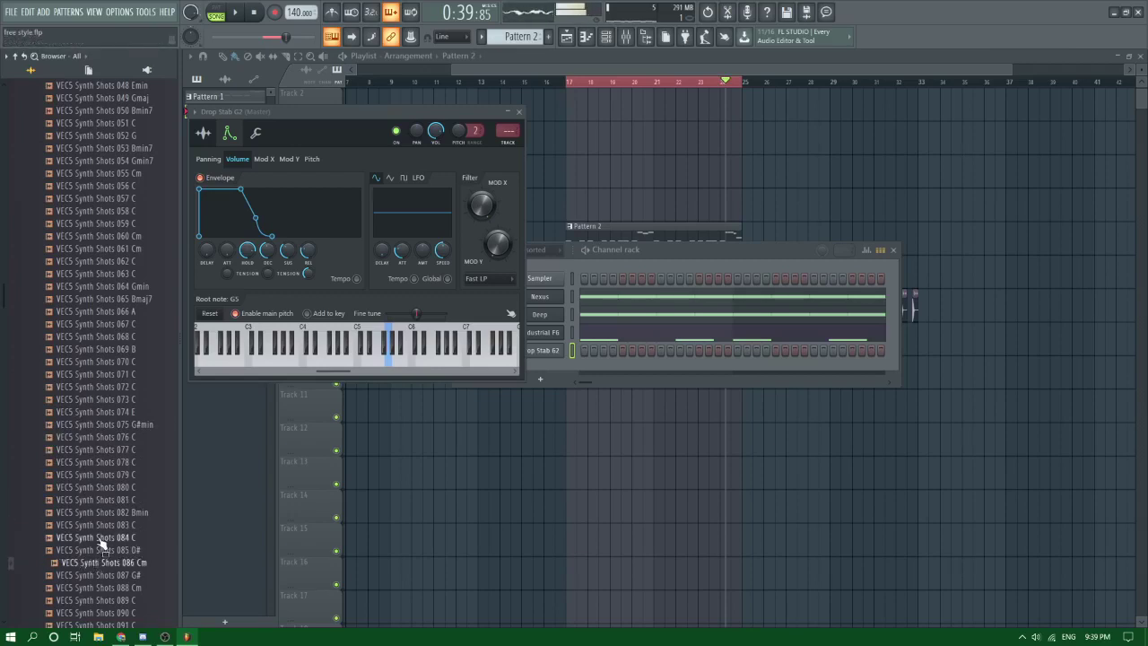
Step: Preview further synth shots and load VEC5 Synth Shots 115 C into the channel in place of Drop Stab G2
{"action": "scroll", "coordinate": [106, 537], "scroll_direction": "down", "scroll_amount": 6}
{"action": "left_click", "coordinate": [108, 475]}
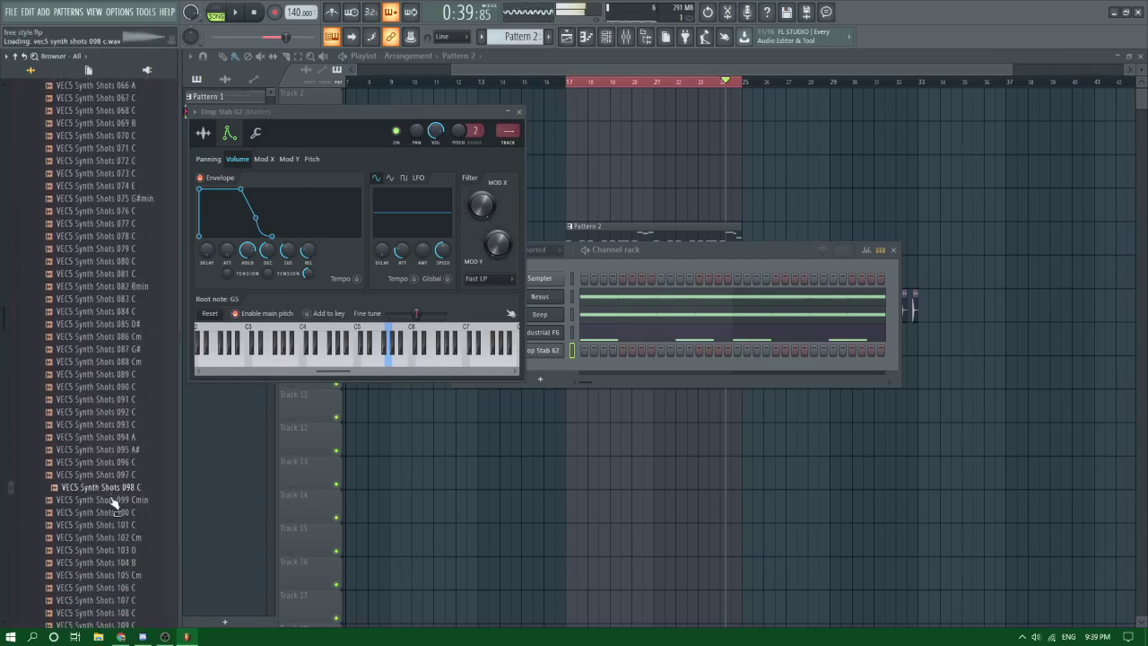
{"action": "scroll", "coordinate": [113, 525], "scroll_direction": "down", "scroll_amount": 6}
{"action": "left_click", "coordinate": [104, 436]}
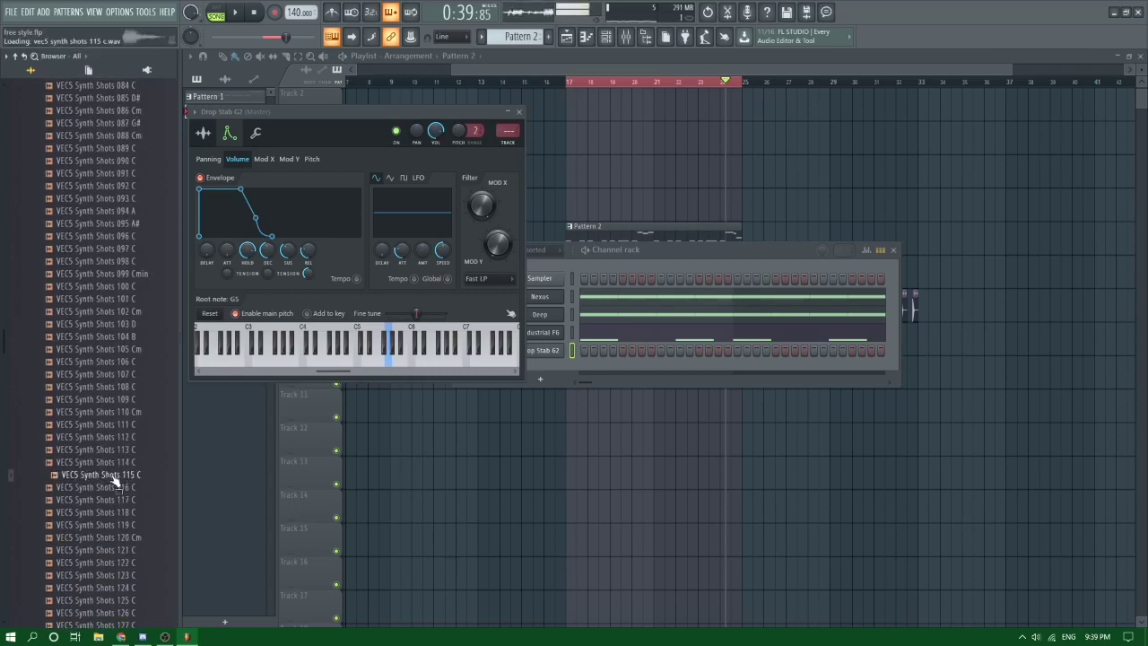
{"action": "left_click_drag", "start_coordinate": [326, 125], "coordinate": [326, 125]}
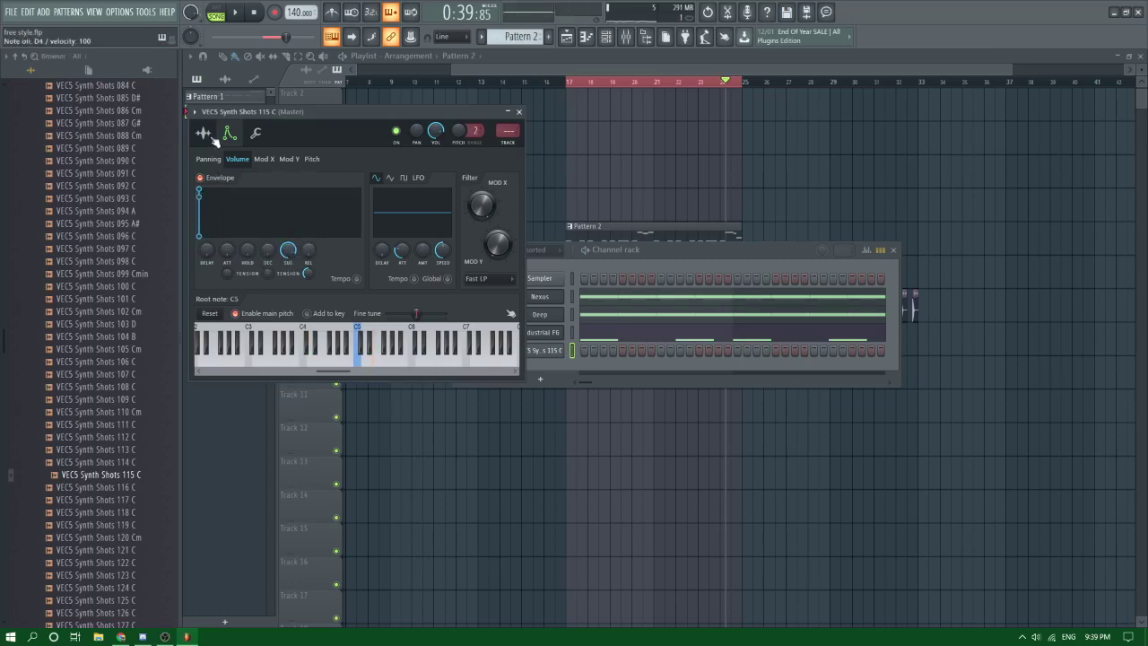
Step: Reset the volume envelope controls of the VEC5 Synth Shots 115 C channel and set its hold time to 46%
{"action": "right_click", "coordinate": [299, 254]}
{"action": "left_click", "coordinate": [306, 262]}
{"action": "right_click", "coordinate": [293, 255]}
{"action": "left_click", "coordinate": [301, 262]}
{"action": "right_click", "coordinate": [206, 253]}
{"action": "left_click", "coordinate": [214, 260]}
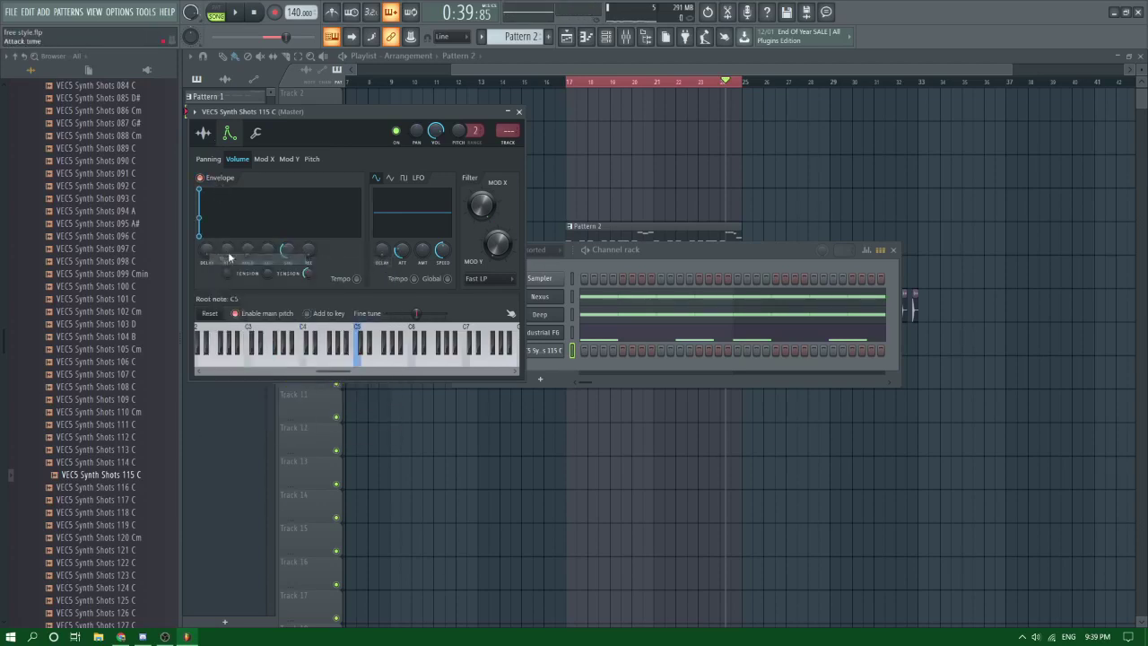
{"action": "right_click", "coordinate": [229, 256]}
{"action": "left_click", "coordinate": [242, 261]}
{"action": "right_click", "coordinate": [253, 252]}
{"action": "left_click", "coordinate": [263, 259]}
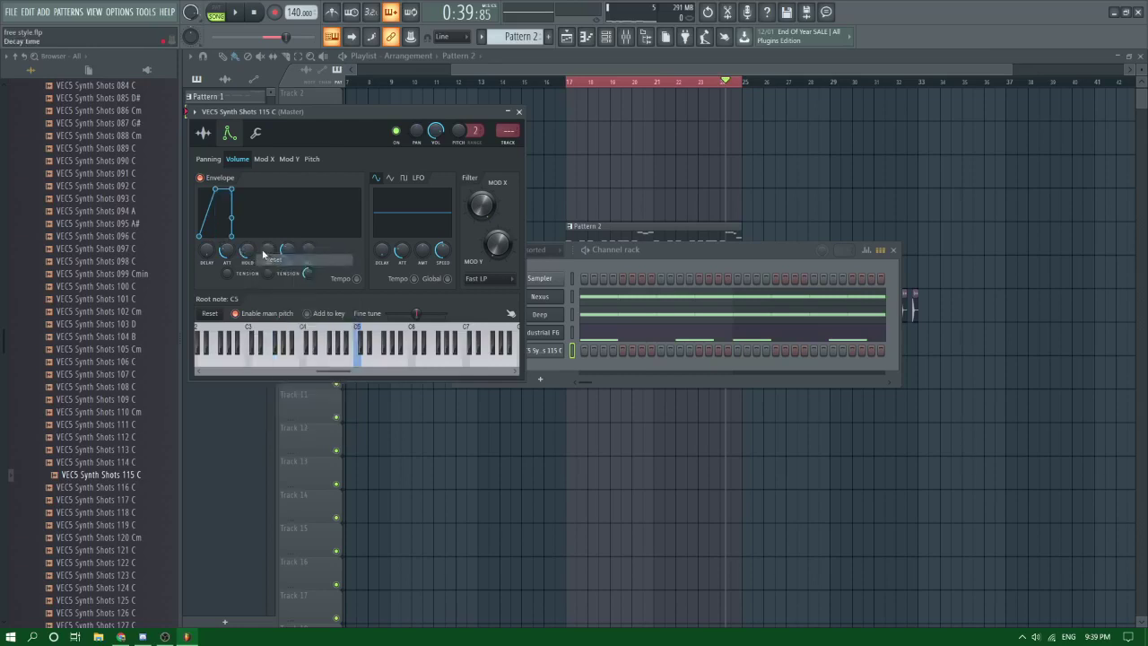
{"action": "right_click", "coordinate": [262, 250]}
{"action": "left_click", "coordinate": [276, 256]}
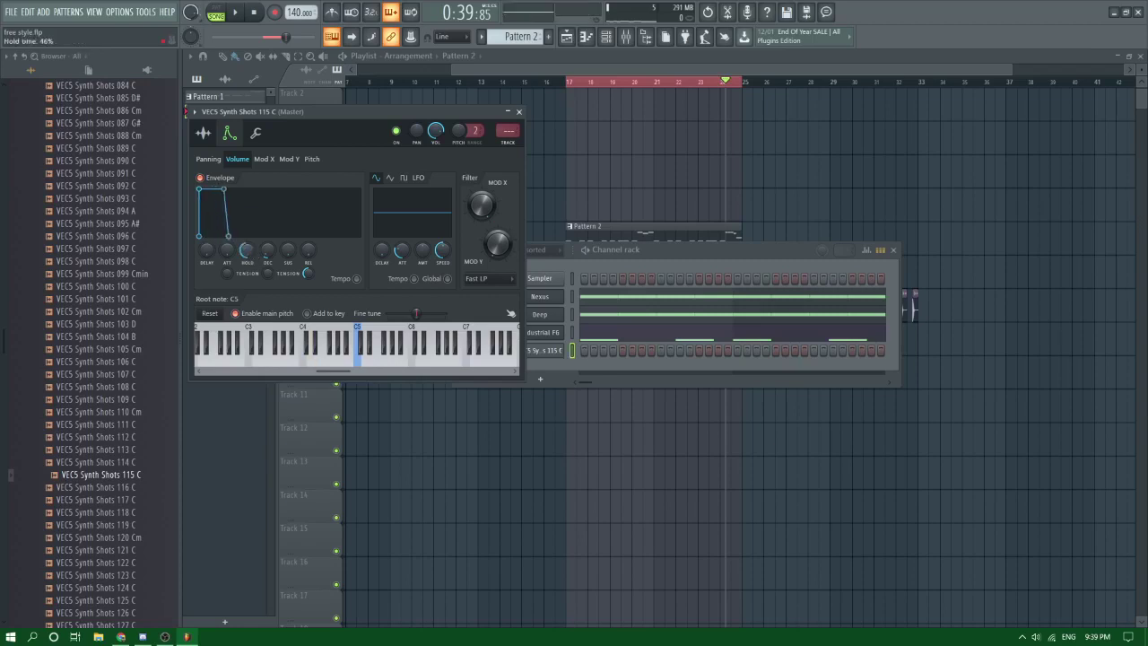
Step: Check the sample and miscellaneous settings of the VEC5 Synth Shots 115 C channel while playing test notes
{"action": "left_click", "coordinate": [204, 132]}
{"action": "left_click_drag", "start_coordinate": [427, 182], "coordinate": [431, 178]}
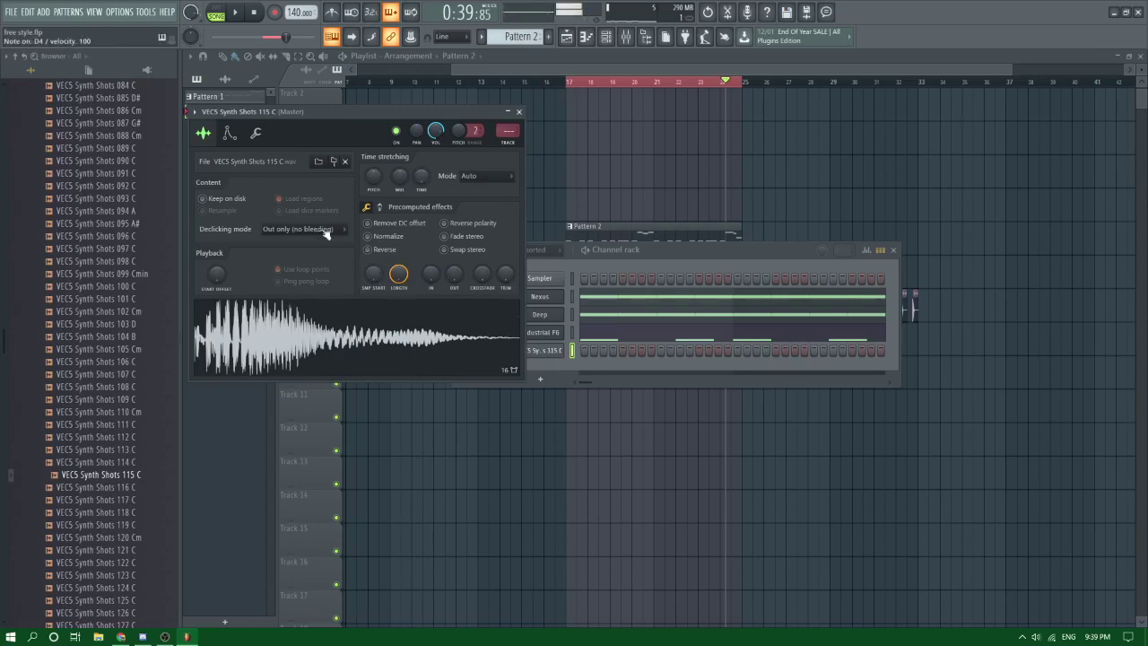
{"action": "left_click", "coordinate": [258, 134]}
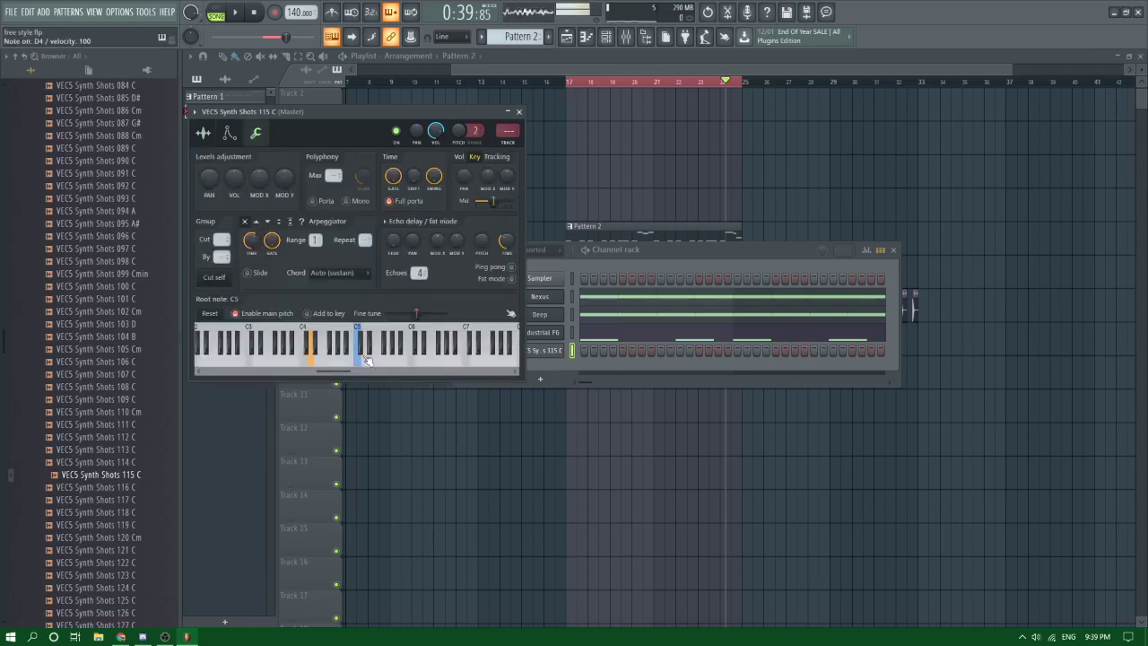
Step: Try short E5 notes in bar 2 of the VEC5 Synth Shots 115 C piano roll during playback
{"action": "right_click", "coordinate": [561, 351]}
{"action": "left_click", "coordinate": [591, 351]}
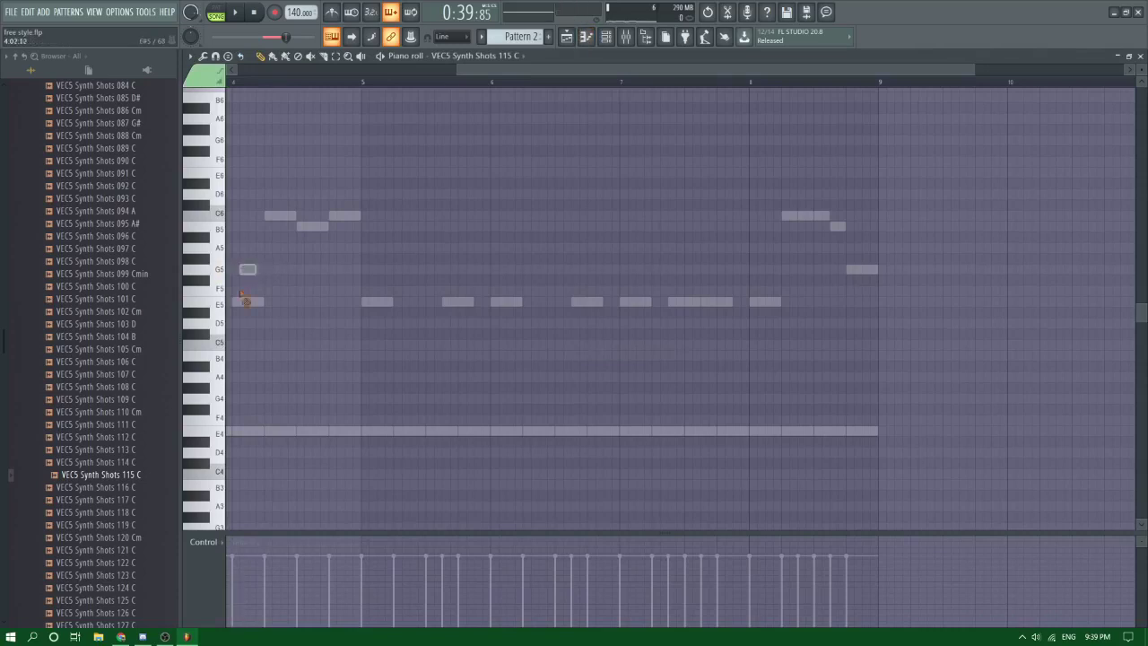
{"action": "key", "text": "space"}
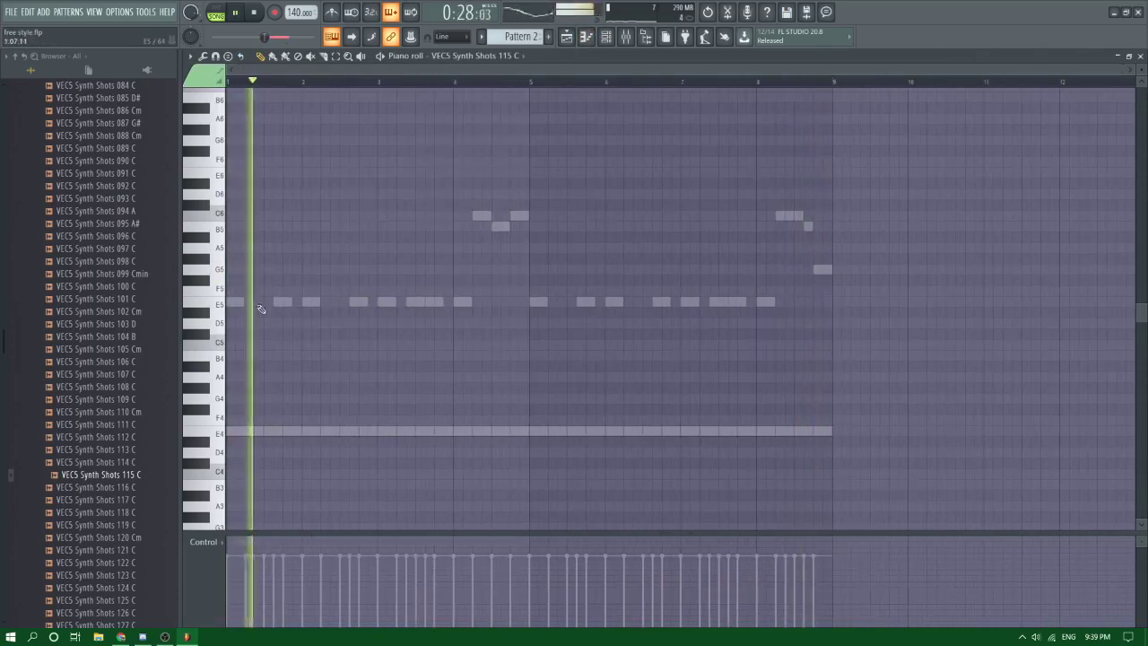
{"action": "left_click", "coordinate": [334, 304]}
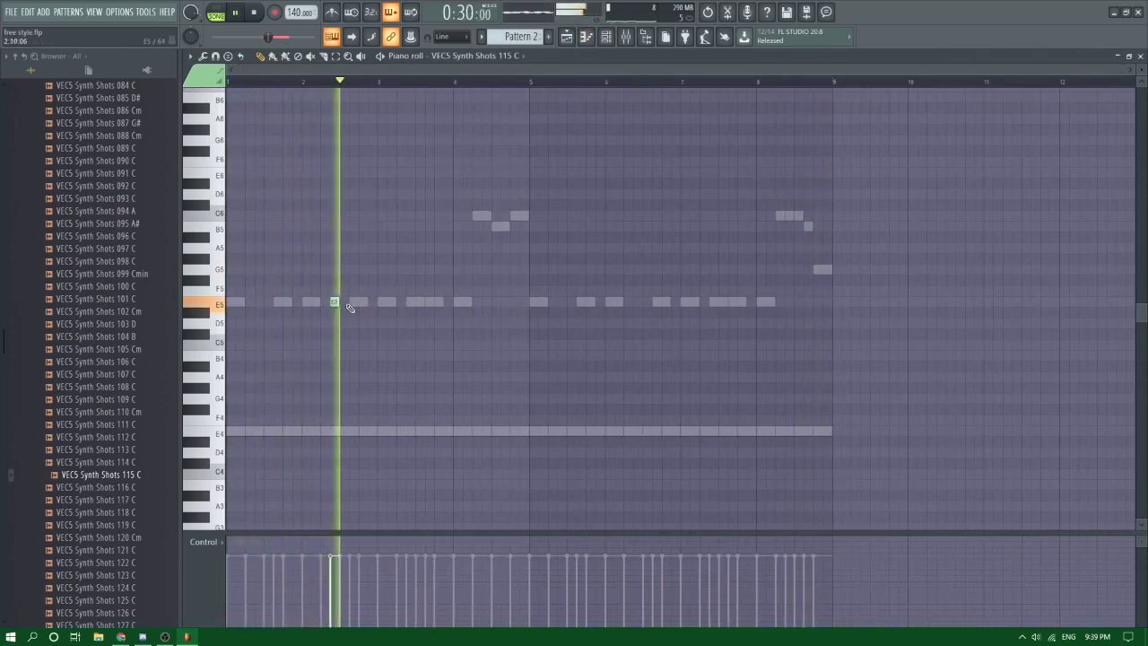
{"action": "scroll", "coordinate": [347, 307], "scroll_direction": "up", "scroll_amount": 2}
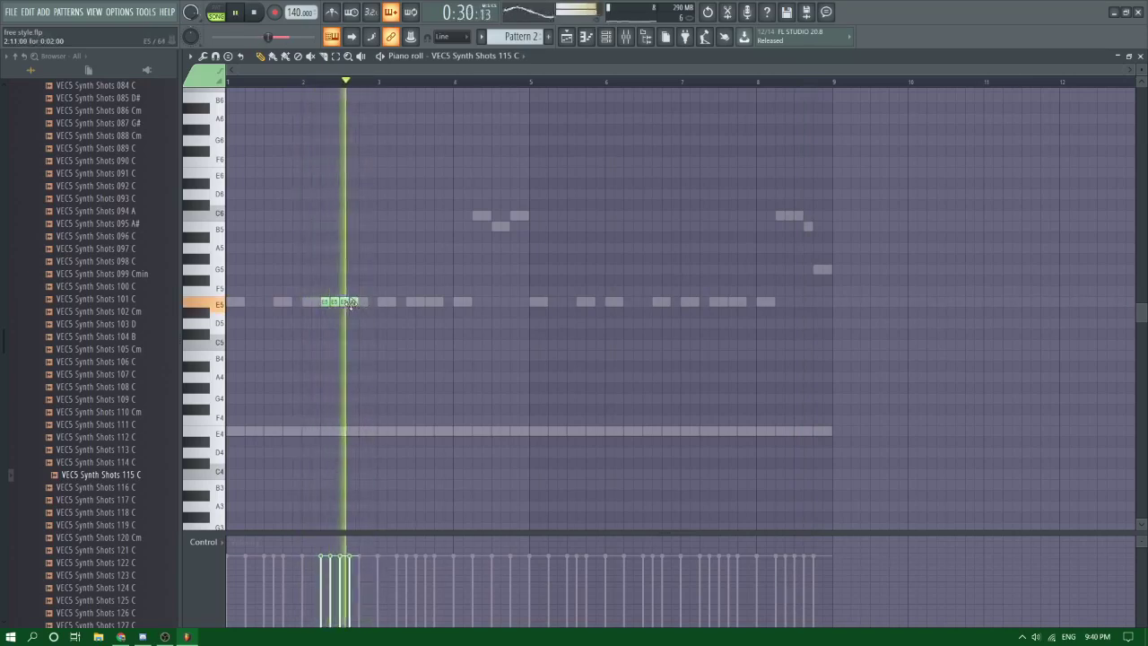
{"action": "key", "text": "space"}
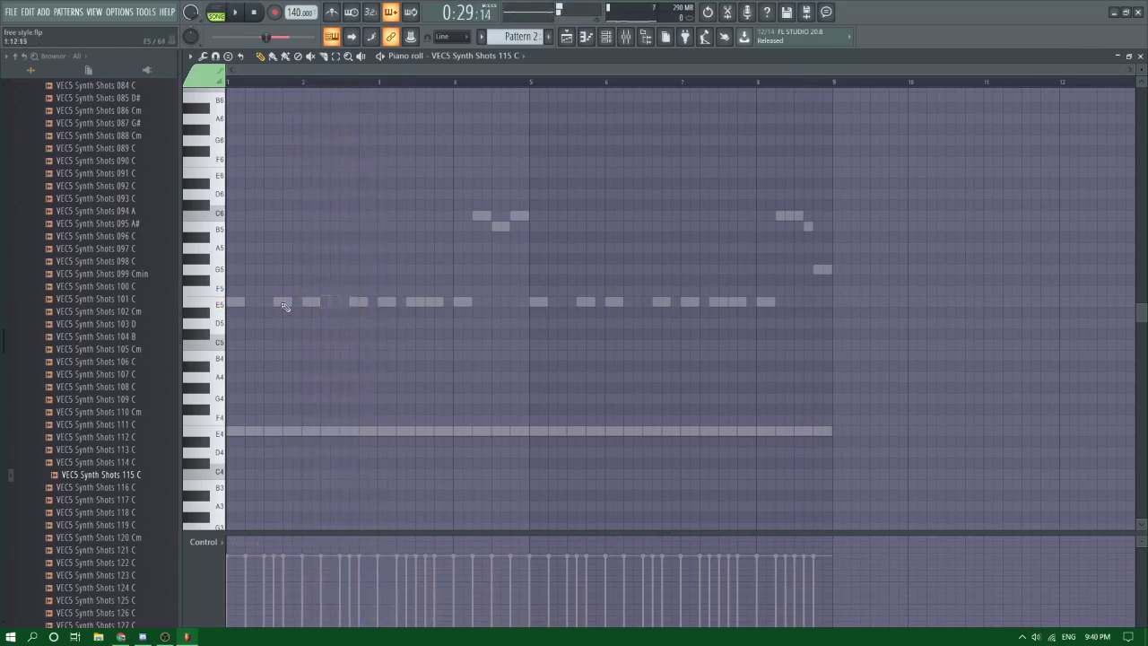
Step: Return to the playlist, preview more synth shots and load VEC5 Synth Shots 152 G as a new channel
{"action": "key", "text": "space"}
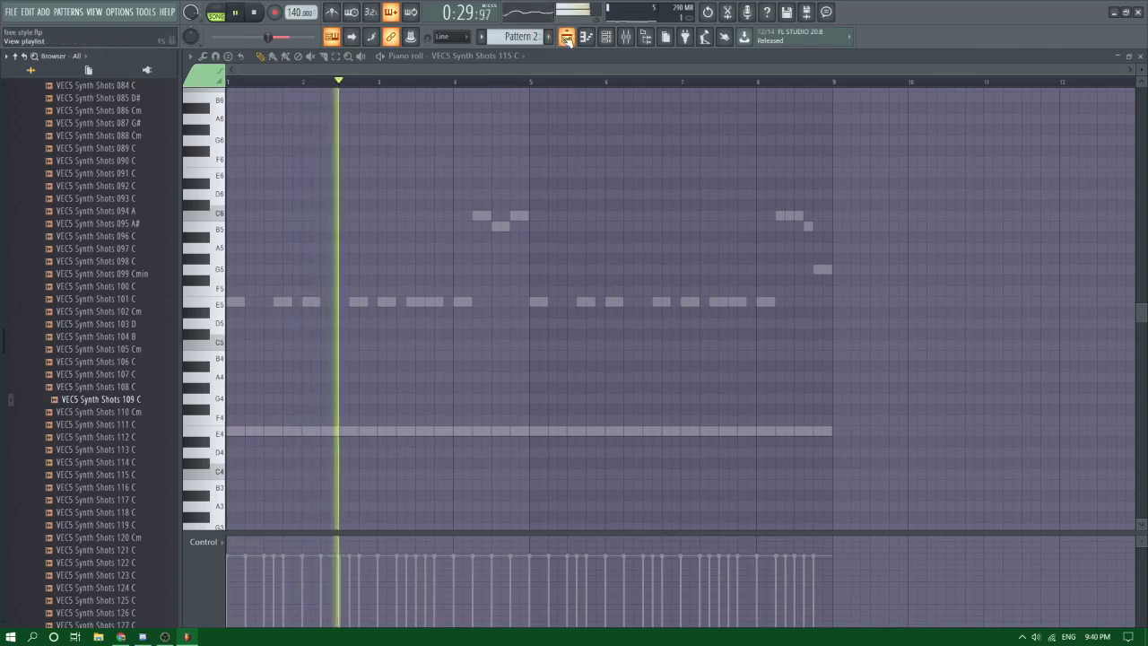
{"action": "key", "text": "F5"}
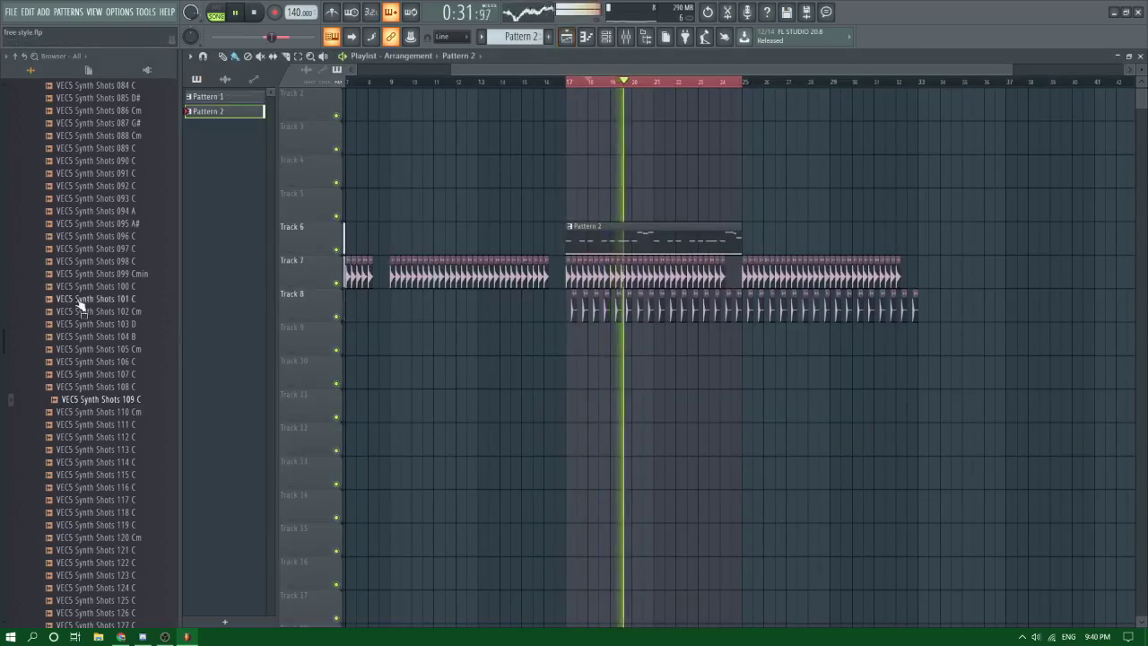
{"action": "scroll", "coordinate": [106, 300], "scroll_direction": "down", "scroll_amount": 4}
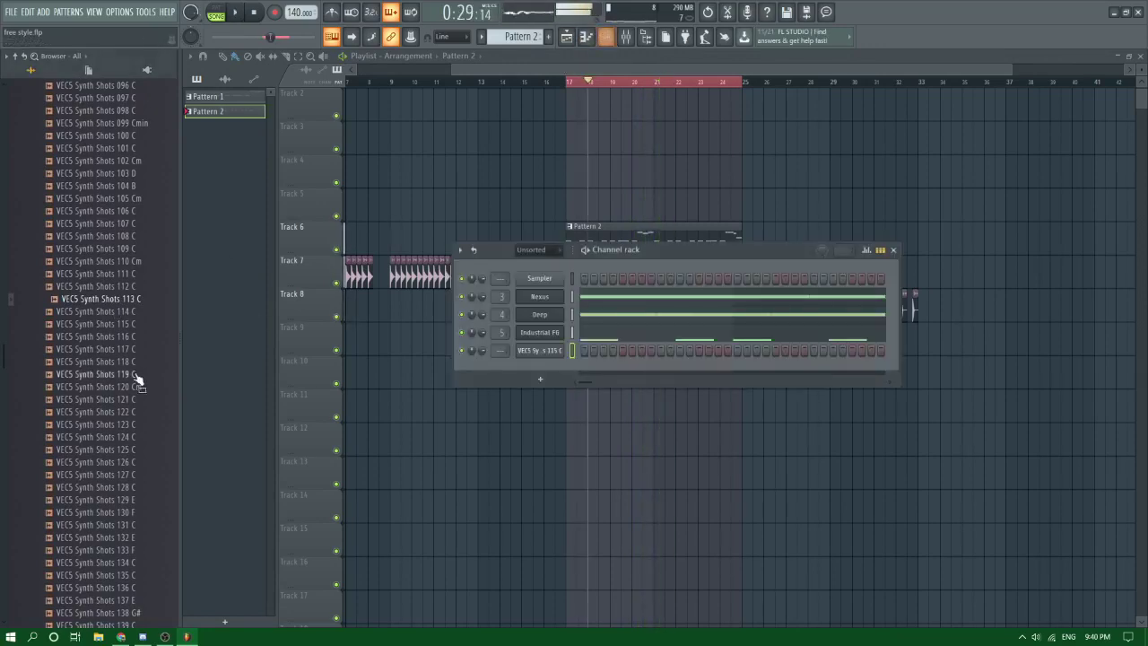
{"action": "left_click", "coordinate": [137, 376]}
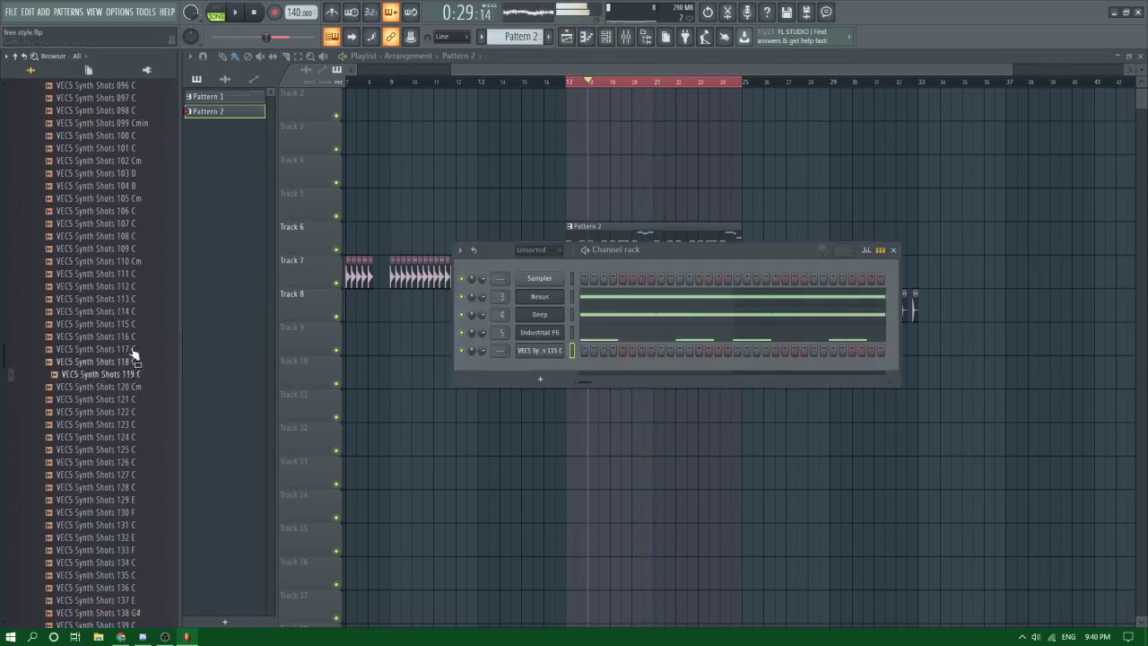
{"action": "scroll", "coordinate": [133, 351], "scroll_direction": "down", "scroll_amount": 9}
{"action": "left_click", "coordinate": [117, 348]}
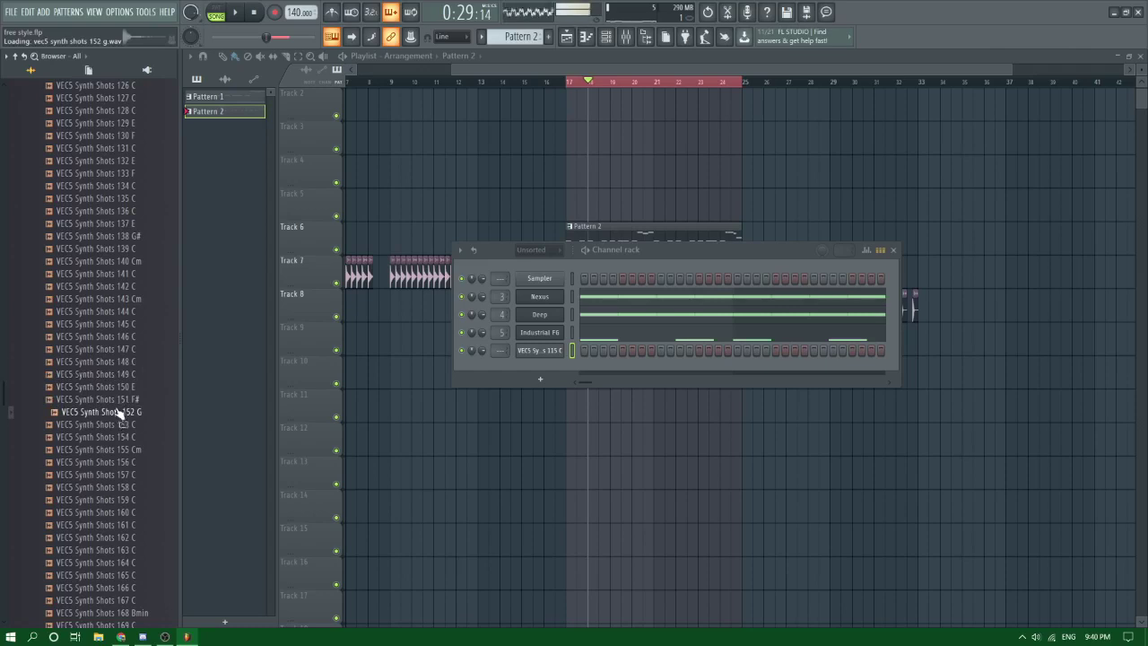
{"action": "left_click_drag", "start_coordinate": [107, 412], "coordinate": [561, 360]}
Step: Add VEC5 Synth Shots 161 C and 162 C as new channels and preview the samples that follow them
{"action": "left_click", "coordinate": [114, 438]}
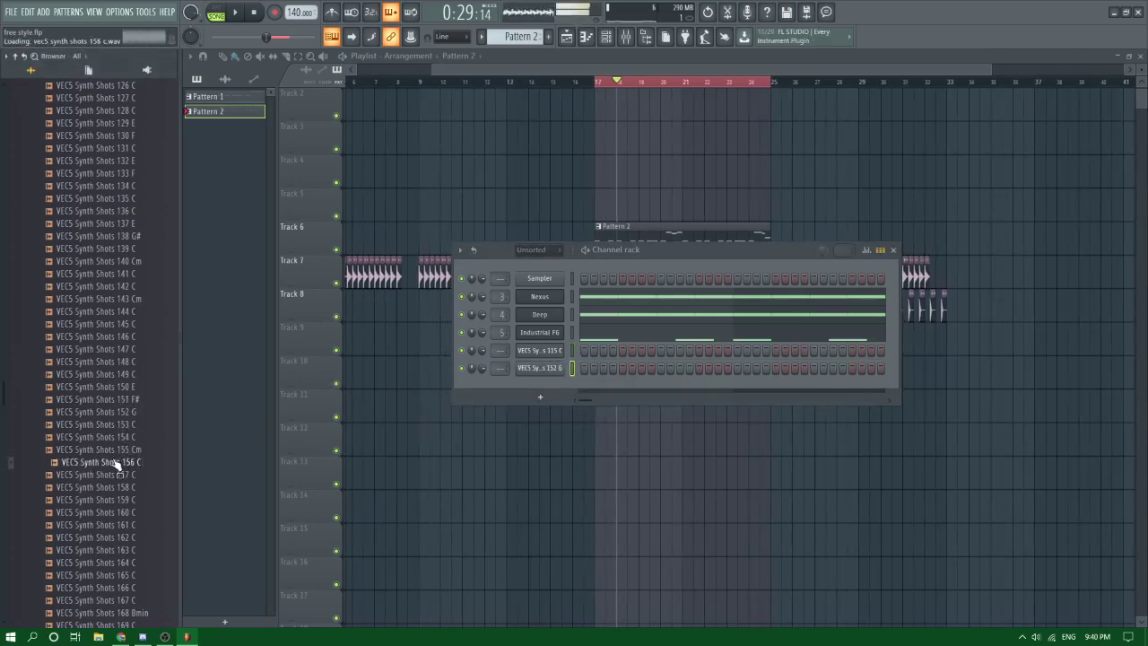
{"action": "key", "text": "Down"}
{"action": "key", "text": "Down"}
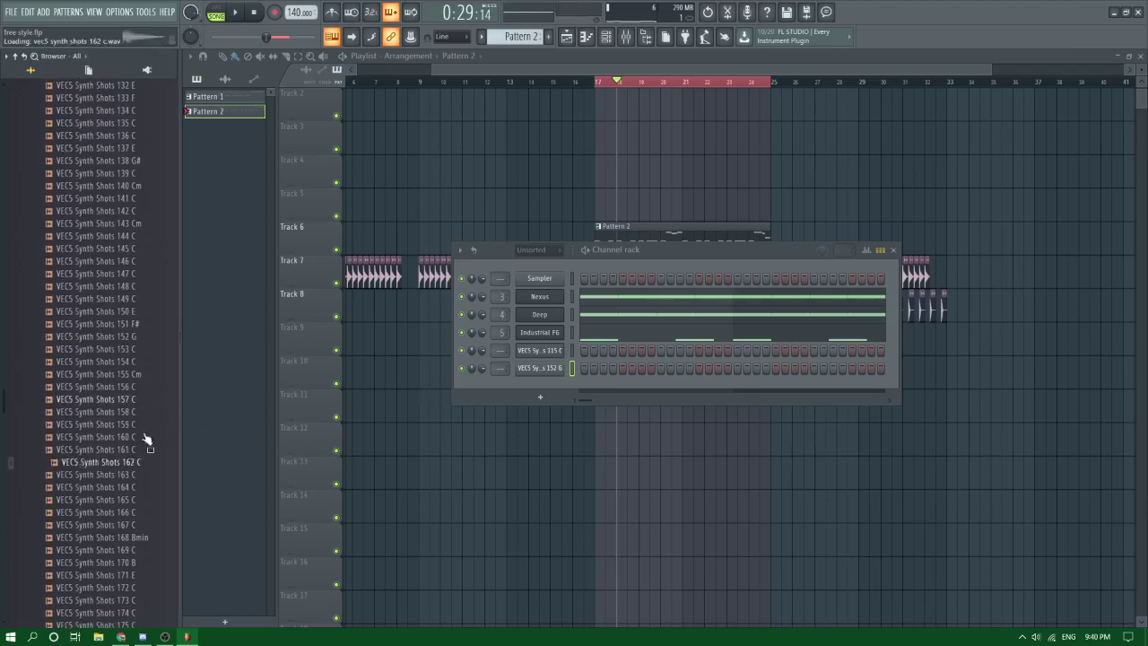
{"action": "left_click_drag", "start_coordinate": [139, 453], "coordinate": [538, 384]}
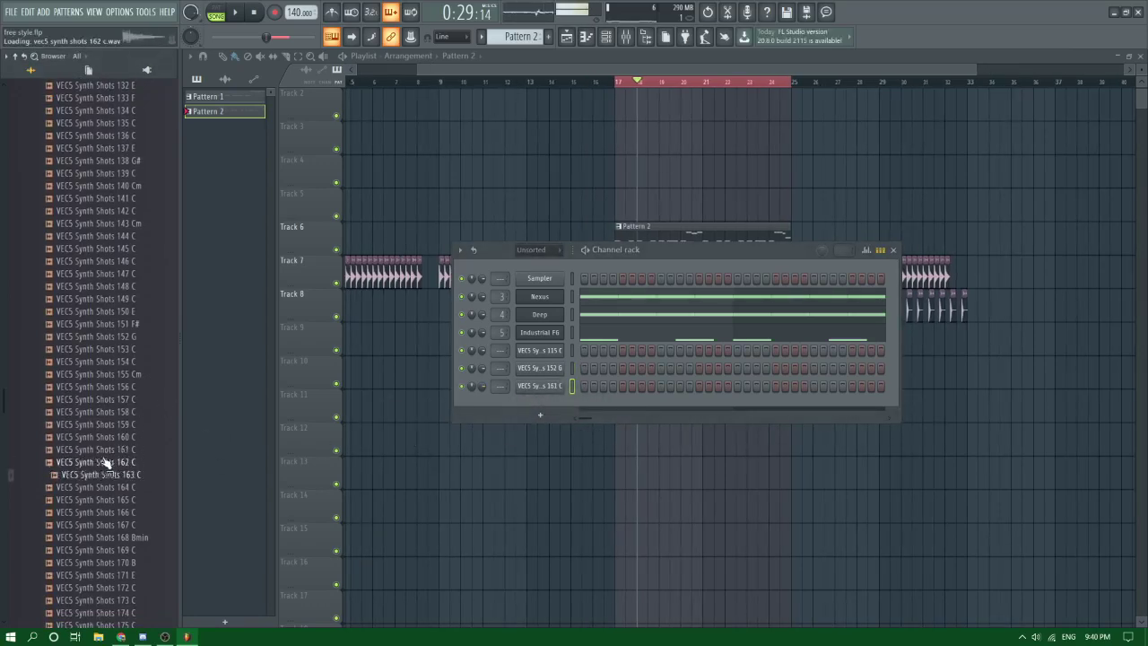
{"action": "scroll", "coordinate": [109, 448], "scroll_direction": "down", "scroll_amount": 4}
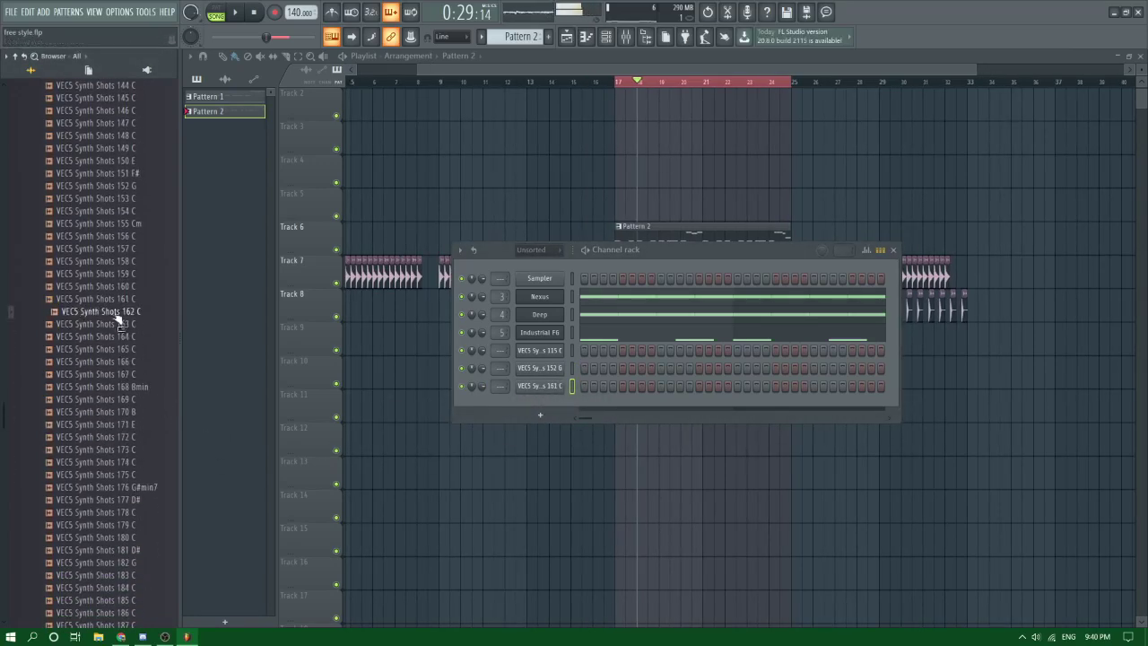
{"action": "left_click_drag", "start_coordinate": [116, 314], "coordinate": [538, 405]}
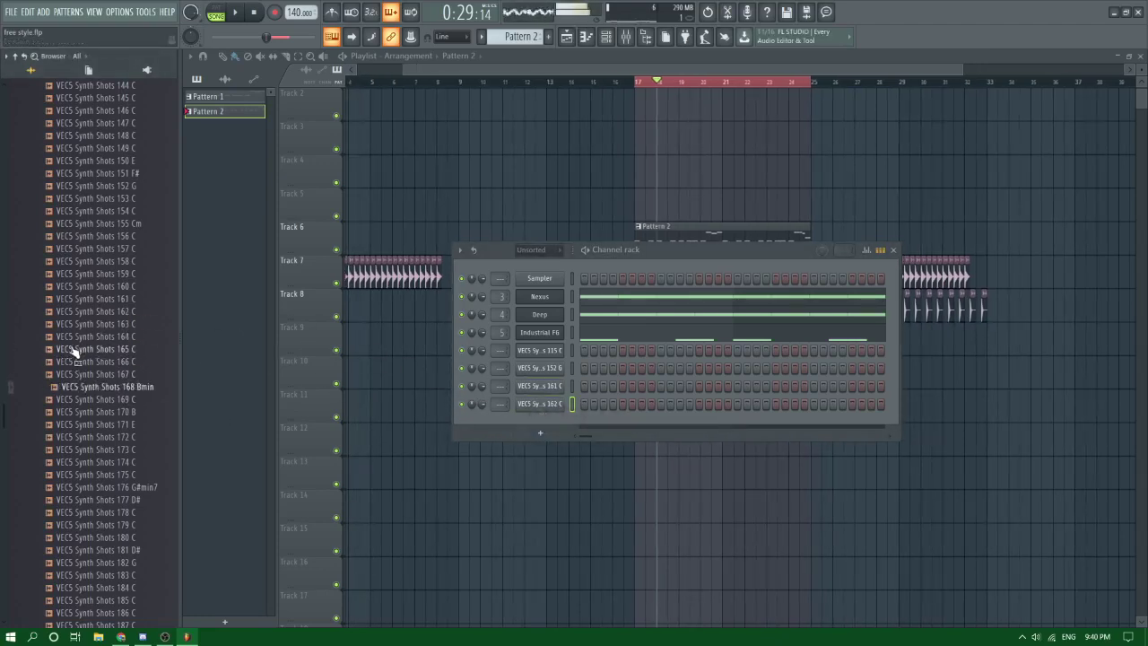
{"action": "scroll", "coordinate": [77, 353], "scroll_direction": "down", "scroll_amount": 4}
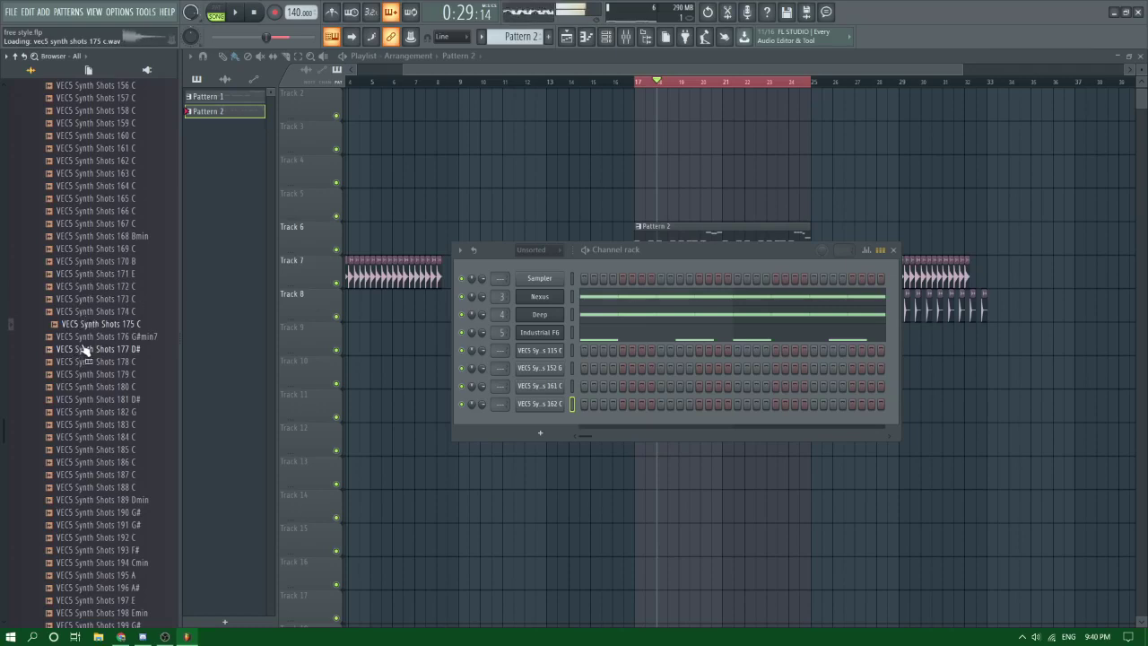
{"action": "scroll", "coordinate": [83, 349], "scroll_direction": "down", "scroll_amount": 4}
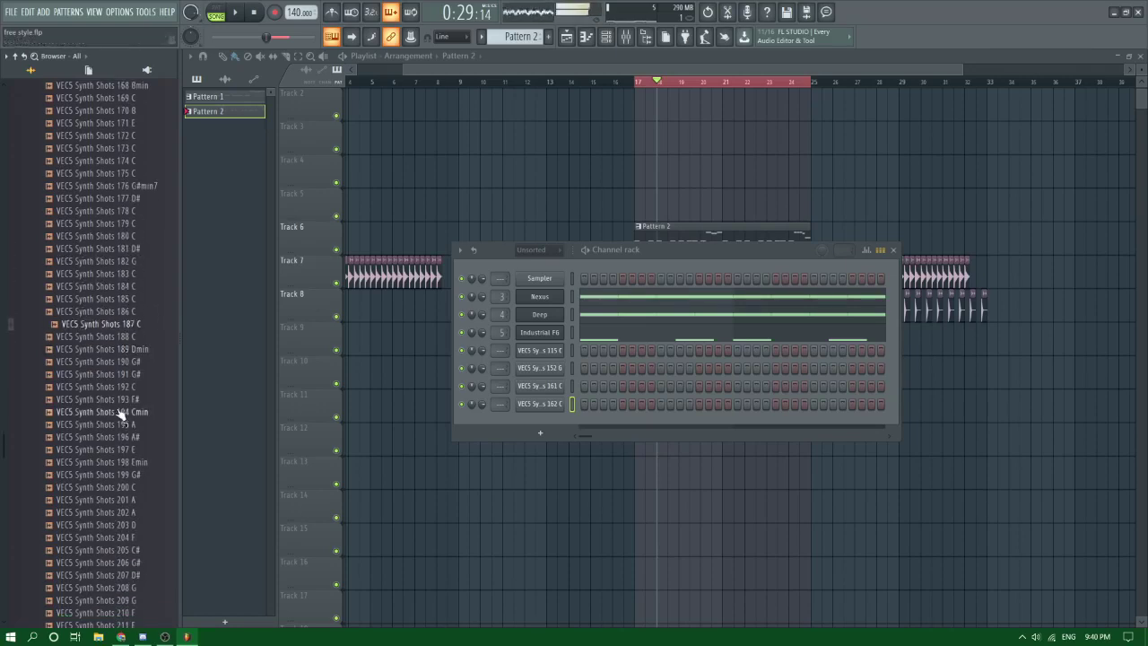
{"action": "left_click", "coordinate": [142, 637]}
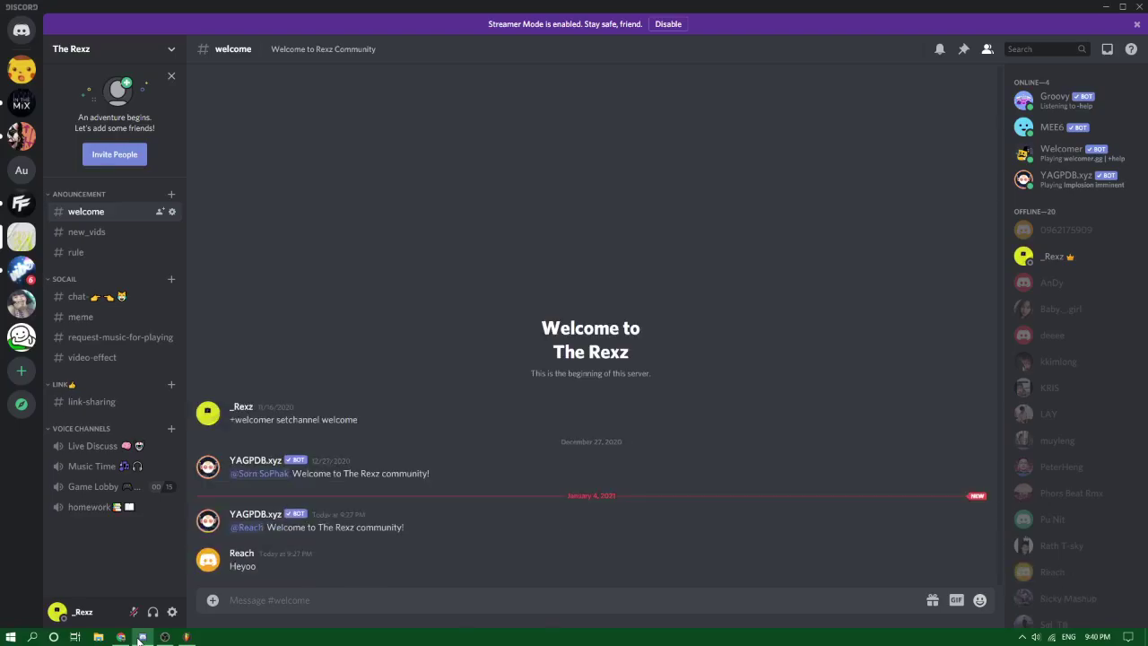
{"action": "left_click", "coordinate": [141, 637]}
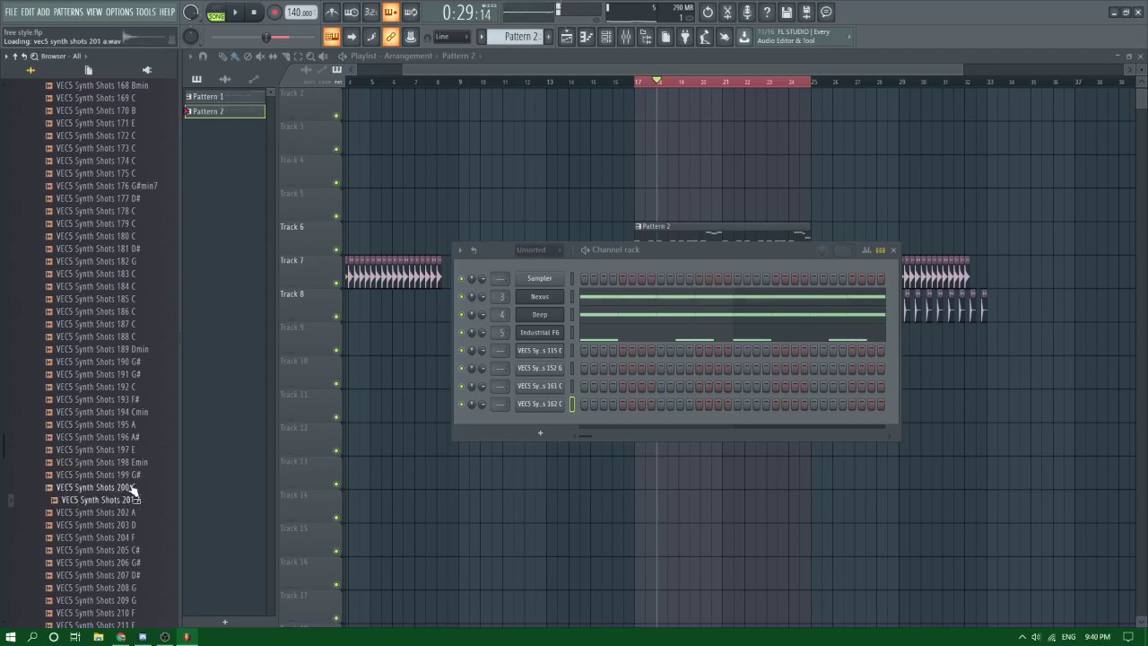
Step: Preview the synth shot samples from VEC5 Synth Shots 201 A through 241 A
{"action": "key", "text": "Down"}
{"action": "key", "text": "Down"}
{"action": "key", "text": "Down"}
{"action": "key", "text": "Down"}
{"action": "key", "text": "Down"}
{"action": "key", "text": "Down"}
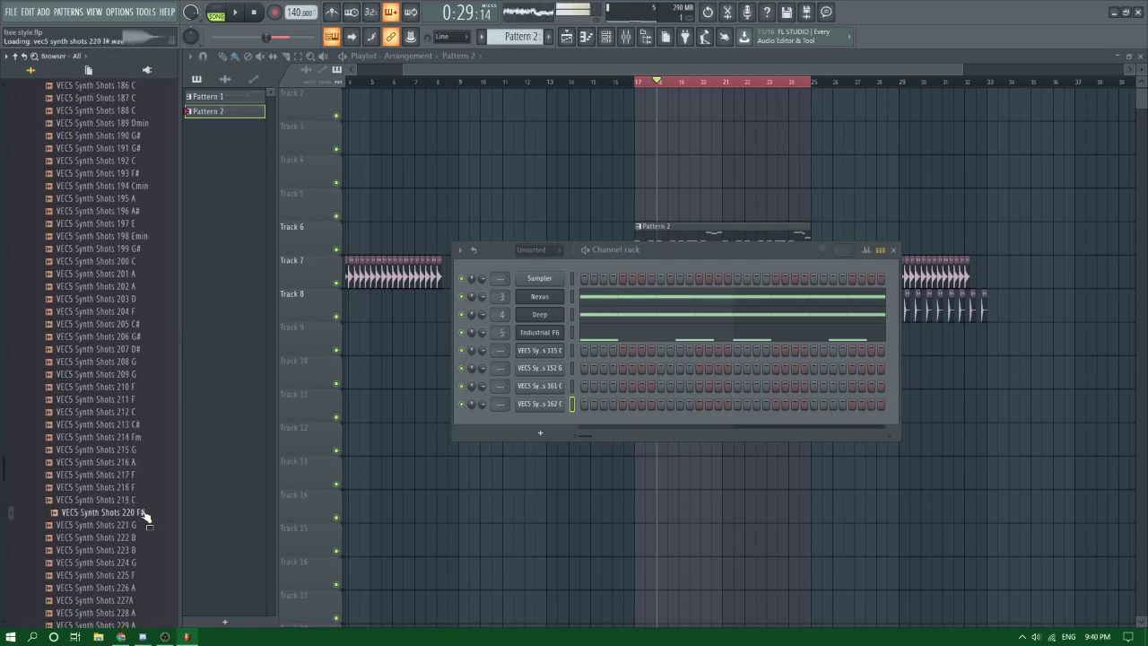
{"action": "scroll", "coordinate": [143, 518], "scroll_direction": "down", "scroll_amount": 4}
{"action": "key", "text": "Down"}
{"action": "key", "text": "Down"}
{"action": "key", "text": "Down"}
{"action": "key", "text": "Down"}
{"action": "key", "text": "Down"}
{"action": "key", "text": "Down"}
{"action": "key", "text": "Down"}
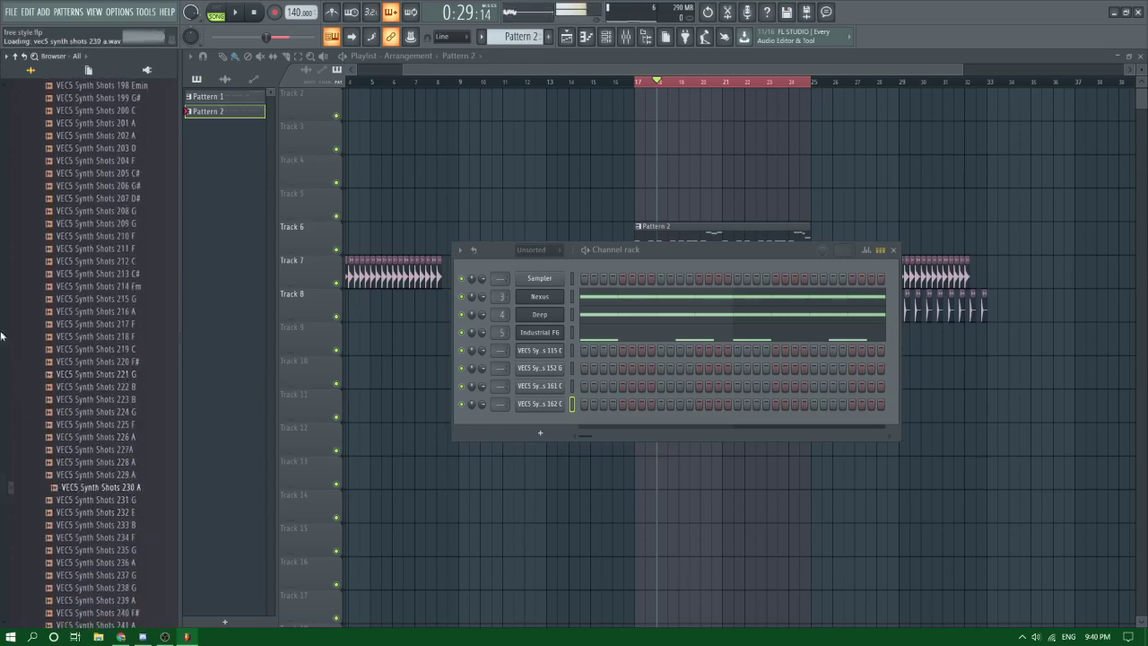
{"action": "key", "text": "Down"}
{"action": "key", "text": "Down"}
{"action": "key", "text": "Down"}
{"action": "key", "text": "Down"}
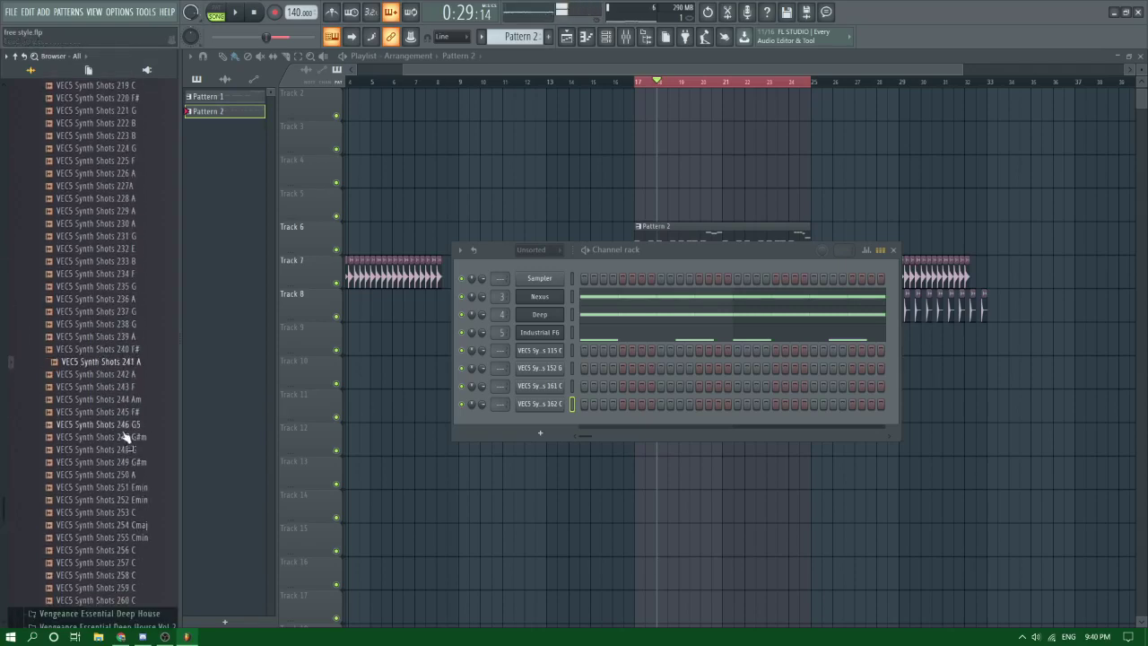
Step: During playback, raise the Industrial FG mixer level slightly and place its Fruity Stereo Shaper after Fruity parametric EQ 2
{"action": "key", "text": "space"}
{"action": "right_click", "coordinate": [479, 225]}
{"action": "scroll", "coordinate": [88, 299], "scroll_direction": "up", "scroll_amount": 12}
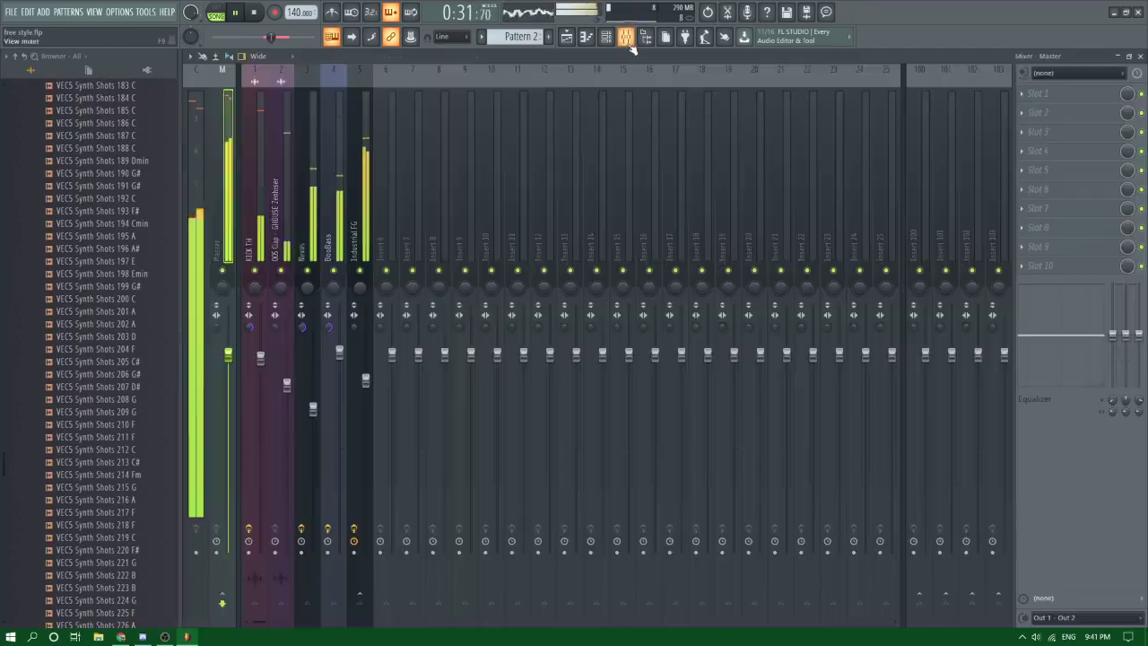
{"action": "left_click", "coordinate": [625, 36]}
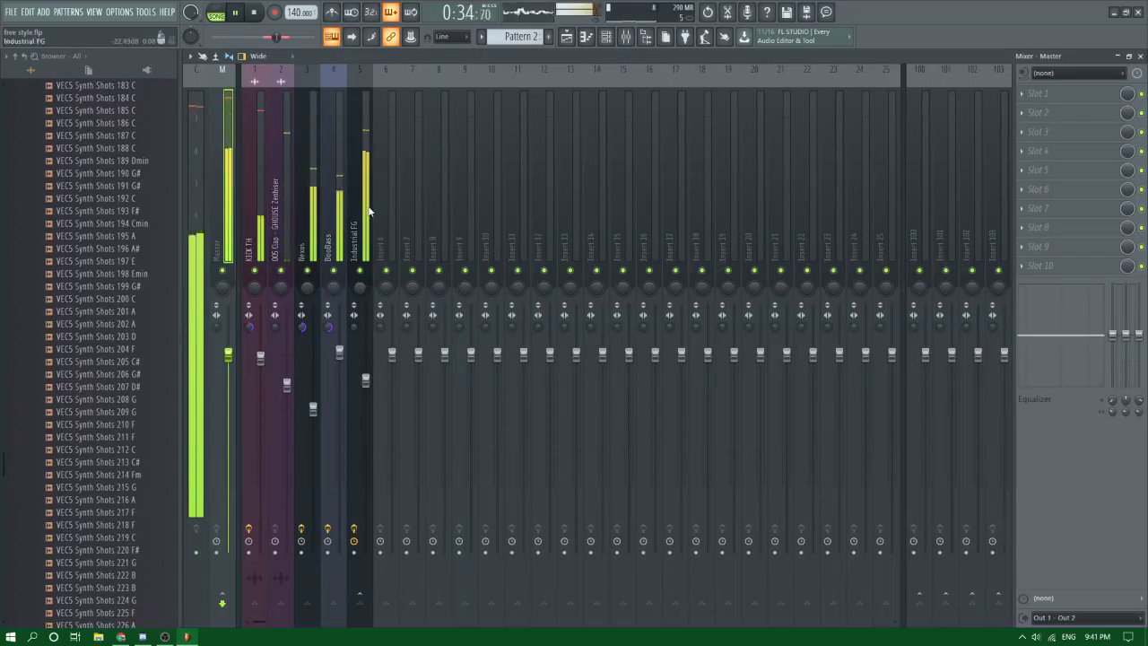
{"action": "left_click_drag", "start_coordinate": [365, 381], "coordinate": [366, 370]}
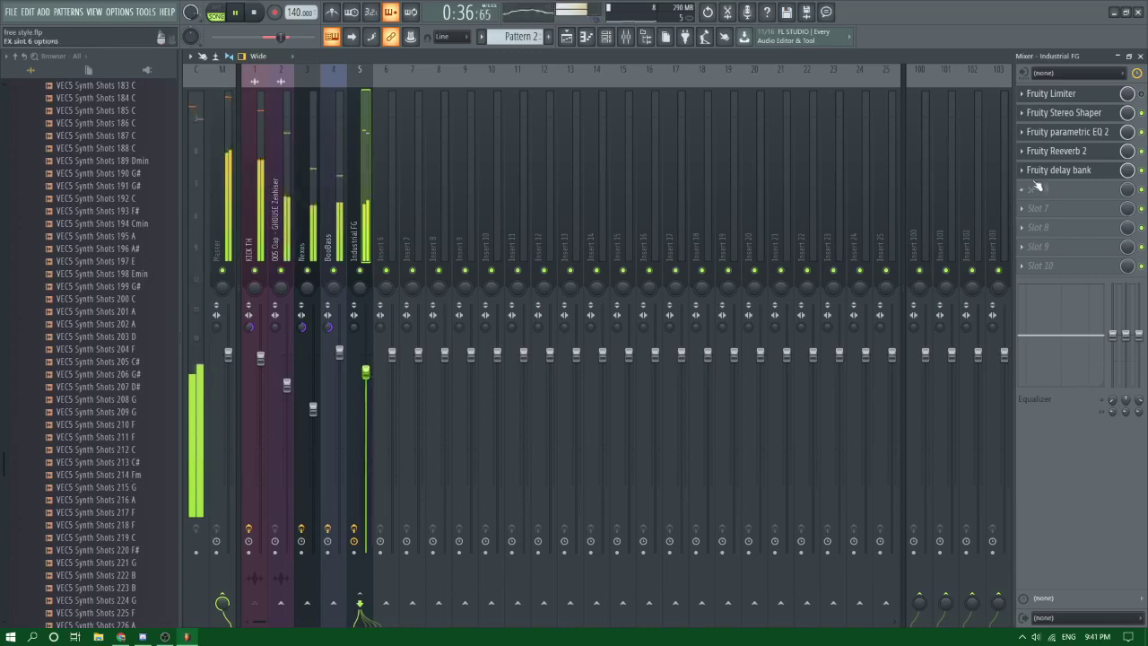
{"action": "left_click", "coordinate": [1076, 112]}
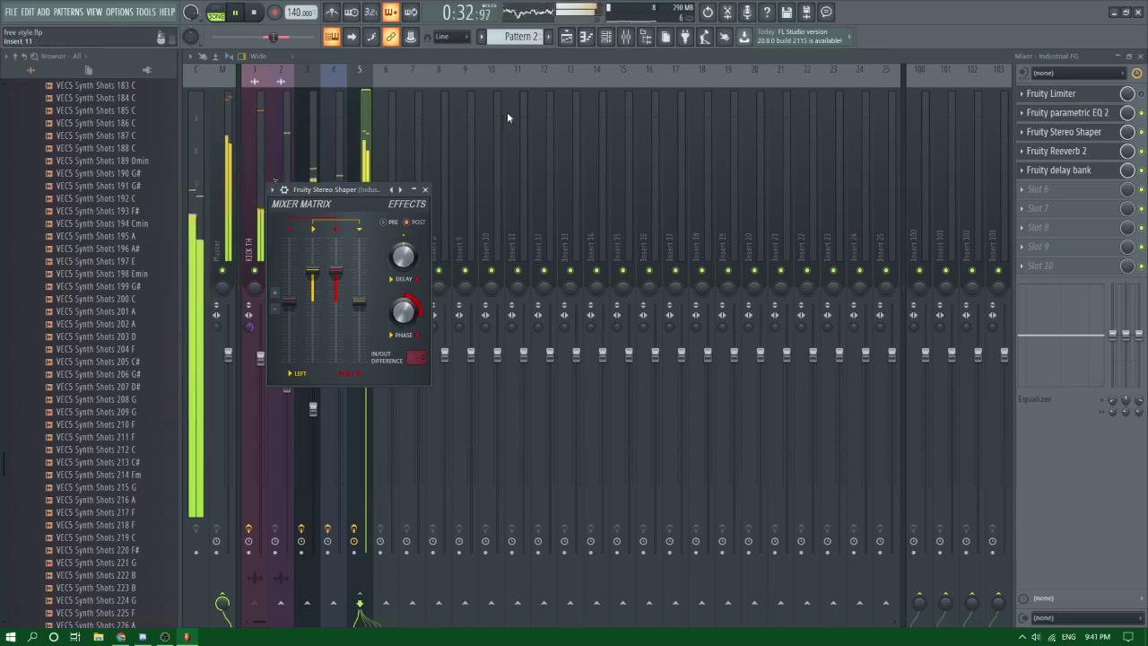
Step: Stop playback, preview VEC5 Synth Shots 200 C and check the volume envelope of the VEC5 Synth Shots 162 C channel
{"action": "left_click", "coordinate": [568, 37]}
{"action": "key", "text": "space"}
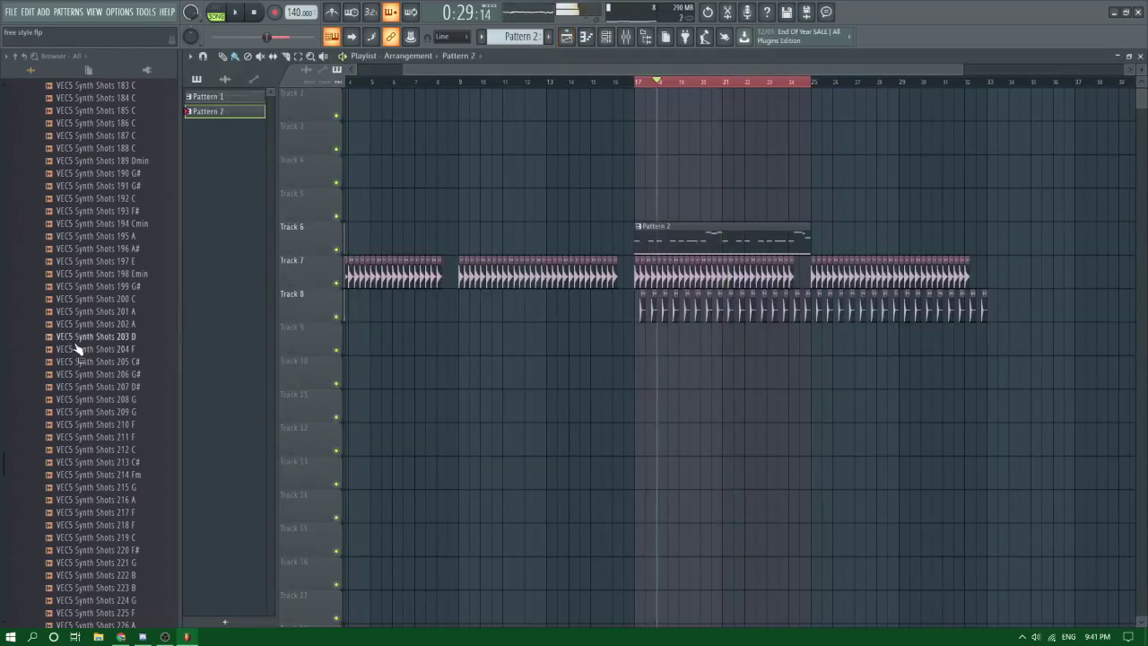
{"action": "left_click", "coordinate": [77, 338]}
{"action": "left_click", "coordinate": [586, 37]}
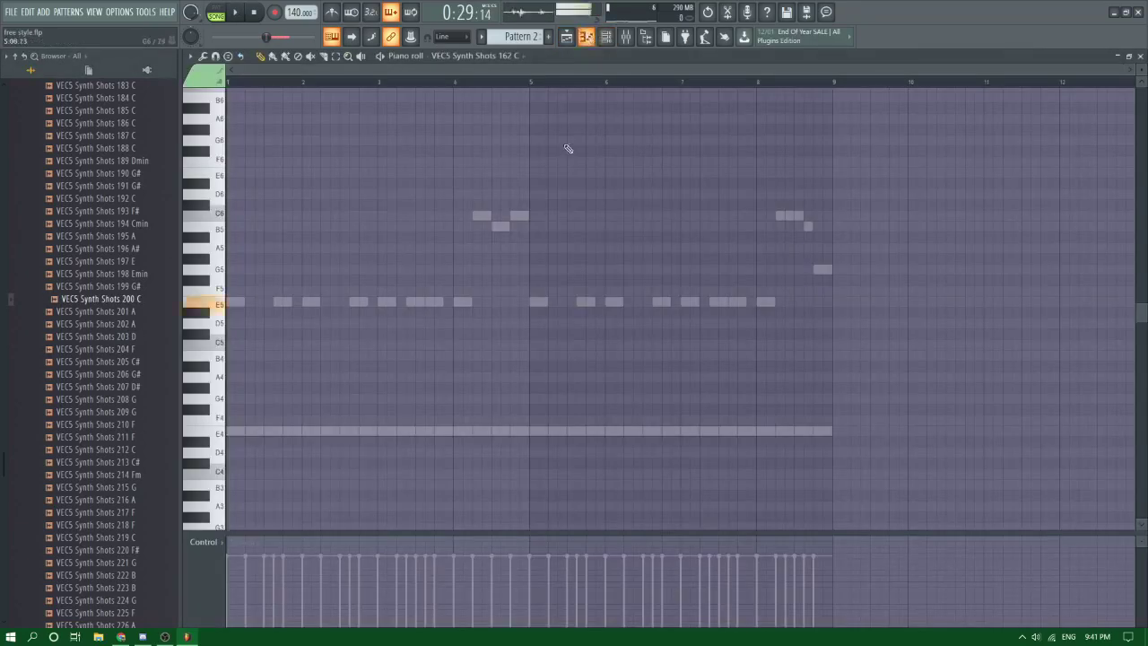
{"action": "left_click", "coordinate": [606, 38]}
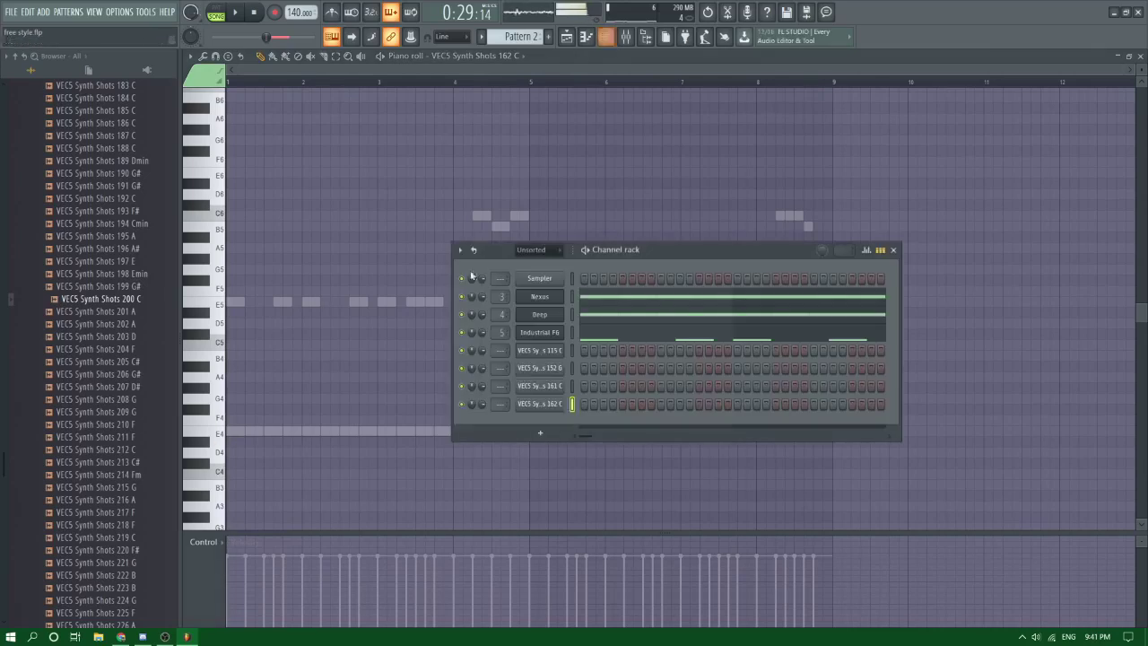
{"action": "left_click", "coordinate": [540, 405]}
{"action": "left_click", "coordinate": [277, 180]}
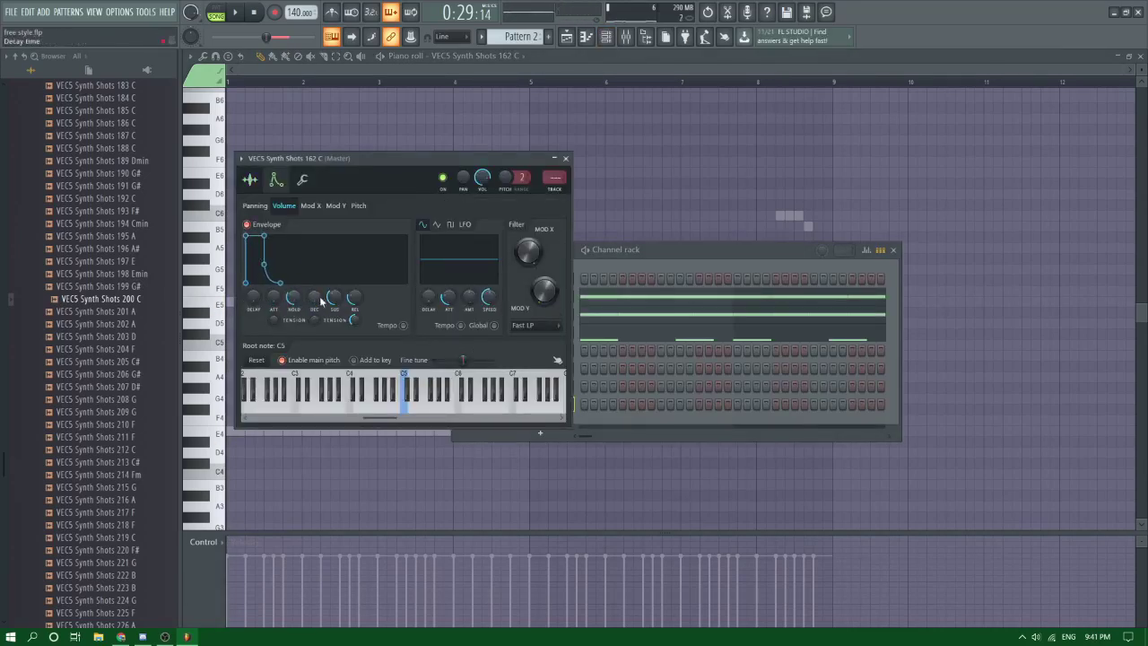
{"action": "left_click", "coordinate": [215, 419]}
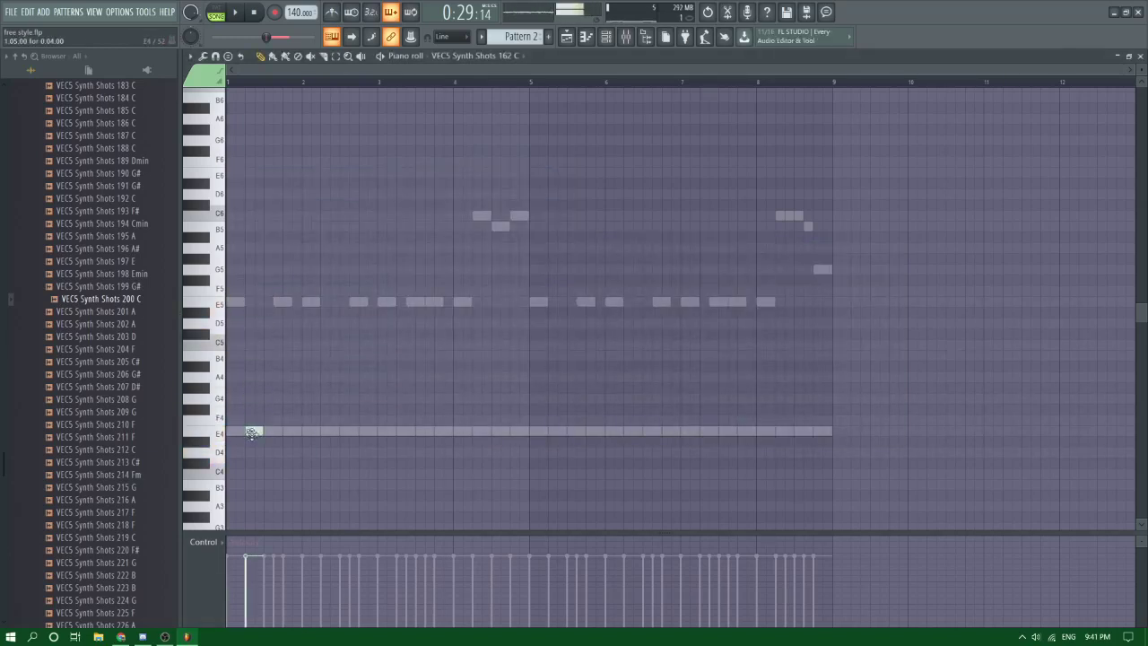
Step: Try E4 notes in bars 1, 3 and 5 of VEC5 Synth Shots 162 C, then remove those in bars 3 and 5
{"action": "key", "text": "space"}
{"action": "left_click", "coordinate": [403, 430]}
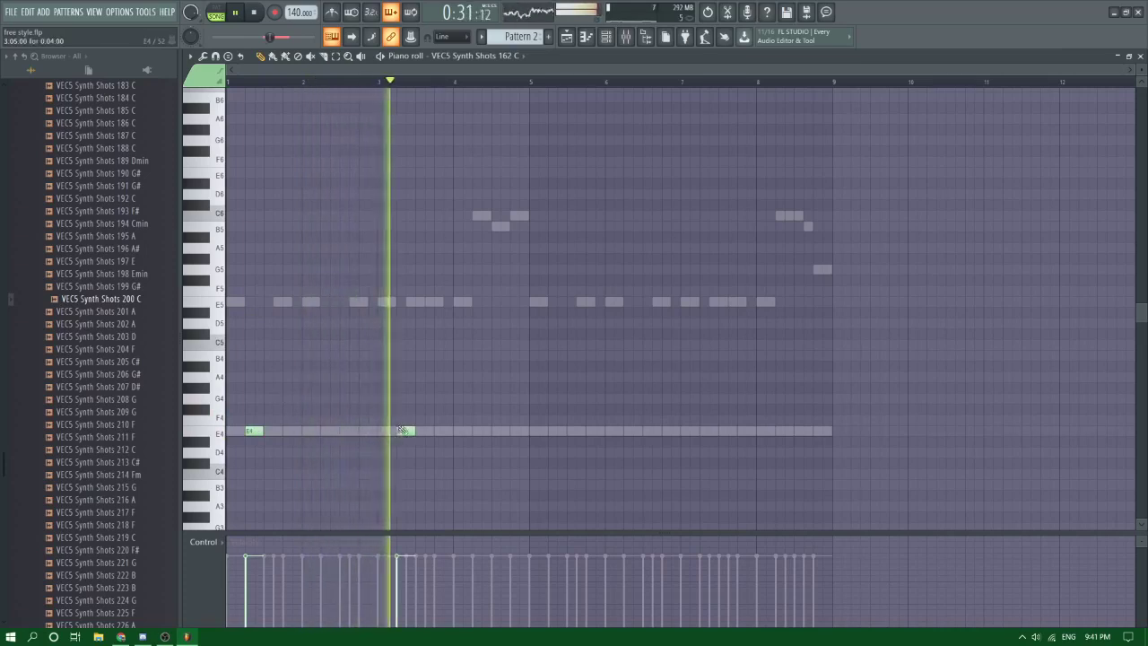
{"action": "left_click", "coordinate": [549, 431]}
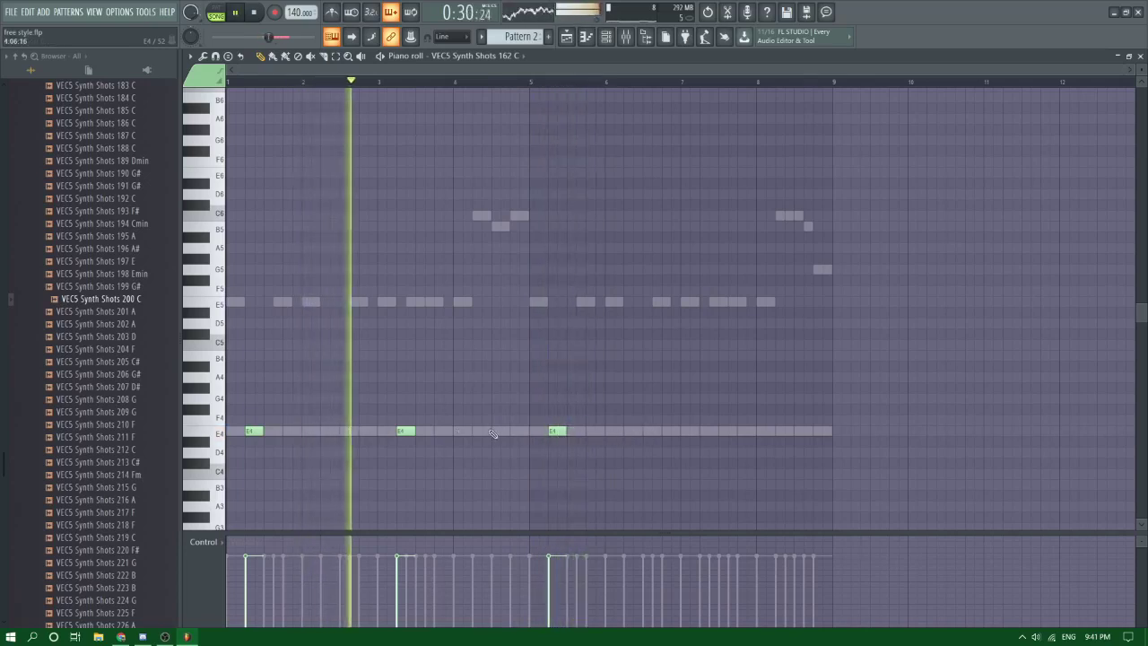
{"action": "key", "text": "space"}
{"action": "right_click", "coordinate": [557, 431]}
{"action": "right_click", "coordinate": [406, 431]}
Step: Try the remaining VEC5 Synth Shots 162 C note earlier in bar 1, then as an E5 on beat 2, during playback
{"action": "left_click_drag", "start_coordinate": [252, 429], "coordinate": [242, 430]}
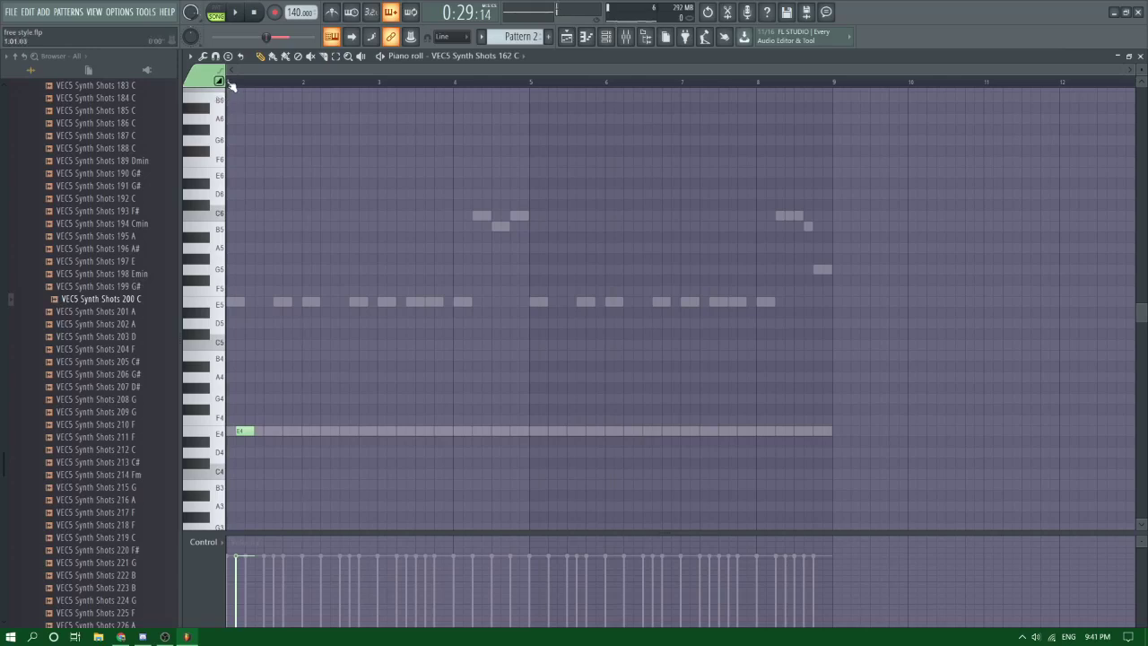
{"action": "key", "text": "space"}
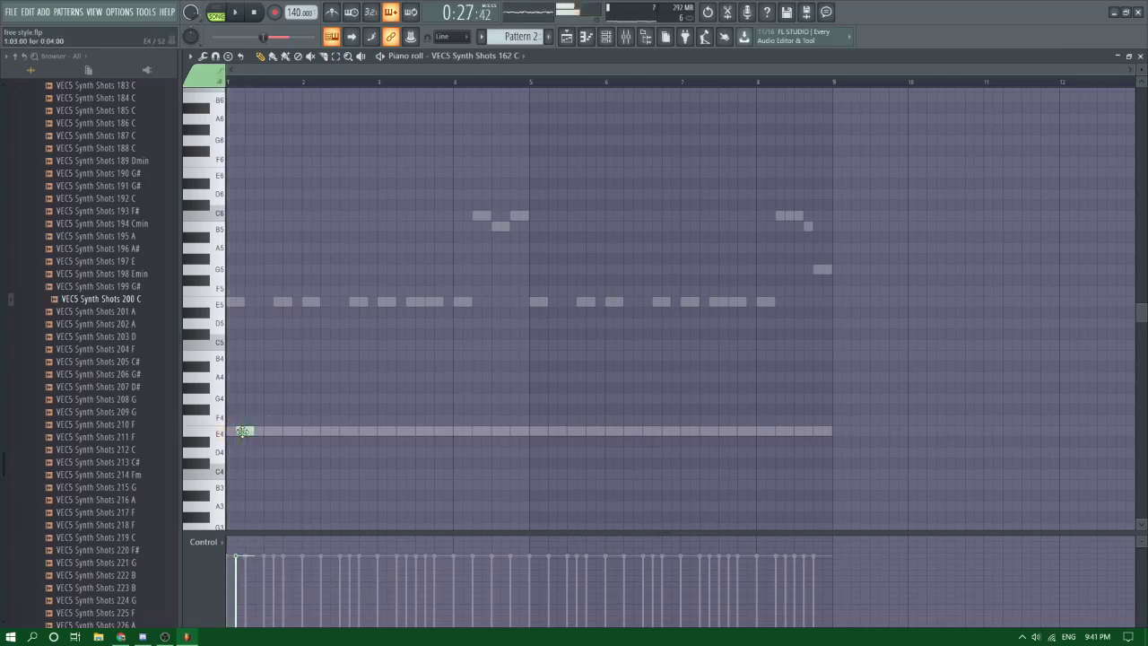
{"action": "key", "text": "space"}
{"action": "key", "text": "space"}
{"action": "key", "text": "space"}
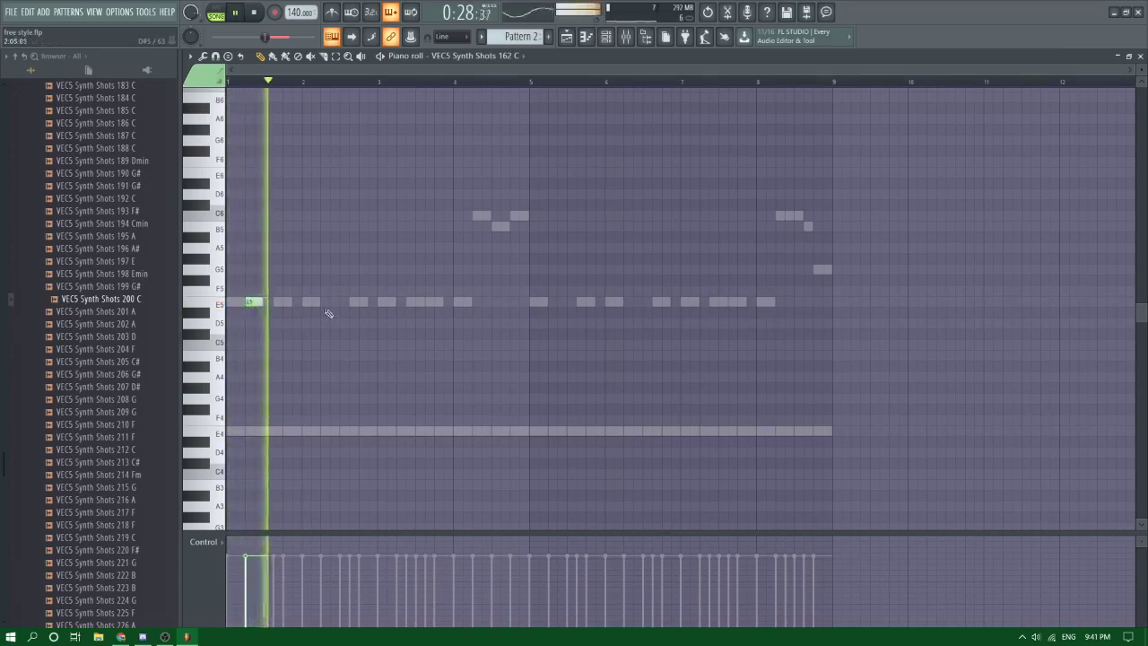
{"action": "key", "text": "space"}
{"action": "key", "text": "space"}
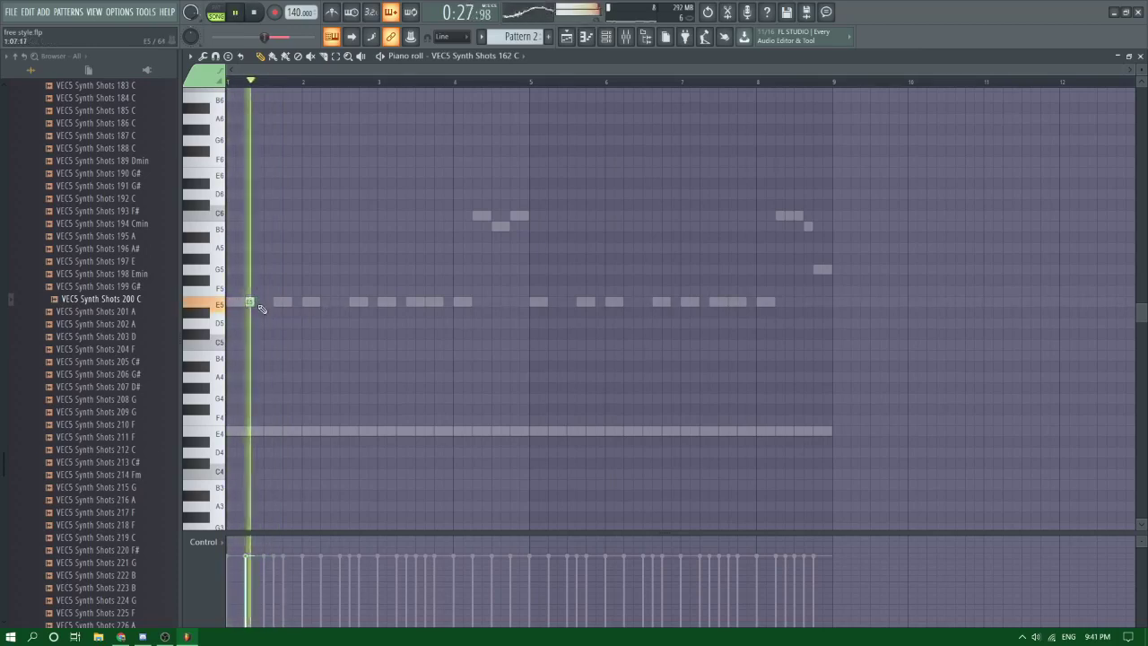
Step: Try different short lengths for the bar 1 E5 note of VEC5 Synth Shots 162 C while replaying it
{"action": "key", "text": "space"}
{"action": "scroll", "coordinate": [244, 312], "scroll_direction": "up", "scroll_amount": 1}
{"action": "scroll", "coordinate": [245, 312], "scroll_direction": "up", "scroll_amount": 1}
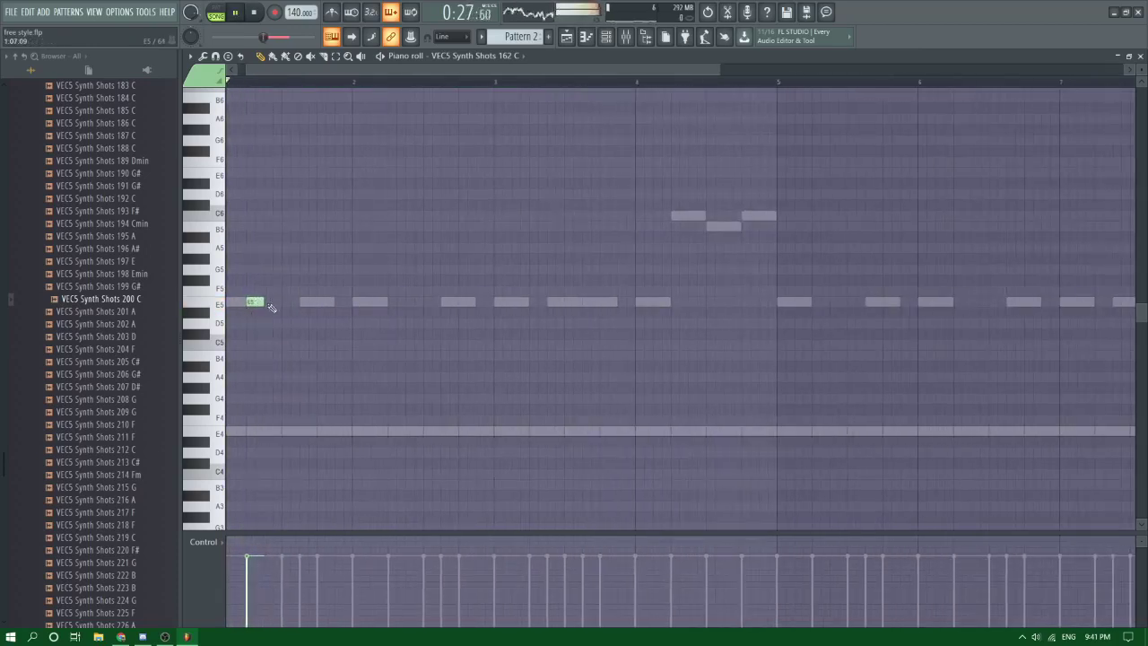
{"action": "key", "text": "space"}
{"action": "key", "text": "space"}
{"action": "left_click_drag", "start_coordinate": [271, 307], "coordinate": [273, 304]}
{"action": "key", "text": "space"}
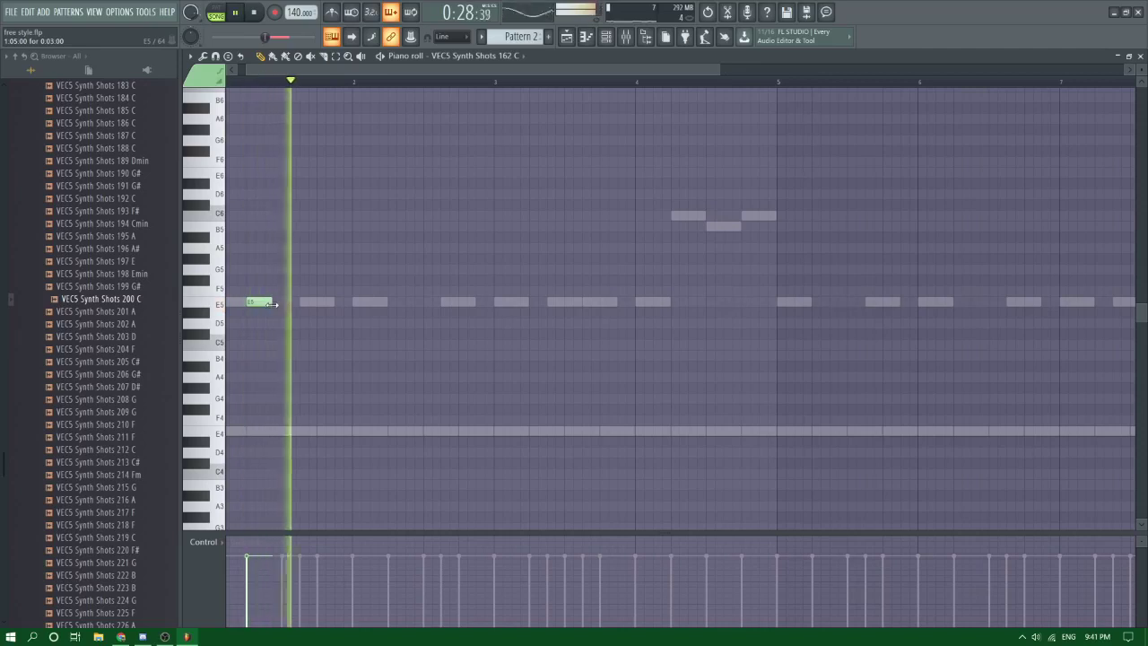
{"action": "key", "text": "space"}
Step: Fine-tune the E5 note's length without snapping, try a second E5 after it, then delete both notes
{"action": "scroll", "coordinate": [260, 307], "scroll_direction": "up", "scroll_amount": 3}
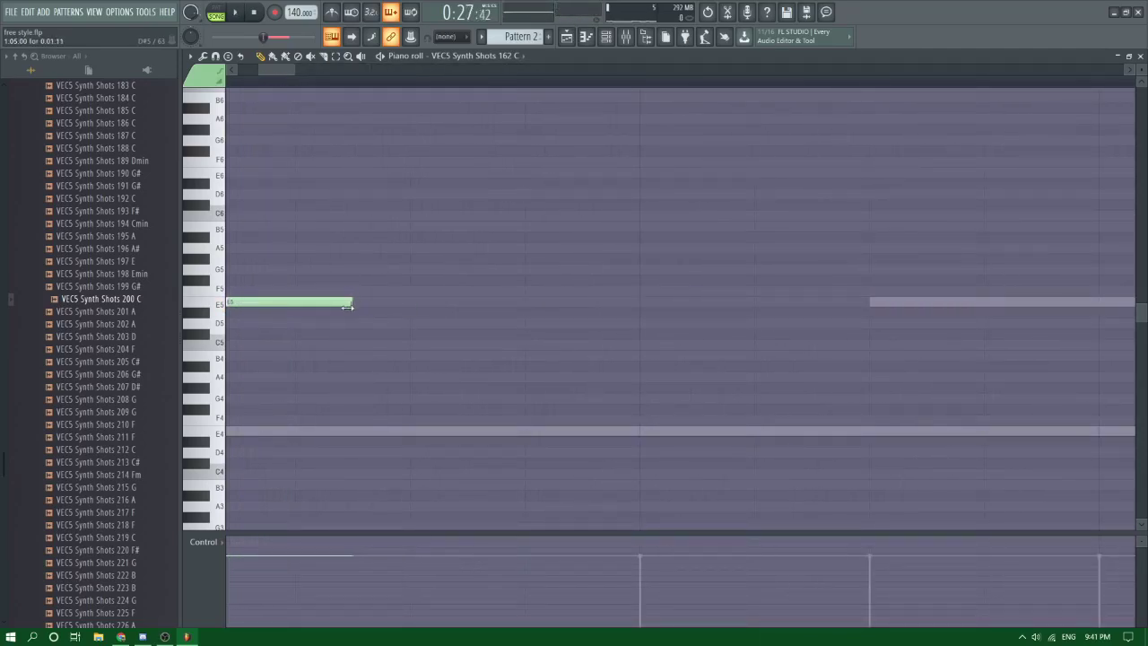
{"action": "key", "text": "space"}
{"action": "scroll", "coordinate": [399, 321], "scroll_direction": "down", "scroll_amount": 3}
{"action": "key", "text": "space"}
{"action": "key", "text": "space"}
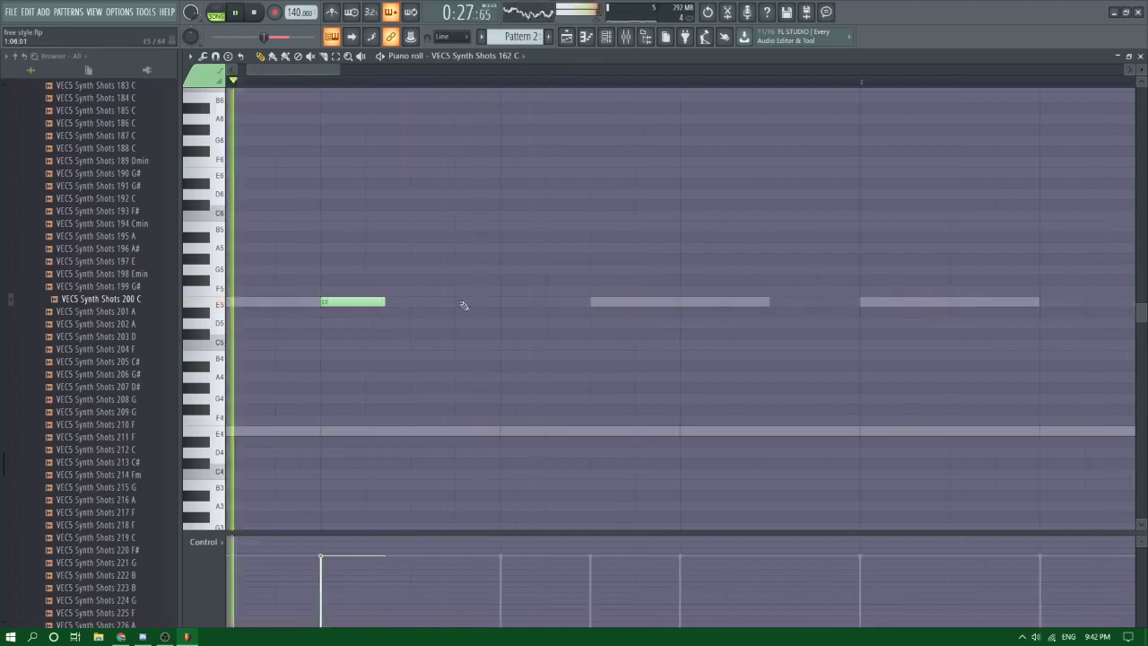
{"action": "left_click", "coordinate": [501, 301]}
{"action": "scroll", "coordinate": [500, 301], "scroll_direction": "down", "scroll_amount": 3}
{"action": "right_click", "coordinate": [373, 303]}
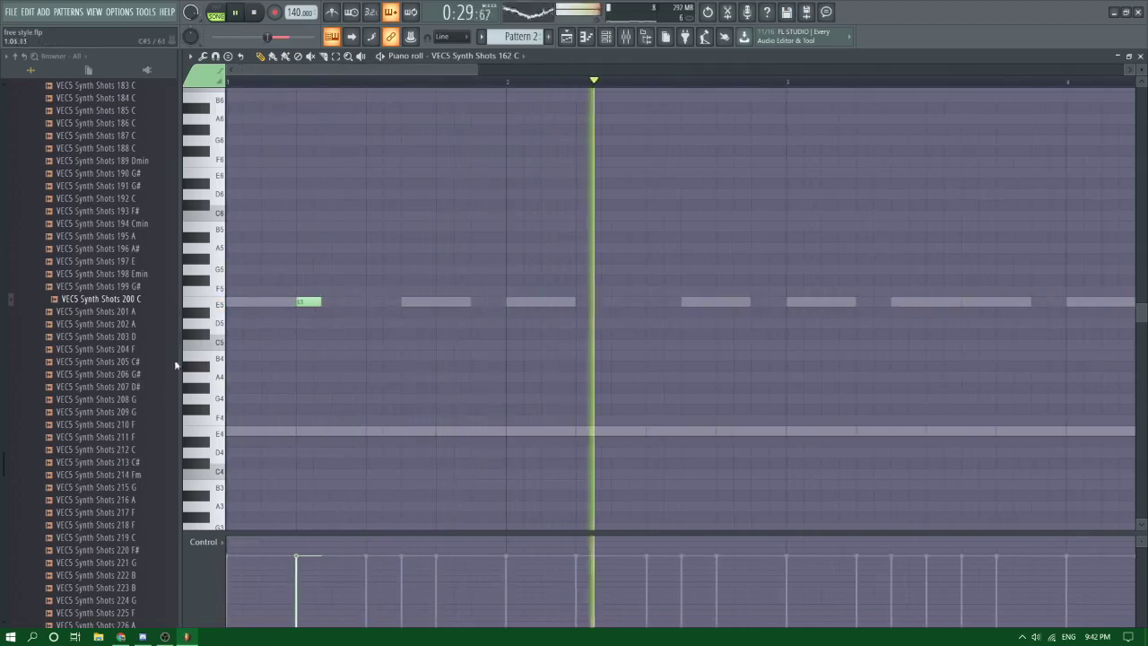
{"action": "right_click", "coordinate": [310, 302]}
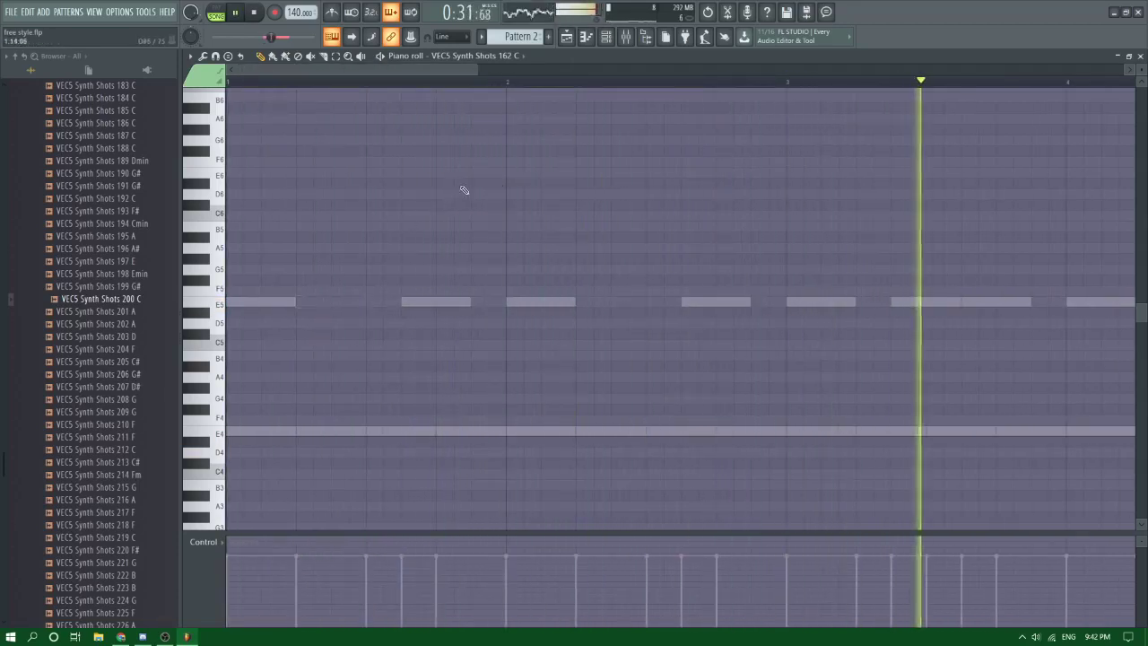
Step: Audition the VEC5 Synth Shots 115 C and 152 G channels over the track and open 152 G in the piano roll
{"action": "key", "text": "F6"}
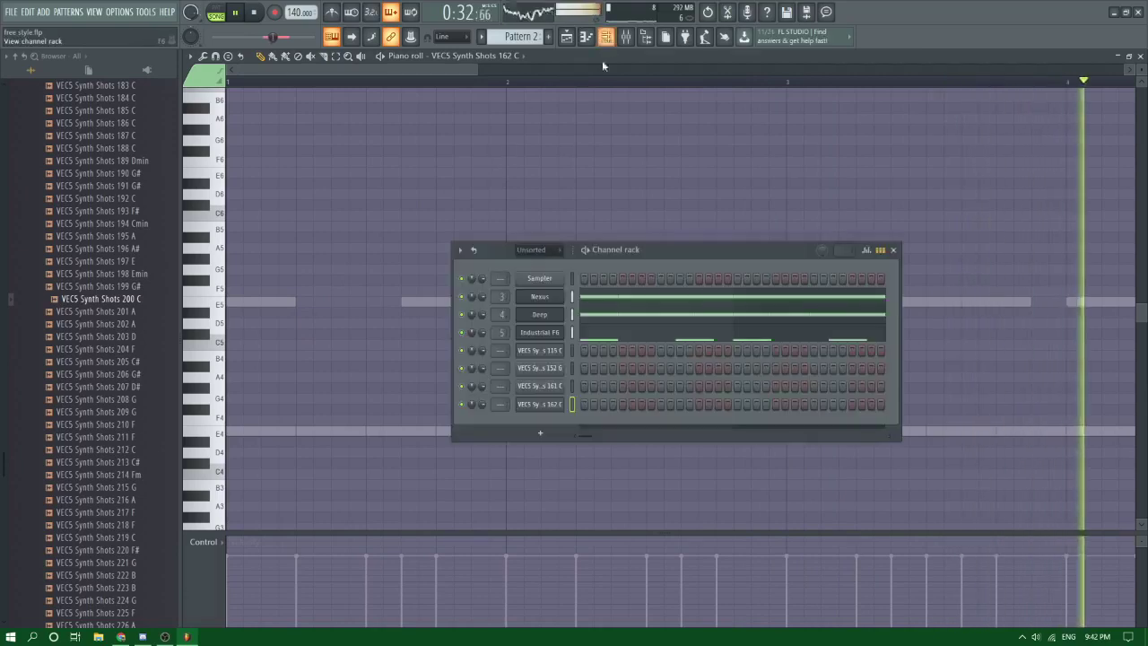
{"action": "left_click", "coordinate": [571, 350]}
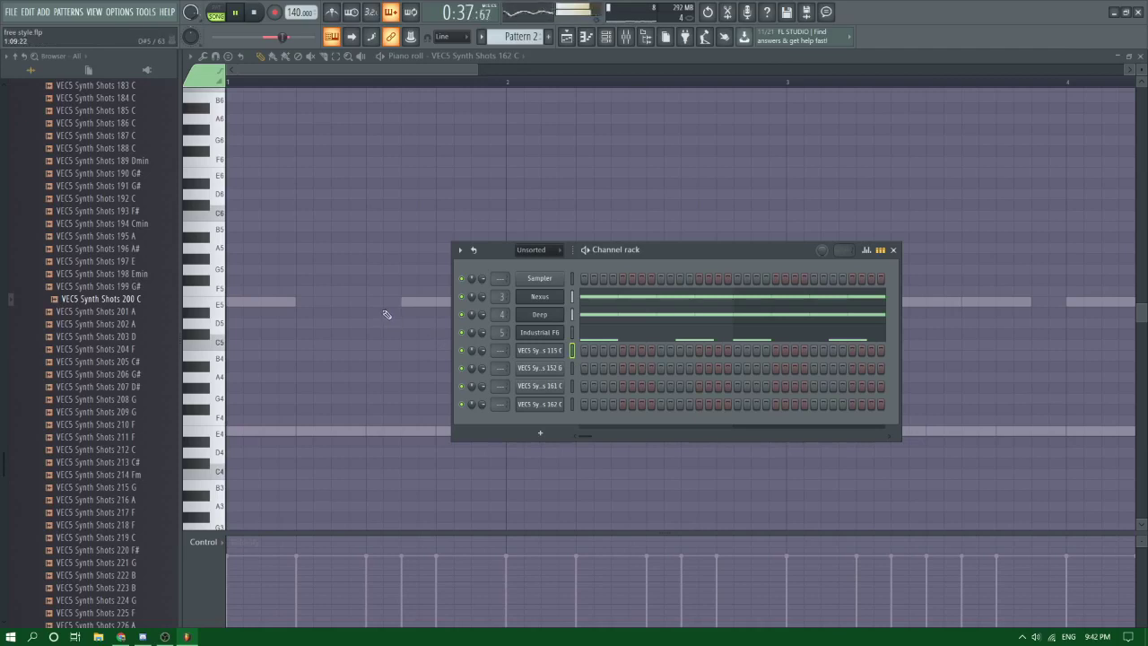
{"action": "scroll", "coordinate": [386, 312], "scroll_direction": "down", "scroll_amount": 4}
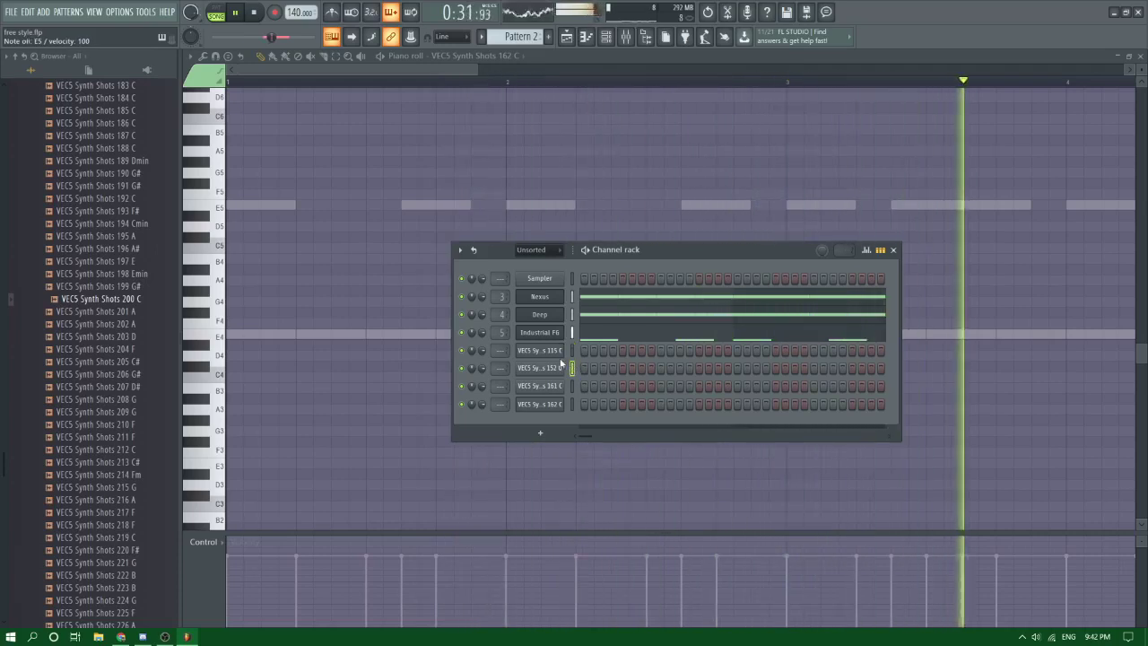
{"action": "key", "text": "F6"}
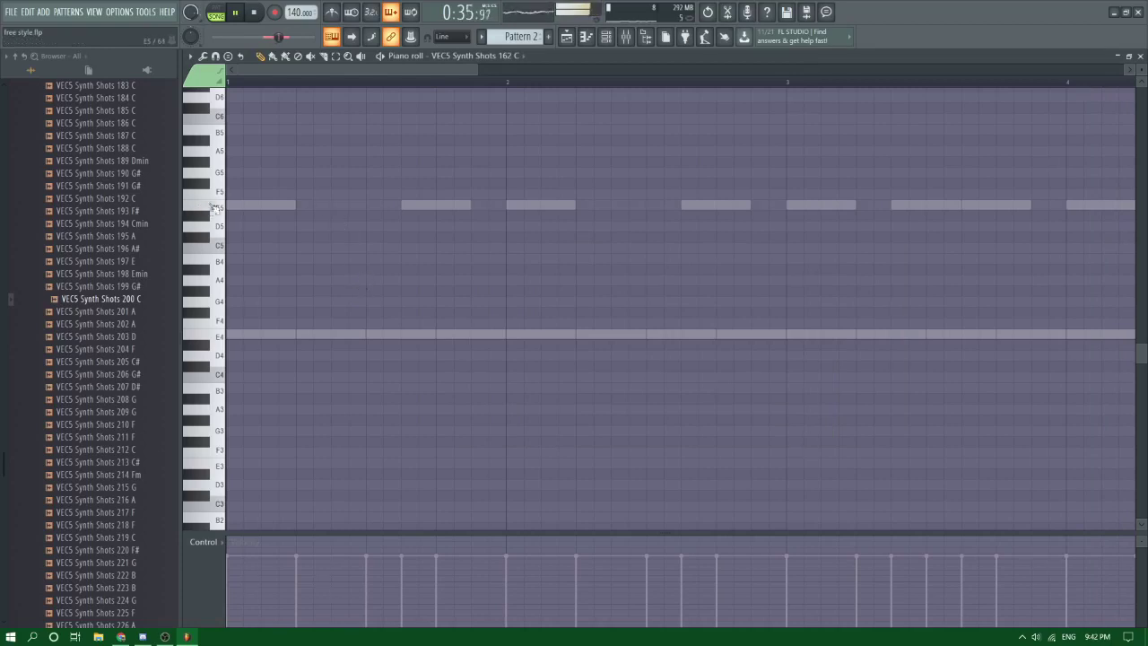
{"action": "left_click", "coordinate": [500, 63]}
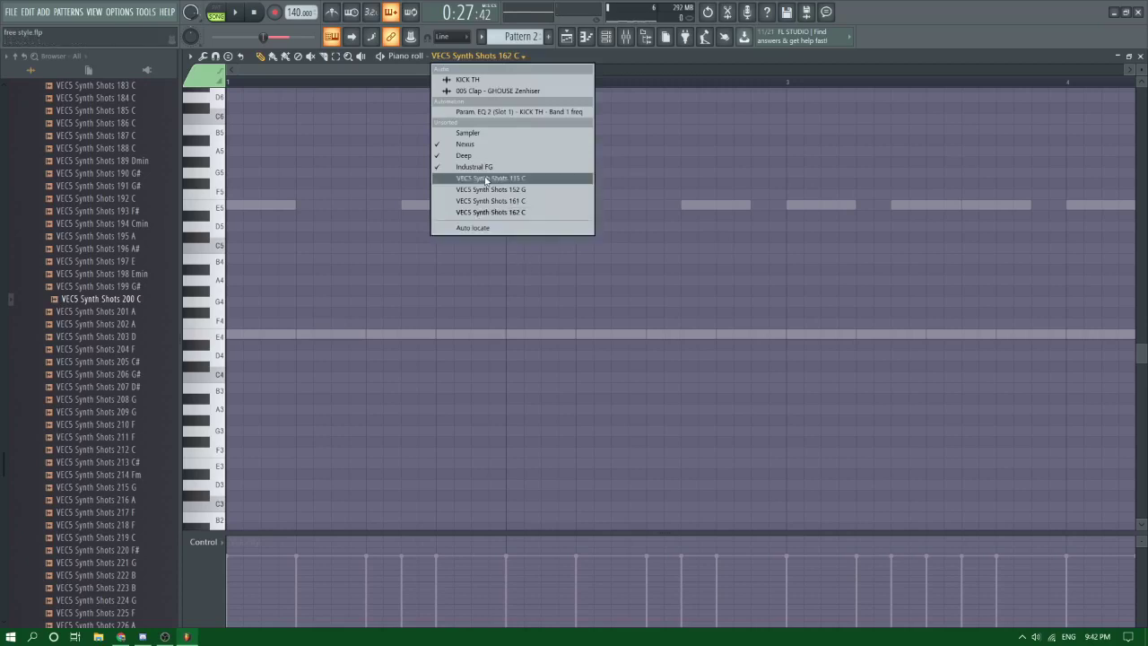
{"action": "left_click", "coordinate": [481, 190]}
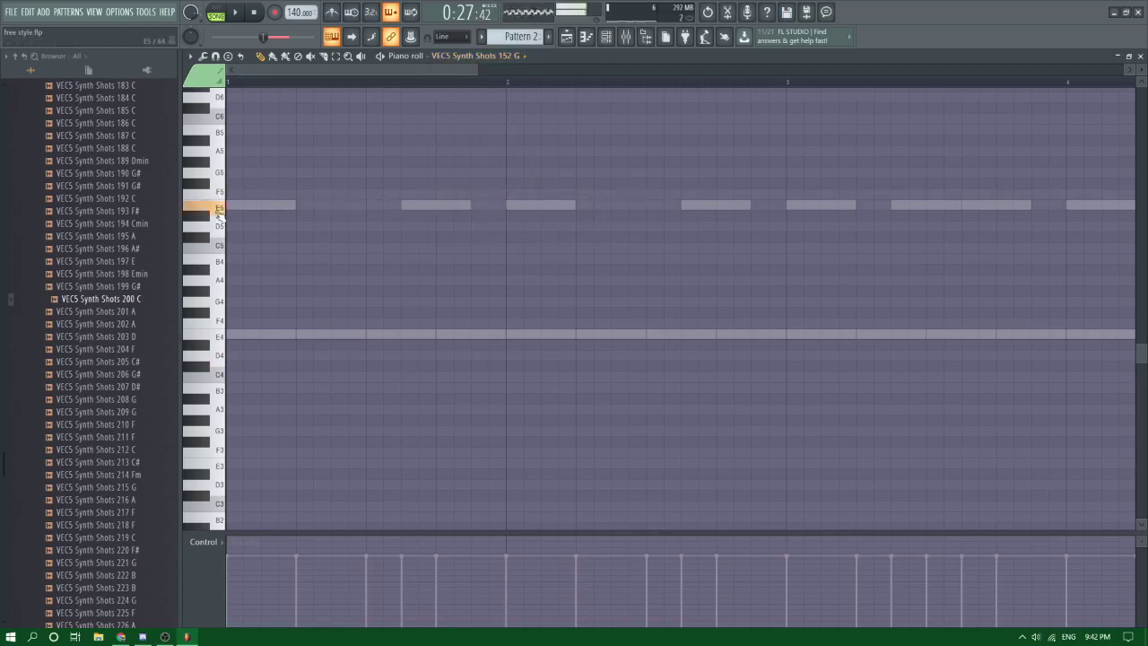
Step: Add three short E5 notes between the first two bass notes of bar 1 in VEC5 Synth Shots 152 G
{"action": "key", "text": "space"}
{"action": "mouse_move", "coordinate": [351, 195]}
{"action": "left_mouse_down"}
{"action": "mouse_move", "coordinate": [316, 205]}
{"action": "mouse_move", "coordinate": [333, 204]}
{"action": "left_mouse_up"}
{"action": "left_click", "coordinate": [370, 205]}
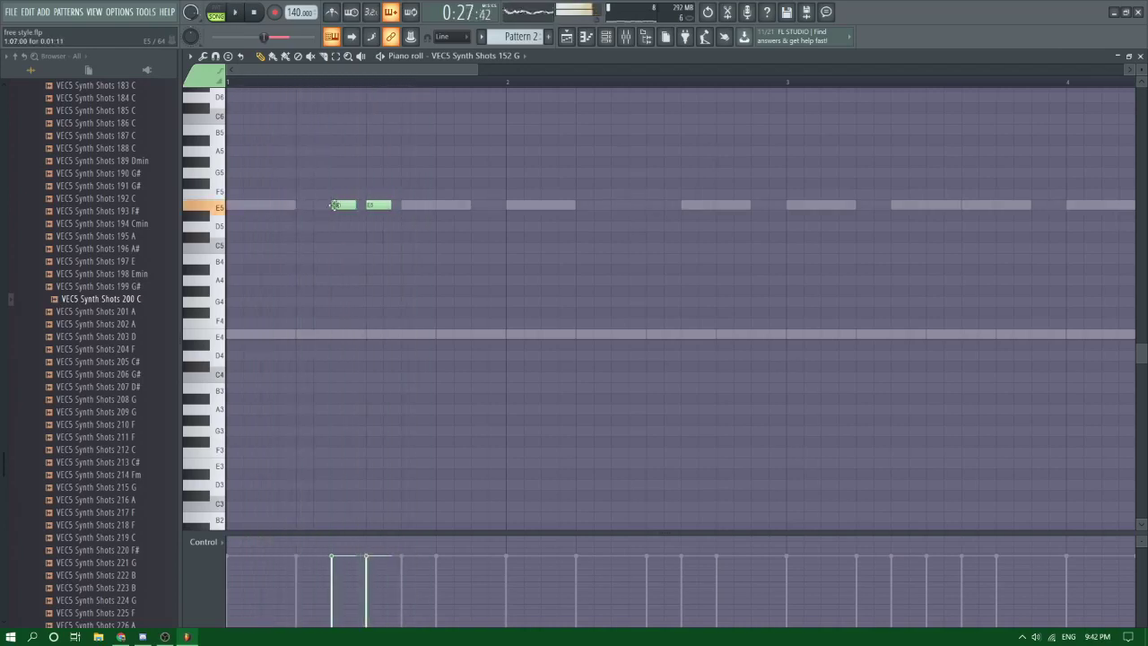
{"action": "left_click", "coordinate": [305, 205]}
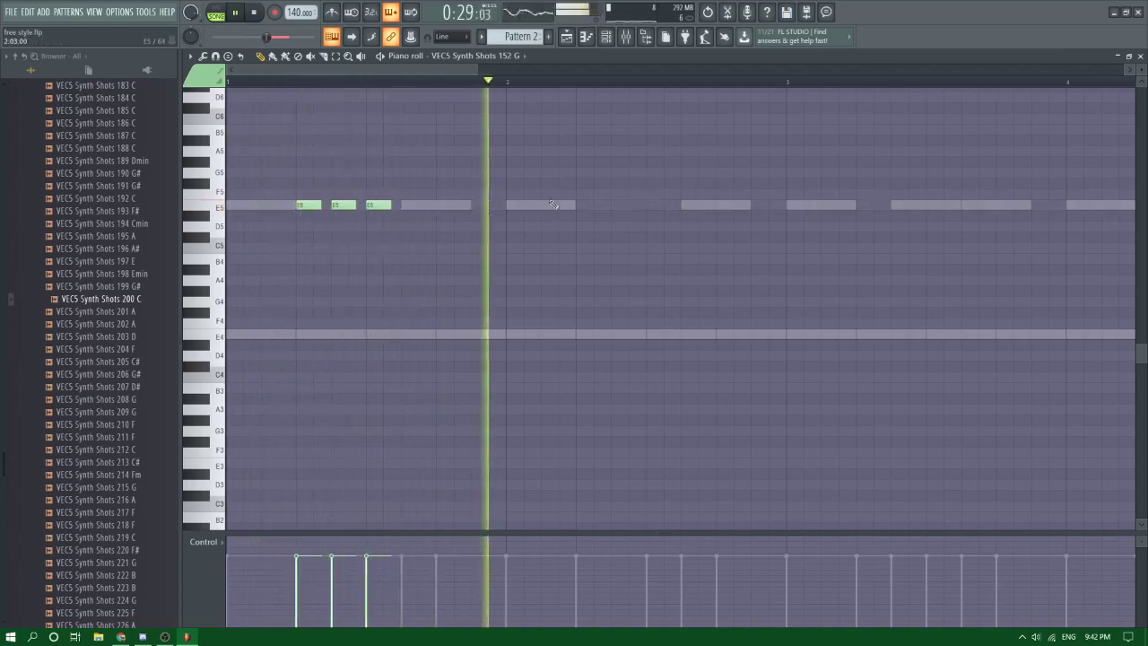
Step: Add three short E5 notes in the gap between the bar 2 bass notes of VEC5 Synth Shots 152 G
{"action": "left_click", "coordinate": [640, 206]}
{"action": "left_click_drag", "start_coordinate": [641, 206], "coordinate": [623, 206]}
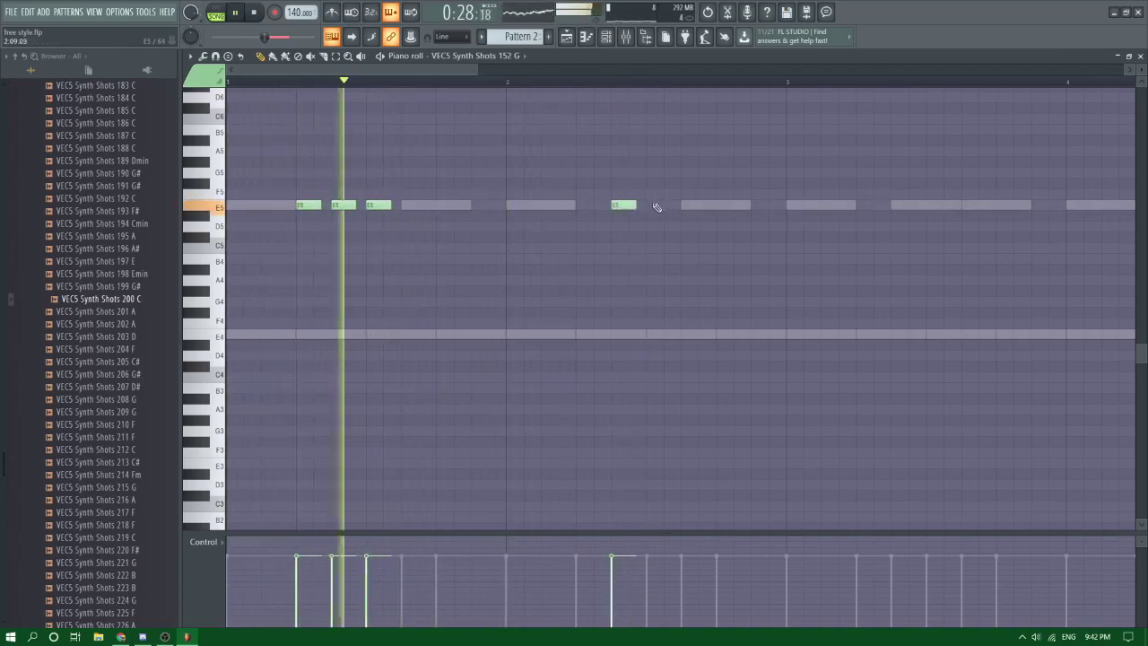
{"action": "left_click", "coordinate": [657, 206]}
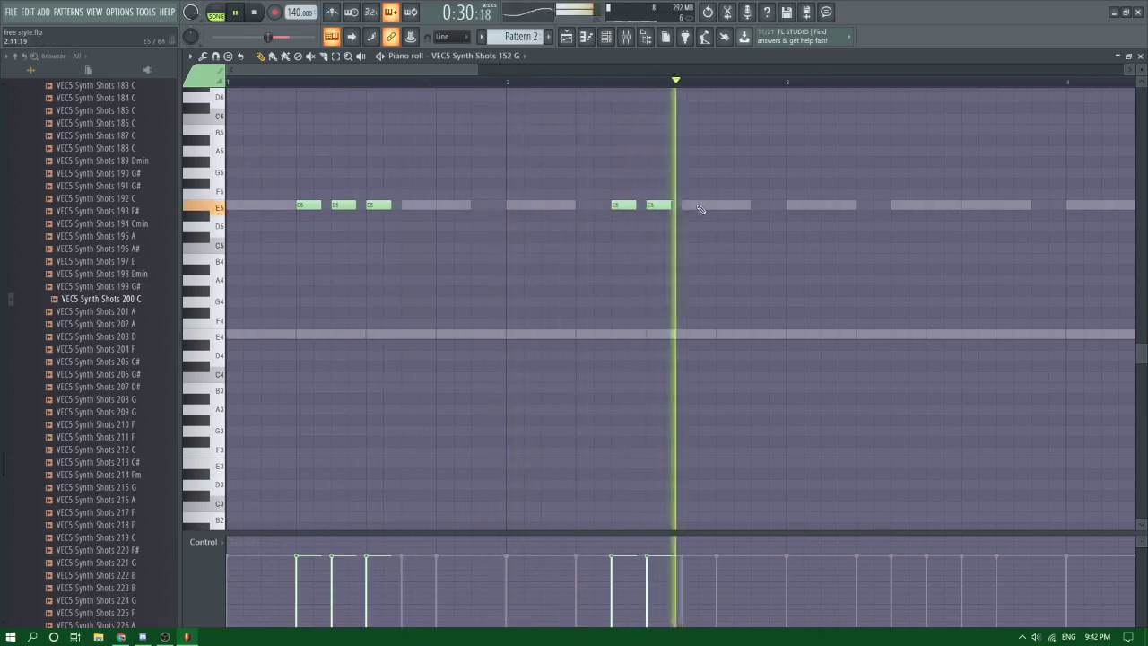
{"action": "left_click", "coordinate": [592, 204]}
{"action": "scroll", "coordinate": [595, 206], "scroll_direction": "down", "scroll_amount": 2}
{"action": "right_click", "coordinate": [569, 205]}
{"action": "right_click", "coordinate": [568, 205]}
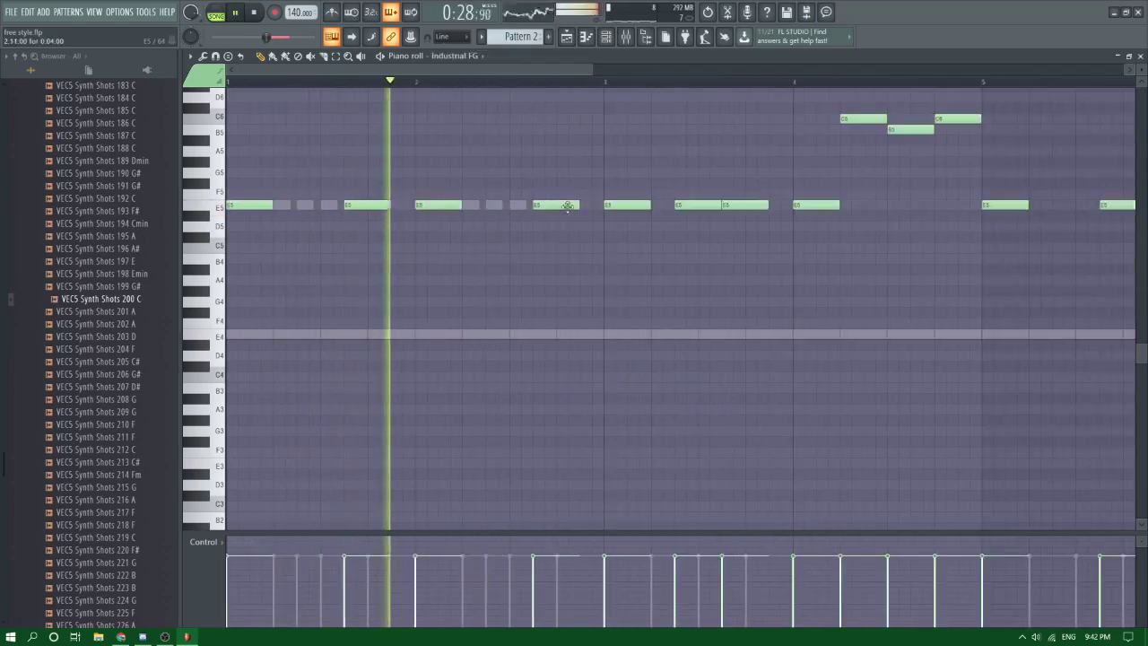
Step: Replace the last bass note of bar 2 with a short E5 at 2.13 and fill the gap with a fourth VEC5 Synth Shots 152 G note
{"action": "right_click", "coordinate": [566, 205]}
{"action": "left_click", "coordinate": [542, 206]}
{"action": "left_click_drag", "start_coordinate": [540, 205], "coordinate": [565, 205]}
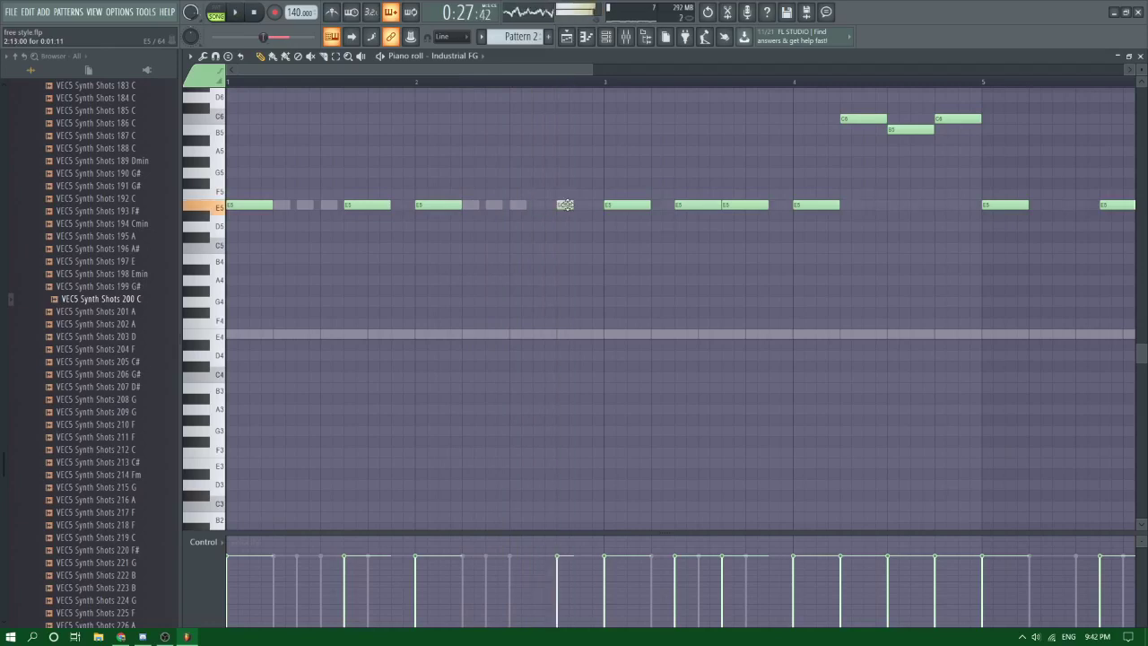
{"action": "double_click", "coordinate": [517, 205]}
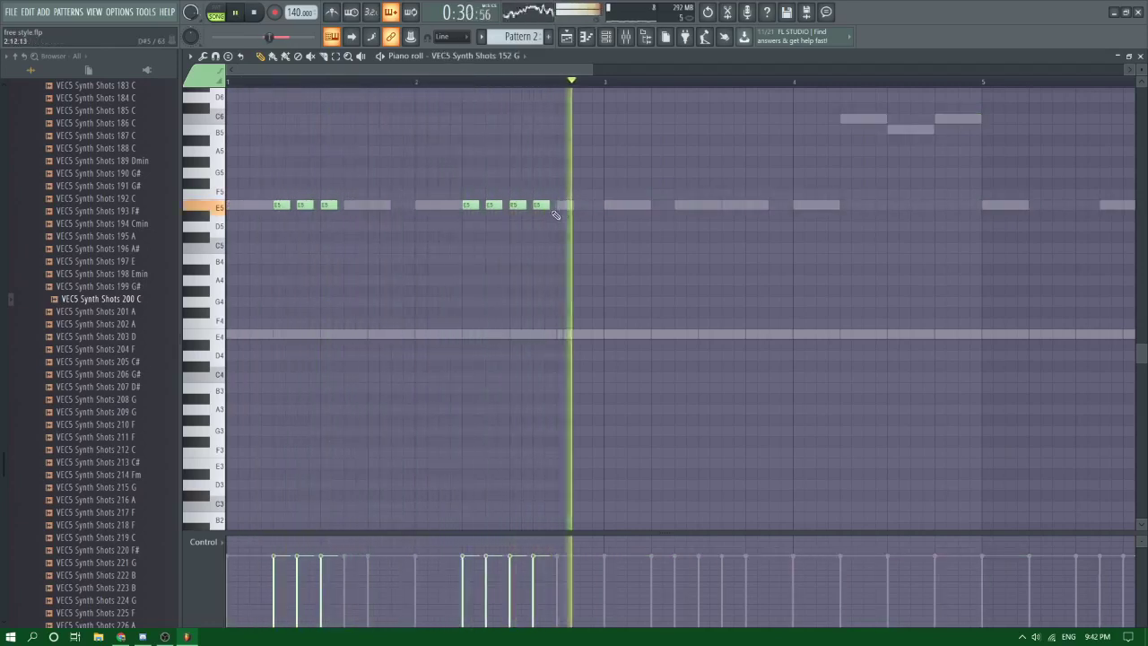
Step: Lengthen the short E5 bass note at the end of bar 2 in Industrial FG
{"action": "double_click", "coordinate": [569, 207]}
{"action": "left_click", "coordinate": [580, 207]}
{"action": "key", "text": "space"}
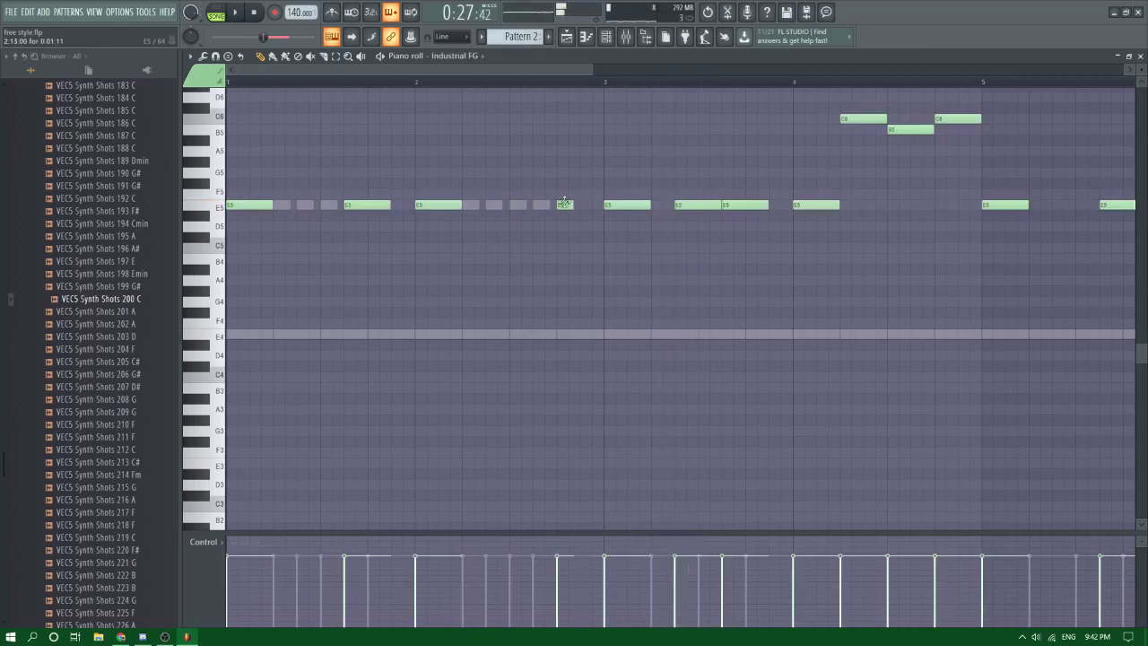
{"action": "key", "text": "space"}
{"action": "left_click_drag", "start_coordinate": [572, 206], "coordinate": [595, 205]}
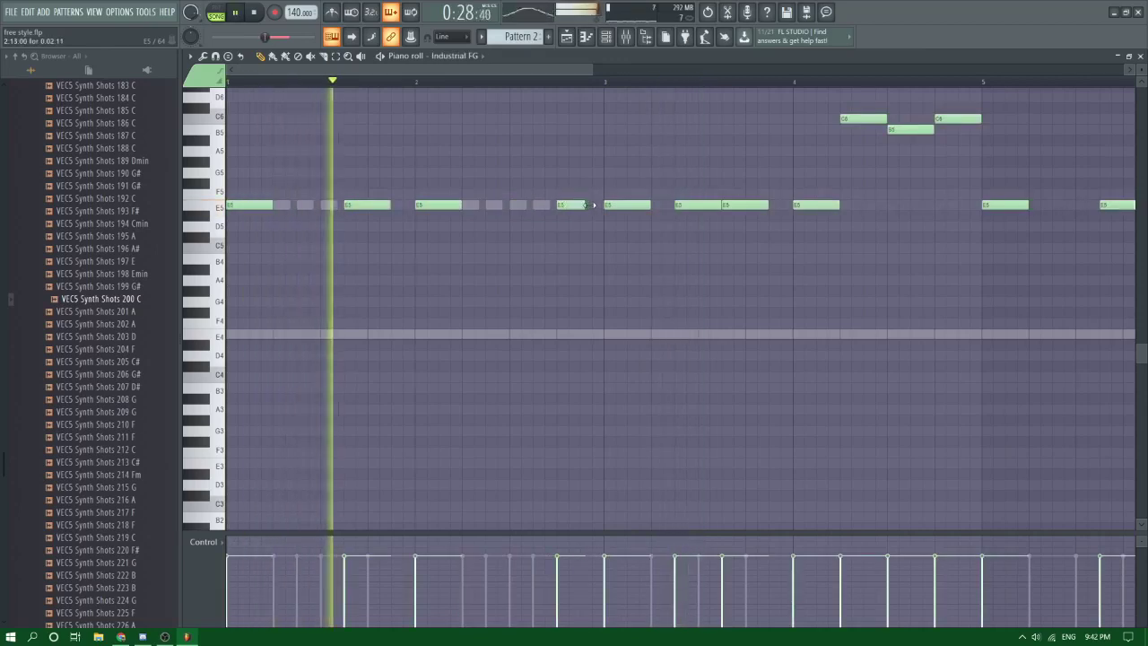
Step: Add three short E5 notes in VEC5 Synth Shots 152 G beneath the three high bass notes of bar 4, starting at 4.07
{"action": "double_click", "coordinate": [545, 206]}
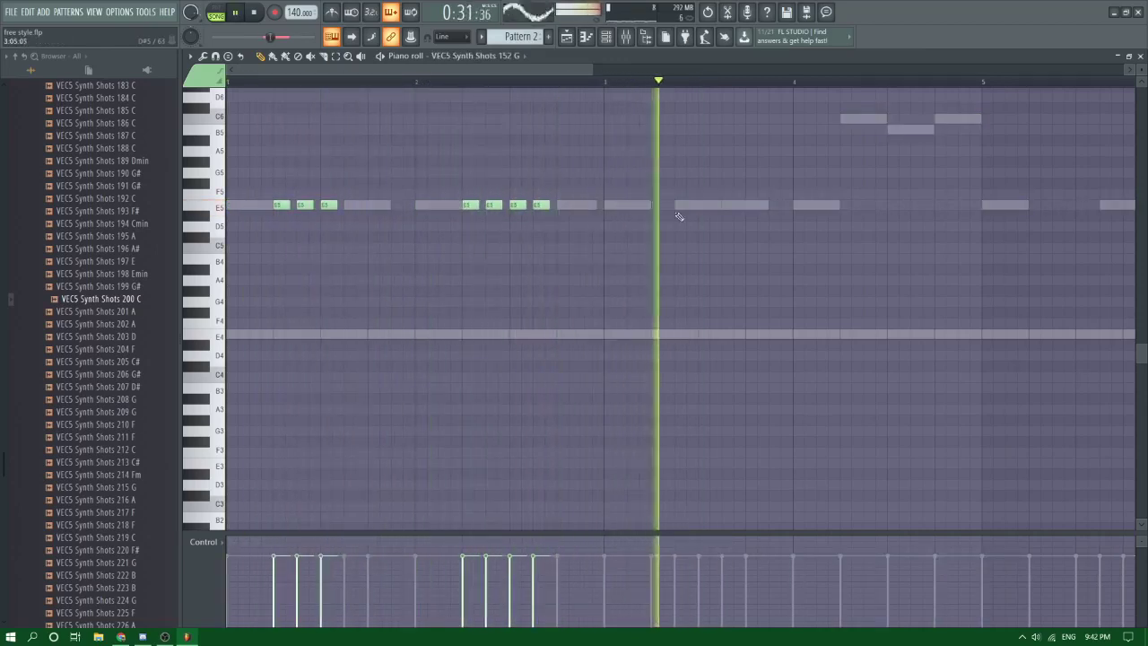
{"action": "left_click", "coordinate": [868, 206]}
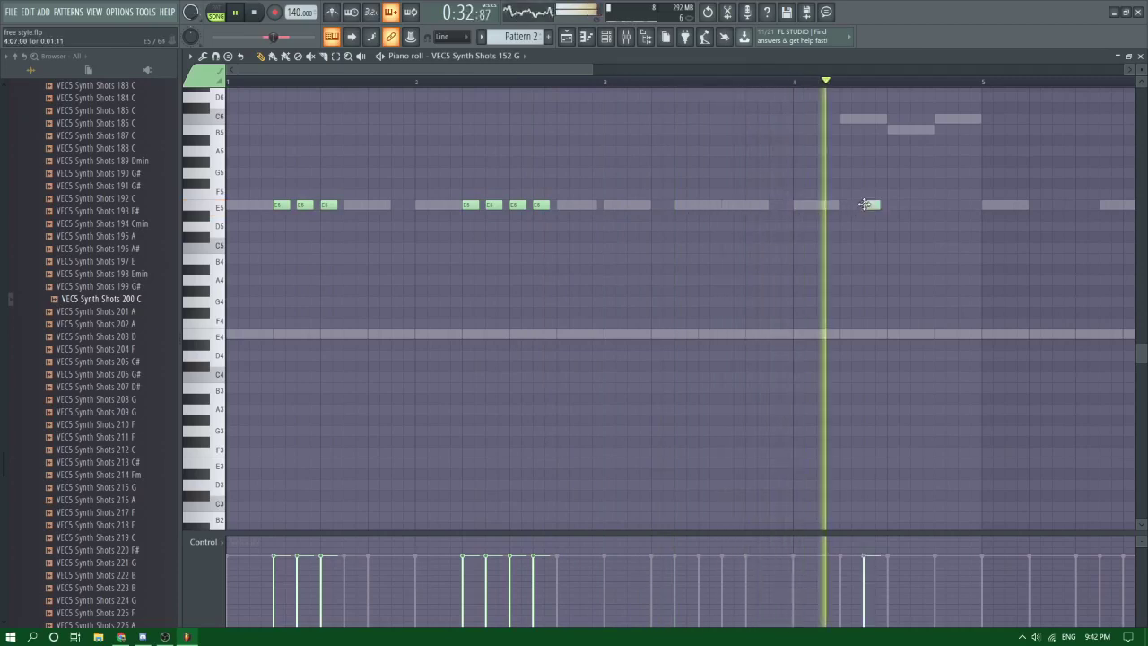
{"action": "left_click", "coordinate": [915, 208]}
{"action": "left_click", "coordinate": [964, 207]}
Step: Duplicate all VEC5 Synth Shots 152 G notes from bars 1 to 4 into bars 5 to 8
{"action": "scroll", "coordinate": [615, 194], "scroll_direction": "down", "scroll_amount": 3}
{"action": "scroll", "coordinate": [685, 207], "scroll_direction": "up", "scroll_amount": 4}
{"action": "scroll", "coordinate": [843, 244], "scroll_direction": "down", "scroll_amount": 3}
{"action": "key", "text": "space"}
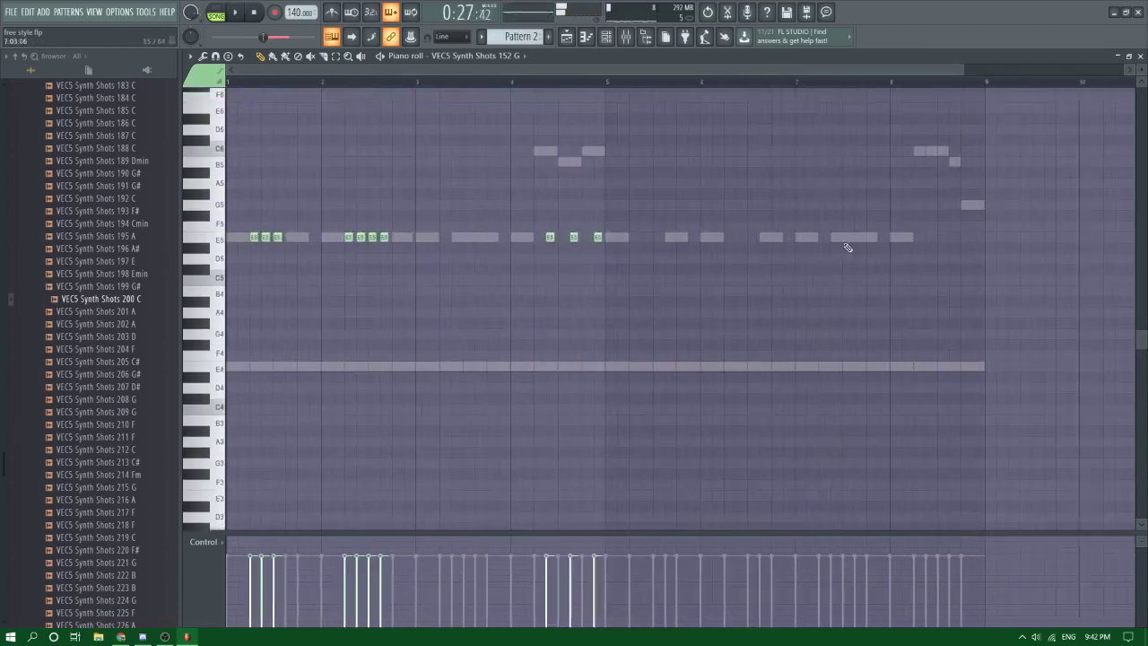
{"action": "left_click_drag", "start_coordinate": [902, 212], "coordinate": [157, 233]}
{"action": "key", "text": "space"}
{"action": "left_click_drag", "start_coordinate": [255, 238], "coordinate": [622, 235]}
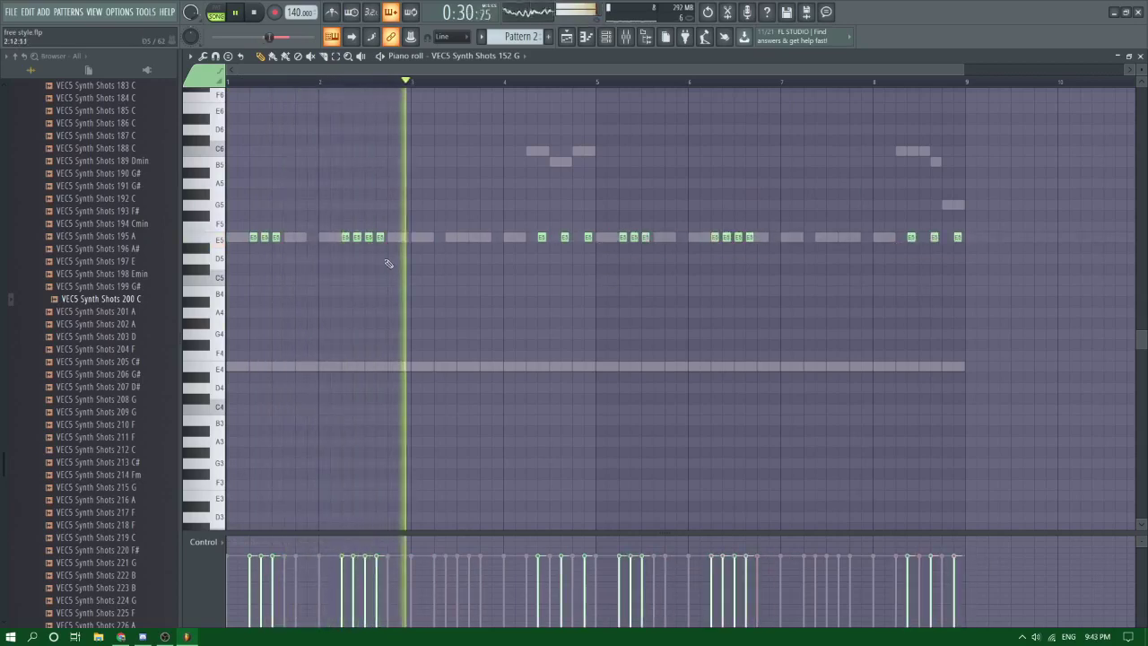
Step: Delete the E5 bass note at the end of bar 2 in Industrial FG and move the playback position to bar 2
{"action": "right_click", "coordinate": [401, 239]}
{"action": "right_click", "coordinate": [402, 239]}
{"action": "key", "text": "space"}
{"action": "right_click", "coordinate": [402, 239]}
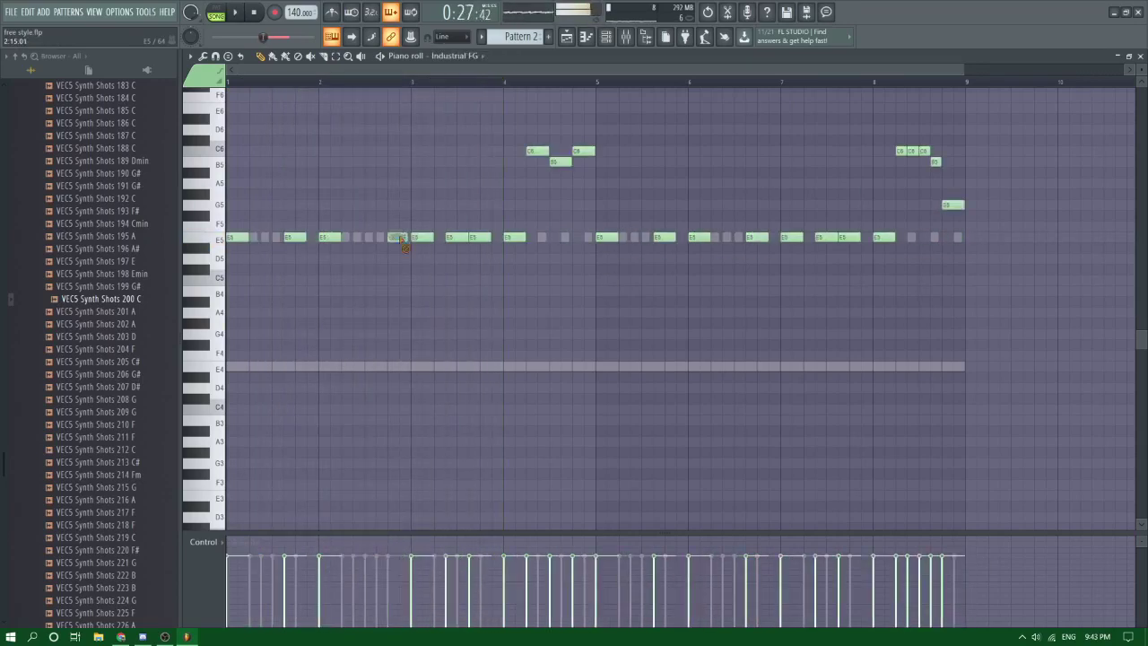
{"action": "left_click", "coordinate": [322, 87]}
Step: Preview further stab samples in the browser, including VEC5 Synth Shots 204 F and 213 C#, and bring up the channel rack
{"action": "left_click", "coordinate": [143, 349]}
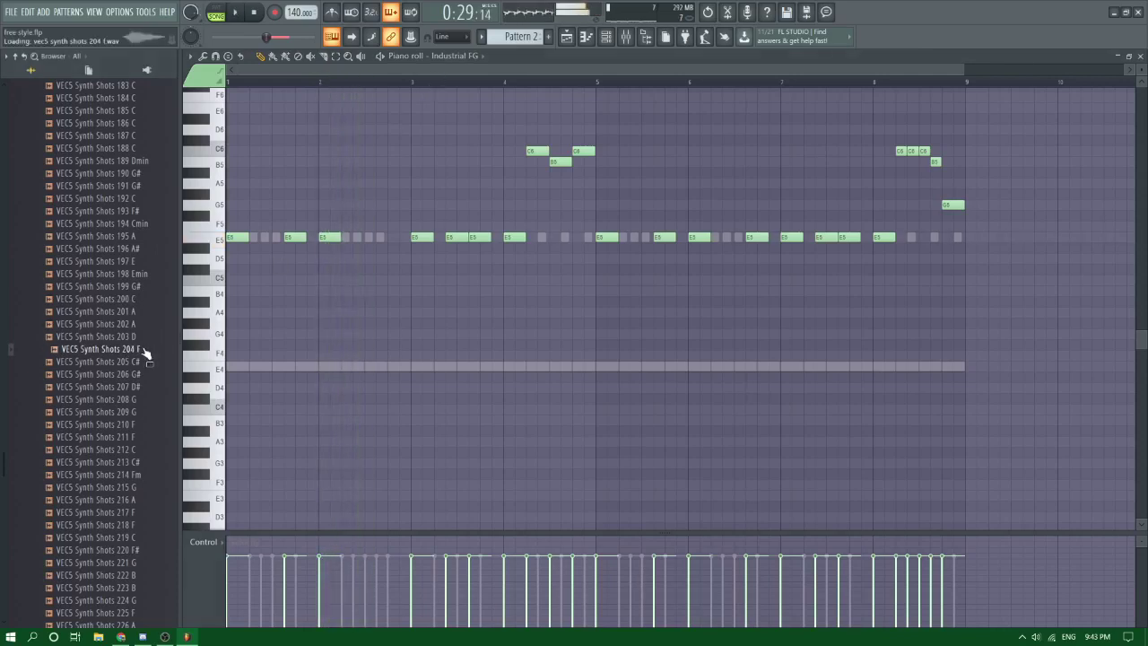
{"action": "left_click", "coordinate": [607, 38]}
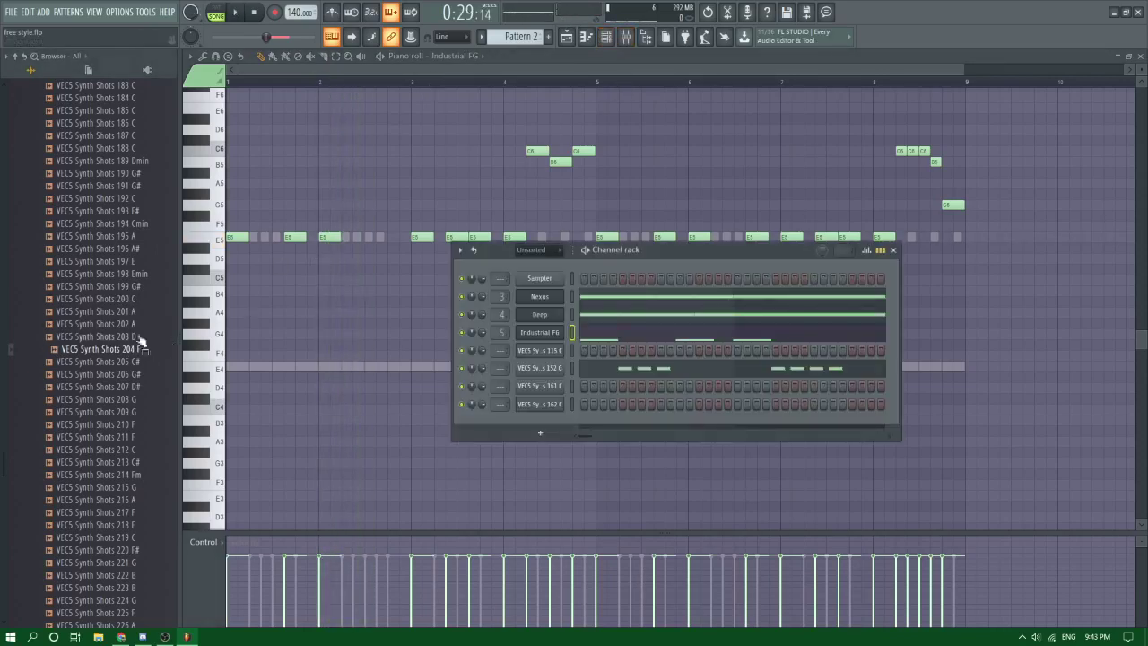
{"action": "left_click", "coordinate": [101, 387]}
{"action": "left_click", "coordinate": [102, 461]}
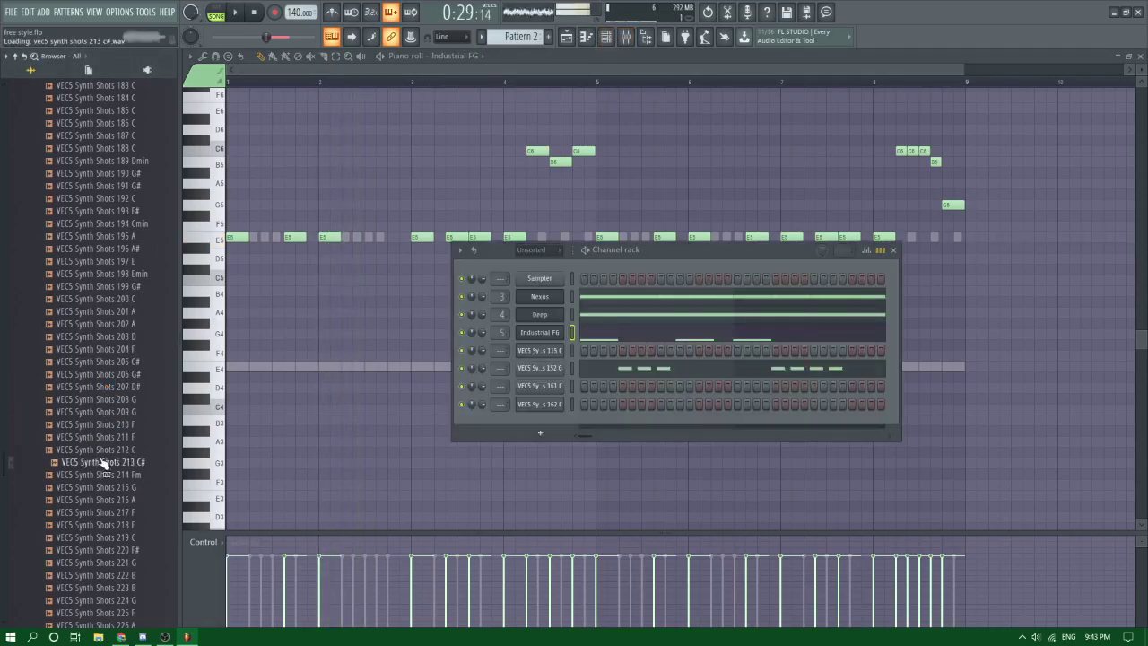
Step: Switch the piano roll to VEC5 Synth Shots 161 C, add two short E5 notes at the end of bar 2 and play them back
{"action": "left_click", "coordinate": [570, 386]}
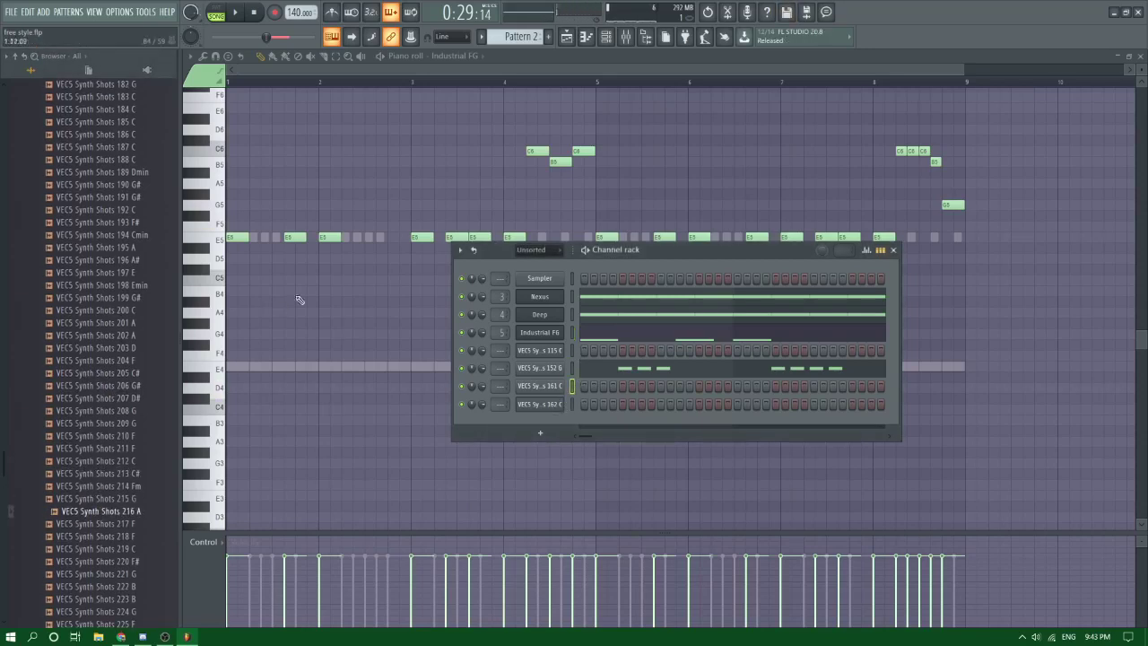
{"action": "key", "text": "F6"}
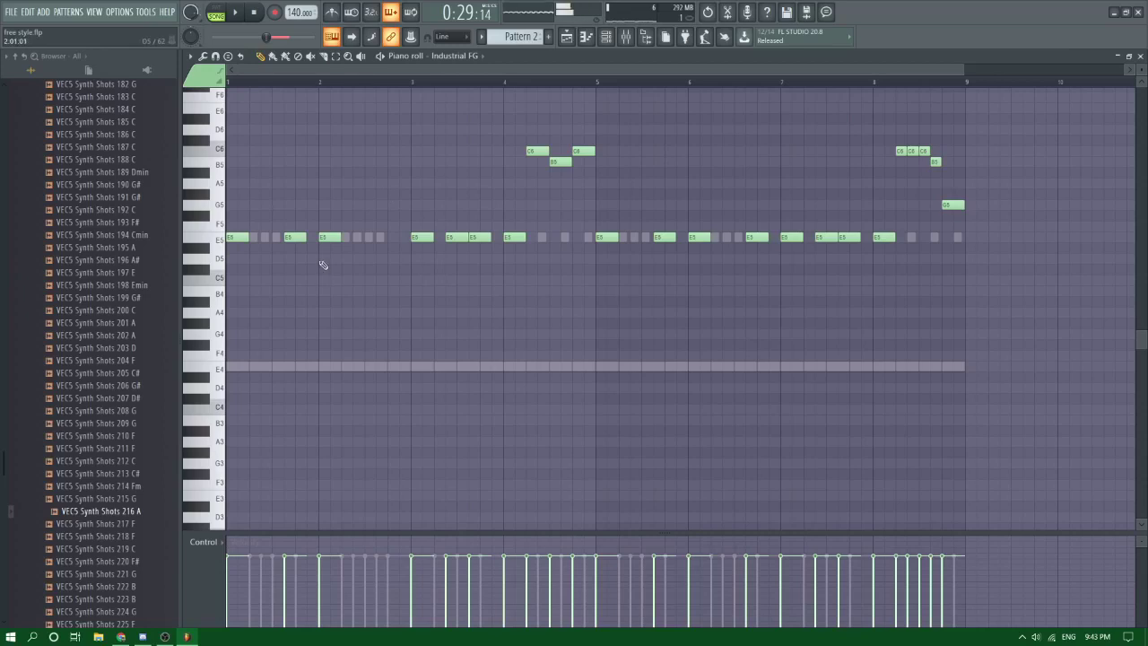
{"action": "left_click", "coordinate": [467, 65]}
{"action": "left_click", "coordinate": [476, 201]}
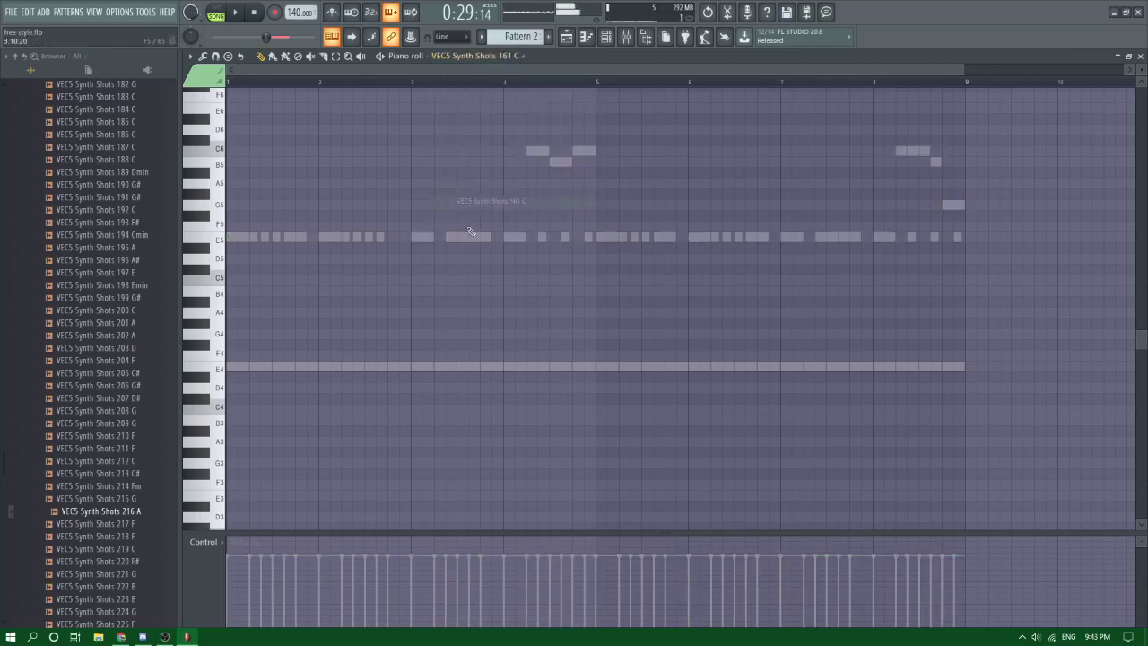
{"action": "left_click", "coordinate": [401, 239]}
{"action": "key", "text": "space"}
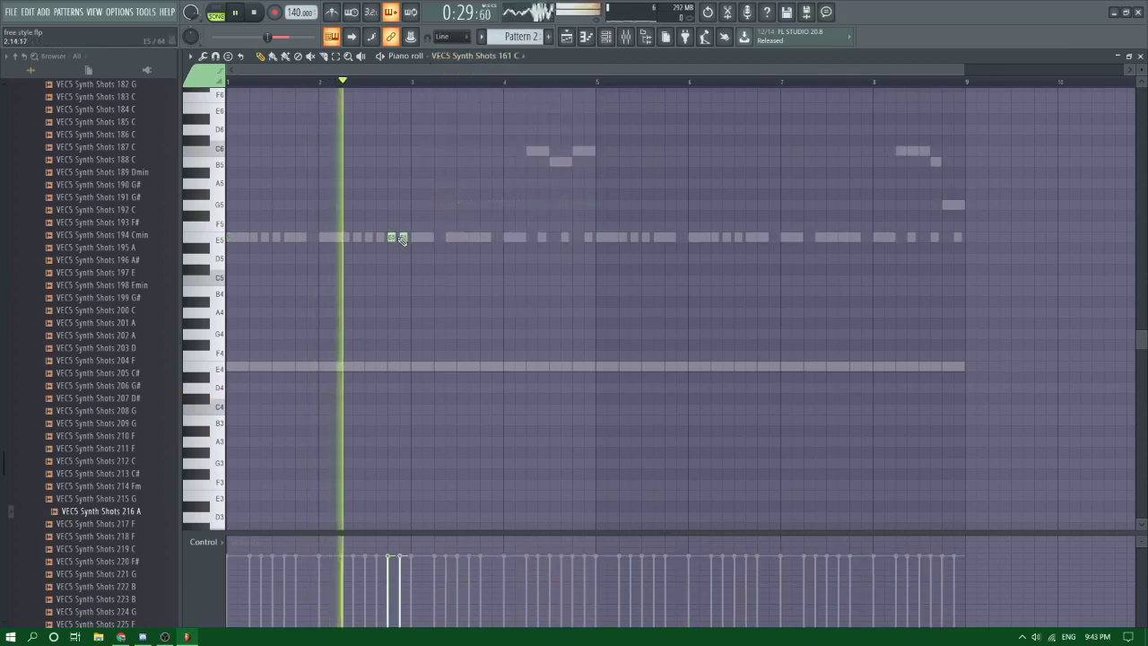
{"action": "key", "text": "space"}
{"action": "key", "text": "space"}
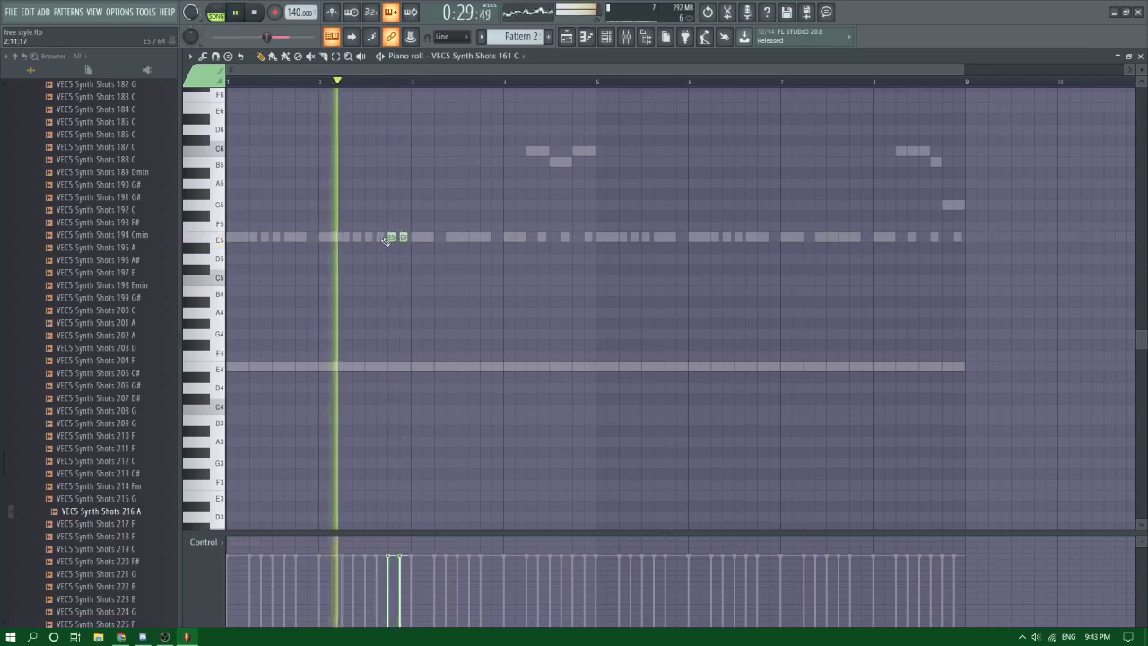
Step: Delete the fourth 152 G note of bar 2 and make the first 161 C note start at 2.11 with a length of 0:03:11
{"action": "right_click", "coordinate": [383, 236]}
{"action": "right_click", "coordinate": [382, 236]}
{"action": "key", "text": "space"}
{"action": "right_click", "coordinate": [382, 237]}
{"action": "right_click", "coordinate": [391, 236]}
{"action": "right_click", "coordinate": [390, 237]}
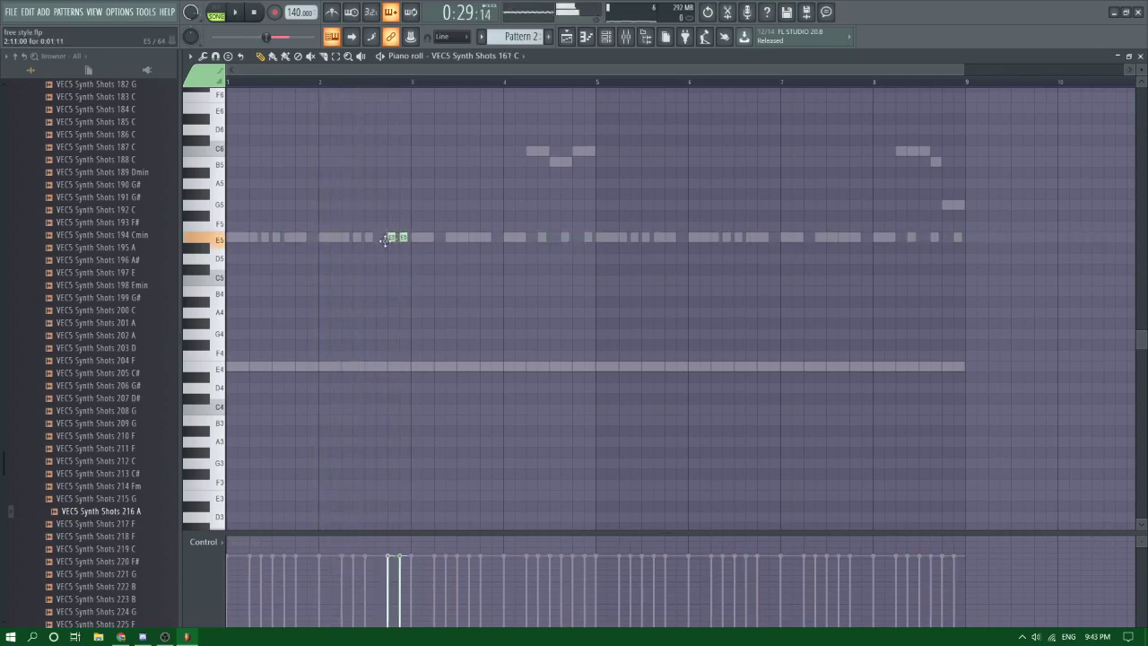
{"action": "left_click_drag", "start_coordinate": [385, 239], "coordinate": [375, 239]}
{"action": "key", "text": "space"}
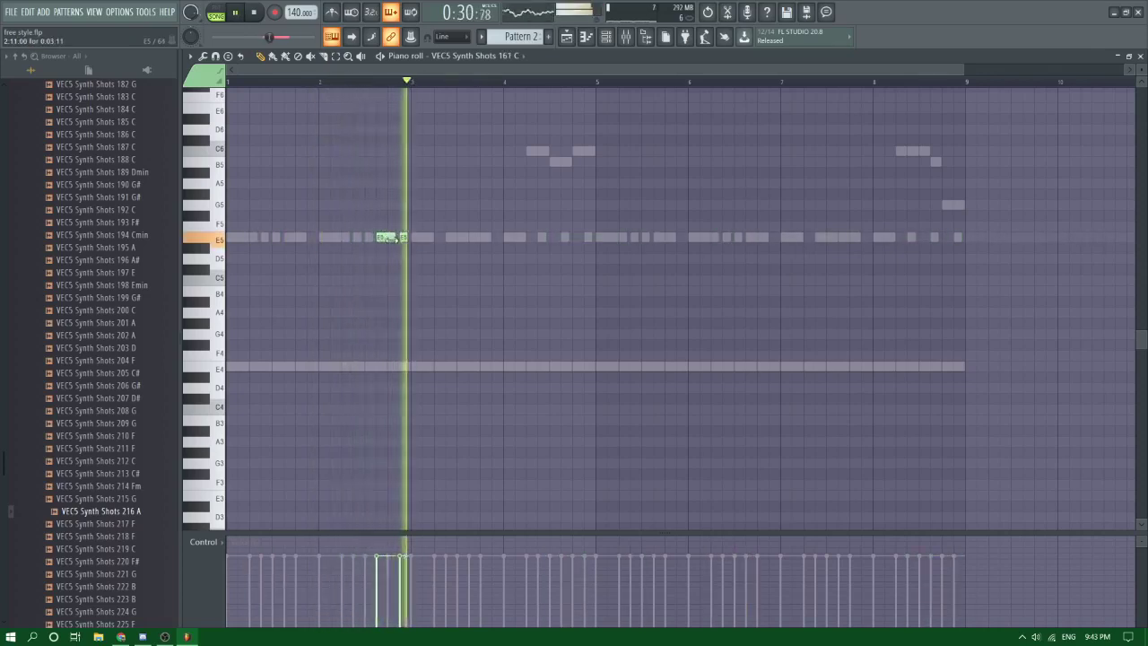
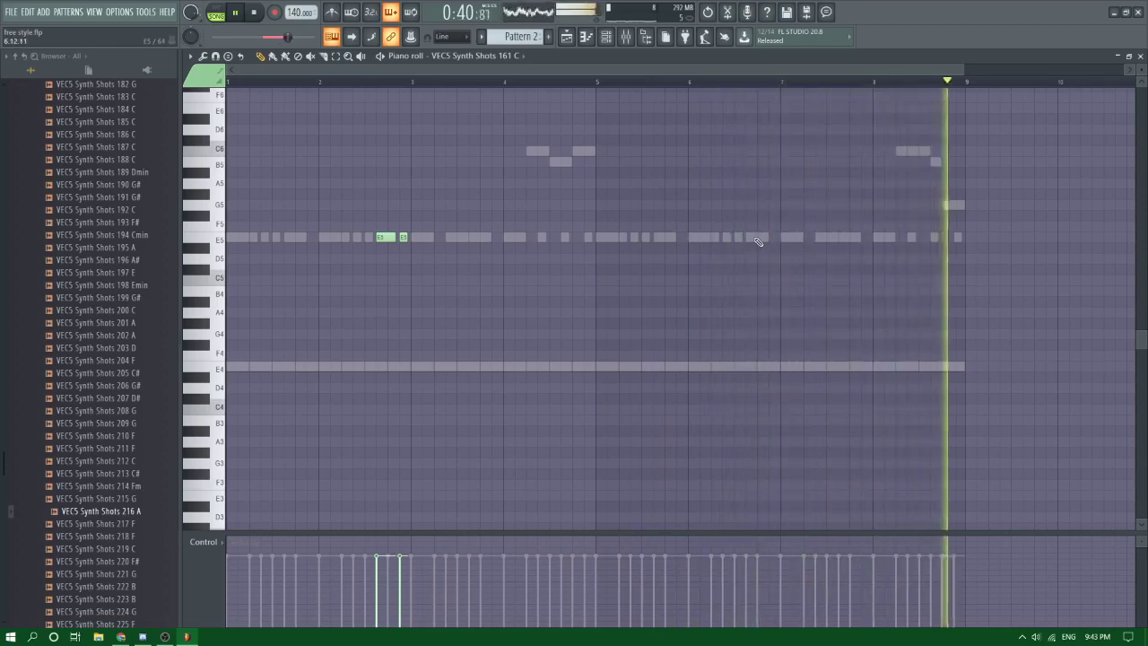
Step: Play from bar 8 and delete the first two C6 bass notes of that bar in Industrial FG
{"action": "key", "text": "space"}
{"action": "left_click", "coordinate": [875, 86]}
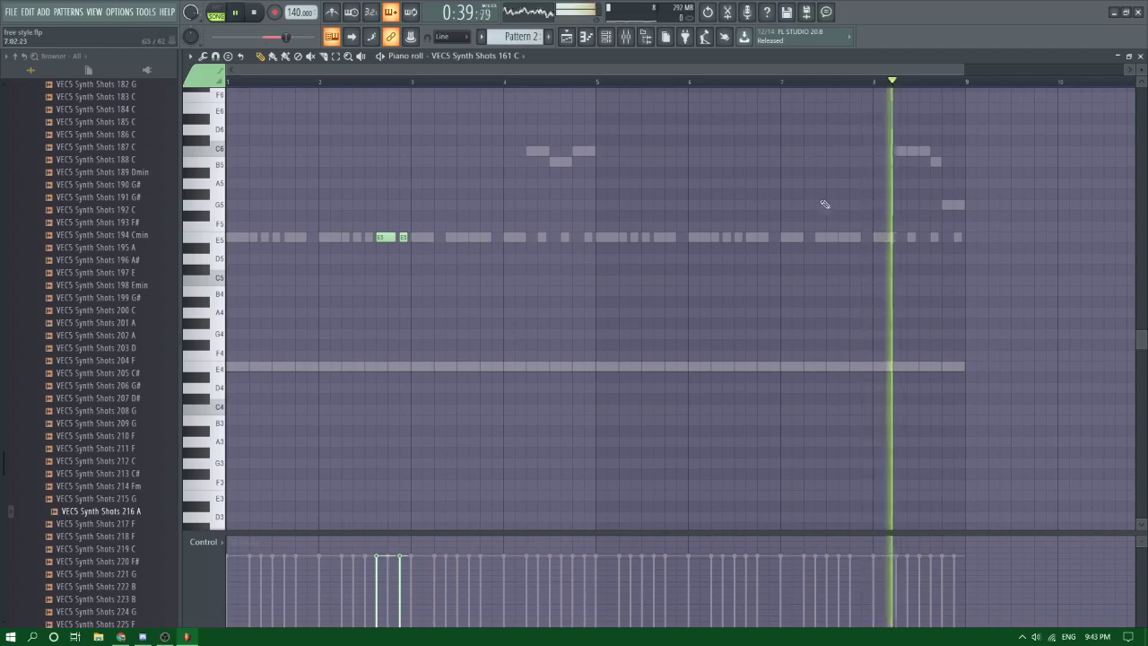
{"action": "double_click", "coordinate": [904, 152]}
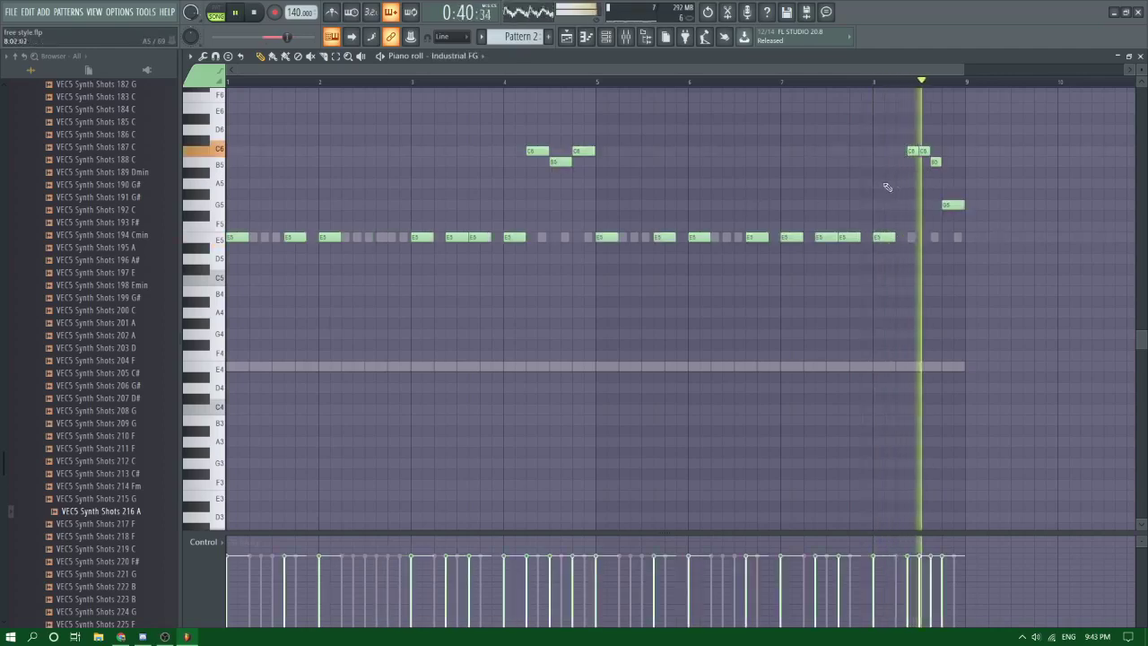
{"action": "key", "text": "space"}
{"action": "key", "text": "space"}
{"action": "right_click", "coordinate": [911, 153]}
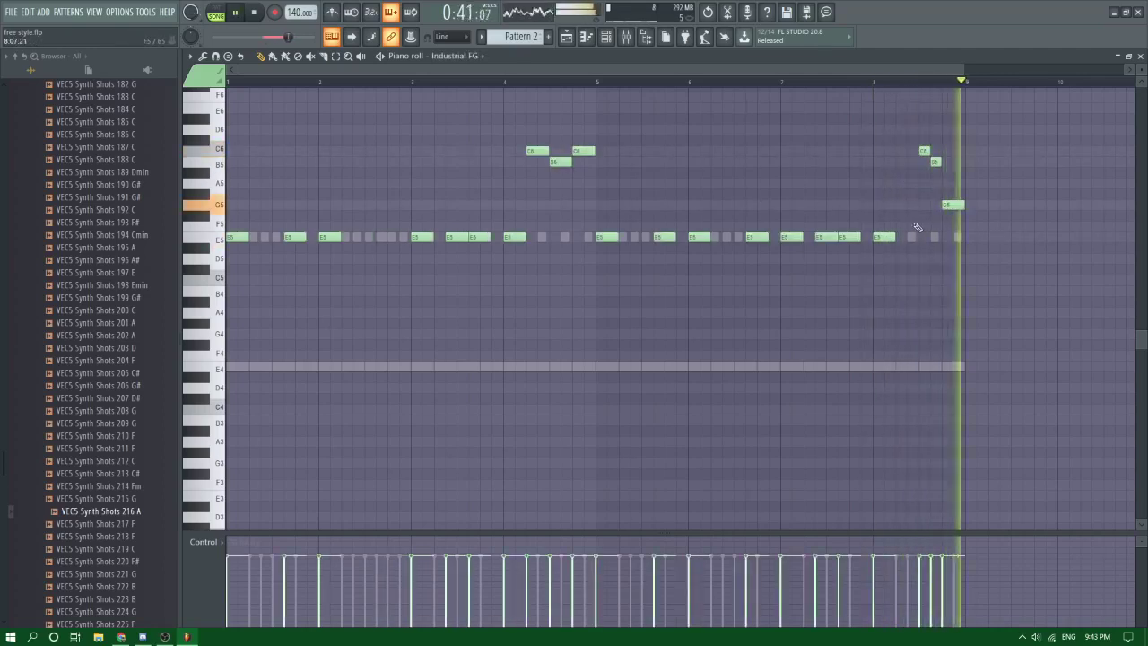
Step: Undo the last note deletion, set the restored C6 to start at 8.05 with length 0:03:11, and play the pattern
{"action": "key", "text": "space"}
{"action": "key", "text": "ctrl+z"}
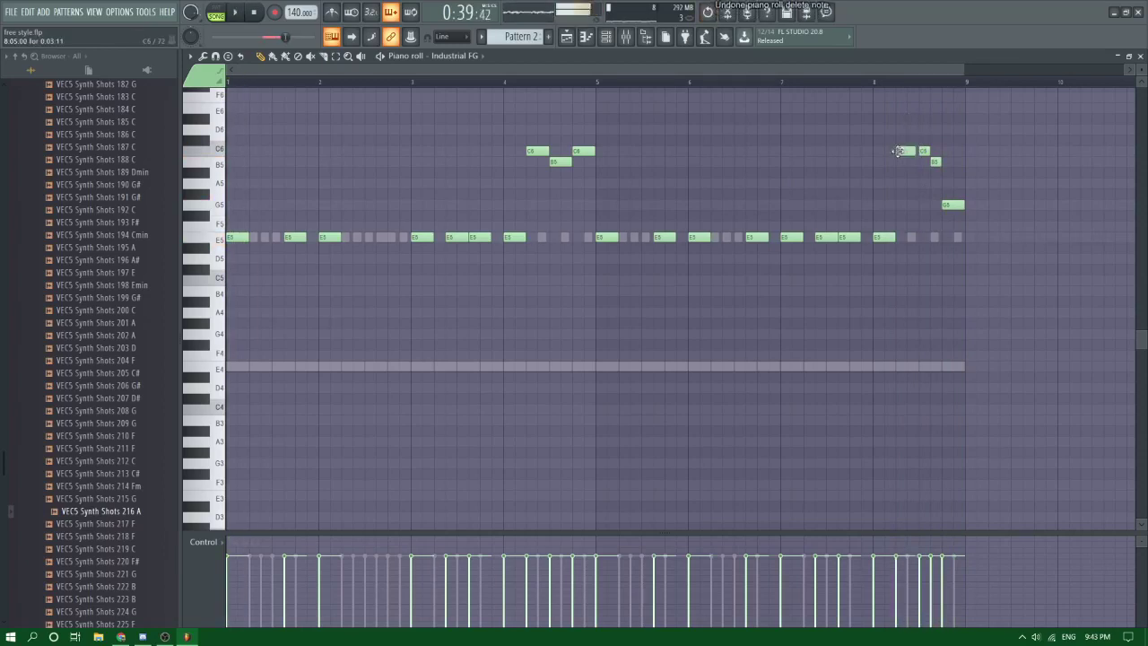
{"action": "key", "text": "space"}
{"action": "key", "text": "space"}
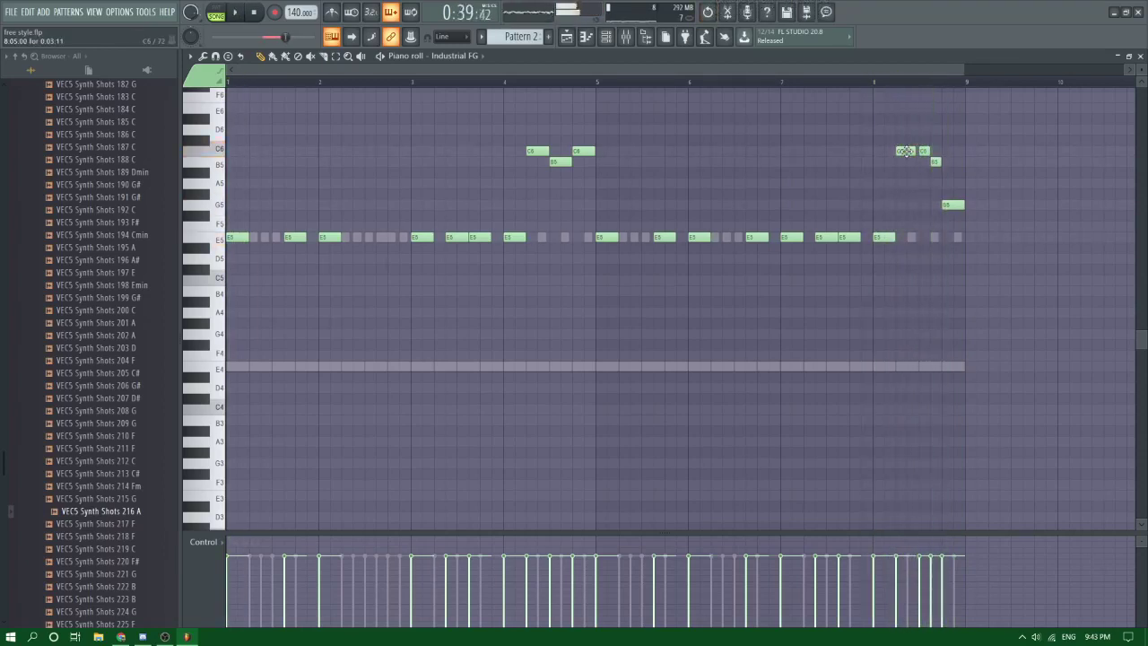
{"action": "key", "text": "space"}
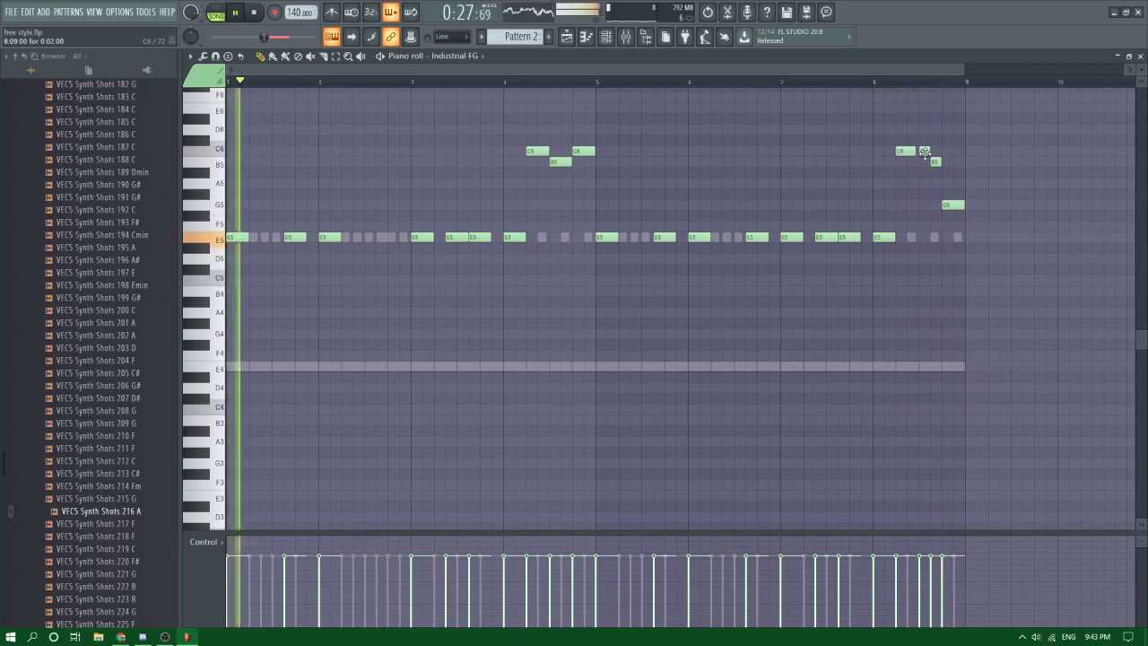
Step: Route the VEC5 Synth Shots 152 G channel to mixer insert 6
{"action": "left_click", "coordinate": [108, 361]}
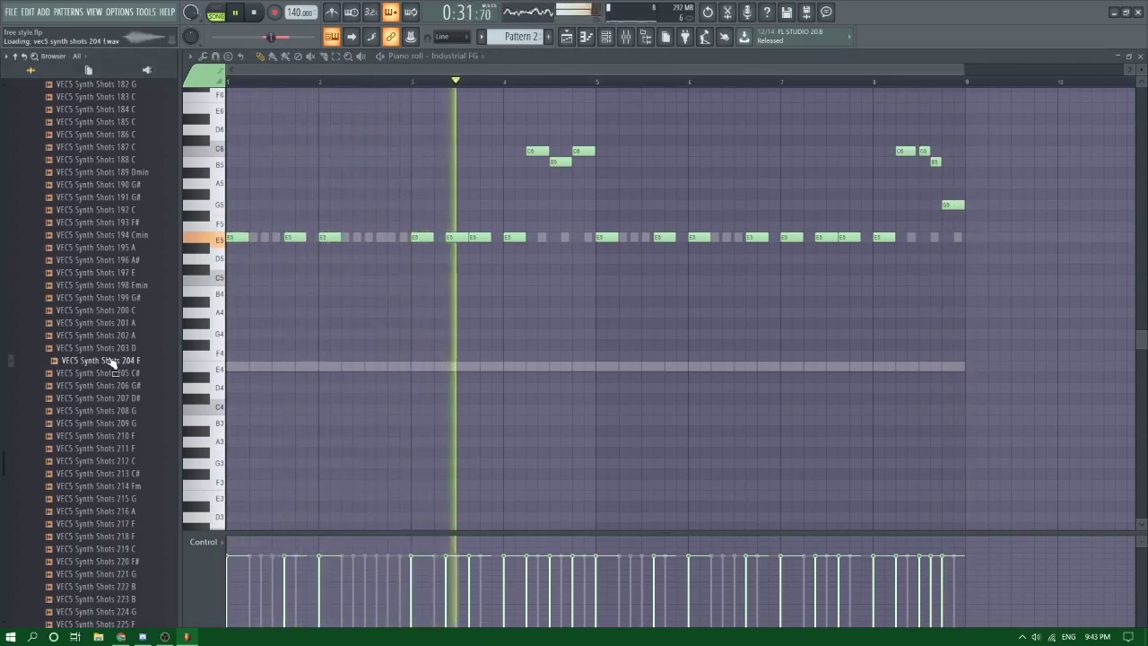
{"action": "left_click", "coordinate": [626, 37]}
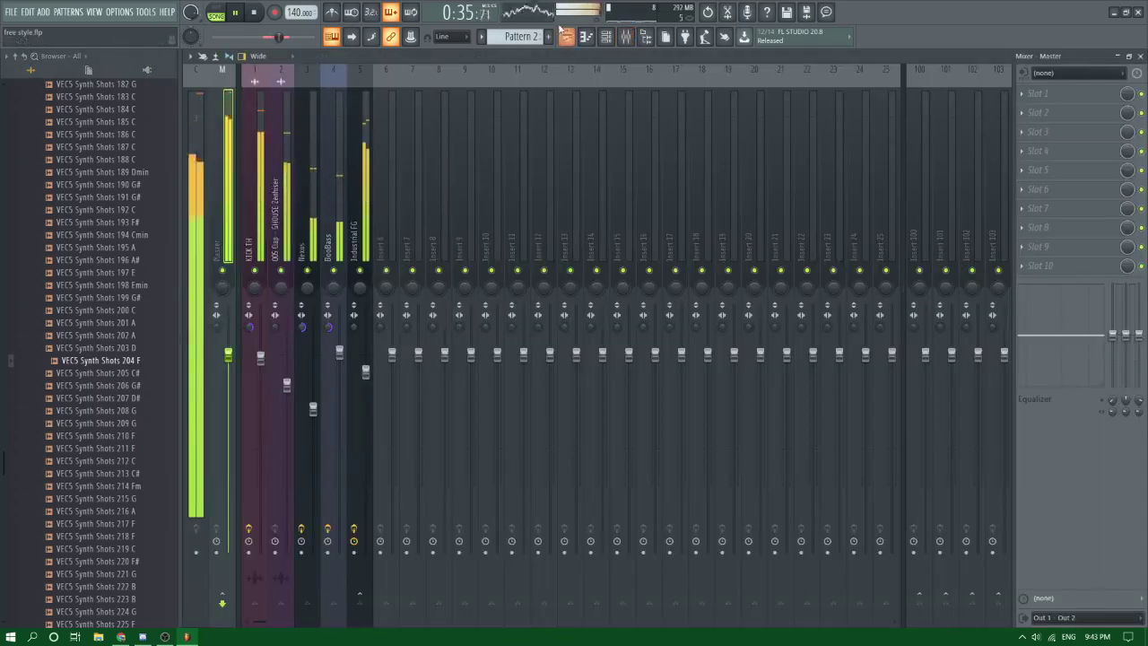
{"action": "left_click", "coordinate": [566, 36]}
{"action": "left_click", "coordinate": [606, 36]}
{"action": "left_click", "coordinate": [565, 368]}
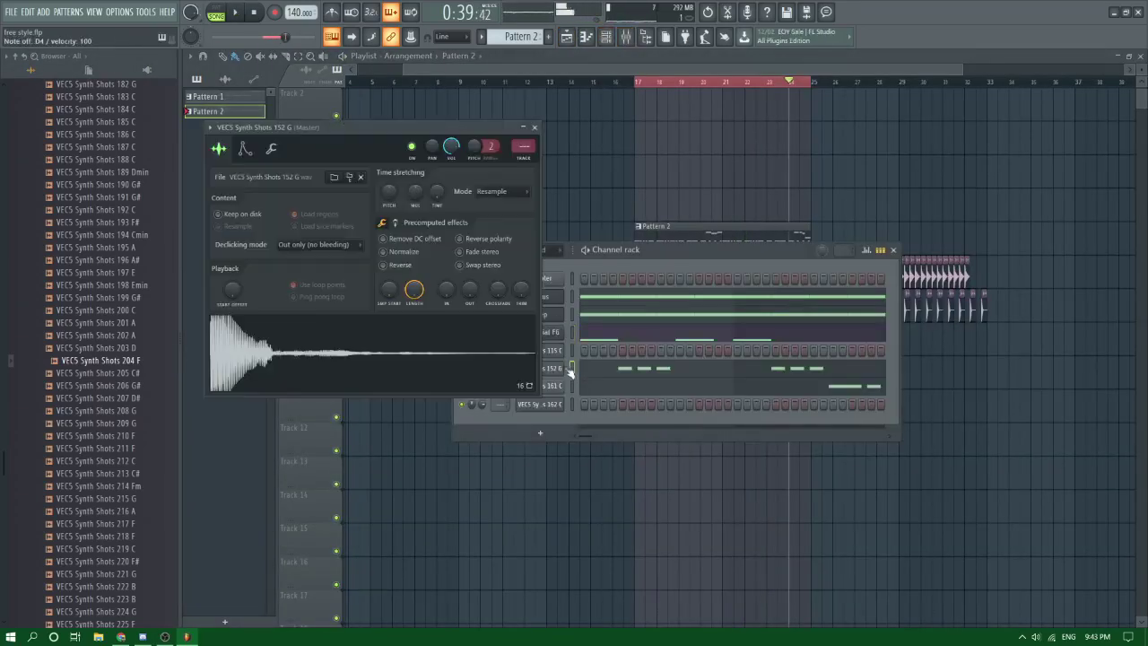
{"action": "left_click", "coordinate": [569, 372]}
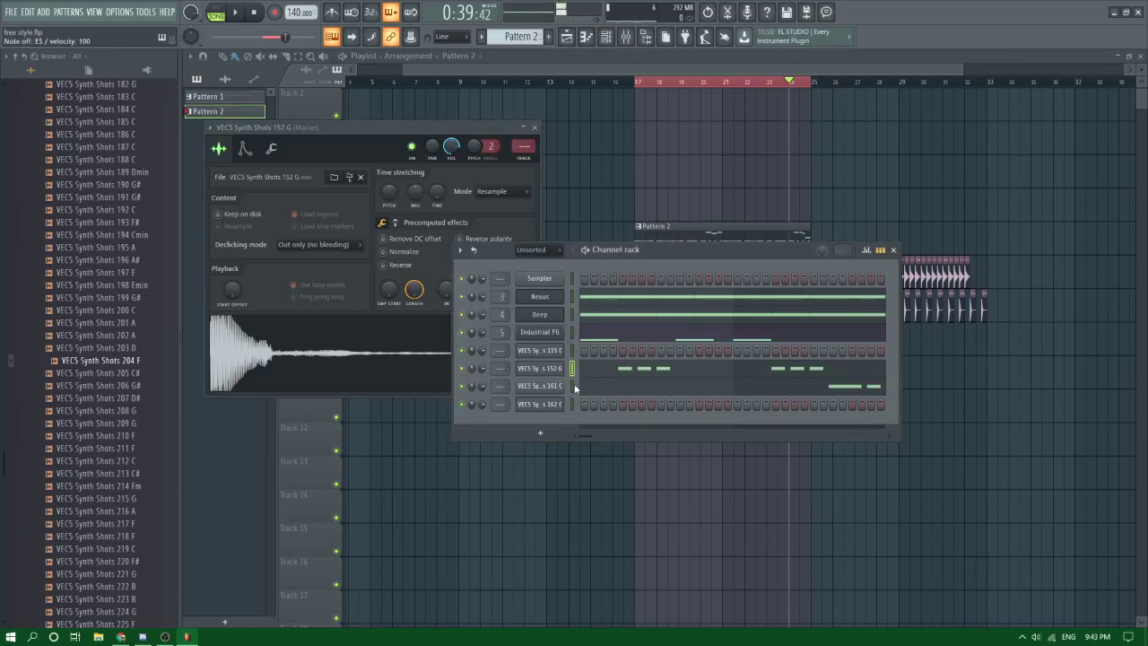
{"action": "key", "text": "F9"}
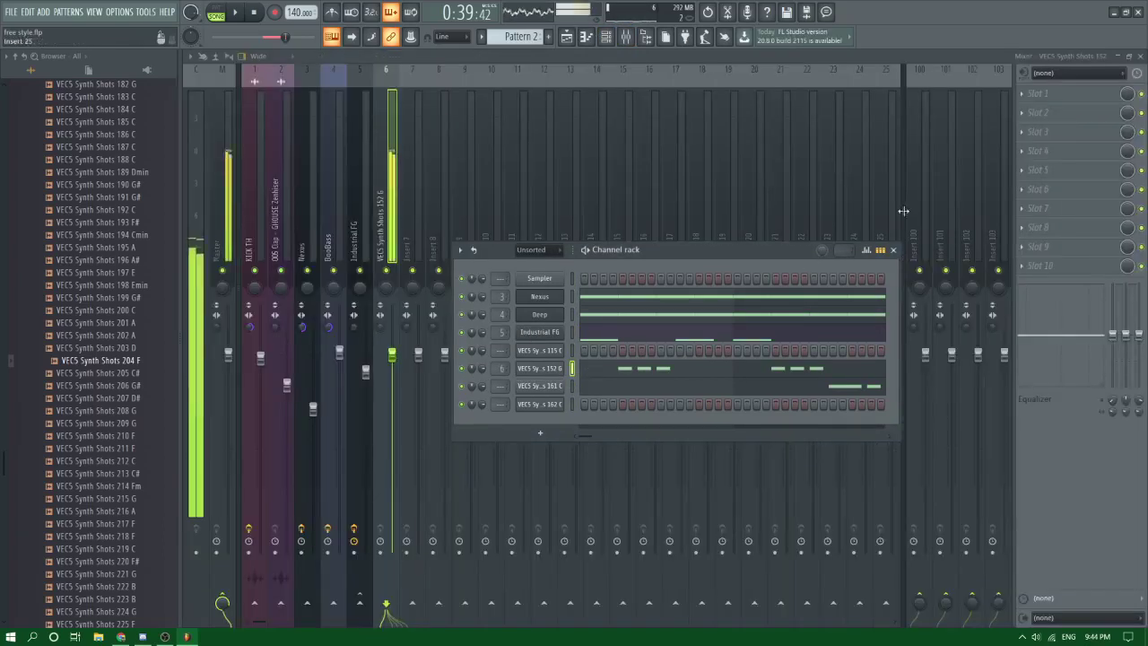
Step: Load Fruity Parametric EQ 2 in slot 5 of the VEC5 Synth Shots 152 G mixer track and slightly boost the mid bands
{"action": "left_click", "coordinate": [1058, 182]}
{"action": "left_click", "coordinate": [862, 300]}
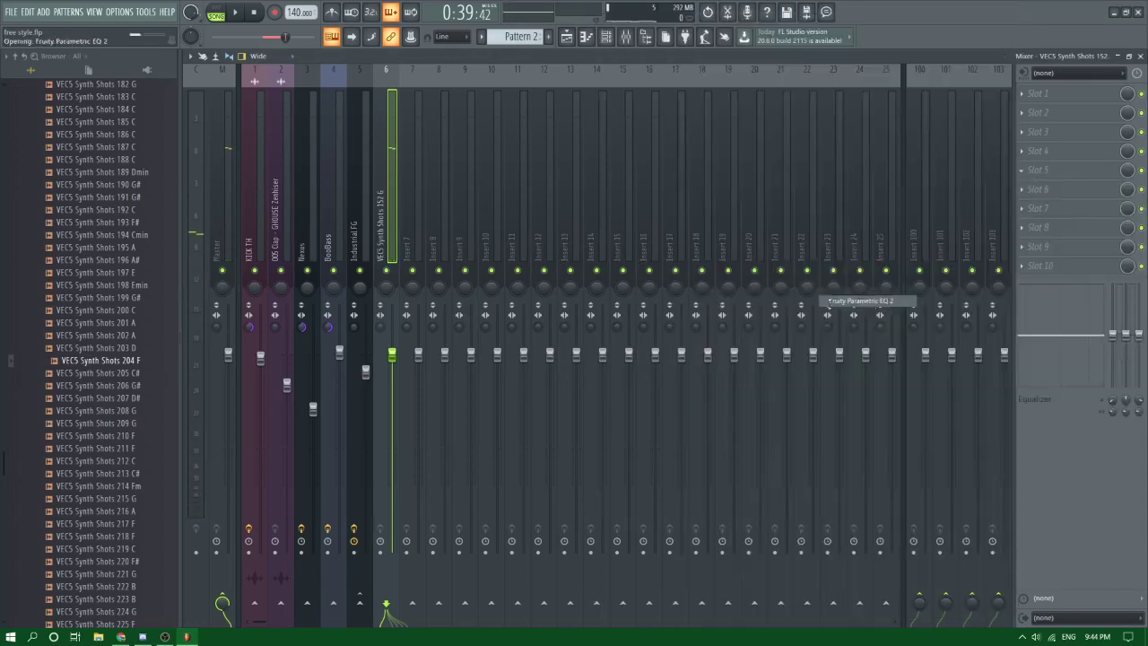
{"action": "mouse_move", "coordinate": [381, 239]}
{"action": "left_mouse_down"}
{"action": "mouse_move", "coordinate": [380, 226]}
{"action": "mouse_move", "coordinate": [393, 234]}
{"action": "mouse_move", "coordinate": [364, 237]}
{"action": "left_mouse_up"}
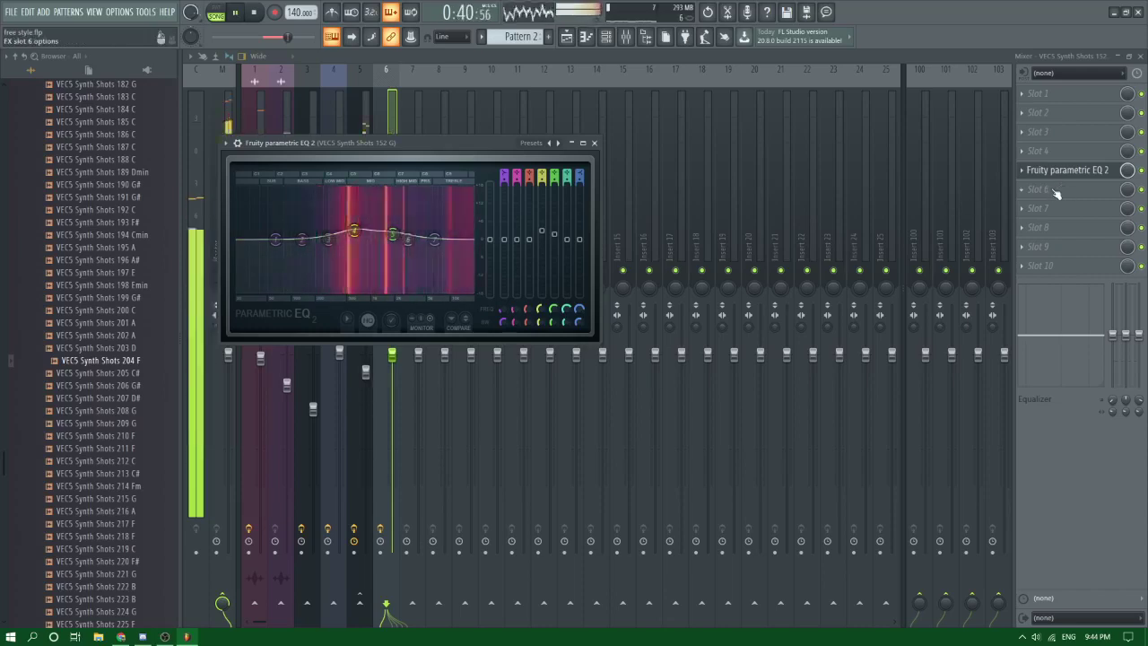
Step: Load Fruity Reeverb 2 in slot 6 of the VEC5 Synth Shots 152 G mixer track
{"action": "left_click", "coordinate": [1047, 189]}
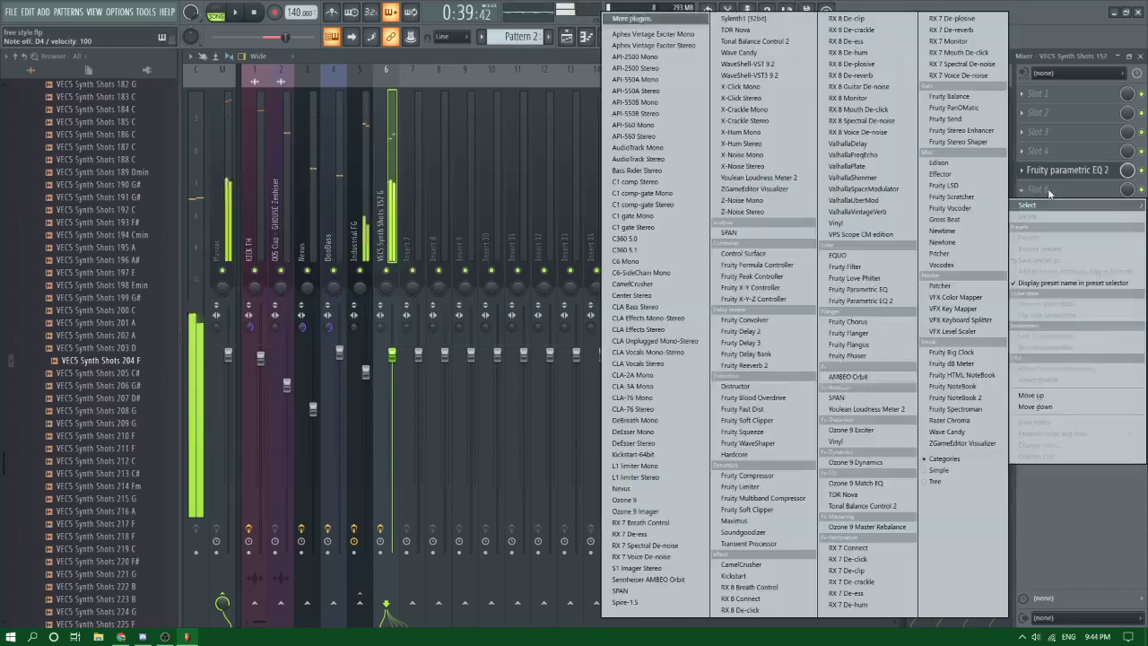
{"action": "left_click", "coordinate": [742, 366]}
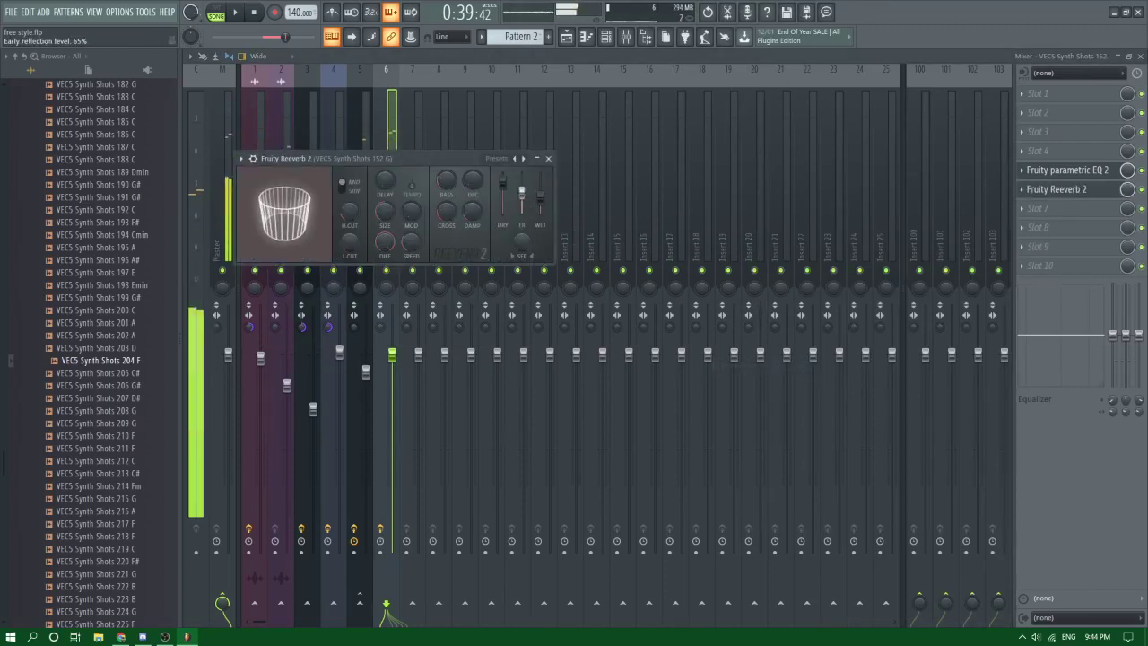
Step: Adjust the reverb's wet level, then load Fruity Stereo Enhancer in slot 3 of the VEC5 Synth Shots 152 G track and tweak its phase offset
{"action": "left_click_drag", "start_coordinate": [539, 195], "coordinate": [540, 197]}
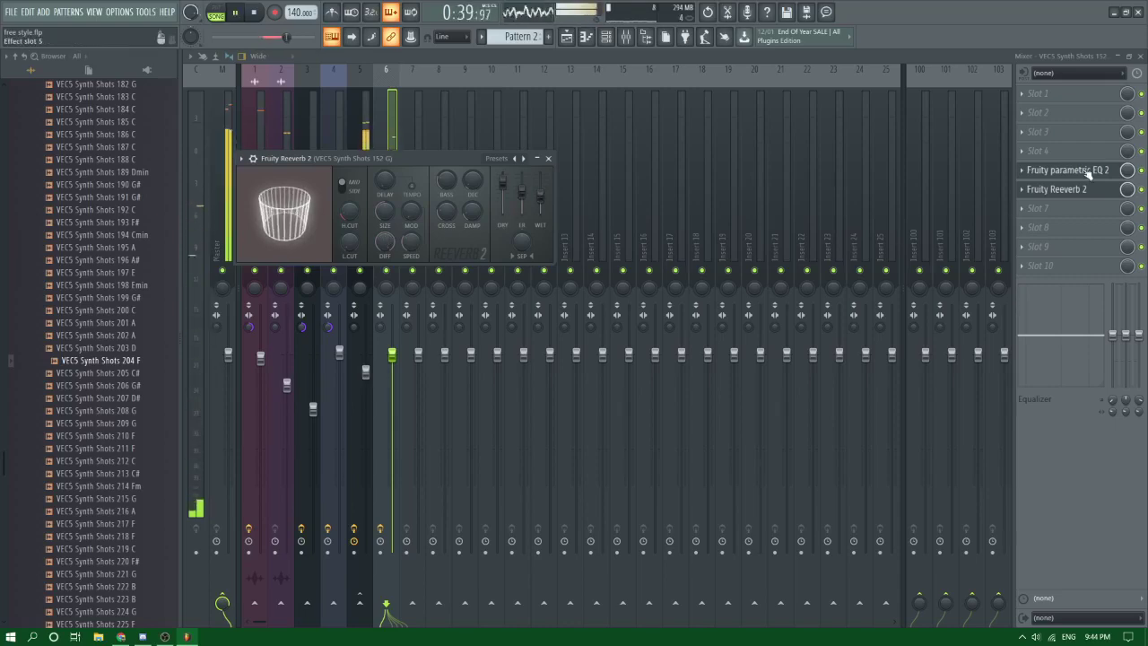
{"action": "left_click", "coordinate": [1031, 134]}
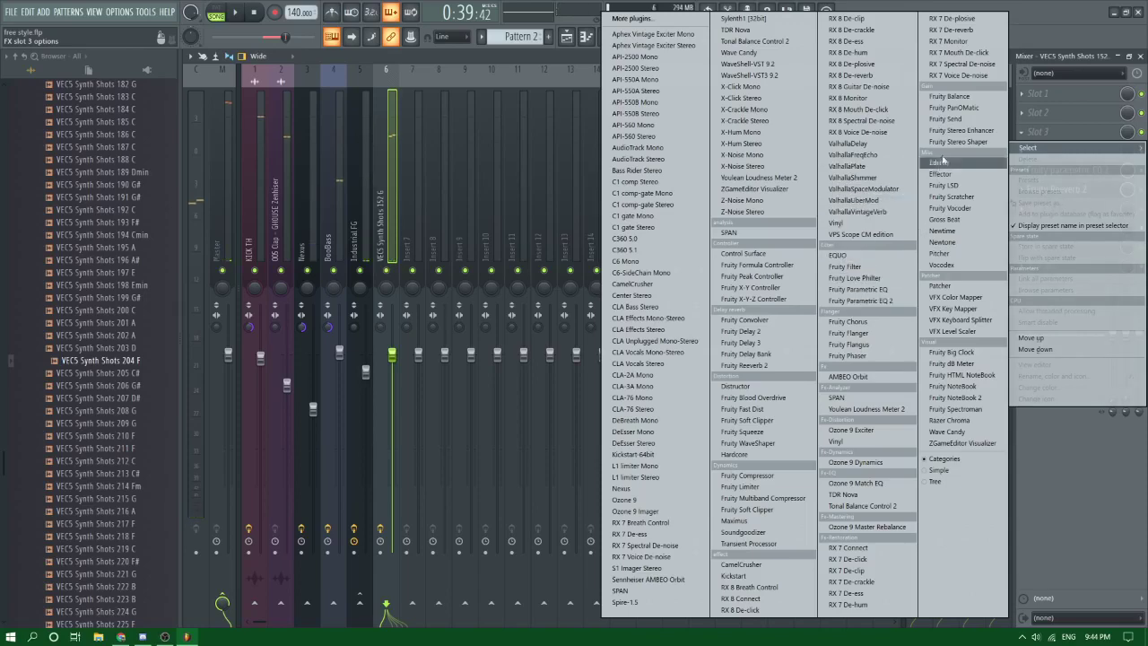
{"action": "left_click", "coordinate": [960, 130]}
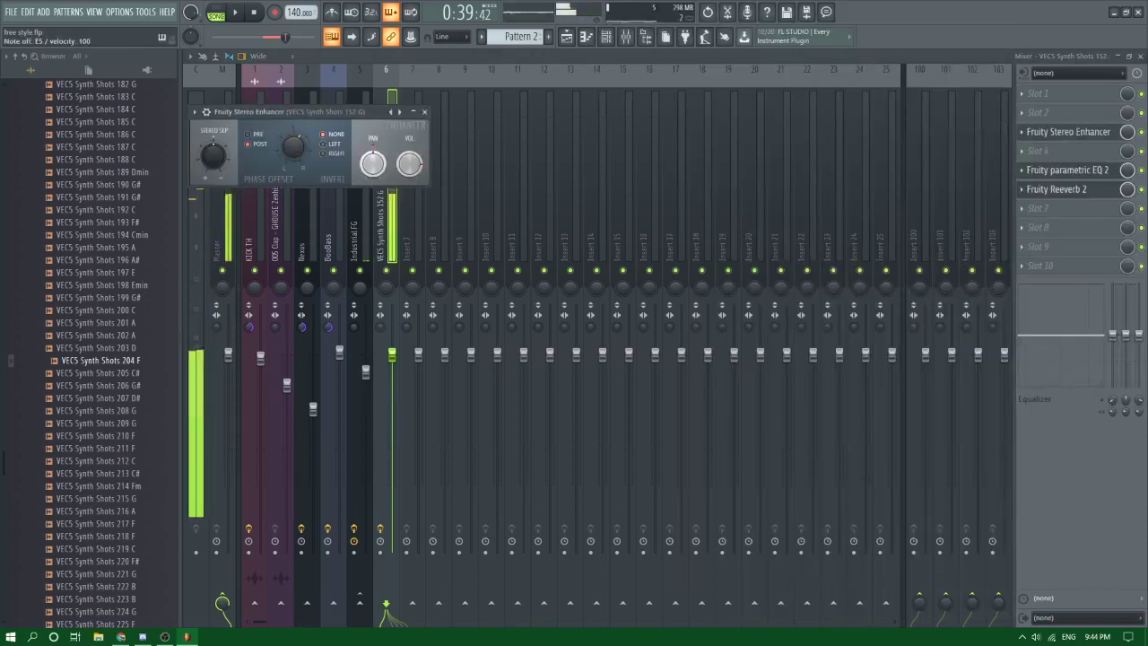
{"action": "key", "text": "c"}
{"action": "left_click_drag", "start_coordinate": [293, 146], "coordinate": [293, 139]}
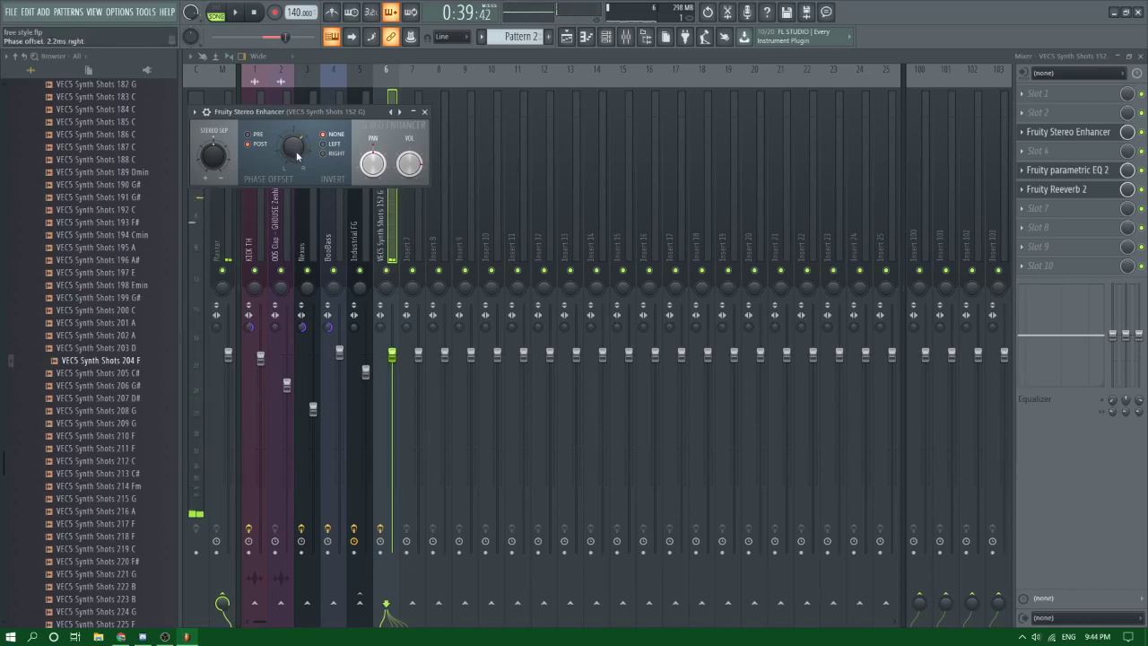
{"action": "key", "text": "space"}
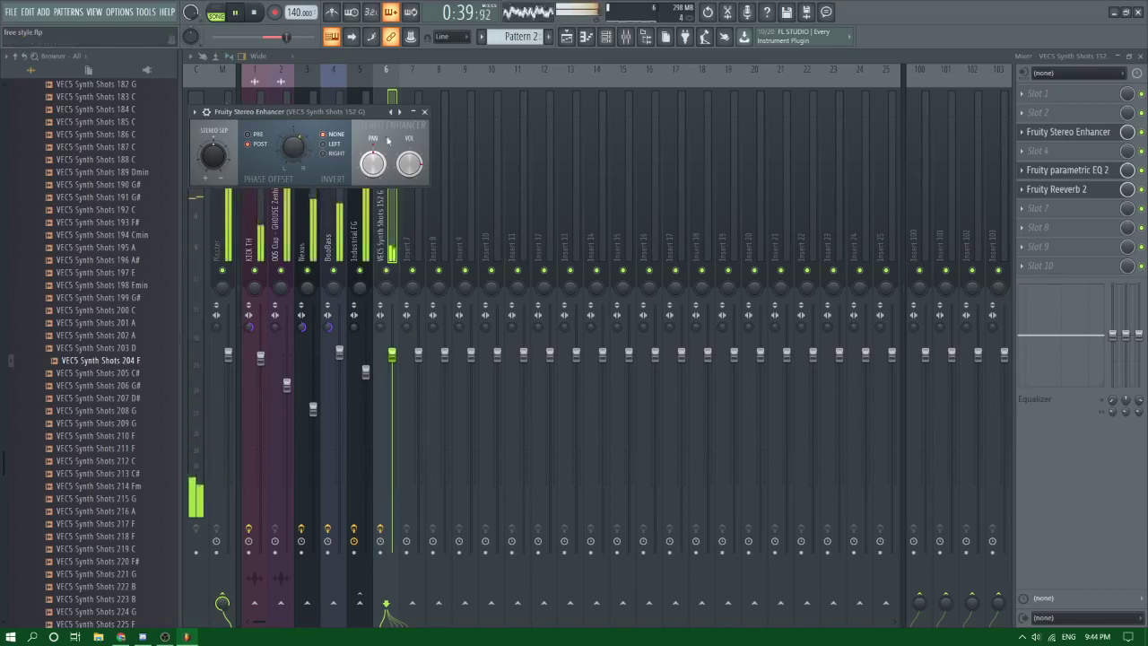
Step: Find the channel playing the second set of stab notes, VEC5 Synth Shots 161 C, and route it to mixer insert 7
{"action": "left_click", "coordinate": [566, 37]}
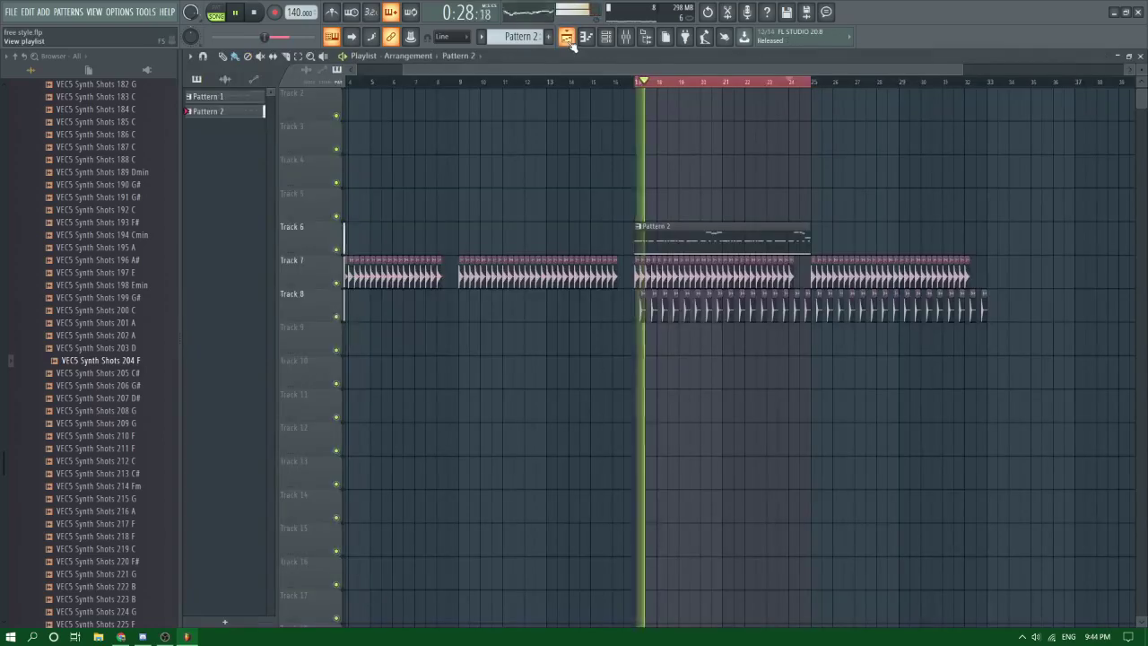
{"action": "left_click", "coordinate": [588, 38]}
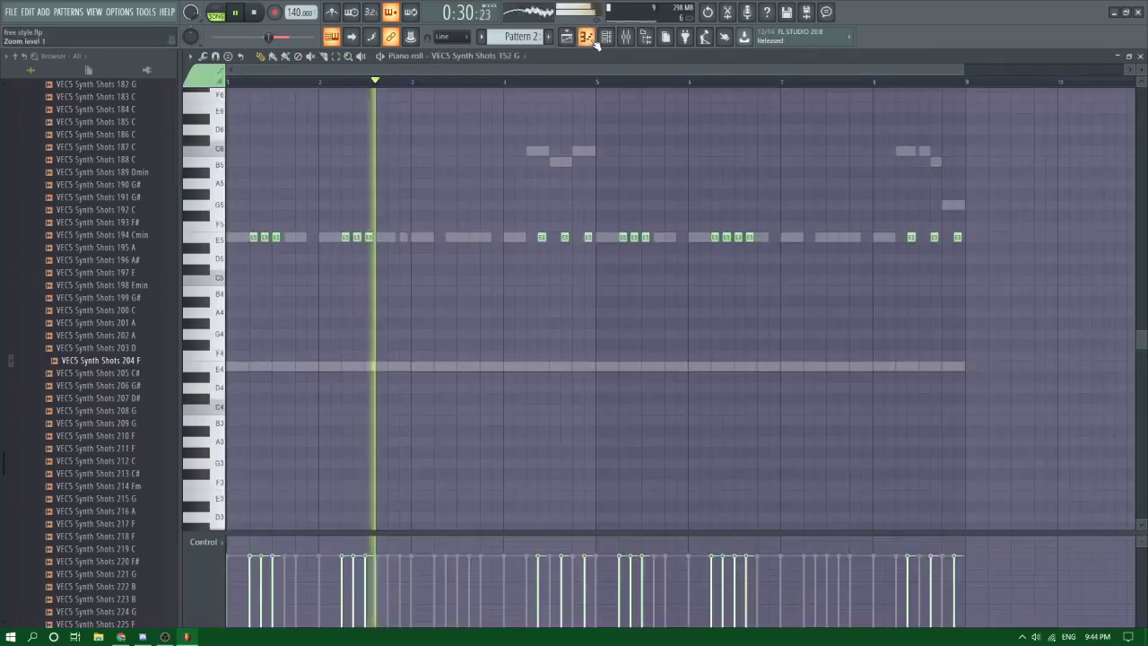
{"action": "right_click", "coordinate": [386, 238]}
{"action": "right_click", "coordinate": [387, 238]}
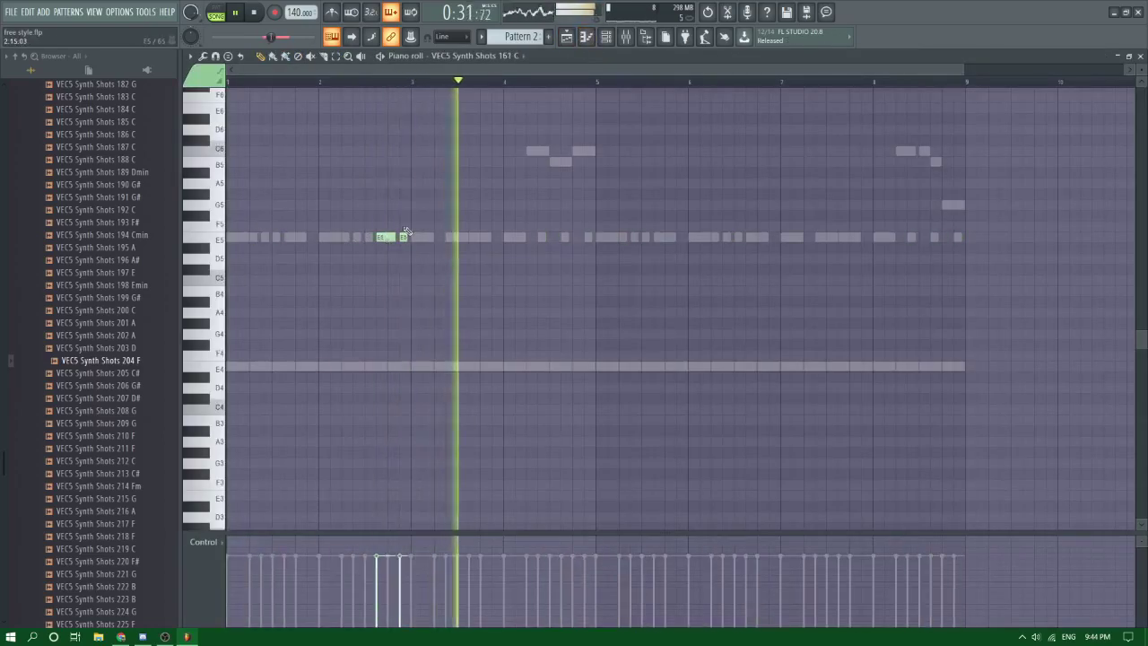
{"action": "left_click", "coordinate": [616, 48]}
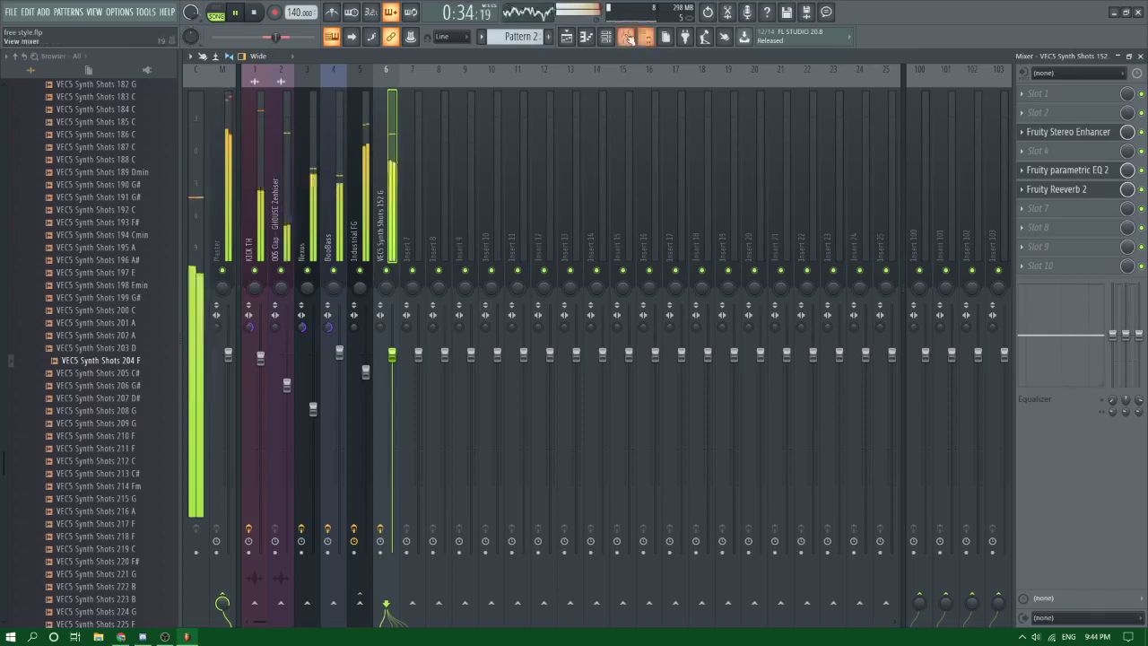
{"action": "left_click", "coordinate": [607, 39]}
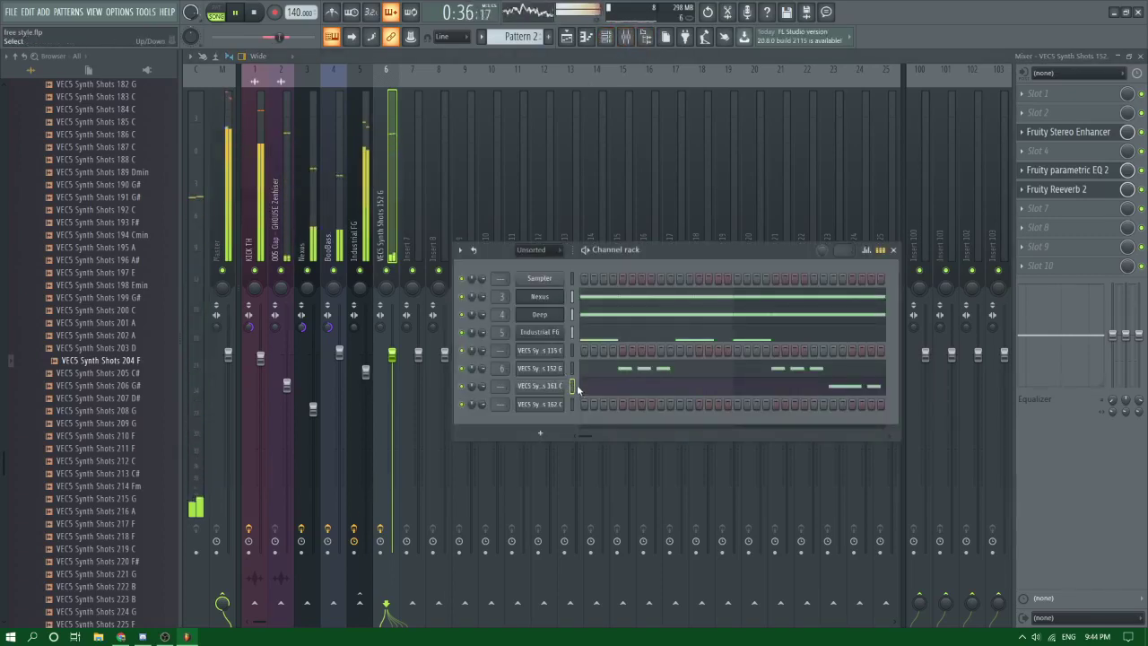
{"action": "key", "text": "ctrl+l"}
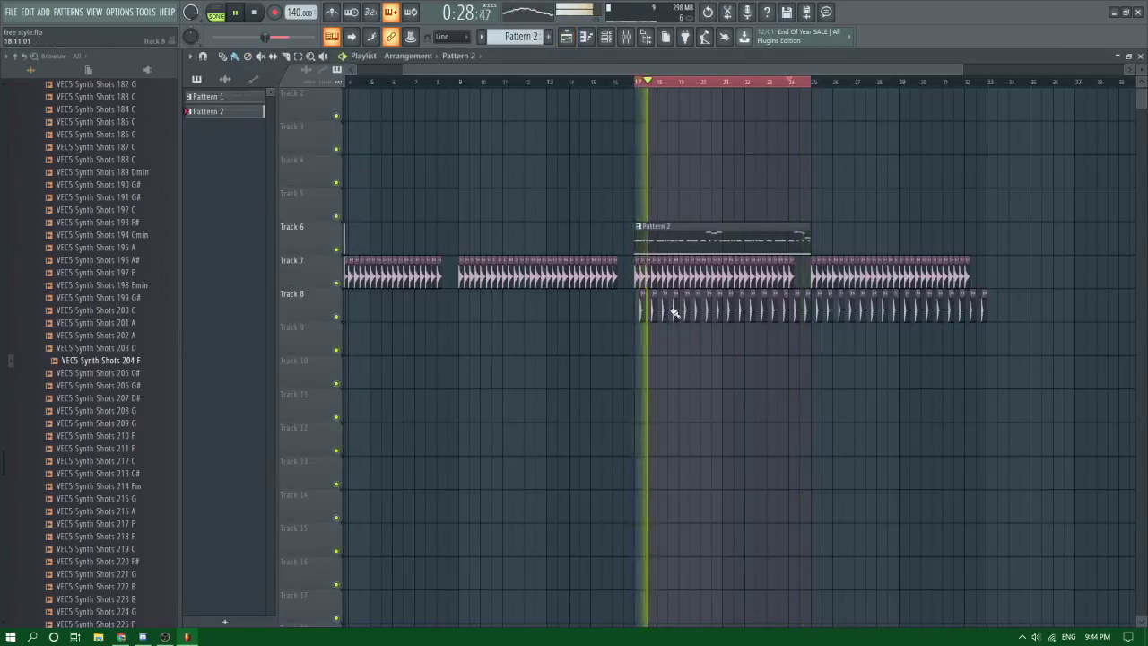
Step: Check the 005 Clap sample's channel settings, close them, and show the Unsorted group in the channel rack
{"action": "double_click", "coordinate": [672, 308]}
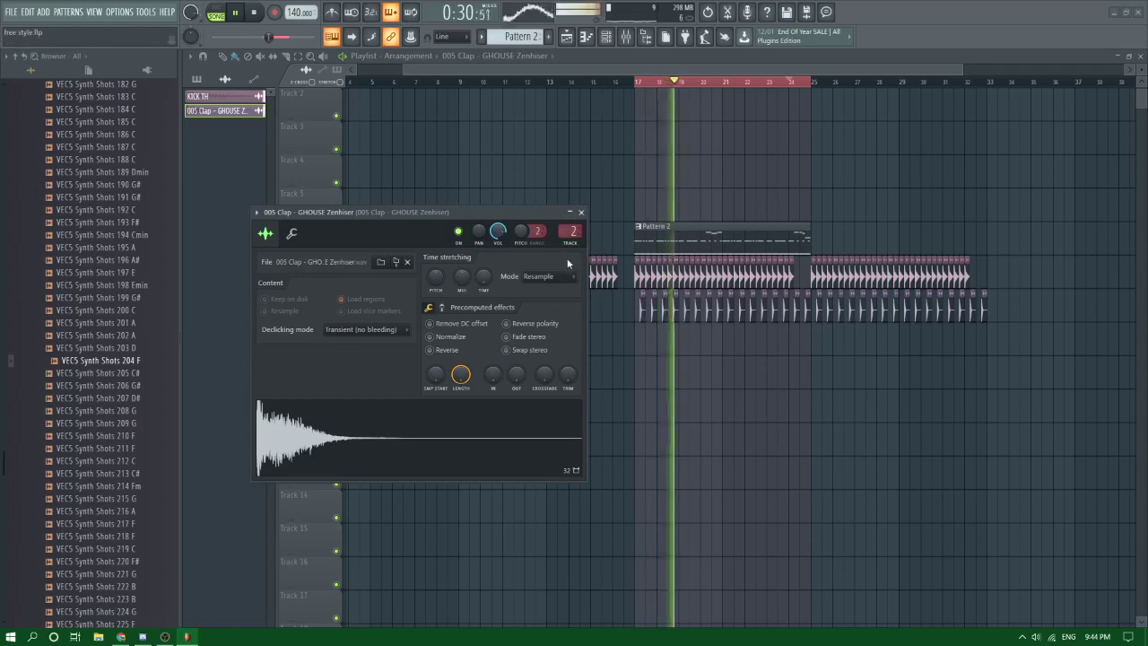
{"action": "left_click", "coordinate": [581, 211]}
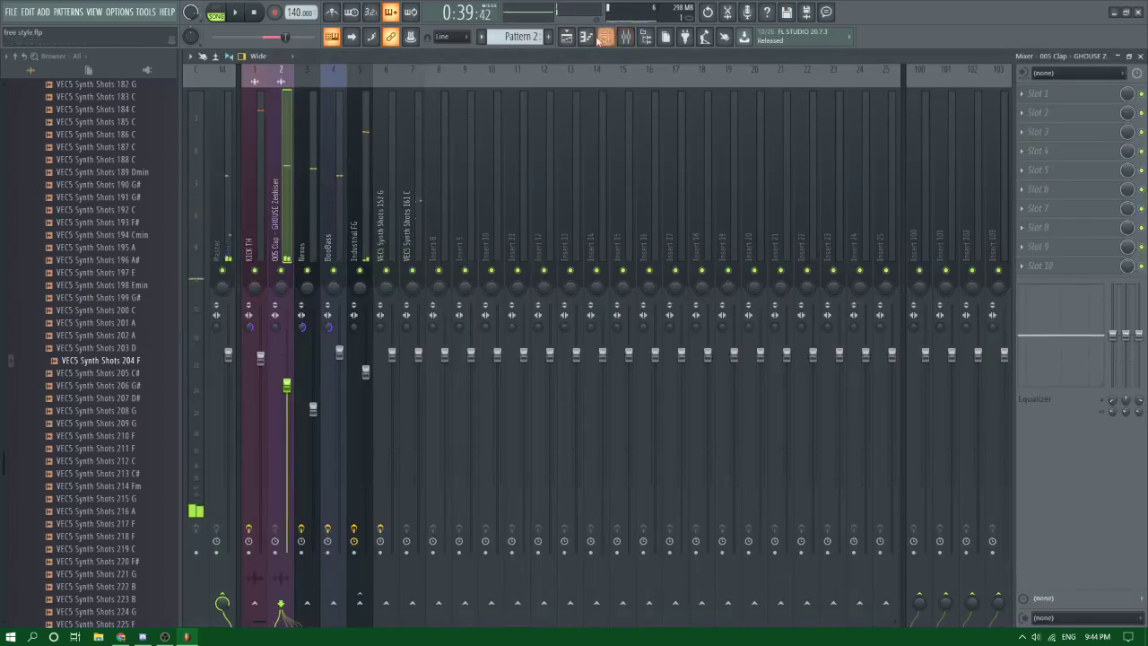
{"action": "left_click", "coordinate": [601, 37]}
{"action": "left_click", "coordinate": [538, 250]}
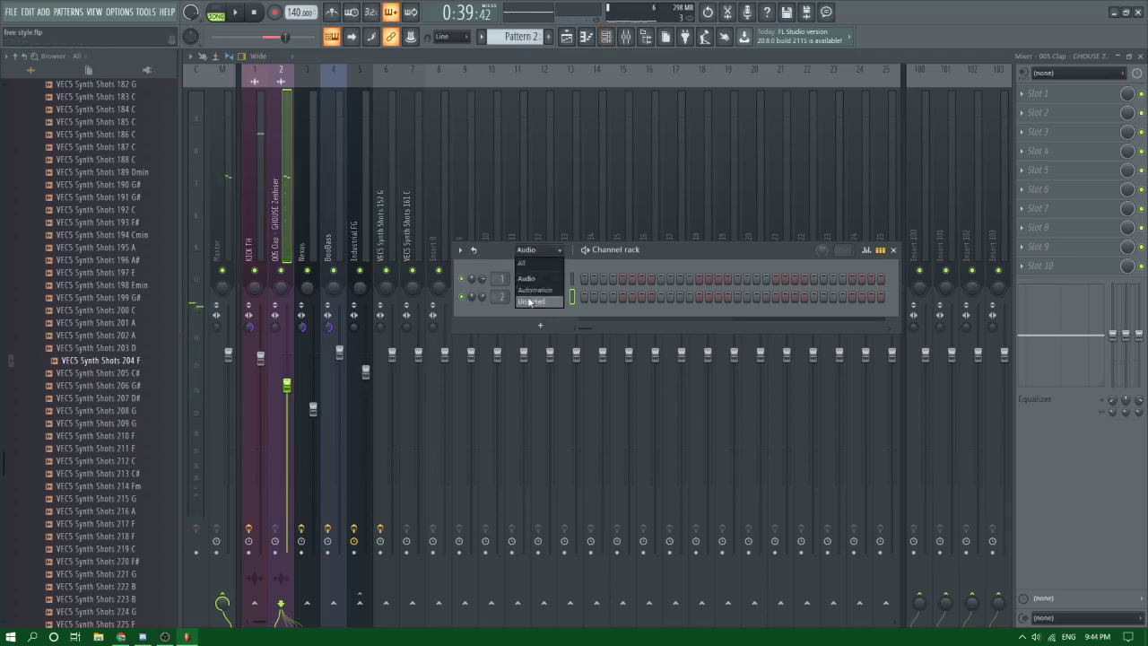
{"action": "left_click", "coordinate": [530, 302]}
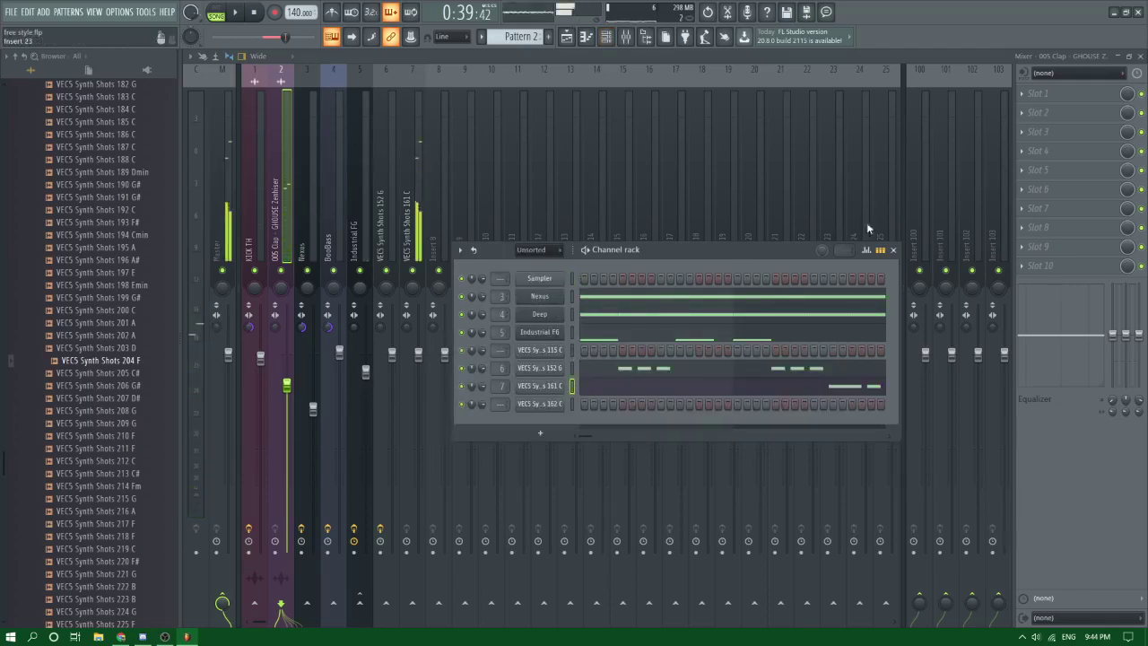
Step: Load Fruity Parametric EQ 2 in slot 4 of the 005 Clap mixer track and play the song
{"action": "left_click", "coordinate": [1044, 149]}
{"action": "mouse_move", "coordinate": [1027, 166]}
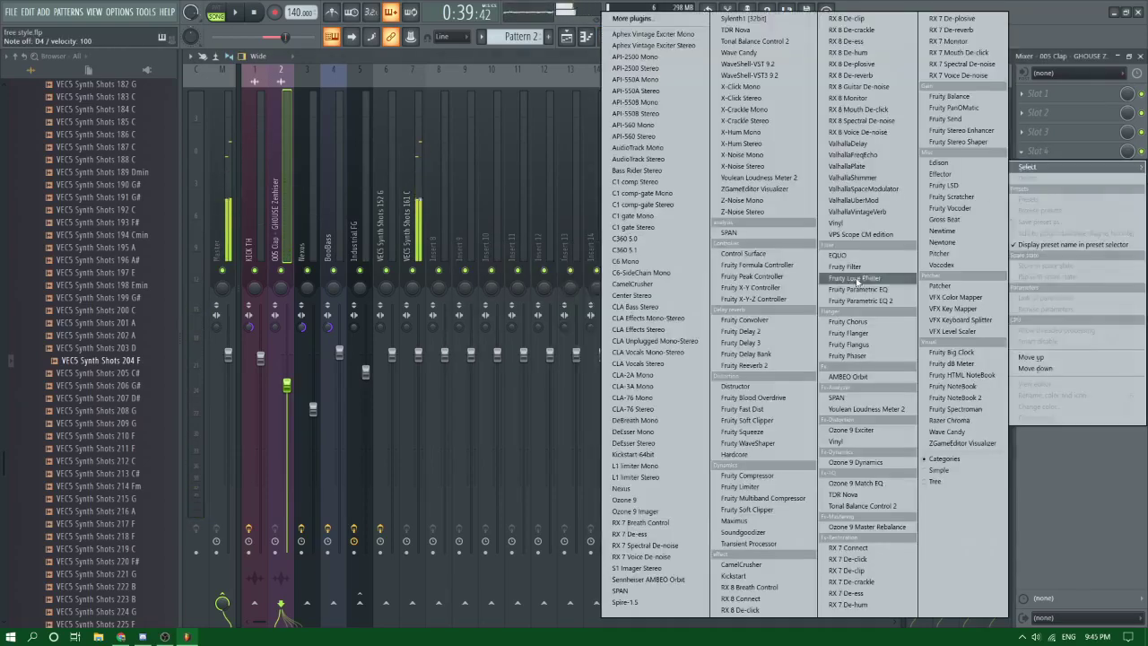
{"action": "left_click", "coordinate": [866, 302]}
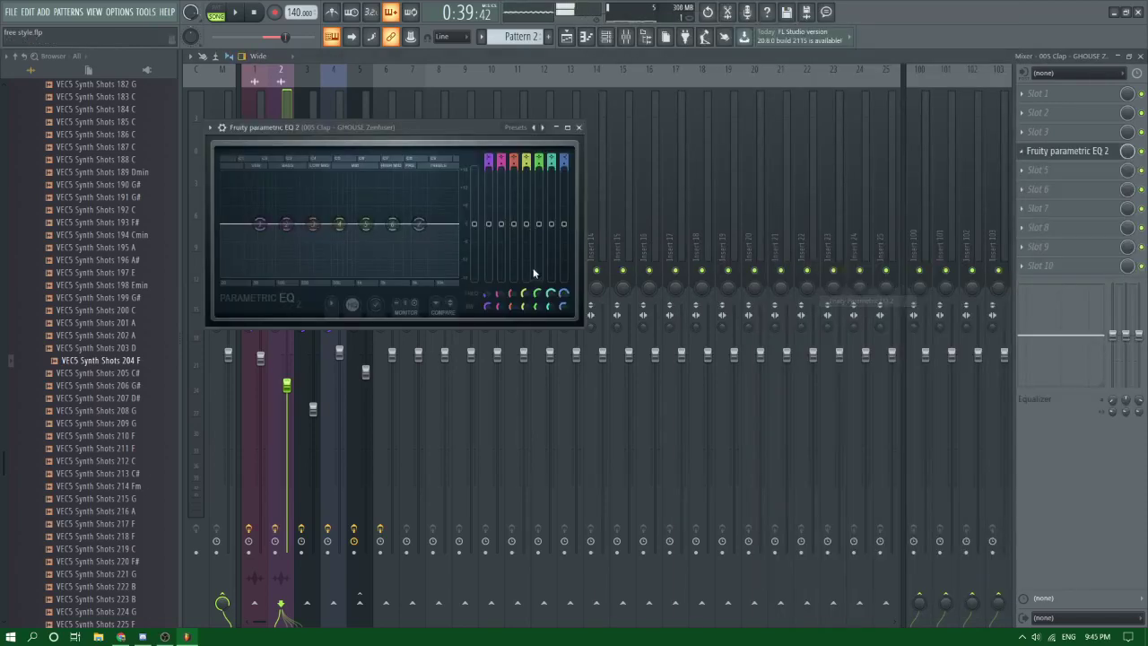
{"action": "left_click", "coordinate": [605, 37]}
{"action": "key", "text": "space"}
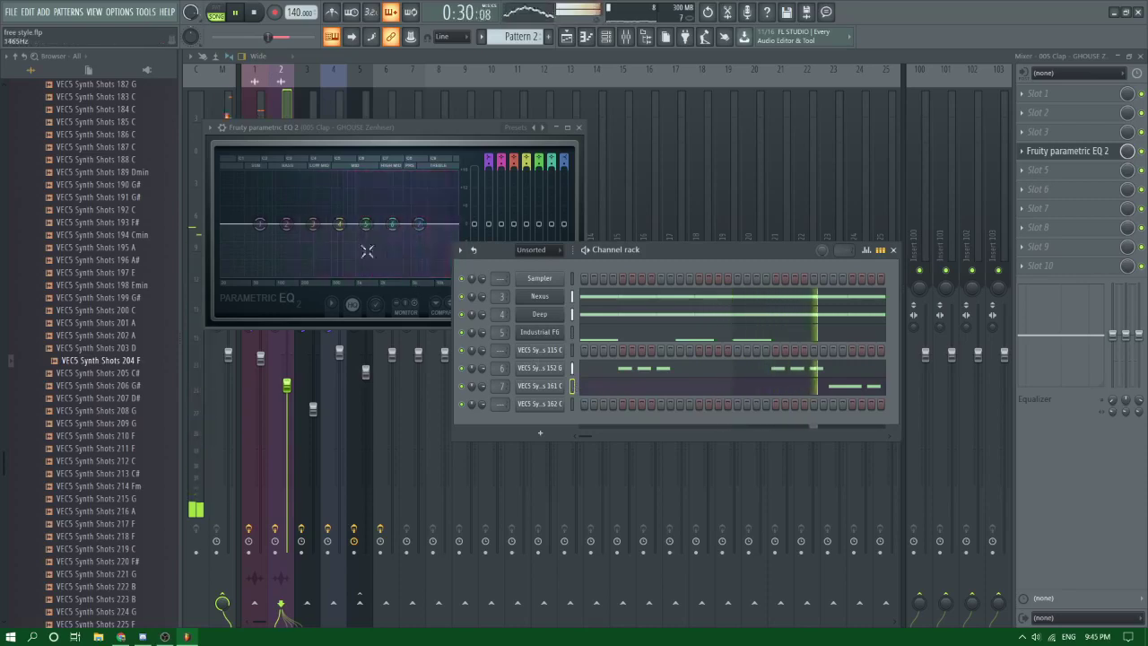
{"action": "left_click_drag", "start_coordinate": [436, 128], "coordinate": [252, 313]}
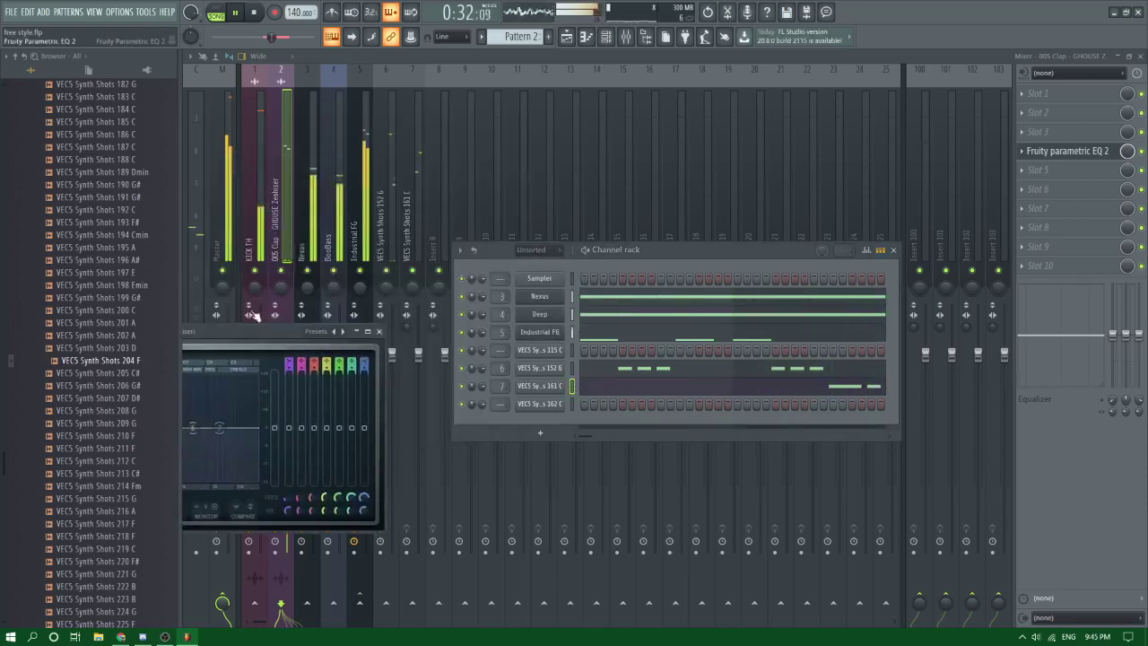
Step: Load Fruity Parametric EQ 2 in slot 2 of the VEC5 Synth Shots 161 C mixer track and slightly boost band 4 in the mids
{"action": "left_click", "coordinate": [405, 160]}
{"action": "left_click", "coordinate": [1035, 112]}
{"action": "mouse_move", "coordinate": [1031, 128]}
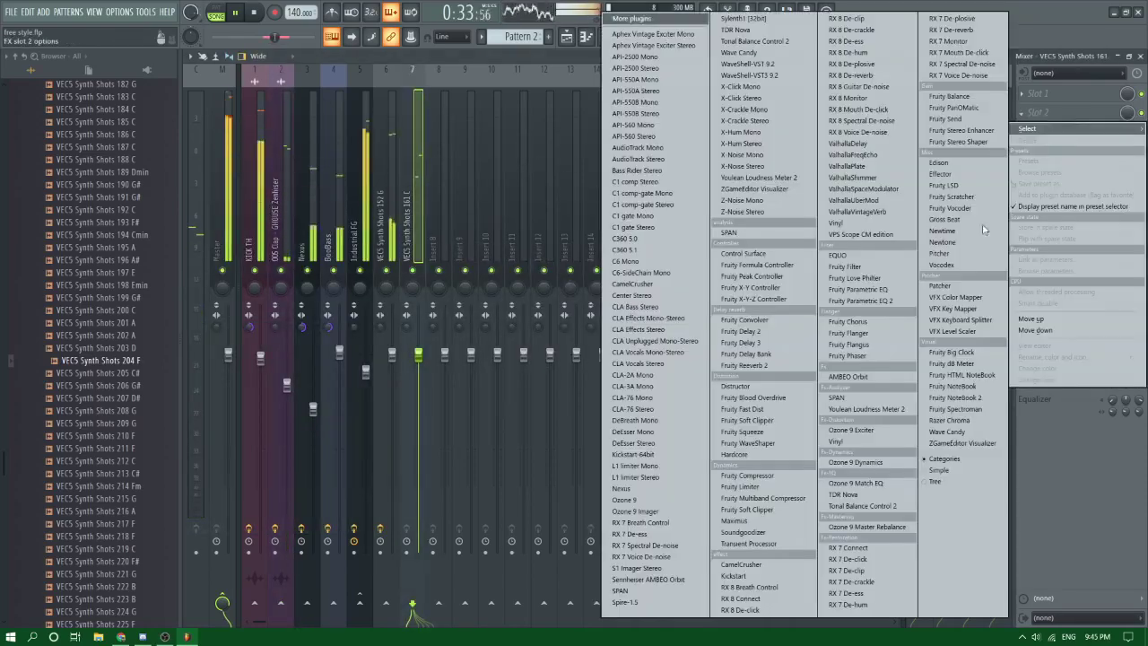
{"action": "left_click", "coordinate": [884, 301]}
{"action": "key", "text": "c"}
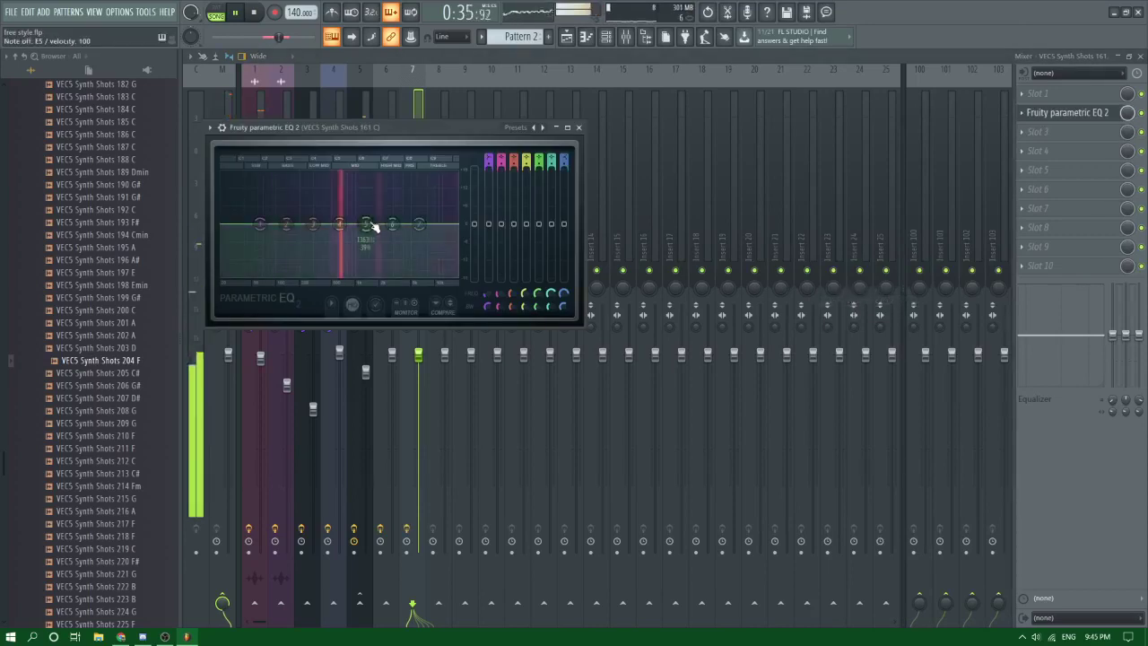
{"action": "left_click_drag", "start_coordinate": [340, 209], "coordinate": [380, 211]}
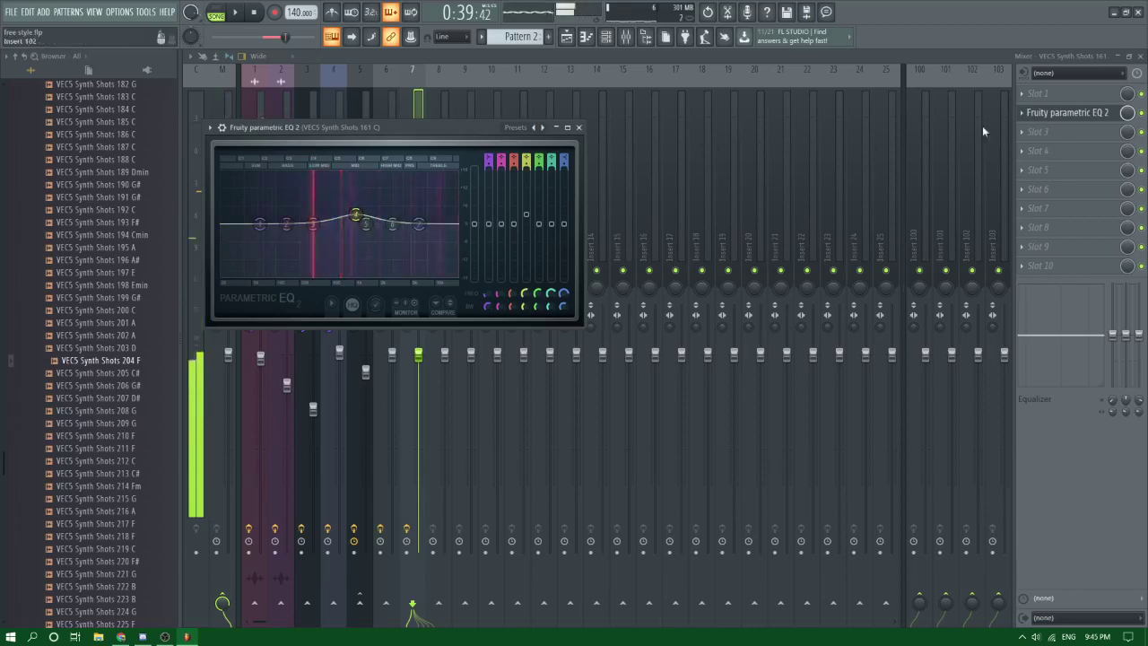
Step: Load Fruity Stereo Enhancer in slot 3 of the VEC5 Synth Shots 161 C mixer track and reopen the track's EQ
{"action": "left_click", "coordinate": [983, 132]}
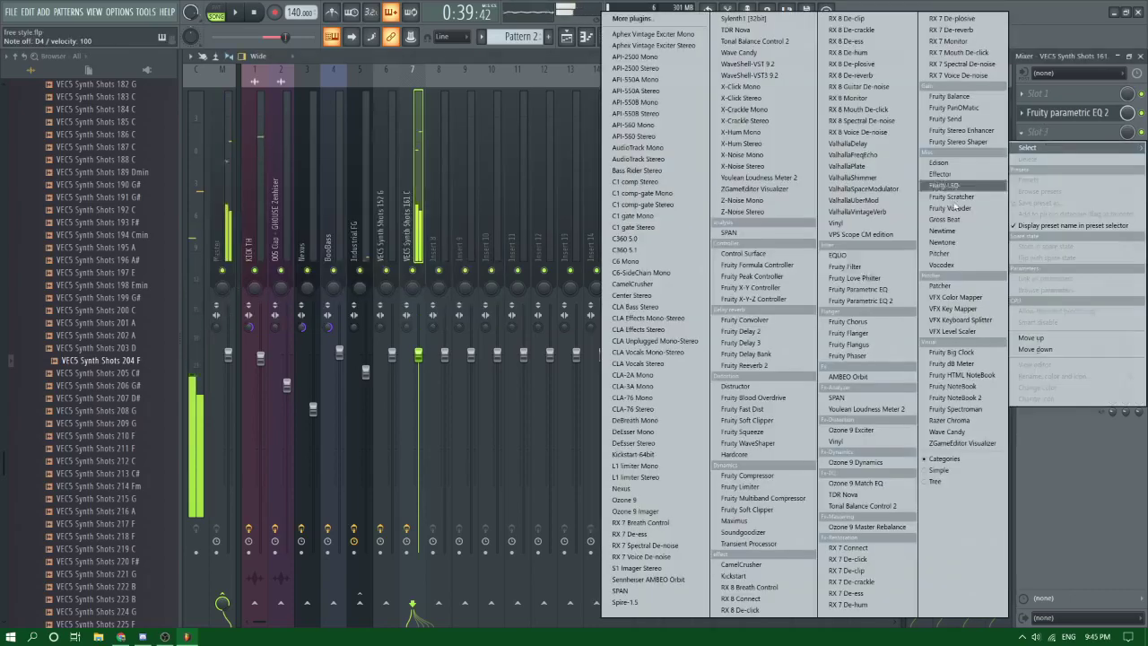
{"action": "left_click", "coordinate": [954, 133]}
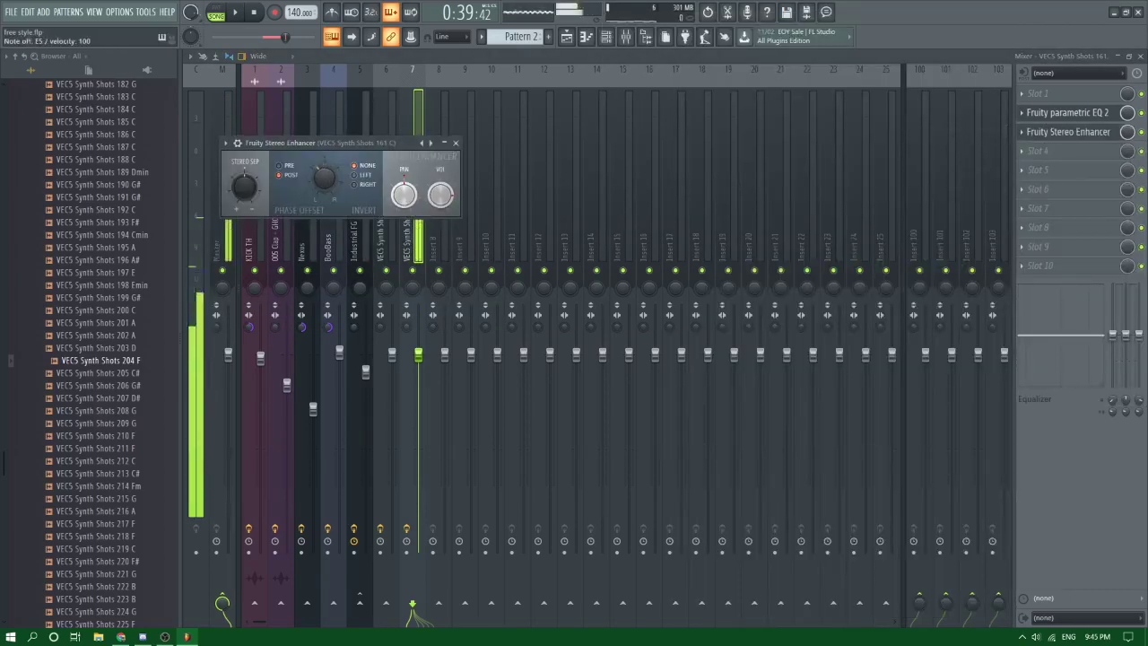
{"action": "left_click", "coordinate": [1068, 118]}
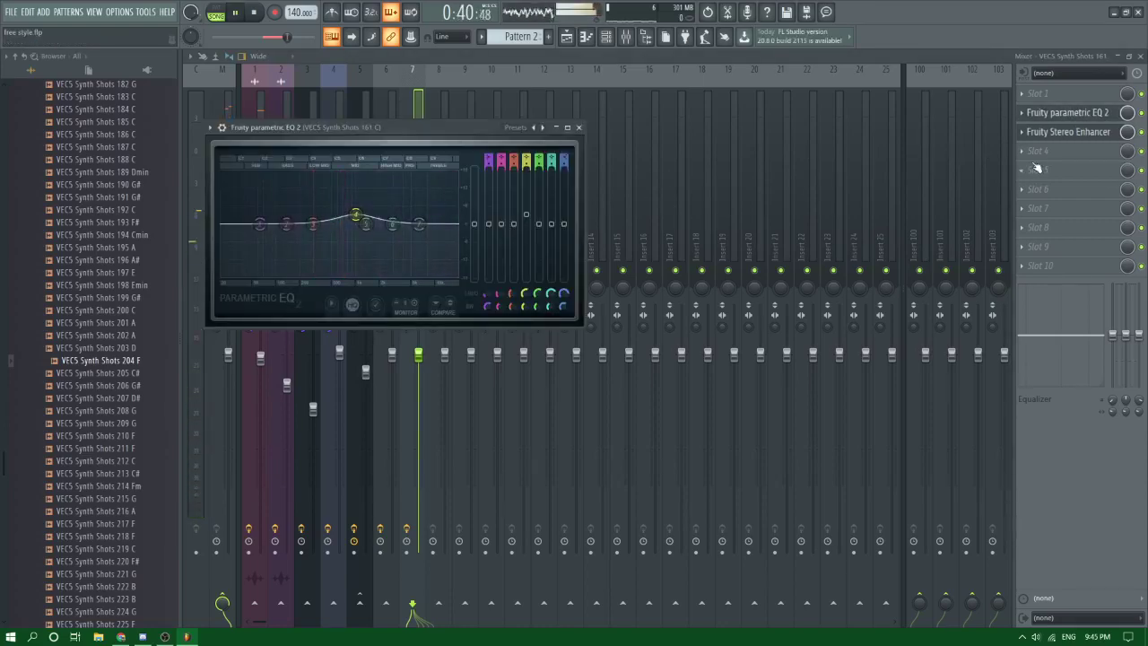
Step: Stop playback and slightly raise the VEC5 Synth Shots 161 C mixer track's volume while auditioning the sound
{"action": "left_click", "coordinate": [579, 45]}
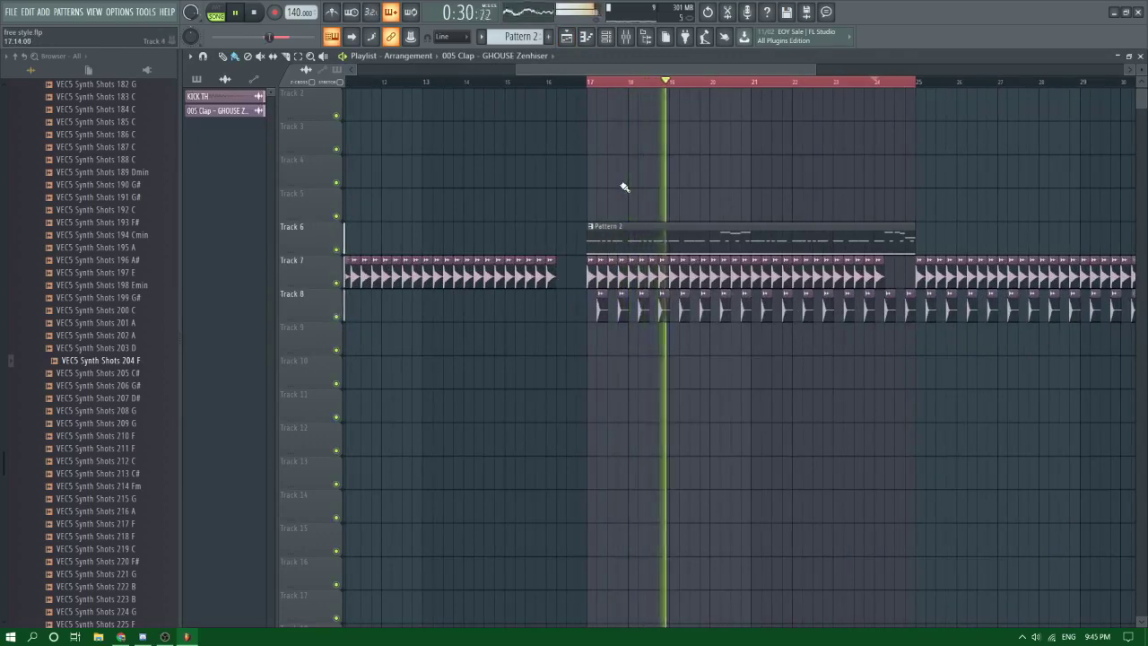
{"action": "key", "text": "space"}
{"action": "left_click", "coordinate": [625, 35]}
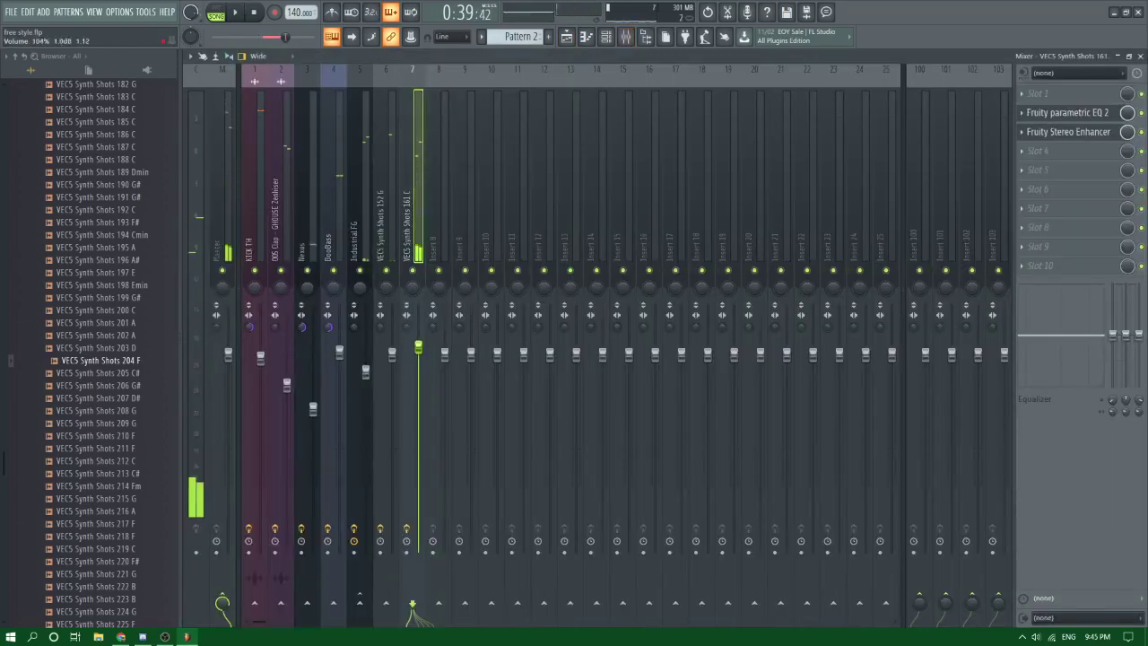
{"action": "left_click_drag", "start_coordinate": [418, 347], "coordinate": [418, 342]}
{"action": "key", "text": "c"}
Step: Load Fruity Reeverb 2 in slot 4 of the VEC5 Synth Shots 161 C mixer track, adjust its wet level, and play the song
{"action": "left_click", "coordinate": [1000, 159]}
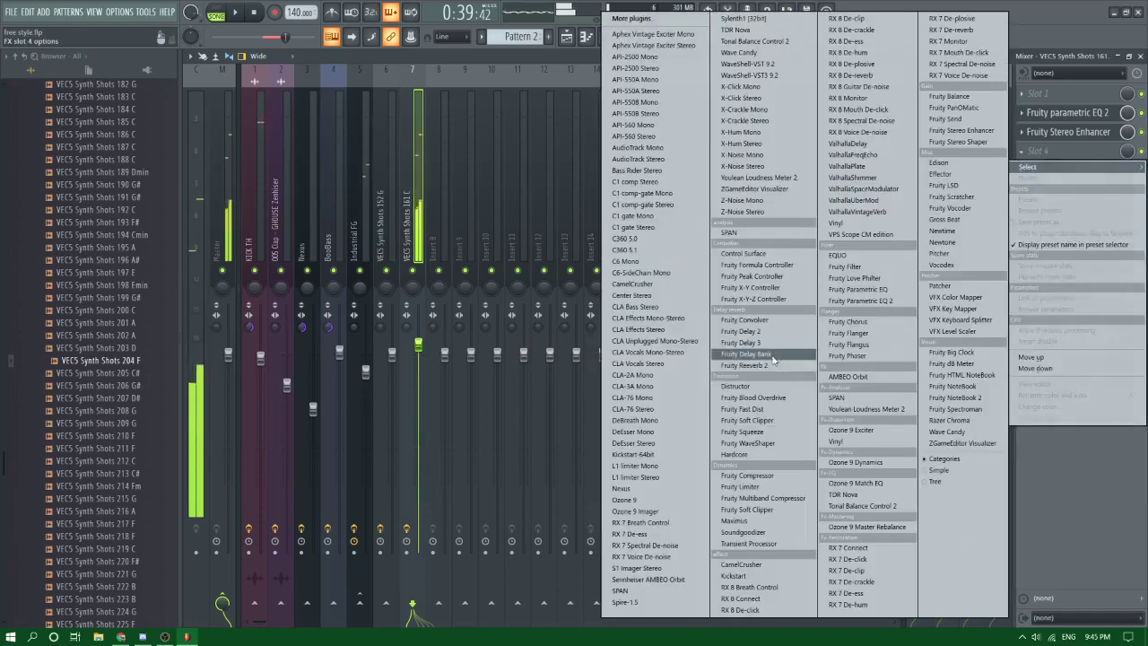
{"action": "left_click", "coordinate": [744, 362]}
{"action": "key", "text": "c"}
{"action": "mouse_move", "coordinate": [539, 198]}
{"action": "left_mouse_down"}
{"action": "mouse_move", "coordinate": [522, 190]}
{"action": "mouse_move", "coordinate": [539, 198]}
{"action": "left_mouse_up"}
{"action": "key", "text": "c"}
{"action": "key", "text": "c"}
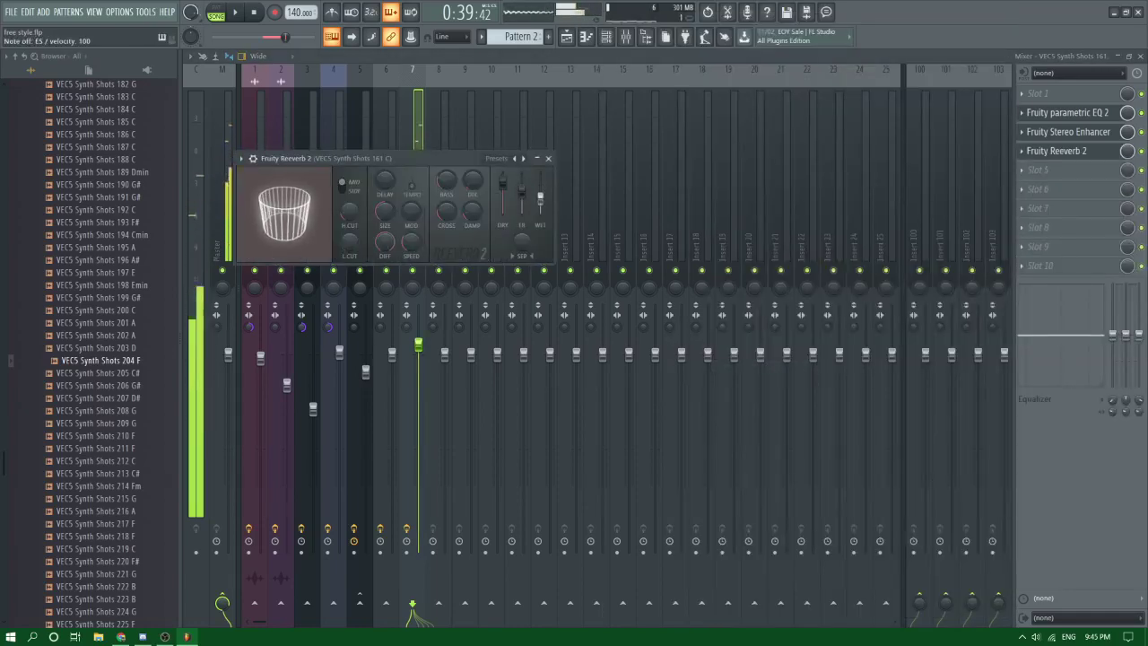
{"action": "key", "text": "space"}
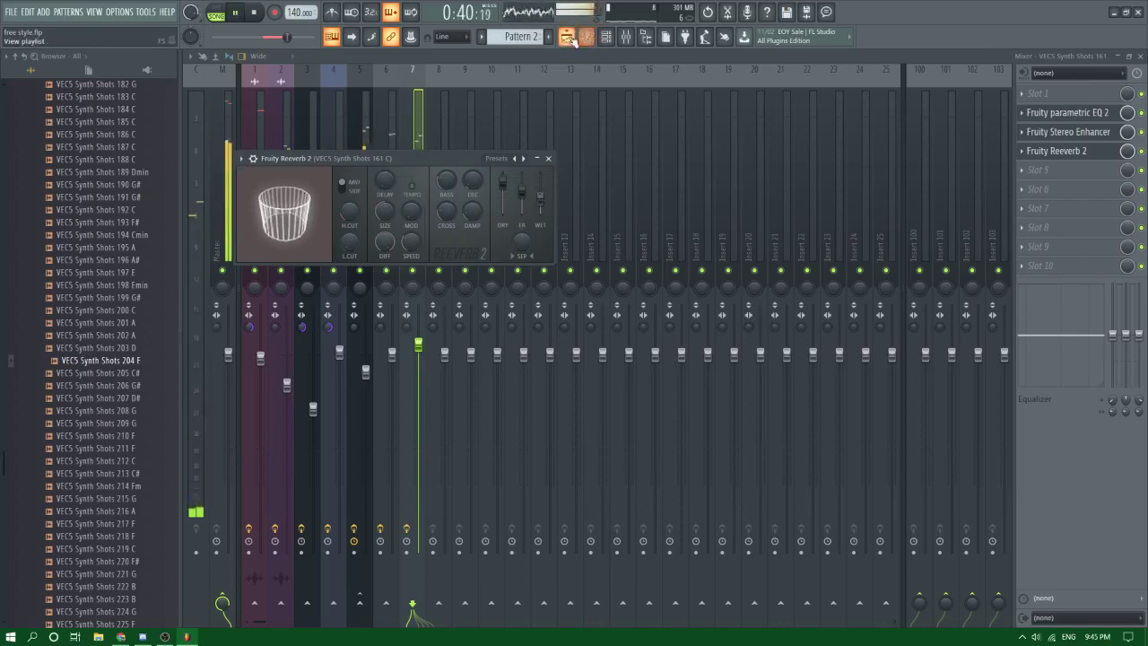
Step: Switch from the mixer to the playlist and open the VEC5 Bass Oneshots folder in the sample browser
{"action": "left_click", "coordinate": [568, 36]}
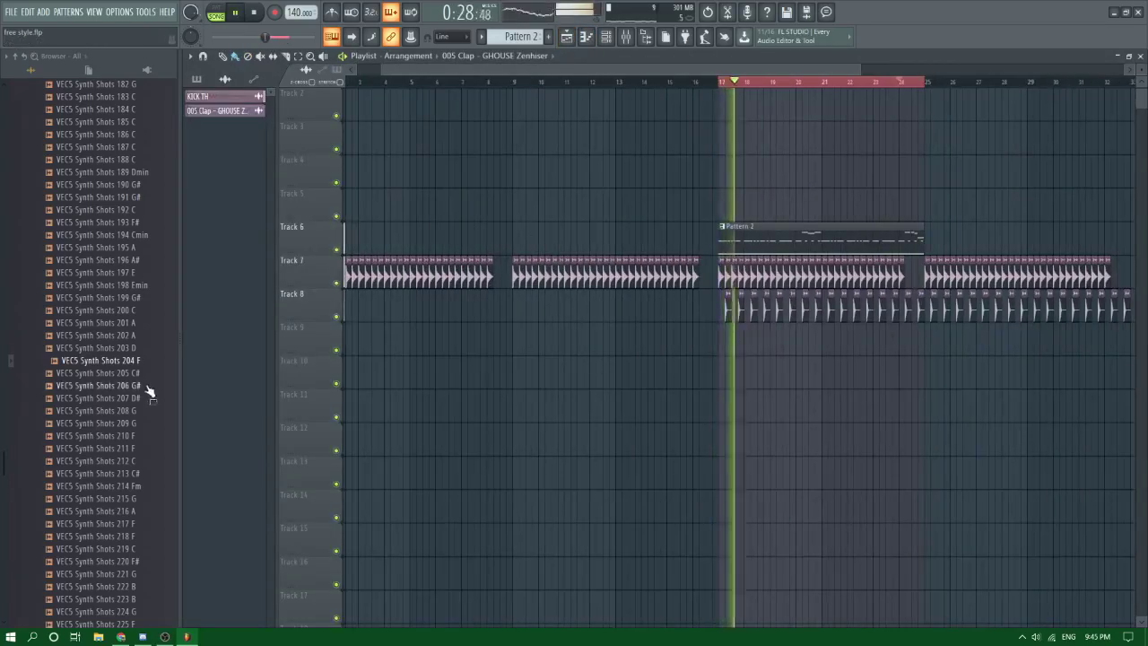
{"action": "scroll", "coordinate": [141, 359], "scroll_direction": "up", "scroll_amount": 10}
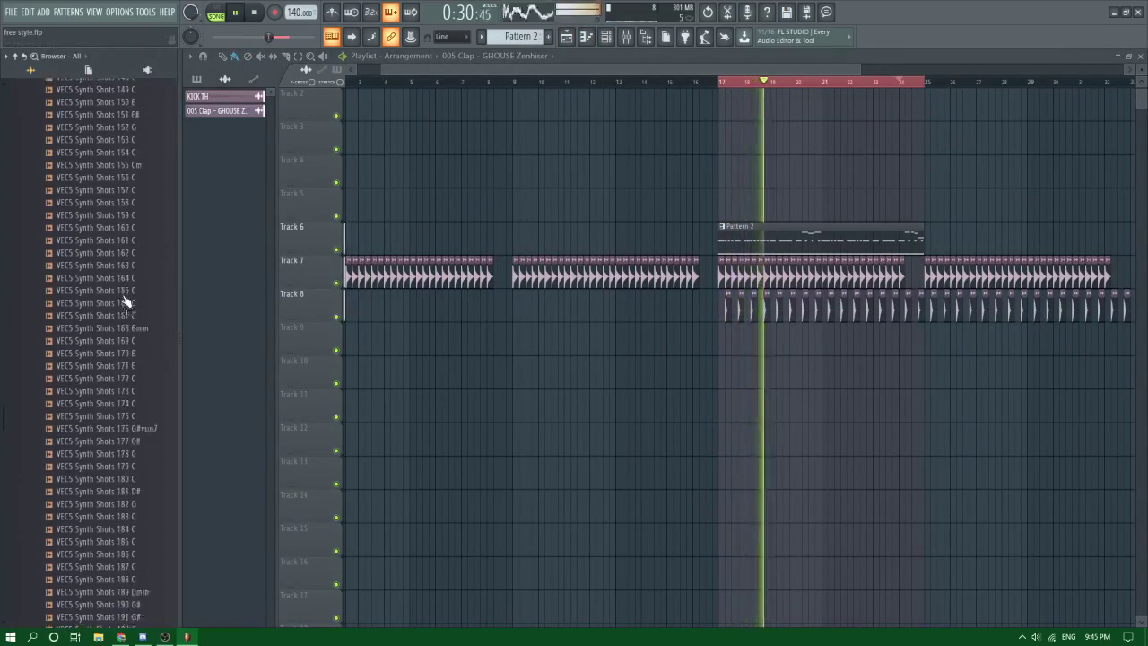
{"action": "scroll", "coordinate": [125, 304], "scroll_direction": "up", "scroll_amount": 20}
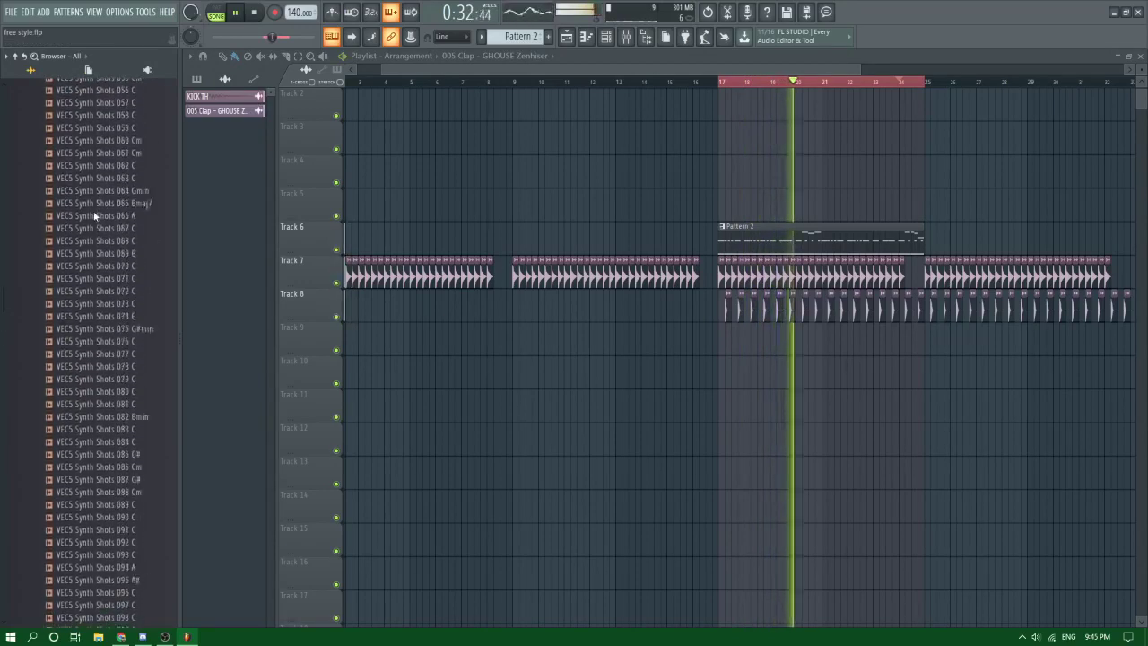
{"action": "scroll", "coordinate": [94, 215], "scroll_direction": "up", "scroll_amount": 15}
{"action": "left_click", "coordinate": [92, 239]}
{"action": "left_click", "coordinate": [80, 314]}
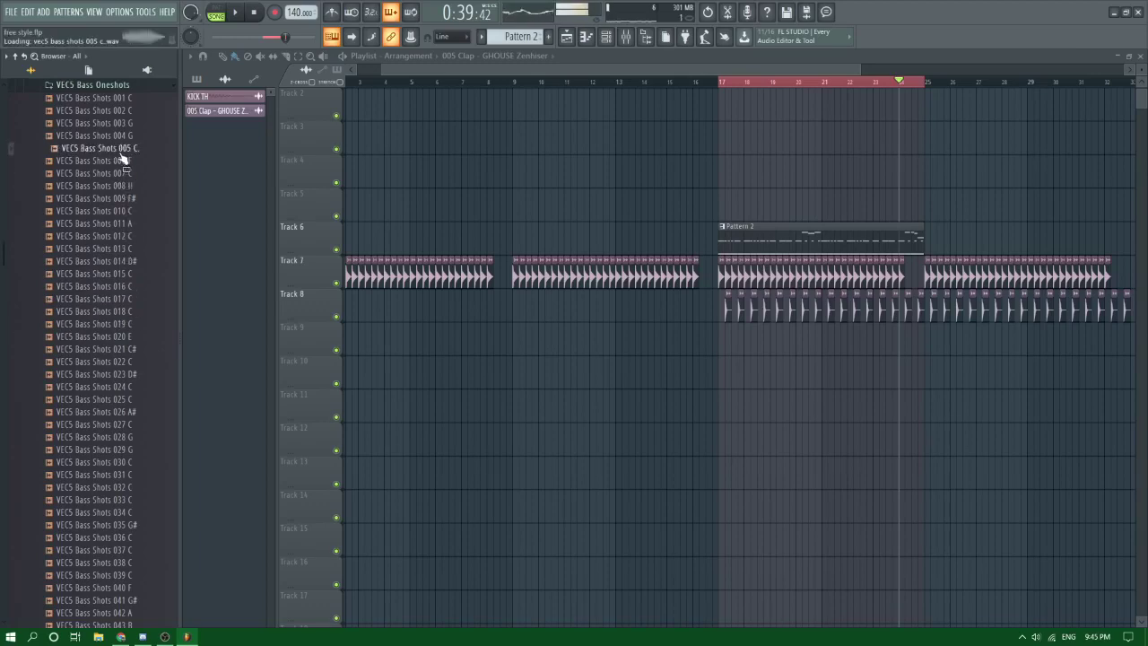
Step: Audition samples in the VEC5 Bass Oneshots folder from VEC5 Bass Shots 005 C through 124 C
{"action": "scroll", "coordinate": [111, 453], "scroll_direction": "down", "scroll_amount": 8}
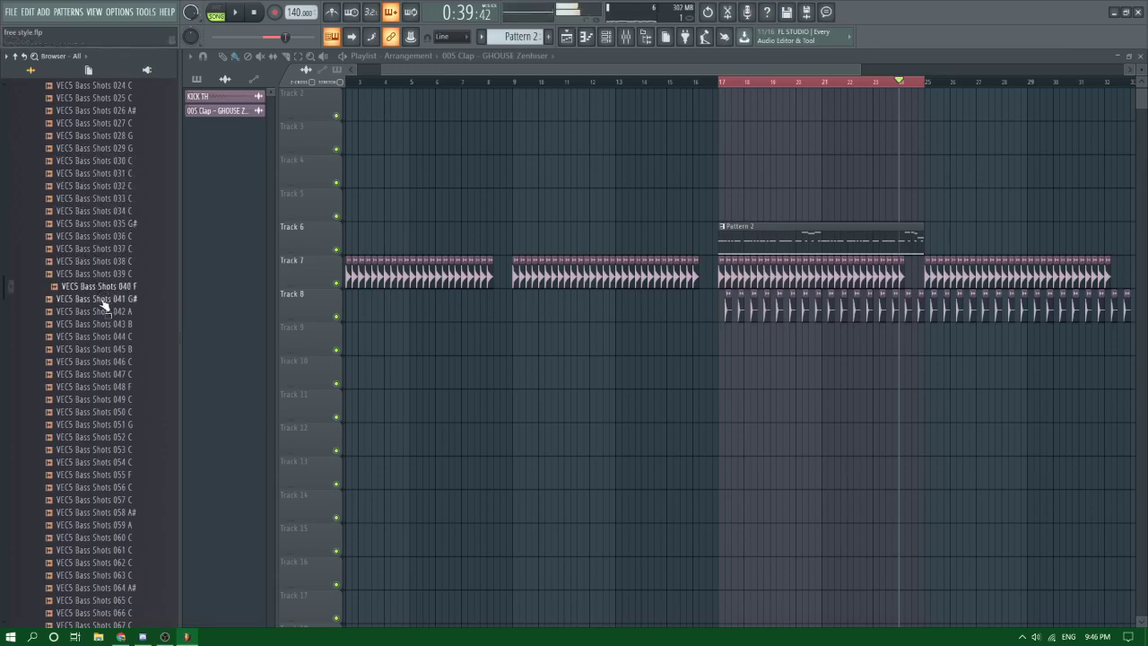
{"action": "scroll", "coordinate": [101, 401], "scroll_direction": "down", "scroll_amount": 8}
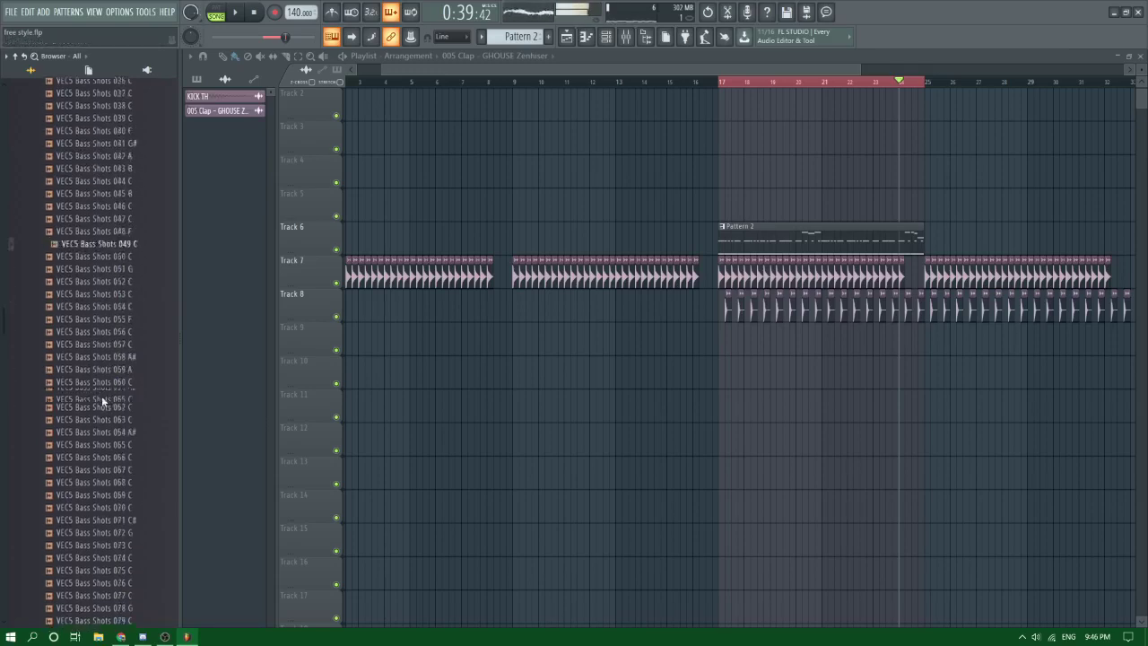
{"action": "scroll", "coordinate": [104, 430], "scroll_direction": "down", "scroll_amount": 4}
{"action": "left_click", "coordinate": [99, 369]}
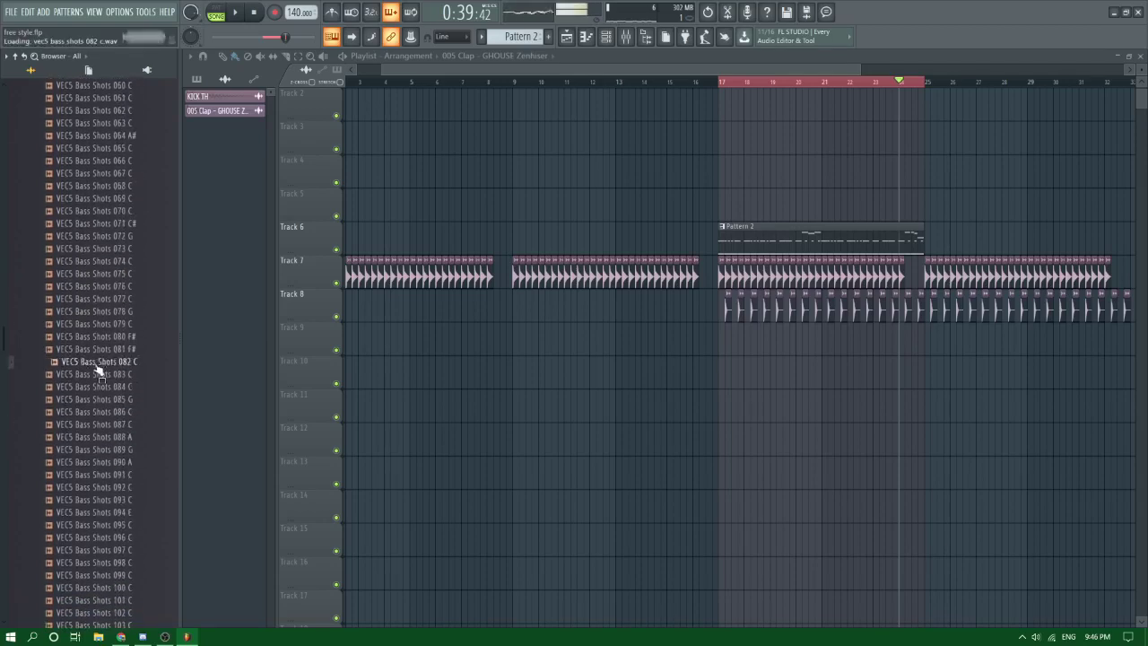
{"action": "scroll", "coordinate": [108, 440], "scroll_direction": "down", "scroll_amount": 6}
{"action": "left_click", "coordinate": [113, 414]}
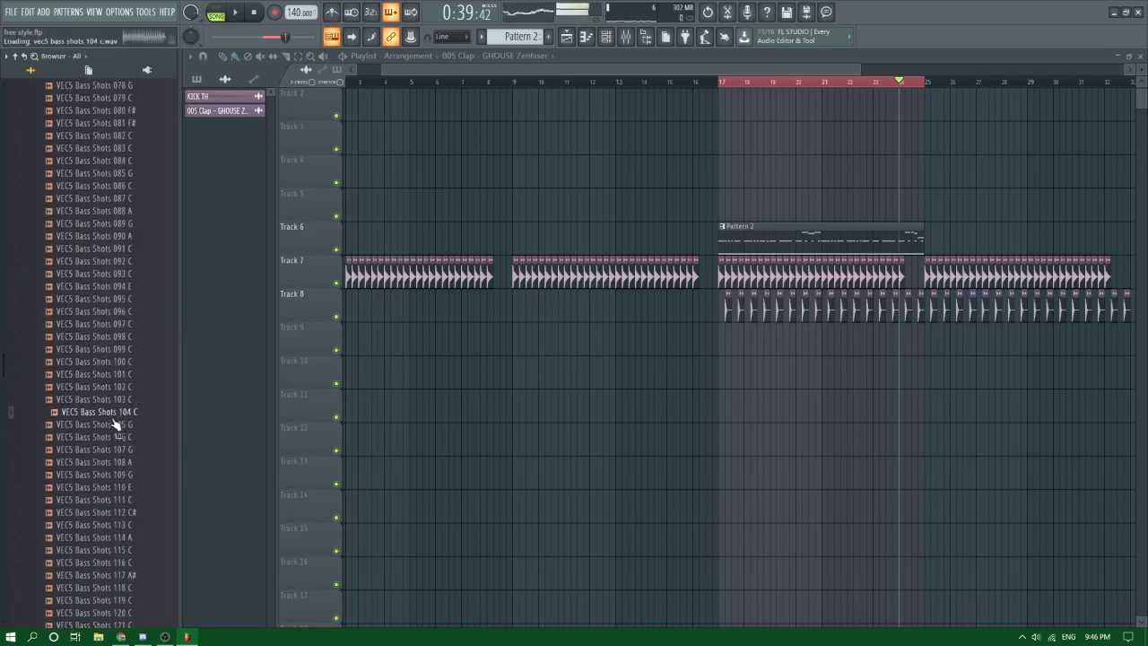
{"action": "scroll", "coordinate": [111, 386], "scroll_direction": "down", "scroll_amount": 6}
{"action": "left_click_drag", "start_coordinate": [110, 374], "coordinate": [113, 392]}
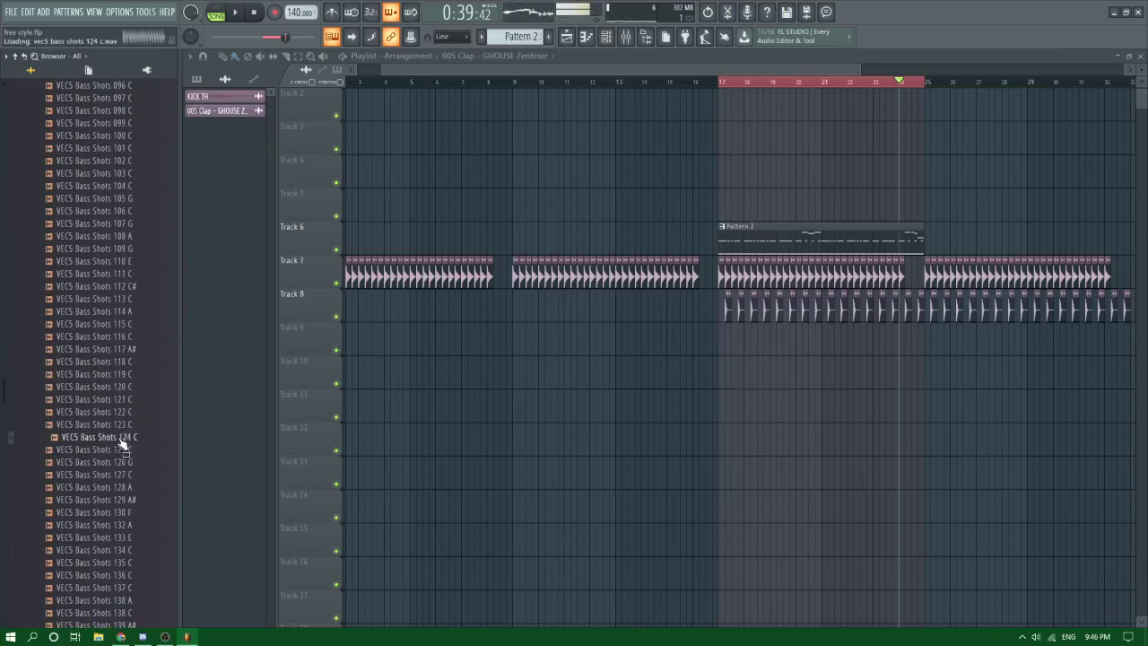
Step: Compare VEC5 Bass Shots 134 C and 130 F with the playing song, and audition on through 144 E
{"action": "scroll", "coordinate": [161, 403], "scroll_direction": "down", "scroll_amount": 4}
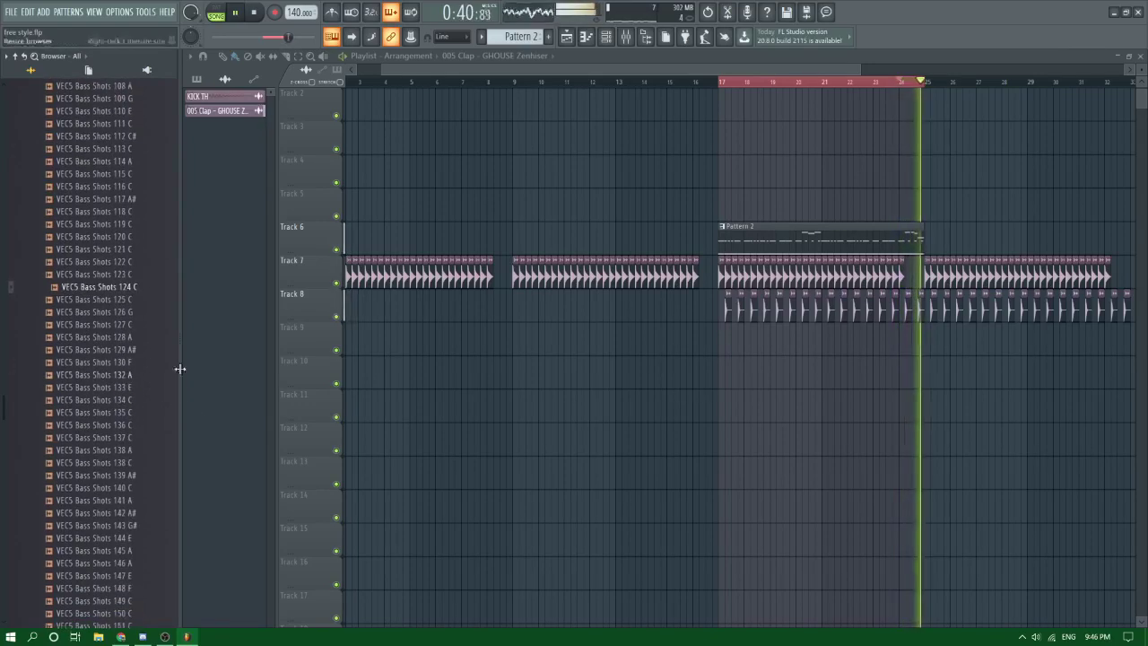
{"action": "left_click", "coordinate": [141, 401]}
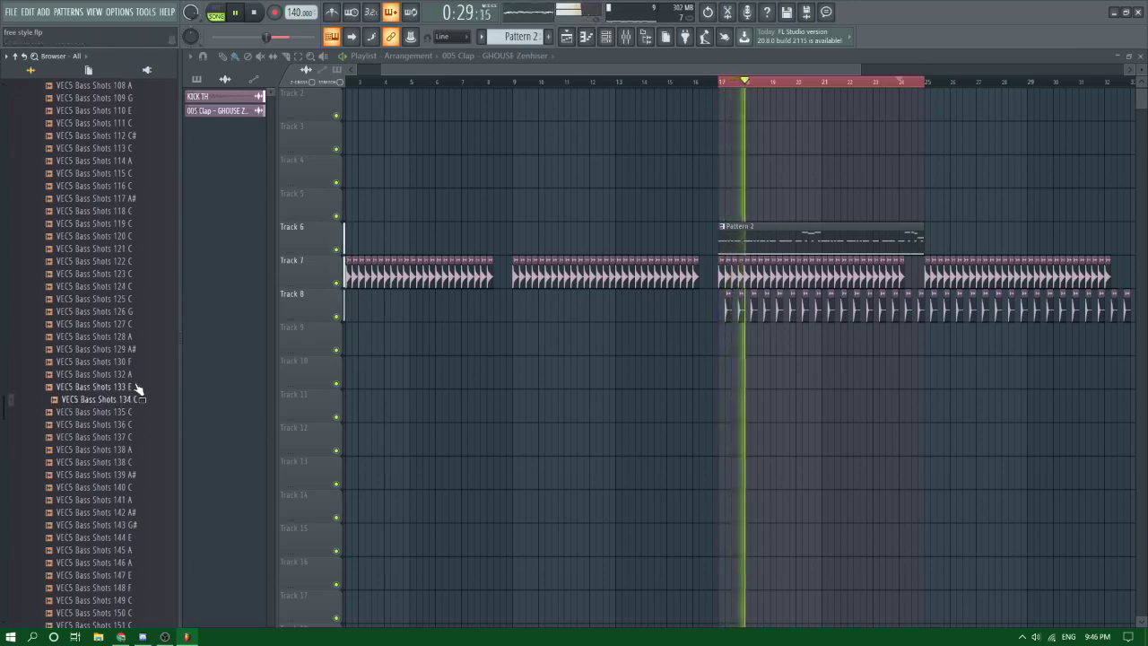
{"action": "left_click", "coordinate": [137, 363]}
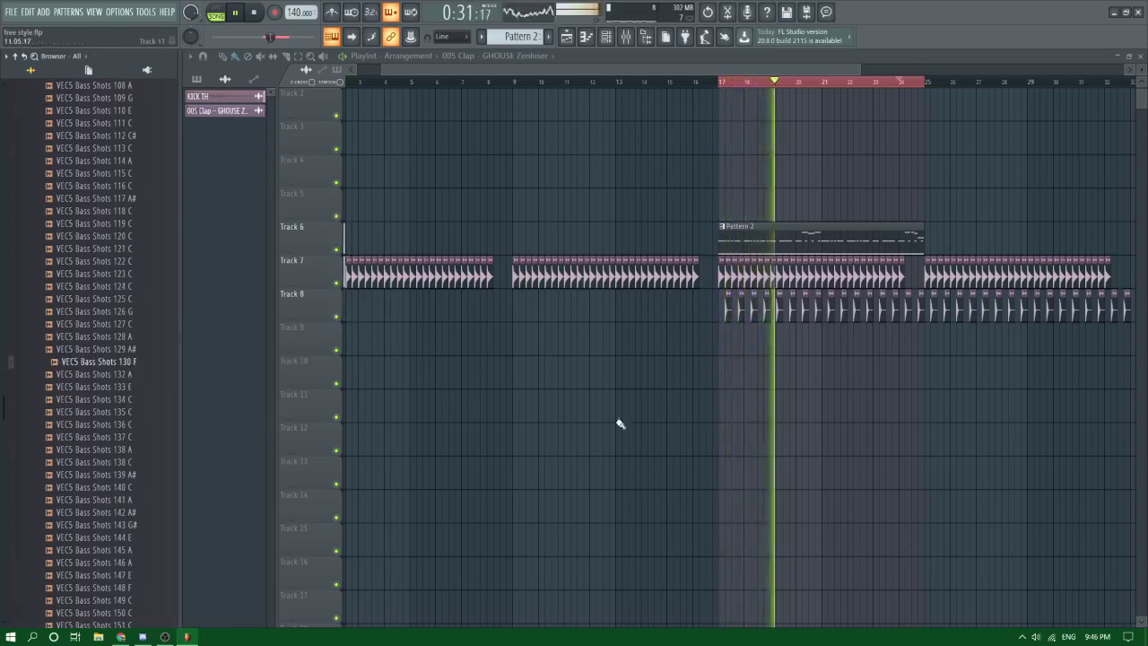
{"action": "scroll", "coordinate": [928, 371], "scroll_direction": "up", "scroll_amount": 3}
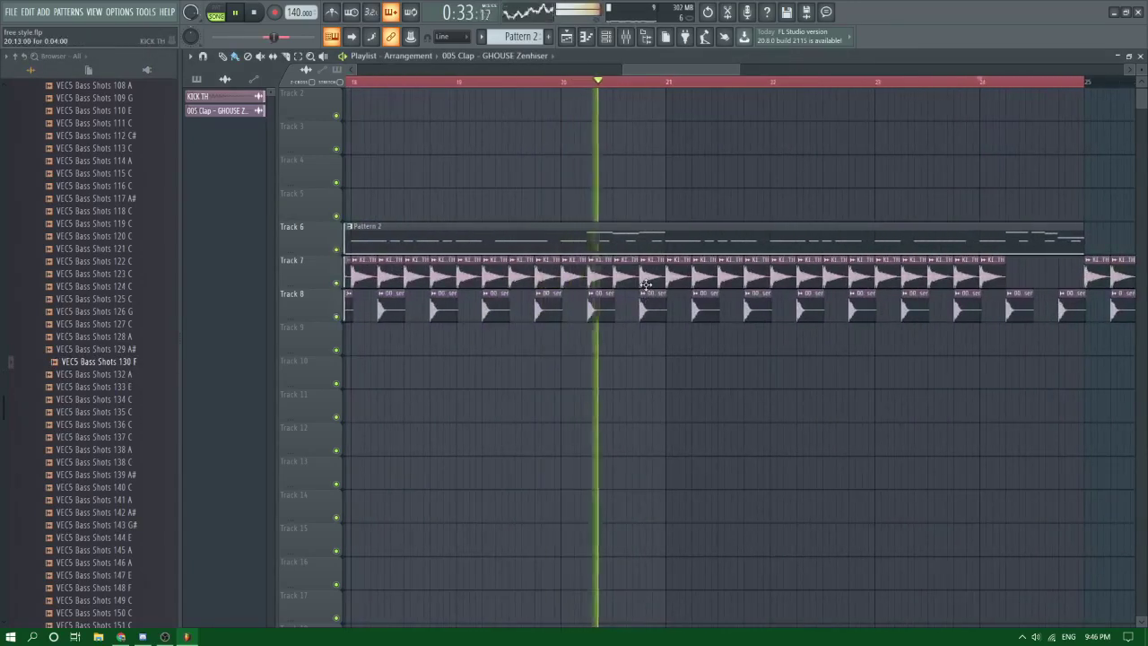
{"action": "left_click", "coordinate": [117, 450]}
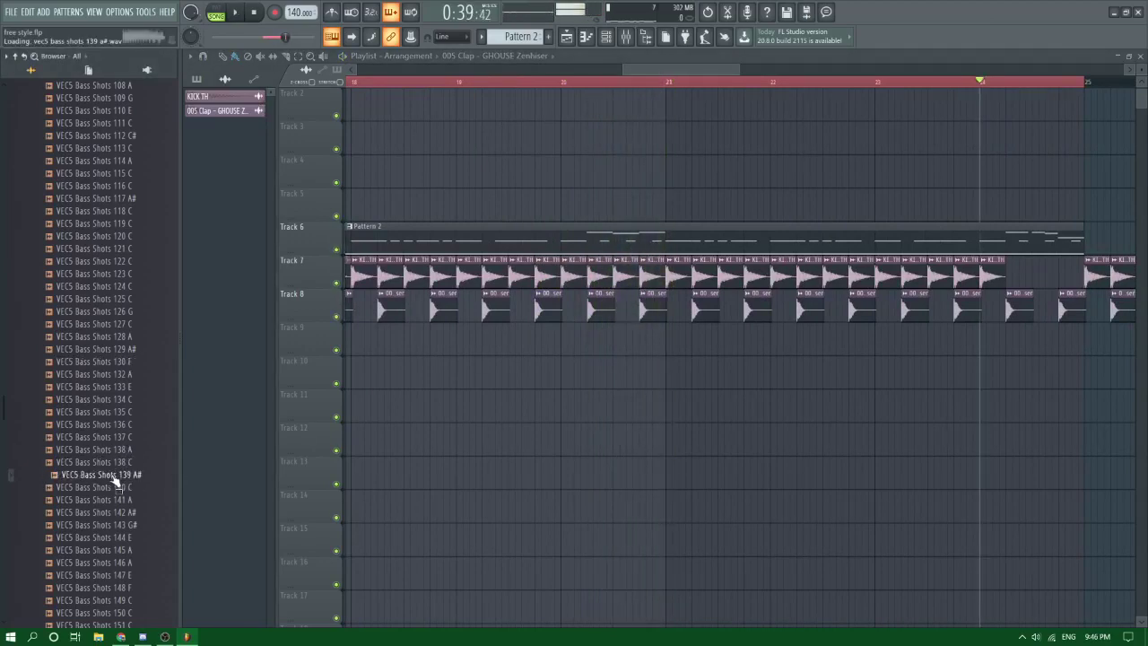
{"action": "scroll", "coordinate": [117, 492], "scroll_direction": "down", "scroll_amount": 8}
{"action": "left_click", "coordinate": [124, 221]}
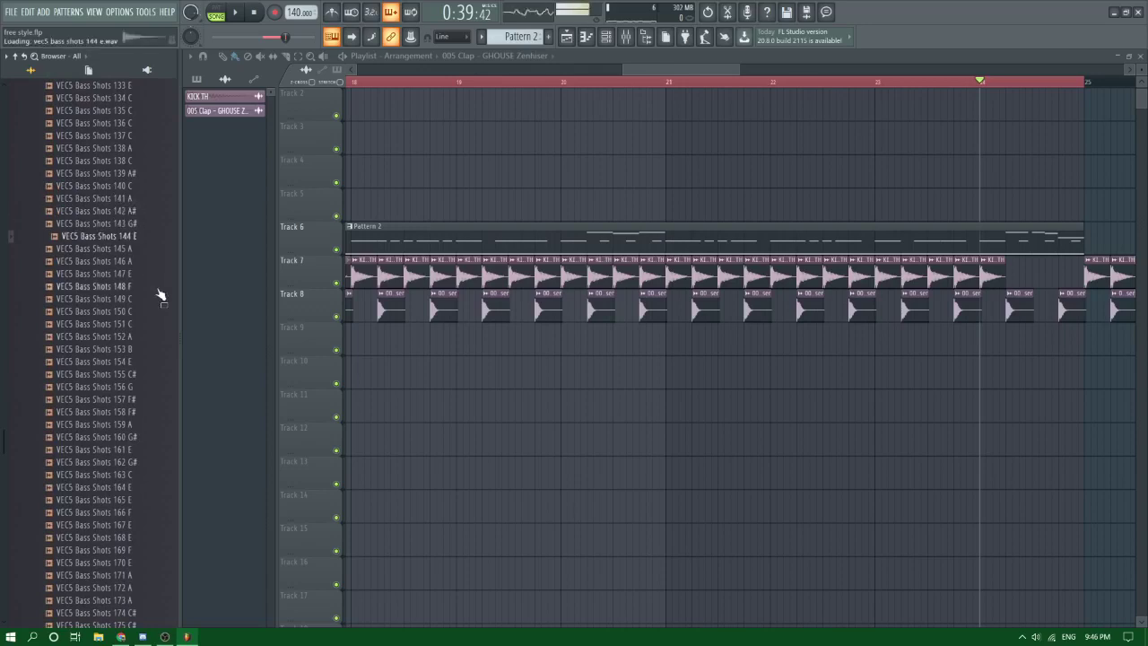
Step: Audition VEC5 Bass Shots beyond 144 E up to 166 F and play the song for comparison
{"action": "key", "text": "Down"}
{"action": "key", "text": "Down"}
{"action": "scroll", "coordinate": [159, 302], "scroll_direction": "down", "scroll_amount": 6}
{"action": "key", "text": "Down"}
{"action": "key", "text": "Down"}
{"action": "key", "text": "Down"}
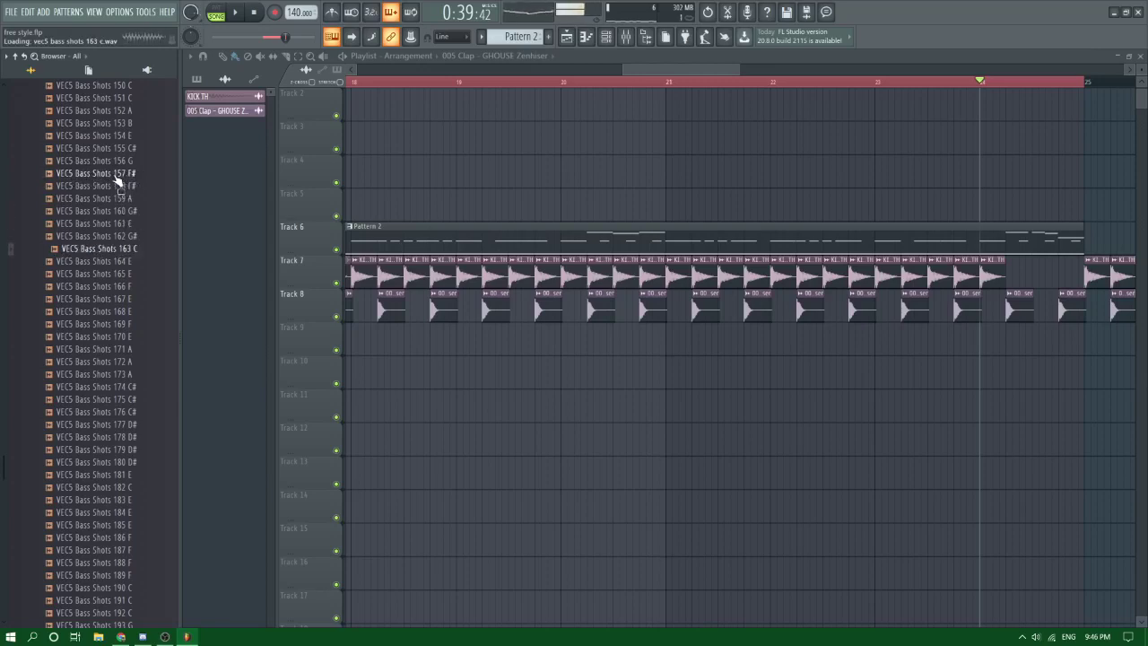
{"action": "left_click", "coordinate": [111, 285]}
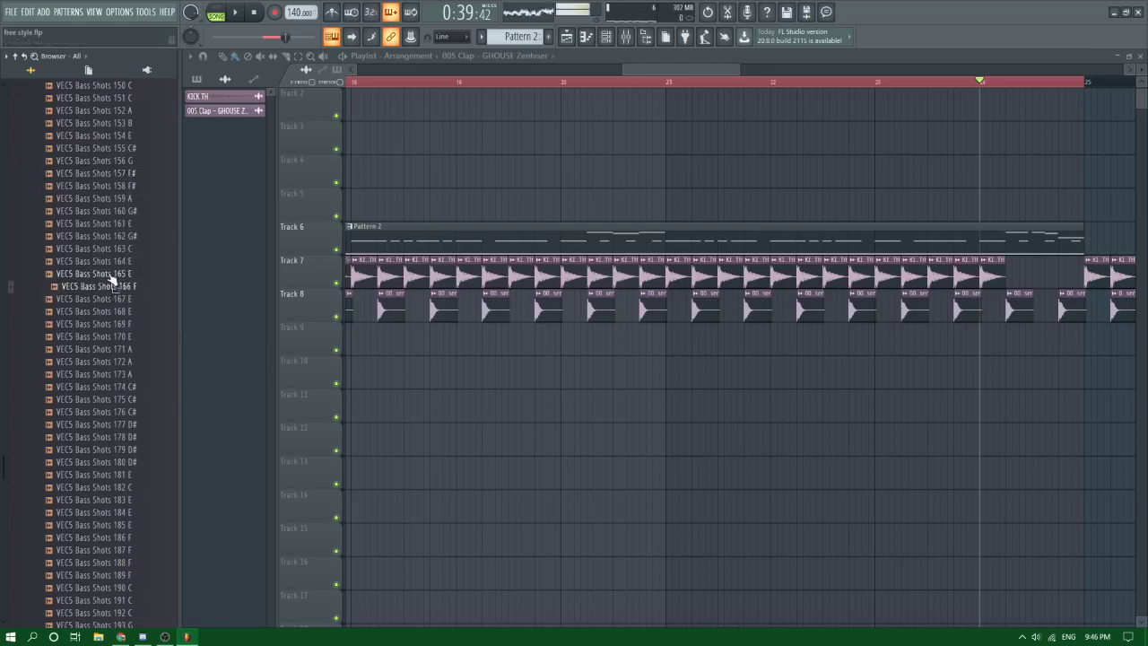
{"action": "key", "text": "space"}
{"action": "scroll", "coordinate": [705, 68], "scroll_direction": "down", "scroll_amount": 3}
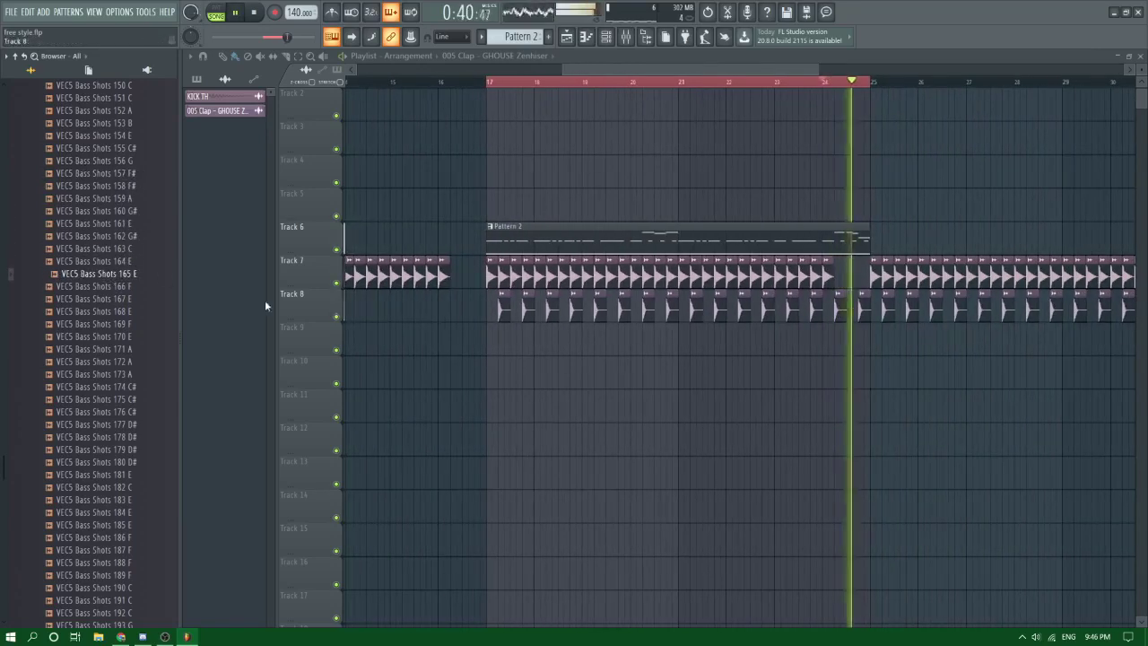
Step: Stop the song and audition the remaining VEC5 Bass Shots from 177 D# through 209 C
{"action": "left_click", "coordinate": [104, 426]}
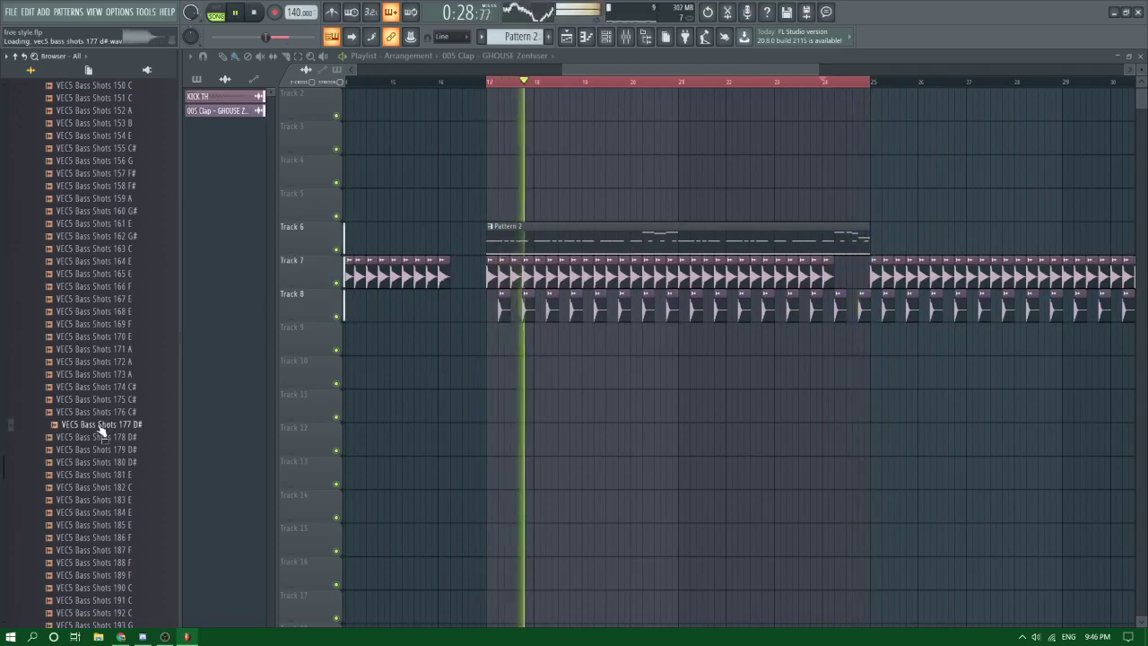
{"action": "key", "text": "space"}
{"action": "left_click", "coordinate": [104, 450]}
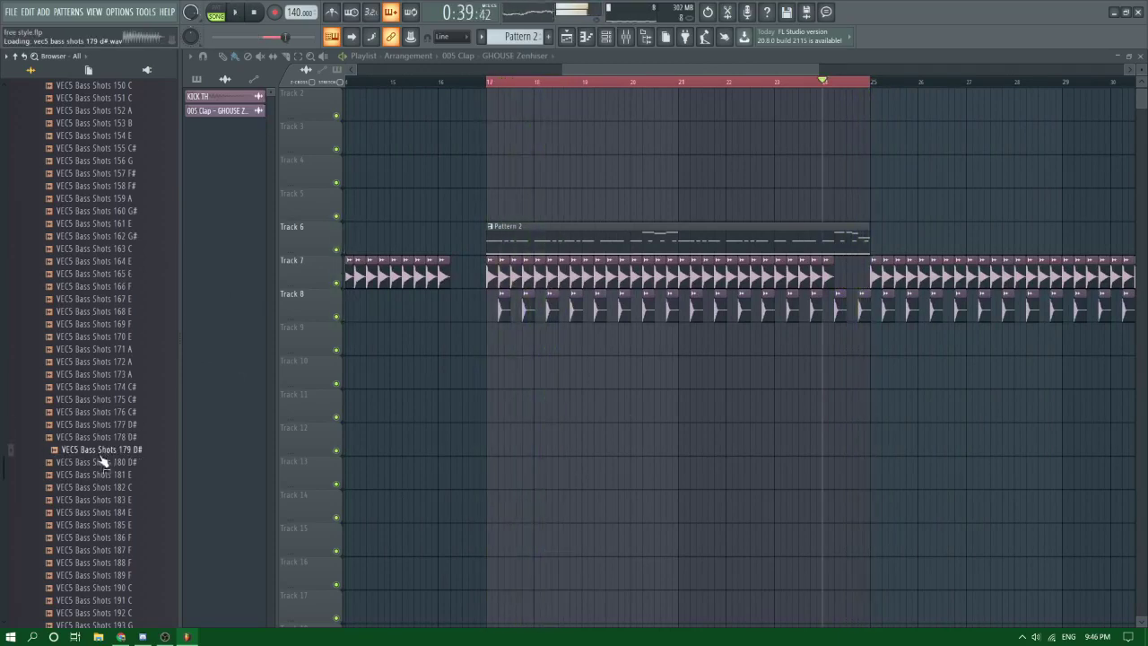
{"action": "scroll", "coordinate": [101, 481], "scroll_direction": "down", "scroll_amount": 6}
{"action": "left_click", "coordinate": [103, 377]}
{"action": "left_click", "coordinate": [106, 436]}
{"action": "left_click", "coordinate": [99, 452]}
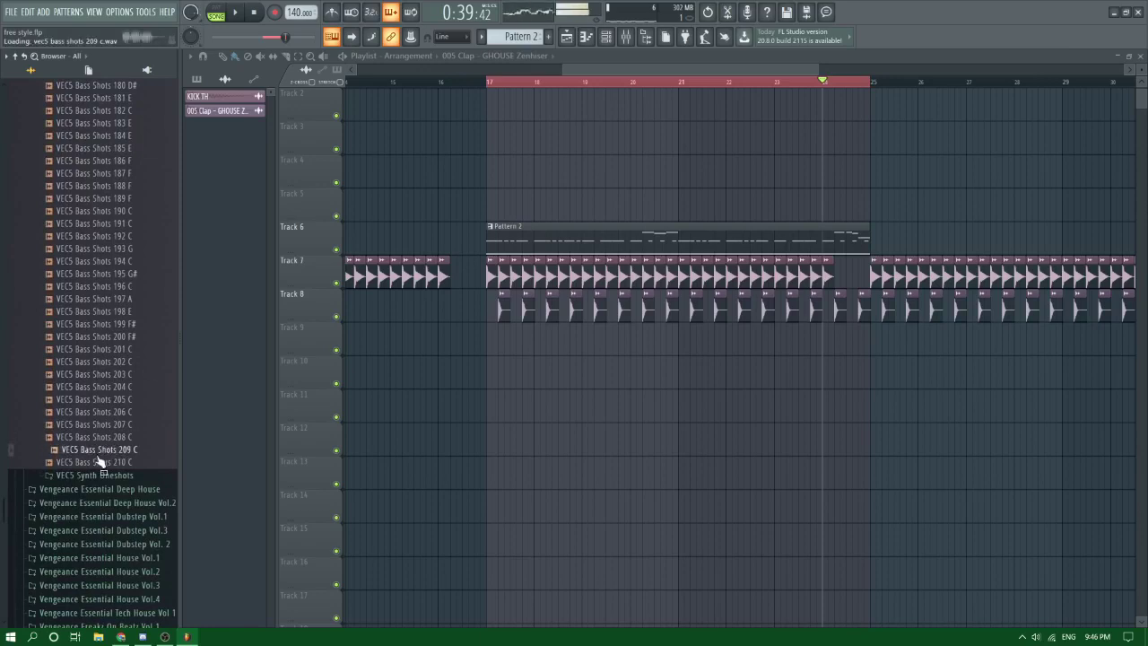
Step: Expand Vengeance Essential Deep House and open the VEDH Synth Cutz folder under VEDH Synths
{"action": "left_click", "coordinate": [104, 488]}
{"action": "scroll", "coordinate": [95, 488], "scroll_direction": "down", "scroll_amount": 5}
{"action": "key", "text": "space"}
{"action": "left_click", "coordinate": [81, 387]}
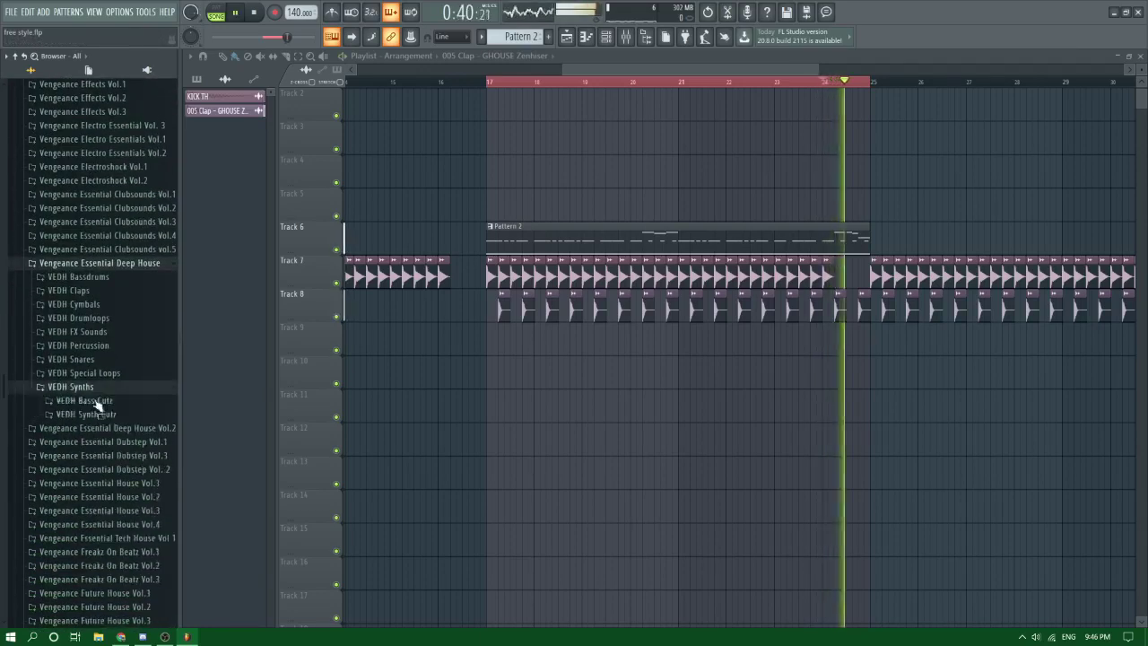
{"action": "left_click", "coordinate": [94, 415]}
Step: Stop playback and audition VEDH Synth Cut samples, including 021 D and 010 G#
{"action": "key", "text": "space"}
{"action": "left_click", "coordinate": [94, 414]}
{"action": "left_click", "coordinate": [95, 400]}
{"action": "left_click", "coordinate": [96, 374]}
{"action": "left_click", "coordinate": [95, 348]}
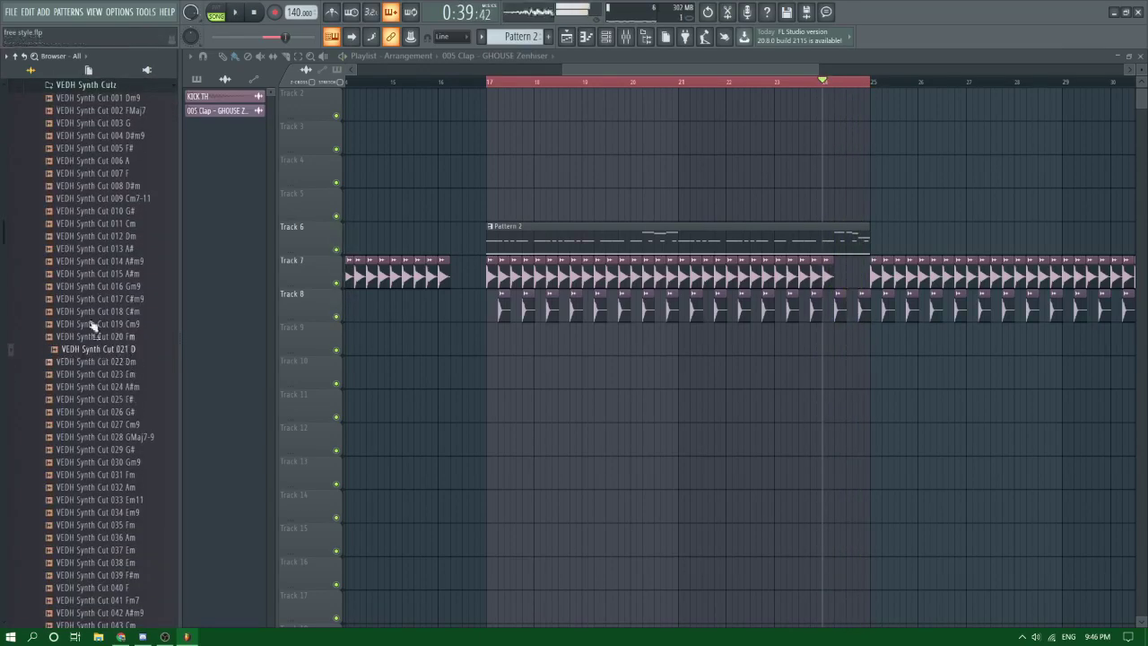
{"action": "left_click", "coordinate": [93, 324]}
{"action": "scroll", "coordinate": [105, 159], "scroll_direction": "up", "scroll_amount": 8}
{"action": "key", "text": "Up"}
{"action": "key", "text": "Up"}
{"action": "key", "text": "Up"}
{"action": "key", "text": "Up"}
{"action": "key", "text": "Up"}
{"action": "key", "text": "Up"}
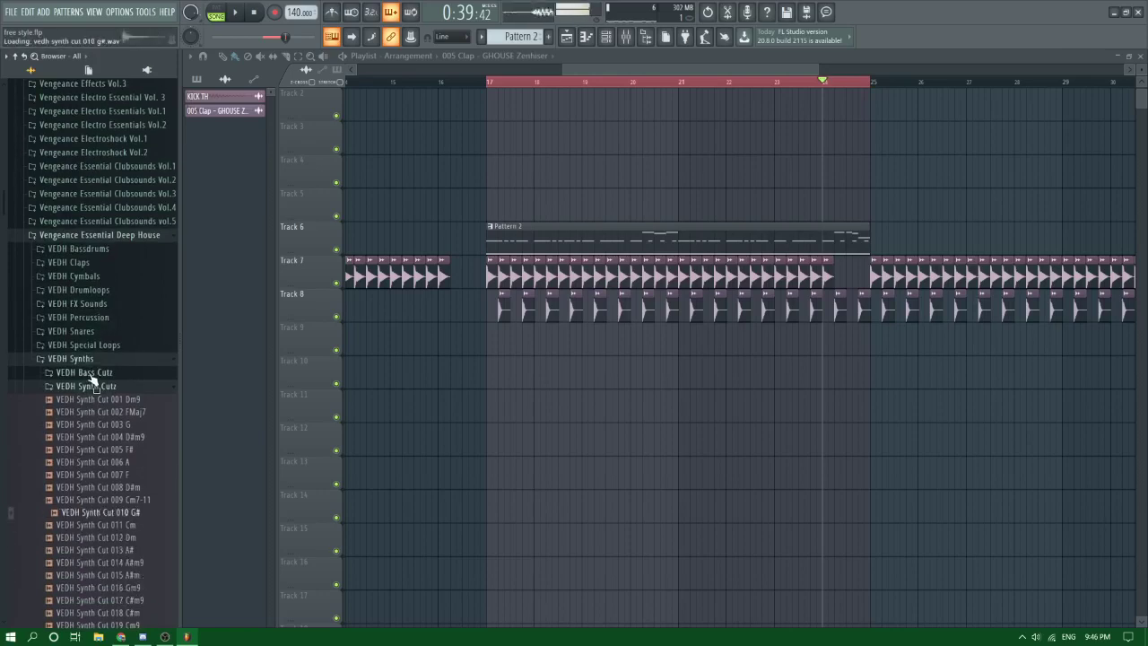
Step: Open the VEDH Bass Cutz folder and audition its samples around VEDH Bass Cut 021 G# and 023 G
{"action": "left_click", "coordinate": [91, 375]}
{"action": "left_click", "coordinate": [92, 375]}
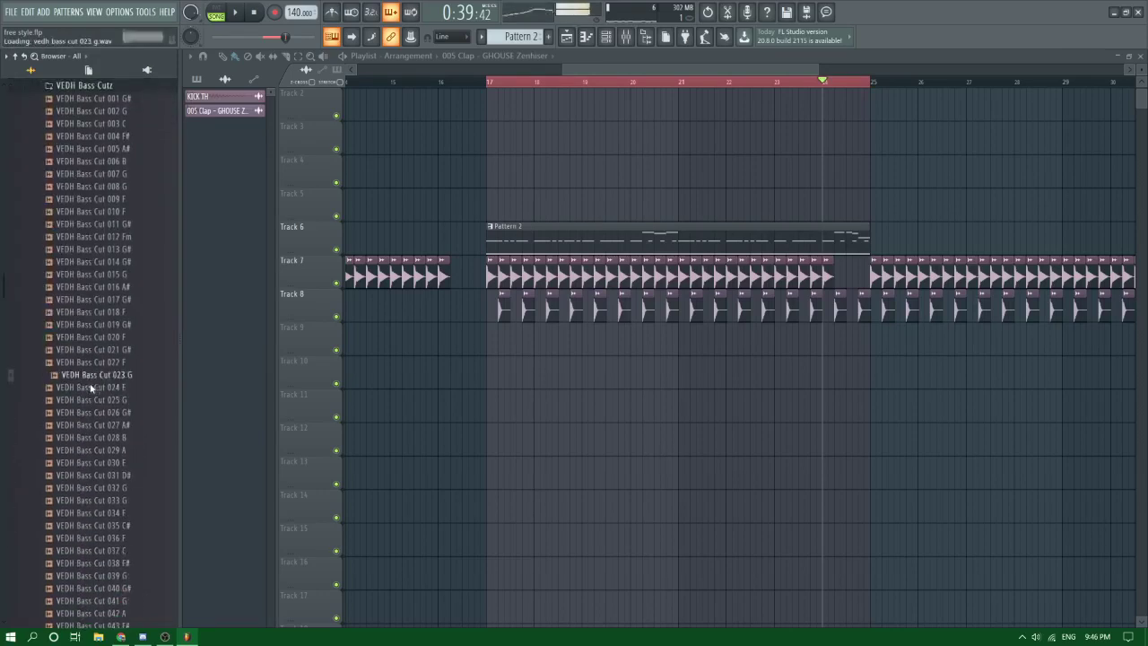
{"action": "left_click", "coordinate": [96, 396]}
{"action": "scroll", "coordinate": [95, 387], "scroll_direction": "down", "scroll_amount": 1}
{"action": "left_click", "coordinate": [95, 387]}
{"action": "scroll", "coordinate": [95, 386], "scroll_direction": "down", "scroll_amount": 1}
{"action": "key", "text": "Up"}
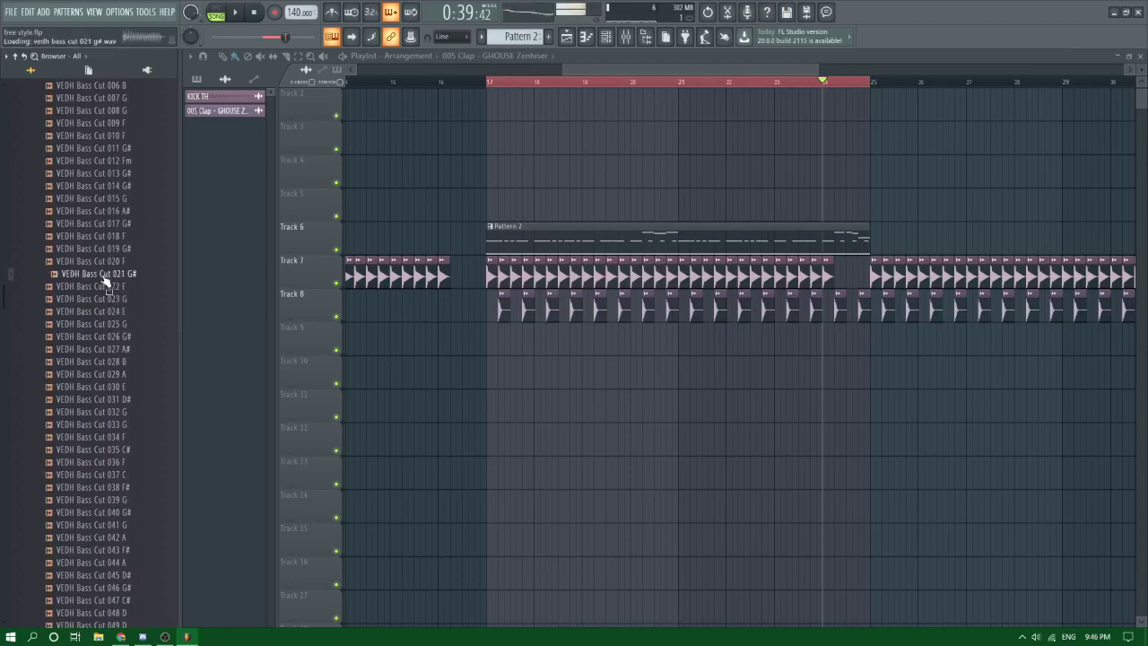
Step: Continue auditioning the VEDH Bass Cutz folder up to VEDH Bass Cut 047 C#
{"action": "scroll", "coordinate": [106, 387], "scroll_direction": "down", "scroll_amount": 2}
{"action": "left_click", "coordinate": [106, 387]}
{"action": "scroll", "coordinate": [106, 387], "scroll_direction": "down", "scroll_amount": 4}
{"action": "key", "text": "Down"}
{"action": "key", "text": "Down"}
{"action": "key", "text": "Down"}
{"action": "key", "text": "Down"}
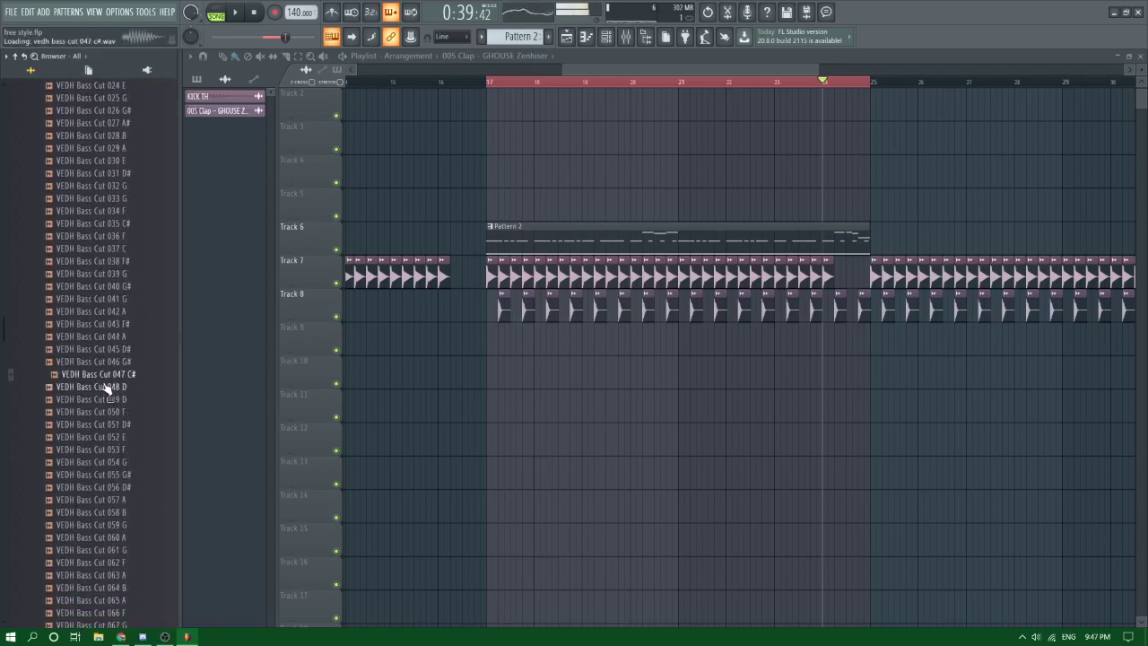
Step: Audition the samples after VEDH Bass Cut 047 C#, including 053 F and 058 B
{"action": "key", "text": "Down"}
{"action": "scroll", "coordinate": [106, 387], "scroll_direction": "down", "scroll_amount": 2}
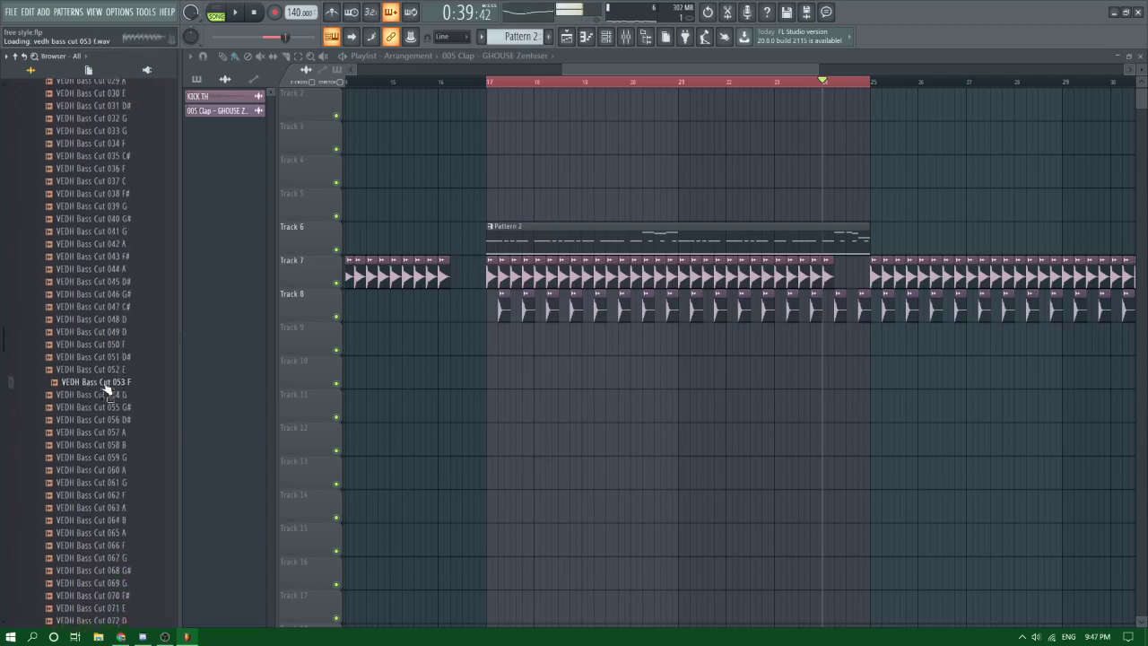
{"action": "left_click", "coordinate": [106, 386]}
{"action": "scroll", "coordinate": [106, 387], "scroll_direction": "down", "scroll_amount": 2}
{"action": "key", "text": "Down"}
{"action": "key", "text": "Down"}
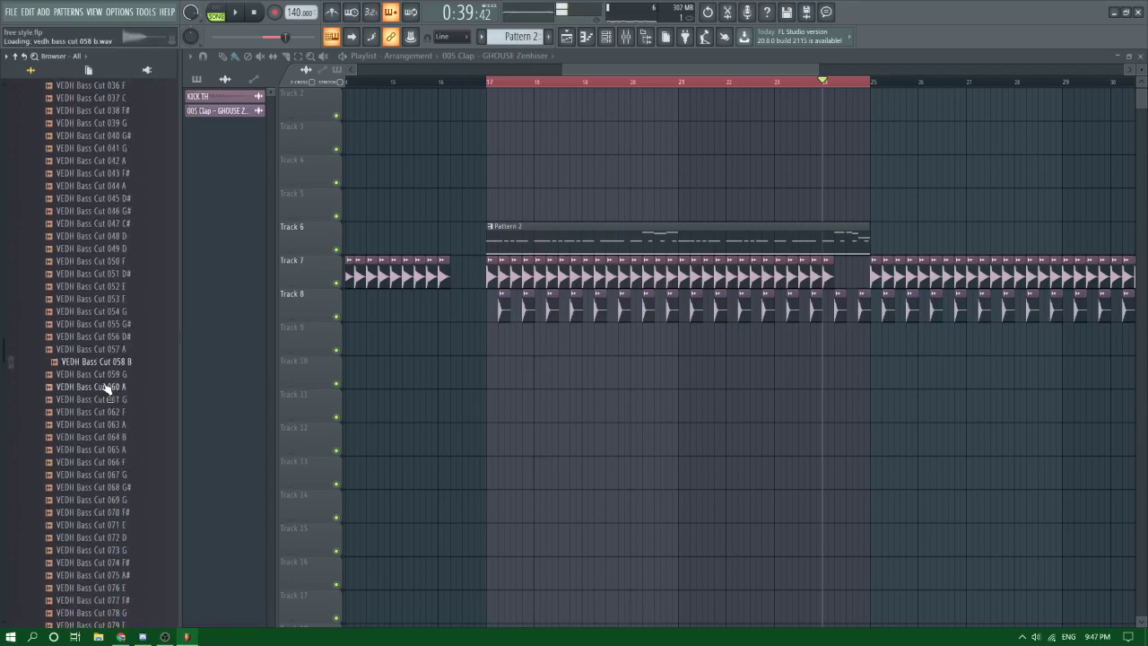
Step: Add VEDH Bass Cut 058 B to the channel rack as a new channel and open its sampler settings
{"action": "left_click", "coordinate": [601, 40]}
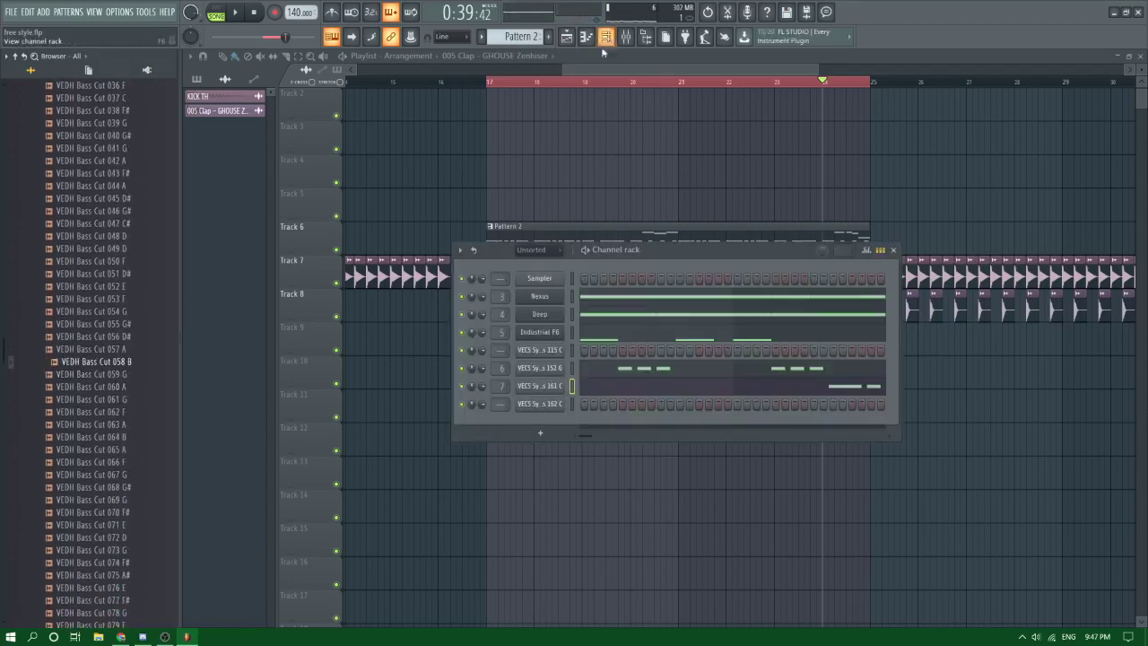
{"action": "left_click_drag", "start_coordinate": [132, 359], "coordinate": [547, 426]}
{"action": "left_click", "coordinate": [541, 422]}
Step: Audition VEDH Bass Cuts 059 G to 065 A, replace the new channel's sample with 065 A, and enable its volume envelope
{"action": "left_click", "coordinate": [137, 376]}
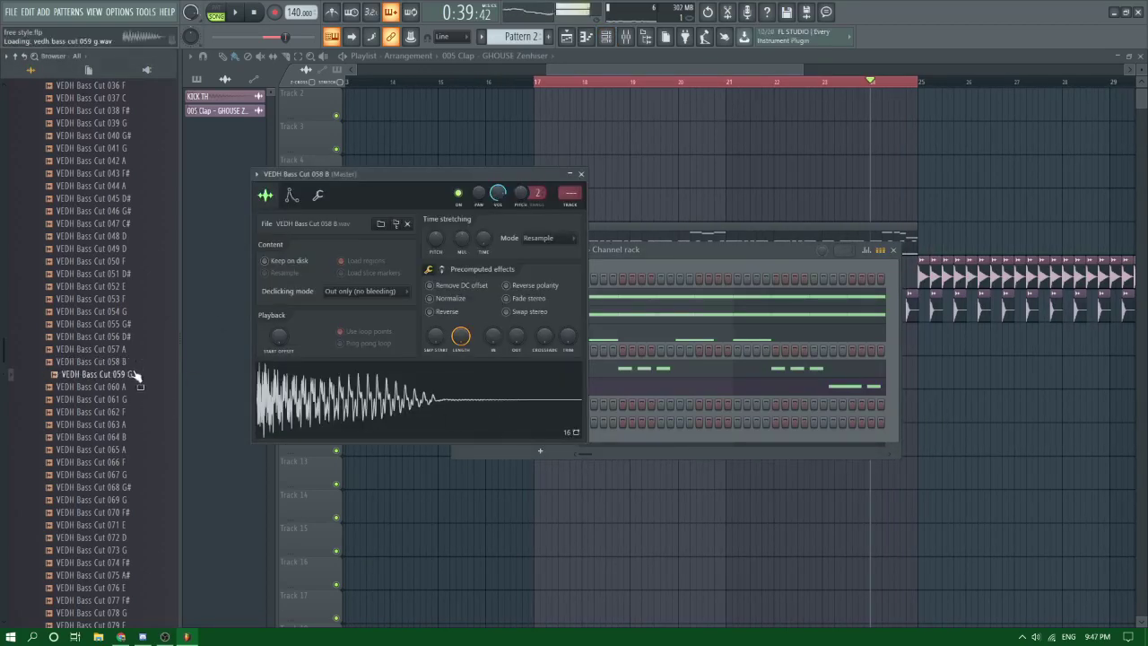
{"action": "left_click", "coordinate": [117, 388]}
{"action": "left_click", "coordinate": [111, 400]}
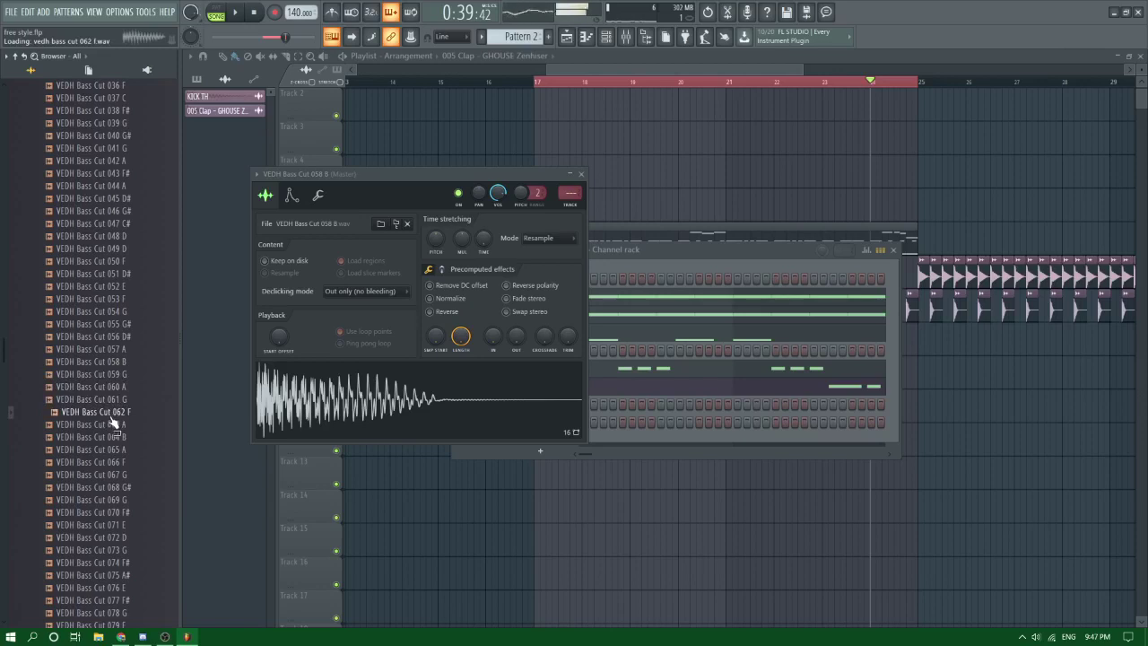
{"action": "left_click", "coordinate": [108, 399]}
{"action": "left_click", "coordinate": [92, 449]}
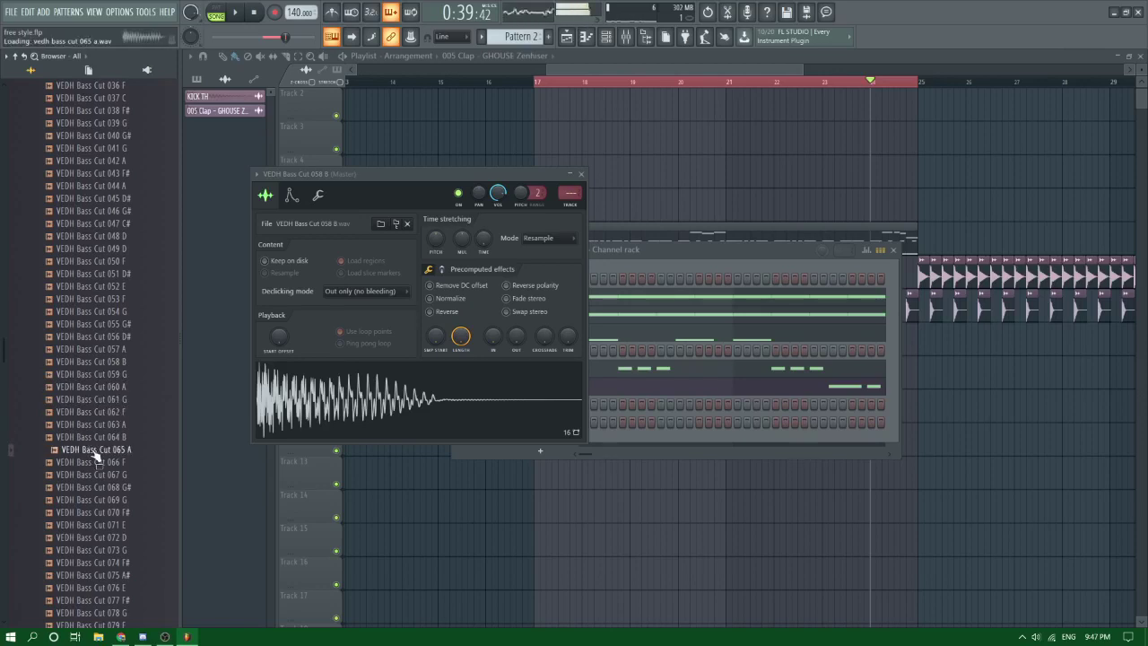
{"action": "left_click_drag", "start_coordinate": [397, 414], "coordinate": [396, 410]}
{"action": "left_click", "coordinate": [290, 196]}
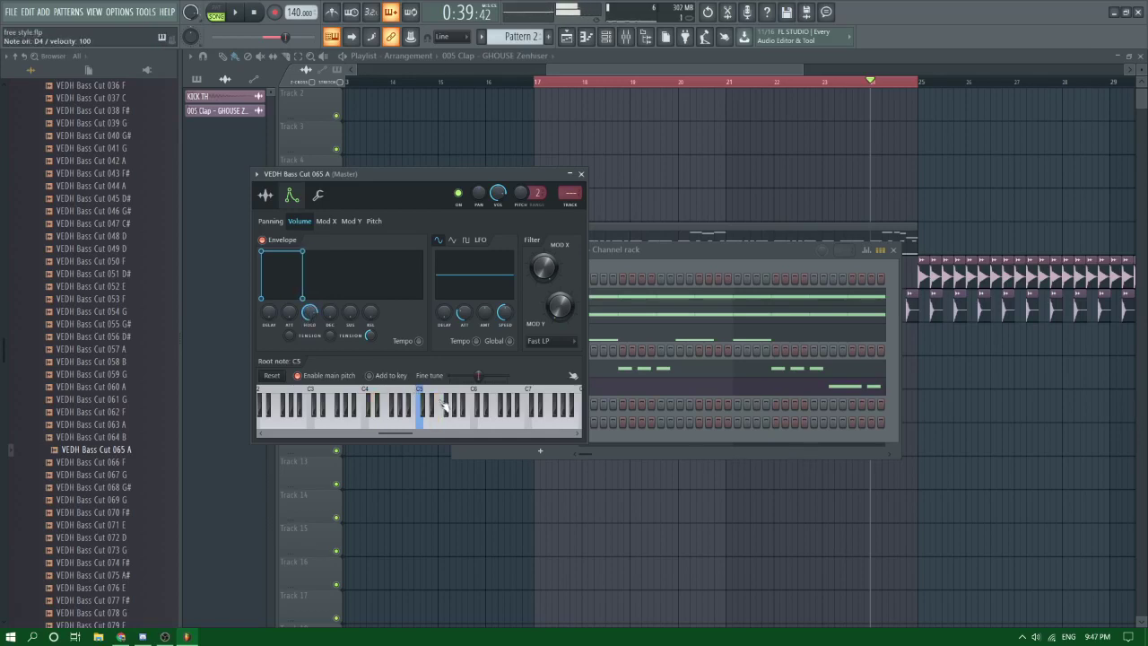
Step: Route VEDH Bass Cut 065 A to mixer track 8 and add Fruity Parametric EQ 2 in slot 4, lowering the lows and slightly boosting the mids
{"action": "left_click", "coordinate": [579, 204]}
{"action": "left_click", "coordinate": [1037, 151]}
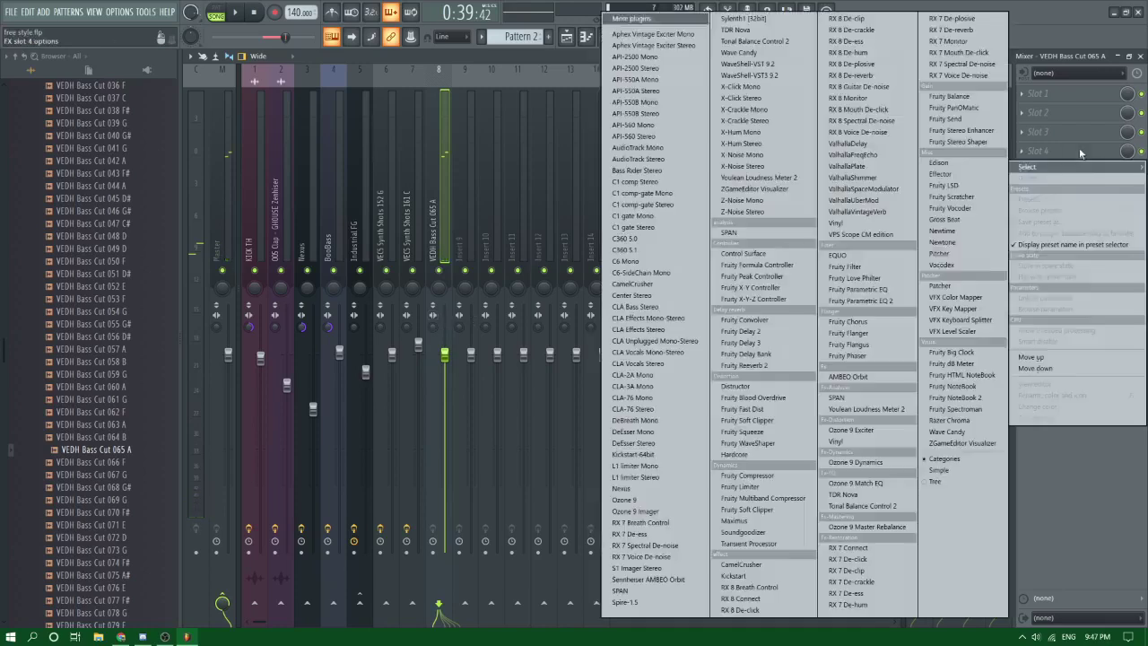
{"action": "left_click", "coordinate": [889, 302]}
{"action": "left_click_drag", "start_coordinate": [321, 286], "coordinate": [329, 316]}
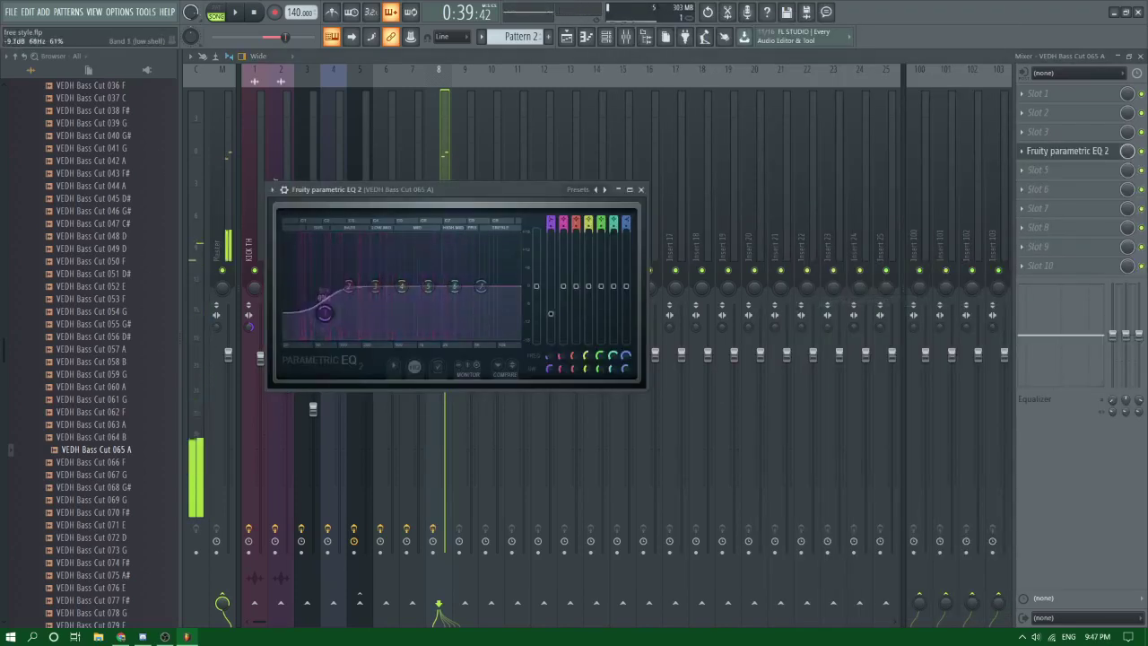
{"action": "left_click_drag", "start_coordinate": [397, 296], "coordinate": [391, 278]}
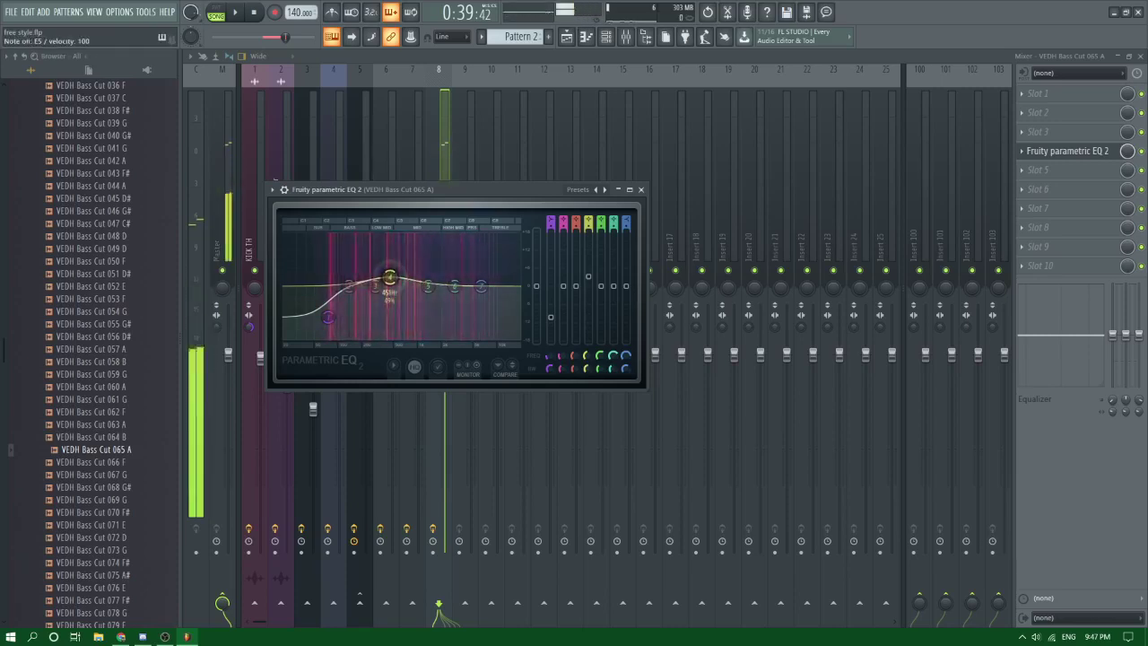
Step: Place short E4 notes at step 7 of bars 1 and 2 in the VEDH Bass Cut 065 A piano roll during playback
{"action": "left_click", "coordinate": [588, 37]}
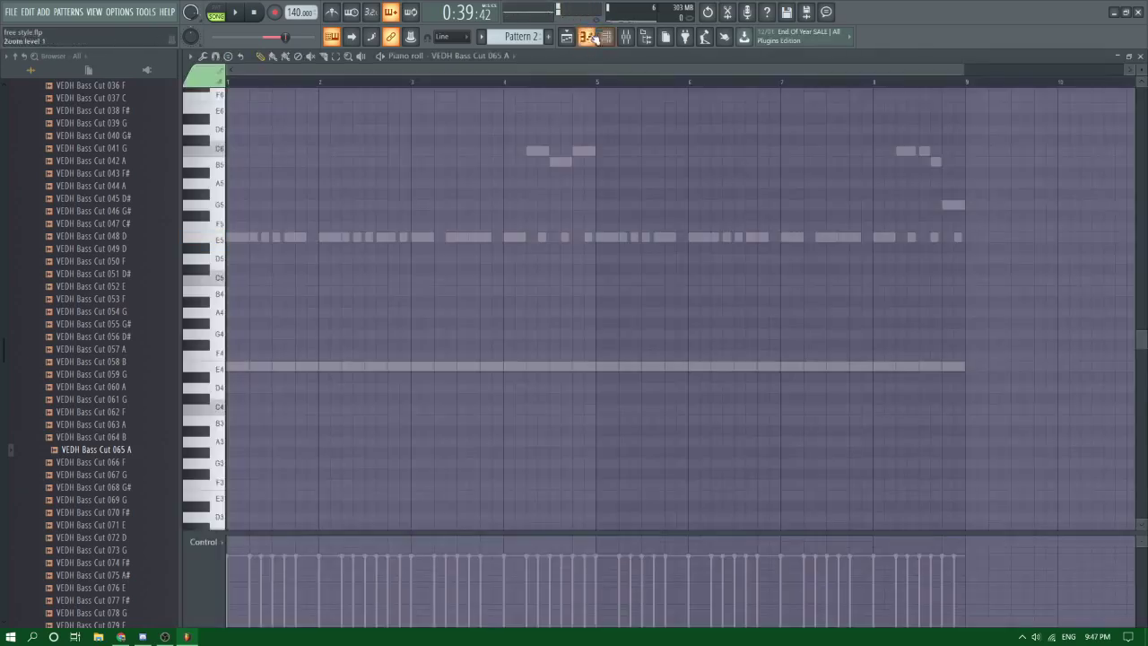
{"action": "key", "text": "space"}
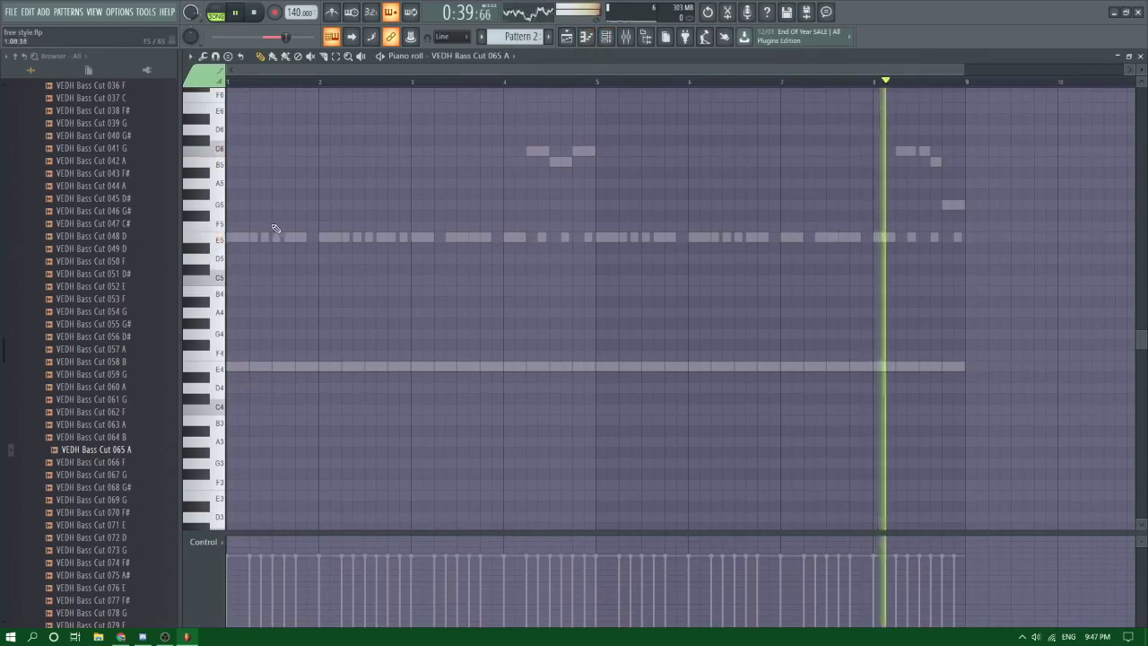
{"action": "left_click", "coordinate": [264, 366]}
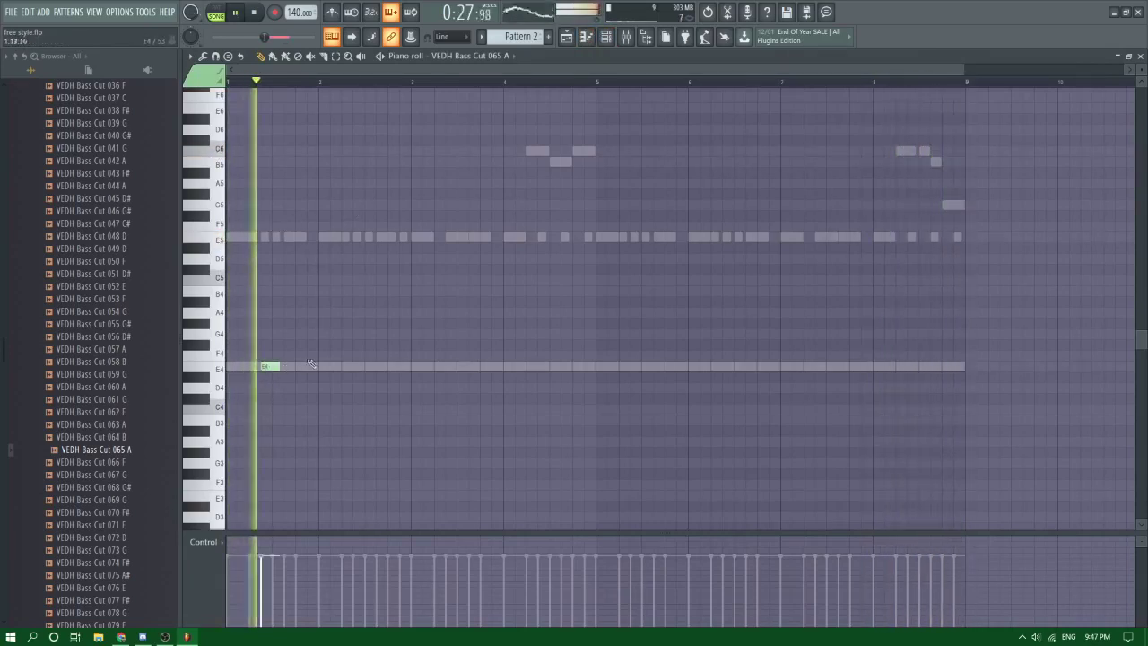
{"action": "left_click", "coordinate": [356, 366]}
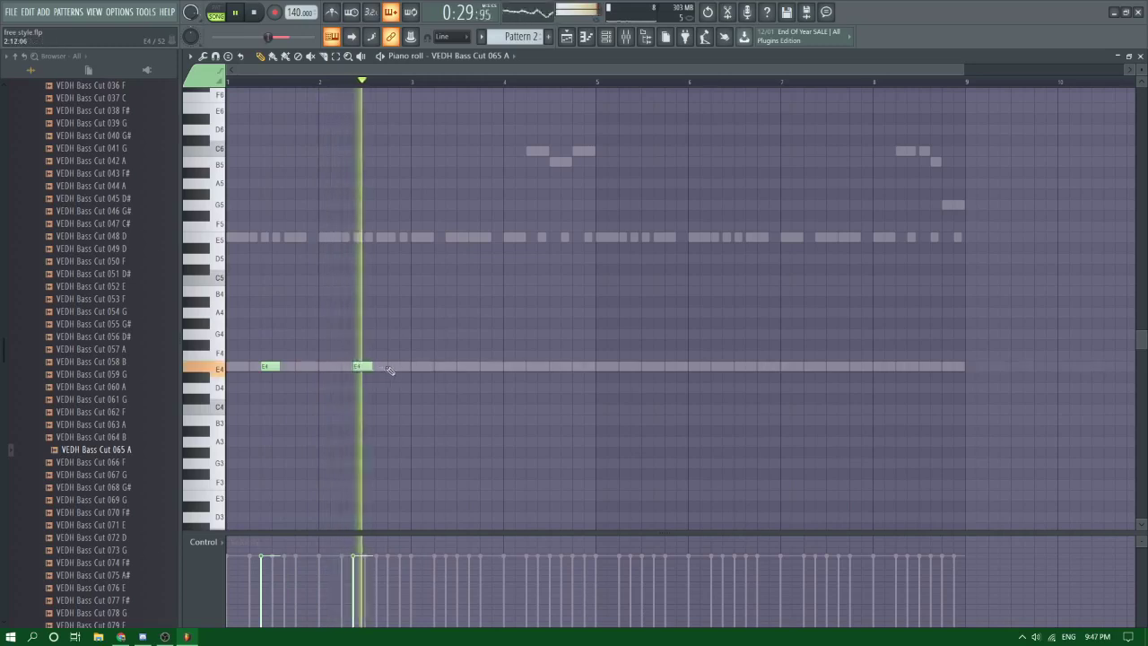
{"action": "left_click", "coordinate": [450, 366]}
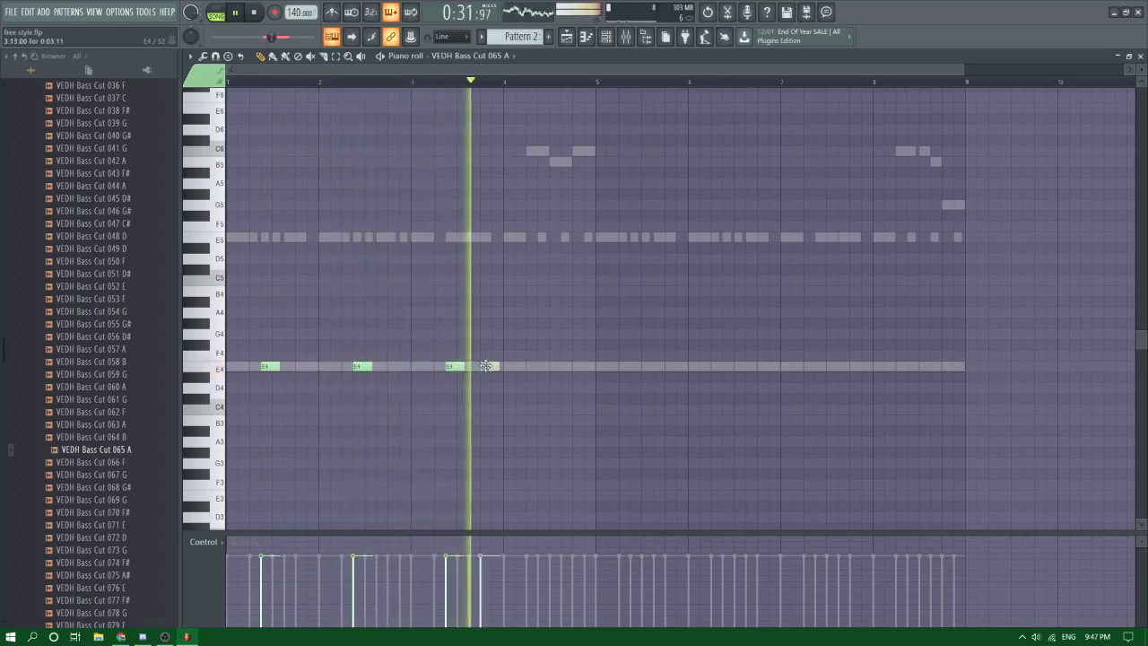
{"action": "right_click", "coordinate": [454, 366]}
{"action": "key", "text": "space"}
{"action": "left_click", "coordinate": [391, 82]}
{"action": "key", "text": "space"}
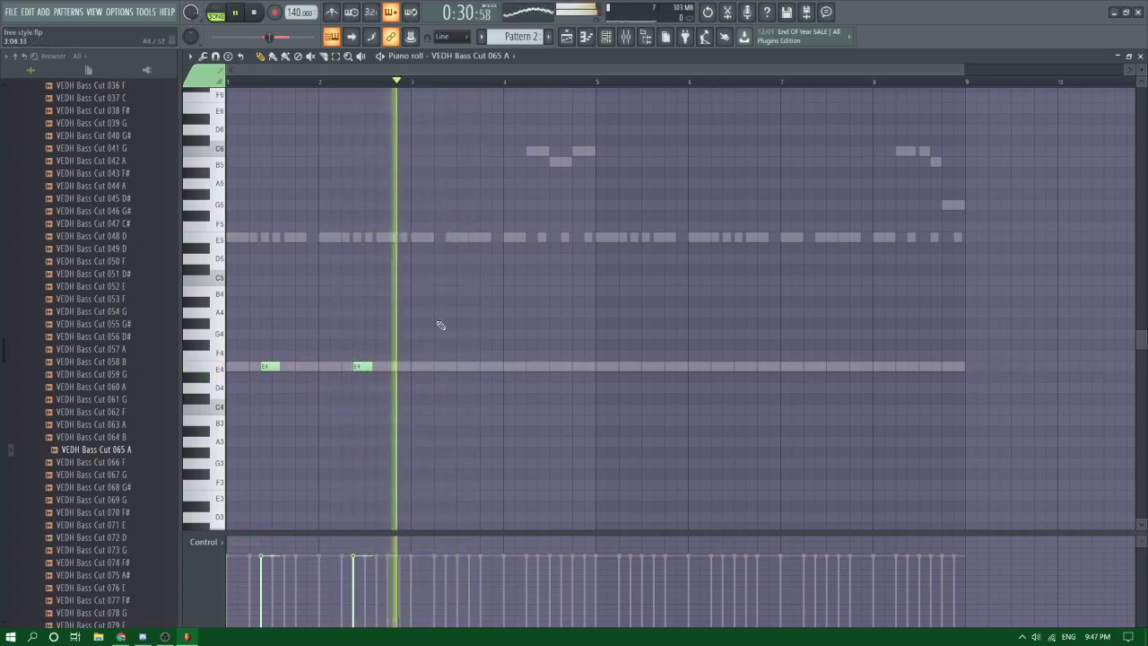
{"action": "left_click", "coordinate": [508, 377]}
{"action": "left_click", "coordinate": [241, 377]}
{"action": "right_click", "coordinate": [511, 379]}
{"action": "right_click", "coordinate": [247, 377]}
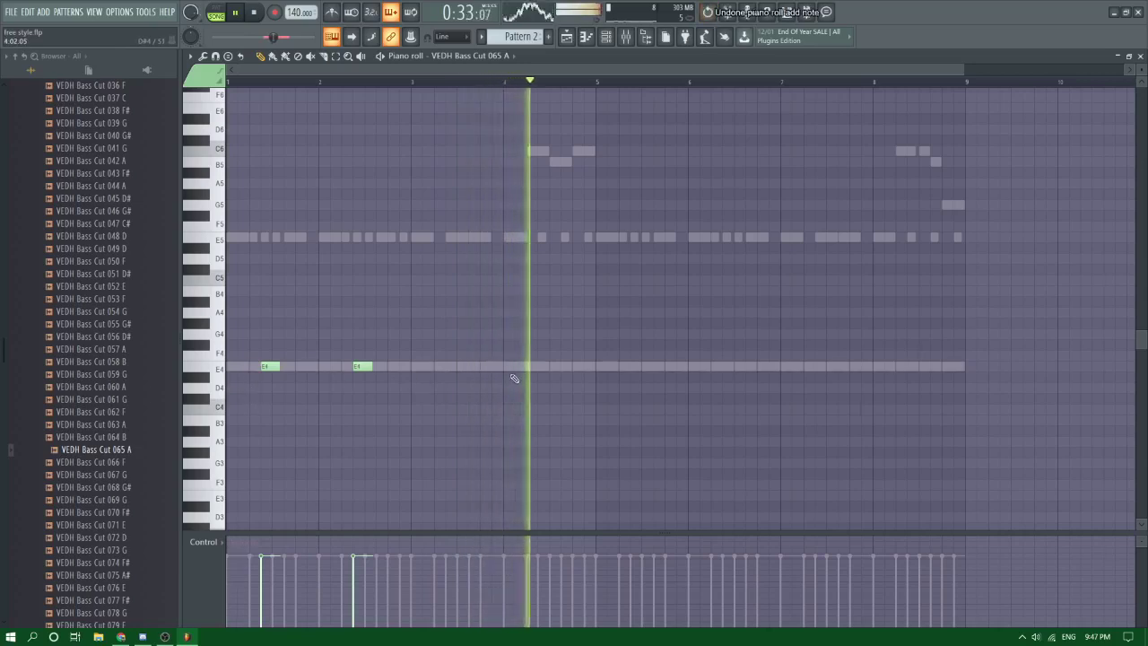
Step: Add matching short E4 notes at step 7 of bars 5 and 6 for the bass cut
{"action": "left_click", "coordinate": [631, 367]}
{"action": "left_click", "coordinate": [682, 366]}
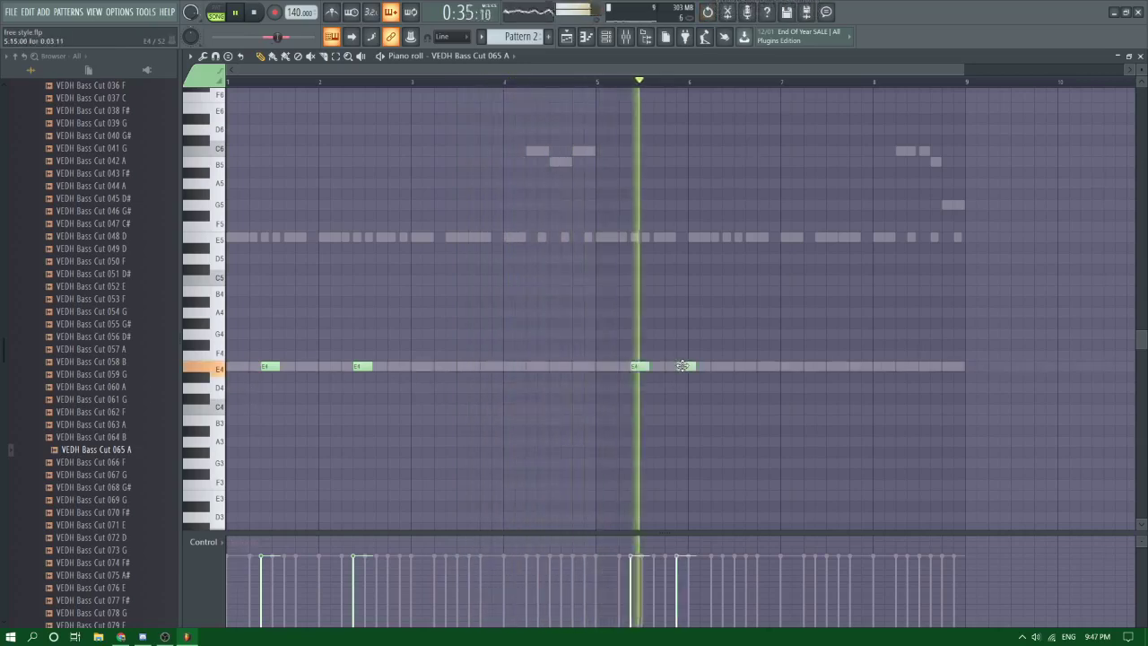
{"action": "left_click_drag", "start_coordinate": [685, 367], "coordinate": [728, 368]}
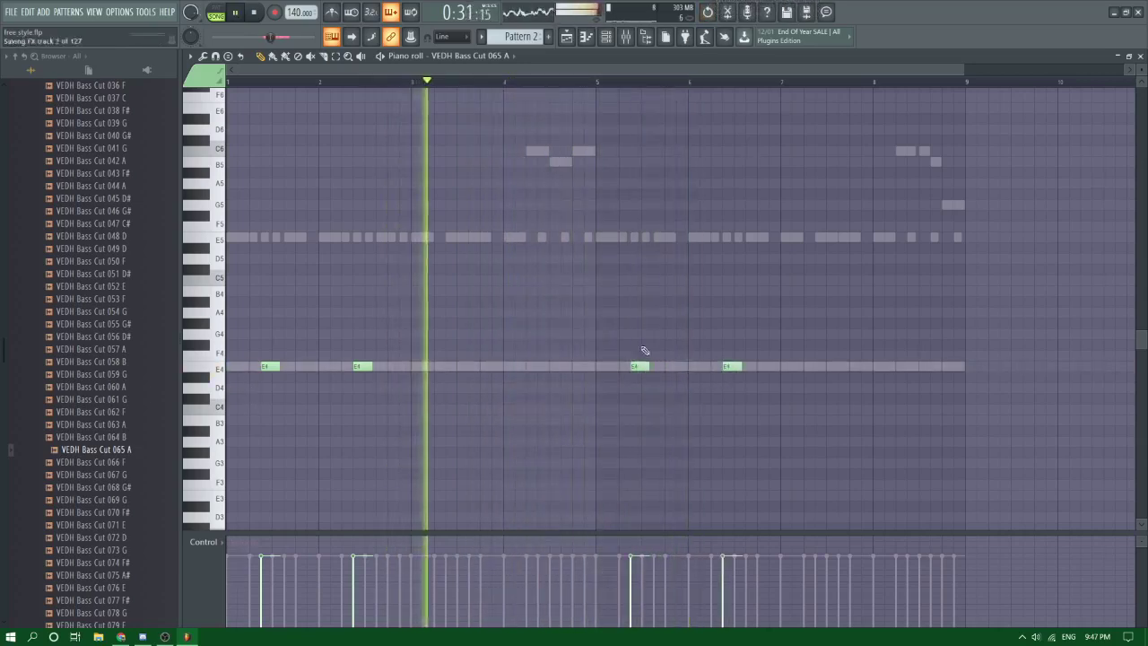
Step: Raise the bass cut's mixer level slightly above default and reshape its EQ with a steep low cut and an upper-mid boost on band 5
{"action": "key", "text": "F9"}
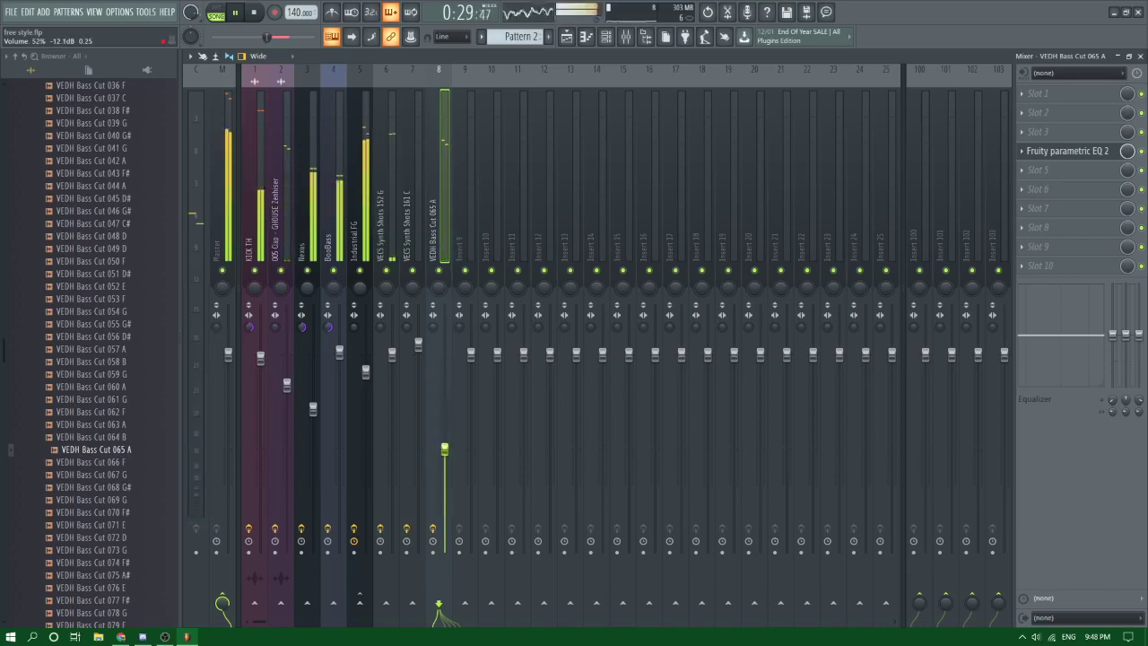
{"action": "left_click_drag", "start_coordinate": [444, 448], "coordinate": [443, 370]}
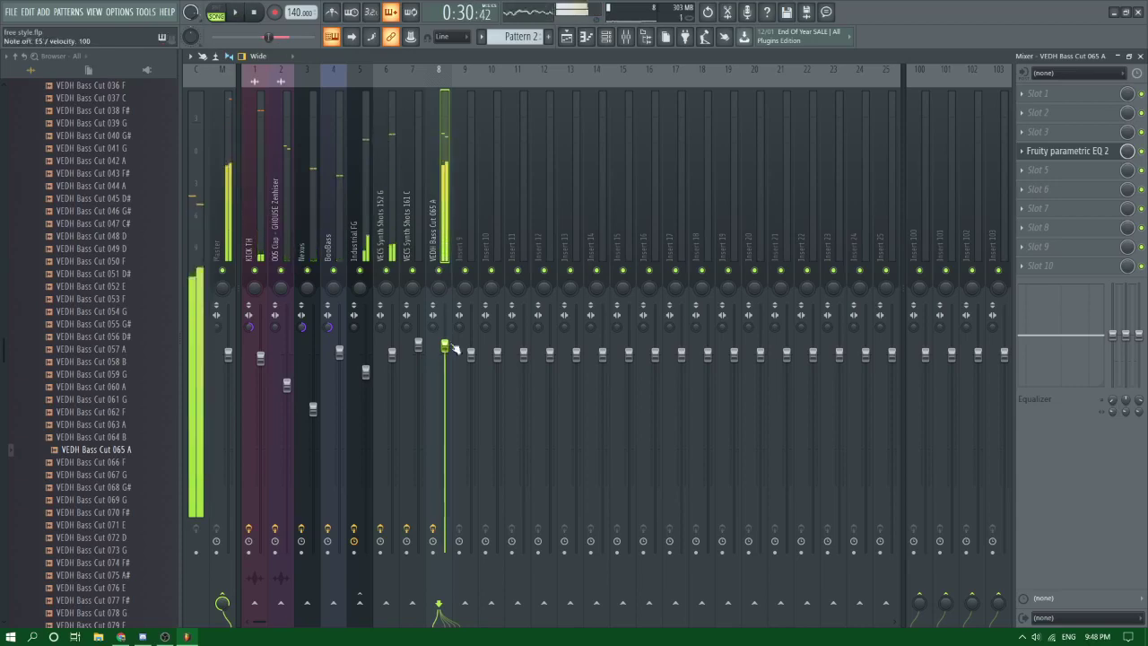
{"action": "left_click", "coordinate": [1067, 150]}
{"action": "left_click_drag", "start_coordinate": [404, 309], "coordinate": [343, 339]}
{"action": "right_click", "coordinate": [337, 334]}
{"action": "mouse_move", "coordinate": [355, 375]}
{"action": "left_click", "coordinate": [390, 389]}
{"action": "left_click_drag", "start_coordinate": [430, 287], "coordinate": [440, 277]}
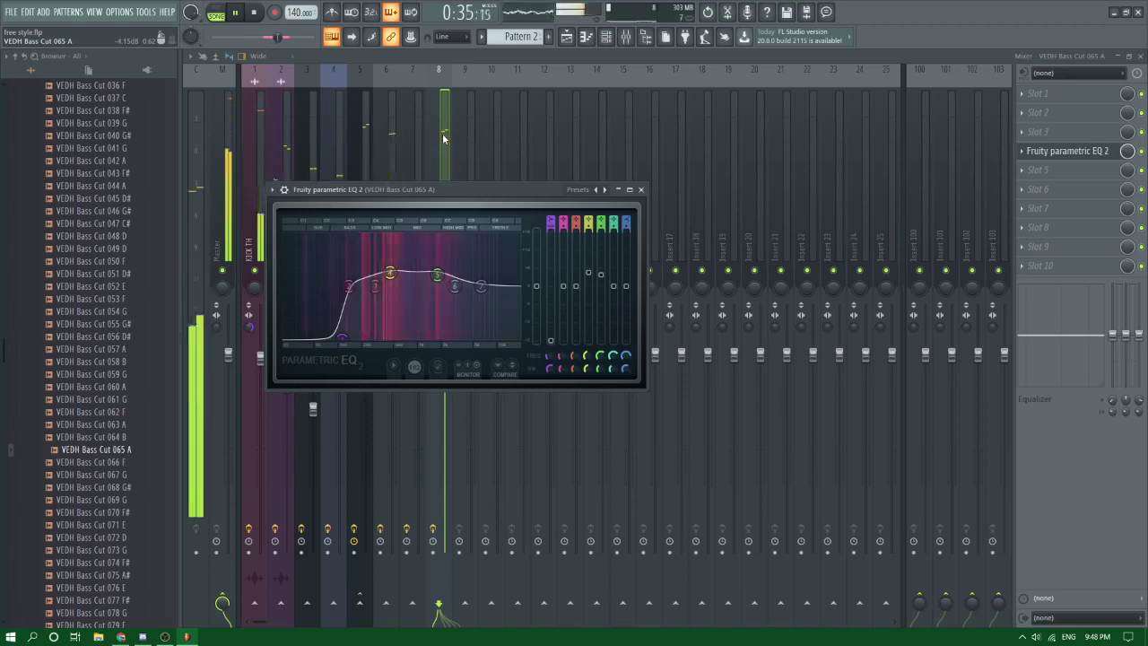
{"action": "key", "text": "Escape"}
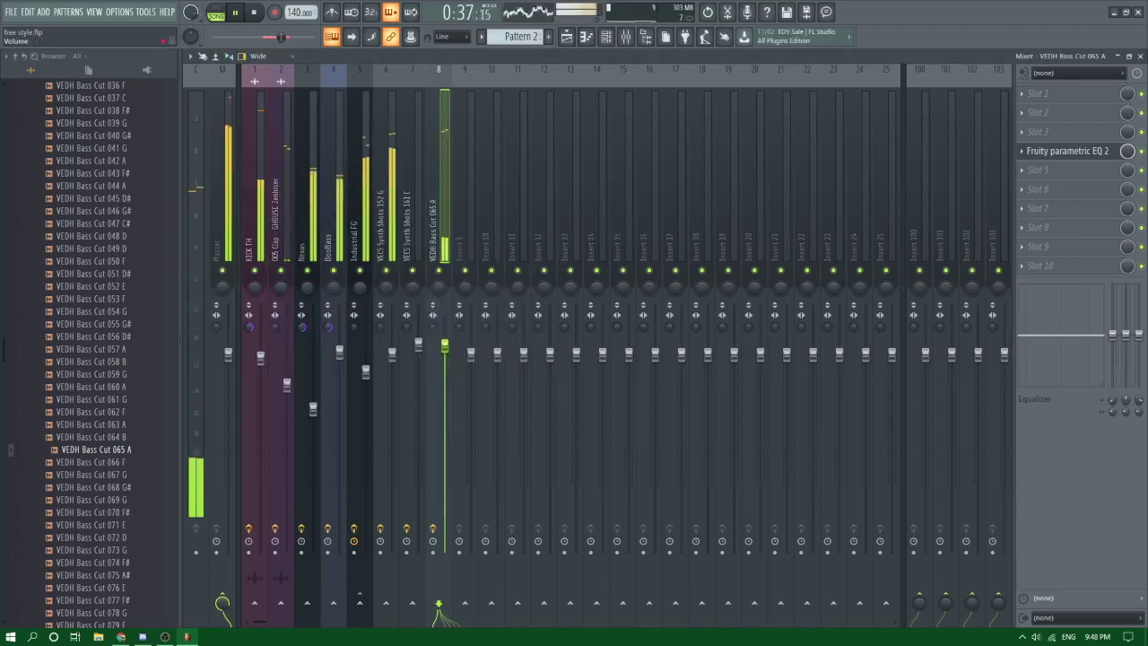
Step: Open Pattern 2's bass cut notes from the playlist and transpose all four of them up one octave to E5
{"action": "left_click", "coordinate": [566, 37]}
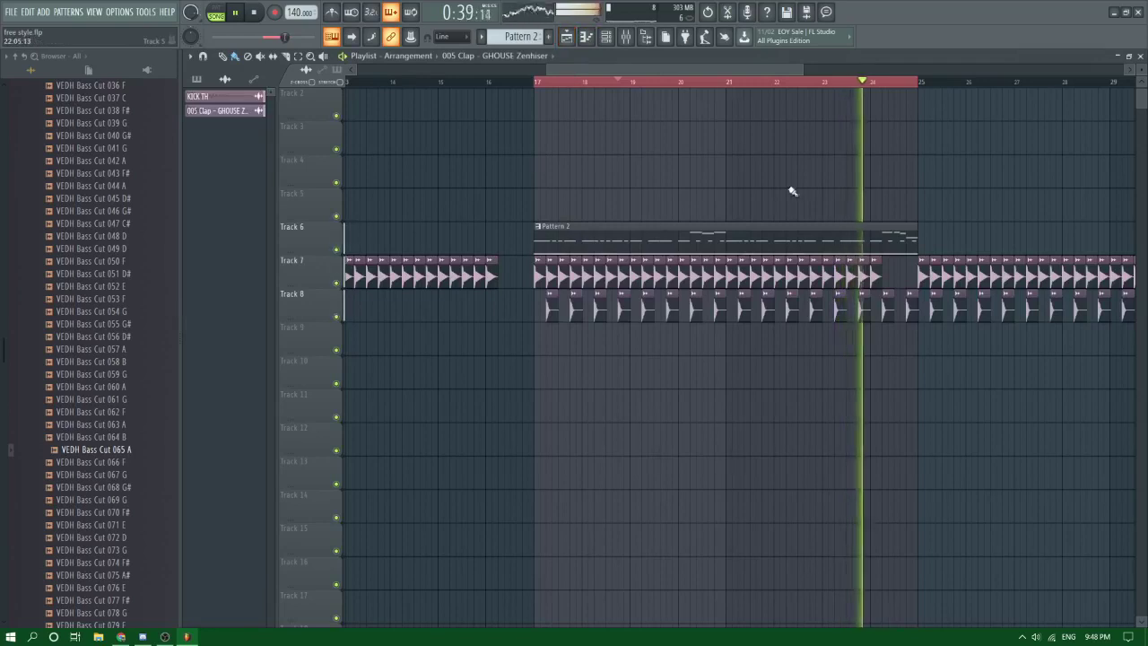
{"action": "key", "text": "space"}
{"action": "left_click", "coordinate": [664, 241]}
{"action": "double_click", "coordinate": [663, 240]}
{"action": "key", "text": "space"}
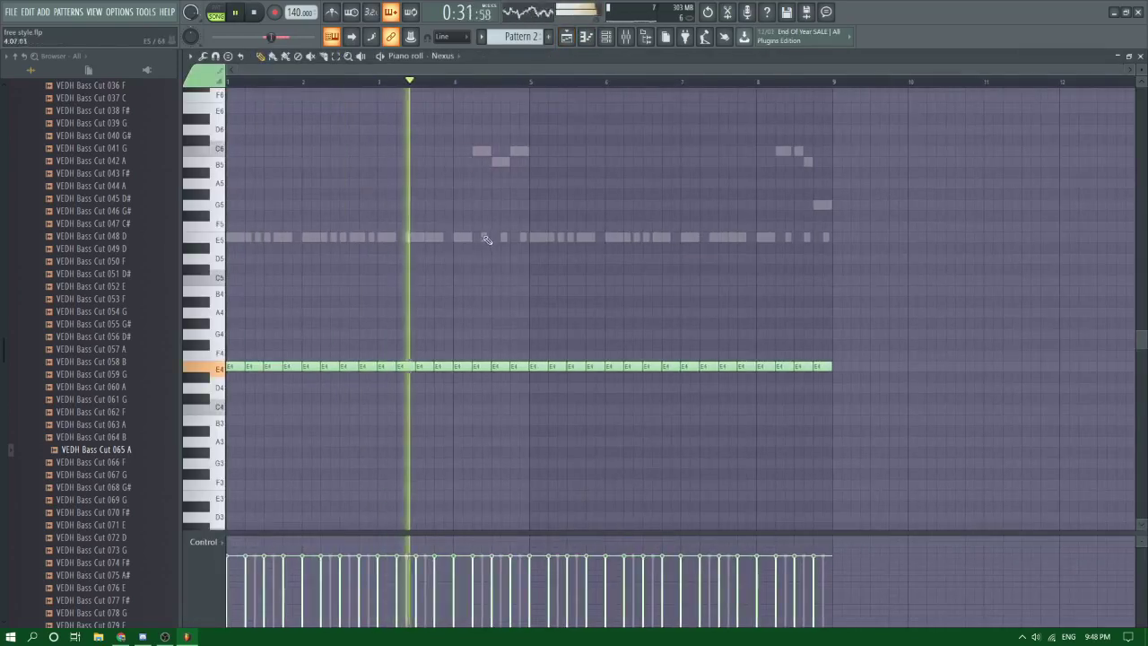
{"action": "left_click", "coordinate": [442, 56]}
{"action": "left_click", "coordinate": [489, 236]}
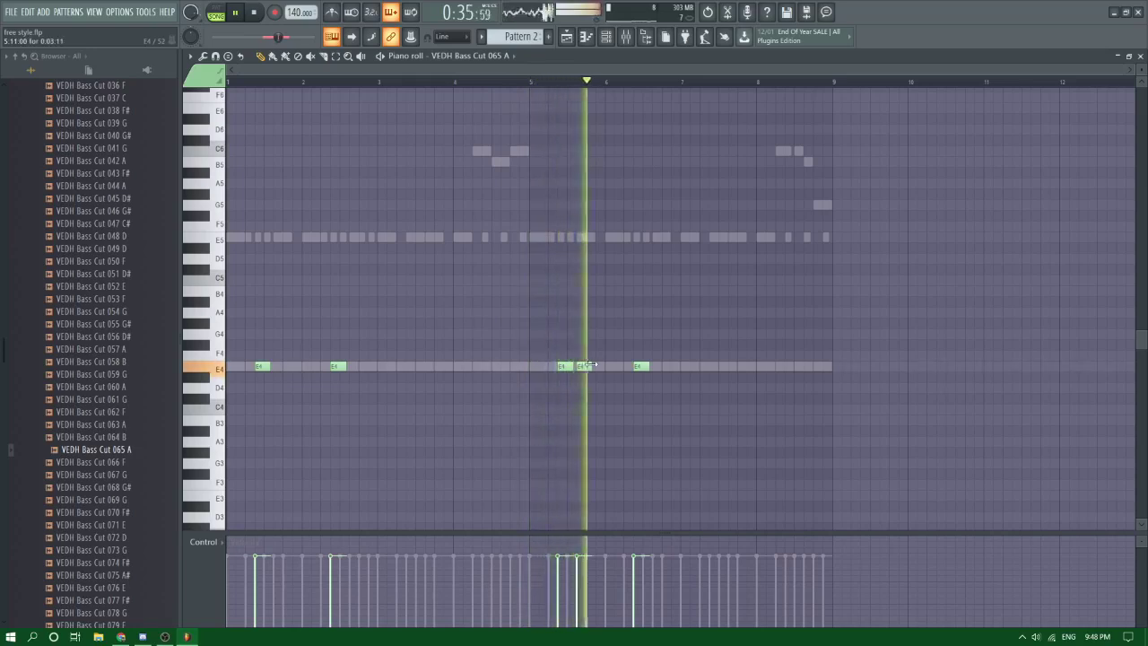
{"action": "key", "text": "space"}
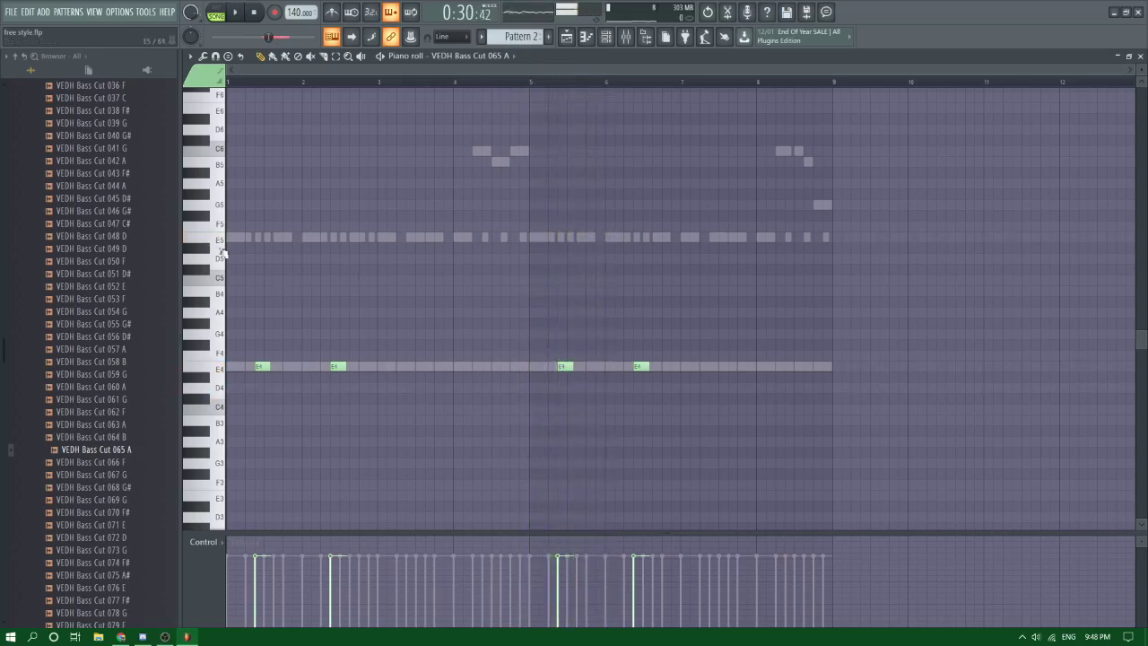
{"action": "left_click_drag", "start_coordinate": [226, 341], "coordinate": [712, 392]}
{"action": "key", "text": "ctrl+Up"}
{"action": "key", "text": "space"}
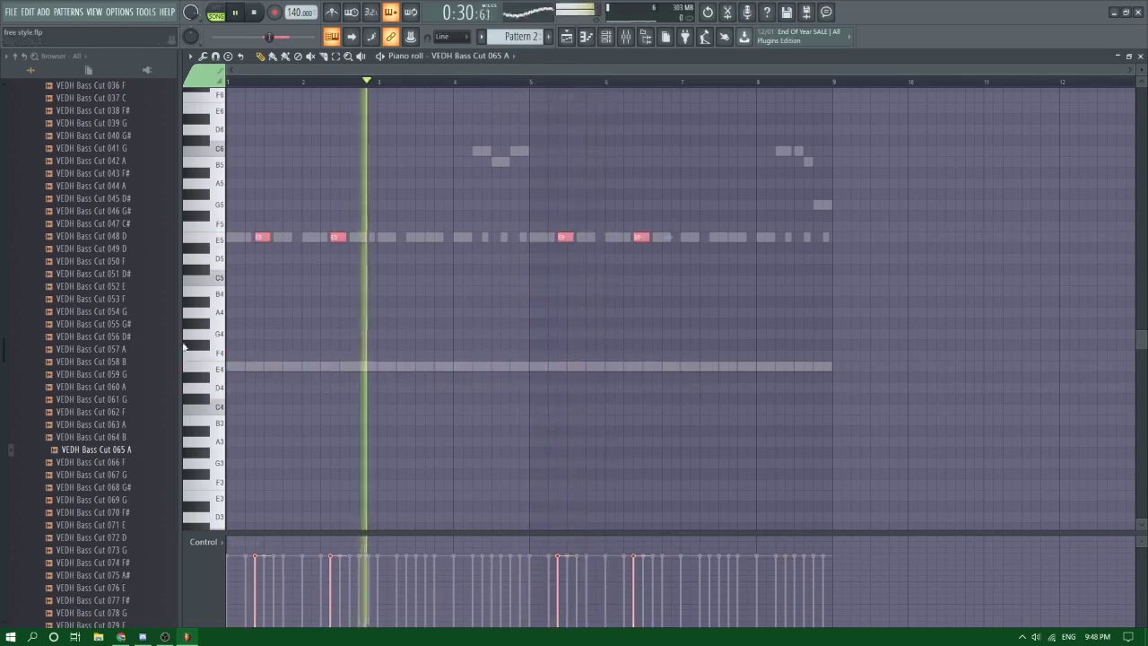
Step: Try extra E5 notes between bars 5 and 7, and delete every bass cut note from bar 5 onward
{"action": "left_click", "coordinate": [456, 363], "text": "ctrl"}
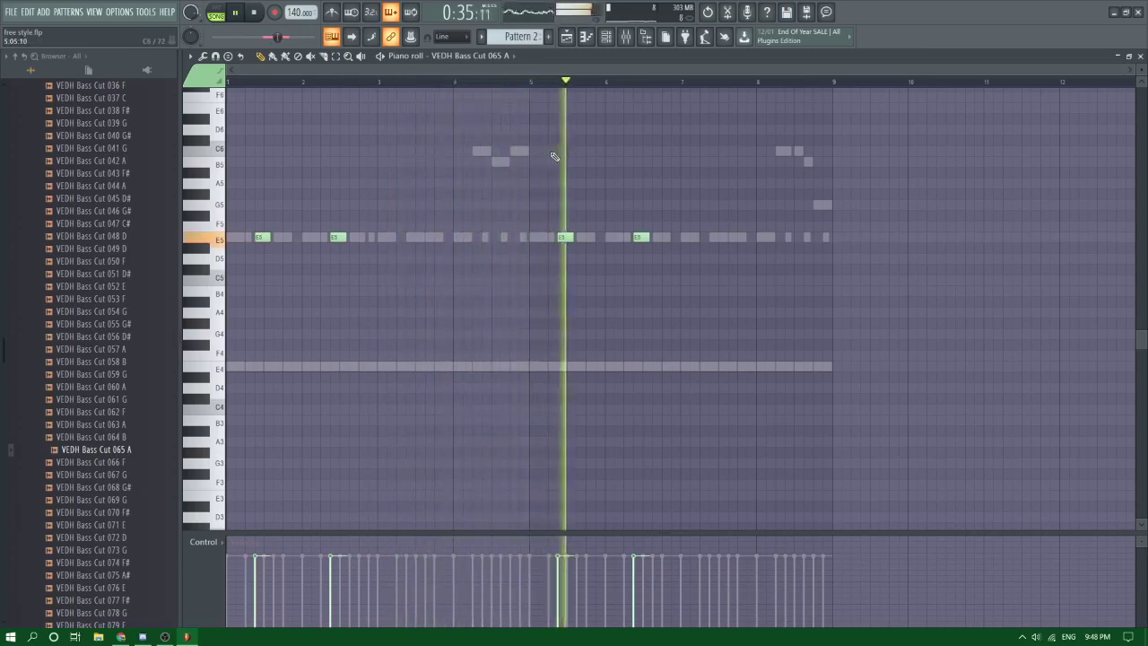
{"action": "key", "text": "space"}
{"action": "key", "text": "space"}
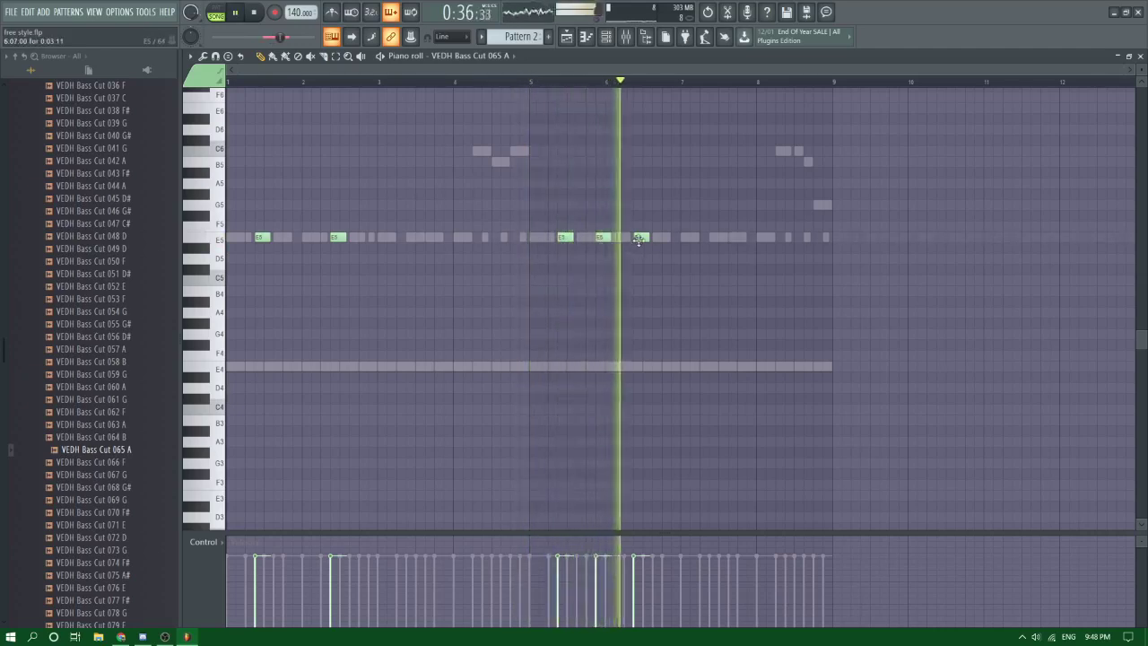
{"action": "left_click", "coordinate": [675, 237]}
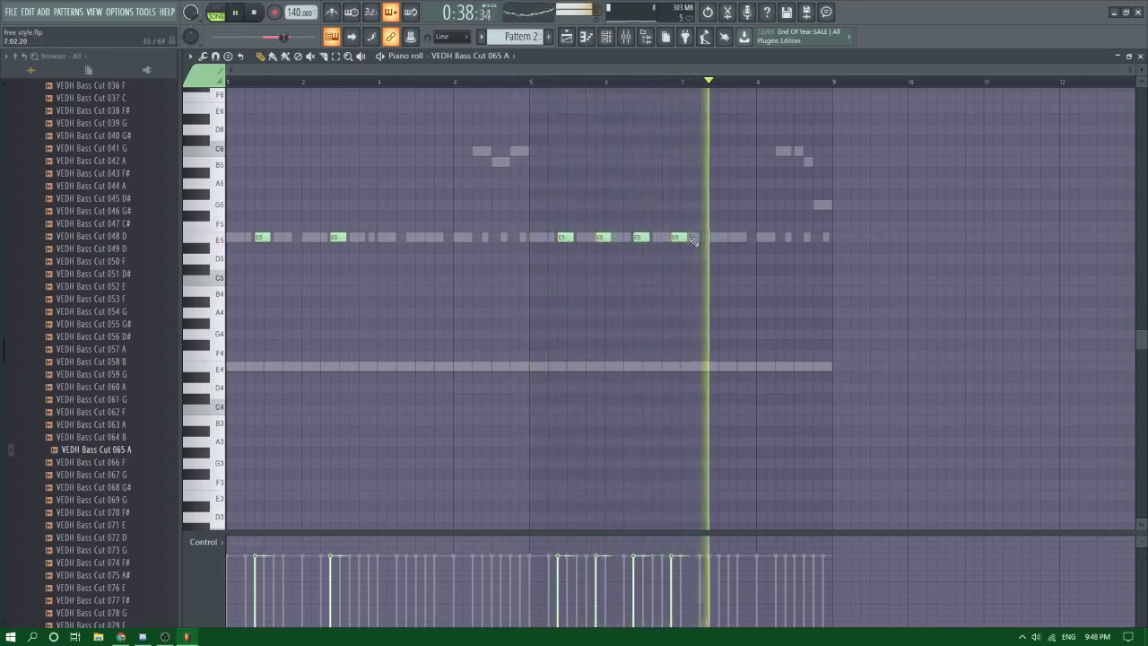
{"action": "key", "text": "space"}
{"action": "right_click", "coordinate": [680, 238]}
{"action": "right_click", "coordinate": [641, 239]}
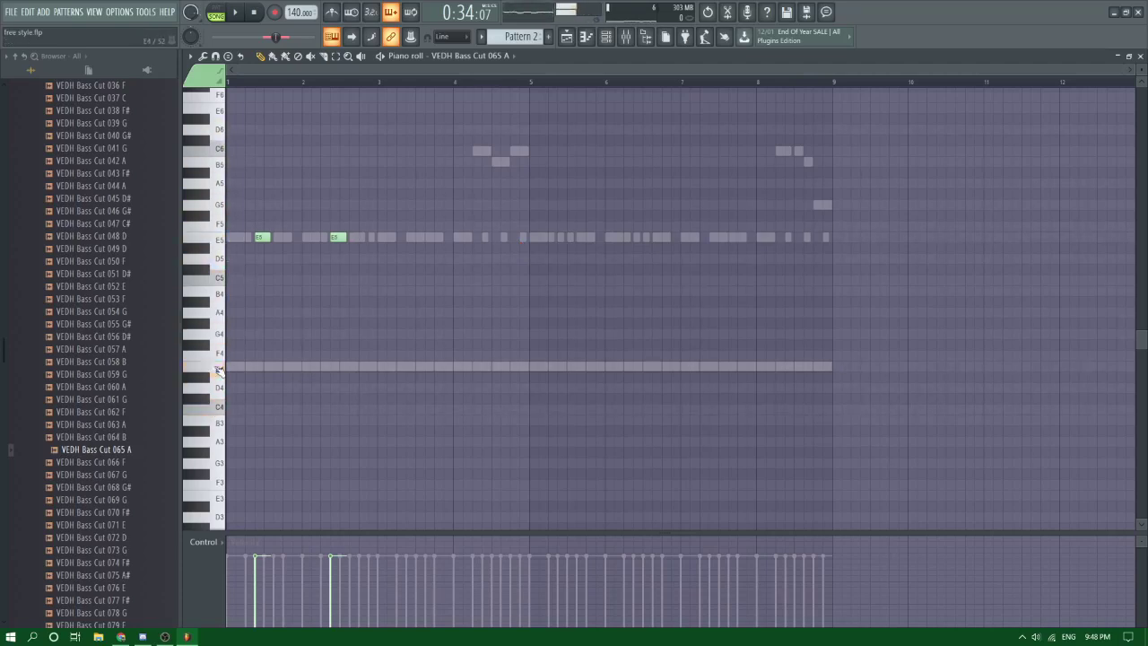
Step: Add a second short E5 note at step 13 of bars 1 and 2, checking the rhythm with playback from bar 1
{"action": "key", "text": "space"}
{"action": "key", "text": "space"}
{"action": "left_click", "coordinate": [233, 84]}
{"action": "key", "text": "space"}
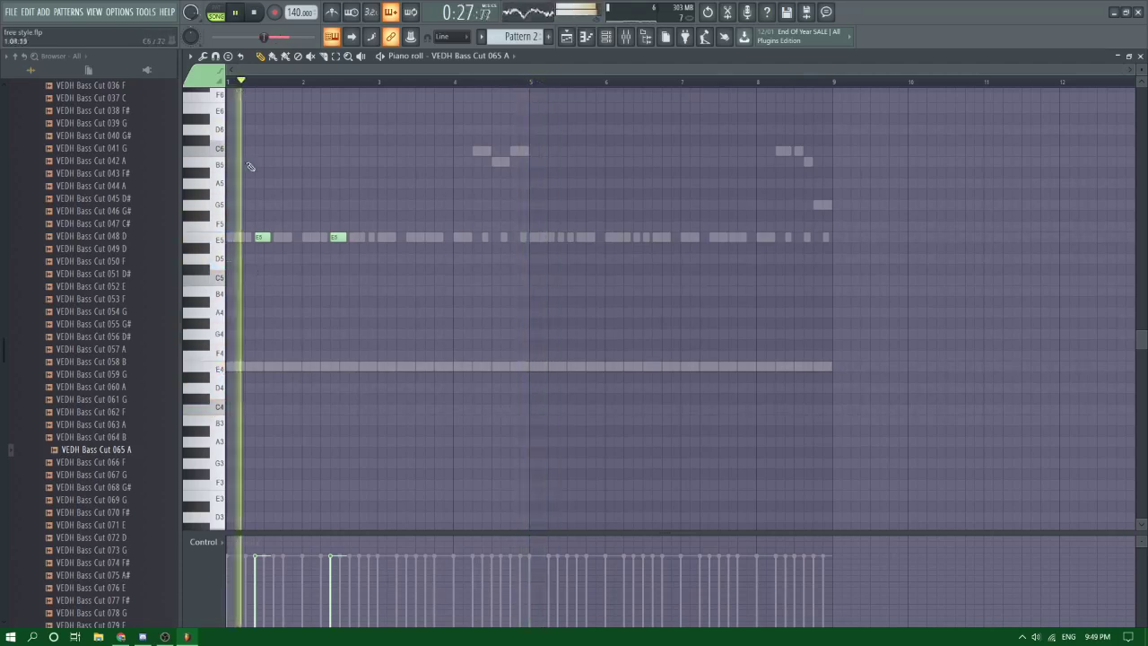
{"action": "key", "text": "space"}
{"action": "key", "text": "space"}
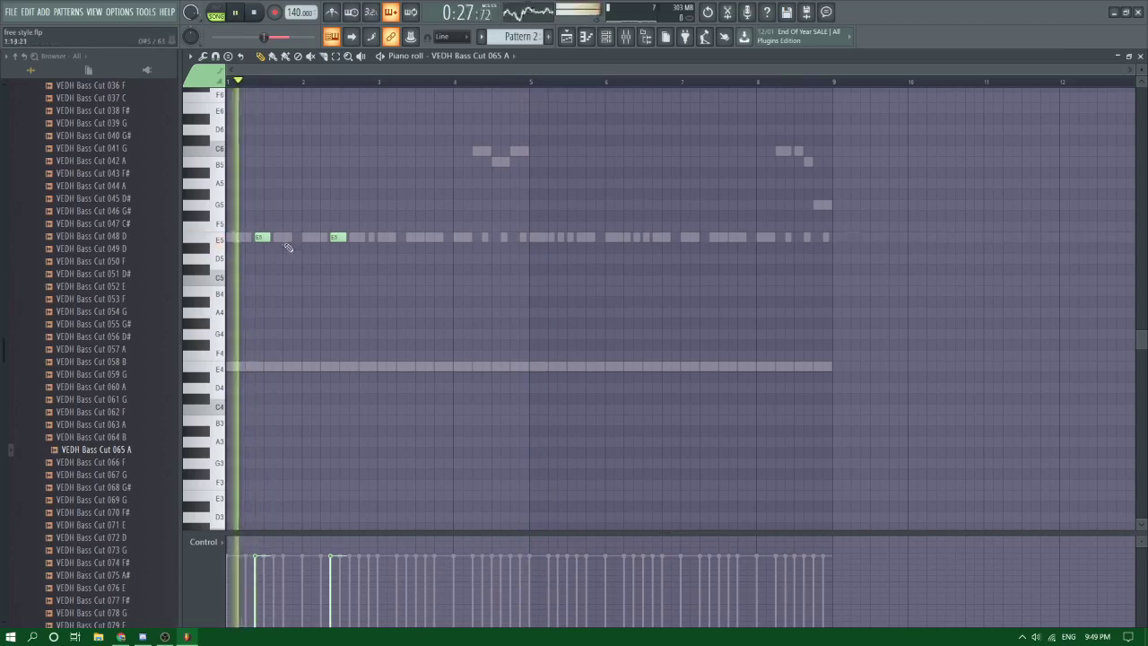
{"action": "left_click", "coordinate": [287, 237]}
{"action": "key", "text": "space"}
{"action": "key", "text": "space"}
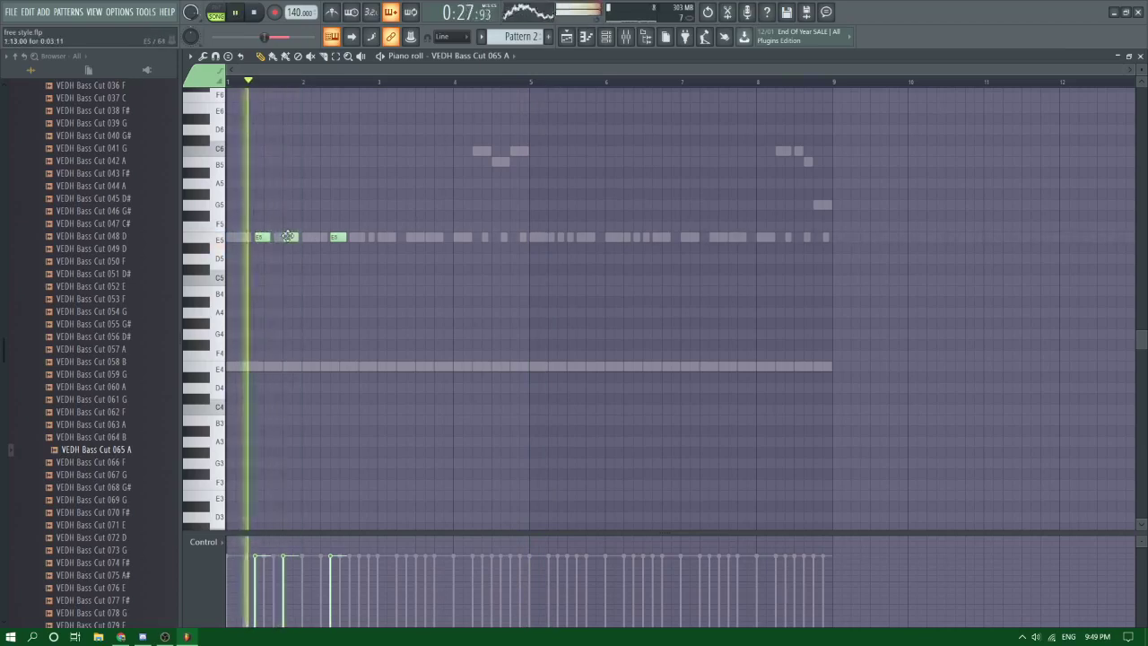
{"action": "left_click", "coordinate": [364, 237]}
{"action": "key", "text": "space"}
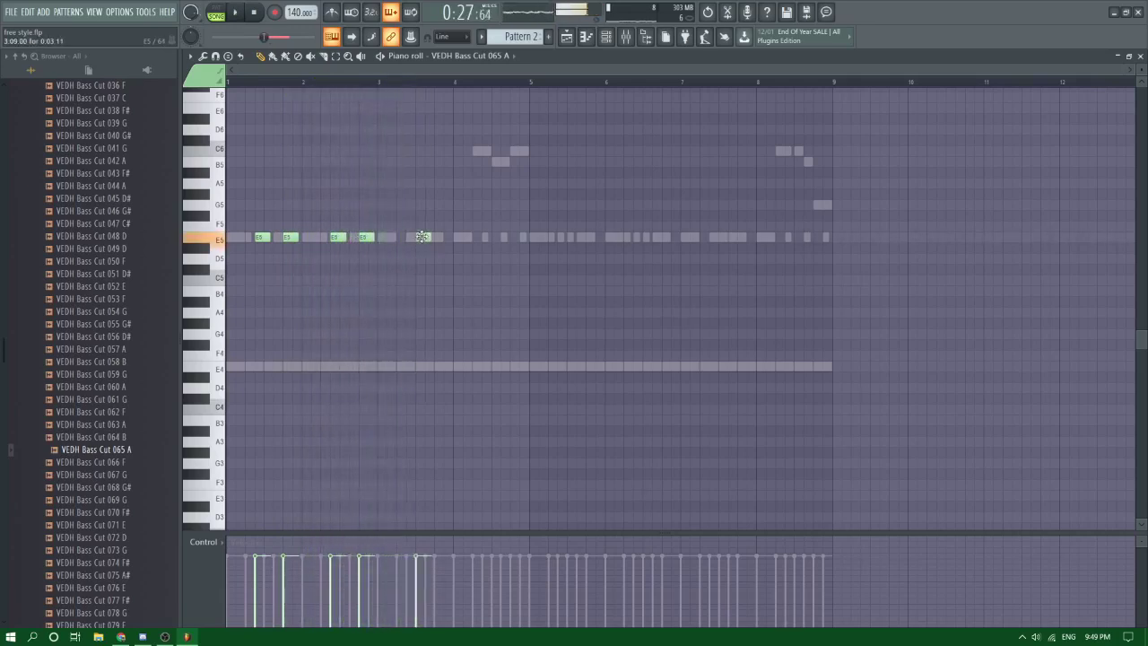
{"action": "left_click", "coordinate": [417, 237]}
{"action": "key", "text": "space"}
{"action": "left_click", "coordinate": [442, 238]}
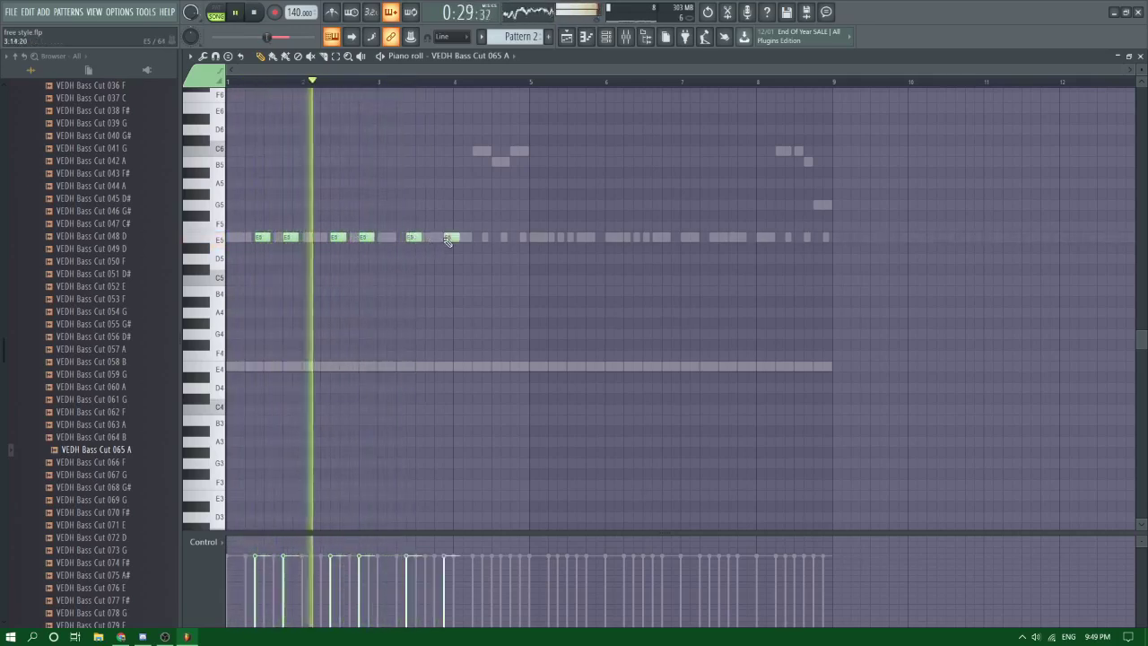
{"action": "right_click", "coordinate": [441, 238]}
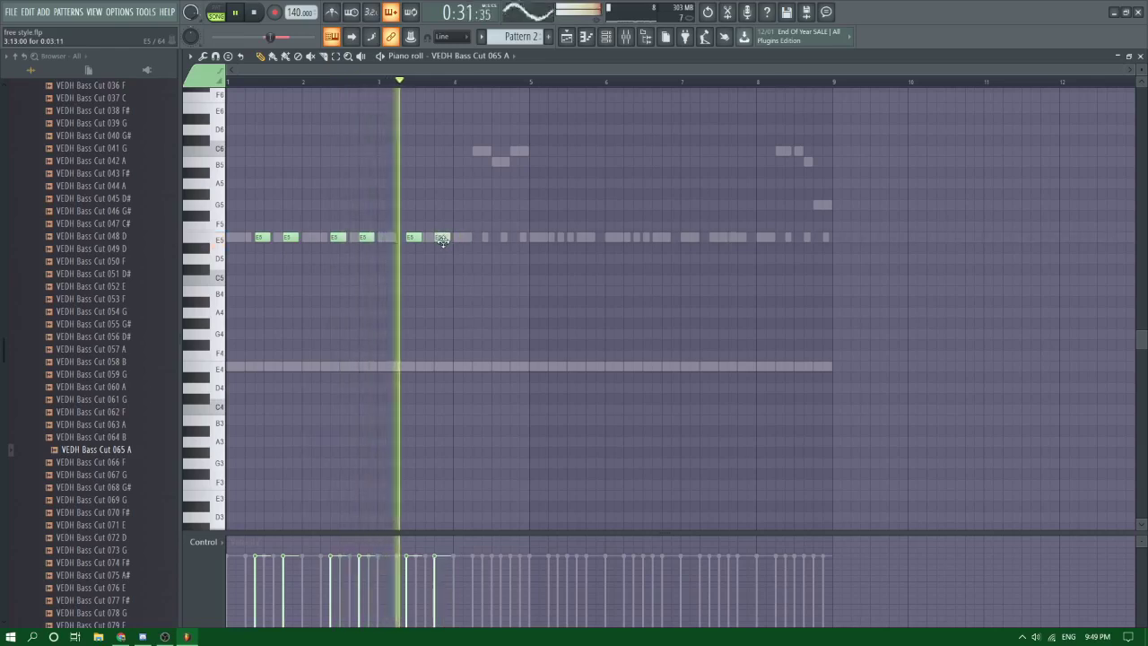
{"action": "right_click", "coordinate": [412, 237]}
{"action": "key", "text": "space"}
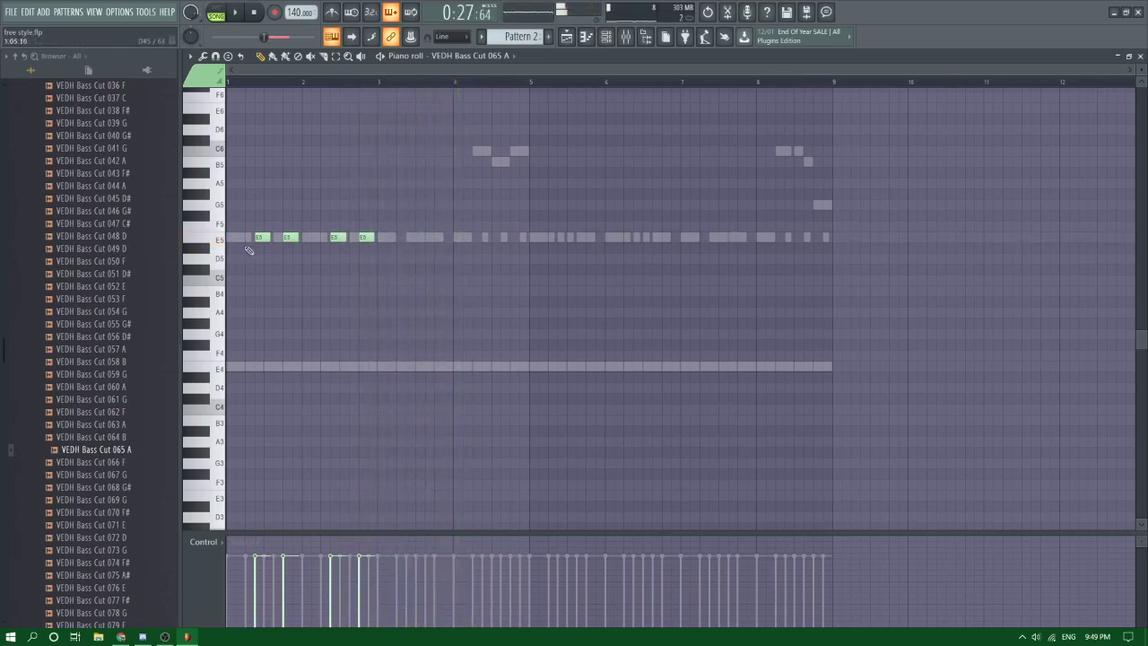
Step: Audition the samples from VEDH Bass Cut 065 A to 072 D and open the VEDH Bass Cut 065 A channel's sampler settings
{"action": "left_click", "coordinate": [93, 462]}
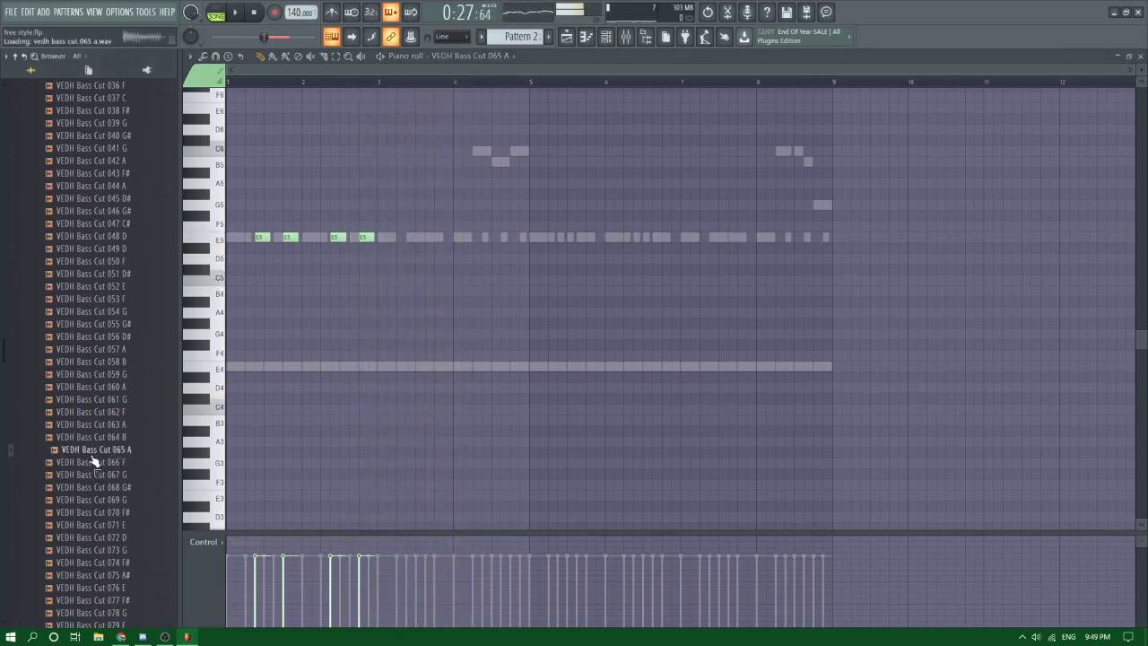
{"action": "key", "text": "Down"}
{"action": "key", "text": "Down"}
{"action": "key", "text": "Down"}
{"action": "scroll", "coordinate": [137, 434], "scroll_direction": "down", "scroll_amount": 2}
{"action": "key", "text": "Up"}
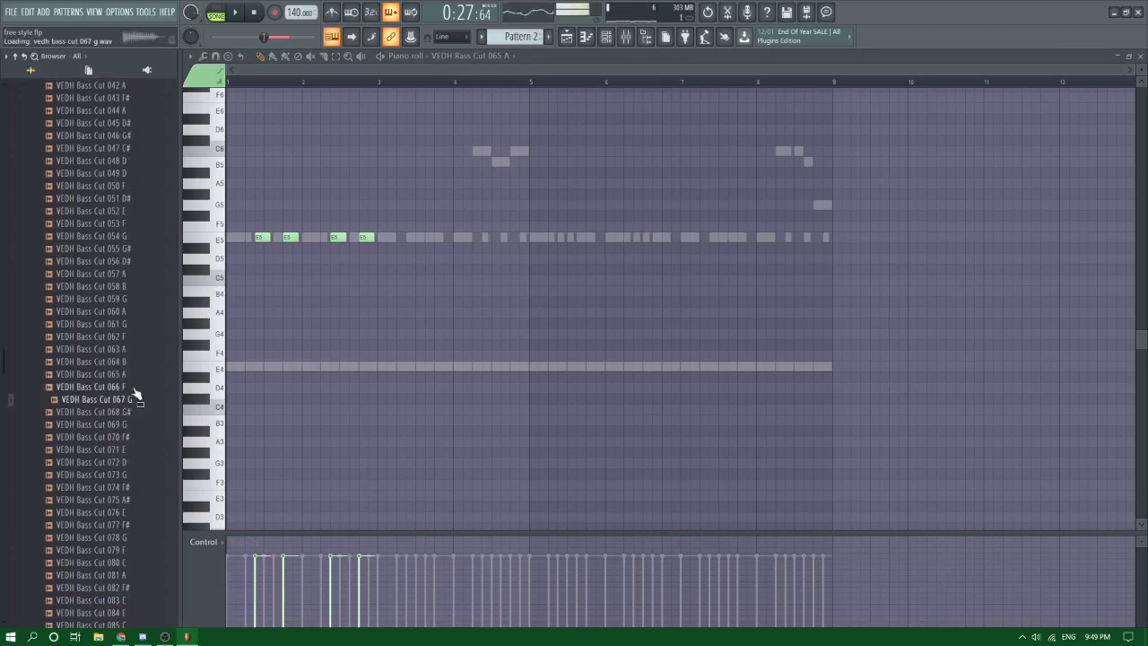
{"action": "key", "text": "F6"}
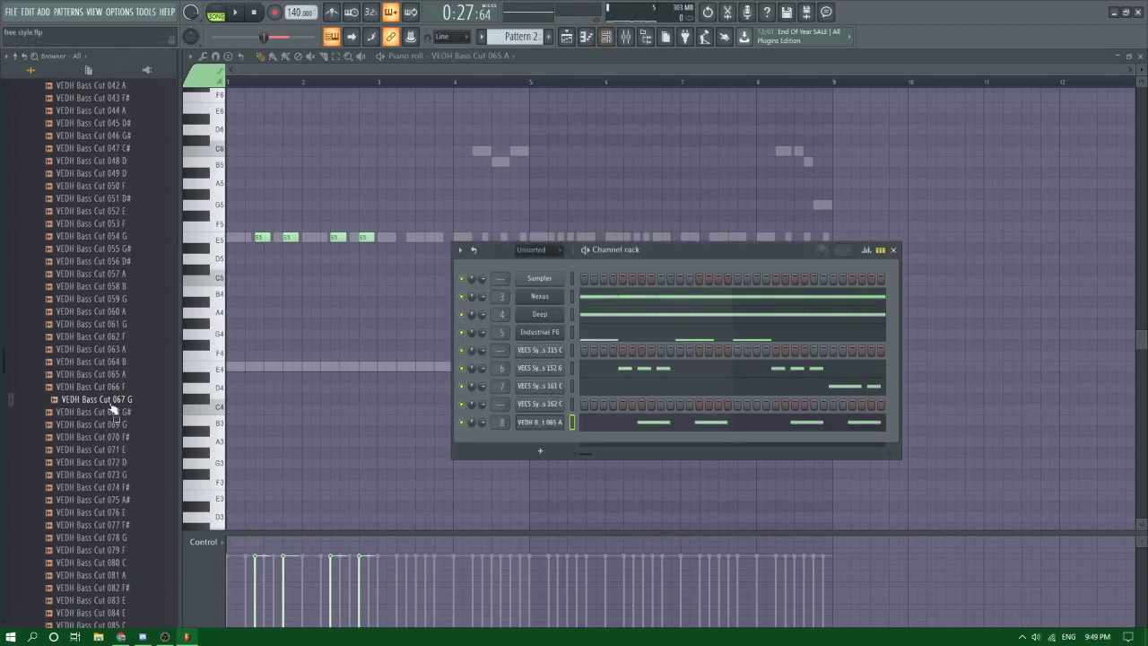
{"action": "key", "text": "Down"}
{"action": "key", "text": "Down"}
{"action": "key", "text": "Down"}
{"action": "key", "text": "Down"}
{"action": "key", "text": "Down"}
{"action": "left_click", "coordinate": [536, 422]}
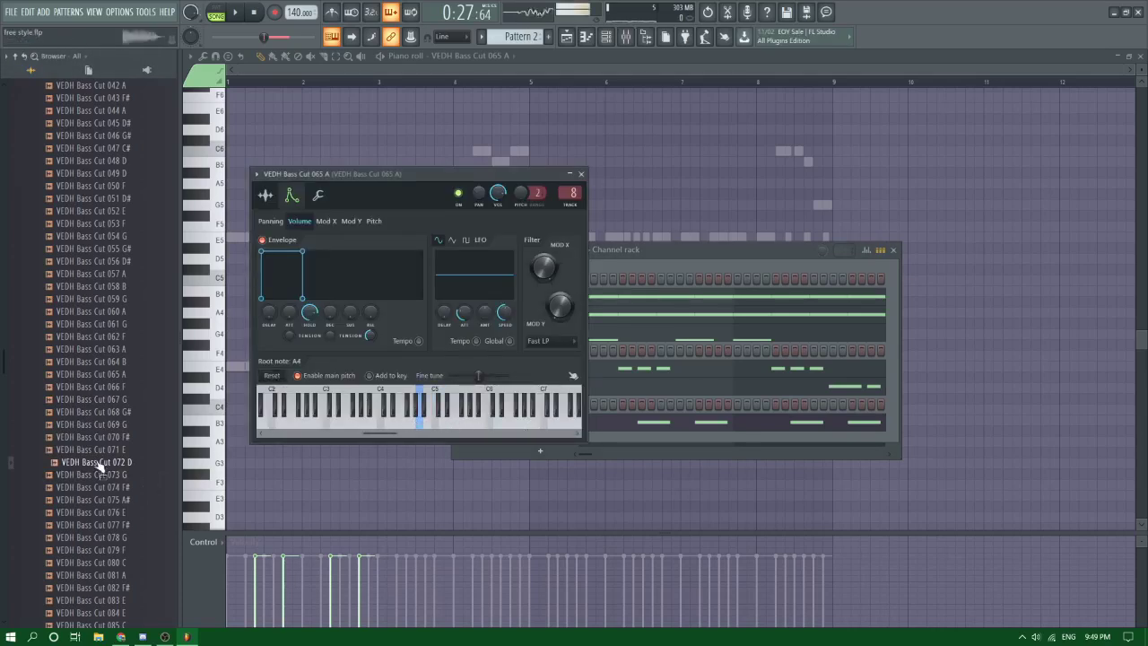
Step: Continue auditioning the VEDH Bass Cut samples after 072 D, up to VEDH Bass Cut 094 F
{"action": "key", "text": "Down"}
{"action": "key", "text": "Down"}
{"action": "key", "text": "Down"}
{"action": "key", "text": "Down"}
{"action": "key", "text": "Down"}
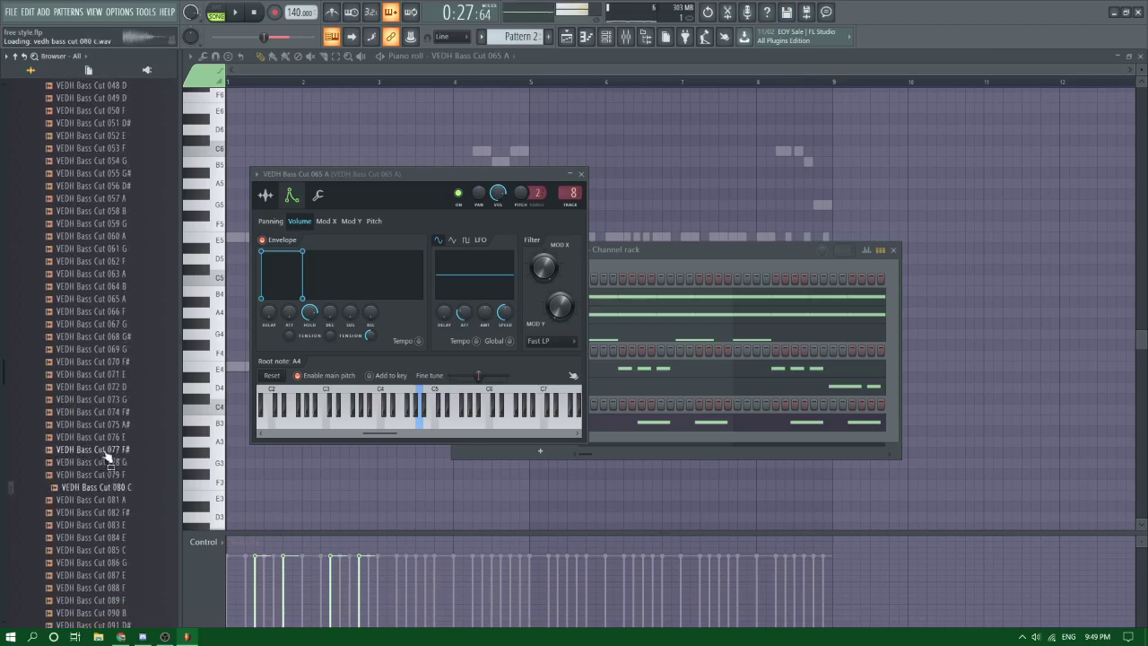
{"action": "key", "text": "Down"}
{"action": "key", "text": "Down"}
{"action": "key", "text": "Down"}
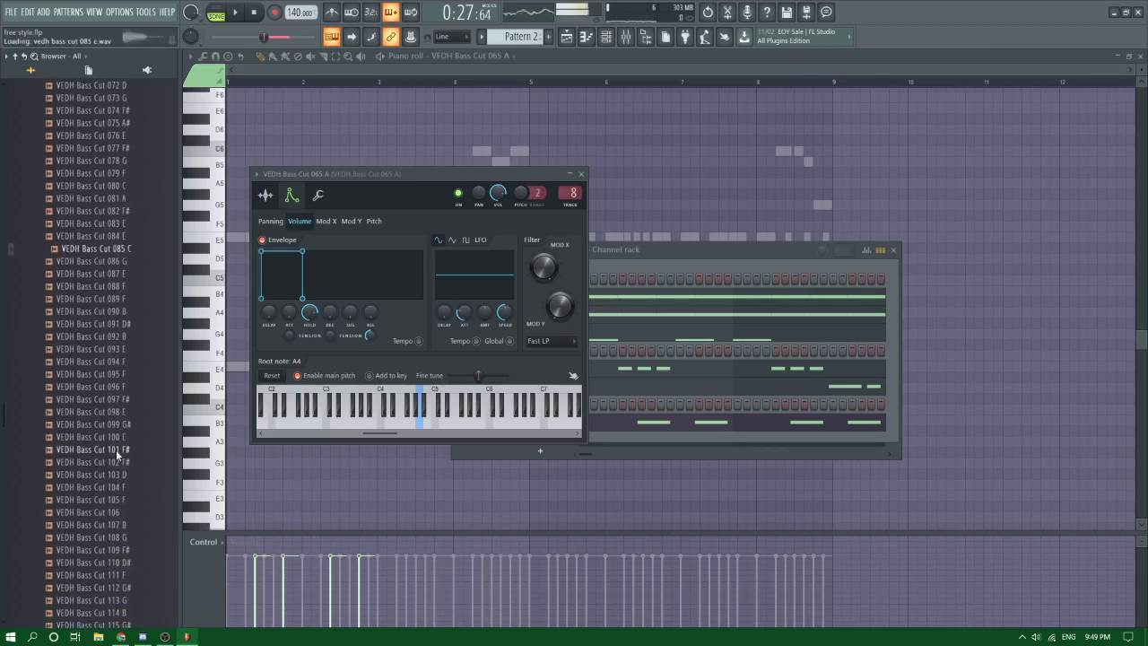
{"action": "key", "text": "Down"}
{"action": "key", "text": "Down"}
{"action": "key", "text": "Down"}
{"action": "key", "text": "Down"}
{"action": "key", "text": "Down"}
{"action": "key", "text": "Down"}
{"action": "key", "text": "Down"}
{"action": "key", "text": "Down"}
{"action": "key", "text": "Down"}
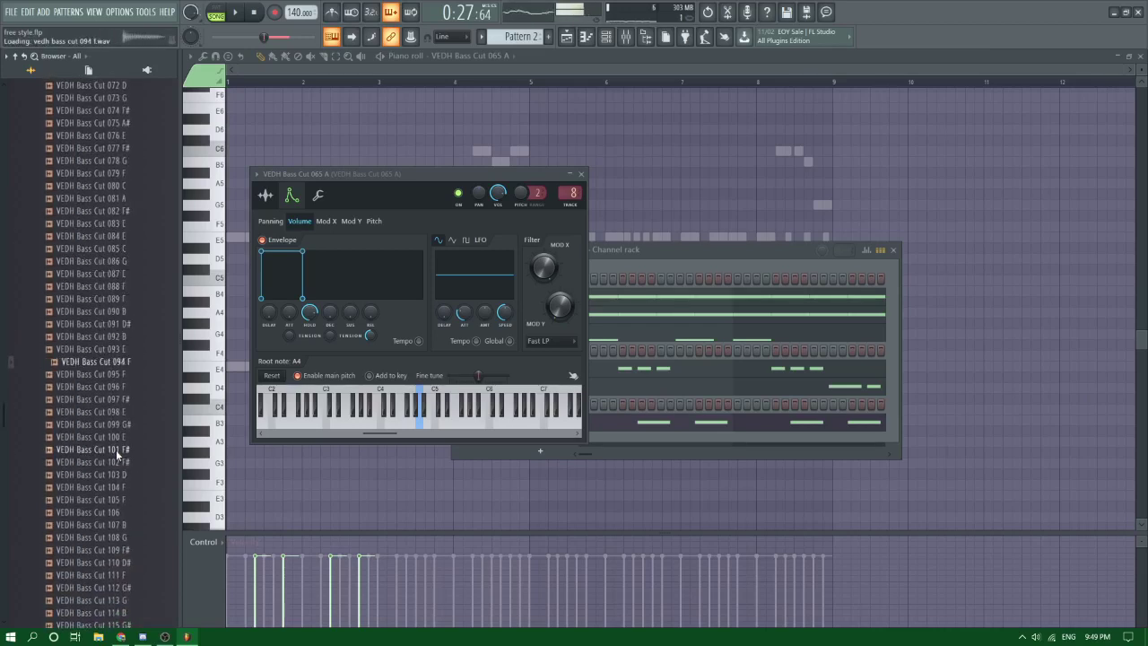
Step: Audition the VEDH Bass Cut samples one after another in the browser, up to VEDH Bass Cut 143 B
{"action": "key", "text": "Up"}
{"action": "key", "text": "Up"}
{"action": "key", "text": "Down"}
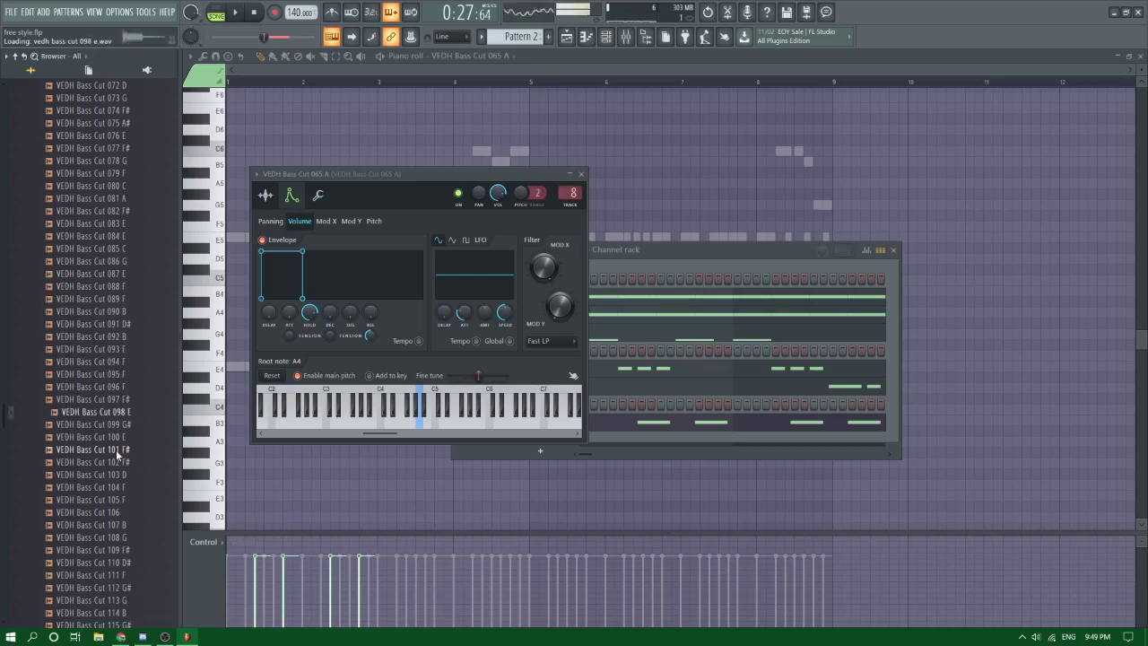
{"action": "key", "text": "Down"}
{"action": "key", "text": "Down"}
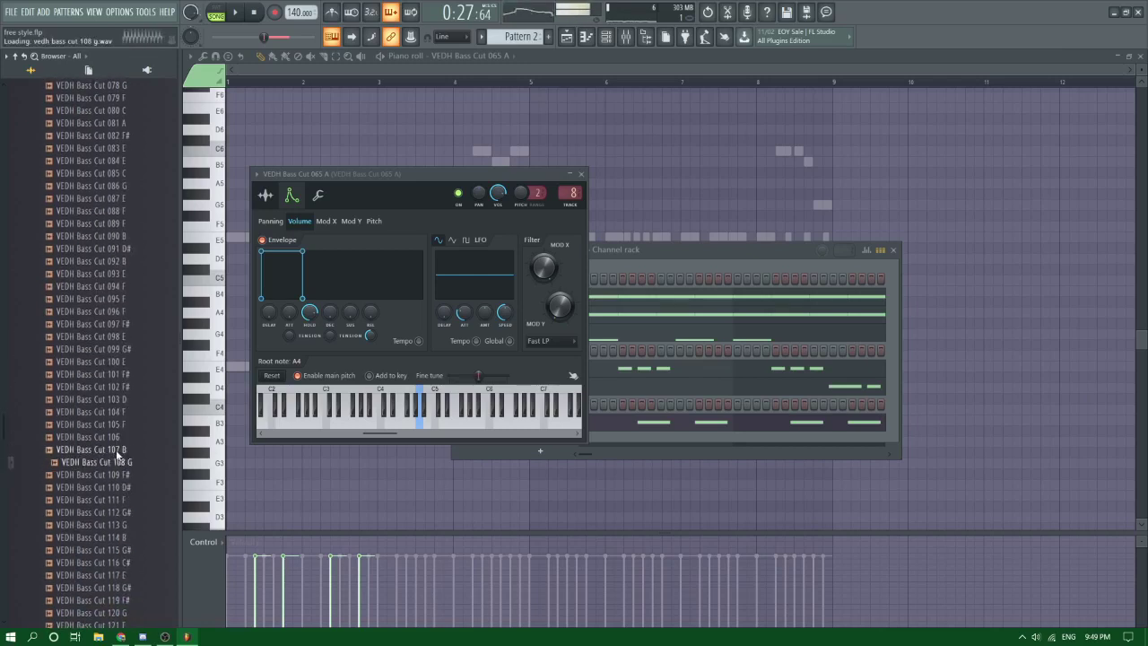
{"action": "key", "text": "Down"}
{"action": "key", "text": "Down"}
{"action": "key", "text": "Down"}
{"action": "key", "text": "Down"}
{"action": "key", "text": "Down"}
{"action": "key", "text": "Down"}
{"action": "key", "text": "Down"}
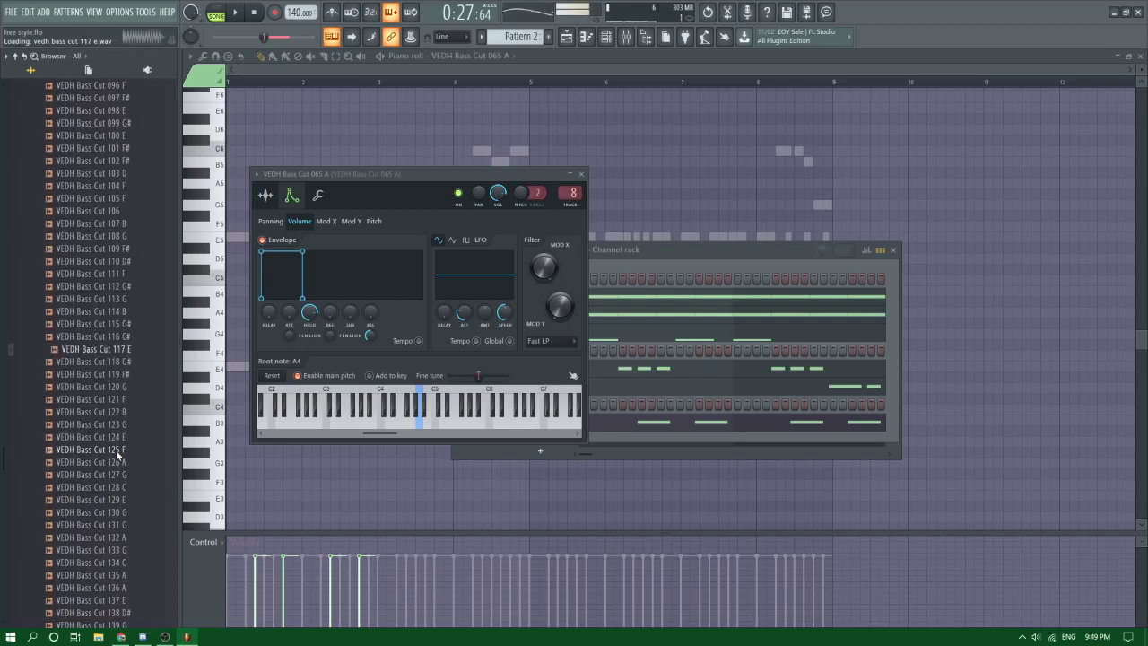
{"action": "key", "text": "Down"}
{"action": "key", "text": "Down"}
{"action": "key", "text": "Down"}
{"action": "key", "text": "Down"}
{"action": "key", "text": "Down"}
{"action": "key", "text": "Down"}
{"action": "key", "text": "Down"}
{"action": "key", "text": "Down"}
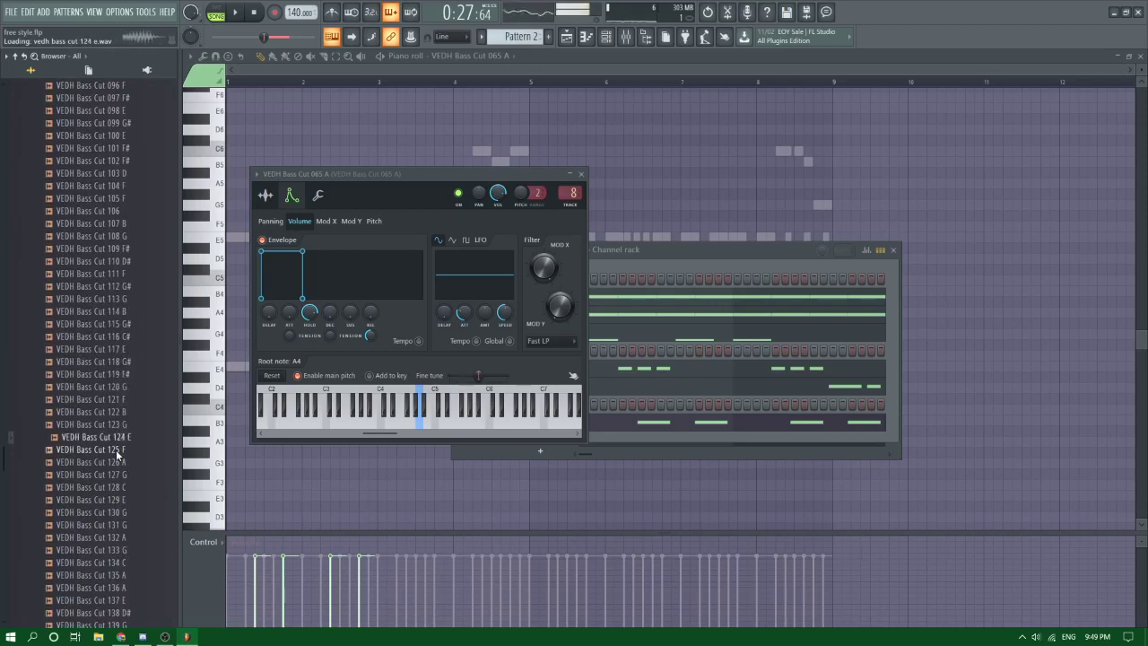
{"action": "key", "text": "Down"}
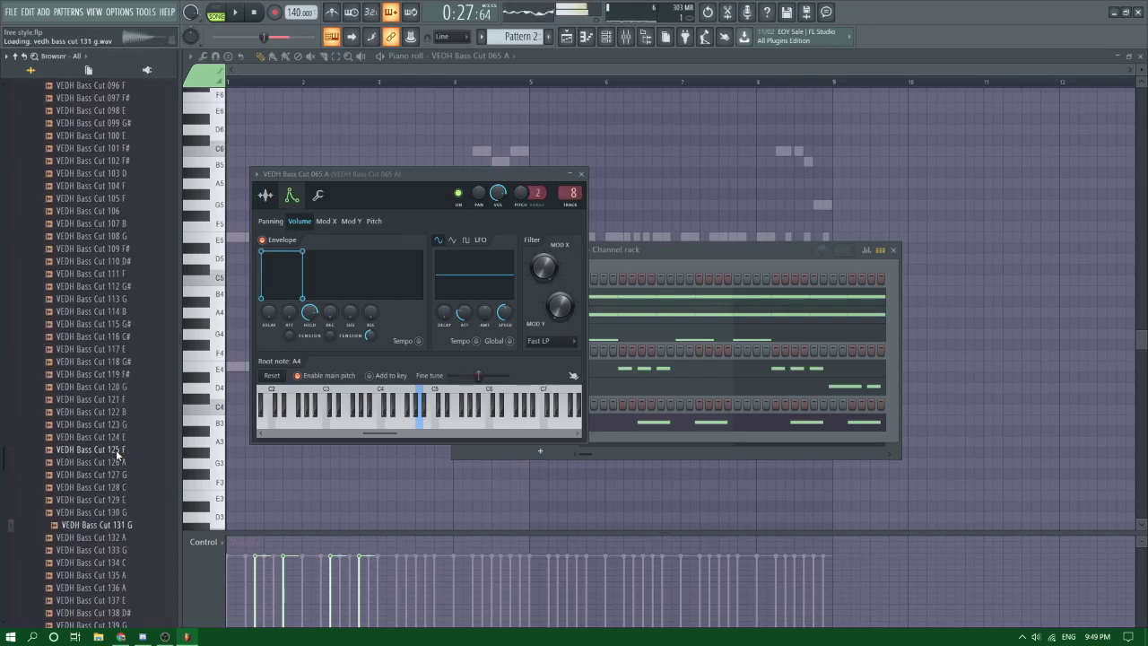
{"action": "key", "text": "Down"}
{"action": "key", "text": "Down"}
{"action": "key", "text": "Down"}
{"action": "key", "text": "Down"}
{"action": "key", "text": "Down"}
{"action": "key", "text": "Down"}
{"action": "key", "text": "Down"}
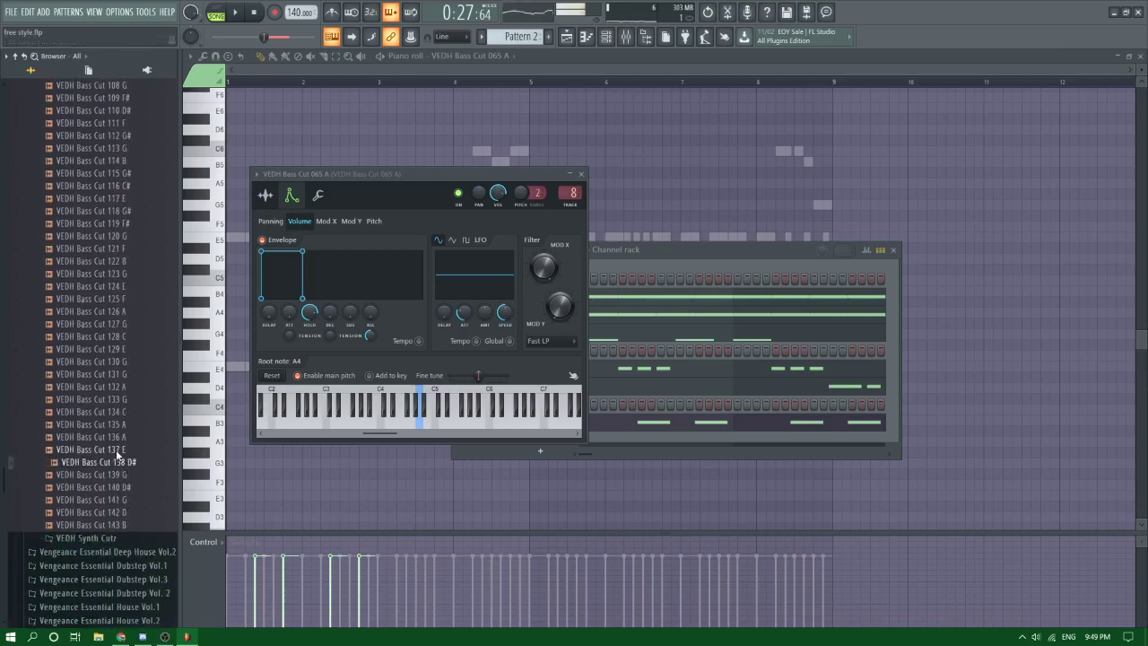
{"action": "key", "text": "Down"}
{"action": "key", "text": "Down"}
{"action": "key", "text": "Down"}
{"action": "key", "text": "Down"}
{"action": "key", "text": "Down"}
Step: Play the arrangement, bring up the channel rack and delete the VEC5 Synth Shots 162 C channel
{"action": "key", "text": "space"}
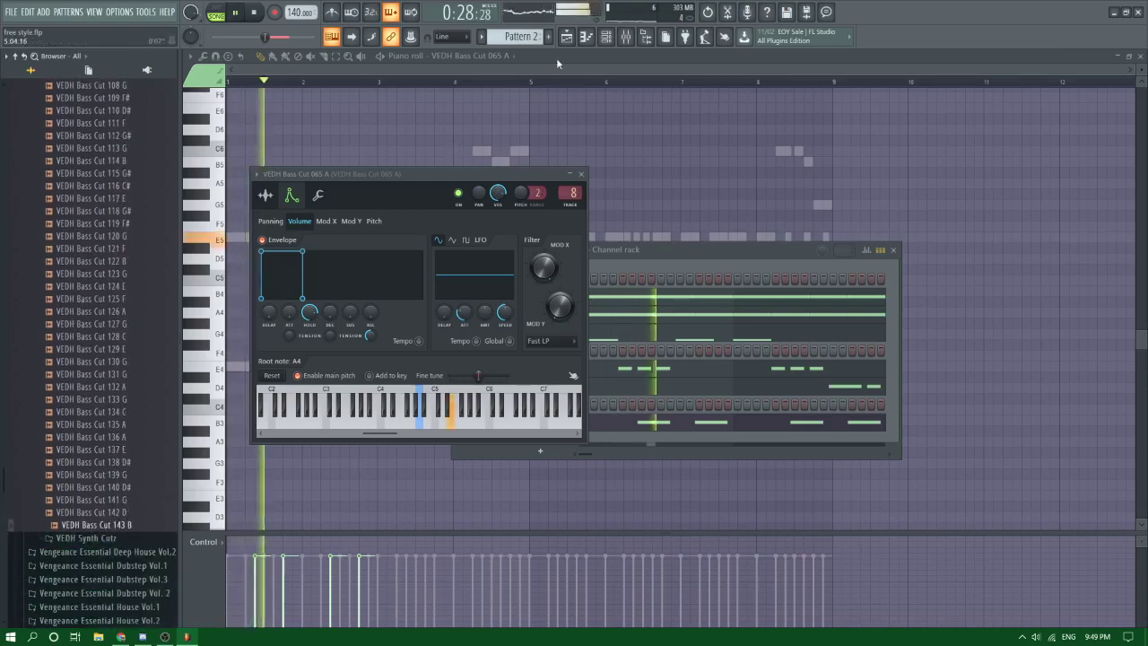
{"action": "key", "text": "F5"}
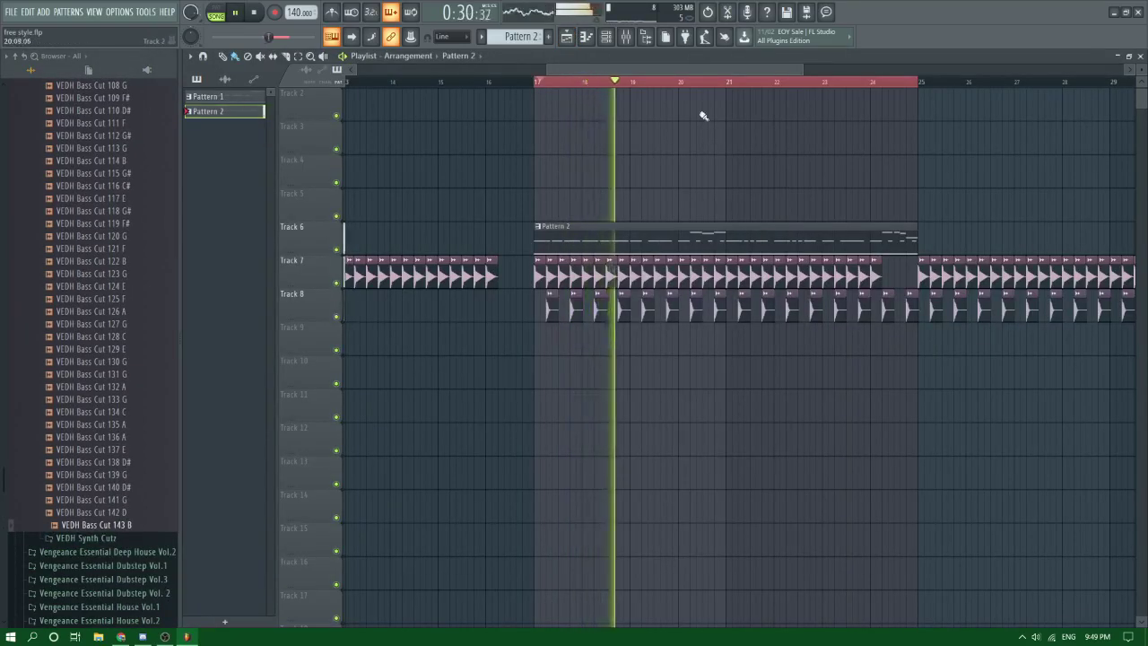
{"action": "scroll", "coordinate": [645, 153], "scroll_direction": "down", "scroll_amount": 5}
{"action": "scroll", "coordinate": [652, 152], "scroll_direction": "up", "scroll_amount": 4}
{"action": "left_click", "coordinate": [606, 37]}
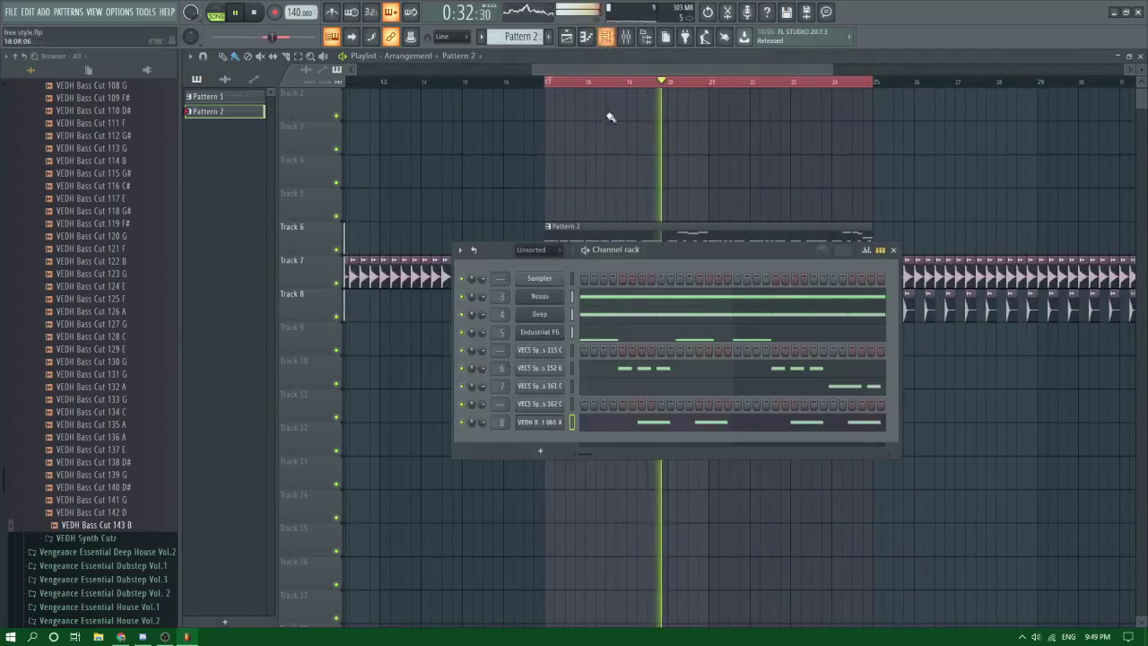
{"action": "left_click", "coordinate": [572, 403]}
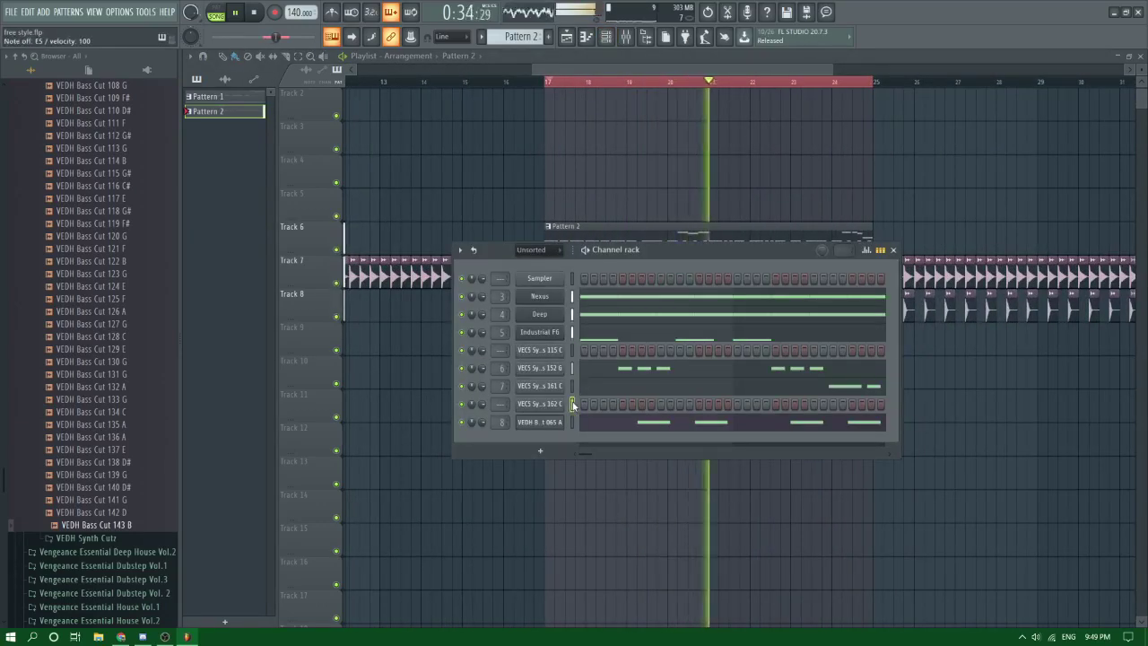
{"action": "key", "text": "space"}
{"action": "right_click", "coordinate": [547, 405]}
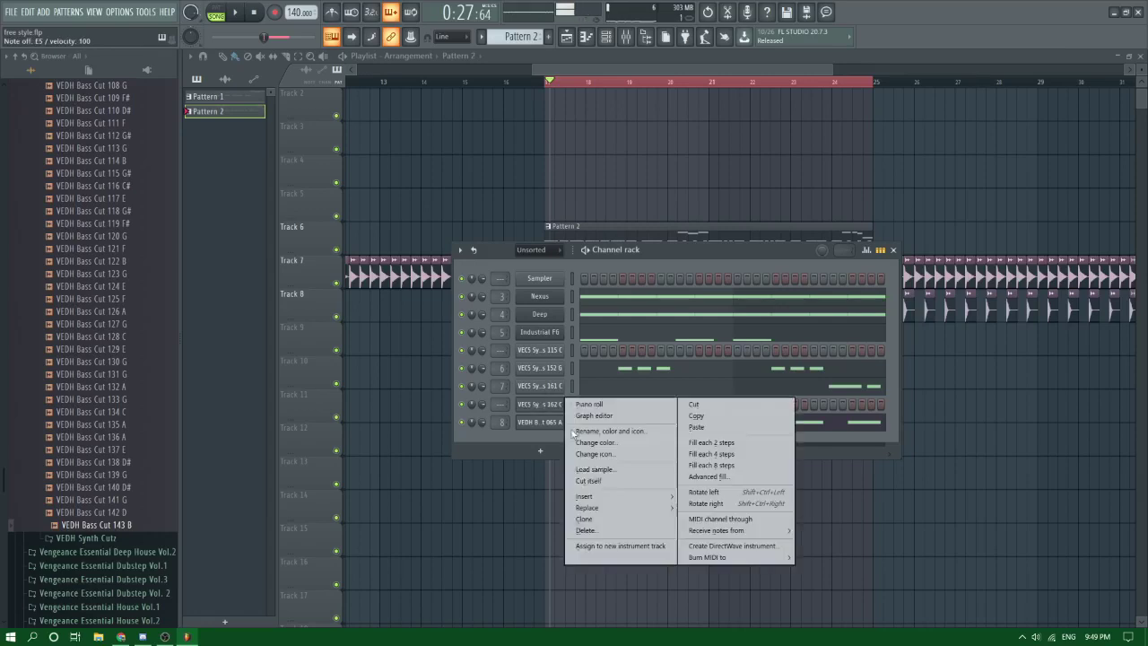
{"action": "left_click", "coordinate": [617, 531]}
Step: Open the VEDH Percussion folder in the sample browser and audition its sounds up to VEDH Percussion 033
{"action": "scroll", "coordinate": [90, 351], "scroll_direction": "up", "scroll_amount": 20}
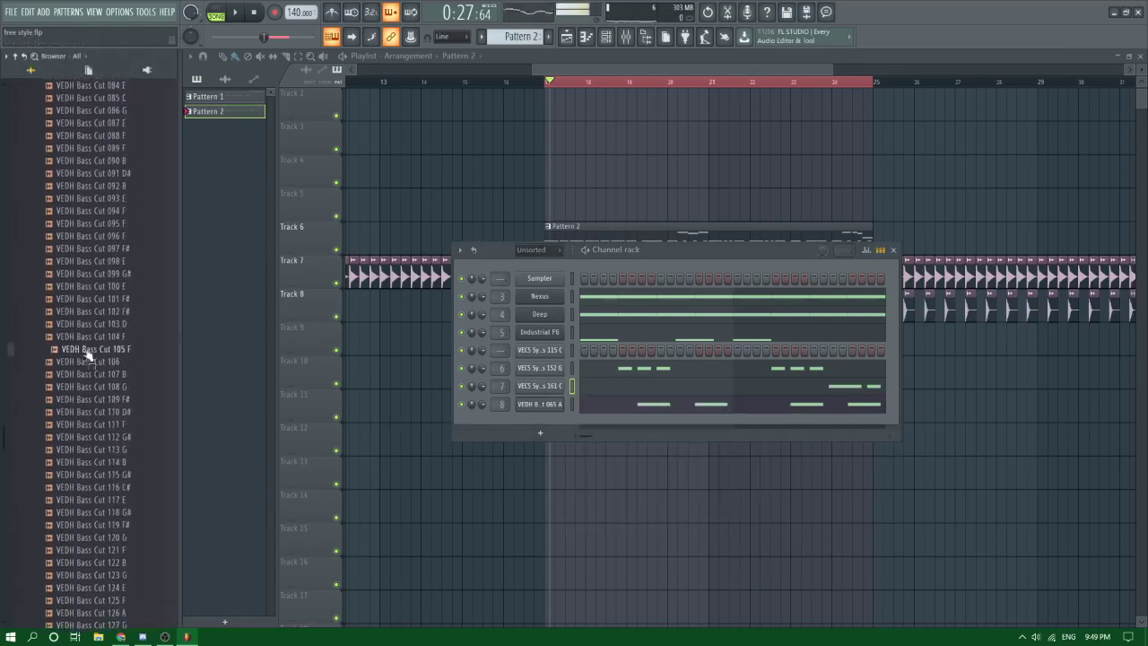
{"action": "scroll", "coordinate": [96, 355], "scroll_direction": "up", "scroll_amount": 5}
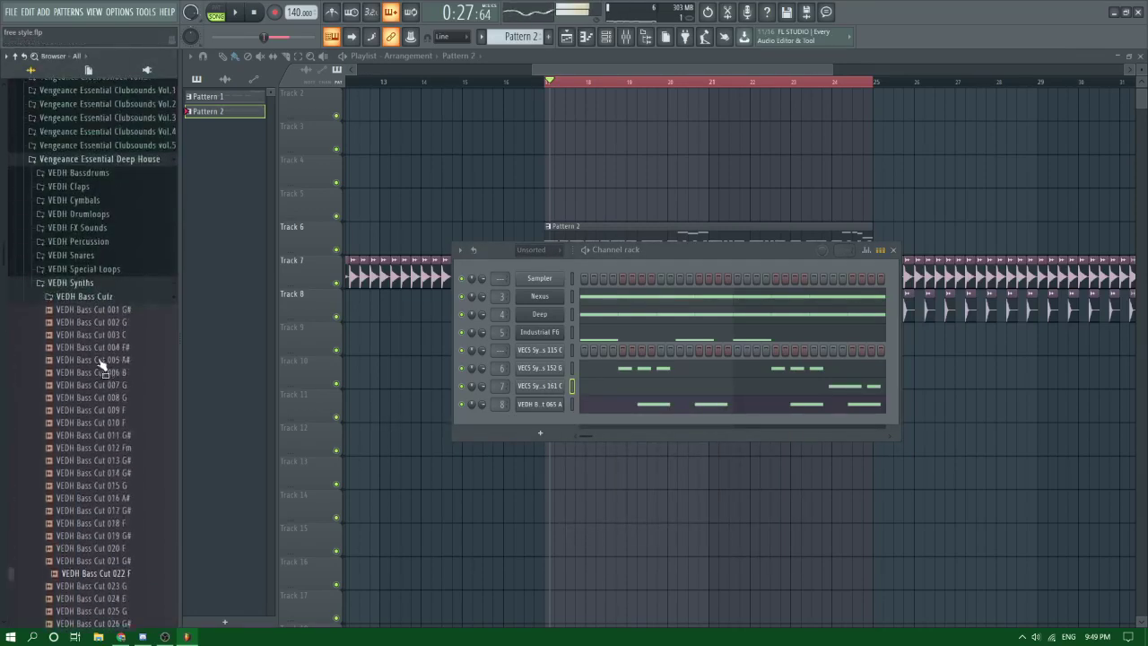
{"action": "left_click", "coordinate": [90, 257]}
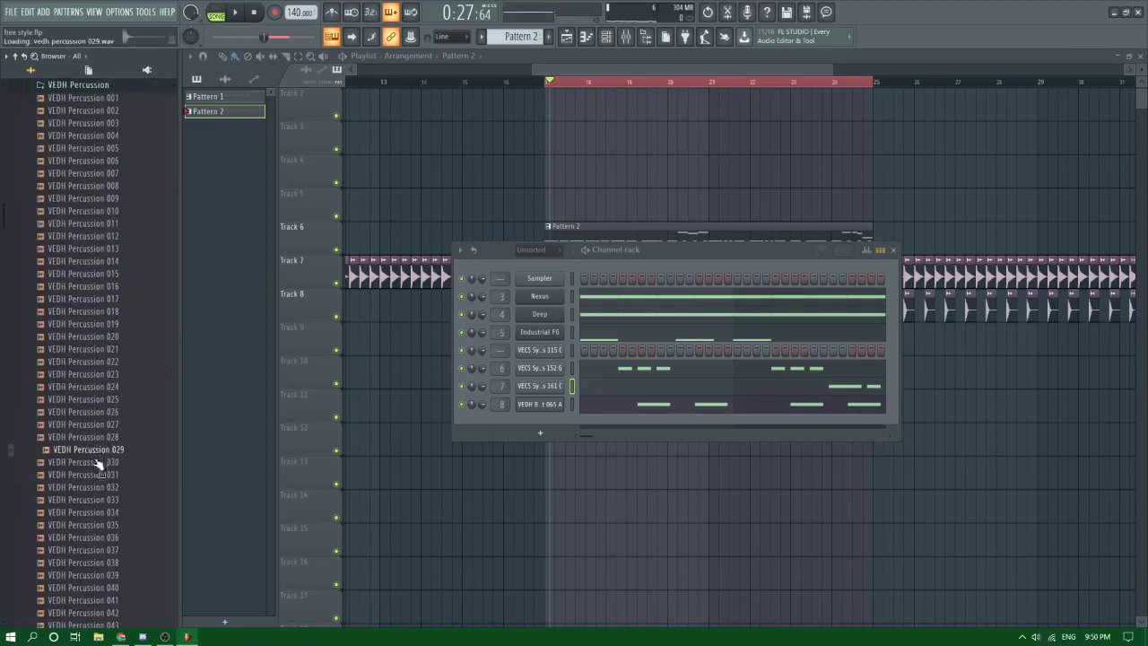
{"action": "left_click", "coordinate": [94, 499]}
{"action": "scroll", "coordinate": [90, 489], "scroll_direction": "down", "scroll_amount": 6}
Step: Play the arrangement with the playlist in view and open the piano roll of VEC5 Synth Shots 161 C
{"action": "key", "text": "space"}
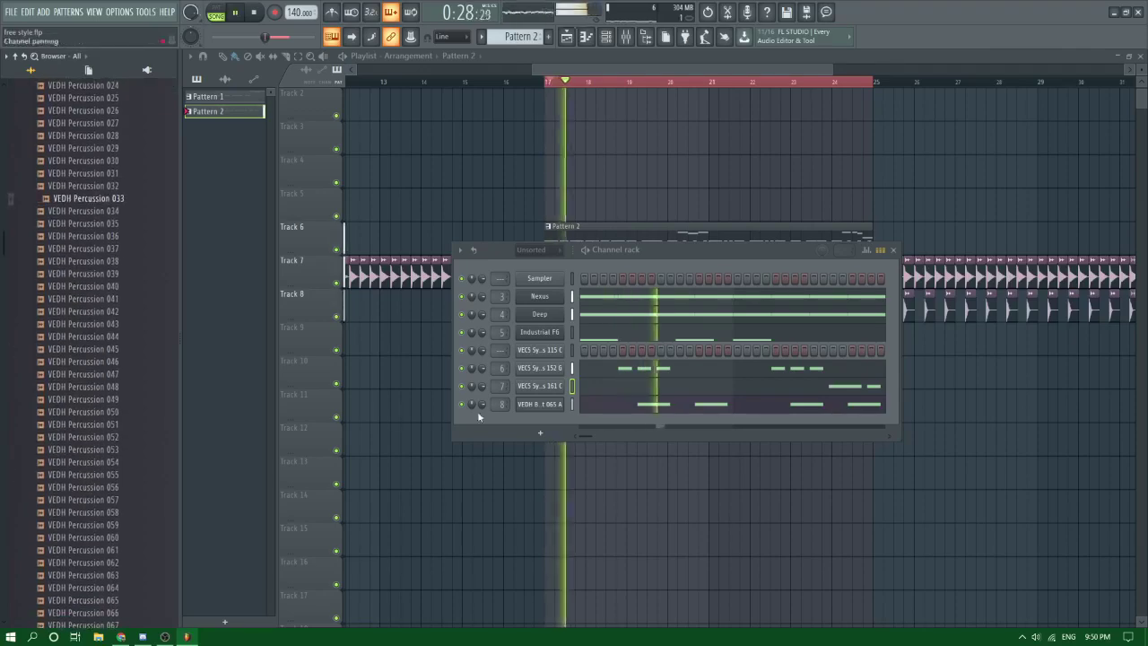
{"action": "right_click", "coordinate": [470, 385]}
{"action": "left_click", "coordinate": [383, 368]}
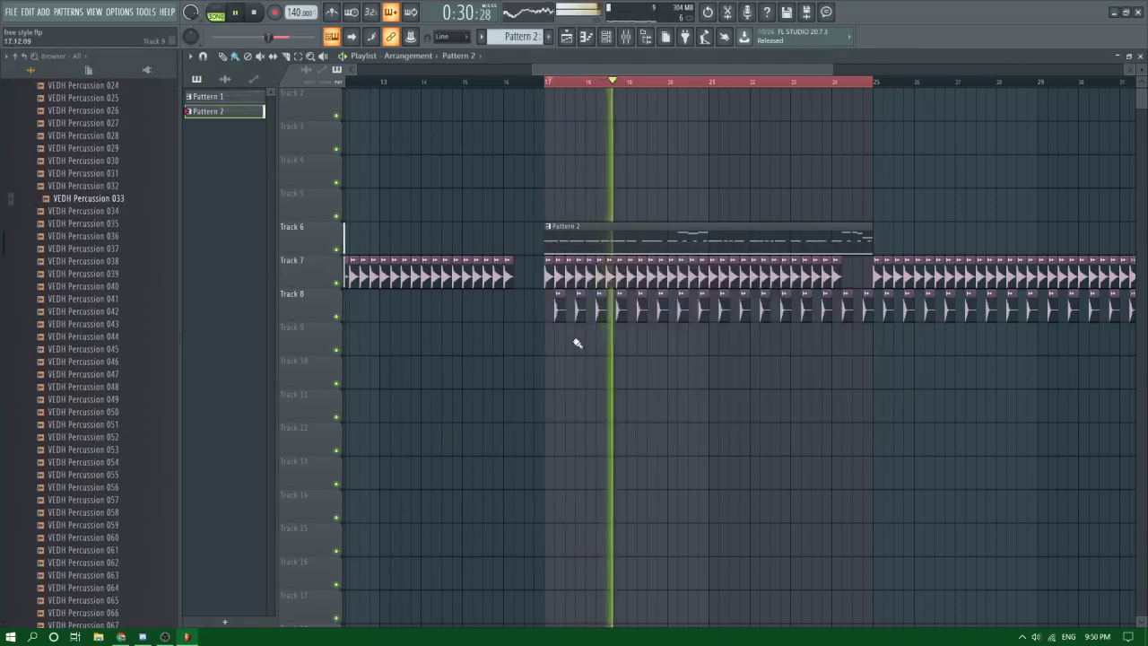
{"action": "scroll", "coordinate": [581, 345], "scroll_direction": "down", "scroll_amount": 2}
{"action": "scroll", "coordinate": [596, 331], "scroll_direction": "up", "scroll_amount": 3}
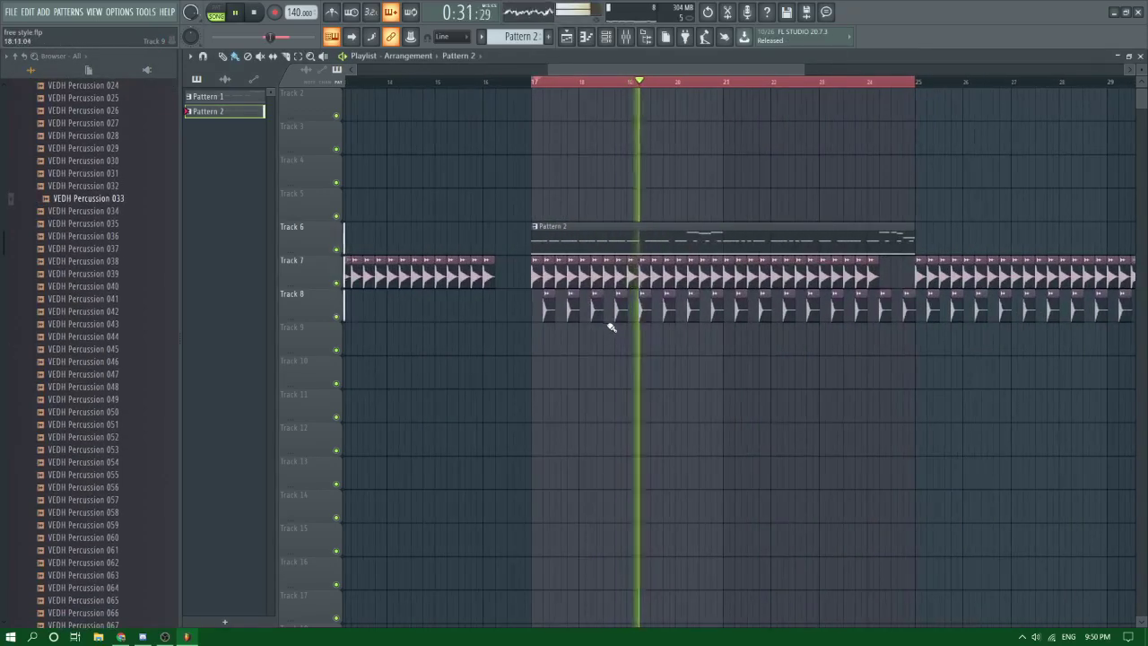
{"action": "left_click", "coordinate": [585, 36]}
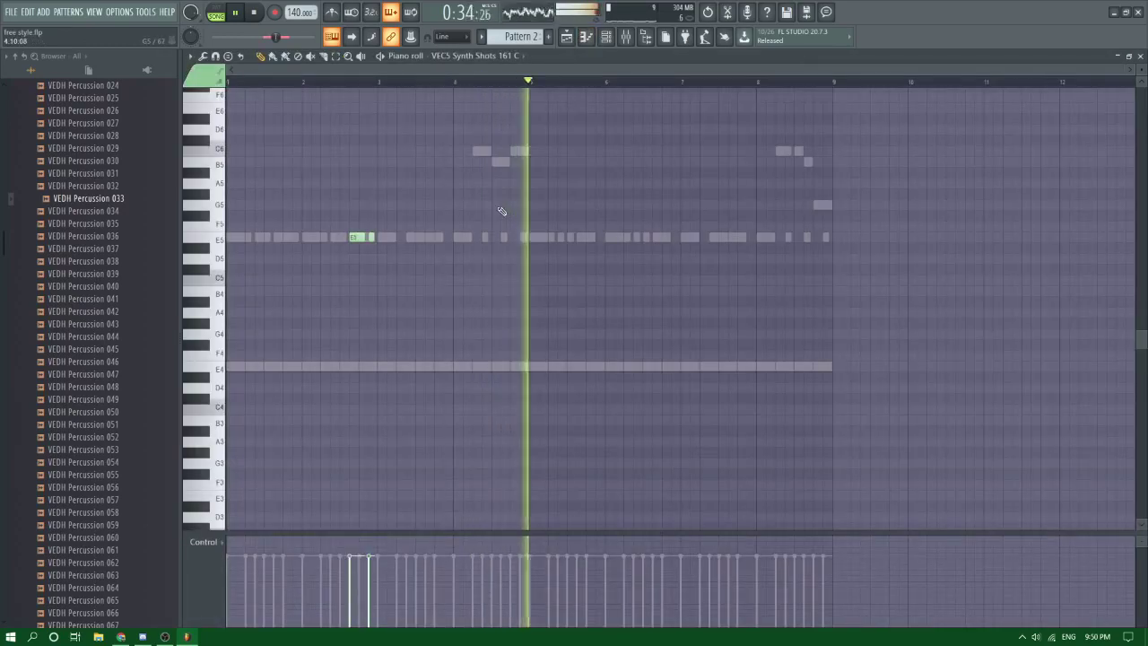
{"action": "key", "text": "space"}
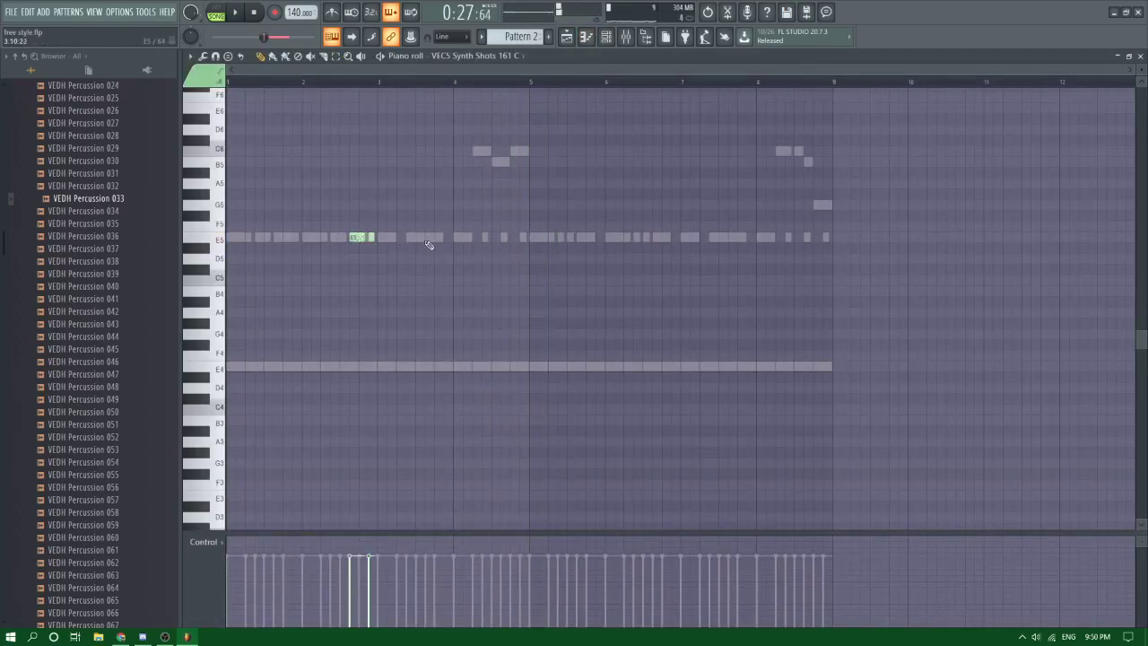
{"action": "right_click", "coordinate": [737, 252]}
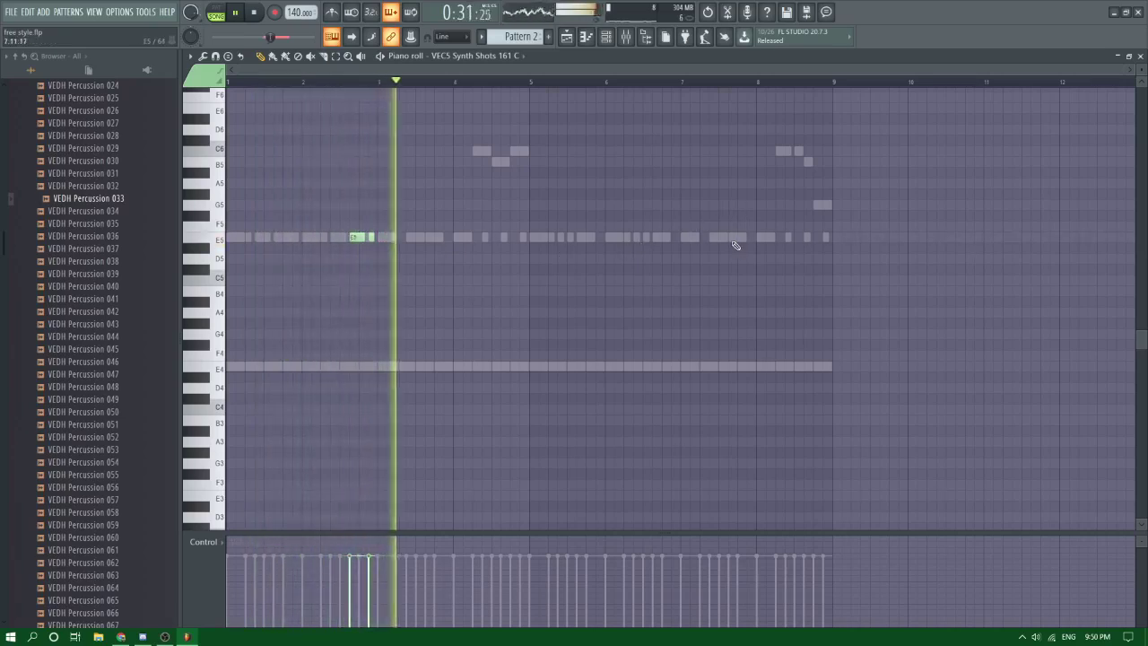
Step: Copy the four E5 notes of VEDH Bass Cut 065 A from bars 1 and 2 to the same positions in bars 5 and 6
{"action": "left_click", "coordinate": [453, 56]}
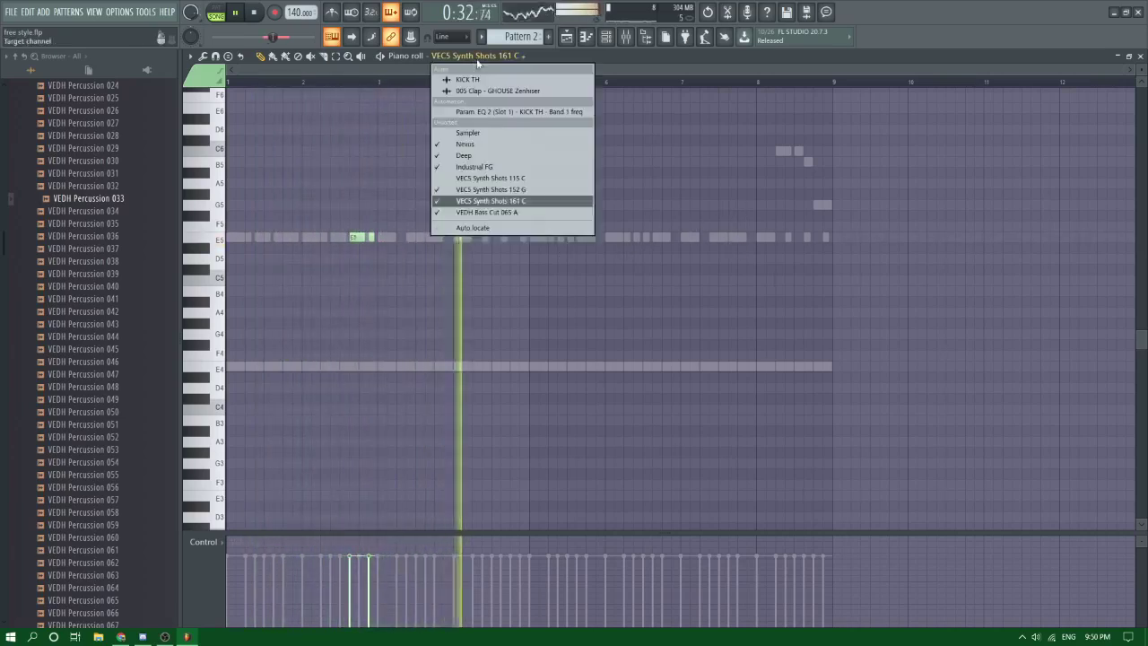
{"action": "left_click", "coordinate": [494, 210]}
{"action": "key", "text": "space"}
{"action": "left_click_drag", "start_coordinate": [280, 244], "coordinate": [578, 240]}
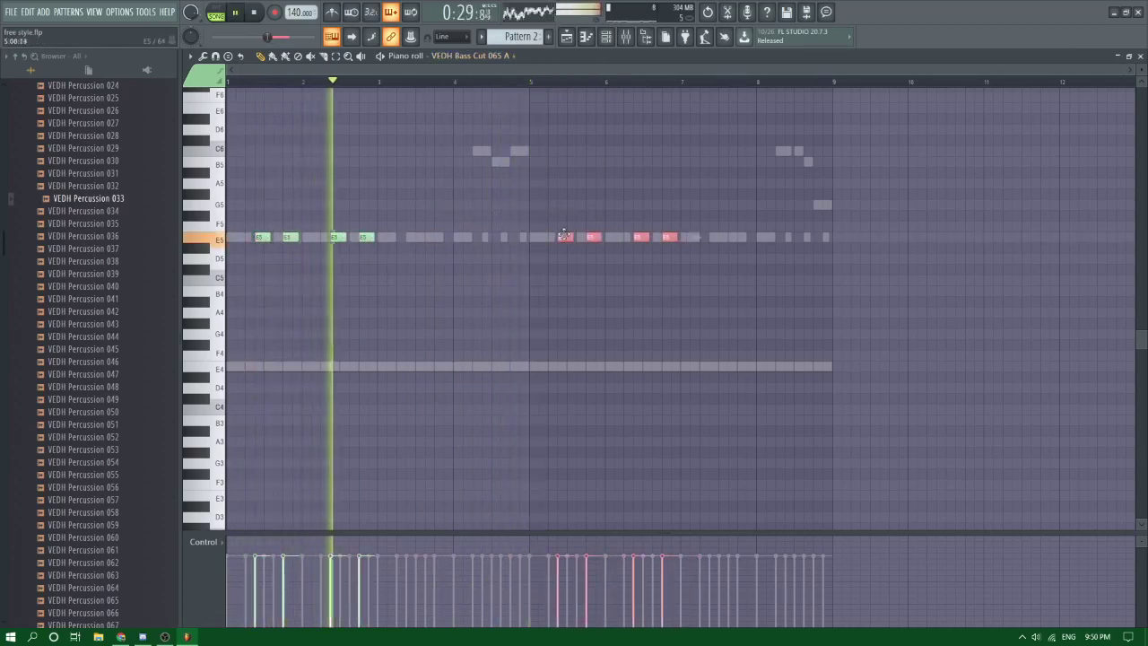
{"action": "left_click", "coordinate": [541, 286], "text": "ctrl"}
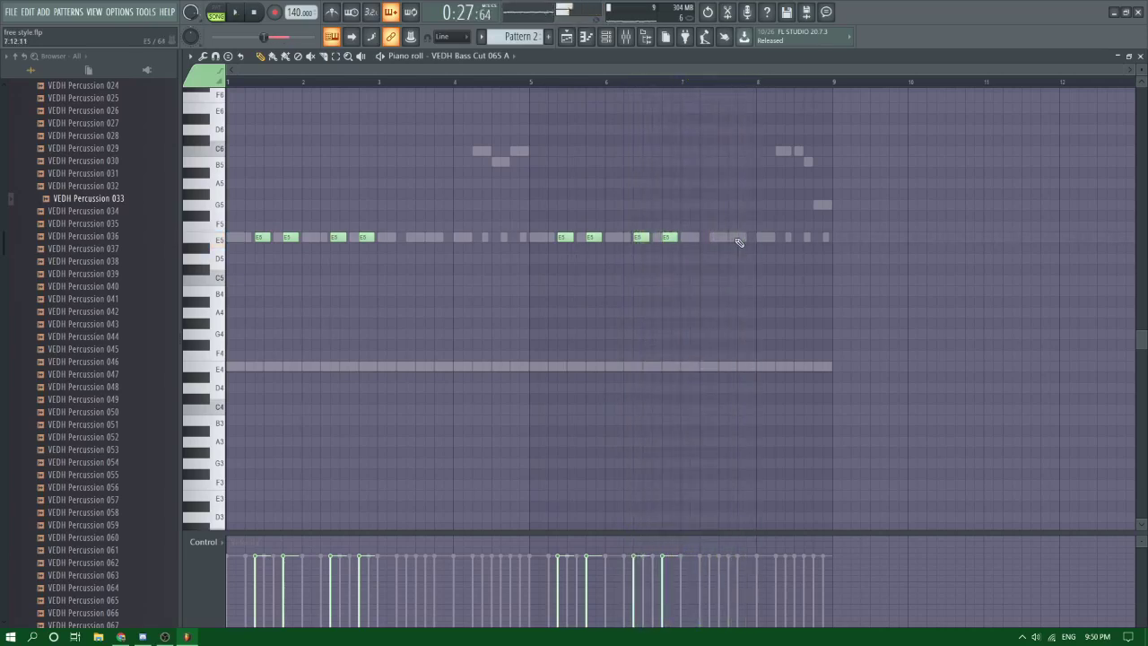
Step: Copy the two E5 notes of VEC5 Synth Shots 161 C from bar 2 to bar 6, removing the overlapping 152 G note, and play from bar 6
{"action": "right_click", "coordinate": [505, 239]}
{"action": "right_click", "coordinate": [506, 239]}
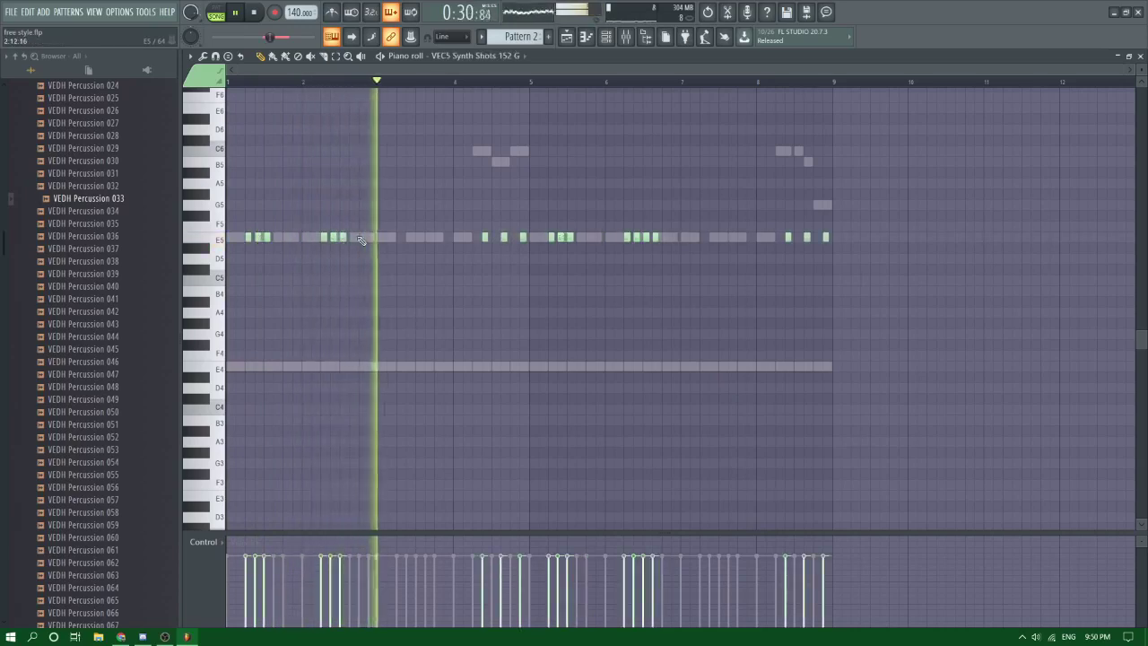
{"action": "double_click", "coordinate": [358, 237]}
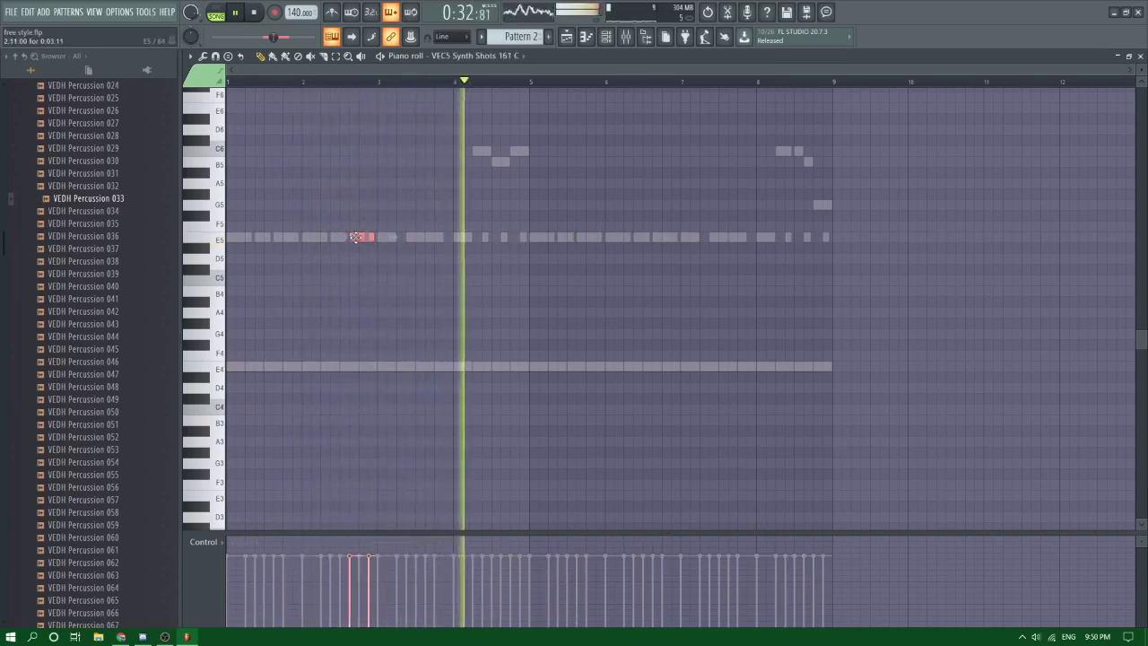
{"action": "double_click", "coordinate": [661, 238]}
{"action": "right_click", "coordinate": [655, 239]}
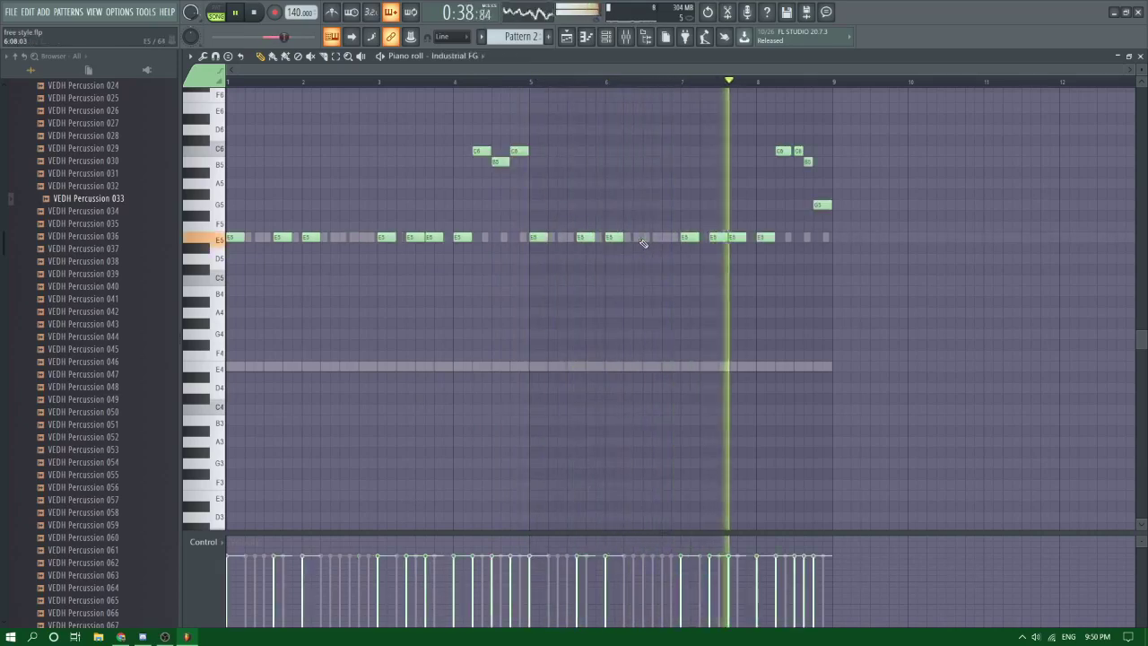
{"action": "double_click", "coordinate": [670, 239]}
{"action": "key", "text": "space"}
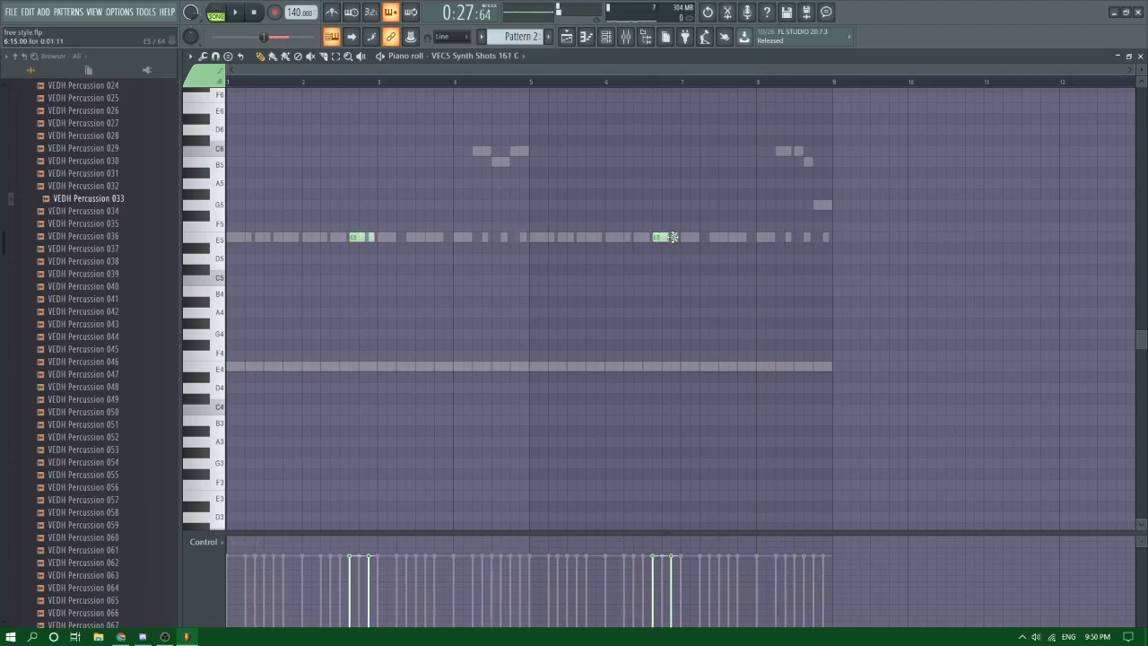
{"action": "left_click", "coordinate": [608, 76]}
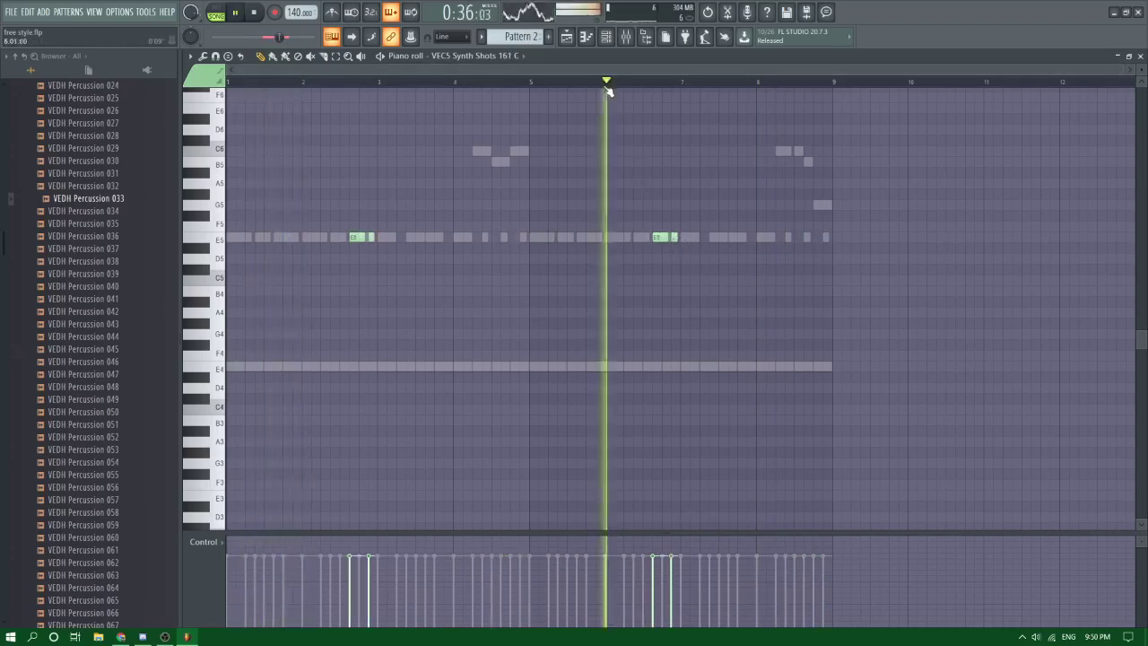
Step: In VEC5 Synth Shots 152 G, add a short E5 note before the first one in bar 8 and delete the second-to-last one
{"action": "double_click", "coordinate": [648, 238]}
{"action": "key", "text": "space"}
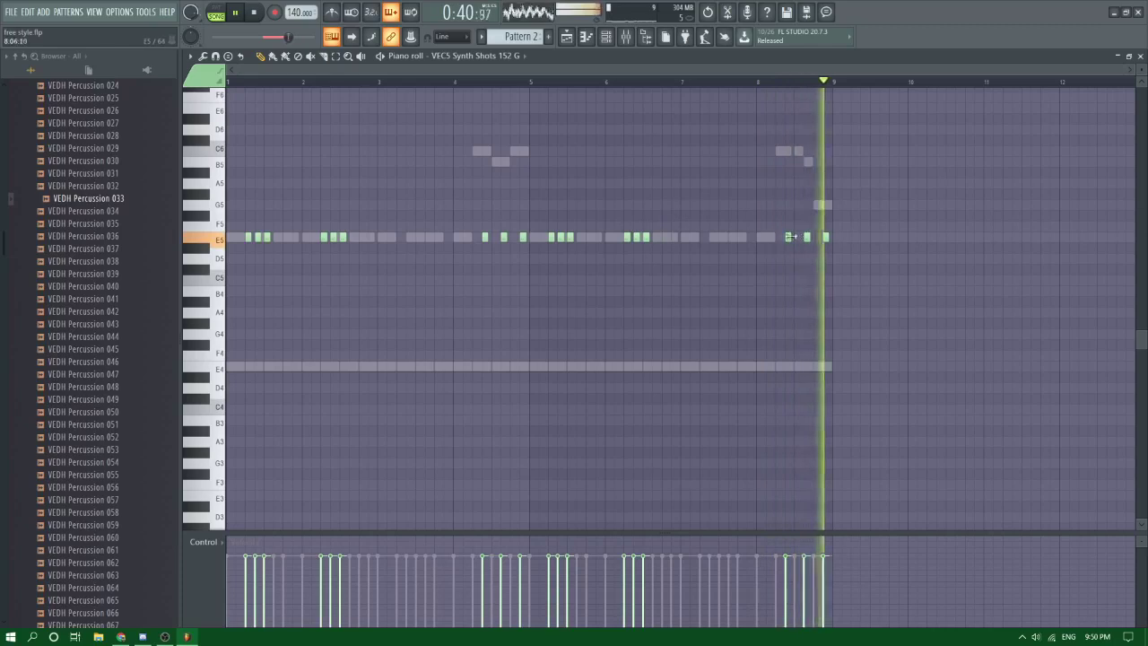
{"action": "key", "text": "space"}
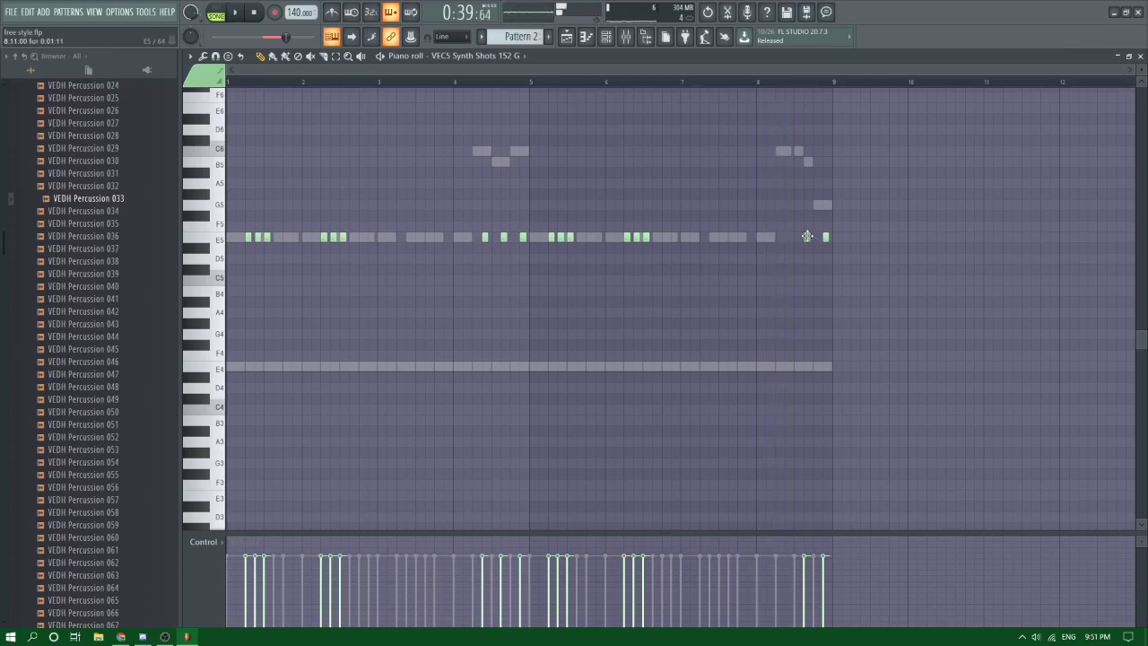
{"action": "key", "text": "space"}
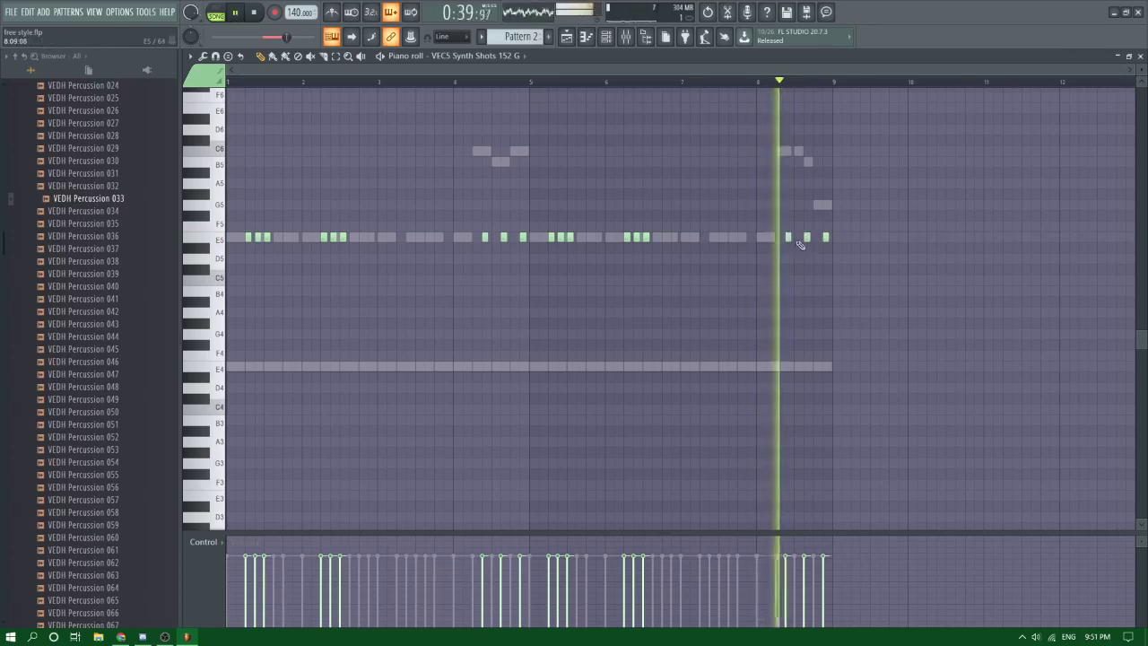
{"action": "key", "text": "space"}
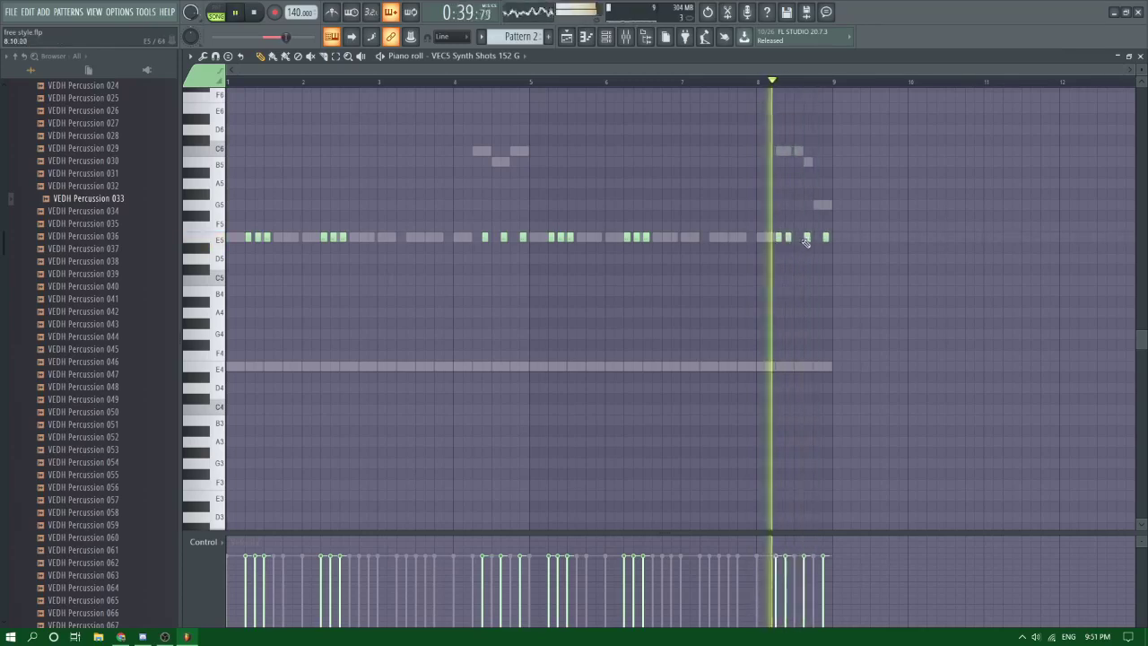
{"action": "key", "text": "space"}
{"action": "key", "text": "space"}
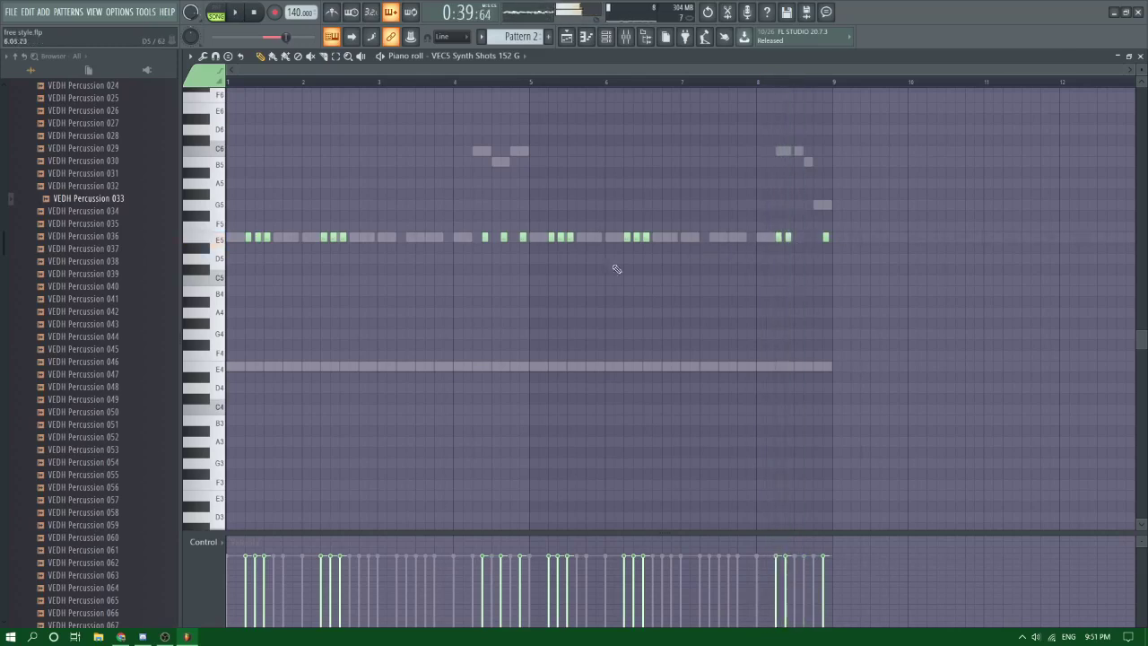
Step: Place two short E5 notes of VEC5 Synth Shots 161 C at steps 11 and 13 of bar 8
{"action": "key", "text": "space"}
{"action": "key", "text": "space"}
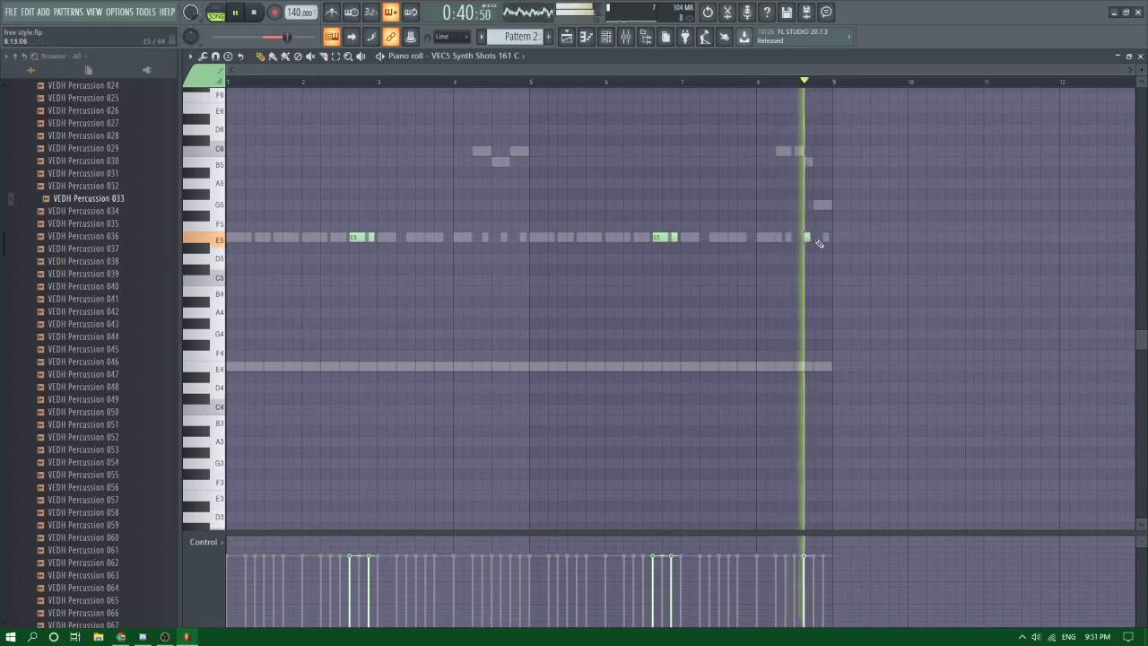
{"action": "key", "text": "space"}
{"action": "left_click", "coordinate": [806, 237]}
{"action": "key", "text": "space"}
{"action": "left_click", "coordinate": [815, 240]}
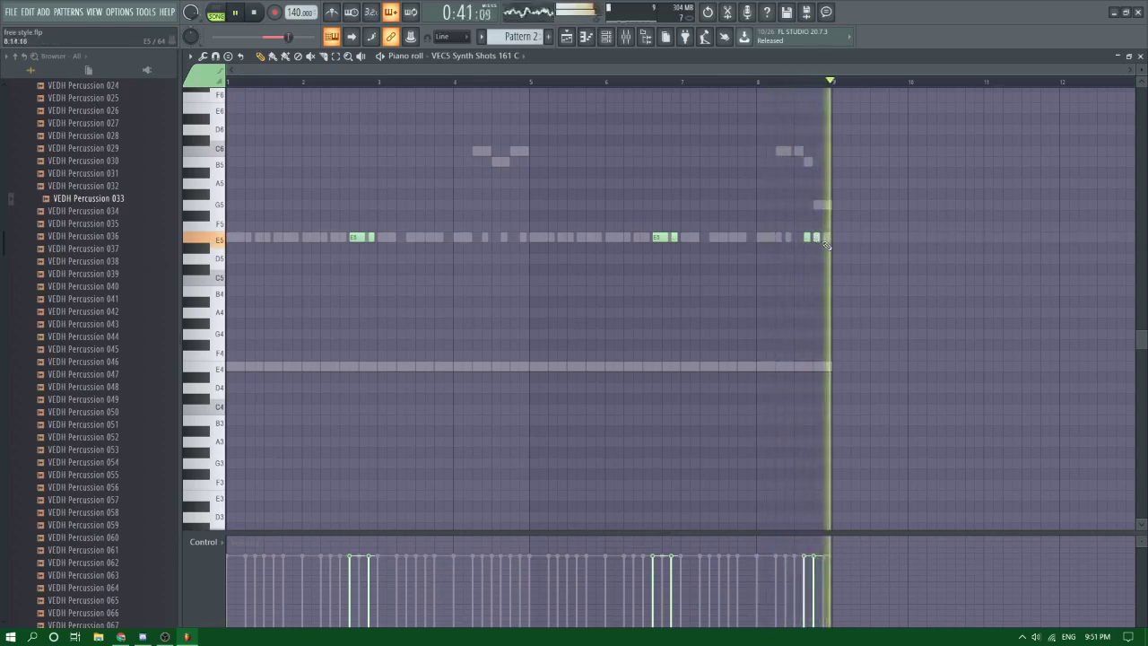
Step: Delete the last E5 note of VEC5 Synth Shots 152 G in bar 8 and place a VEC5 Synth Shots 161 C note at step 15
{"action": "key", "text": "space"}
{"action": "right_click", "coordinate": [826, 238]}
{"action": "right_click", "coordinate": [825, 239]}
{"action": "key", "text": "space"}
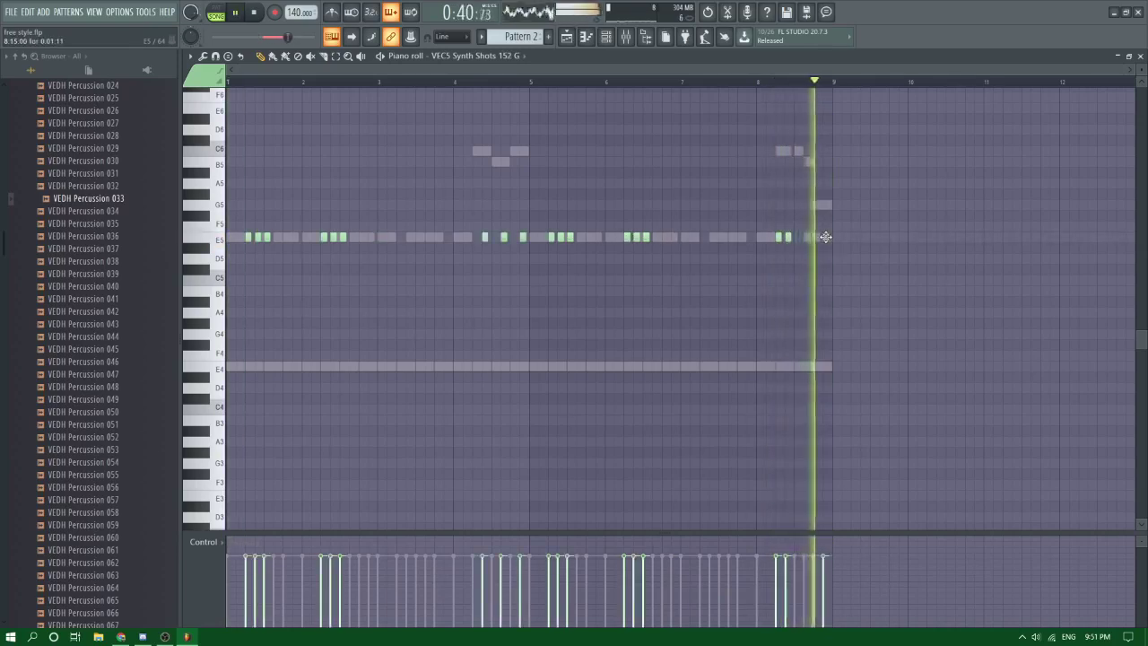
{"action": "key", "text": "space"}
{"action": "left_click", "coordinate": [823, 237]}
{"action": "key", "text": "space"}
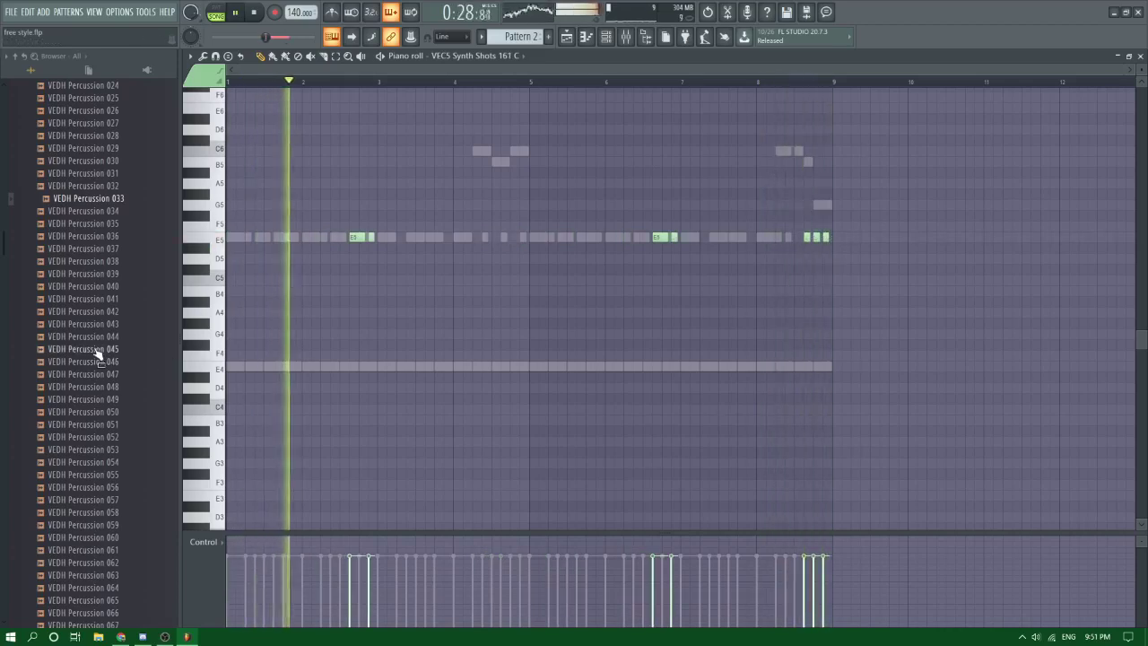
Step: Show the playlist and open the VEDM Toms sample folder within VEDM1 Percussions of Vengeance EDM Essentials Vol.1
{"action": "key", "text": "F5"}
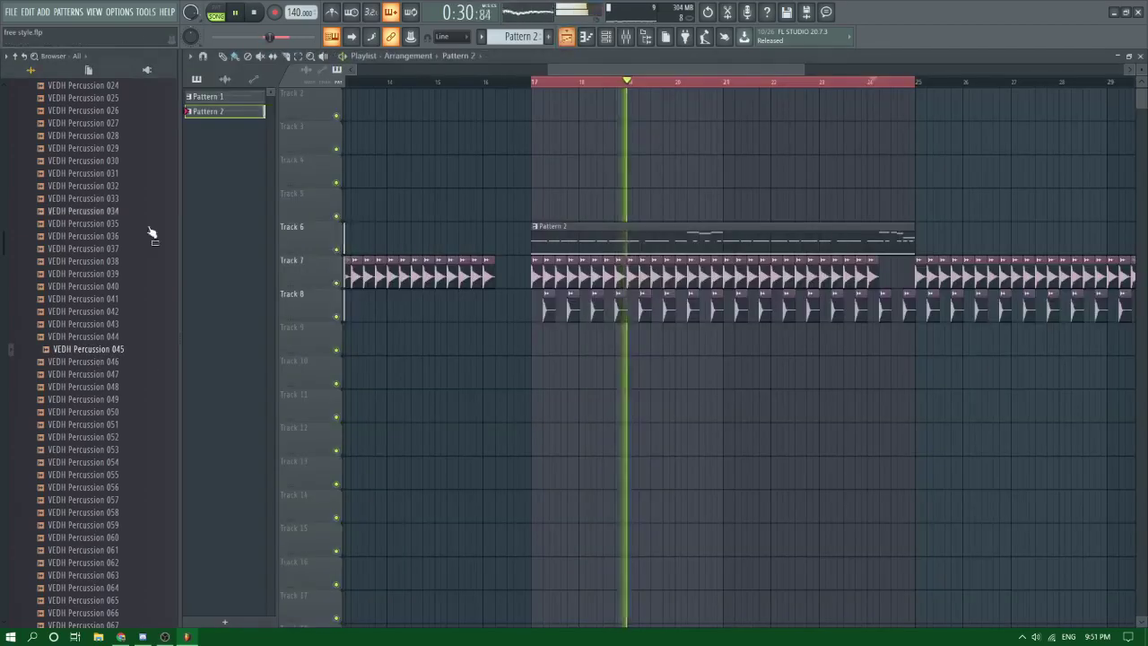
{"action": "scroll", "coordinate": [76, 266], "scroll_direction": "up", "scroll_amount": 10}
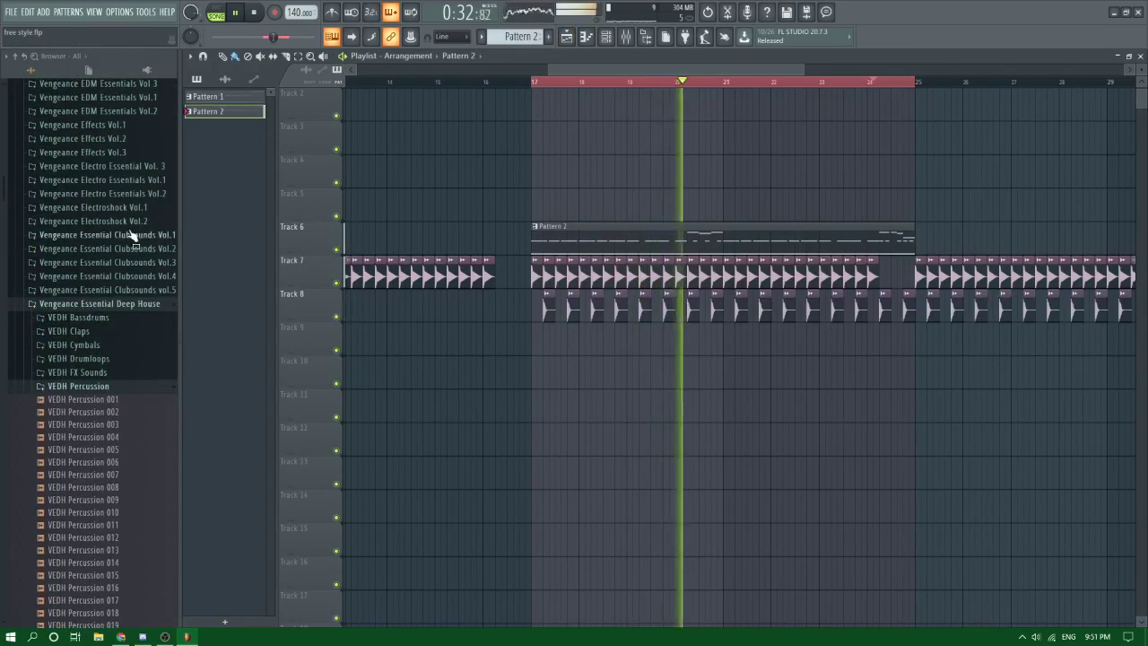
{"action": "scroll", "coordinate": [116, 201], "scroll_direction": "up", "scroll_amount": 4}
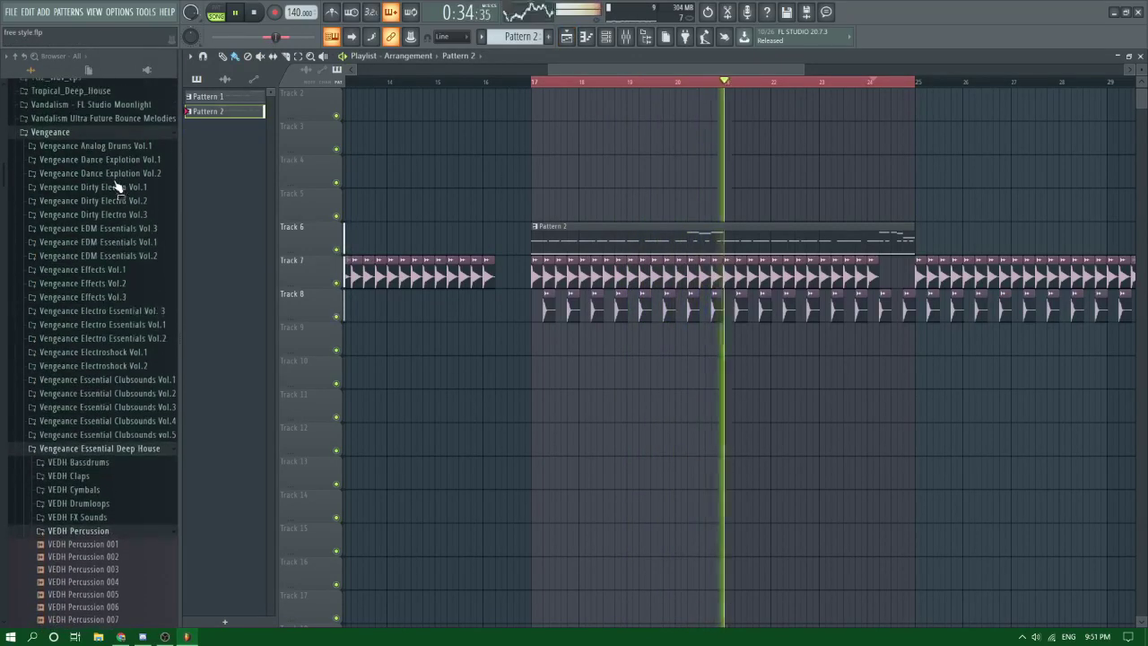
{"action": "left_click", "coordinate": [139, 247]}
{"action": "left_click", "coordinate": [89, 276]}
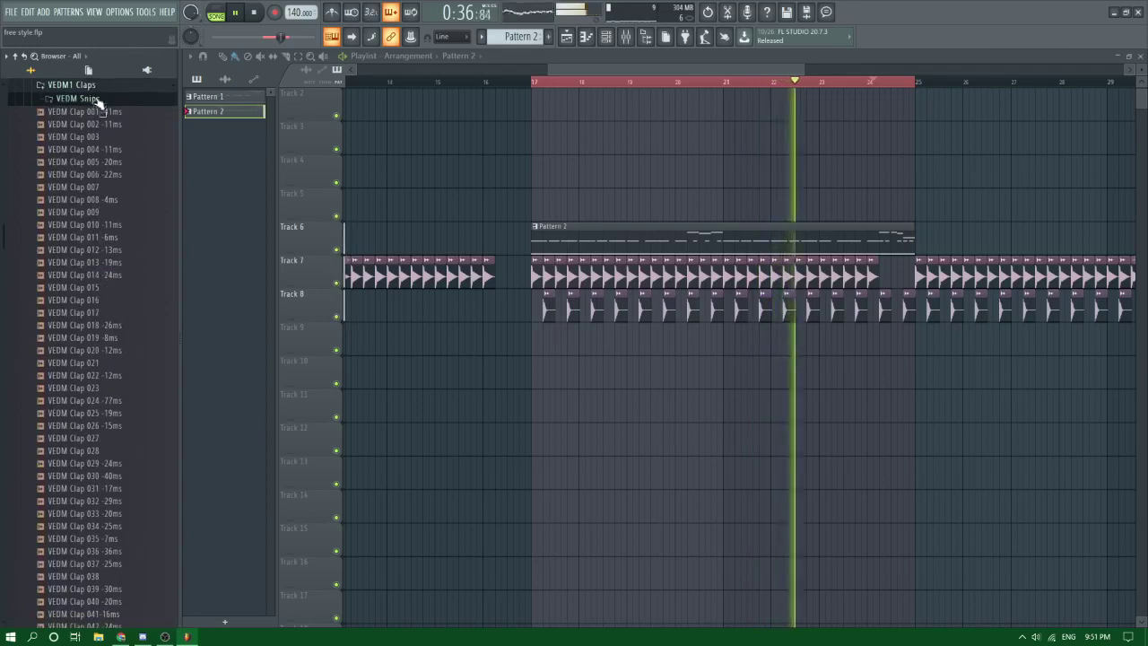
{"action": "left_click", "coordinate": [67, 84]}
{"action": "left_click", "coordinate": [85, 167]}
{"action": "left_click", "coordinate": [89, 195]}
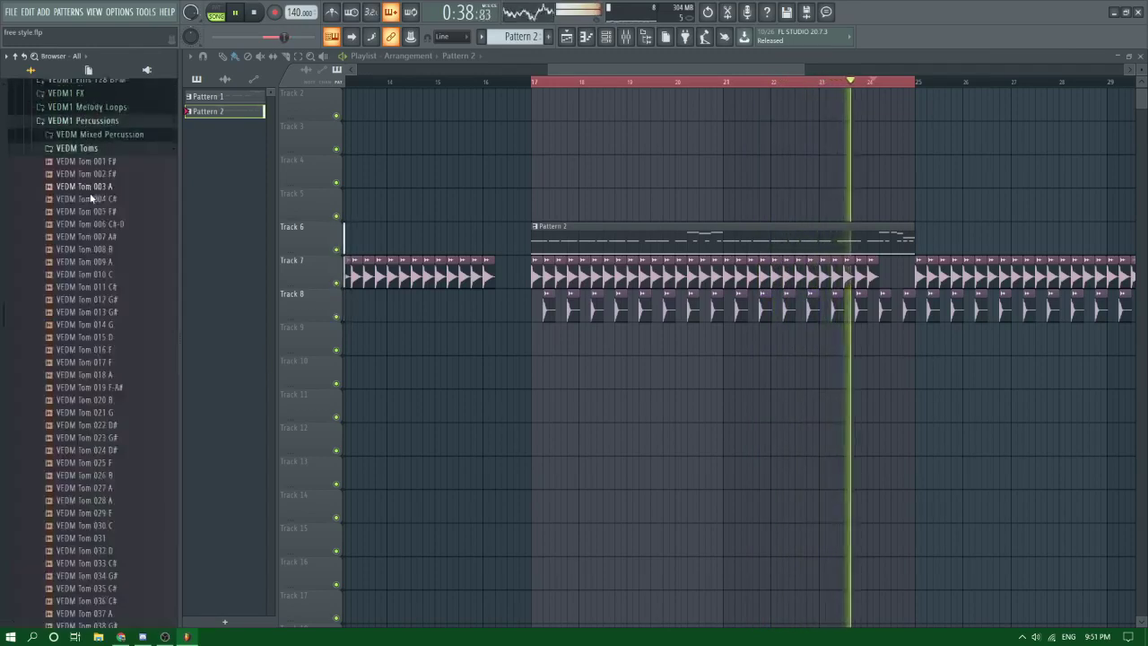
Step: Audition the tom samples throughout the VEDM Toms folder to compare their sounds
{"action": "left_click", "coordinate": [108, 110]}
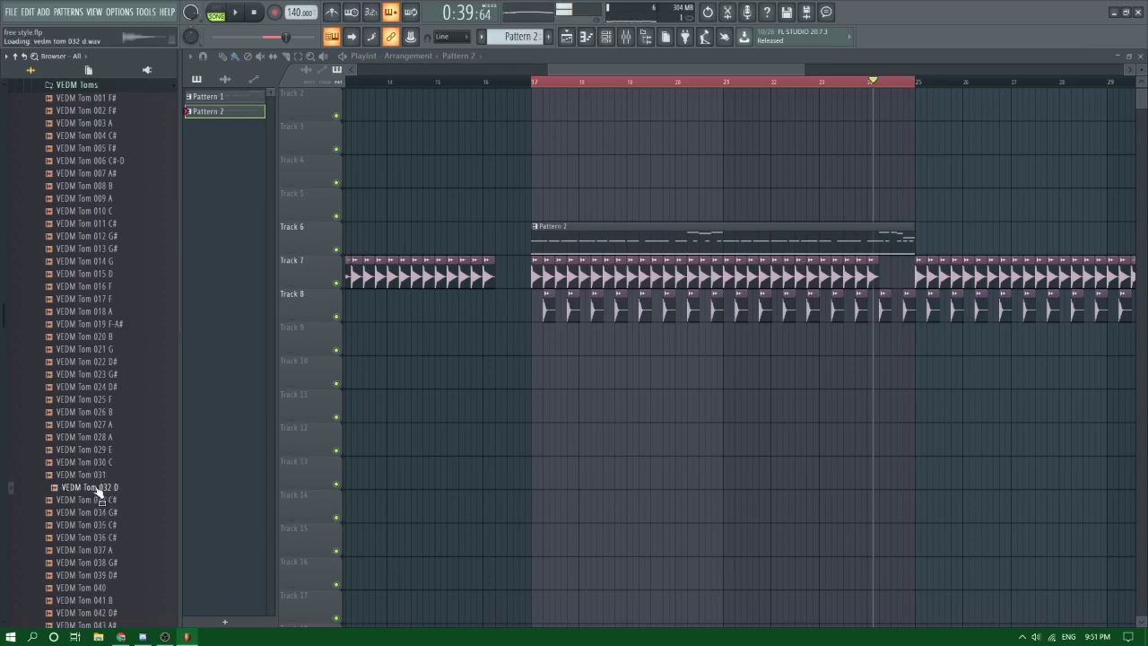
{"action": "scroll", "coordinate": [88, 529], "scroll_direction": "down", "scroll_amount": 3}
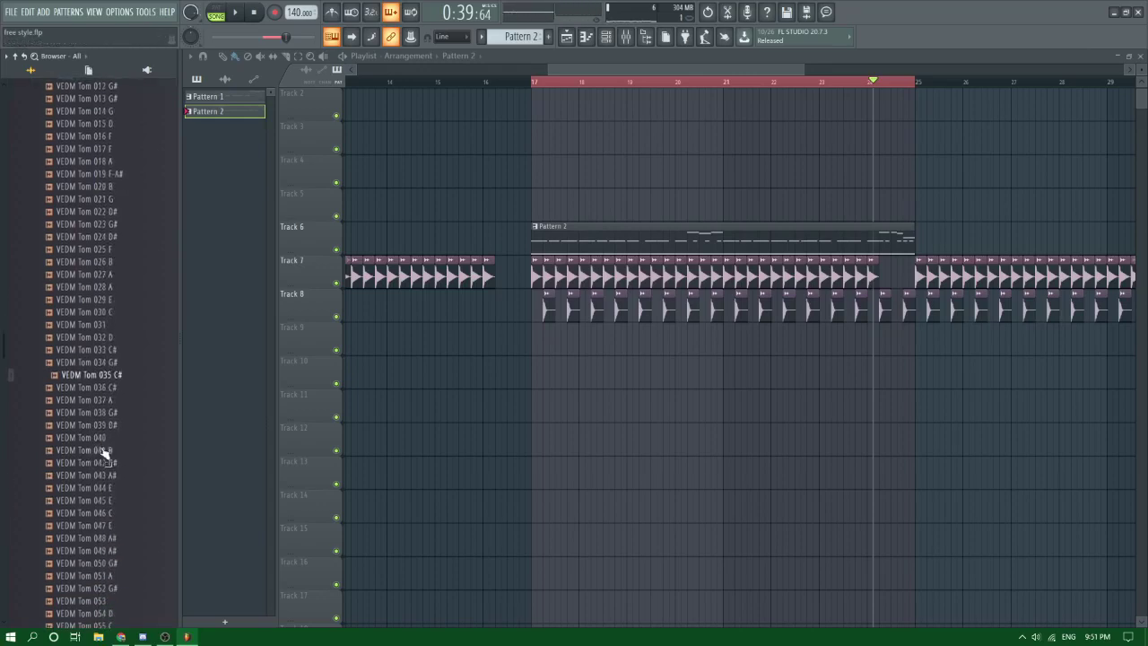
{"action": "left_click", "coordinate": [102, 450]}
{"action": "left_click", "coordinate": [101, 427]}
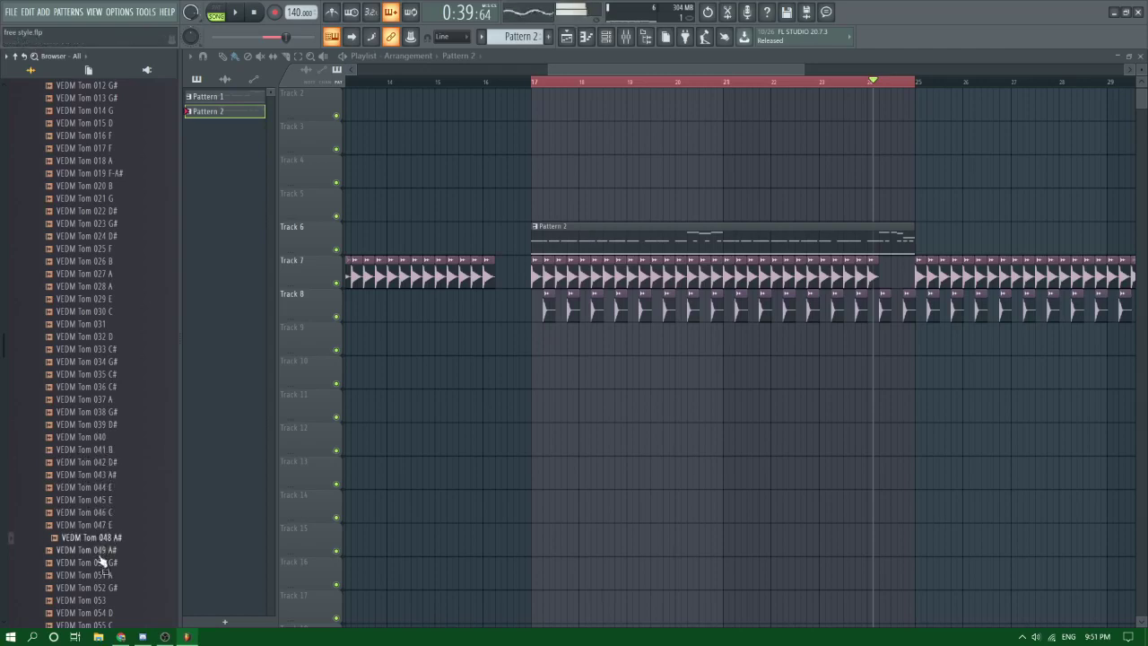
{"action": "scroll", "coordinate": [106, 583], "scroll_direction": "down", "scroll_amount": 6}
{"action": "left_click", "coordinate": [108, 437]}
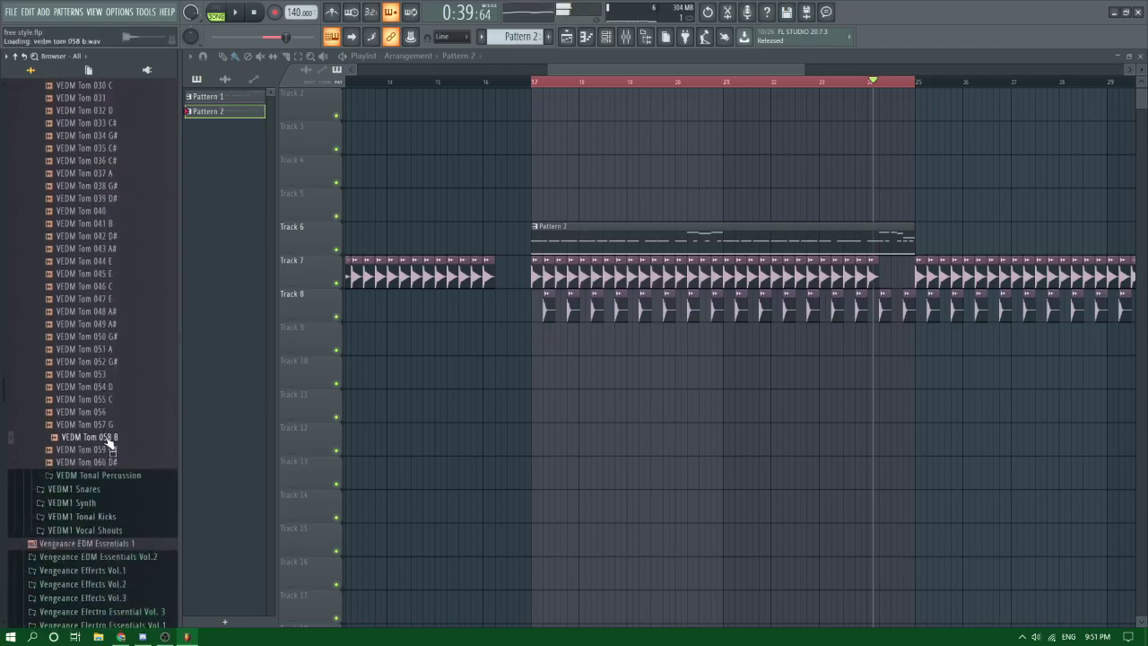
{"action": "scroll", "coordinate": [108, 439], "scroll_direction": "up", "scroll_amount": 16}
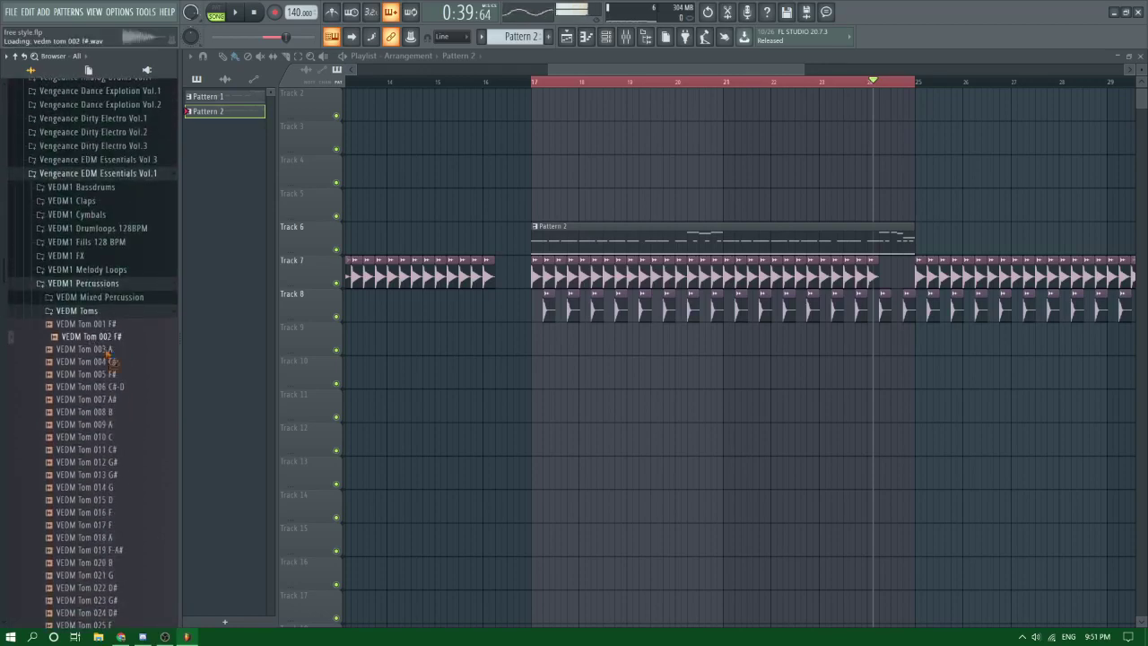
Step: Place VEDM Tom 002 F# on Track 10, adjust its time-stretching pitch and add a fade-out to shorten its tail
{"action": "left_click_drag", "start_coordinate": [107, 354], "coordinate": [633, 372]}
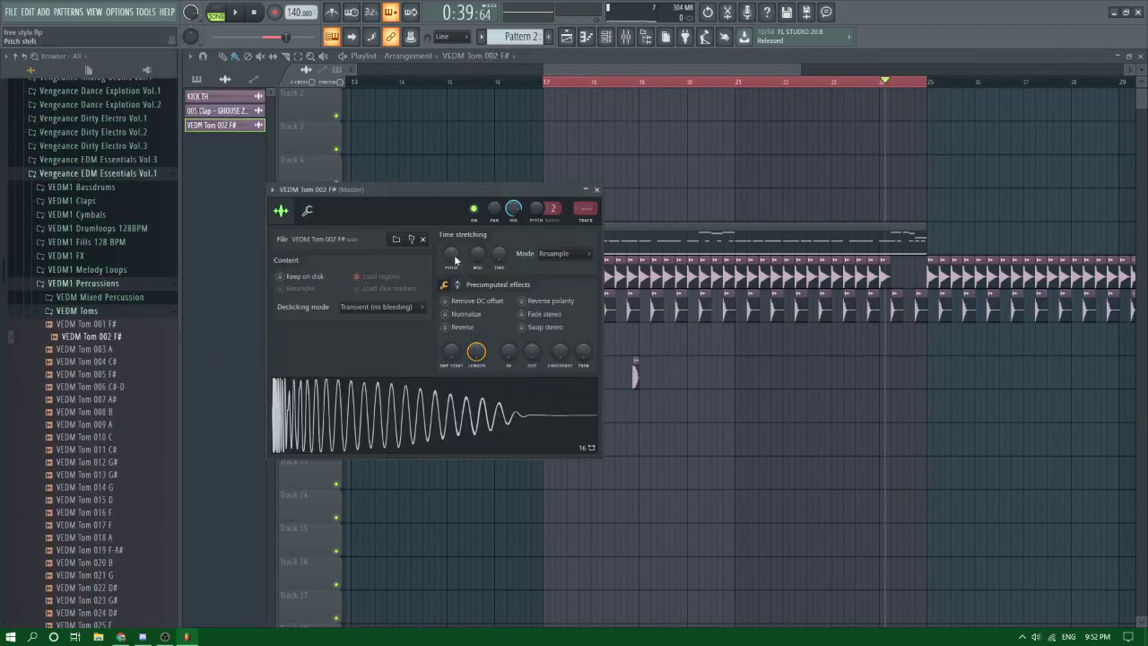
{"action": "left_click_drag", "start_coordinate": [453, 257], "coordinate": [453, 260]}
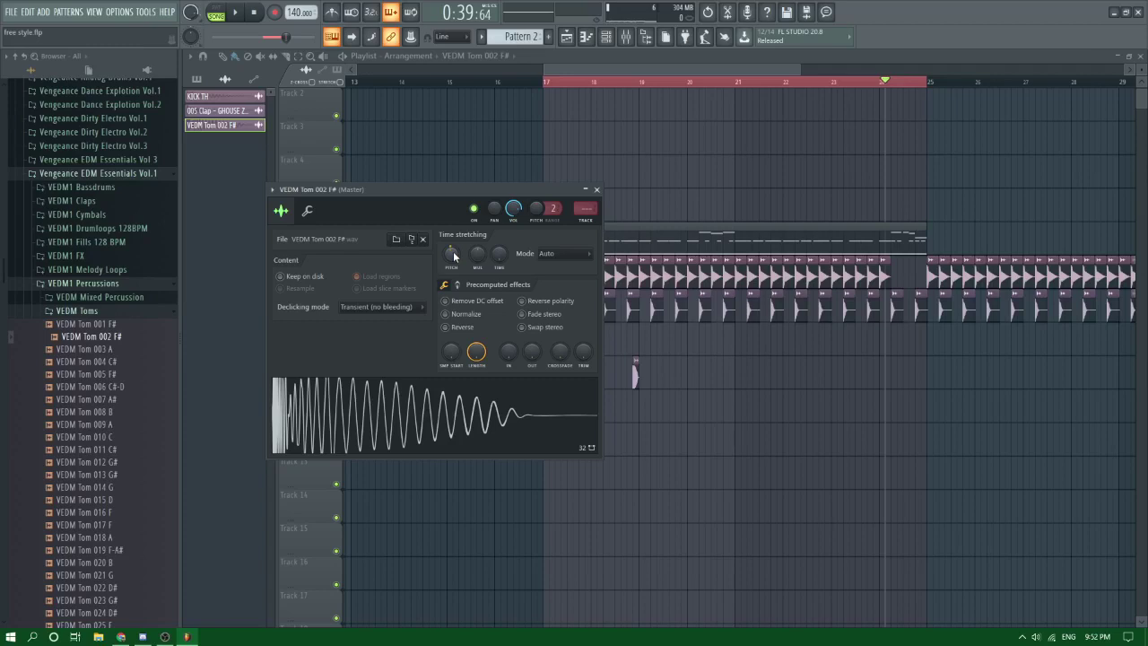
{"action": "scroll", "coordinate": [453, 256], "scroll_direction": "down", "scroll_amount": 1}
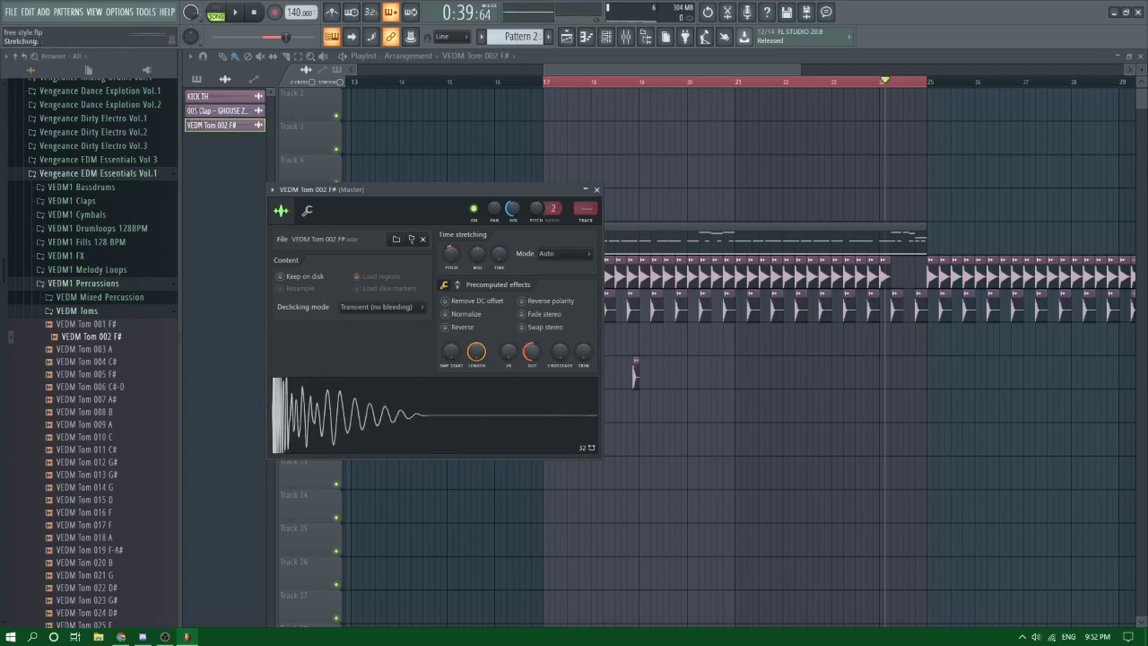
{"action": "left_click", "coordinate": [596, 190]}
Step: Play from just before bar 17, move the tom to step 7 of bar 17, and try an extra hit at step 15
{"action": "left_click", "coordinate": [525, 73]}
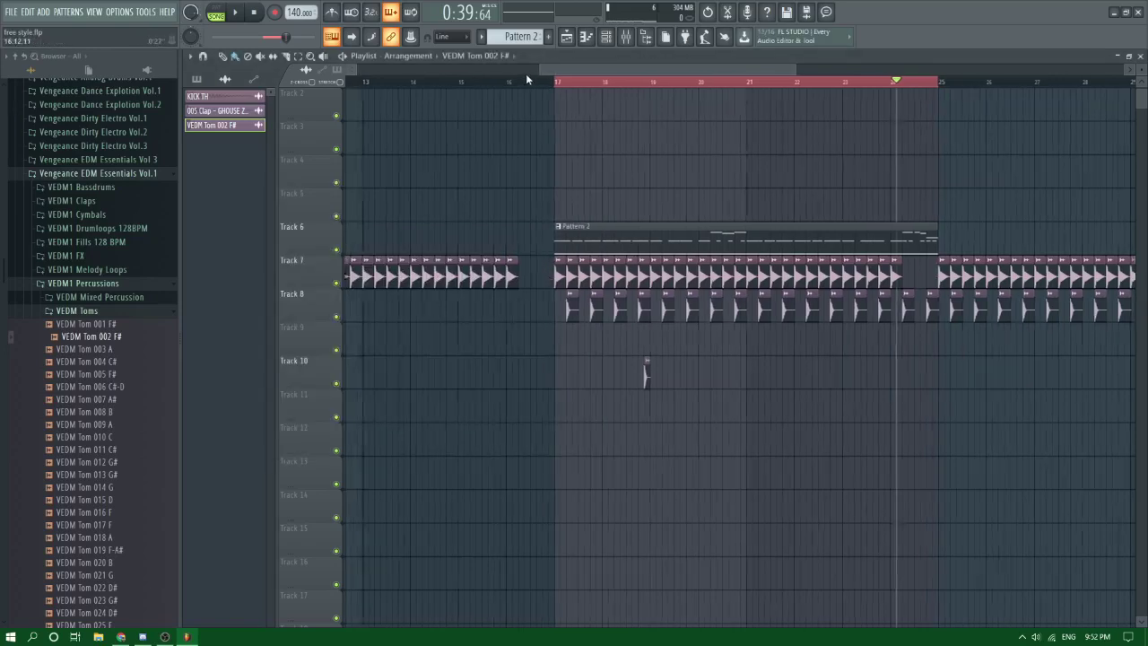
{"action": "left_click", "coordinate": [526, 80]}
{"action": "key", "text": "space"}
{"action": "scroll", "coordinate": [587, 337], "scroll_direction": "up", "scroll_amount": 3}
{"action": "key", "text": "space"}
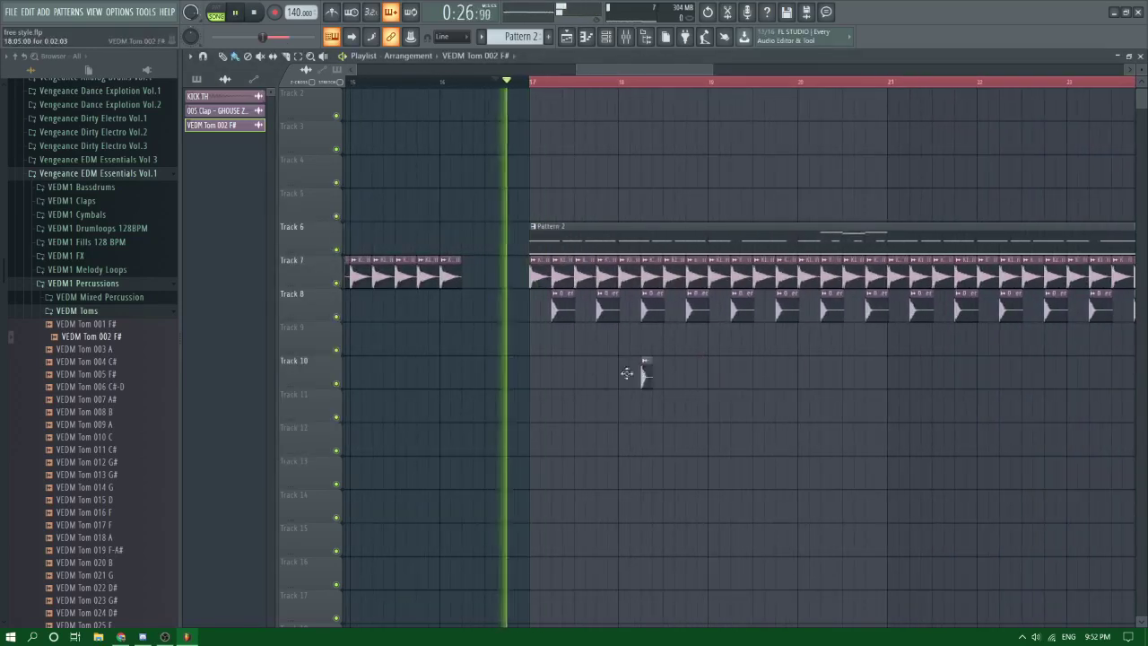
{"action": "left_click_drag", "start_coordinate": [627, 373], "coordinate": [551, 373]}
{"action": "left_click", "coordinate": [612, 372]}
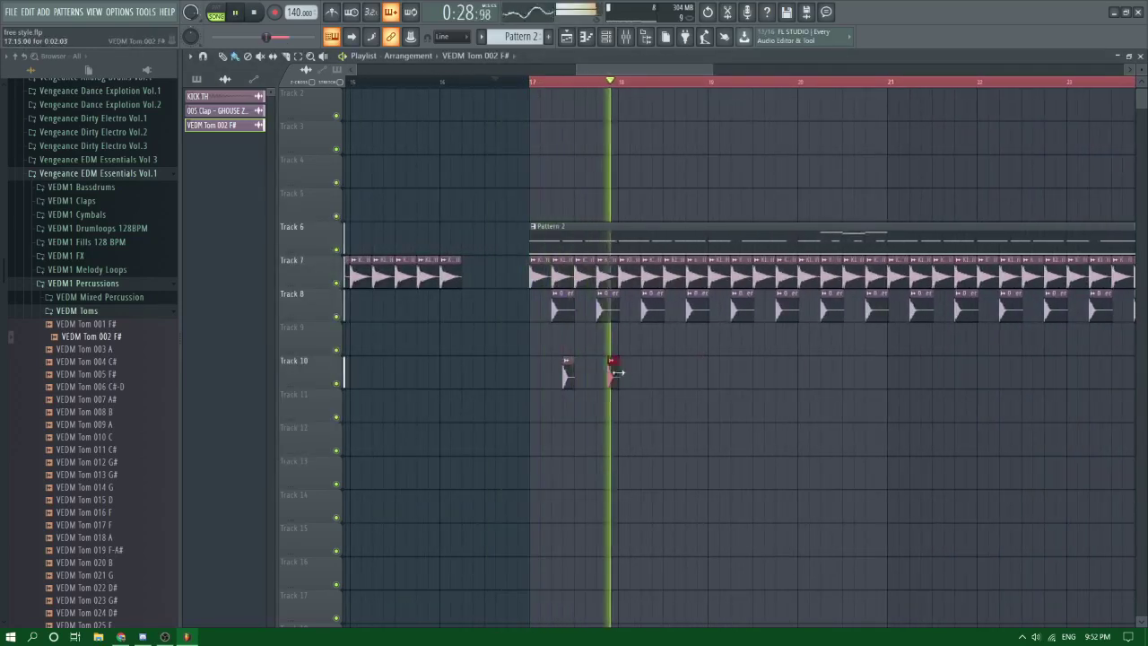
{"action": "right_click", "coordinate": [615, 373]}
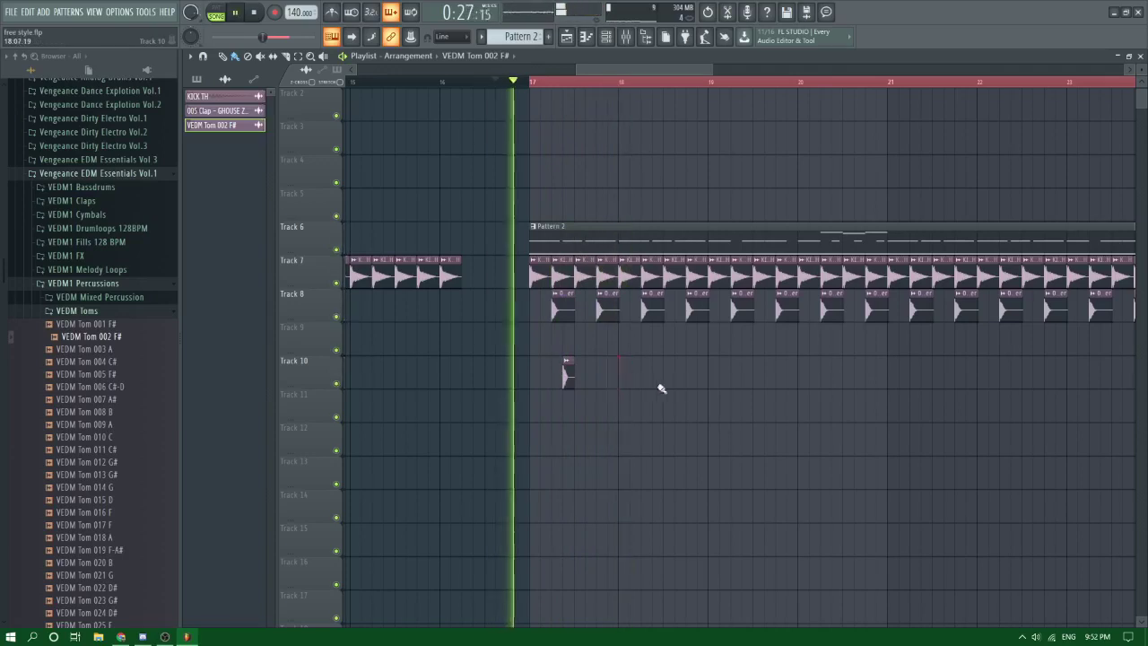
Step: Arrange one tom hit per bar in bars 17 to 19 on Track 10 and shift all three to step 7
{"action": "left_click", "coordinate": [585, 374]}
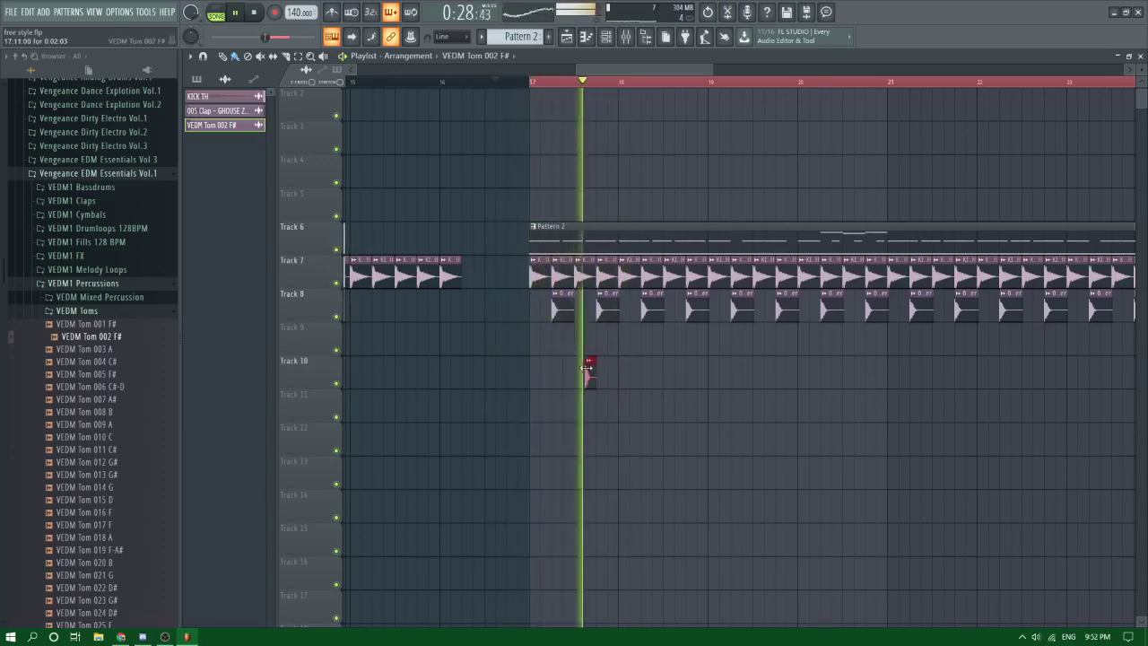
{"action": "left_click", "coordinate": [677, 373]}
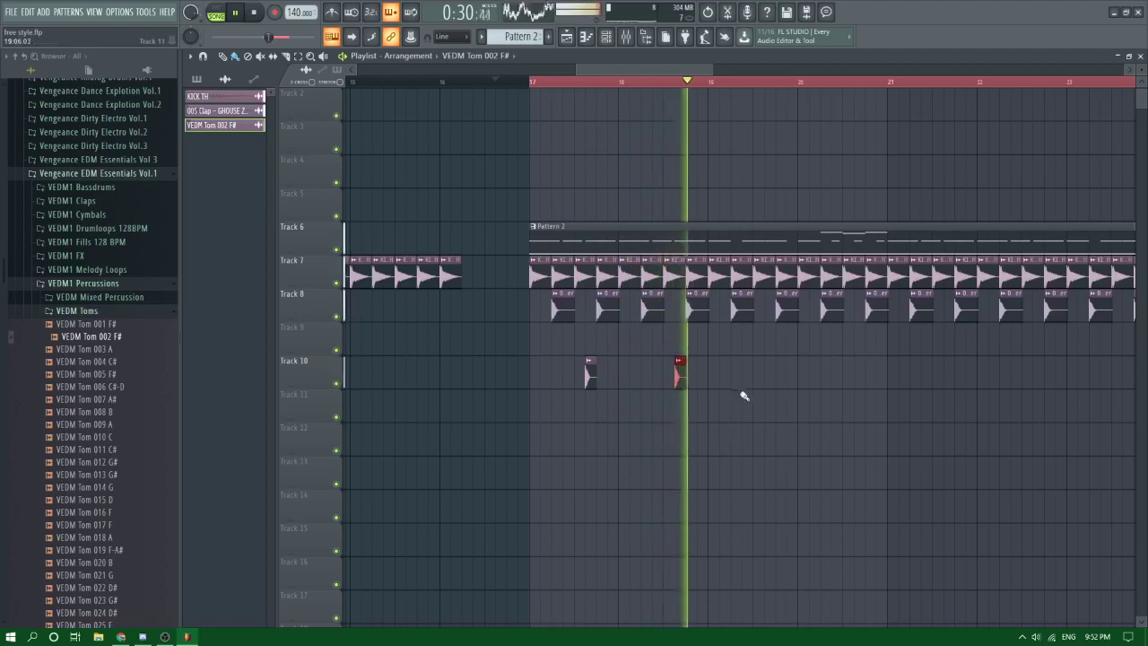
{"action": "left_click", "coordinate": [766, 376]}
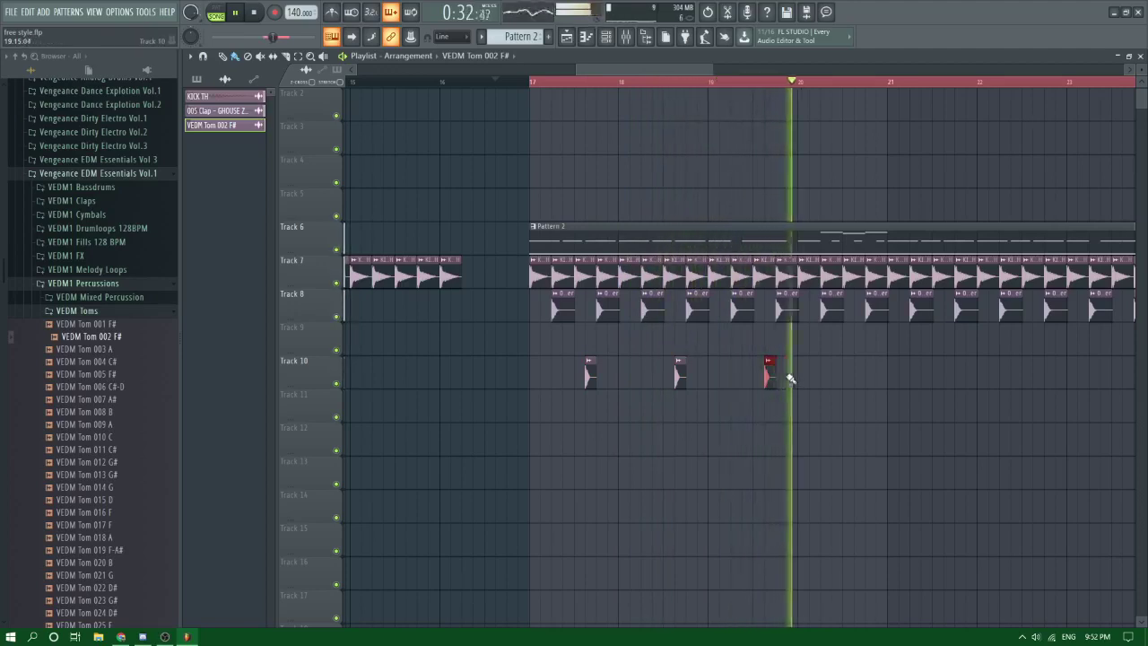
{"action": "left_click_drag", "start_coordinate": [810, 387], "coordinate": [571, 372]}
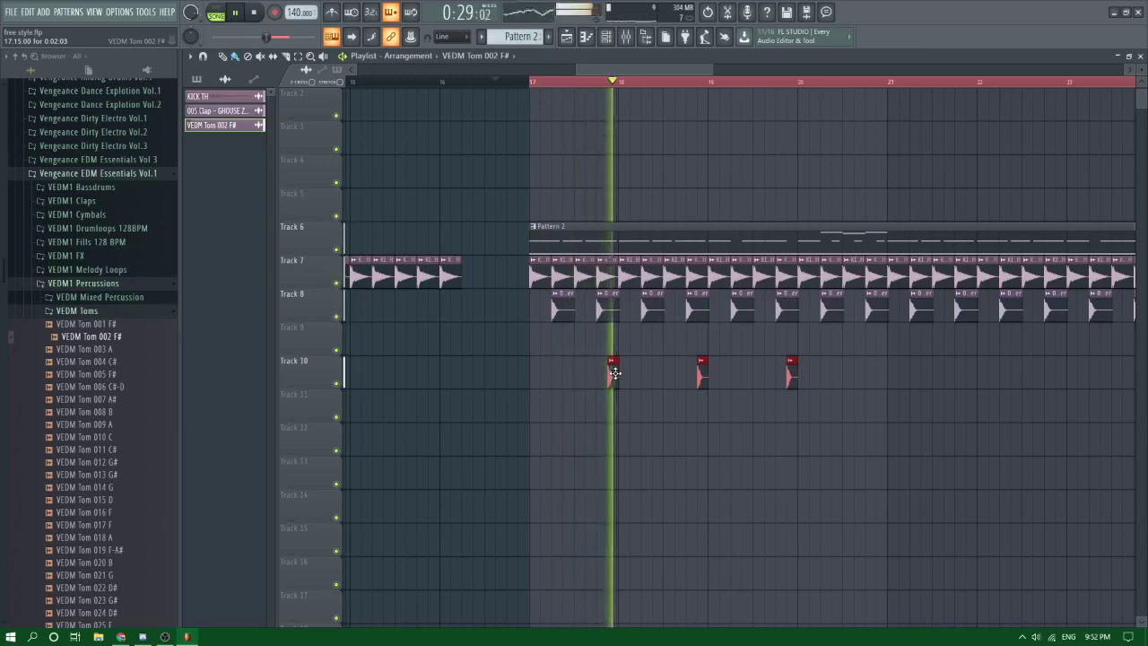
{"action": "key", "text": "space"}
{"action": "key", "text": "space"}
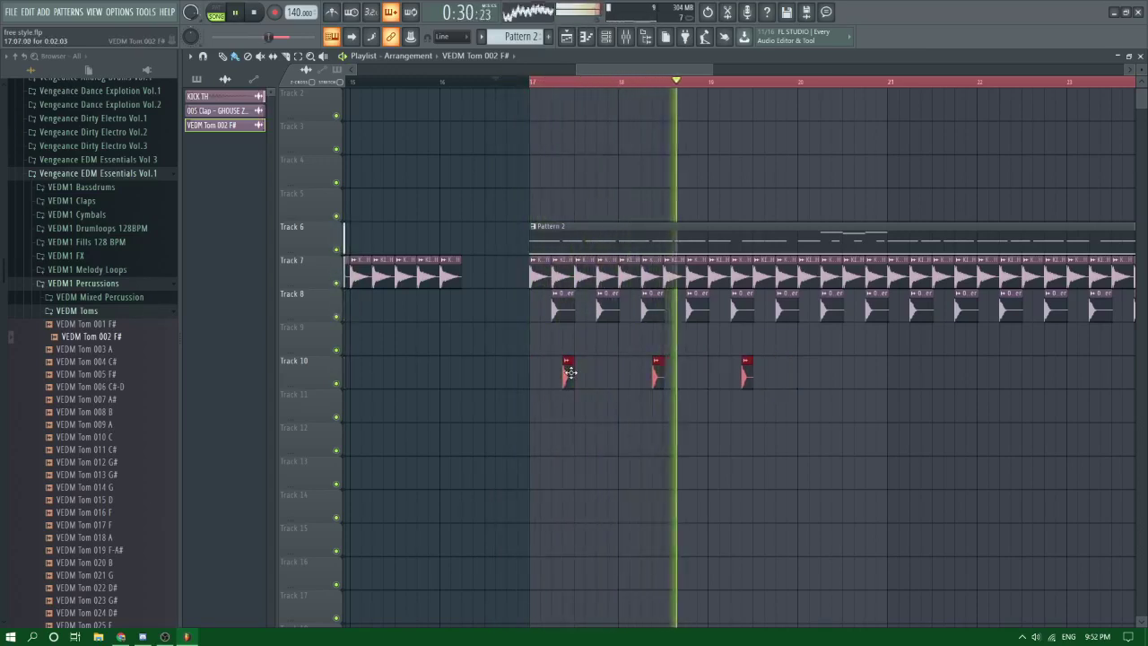
Step: Copy the tom hits along Track 10 so that one plays at step 7 of every bar from 17 through 32
{"action": "left_click_drag", "start_coordinate": [570, 372], "coordinate": [843, 376]}
{"action": "scroll", "coordinate": [801, 382], "scroll_direction": "down", "scroll_amount": 4}
{"action": "left_click_drag", "start_coordinate": [999, 405], "coordinate": [915, 384]}
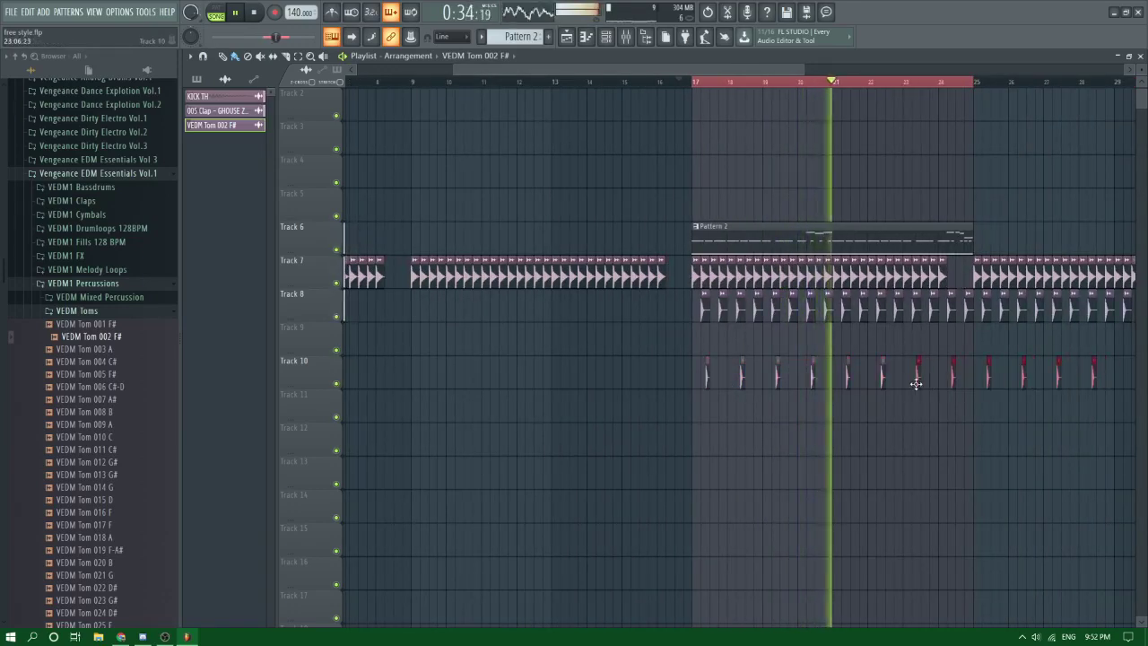
{"action": "left_click", "coordinate": [914, 386]}
{"action": "right_click", "coordinate": [1093, 379]}
{"action": "mouse_move", "coordinate": [1024, 386]}
{"action": "left_mouse_down"}
{"action": "mouse_move", "coordinate": [651, 389]}
{"action": "mouse_move", "coordinate": [1010, 390]}
{"action": "mouse_move", "coordinate": [987, 389]}
{"action": "left_mouse_up"}
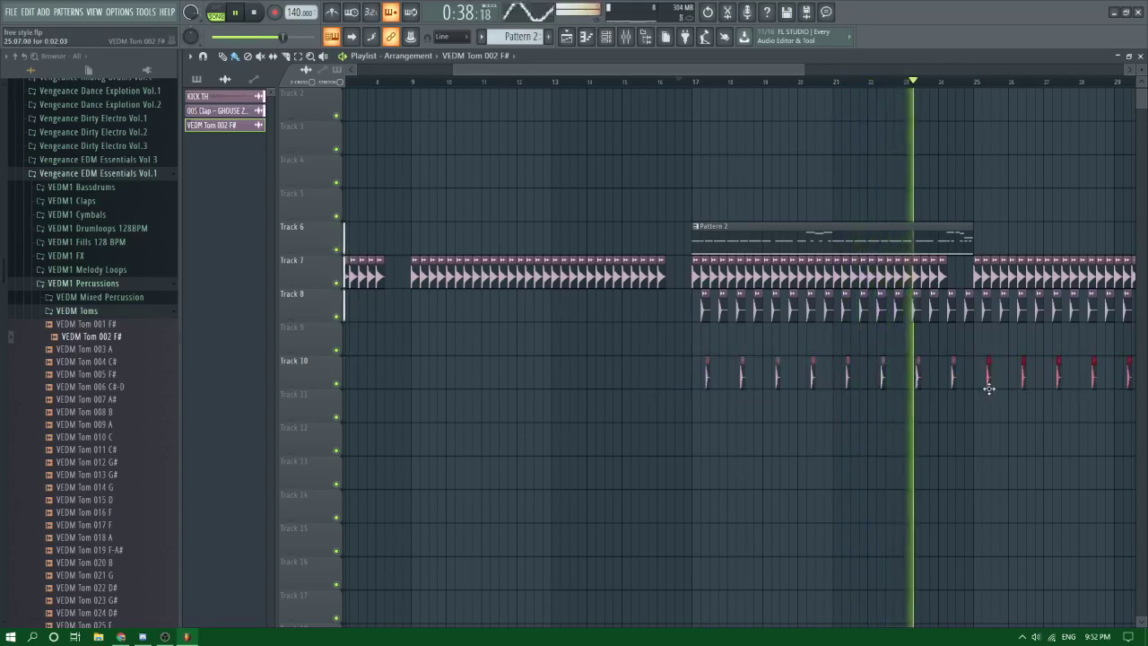
Step: Duplicate the Pattern 2 clip on Track 6 to start at bar 25
{"action": "left_click_drag", "start_coordinate": [987, 245], "coordinate": [739, 246]}
{"action": "left_click_drag", "start_coordinate": [739, 245], "coordinate": [1019, 245]}
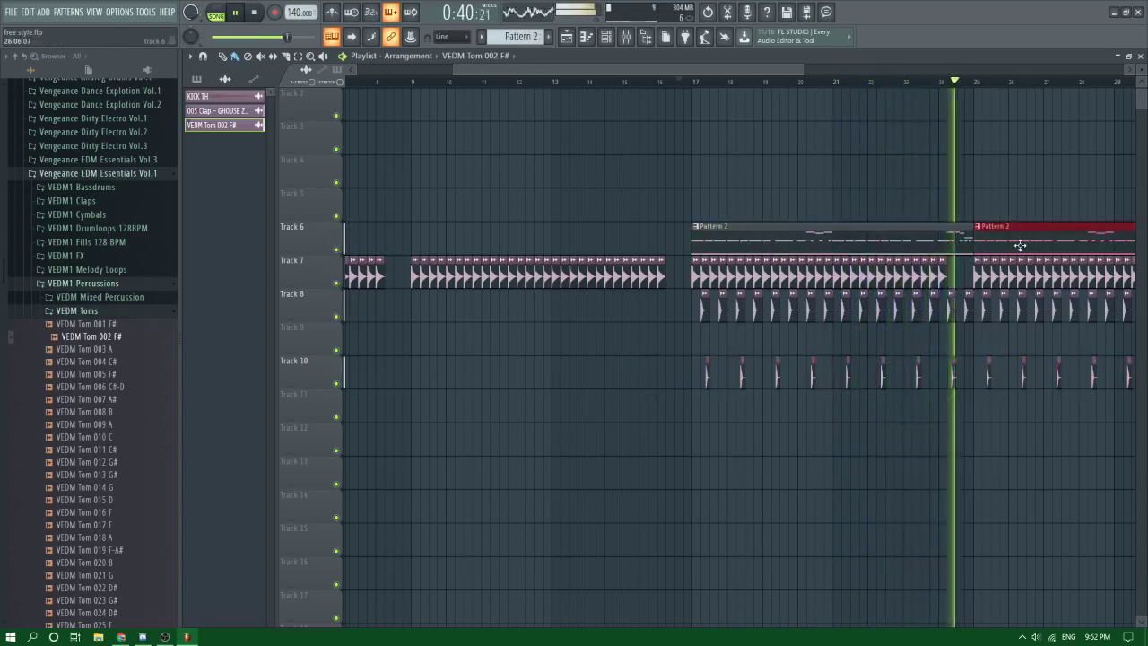
{"action": "scroll", "coordinate": [731, 266], "scroll_direction": "down", "scroll_amount": 4}
{"action": "right_click", "coordinate": [876, 181]}
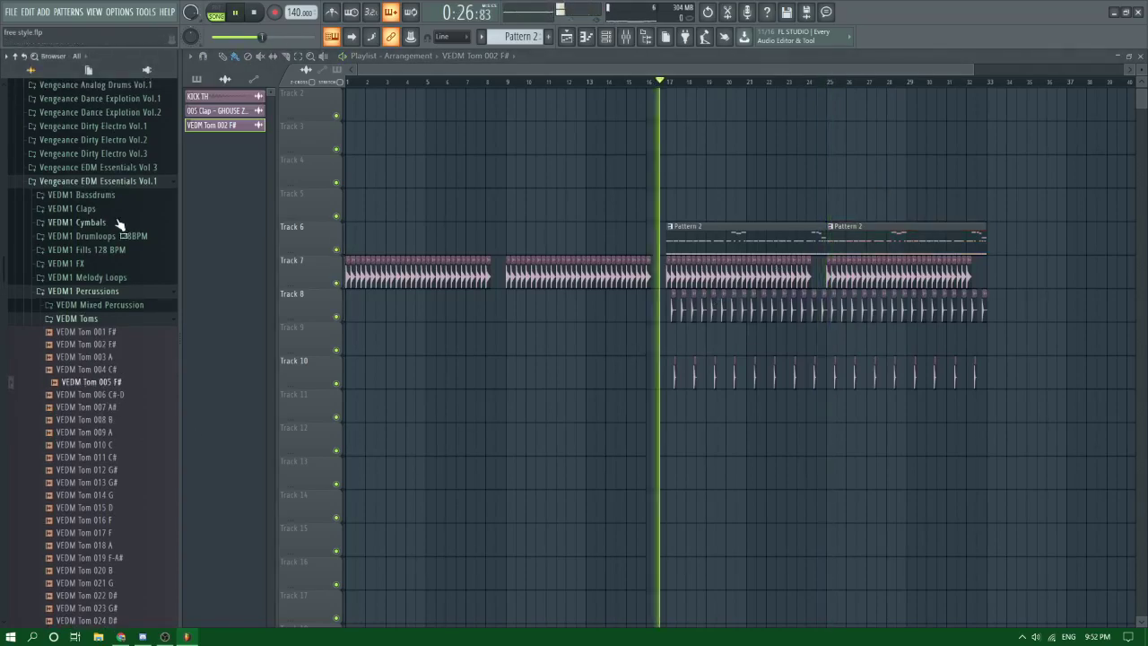
Step: Open the VEC3 Claps sample folder of Vengeance Essential Clubsounds Vol.3
{"action": "left_click", "coordinate": [129, 182]}
{"action": "left_click", "coordinate": [127, 360]}
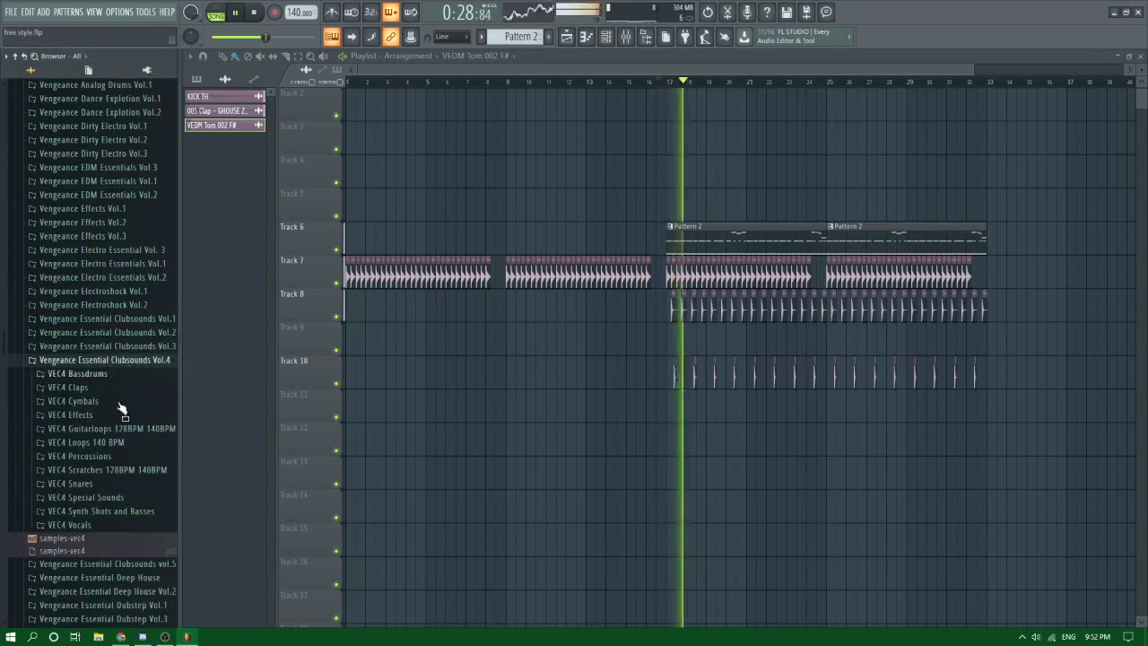
{"action": "left_click", "coordinate": [126, 347]}
{"action": "left_click", "coordinate": [68, 373]}
{"action": "left_click", "coordinate": [87, 250]}
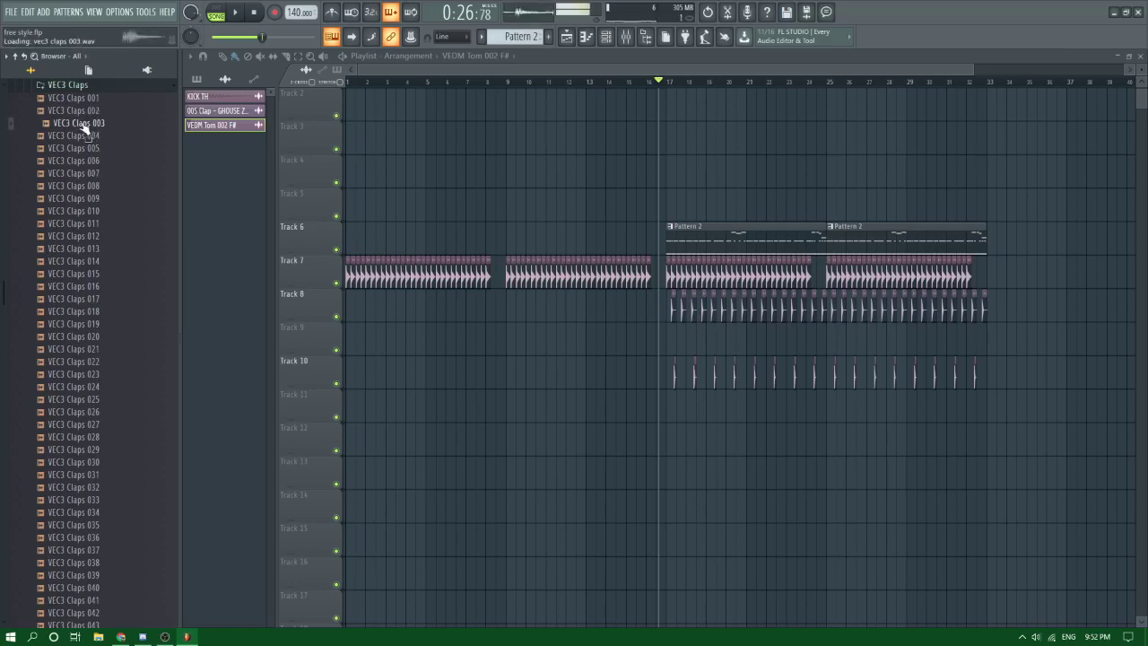
Step: Place VEC3 Claps 003 on Track 9 at step 9 of bar 17 and reverse the sample
{"action": "left_click_drag", "start_coordinate": [686, 337], "coordinate": [681, 339]}
{"action": "scroll", "coordinate": [674, 346], "scroll_direction": "up", "scroll_amount": 5}
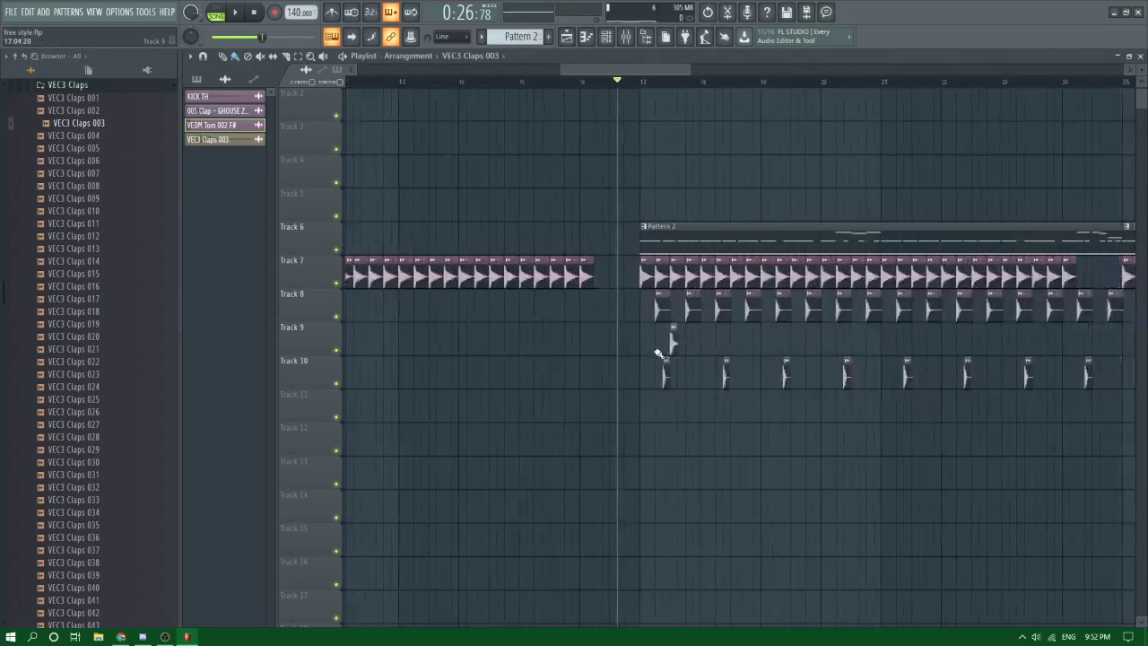
{"action": "double_click", "coordinate": [691, 342]}
{"action": "left_click", "coordinate": [483, 344]}
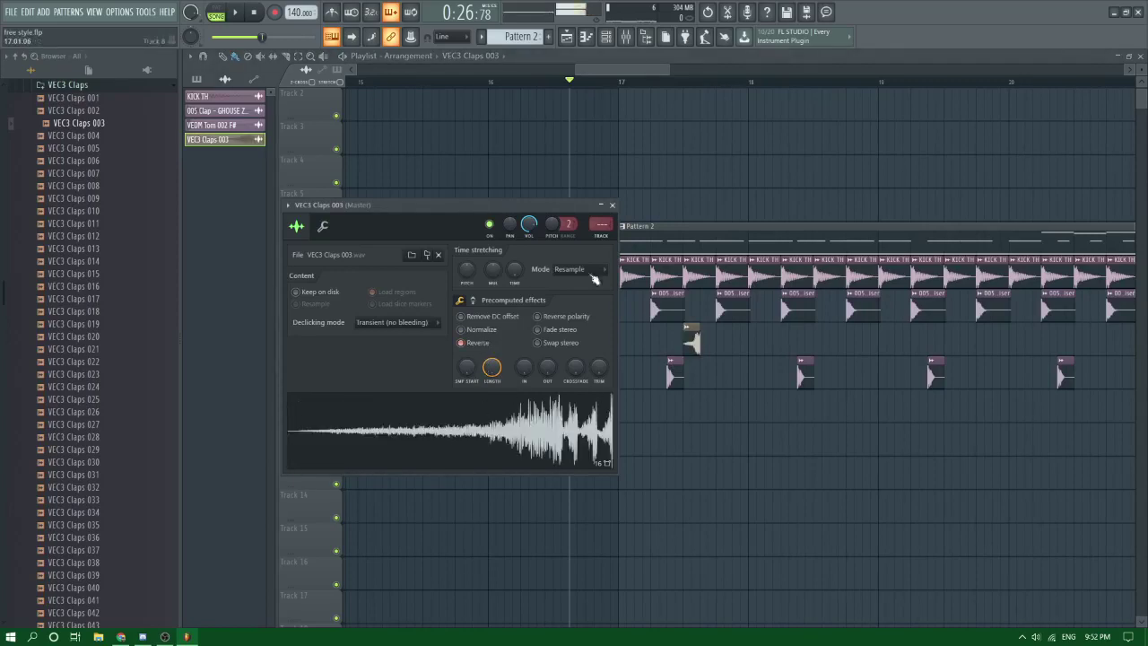
{"action": "key", "text": "Escape"}
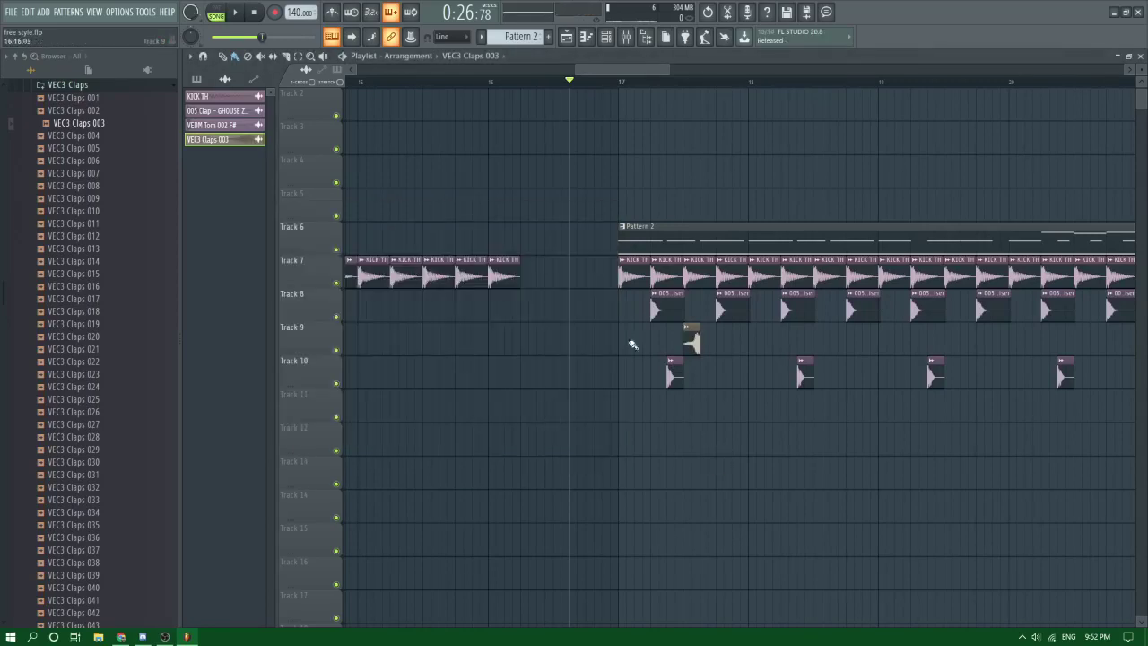
Step: Move the reversed VEC3 Claps 003 clip on Track 9 to bar 18, starting slightly ahead of step 9
{"action": "left_click", "coordinate": [692, 341]}
{"action": "key", "text": "Escape"}
{"action": "key", "text": "space"}
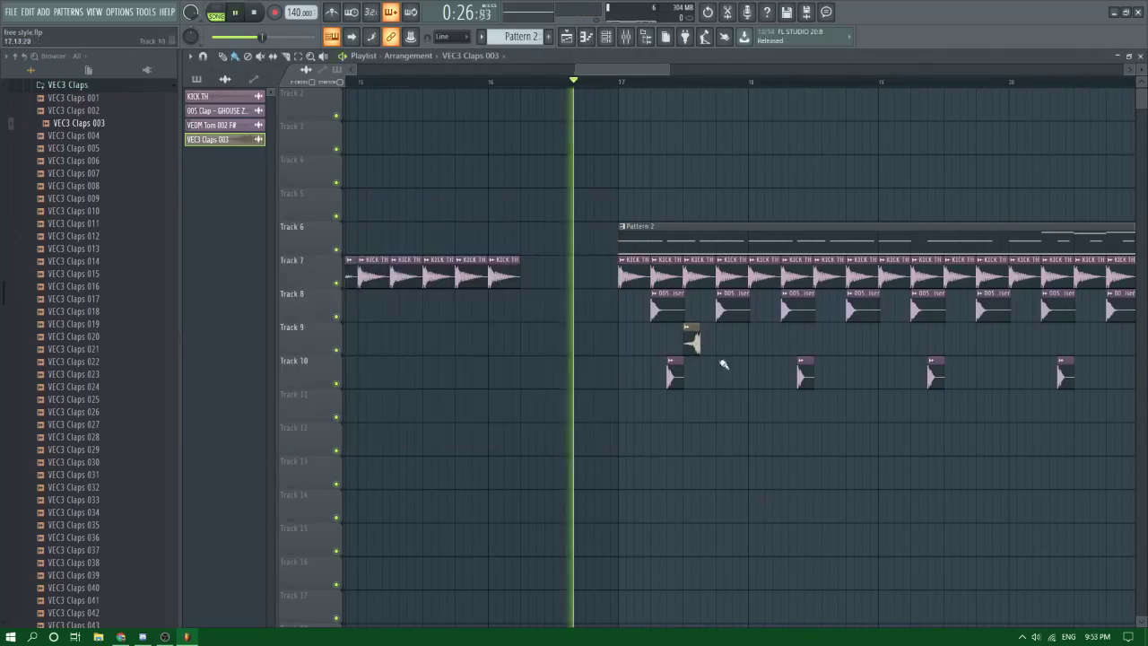
{"action": "scroll", "coordinate": [821, 347], "scroll_direction": "up", "scroll_amount": 6}
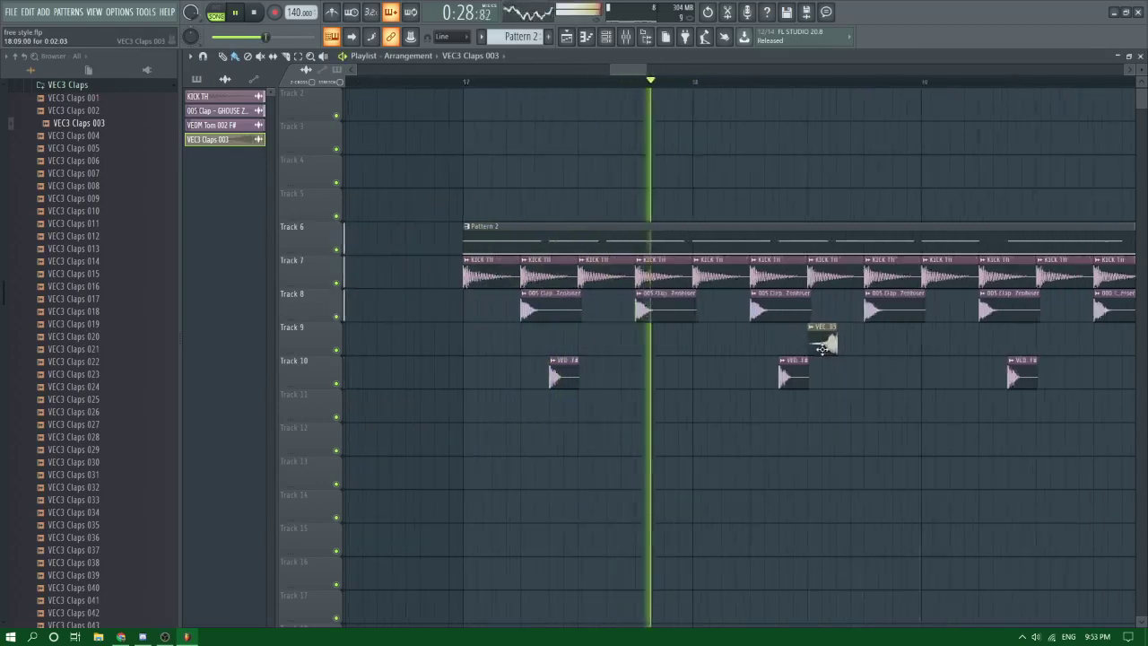
{"action": "scroll", "coordinate": [823, 353], "scroll_direction": "down", "scroll_amount": 6}
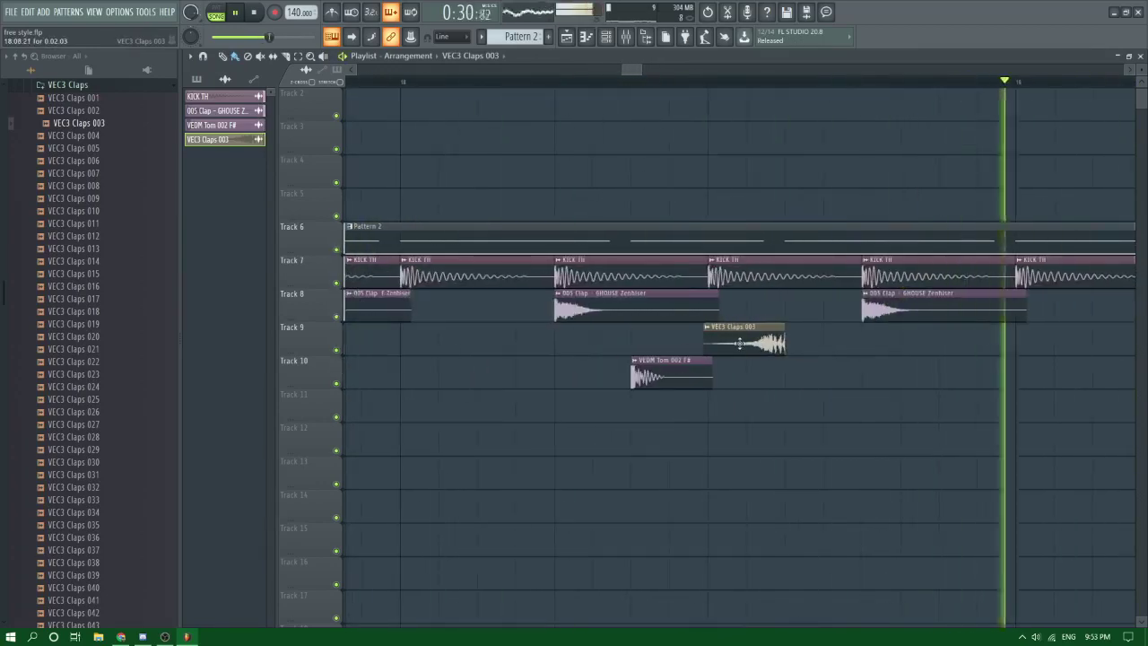
{"action": "key", "text": "space"}
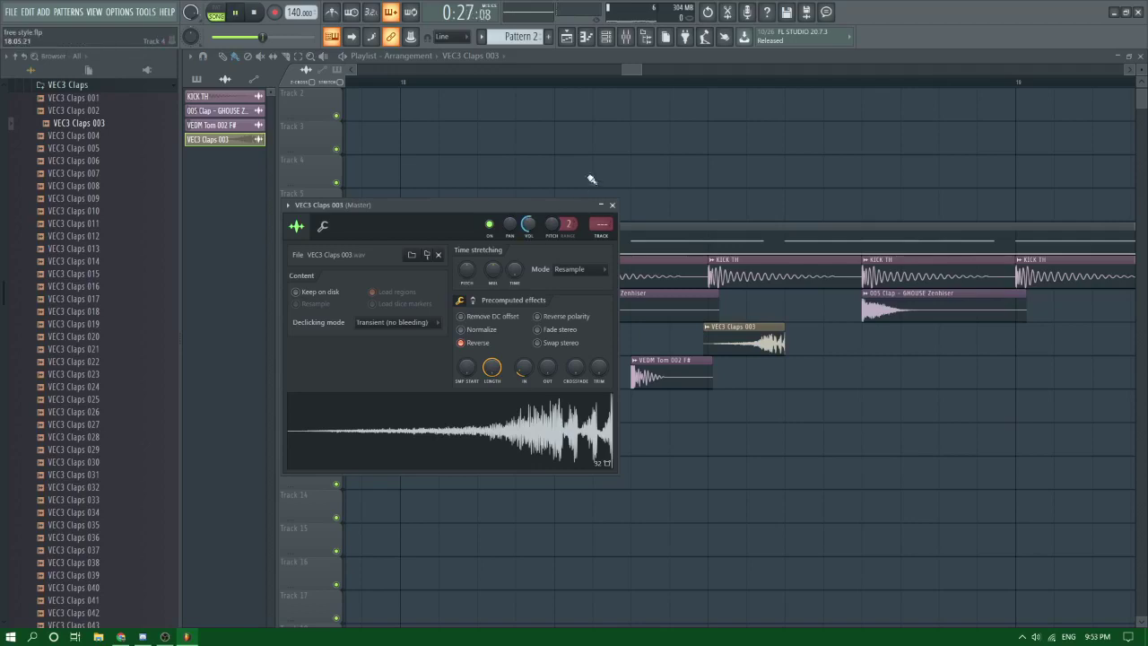
Step: Play back bar 18 repeatedly to check the reversed clap's timing against the kicks and the tom
{"action": "key", "text": "Escape"}
{"action": "key", "text": "space"}
{"action": "scroll", "coordinate": [587, 216], "scroll_direction": "down", "scroll_amount": 2}
{"action": "key", "text": "space"}
{"action": "scroll", "coordinate": [701, 363], "scroll_direction": "up", "scroll_amount": 3}
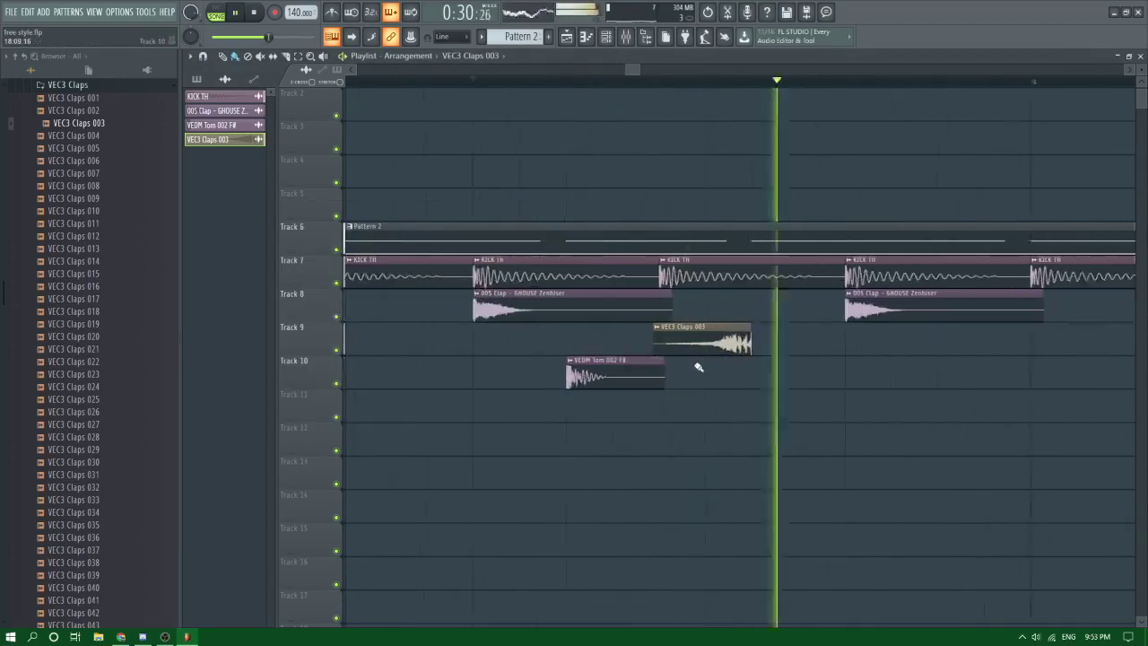
{"action": "scroll", "coordinate": [647, 359], "scroll_direction": "down", "scroll_amount": 5}
{"action": "key", "text": "space"}
{"action": "key", "text": "space"}
Step: Try shifting the reversed clap on Track 9 two steps further along in bar 18
{"action": "left_click_drag", "start_coordinate": [671, 339], "coordinate": [708, 334]}
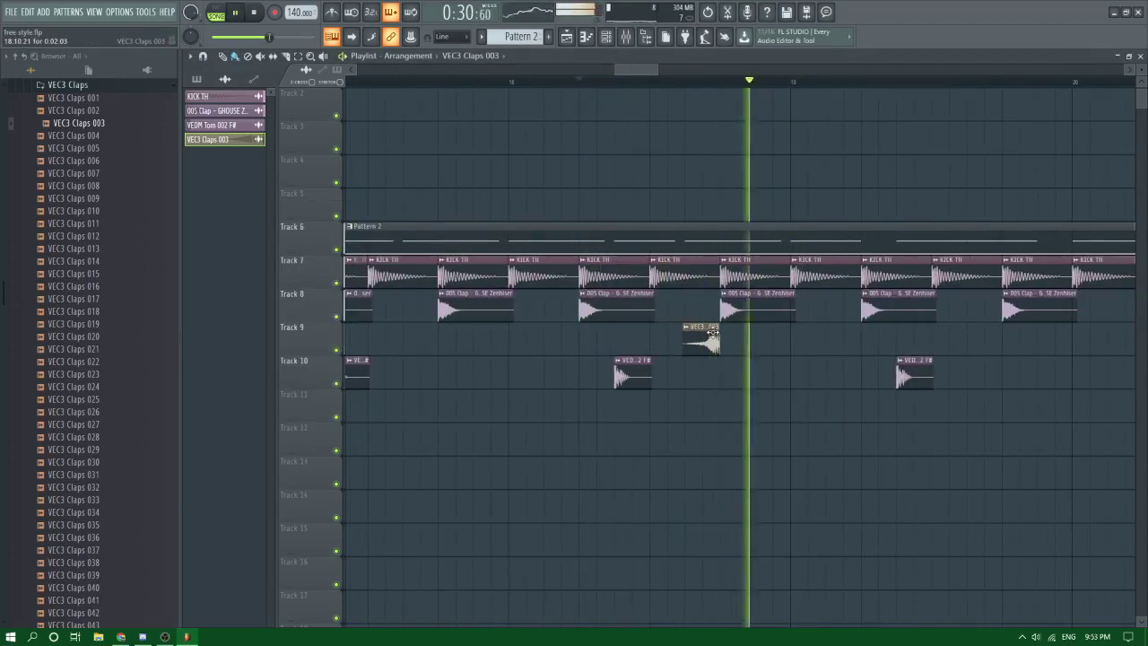
{"action": "scroll", "coordinate": [666, 332], "scroll_direction": "down", "scroll_amount": 2}
{"action": "key", "text": "space"}
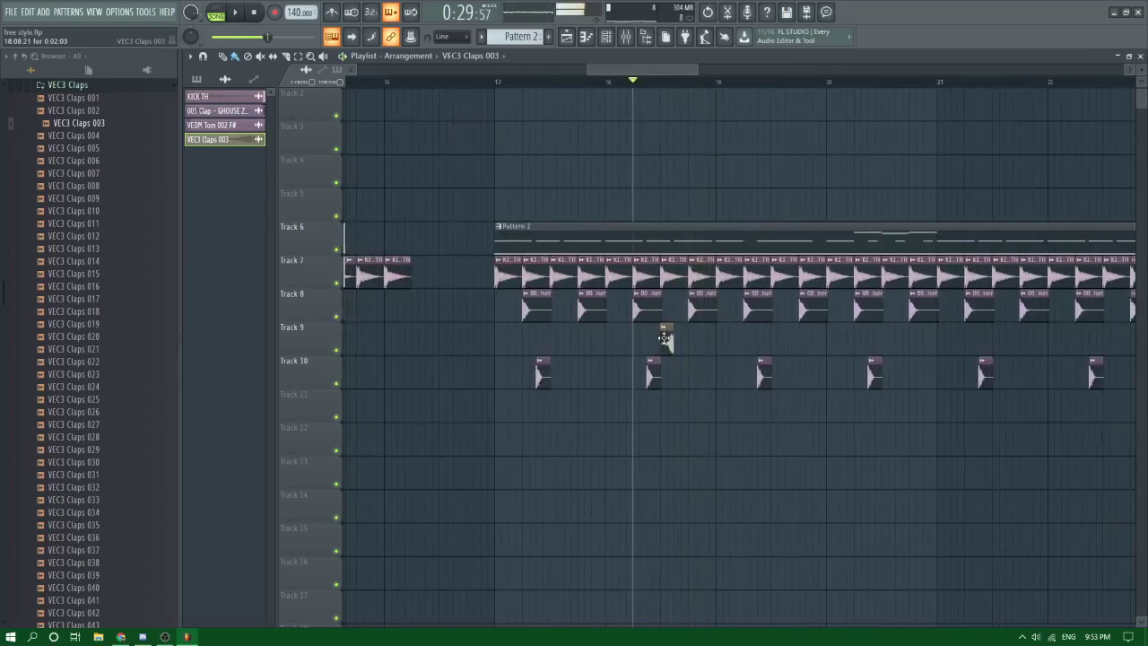
Step: Audition alternative samples such as VEC3 Claps 010 and 014 and play the drop to compare them with the reversed clap
{"action": "double_click", "coordinate": [666, 336]}
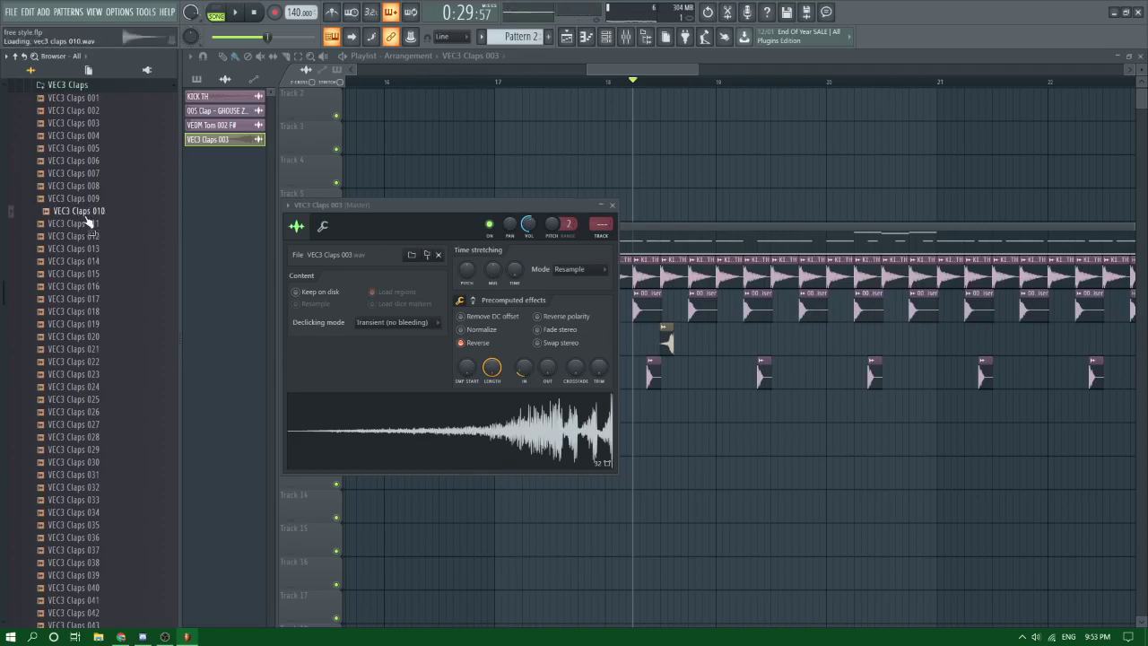
{"action": "key", "text": "space"}
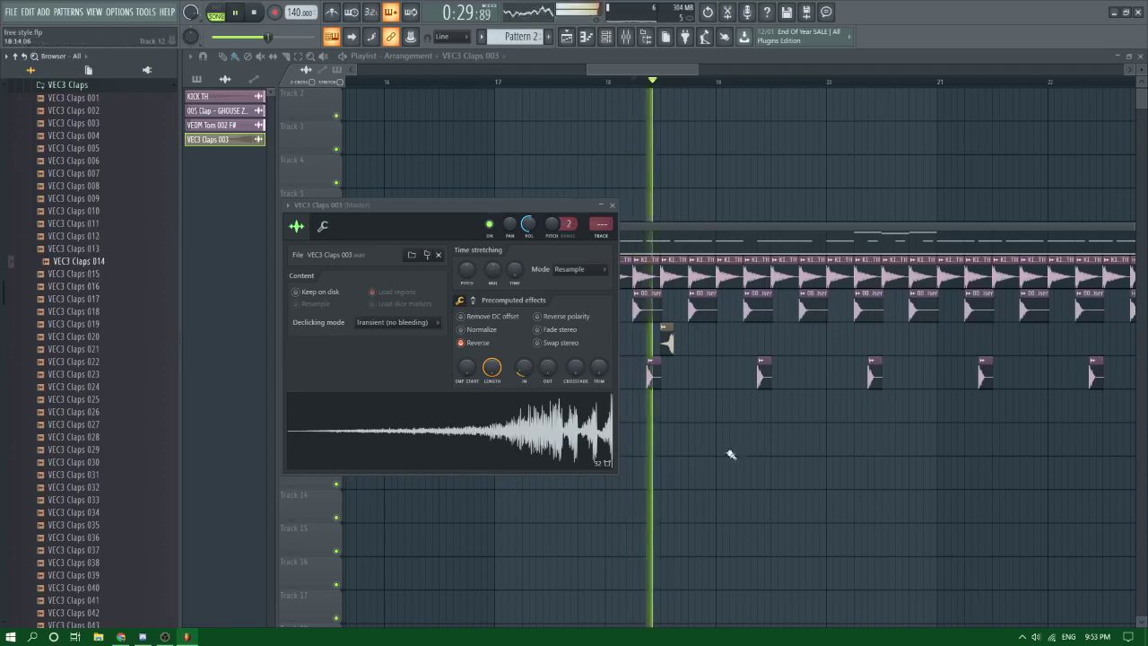
{"action": "right_click", "coordinate": [727, 454]}
{"action": "key", "text": "space"}
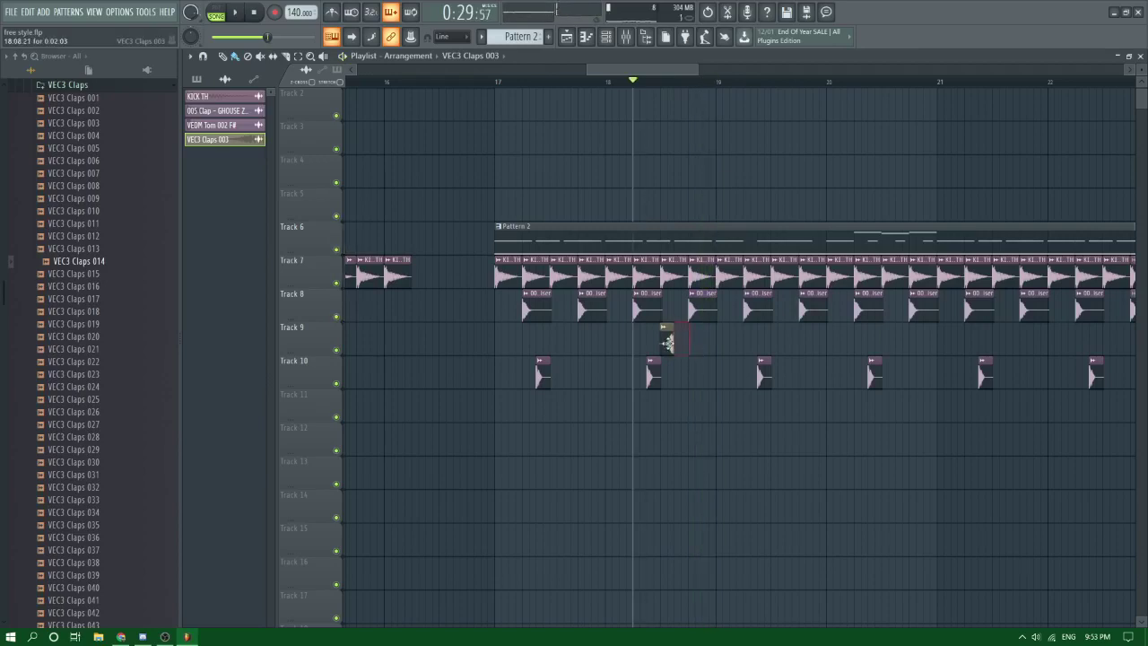
Step: Lengthen the fade-in of the reversed VEC3 Claps 003 sample and play the drop from bar 18
{"action": "double_click", "coordinate": [668, 343]}
{"action": "left_click_drag", "start_coordinate": [646, 442], "coordinate": [541, 442]}
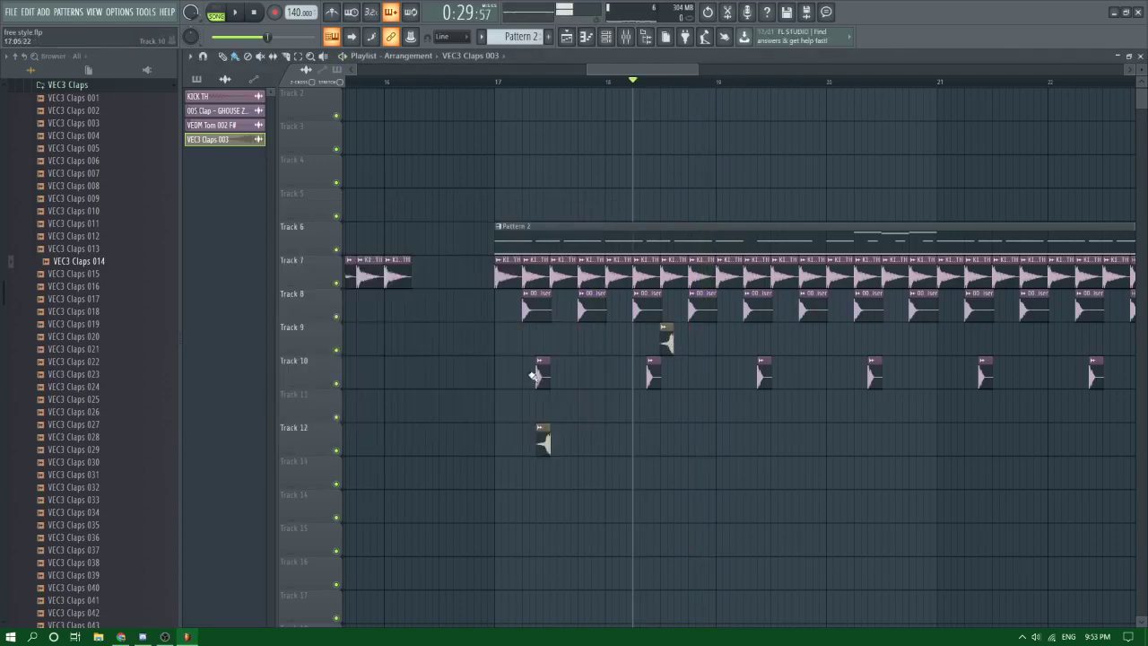
{"action": "left_click", "coordinate": [664, 328]}
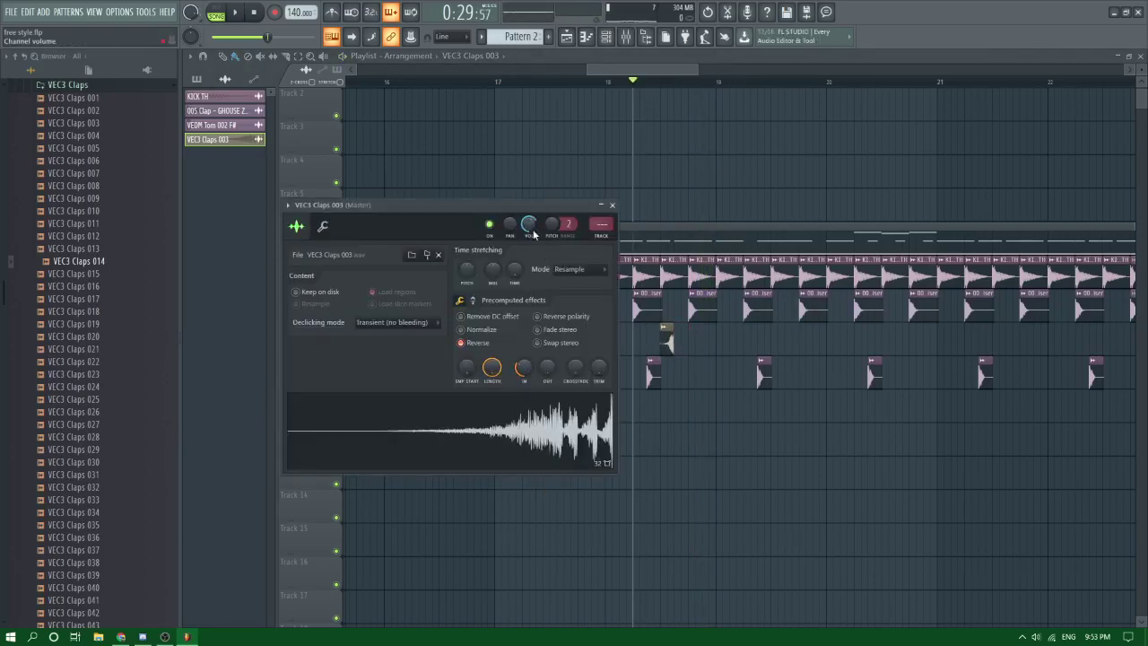
{"action": "key", "text": "Escape"}
{"action": "key", "text": "space"}
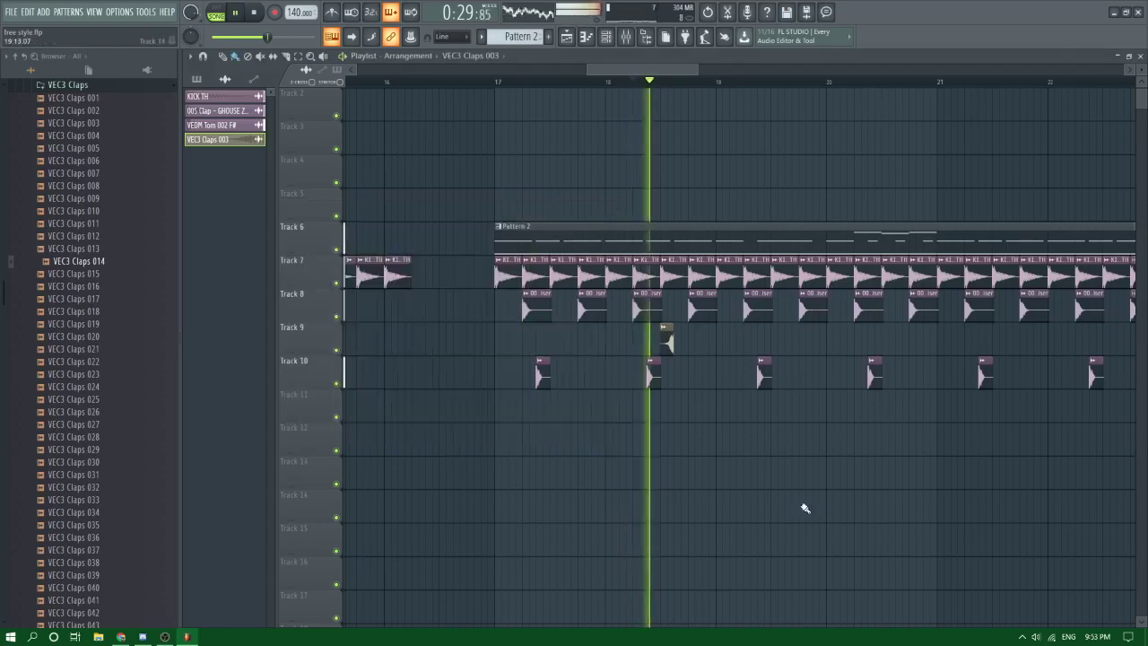
Step: Copy the reversed clap along Track 9 to just before step 9 of every second bar from 20 through 32
{"action": "left_click", "coordinate": [936, 344]}
{"action": "left_click_drag", "start_coordinate": [936, 343], "coordinate": [1067, 350]}
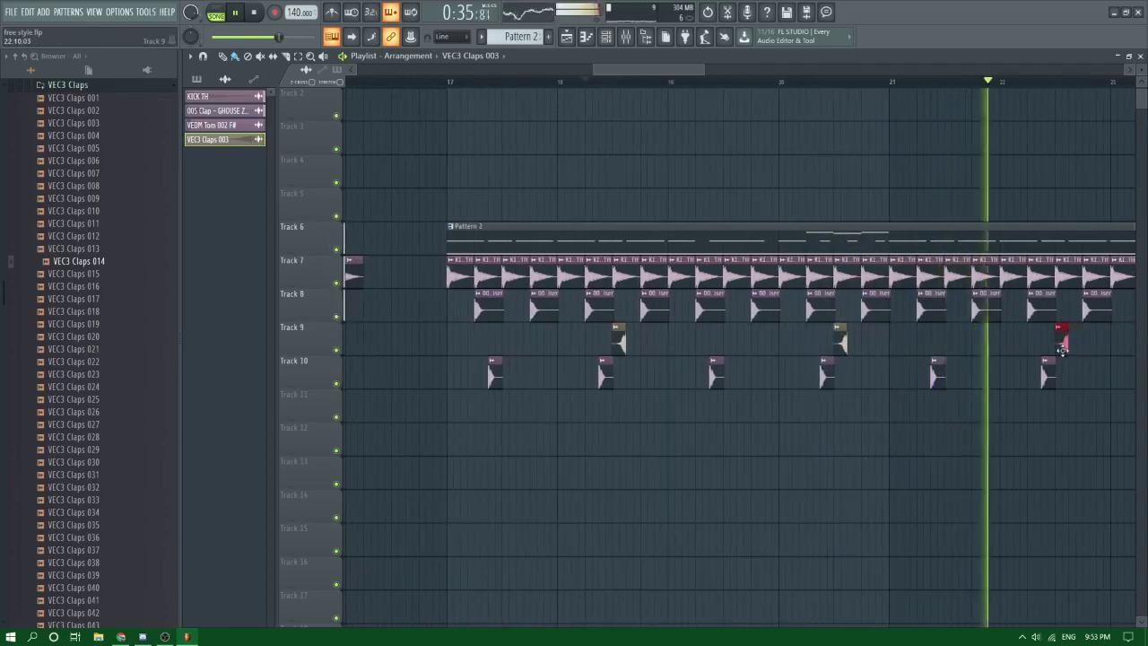
{"action": "scroll", "coordinate": [666, 335], "scroll_direction": "down", "scroll_amount": 6}
{"action": "left_click_drag", "start_coordinate": [825, 339], "coordinate": [849, 342]}
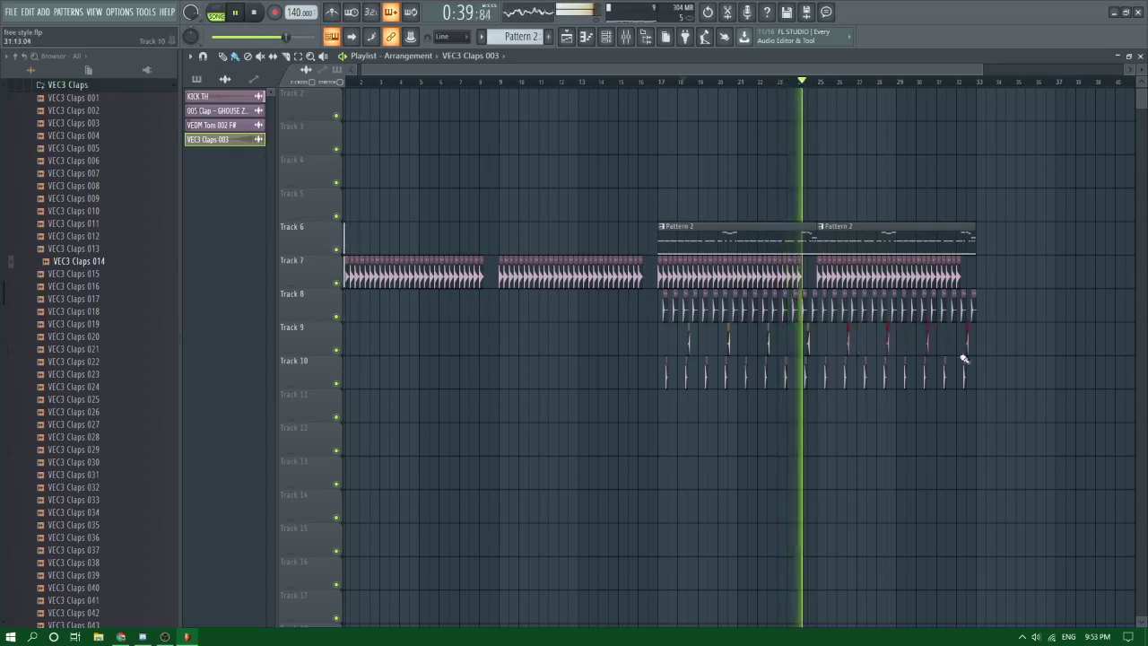
{"action": "left_click", "coordinate": [1048, 355], "text": "ctrl"}
{"action": "key", "text": "space"}
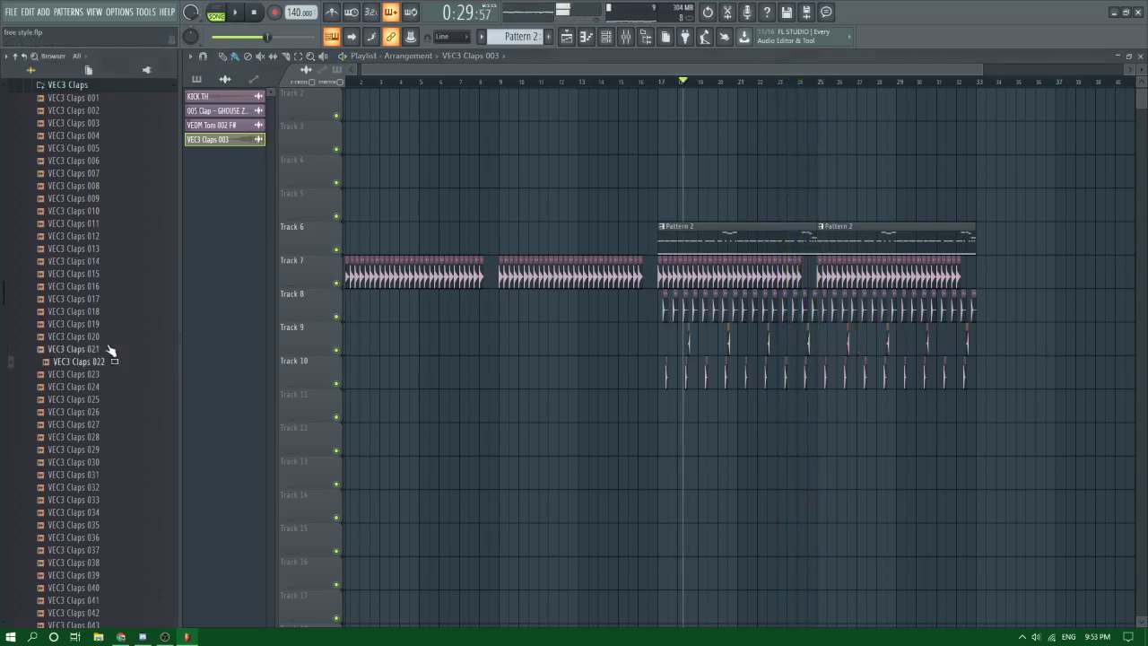
Step: Preview the VEC3 Claps 020 sample and create a new empty pattern named Pattern 3
{"action": "left_click", "coordinate": [109, 337]}
{"action": "key", "text": "space"}
{"action": "left_click", "coordinate": [549, 37]}
{"action": "key", "text": "Return"}
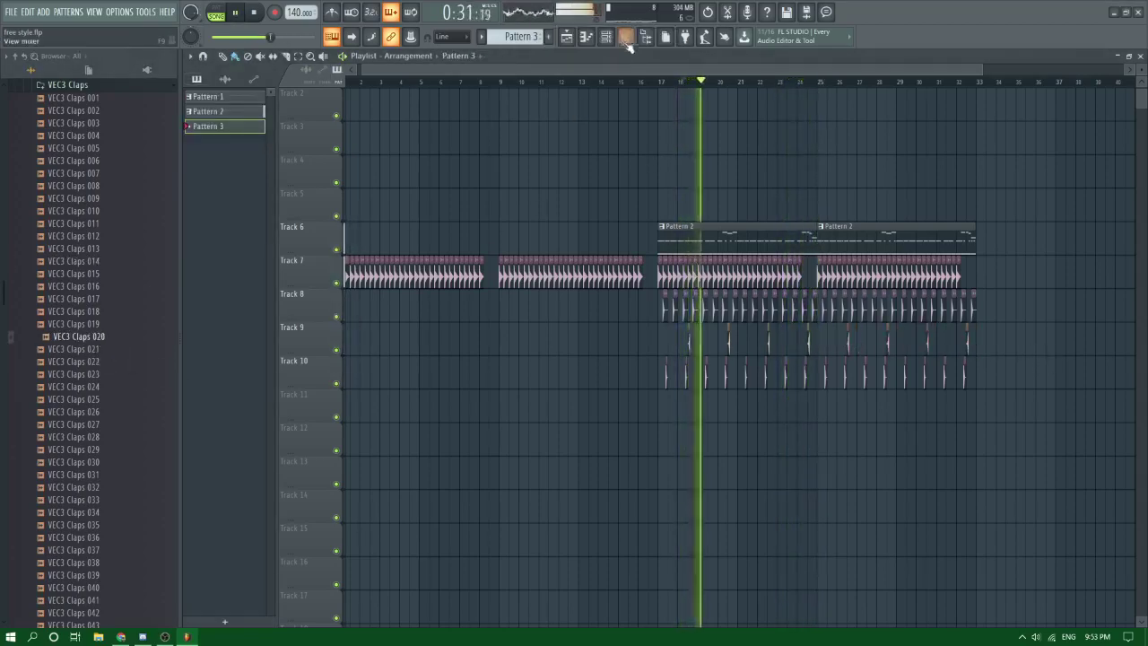
Step: Show the Unsorted channel group in the Channel rack
{"action": "left_click", "coordinate": [606, 38]}
{"action": "left_click", "coordinate": [527, 251]}
{"action": "left_click", "coordinate": [534, 303]}
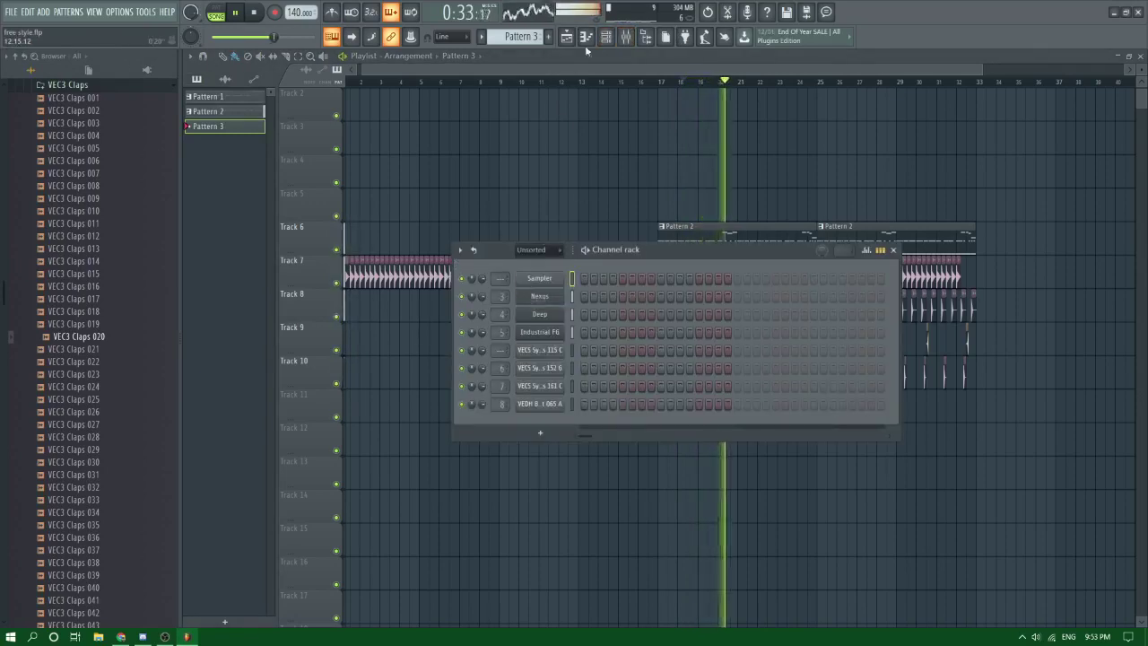
Step: Show the mixer and add a Spire_x64_v1.5.1 instrument channel for Pattern 3
{"action": "left_click", "coordinate": [539, 433]}
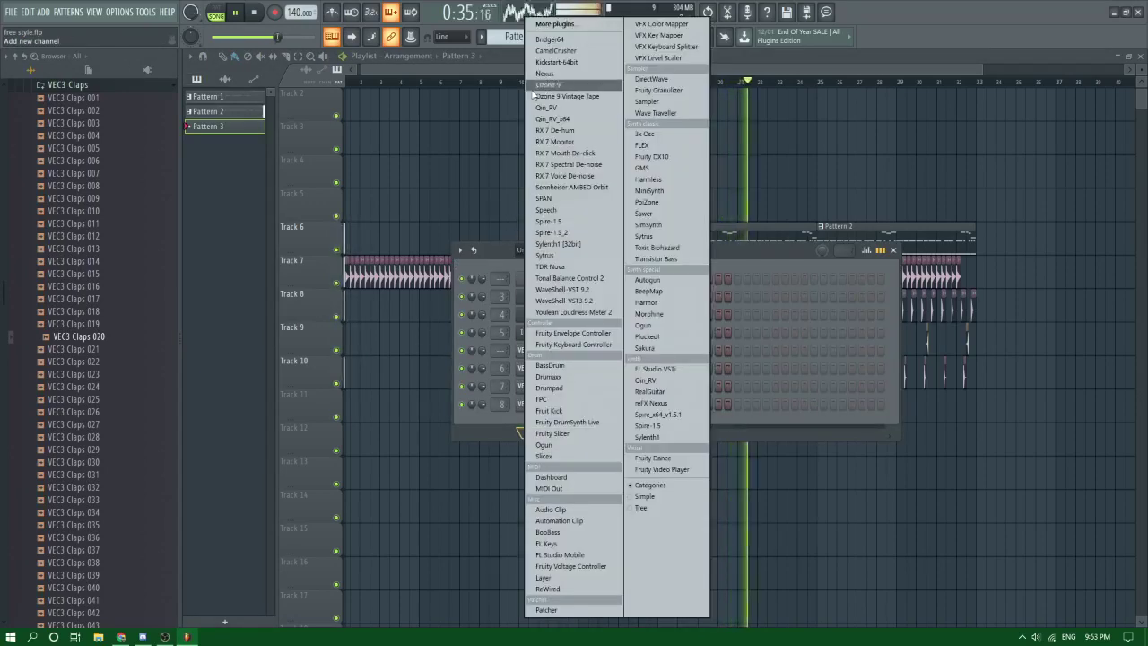
{"action": "left_click", "coordinate": [792, 135]}
{"action": "key", "text": "space"}
{"action": "left_click", "coordinate": [626, 38]}
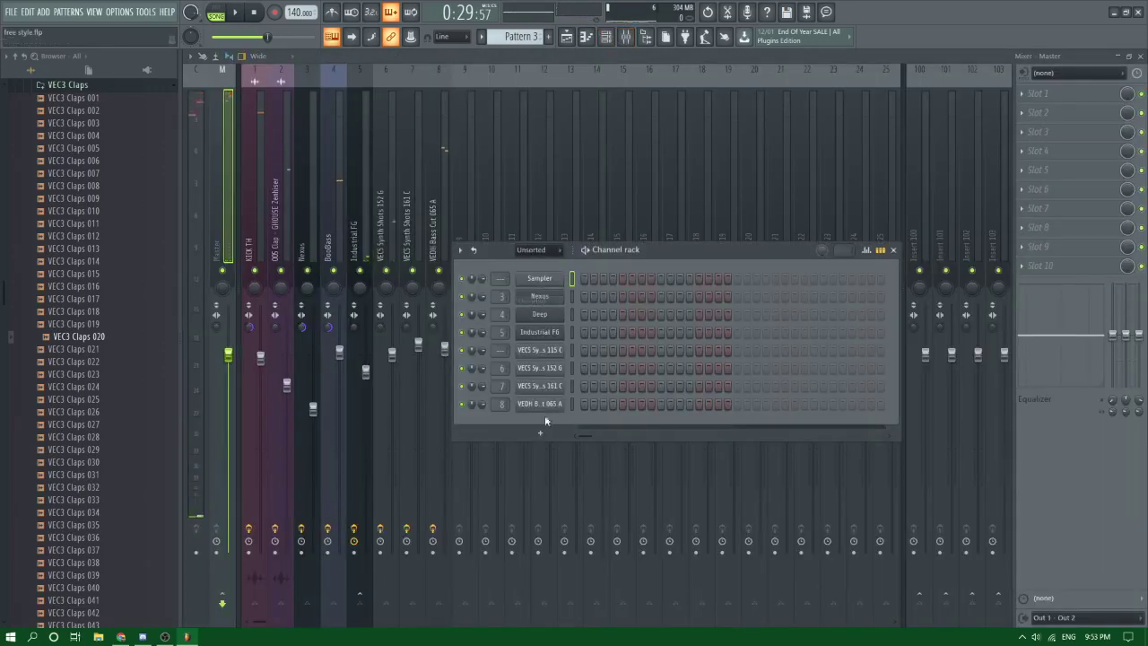
{"action": "left_click", "coordinate": [540, 433]}
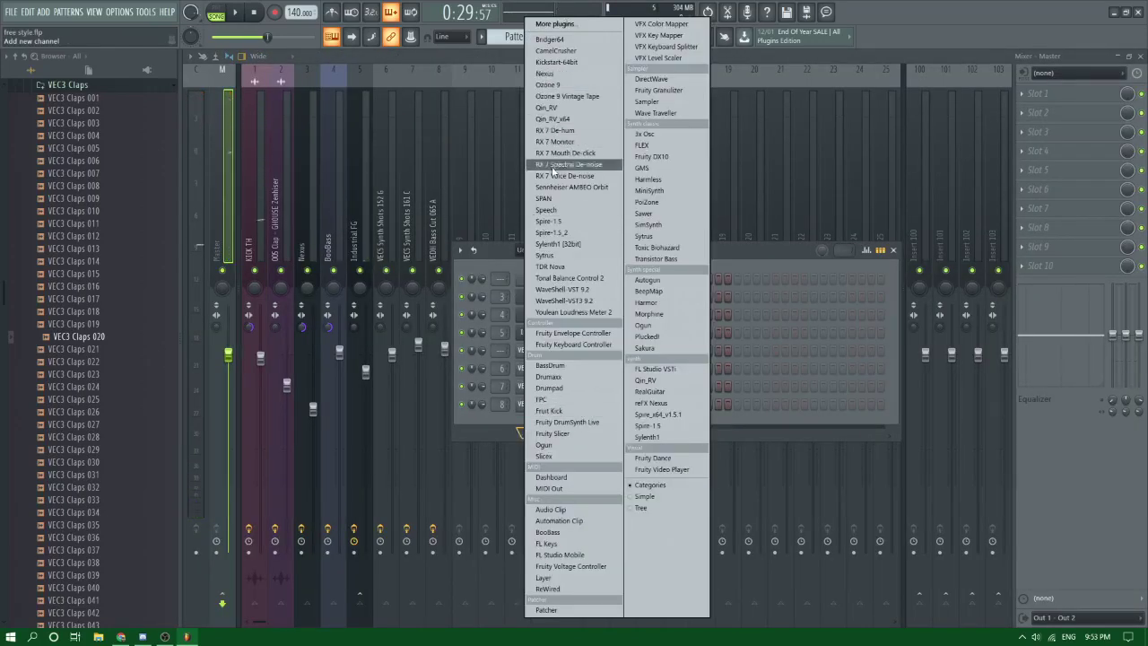
{"action": "left_click", "coordinate": [656, 417]}
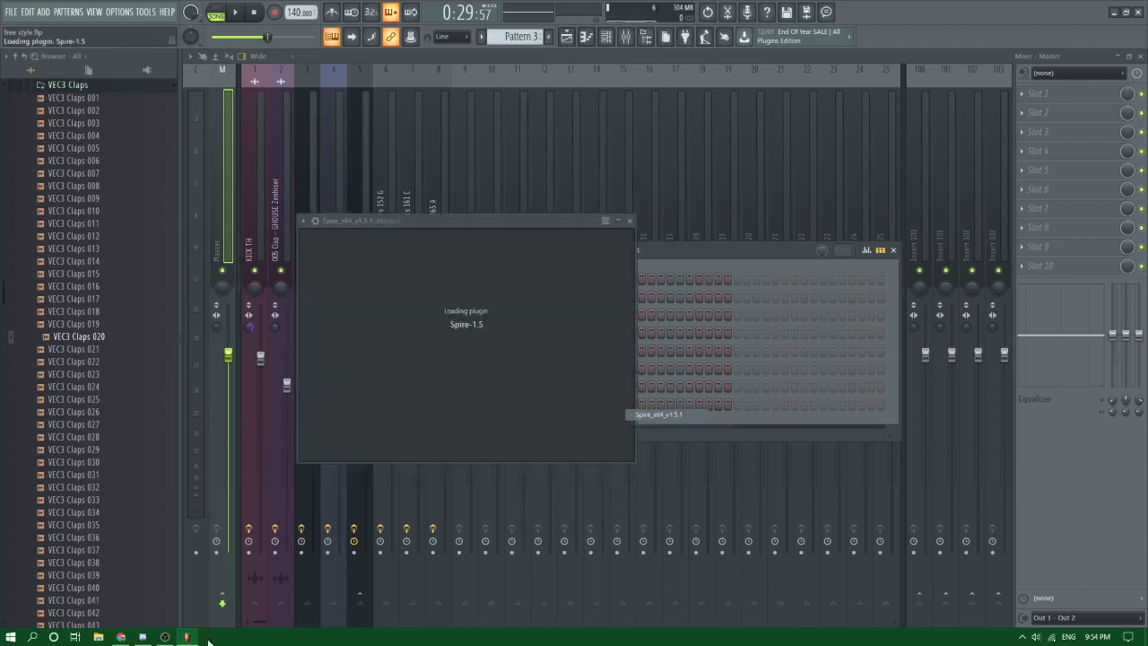
Step: Switch to the Facebook Live Producer page in Chrome and react with Sad to the comment "Remix song man bro"
{"action": "left_click", "coordinate": [121, 637]}
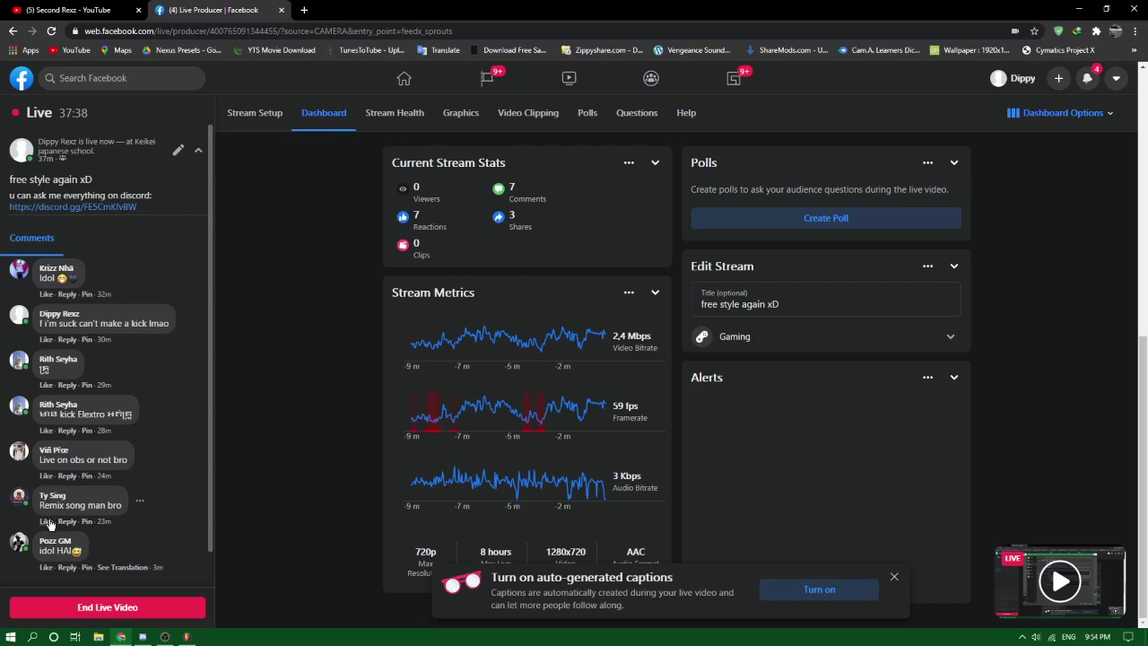
{"action": "mouse_move", "coordinate": [61, 520]}
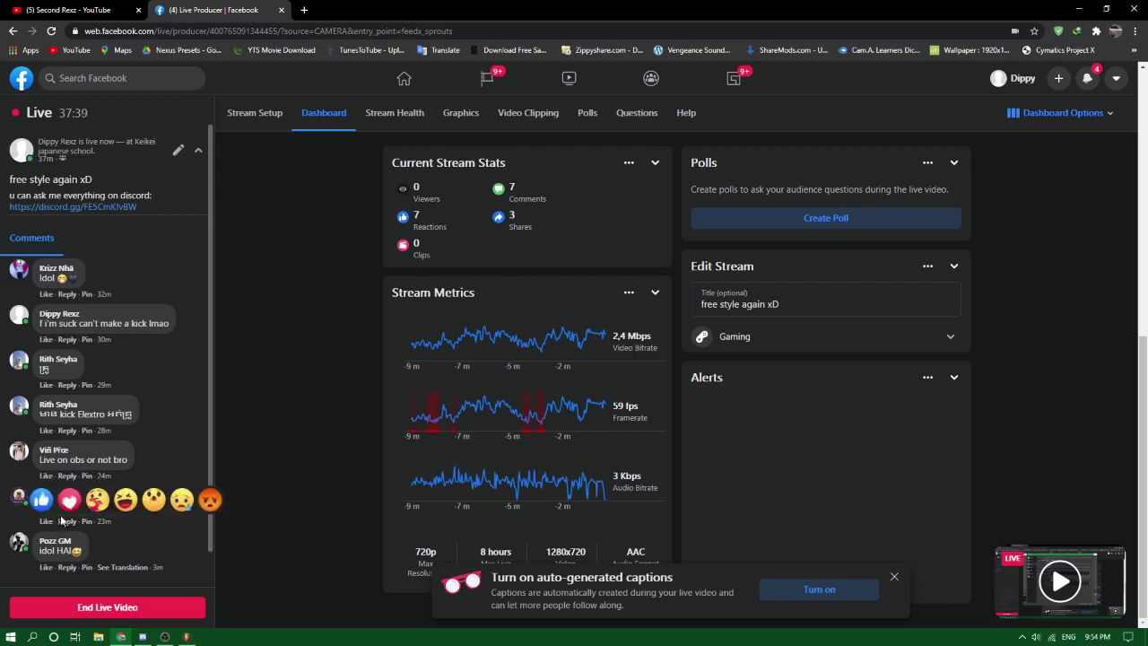
{"action": "left_click", "coordinate": [182, 501]}
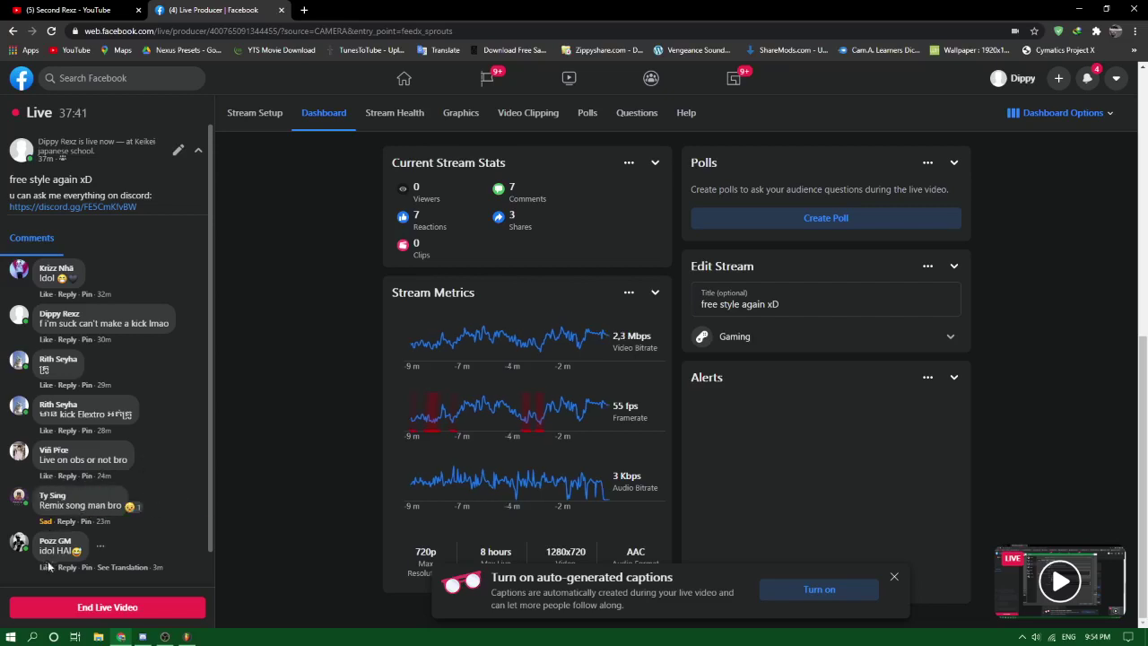
Step: Reply "tver lg ng b haha" to the comment "Remix song man bro" and return to the comment list
{"action": "mouse_move", "coordinate": [48, 569]}
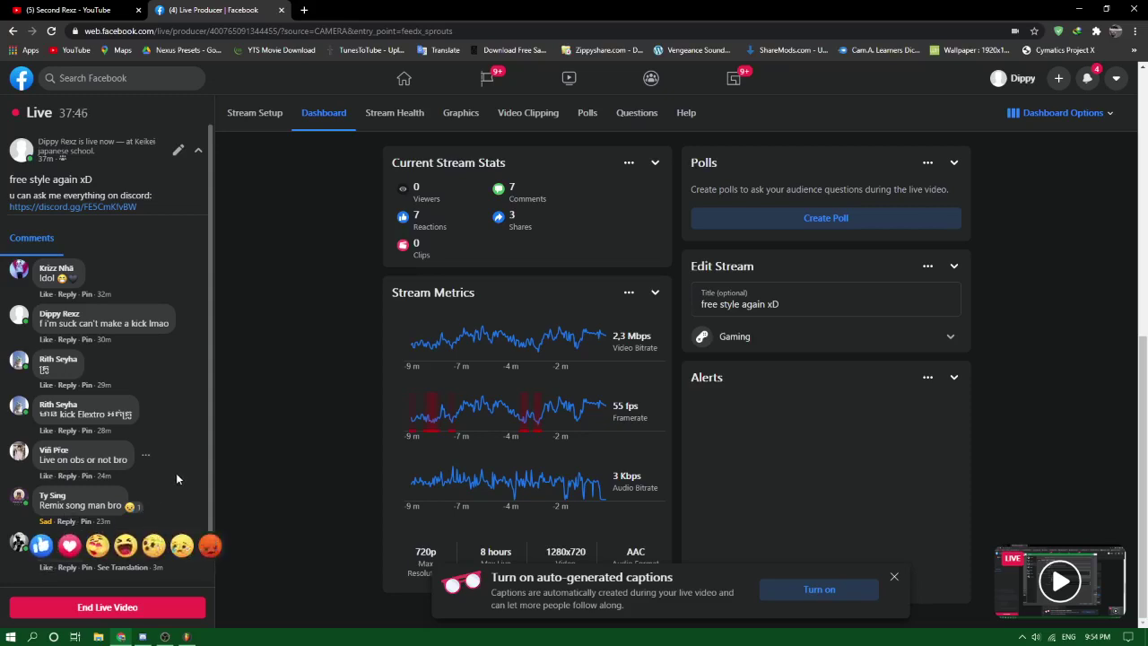
{"action": "left_click", "coordinate": [93, 526]}
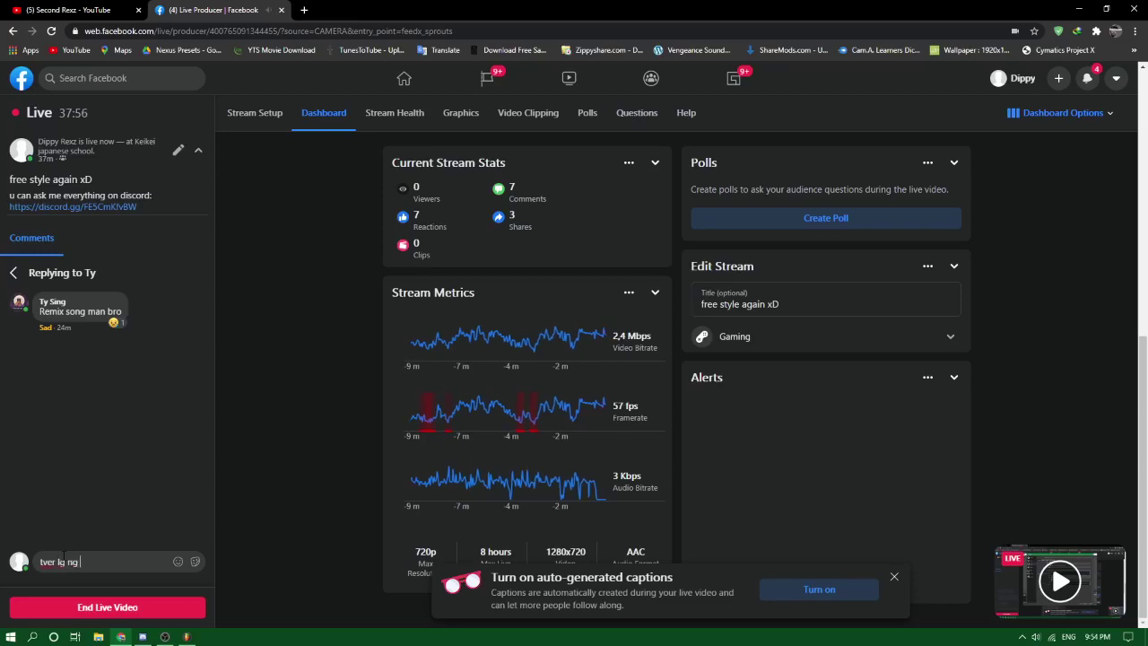
{"action": "key", "text": "Return"}
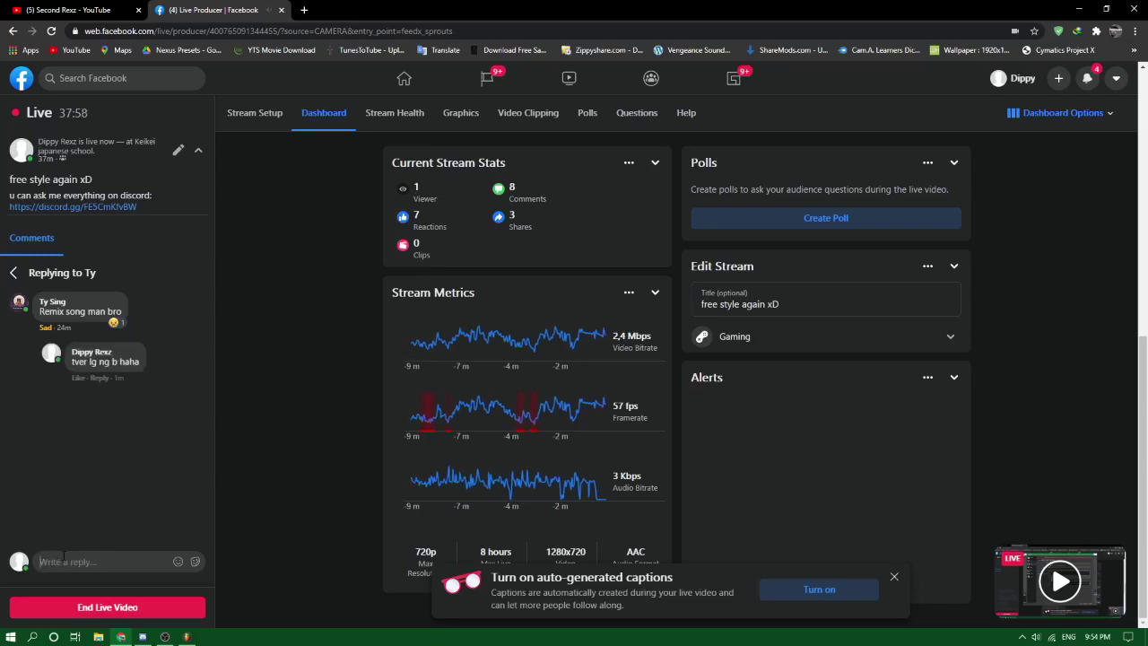
{"action": "left_click", "coordinate": [14, 273]}
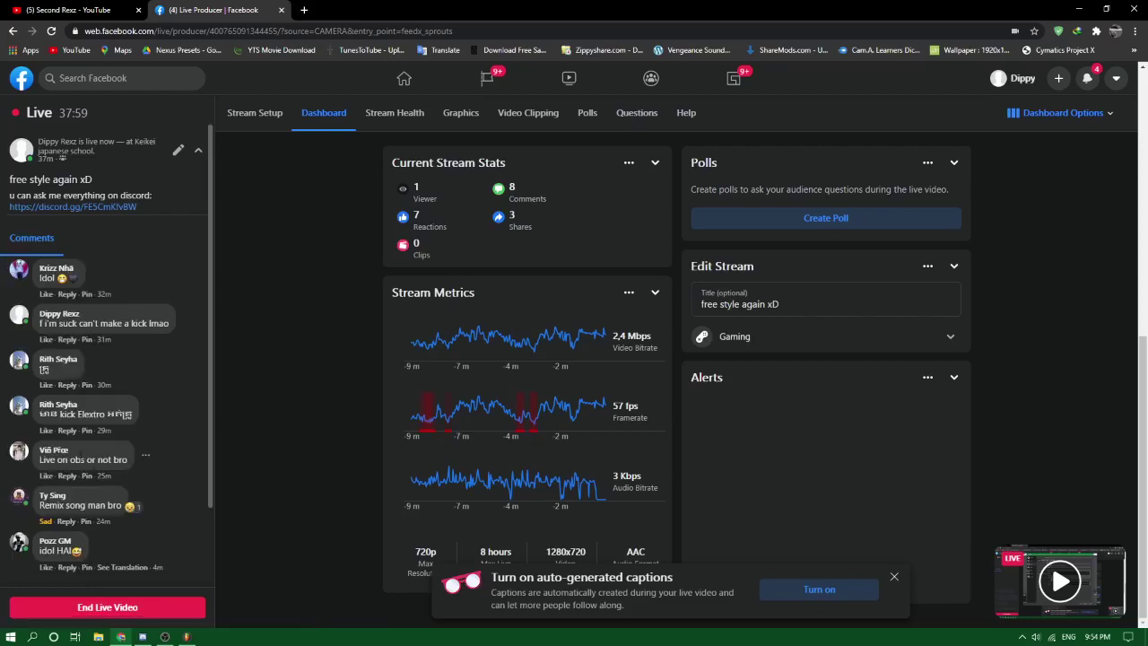
Step: React with Care to the comment "Live on obs or not bro"
{"action": "mouse_move", "coordinate": [49, 477]}
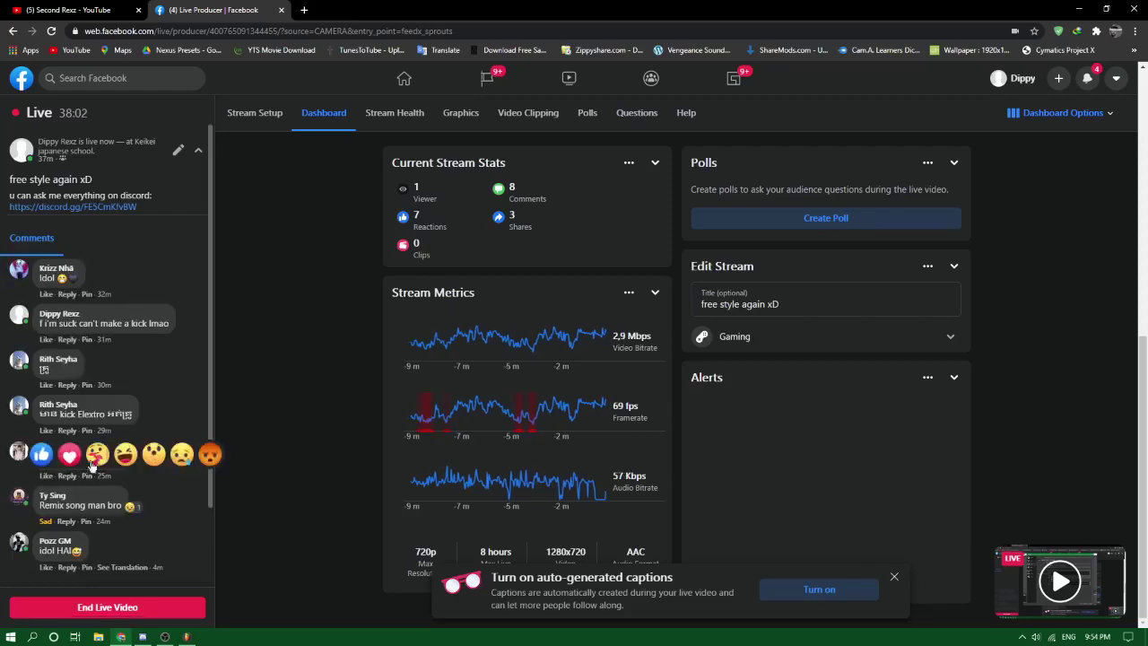
{"action": "left_click", "coordinate": [98, 455]}
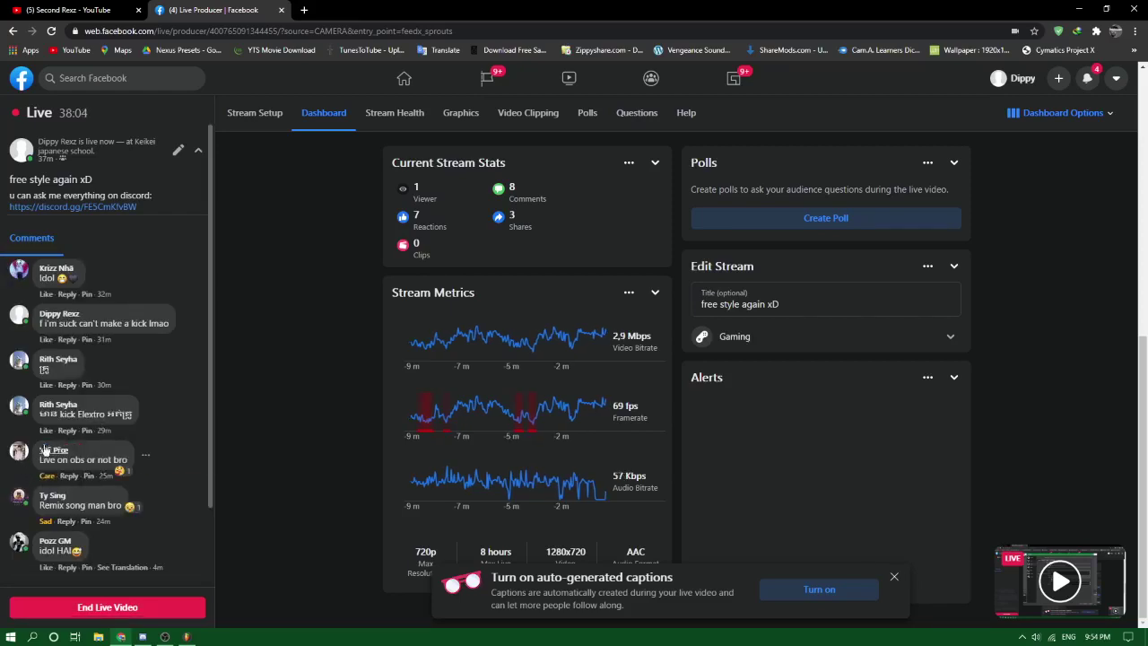
{"action": "scroll", "coordinate": [50, 475], "scroll_direction": "down", "scroll_amount": 2}
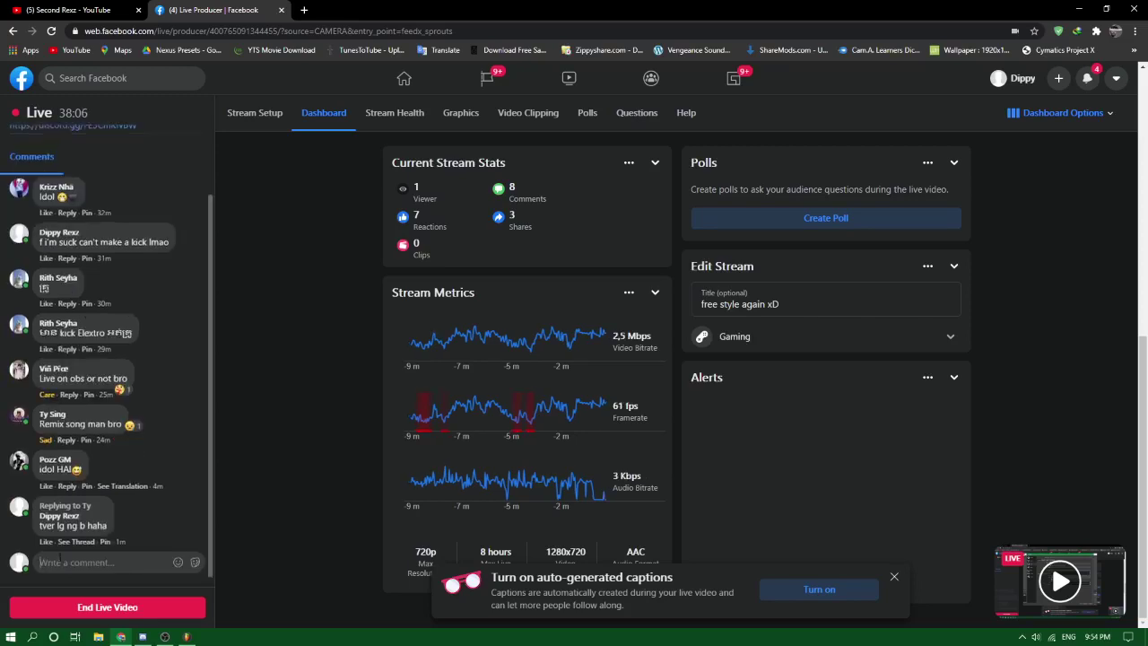
Step: React with Haha to the comment "idol HAI" and switch back to FL Studio
{"action": "mouse_move", "coordinate": [45, 487]}
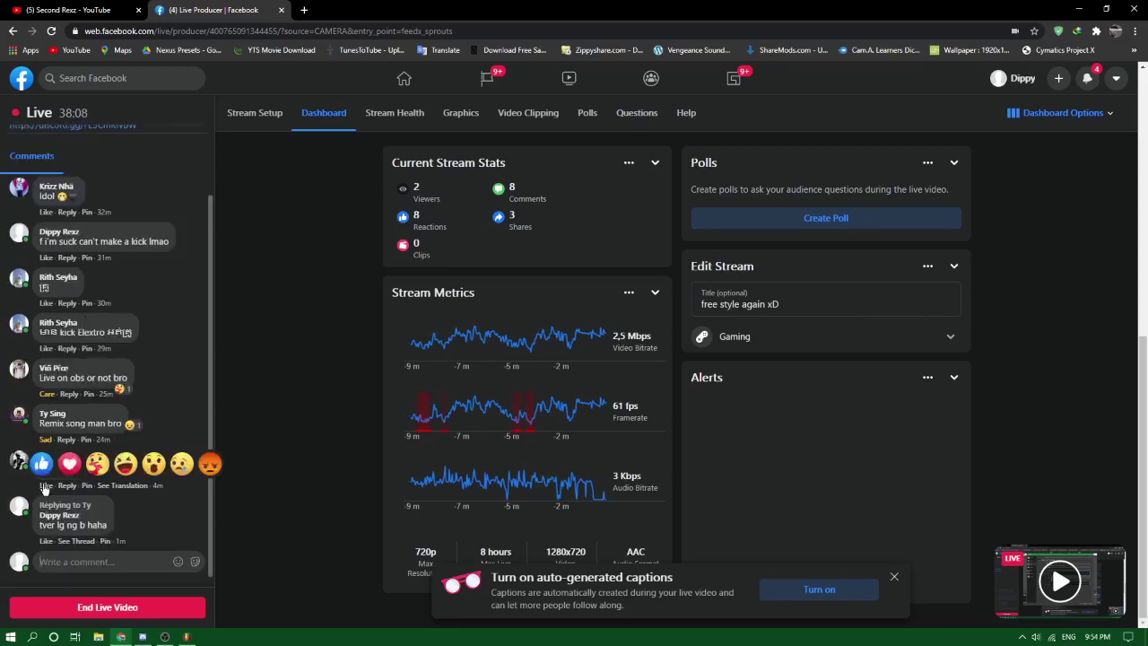
{"action": "left_click", "coordinate": [126, 463]}
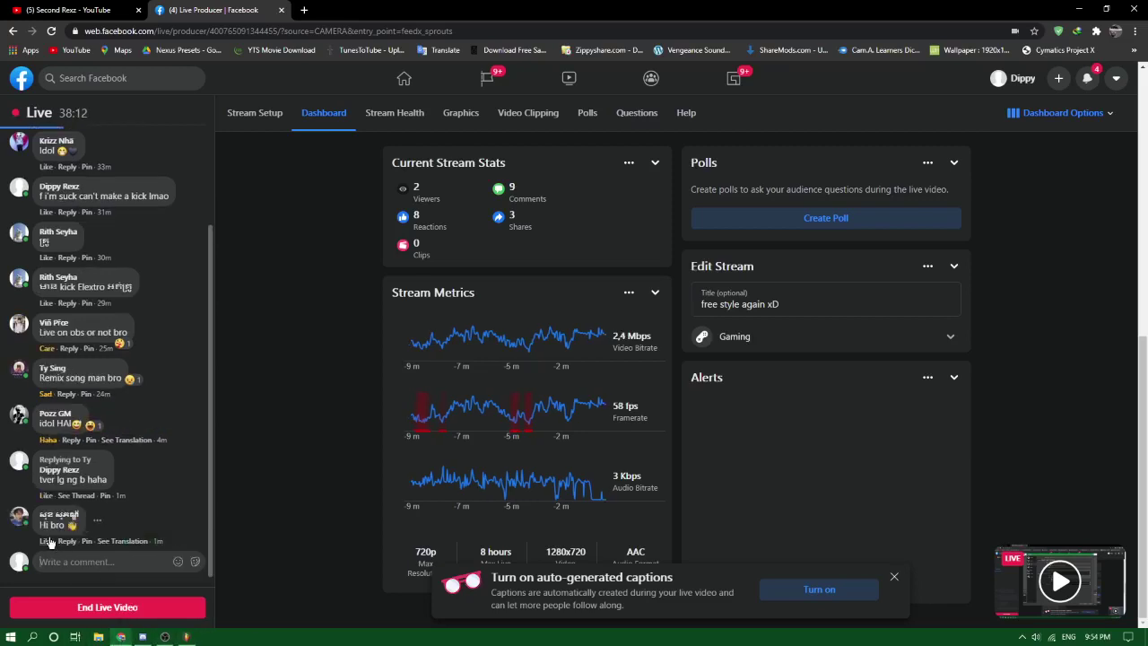
{"action": "left_click", "coordinate": [186, 637]}
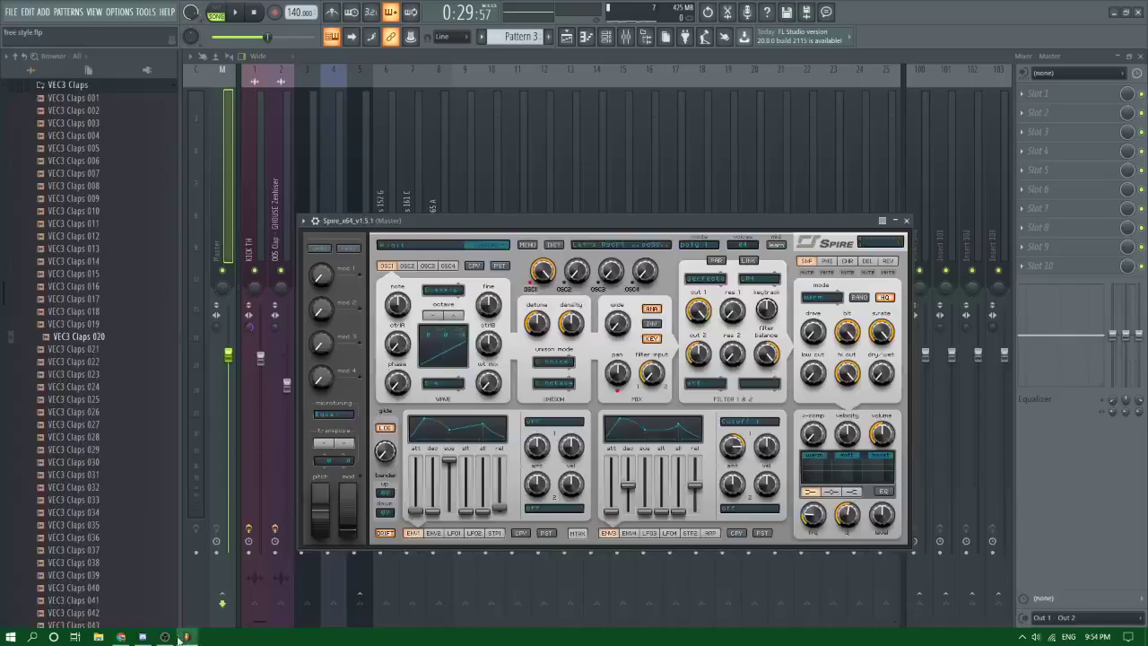
Step: Open Spire's preset library, choose the Alonso Sound - Rising Star Vol.1 bank and reposition the plugin window
{"action": "key", "text": "c"}
{"action": "left_click", "coordinate": [500, 245]}
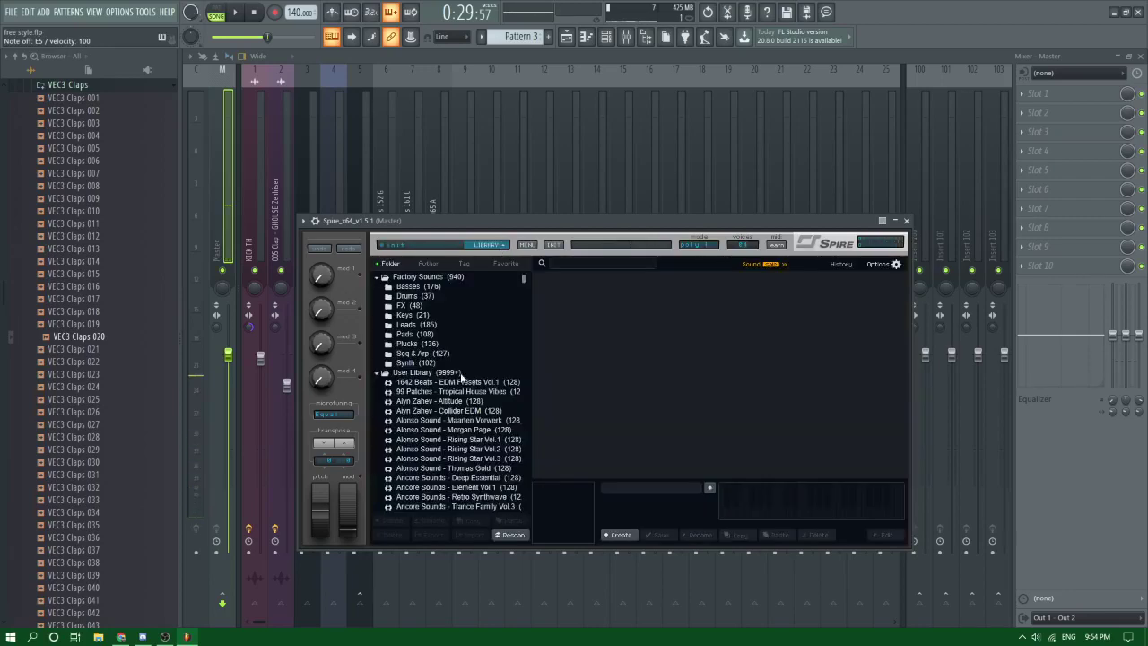
{"action": "left_click", "coordinate": [452, 439]}
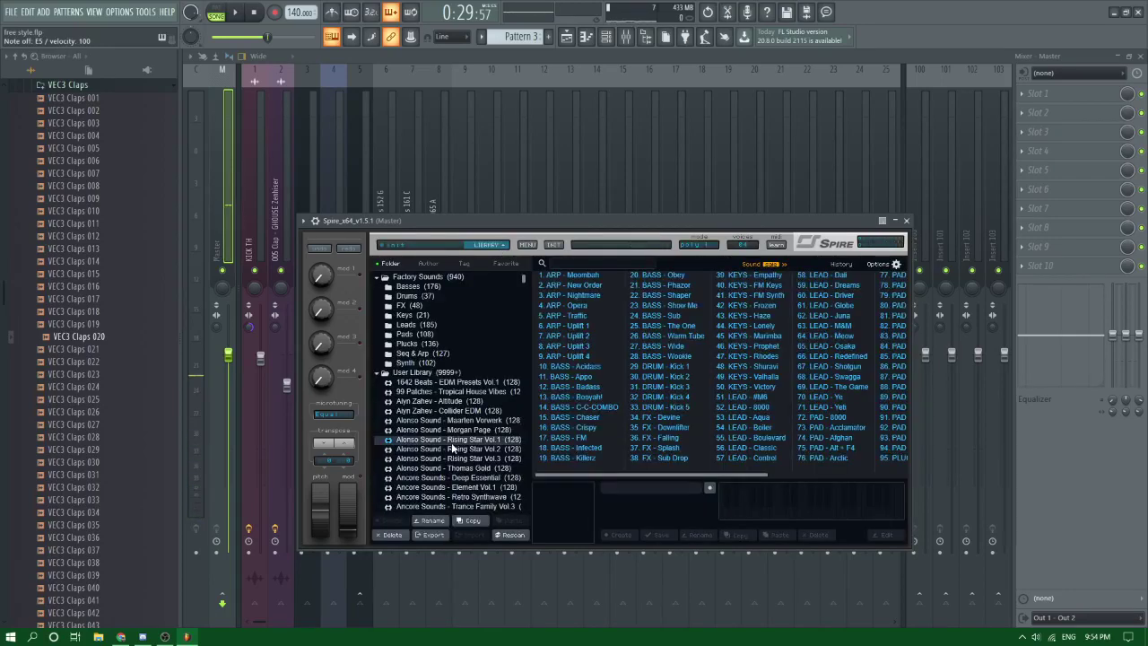
{"action": "double_click", "coordinate": [613, 218]}
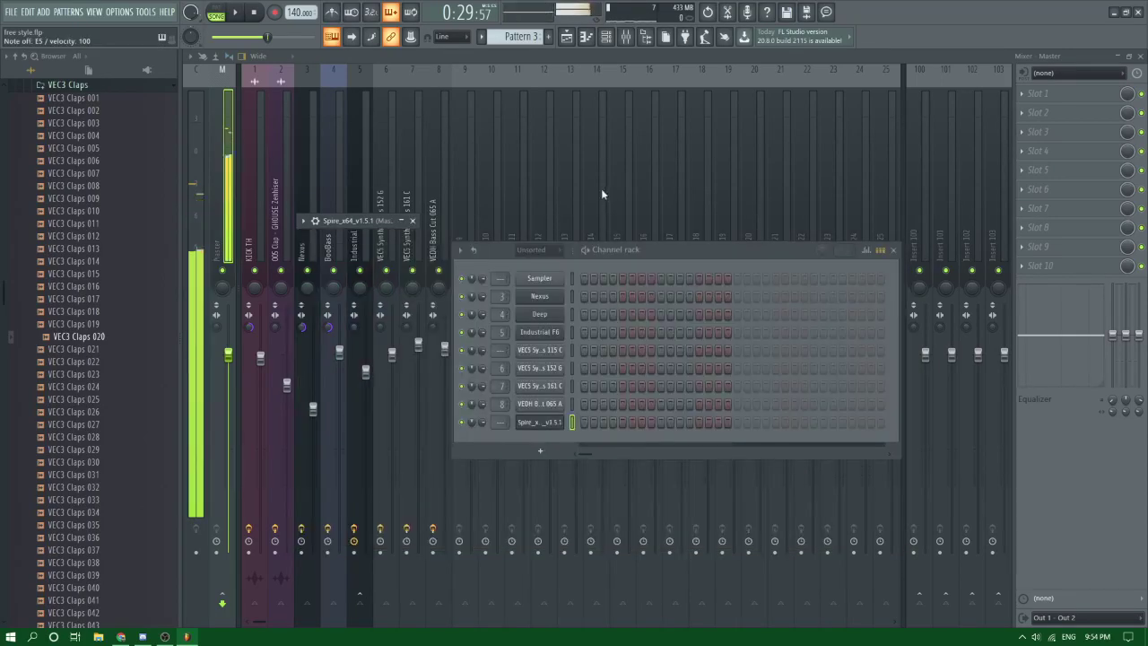
{"action": "left_click", "coordinate": [403, 222]}
{"action": "left_click_drag", "start_coordinate": [360, 223], "coordinate": [835, 143]}
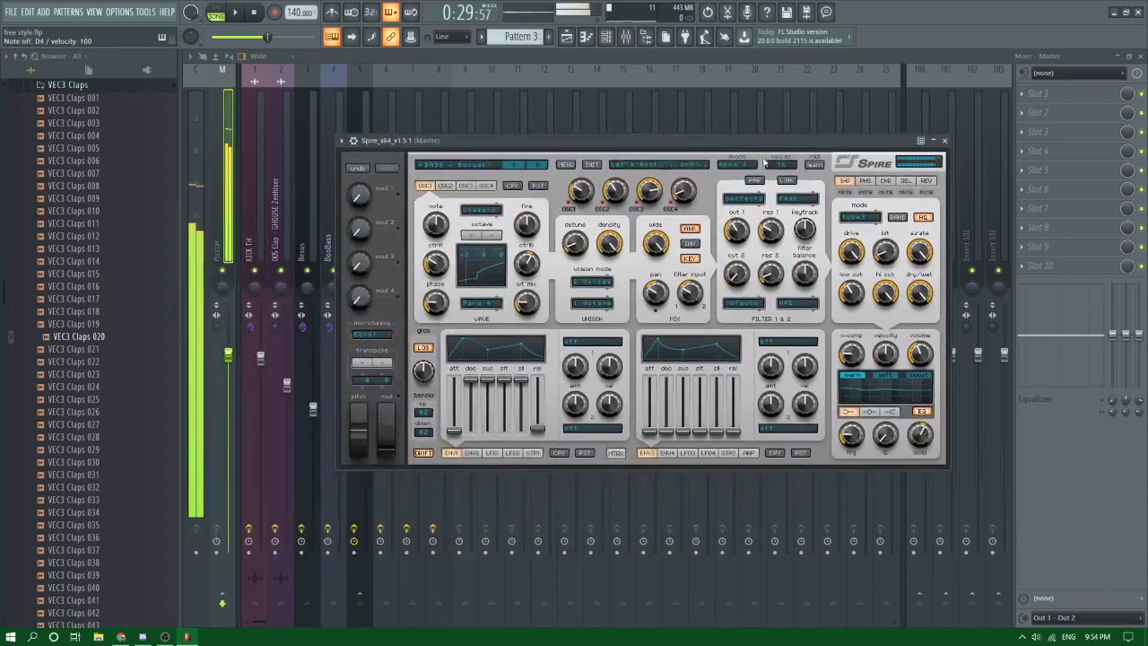
Step: Audition the next bass presets in the bank up to BASS - Crispy
{"action": "left_click", "coordinate": [542, 166]}
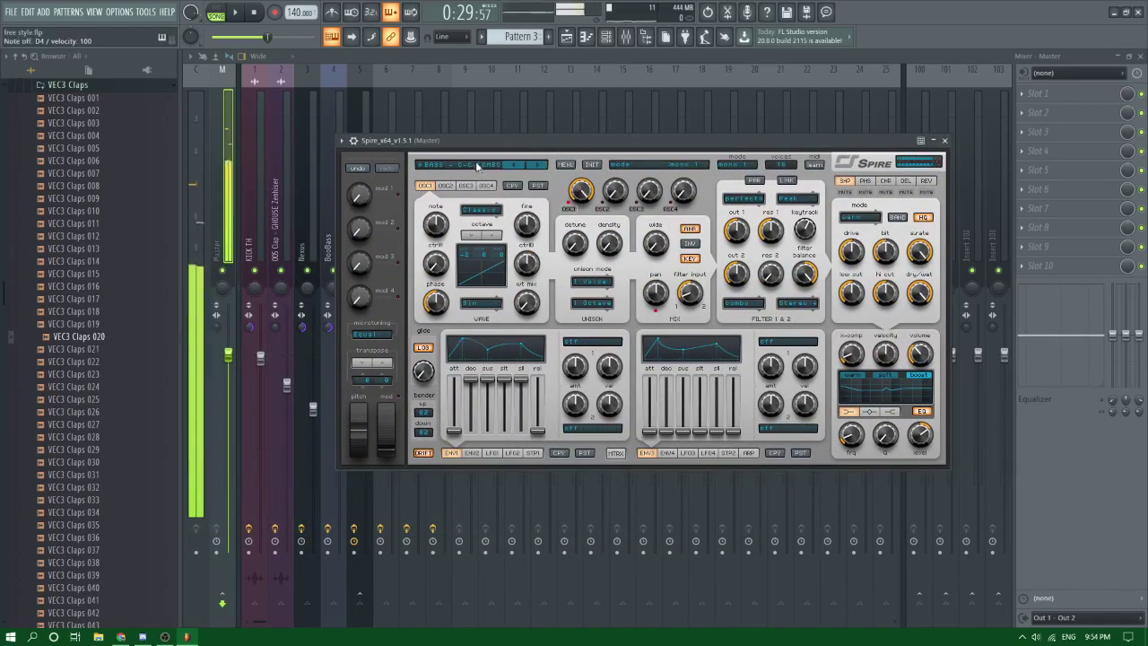
{"action": "left_click", "coordinate": [537, 165]}
{"action": "left_click", "coordinate": [534, 167]}
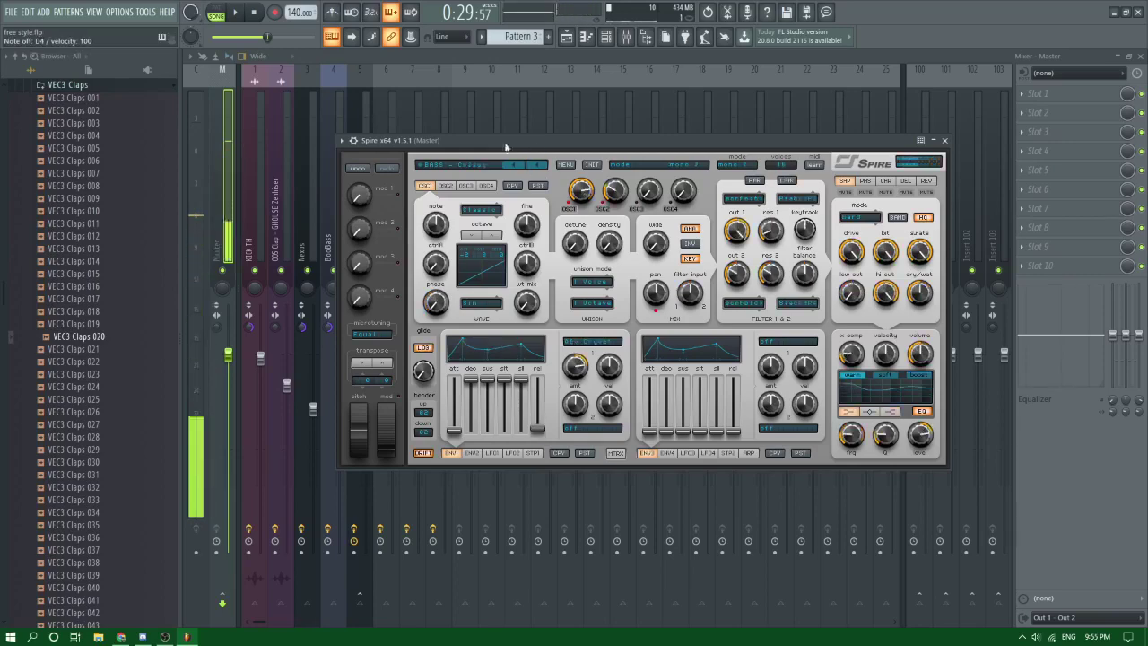
Step: Audition the LEAD - Aqua preset from the library and load LEAD - Boiler for the Spire part
{"action": "left_click", "coordinate": [479, 166]}
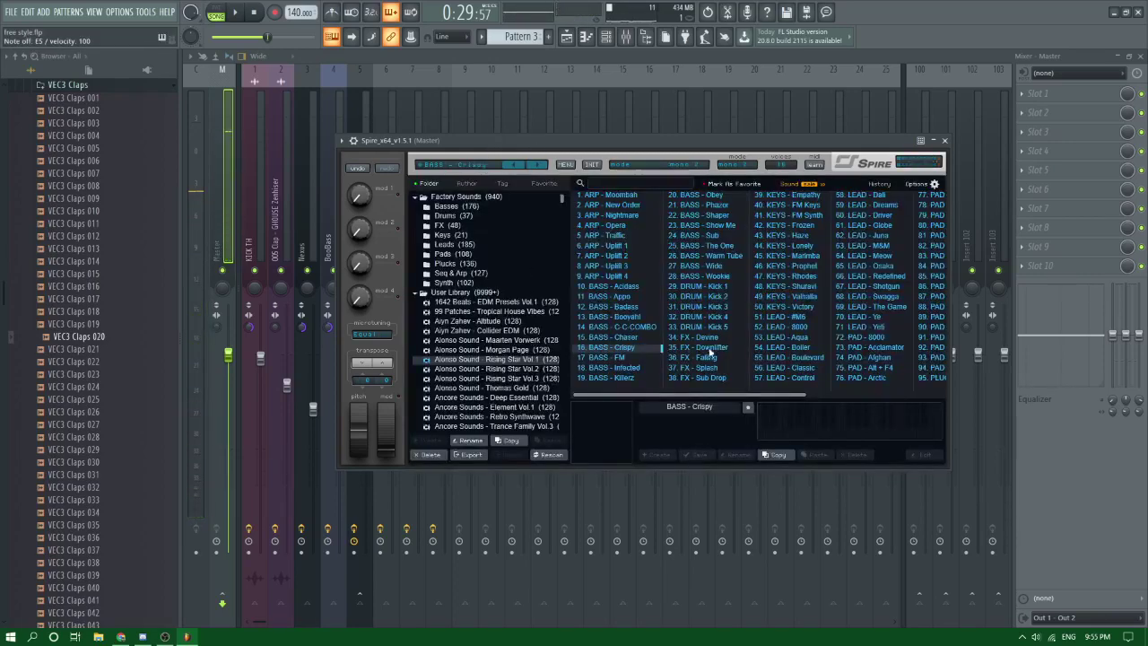
{"action": "key", "text": "e"}
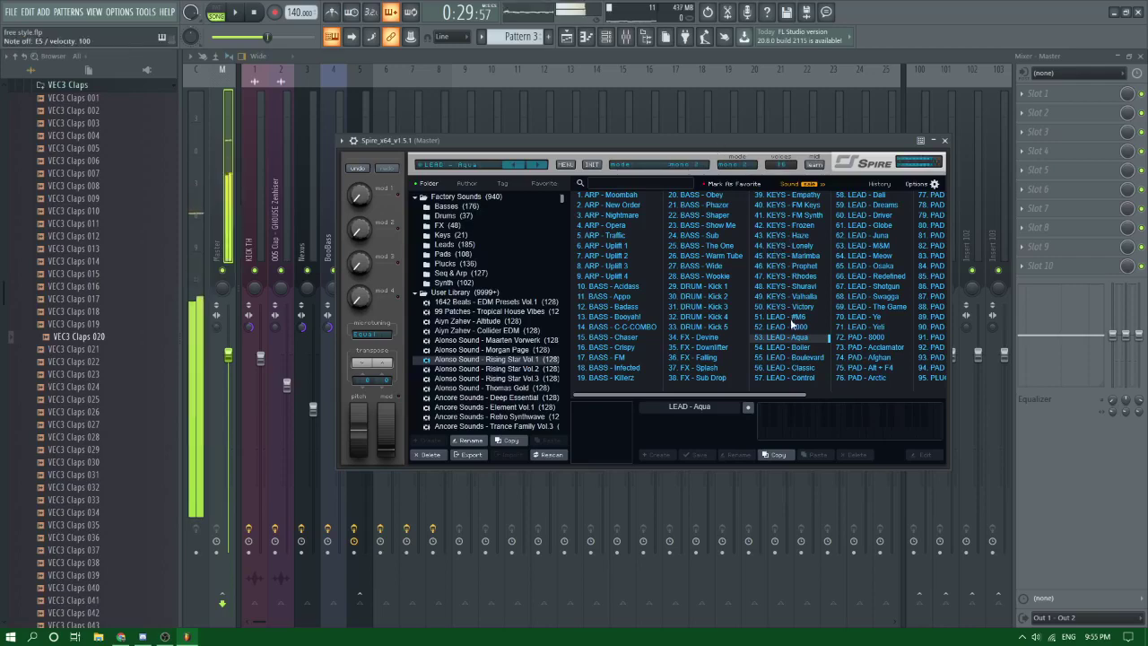
{"action": "left_click", "coordinate": [796, 348]}
{"action": "key", "text": "c"}
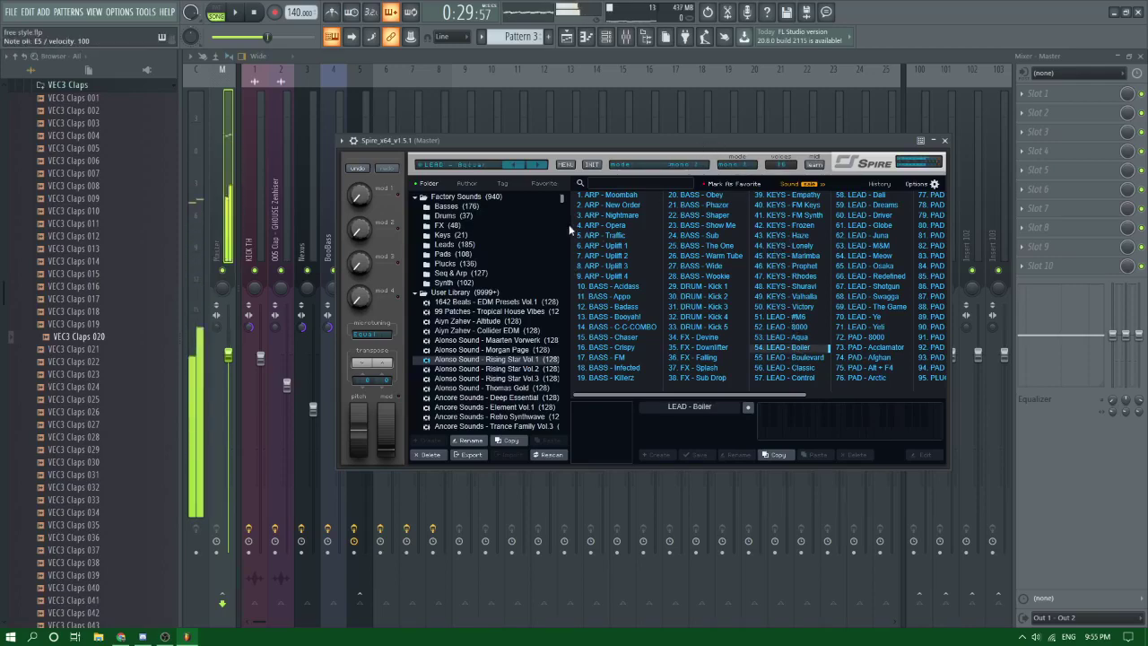
Step: Place a Pattern 3 clip at bar 25 on Track 5 of the playlist
{"action": "key", "text": "F7"}
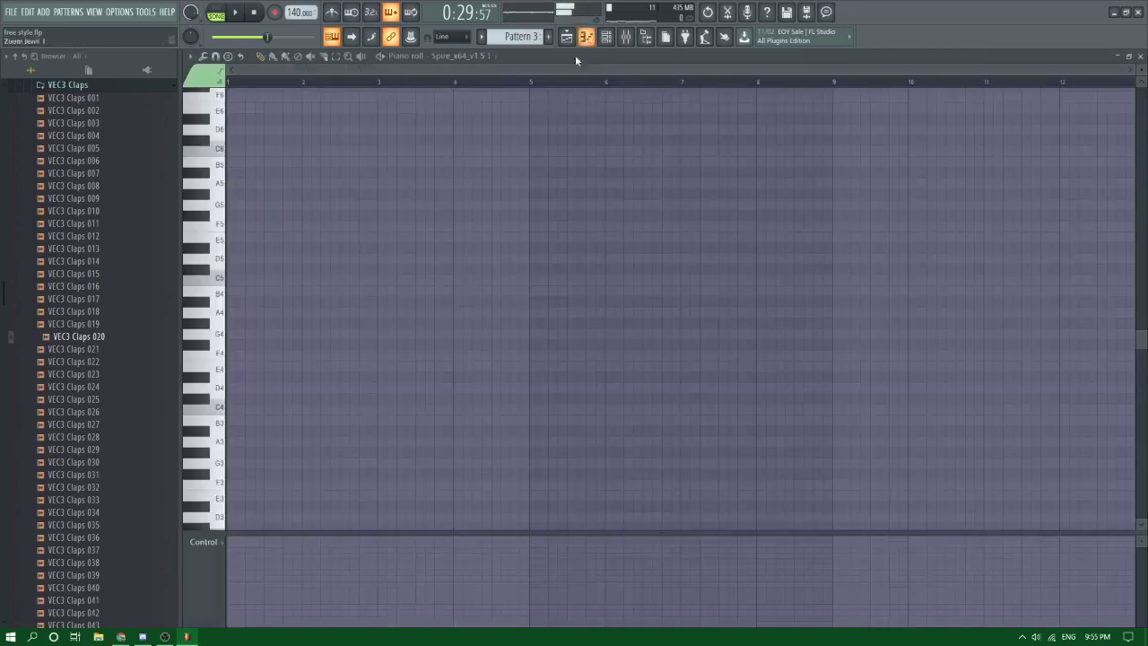
{"action": "scroll", "coordinate": [215, 181], "scroll_direction": "up", "scroll_amount": 3}
{"action": "left_click", "coordinate": [220, 205]}
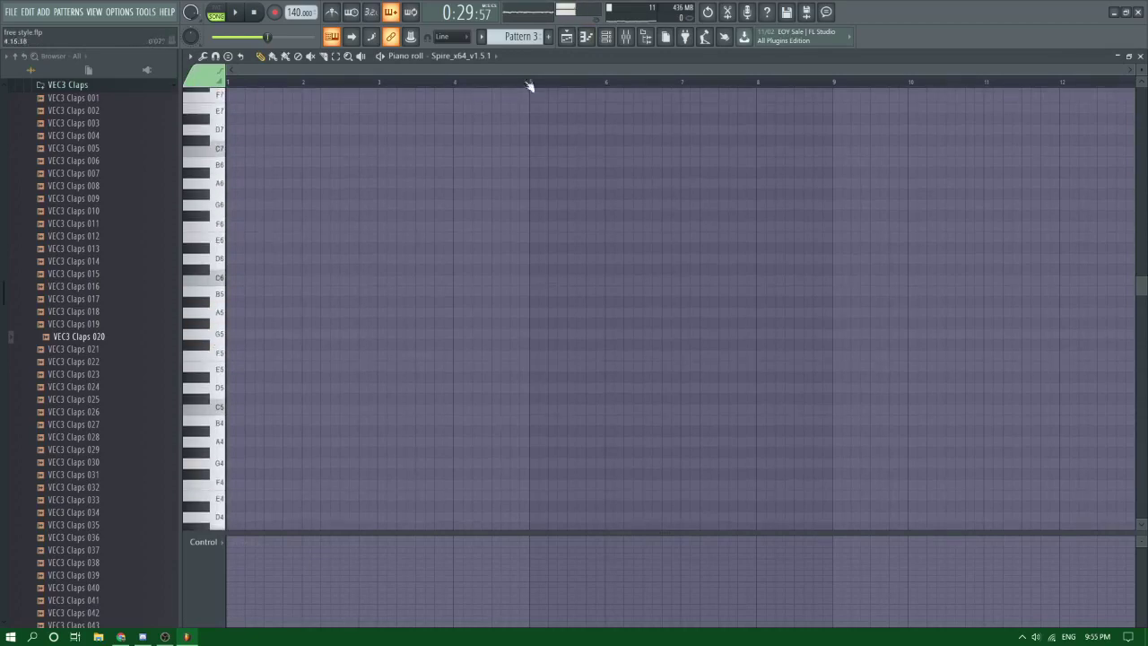
{"action": "left_click", "coordinate": [565, 38]}
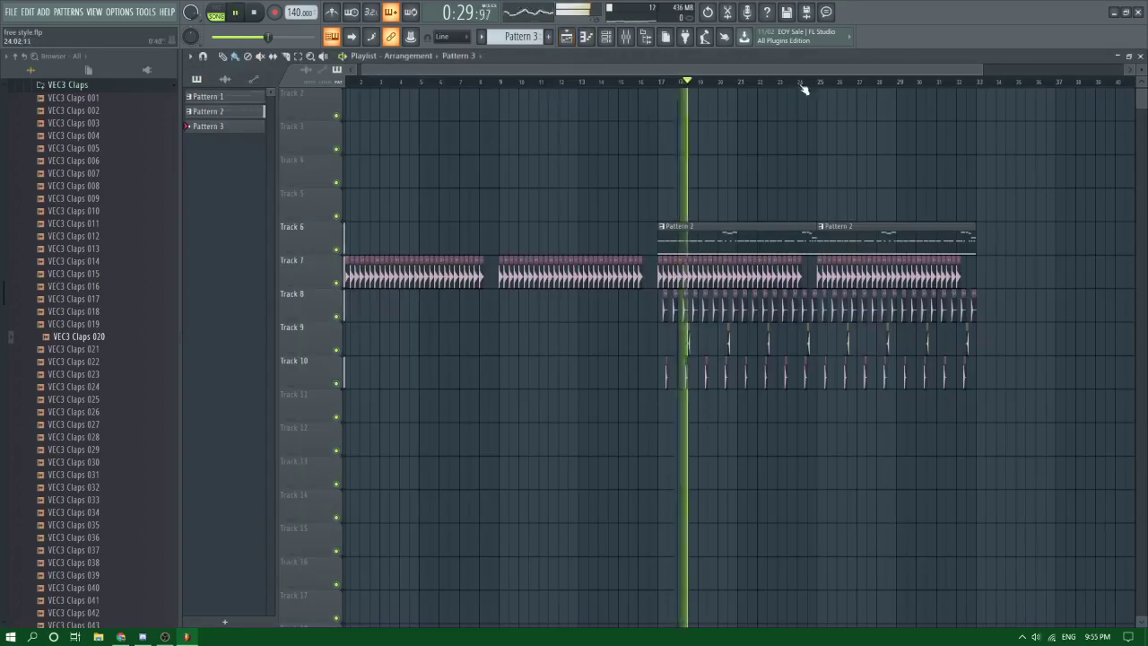
{"action": "scroll", "coordinate": [811, 179], "scroll_direction": "up", "scroll_amount": 3}
{"action": "left_click", "coordinate": [798, 191]}
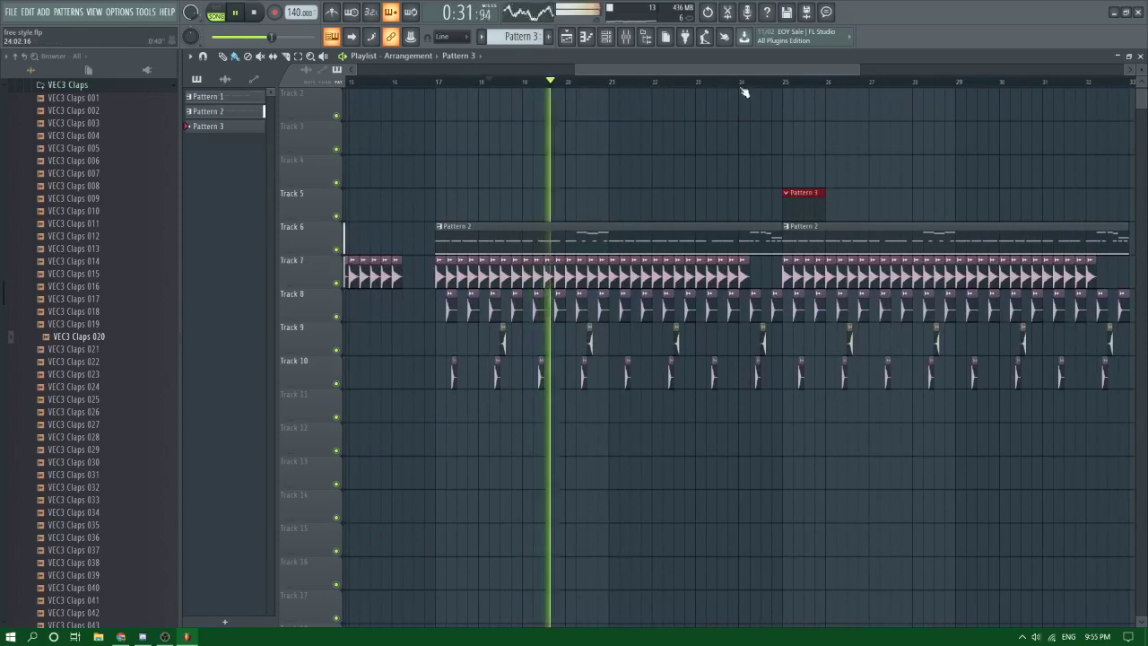
Step: Play the arrangement up to bar 25 and examine how the Pattern 3 clip lines up with the drums
{"action": "key", "text": "F6"}
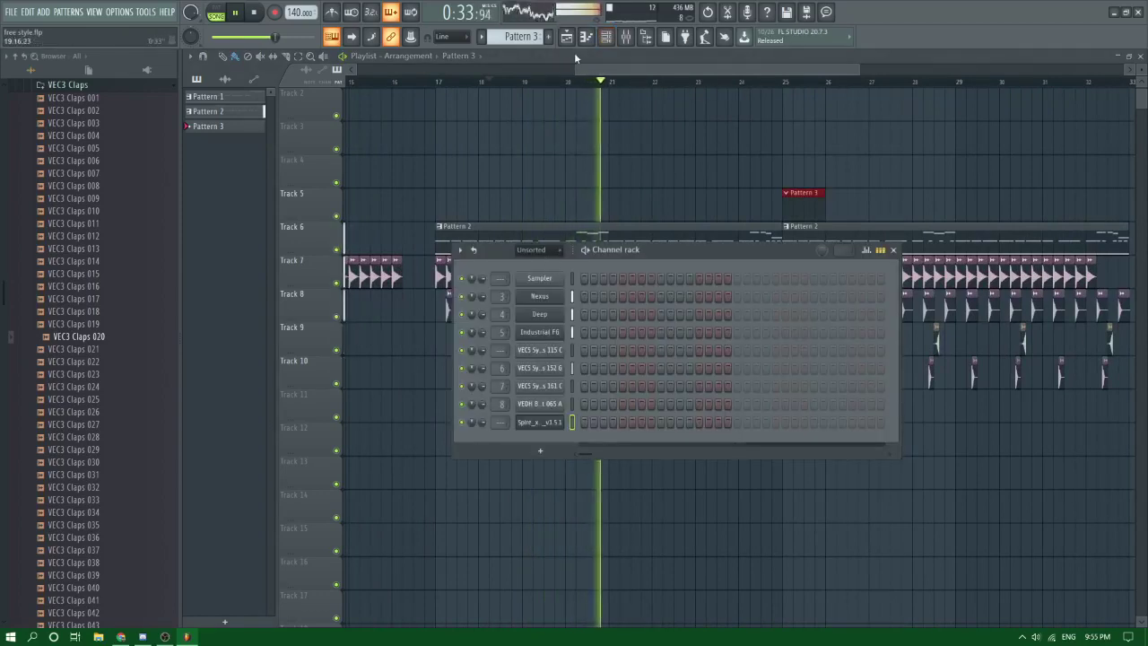
{"action": "key", "text": "F7"}
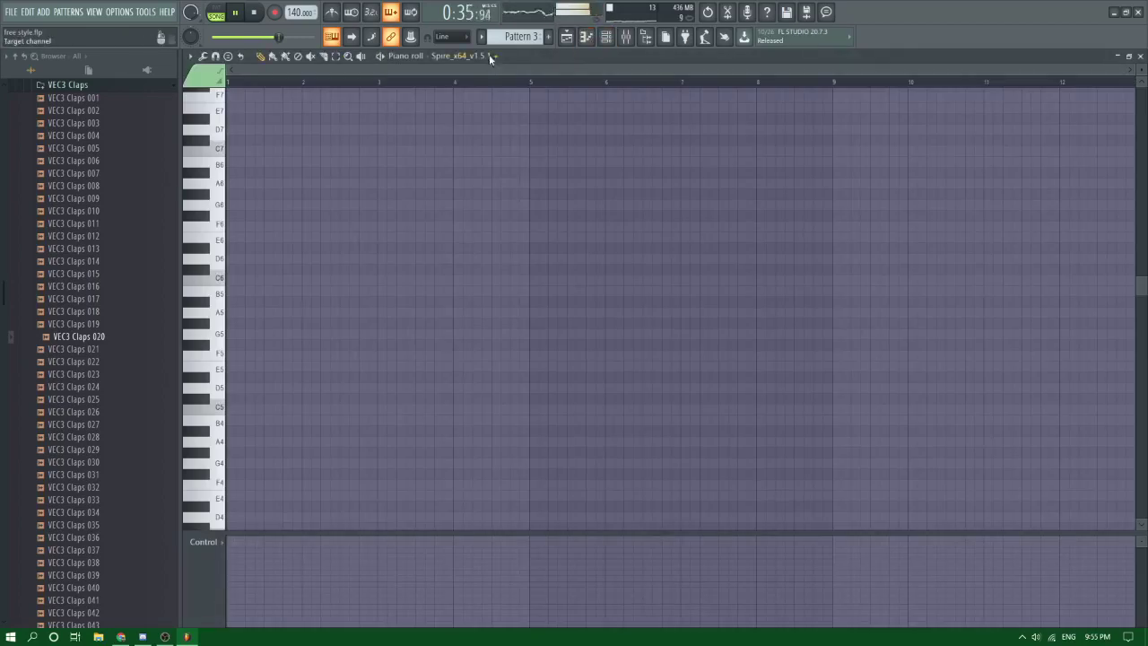
{"action": "left_click", "coordinate": [488, 56]}
{"action": "left_click", "coordinate": [749, 195]}
{"action": "left_click", "coordinate": [574, 37]}
{"action": "scroll", "coordinate": [744, 198], "scroll_direction": "up", "scroll_amount": 5}
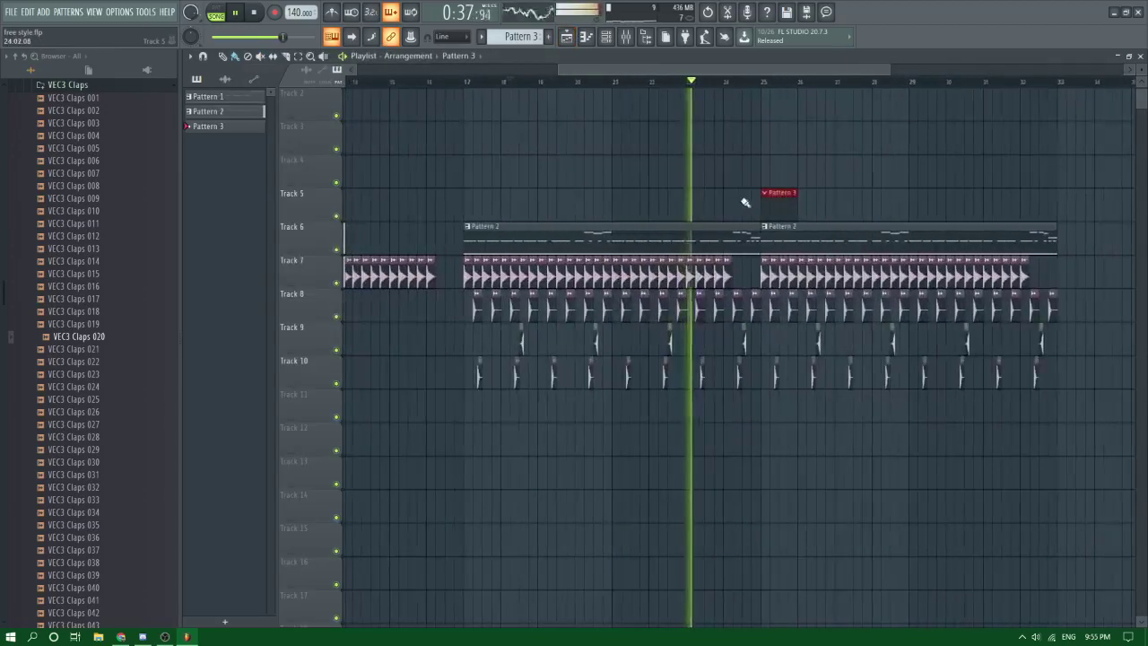
{"action": "scroll", "coordinate": [604, 259], "scroll_direction": "up", "scroll_amount": 4}
{"action": "scroll", "coordinate": [604, 259], "scroll_direction": "down", "scroll_amount": 4}
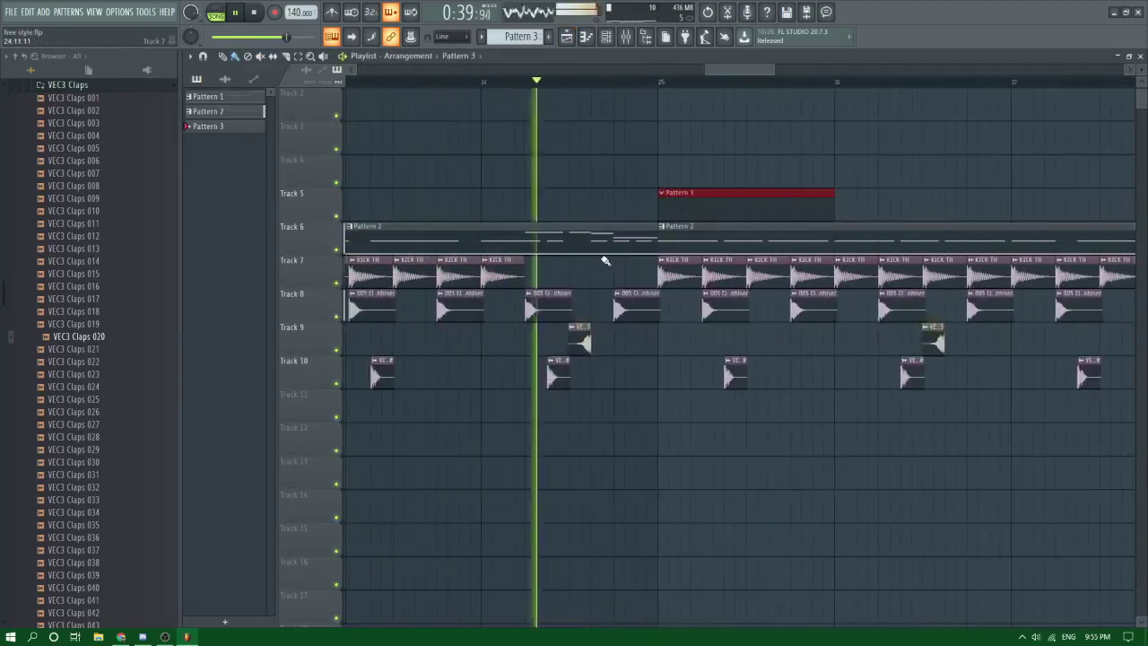
{"action": "scroll", "coordinate": [604, 259], "scroll_direction": "up", "scroll_amount": 3}
{"action": "scroll", "coordinate": [627, 260], "scroll_direction": "down", "scroll_amount": 2}
{"action": "key", "text": "space"}
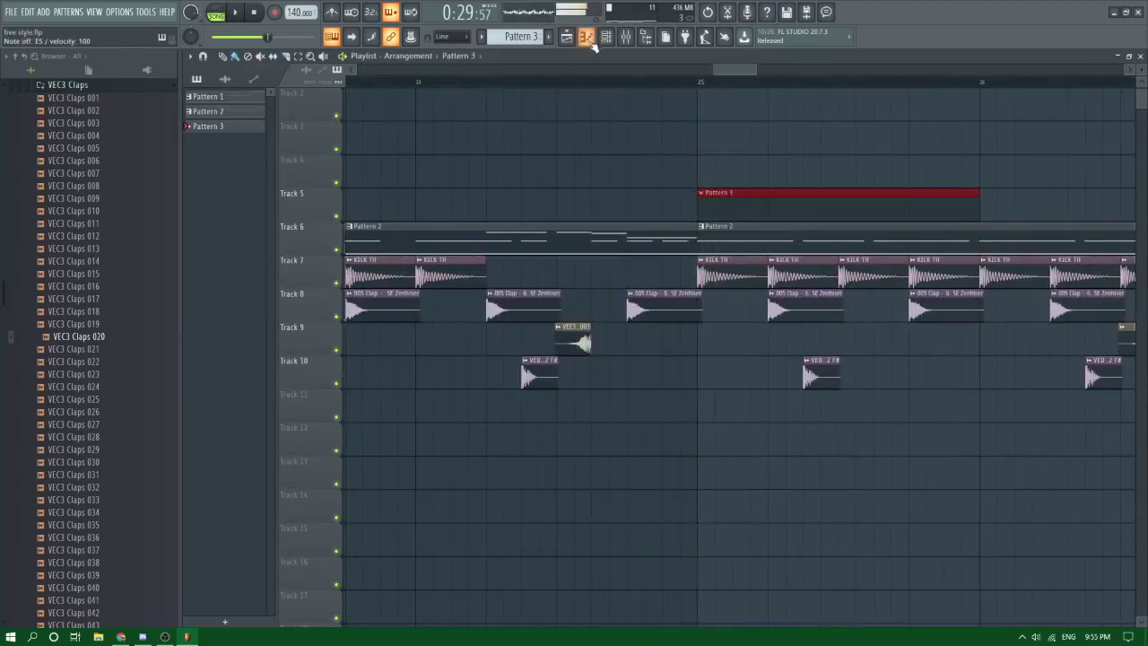
Step: Add an E6 note to Spire's Pattern 3, set the playback start to bar 25 and reopen the pattern's notes
{"action": "left_click", "coordinate": [587, 39]}
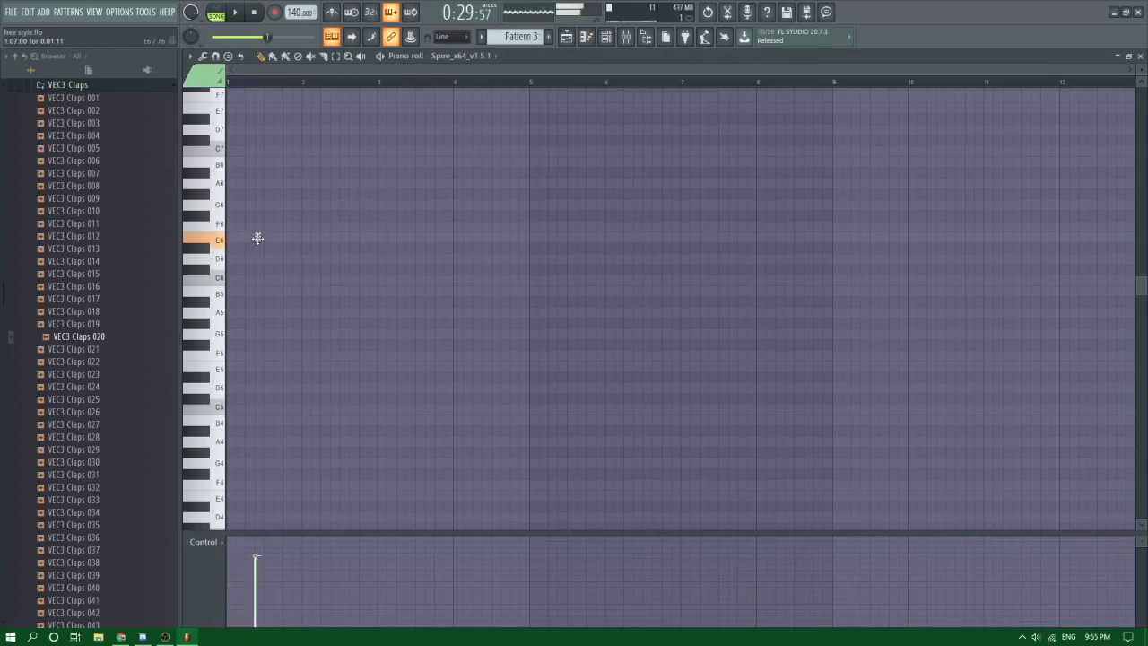
{"action": "left_click", "coordinate": [569, 38]}
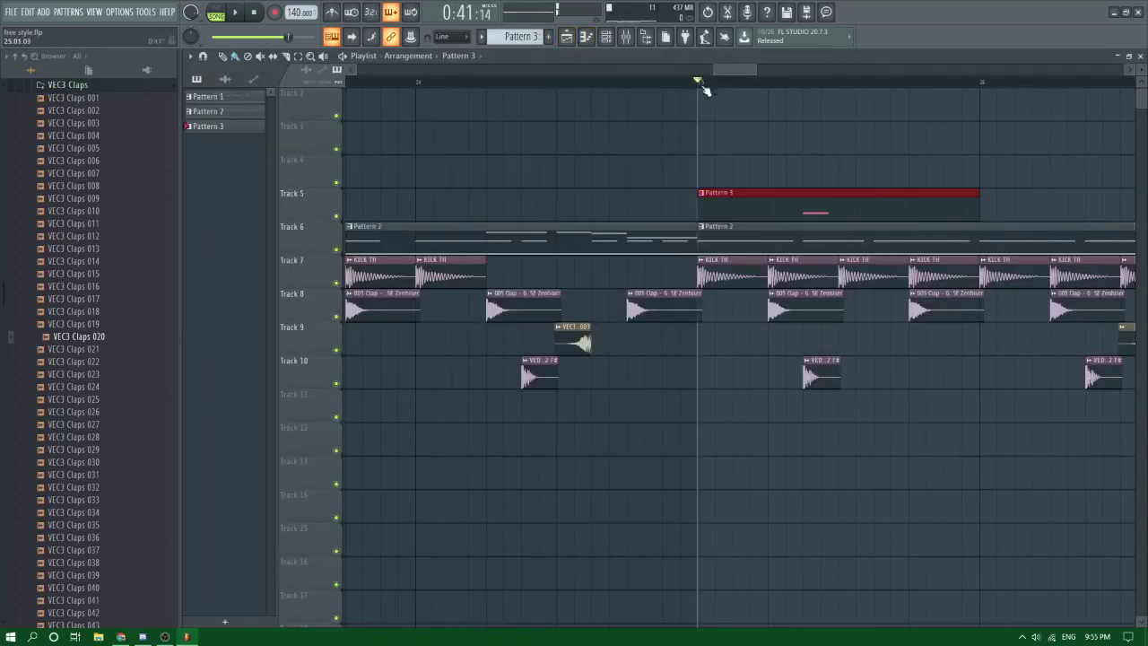
{"action": "double_click", "coordinate": [801, 213]}
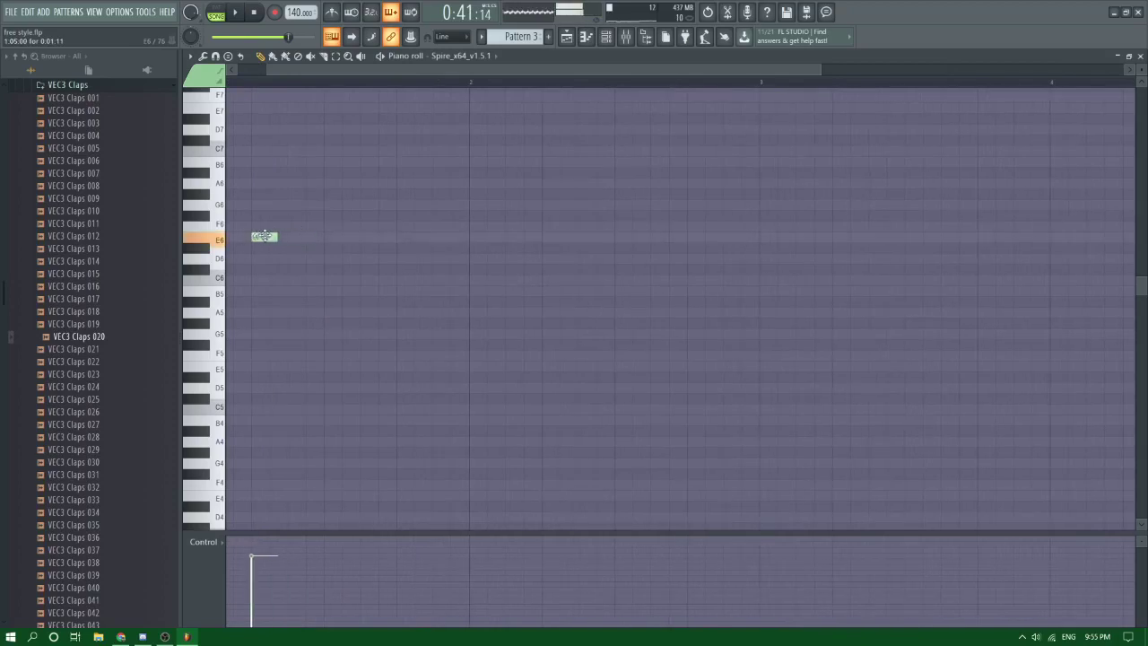
Step: Try E6 notes at different positions in the first bar against playback and delete them
{"action": "scroll", "coordinate": [305, 248], "scroll_direction": "down", "scroll_amount": 2}
{"action": "key", "text": "space"}
{"action": "key", "text": "space"}
{"action": "key", "text": "space"}
{"action": "key", "text": "space"}
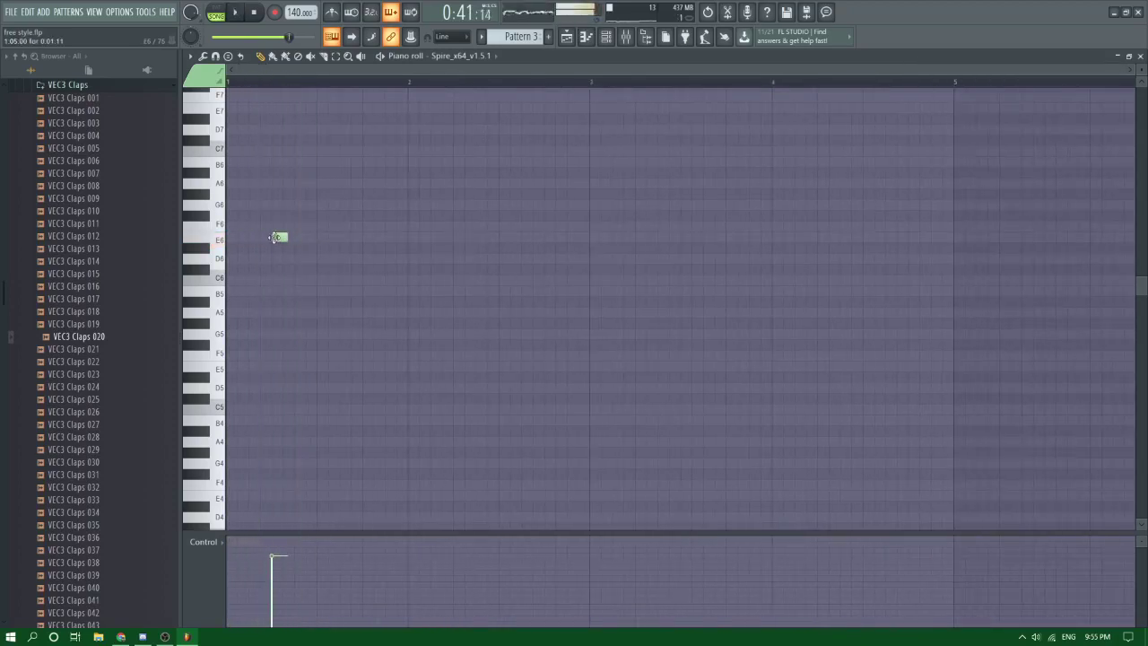
{"action": "key", "text": "space"}
{"action": "key", "text": "space"}
{"action": "right_click", "coordinate": [258, 238]}
{"action": "key", "text": "space"}
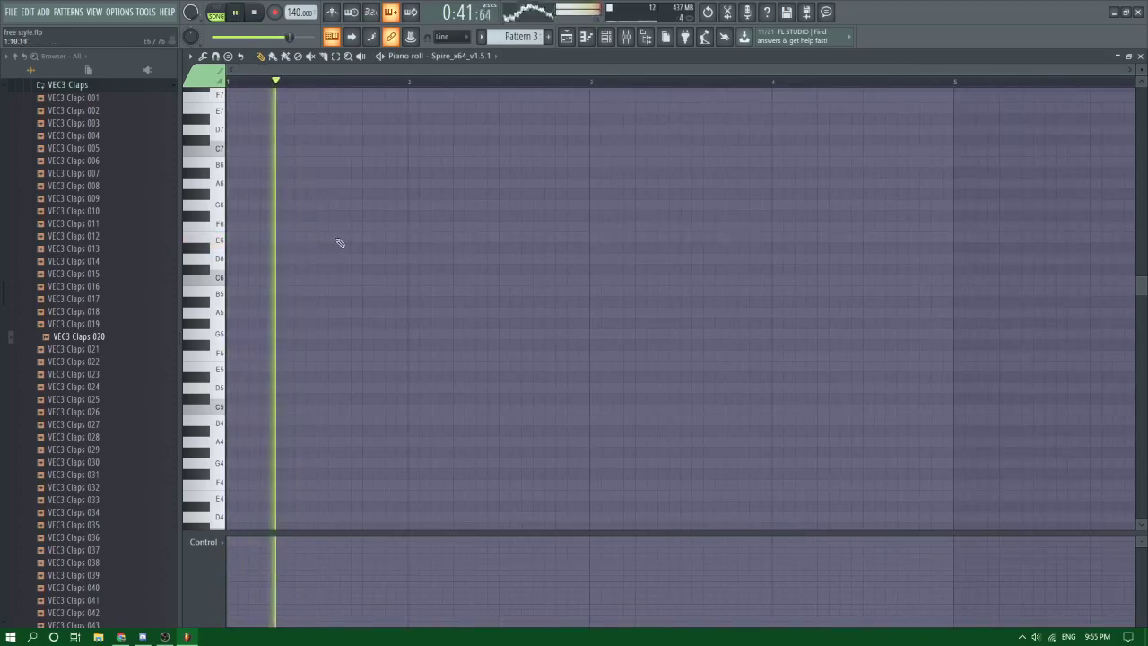
{"action": "left_click", "coordinate": [345, 238]}
{"action": "key", "text": "space"}
{"action": "right_click", "coordinate": [347, 238]}
{"action": "key", "text": "space"}
{"action": "key", "text": "space"}
Step: Place an E6 note on the second beat of bar 1 and play it back
{"action": "left_click", "coordinate": [237, 235]}
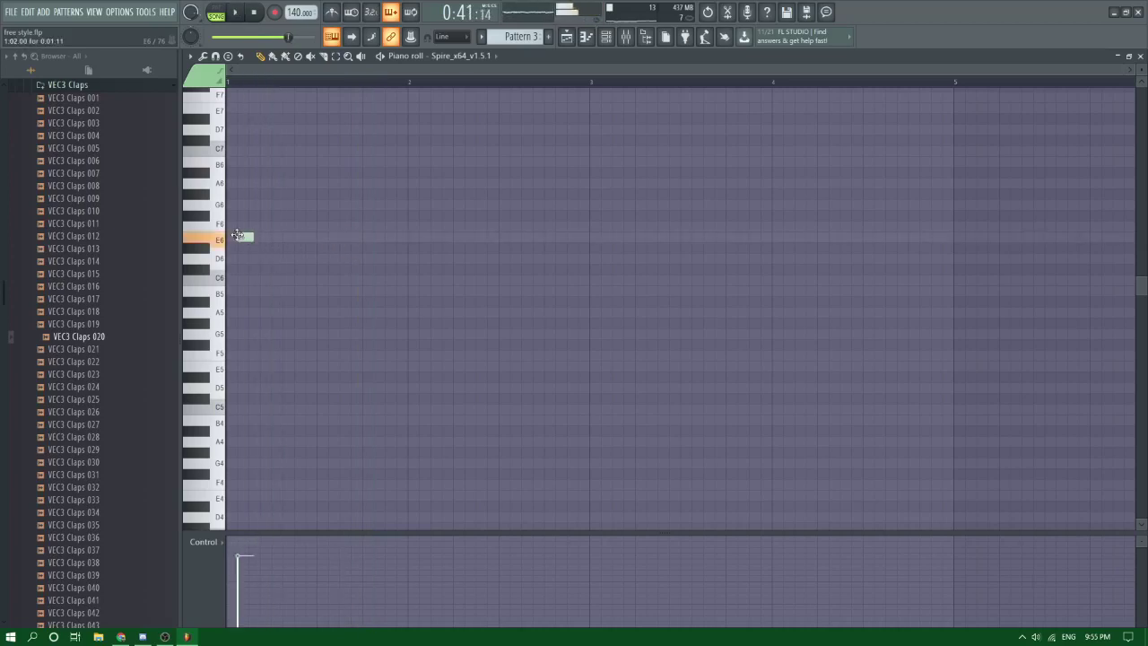
{"action": "key", "text": "space"}
{"action": "key", "text": "space"}
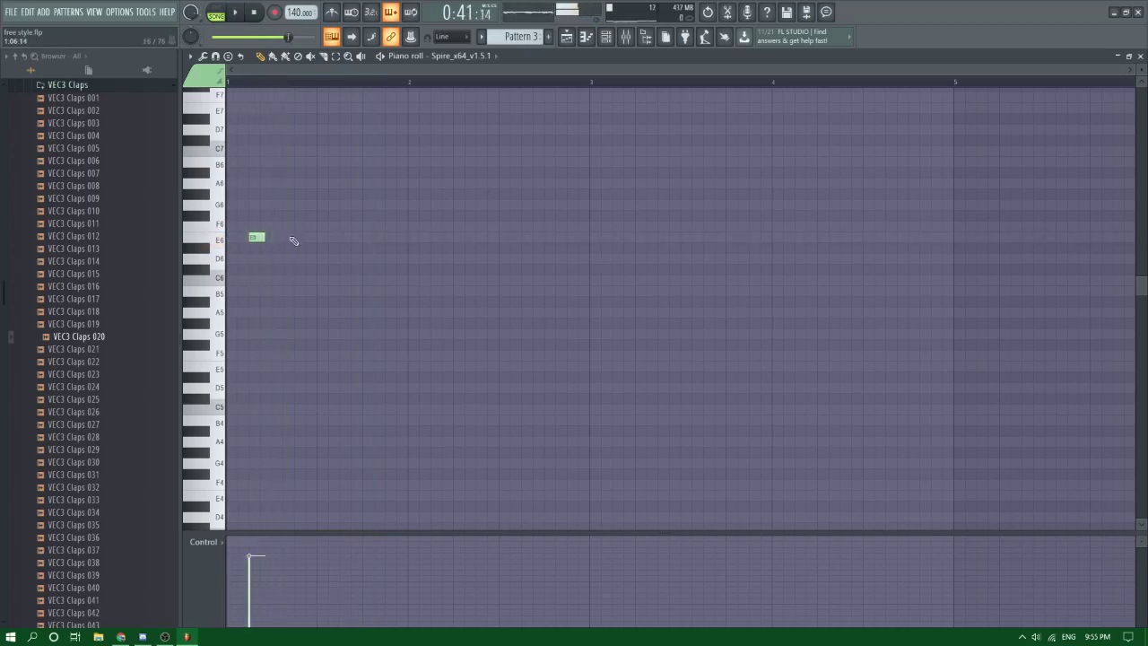
{"action": "left_click_drag", "start_coordinate": [259, 238], "coordinate": [277, 240]}
{"action": "key", "text": "space"}
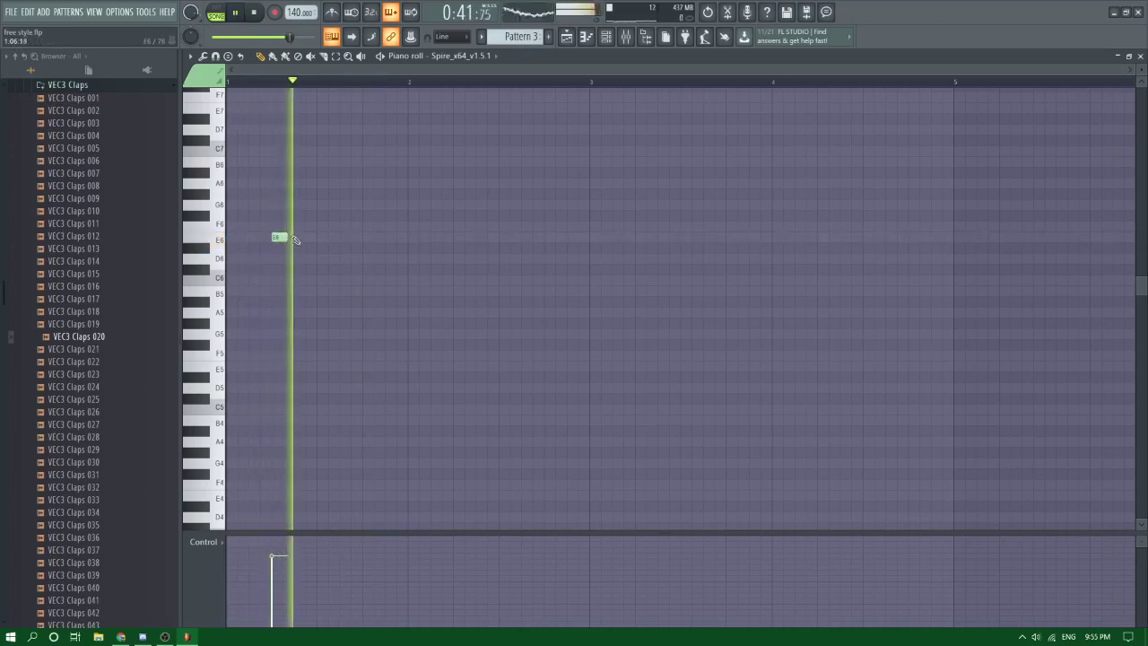
Step: Add a G6 note at step 11 of bar 1 and try an A6 note after it
{"action": "left_click", "coordinate": [342, 204]}
{"action": "left_click", "coordinate": [387, 183]}
{"action": "key", "text": "space"}
{"action": "right_click", "coordinate": [392, 183]}
{"action": "key", "text": "space"}
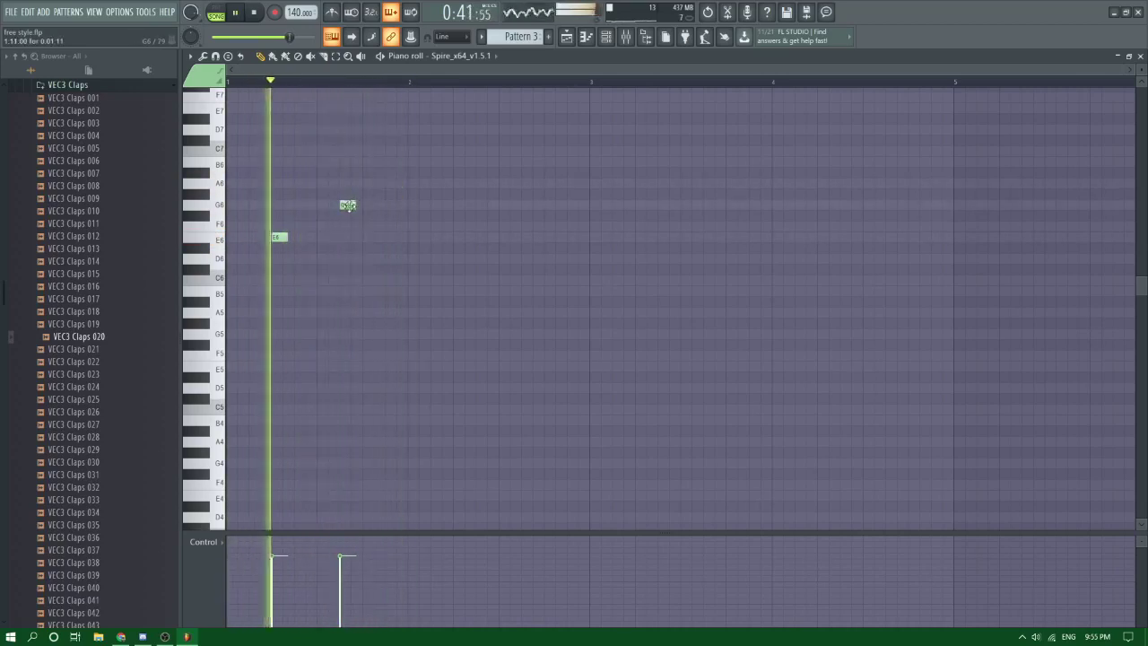
Step: Change the step 11 note to F#6, add a G6 note at step 15 of bar 1 and replay the phrase
{"action": "left_click_drag", "start_coordinate": [348, 206], "coordinate": [389, 205]}
{"action": "left_click", "coordinate": [377, 205]}
{"action": "key", "text": "space"}
{"action": "right_click", "coordinate": [379, 205]}
{"action": "key", "text": "space"}
{"action": "left_click", "coordinate": [397, 205]}
{"action": "key", "text": "space"}
{"action": "key", "text": "space"}
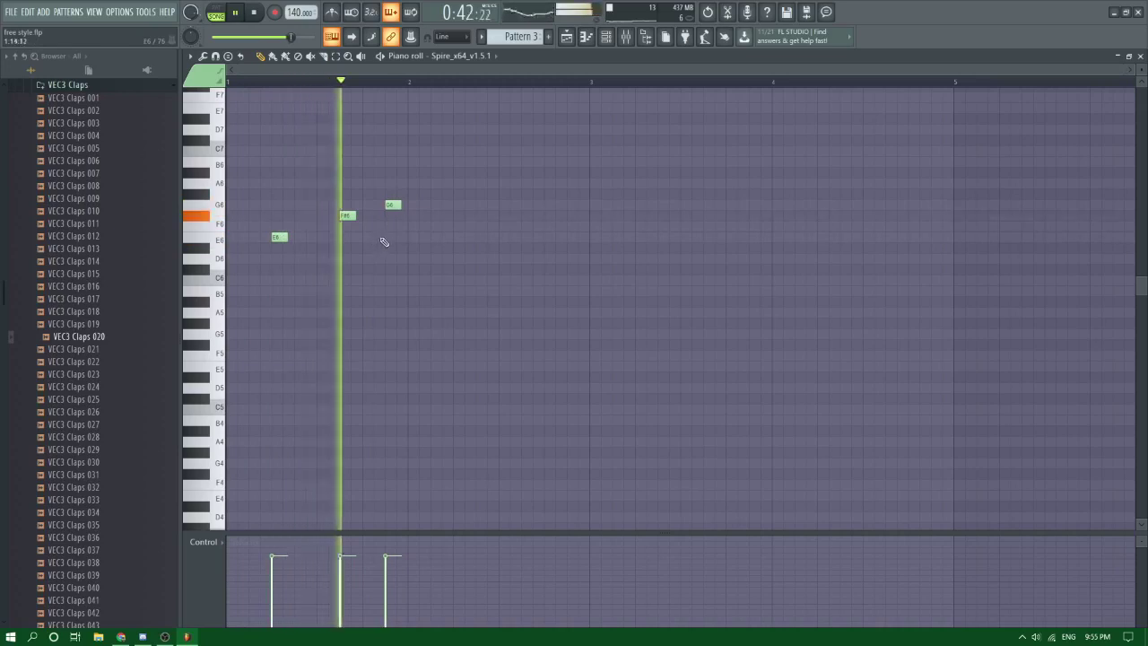
{"action": "key", "text": "space"}
{"action": "key", "text": "space"}
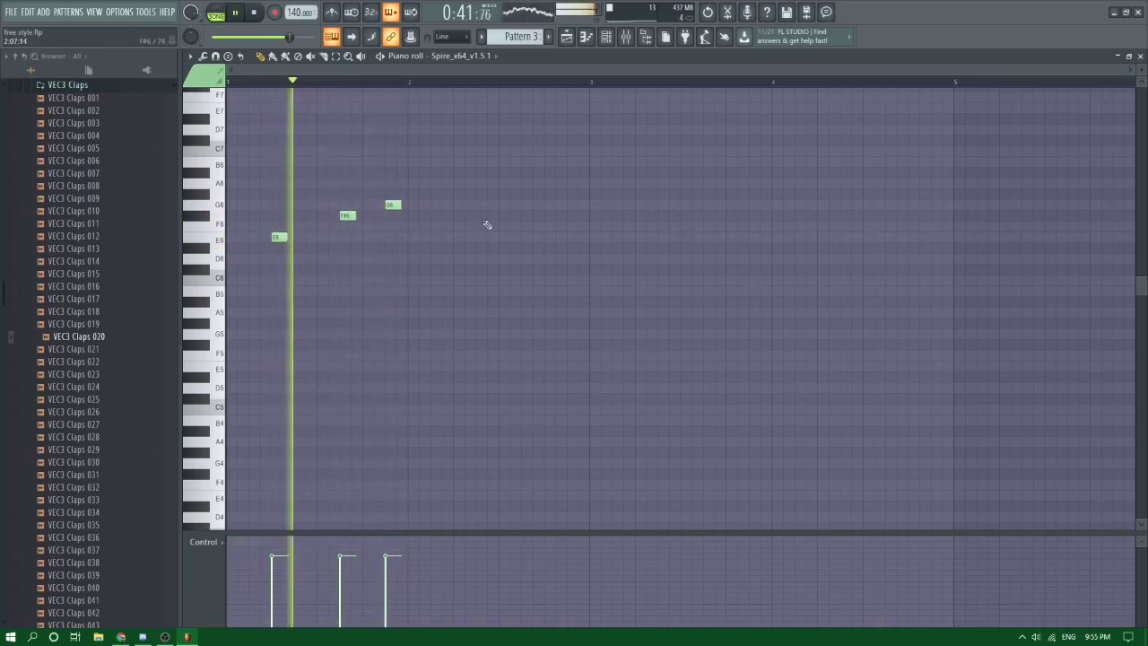
Step: Try an E6 note followed by a G6 note in bar 2 and delete both
{"action": "left_click", "coordinate": [480, 239]}
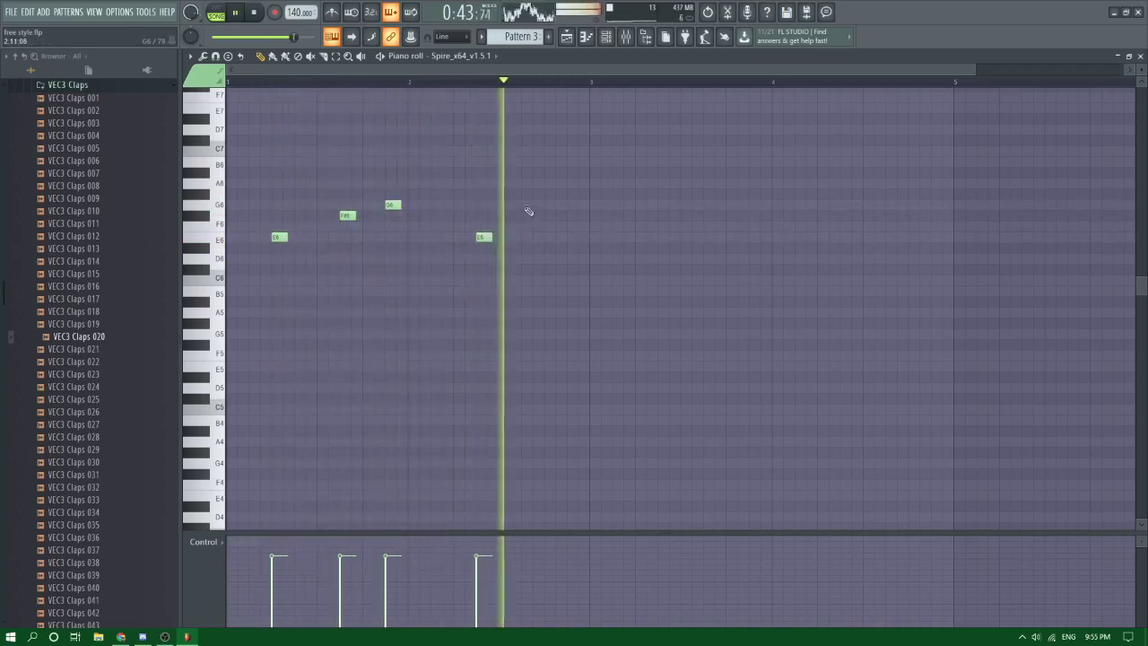
{"action": "left_click", "coordinate": [528, 207]}
{"action": "key", "text": "space"}
{"action": "right_click", "coordinate": [528, 207]}
{"action": "right_click", "coordinate": [479, 240]}
{"action": "key", "text": "space"}
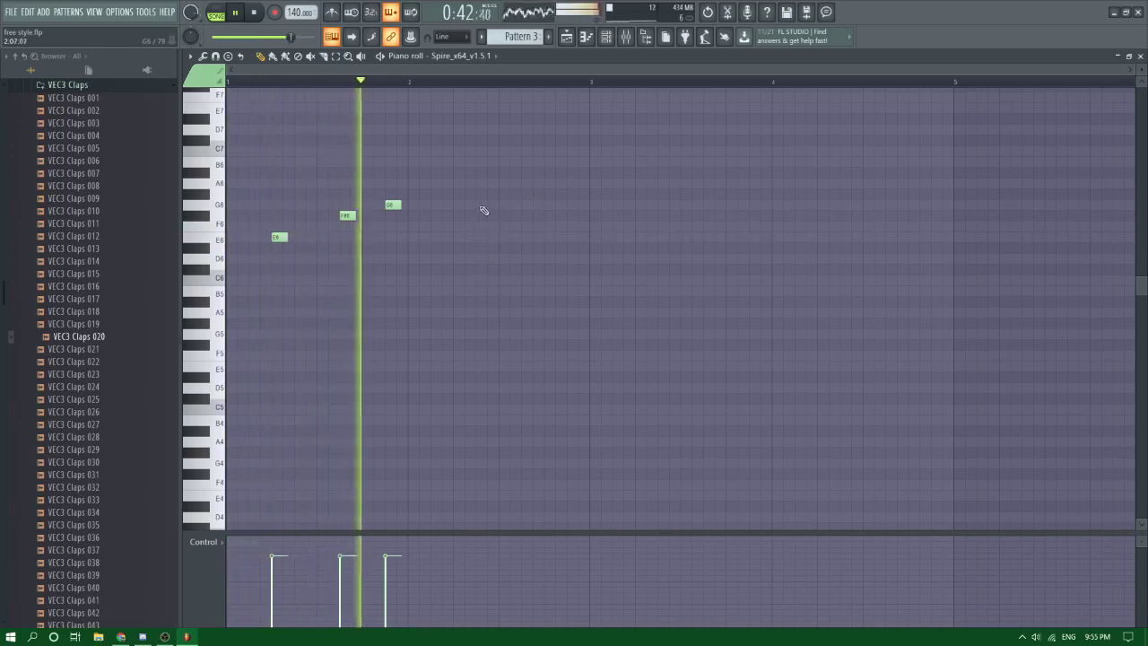
Step: Add G6 notes at steps 7, 11 and 13 and an F#6 note at step 15 of bar 2
{"action": "left_click", "coordinate": [480, 204]}
{"action": "left_click", "coordinate": [527, 204]}
{"action": "left_click", "coordinate": [572, 215]}
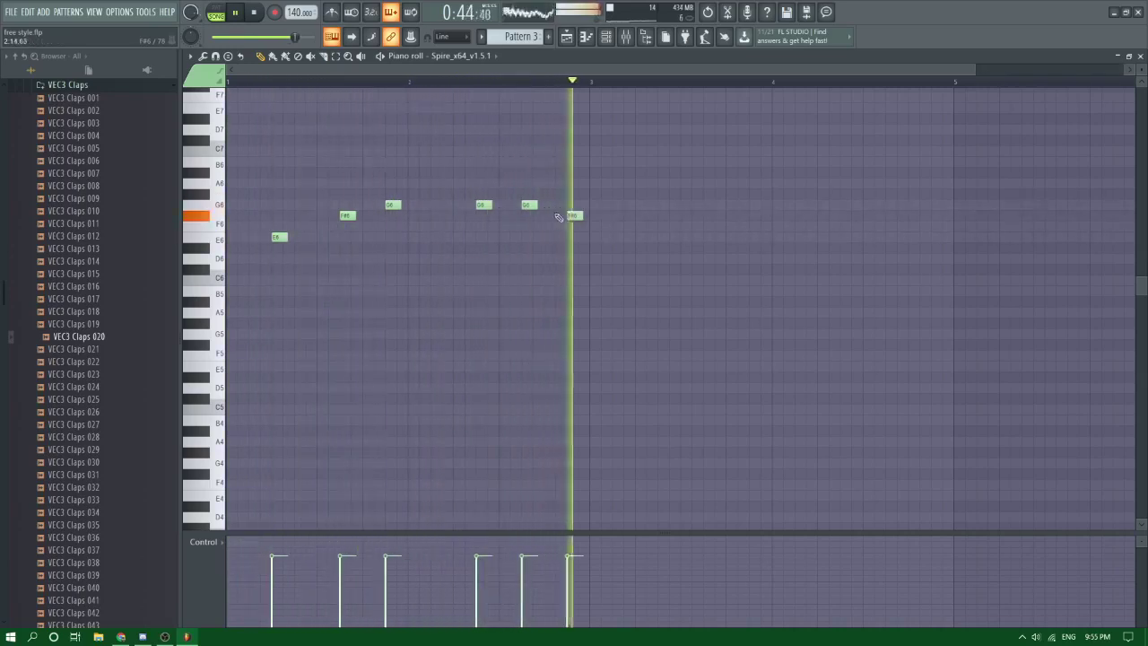
{"action": "left_click", "coordinate": [548, 205]}
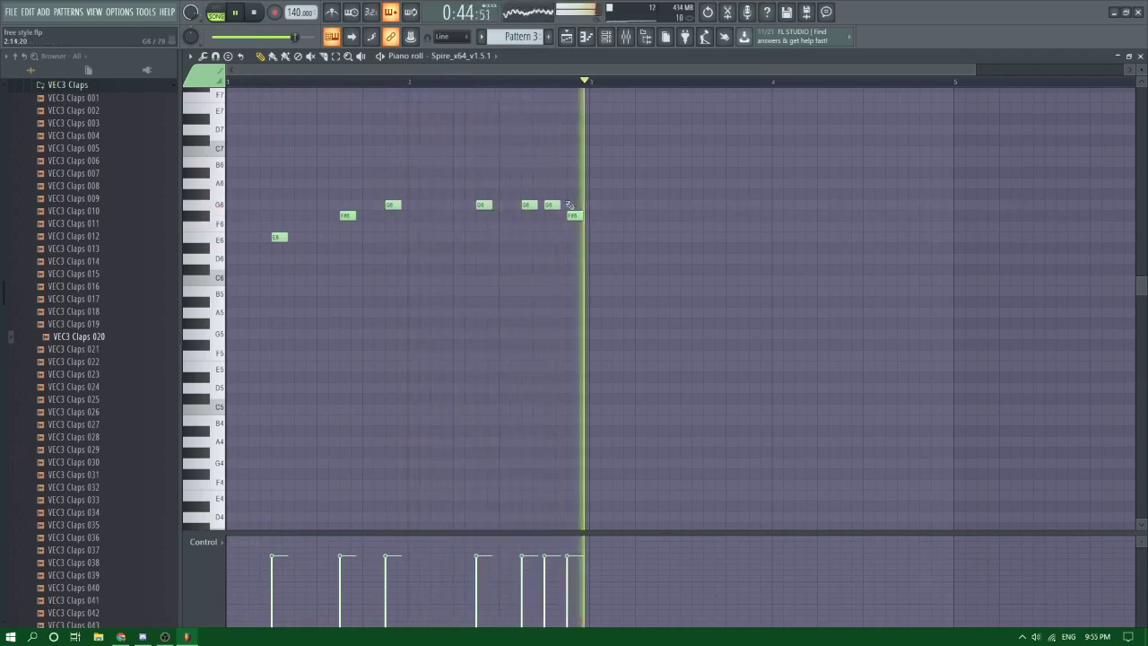
{"action": "key", "text": "space"}
Step: Select the whole seven-note phrase and duplicate it so the copy starts in bar 3
{"action": "left_click_drag", "start_coordinate": [755, 306], "coordinate": [262, 186]}
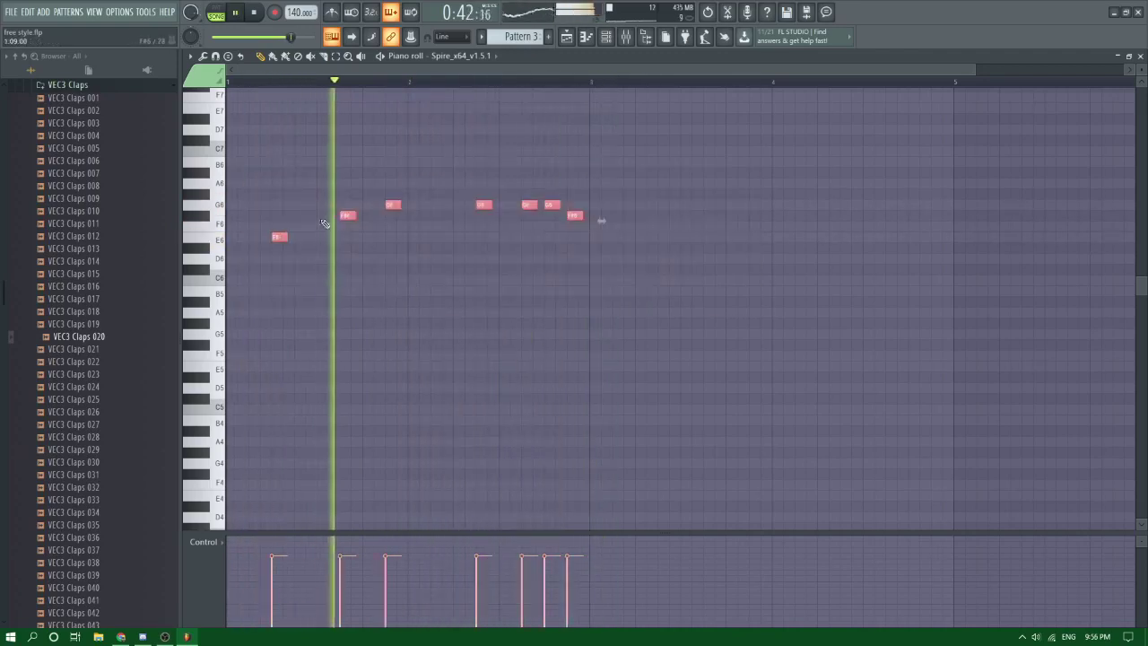
{"action": "left_click_drag", "start_coordinate": [281, 239], "coordinate": [667, 240]}
{"action": "scroll", "coordinate": [589, 264], "scroll_direction": "down", "scroll_amount": 3}
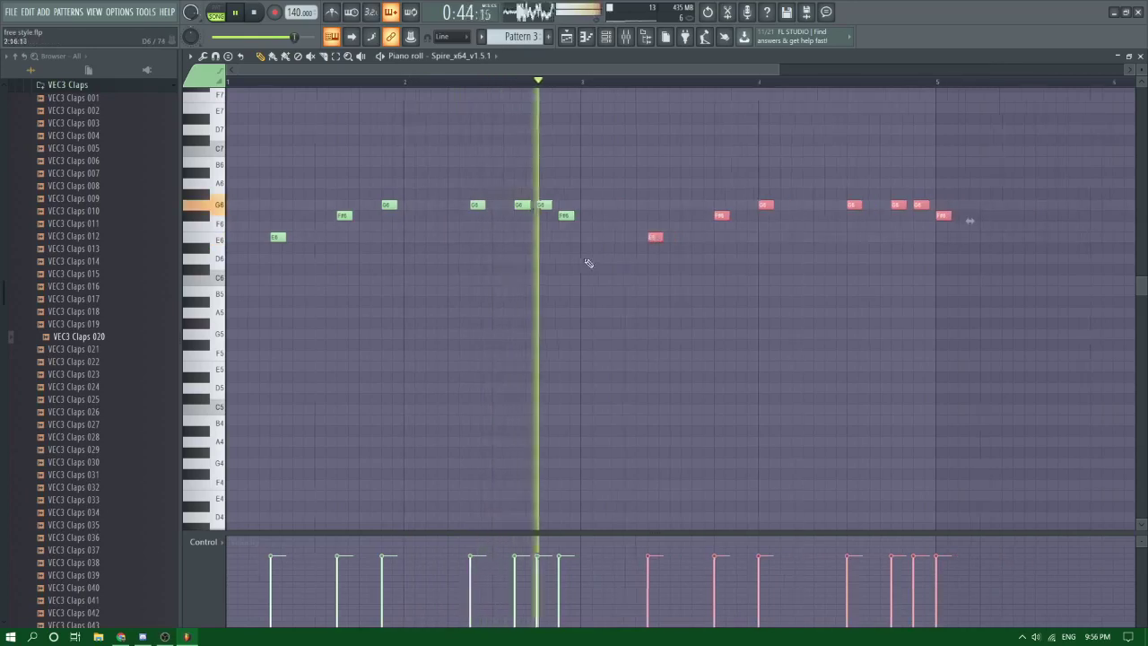
Step: Try an extra G6 note in bar 4 and remove it along with the copied phrase's last four notes
{"action": "left_click", "coordinate": [615, 269], "text": "ctrl"}
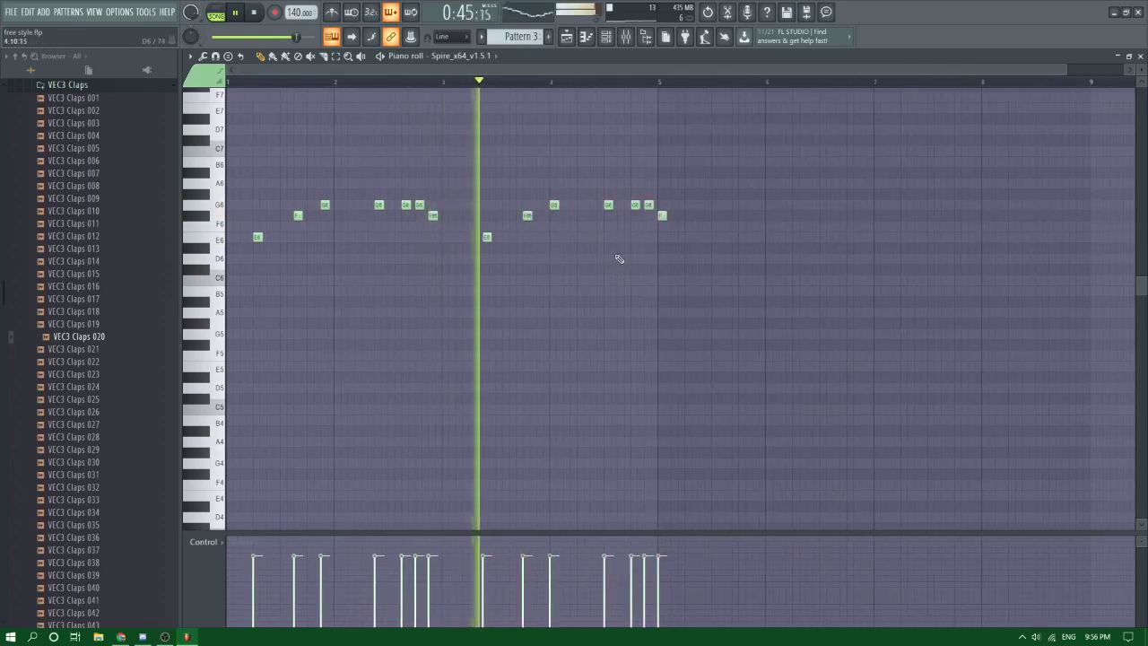
{"action": "left_click", "coordinate": [594, 205]}
{"action": "key", "text": "space"}
{"action": "key", "text": "space"}
{"action": "right_click", "coordinate": [661, 215]}
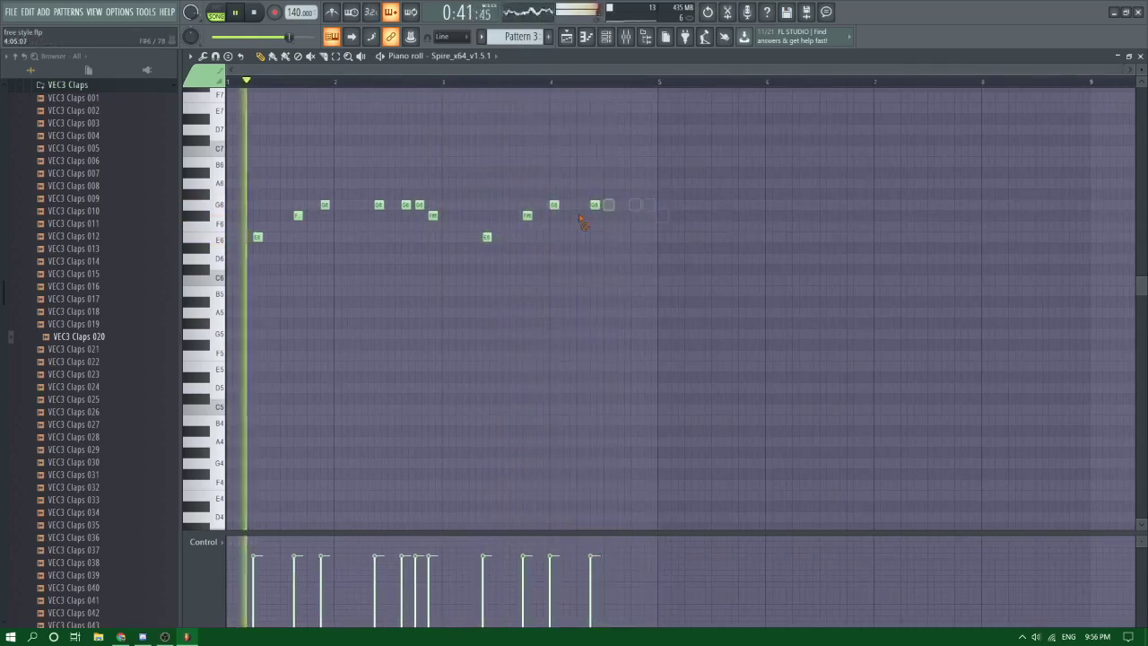
{"action": "right_click", "coordinate": [594, 205]}
Step: Select the copied phrase's three remaining notes and shift them two steps earlier, so the E6 falls on step 5 of bar 3
{"action": "key", "text": "space"}
{"action": "left_click_drag", "start_coordinate": [664, 242], "coordinate": [482, 182]}
{"action": "key", "text": "space"}
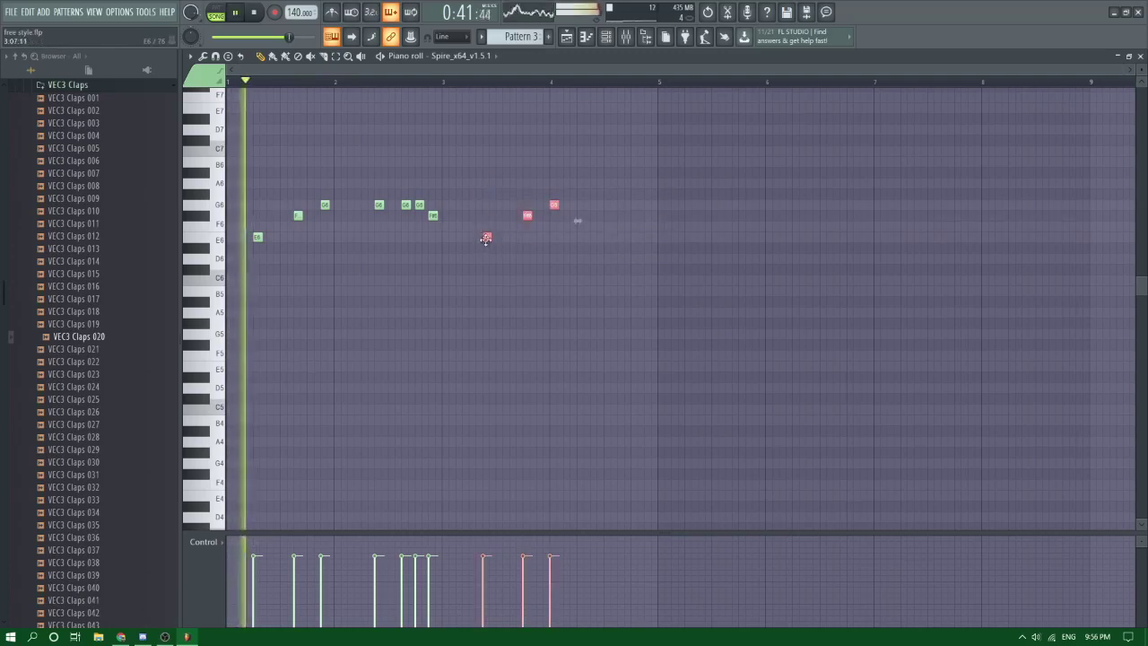
{"action": "left_click_drag", "start_coordinate": [486, 238], "coordinate": [473, 237]}
{"action": "left_click", "coordinate": [492, 250], "text": "ctrl"}
Step: Try F#6 in place of the G6 note at step 15 of bar 3 and set it back to G6
{"action": "right_click", "coordinate": [537, 204]}
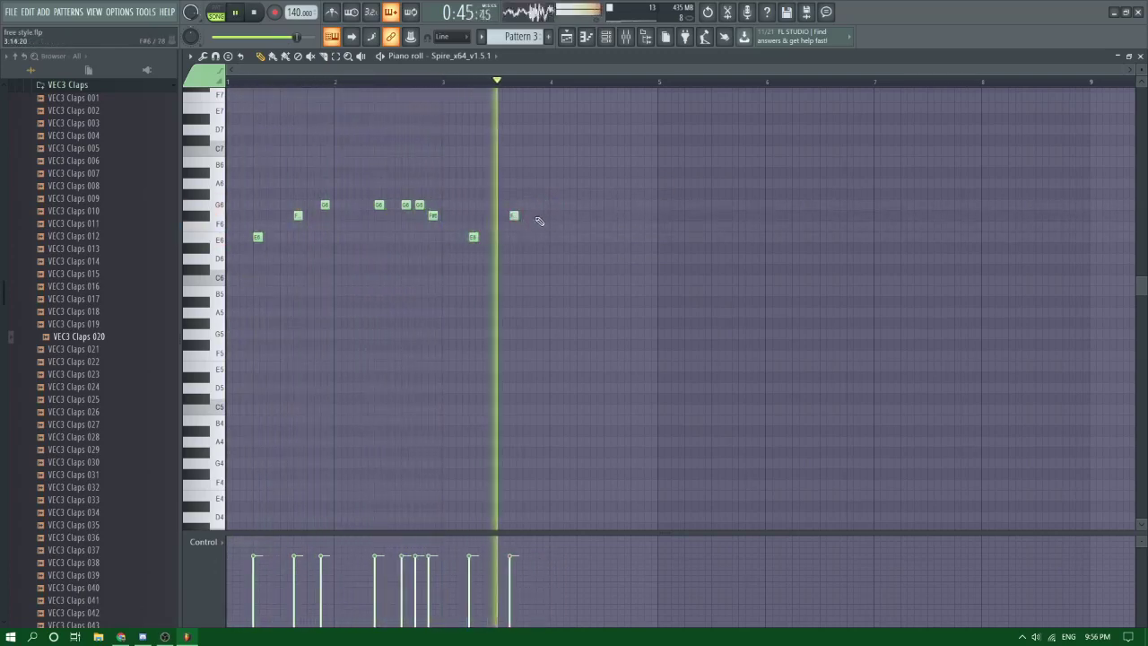
{"action": "left_click", "coordinate": [540, 216]}
{"action": "key", "text": "space"}
{"action": "key", "text": "space"}
{"action": "left_click_drag", "start_coordinate": [540, 216], "coordinate": [540, 205]}
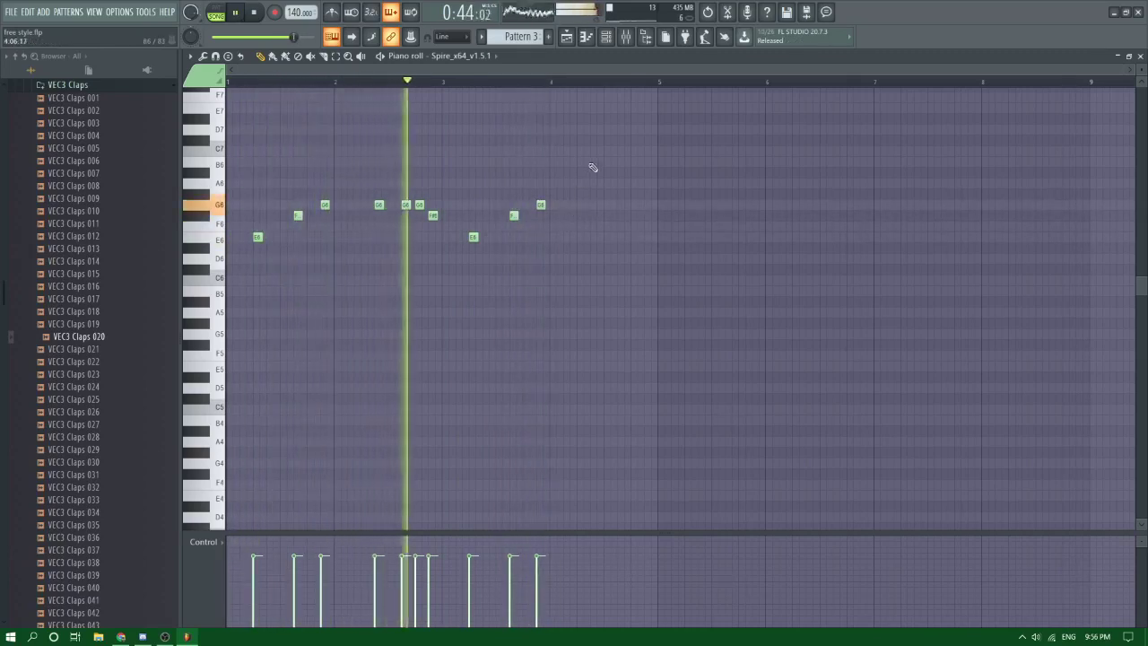
Step: Add C7 notes at steps 7 and 11 and a B6 note at step 15 of bar 4
{"action": "left_click", "coordinate": [594, 153]}
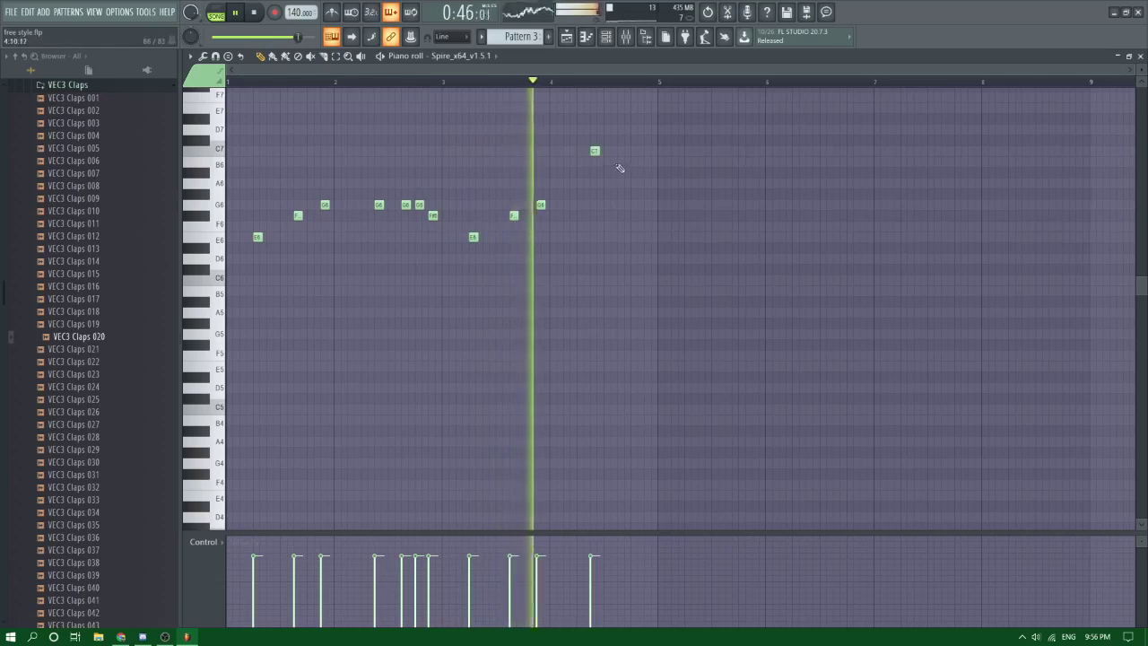
{"action": "left_click", "coordinate": [621, 153]}
{"action": "left_click", "coordinate": [646, 159]}
{"action": "key", "text": "space"}
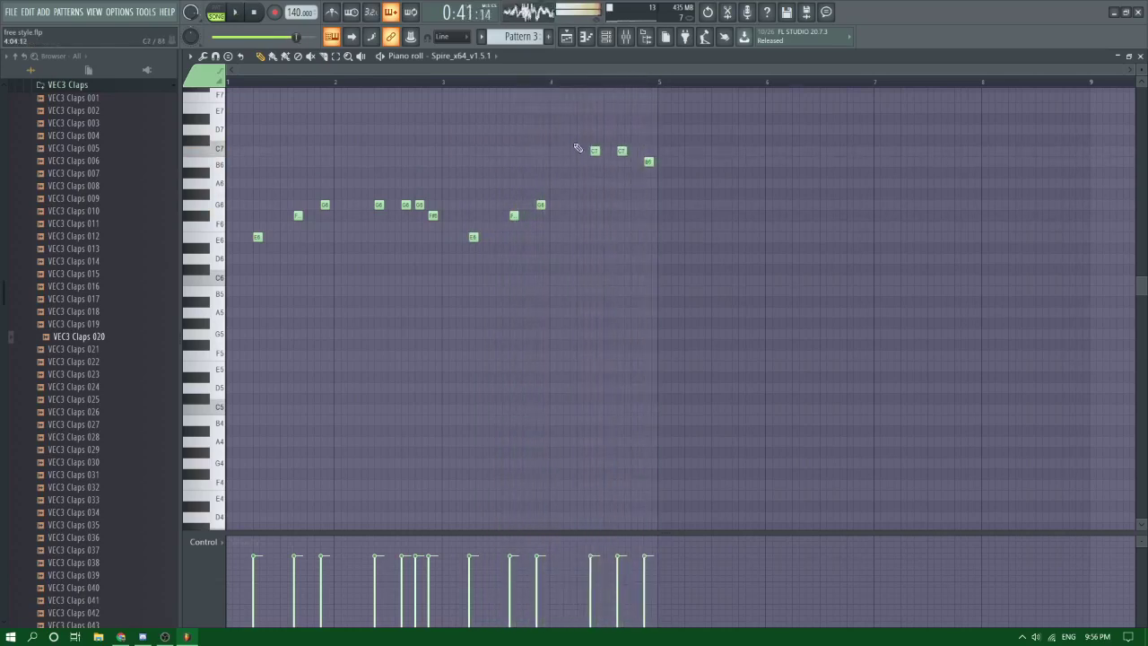
Step: Add a C7 note at step 5 of bar 4 and change the step 11 note to B6
{"action": "key", "text": "space"}
{"action": "left_click", "coordinate": [585, 153]}
{"action": "key", "text": "space"}
{"action": "left_click_drag", "start_coordinate": [585, 153], "coordinate": [620, 165]}
{"action": "key", "text": "space"}
Step: Add C7 at step 9 and F#6 at step 13 of bar 4, and replace the step 15 note with G6
{"action": "left_click", "coordinate": [609, 153]}
{"action": "key", "text": "space"}
{"action": "key", "text": "space"}
{"action": "key", "text": "space"}
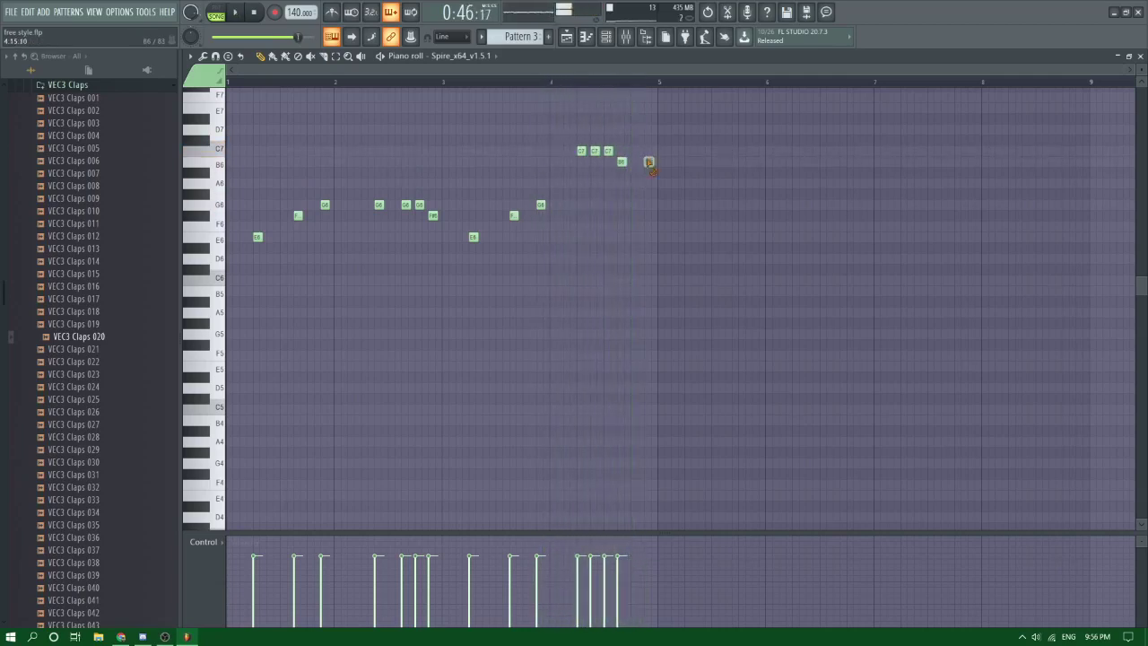
{"action": "left_click", "coordinate": [648, 204]}
{"action": "key", "text": "space"}
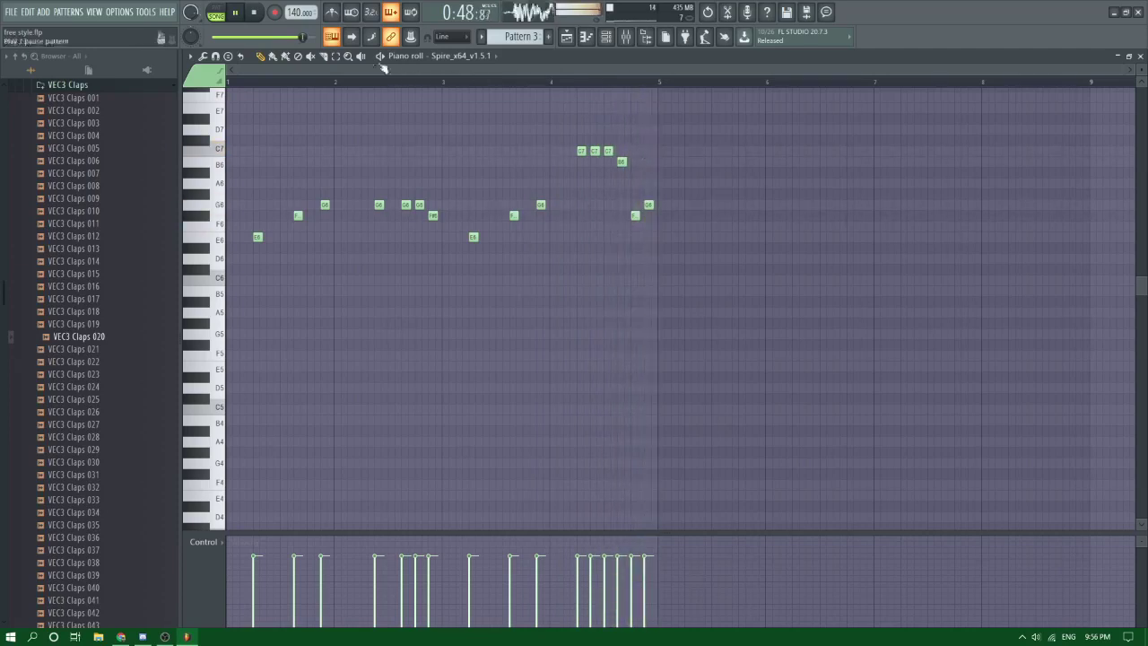
Step: Play the pattern on its own and step Spire's presets forward to the lead preset Control
{"action": "key", "text": "l"}
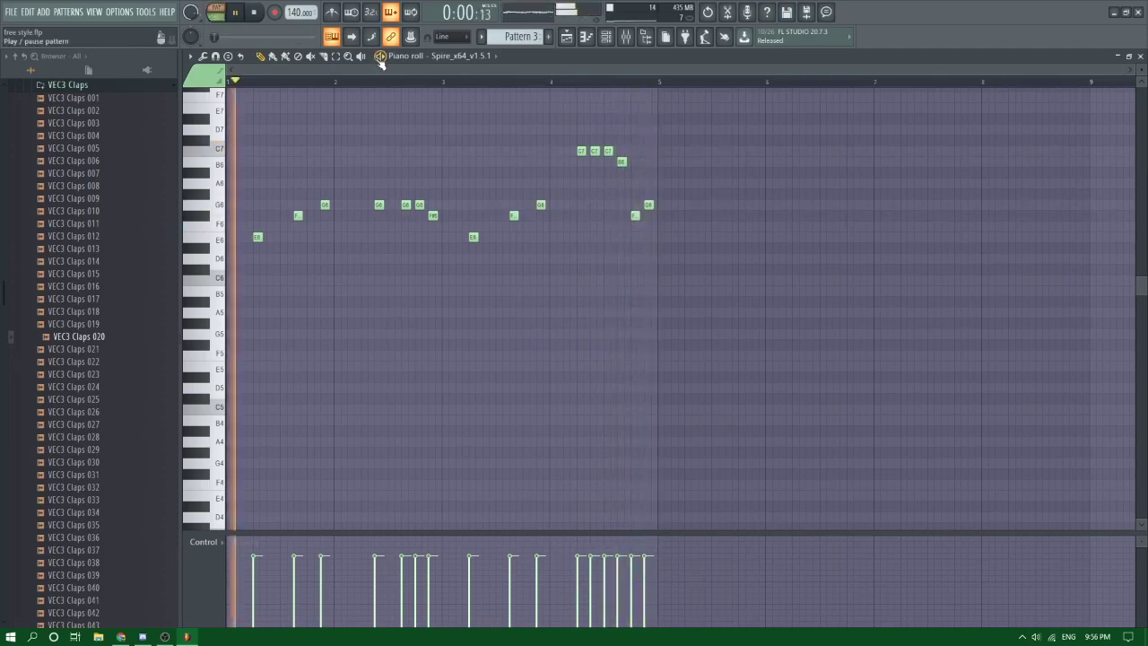
{"action": "left_click", "coordinate": [607, 37]}
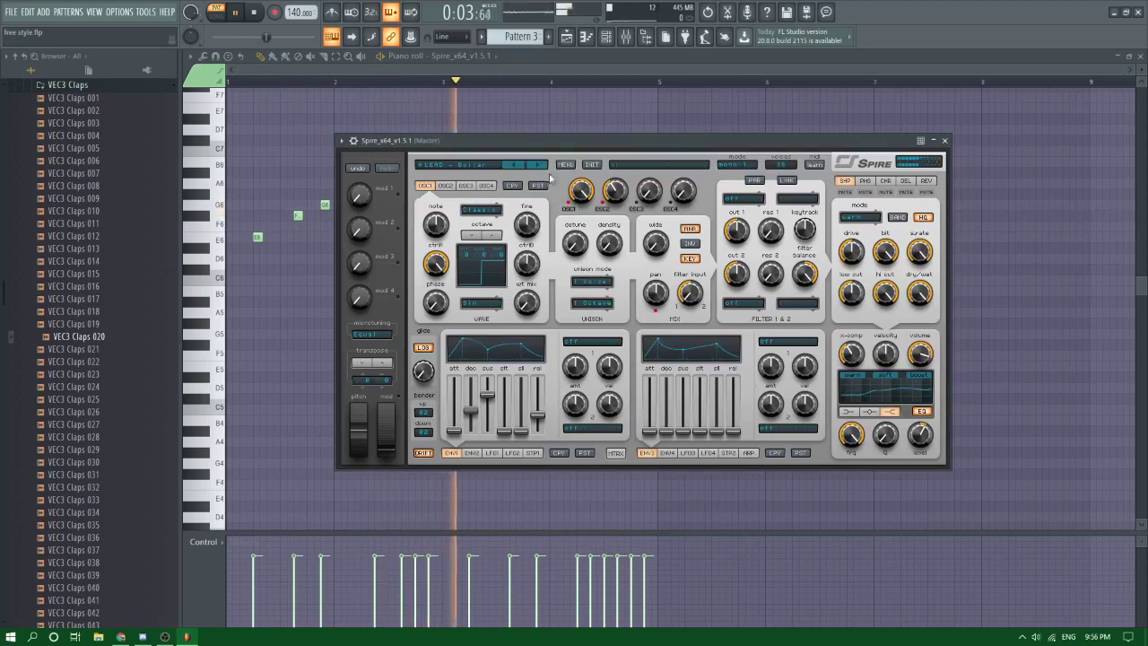
{"action": "left_click", "coordinate": [536, 168]}
{"action": "left_click", "coordinate": [535, 168]}
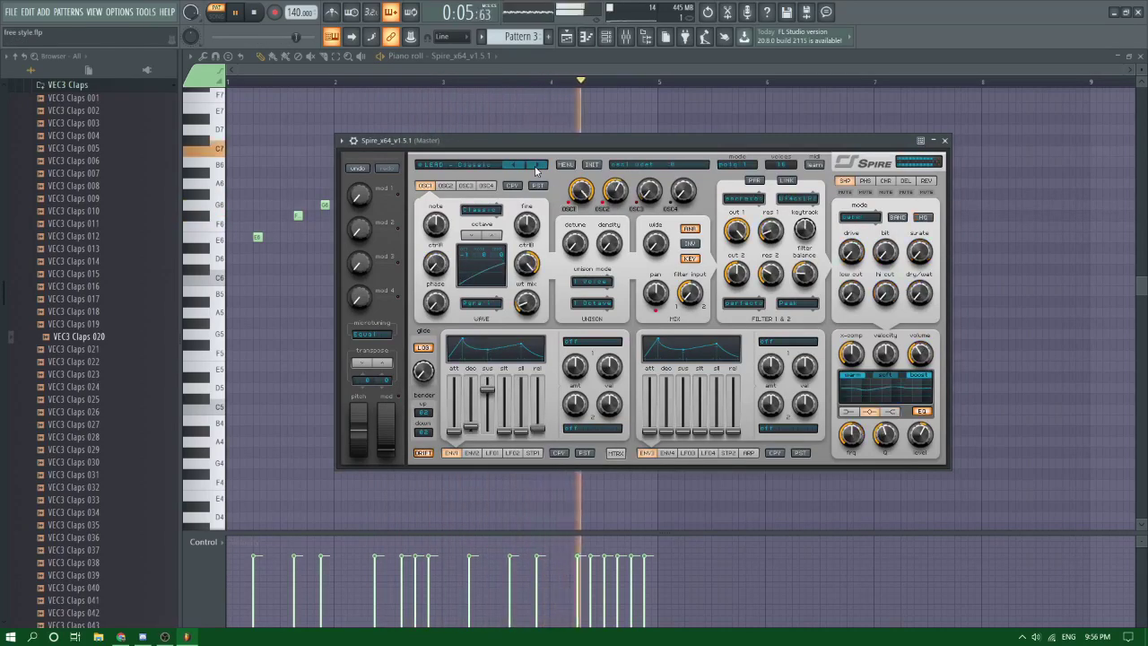
{"action": "left_click", "coordinate": [535, 167]}
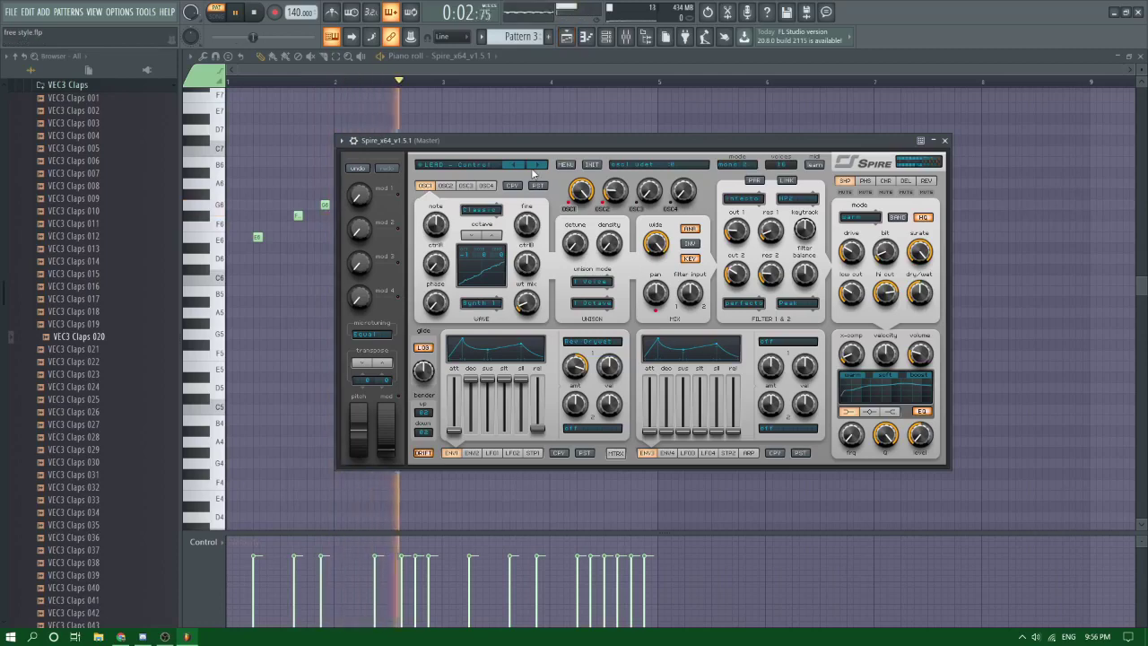
Step: Return to song playback in the playlist and place a second Pattern 3 clip at bar 29 on Track 5
{"action": "left_click", "coordinate": [583, 39]}
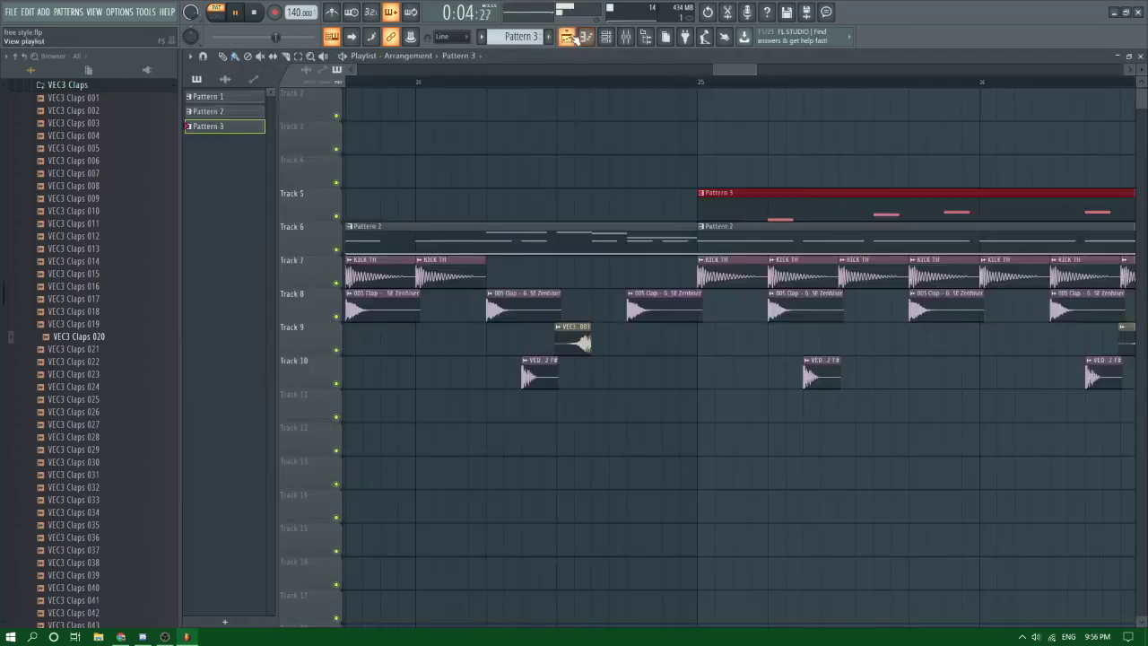
{"action": "scroll", "coordinate": [664, 88], "scroll_direction": "left", "scroll_amount": 1}
{"action": "left_click", "coordinate": [638, 82]}
{"action": "scroll", "coordinate": [658, 175], "scroll_direction": "down", "scroll_amount": 3}
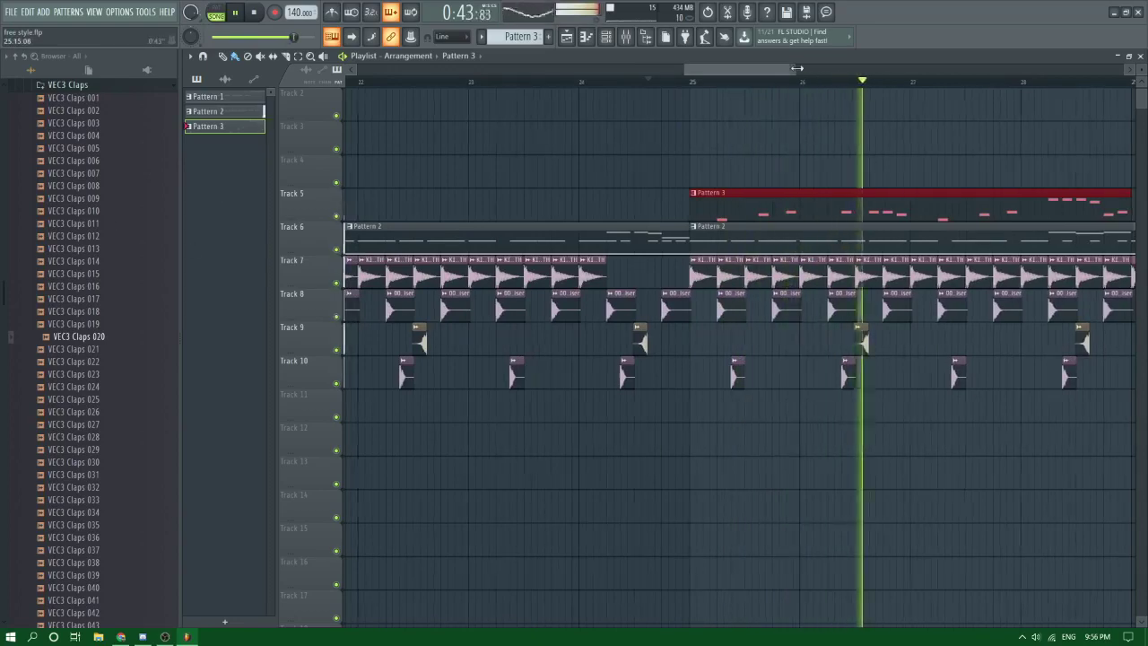
{"action": "left_click_drag", "start_coordinate": [796, 68], "coordinate": [932, 68]}
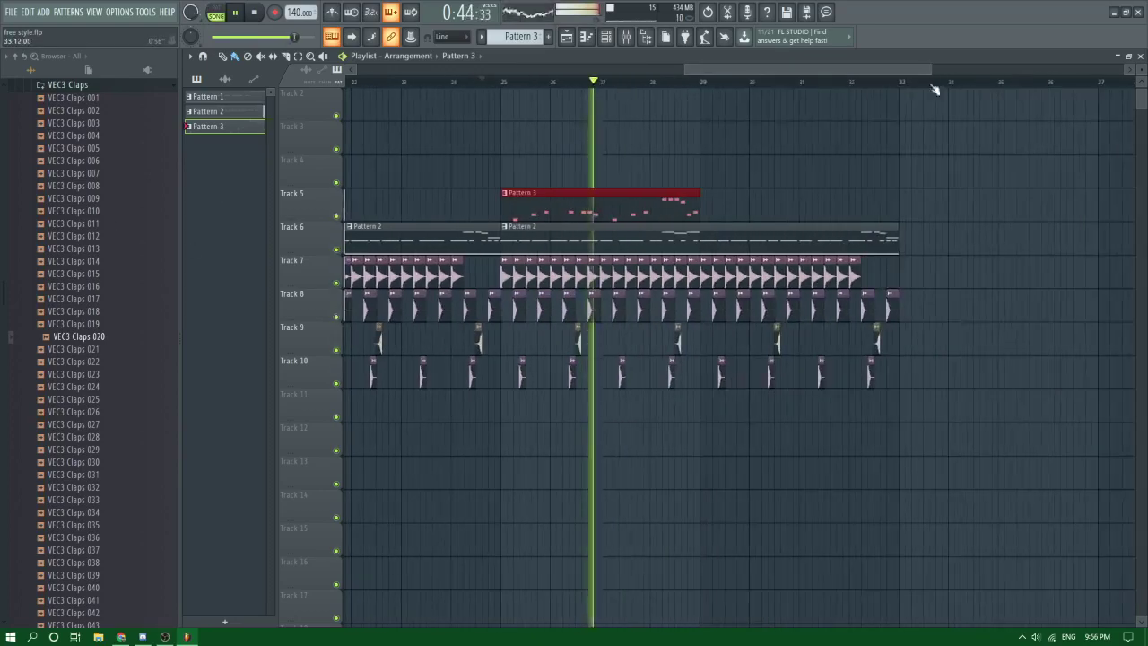
{"action": "left_click", "coordinate": [706, 209]}
{"action": "left_click_drag", "start_coordinate": [686, 69], "coordinate": [105, 125]}
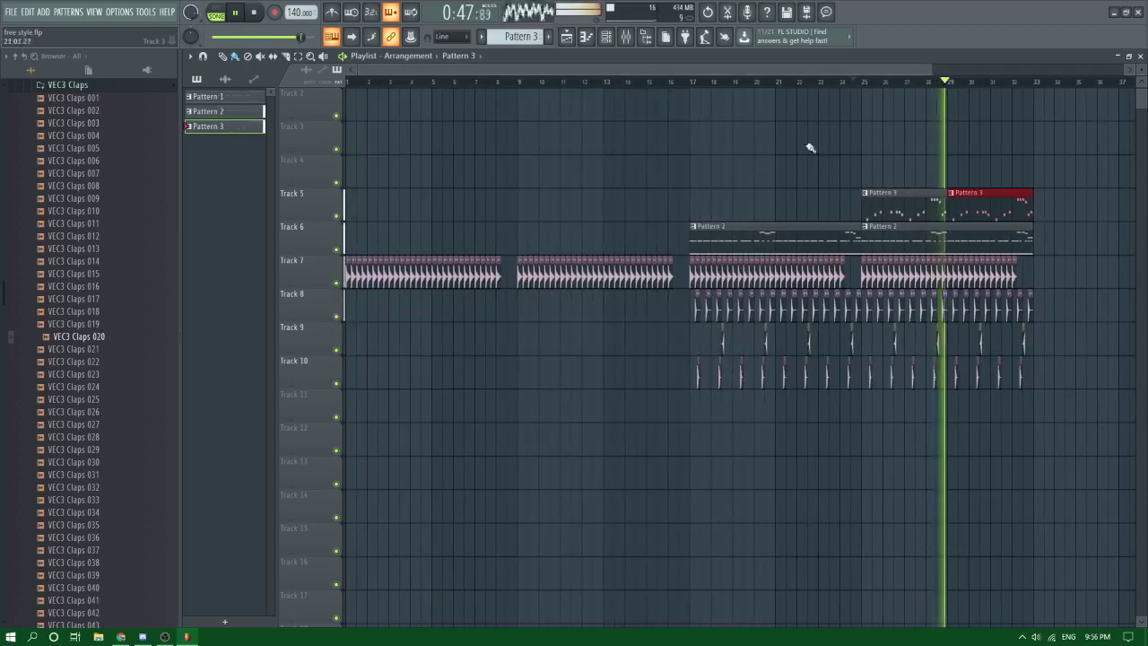
{"action": "left_click_drag", "start_coordinate": [839, 70], "coordinate": [1017, 70]}
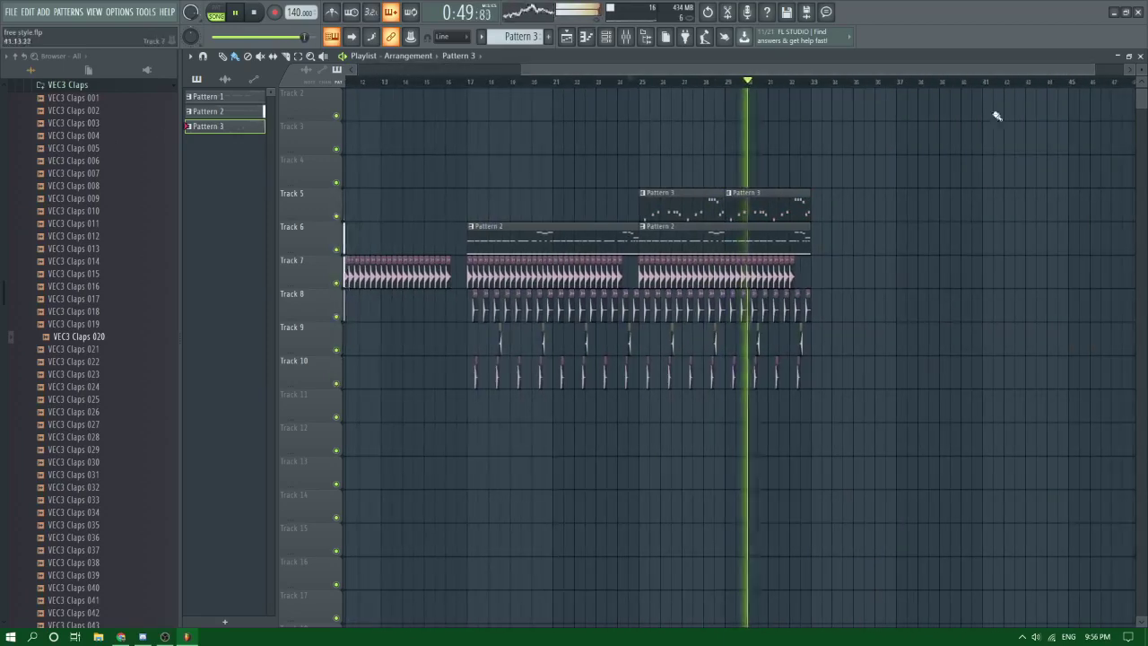
Step: Duplicate all clips of bars 25 to 32 on Tracks 5 to 10 so the copy starts at bar 33
{"action": "left_click_drag", "start_coordinate": [976, 422], "coordinate": [837, 215]}
{"action": "right_click", "coordinate": [754, 415]}
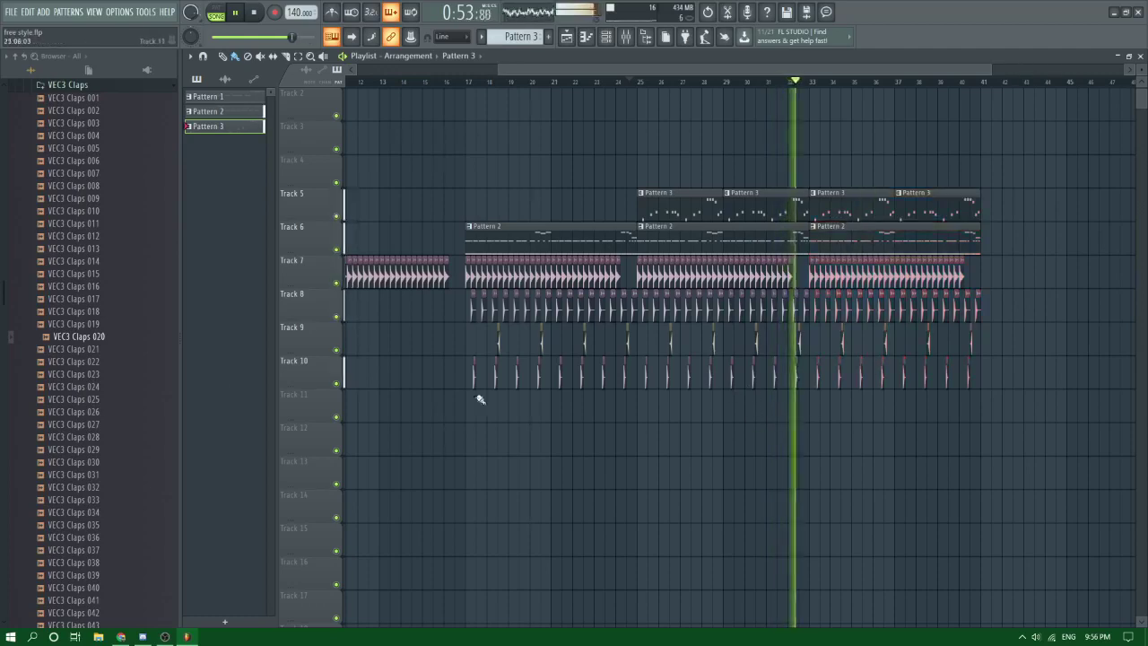
Step: Find VEC3 Cymbals HH Open 011 in the VEC3 HH Open sample folder and place it on Track 4 at bar 33
{"action": "scroll", "coordinate": [77, 315], "scroll_direction": "up", "scroll_amount": 2}
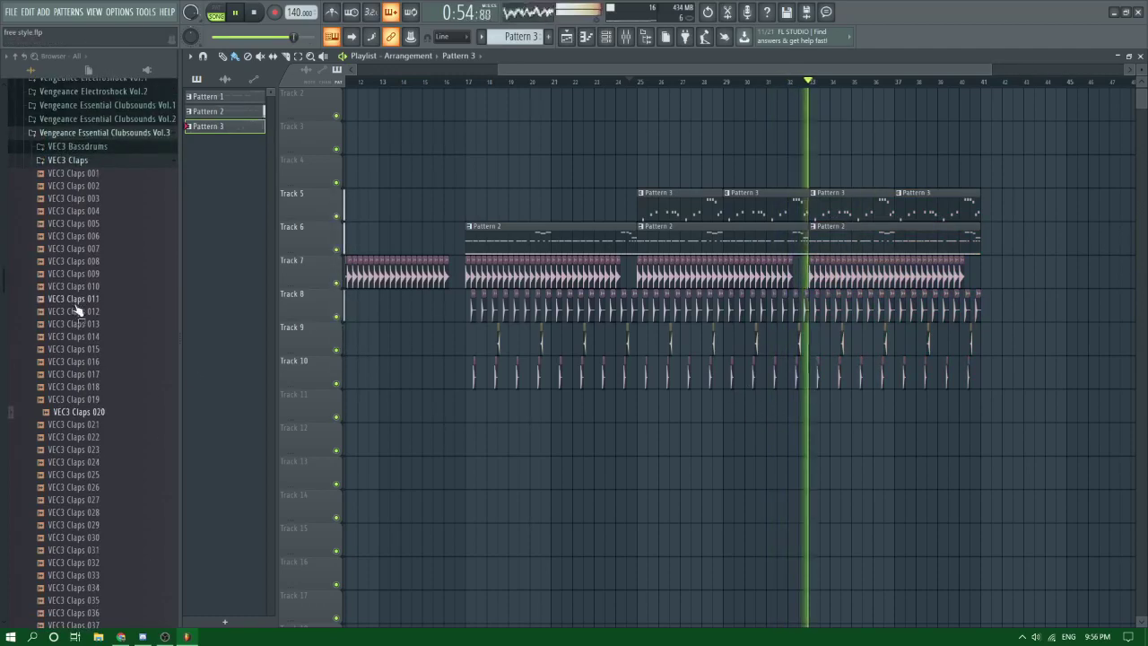
{"action": "left_click", "coordinate": [72, 160]}
{"action": "left_click", "coordinate": [79, 174]}
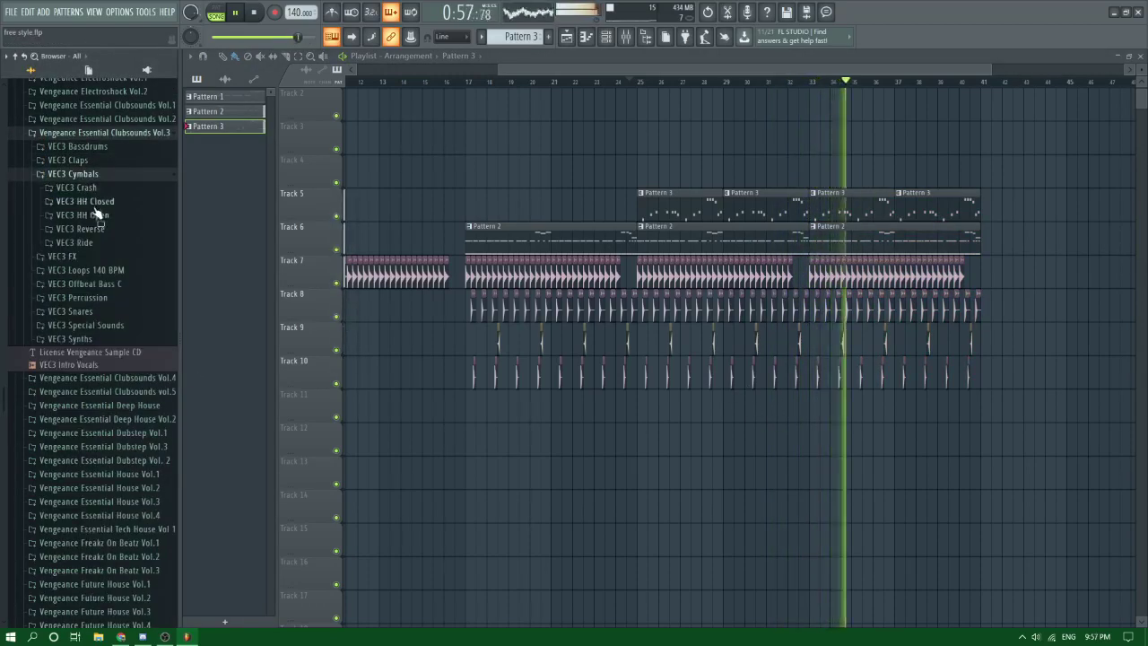
{"action": "left_click", "coordinate": [96, 214]}
{"action": "key", "text": "space"}
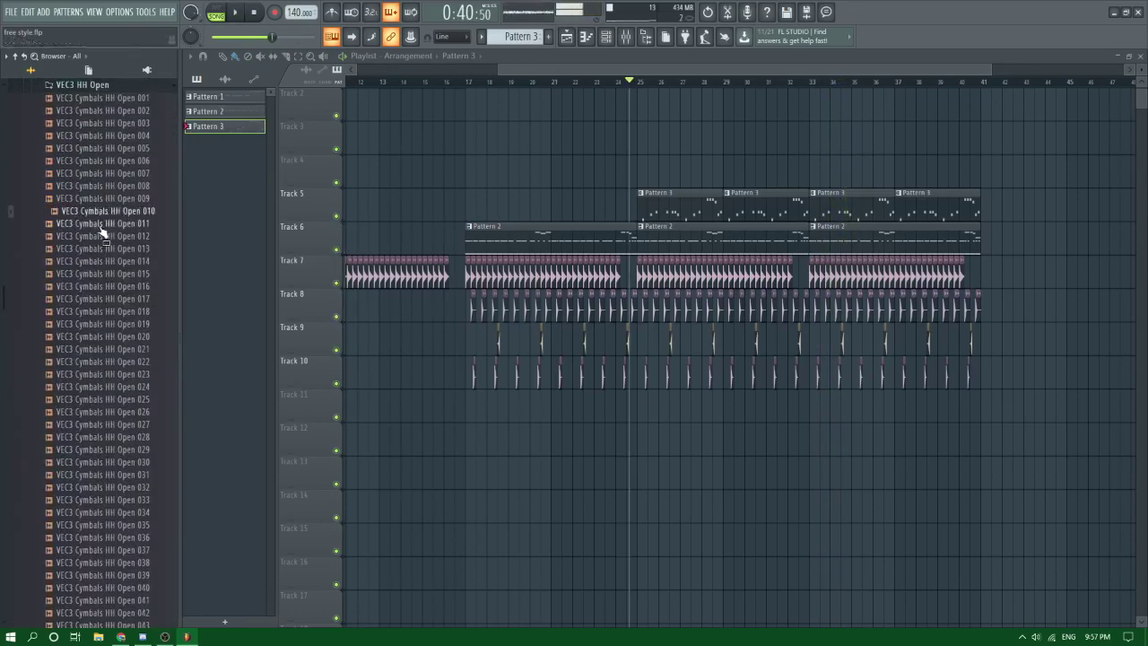
{"action": "left_click_drag", "start_coordinate": [100, 231], "coordinate": [887, 193]}
{"action": "left_click_drag", "start_coordinate": [810, 166], "coordinate": [811, 171]}
{"action": "scroll", "coordinate": [812, 171], "scroll_direction": "up", "scroll_amount": 5}
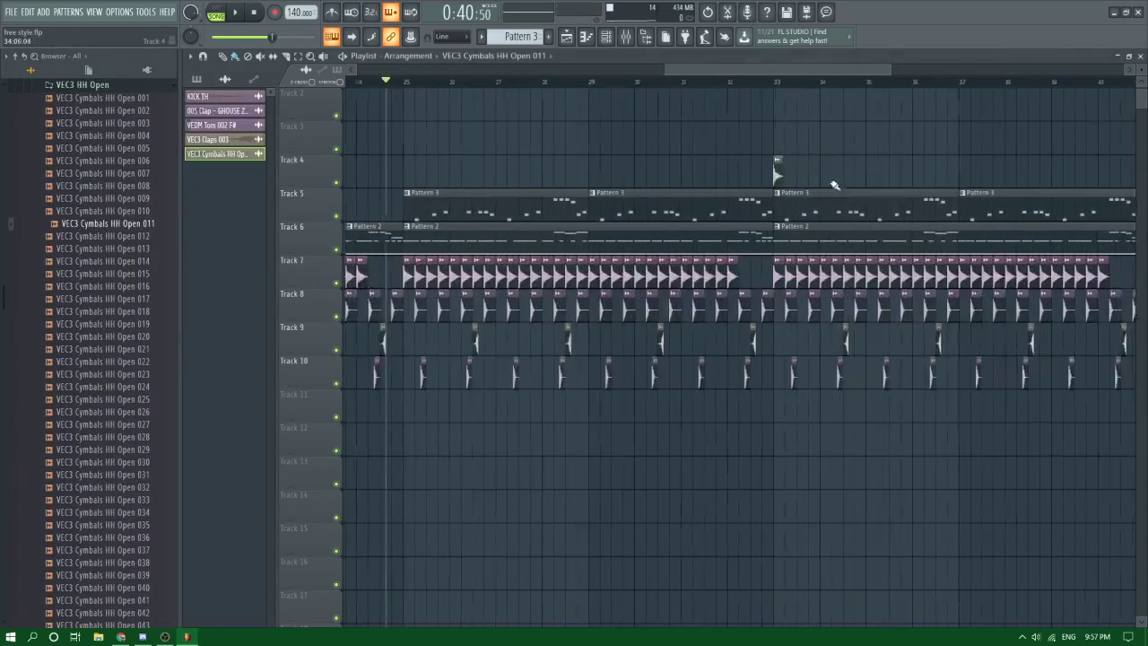
Step: Fill bar 33 of Track 4 with four off-beat open hi-hats at steps 3, 7, 11 and 15
{"action": "key", "text": "space"}
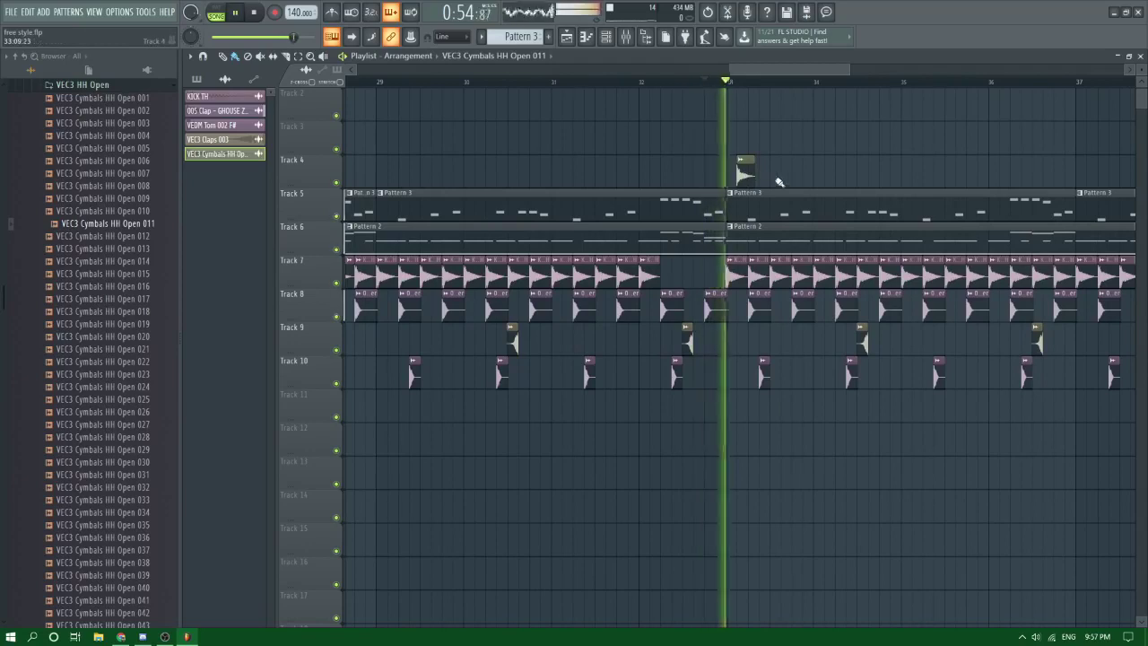
{"action": "key", "text": "space"}
{"action": "left_click", "coordinate": [768, 171]}
{"action": "left_click", "coordinate": [786, 175]}
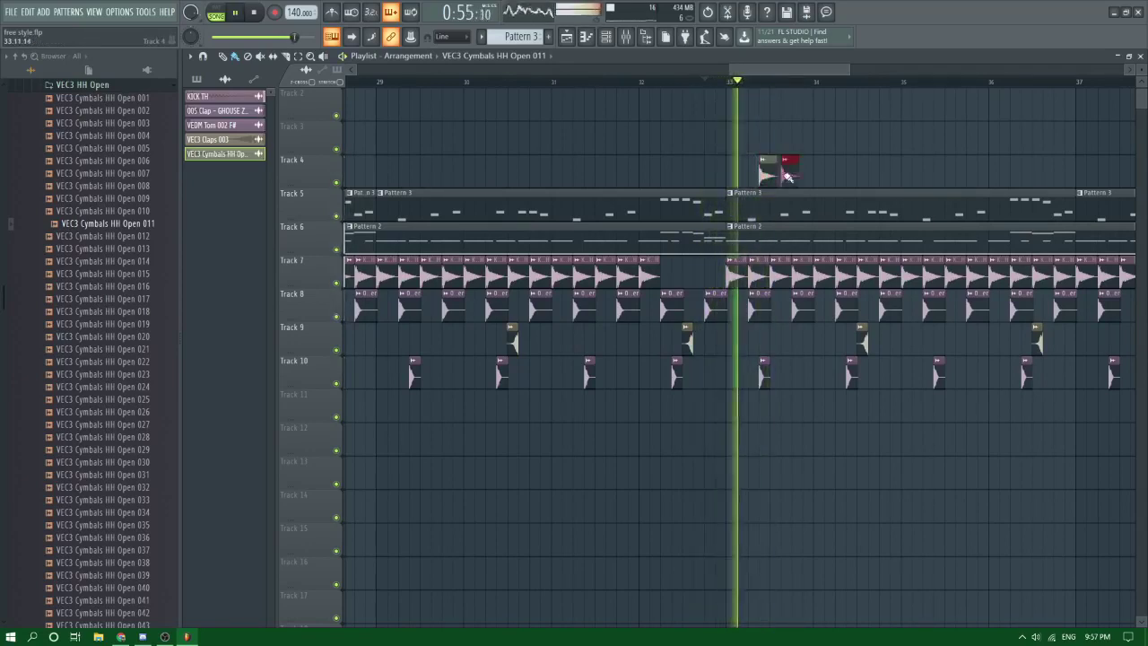
{"action": "left_click", "coordinate": [810, 174]}
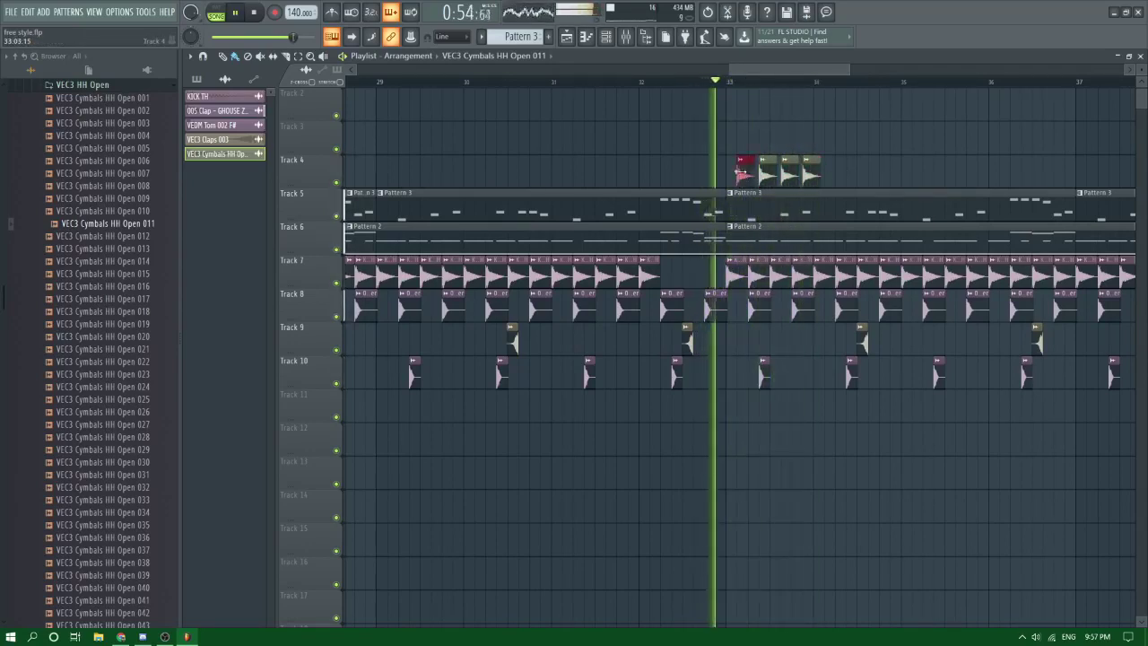
Step: Open the open hi-hat's channel settings, close them and replay the section
{"action": "double_click", "coordinate": [741, 170]}
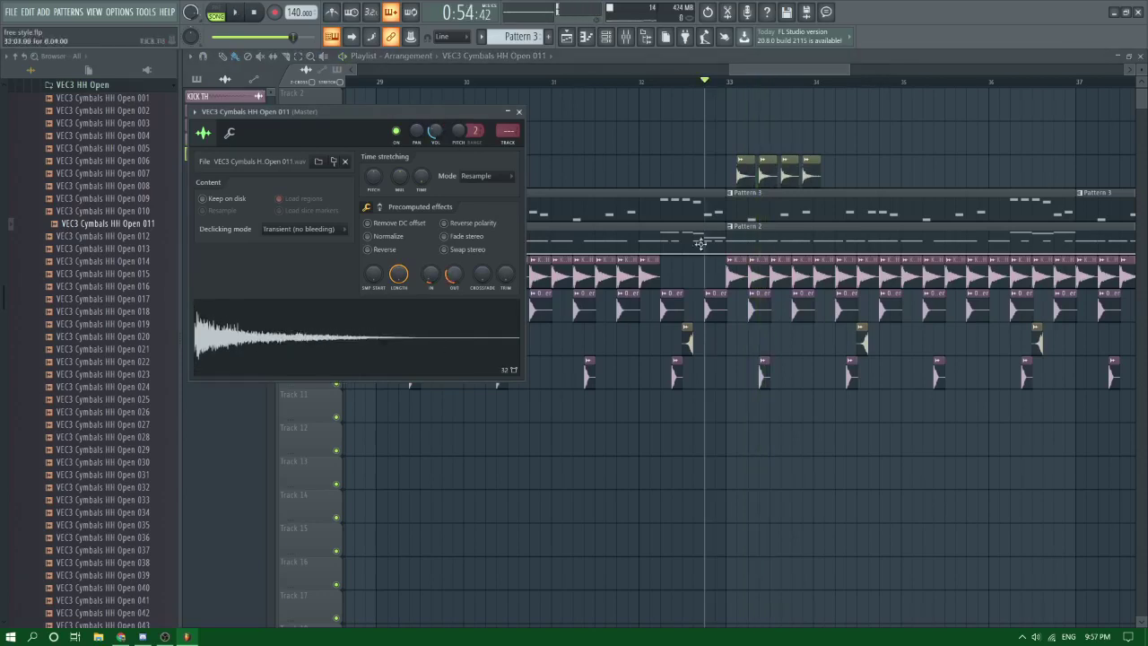
{"action": "key", "text": "Escape"}
{"action": "key", "text": "space"}
Step: Duplicate the open hi-hats along Track 4 in growing groups until they fill bars 33 to 40
{"action": "left_click_drag", "start_coordinate": [876, 172], "coordinate": [838, 170]}
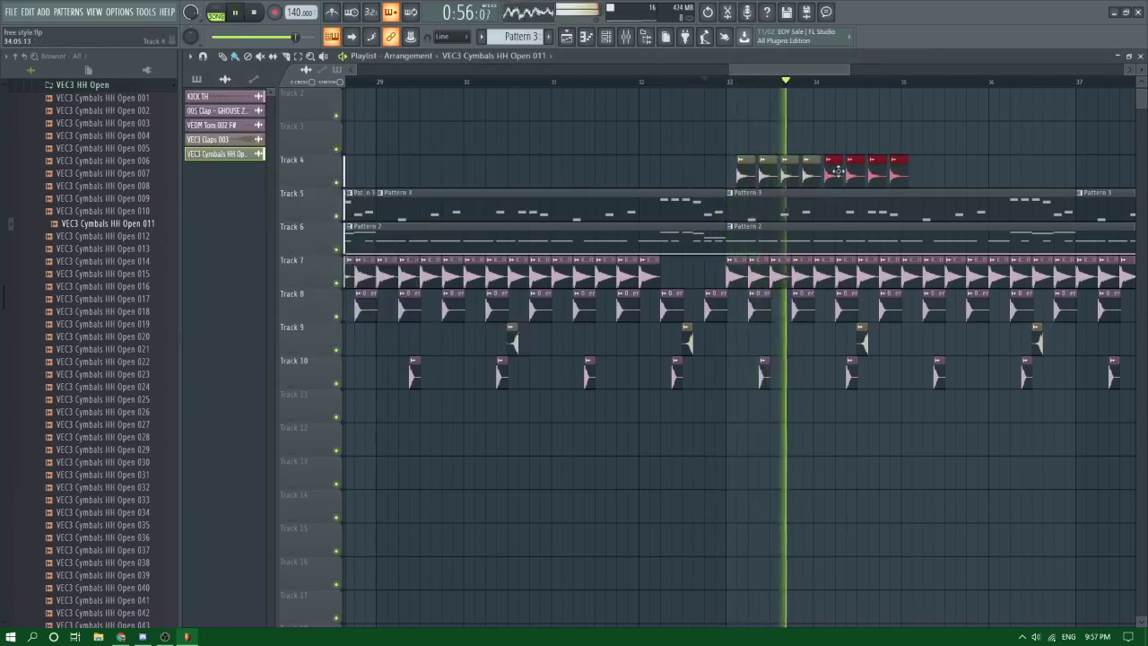
{"action": "mouse_move", "coordinate": [939, 185]}
{"action": "left_mouse_down"}
{"action": "mouse_move", "coordinate": [942, 173]}
{"action": "mouse_move", "coordinate": [742, 154]}
{"action": "left_mouse_up"}
{"action": "key", "text": "ctrl+b"}
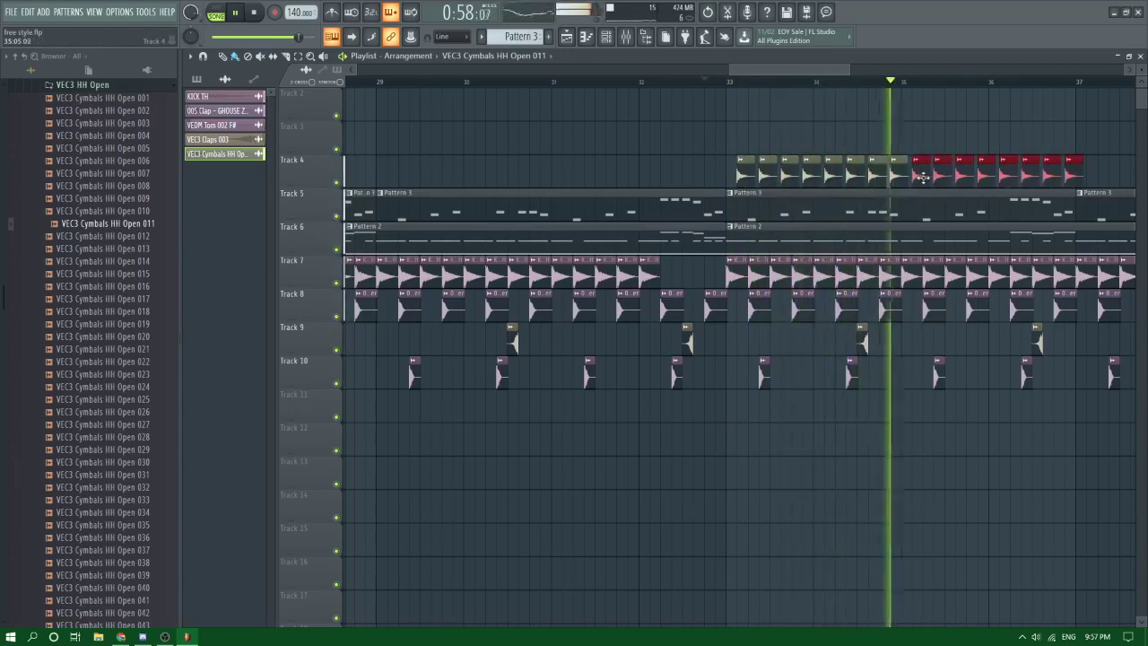
{"action": "scroll", "coordinate": [883, 177], "scroll_direction": "down", "scroll_amount": 5}
{"action": "left_click_drag", "start_coordinate": [988, 160], "coordinate": [977, 180]}
{"action": "scroll", "coordinate": [902, 184], "scroll_direction": "down", "scroll_amount": 4}
{"action": "left_click", "coordinate": [1020, 185], "text": "ctrl"}
{"action": "scroll", "coordinate": [1021, 186], "scroll_direction": "up", "scroll_amount": 5}
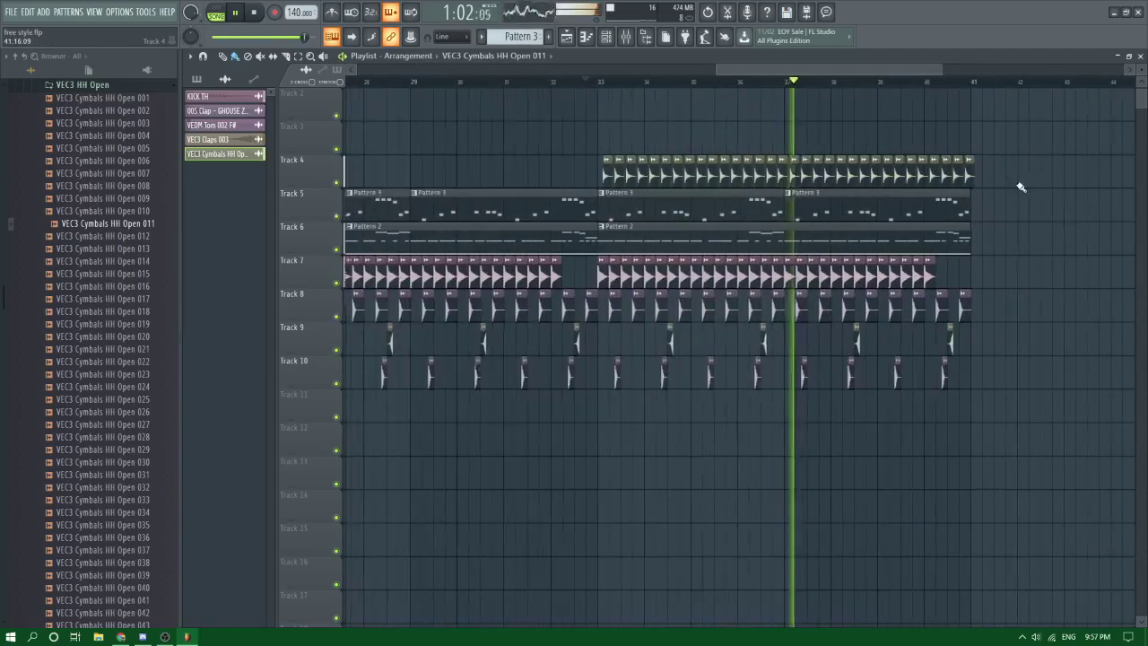
Step: Set the open hi-hat's channel volume to 42%
{"action": "left_click", "coordinate": [224, 153]}
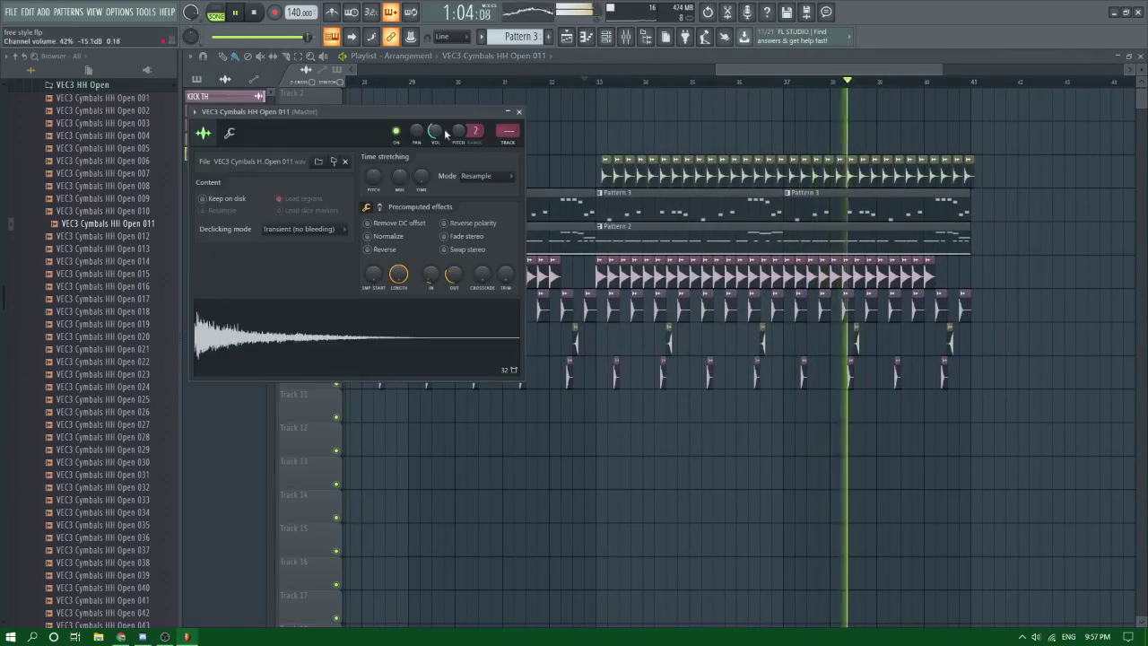
{"action": "left_click", "coordinate": [519, 112]}
{"action": "scroll", "coordinate": [548, 117], "scroll_direction": "down", "scroll_amount": 6}
{"action": "scroll", "coordinate": [558, 167], "scroll_direction": "up", "scroll_amount": 3}
{"action": "scroll", "coordinate": [860, 172], "scroll_direction": "up", "scroll_amount": 4}
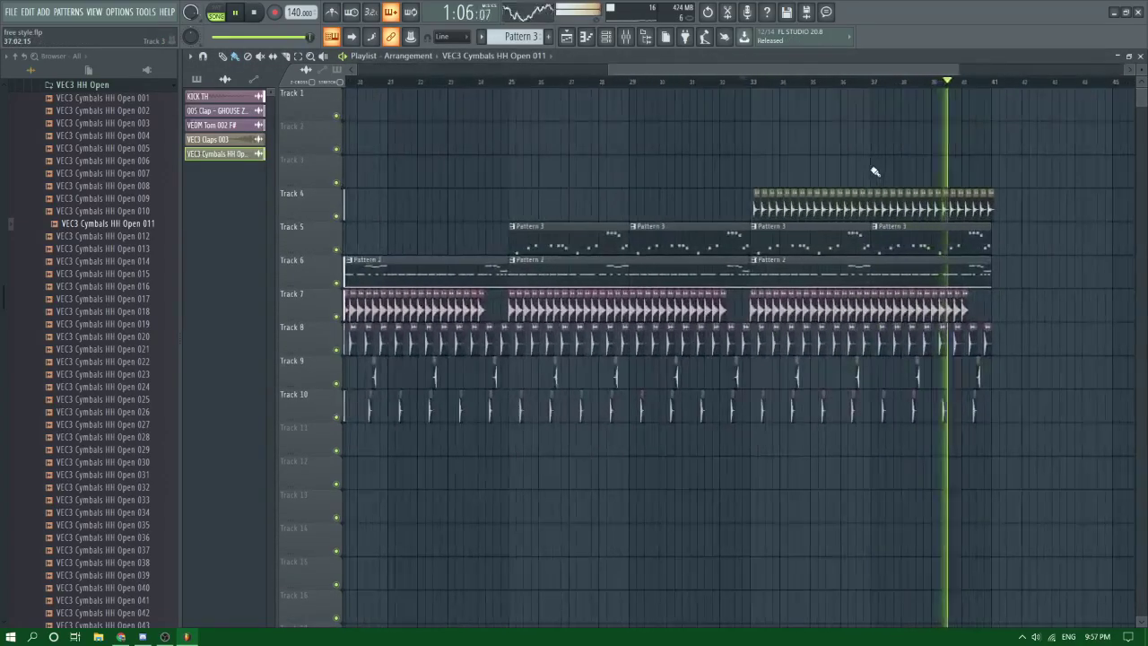
{"action": "scroll", "coordinate": [861, 167], "scroll_direction": "down", "scroll_amount": 3}
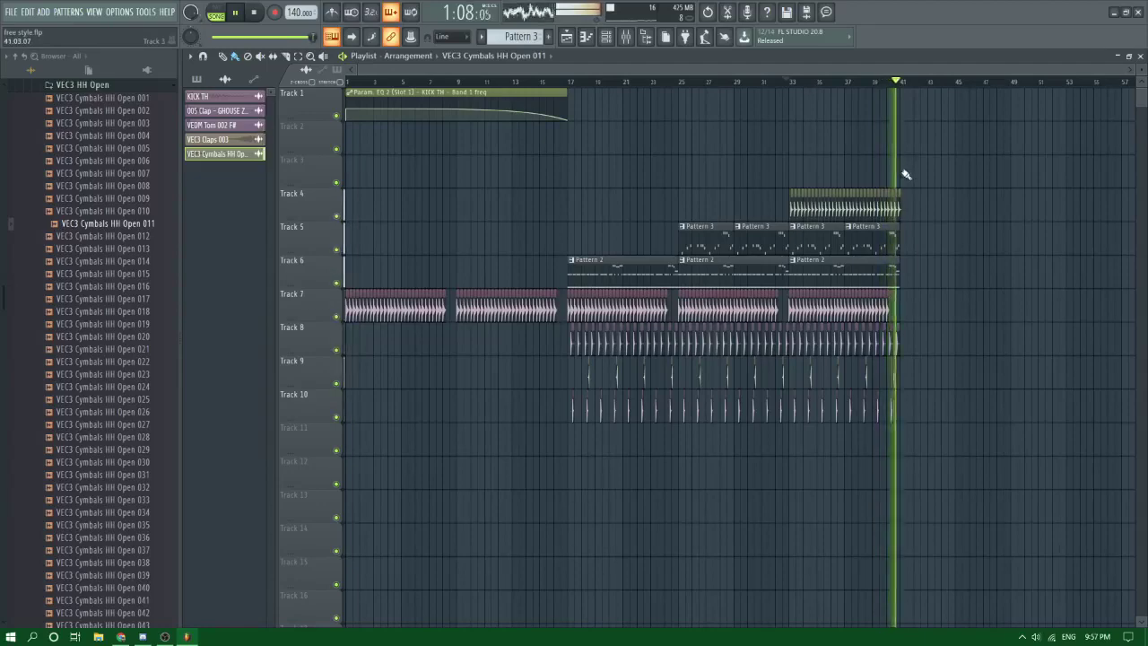
Step: Make the Pattern 3 clip at bar 33 unique, remove the one at bar 37 and check the new pattern's notes
{"action": "left_click", "coordinate": [795, 227]}
{"action": "left_click", "coordinate": [817, 304]}
{"action": "double_click", "coordinate": [817, 246]}
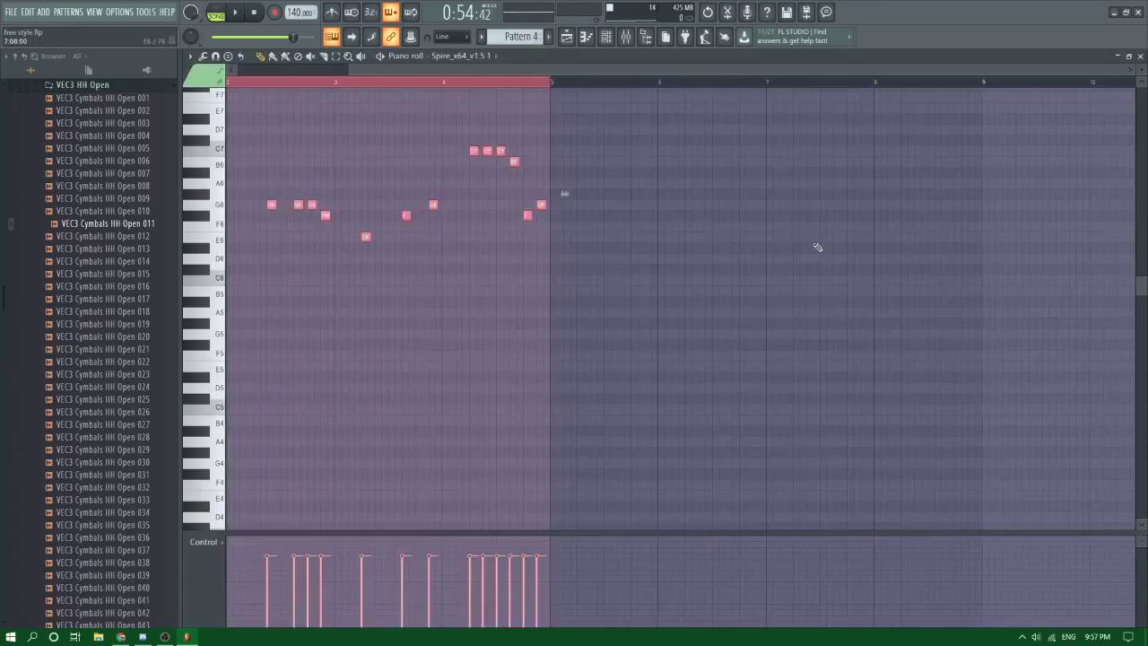
{"action": "left_click", "coordinate": [565, 36]}
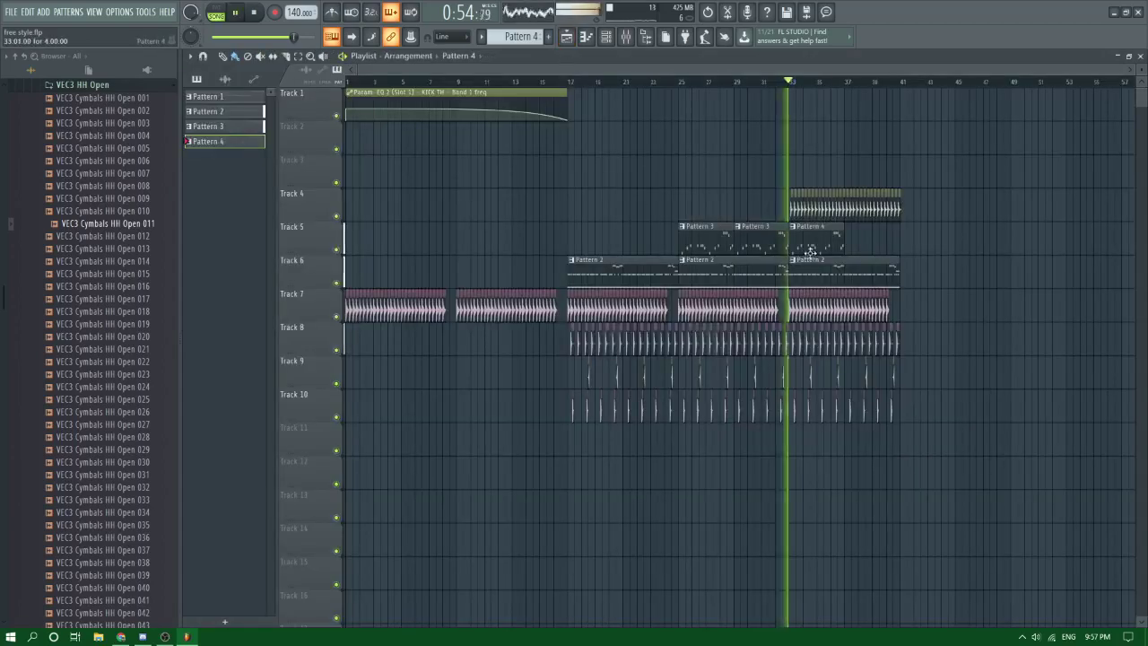
Step: Place another Pattern 4 clip at bar 37 on Track 5 and replay the arrangement from shortly before bar 17
{"action": "left_click_drag", "start_coordinate": [894, 243], "coordinate": [862, 244]}
{"action": "scroll", "coordinate": [917, 262], "scroll_direction": "up", "scroll_amount": 3}
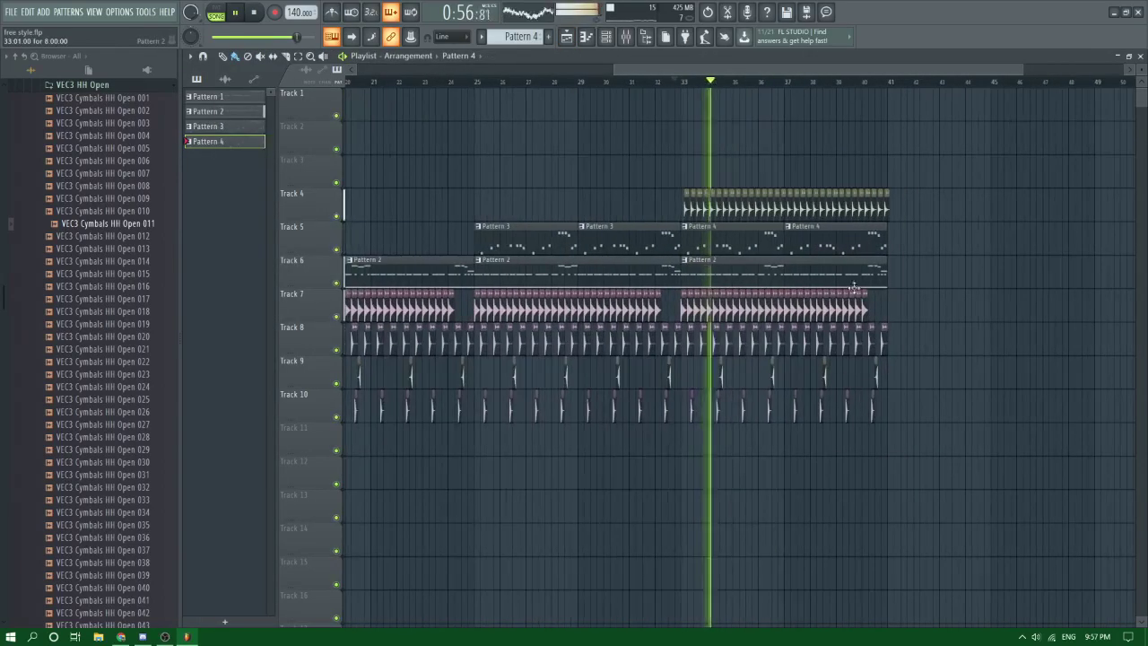
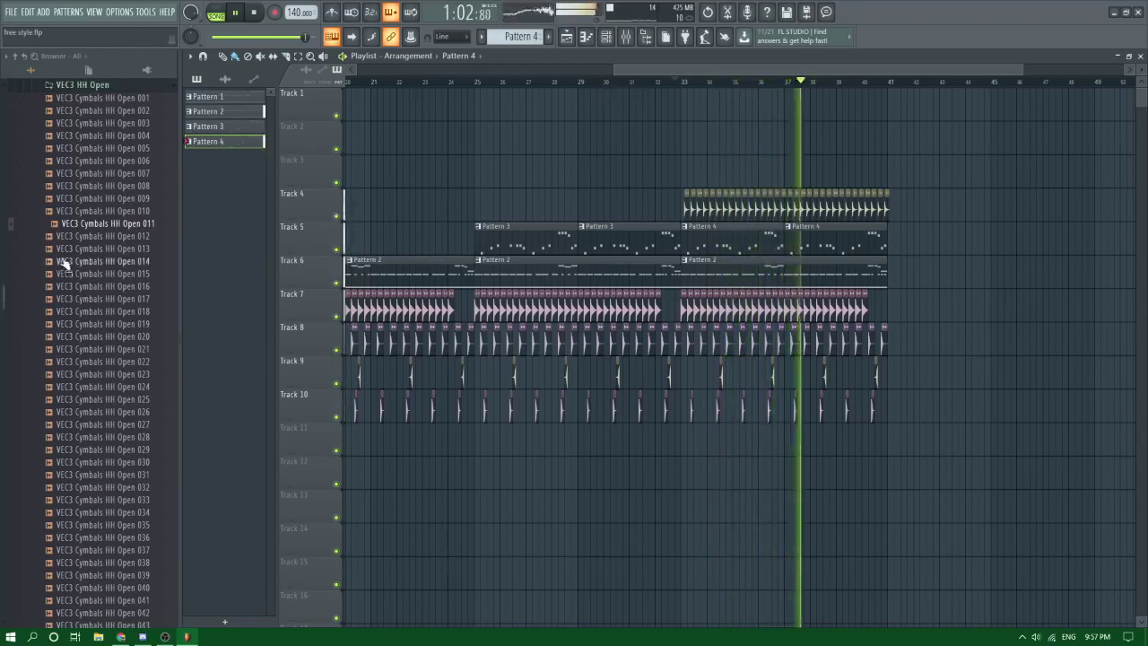
{"action": "left_click", "coordinate": [104, 287]}
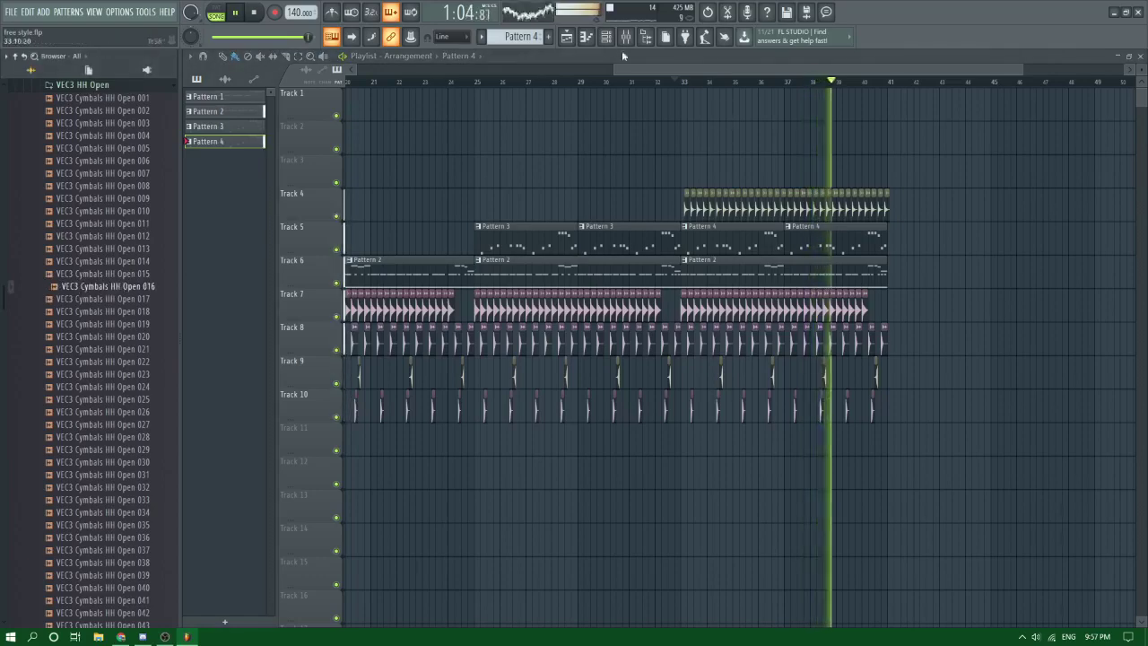
{"action": "left_click_drag", "start_coordinate": [612, 68], "coordinate": [355, 69]}
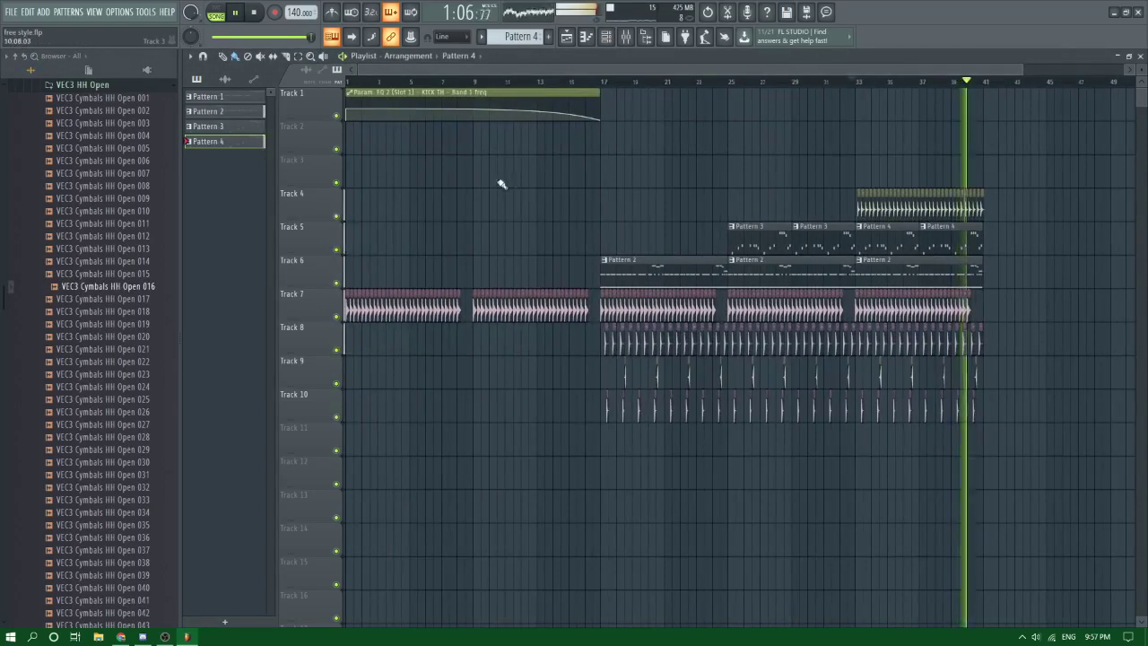
{"action": "left_click", "coordinate": [563, 81]}
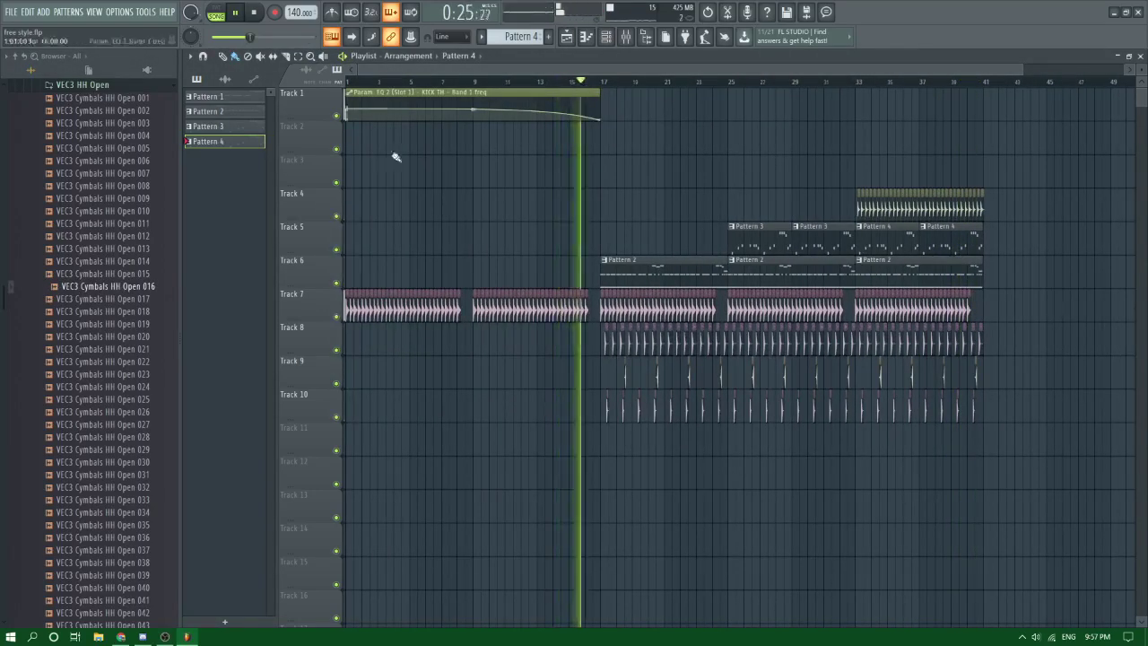
Step: Browse the sample library to the VEC4 Reverse Synths folder in the effects of Vengeance Essential Clubsounds Vol.4
{"action": "scroll", "coordinate": [140, 292], "scroll_direction": "up", "scroll_amount": 10}
{"action": "left_click", "coordinate": [81, 346]}
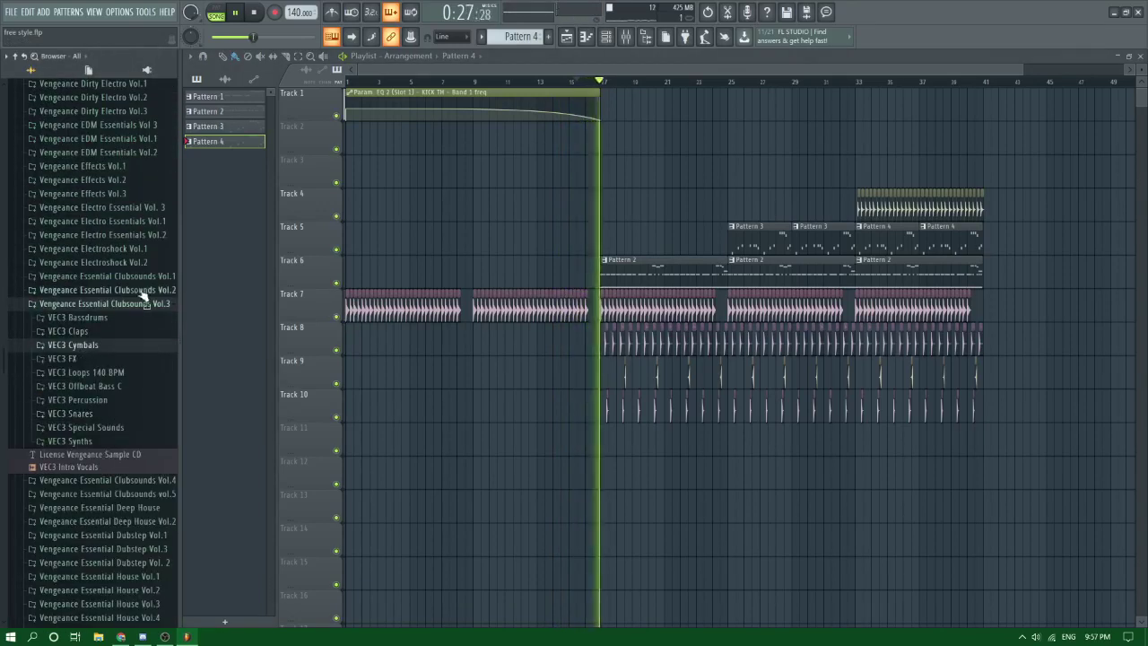
{"action": "left_click", "coordinate": [143, 304]}
{"action": "left_click", "coordinate": [142, 320]}
{"action": "left_click", "coordinate": [85, 372]}
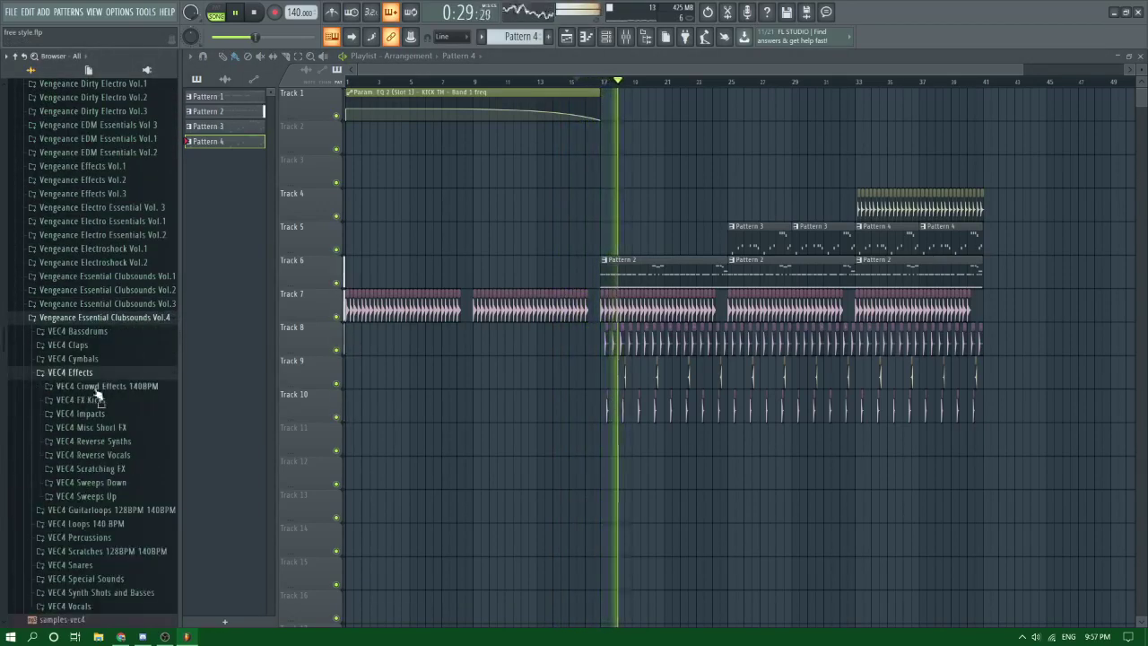
{"action": "left_click", "coordinate": [111, 440]}
{"action": "scroll", "coordinate": [130, 435], "scroll_direction": "down", "scroll_amount": 3}
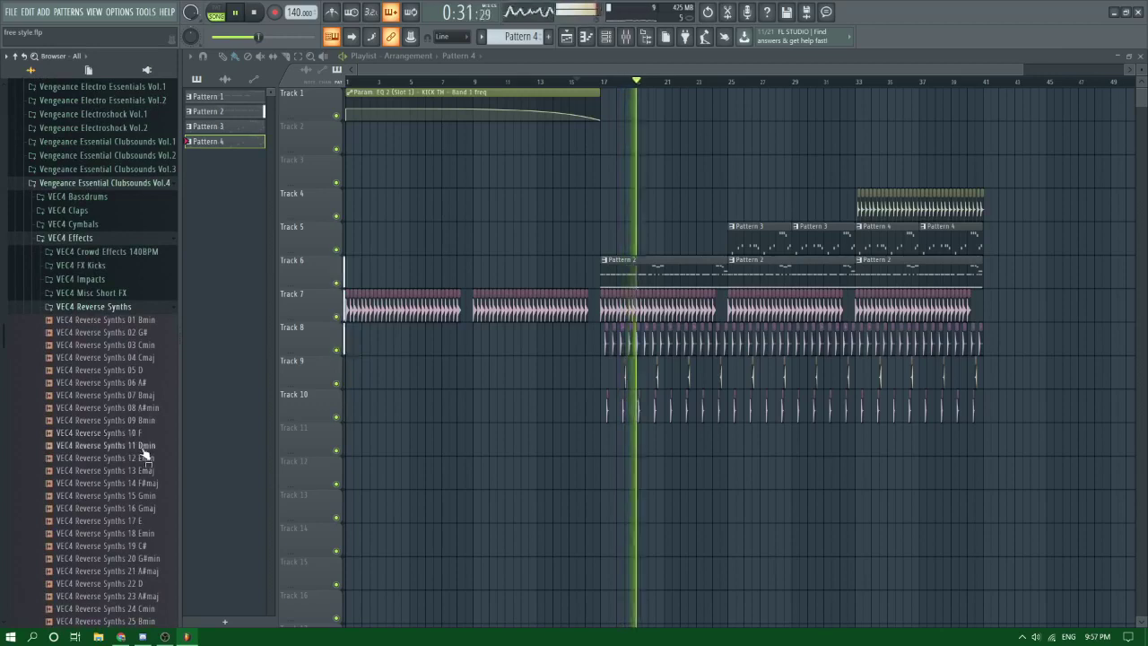
Step: Place the VEC4 Reverse Synths 05 D sample on Track 12 so that it ends exactly at bar 17
{"action": "left_click", "coordinate": [136, 370]}
{"action": "left_click_drag", "start_coordinate": [546, 490], "coordinate": [538, 507]}
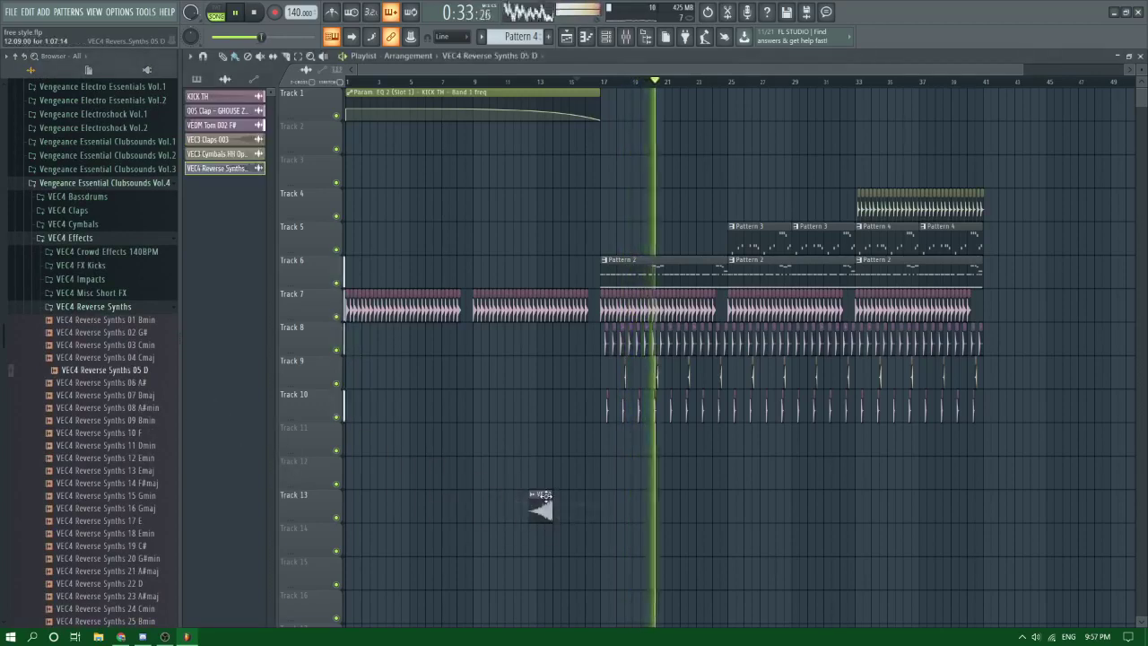
{"action": "left_click", "coordinate": [535, 127]}
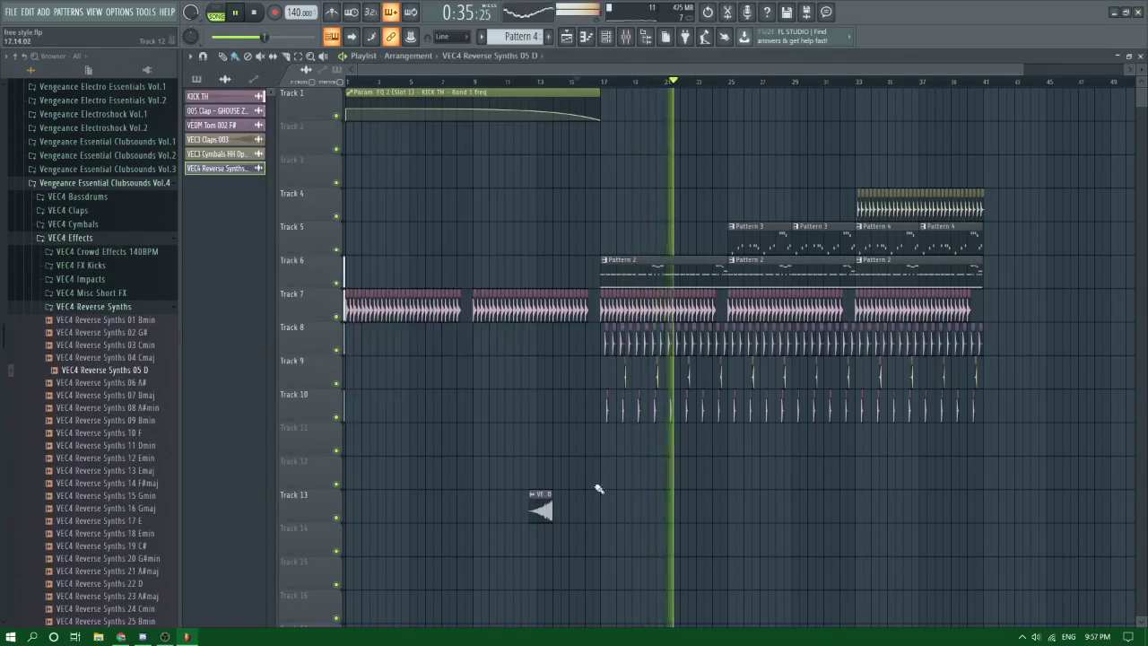
{"action": "left_click_drag", "start_coordinate": [586, 488], "coordinate": [600, 462]}
{"action": "scroll", "coordinate": [584, 462], "scroll_direction": "up", "scroll_amount": 2}
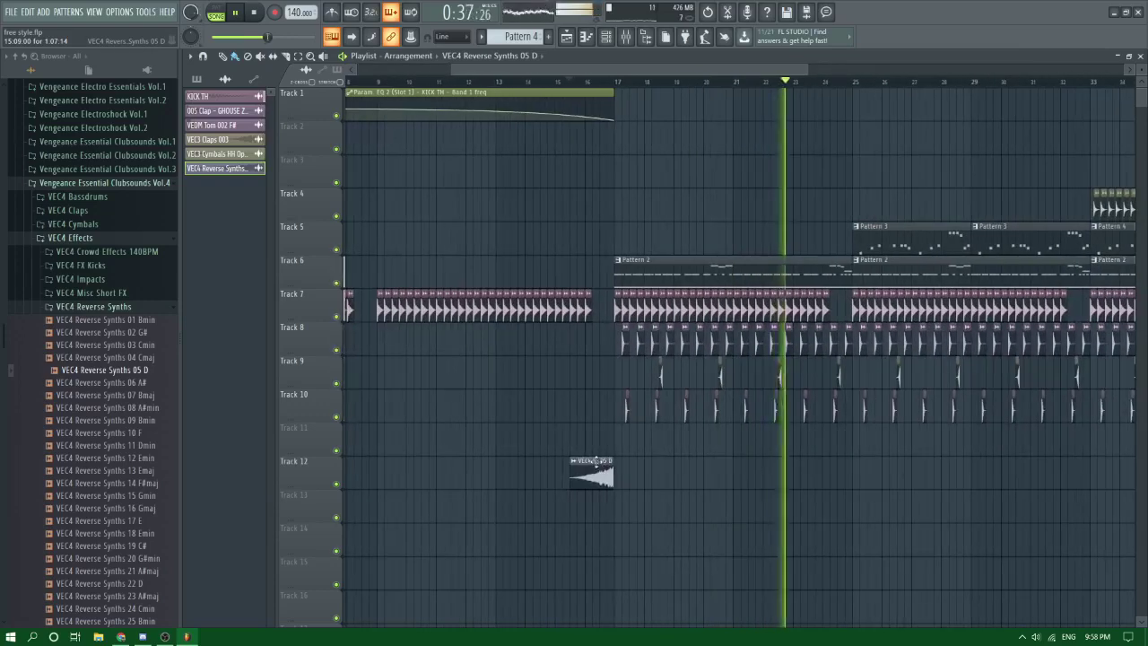
{"action": "scroll", "coordinate": [602, 453], "scroll_direction": "up", "scroll_amount": 2}
{"action": "scroll", "coordinate": [623, 405], "scroll_direction": "up", "scroll_amount": 4}
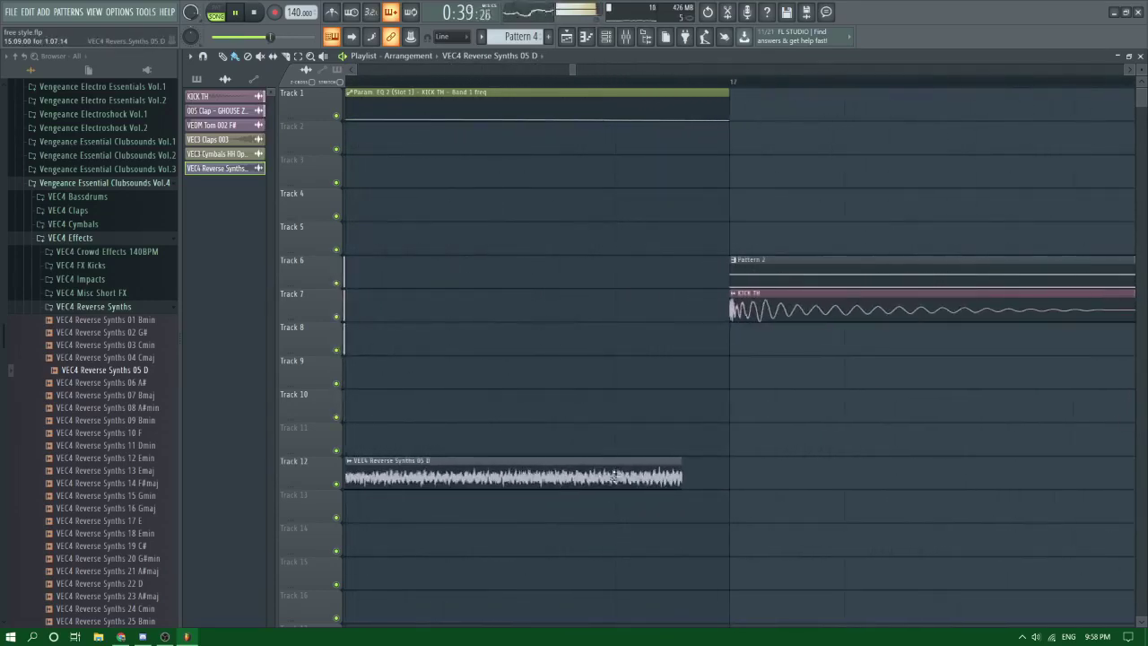
{"action": "scroll", "coordinate": [627, 472], "scroll_direction": "down", "scroll_amount": 5}
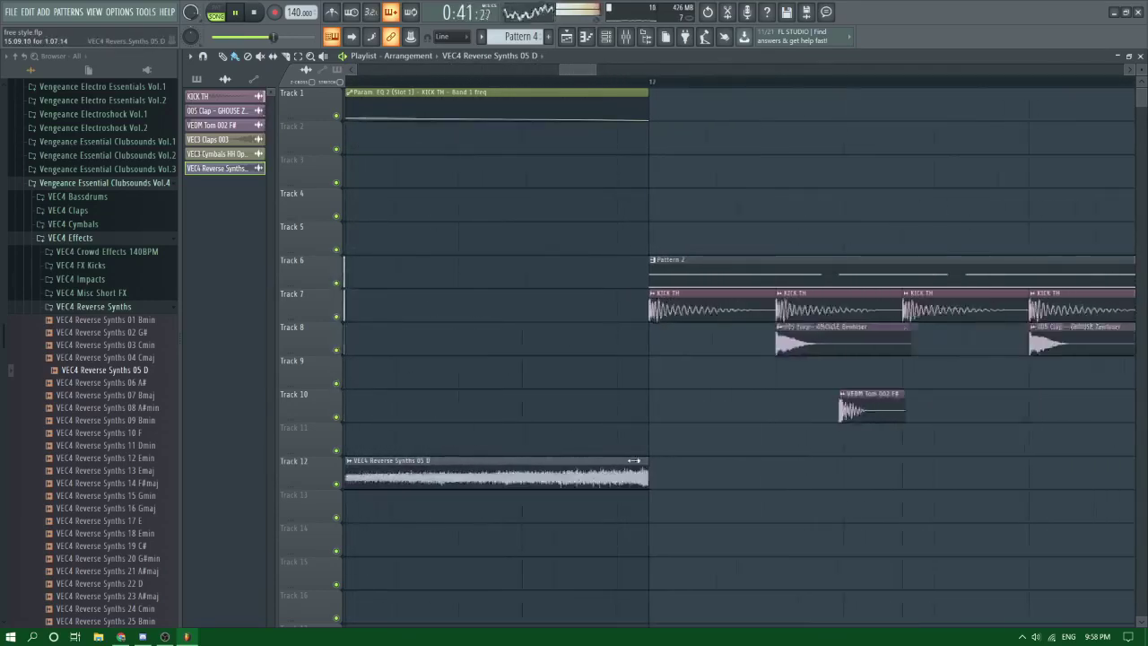
Step: Play the transition into bar 17 and lower the channel volume of the reverse synth sample
{"action": "key", "text": "space"}
{"action": "key", "text": "space"}
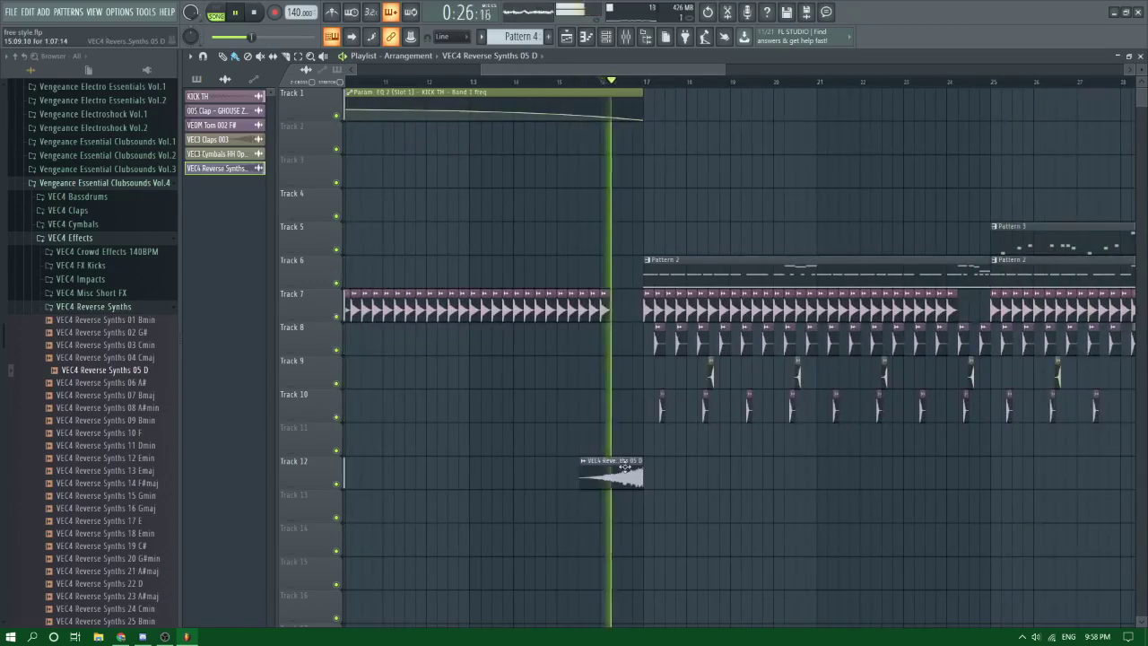
{"action": "double_click", "coordinate": [618, 464]}
{"action": "left_click_drag", "start_coordinate": [463, 155], "coordinate": [456, 193]}
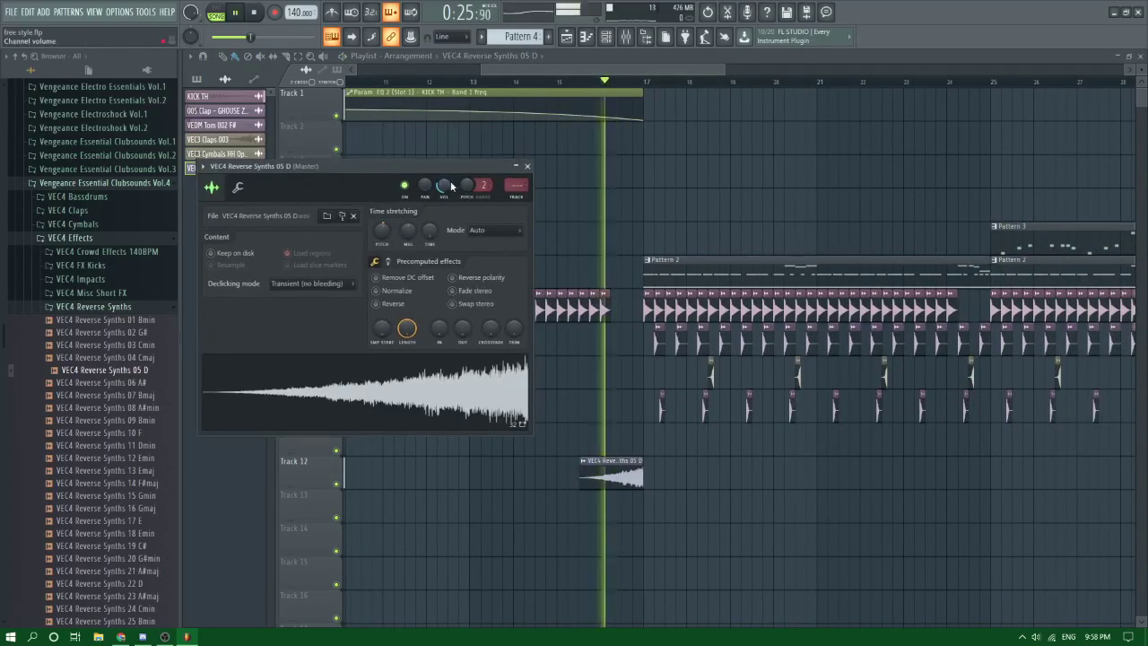
{"action": "key", "text": "space"}
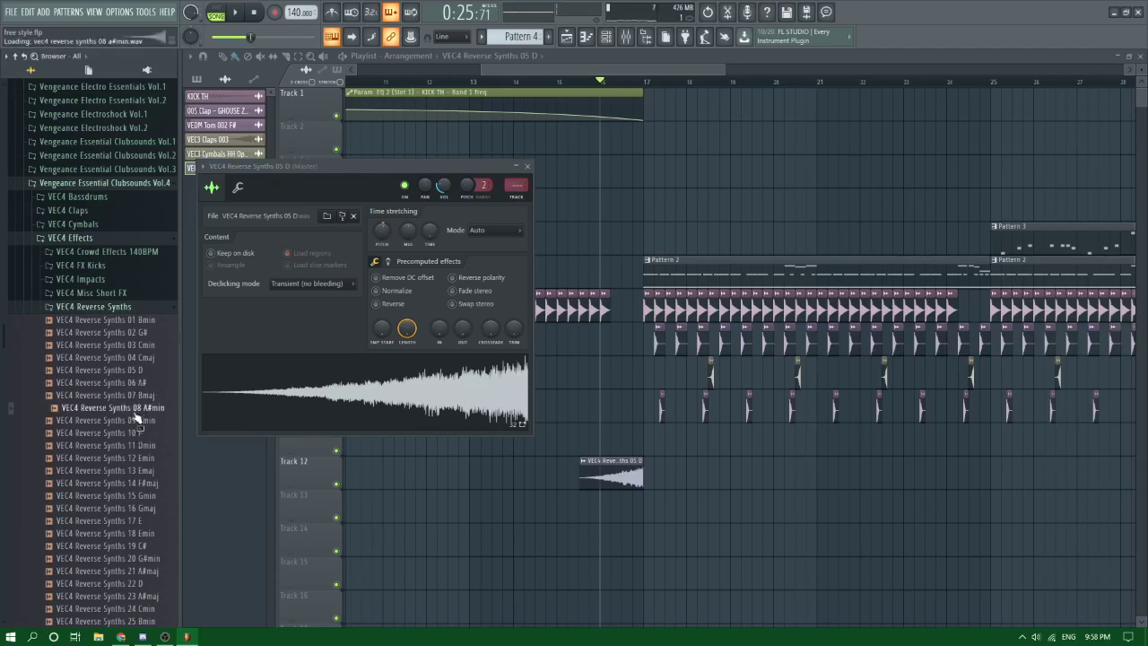
Step: Replace the reverse synth on Track 12 with VEC4 Reverse Vocals 09 D and align the clip's end with bar 17
{"action": "left_click", "coordinate": [120, 308]}
{"action": "left_click", "coordinate": [120, 320]}
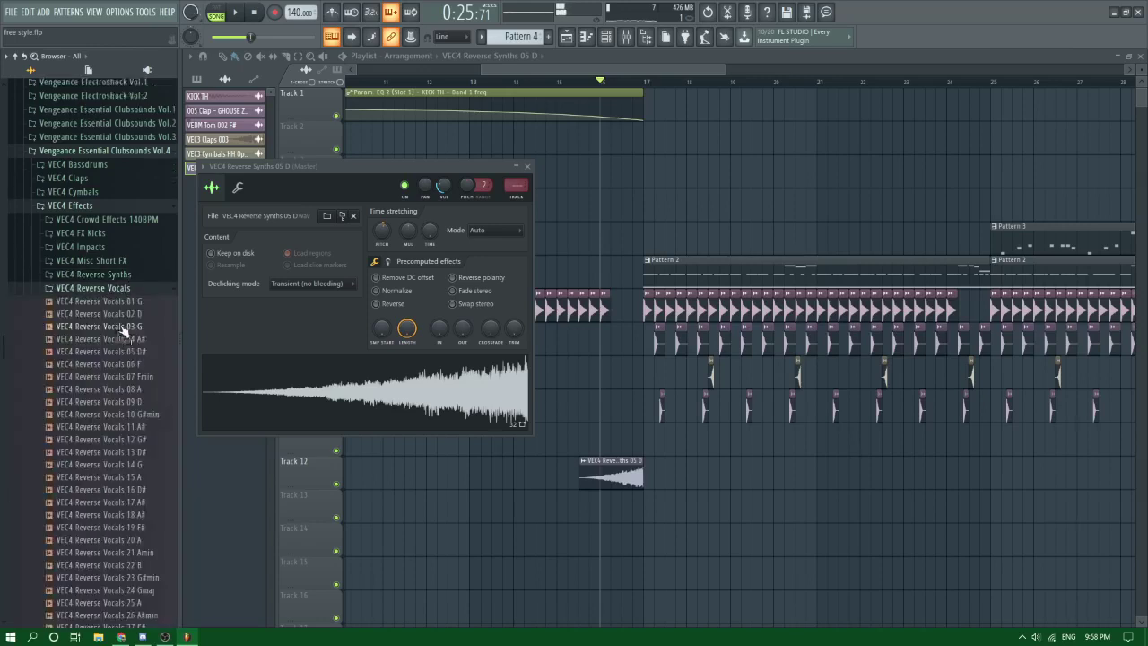
{"action": "left_click", "coordinate": [118, 348]}
{"action": "left_click_drag", "start_coordinate": [595, 457], "coordinate": [597, 462]}
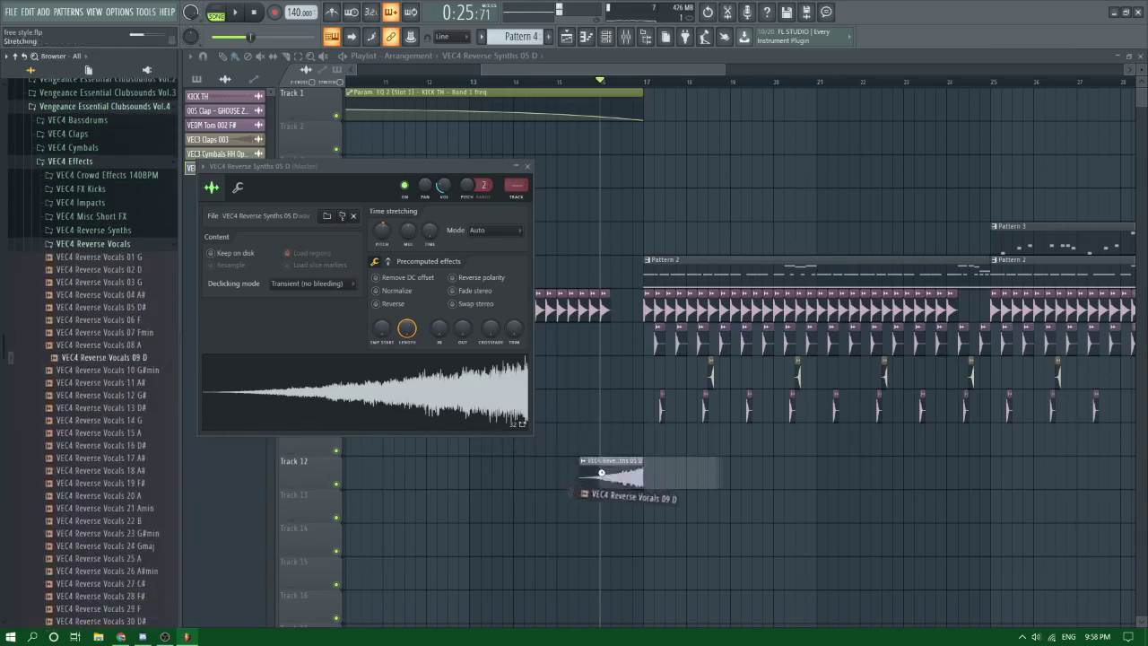
{"action": "left_click_drag", "start_coordinate": [666, 488], "coordinate": [581, 466]}
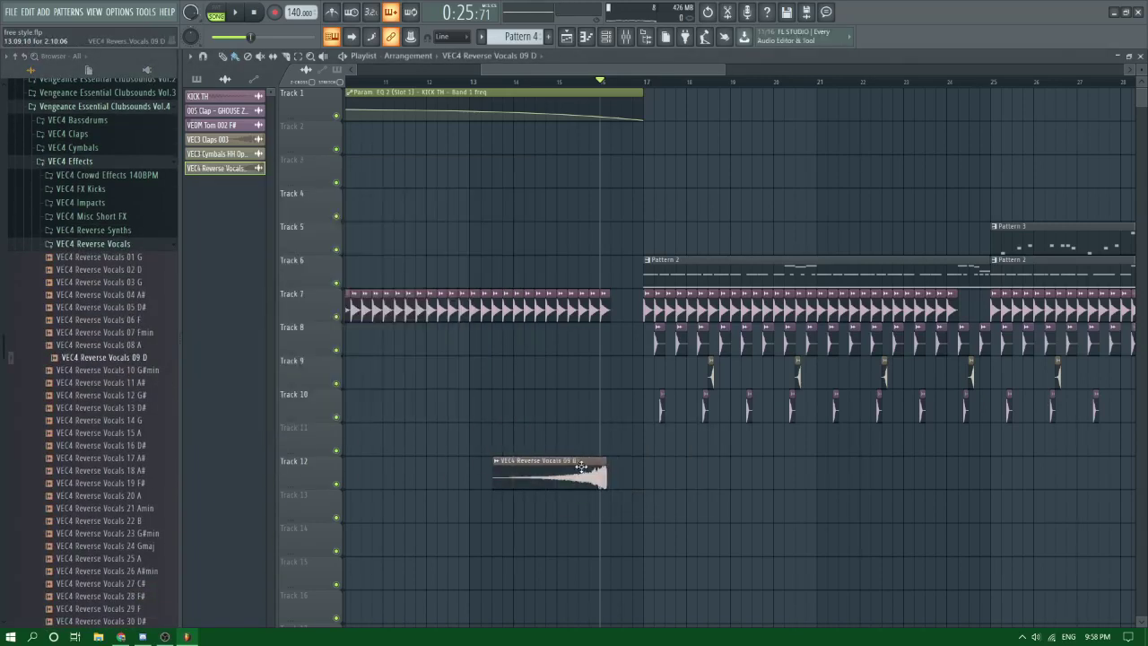
{"action": "scroll", "coordinate": [630, 478], "scroll_direction": "up", "scroll_amount": 5}
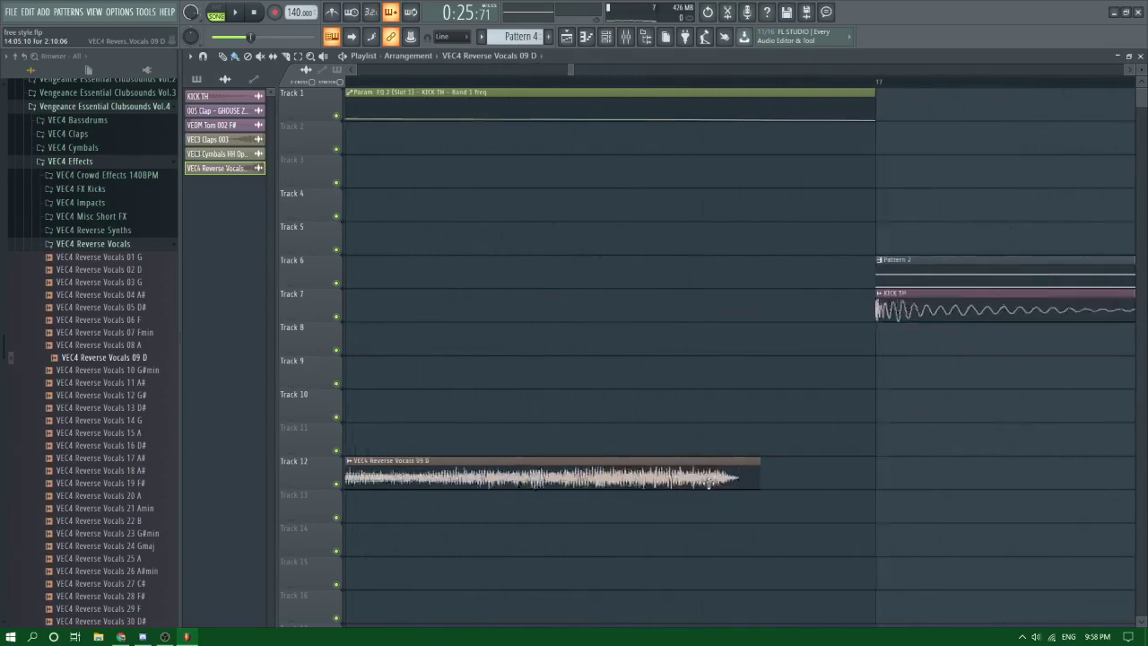
{"action": "left_click_drag", "start_coordinate": [779, 473], "coordinate": [923, 473]}
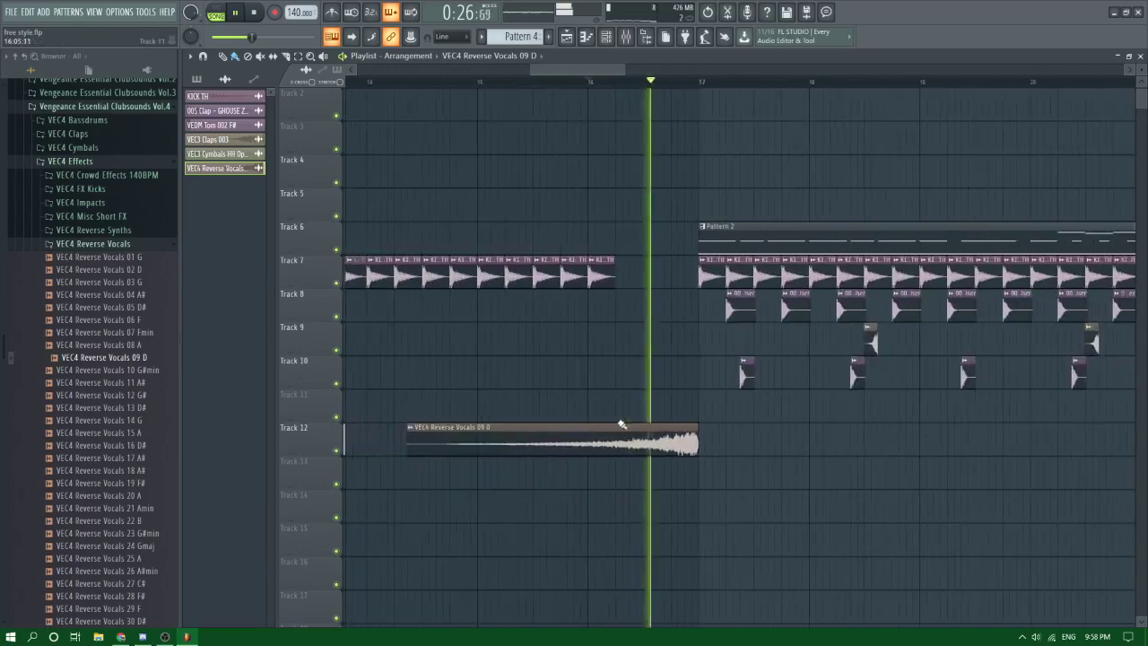
Step: Swap the sample for VEC4 Reverse Vocals 05 D#, trim the clip to the audio's end and move it to end at bar 17
{"action": "key", "text": "space"}
{"action": "double_click", "coordinate": [612, 434]}
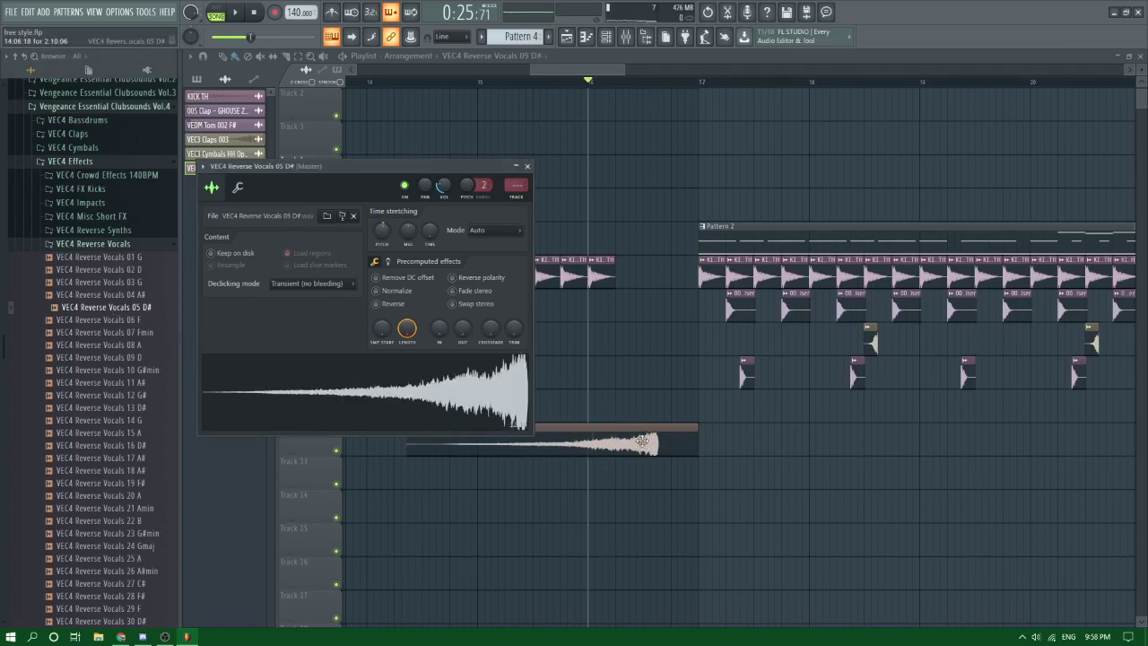
{"action": "left_click_drag", "start_coordinate": [701, 429], "coordinate": [656, 433]}
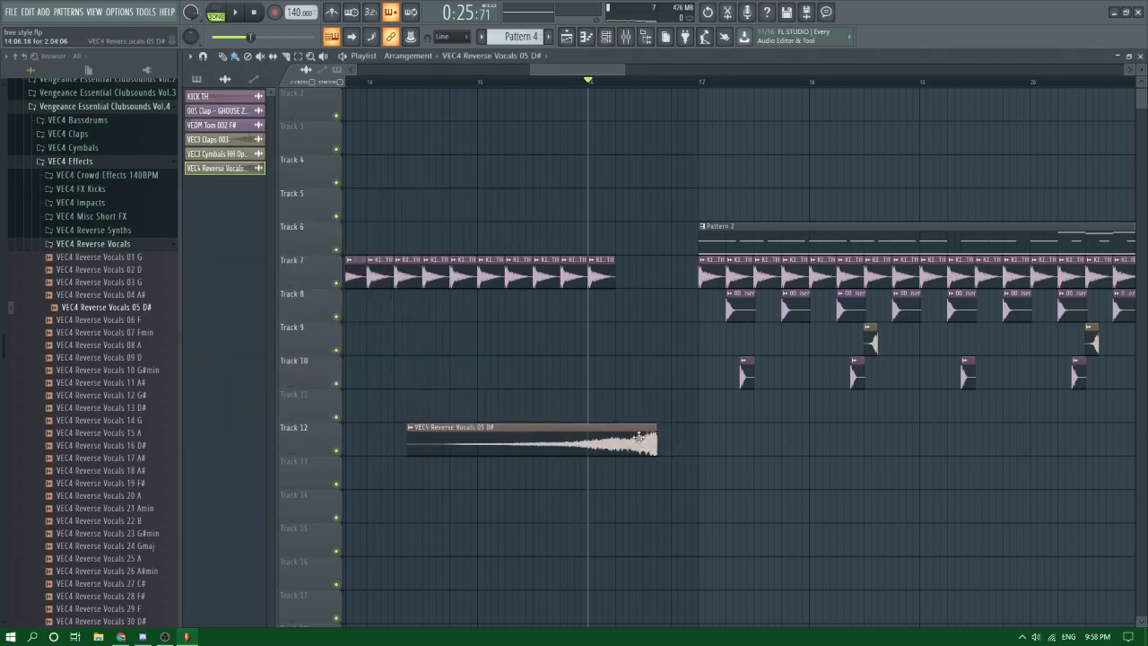
{"action": "double_click", "coordinate": [680, 433]}
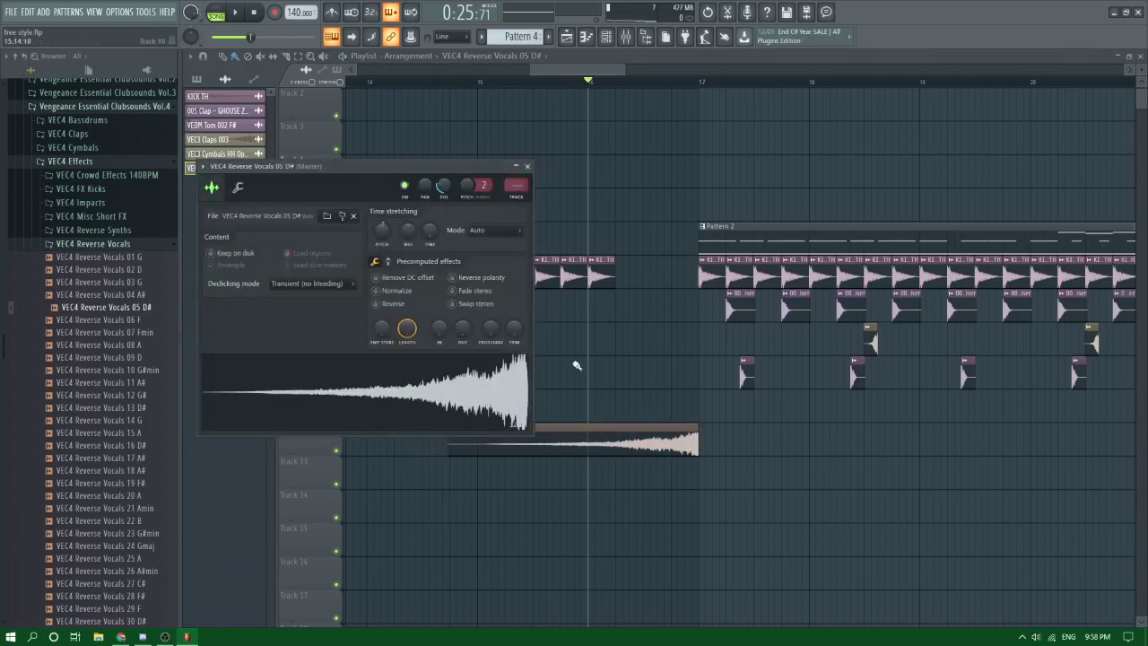
{"action": "left_click", "coordinate": [691, 427]}
Step: Replay the transition and examine how the reverse vocal's end lines up with the kick at bar 17
{"action": "key", "text": "space"}
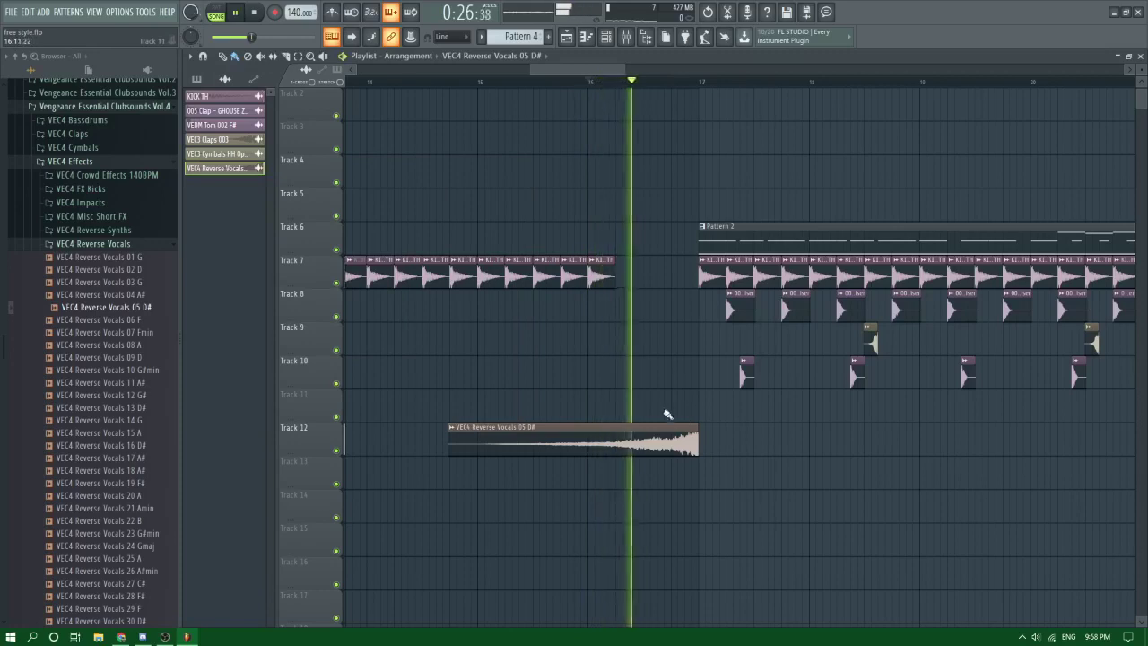
{"action": "double_click", "coordinate": [665, 428]}
{"action": "key", "text": "space"}
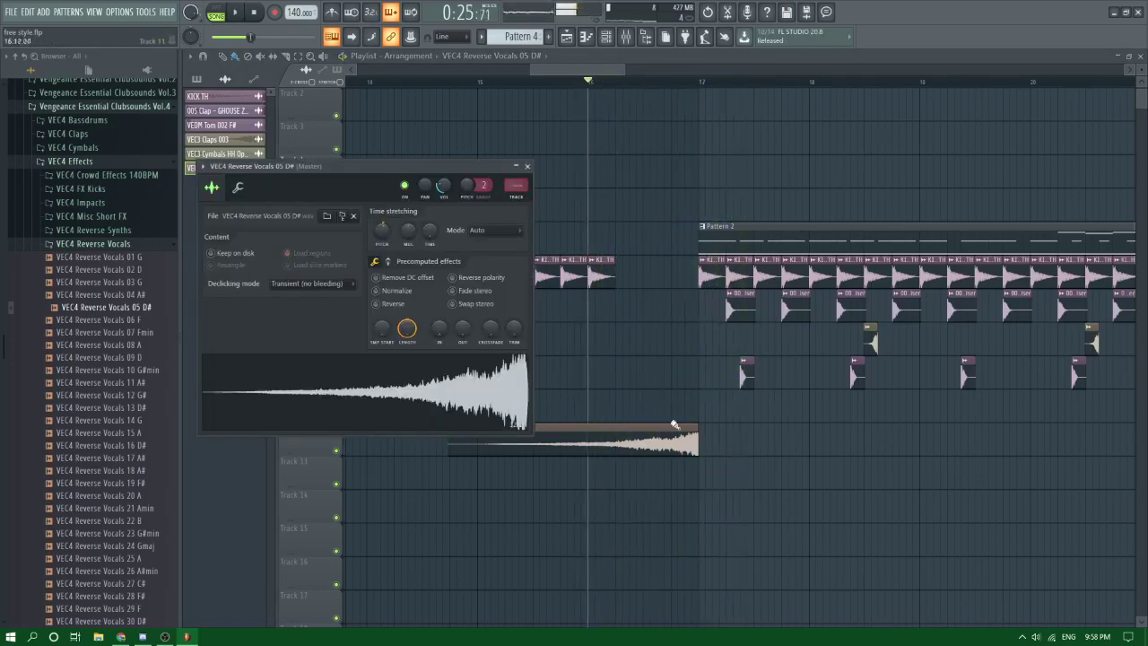
{"action": "scroll", "coordinate": [696, 359], "scroll_direction": "up", "scroll_amount": 8}
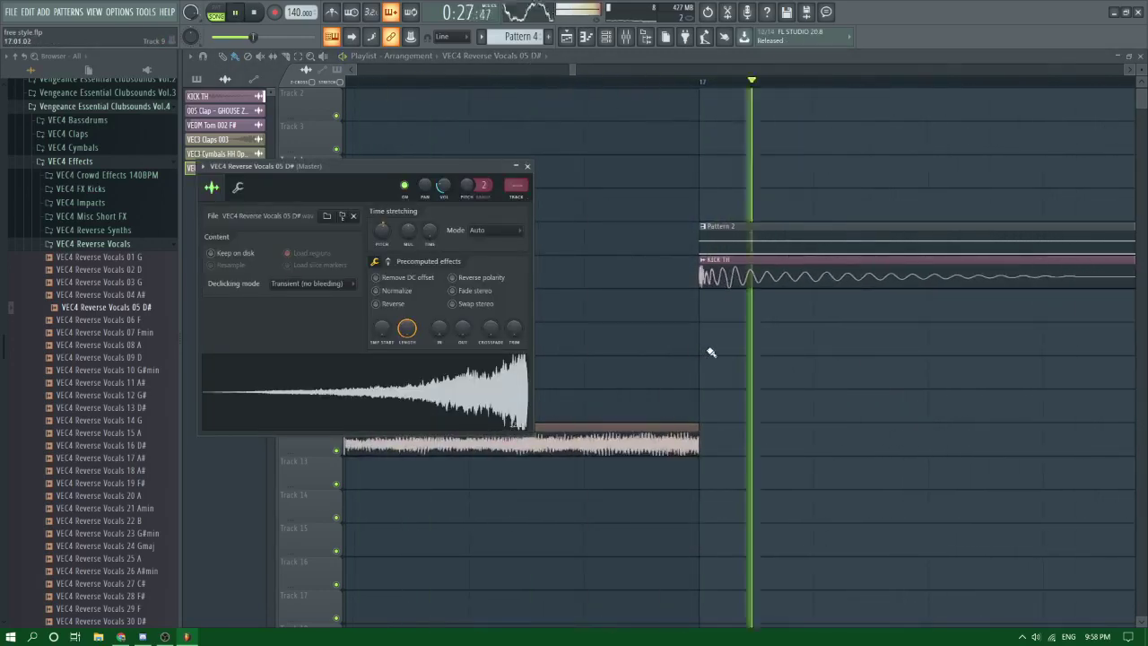
{"action": "right_click", "coordinate": [679, 326]}
{"action": "scroll", "coordinate": [633, 310], "scroll_direction": "down", "scroll_amount": 8}
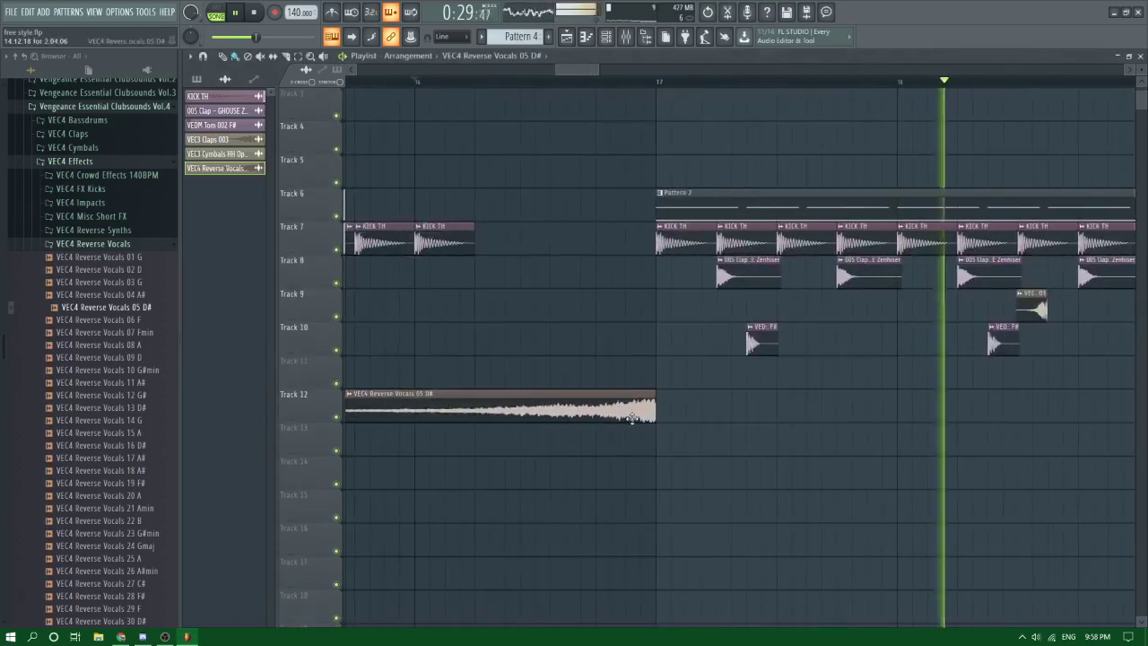
Step: Route the reverse vocal to mixer insert 9, lower its fader and add Fruity Reeverb 2 in slot 3
{"action": "double_click", "coordinate": [632, 417]}
{"action": "key", "text": "F9"}
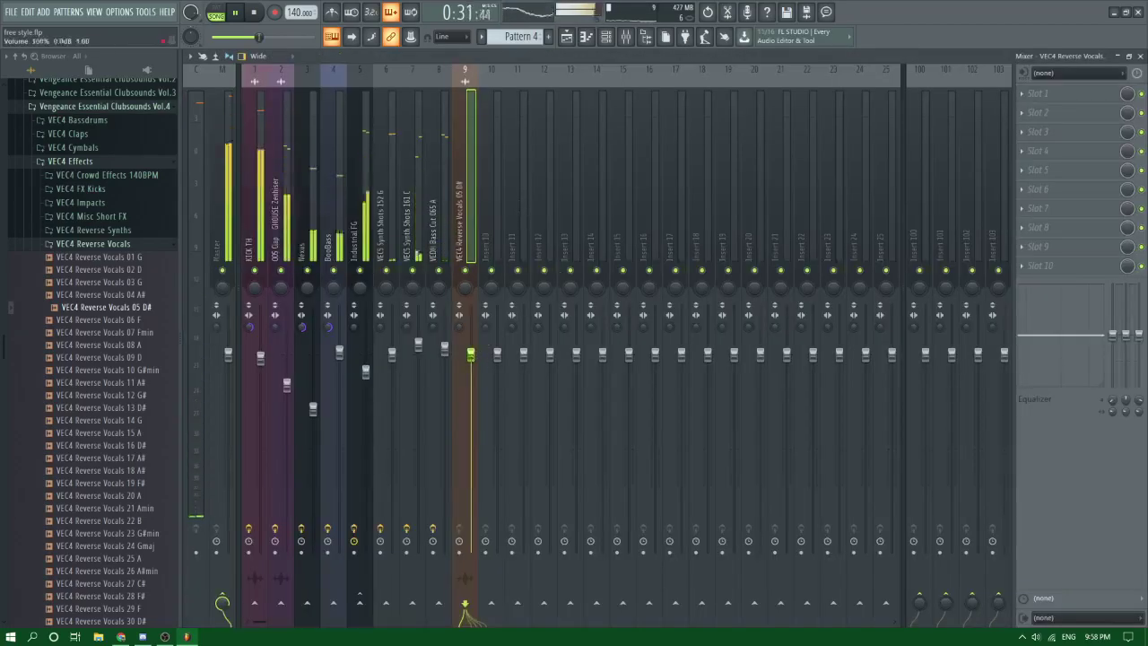
{"action": "left_click", "coordinate": [1028, 134]}
{"action": "left_click", "coordinate": [771, 365]}
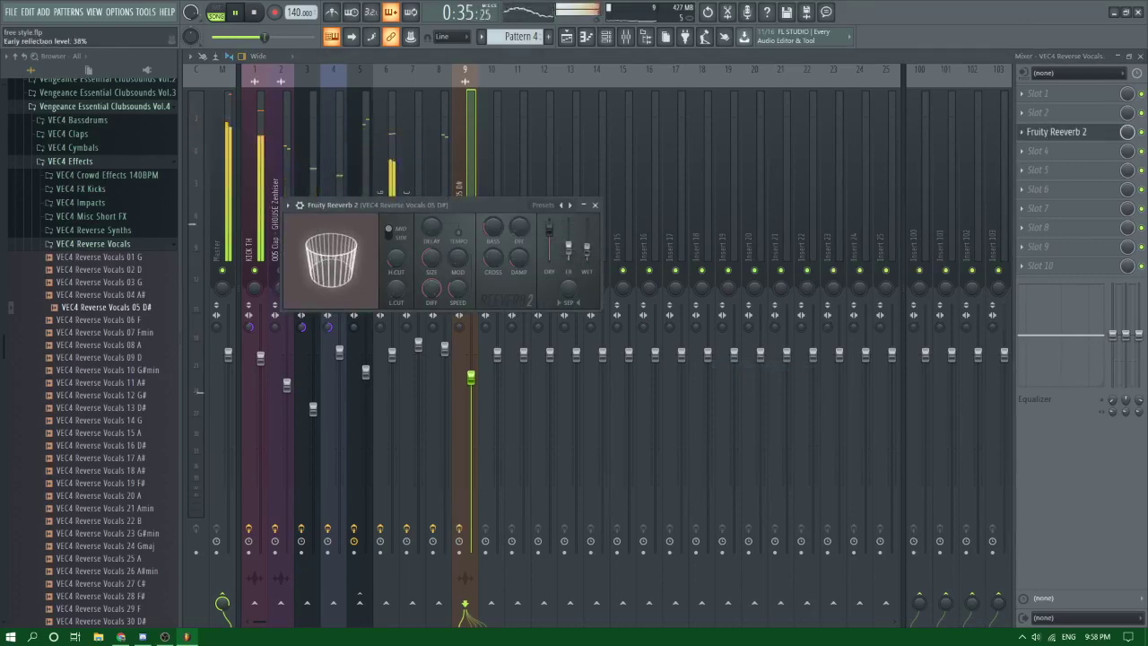
Step: Add Fruity delay bank in slot 4 of the reverse vocal's insert with the Classic ping pong preset and adjust its output volume
{"action": "left_click", "coordinate": [1031, 151]}
{"action": "left_click", "coordinate": [758, 354]}
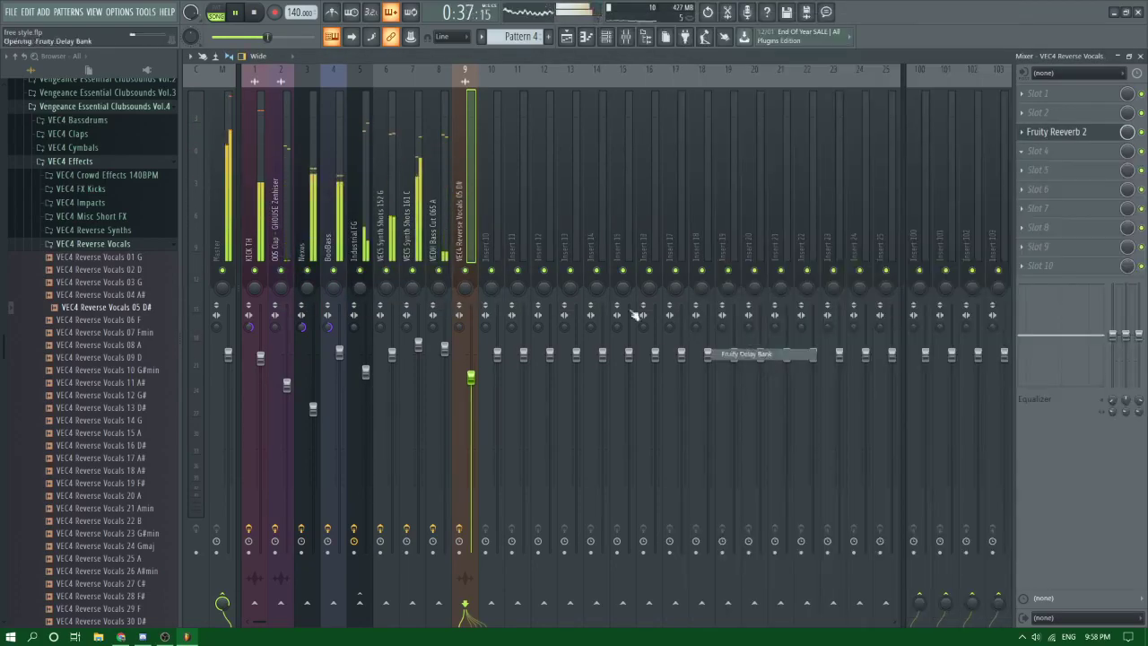
{"action": "left_click", "coordinate": [616, 223]}
{"action": "left_click", "coordinate": [655, 311]}
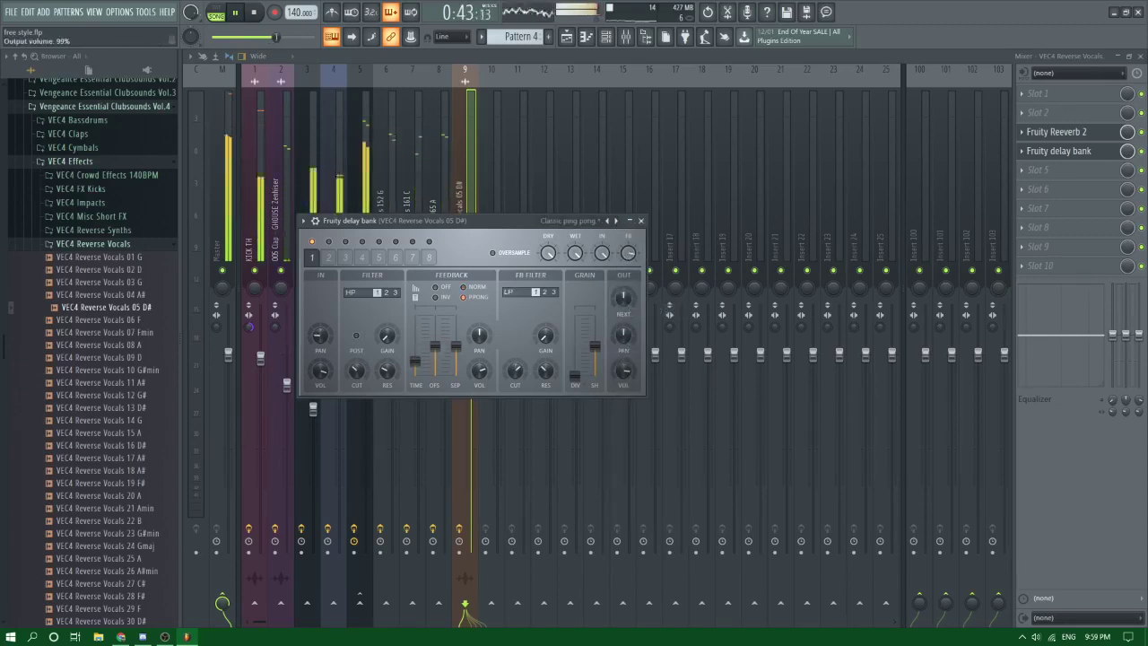
Step: Replay the transition and copy the reverse vocal clip along Track 12 so the copy ends at bar 25
{"action": "key", "text": "F5"}
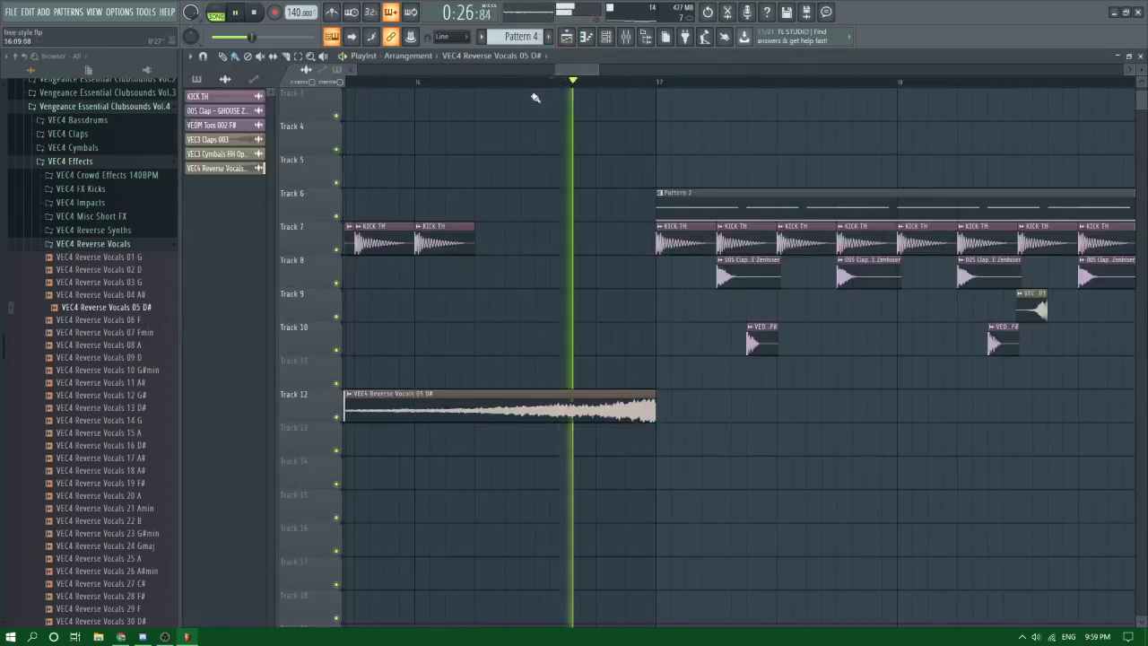
{"action": "scroll", "coordinate": [535, 97], "scroll_direction": "down", "scroll_amount": 5}
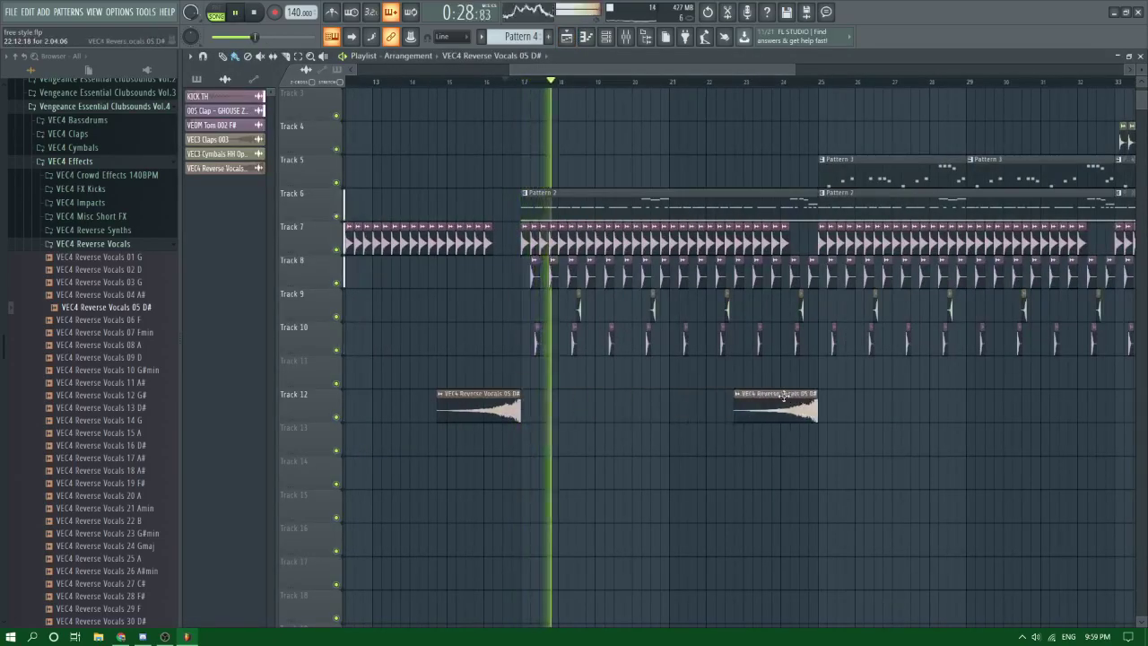
{"action": "scroll", "coordinate": [609, 275], "scroll_direction": "down", "scroll_amount": 4}
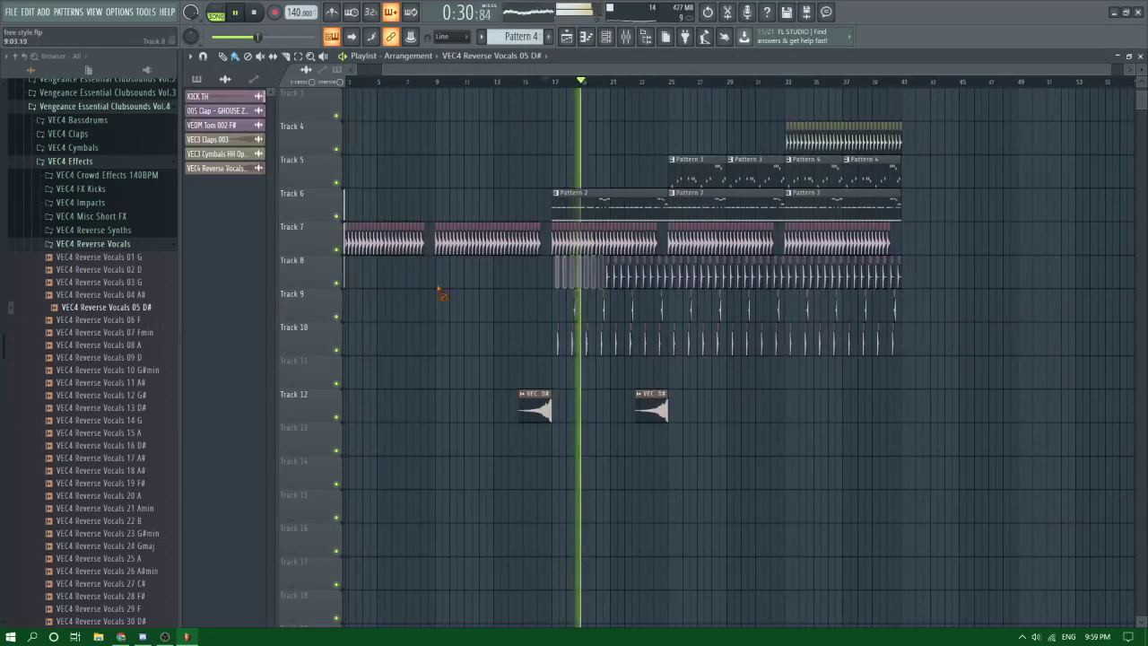
Step: Delete the Track 8 claps from bar 17 to about bar 21 and the first two VEC3 clap clips on Track 9
{"action": "scroll", "coordinate": [599, 347], "scroll_direction": "up", "scroll_amount": 4}
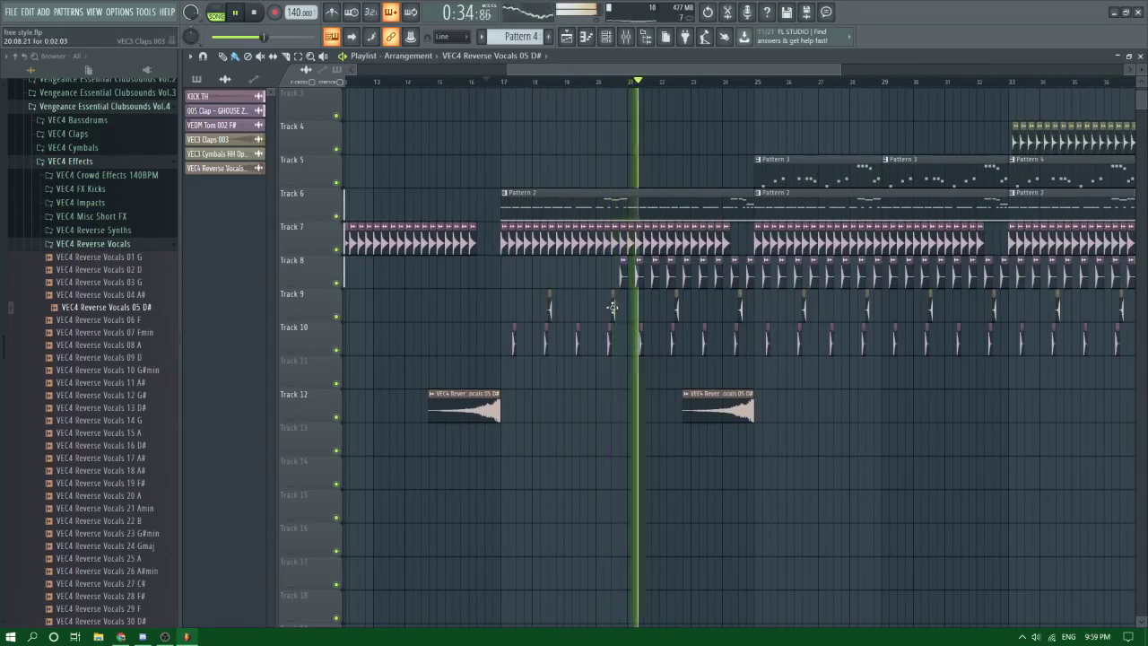
{"action": "right_click", "coordinate": [613, 304]}
{"action": "right_click", "coordinate": [550, 304]}
{"action": "right_click", "coordinate": [624, 276]}
{"action": "scroll", "coordinate": [707, 359], "scroll_direction": "down", "scroll_amount": 4}
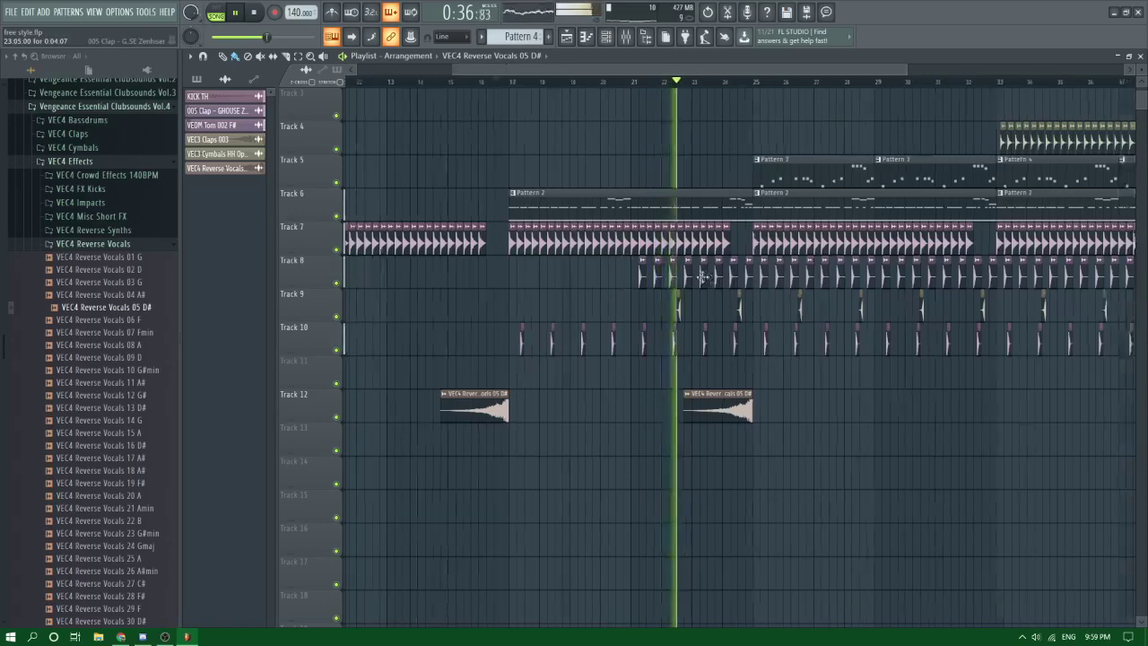
Step: Copy the reverse vocal clips along Track 12 so the new copies end at bars 33 and 41
{"action": "left_click_drag", "start_coordinate": [708, 401], "coordinate": [813, 401]}
{"action": "key", "text": "ctrl+z"}
{"action": "left_click_drag", "start_coordinate": [704, 413], "coordinate": [818, 410]}
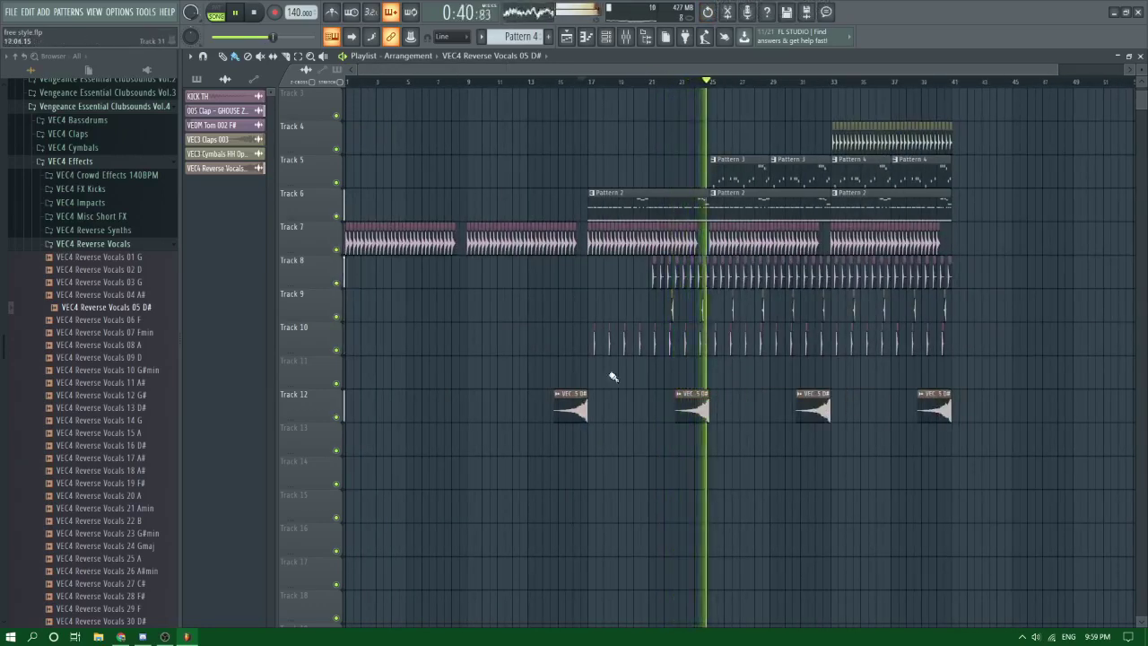
Step: Collapse the VEC4 Reverse Vocals folder and look through the acapella folder in My Package for a vocal
{"action": "scroll", "coordinate": [612, 376], "scroll_direction": "up", "scroll_amount": 3}
{"action": "left_click", "coordinate": [99, 247]}
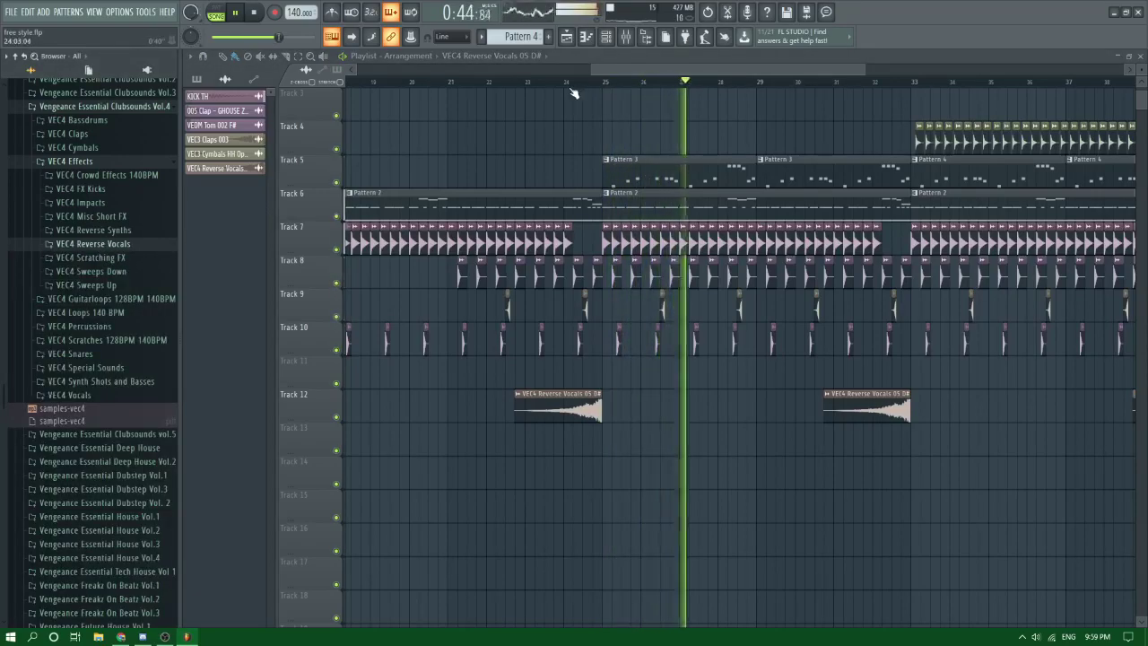
{"action": "scroll", "coordinate": [108, 238], "scroll_direction": "up", "scroll_amount": 5}
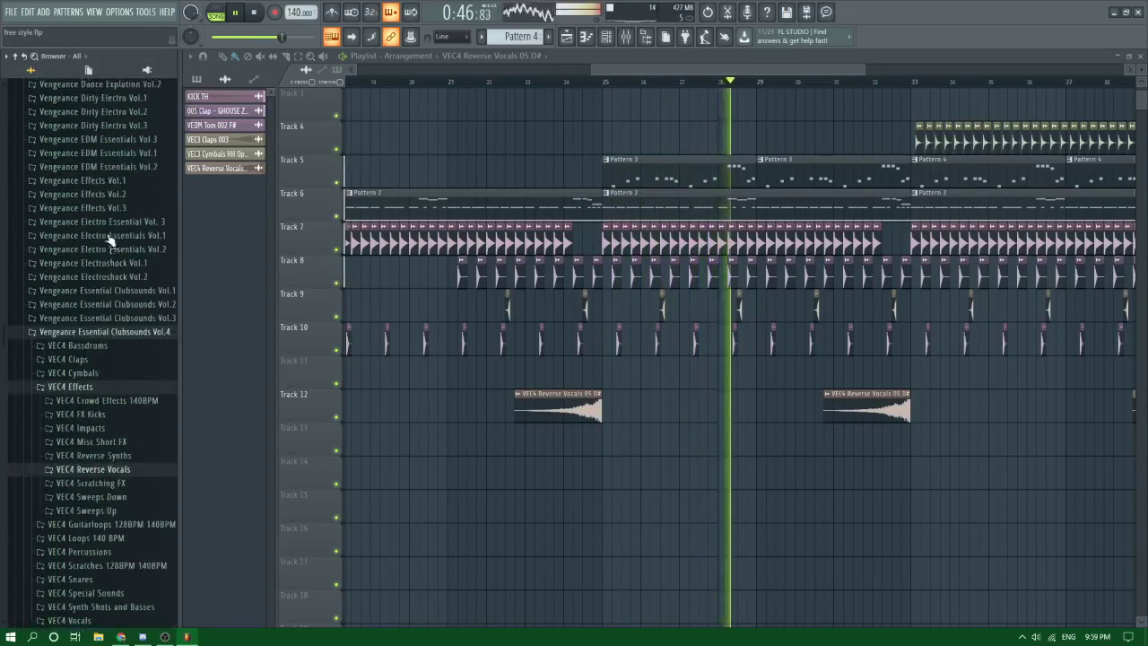
{"action": "scroll", "coordinate": [108, 238], "scroll_direction": "up", "scroll_amount": 15}
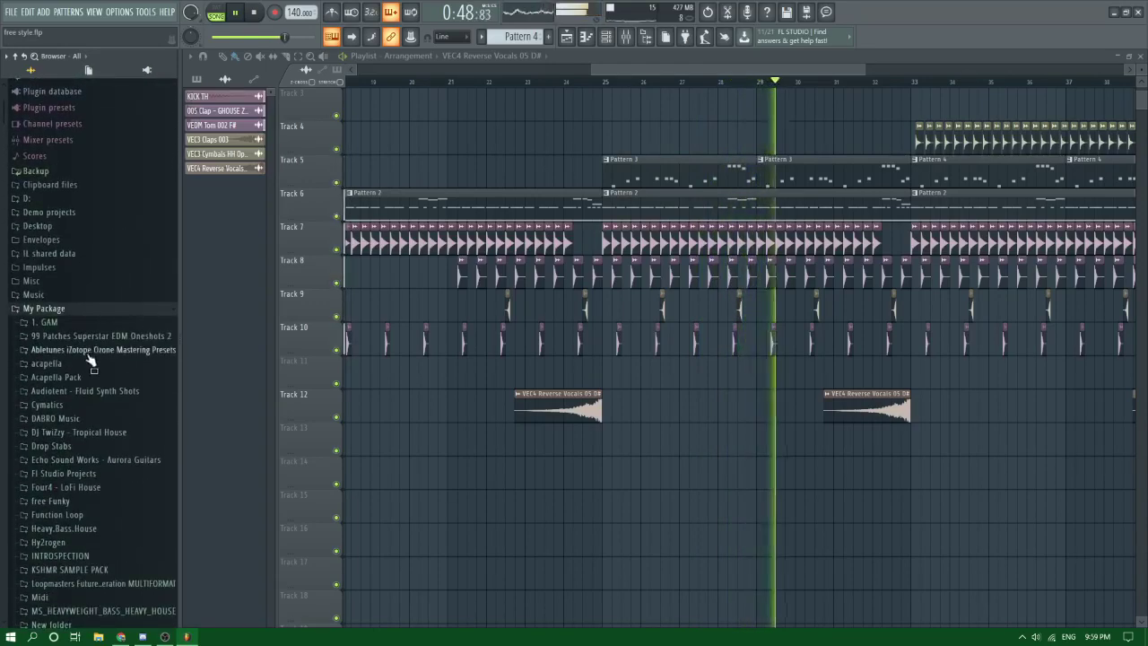
{"action": "left_click", "coordinate": [80, 363]}
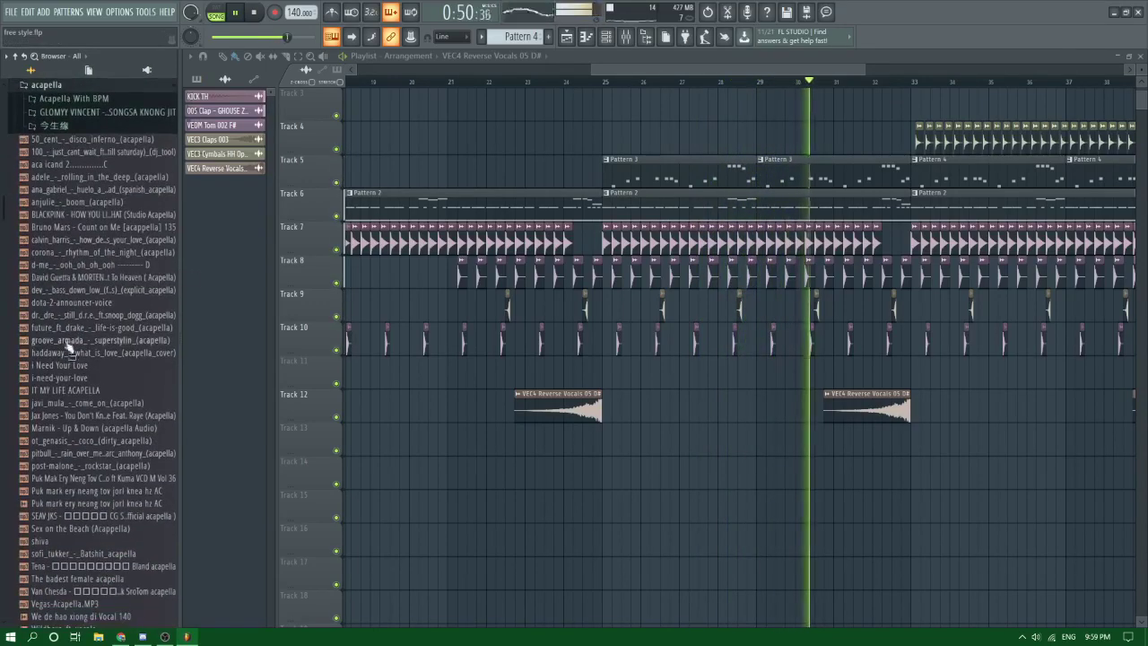
{"action": "left_click", "coordinate": [50, 88]}
Step: Look through the Acapella Pack folder and its 1700 Acapellas Mega Pack subfolder for a suitable vocal
{"action": "left_click", "coordinate": [54, 101]}
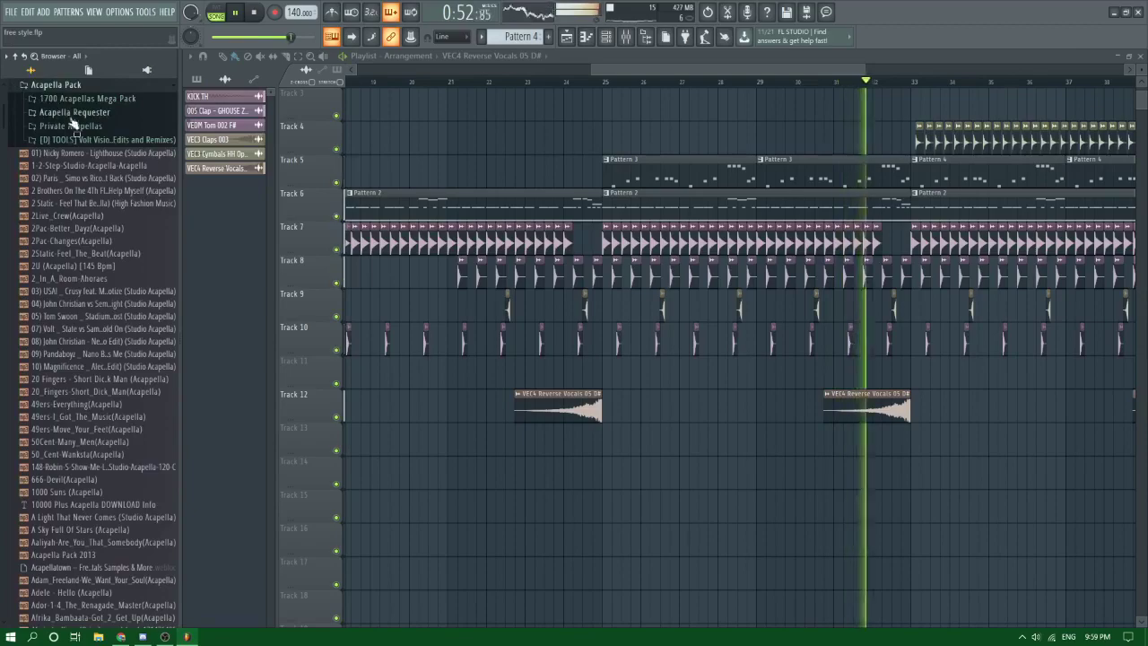
{"action": "left_click", "coordinate": [77, 100]}
{"action": "scroll", "coordinate": [79, 199], "scroll_direction": "down", "scroll_amount": 10}
{"action": "left_click_drag", "start_coordinate": [2, 208], "coordinate": [4, 610]}
{"action": "scroll", "coordinate": [90, 291], "scroll_direction": "up", "scroll_amount": 6}
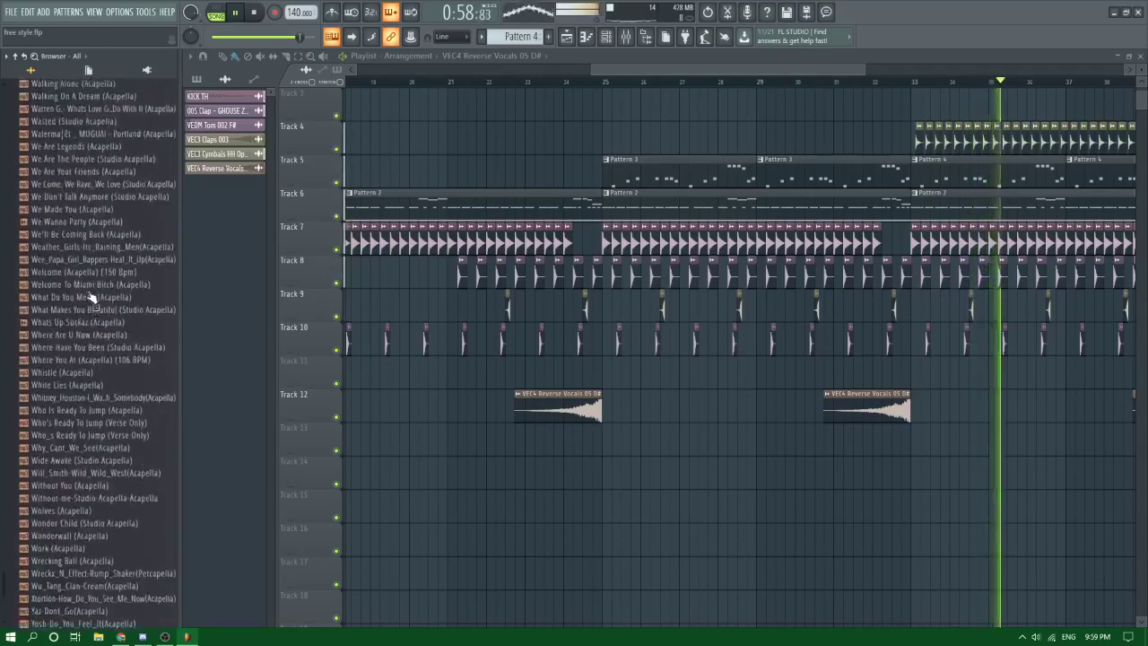
{"action": "scroll", "coordinate": [90, 296], "scroll_direction": "up", "scroll_amount": 15}
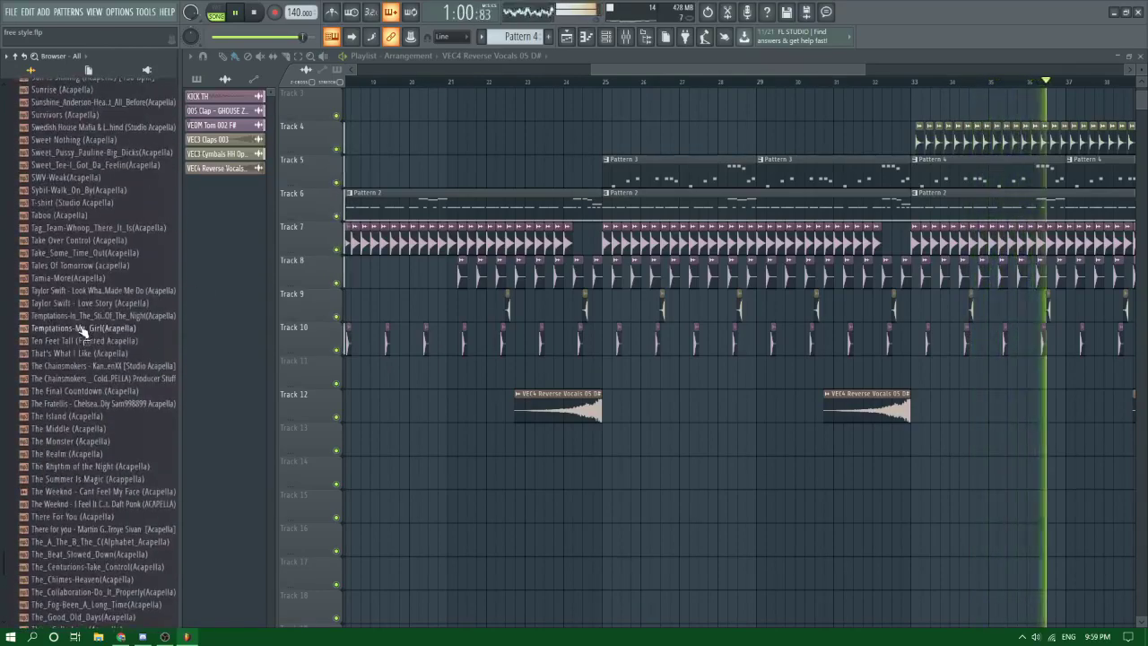
{"action": "scroll", "coordinate": [83, 332], "scroll_direction": "up", "scroll_amount": 10}
{"action": "left_click_drag", "start_coordinate": [9, 314], "coordinate": [2, 446]}
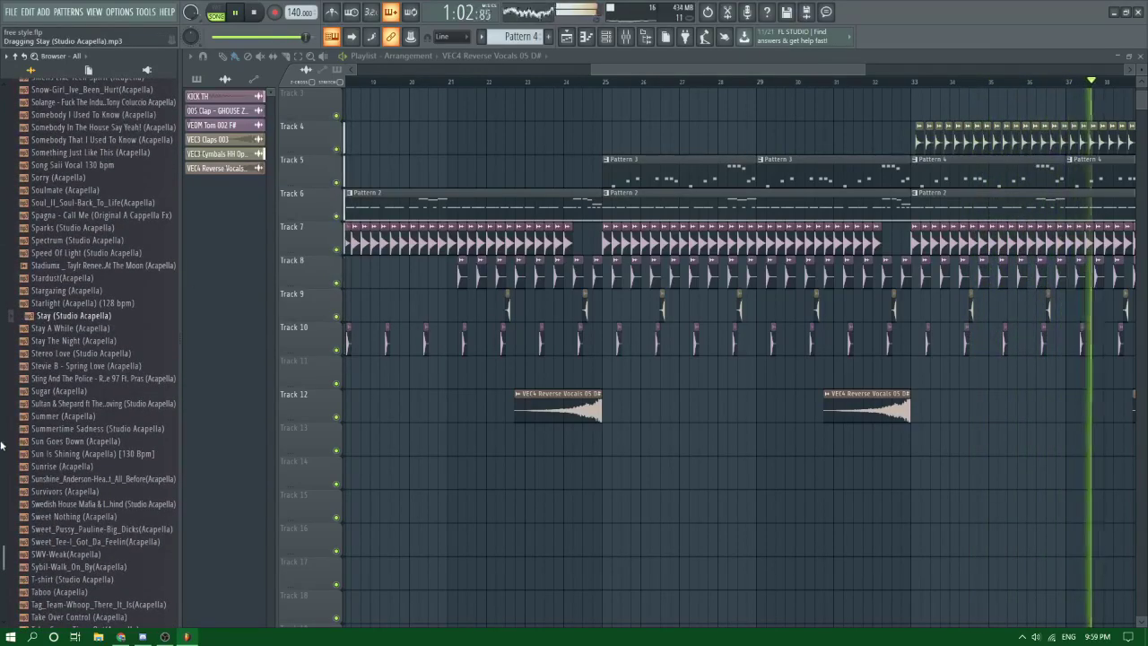
{"action": "scroll", "coordinate": [4, 430], "scroll_direction": "up", "scroll_amount": 20}
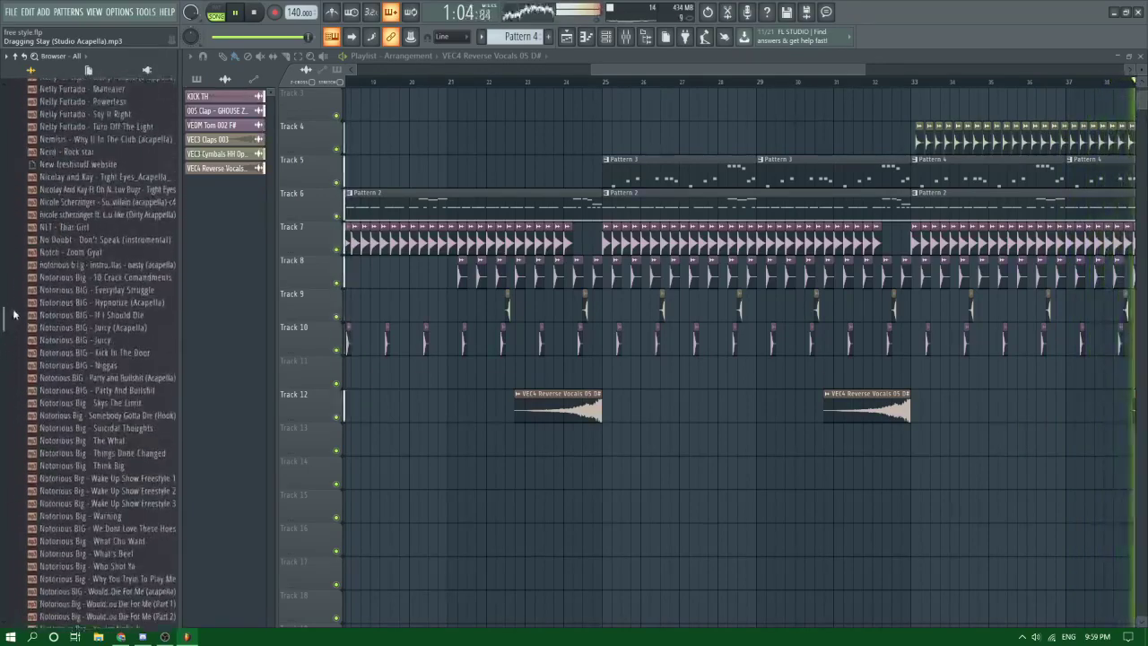
{"action": "scroll", "coordinate": [13, 314], "scroll_direction": "up", "scroll_amount": 20}
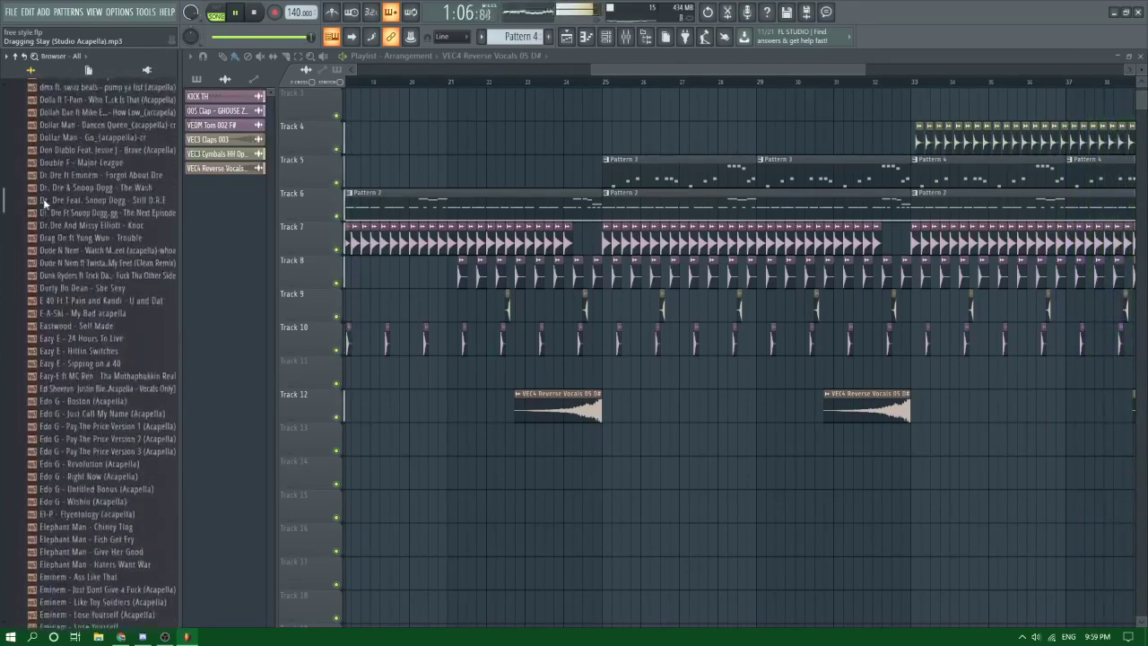
{"action": "scroll", "coordinate": [43, 198], "scroll_direction": "up", "scroll_amount": 20}
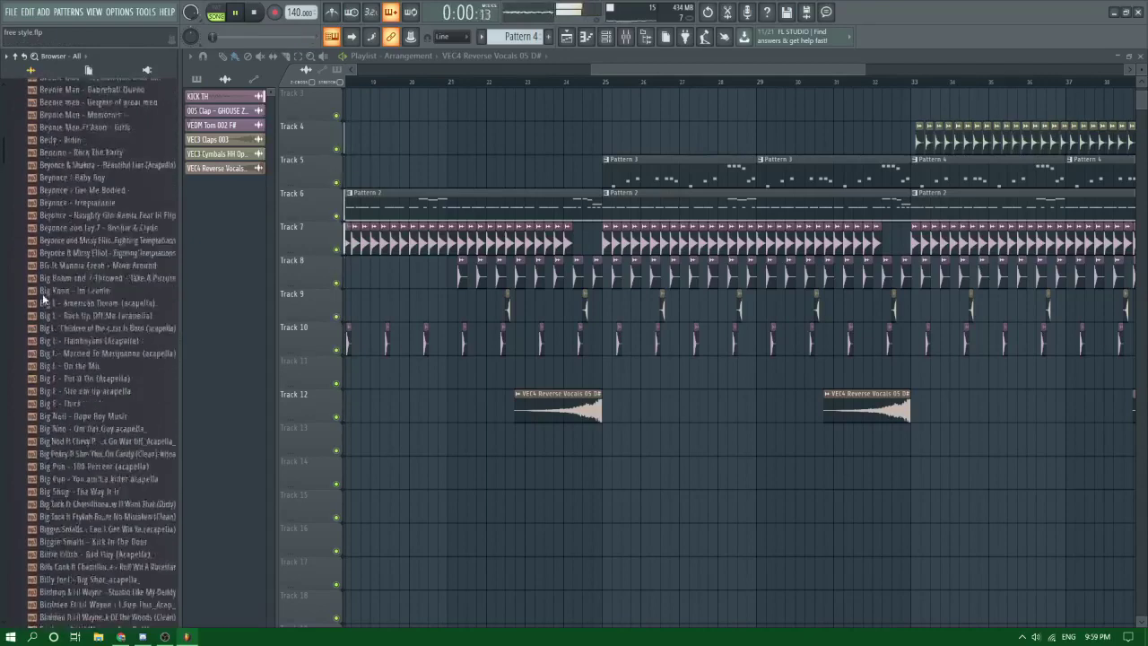
{"action": "scroll", "coordinate": [43, 299], "scroll_direction": "up", "scroll_amount": 20}
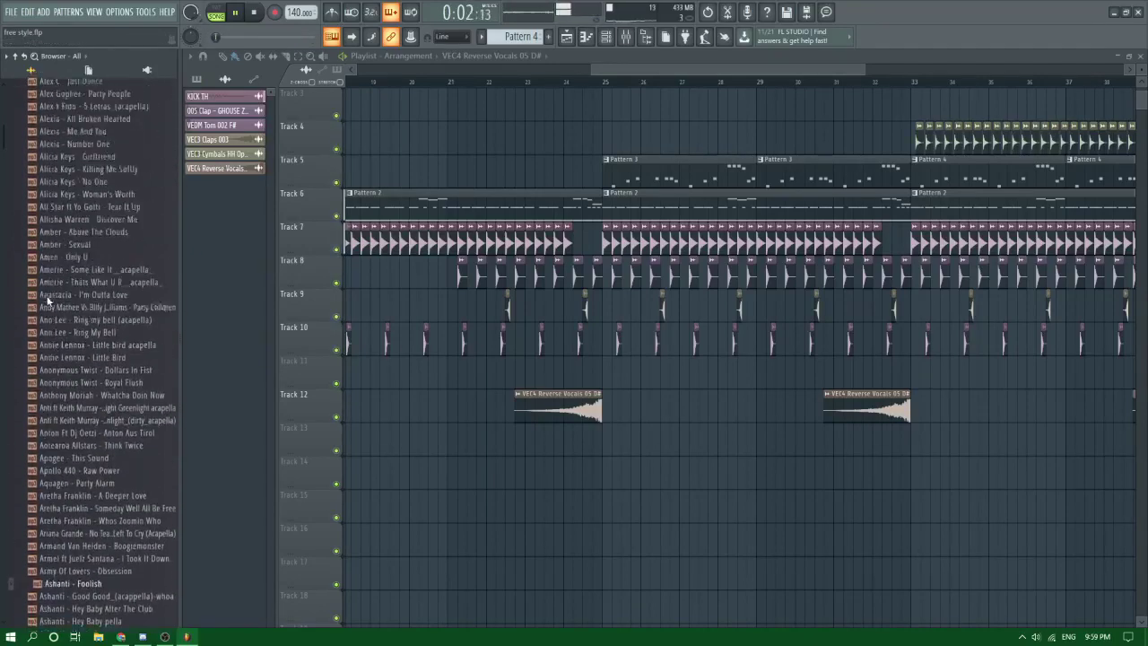
{"action": "scroll", "coordinate": [48, 301], "scroll_direction": "up", "scroll_amount": 7}
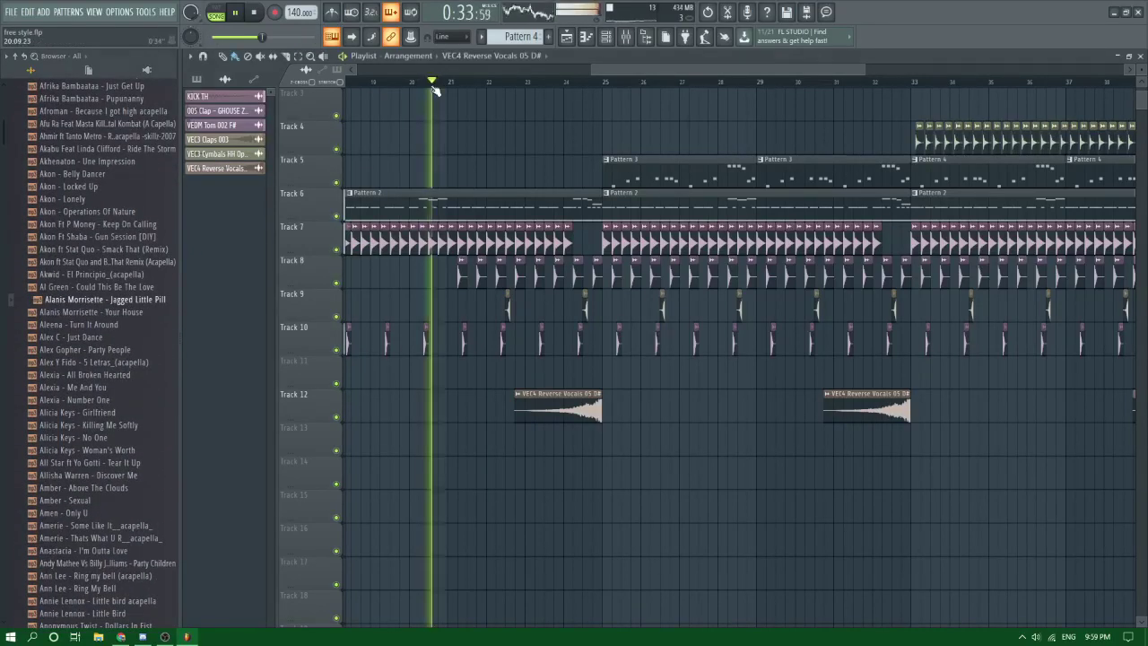
Step: Delete the remaining Track 8 claps before bar 25, keeping only the one that leads into that bar
{"action": "mouse_move", "coordinate": [581, 274]}
{"action": "left_mouse_down"}
{"action": "mouse_move", "coordinate": [508, 287]}
{"action": "mouse_move", "coordinate": [463, 276]}
{"action": "left_mouse_up"}
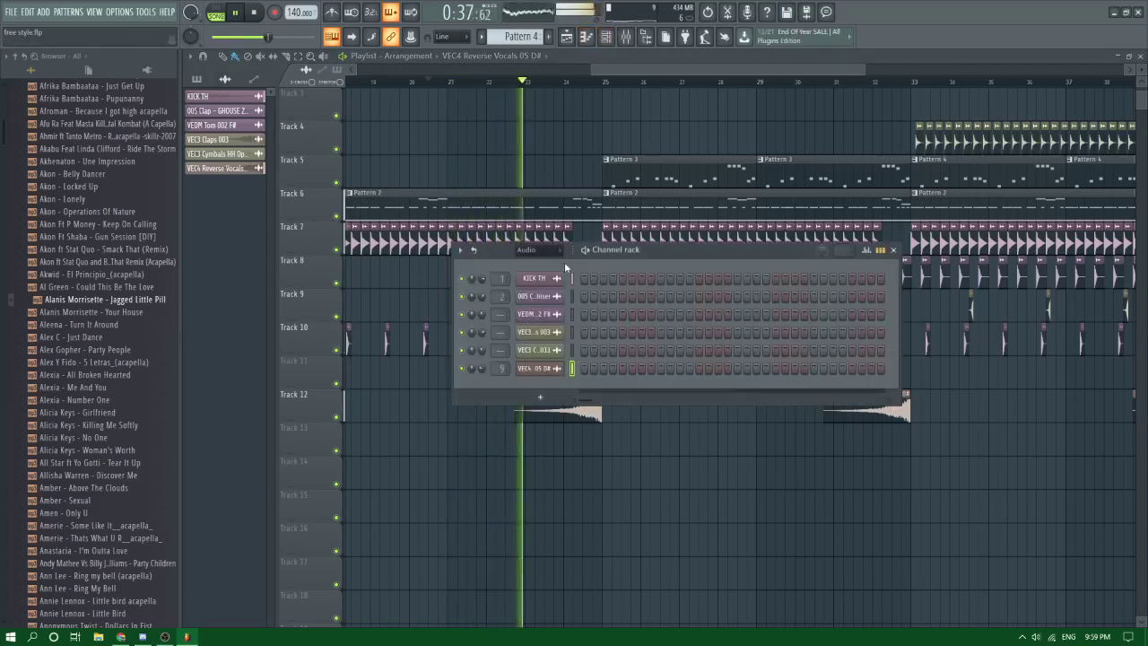
{"action": "left_click", "coordinate": [547, 251]}
{"action": "left_click", "coordinate": [547, 301]}
{"action": "key", "text": "F6"}
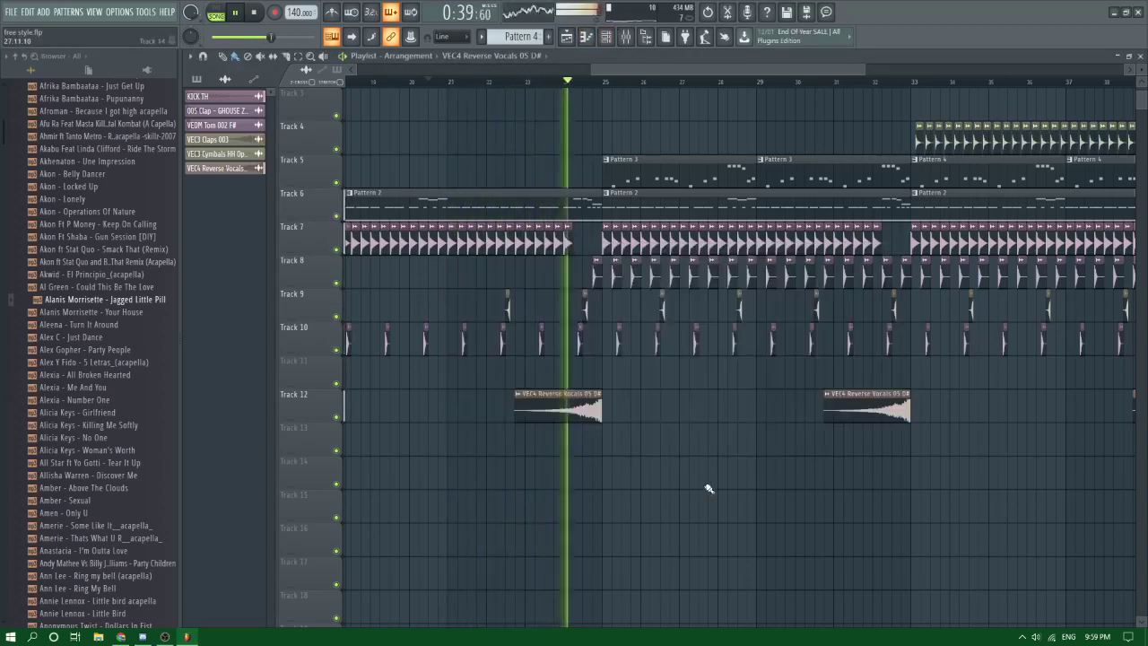
{"action": "left_click_drag", "start_coordinate": [858, 274], "coordinate": [596, 269]}
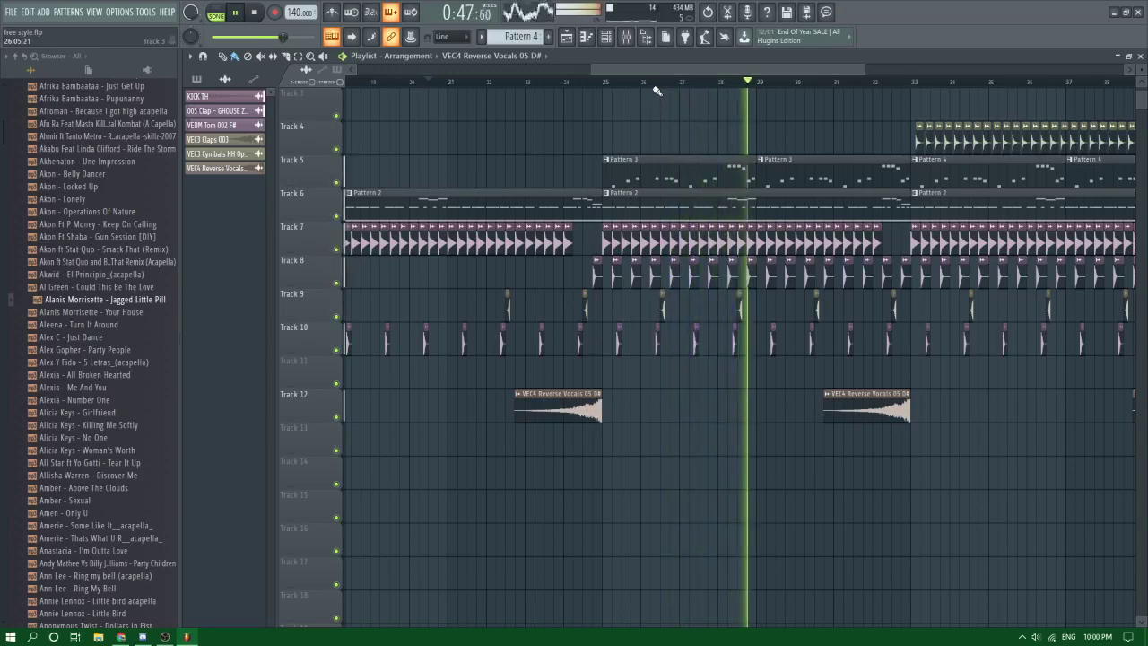
Step: Lower the clap's mixer fader on insert 2 and replay the section with the kick insert selected
{"action": "left_click", "coordinate": [625, 36]}
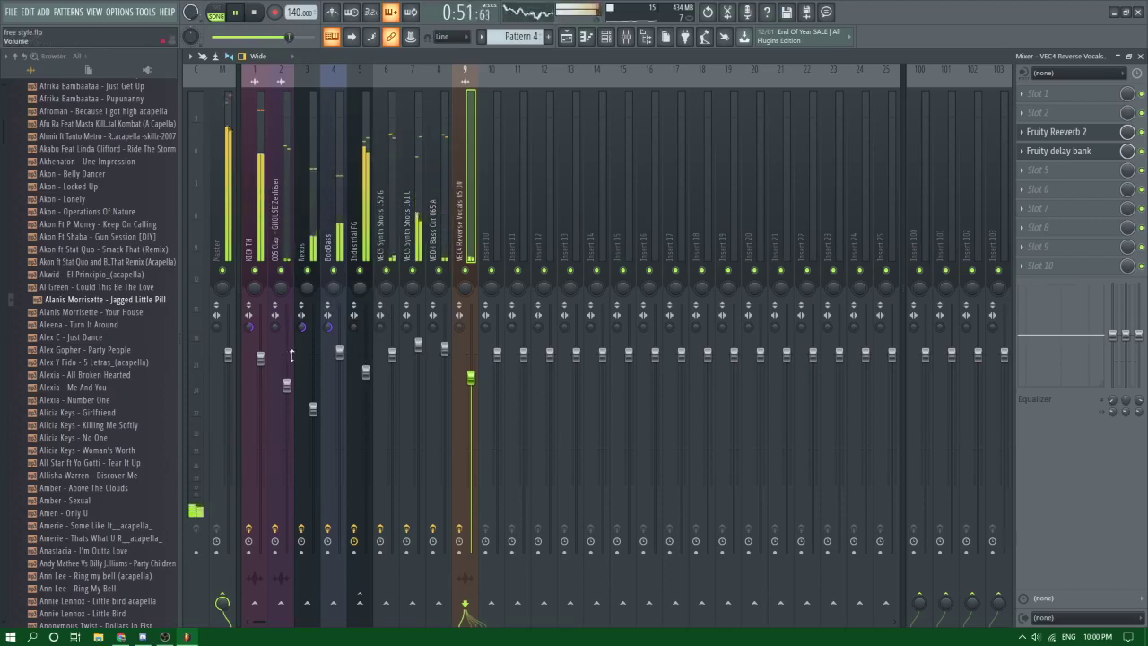
{"action": "key", "text": "space"}
{"action": "left_click", "coordinate": [250, 180]}
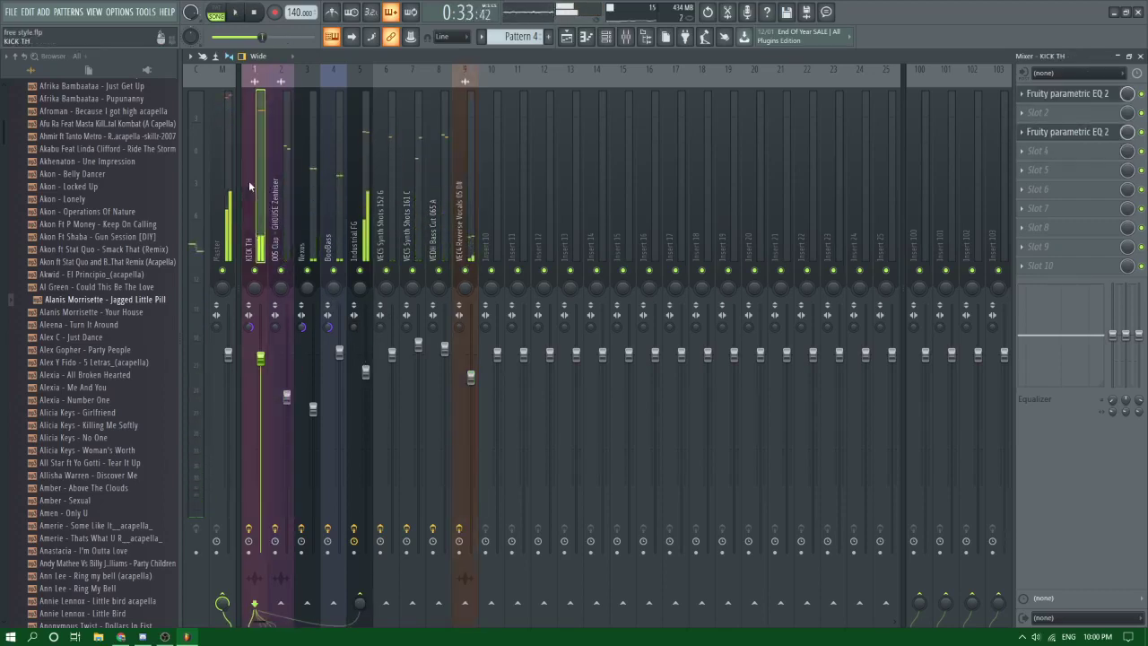
{"action": "key", "text": "space"}
Step: Raise the compressor threshold in Industrial FG's Fruity Limiter during playback and set that insert's fader to 93%
{"action": "left_click", "coordinate": [361, 413]}
{"action": "key", "text": "space"}
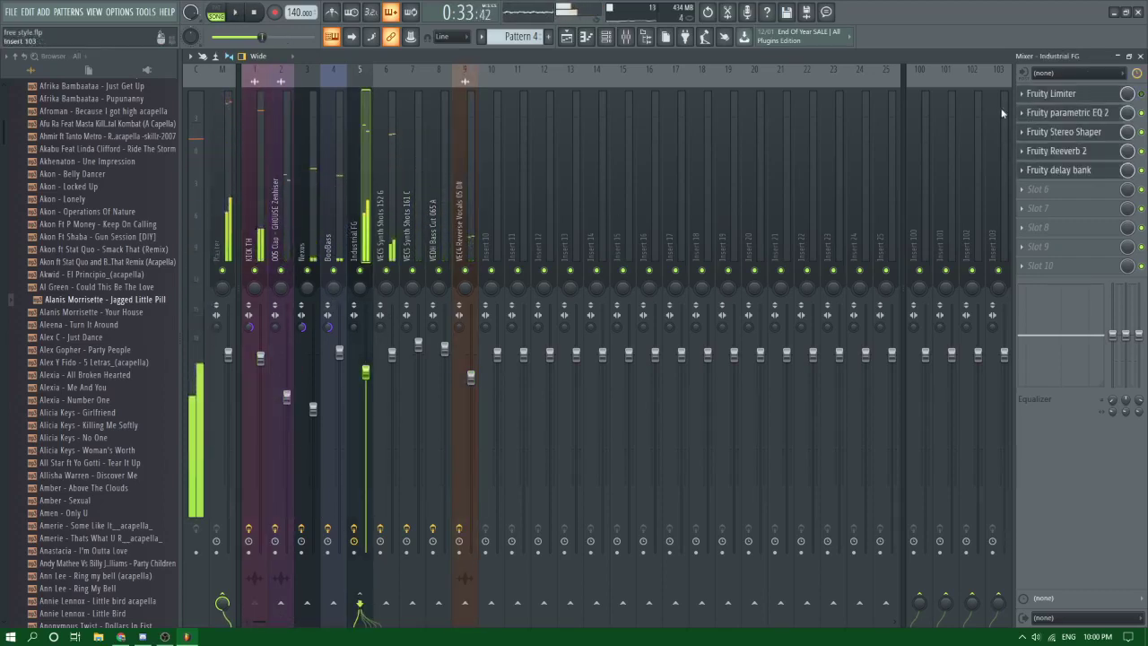
{"action": "left_click", "coordinate": [1058, 94]}
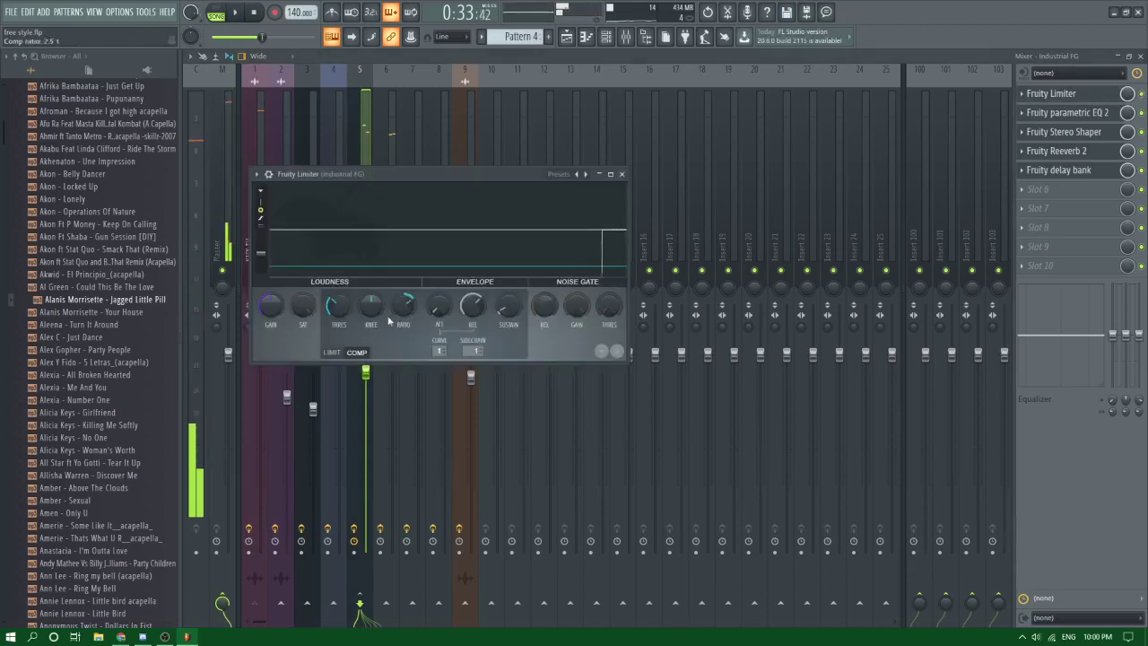
{"action": "key", "text": "space"}
{"action": "left_click_drag", "start_coordinate": [344, 306], "coordinate": [344, 289]}
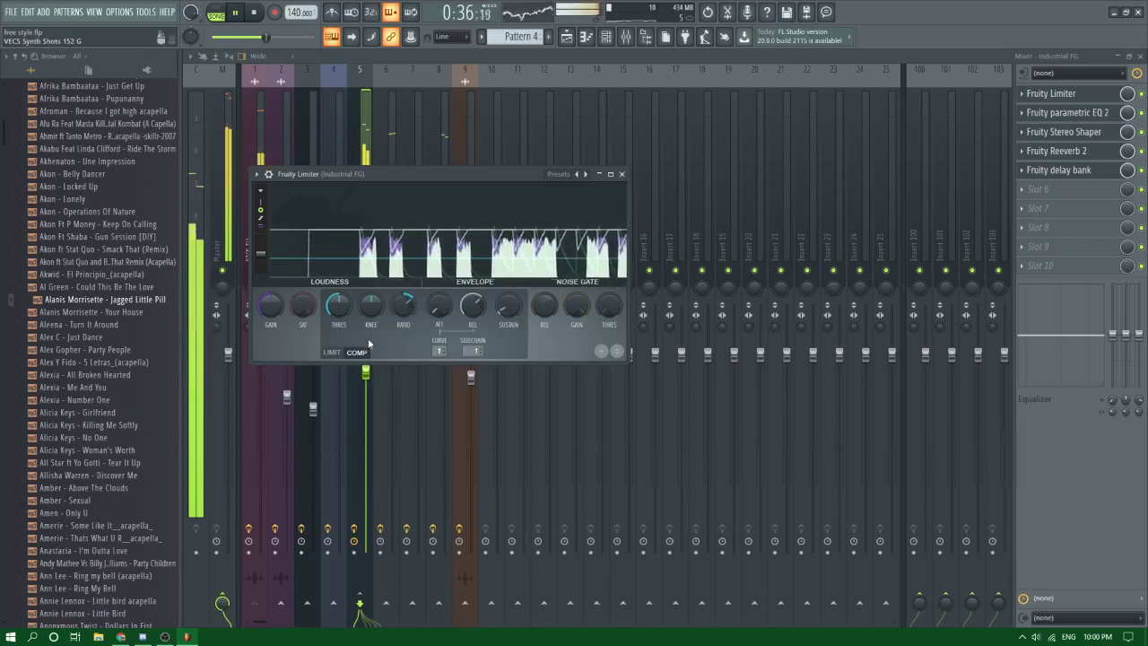
{"action": "mouse_move", "coordinate": [461, 323]}
{"action": "left_mouse_down"}
{"action": "mouse_move", "coordinate": [461, 306]}
{"action": "mouse_move", "coordinate": [461, 325]}
{"action": "left_mouse_up"}
{"action": "right_click", "coordinate": [462, 307]}
{"action": "left_click", "coordinate": [475, 315]}
{"action": "left_click_drag", "start_coordinate": [338, 307], "coordinate": [338, 298]}
{"action": "key", "text": "space"}
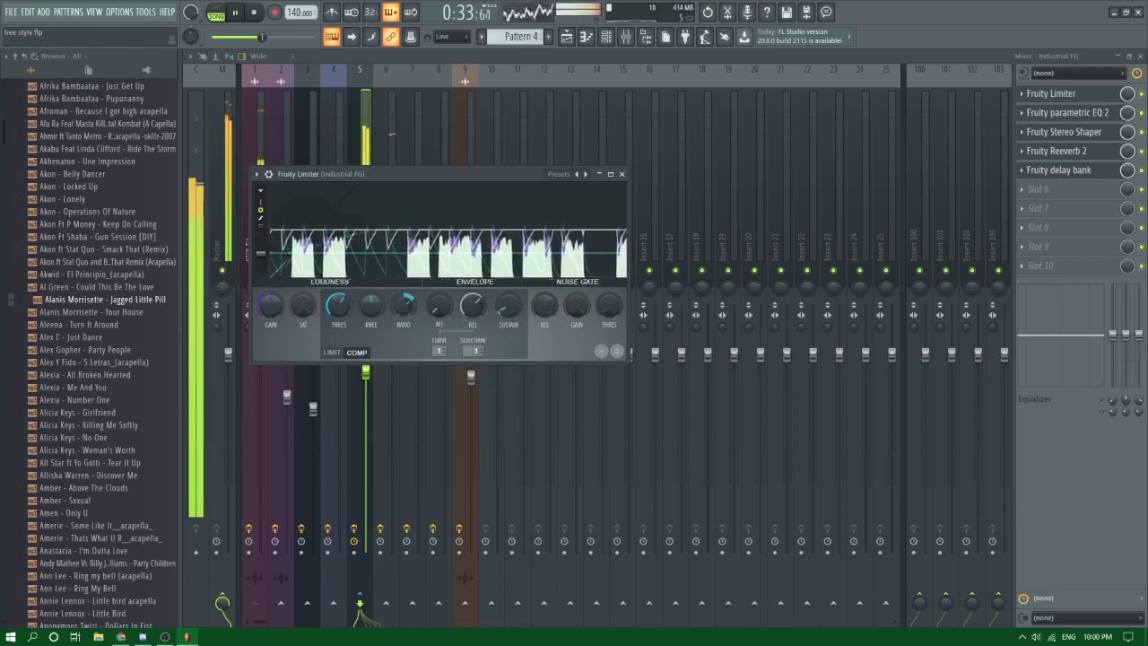
{"action": "key", "text": "Escape"}
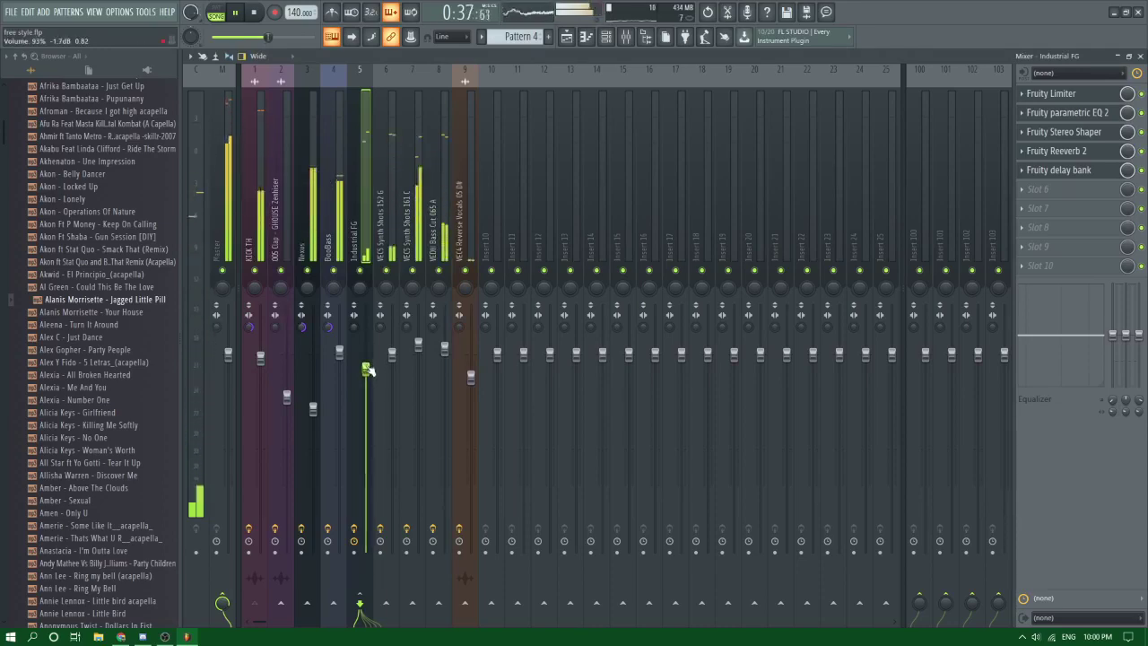
Step: Play the arrangement around bar 25 in the playlist and examine where the claps enter against the kick and reverse vocal
{"action": "left_click", "coordinate": [574, 41]}
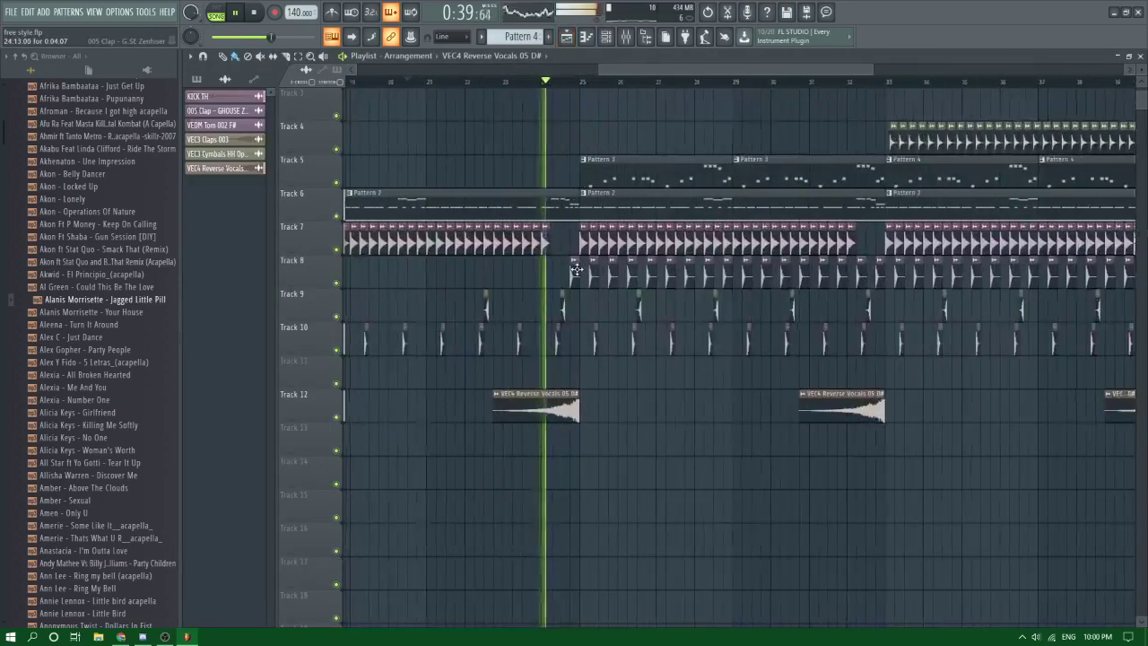
{"action": "scroll", "coordinate": [581, 267], "scroll_direction": "down", "scroll_amount": 5}
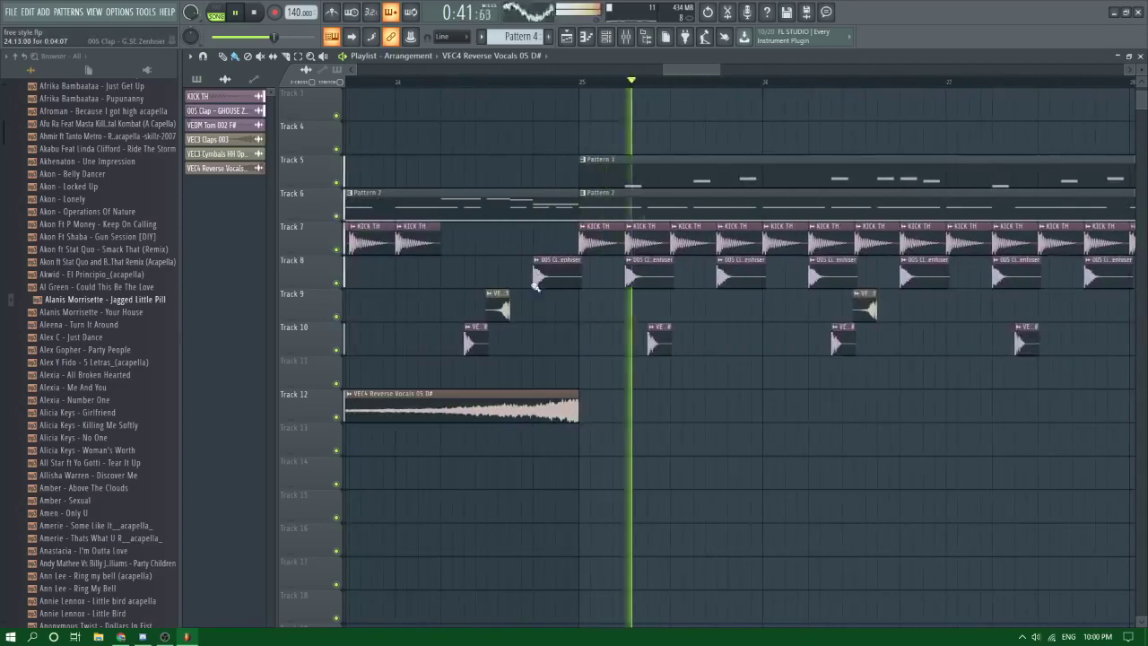
{"action": "scroll", "coordinate": [580, 240], "scroll_direction": "down", "scroll_amount": 8}
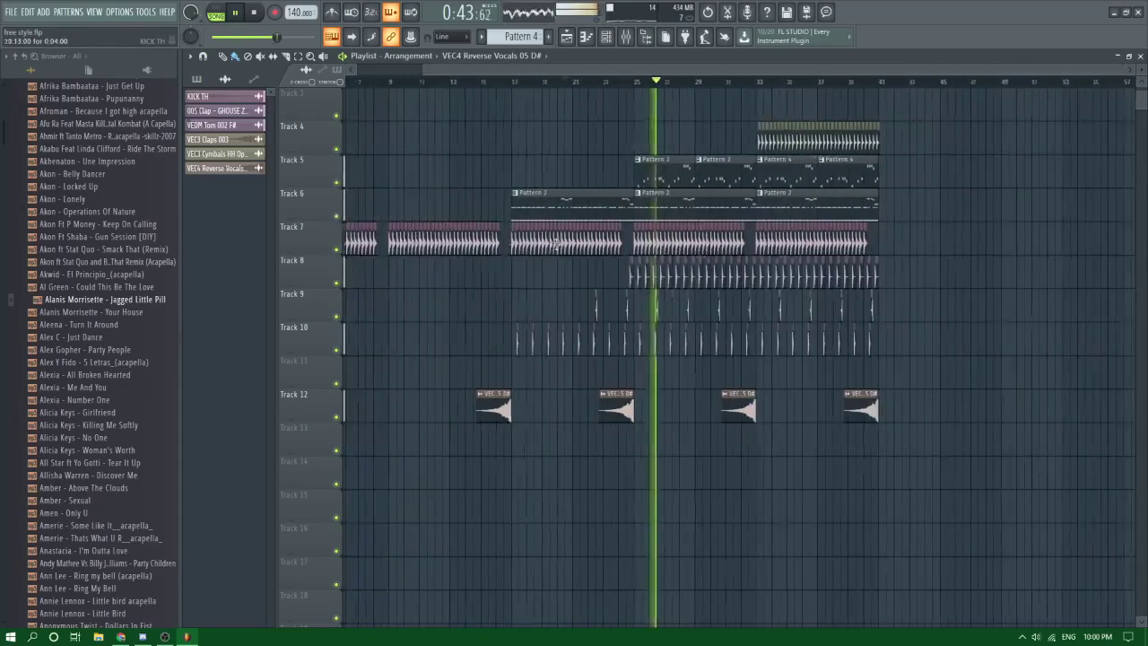
{"action": "scroll", "coordinate": [681, 188], "scroll_direction": "up", "scroll_amount": 6}
{"action": "scroll", "coordinate": [681, 188], "scroll_direction": "down", "scroll_amount": 6}
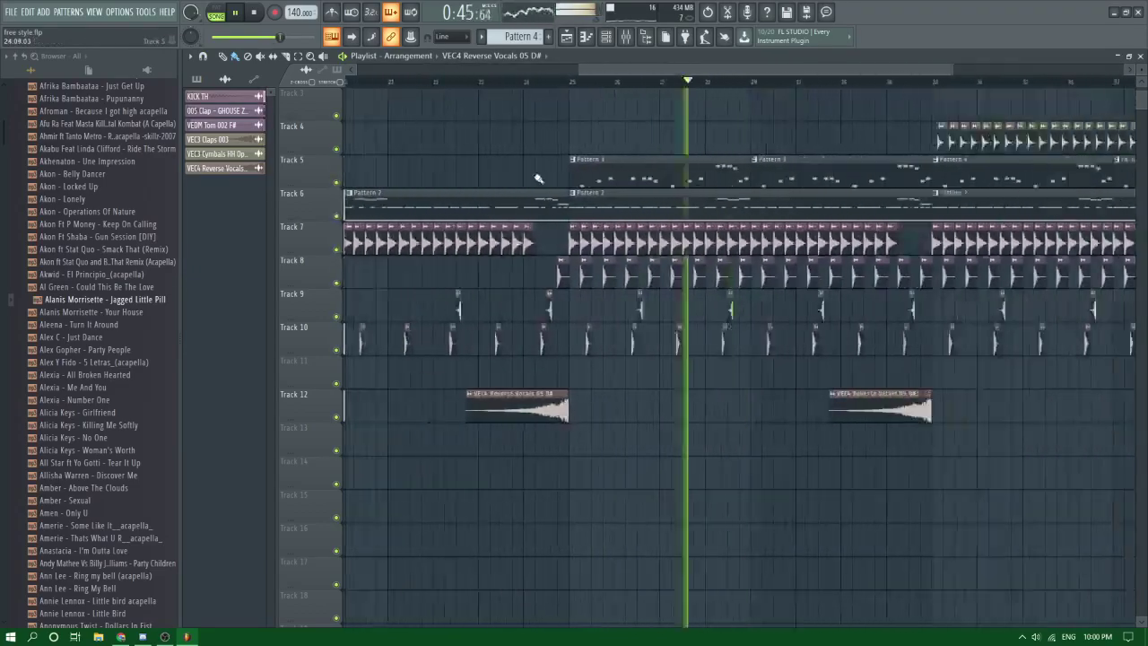
{"action": "scroll", "coordinate": [730, 164], "scroll_direction": "up", "scroll_amount": 2}
{"action": "scroll", "coordinate": [730, 164], "scroll_direction": "up", "scroll_amount": 5}
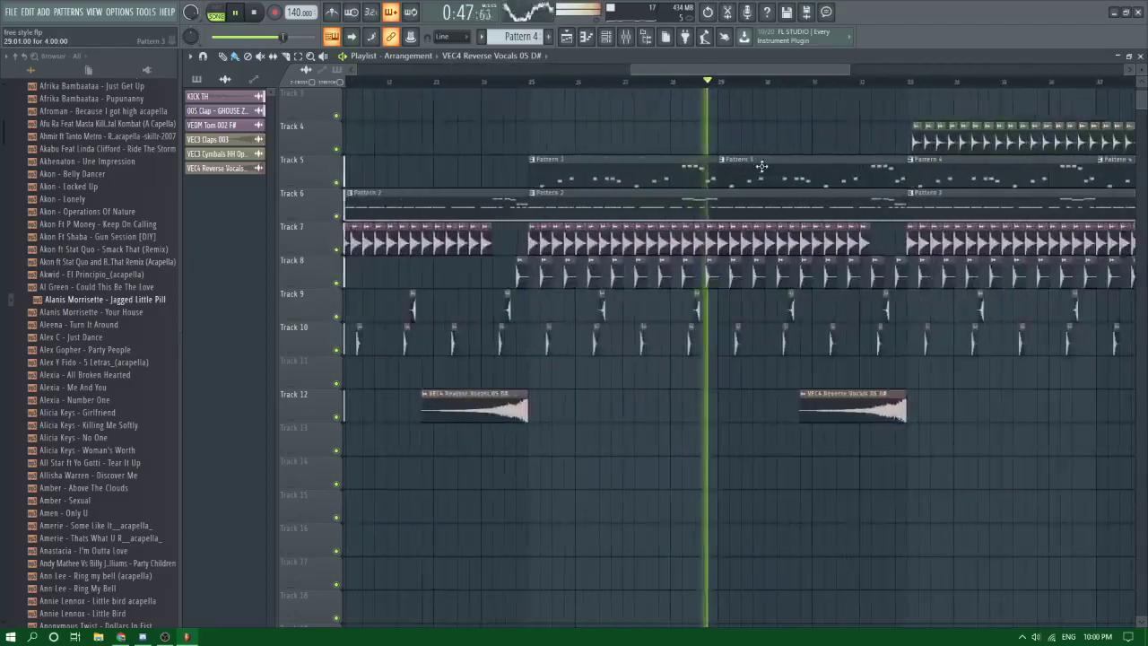
Step: Merge the two Pattern 3 clips on Track 5 into one pattern and play it in the piano roll
{"action": "key", "text": "space"}
{"action": "scroll", "coordinate": [709, 159], "scroll_direction": "down", "scroll_amount": 6}
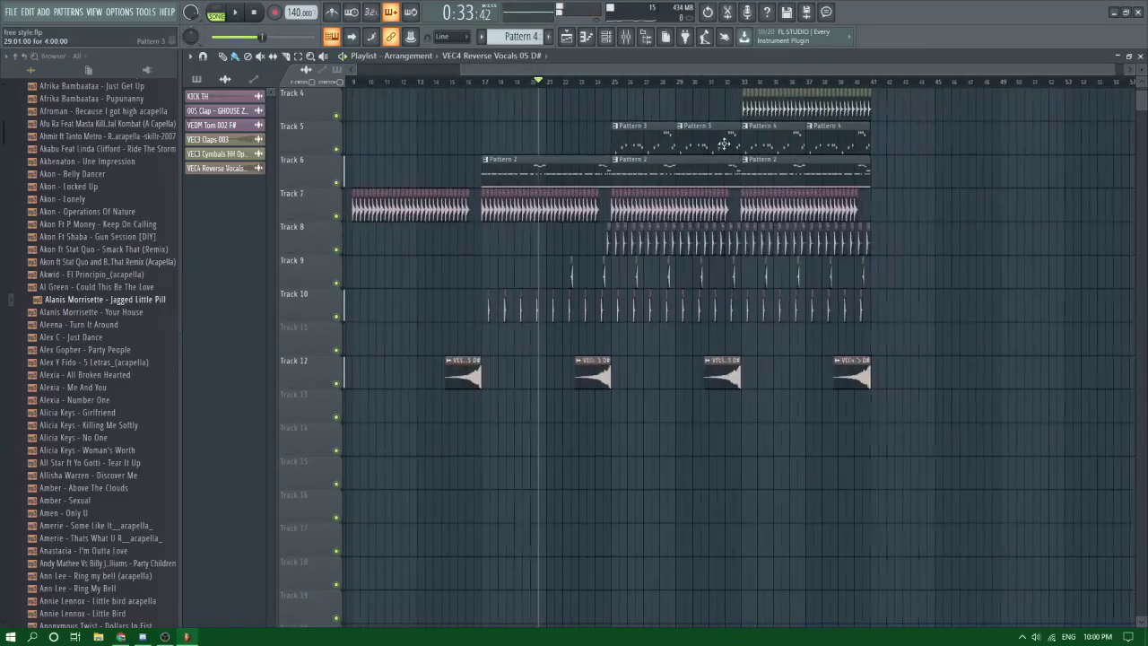
{"action": "left_click_drag", "start_coordinate": [725, 143], "coordinate": [610, 137]}
{"action": "key", "text": "ctrl+g"}
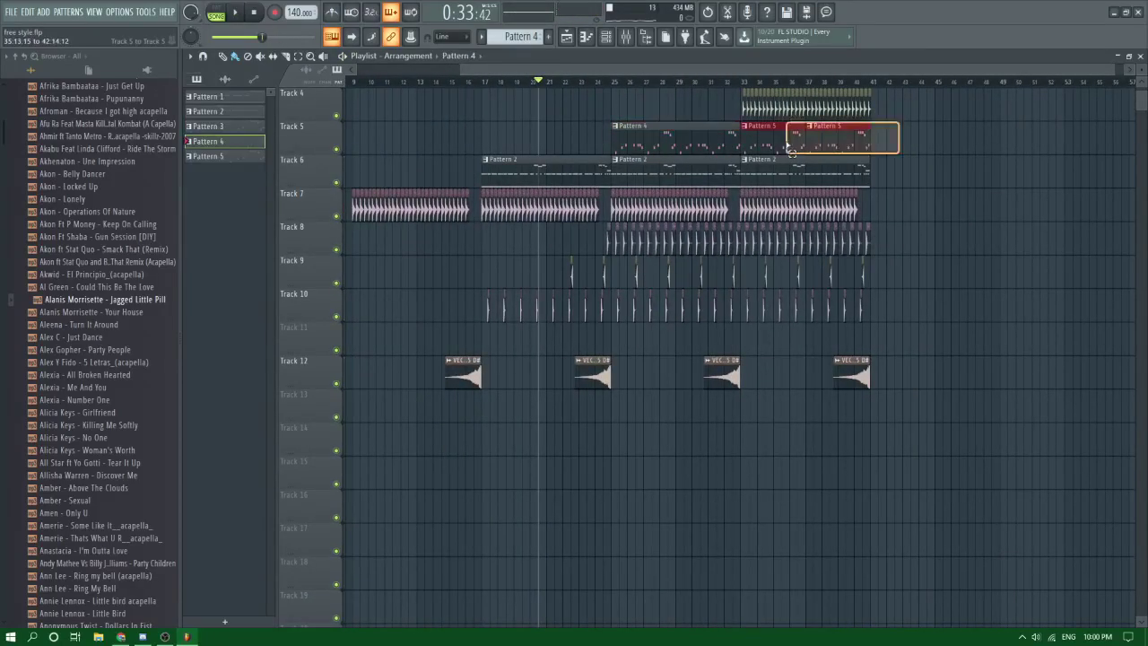
{"action": "left_click_drag", "start_coordinate": [790, 151], "coordinate": [786, 141]}
{"action": "double_click", "coordinate": [659, 135]}
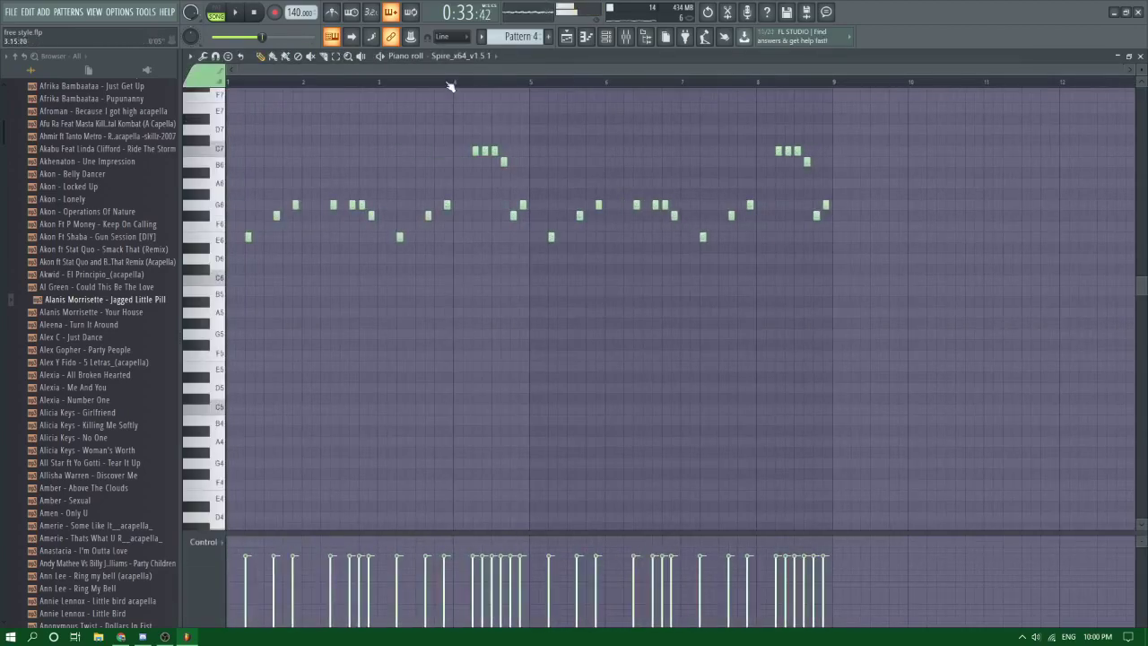
{"action": "key", "text": "space"}
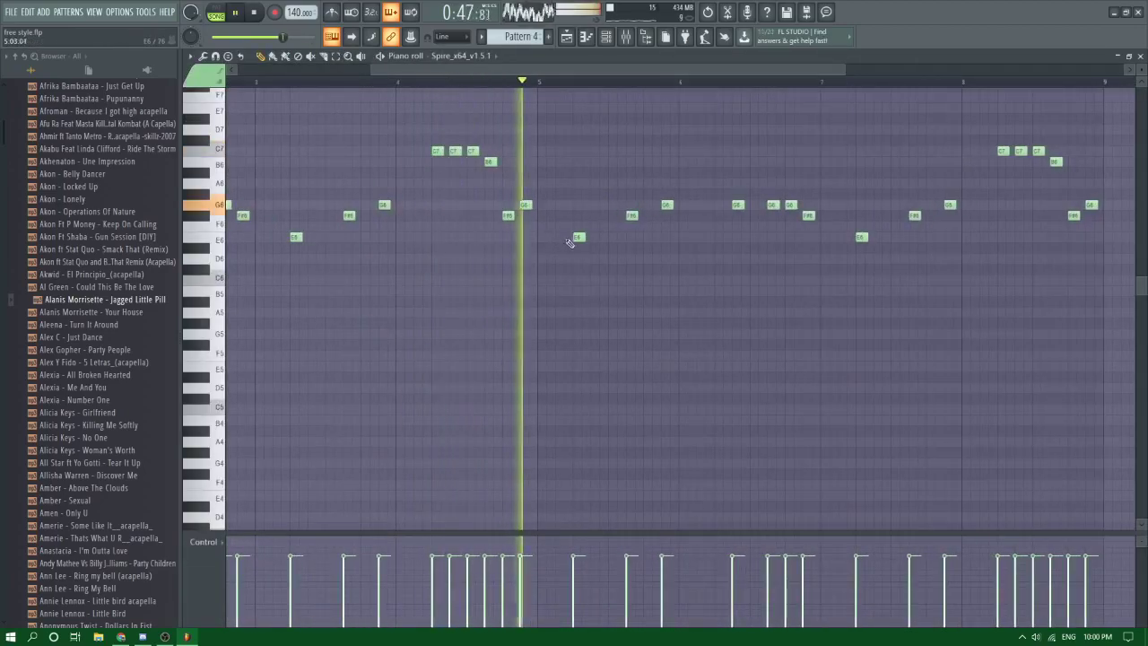
Step: Add E6 and G6 notes in bar 5 and two G6 notes in bar 7, replaying the passage
{"action": "left_click", "coordinate": [596, 236]}
{"action": "left_click", "coordinate": [648, 204]}
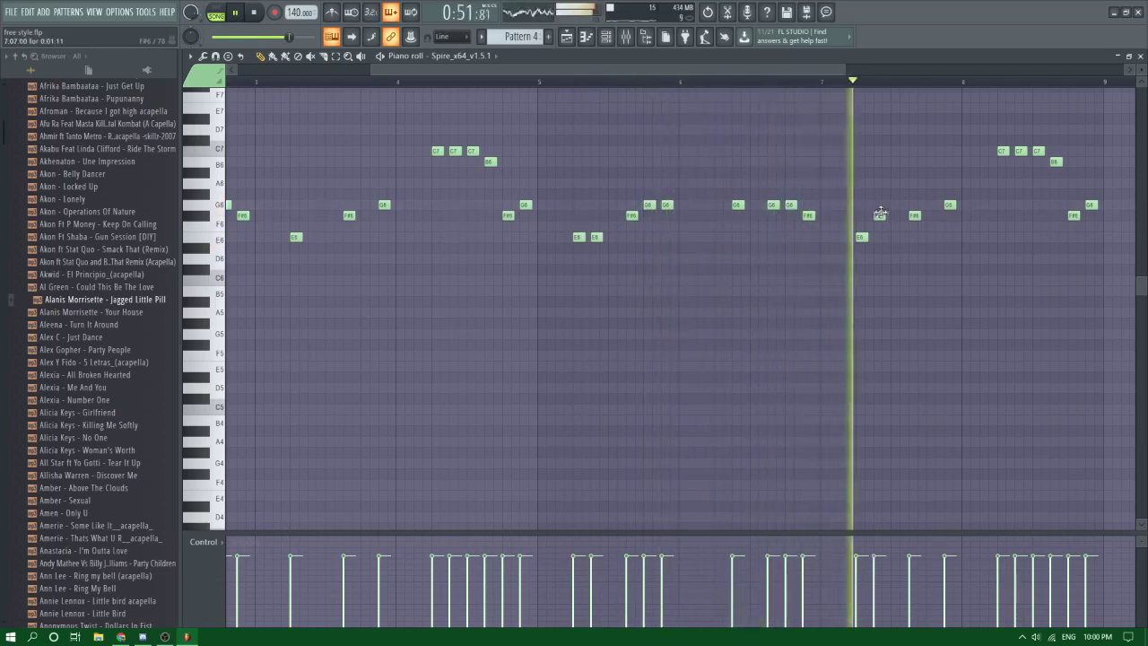
{"action": "key", "text": "space"}
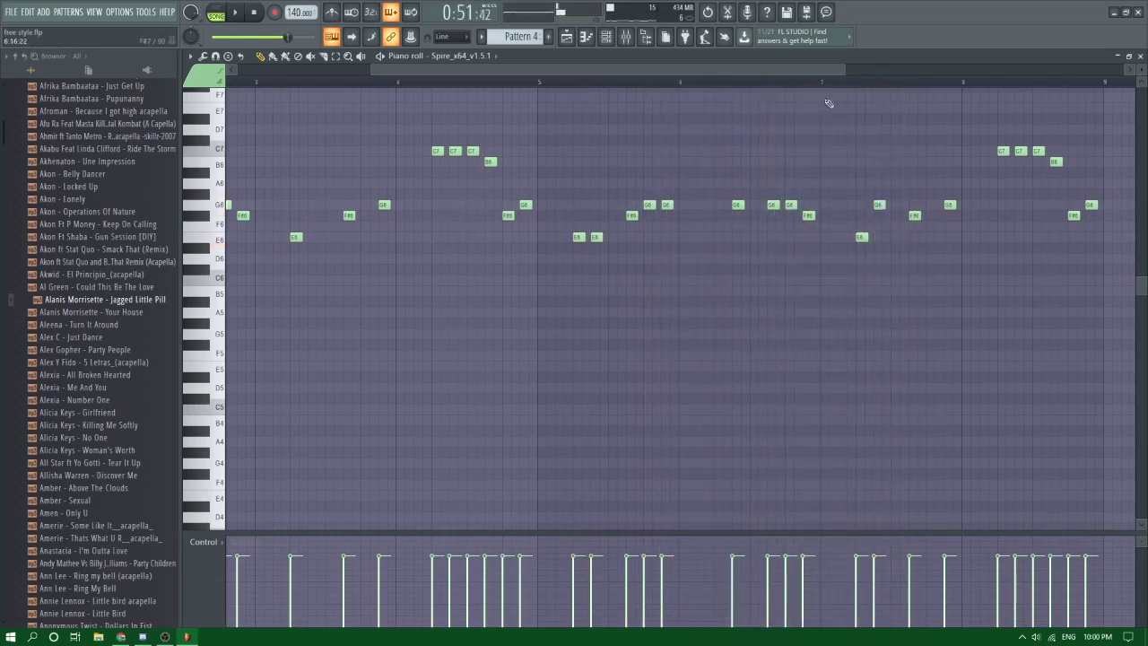
{"action": "key", "text": "space"}
{"action": "left_click", "coordinate": [896, 206]}
{"action": "key", "text": "space"}
{"action": "key", "text": "space"}
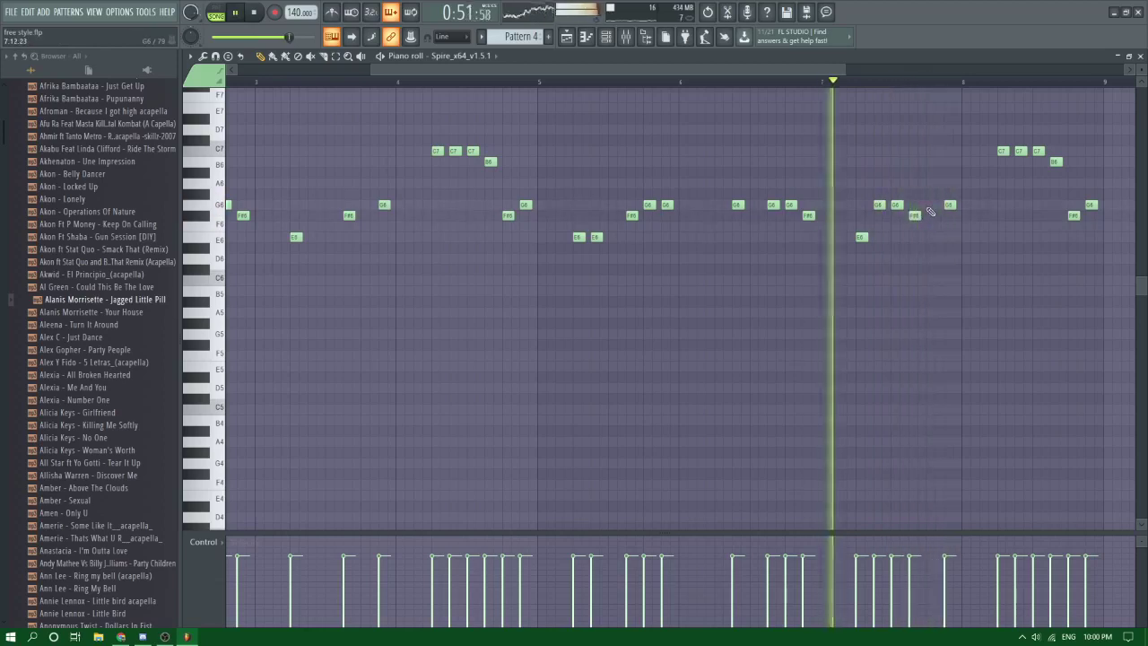
Step: Add an F#6 note late in bar 7 and a G6 note early in bar 8, and replay the passage
{"action": "left_click", "coordinate": [930, 214]}
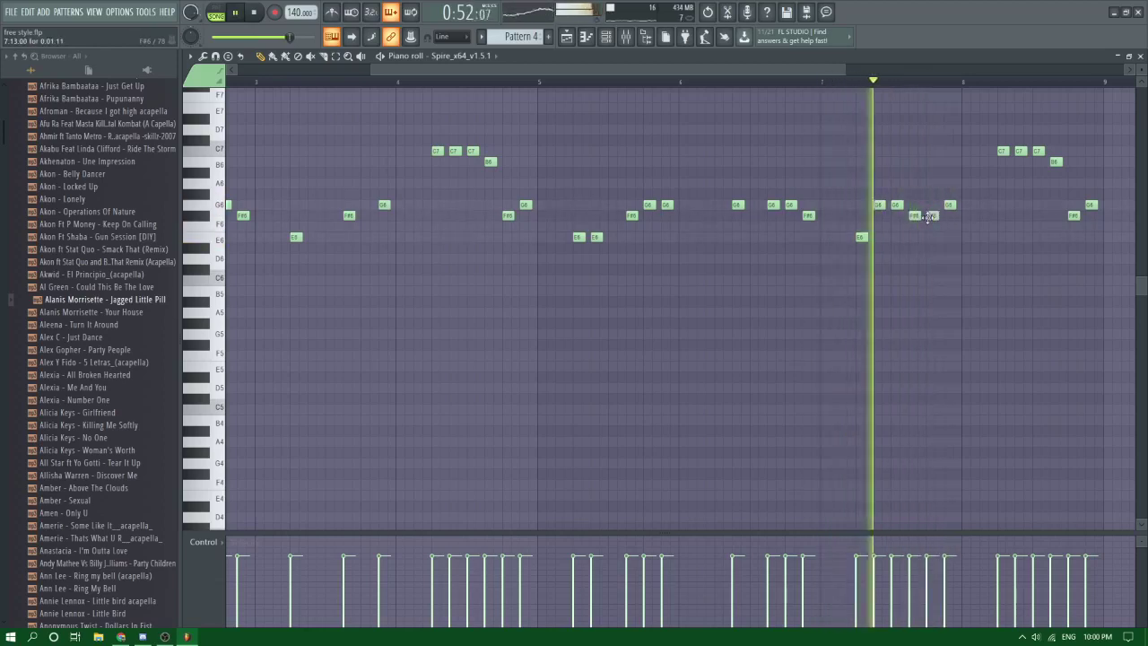
{"action": "left_click", "coordinate": [986, 205]}
{"action": "key", "text": "space"}
{"action": "key", "text": "space"}
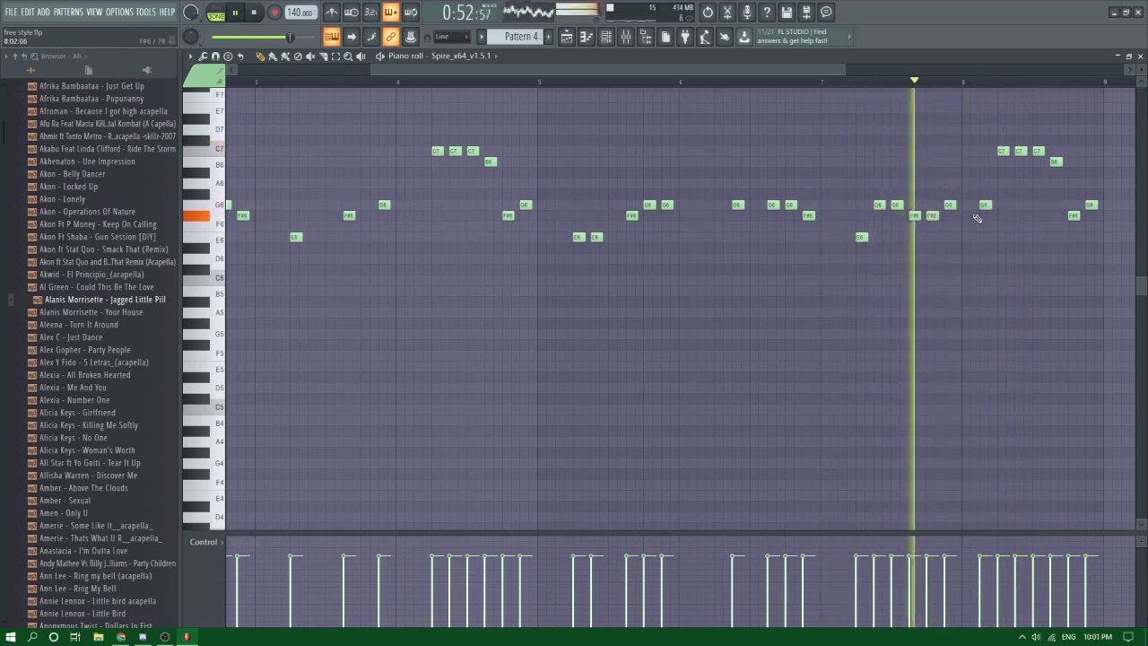
{"action": "key", "text": "space"}
{"action": "key", "text": "space"}
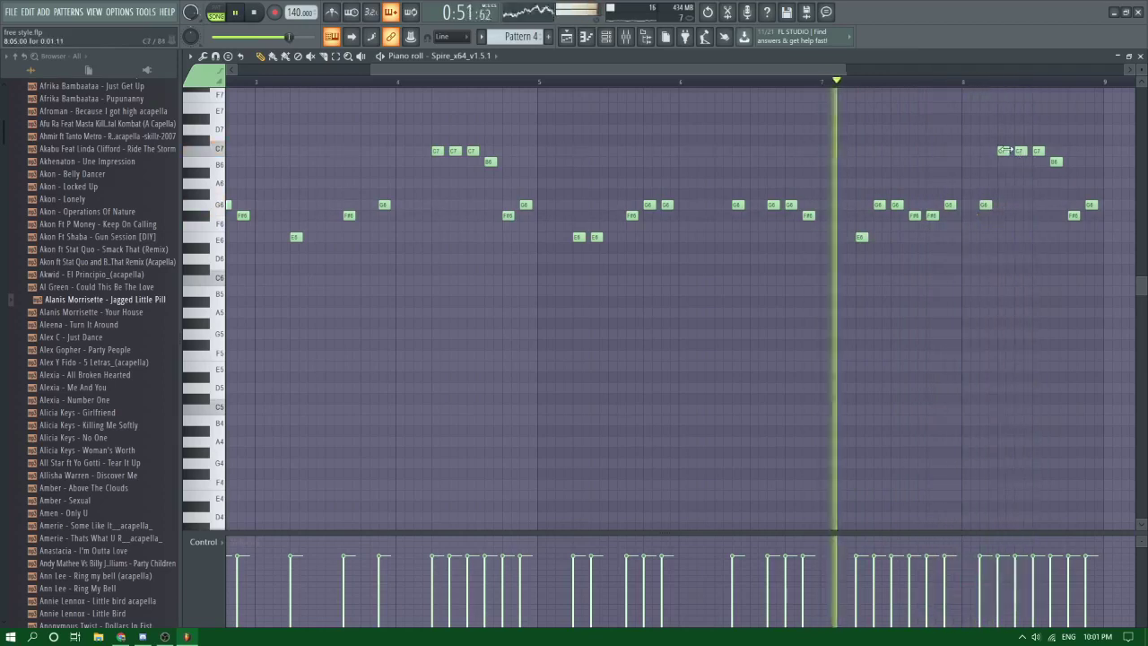
Step: Rework the high run in bar 8 to B6, C7, B6 by deleting its first C7 and the closing F#6 and G6 notes
{"action": "right_click", "coordinate": [1004, 150]}
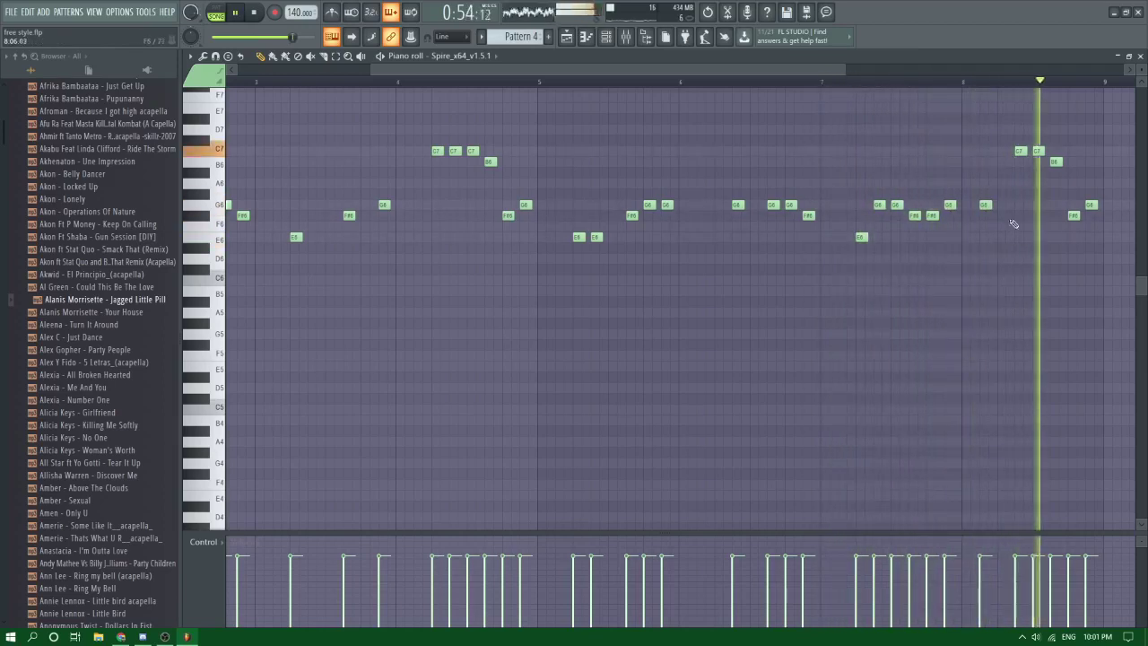
{"action": "key", "text": "space"}
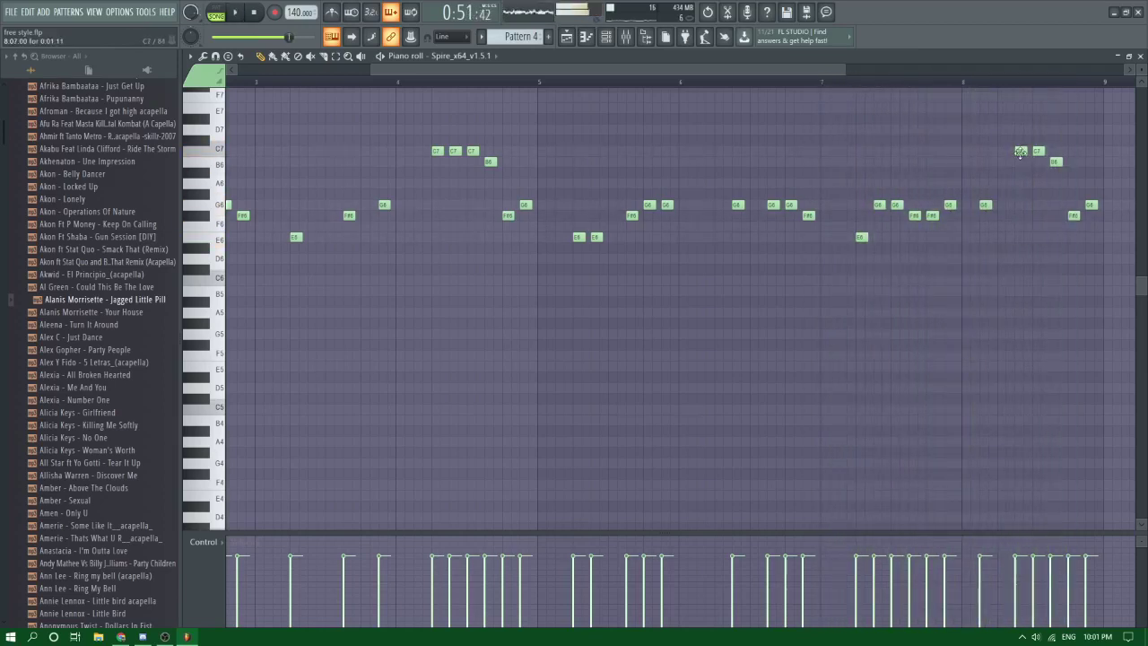
{"action": "left_click", "coordinate": [965, 85]}
{"action": "key", "text": "space"}
{"action": "scroll", "coordinate": [1029, 260], "scroll_direction": "down", "scroll_amount": 2}
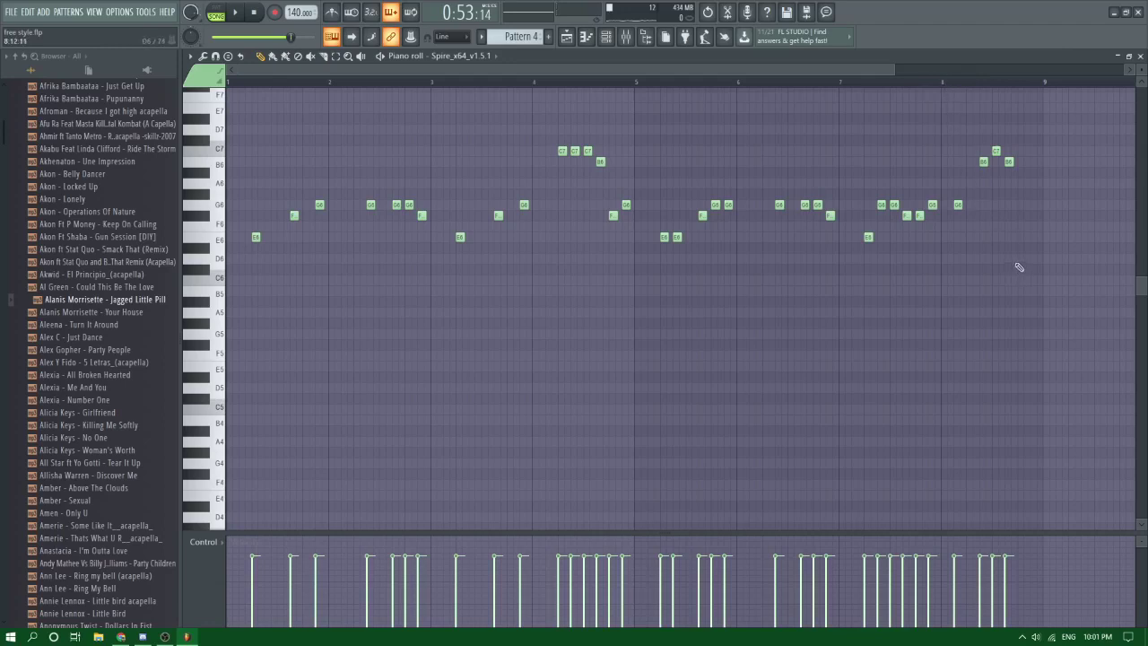
Step: Copy bar 4's closing F#6 and G6 notes to the end of bar 8 one octave higher and play the ending
{"action": "left_click_drag", "start_coordinate": [981, 145], "coordinate": [1033, 164]}
{"action": "scroll", "coordinate": [1036, 178], "scroll_direction": "up", "scroll_amount": 3}
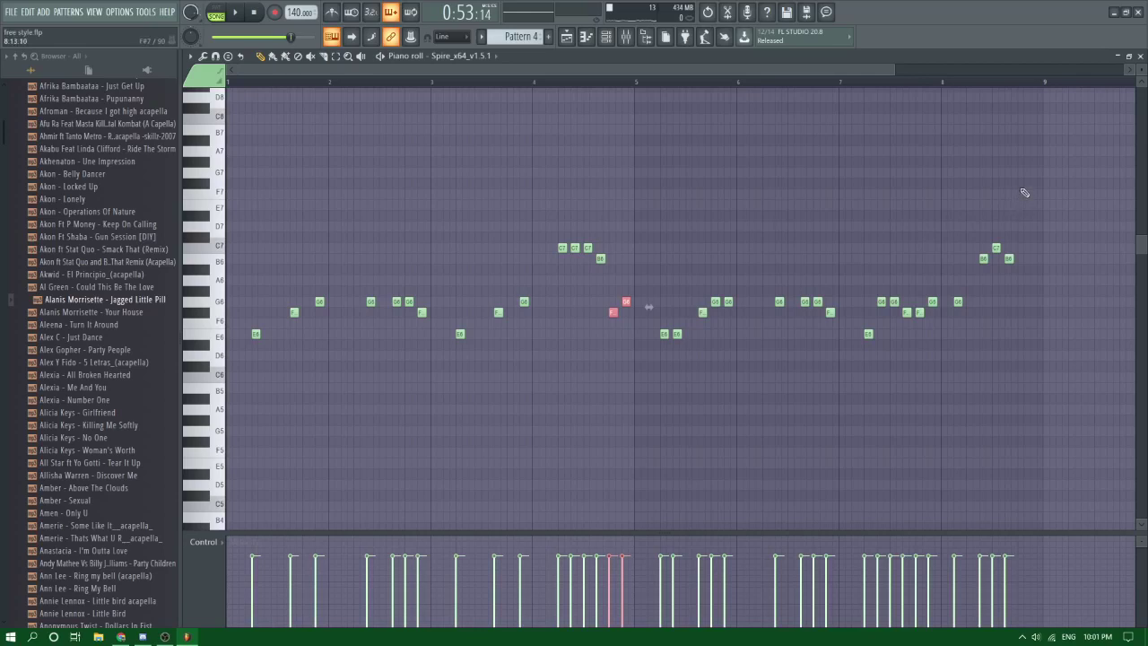
{"action": "key", "text": "space"}
{"action": "scroll", "coordinate": [1007, 209], "scroll_direction": "up", "scroll_amount": 3}
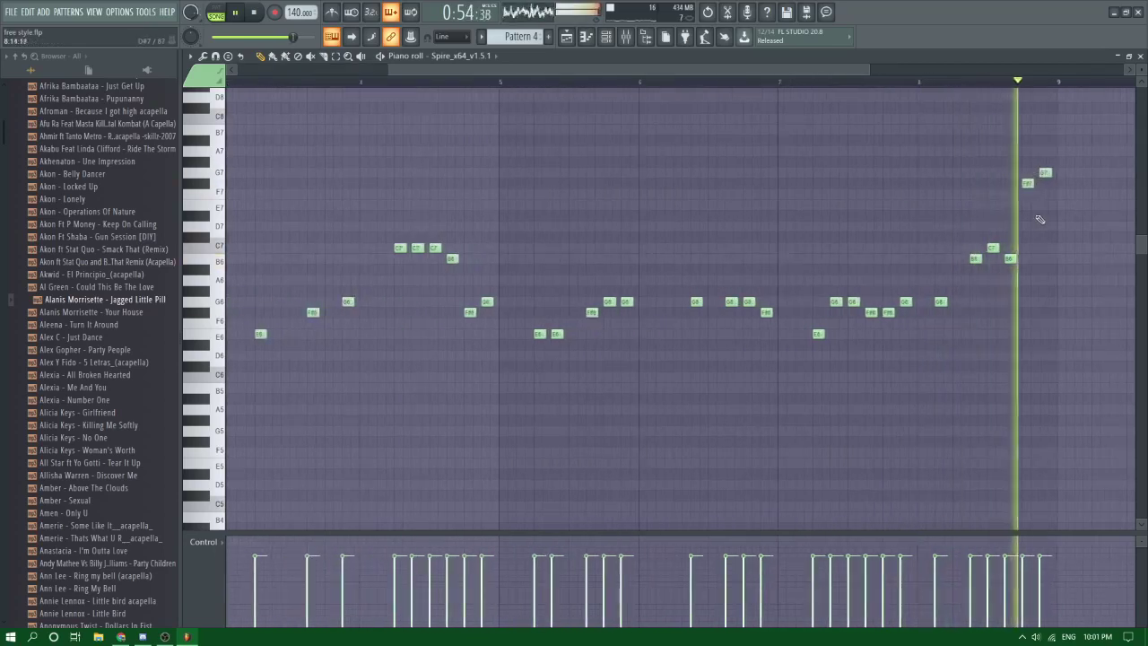
Step: Raise the F#7 note at the end of bar 8 to G7 and try F7 and F#7 notes after it
{"action": "scroll", "coordinate": [1041, 222], "scroll_direction": "down", "scroll_amount": 3}
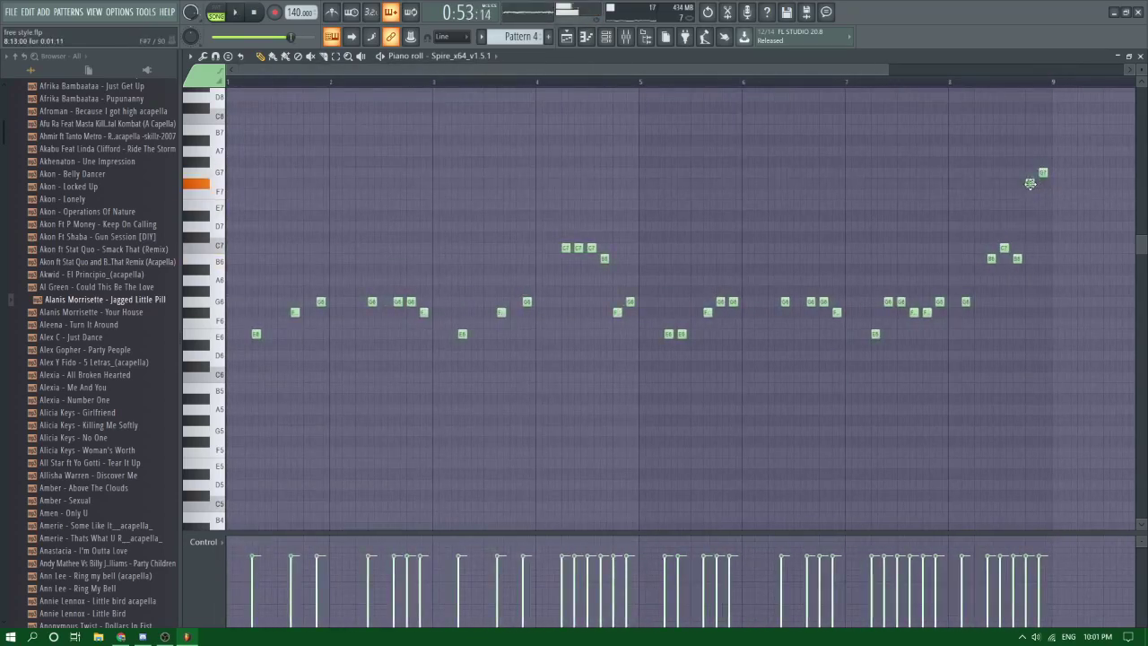
{"action": "key", "text": "space"}
{"action": "left_click_drag", "start_coordinate": [1043, 172], "coordinate": [1043, 194]}
{"action": "left_click", "coordinate": [1049, 183]}
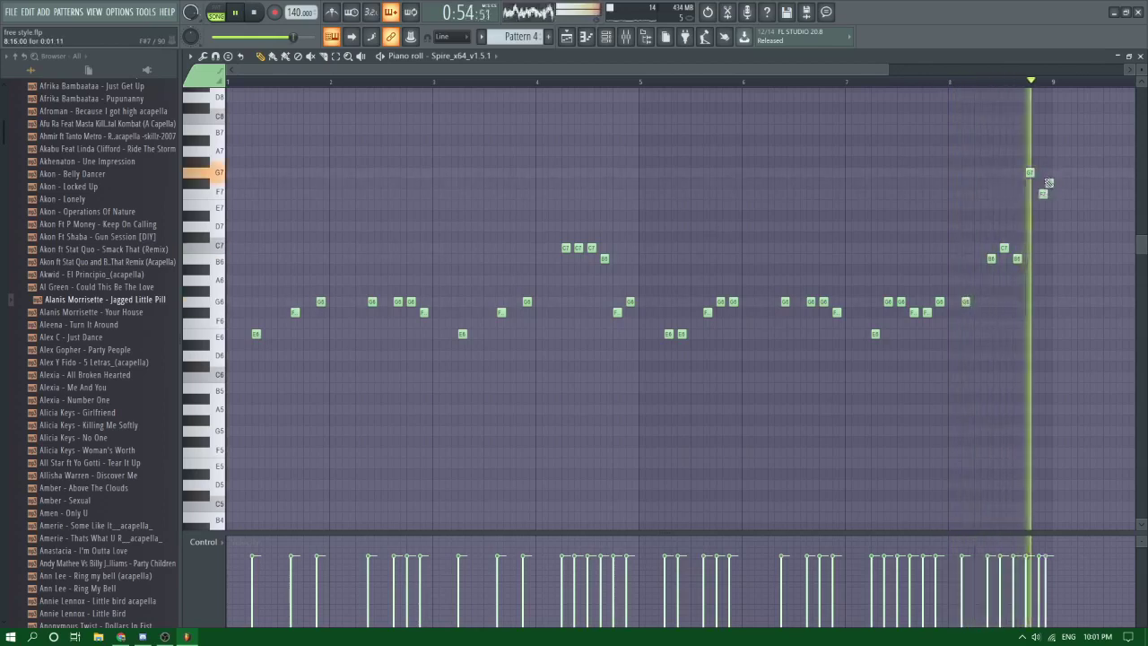
Step: Replace the two trial notes after bar 8's G7 with a single F#7 note and replay the ending
{"action": "key", "text": "space"}
{"action": "right_click", "coordinate": [1043, 194]}
{"action": "key", "text": "space"}
{"action": "key", "text": "space"}
{"action": "right_click", "coordinate": [1048, 184]}
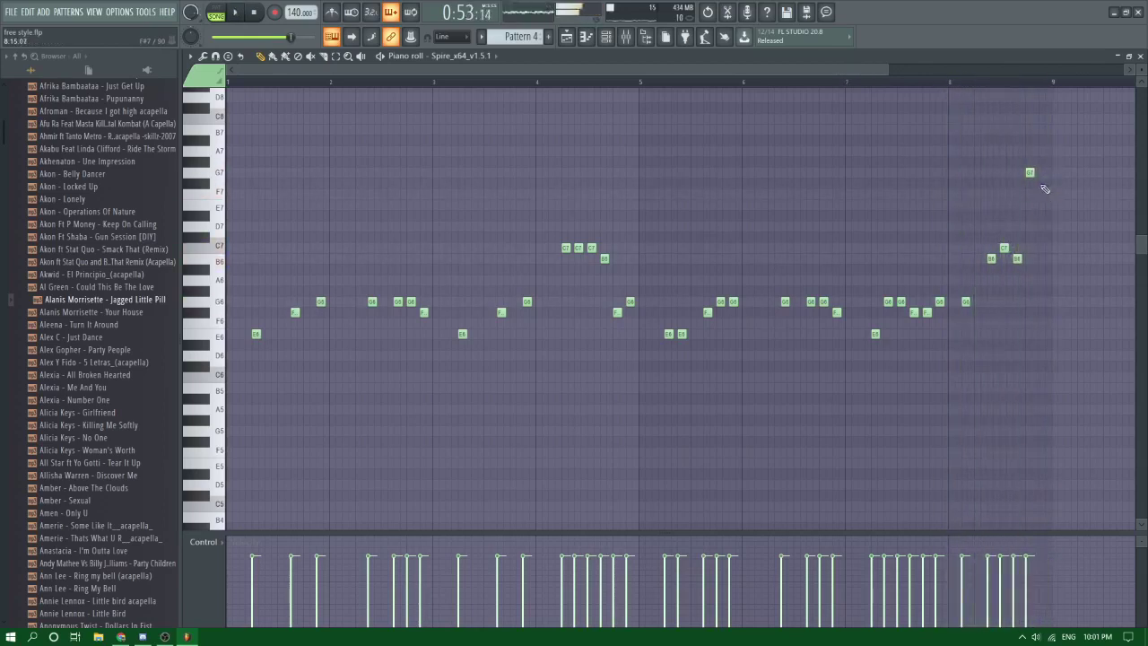
{"action": "left_click", "coordinate": [1044, 183]}
{"action": "key", "text": "space"}
{"action": "scroll", "coordinate": [1064, 188], "scroll_direction": "up", "scroll_amount": 3}
{"action": "scroll", "coordinate": [1065, 187], "scroll_direction": "down", "scroll_amount": 3}
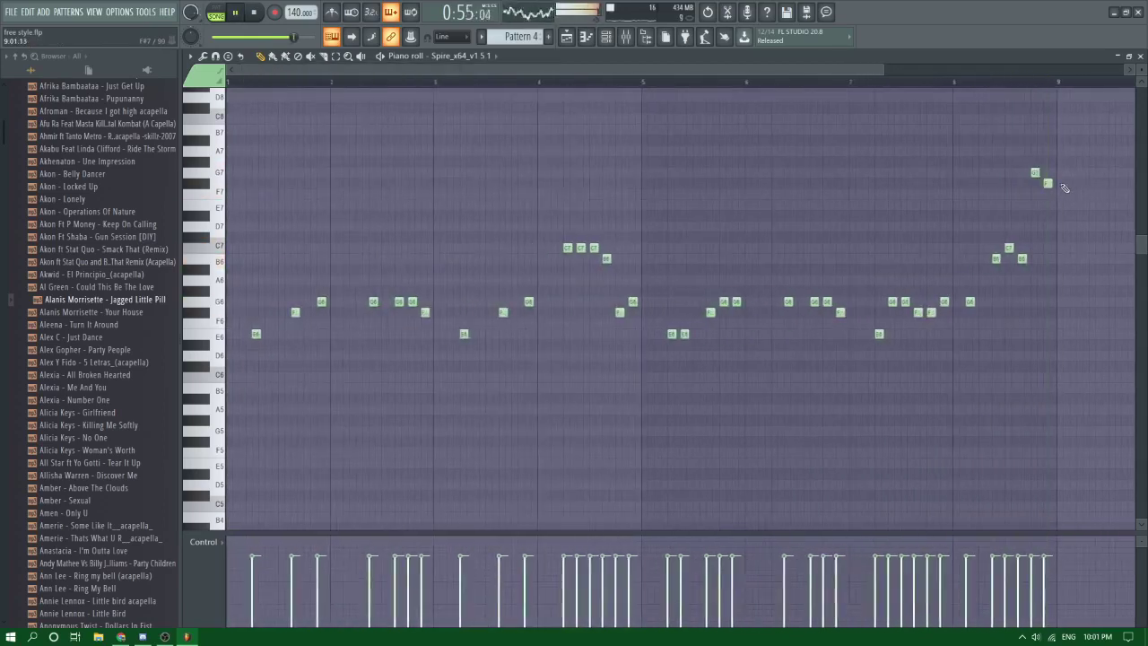
{"action": "scroll", "coordinate": [692, 87], "scroll_direction": "down", "scroll_amount": 1}
Step: Replace the Track 5 clip at bar 33 in the playlist with a Pattern 4 clip and make it unique
{"action": "key", "text": "F5"}
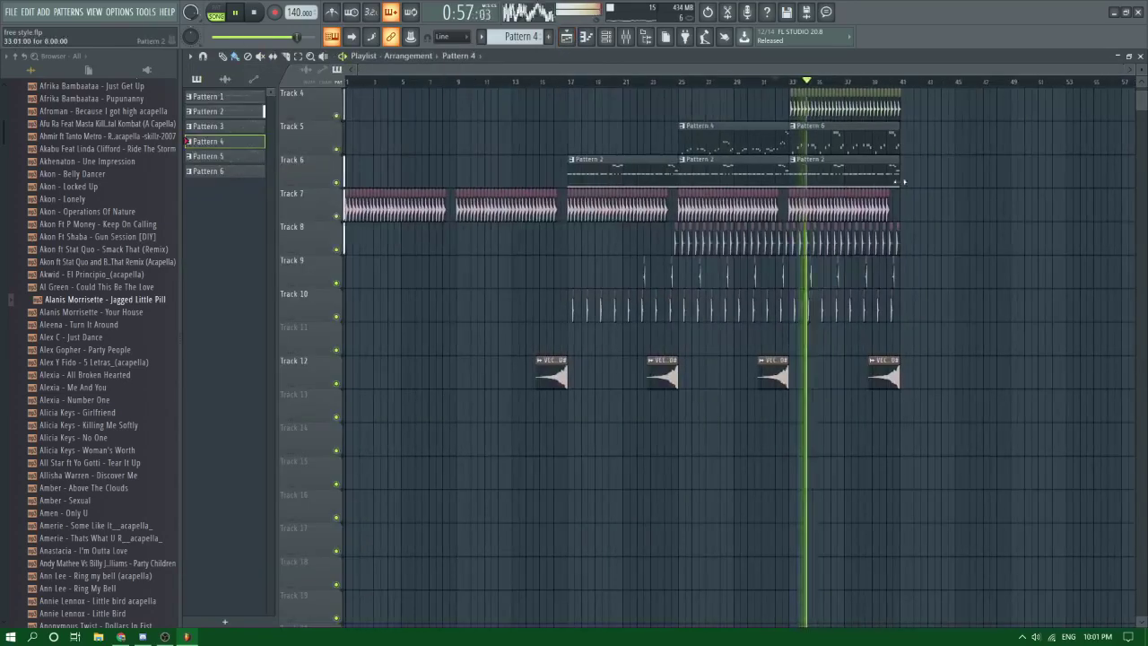
{"action": "key", "text": "space"}
{"action": "right_click", "coordinate": [750, 141]}
{"action": "left_click", "coordinate": [763, 139]}
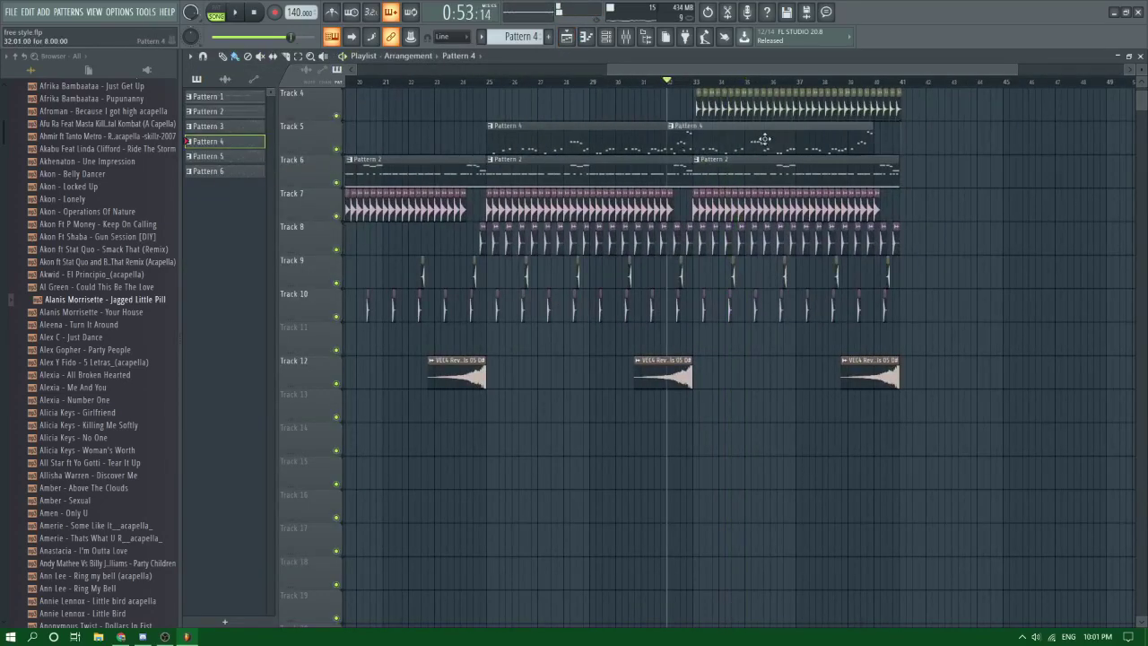
{"action": "left_click", "coordinate": [697, 127]}
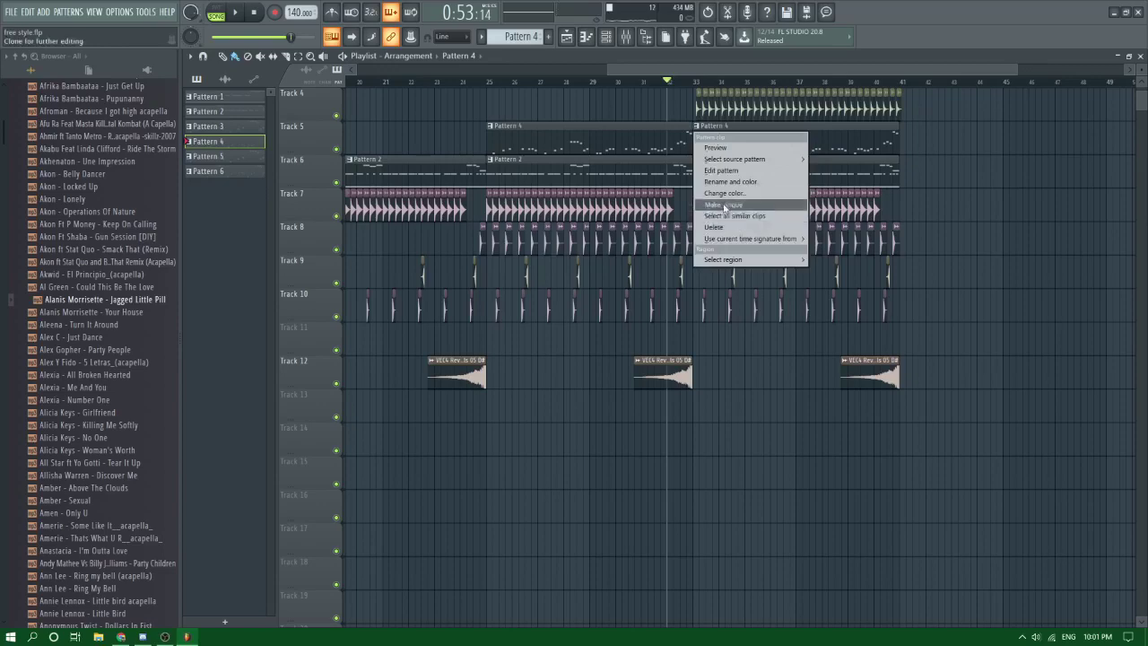
{"action": "left_click", "coordinate": [724, 208]}
Step: Transpose all notes of the unique pattern up one octave in the piano roll and play it
{"action": "double_click", "coordinate": [738, 147]}
{"action": "key", "text": "ctrl+Up"}
{"action": "key", "text": "space"}
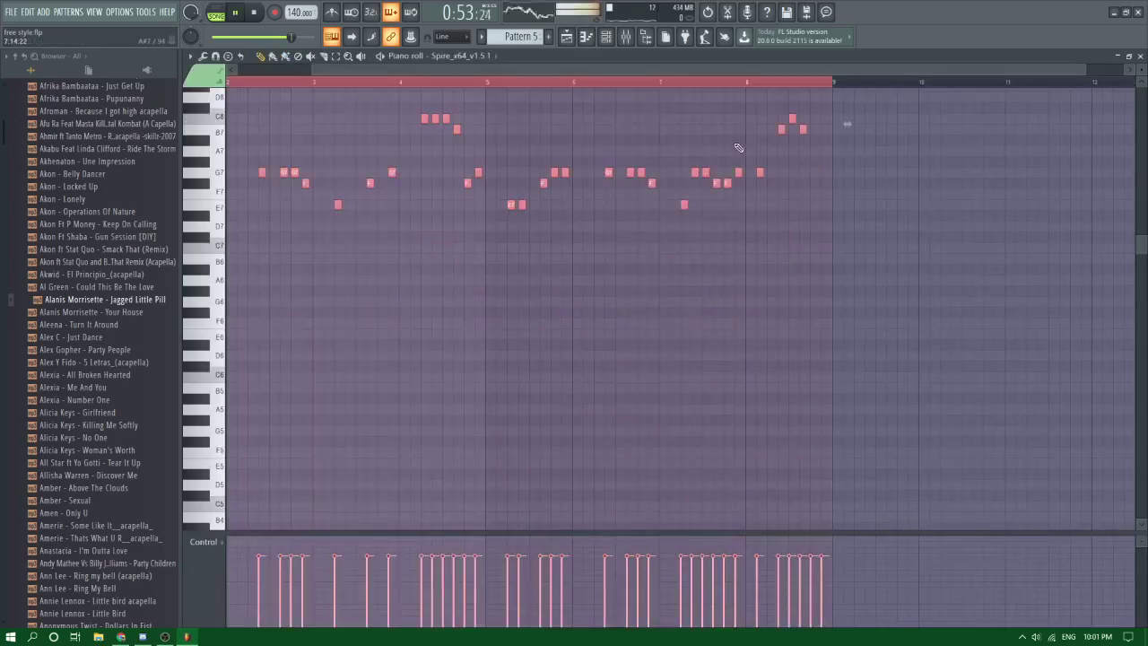
Step: Route the Spire channel from the channel rack to free mixer insert 10
{"action": "left_click", "coordinate": [568, 38]}
{"action": "left_click", "coordinate": [624, 38]}
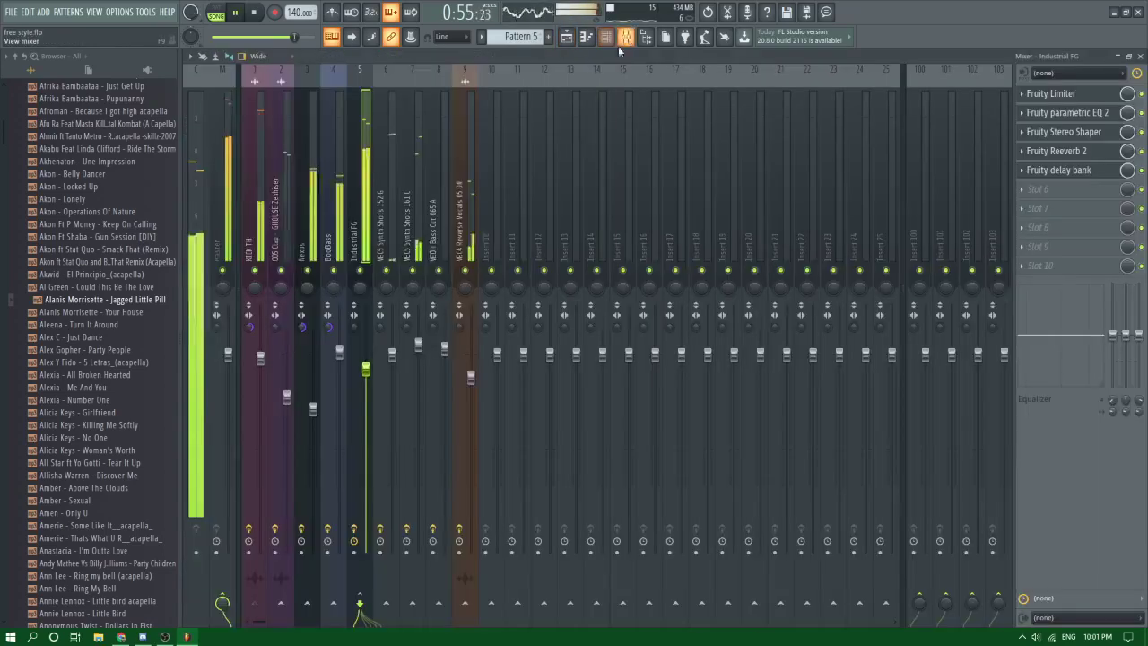
{"action": "key", "text": "F6"}
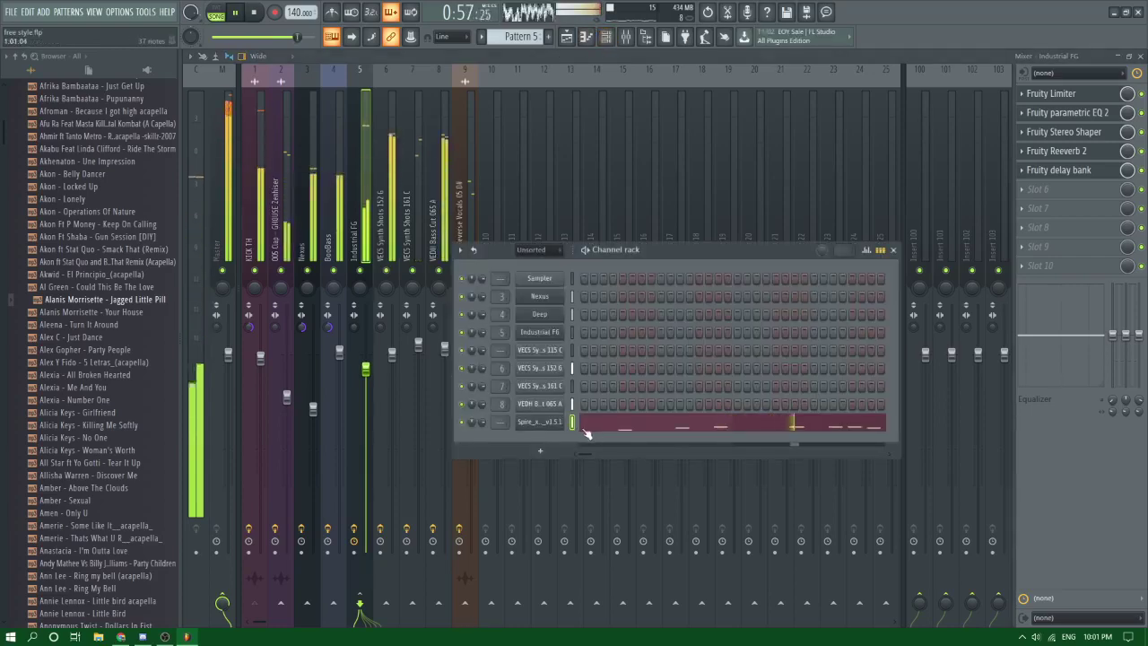
{"action": "key", "text": "ctrl+l"}
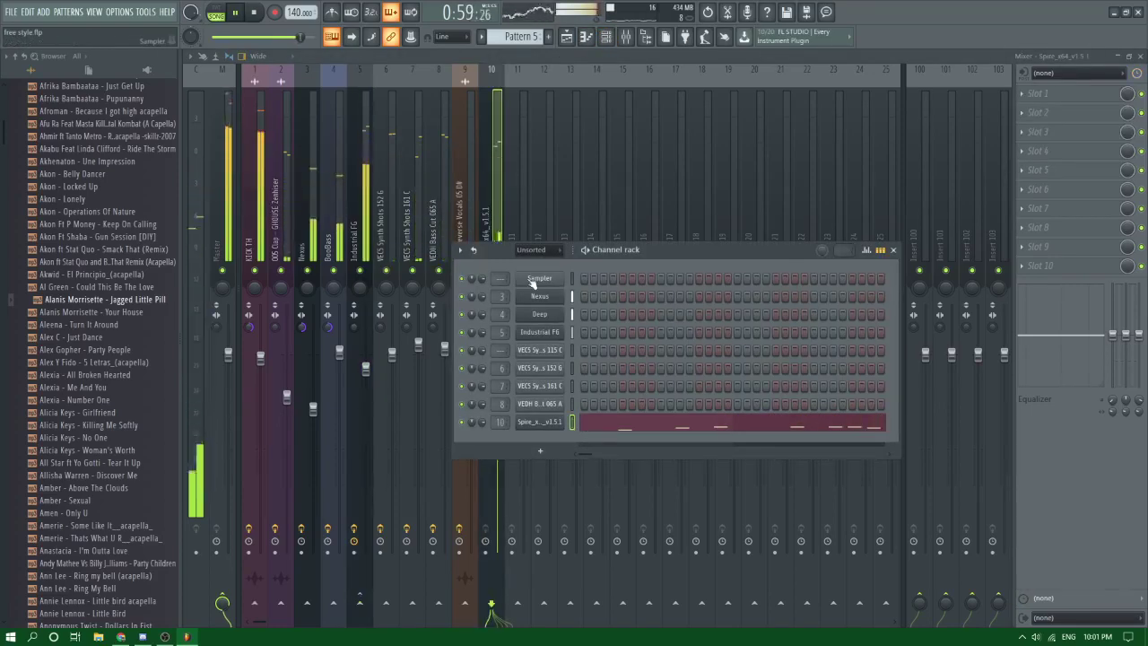
Step: Add Fruity Reeverb 2 in slot 4 of the Spire insert with a 41% wet level and play the playlist to its end
{"action": "left_click", "coordinate": [1037, 151]}
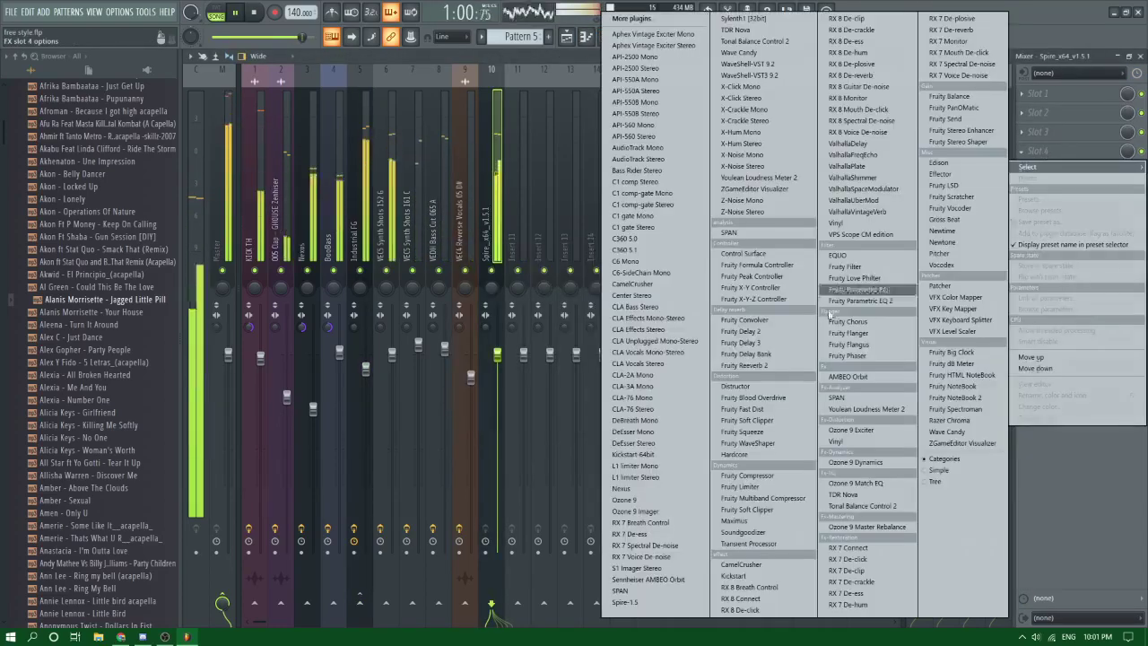
{"action": "left_click", "coordinate": [753, 366]}
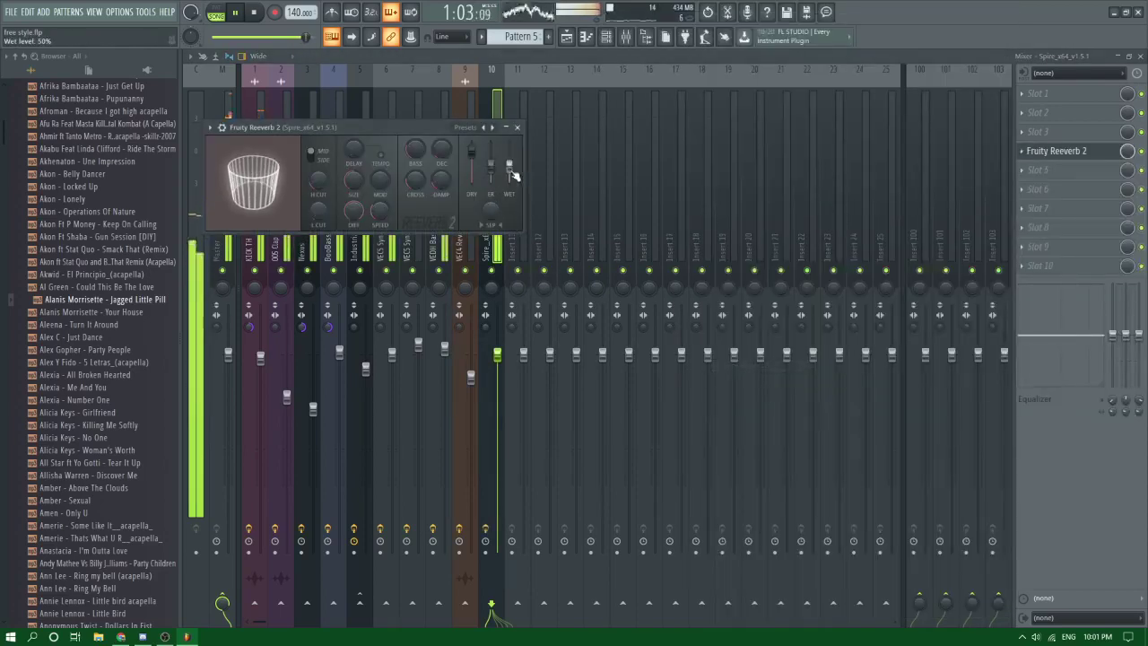
{"action": "left_click_drag", "start_coordinate": [513, 175], "coordinate": [514, 178]}
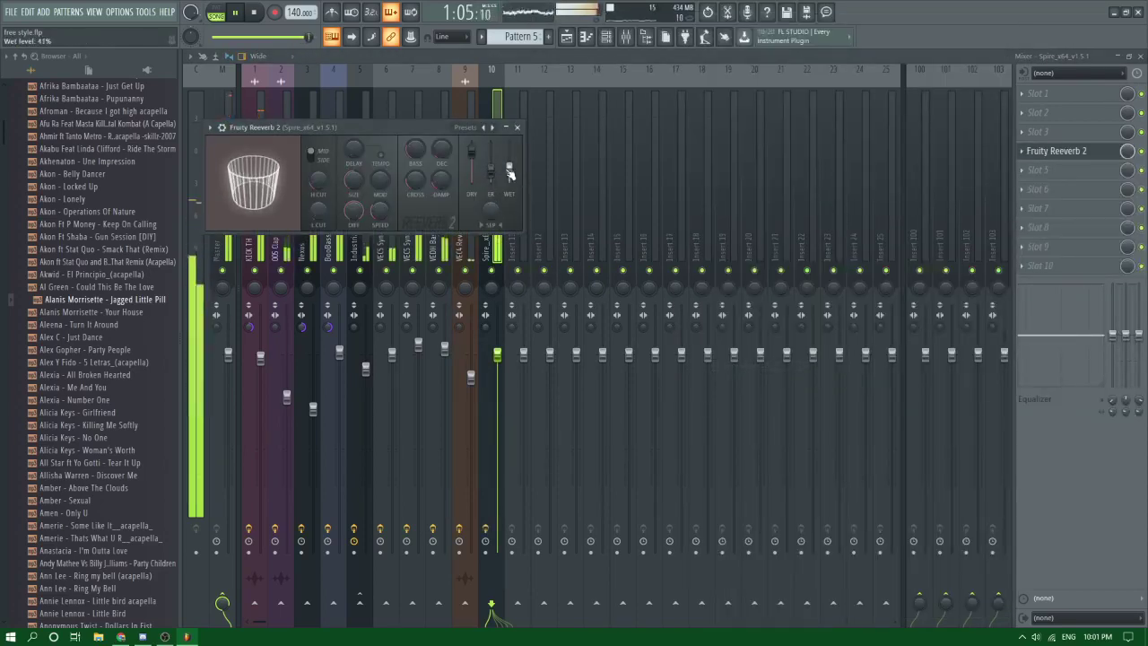
{"action": "left_click", "coordinate": [566, 36]}
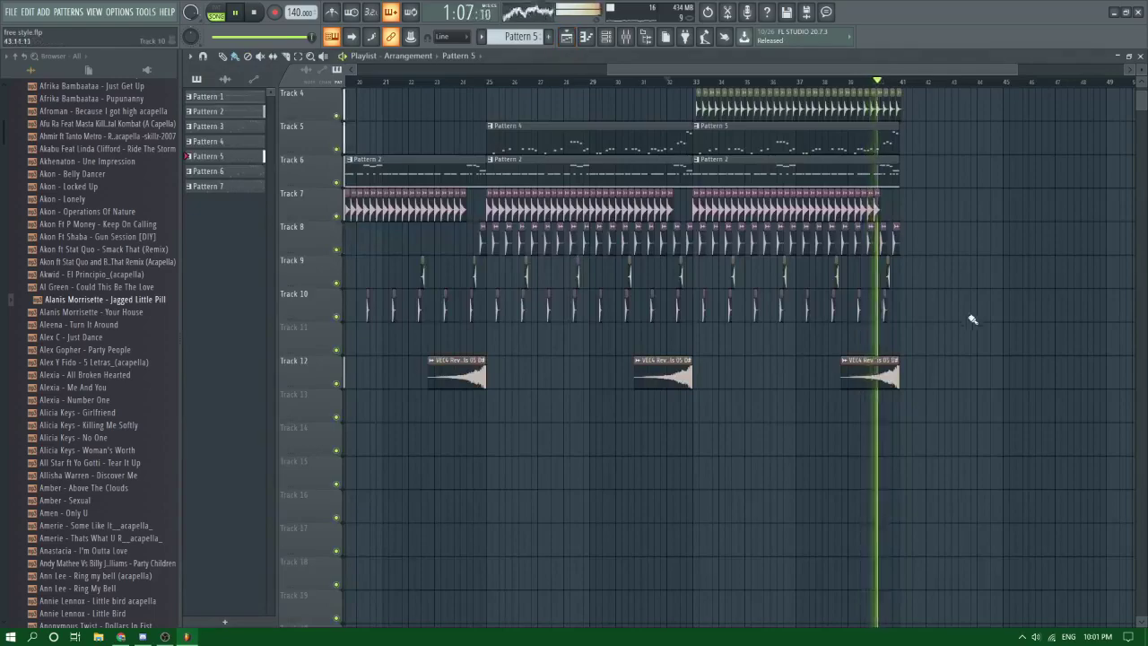
{"action": "scroll", "coordinate": [975, 306], "scroll_direction": "down", "scroll_amount": 5}
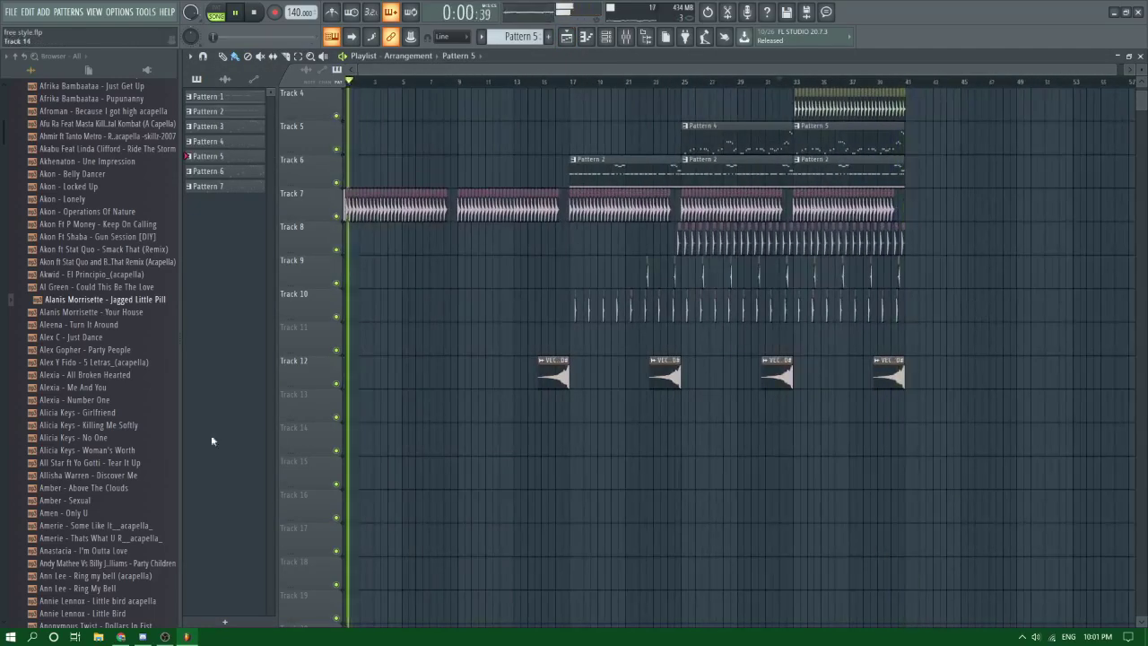
{"action": "key", "text": "space"}
Step: Switch to the browser and check the Facebook live stream's comments, the notifications and the YouTube channel page
{"action": "left_click", "coordinate": [120, 636]}
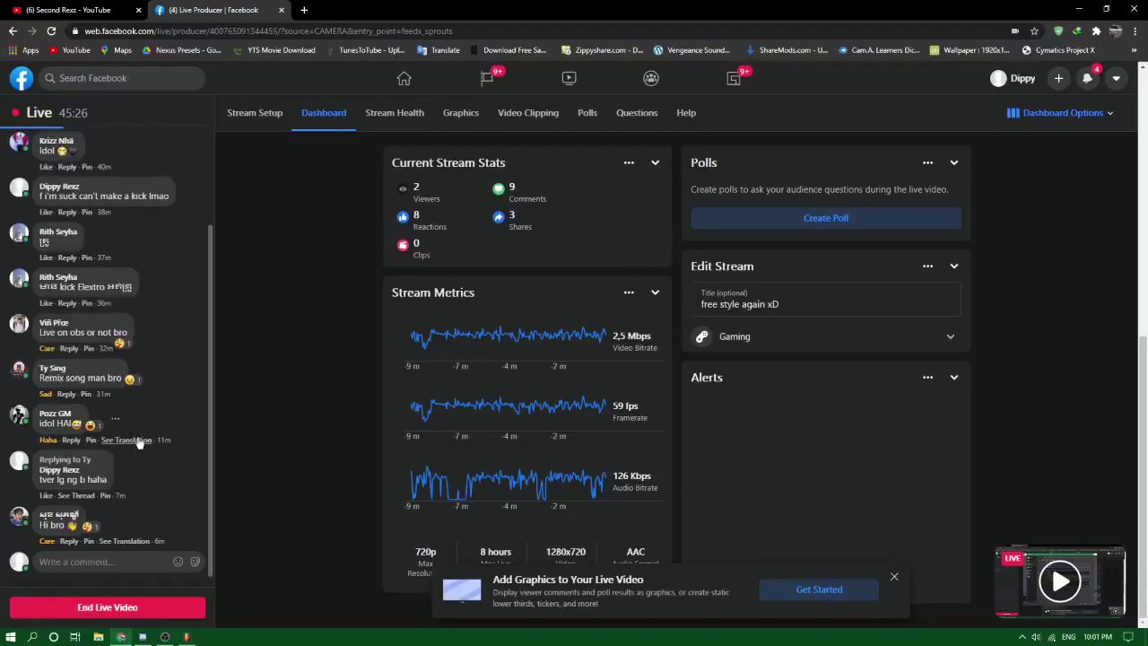
{"action": "scroll", "coordinate": [138, 440], "scroll_direction": "up", "scroll_amount": 3}
{"action": "left_click", "coordinate": [1087, 81]}
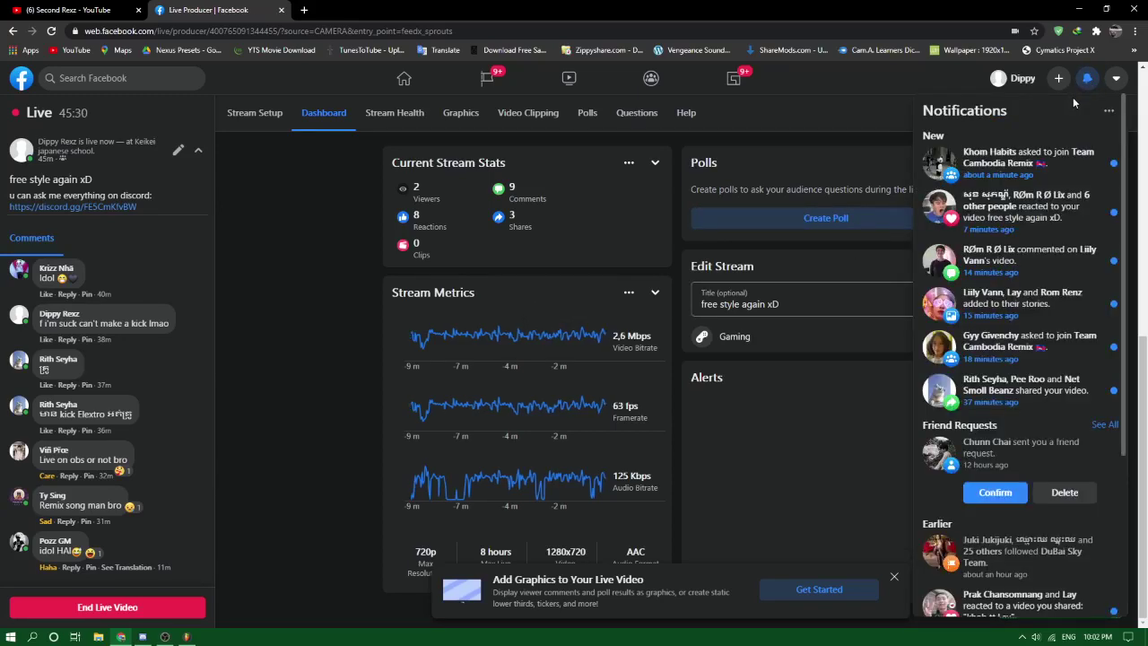
{"action": "left_click", "coordinate": [1076, 79]}
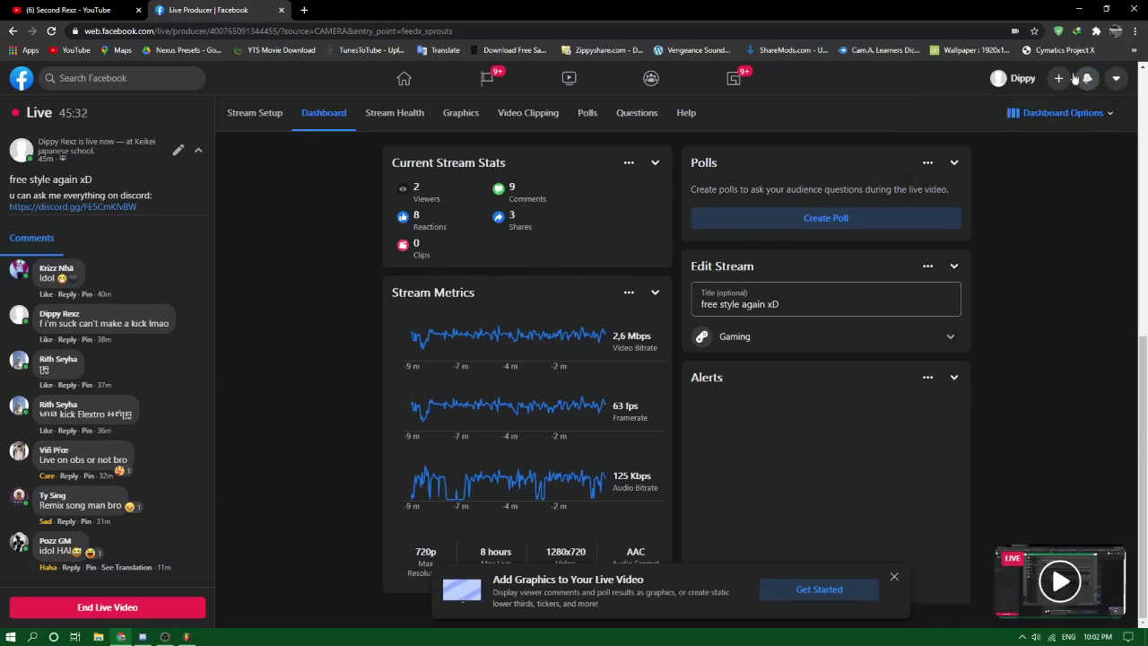
{"action": "scroll", "coordinate": [93, 281], "scroll_direction": "down", "scroll_amount": 3}
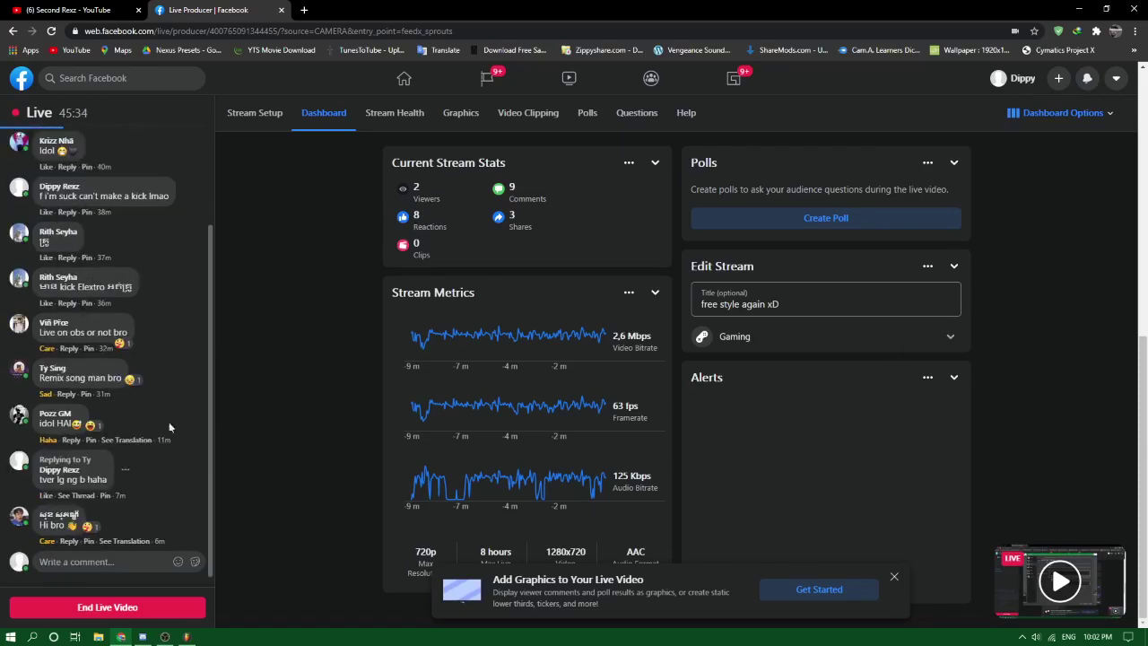
{"action": "left_click", "coordinate": [86, 9]}
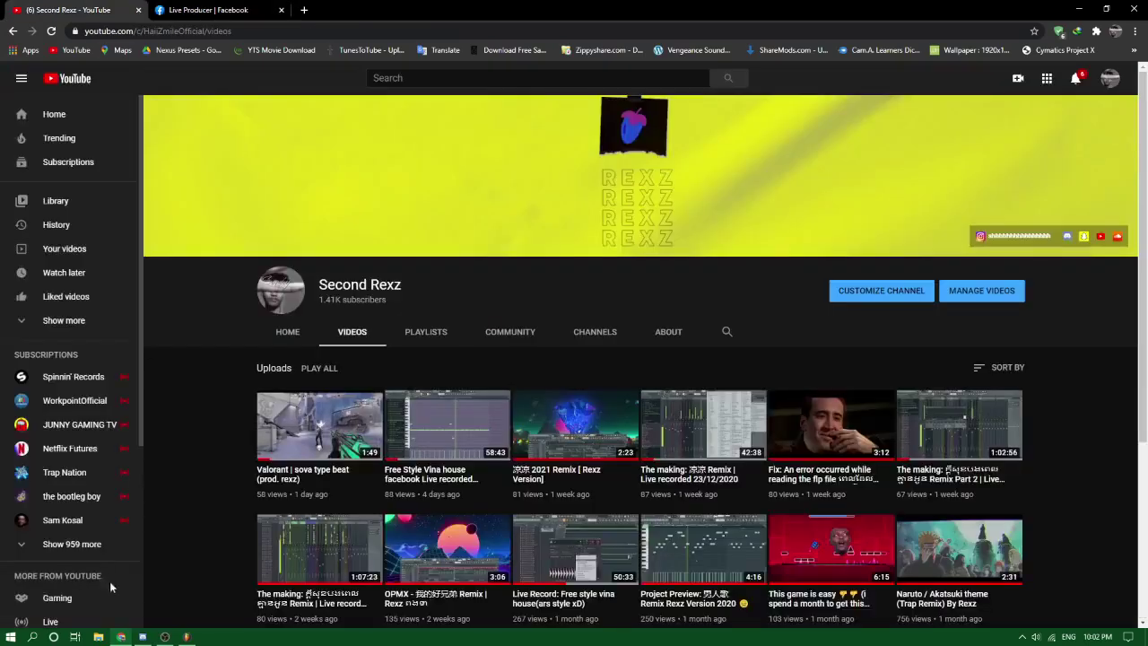
{"action": "left_click", "coordinate": [142, 637]}
{"action": "left_click", "coordinate": [142, 637]}
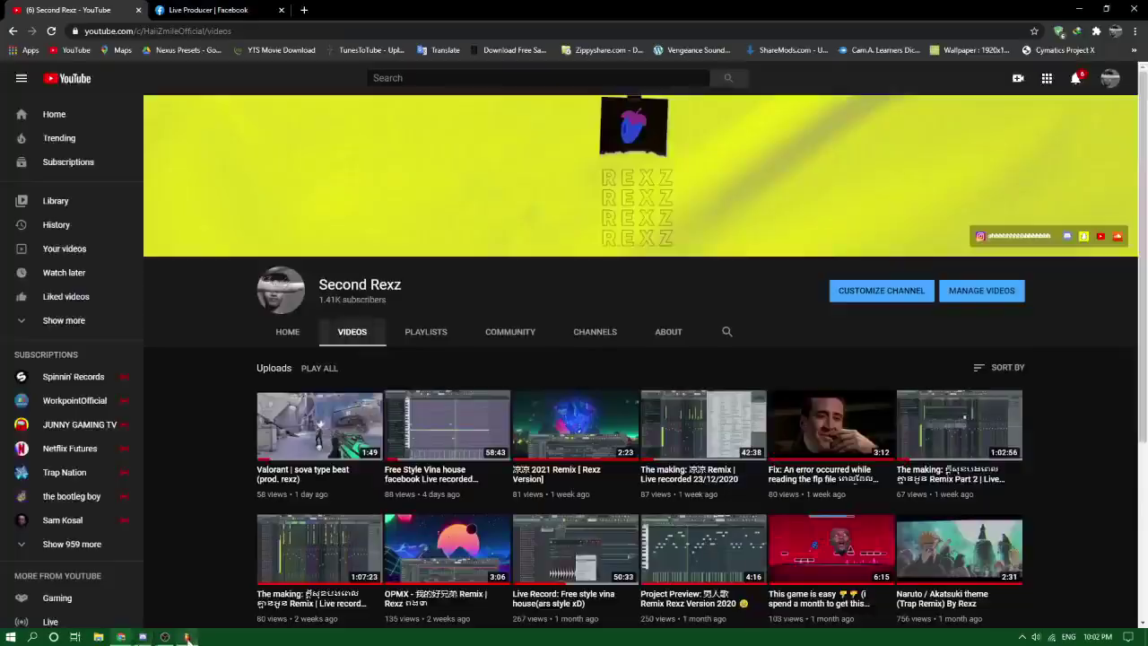
Step: Switch back to FL Studio and play the arrangement from just before bar 17
{"action": "left_click", "coordinate": [187, 636]}
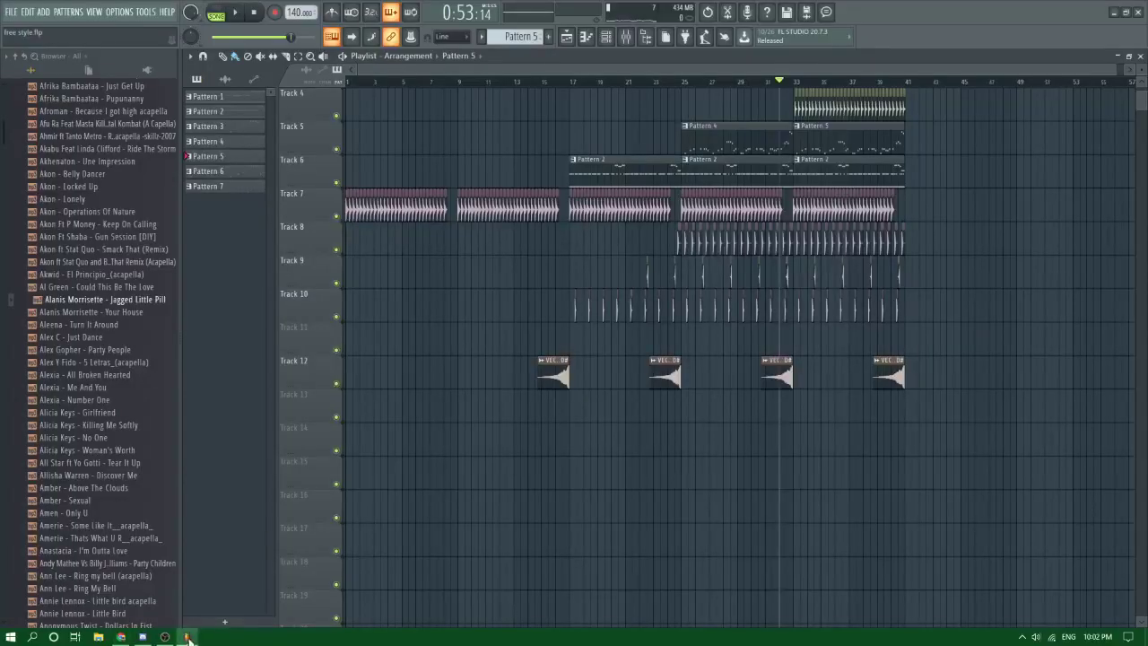
{"action": "left_click", "coordinate": [564, 81]}
{"action": "scroll", "coordinate": [672, 242], "scroll_direction": "up", "scroll_amount": 3}
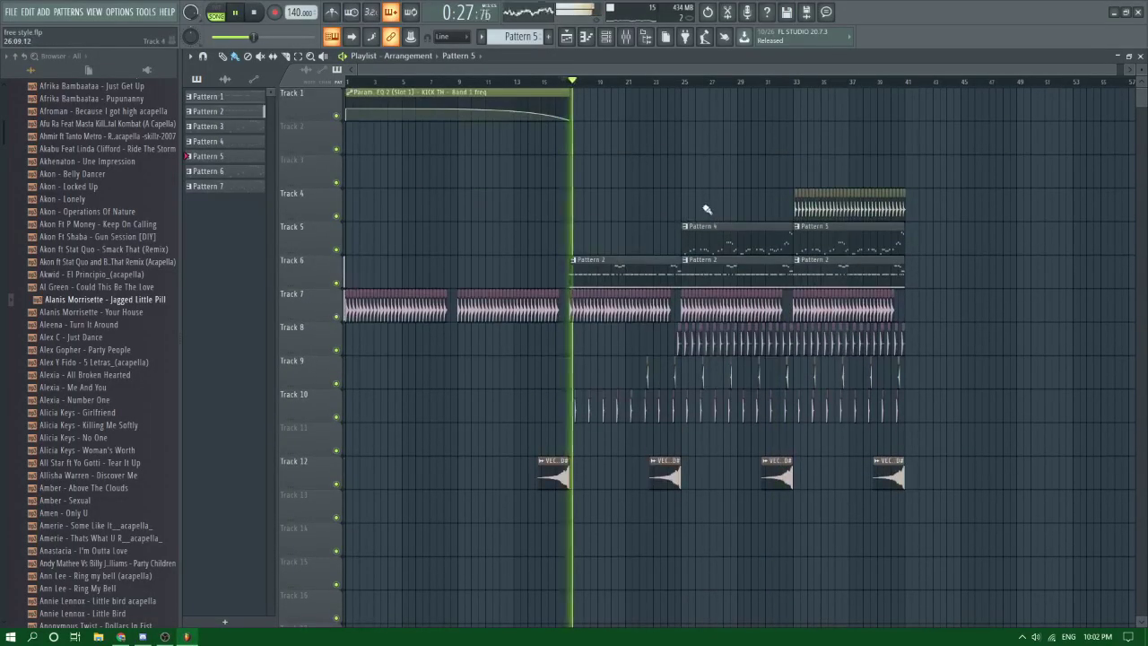
Step: Load Fruity Limiter in slot 5 of the mixer's Master track and replace it with Maximus, placed in slot 10
{"action": "left_click", "coordinate": [628, 38]}
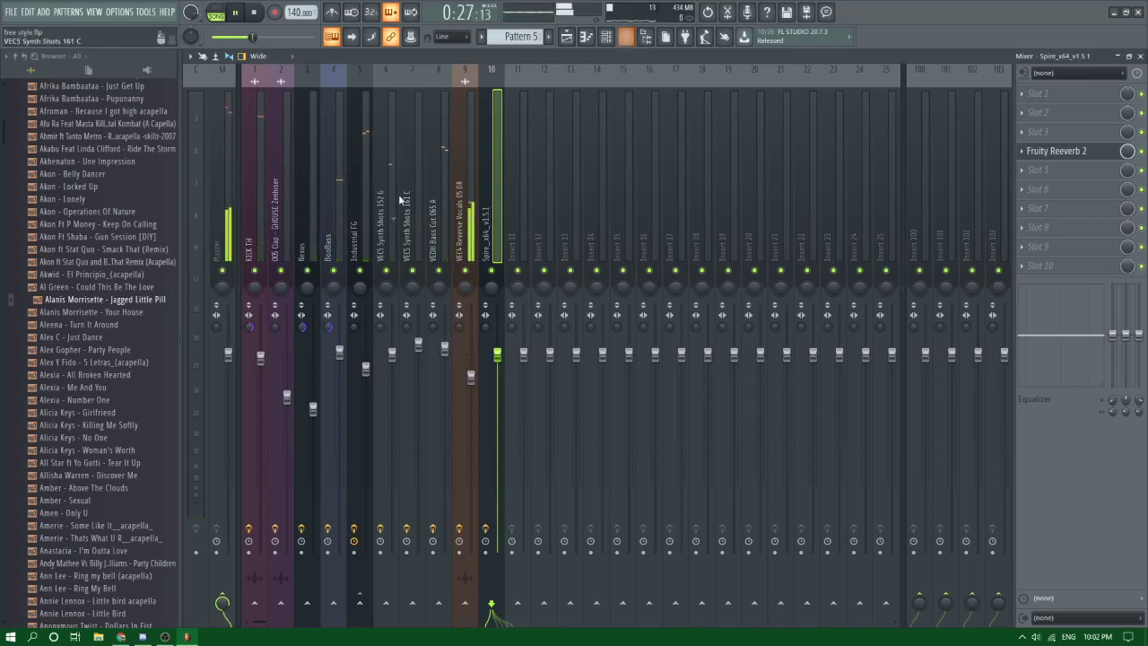
{"action": "left_click", "coordinate": [224, 168]}
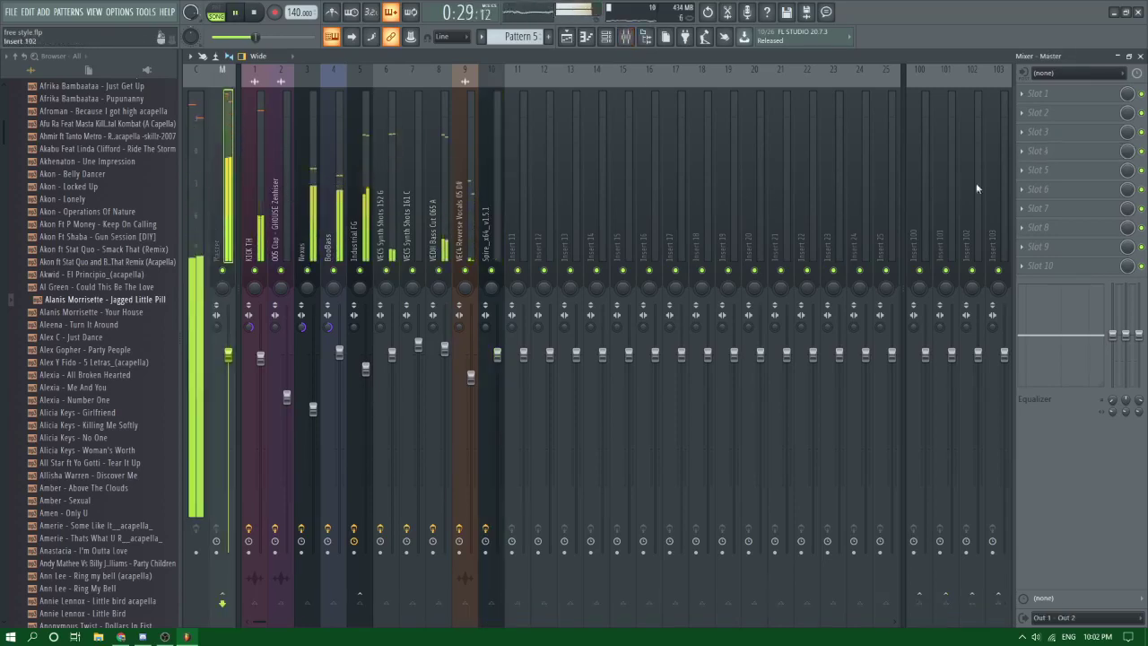
{"action": "left_click", "coordinate": [1036, 170]}
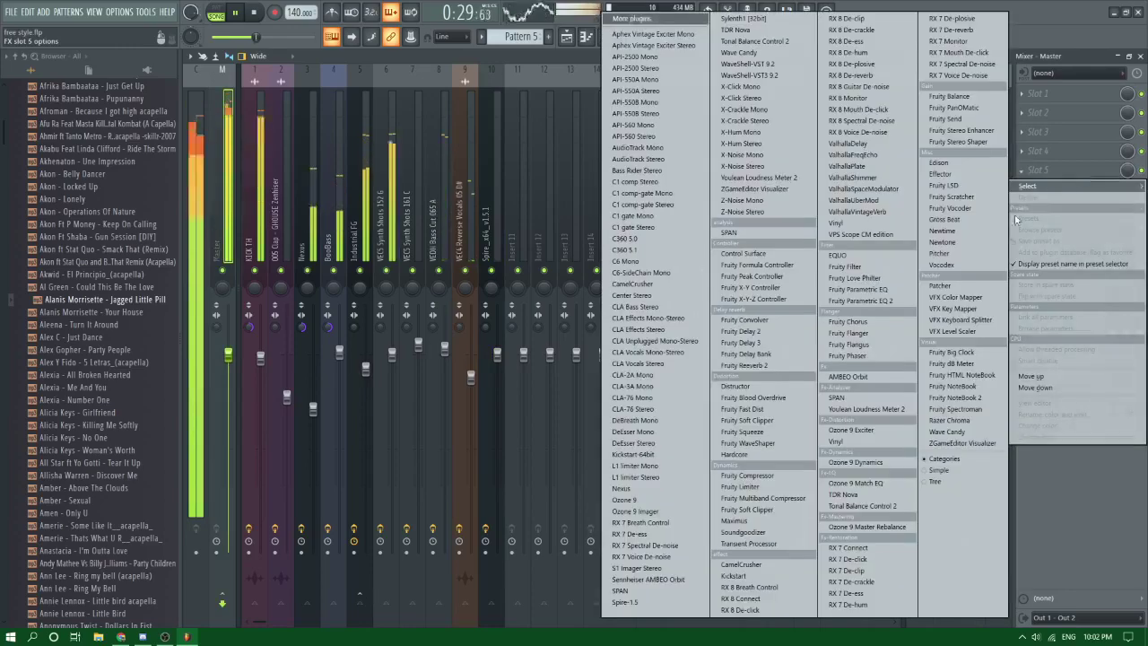
{"action": "left_click", "coordinate": [740, 486]}
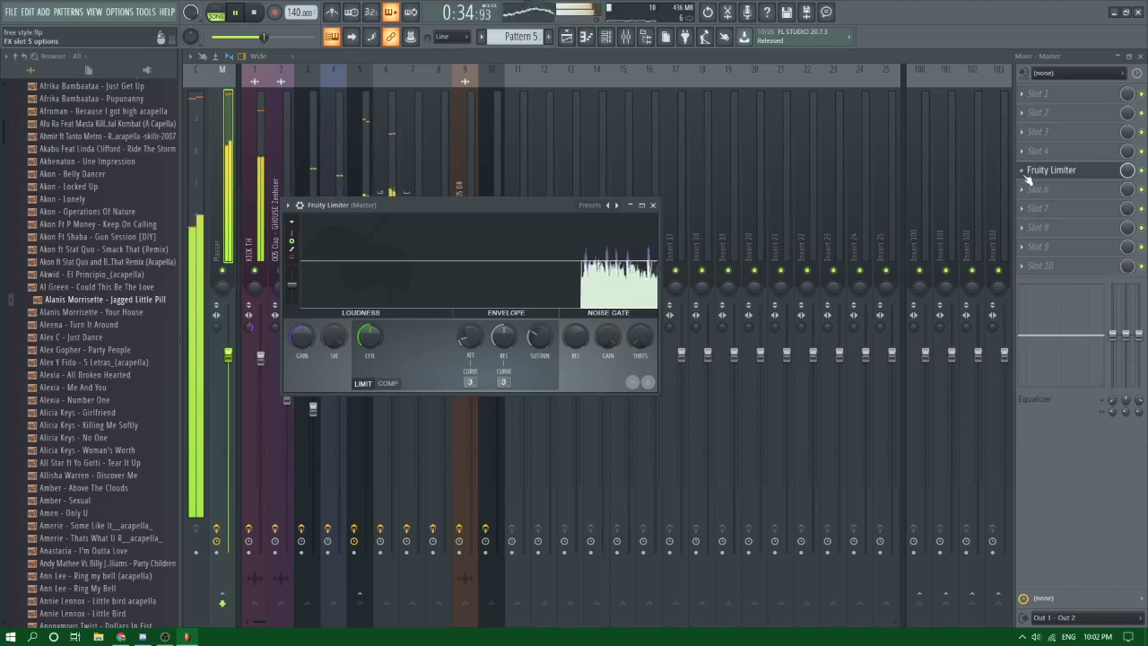
{"action": "left_click", "coordinate": [1028, 174]}
{"action": "mouse_move", "coordinate": [1031, 186]}
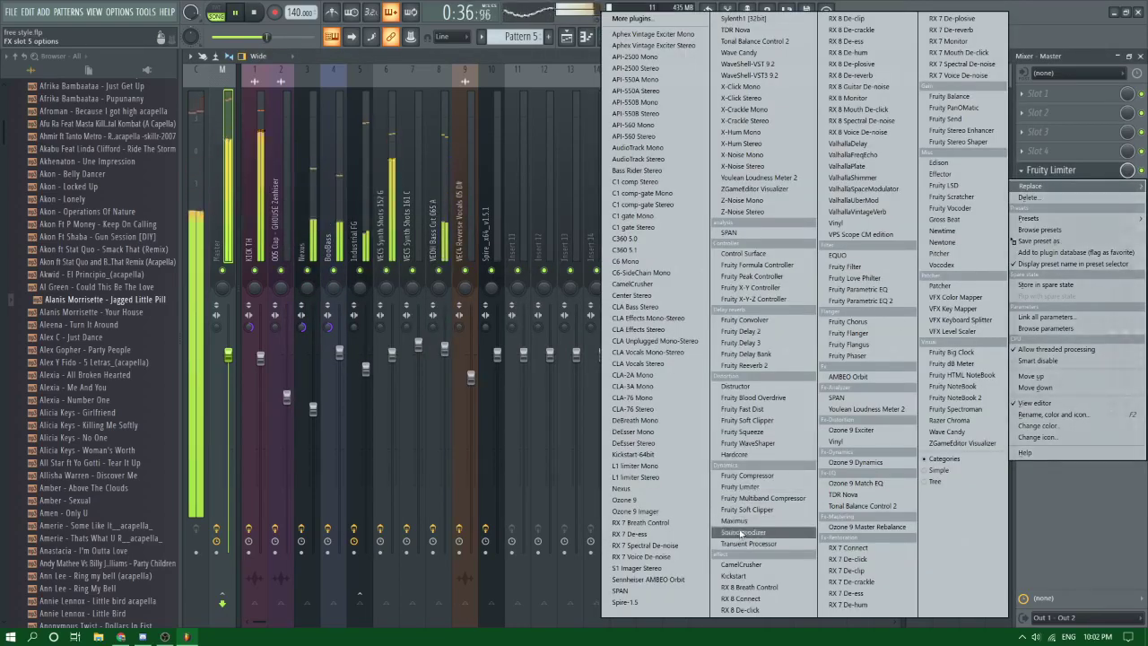
{"action": "left_click", "coordinate": [737, 520]}
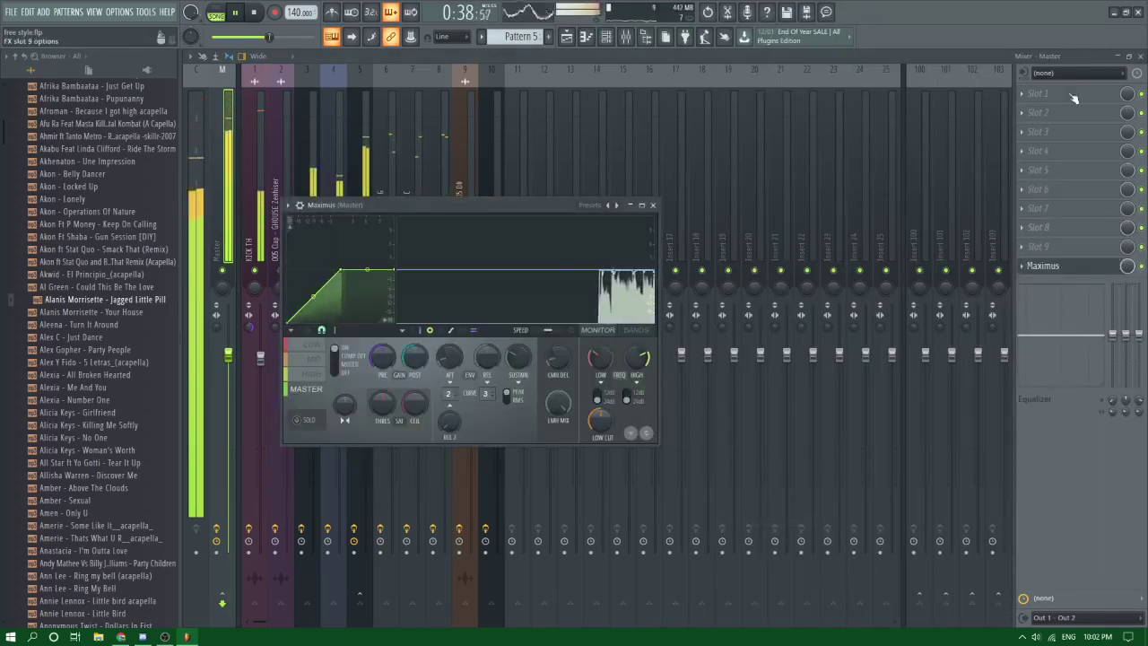
Step: Move Maximus up to slot 9 on the Master track and load the SPAN analyzer in slot 10
{"action": "scroll", "coordinate": [1073, 260], "scroll_direction": "up", "scroll_amount": 1}
{"action": "left_click", "coordinate": [1069, 266]}
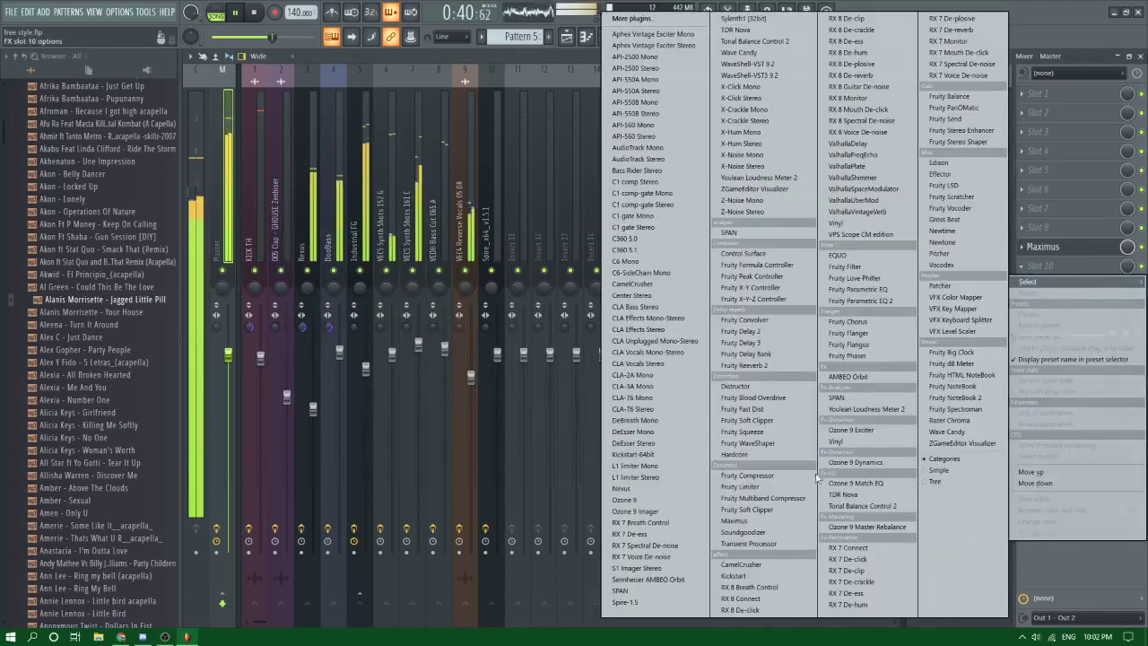
{"action": "left_click", "coordinate": [838, 398]}
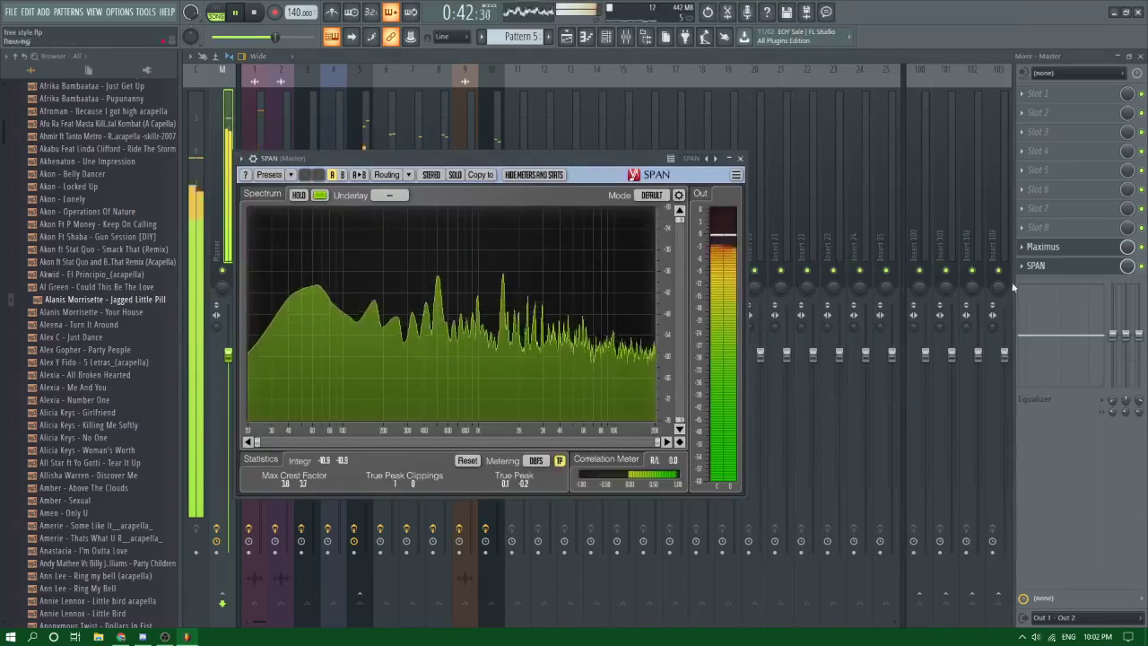
Step: Move Maximus up to slot 8, load Youlean Loudness Meter 2 in slot 9, postpone its update and close its window
{"action": "scroll", "coordinate": [1048, 249], "scroll_direction": "up", "scroll_amount": 1}
{"action": "left_click", "coordinate": [1047, 251]}
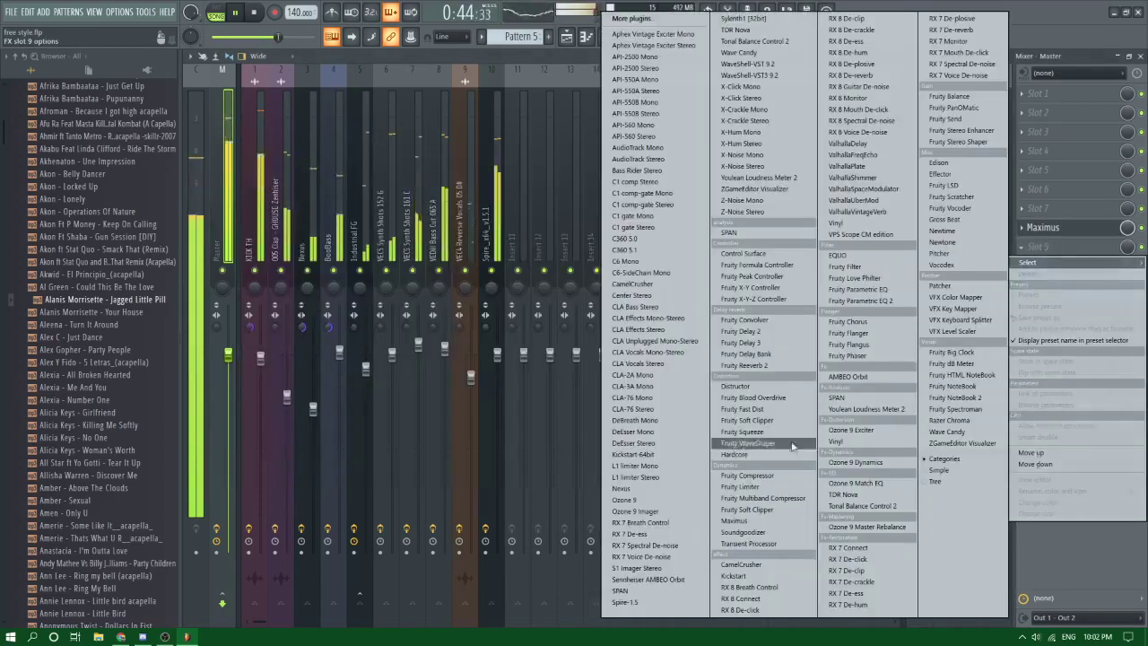
{"action": "left_click", "coordinate": [854, 408]}
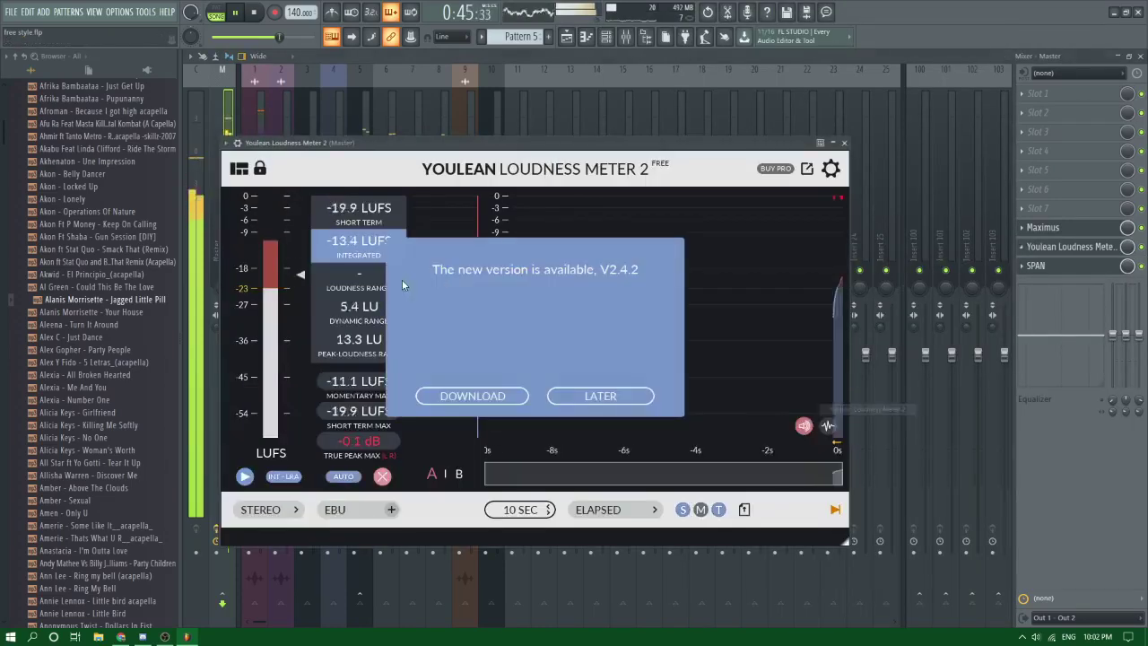
{"action": "left_click", "coordinate": [597, 394]}
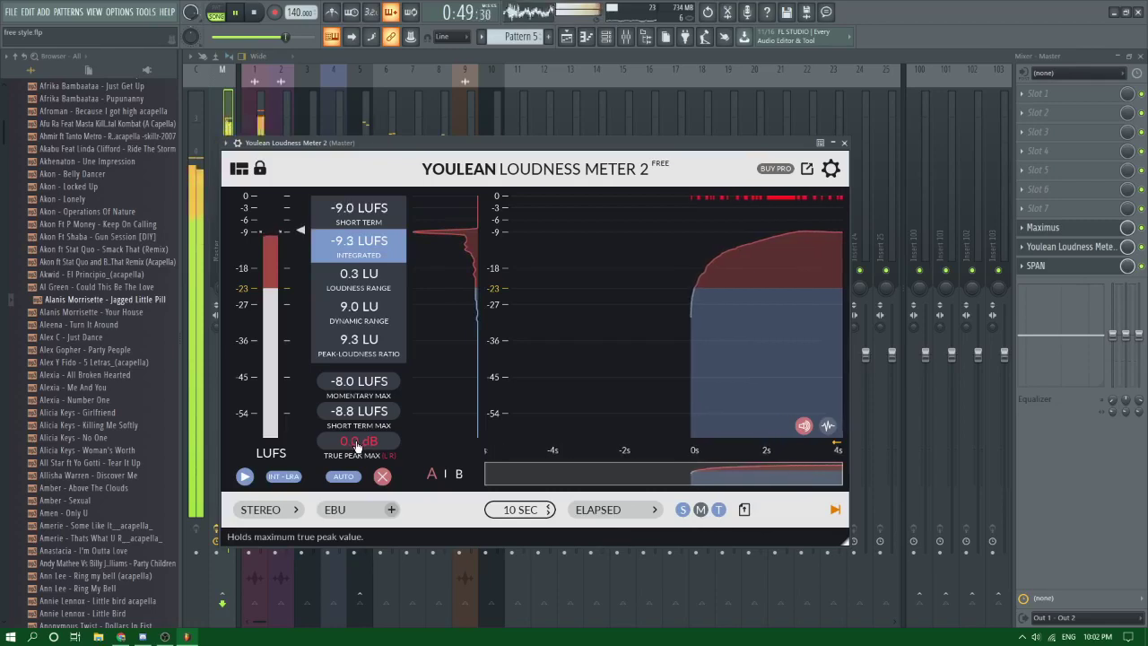
{"action": "left_click", "coordinate": [1062, 244]}
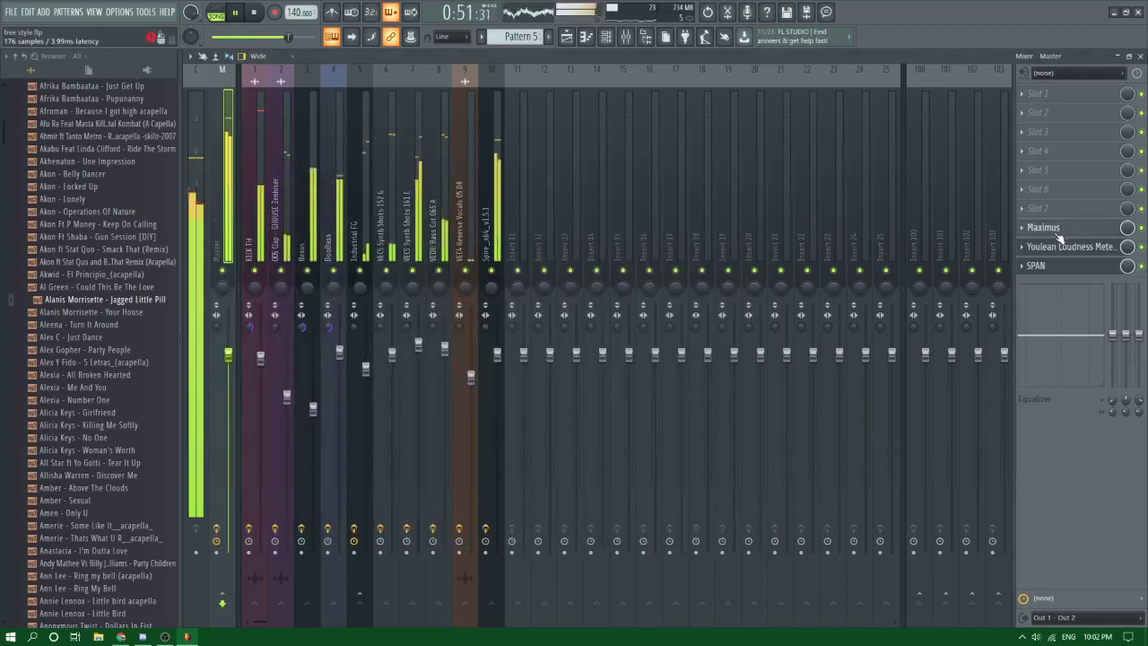
Step: Raise the low band's pre gain in Maximus to about 3.8 dB and review the mid band and the bands display
{"action": "left_click", "coordinate": [1056, 229]}
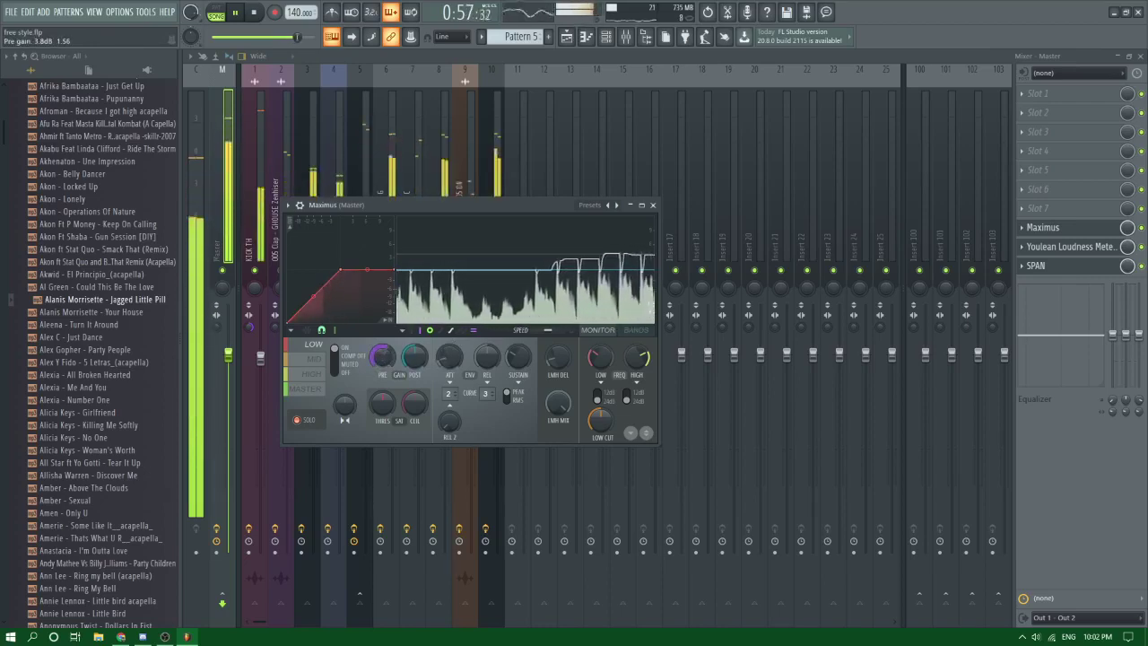
{"action": "left_click", "coordinate": [314, 360]}
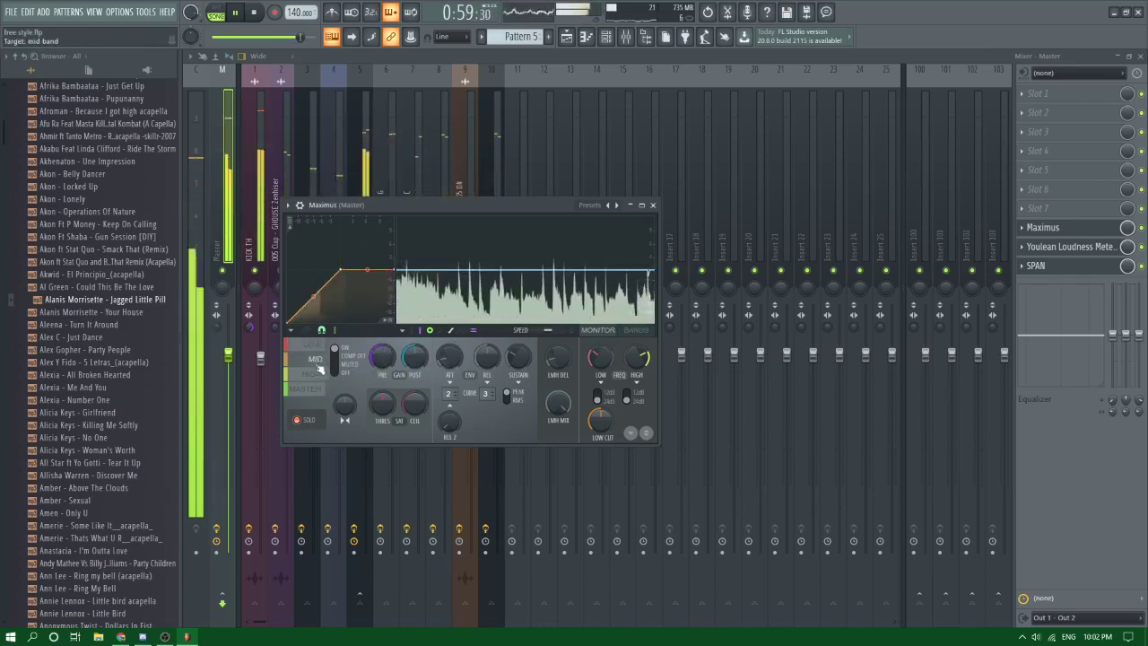
{"action": "left_click", "coordinate": [636, 330]}
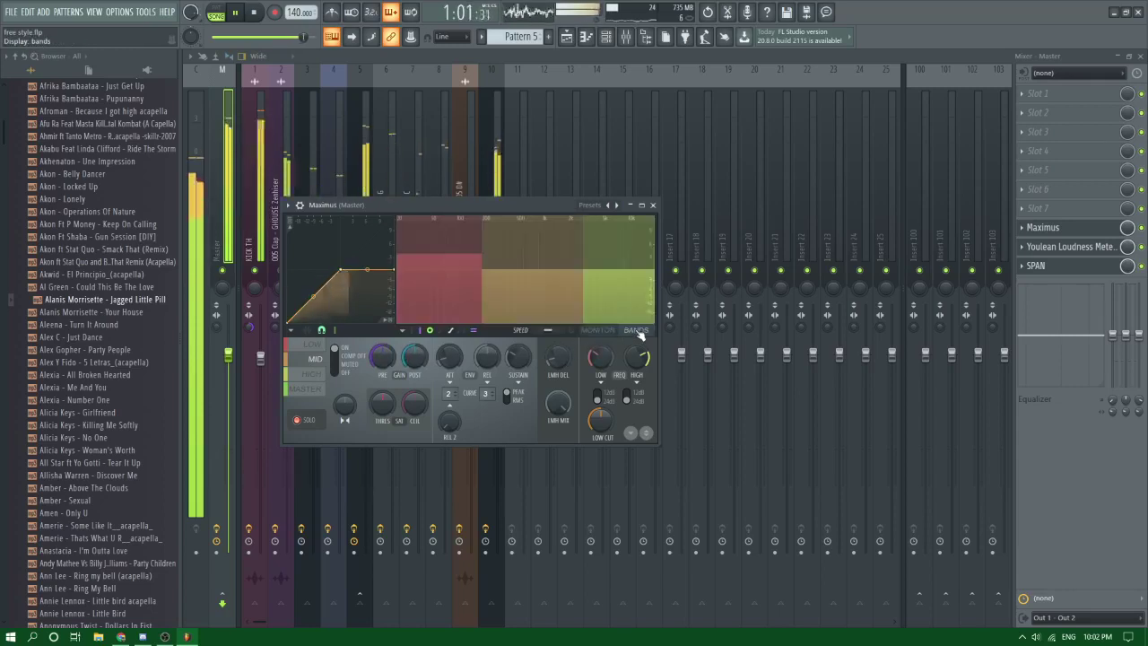
{"action": "left_click", "coordinate": [598, 330]}
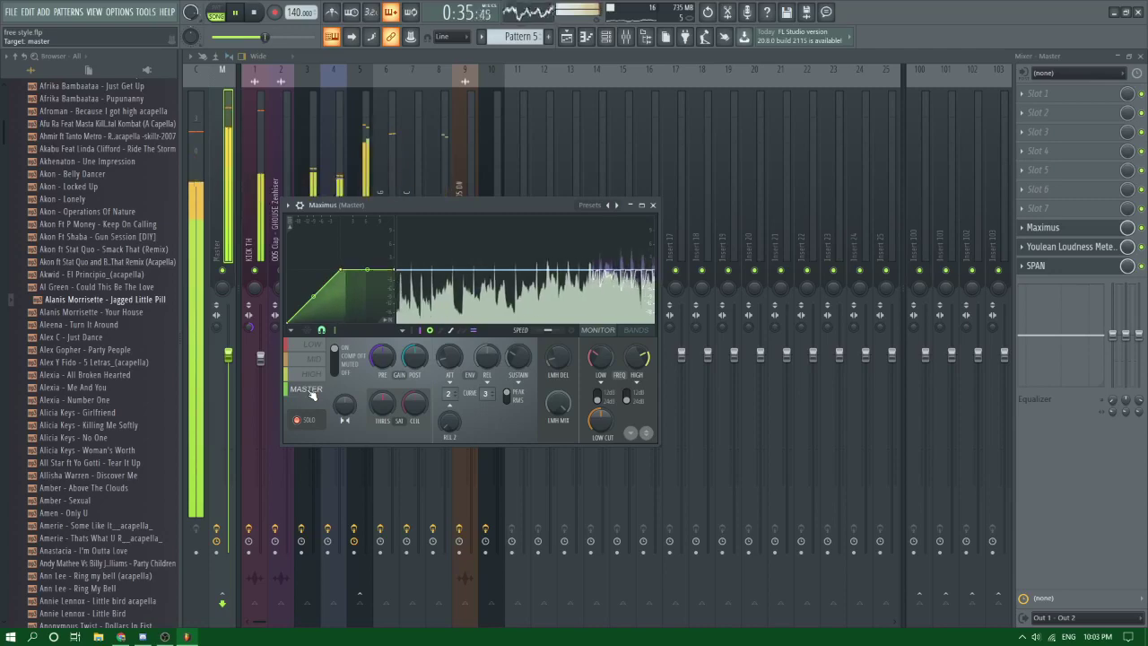
Step: Bypass Maximus on the Master track and load L1 limiter Stereo in slot 7 with a threshold of about -1.2 dB
{"action": "left_click", "coordinate": [1140, 229]}
{"action": "key", "text": "space"}
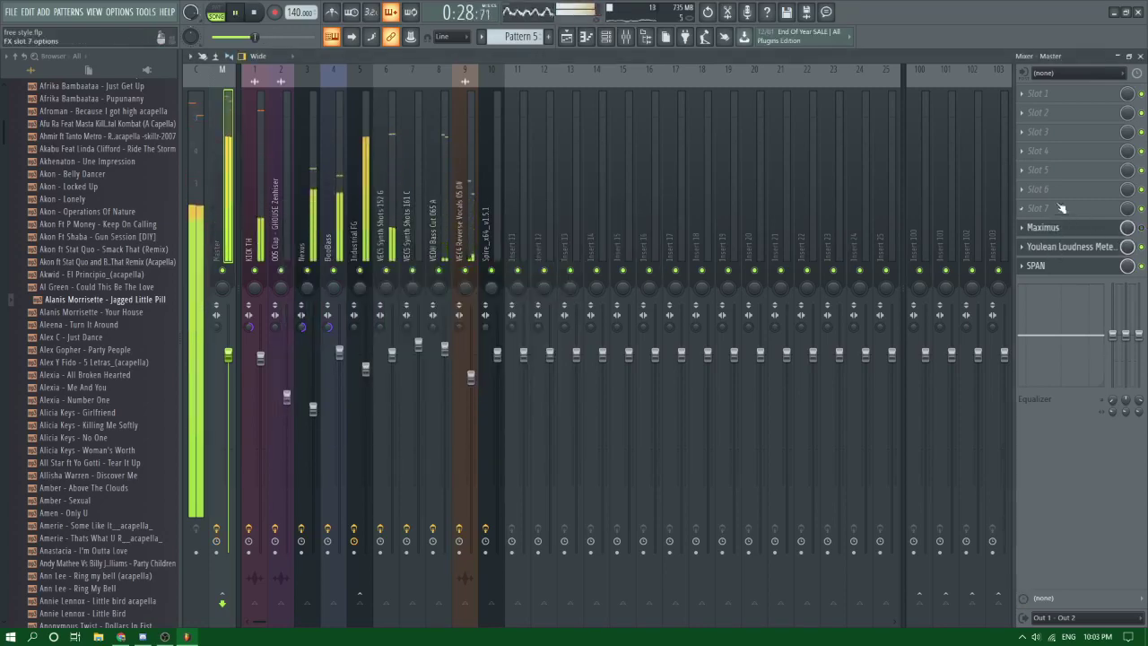
{"action": "left_click", "coordinate": [1060, 208]}
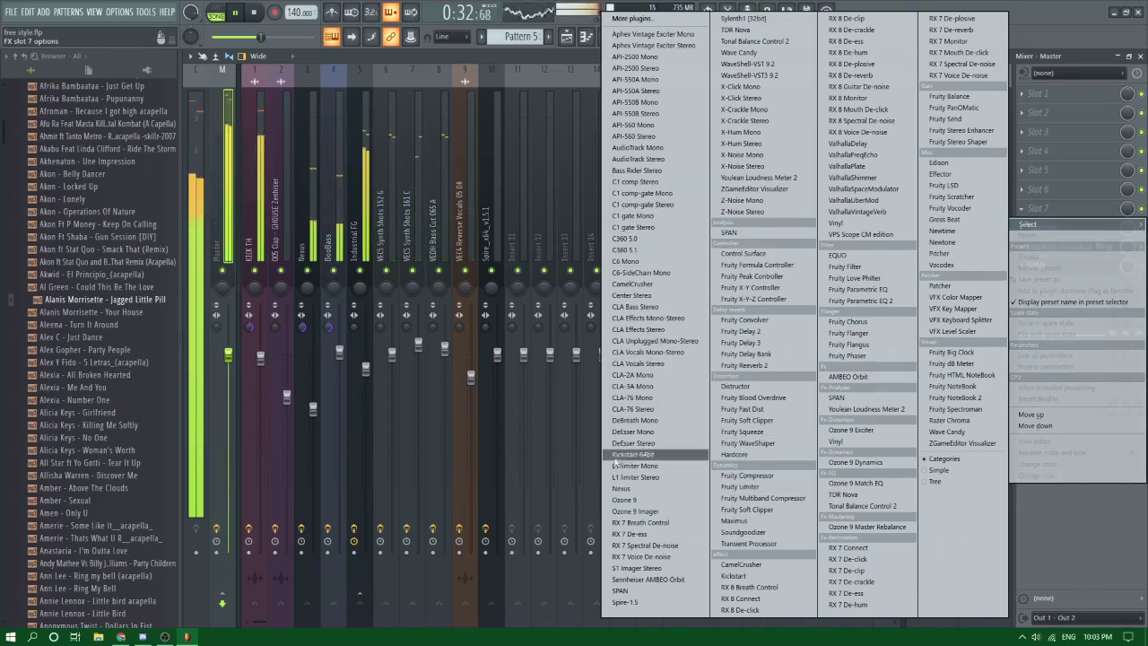
{"action": "left_click", "coordinate": [633, 477]}
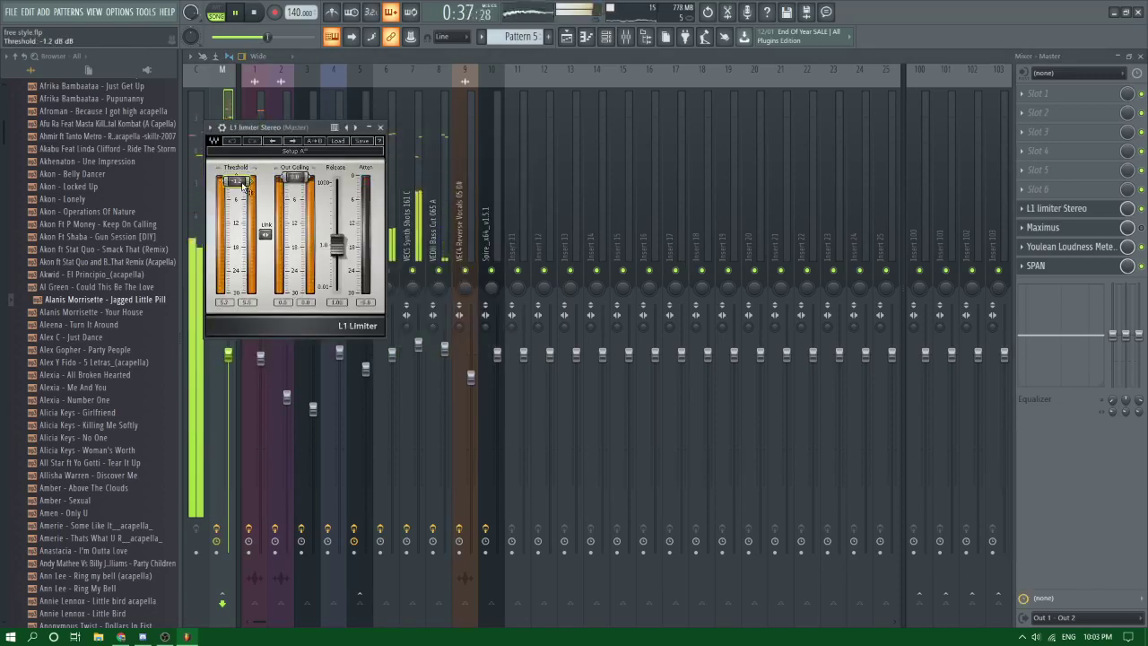
Step: Move the KICK TH EQ band 1 frequency automation clip to Track 5 of the playlist and collapse the browser folders
{"action": "left_click", "coordinate": [567, 36]}
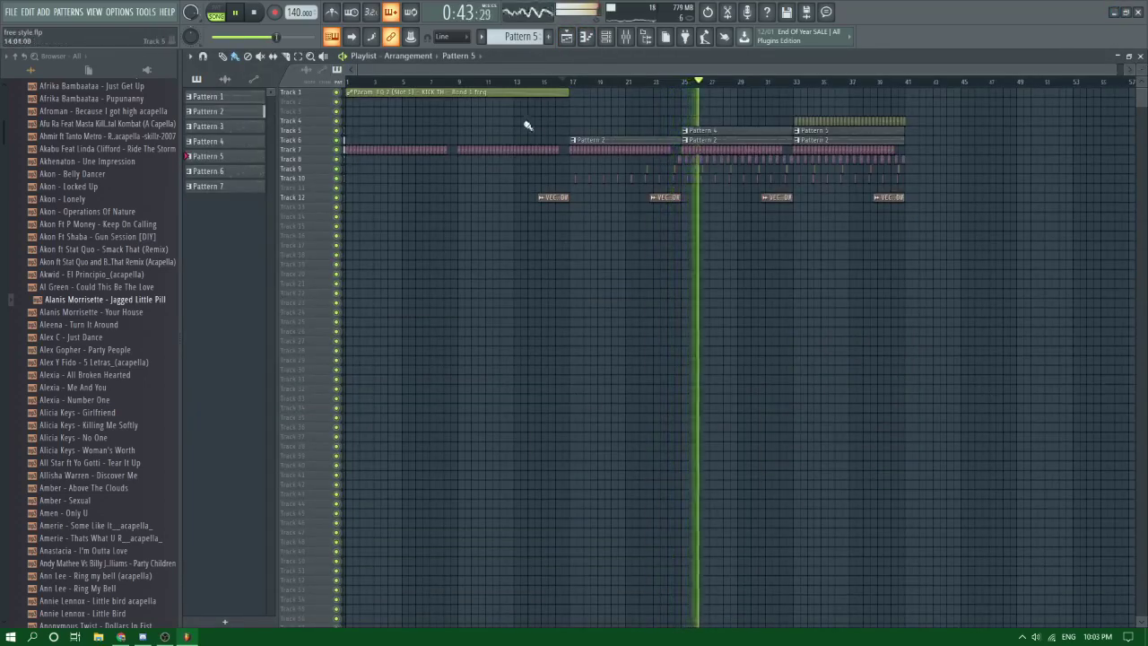
{"action": "left_click_drag", "start_coordinate": [494, 92], "coordinate": [494, 132]}
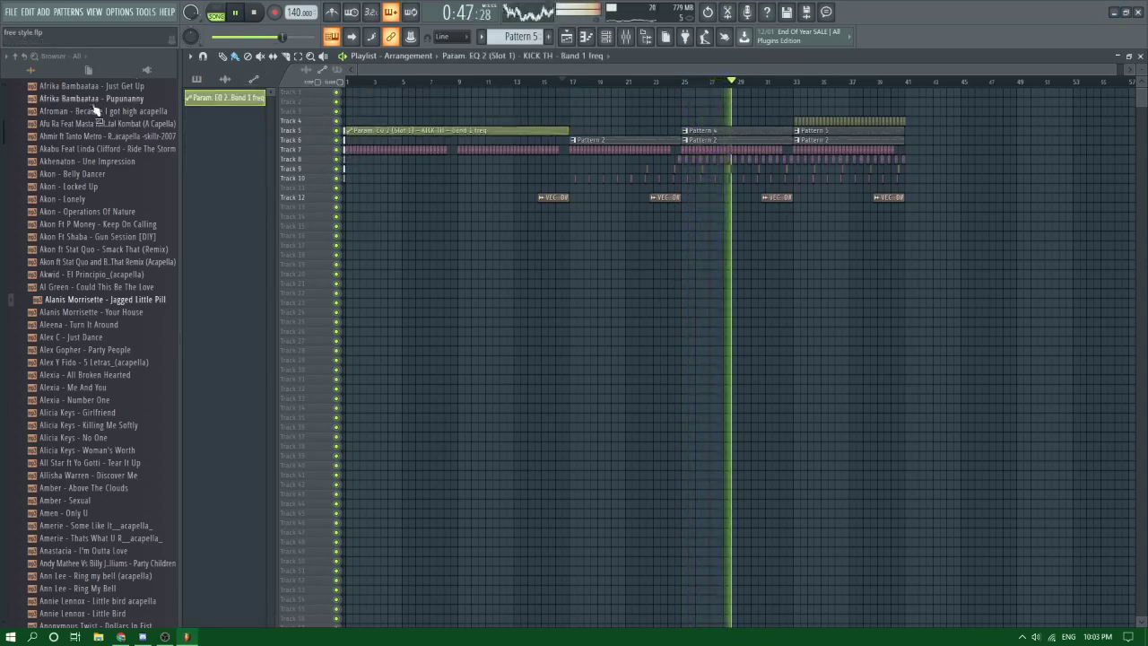
{"action": "left_click", "coordinate": [22, 57]}
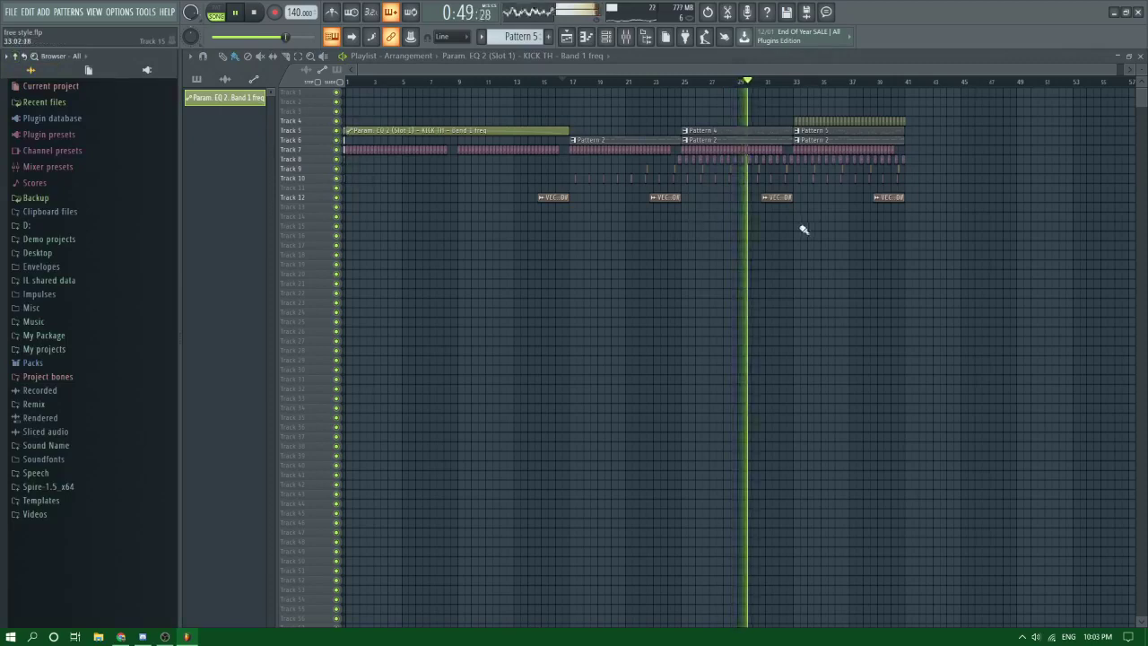
{"action": "left_click_drag", "start_coordinate": [1141, 84], "coordinate": [1141, 52]}
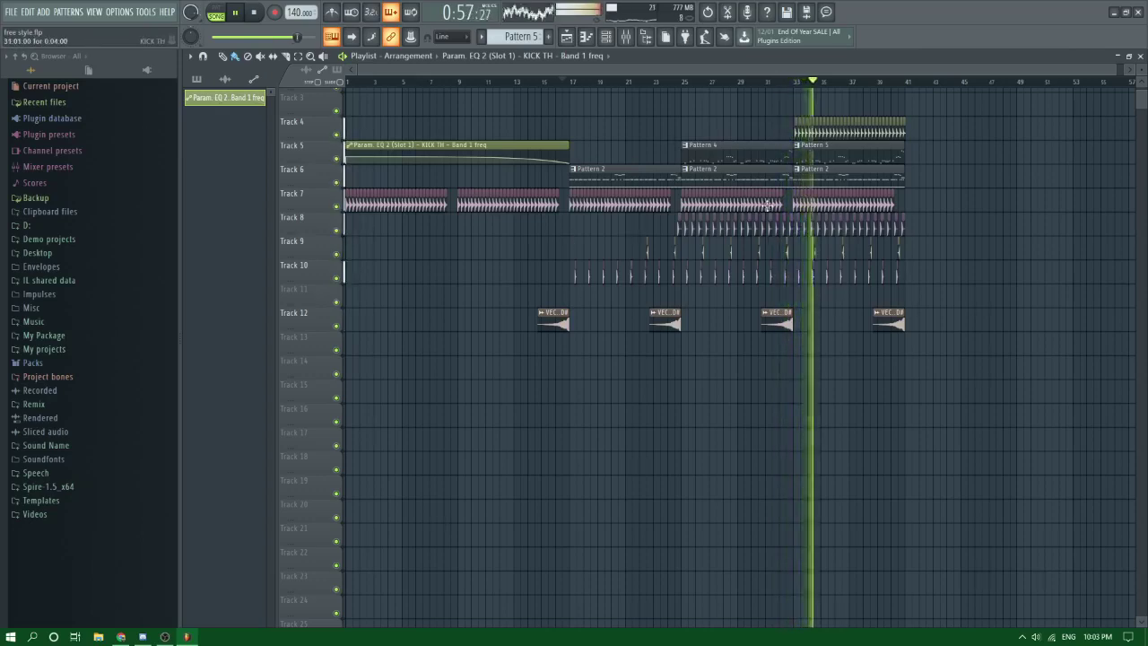
{"action": "scroll", "coordinate": [753, 193], "scroll_direction": "down", "scroll_amount": 1}
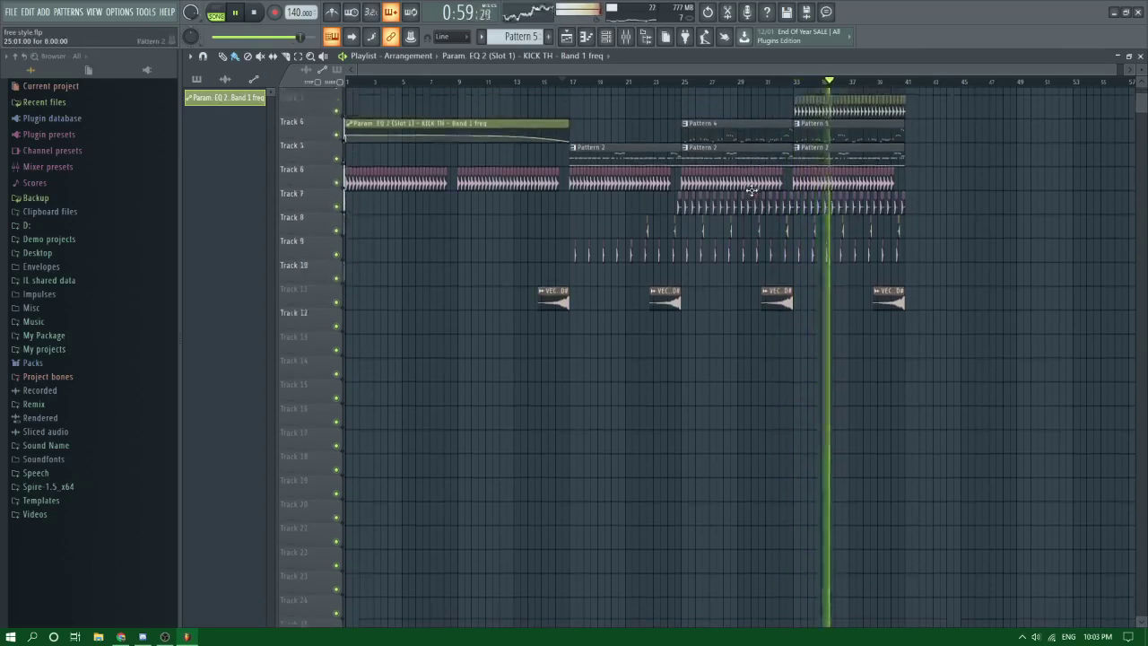
{"action": "scroll", "coordinate": [751, 190], "scroll_direction": "up", "scroll_amount": 3}
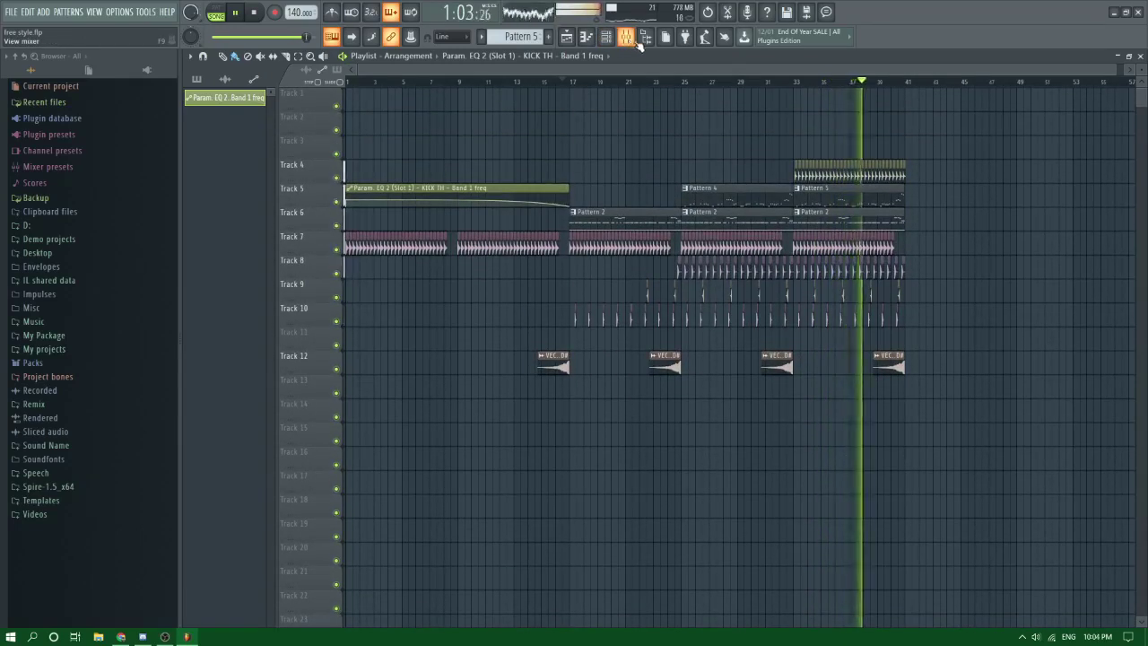
Step: Switch to the web browser and check the YouTube channel's videos and the Facebook live stream's comments
{"action": "left_click", "coordinate": [1114, 13]}
{"action": "scroll", "coordinate": [693, 225], "scroll_direction": "down", "scroll_amount": 2}
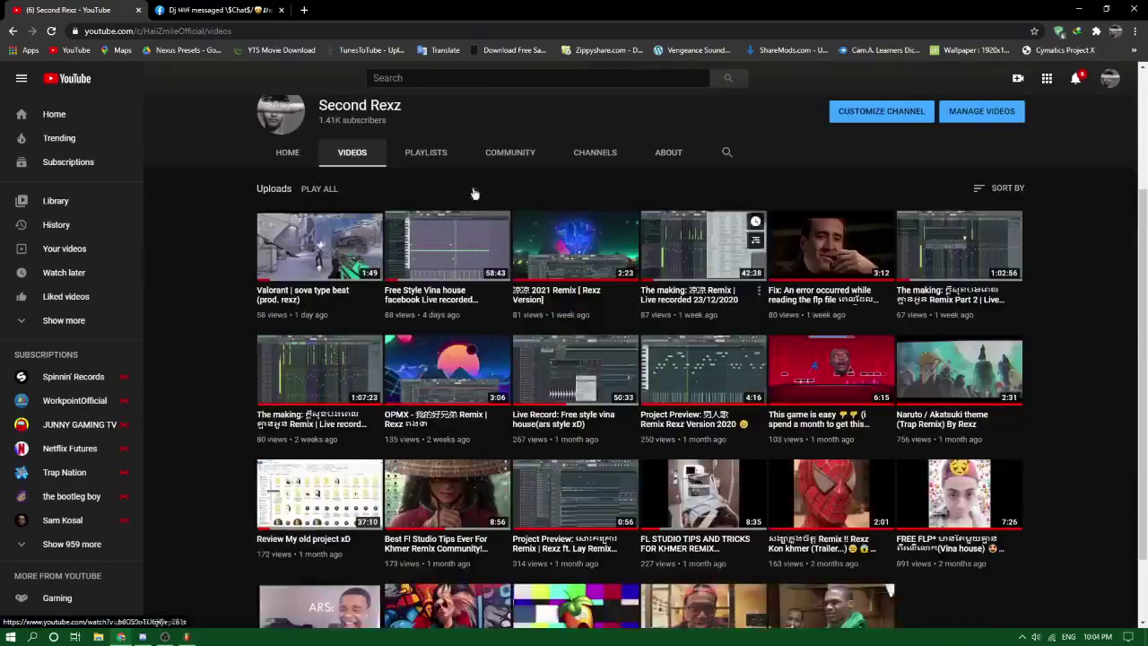
{"action": "key", "text": "ctrl+Tab"}
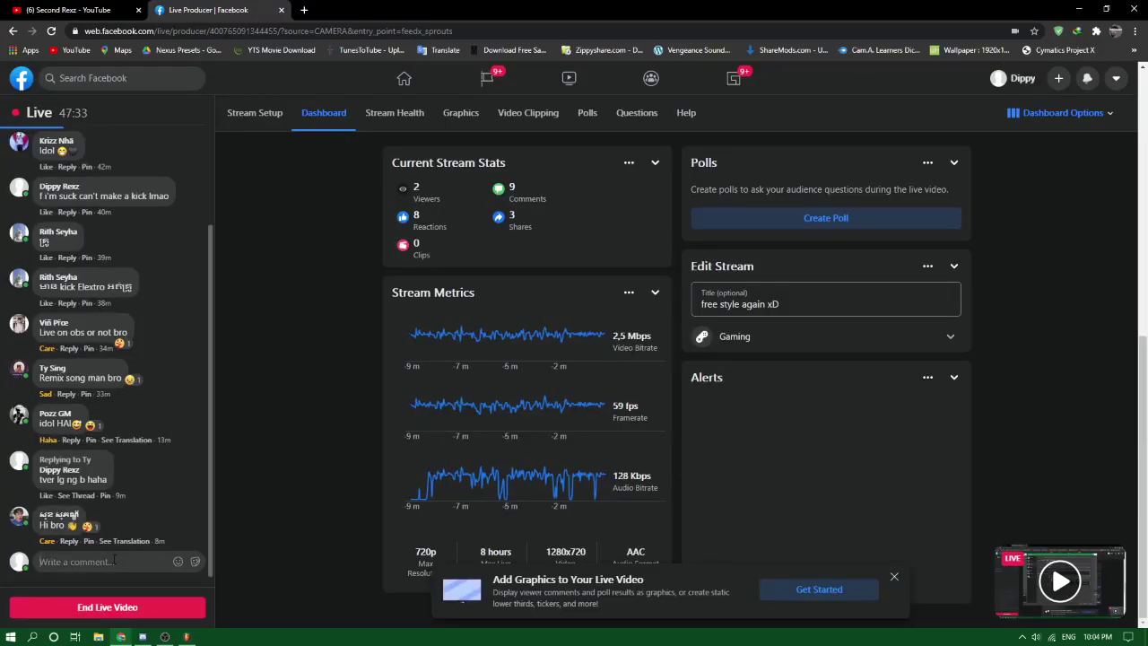
Step: Switch back to FL Studio and replay the arrangement from just before bar 17
{"action": "left_click", "coordinate": [184, 636]}
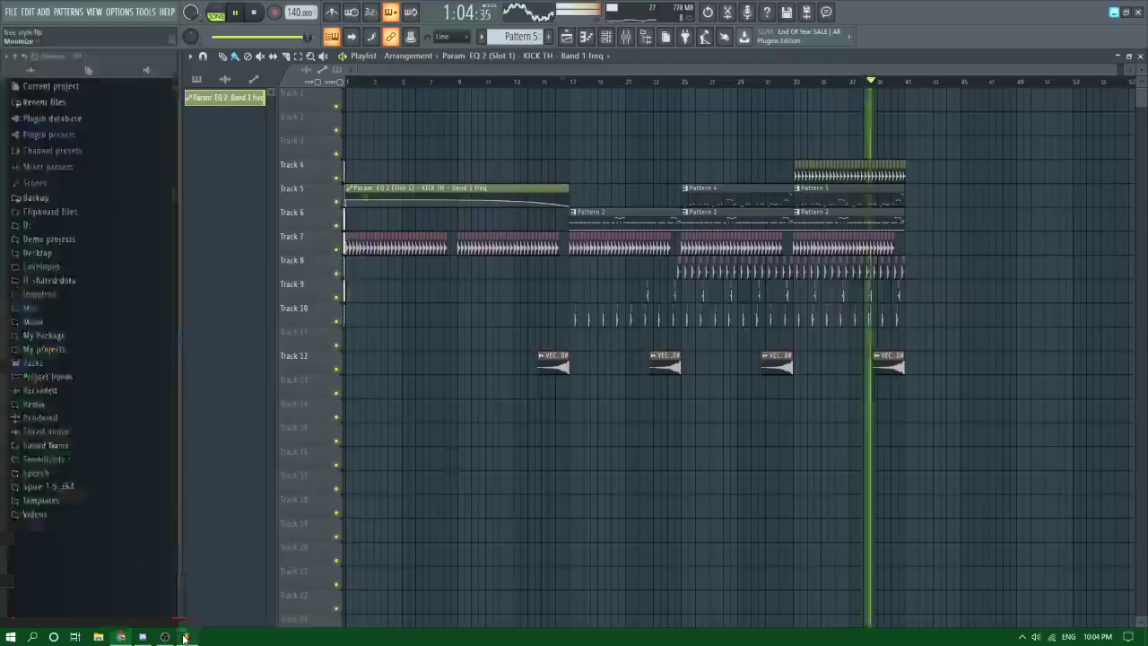
{"action": "left_click", "coordinate": [366, 82]}
{"action": "left_click", "coordinate": [563, 81]}
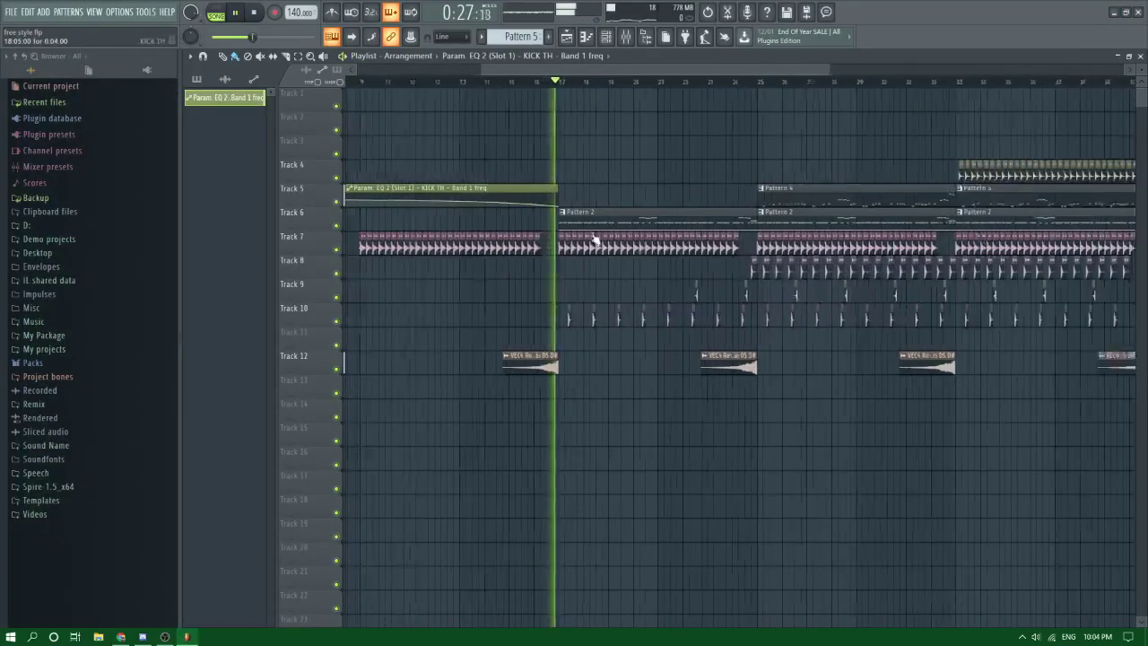
Step: Play Pattern 2 in the Nexus piano roll and set the project tempo to 138 BPM
{"action": "double_click", "coordinate": [601, 218]}
{"action": "key", "text": "space"}
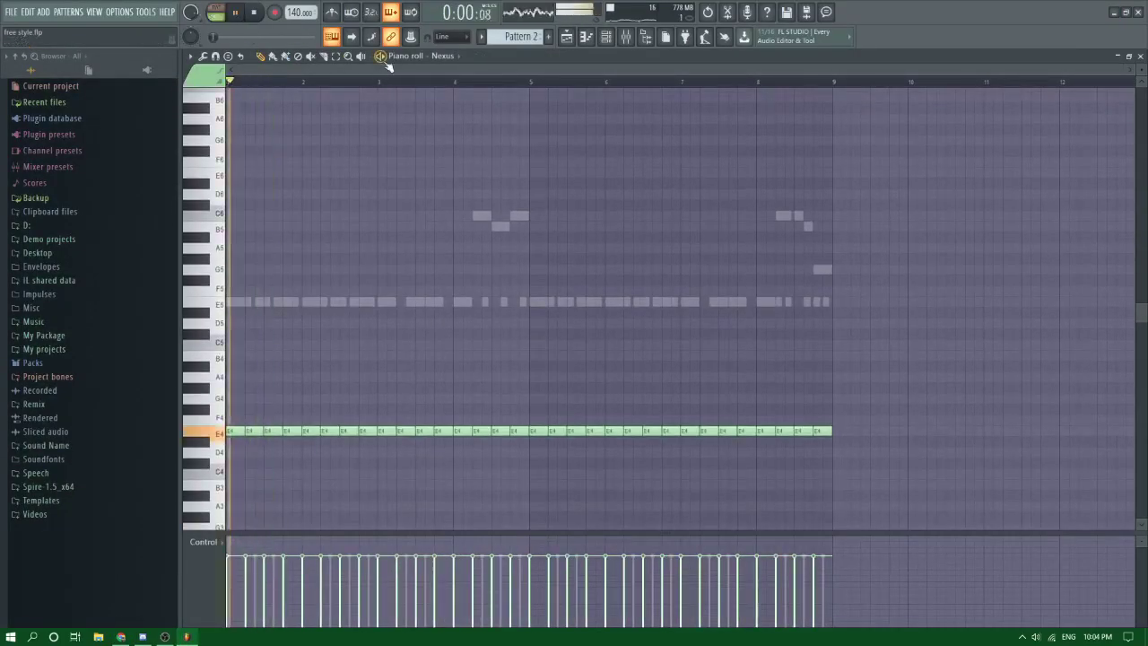
{"action": "scroll", "coordinate": [295, 277], "scroll_direction": "down", "scroll_amount": 5}
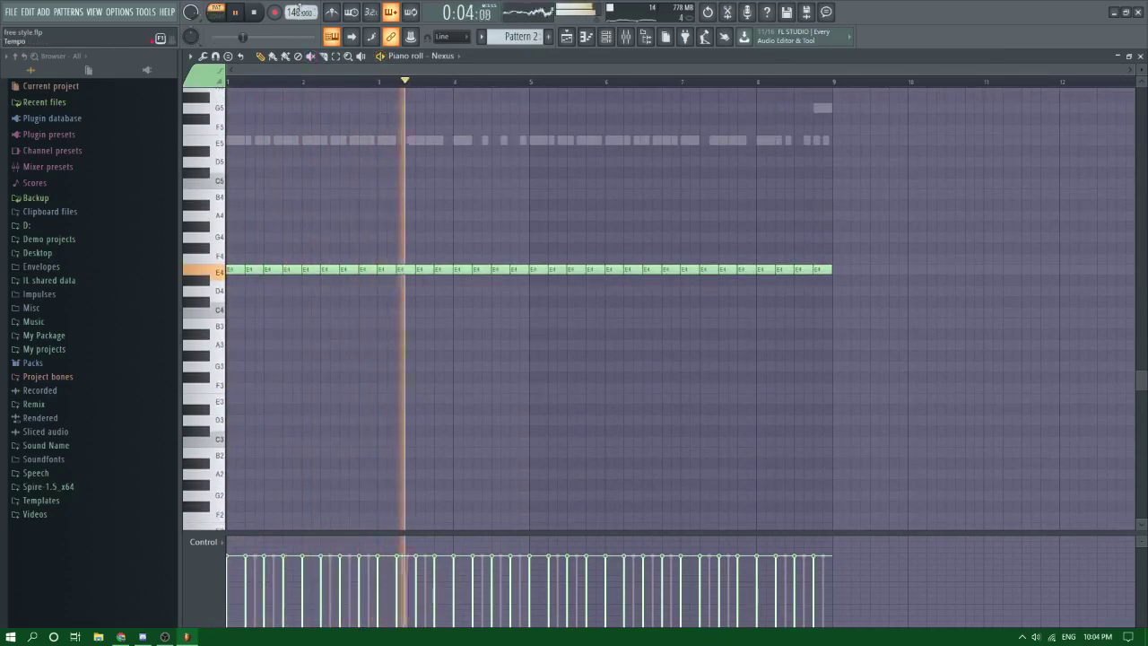
{"action": "left_click_drag", "start_coordinate": [295, 12], "coordinate": [294, 18]}
Step: Return to the playlist and adjust the VEDM Tom 002 F# channel volume to about 54% while the arrangement plays
{"action": "left_click", "coordinate": [566, 38]}
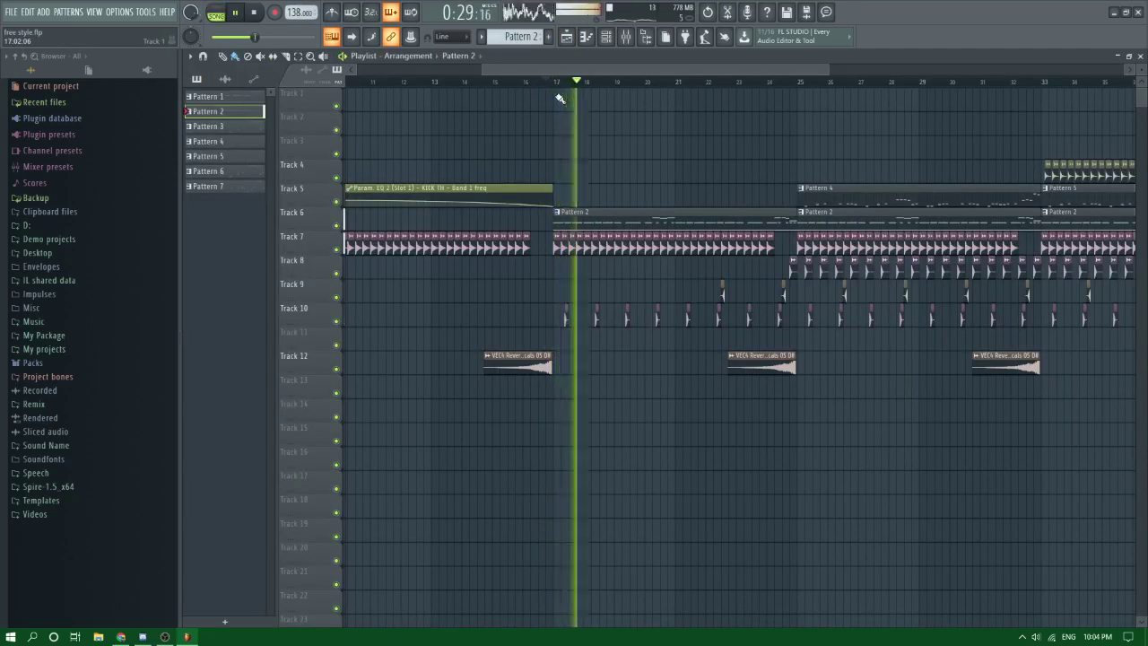
{"action": "scroll", "coordinate": [602, 287], "scroll_direction": "up", "scroll_amount": 4}
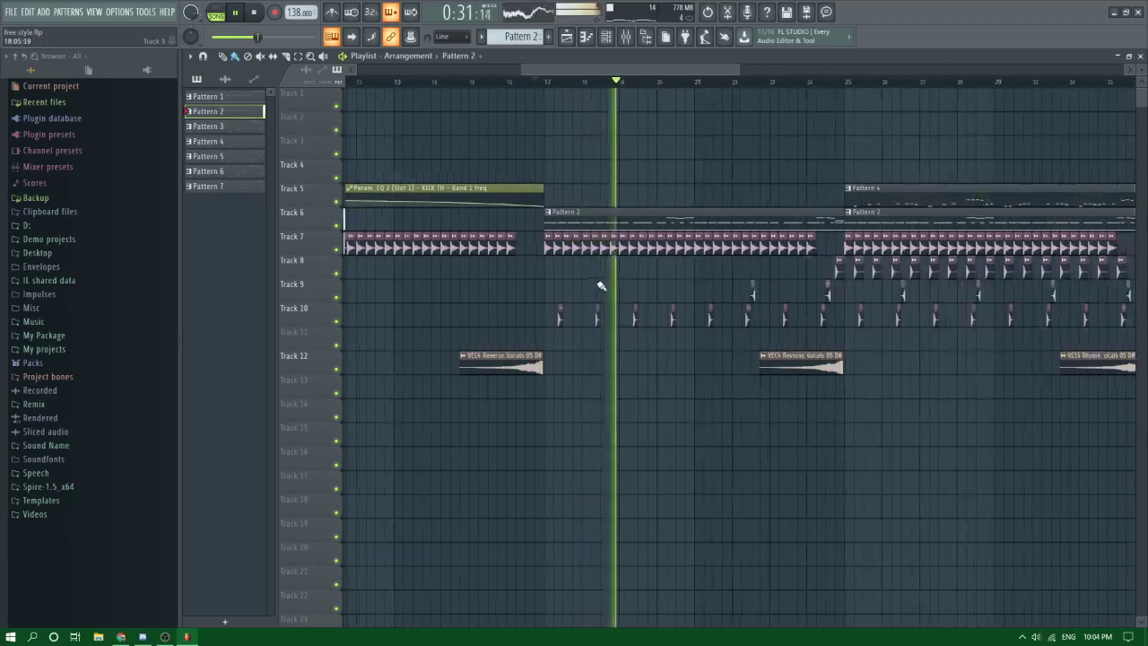
{"action": "scroll", "coordinate": [702, 293], "scroll_direction": "down", "scroll_amount": 4}
{"action": "scroll", "coordinate": [740, 295], "scroll_direction": "up", "scroll_amount": 6}
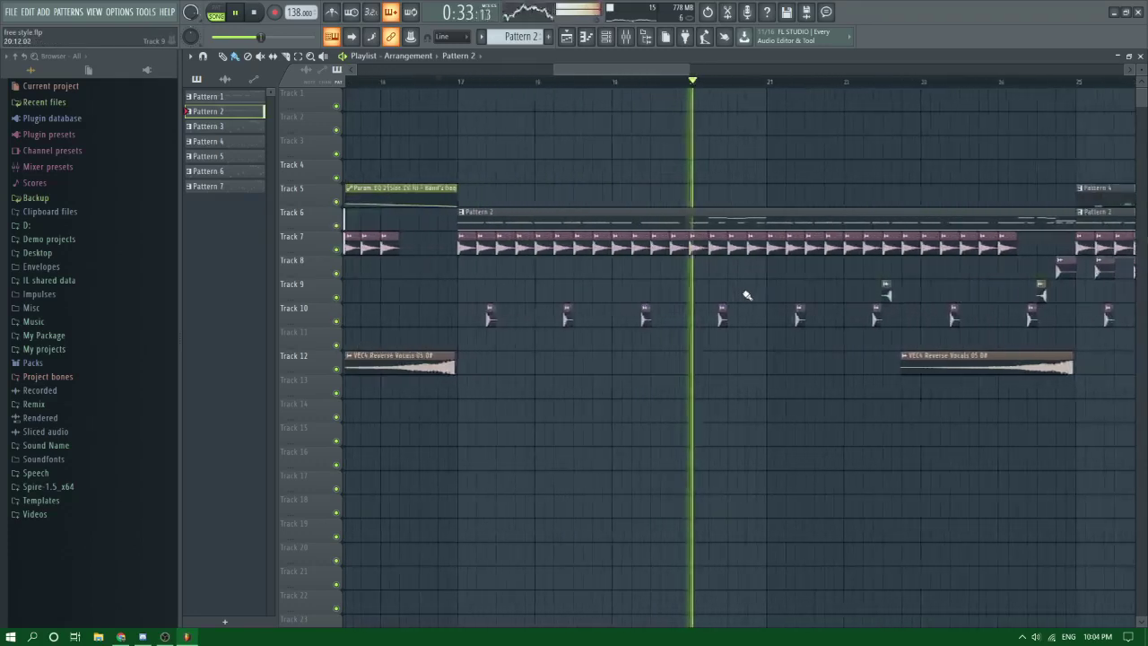
{"action": "double_click", "coordinate": [699, 315]}
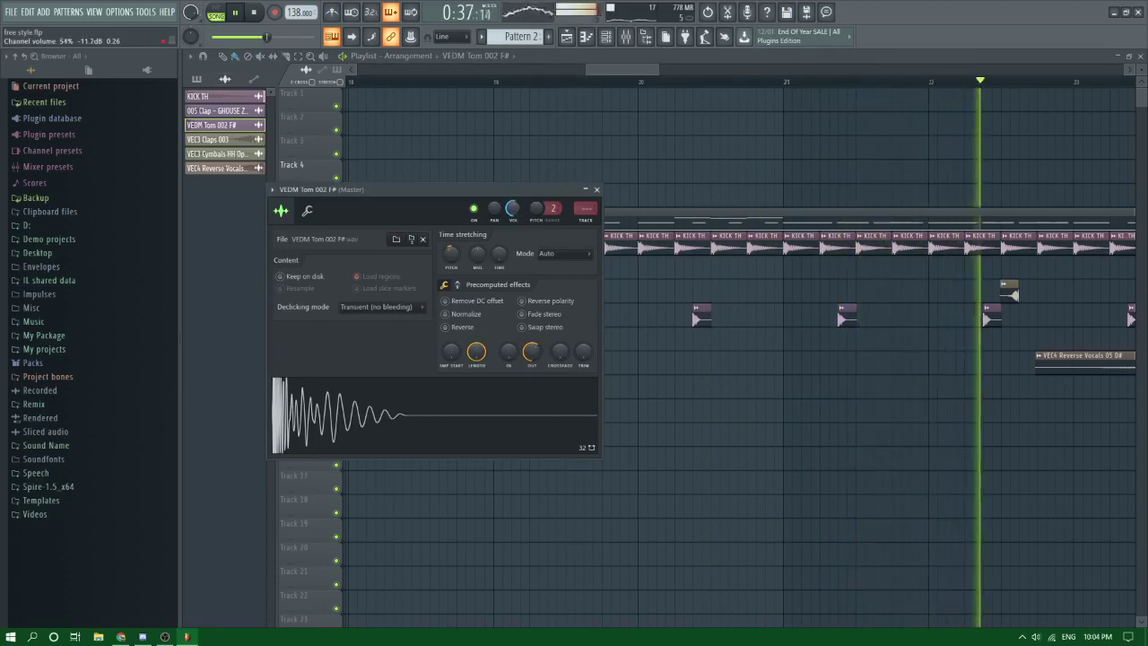
{"action": "key", "text": "Escape"}
{"action": "scroll", "coordinate": [574, 359], "scroll_direction": "down", "scroll_amount": 5}
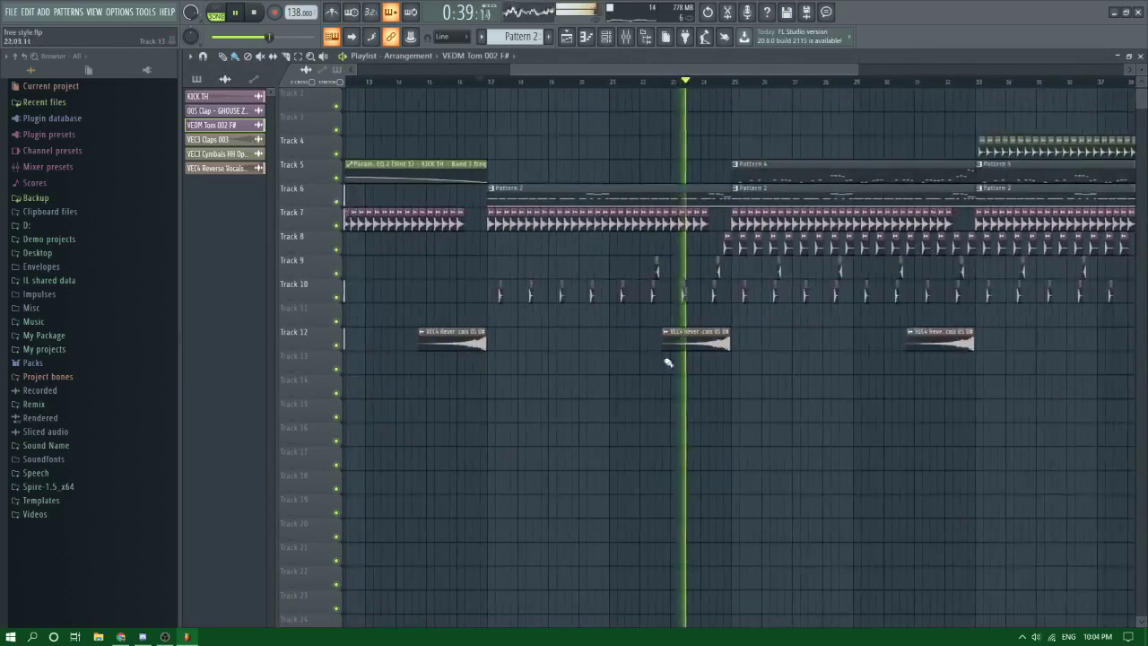
{"action": "scroll", "coordinate": [670, 345], "scroll_direction": "up", "scroll_amount": 2}
{"action": "double_click", "coordinate": [650, 291]}
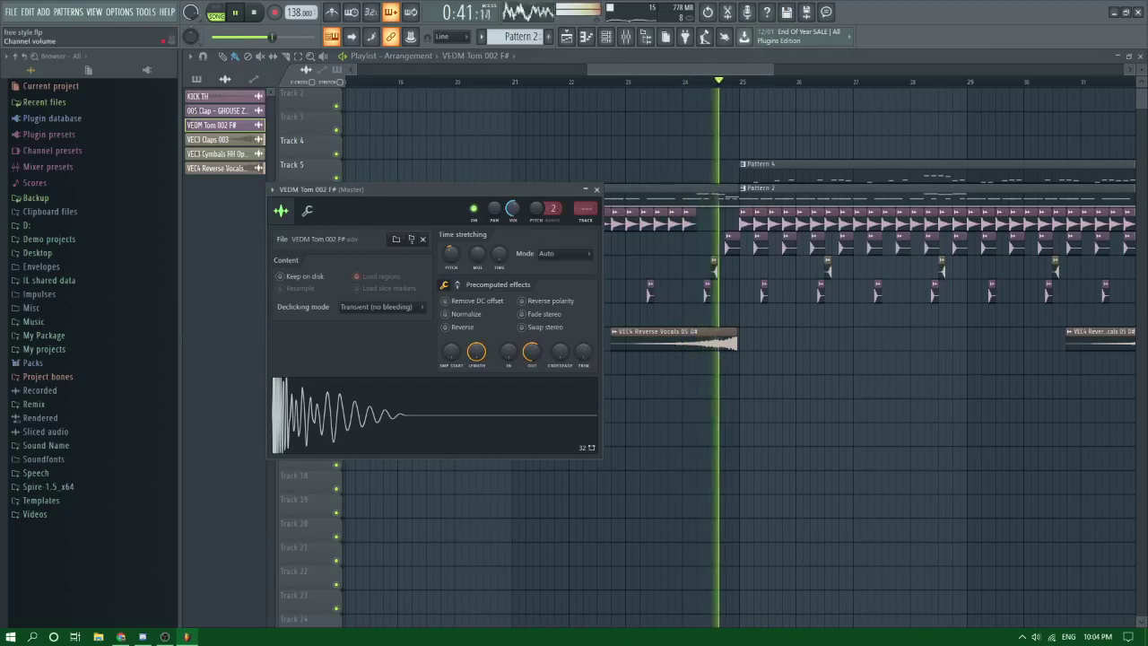
{"action": "key", "text": "Escape"}
{"action": "scroll", "coordinate": [597, 312], "scroll_direction": "down", "scroll_amount": 4}
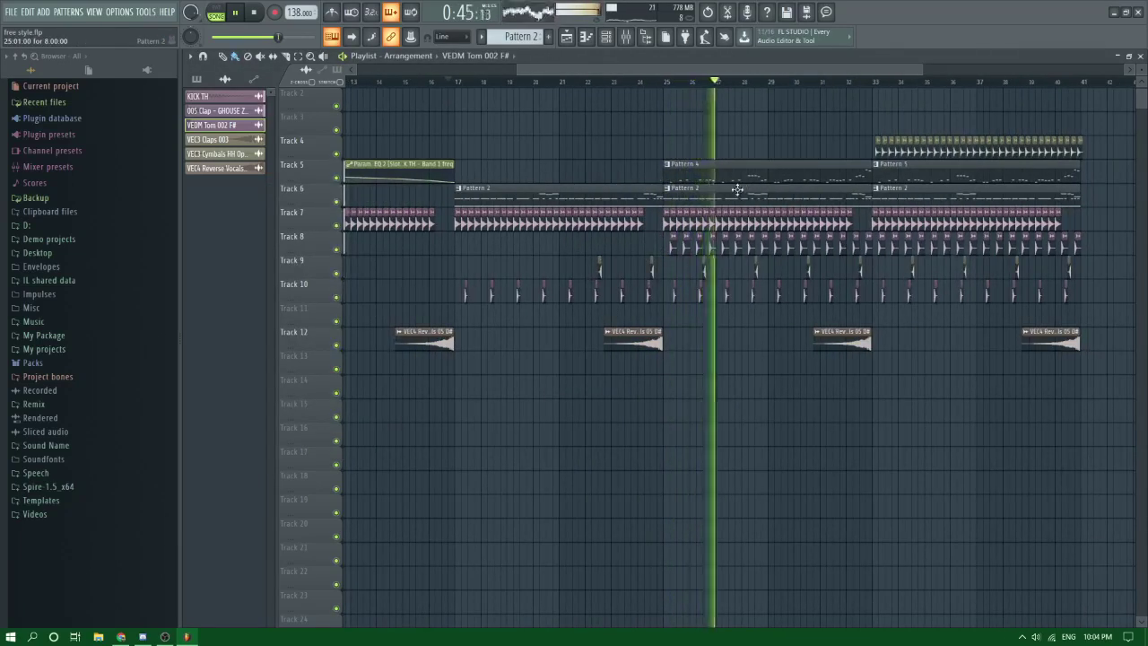
{"action": "right_click", "coordinate": [779, 199]}
{"action": "left_click", "coordinate": [774, 195]}
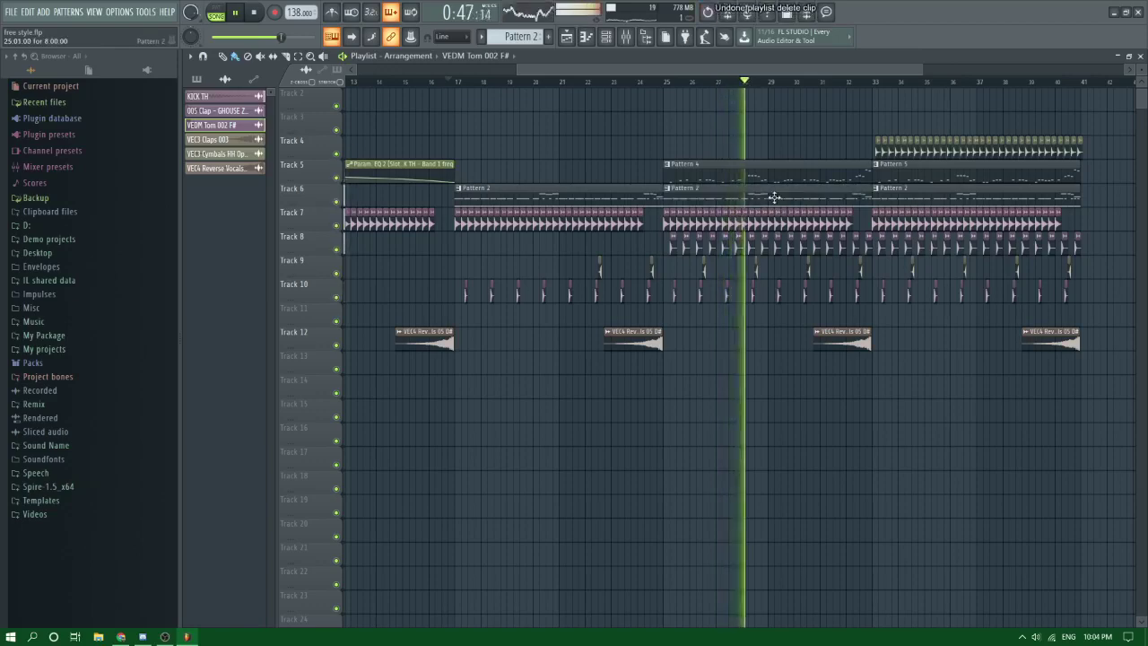
{"action": "scroll", "coordinate": [746, 175], "scroll_direction": "down", "scroll_amount": 3}
Step: Mute the VEC5 Synth Shots 152 G and 161 C among the unsorted channels and replay the arrangement from bar 17
{"action": "key", "text": "F9"}
{"action": "key", "text": "F6"}
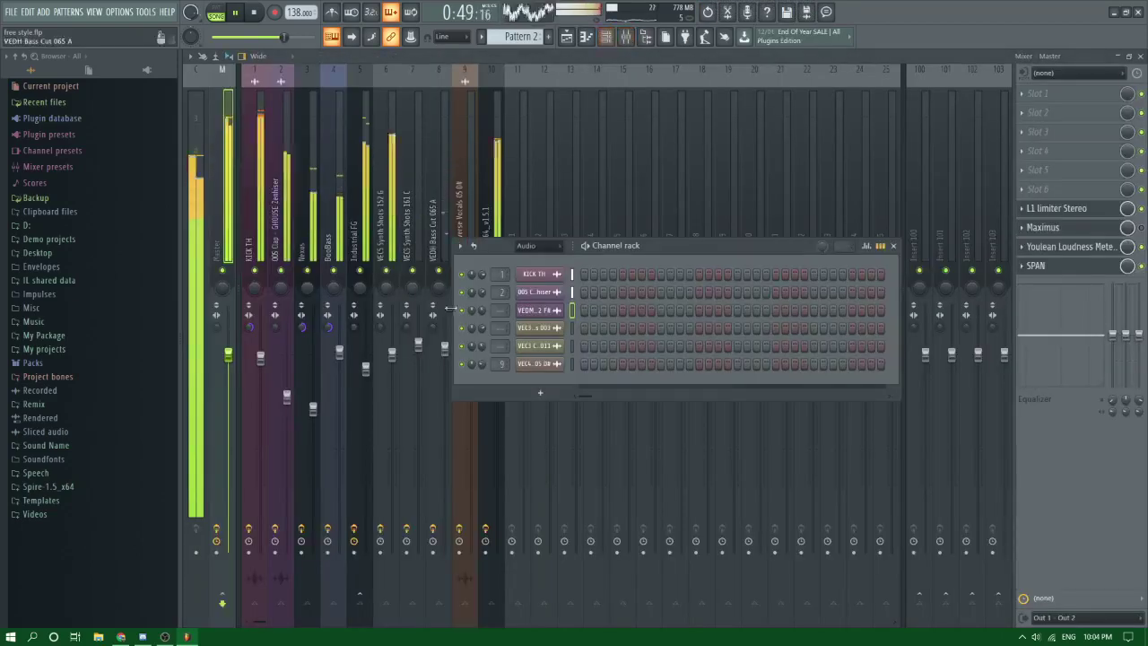
{"action": "left_click", "coordinate": [538, 246]}
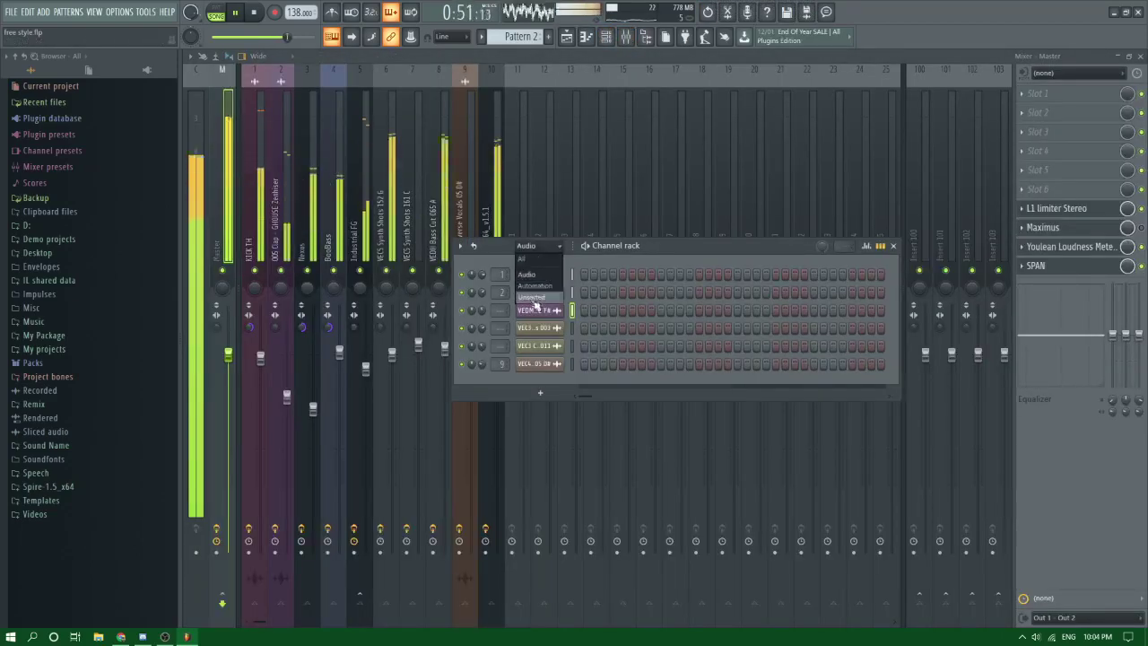
{"action": "left_click", "coordinate": [533, 297]}
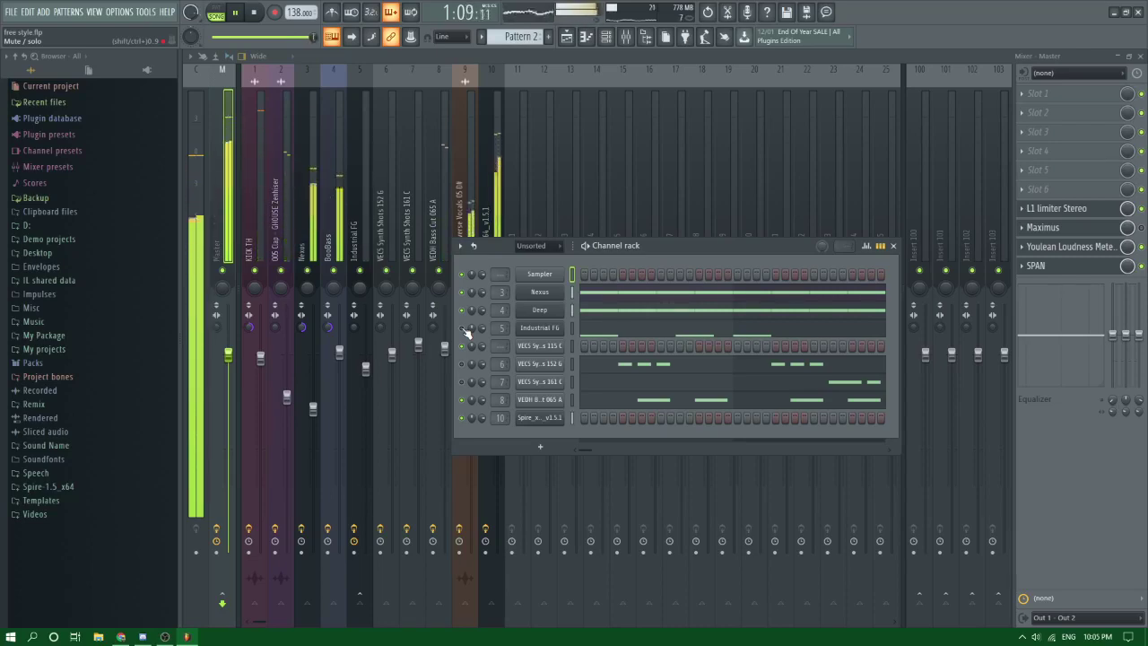
{"action": "key", "text": "F5"}
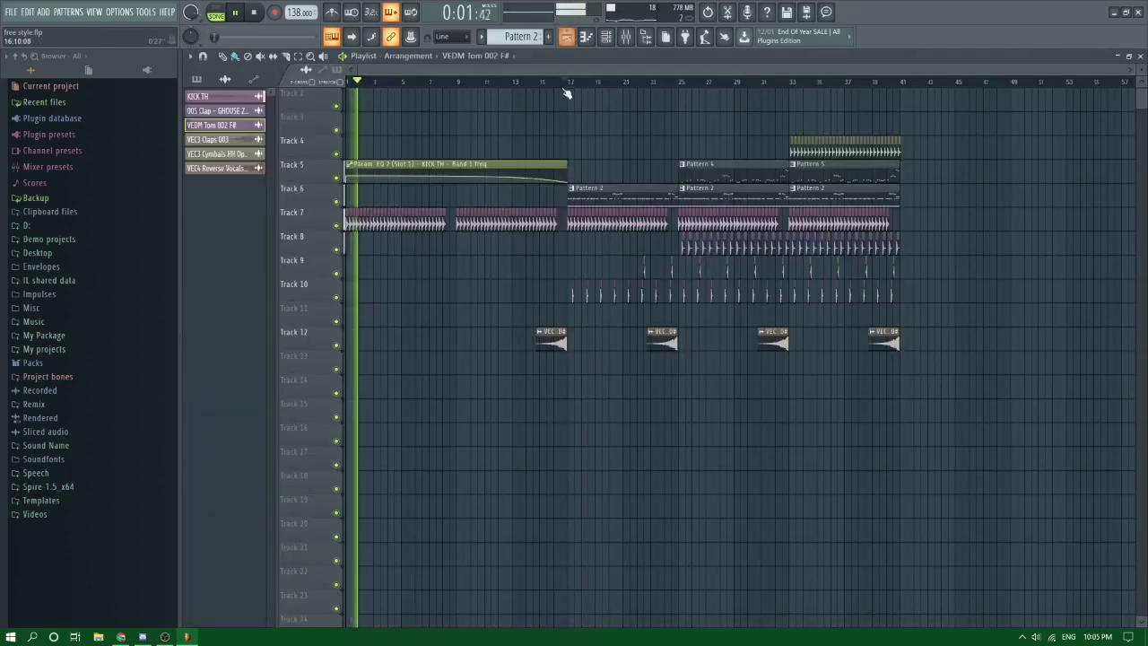
{"action": "left_click", "coordinate": [568, 82]}
Step: Switch to the web browser and post the comment "good bye guys ahahha i'm suck@@@@" on the Facebook live stream
{"action": "left_click", "coordinate": [121, 636]}
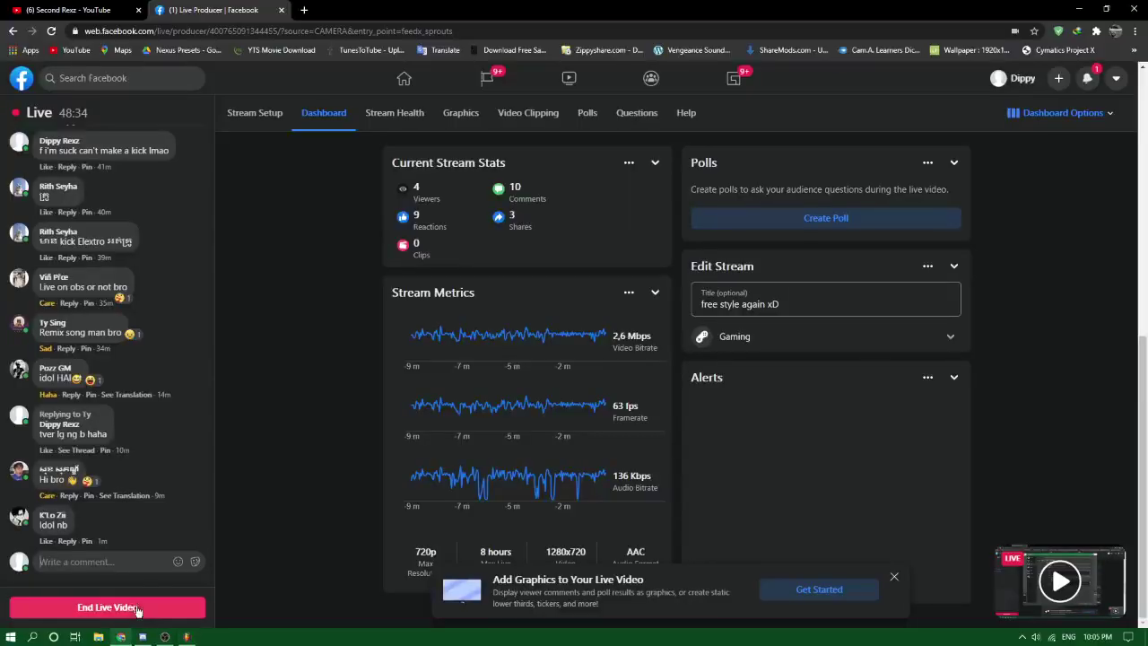
{"action": "type", "text": "good"}
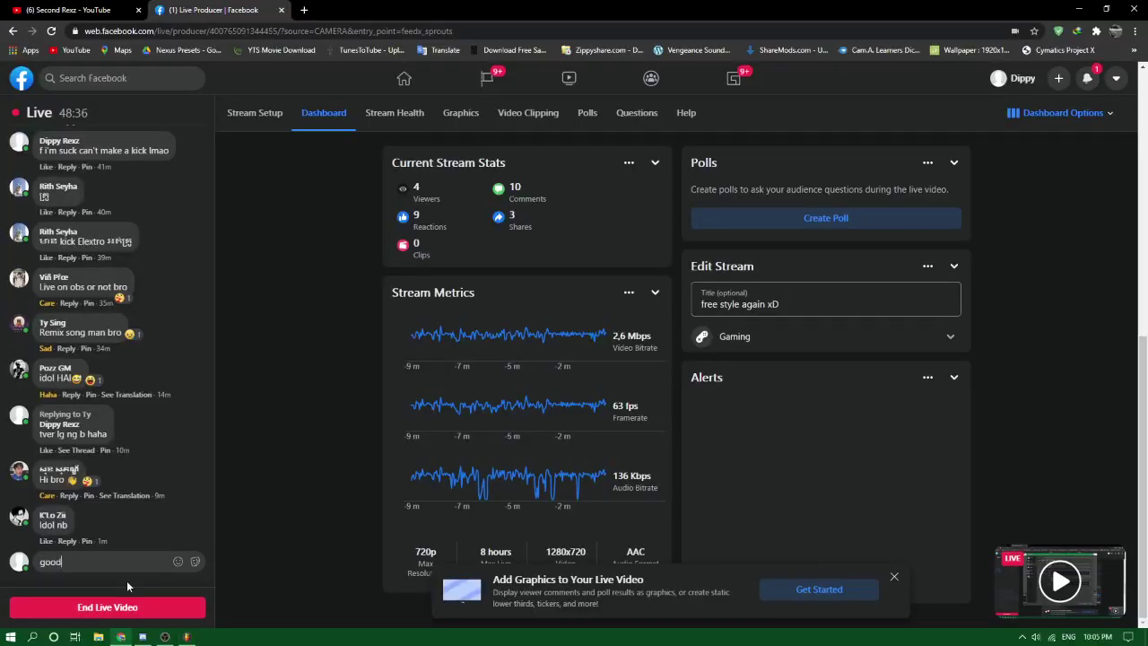
{"action": "type", "text": " bye guys ahahha"}
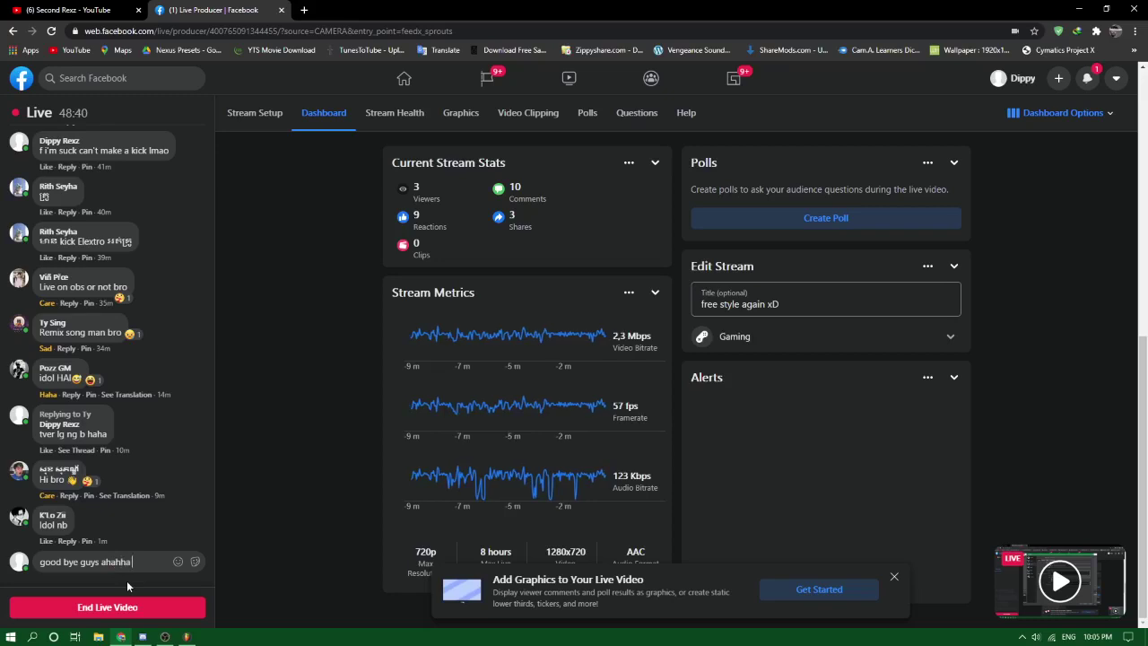
{"action": "type", "text": " i'm suck"}
{"action": "key", "text": "Return"}
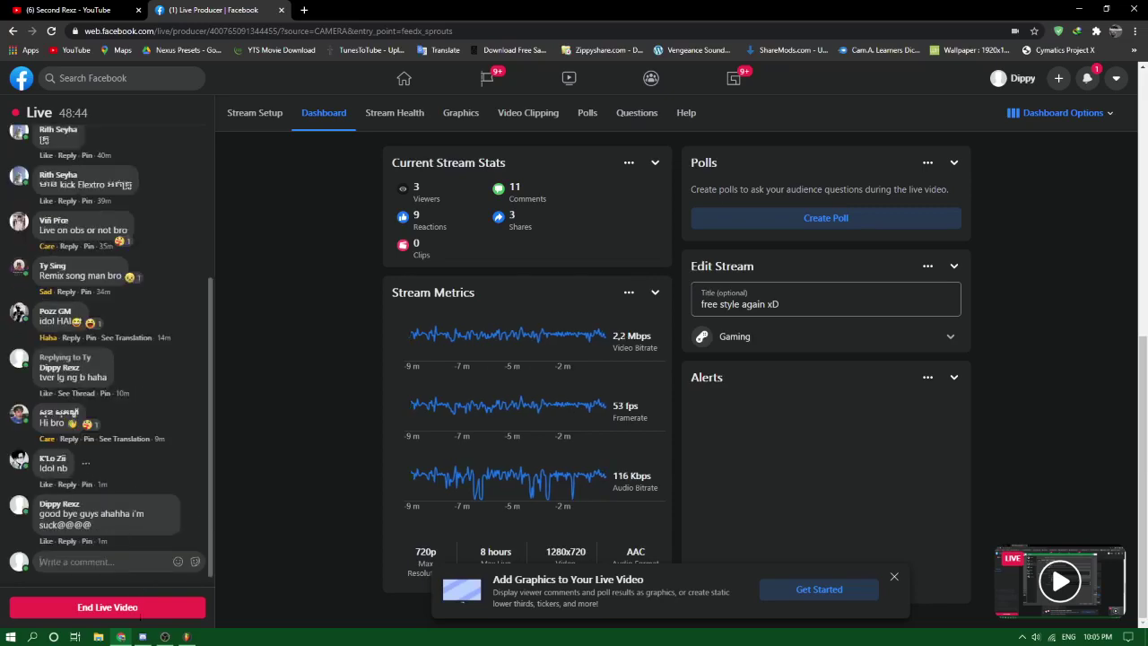
Step: Switch back to FL Studio and view the Spire melody notes of Pattern 4 in the piano roll
{"action": "key", "text": "alt+Tab"}
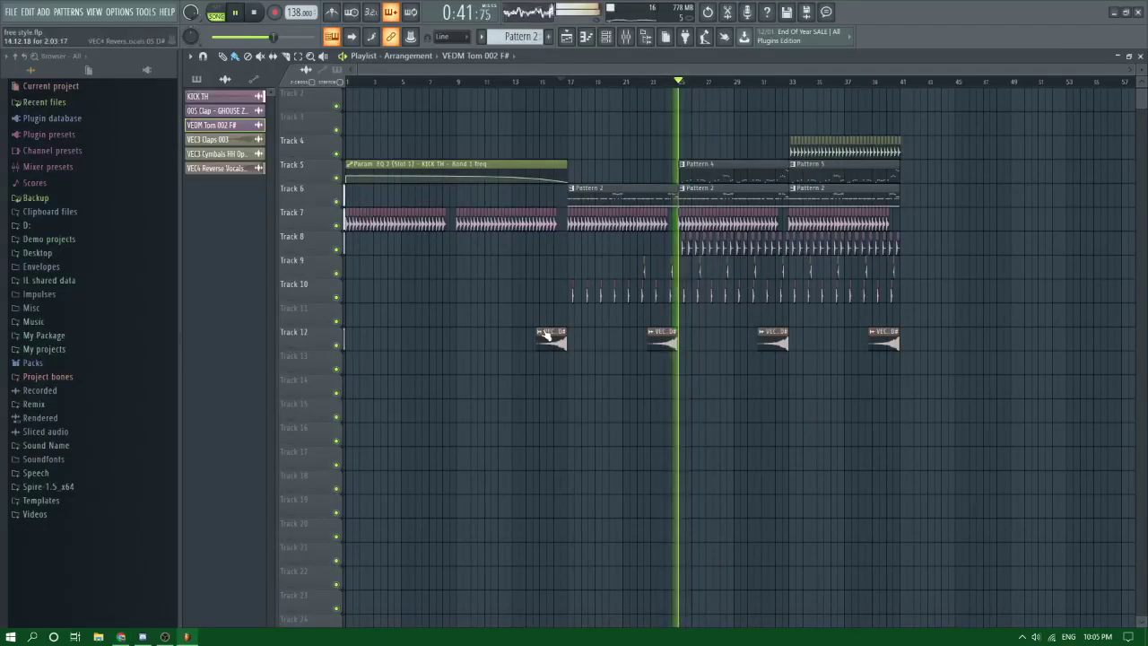
{"action": "double_click", "coordinate": [708, 166]}
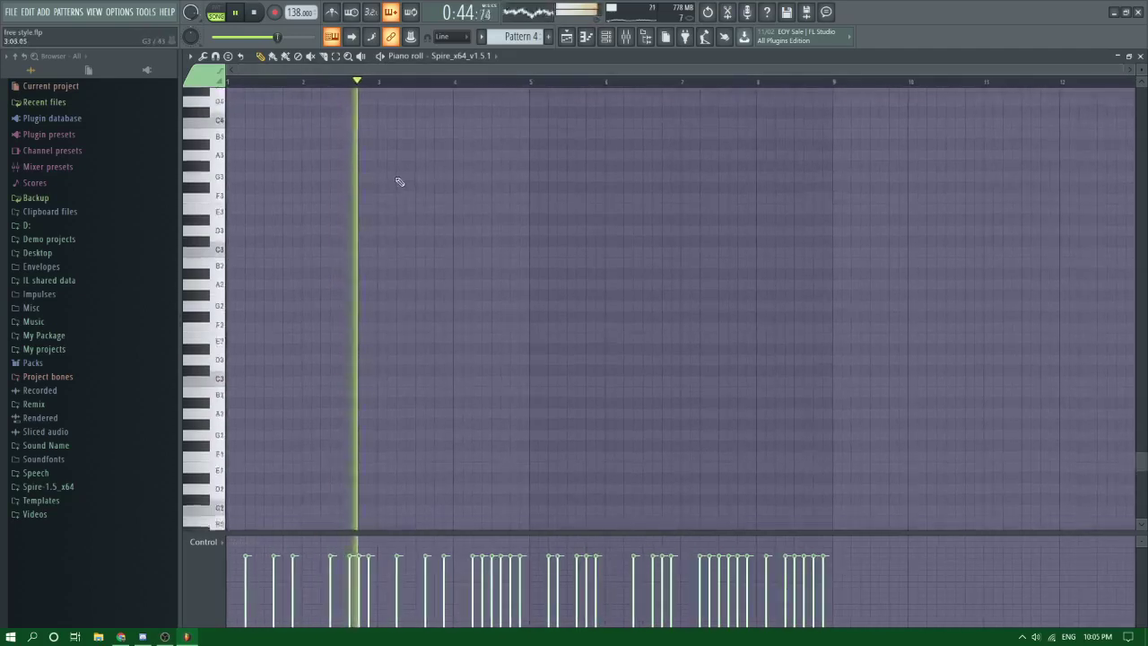
{"action": "scroll", "coordinate": [413, 180], "scroll_direction": "up", "scroll_amount": 10}
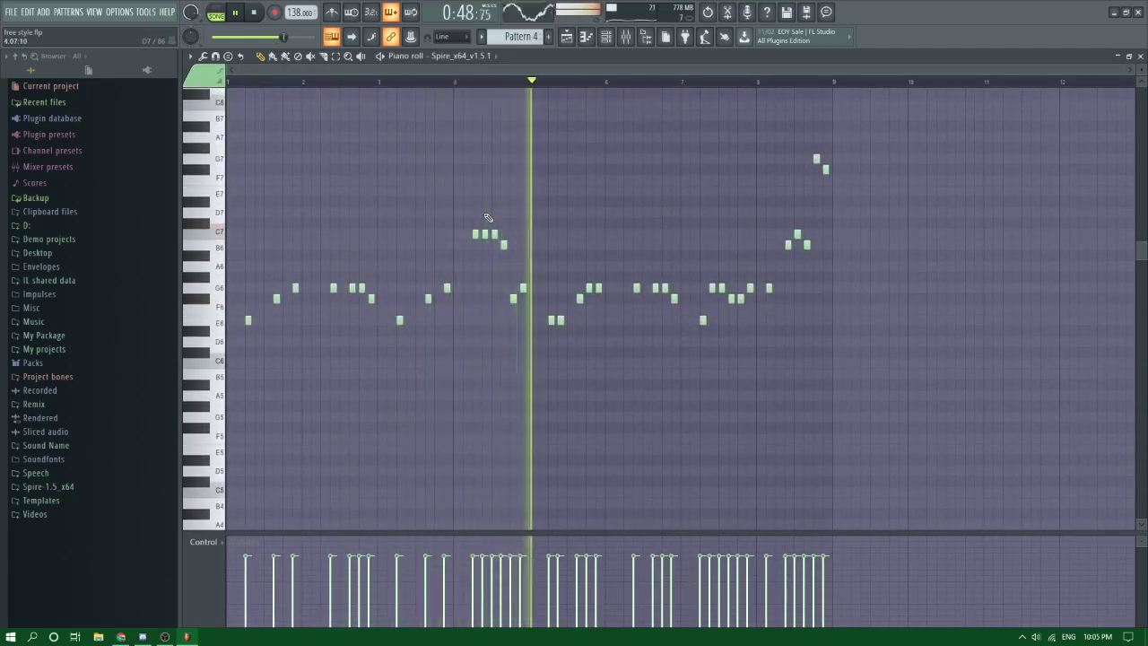
Step: Audition the LEAD - Boulevard and LEAD - Ye presets from Alonso Sound - Rising Star Vol.1 in Spire, and load LEAD - Swagga
{"action": "key", "text": "F6"}
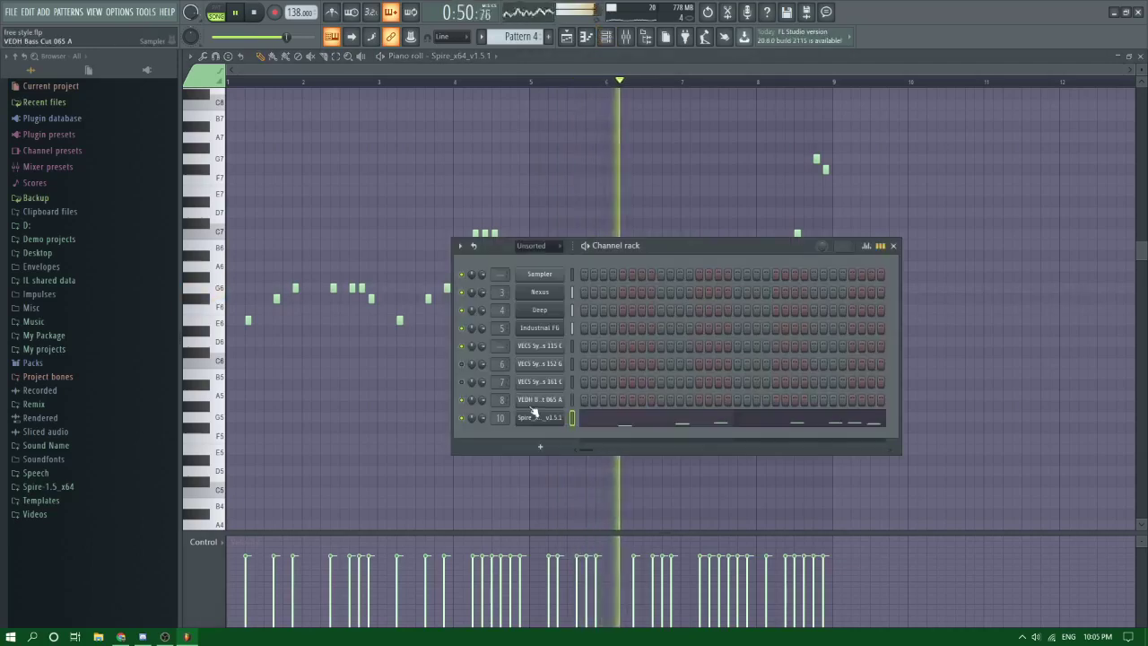
{"action": "left_click", "coordinate": [529, 420]}
{"action": "left_click", "coordinate": [538, 165]}
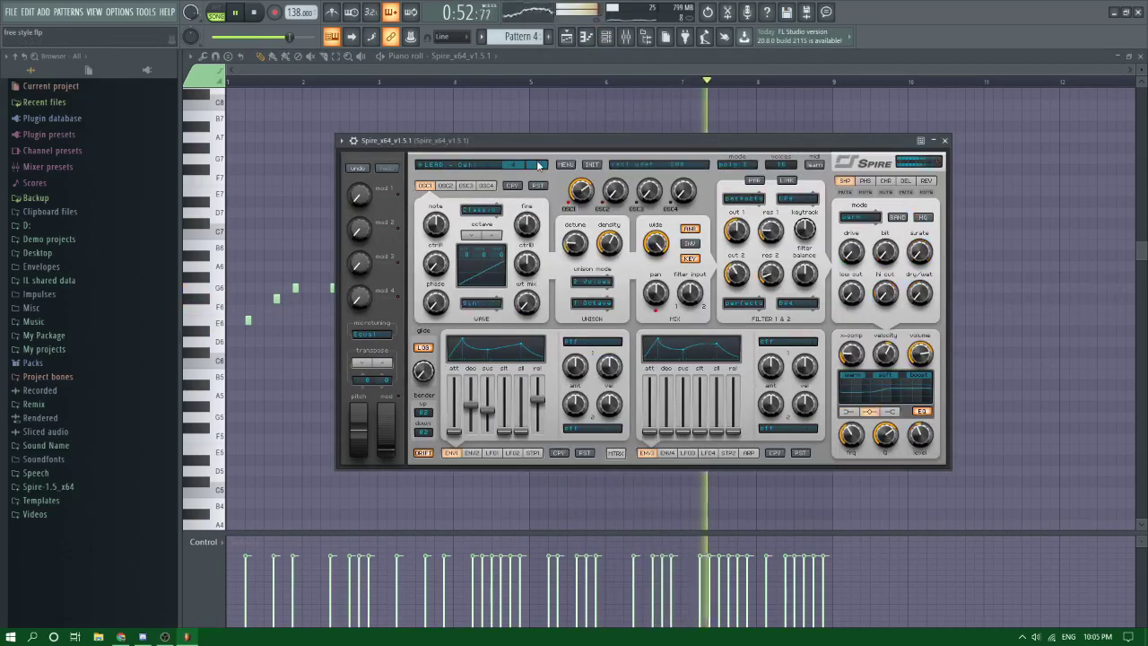
{"action": "left_click", "coordinate": [475, 165]}
{"action": "left_click", "coordinate": [642, 356]}
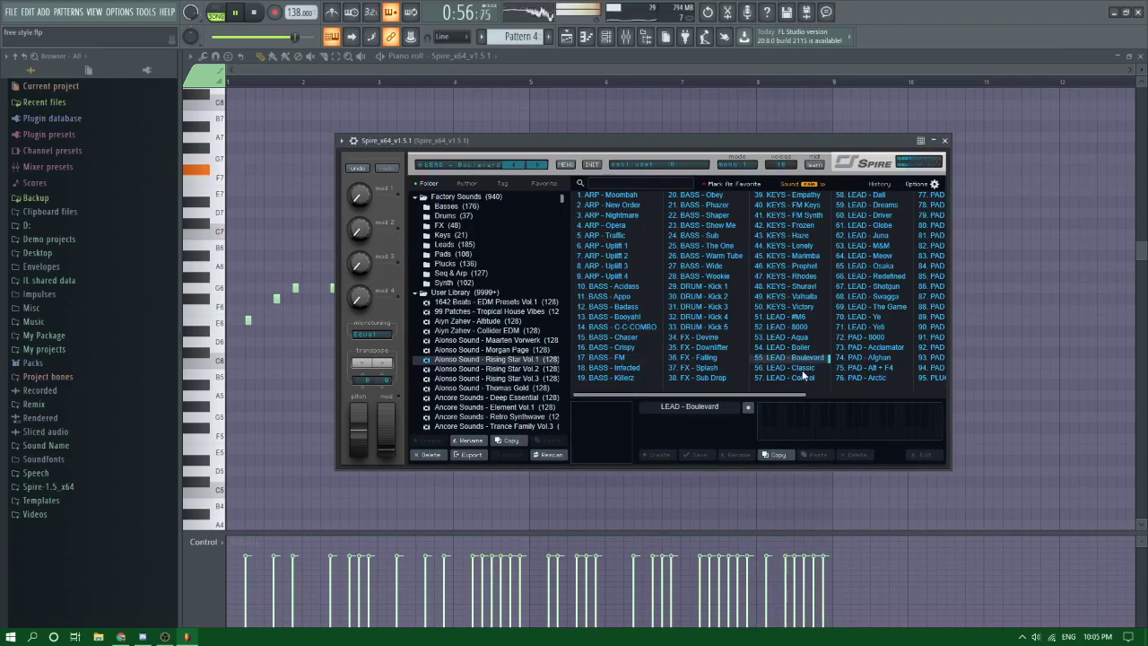
{"action": "left_click", "coordinate": [890, 317]}
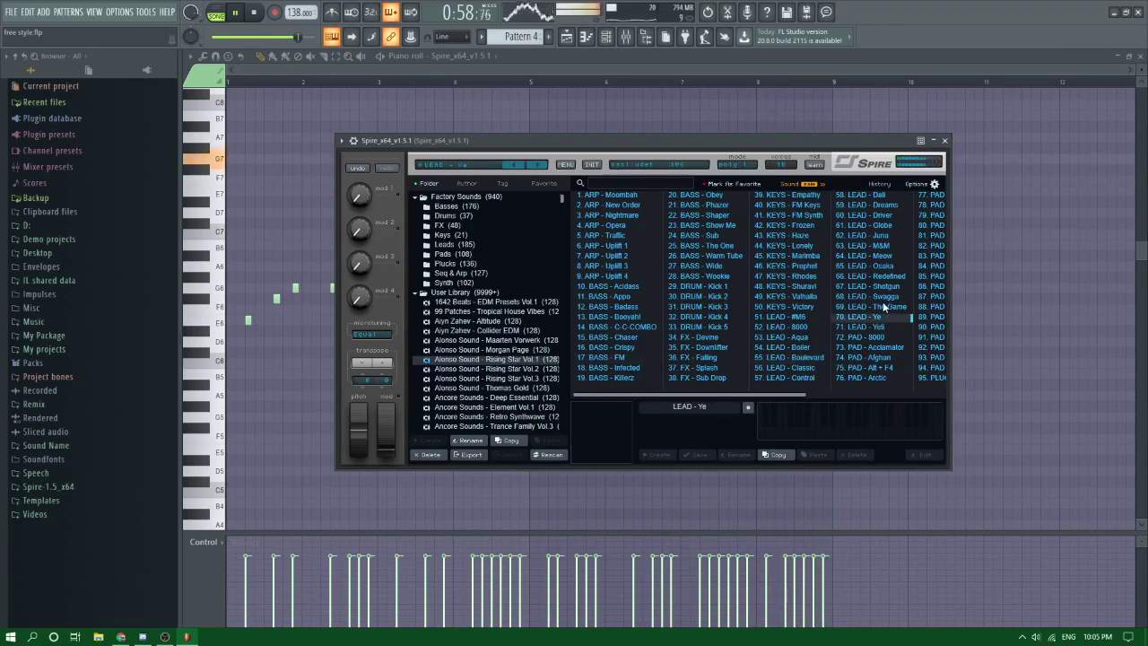
{"action": "left_click", "coordinate": [885, 296]}
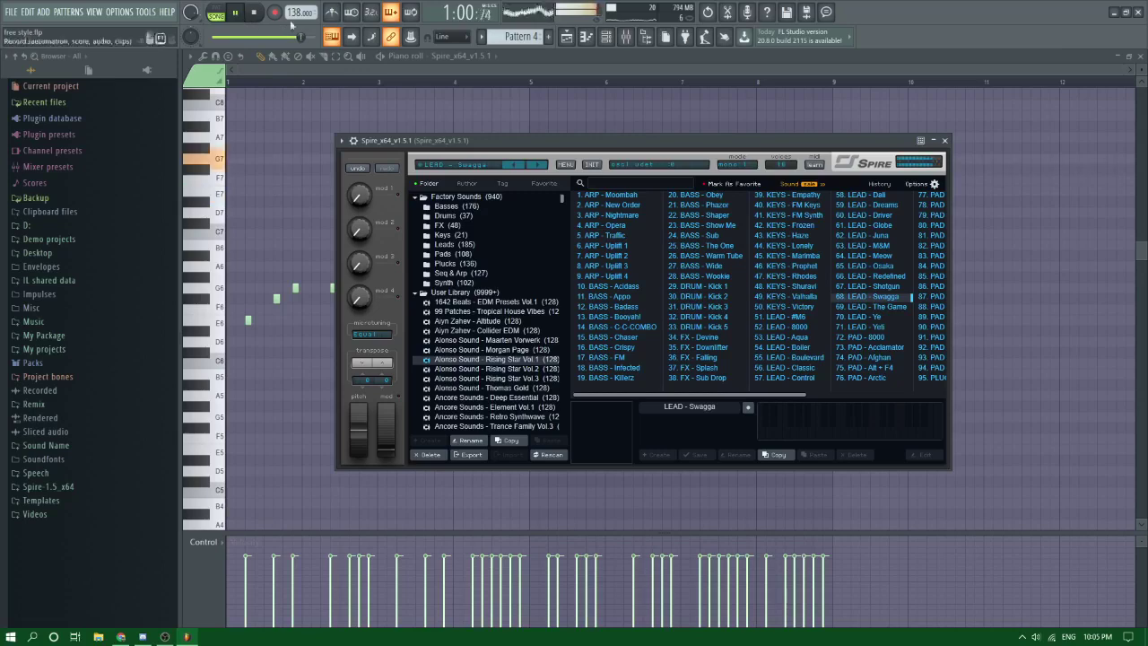
Step: Pause the arrangement in the playlist and close FL Studio, saving the changes to free style.flp
{"action": "left_click", "coordinate": [566, 37]}
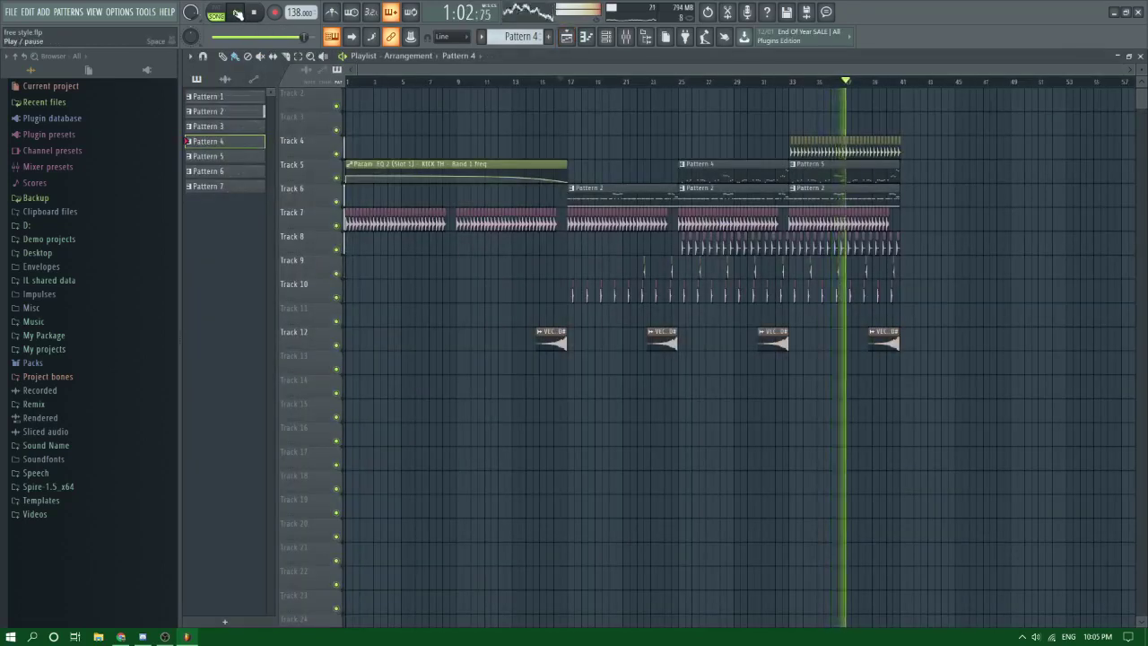
{"action": "left_click", "coordinate": [236, 12]}
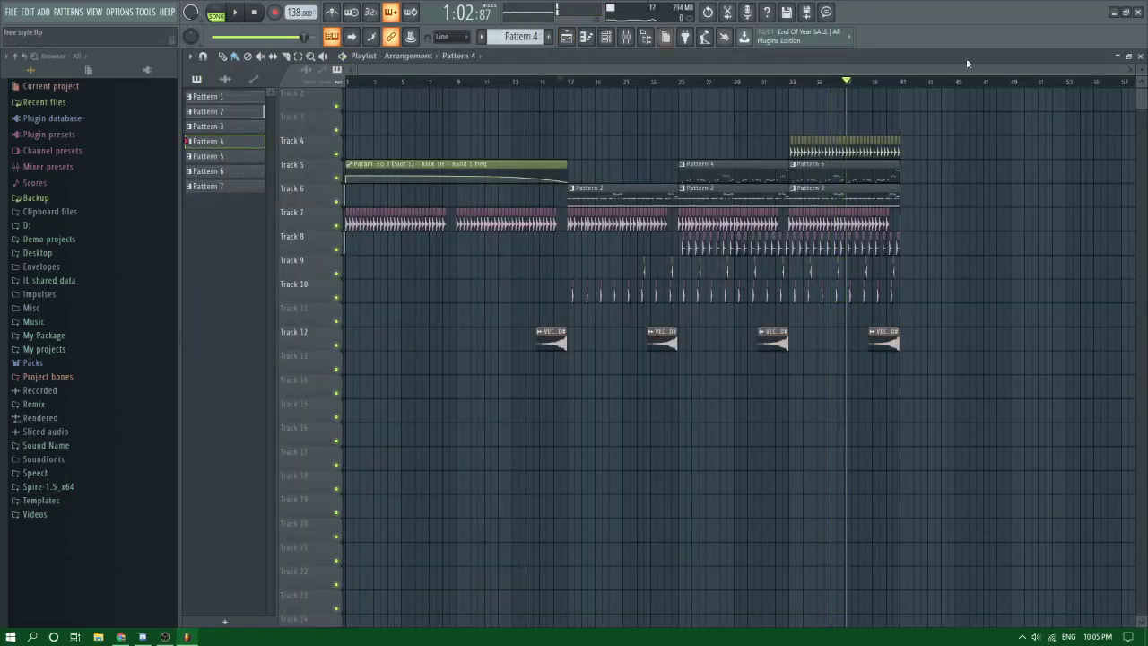
{"action": "left_click", "coordinate": [1140, 11]}
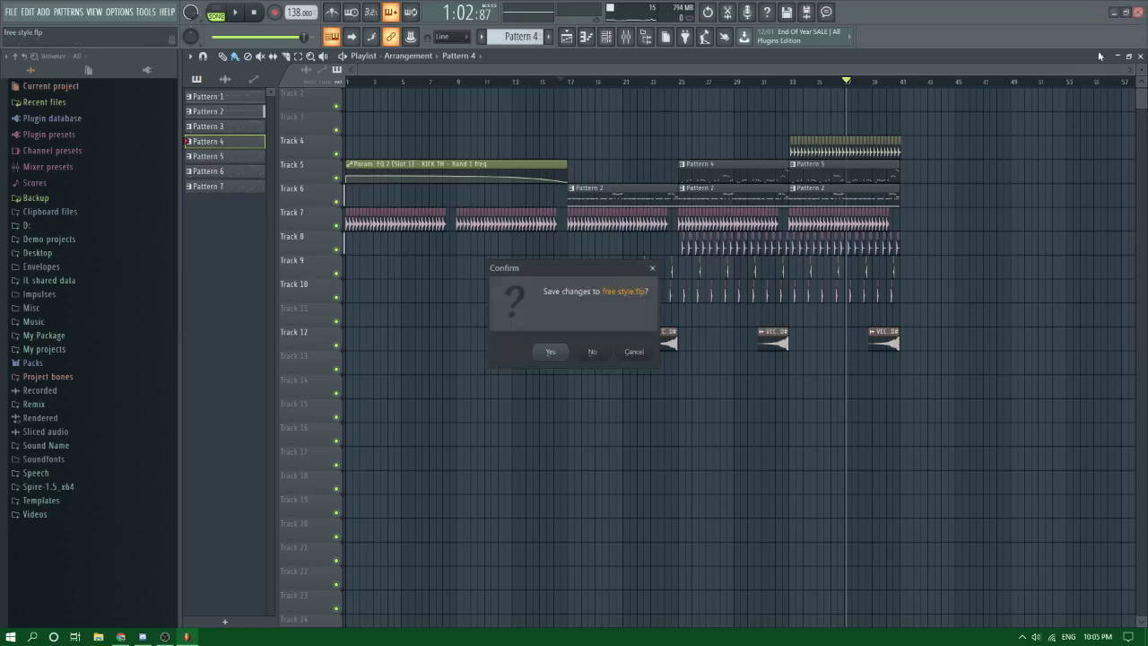
{"action": "left_click", "coordinate": [552, 351]}
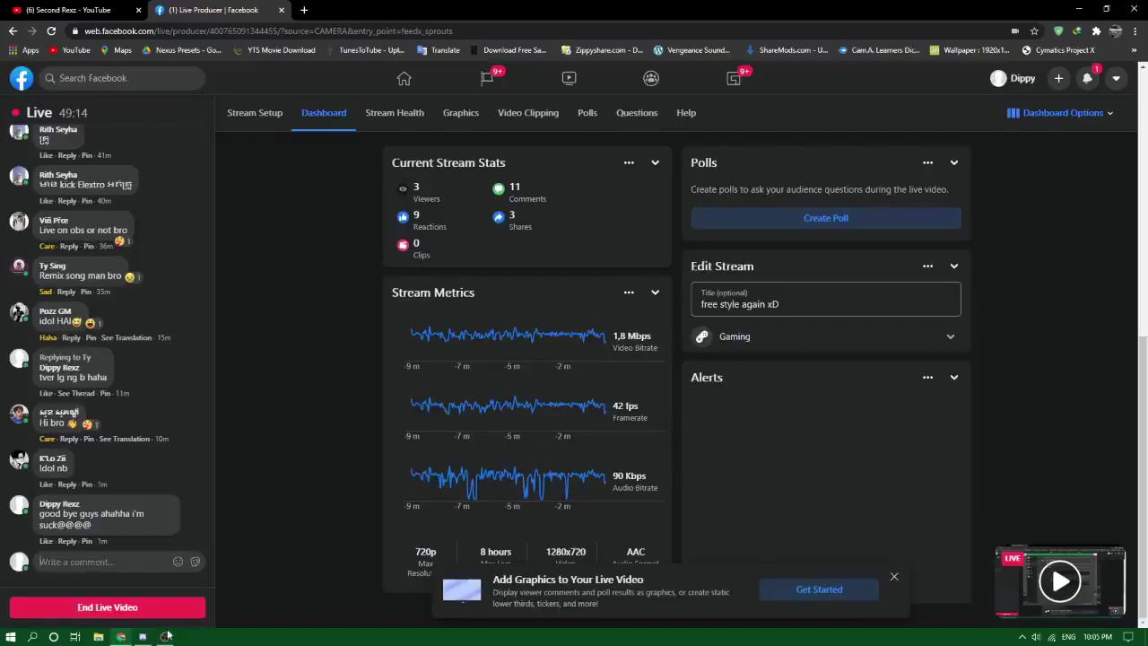
Step: Start ending the Facebook live video
{"action": "left_click", "coordinate": [120, 610]}
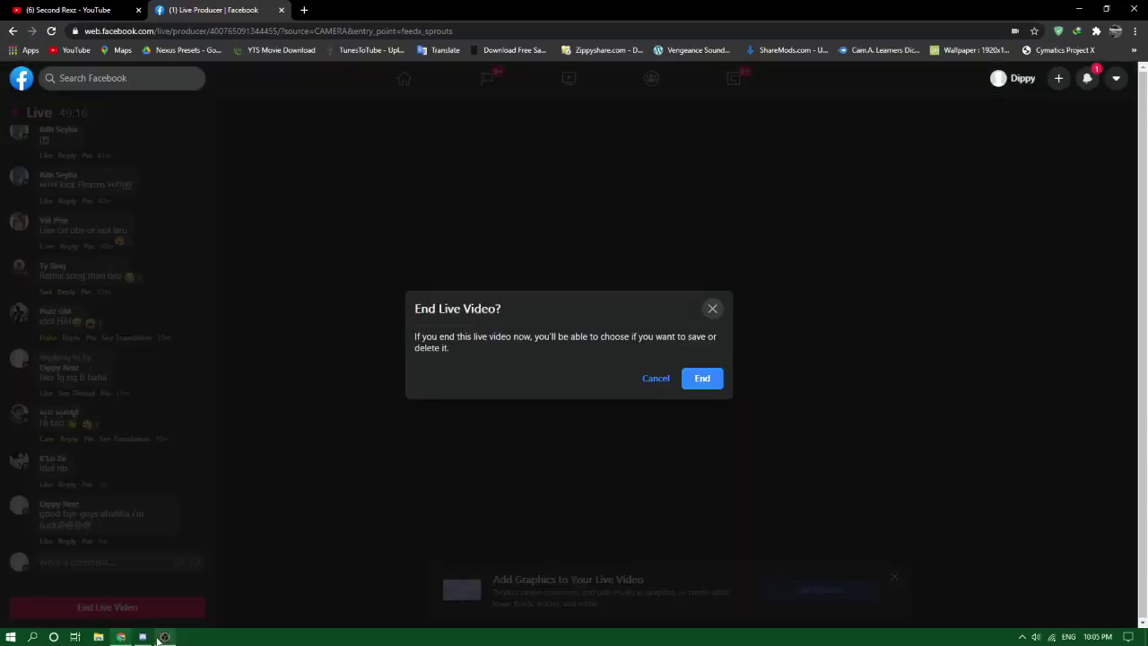